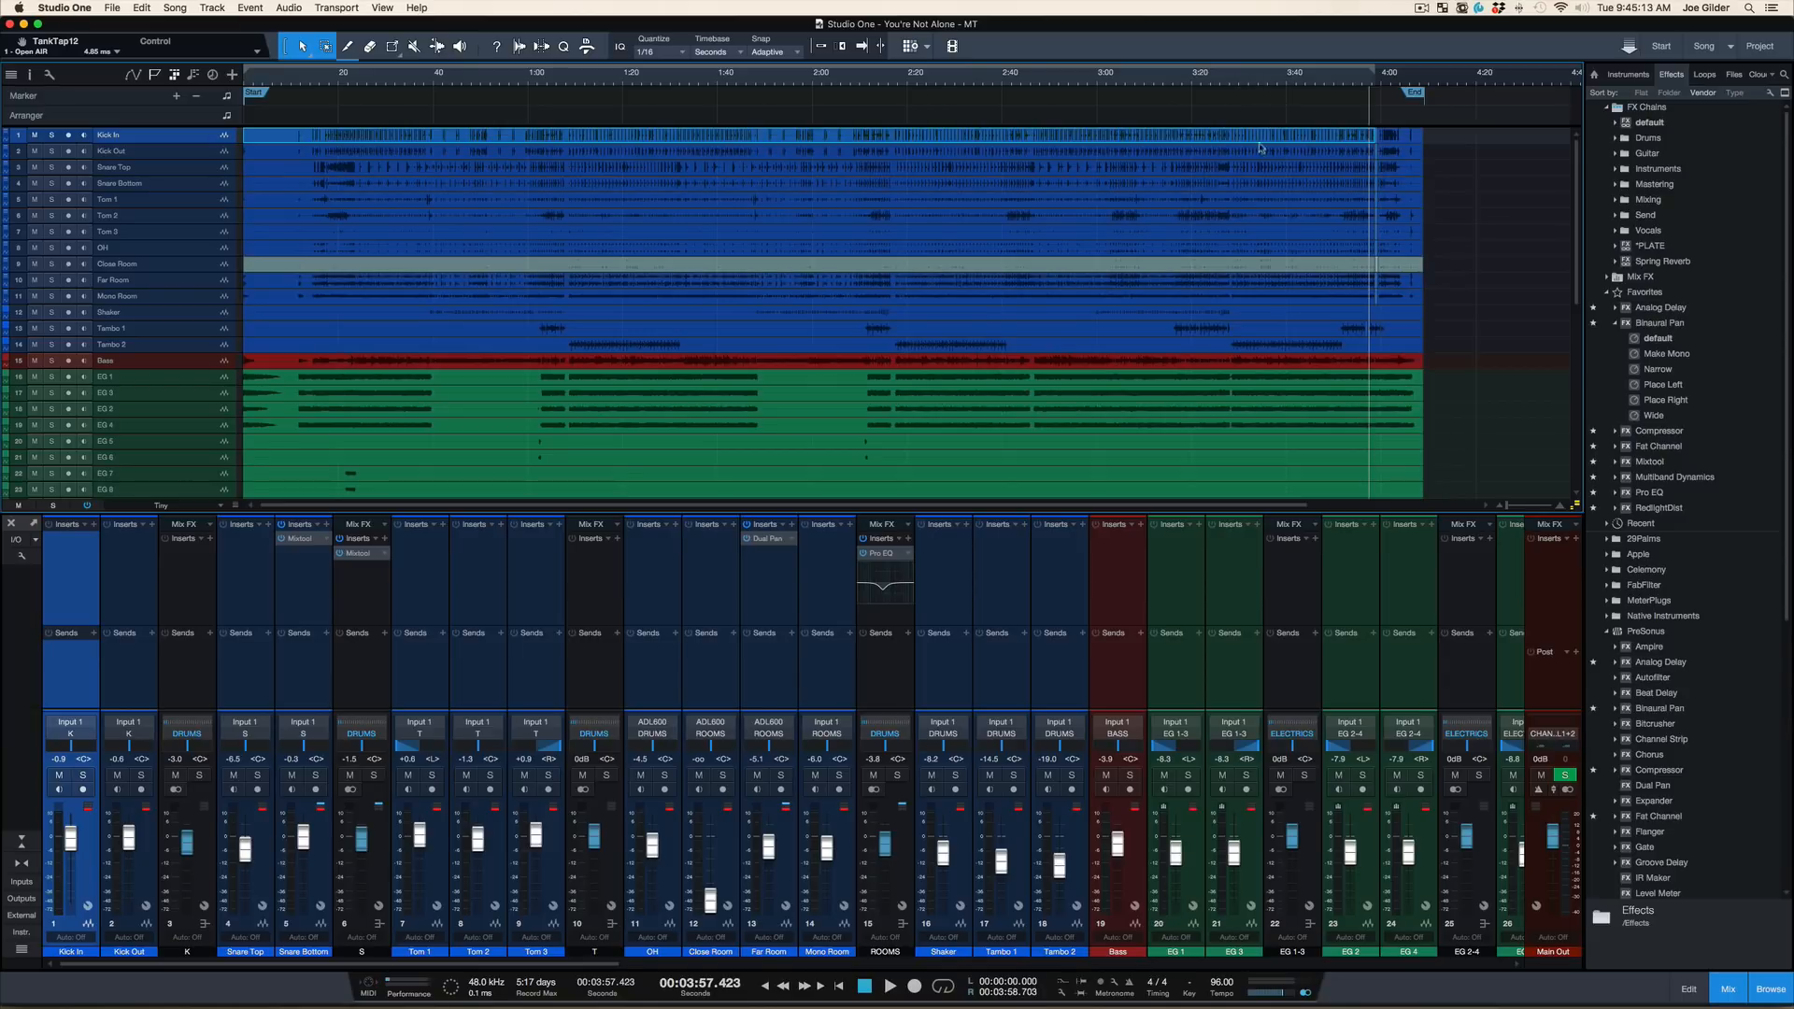
# Hide the mixer and look through the drum, bass and guitar tracks in the arrangement
pyautogui.scroll(2, 1190, 228)
pyautogui.scroll(1, 1189, 228)
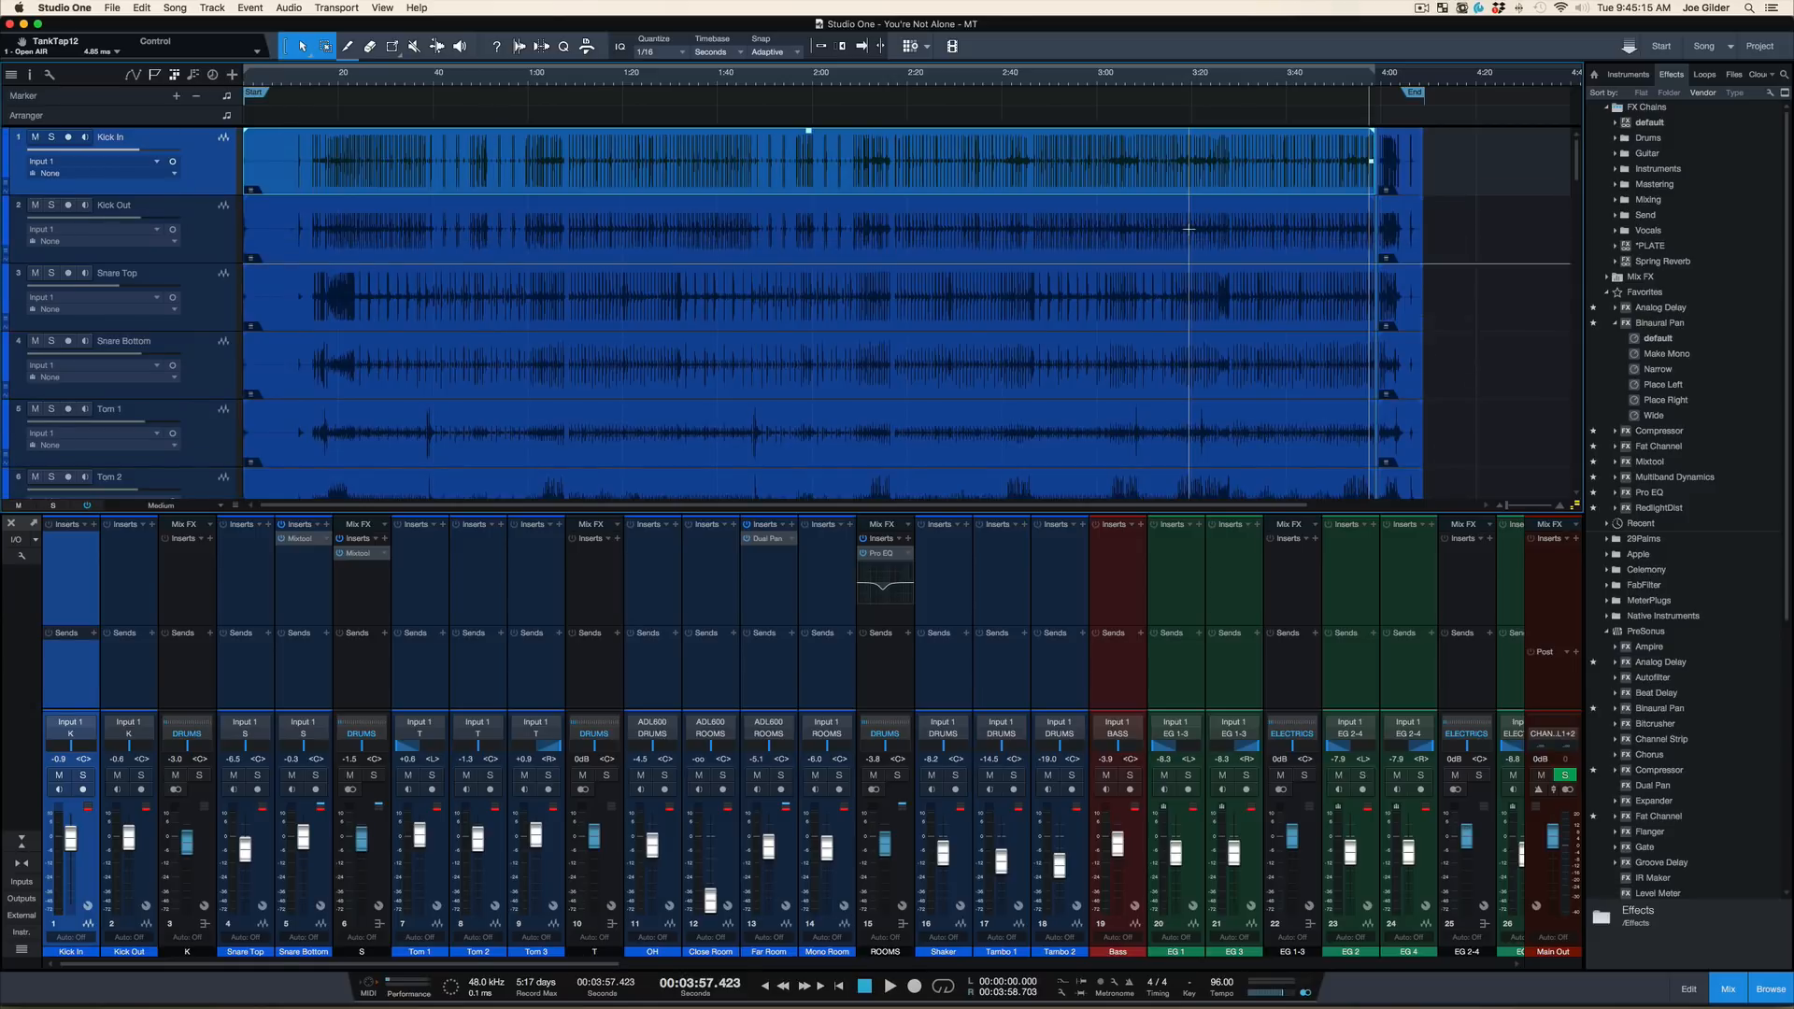
pyautogui.scroll(-8, 1189, 229)
pyautogui.scroll(-2, 1188, 229)
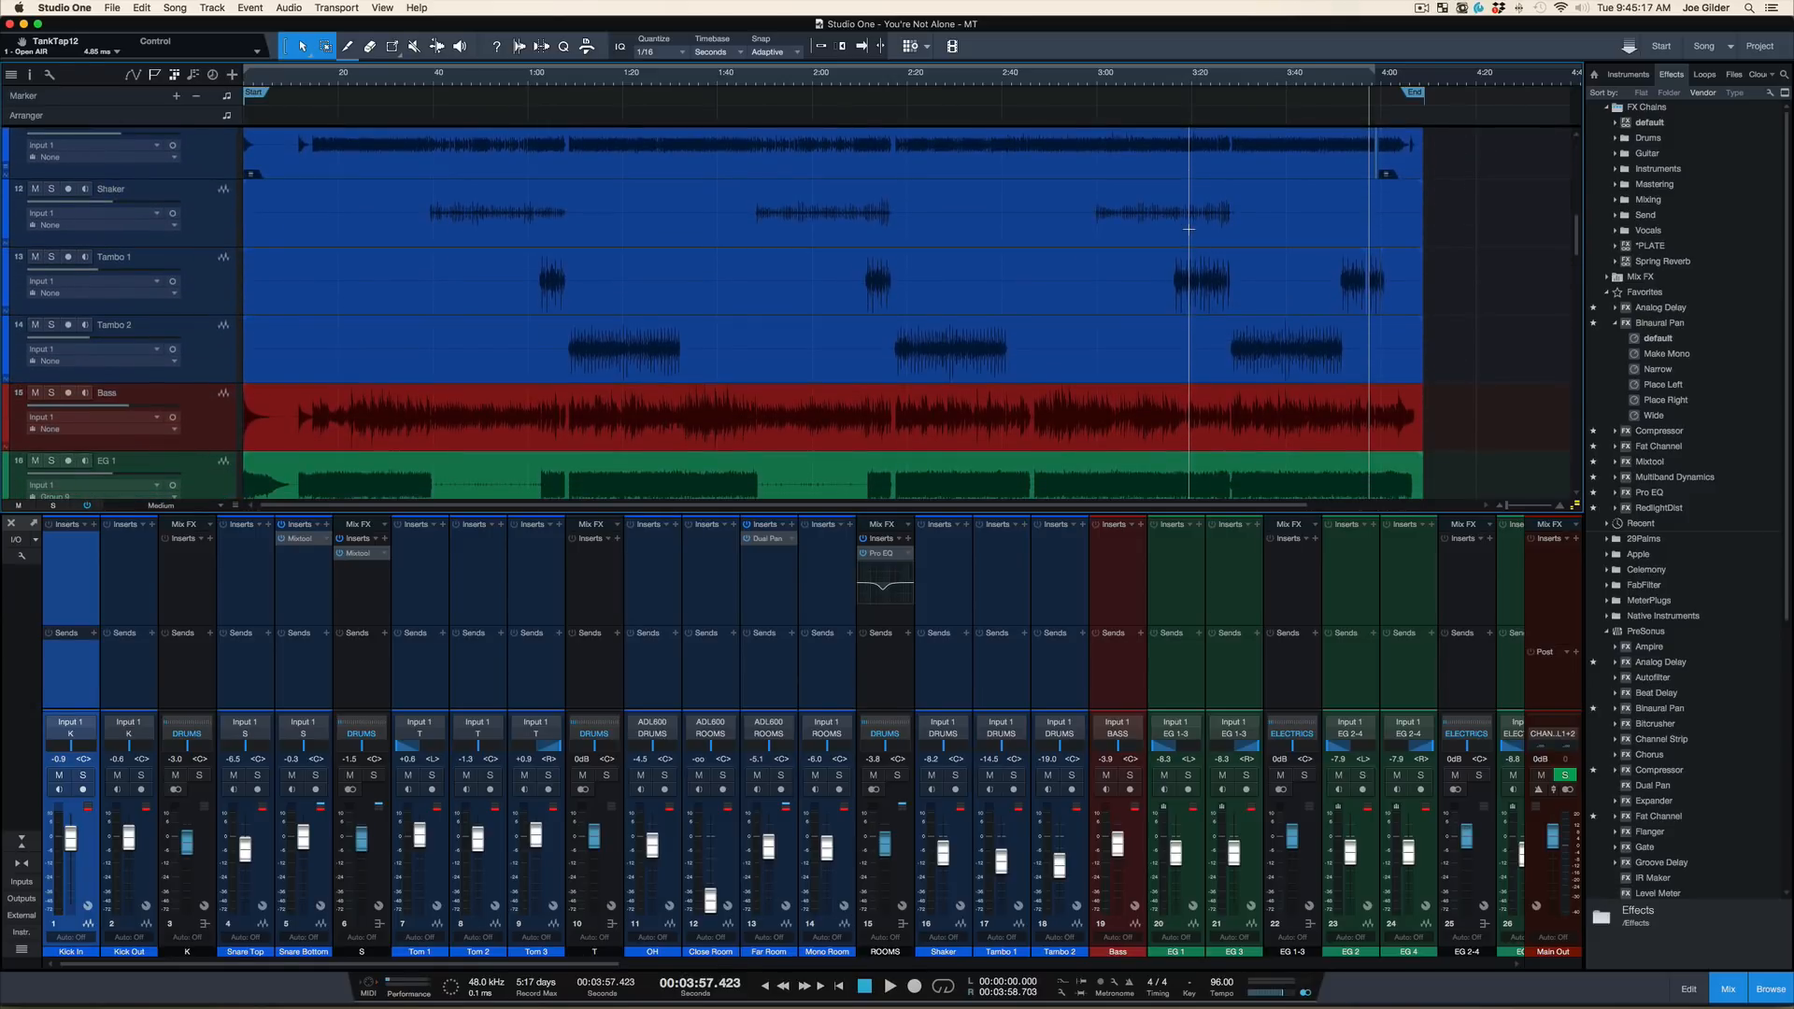
pyautogui.press('F3')
pyautogui.scroll(-15, 1189, 229)
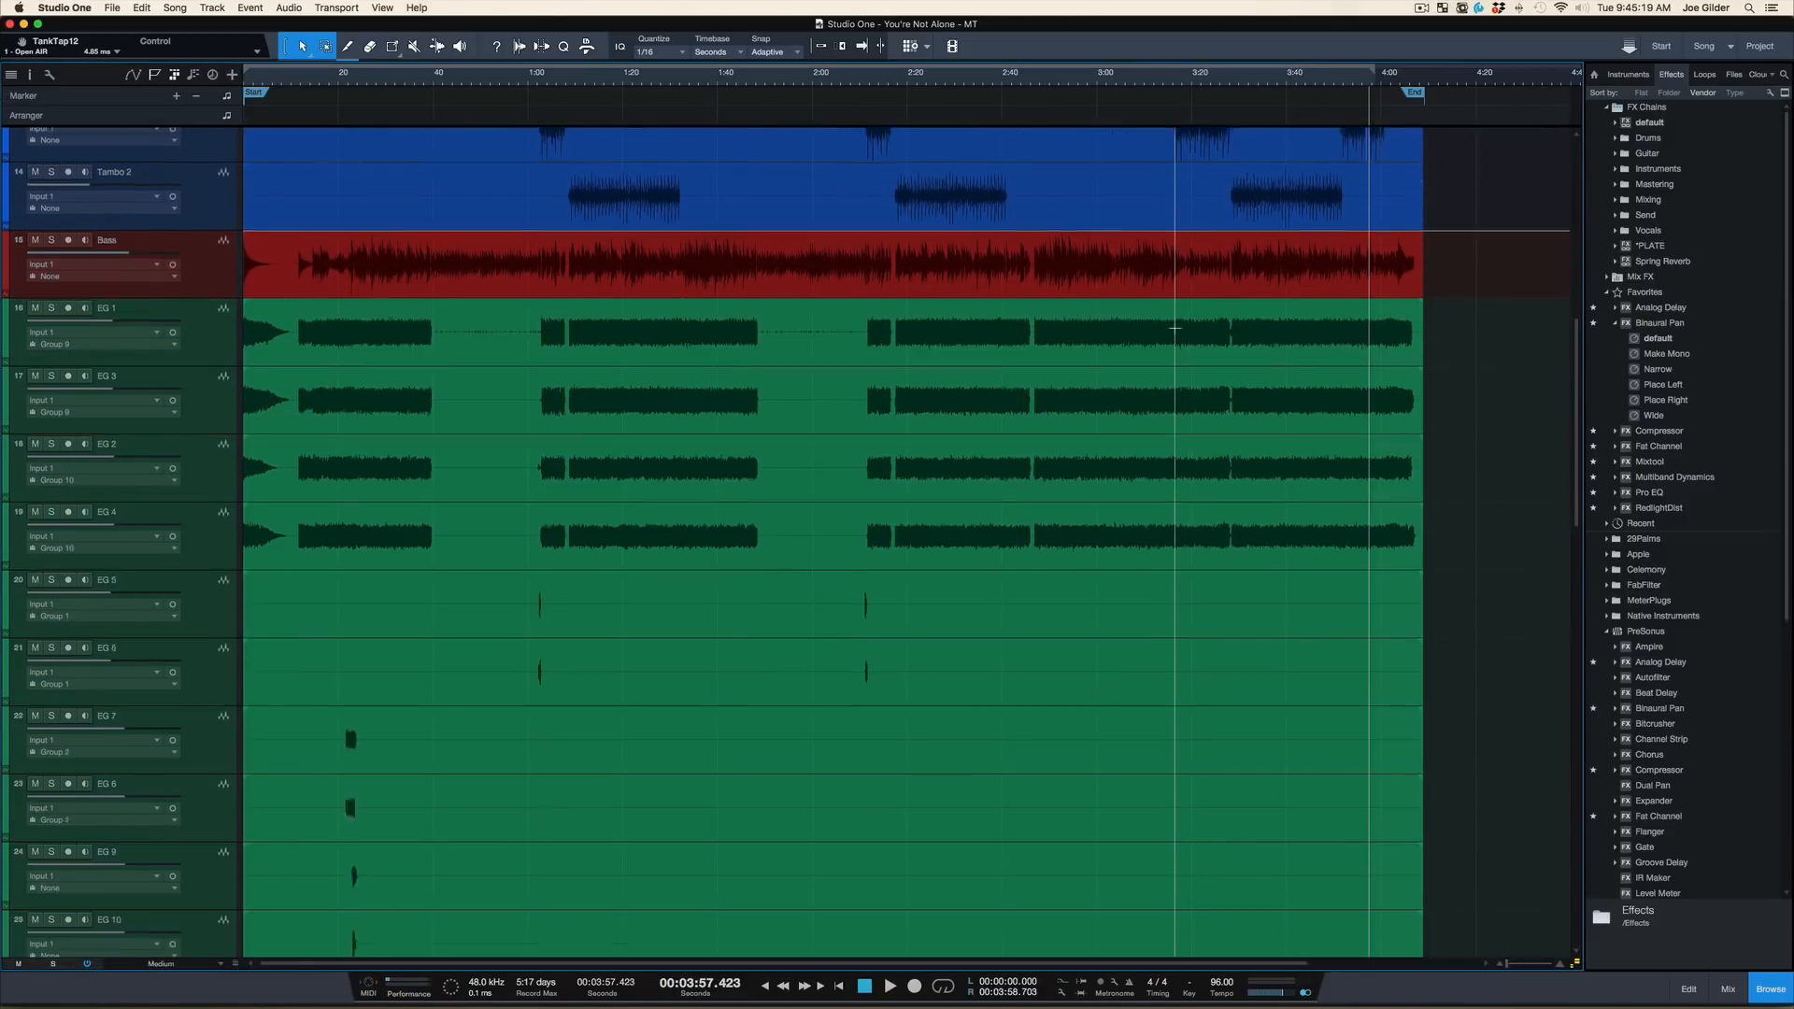
pyautogui.scroll(-13, 1175, 328)
pyautogui.scroll(-6, 1175, 328)
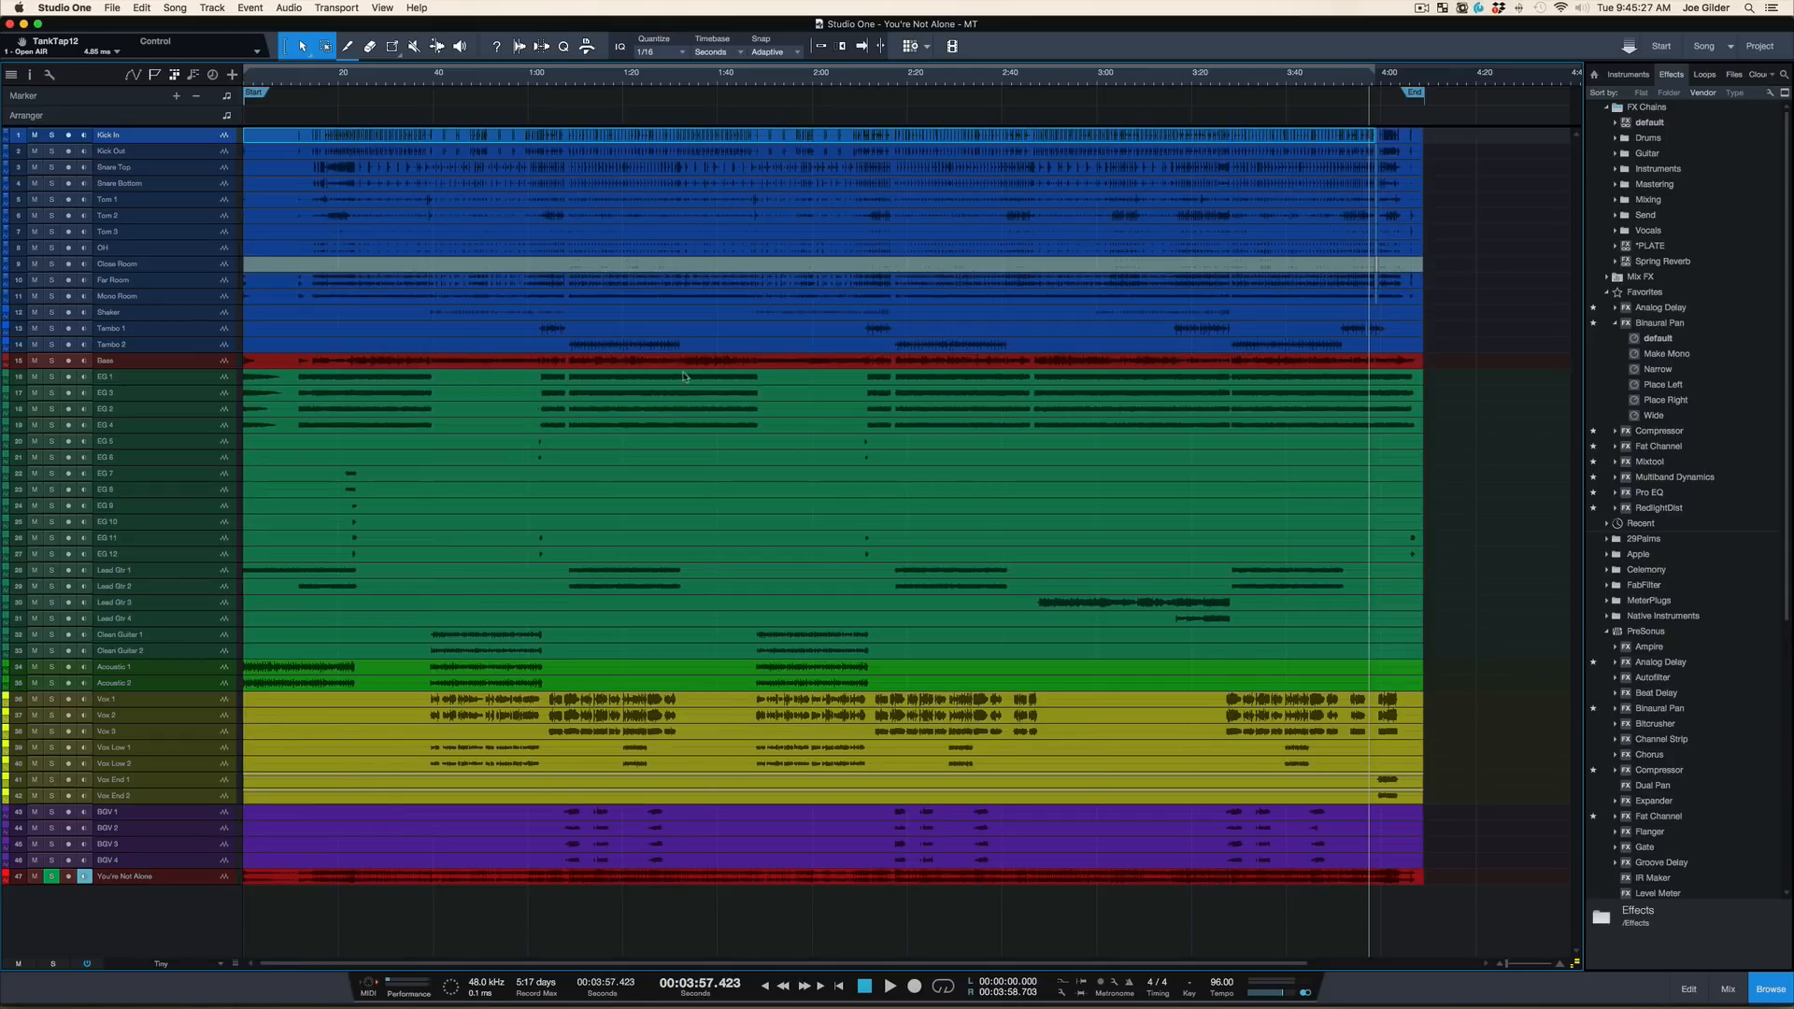
# Examine the crossfaded edits on the drum tracks between about 3:58 and 4:00
pyautogui.click(1309, 81)
pyautogui.scroll(6, 1296, 294)
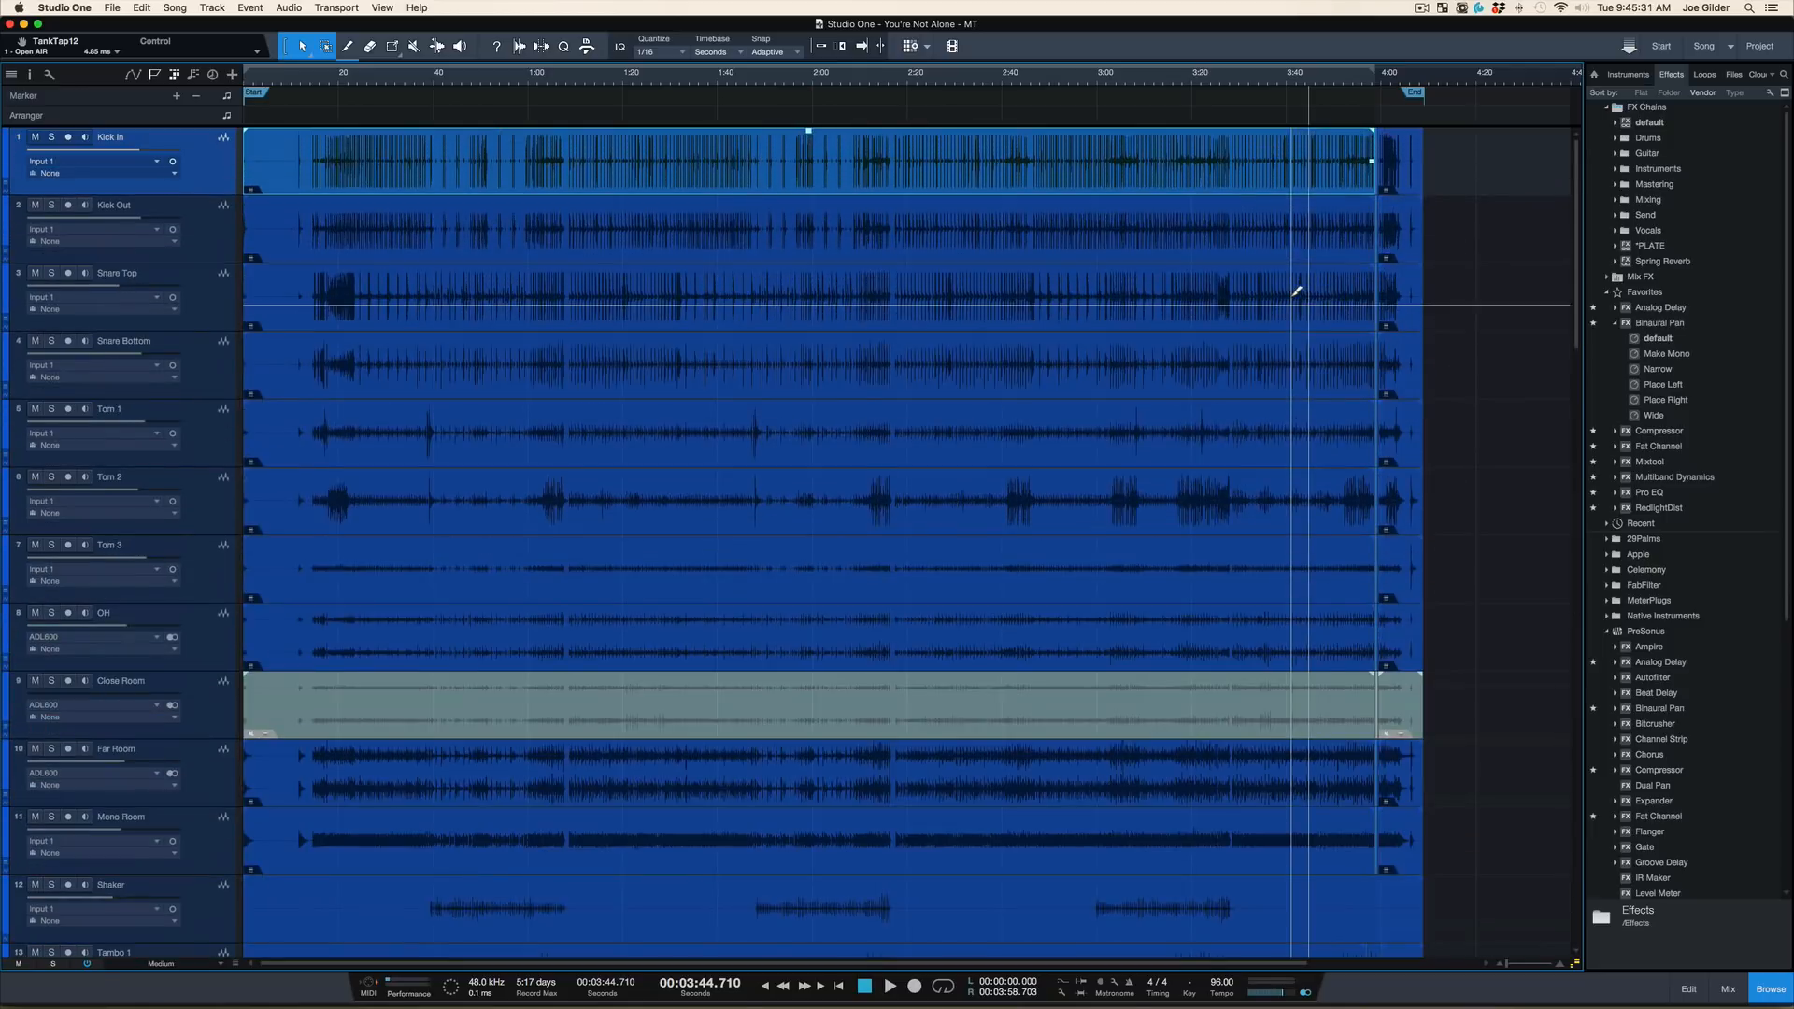
pyautogui.moveTo(1367, 76); pyautogui.dragTo(1360, 106)
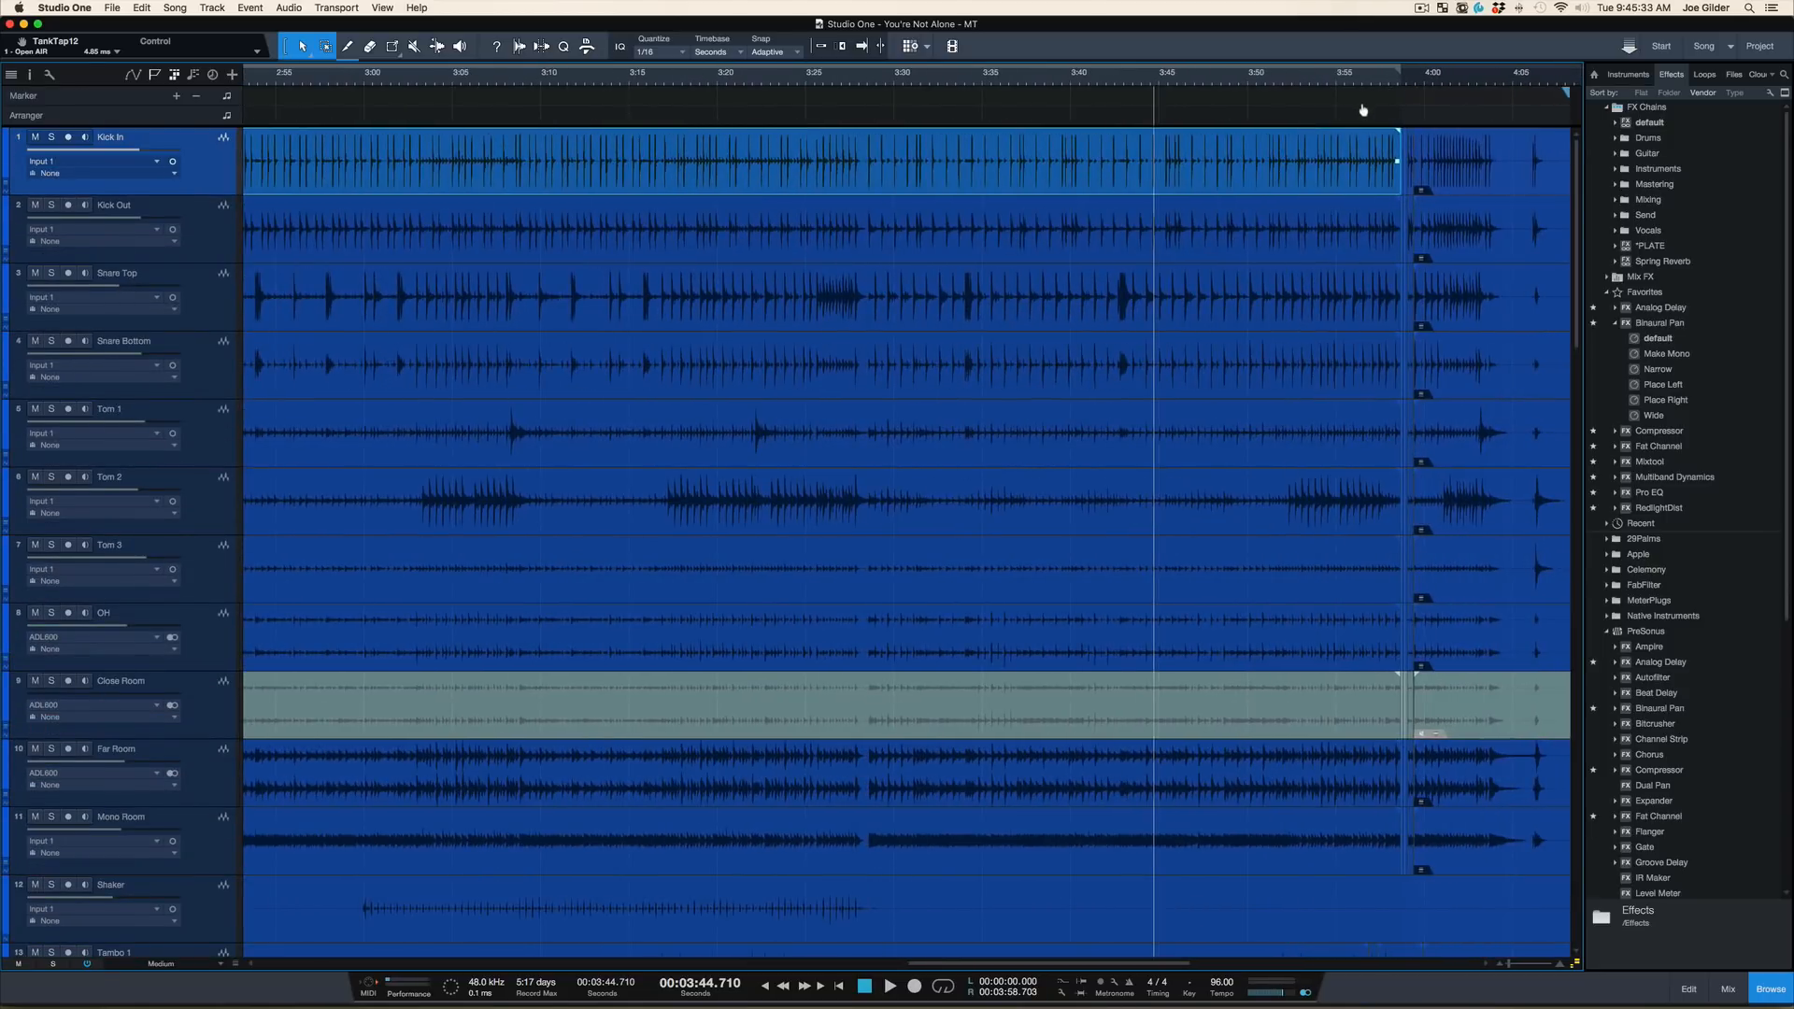
pyautogui.scroll(-3, 1230, 233)
pyautogui.scroll(-4, 1229, 233)
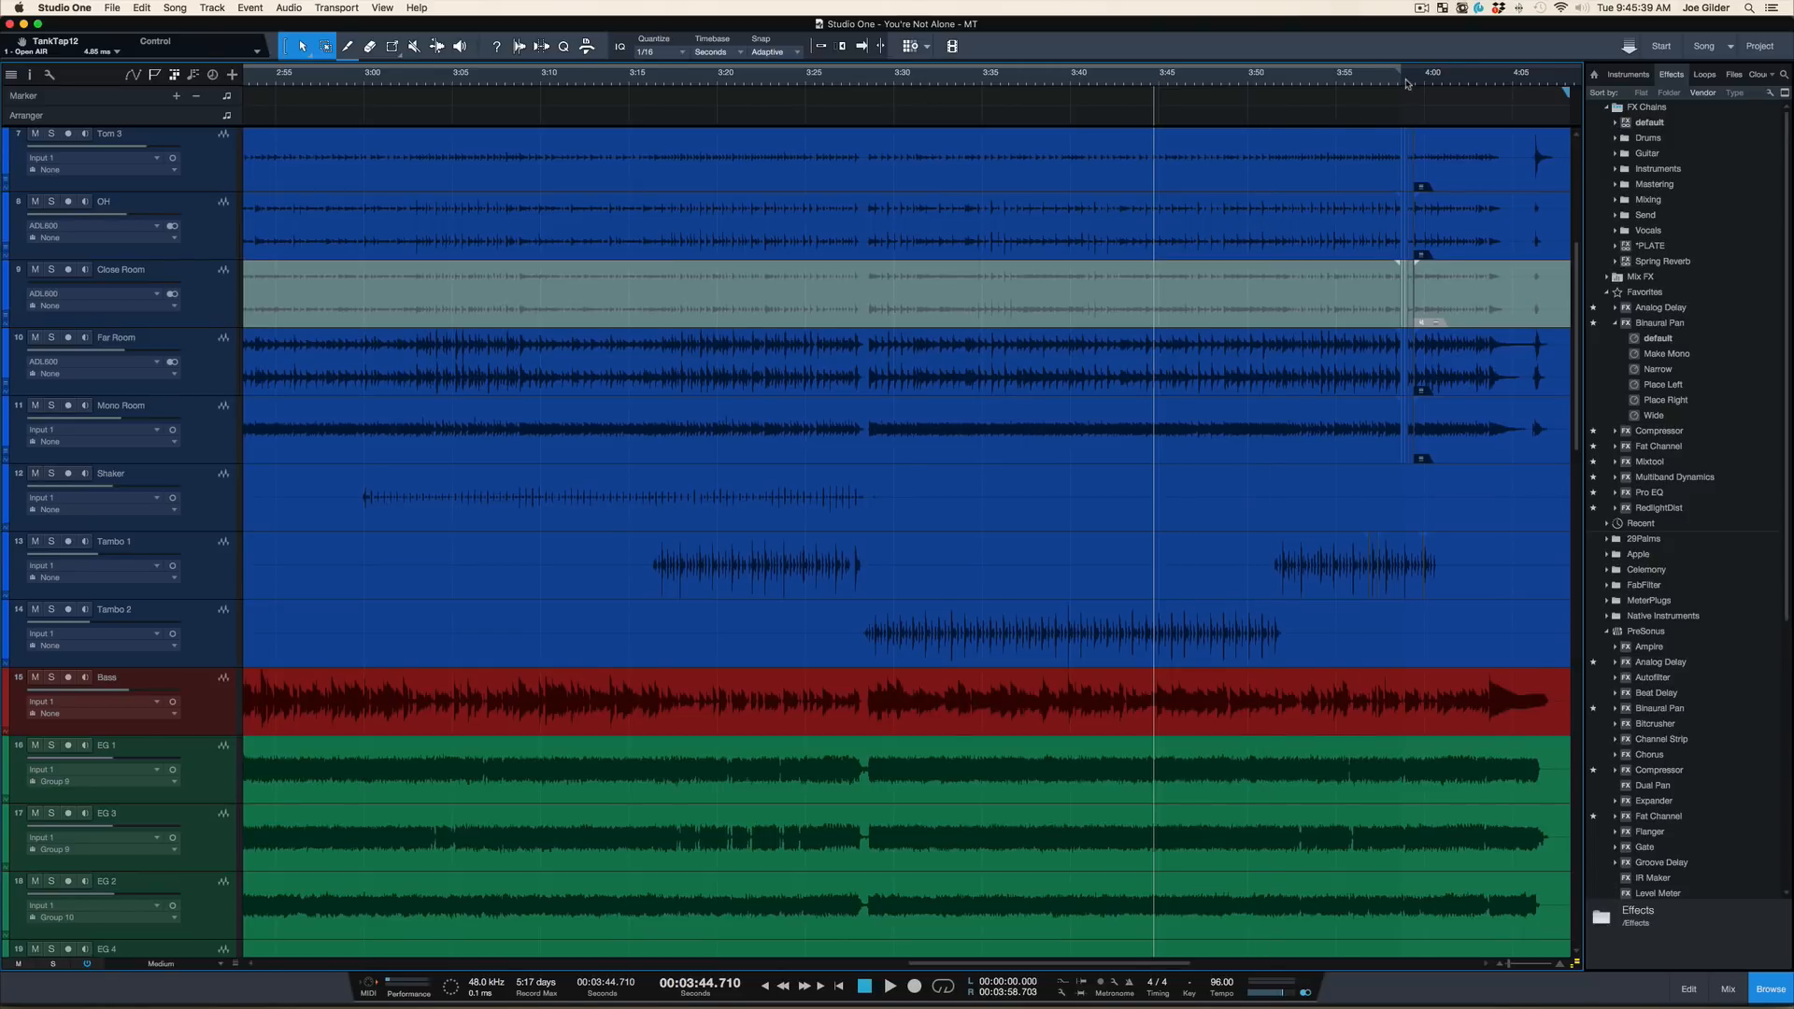
pyautogui.moveTo(1409, 82); pyautogui.dragTo(1394, 138)
pyautogui.hscroll(5, 1217, 243)
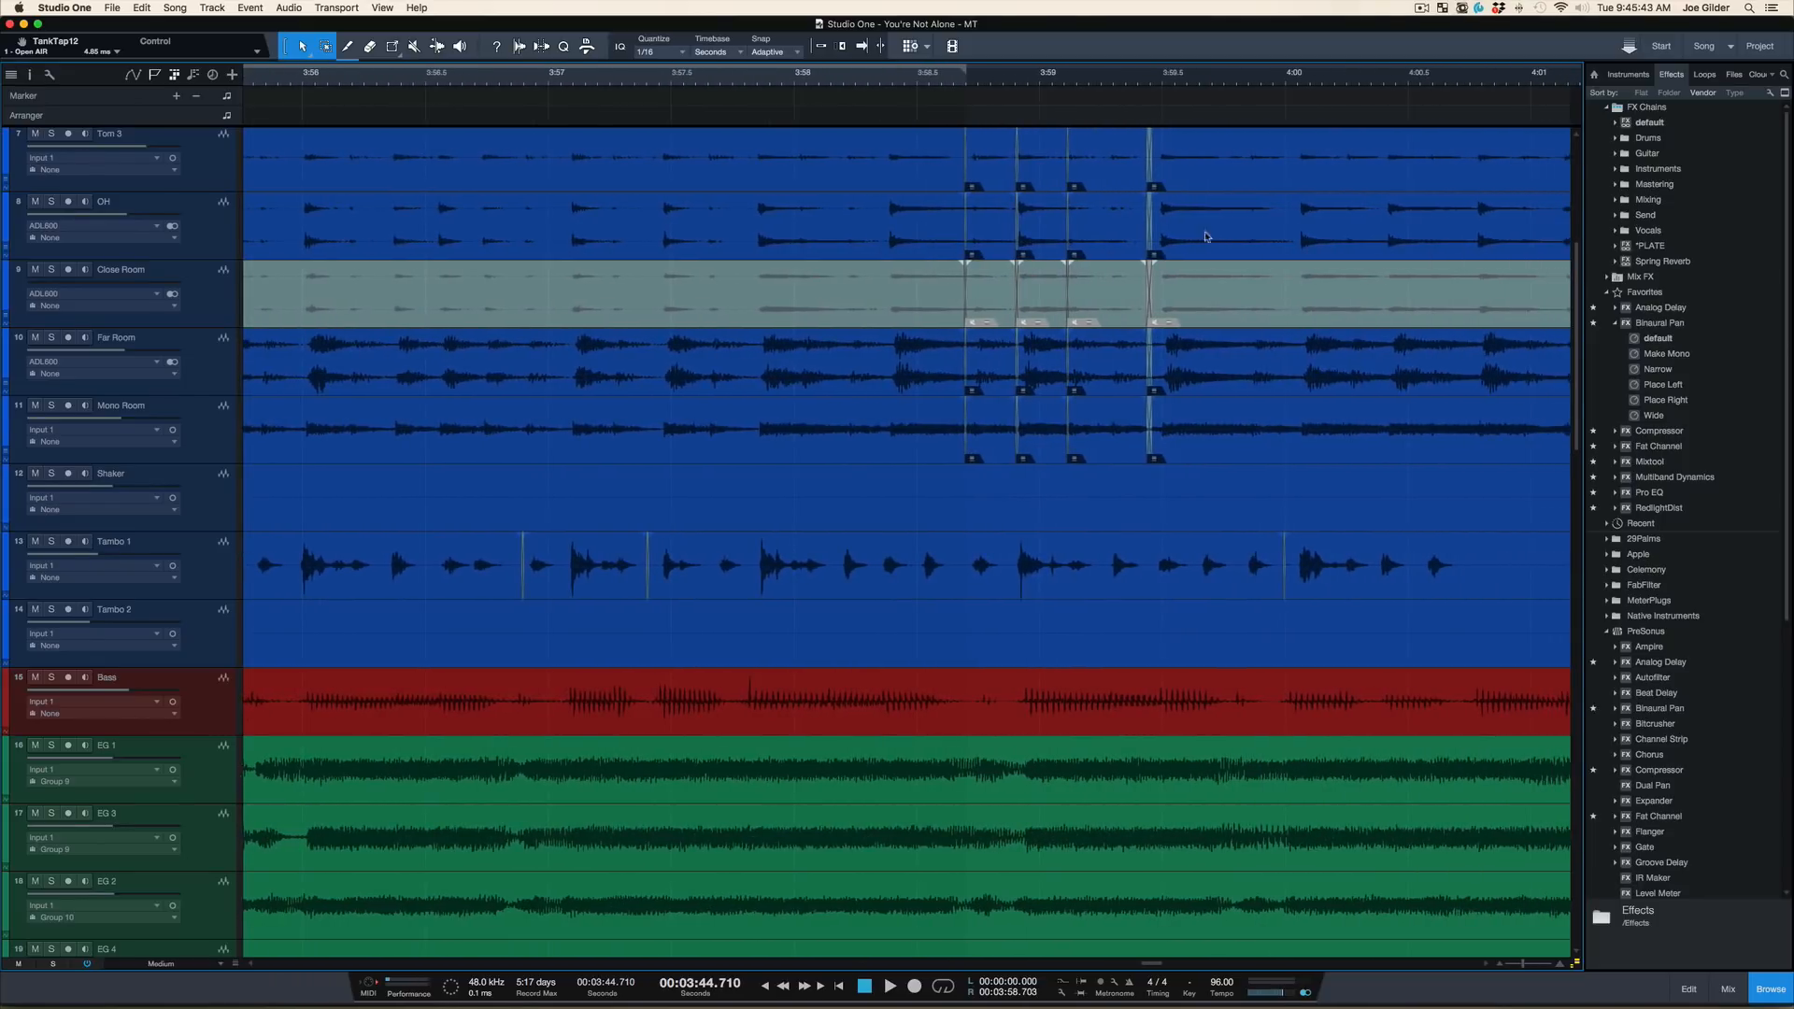
pyautogui.moveTo(1076, 88); pyautogui.dragTo(972, 49)
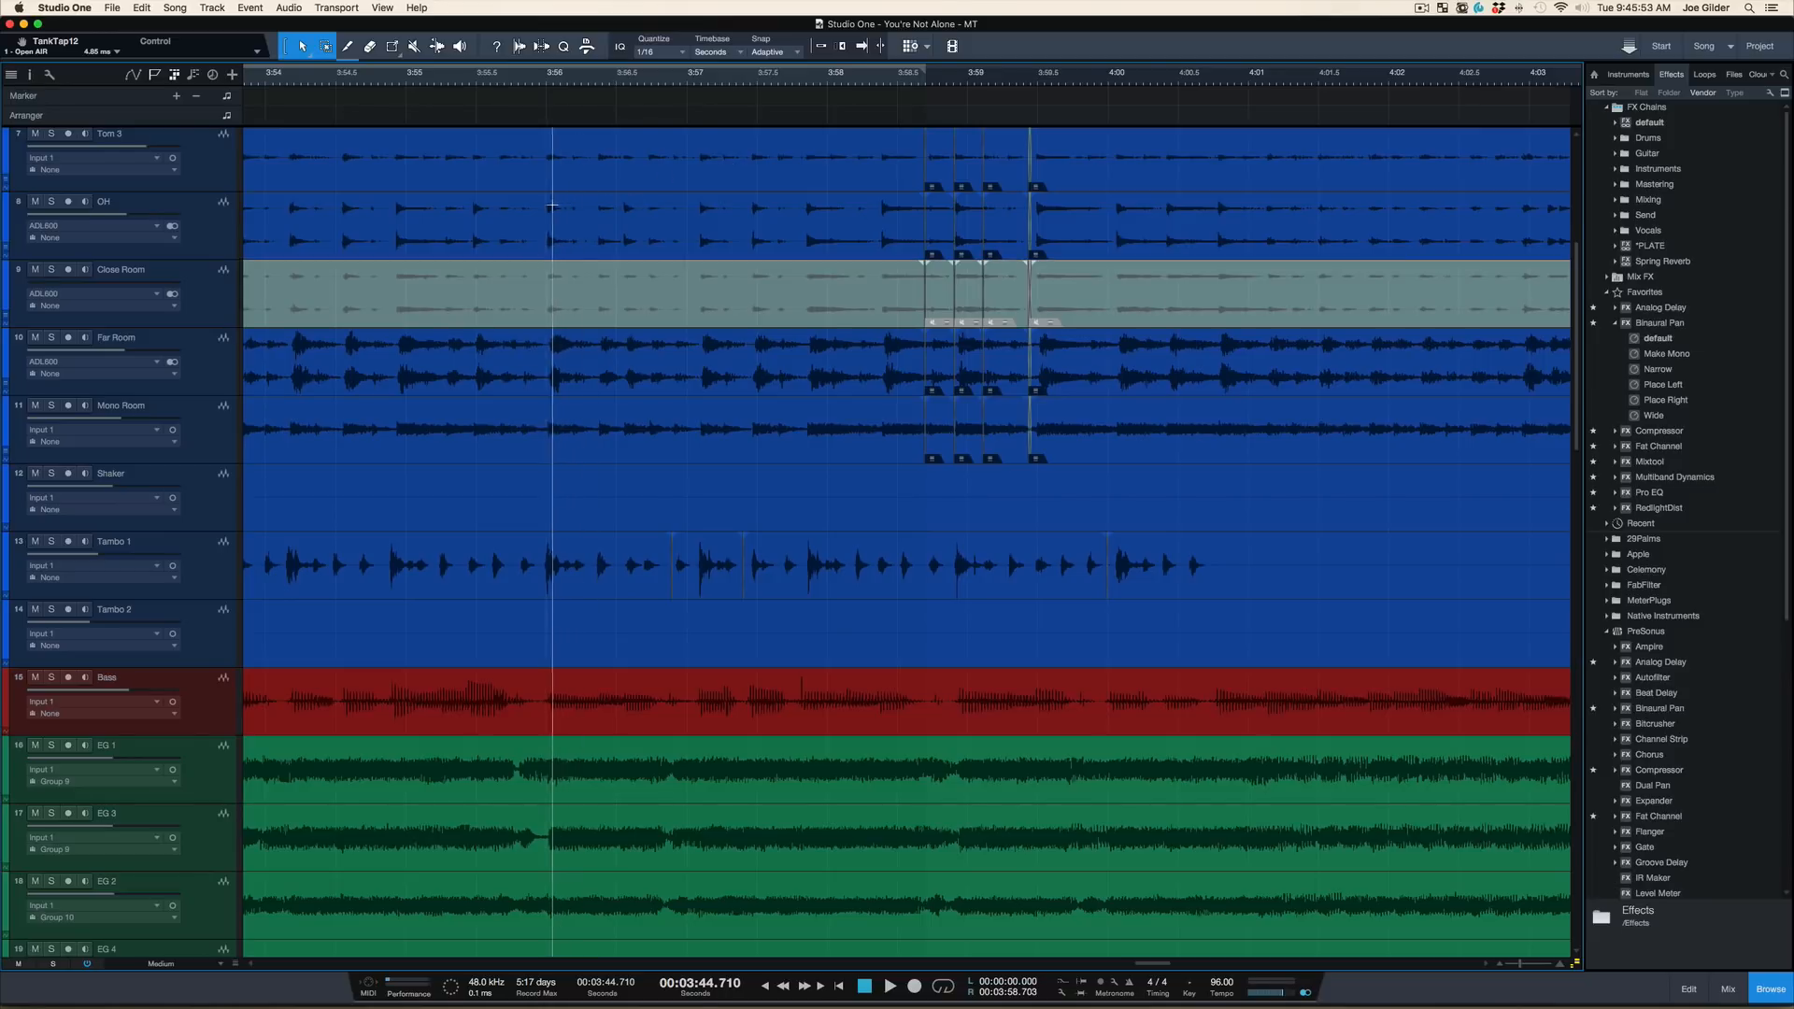
pyautogui.moveTo(546, 211); pyautogui.dragTo(624, 212)
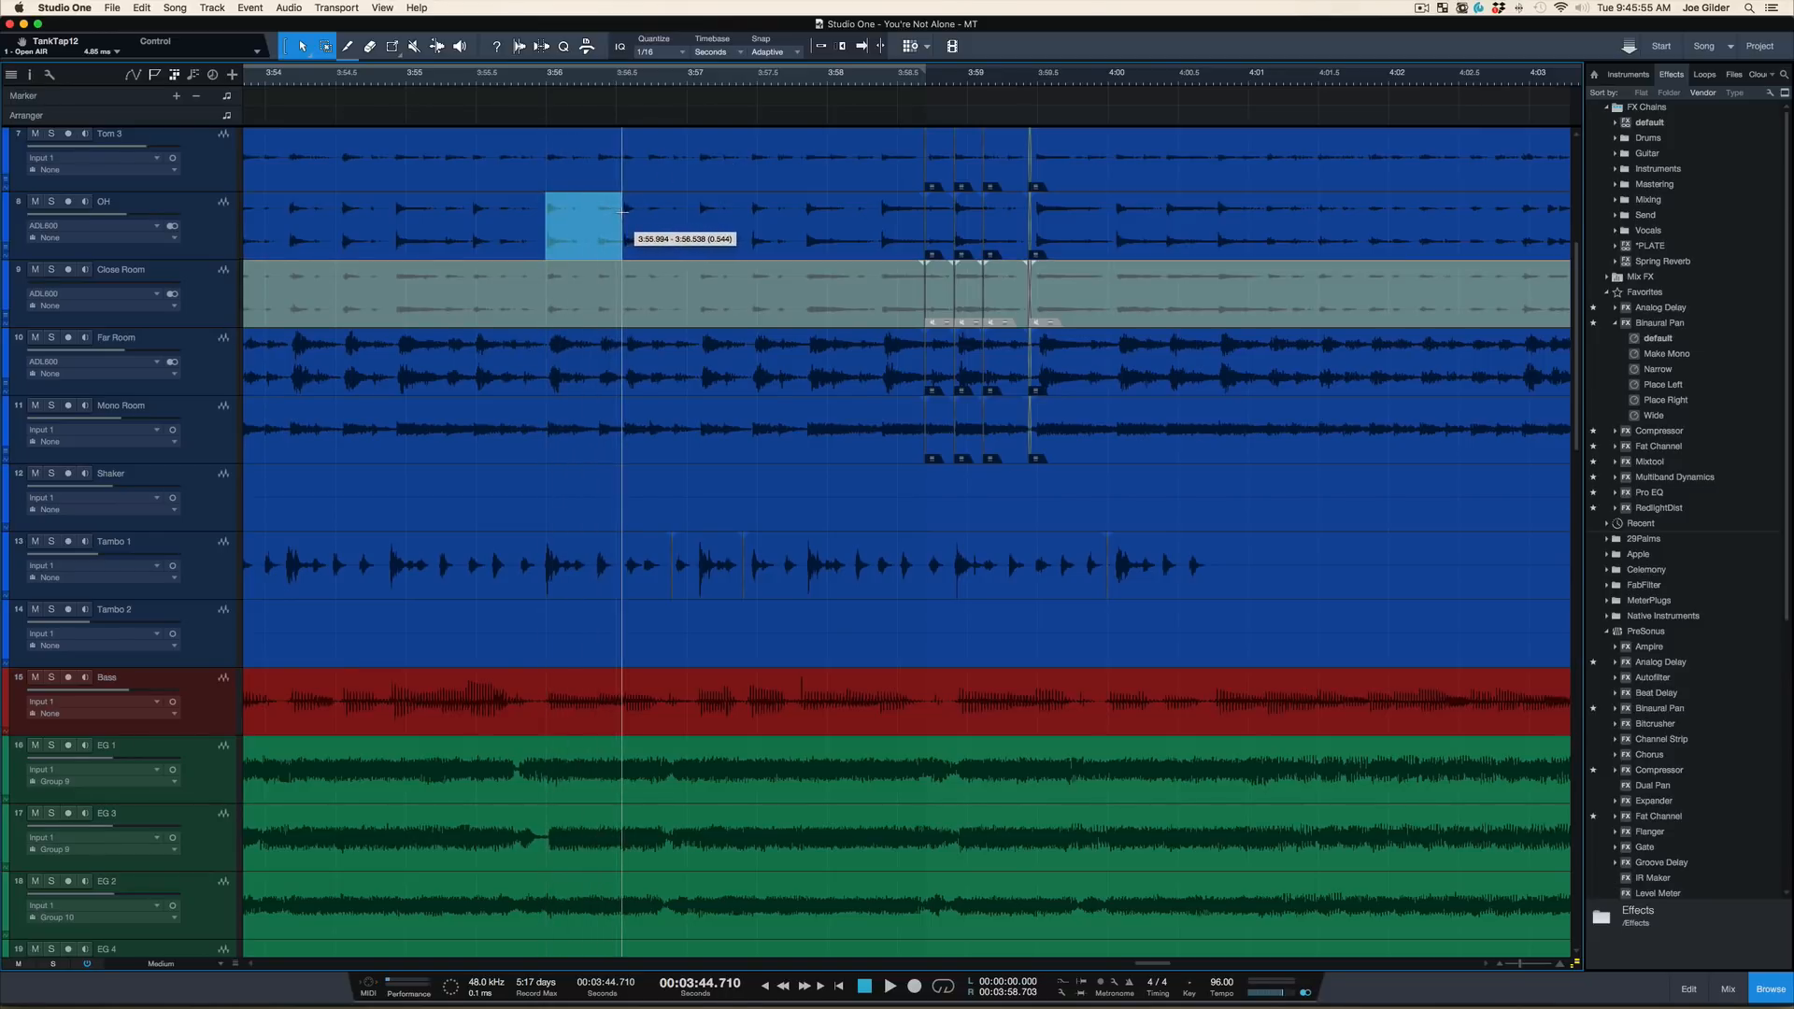
pyautogui.click(598, 230)
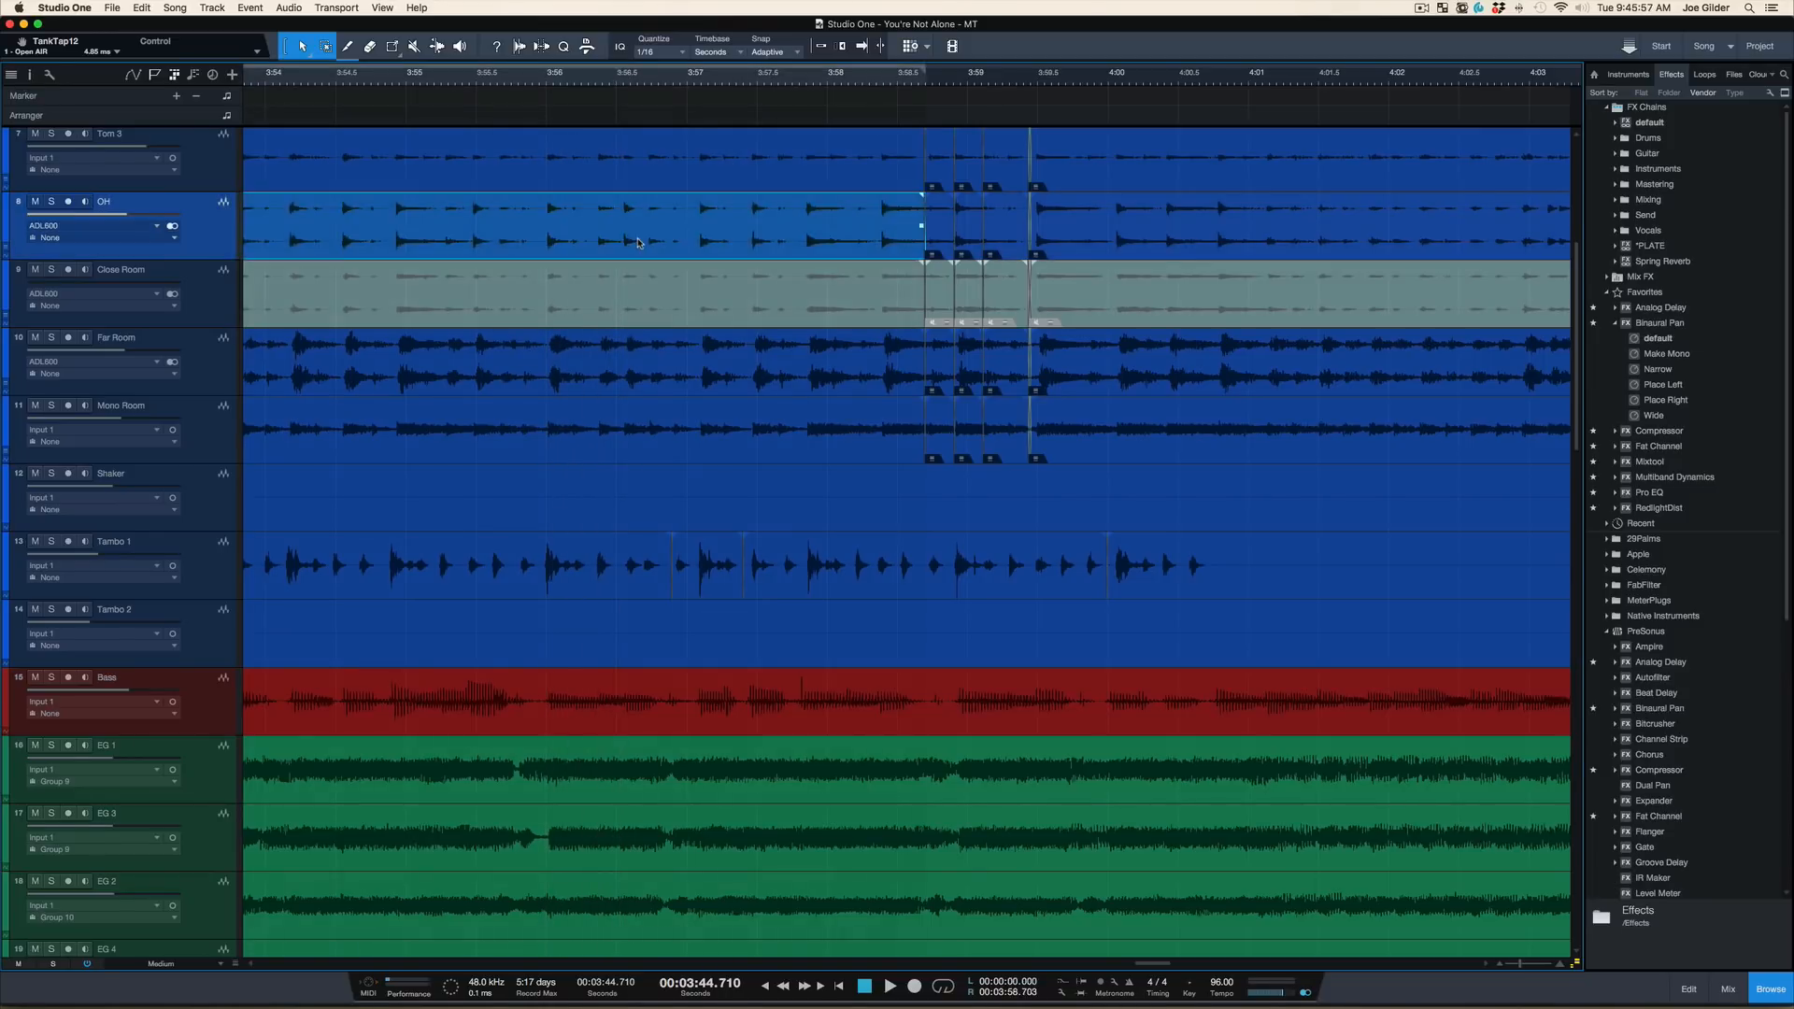
pyautogui.click(784, 176)
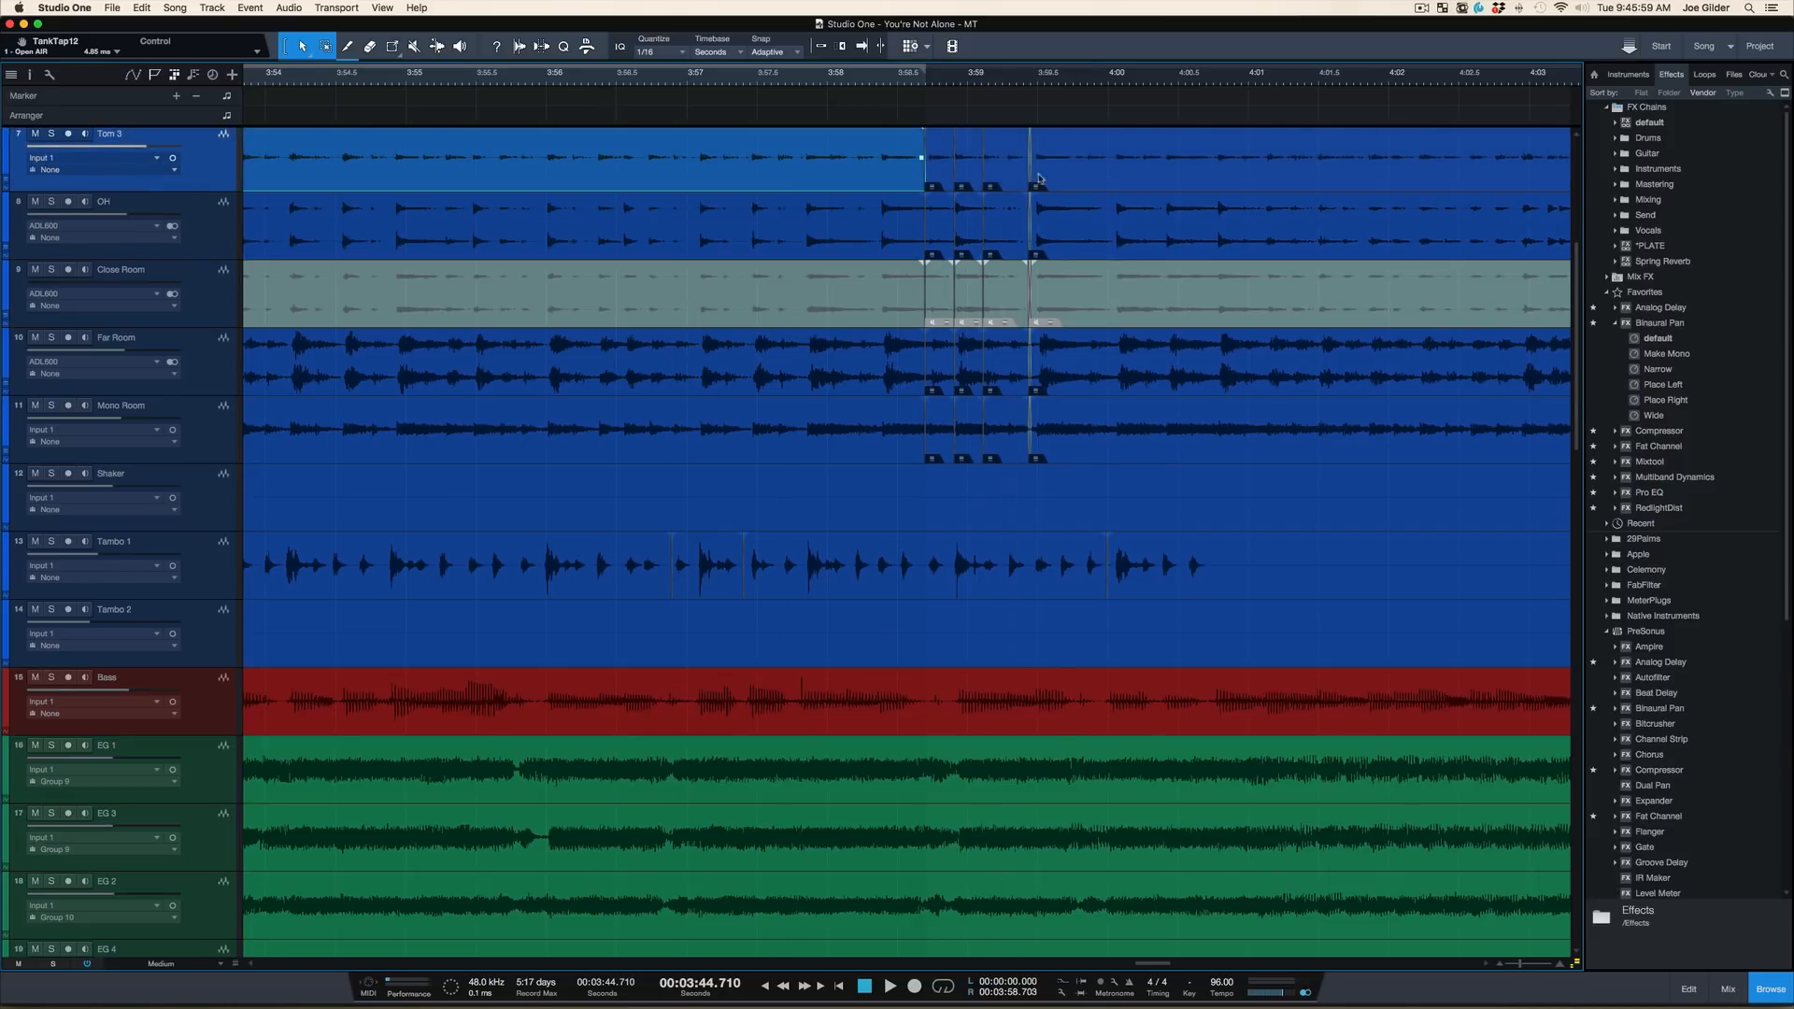
# Place the playback position at 3:57.945, just ahead of the drum edits
pyautogui.scroll(5, 1121, 337)
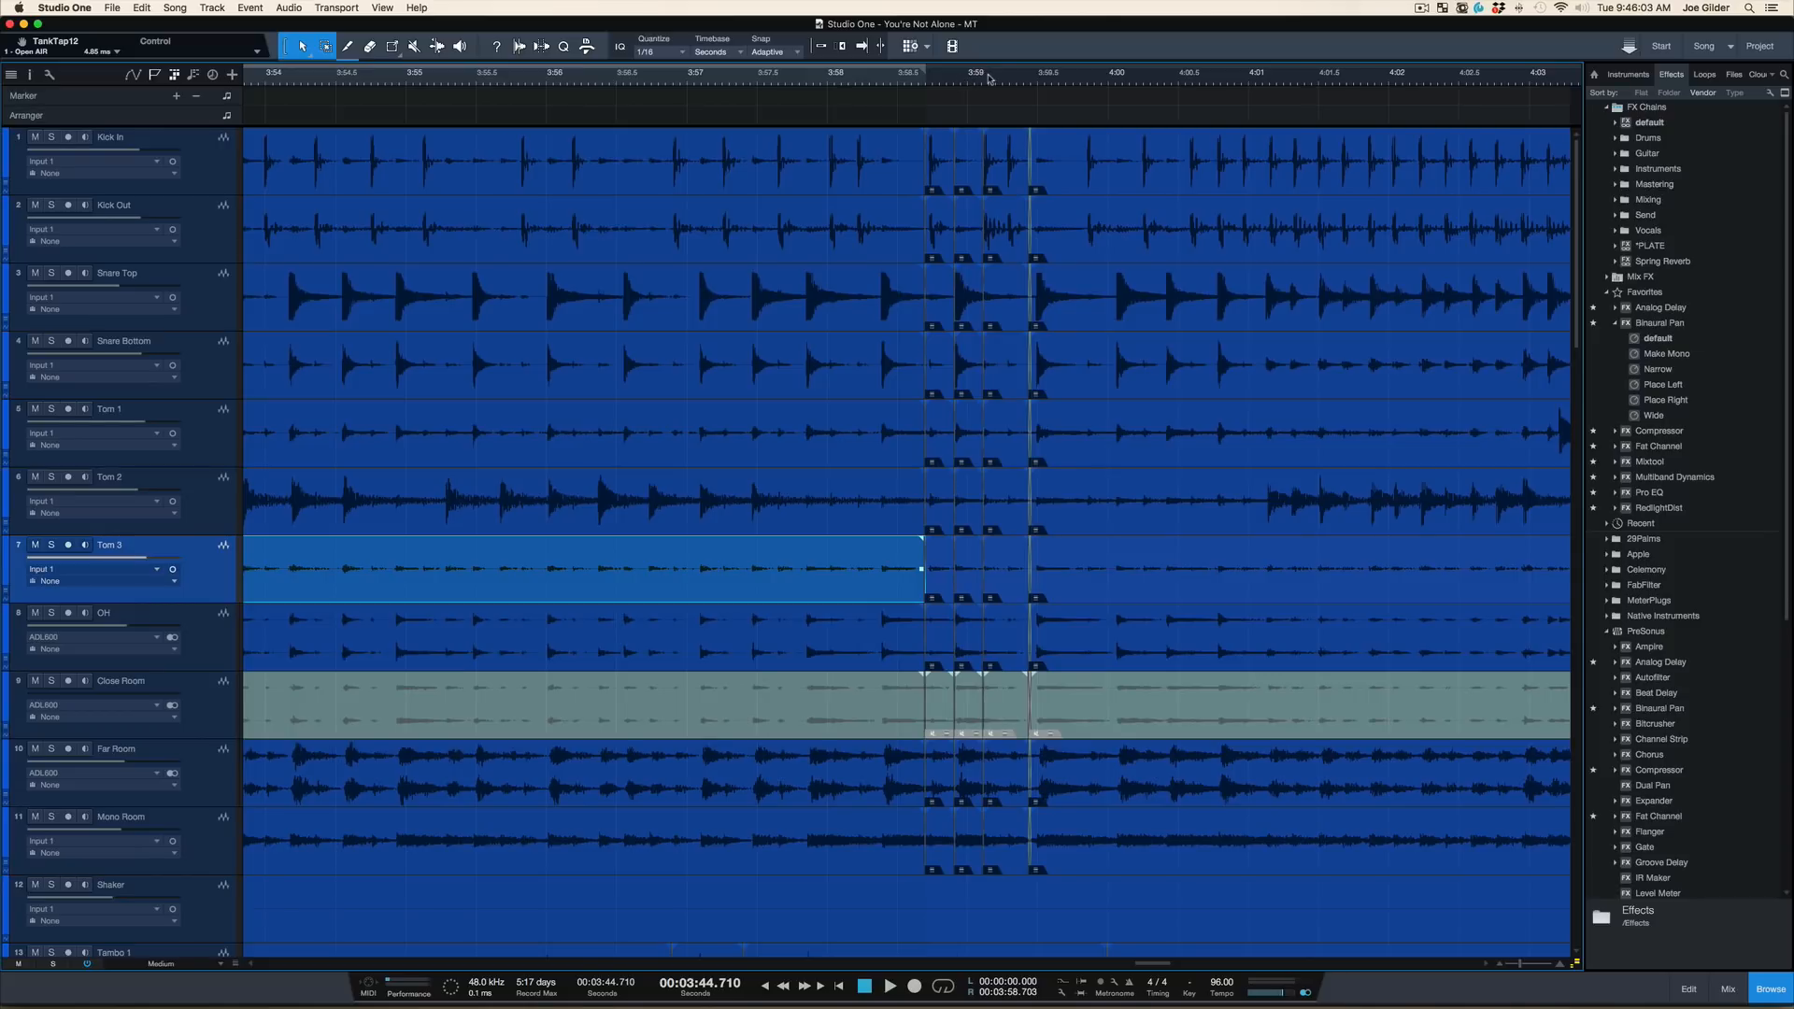
pyautogui.moveTo(988, 77); pyautogui.dragTo(952, 94)
pyautogui.click(564, 79)
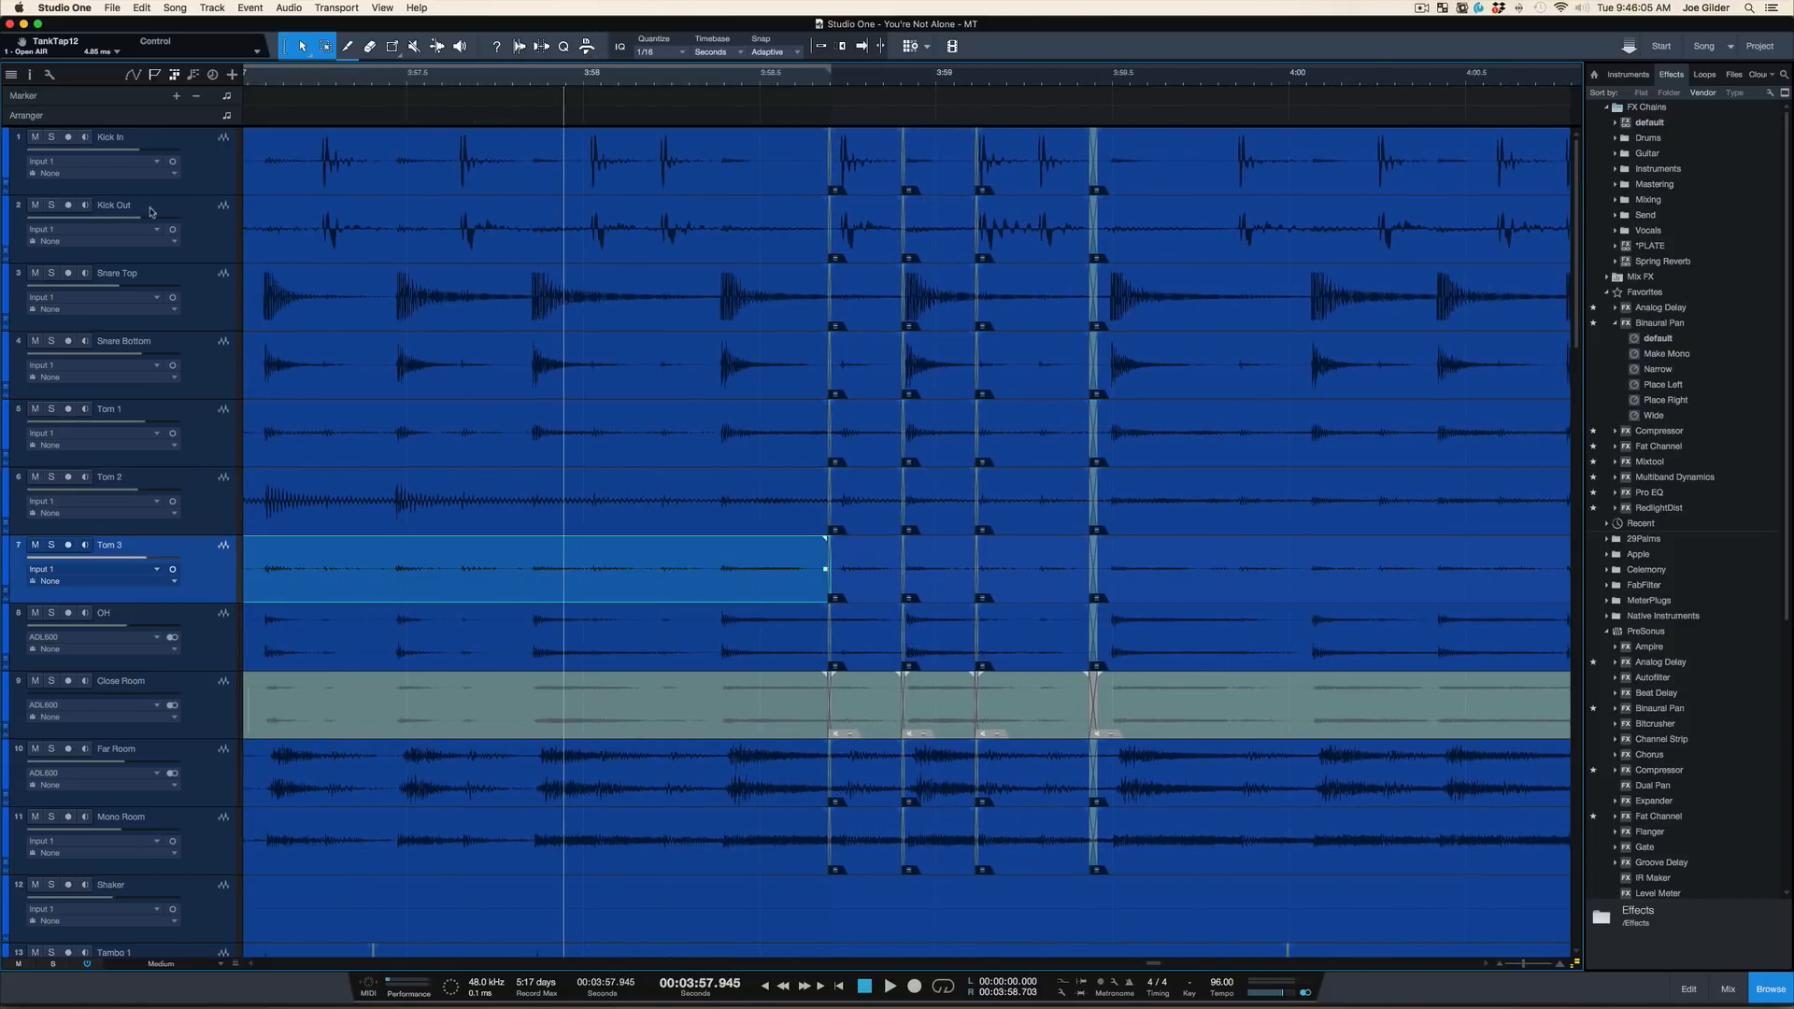
# Select all drum and percussion tracks from Kick In through Tambo 2 and solo them
pyautogui.click(216, 169)
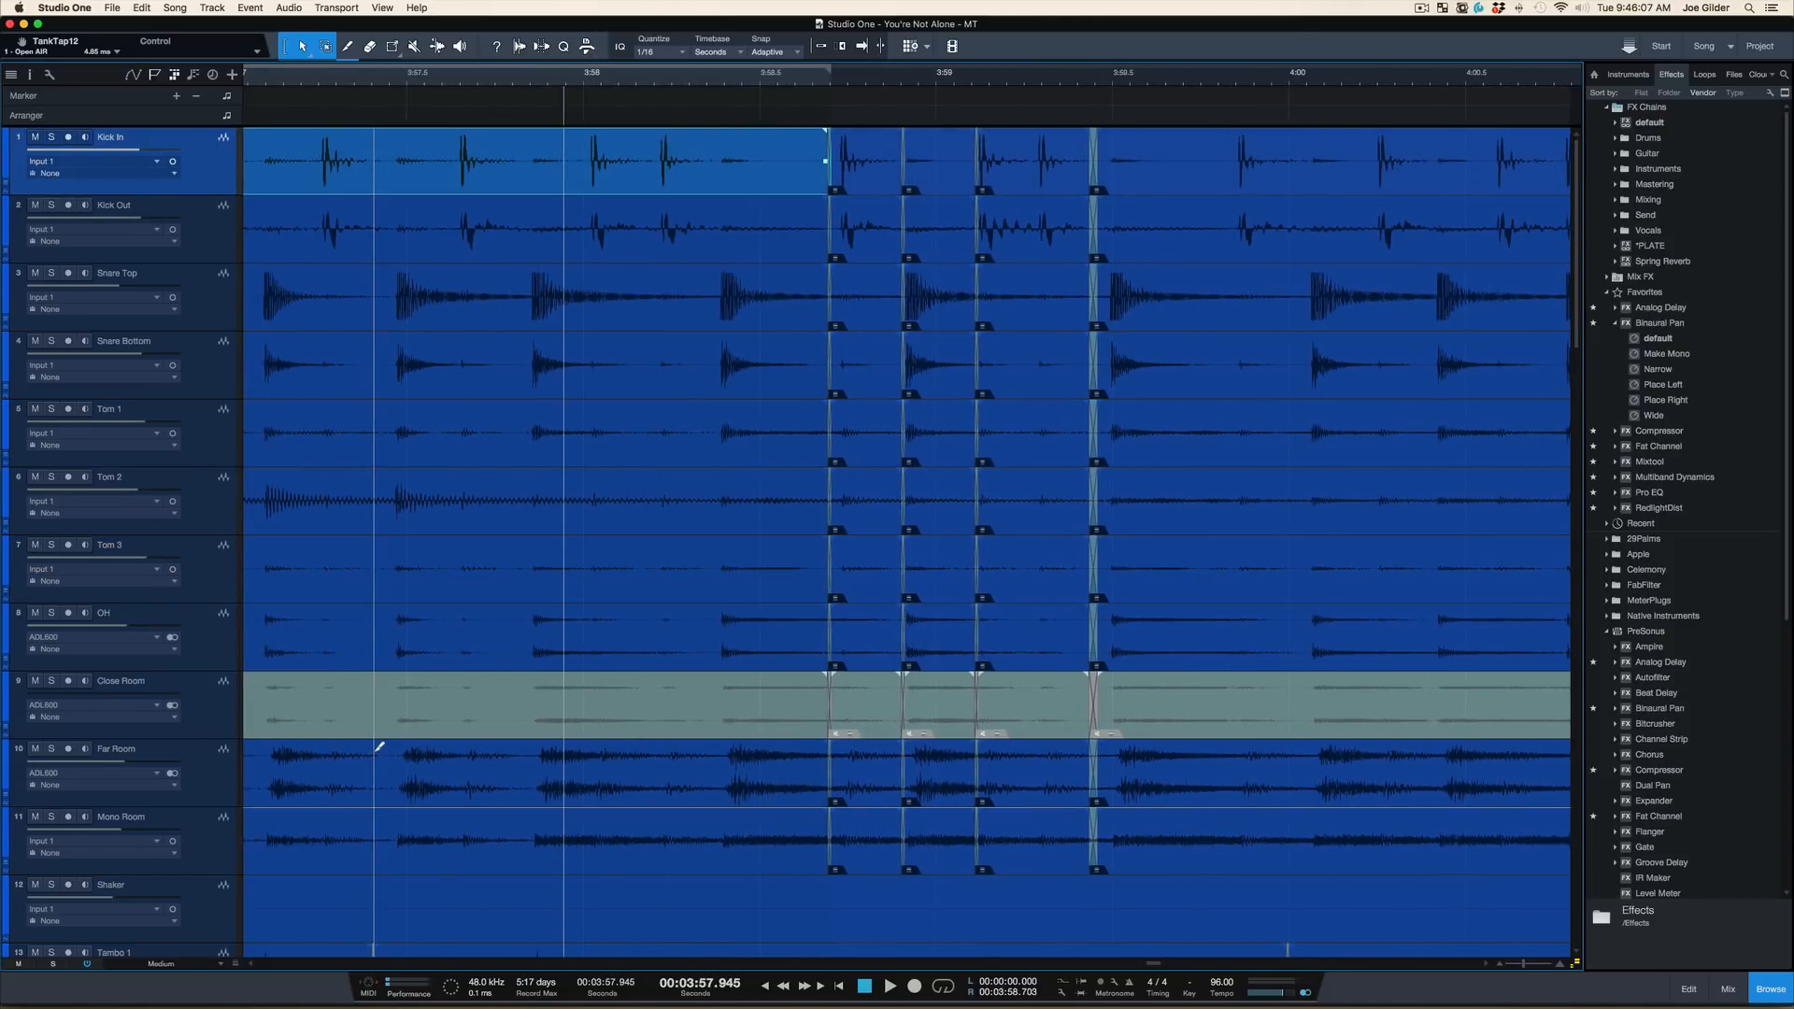
pyautogui.hotkey('shift', 'w')
pyautogui.keyDown('shift'); pyautogui.click(240, 705); pyautogui.keyUp('shift')
pyautogui.press('s')
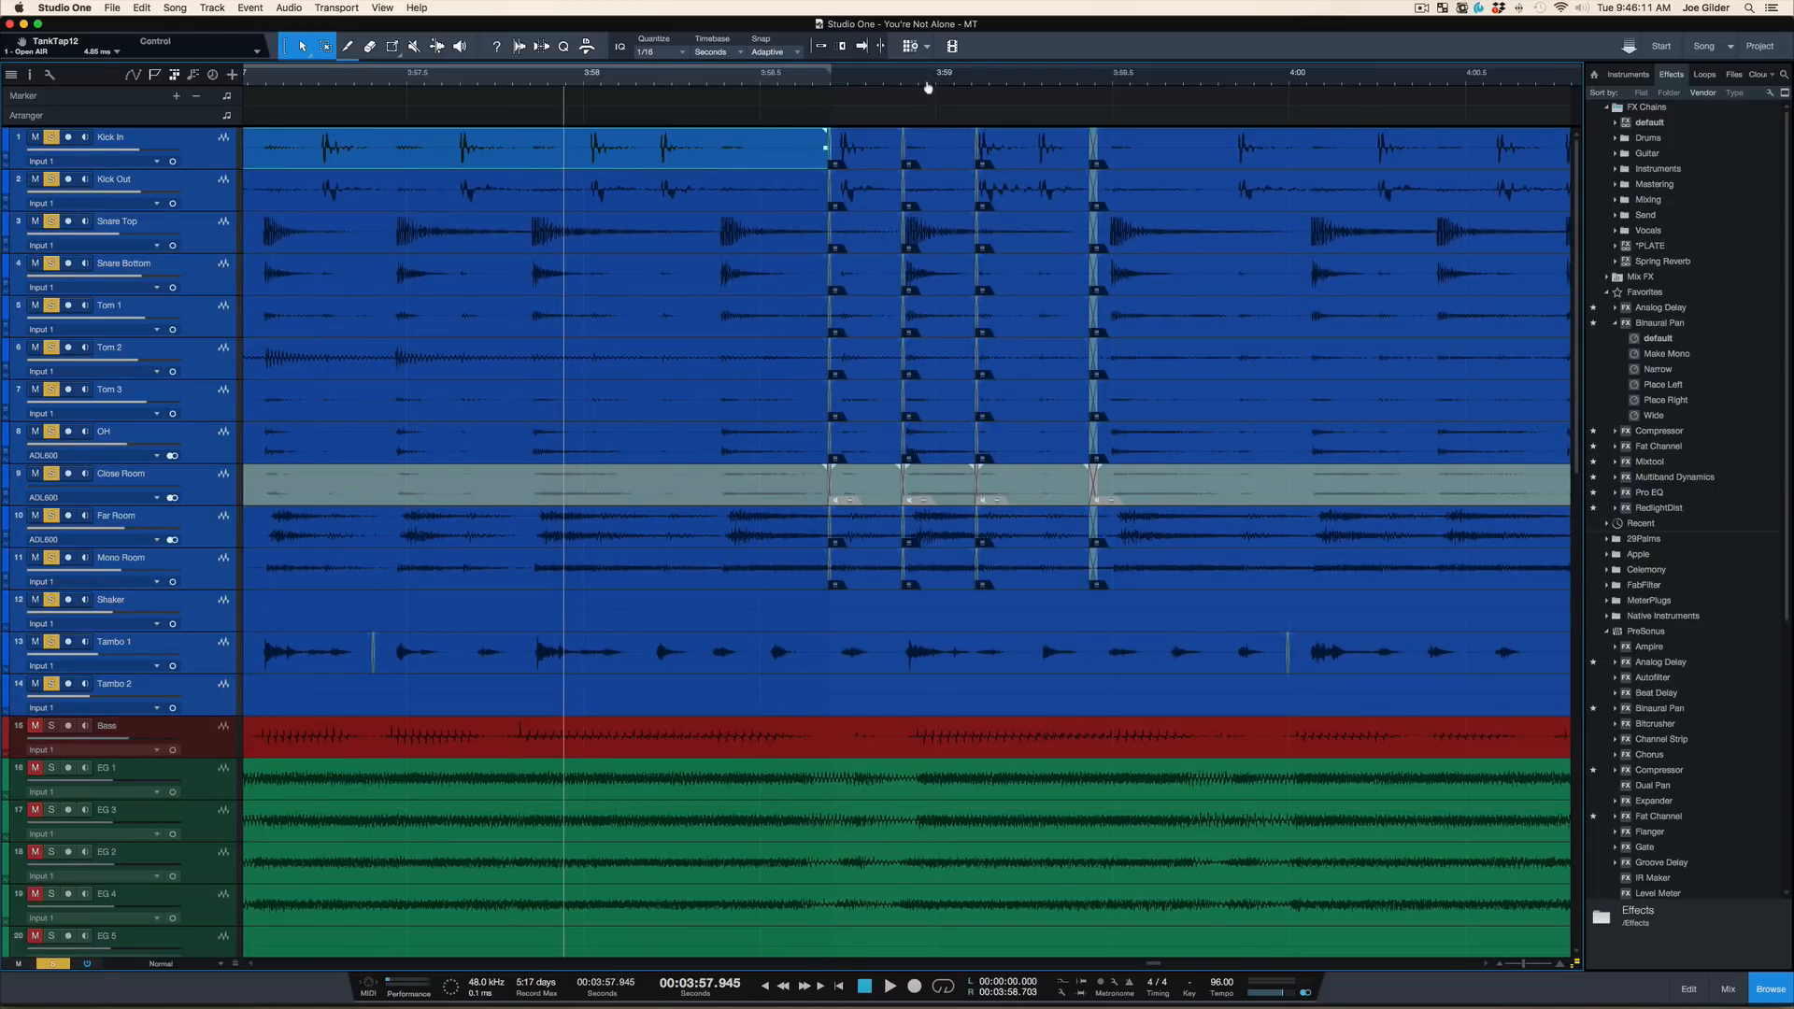
# Play the soloed drums through the edits from 3:57.945, stop playback and clear the solos
pyautogui.scroll(5, 928, 84)
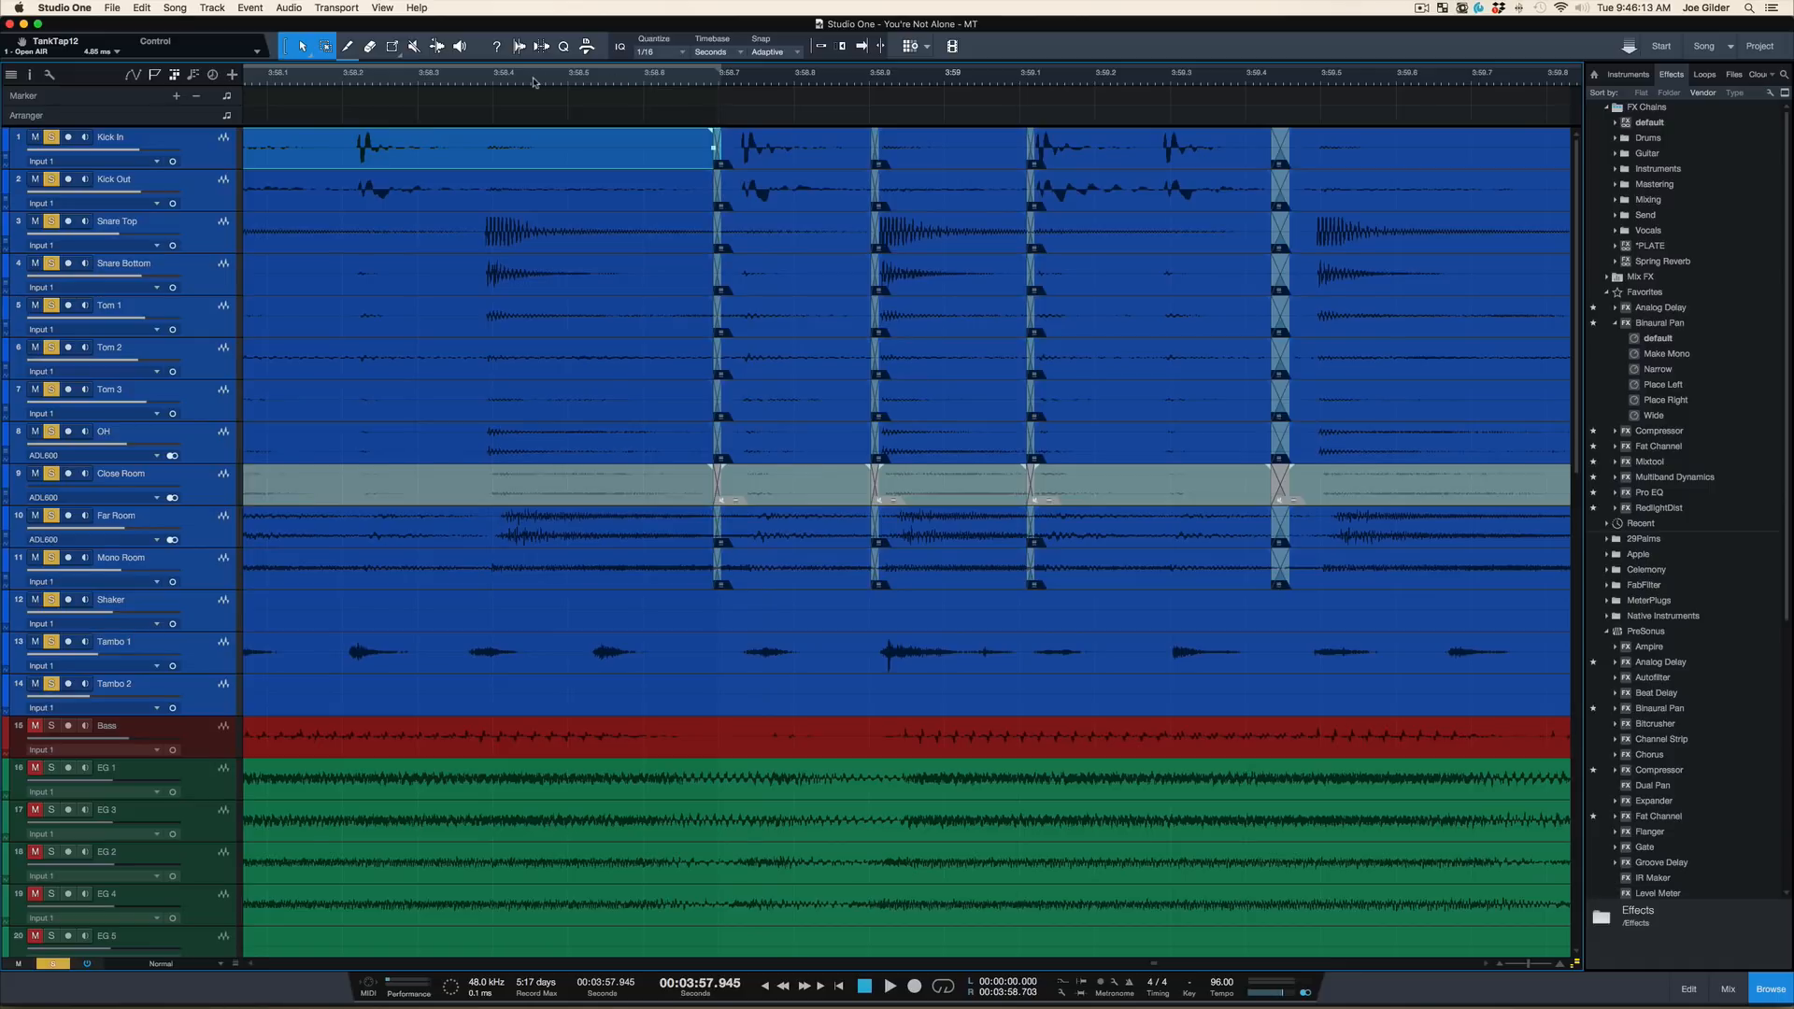
pyautogui.scroll(-6, 533, 65)
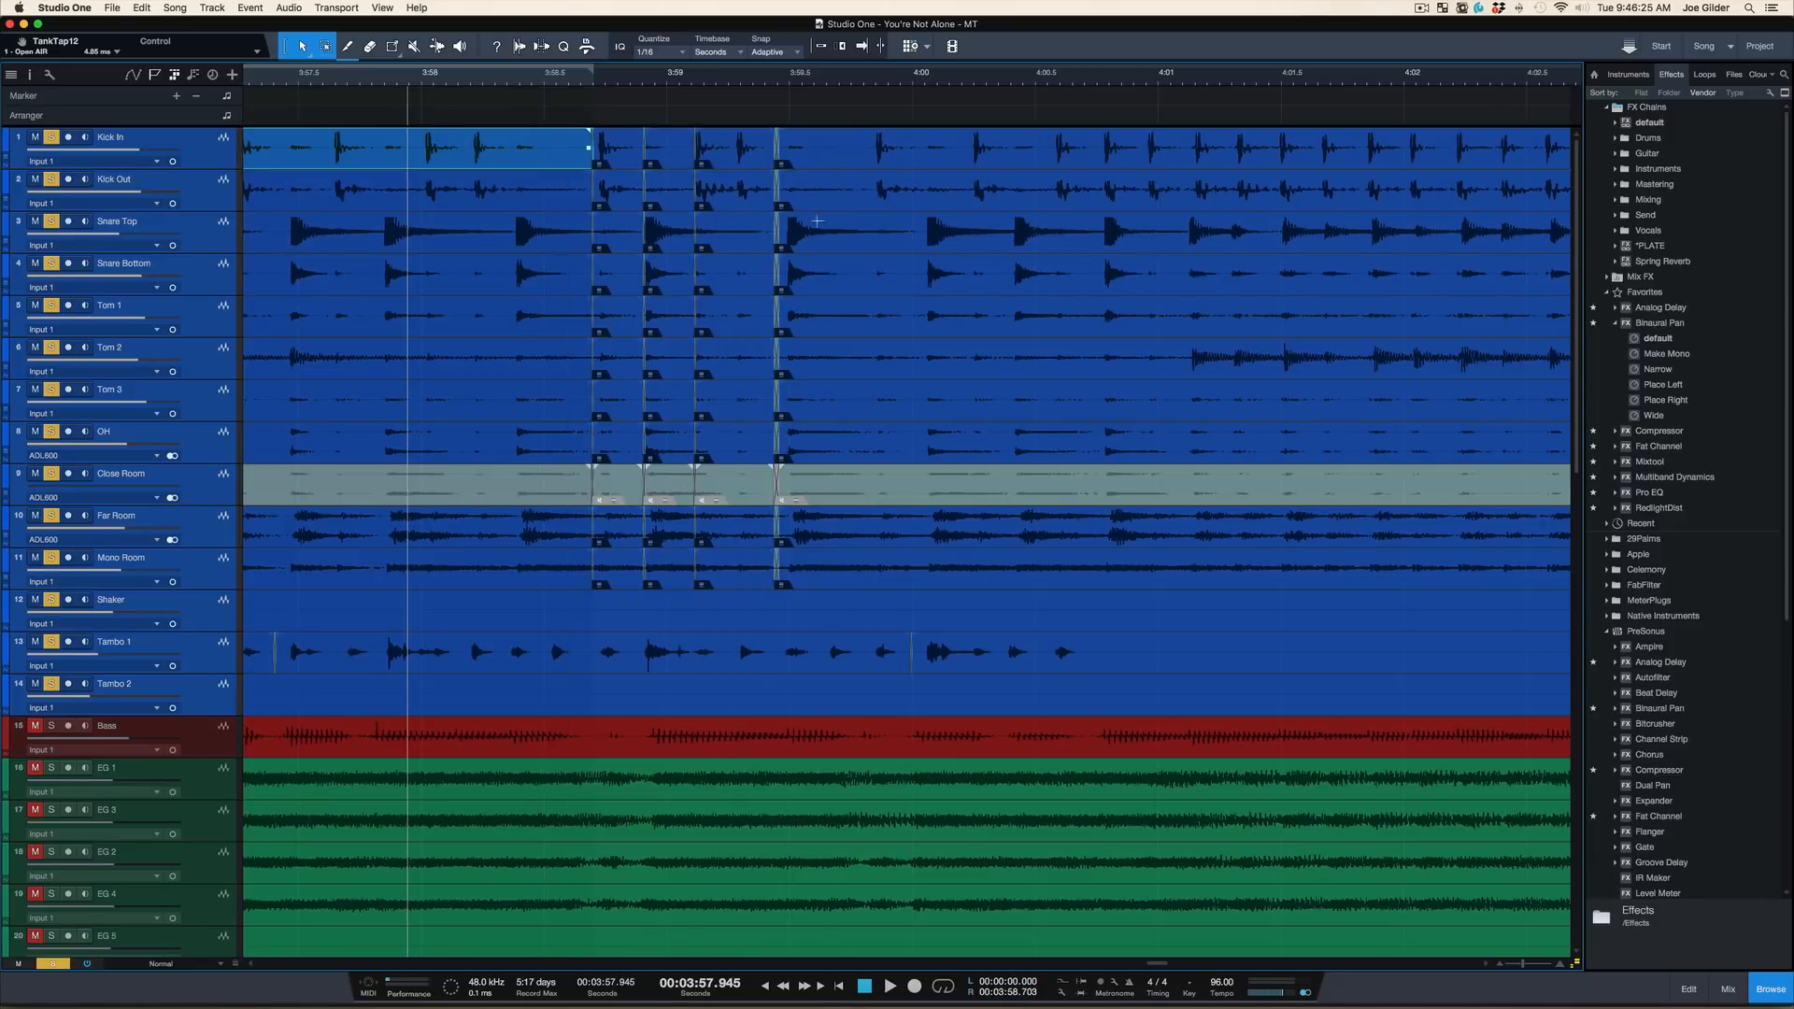
pyautogui.press('space')
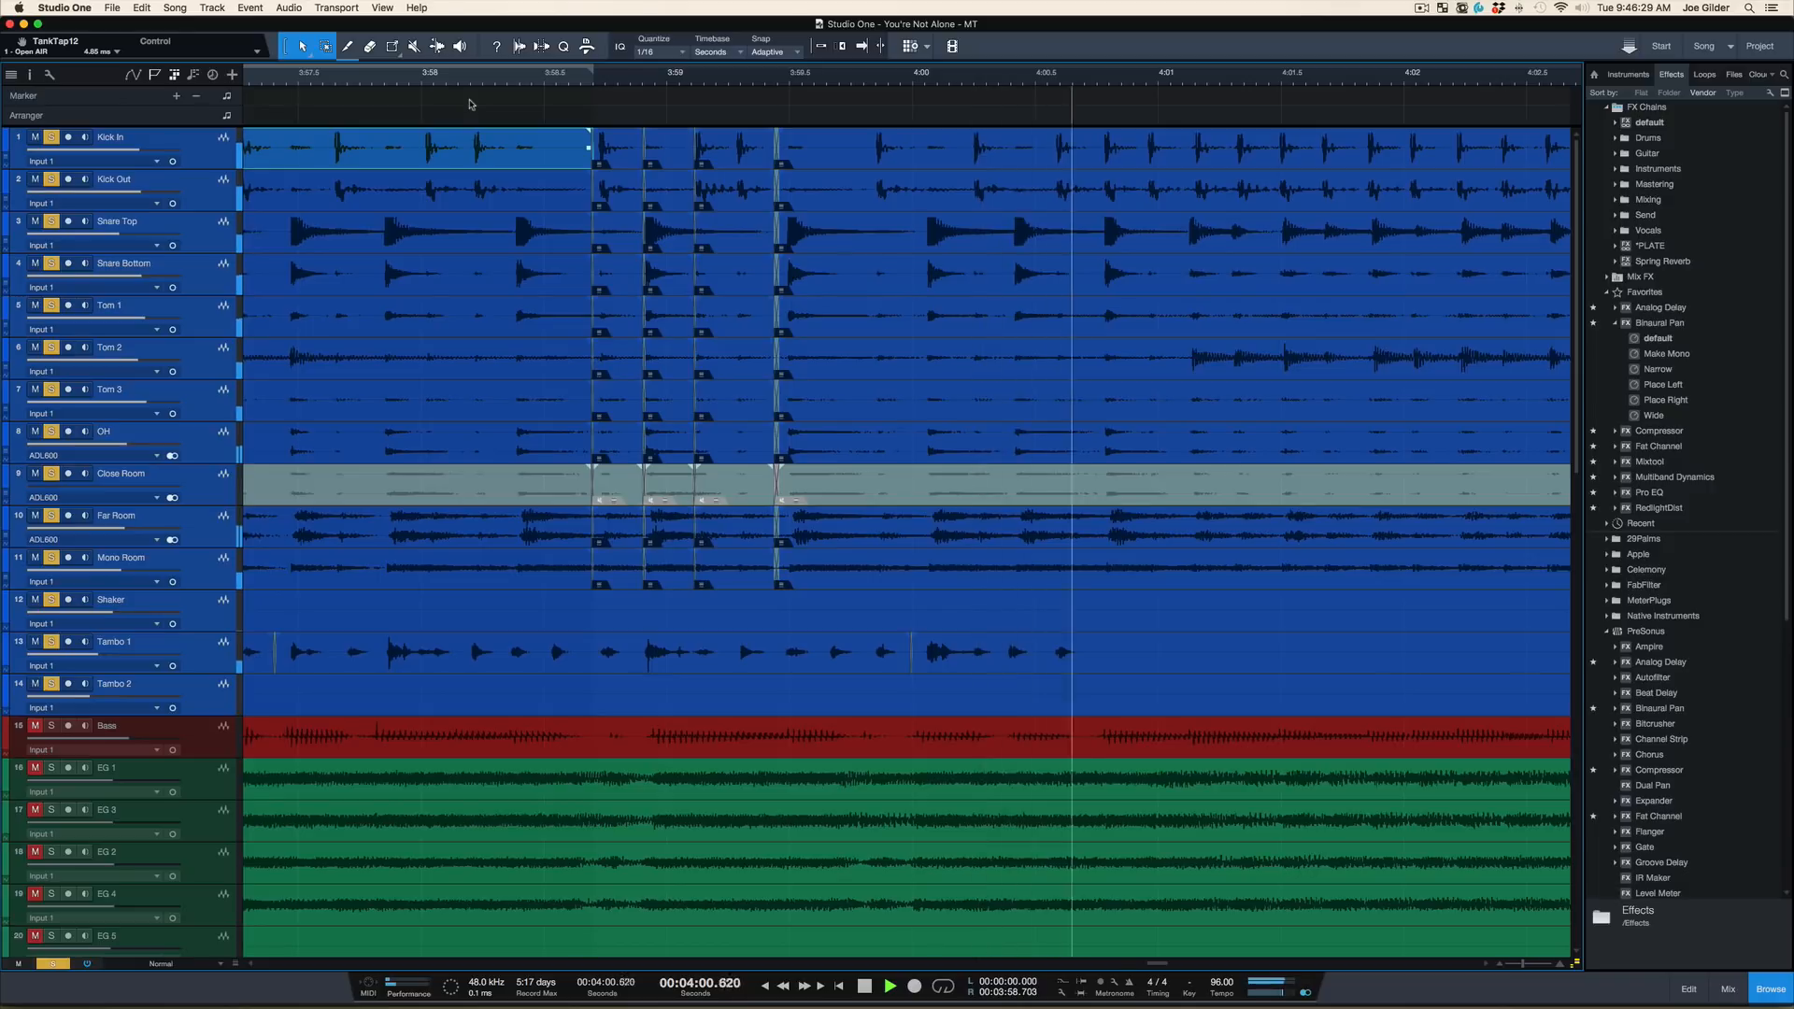
pyautogui.press('space')
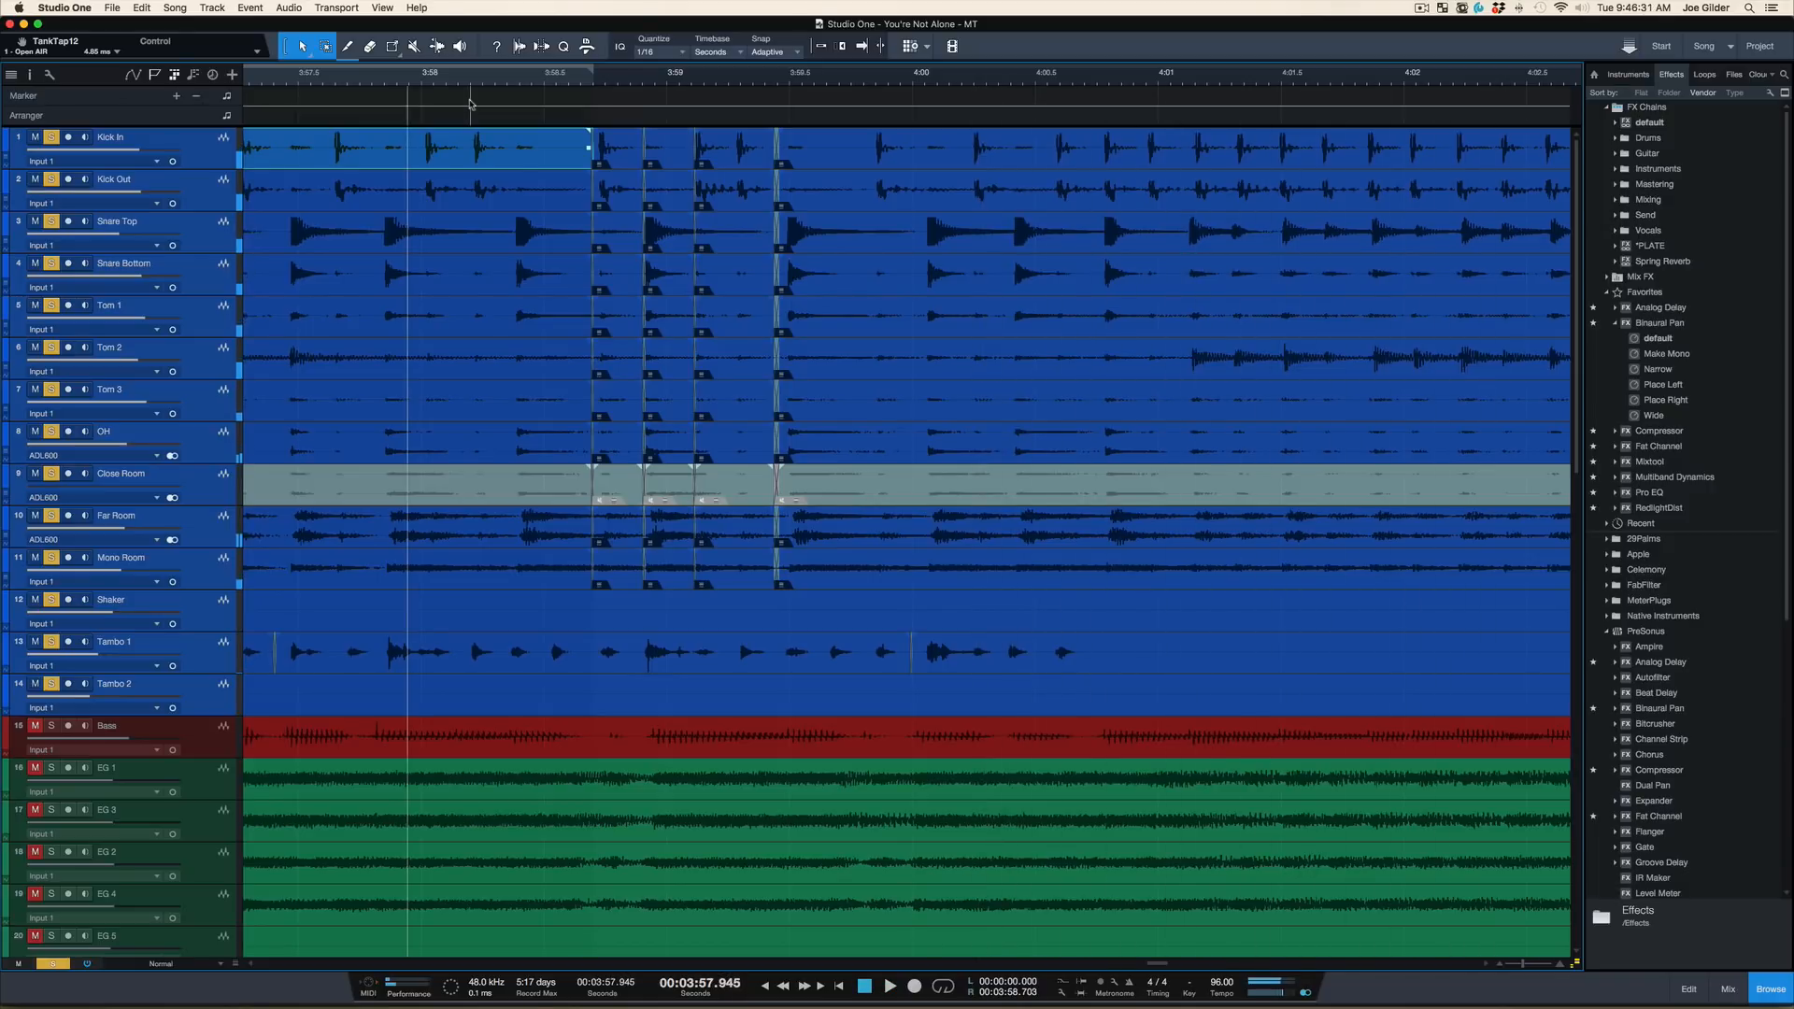
pyautogui.press('super+shift+s')
# Show the mixer and look through its channels from the drums to the buses and effects returns
pyautogui.moveTo(464, 64); pyautogui.dragTo(470, 23)
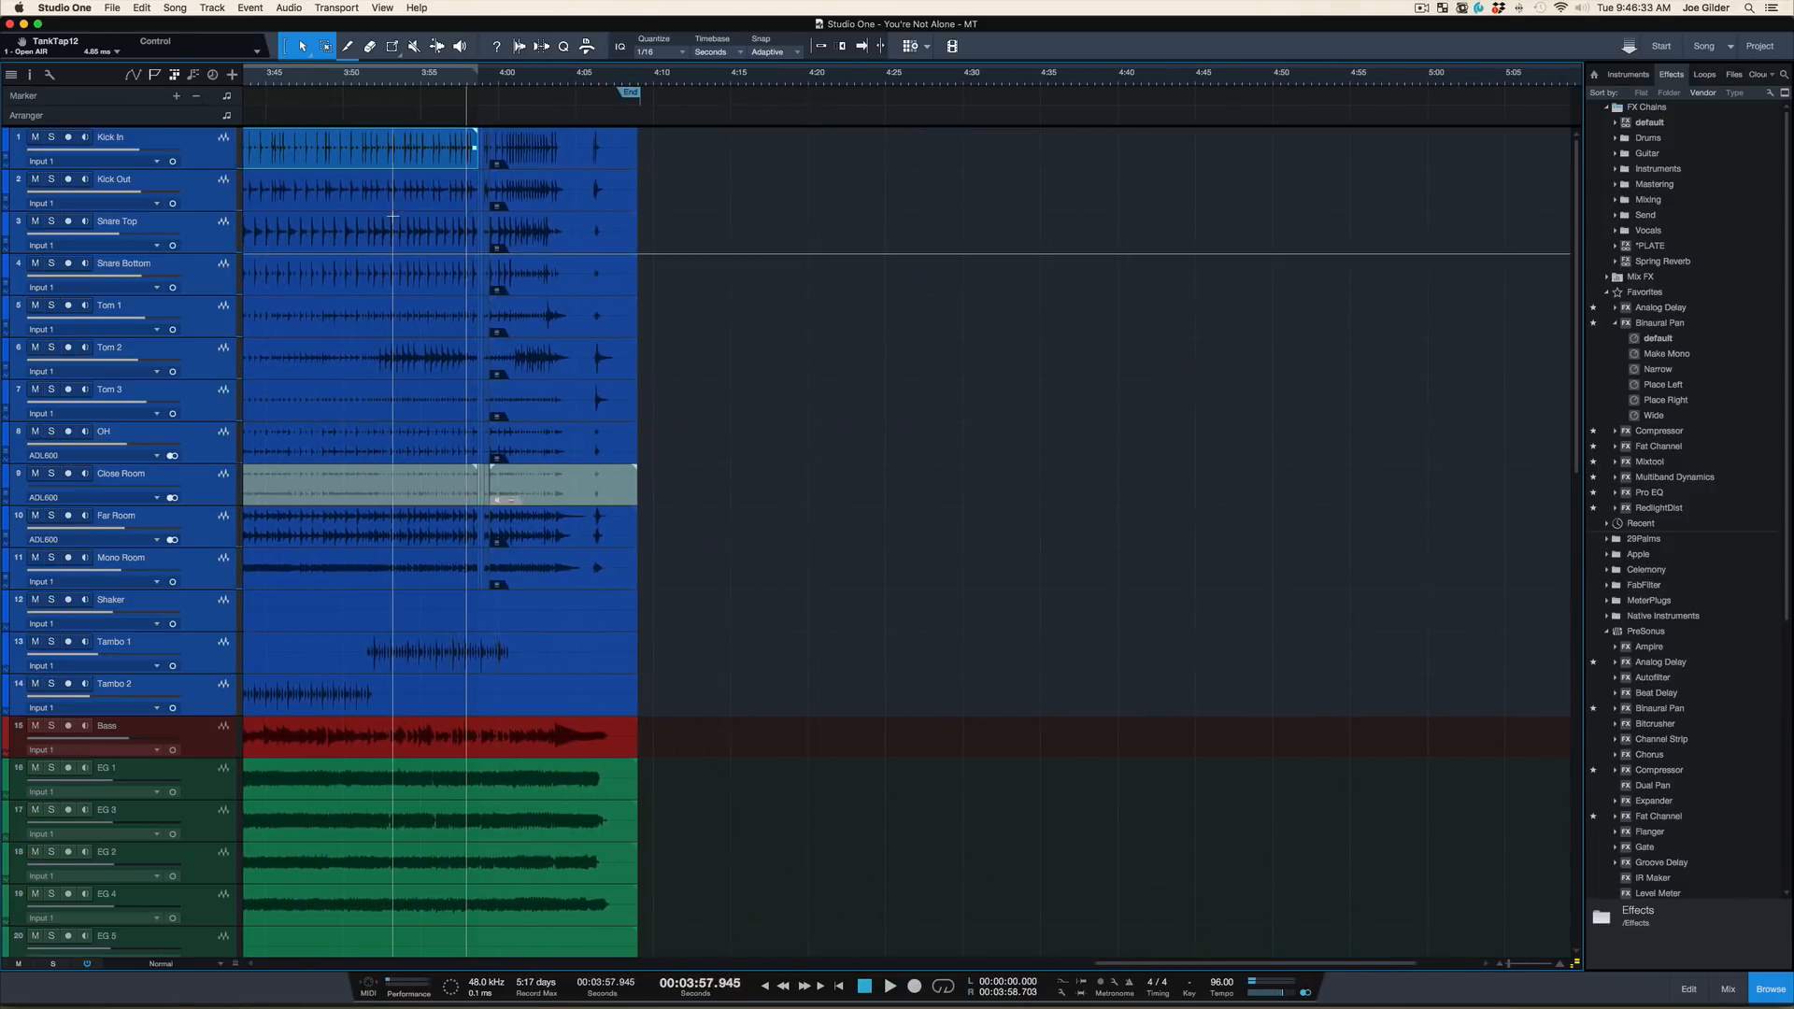
pyautogui.hscroll(-2, 395, 220)
pyautogui.press('F3')
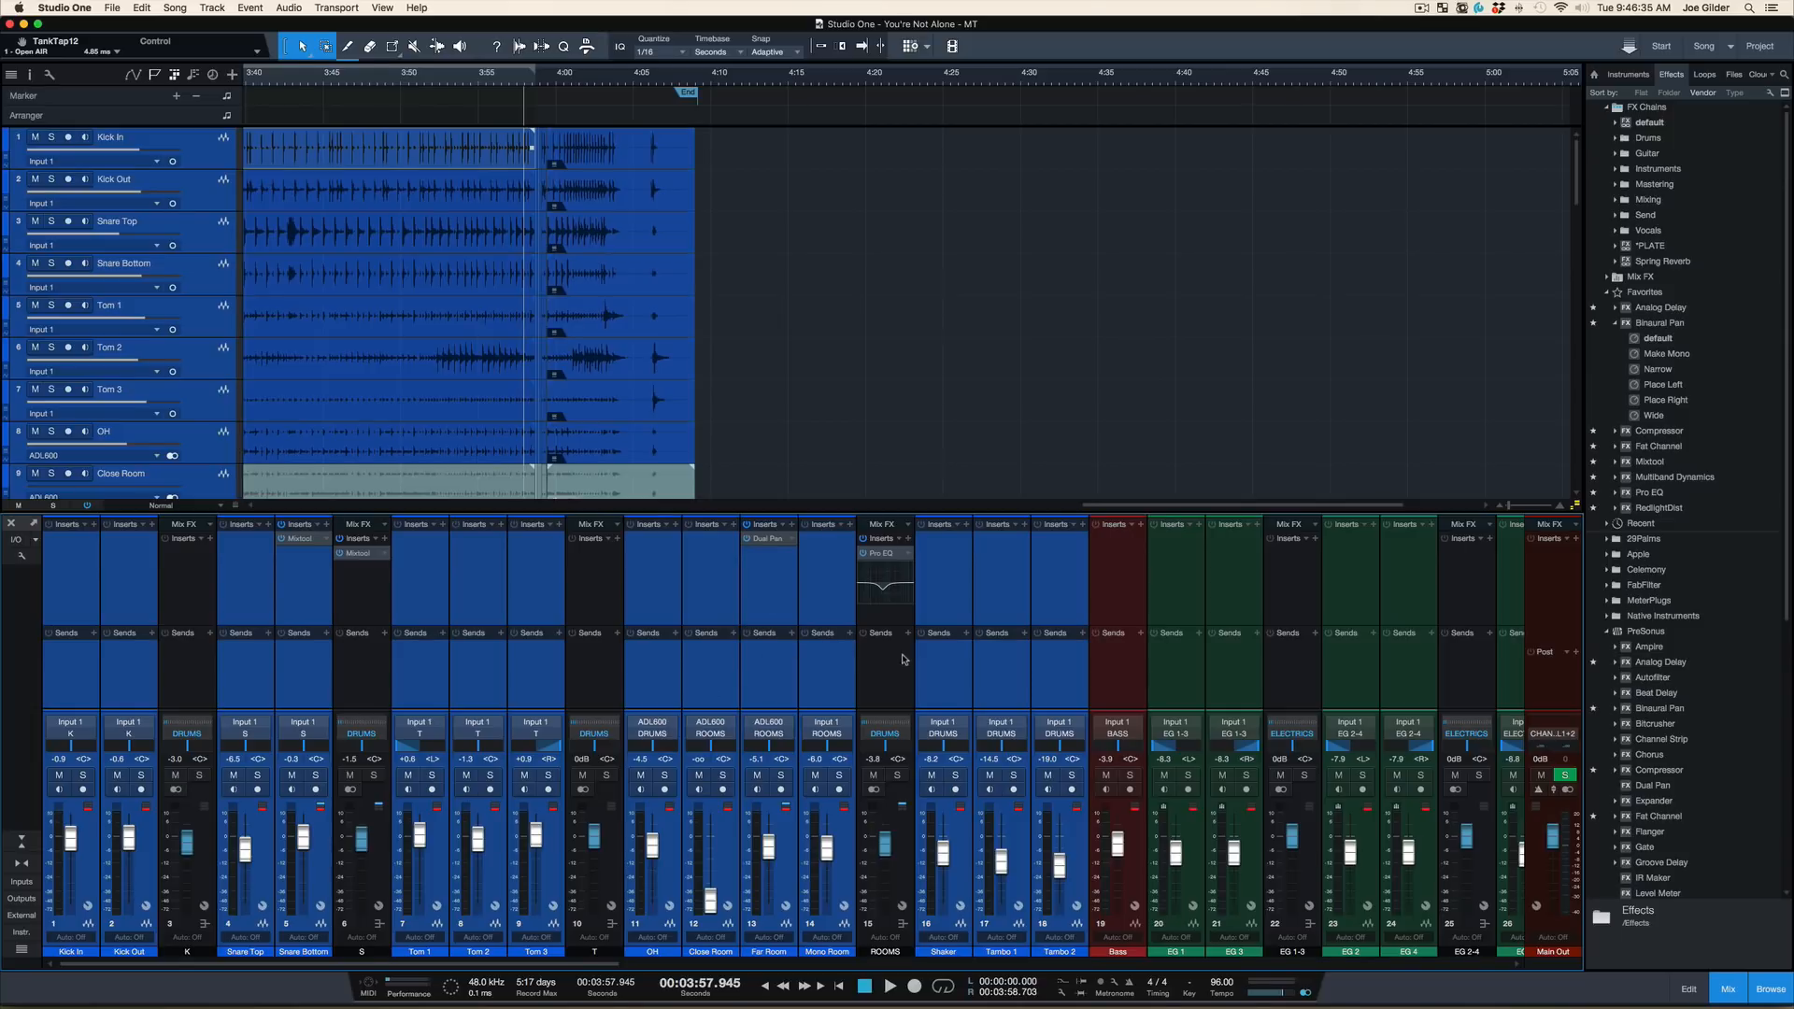
pyautogui.hscroll(6, 888, 663)
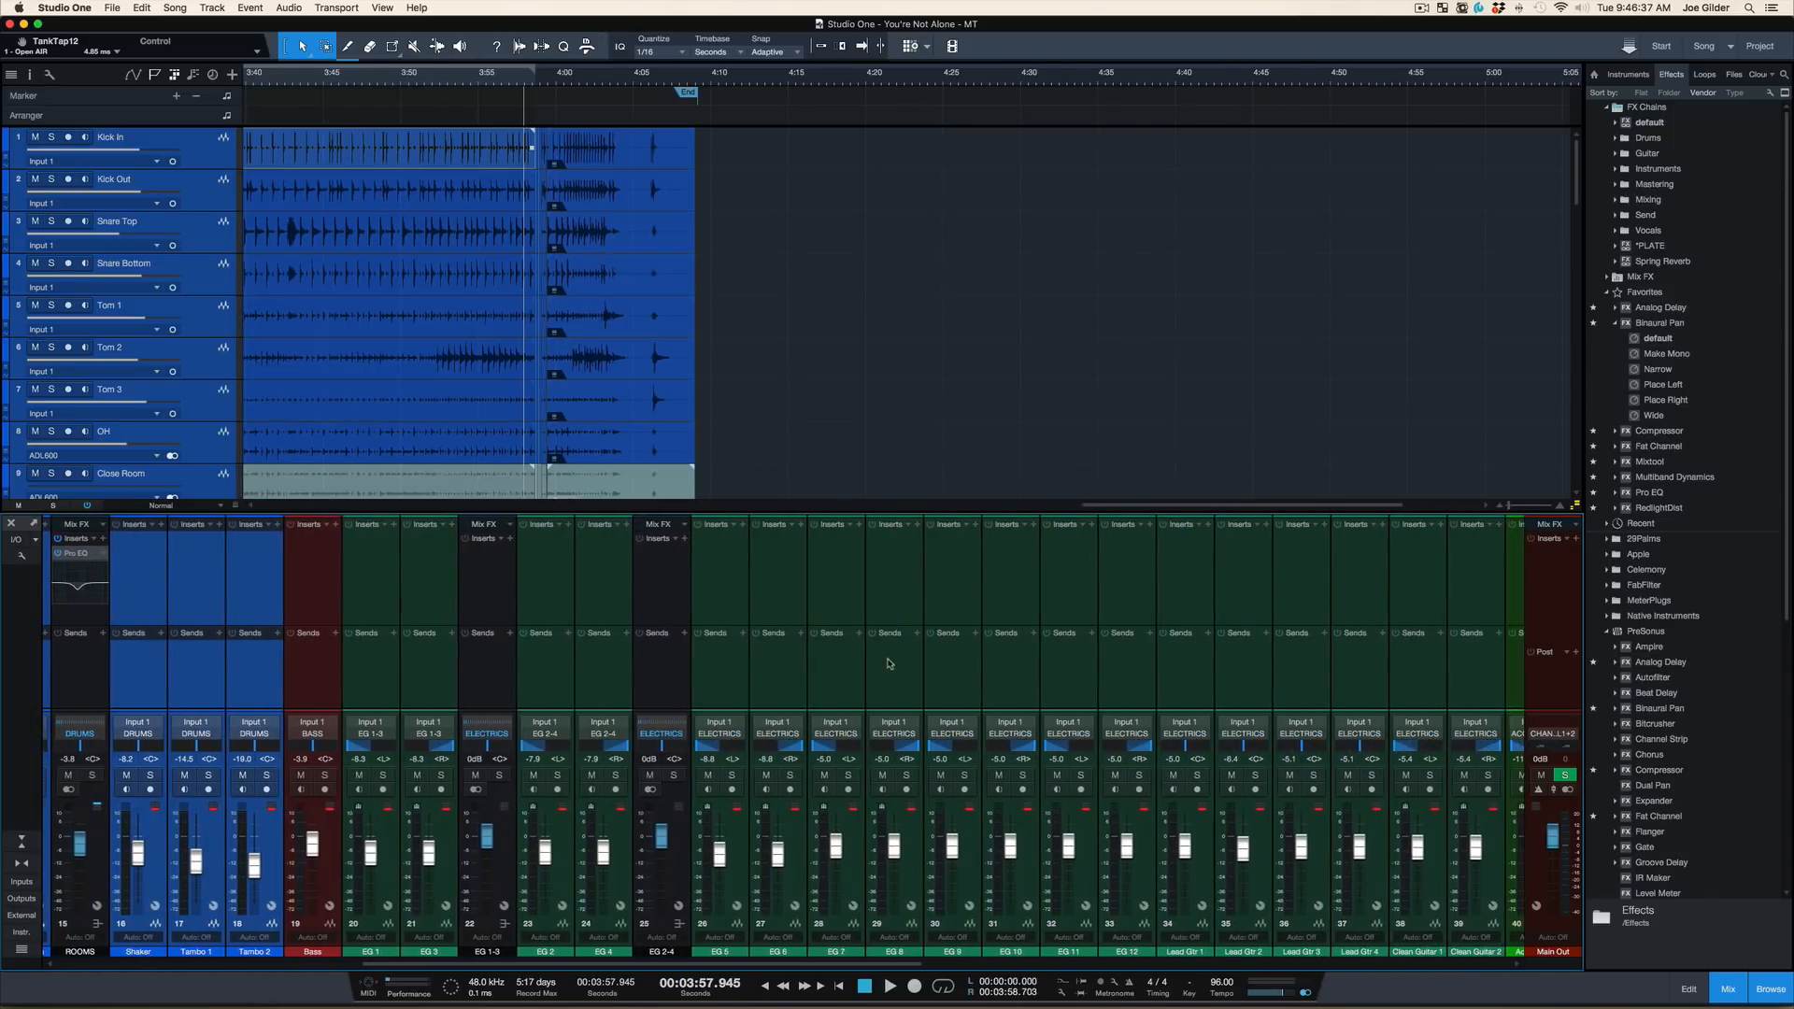
pyautogui.scroll(-3, 365, 315)
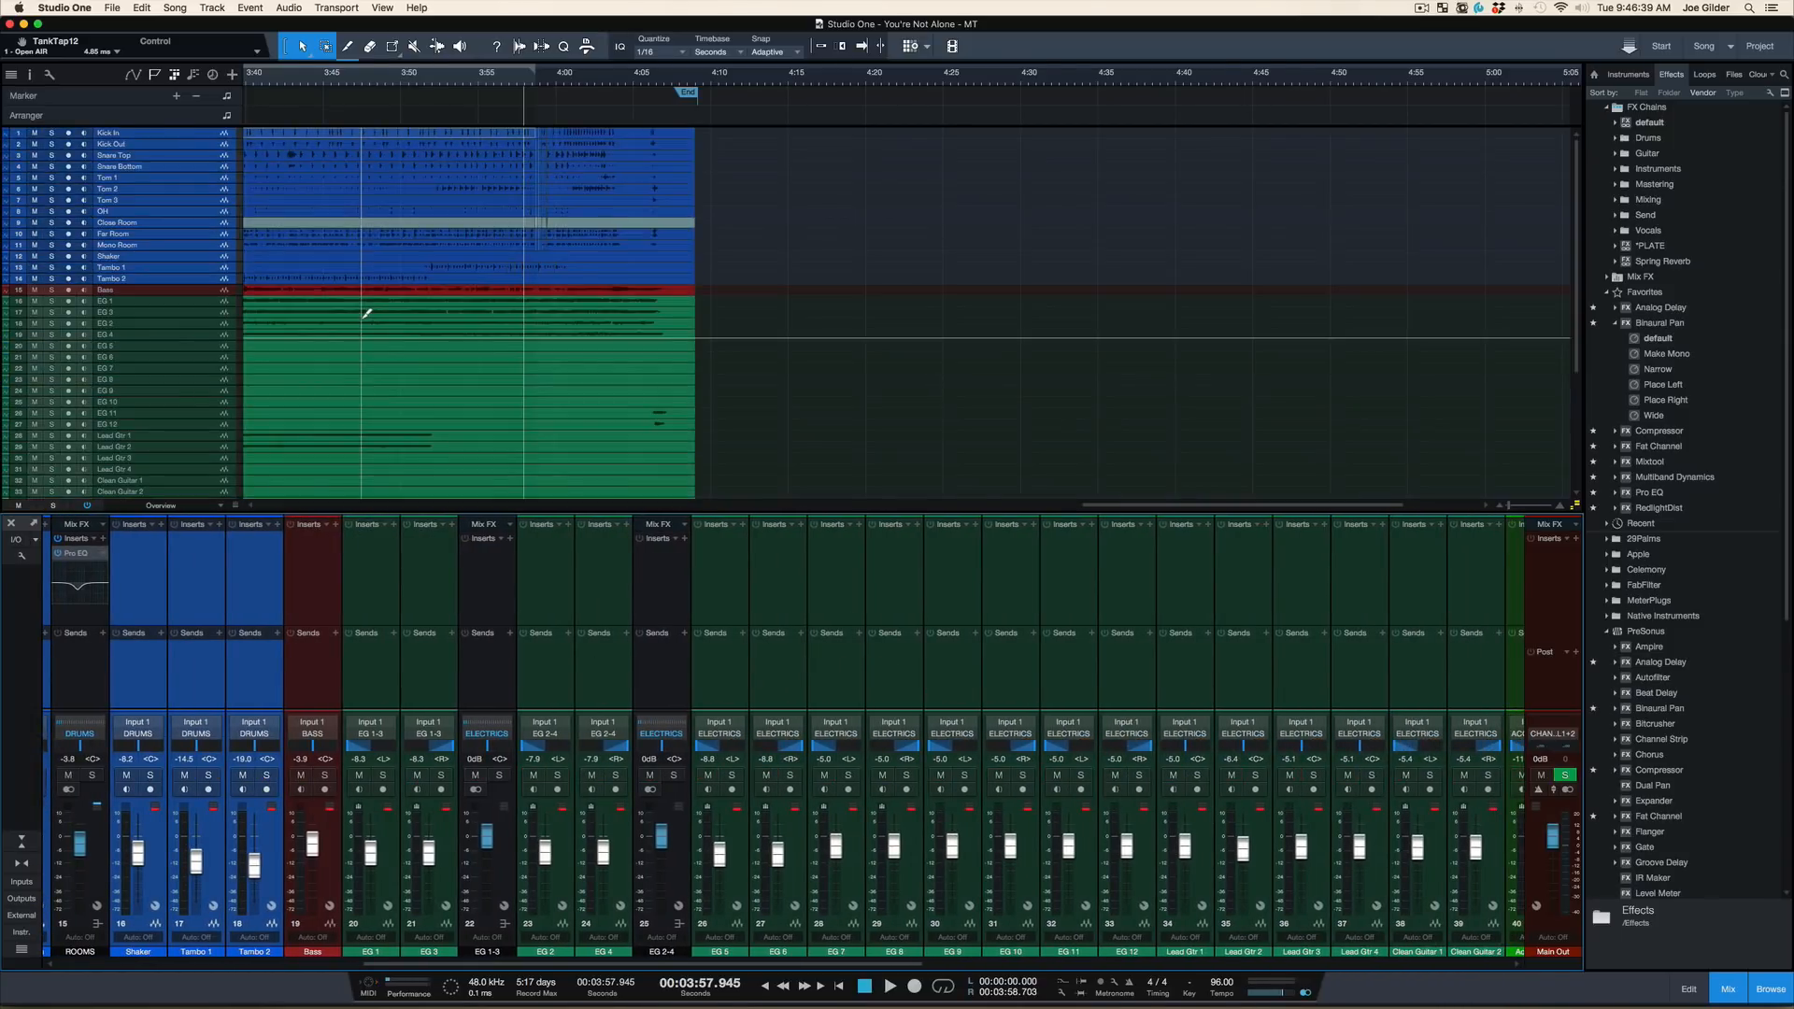
pyautogui.hscroll(6, 690, 680)
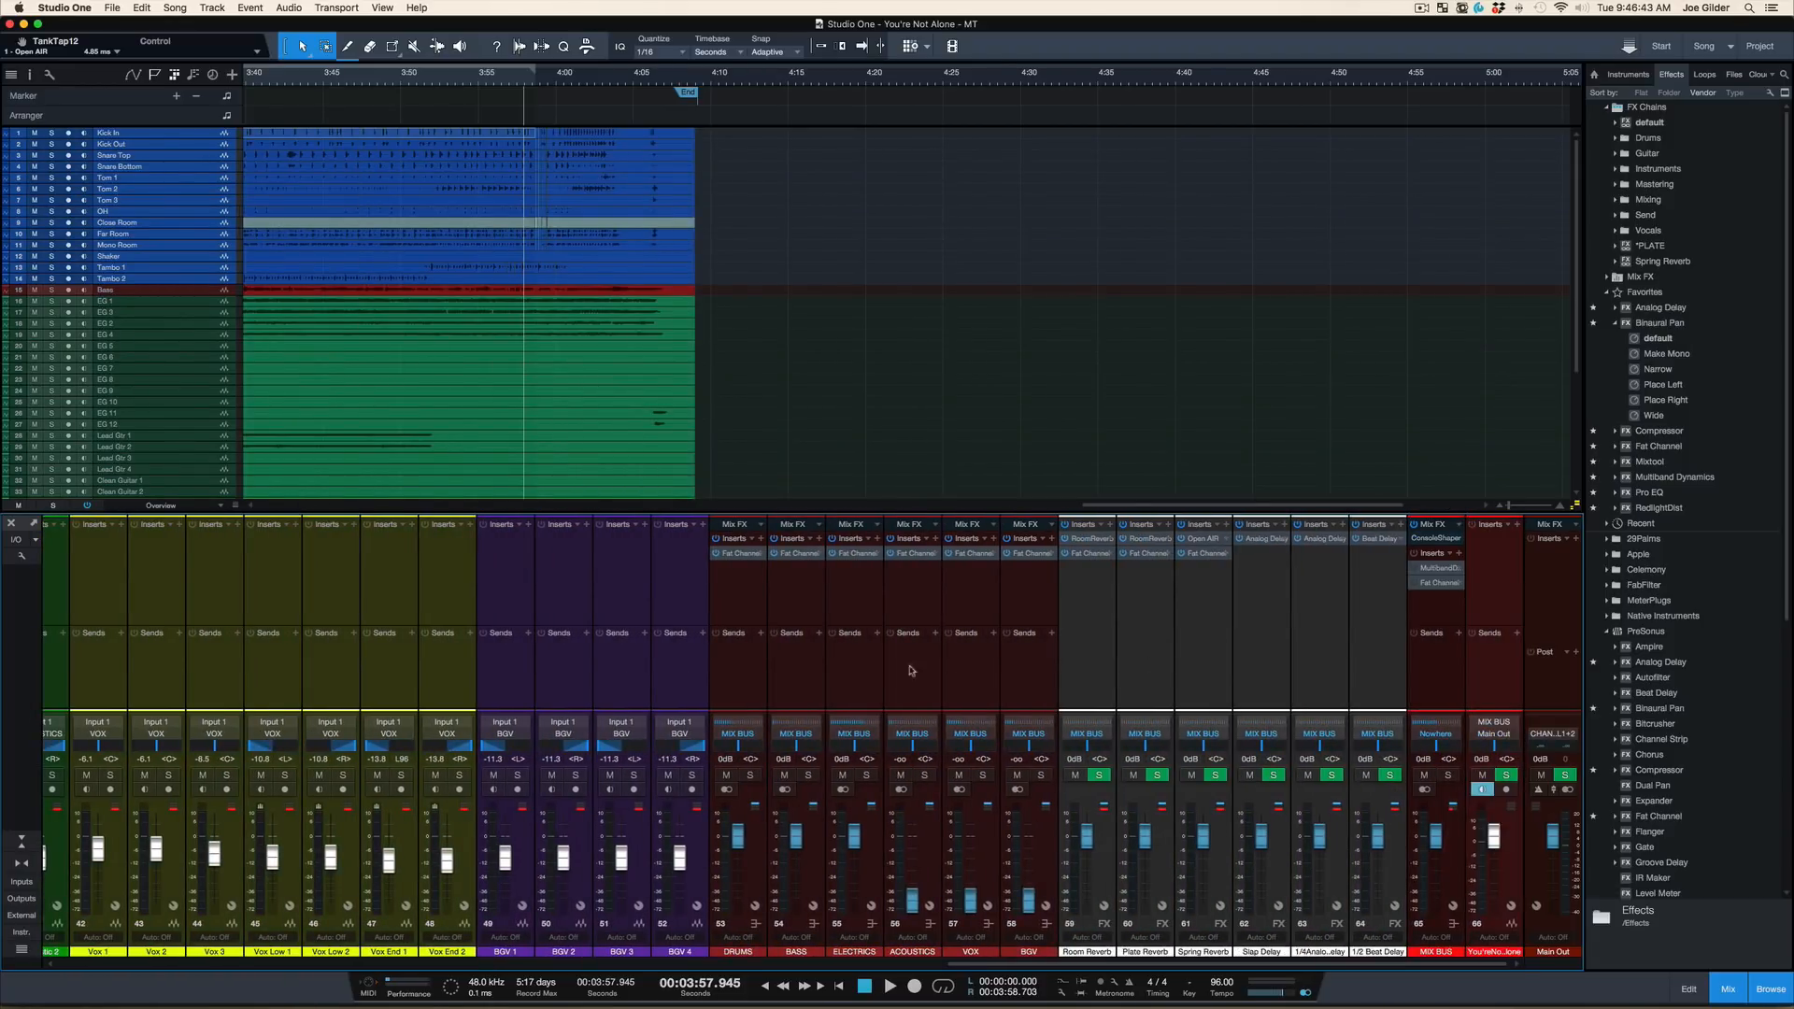
pyautogui.hscroll(-1, 856, 672)
pyautogui.hscroll(-10, 855, 673)
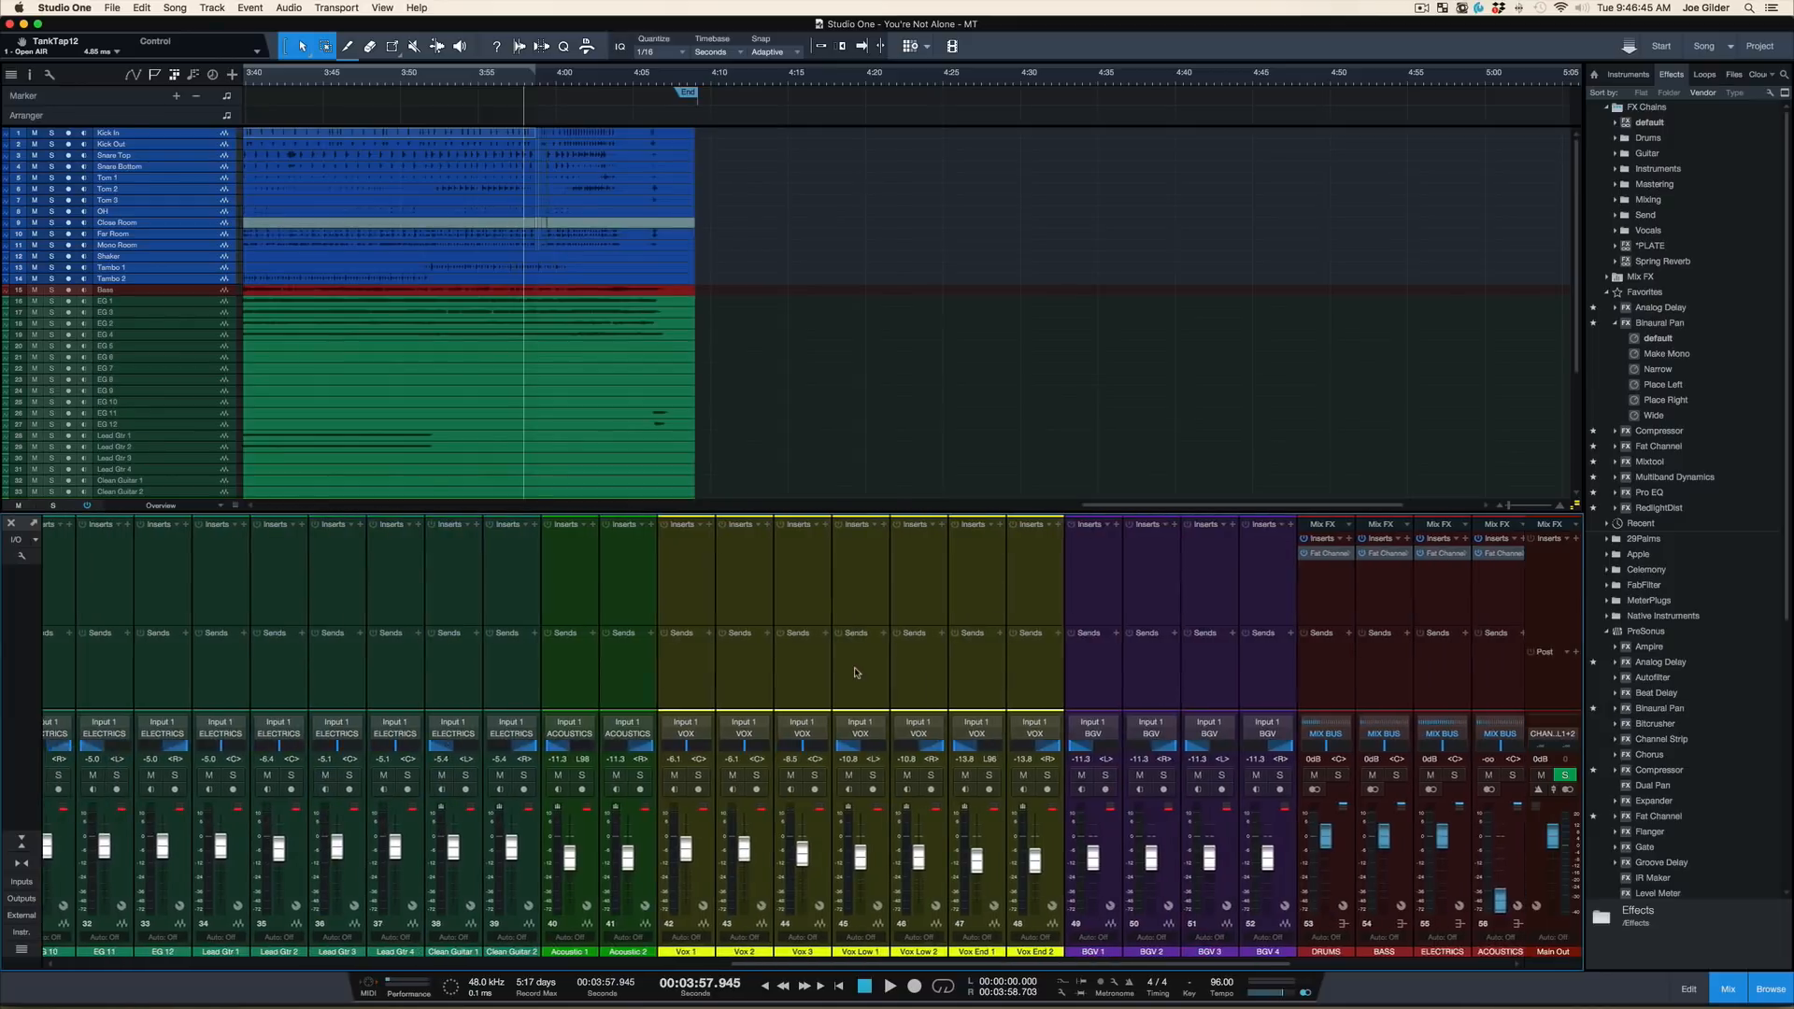
# Hide the mixer and set a loop range from 3:26.976 to 3:50.759, with the playback position at its start
pyautogui.press('F3')
pyautogui.hscroll(-15, 673, 346)
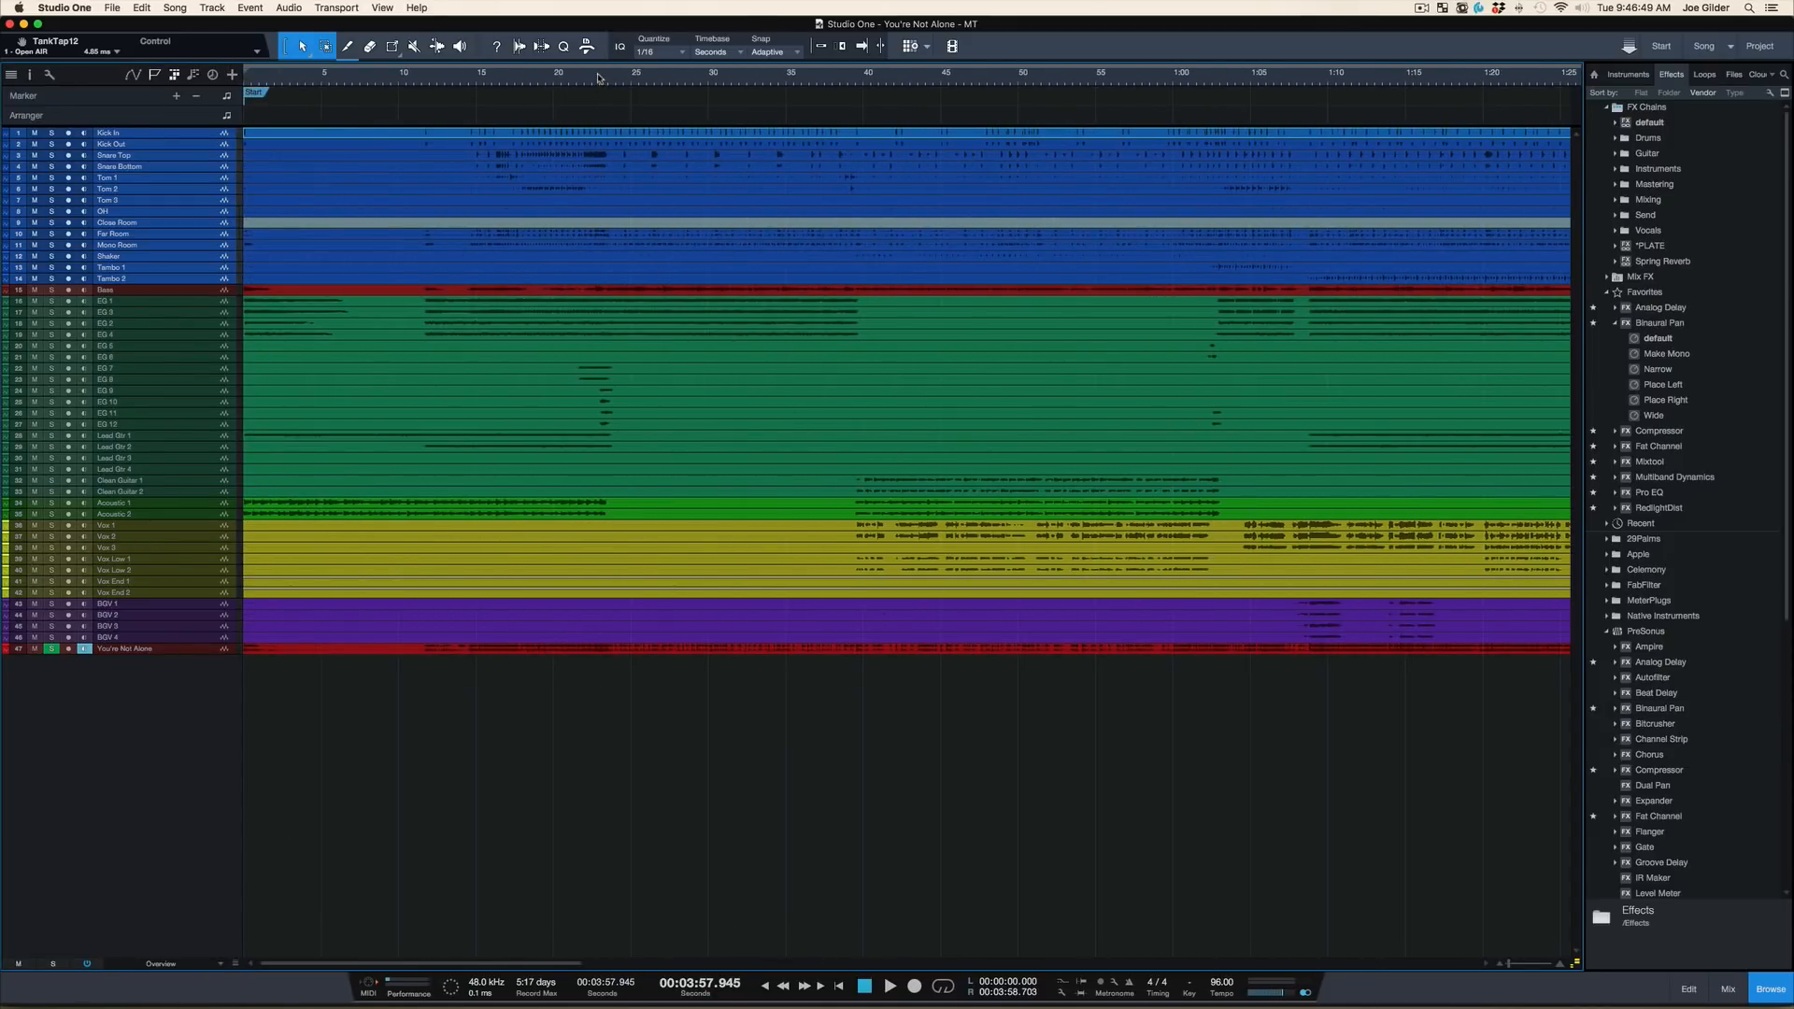
pyautogui.moveTo(600, 78); pyautogui.dragTo(597, 50)
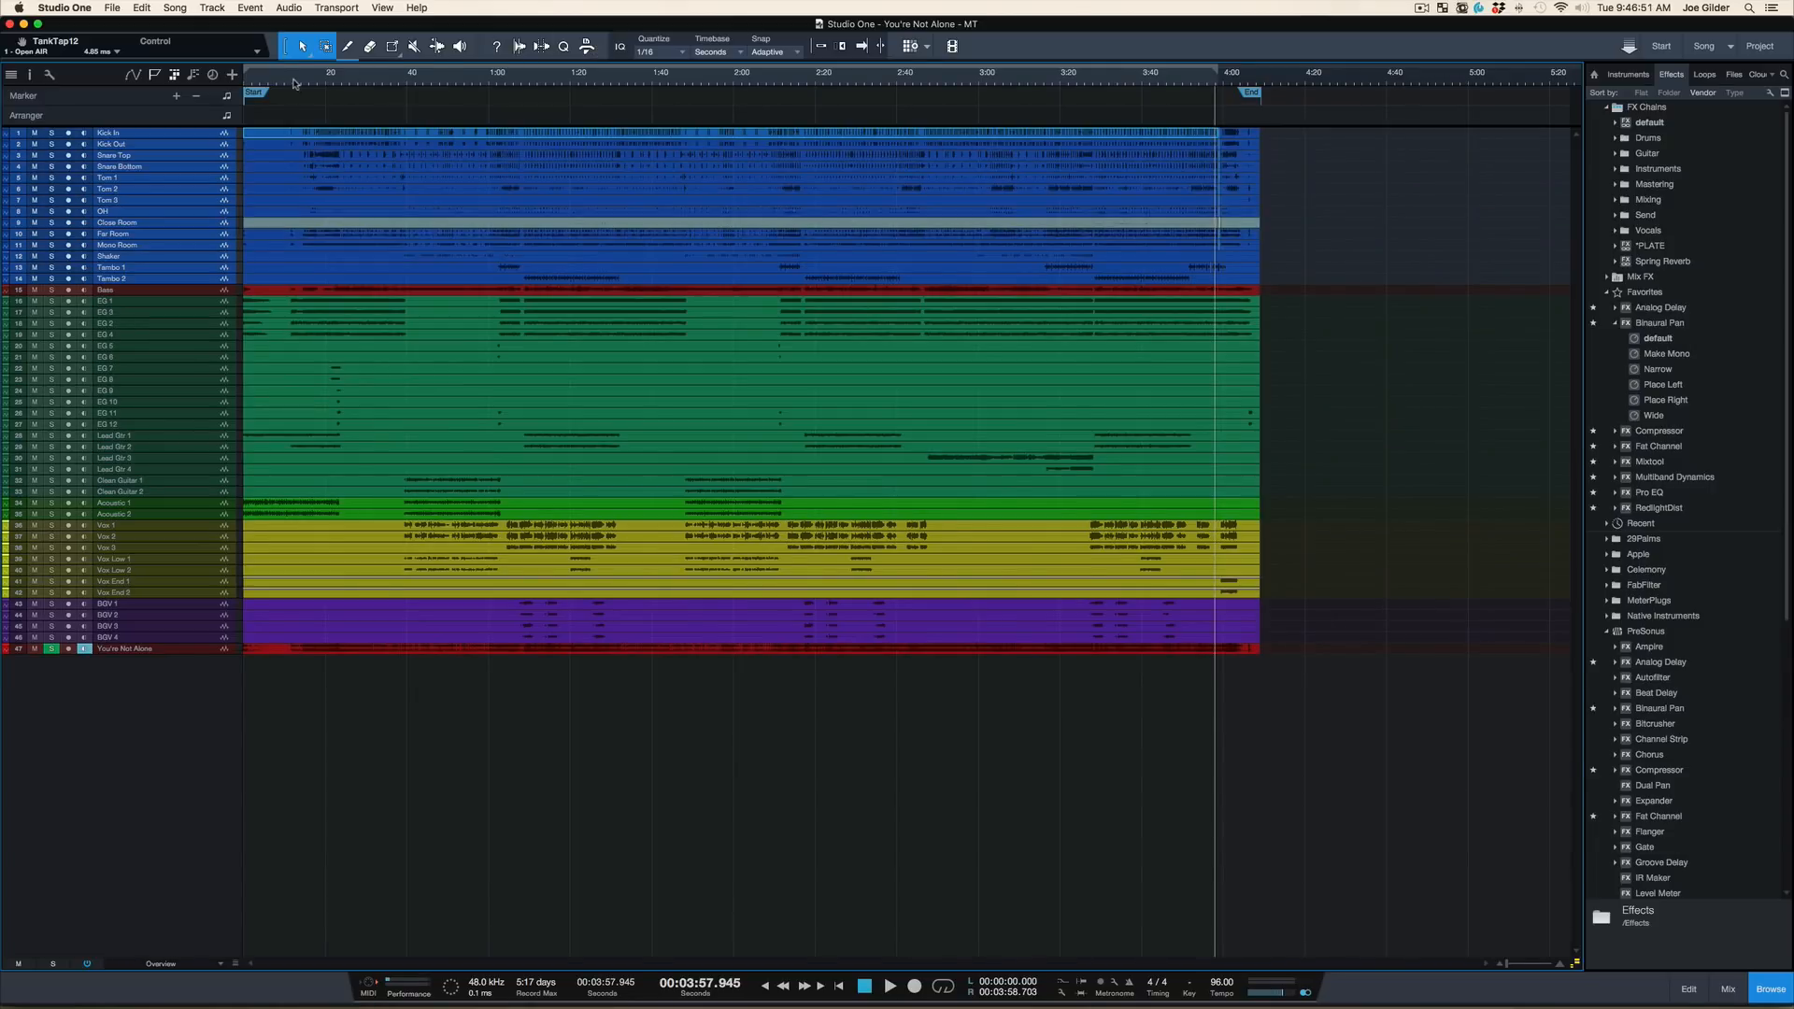
pyautogui.click(1094, 80)
pyautogui.moveTo(1091, 81); pyautogui.dragTo(1340, 84)
pyautogui.press('KP_1')
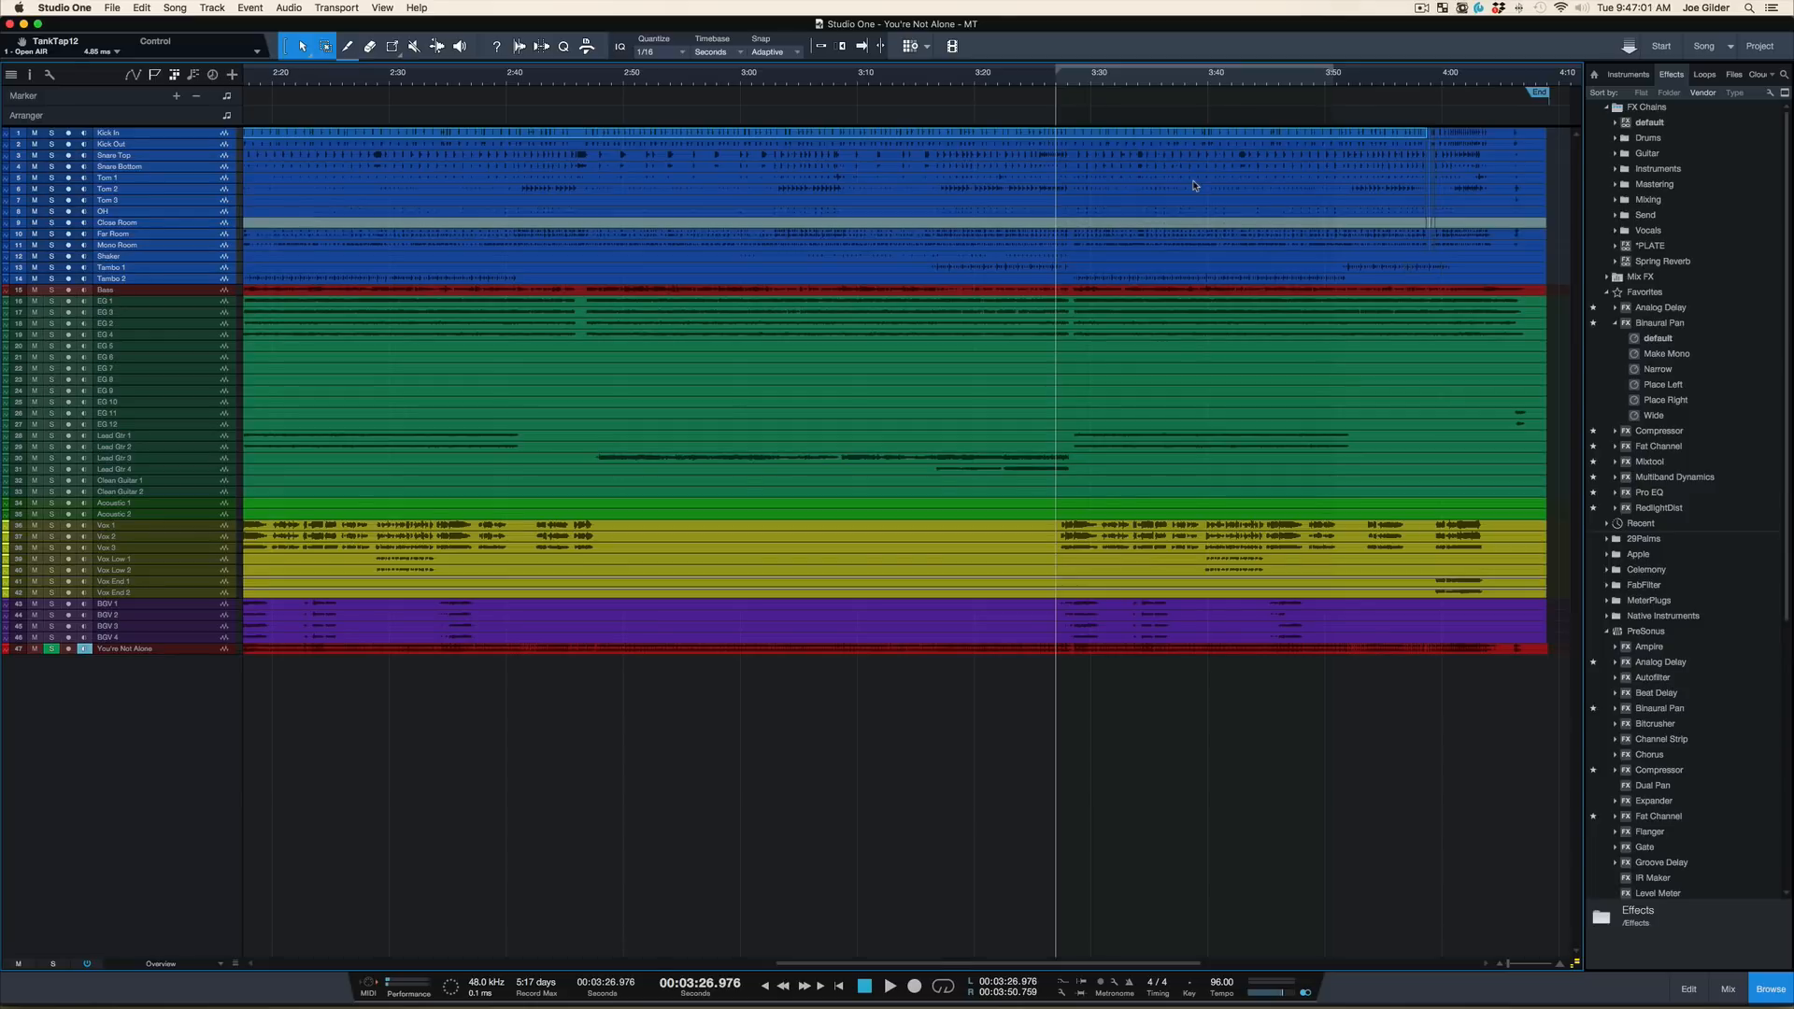
# Activate looping, play the section between the loop points and stop playback
pyautogui.press('/')
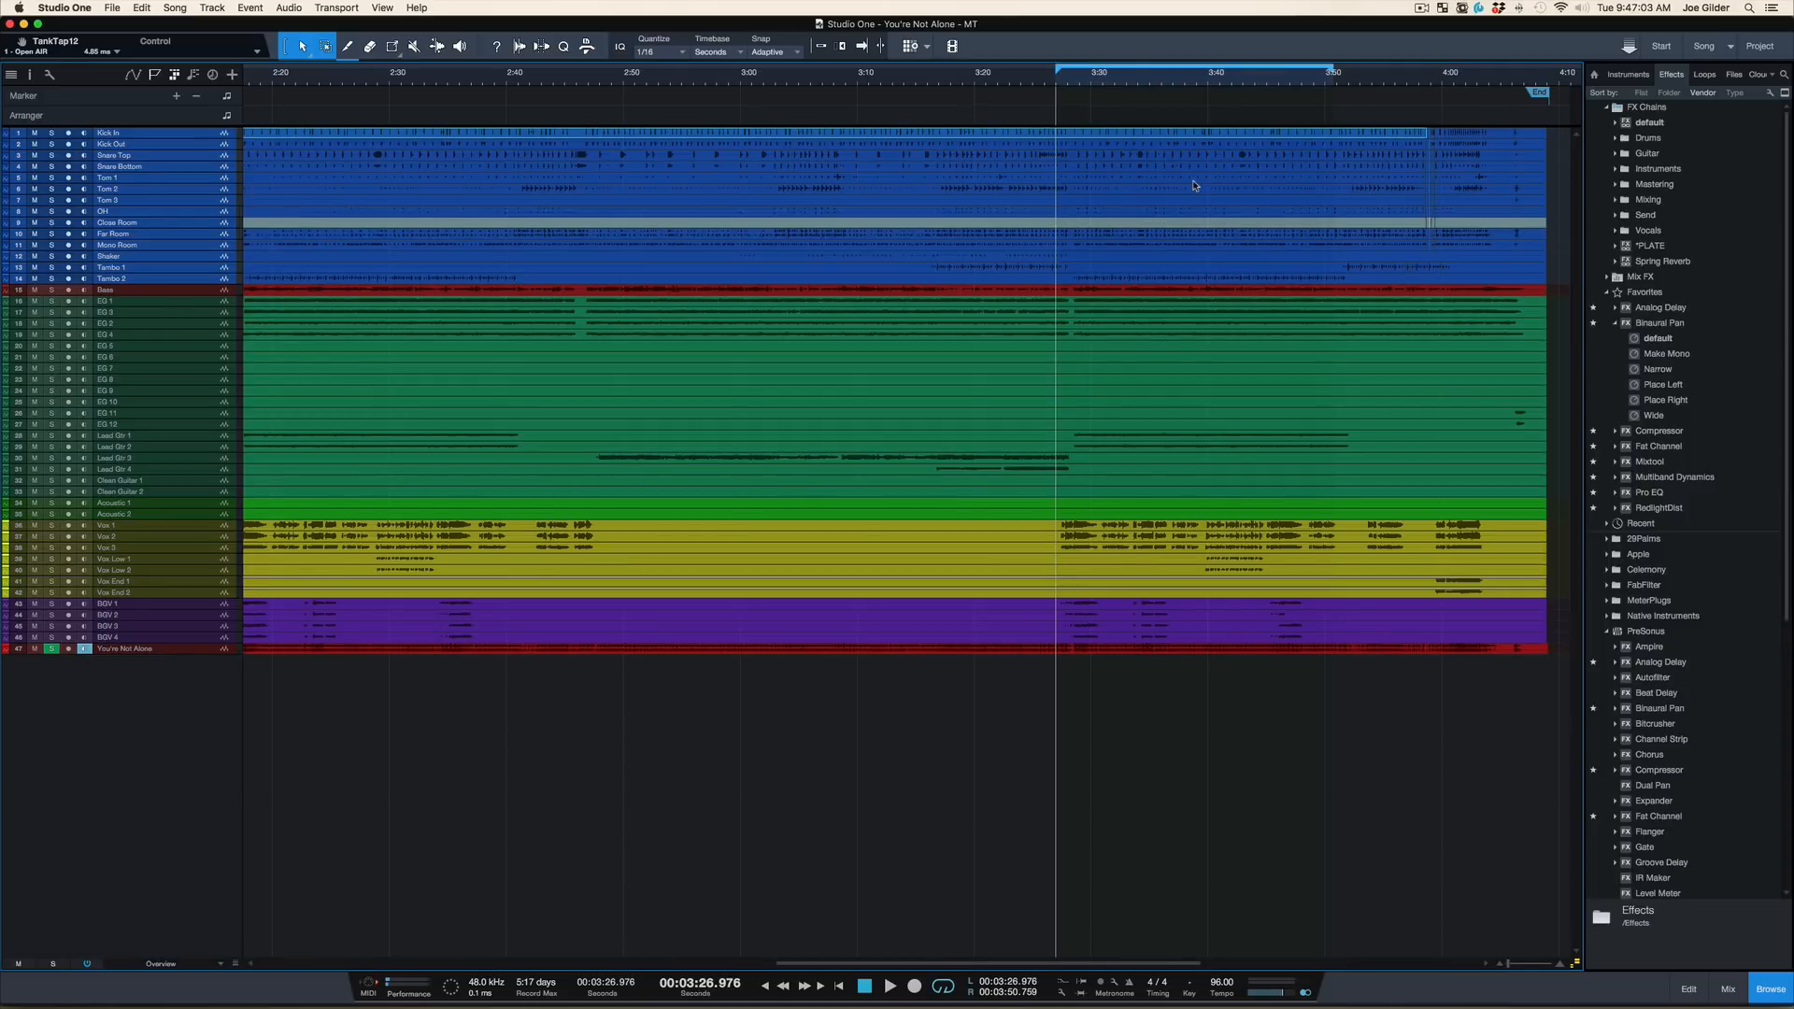
pyautogui.press('space')
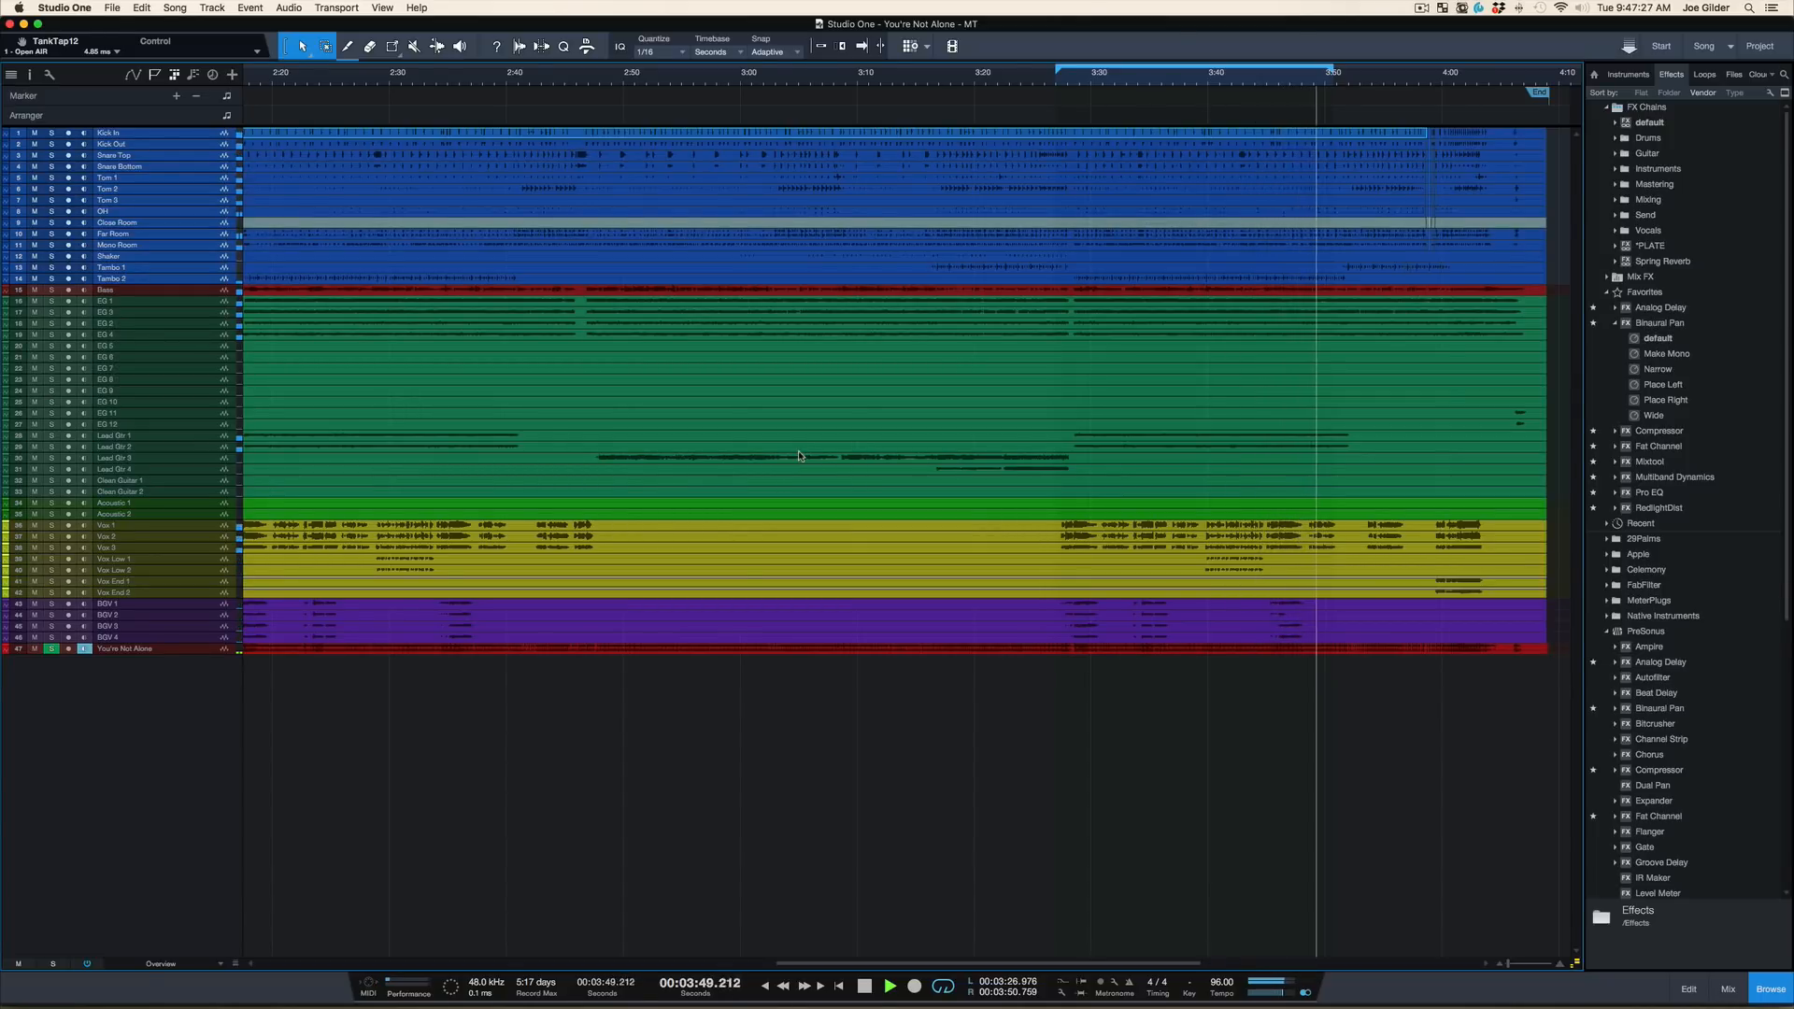
pyautogui.press('space')
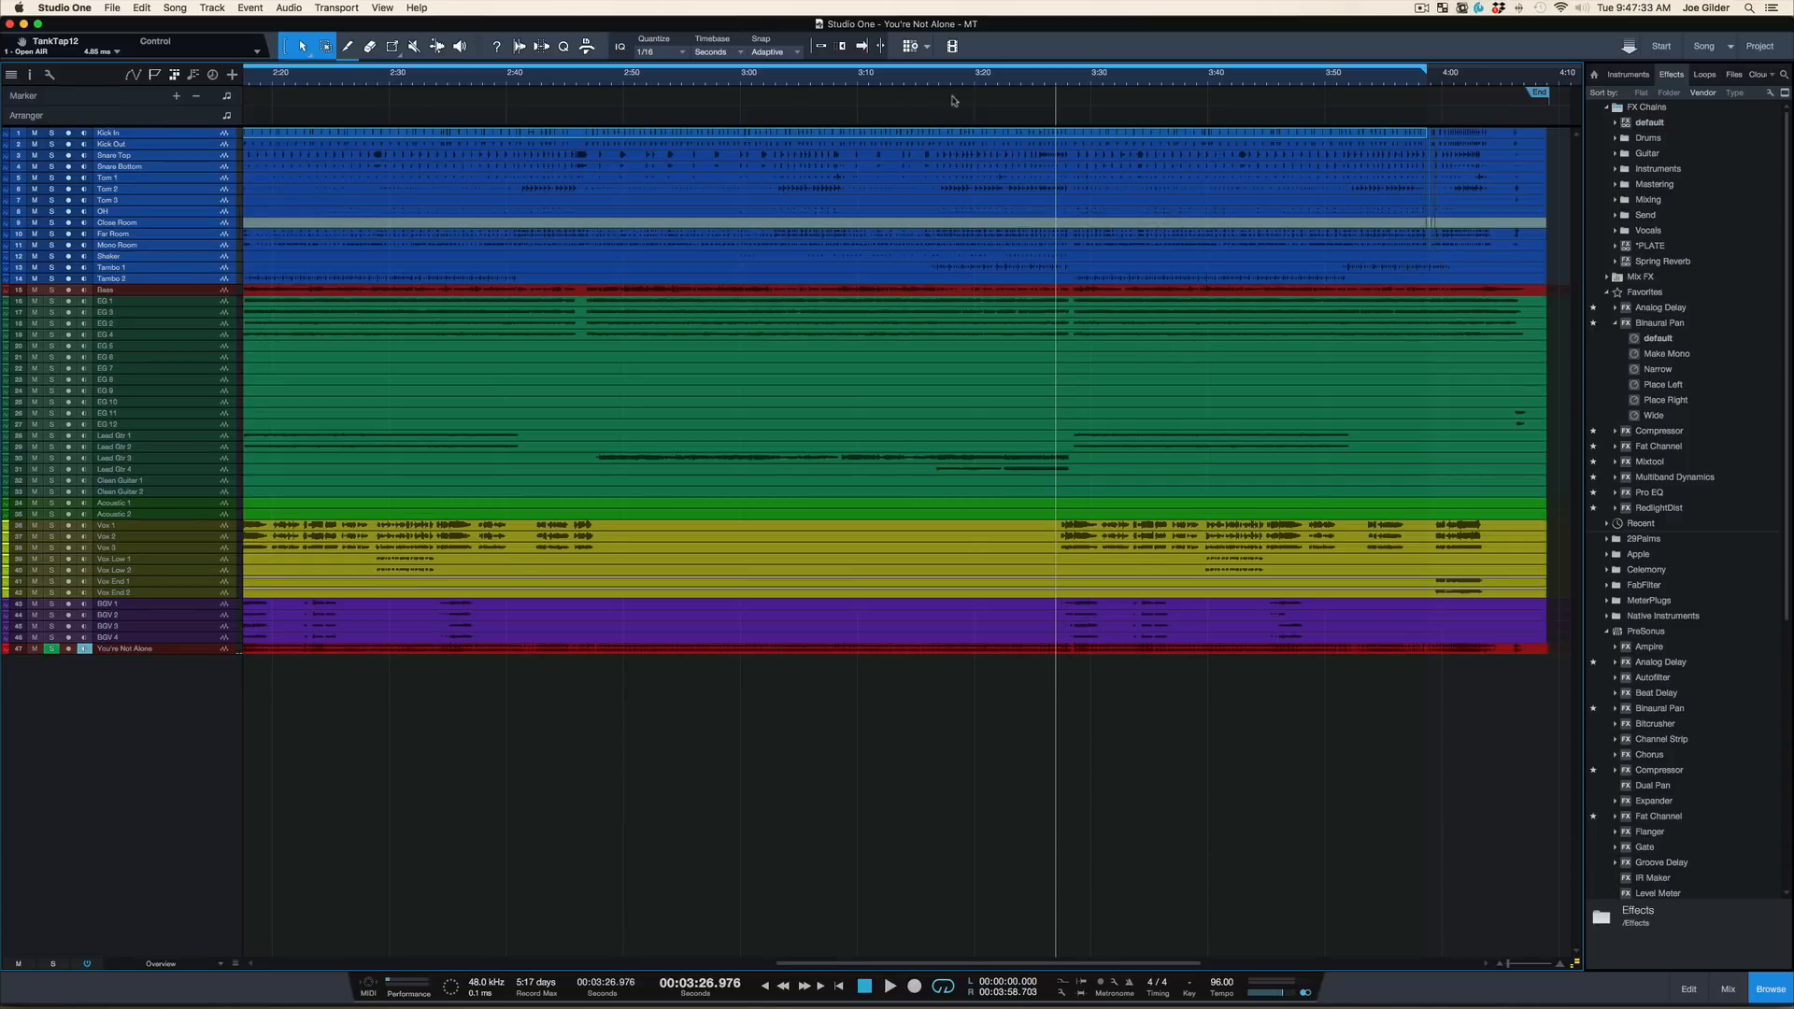
# Search the application's commands for "loop" and turn off the Loop Follows Selection option
pyautogui.click(417, 8)
pyautogui.write('lo')
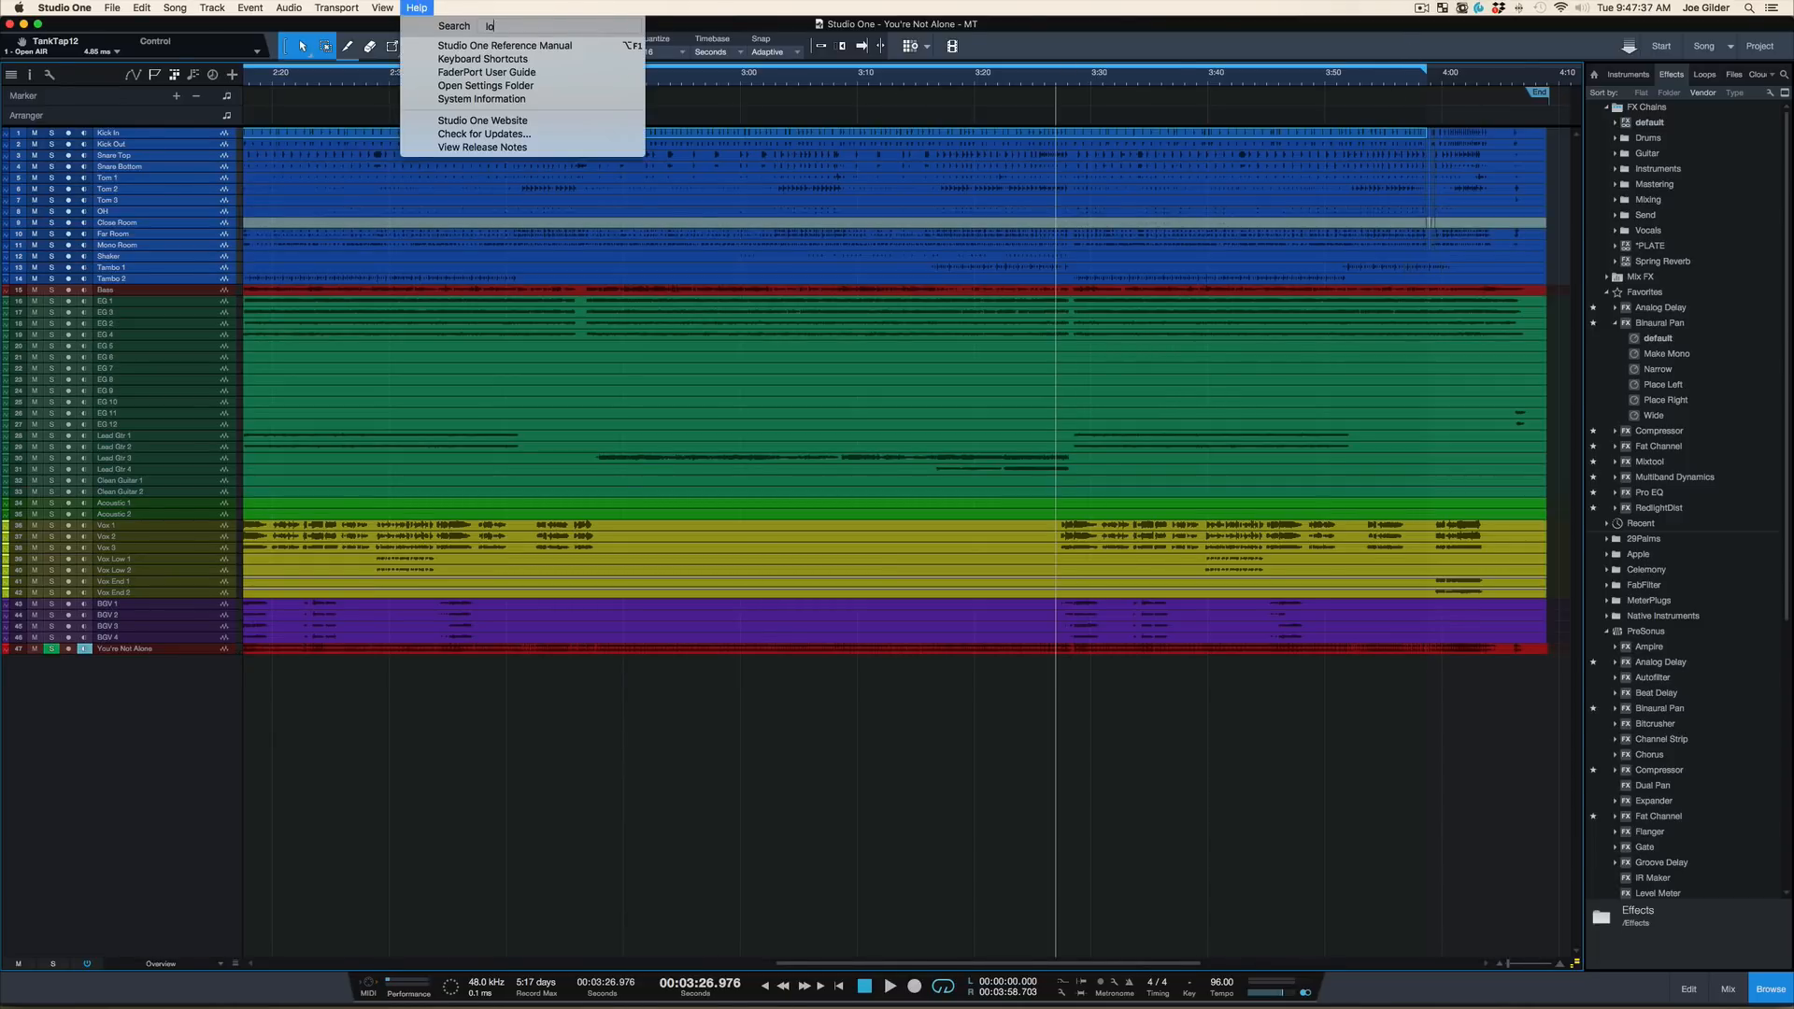
pyautogui.write('op')
pyautogui.moveTo(509, 73)
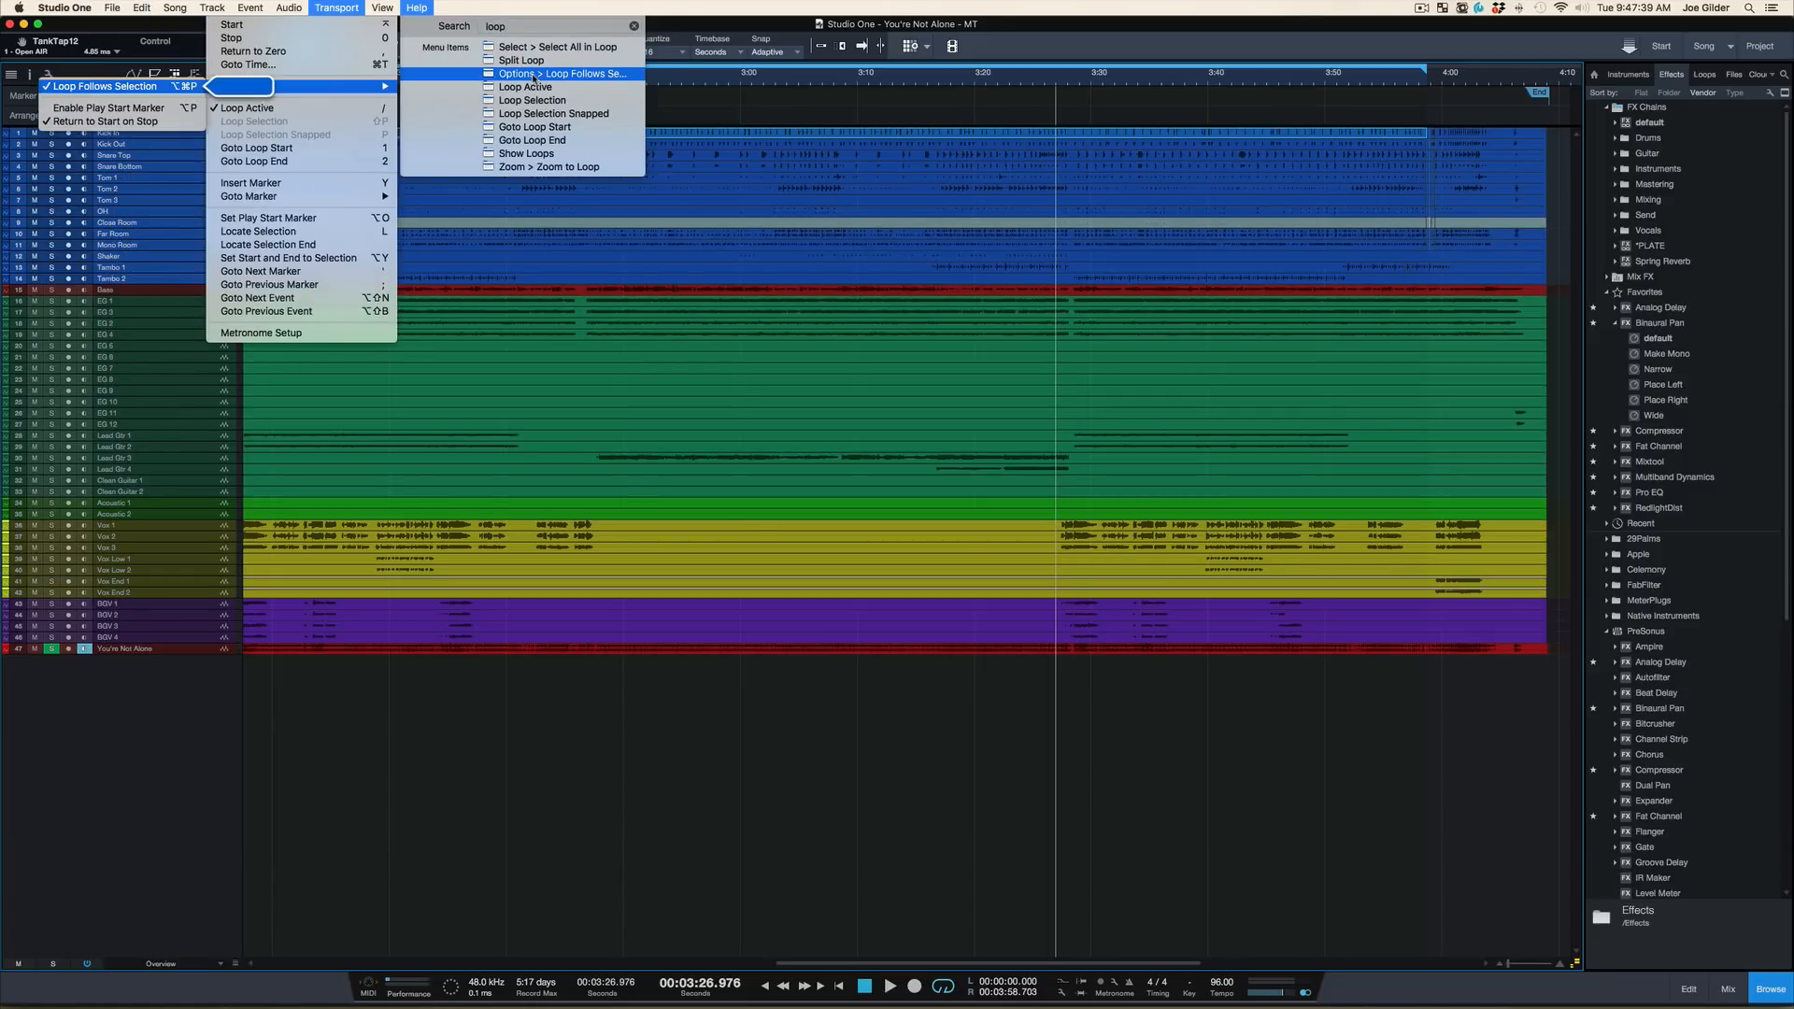
pyautogui.click(161, 88)
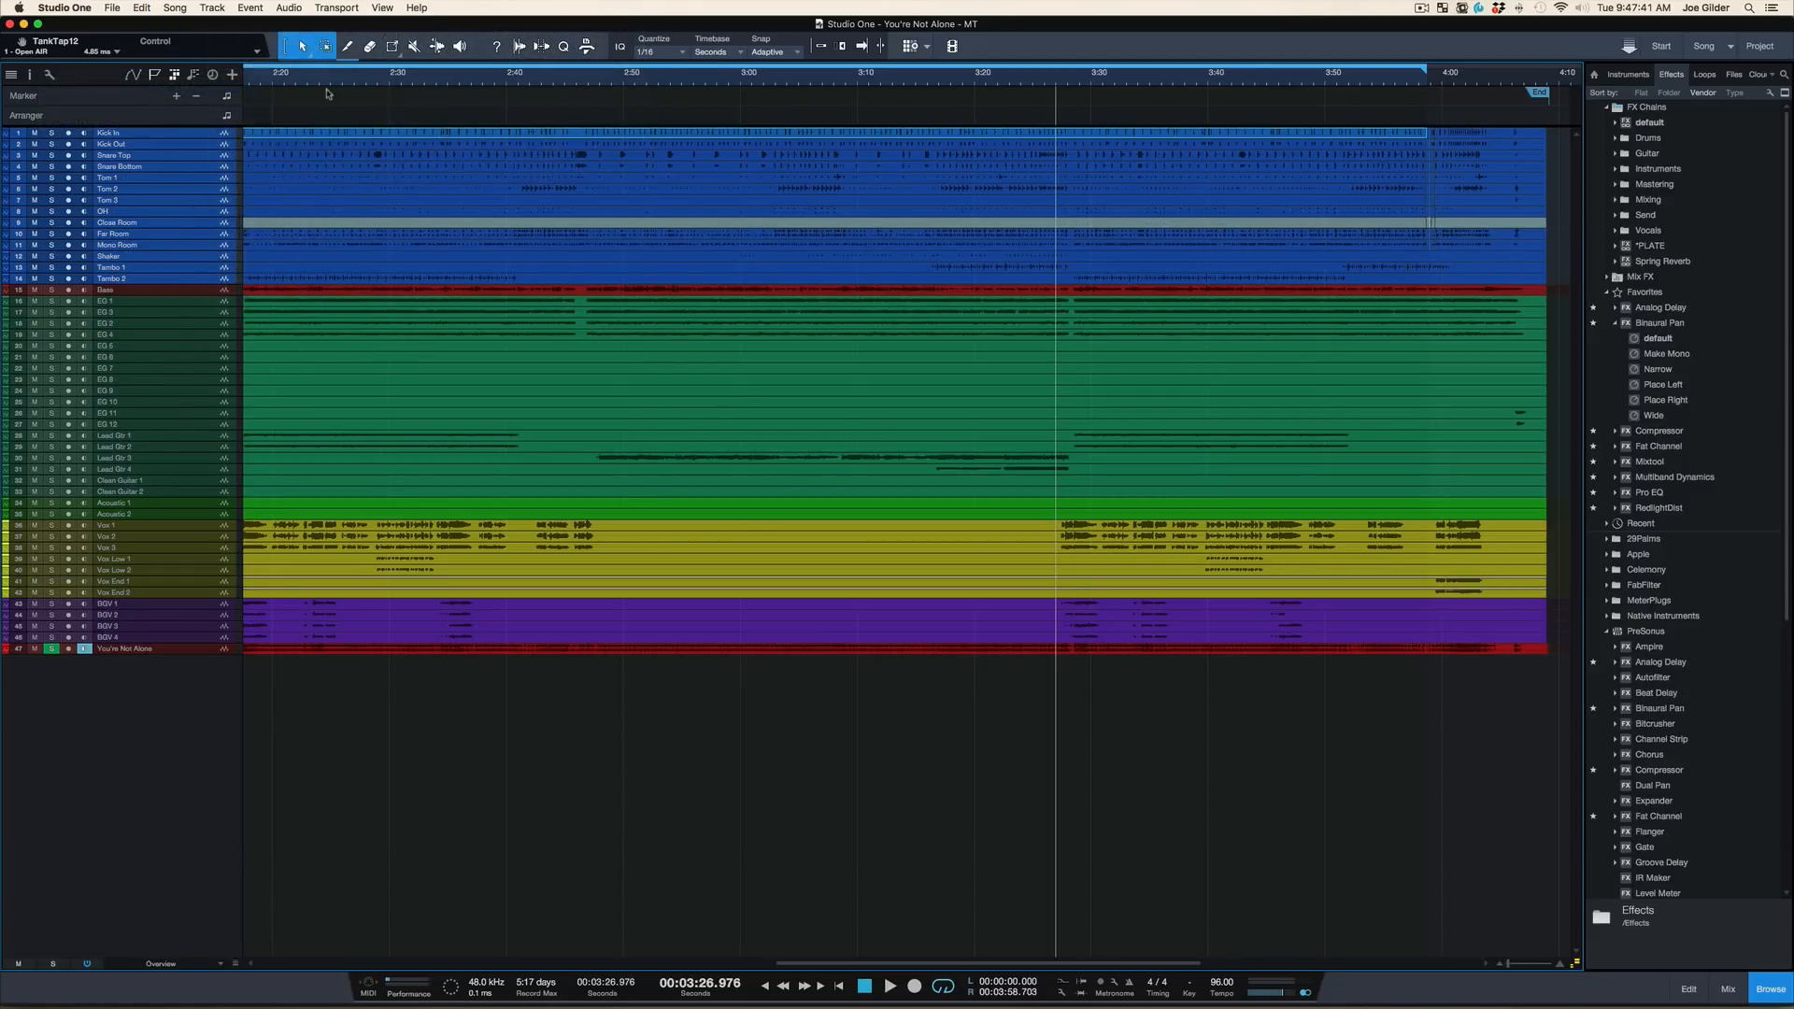
# Select the Snare Top event and set the loop range from 3:27.036 to 3:59.445
pyautogui.click(1178, 158)
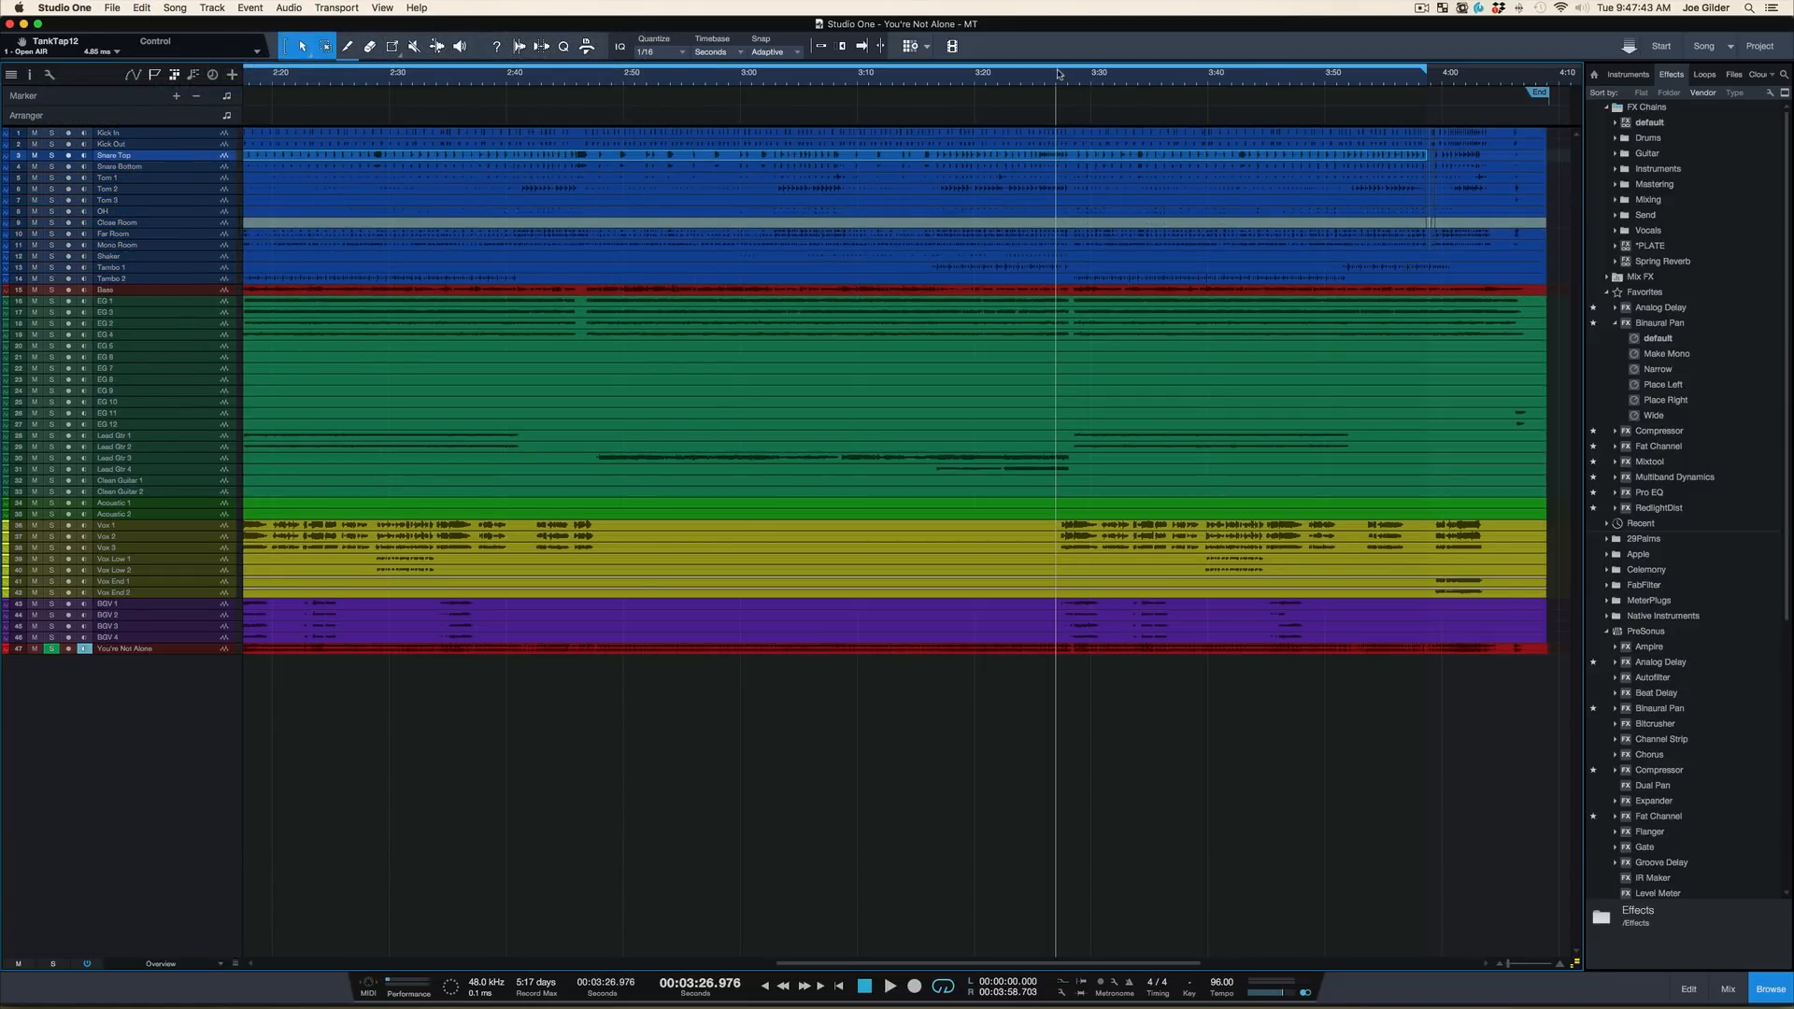
pyautogui.moveTo(1057, 68); pyautogui.dragTo(1443, 86)
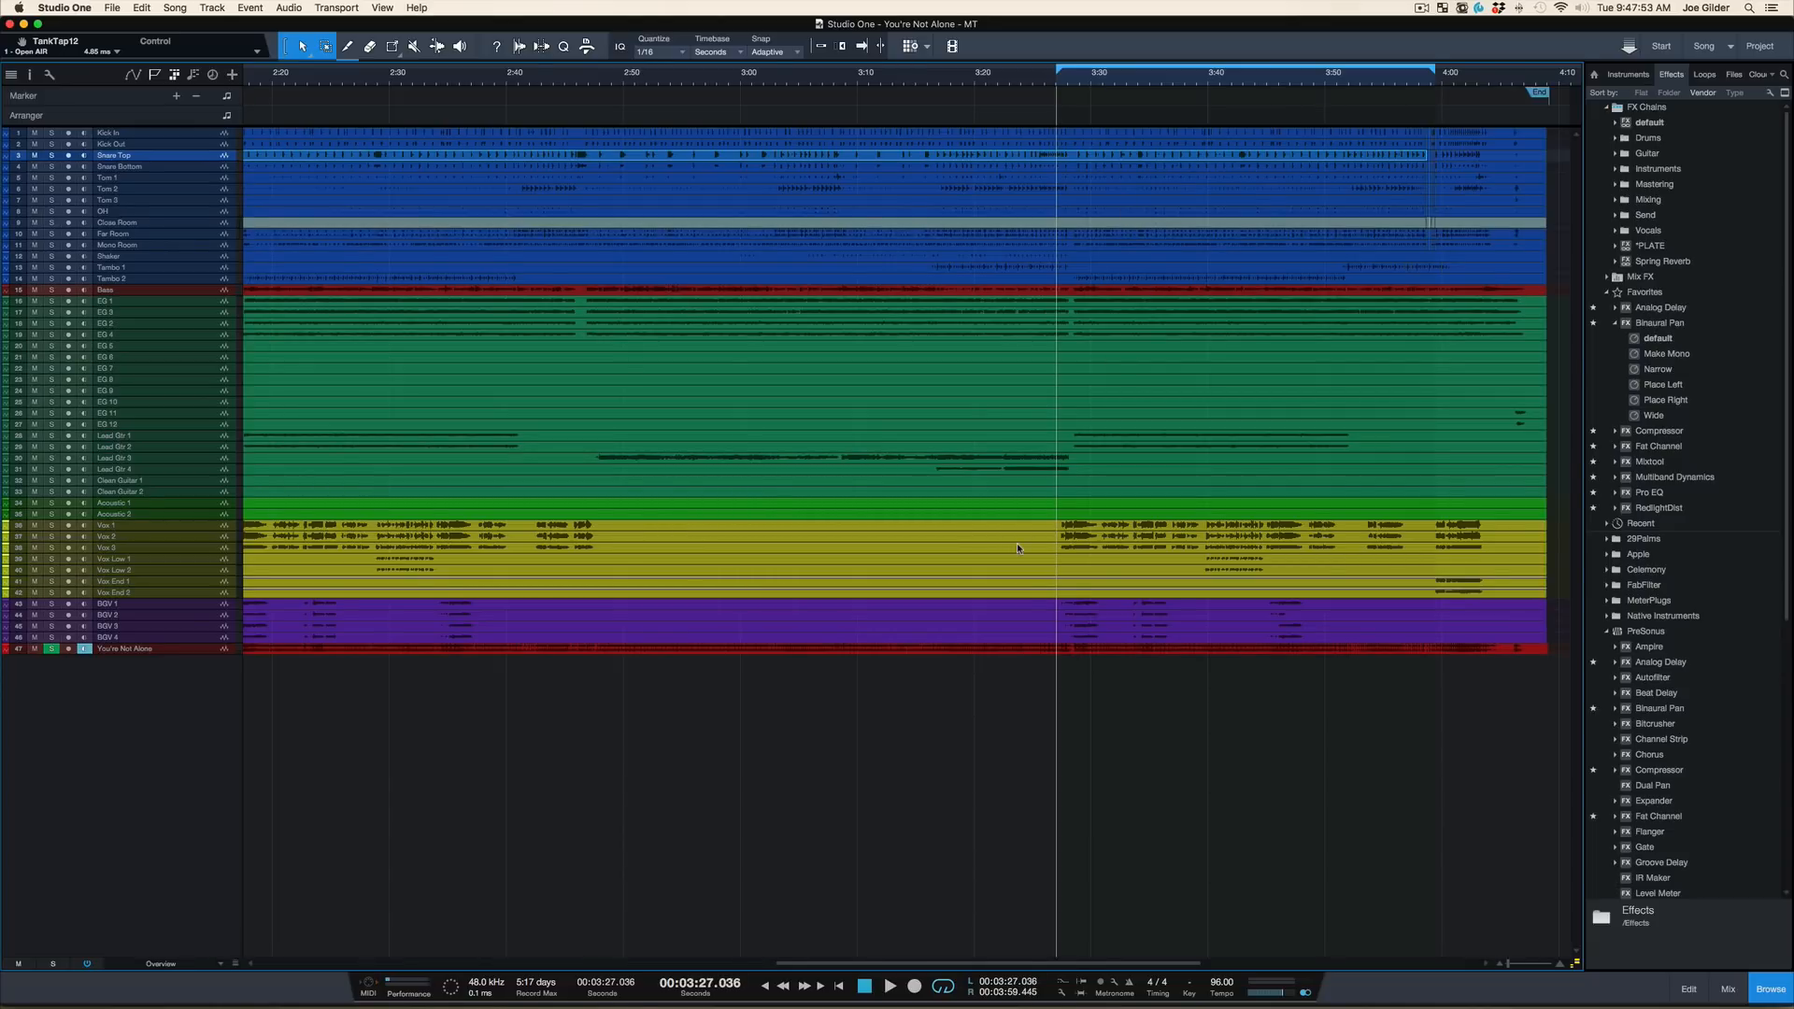
pyautogui.hscroll(-2, 1016, 548)
pyautogui.hscroll(4, 1017, 548)
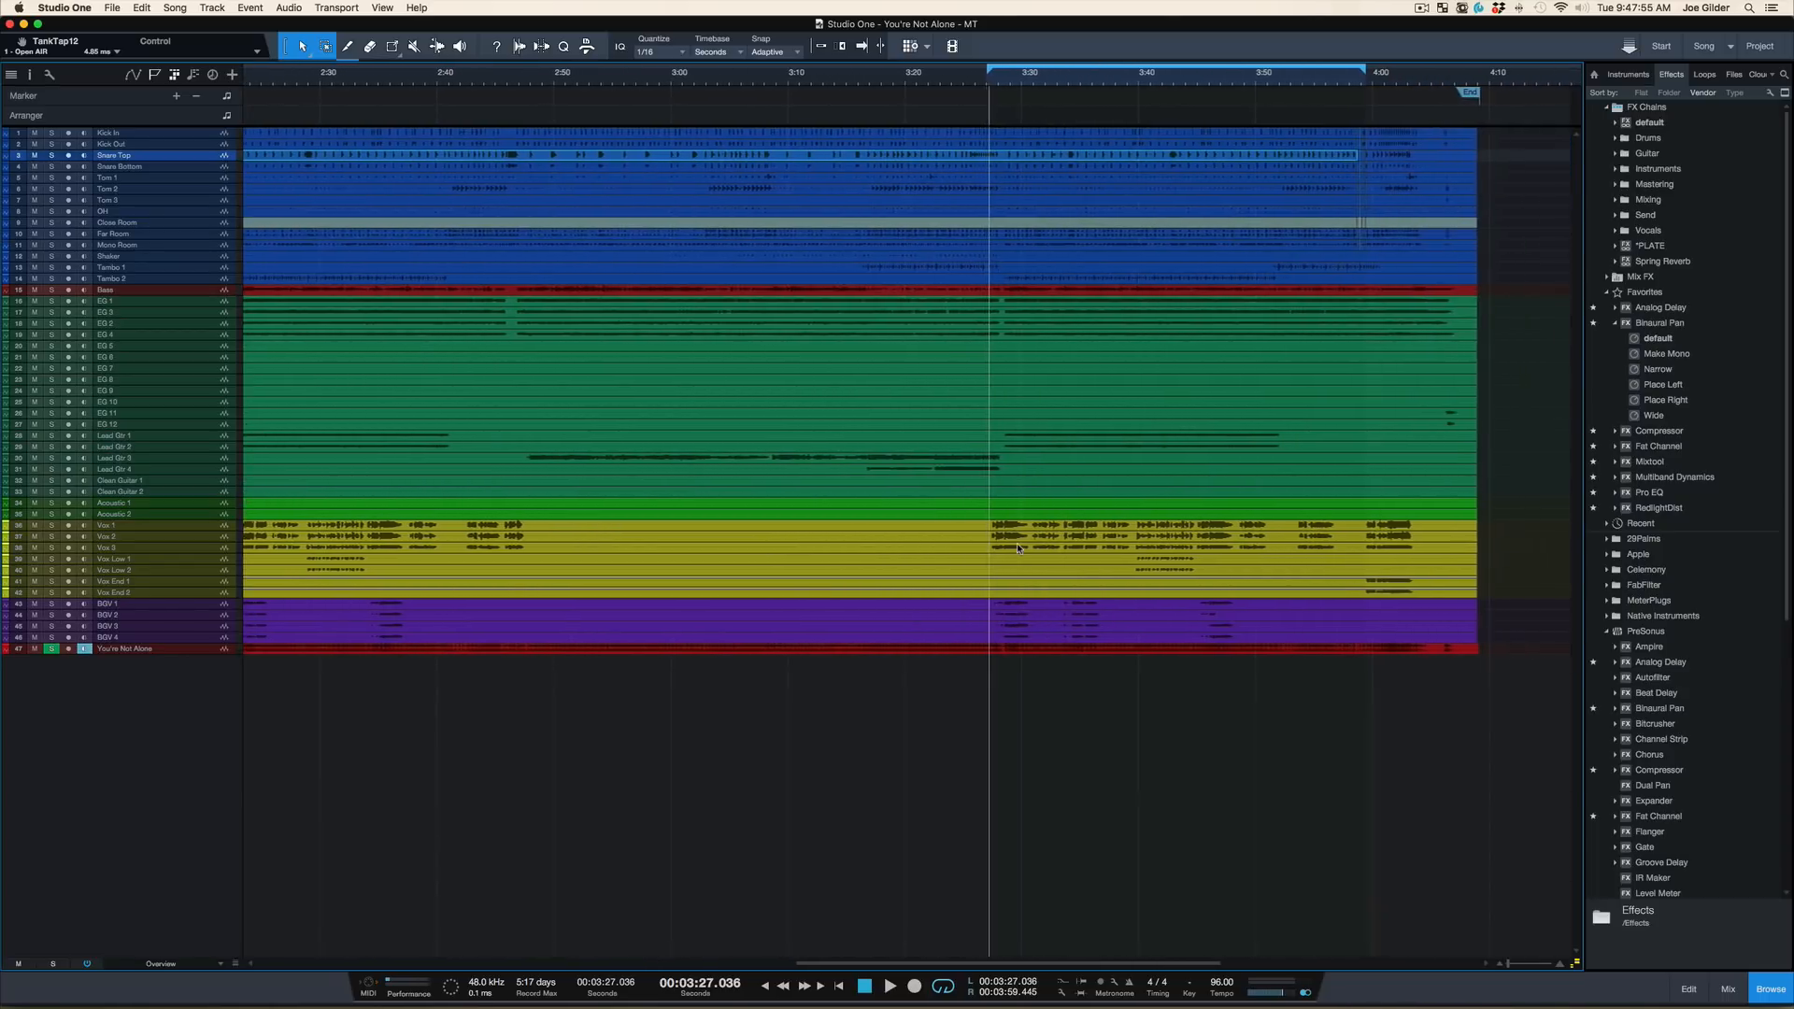
pyautogui.hscroll(1, 1017, 548)
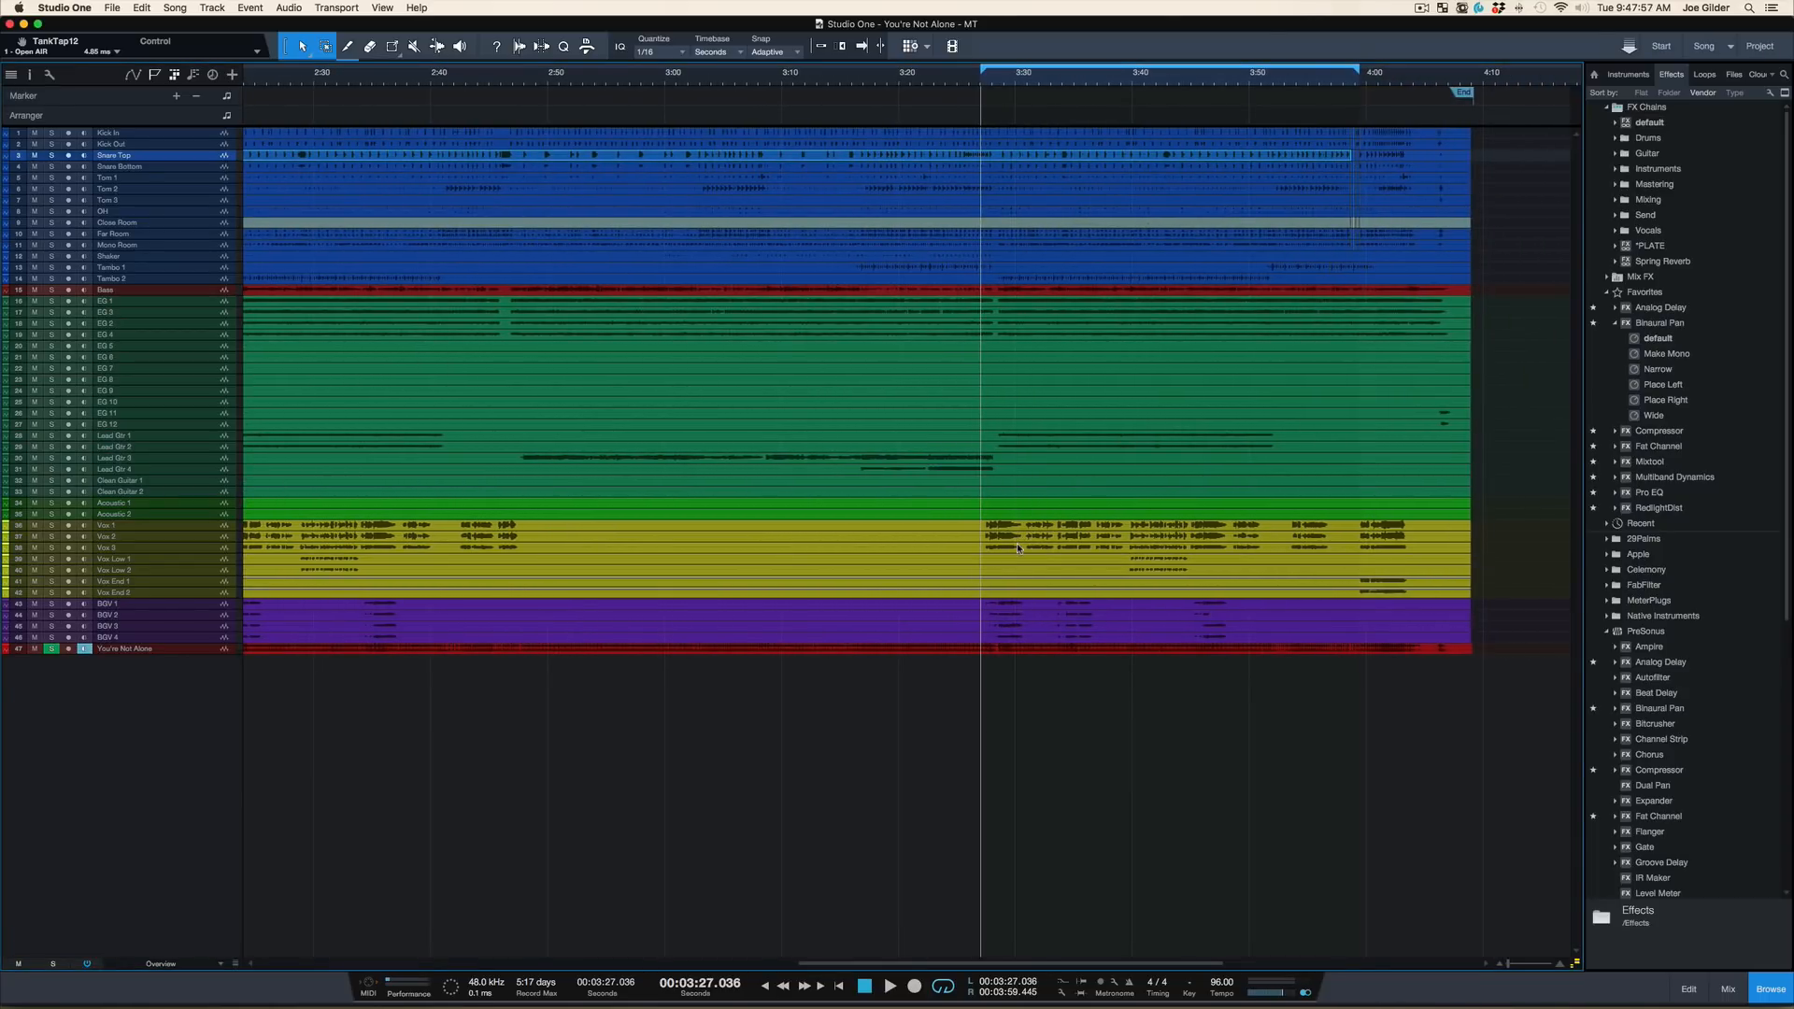
# Hide the browser, move the loop start to 3:28.449 and place the playback position at 3:28.506
pyautogui.press('F5')
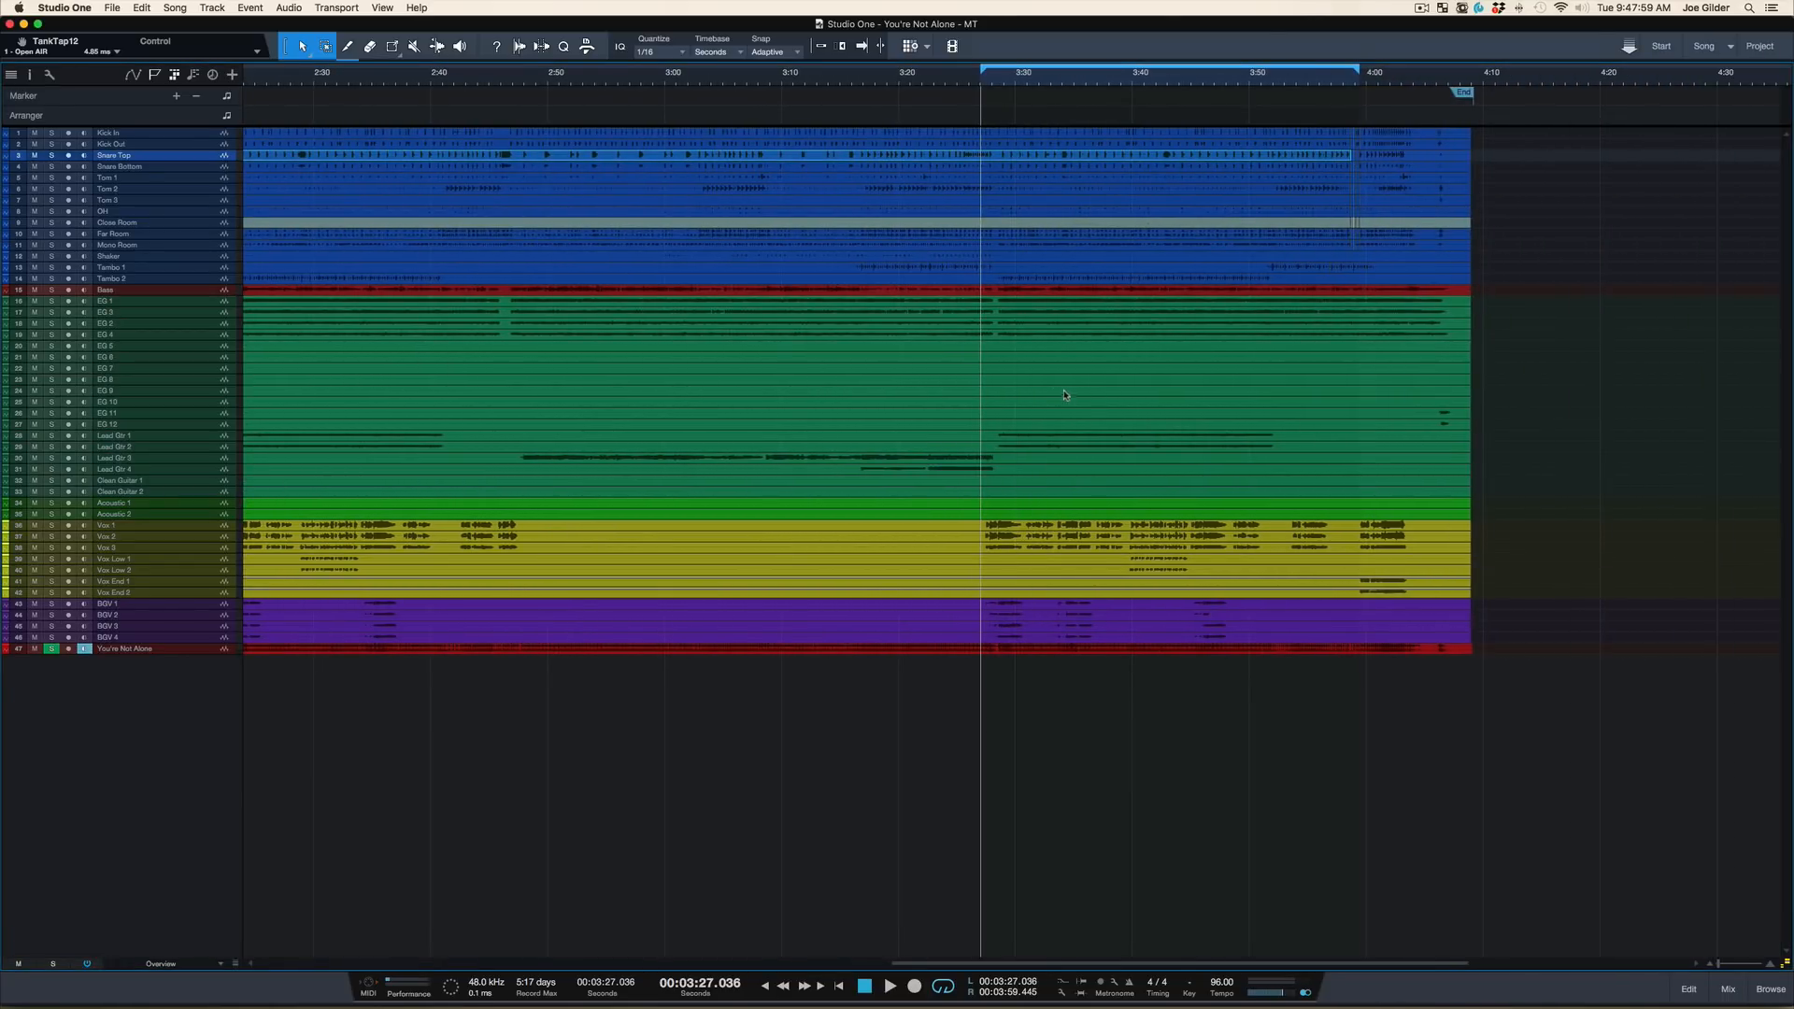
pyautogui.scroll(3, 1057, 385)
pyautogui.scroll(-1, 1057, 385)
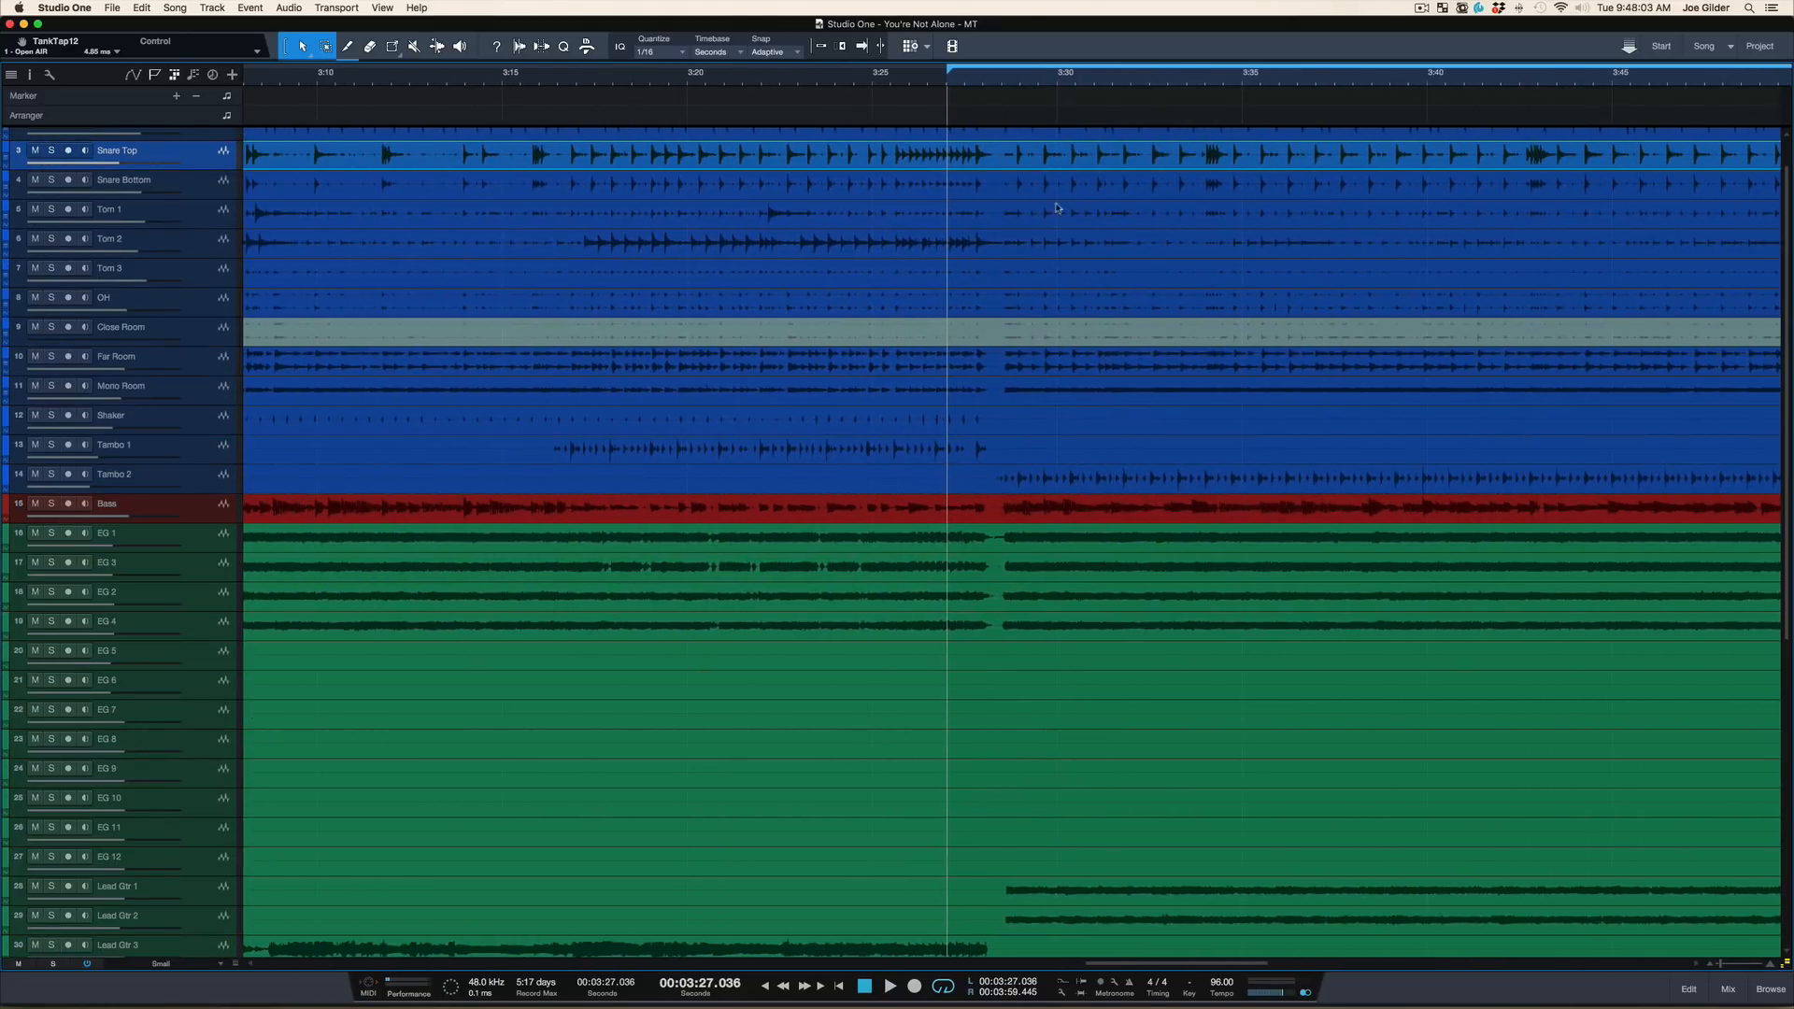
pyautogui.hscroll(5, 1100, 251)
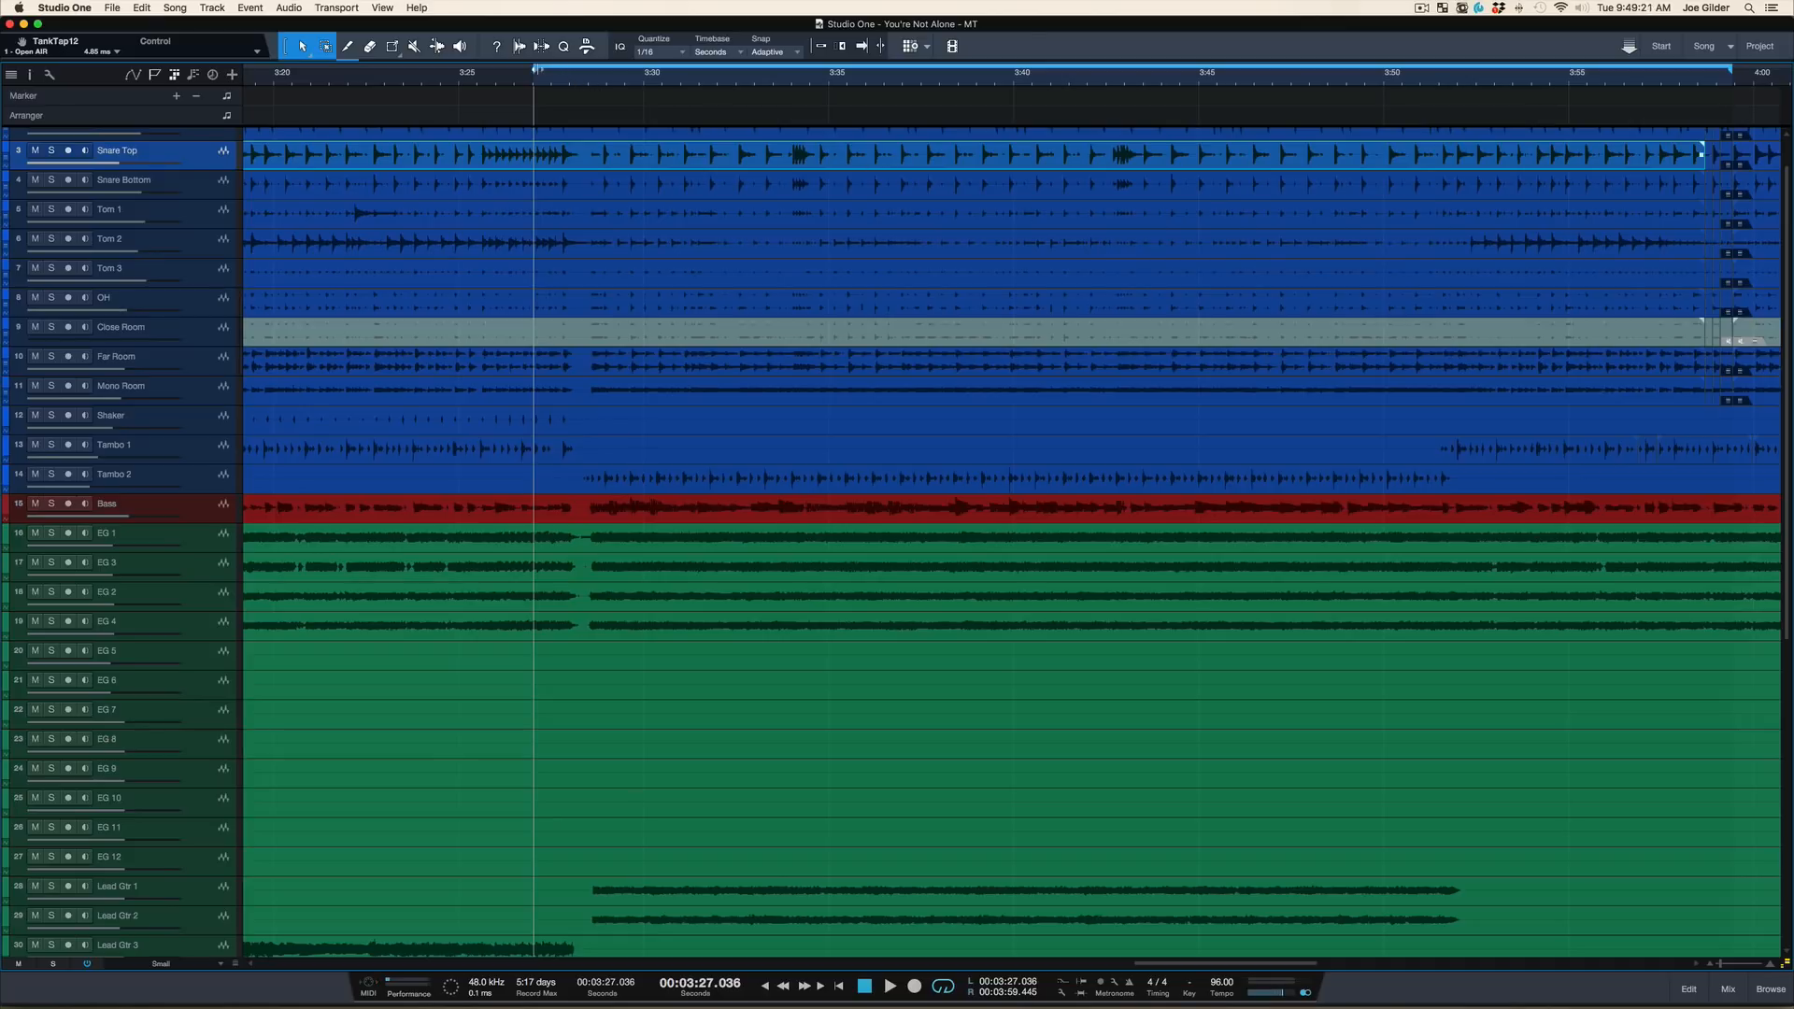
pyautogui.moveTo(535, 69); pyautogui.dragTo(586, 70)
pyautogui.click(588, 84)
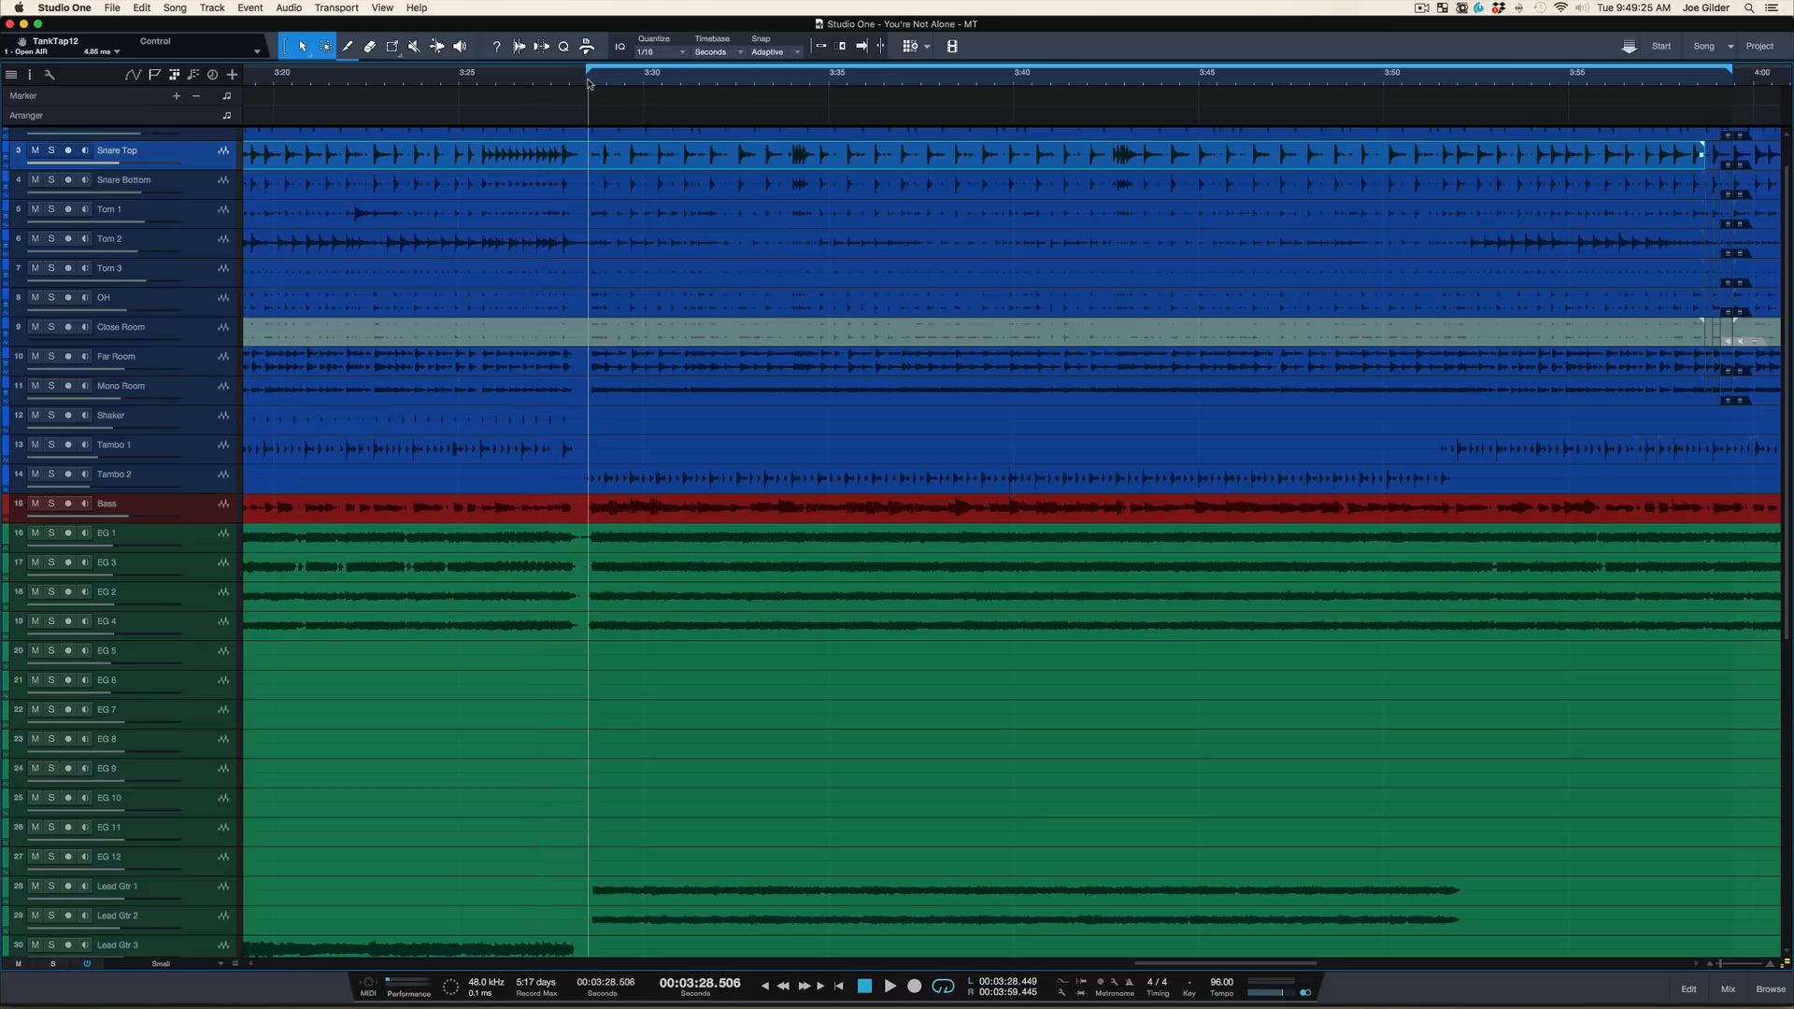
# Look through the tracks within the loop range from the drums to the background vocals, and start playback
pyautogui.scroll(-4, 627, 81)
pyautogui.scroll(2, 627, 76)
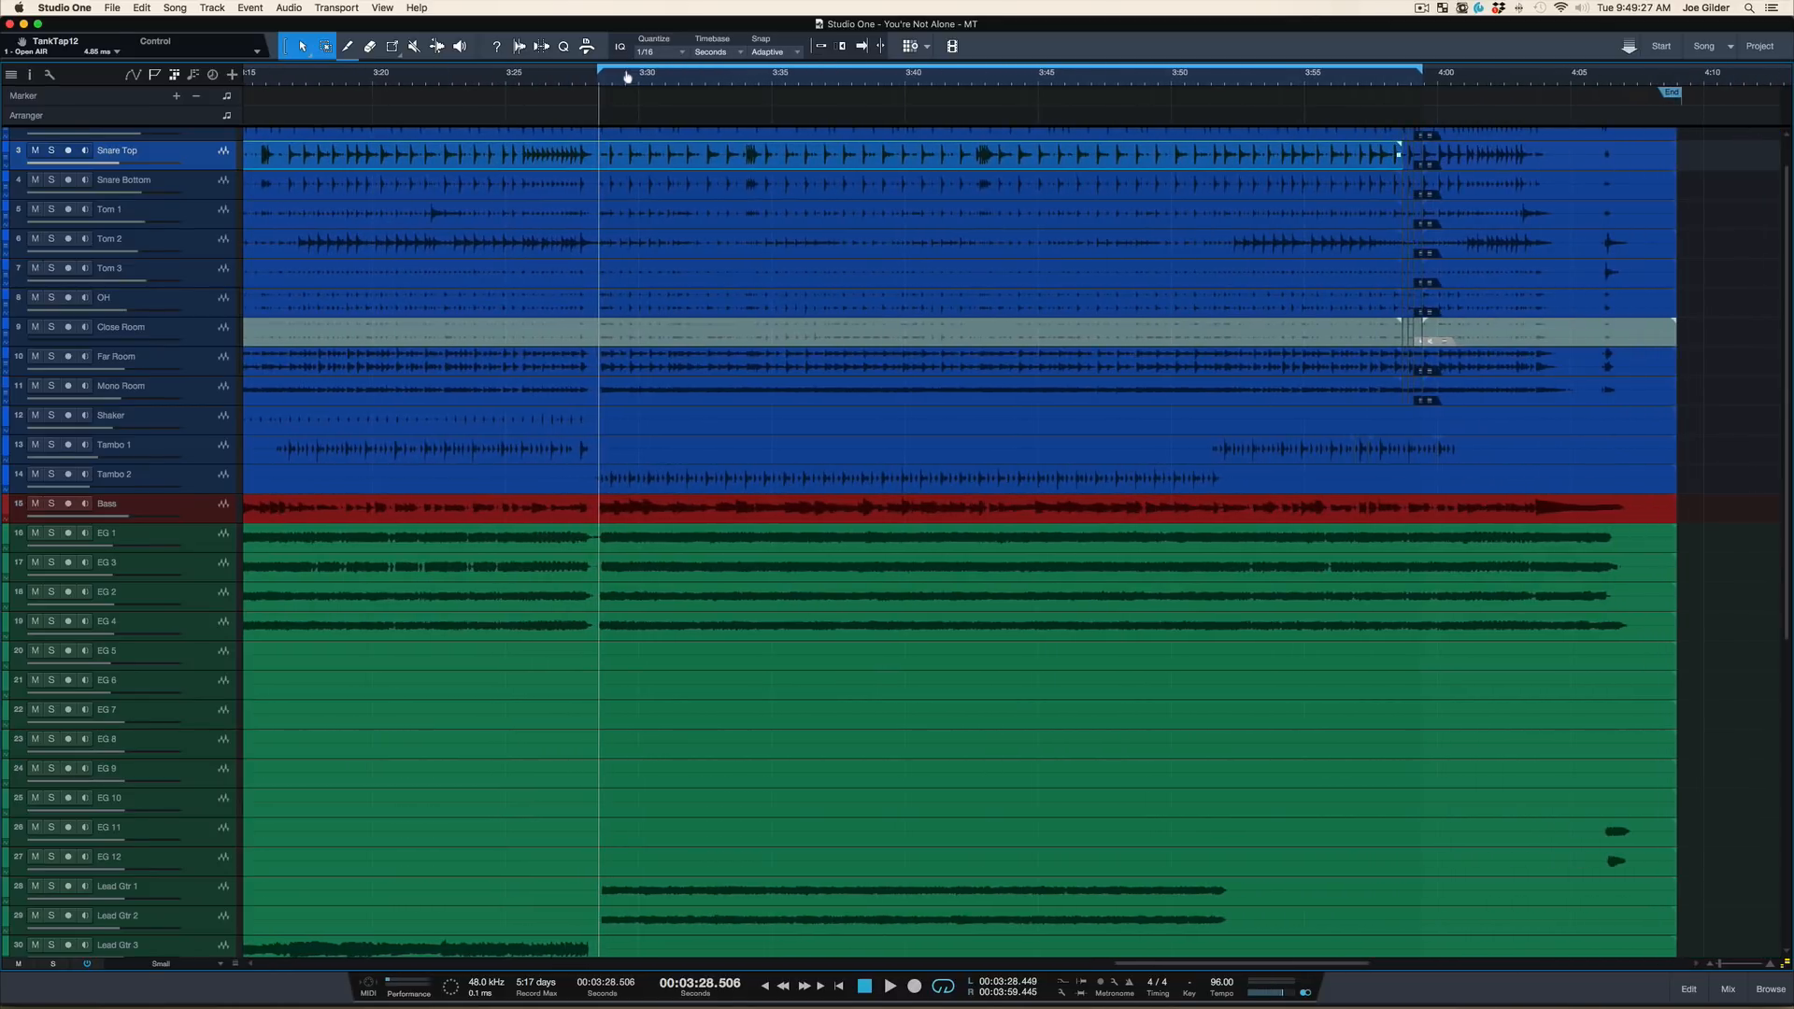
pyautogui.hscroll(3, 653, 312)
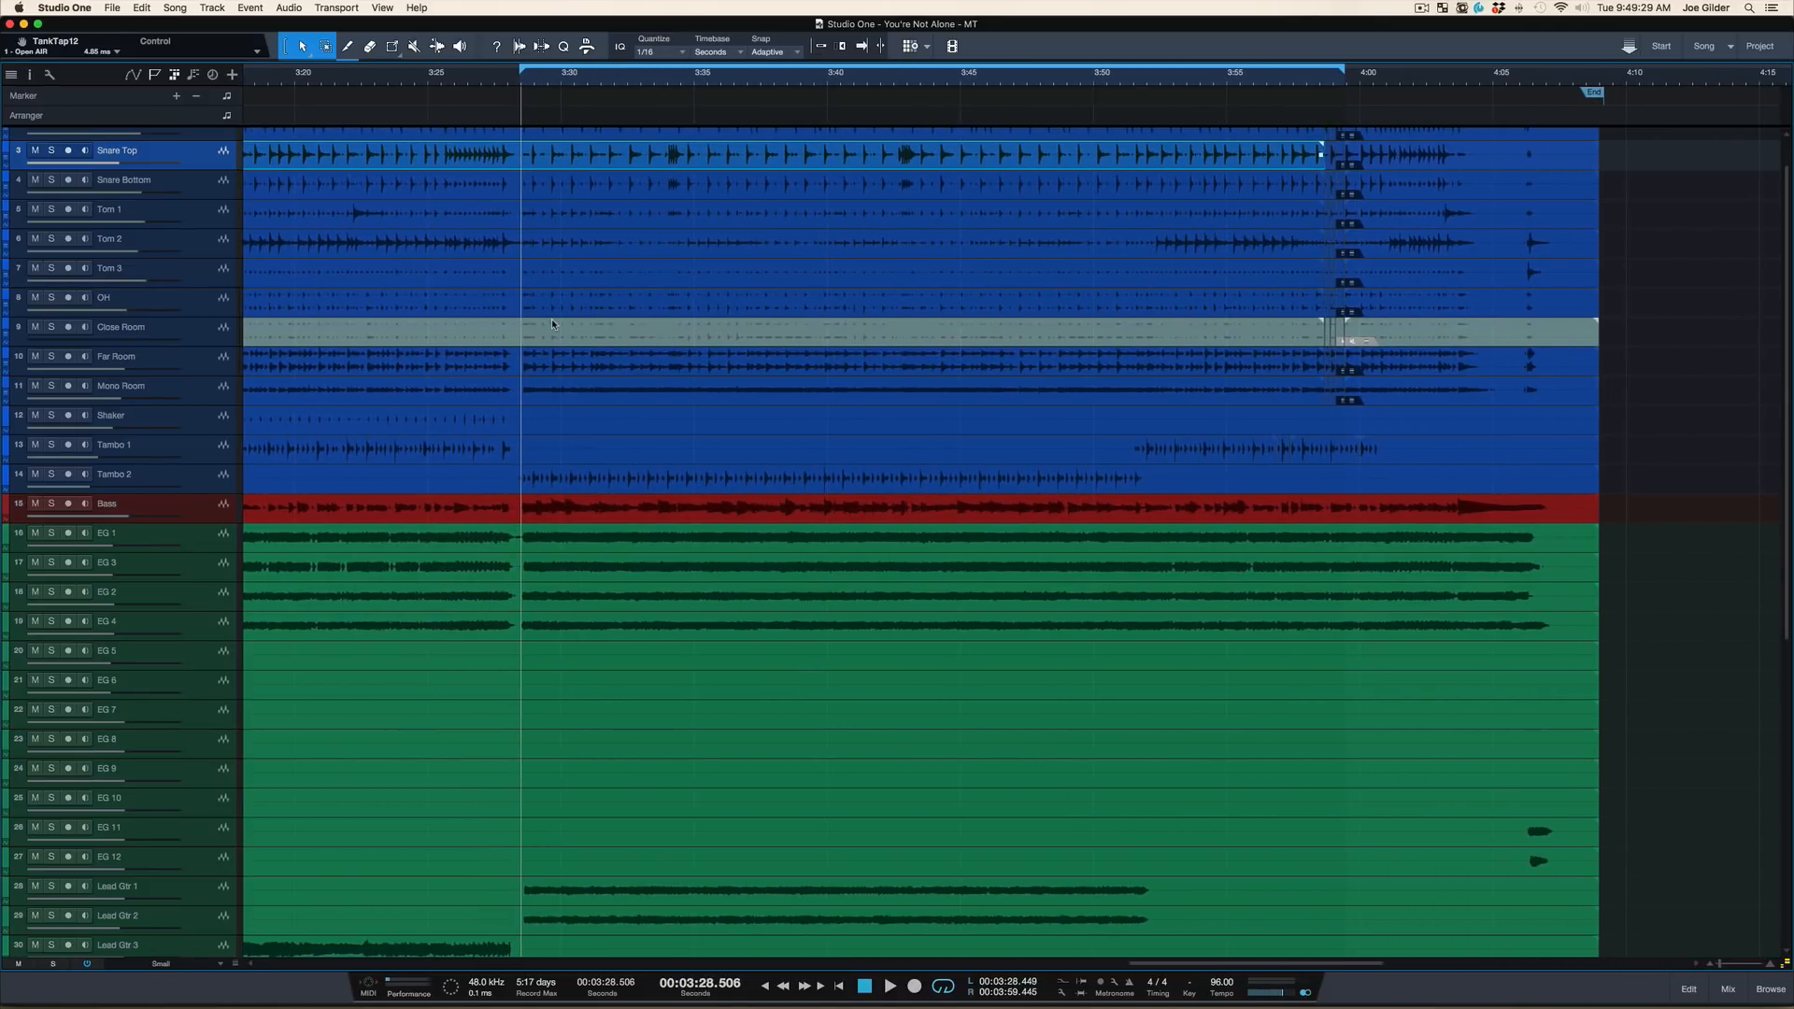
pyautogui.scroll(-10, 556, 383)
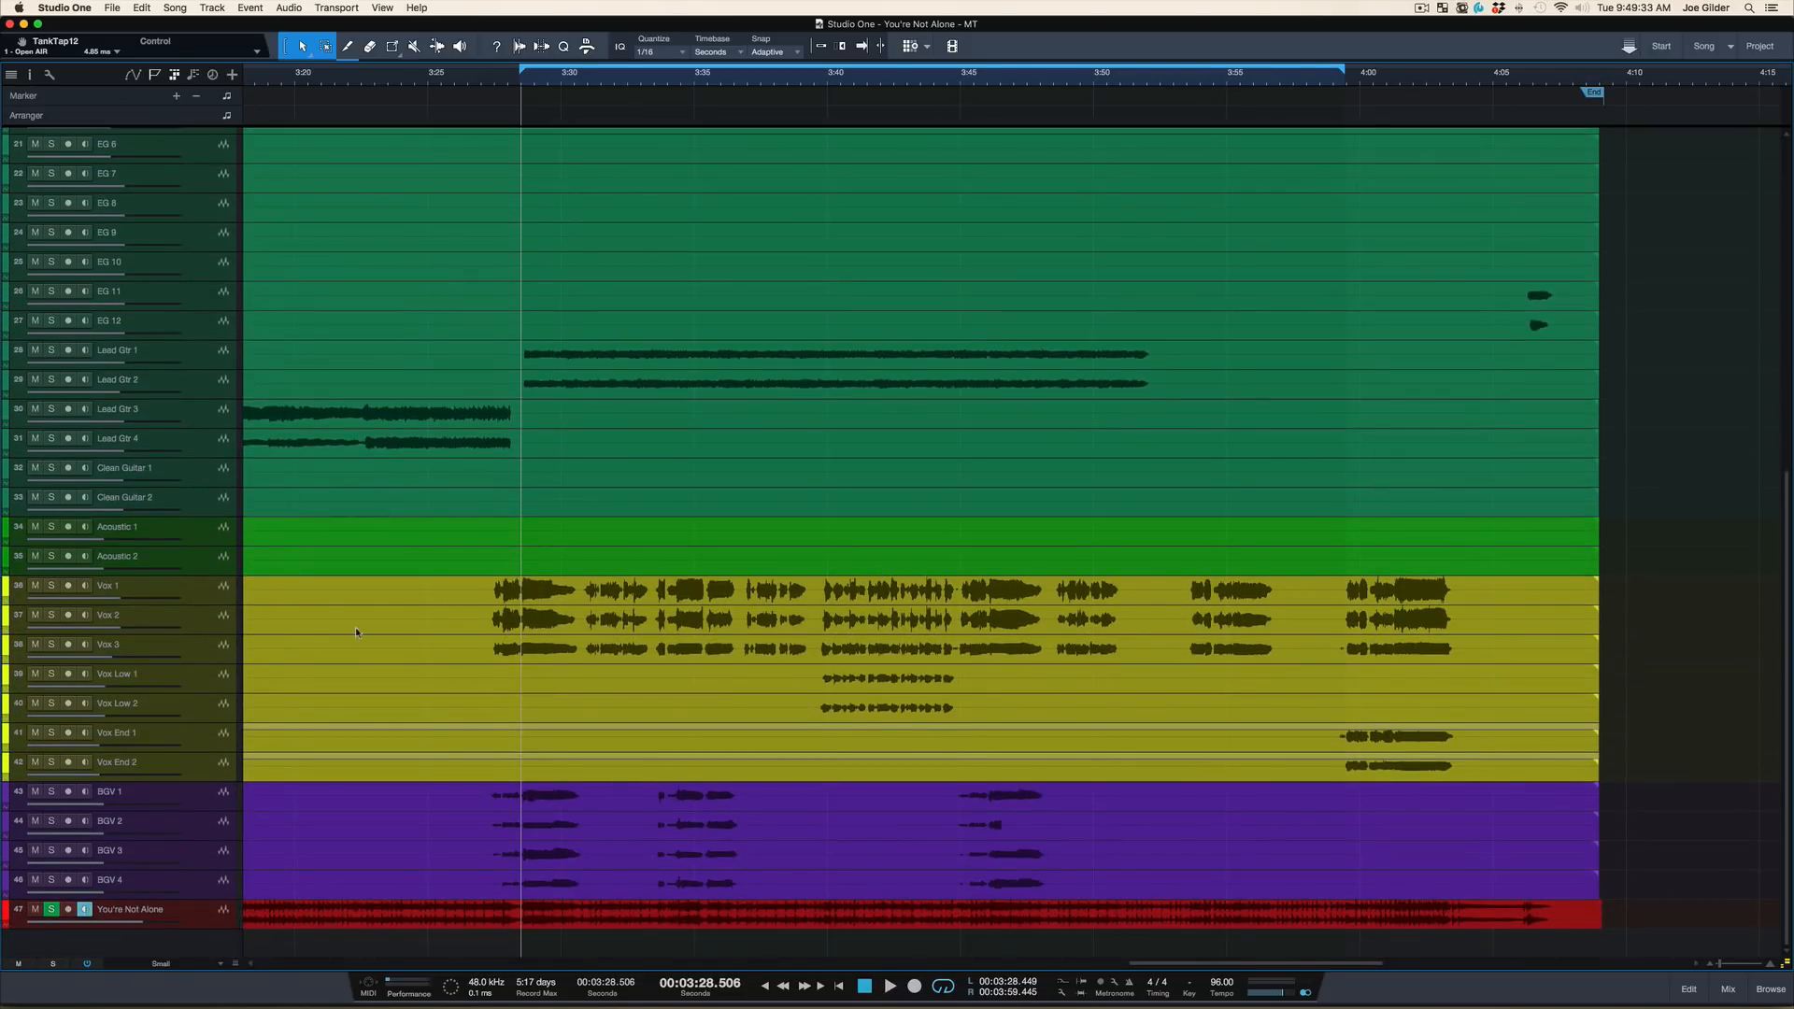
pyautogui.scroll(10, 534, 595)
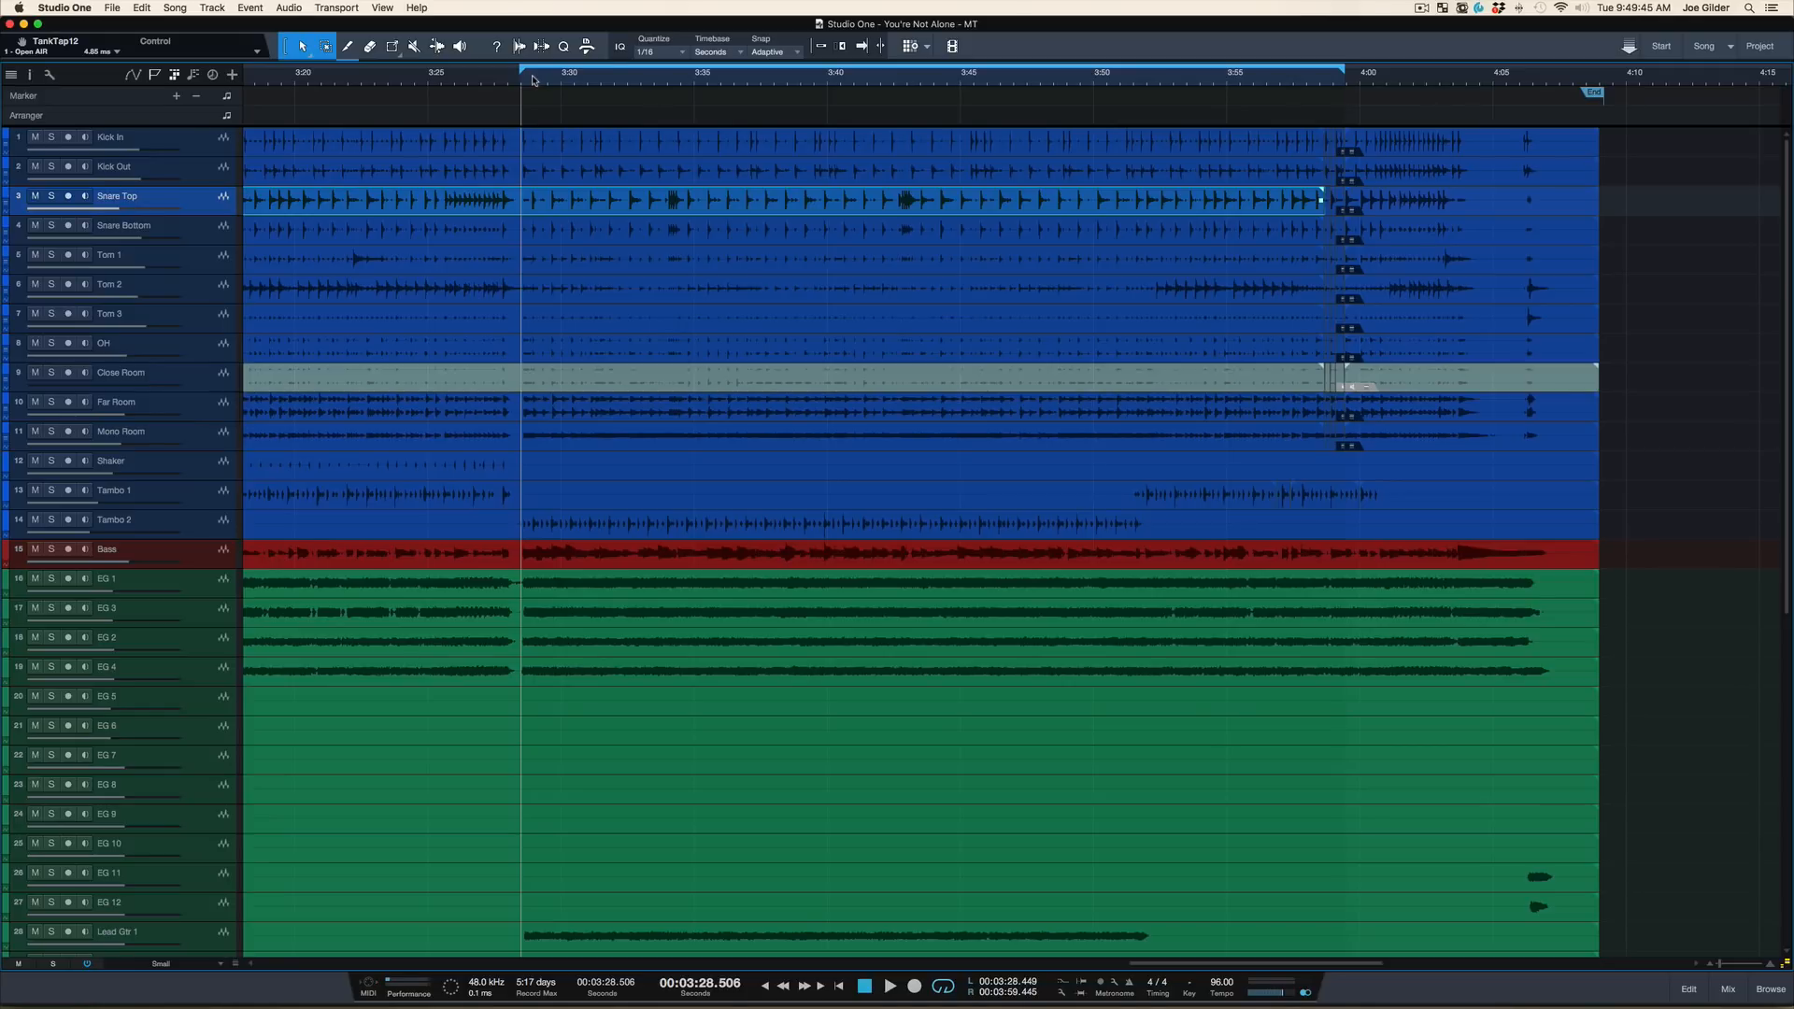
pyautogui.press('space')
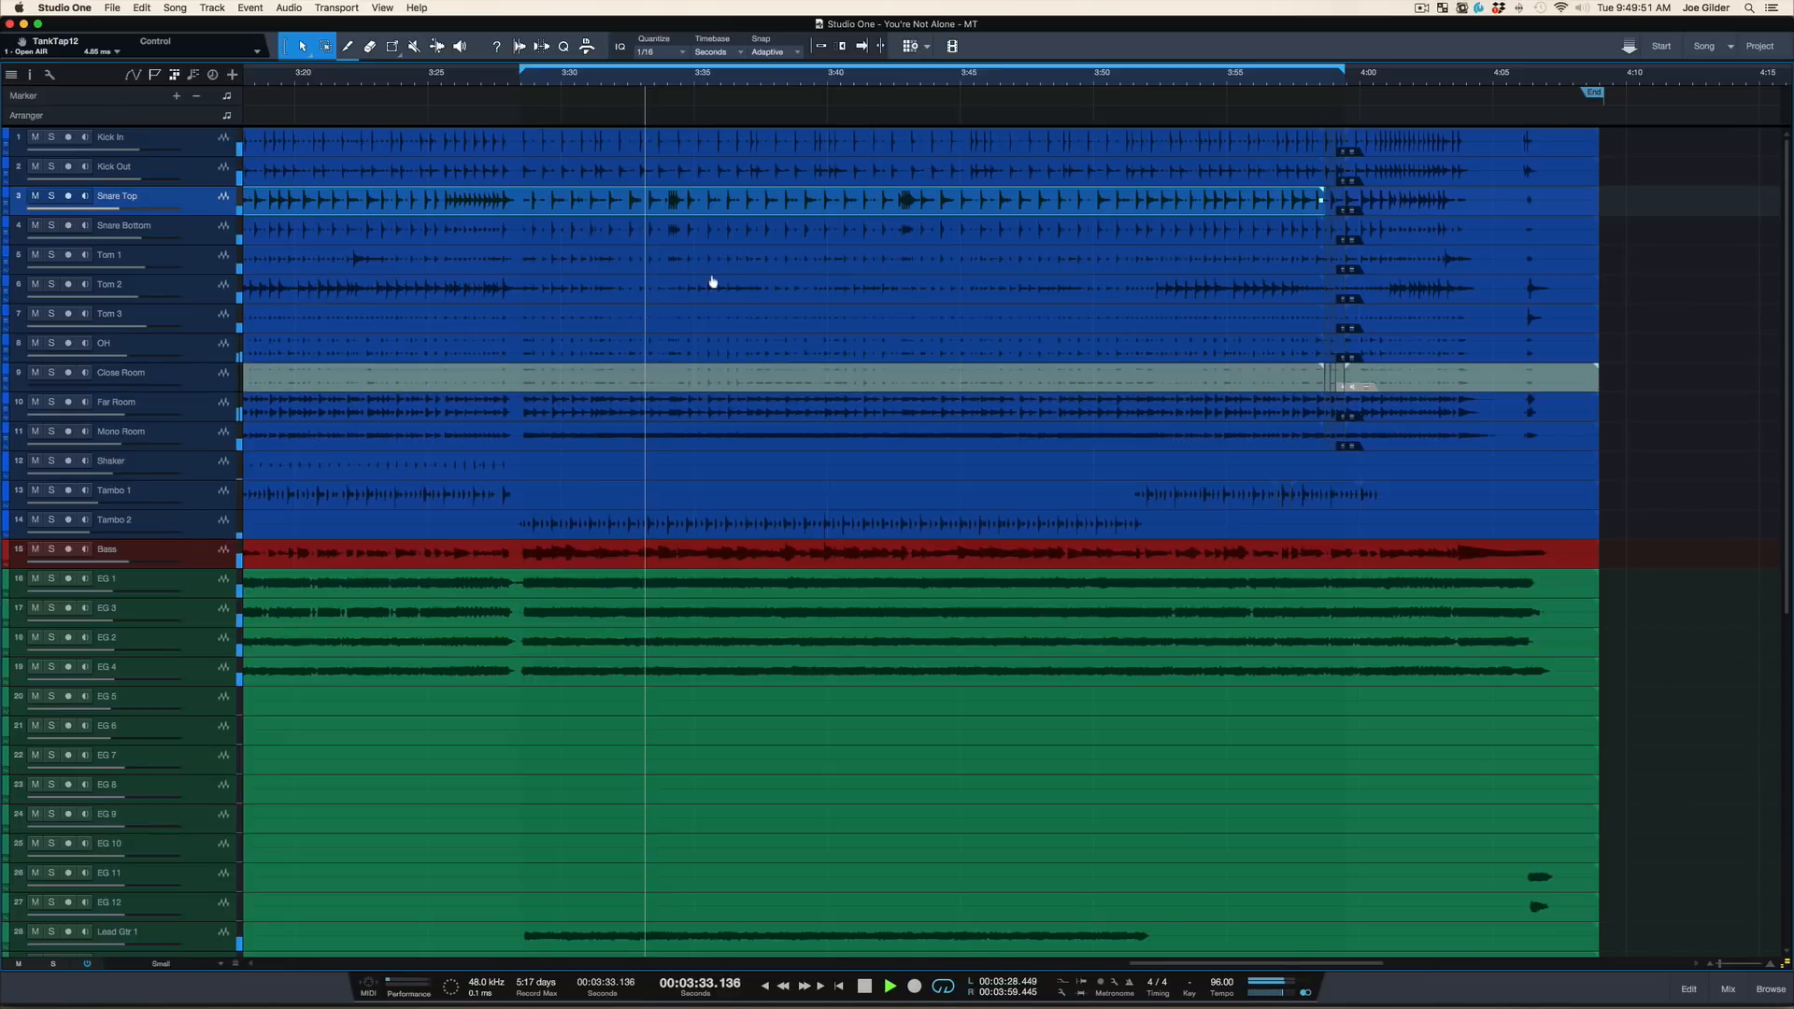
# Show the mixer and pull the ELECTRICS and BASS bus faders all the way down during playback
pyautogui.press('F3')
pyautogui.hscroll(10, 1141, 671)
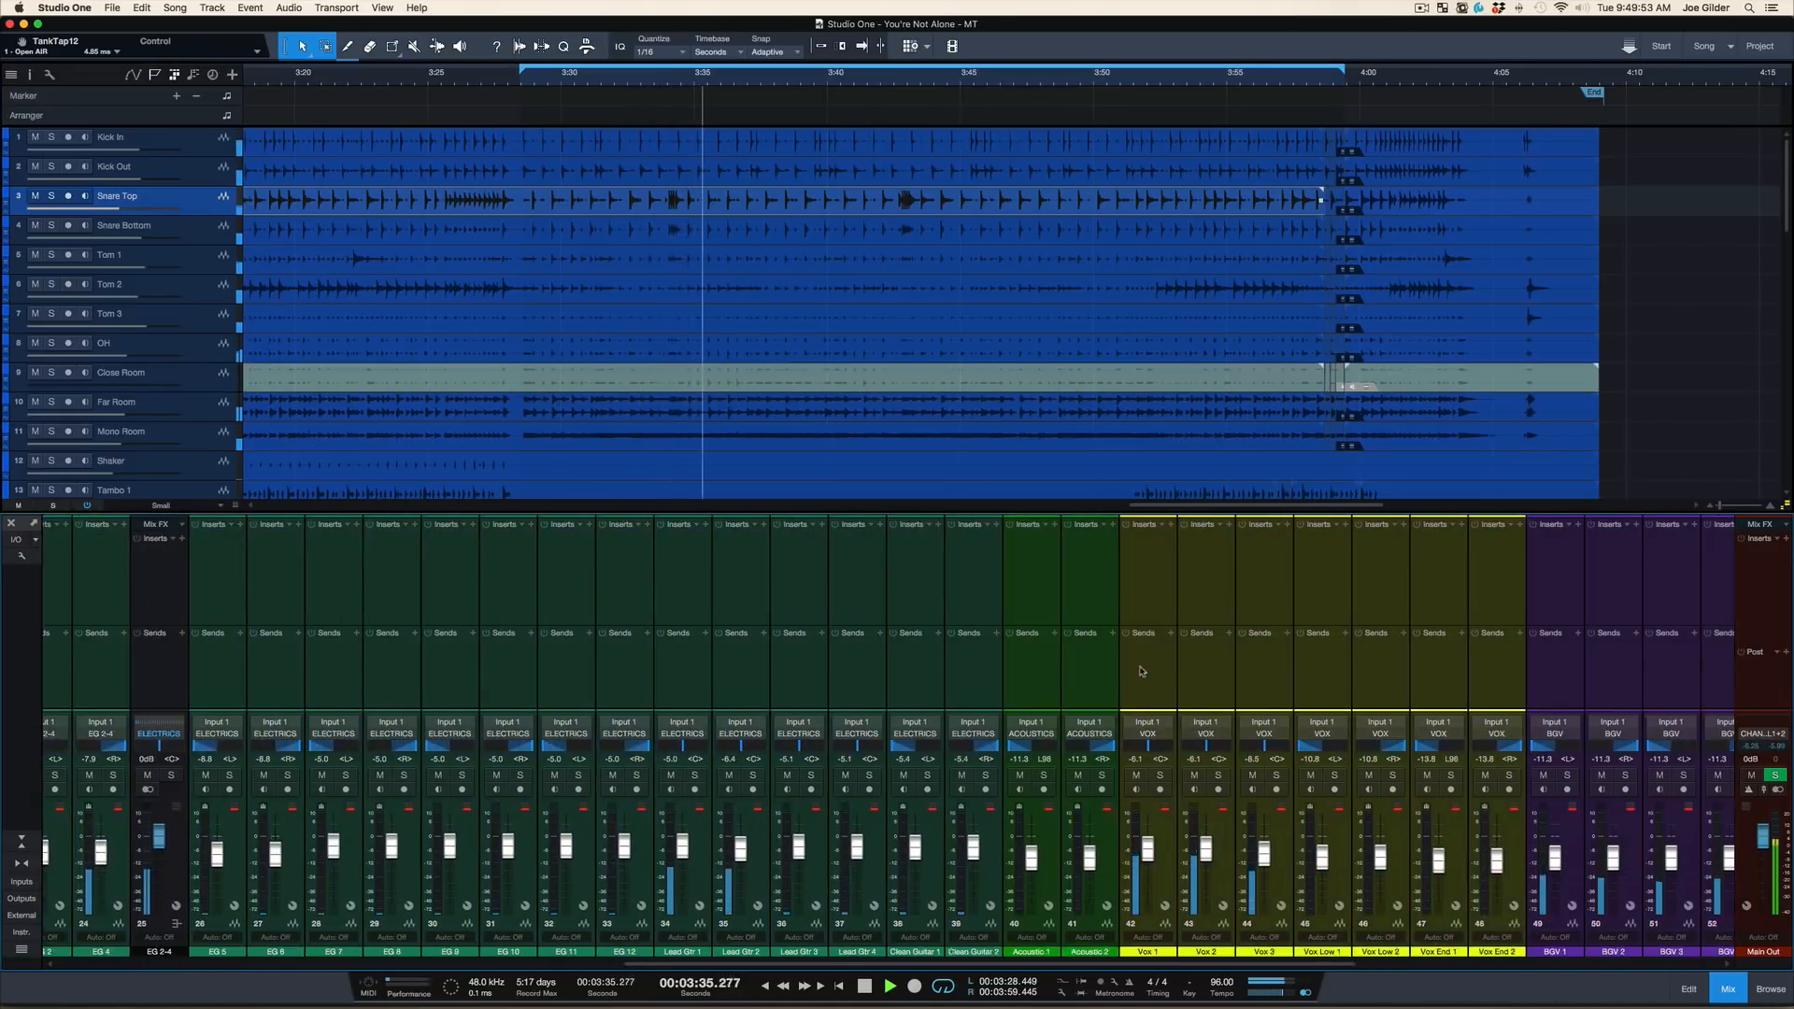
pyautogui.hscroll(10, 1141, 671)
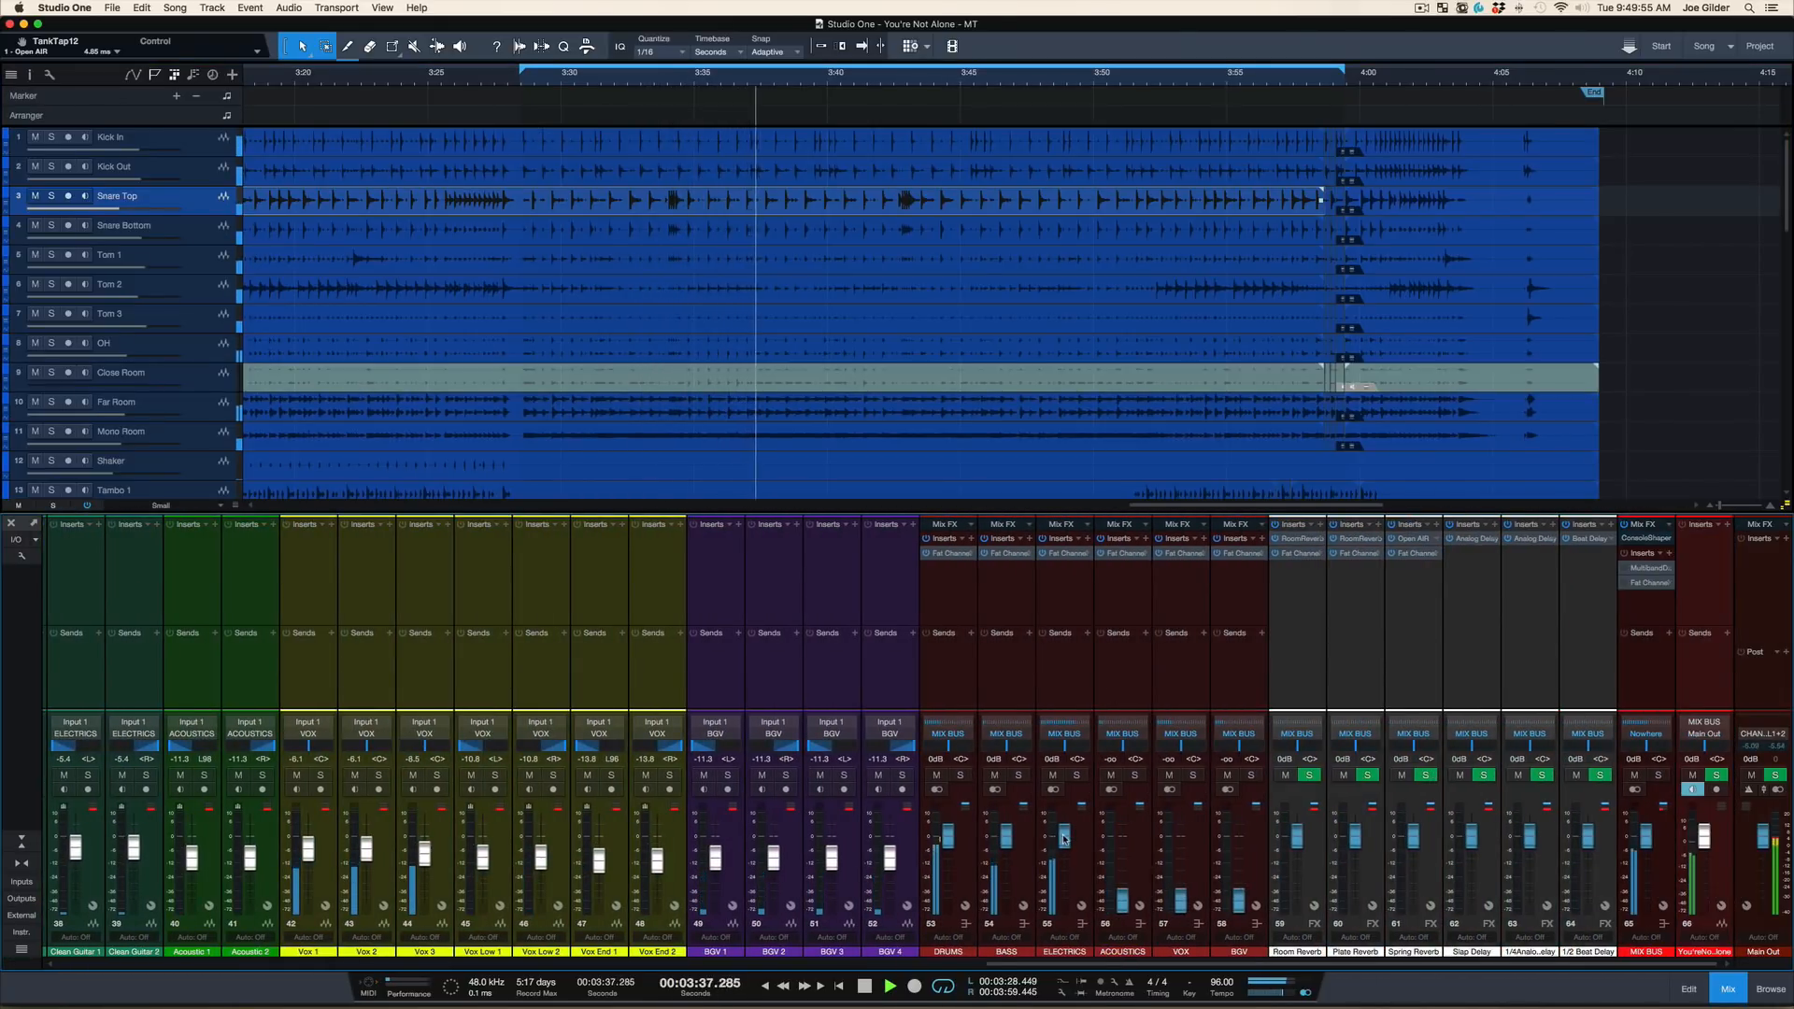
pyautogui.moveTo(1063, 838); pyautogui.dragTo(1064, 900)
pyautogui.click(1002, 793)
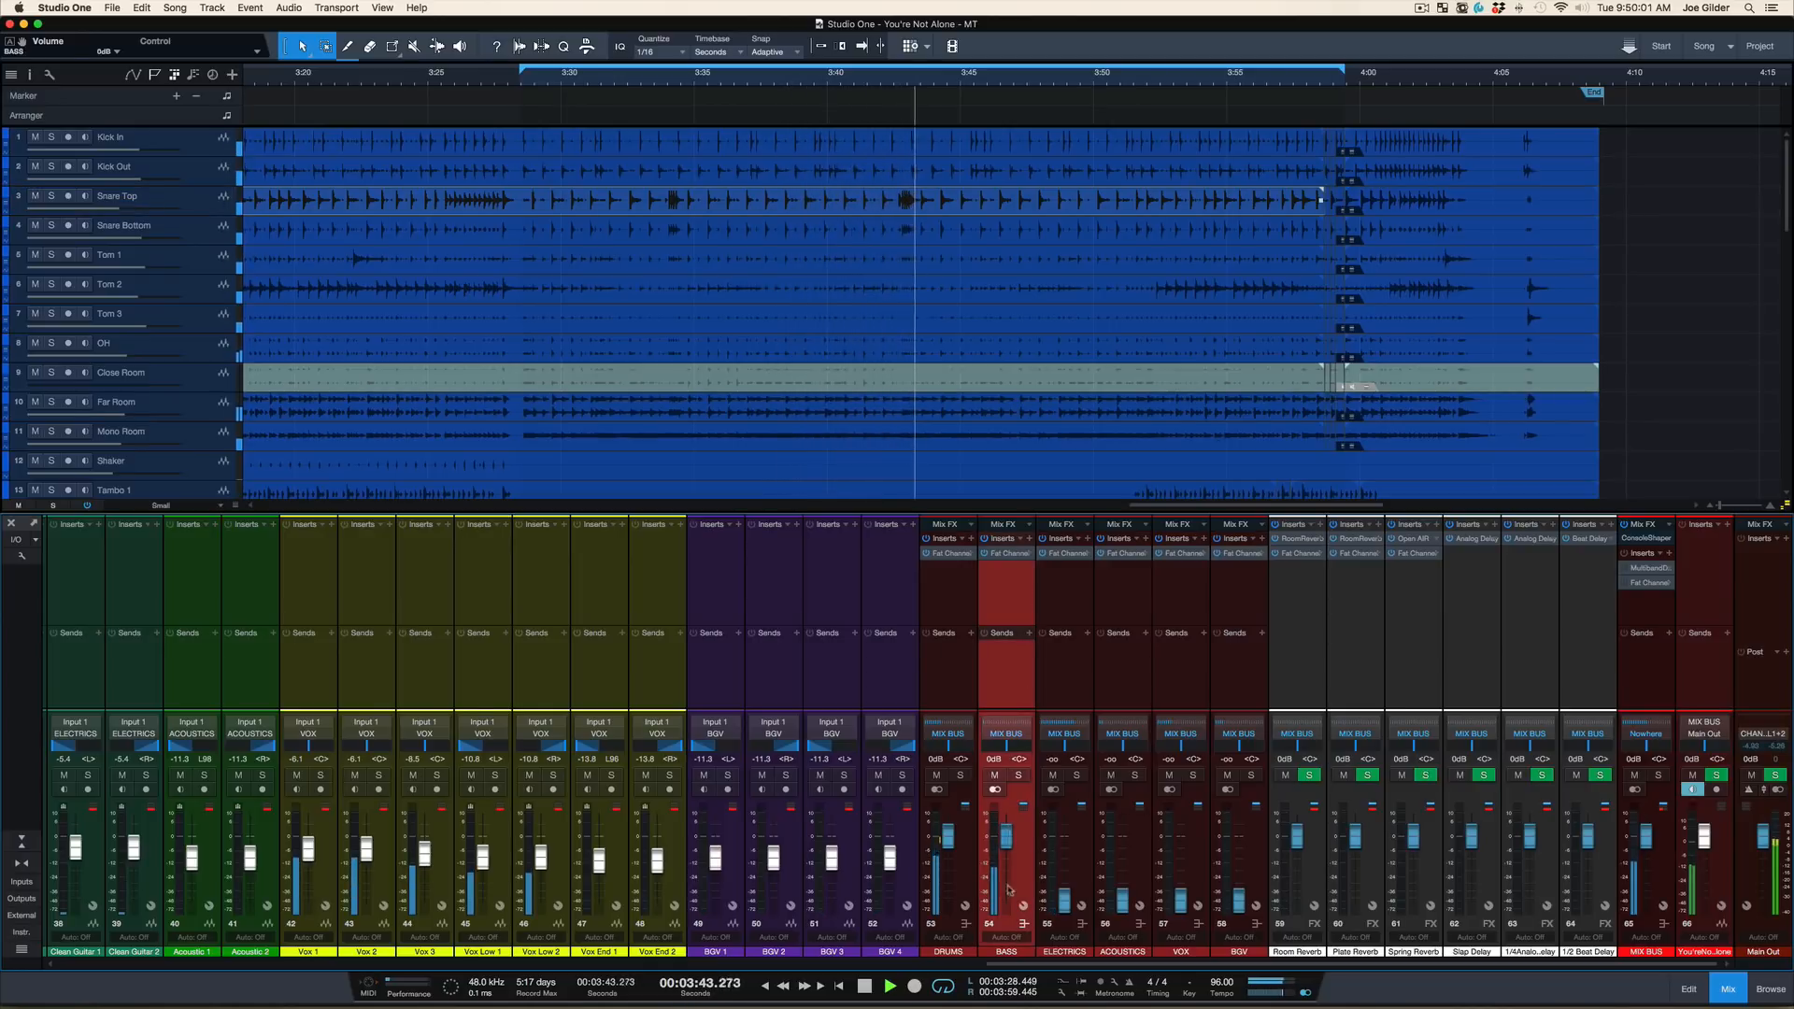
pyautogui.moveTo(1010, 889); pyautogui.dragTo(1007, 953)
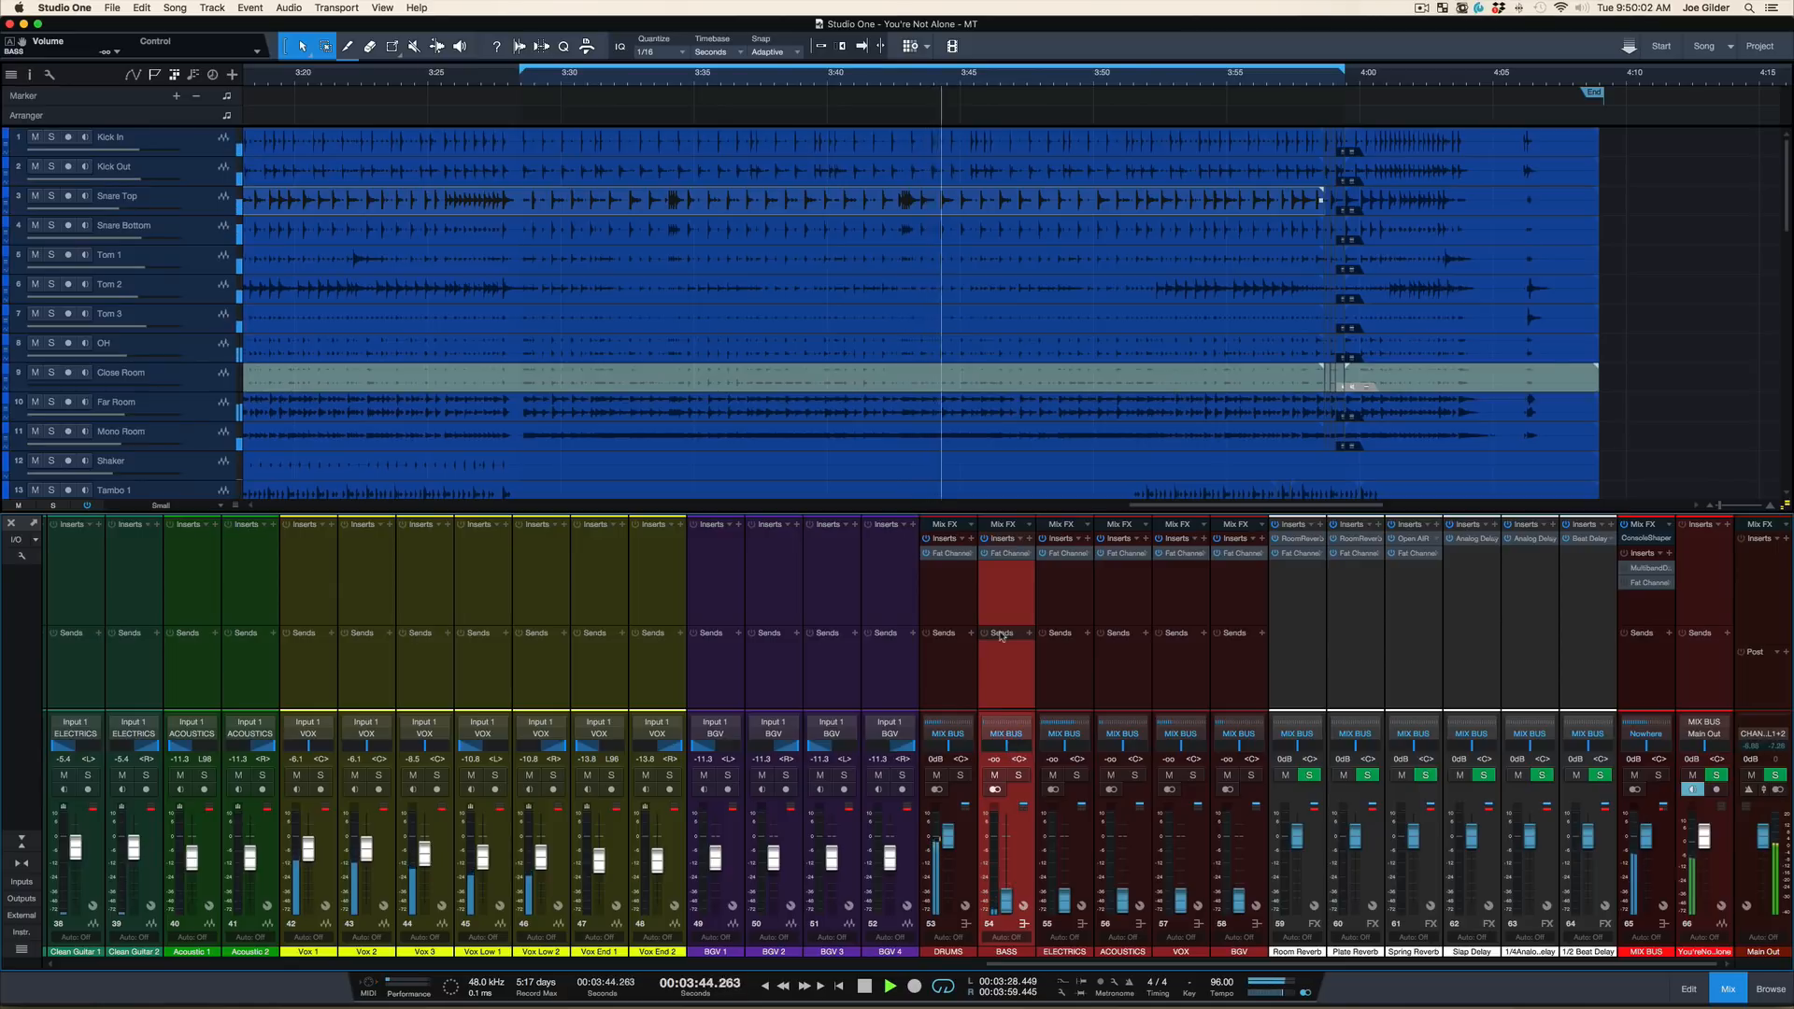
# Open the Fat Channel insert on the DRUMS bus and stop playback
pyautogui.click(974, 688)
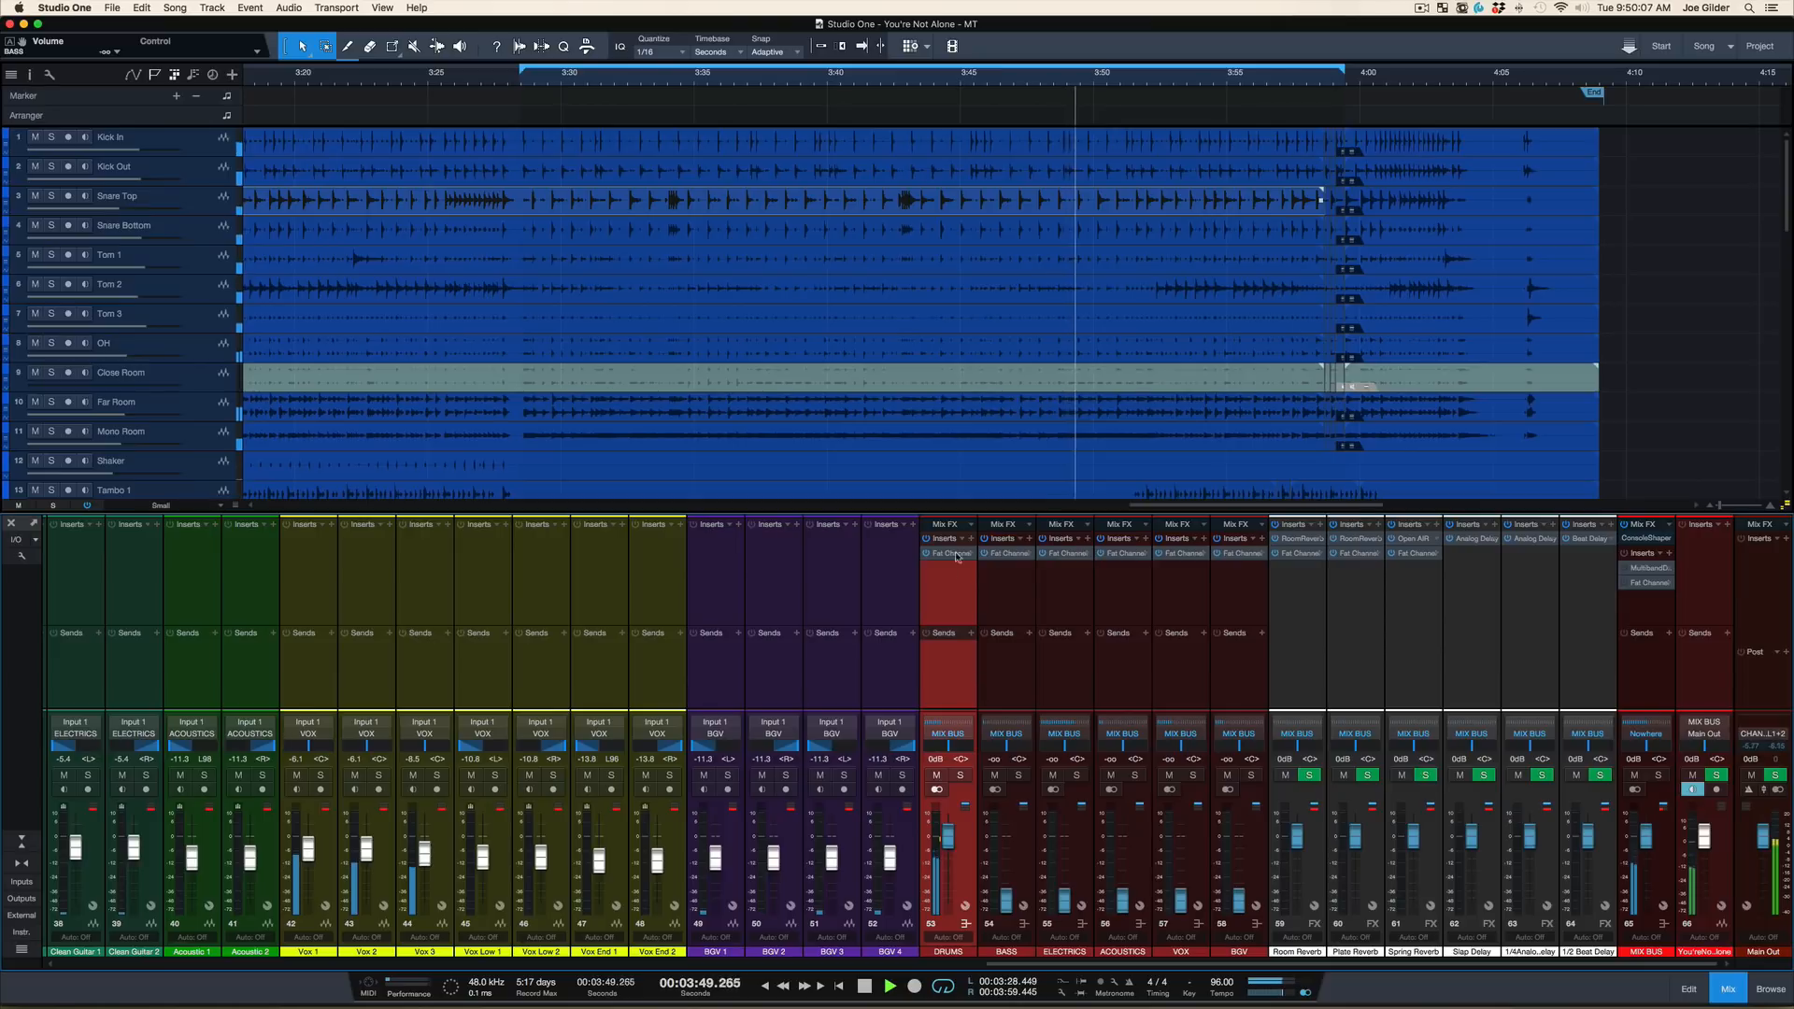
pyautogui.click(951, 553)
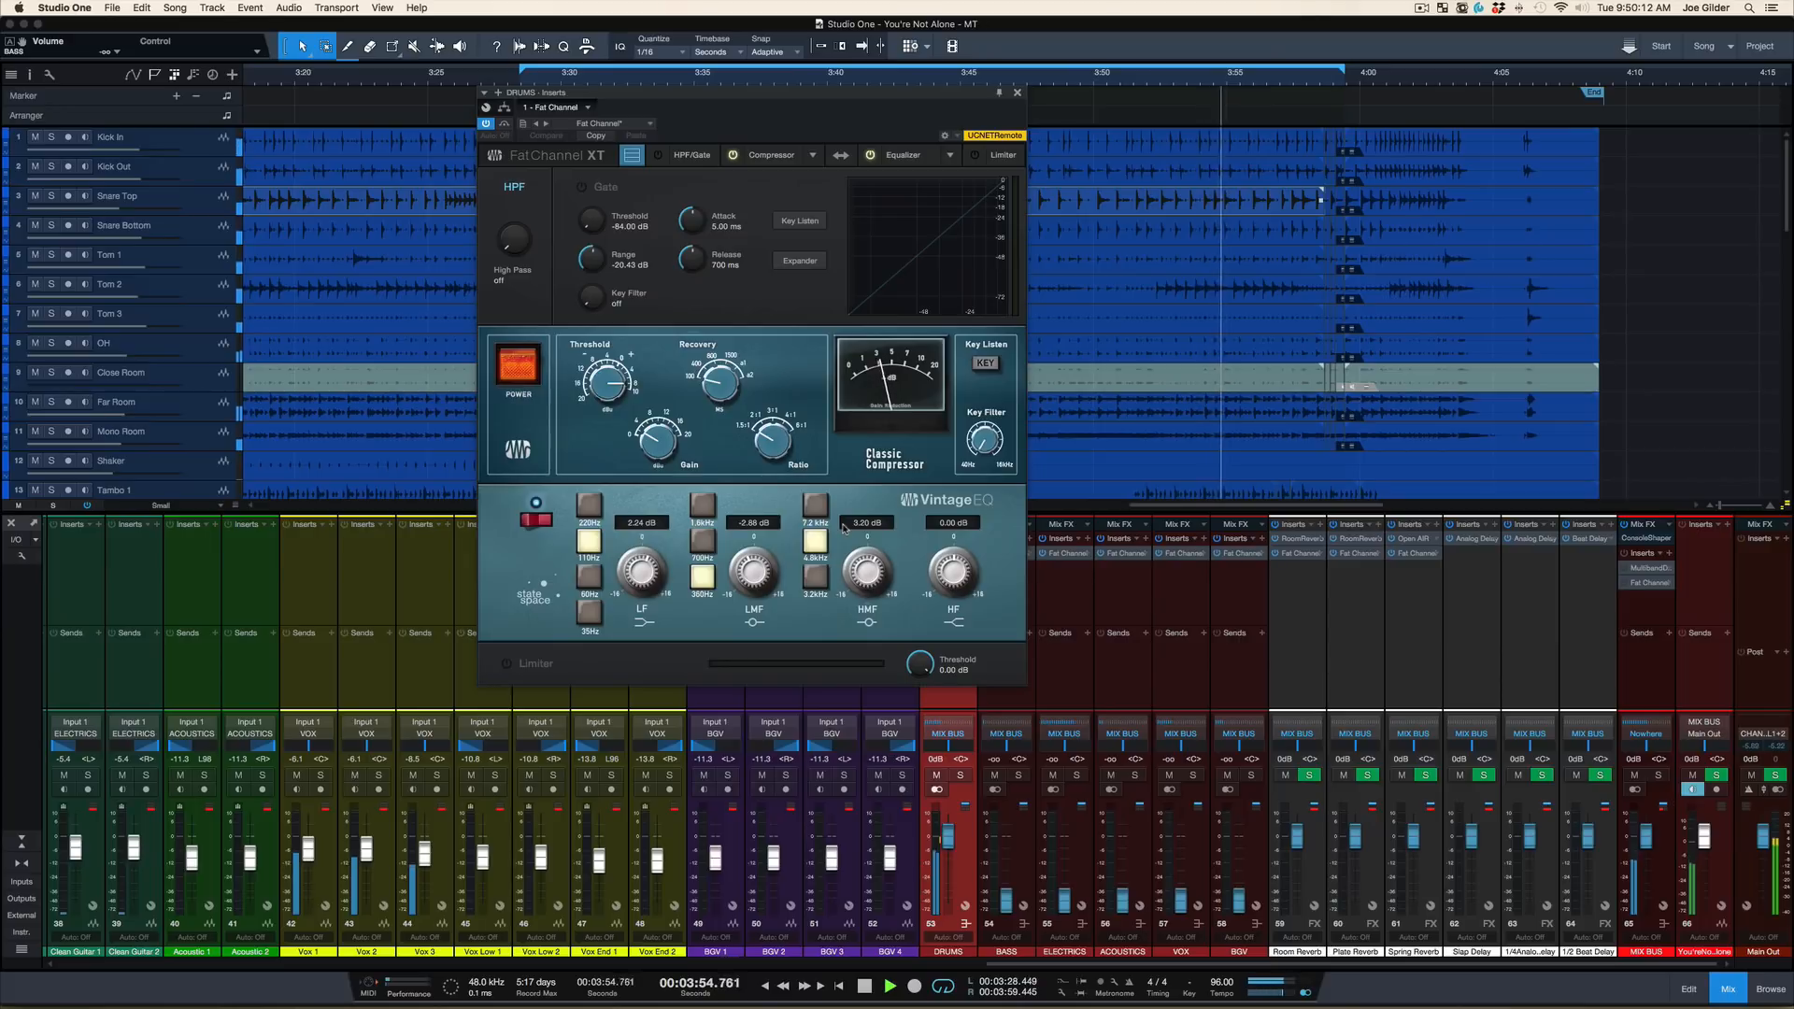
pyautogui.press('space')
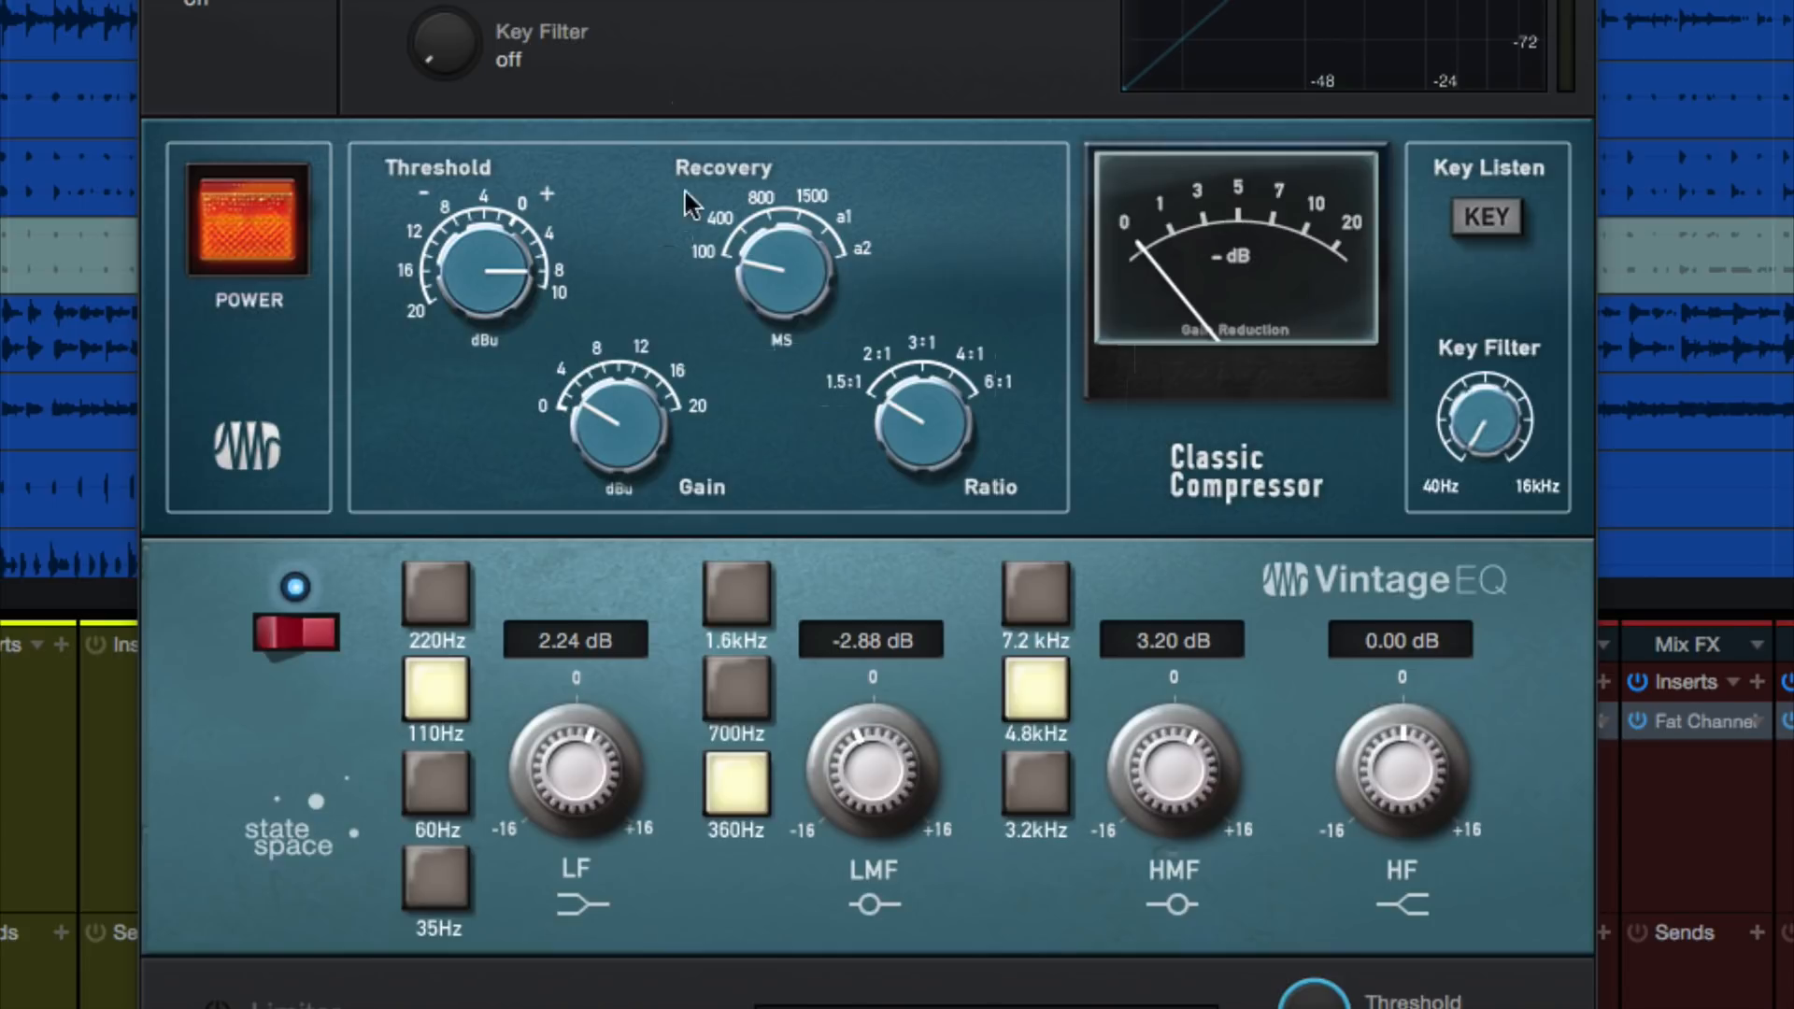
# Switch the drum bus's Classic Compressor and Vintage EQ off and back on, and close the Fat Channel
pyautogui.click(247, 214)
pyautogui.click(289, 636)
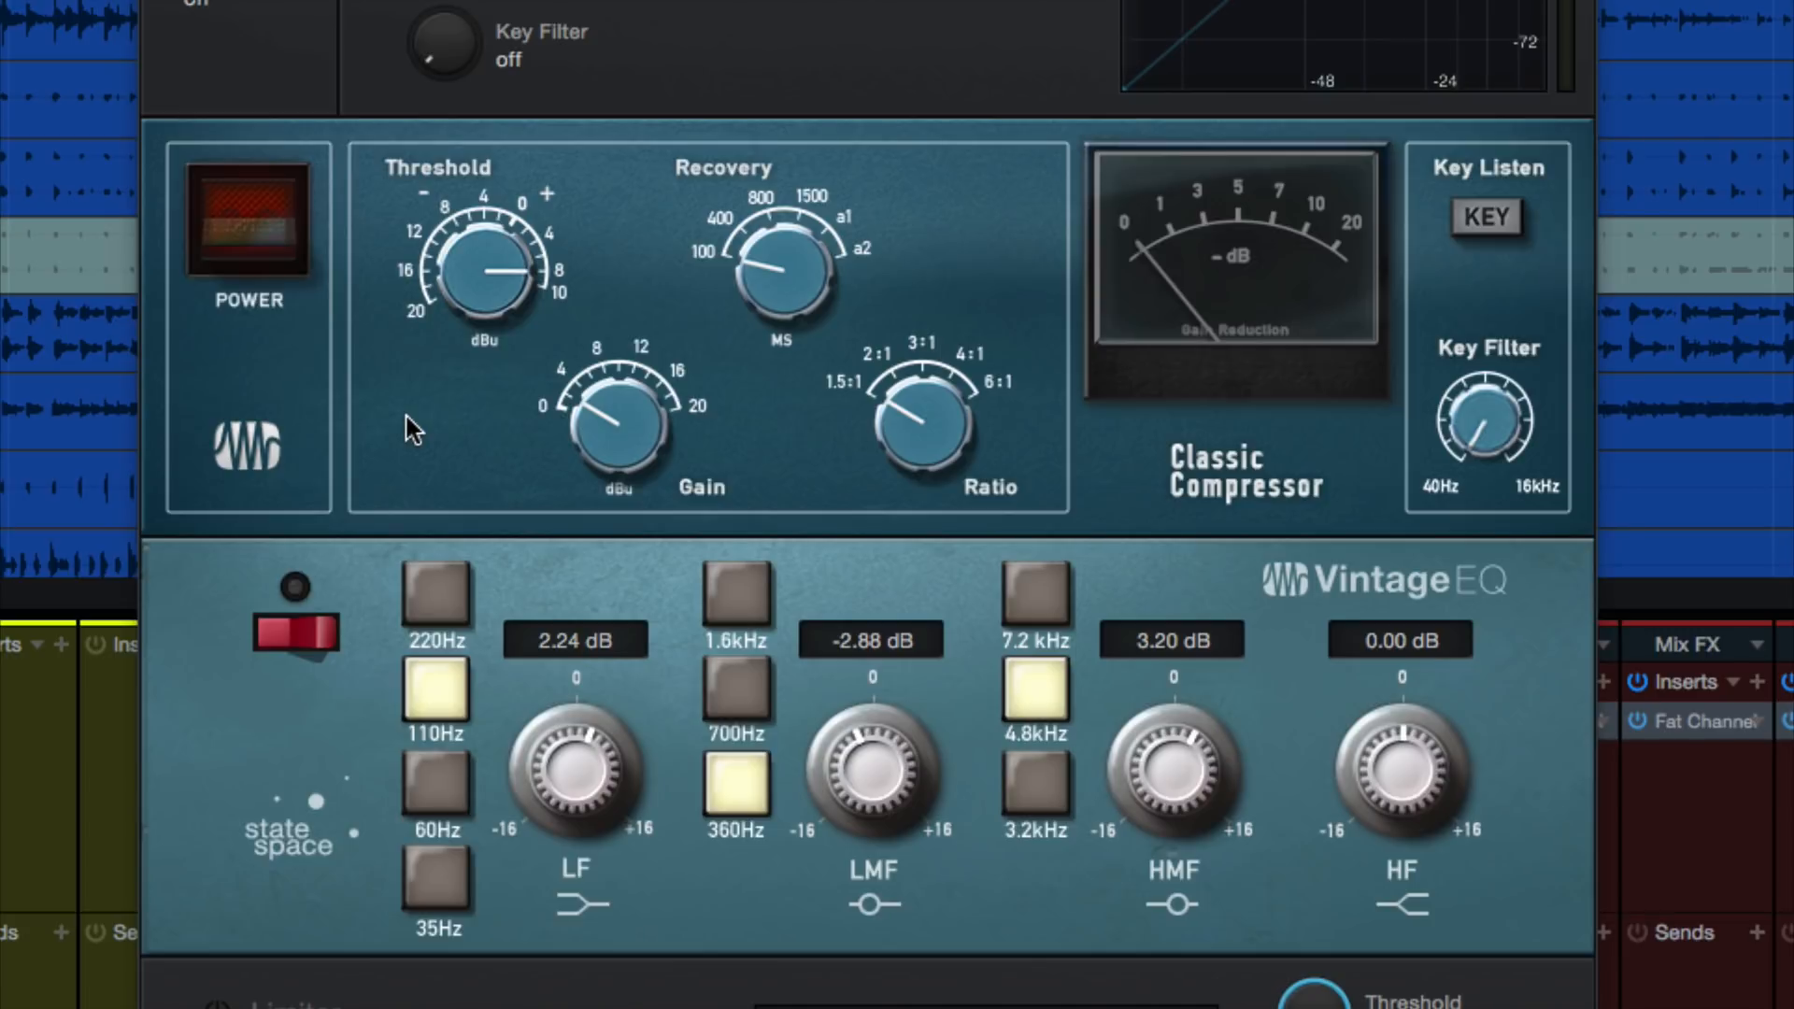
pyautogui.click(292, 248)
pyautogui.click(301, 640)
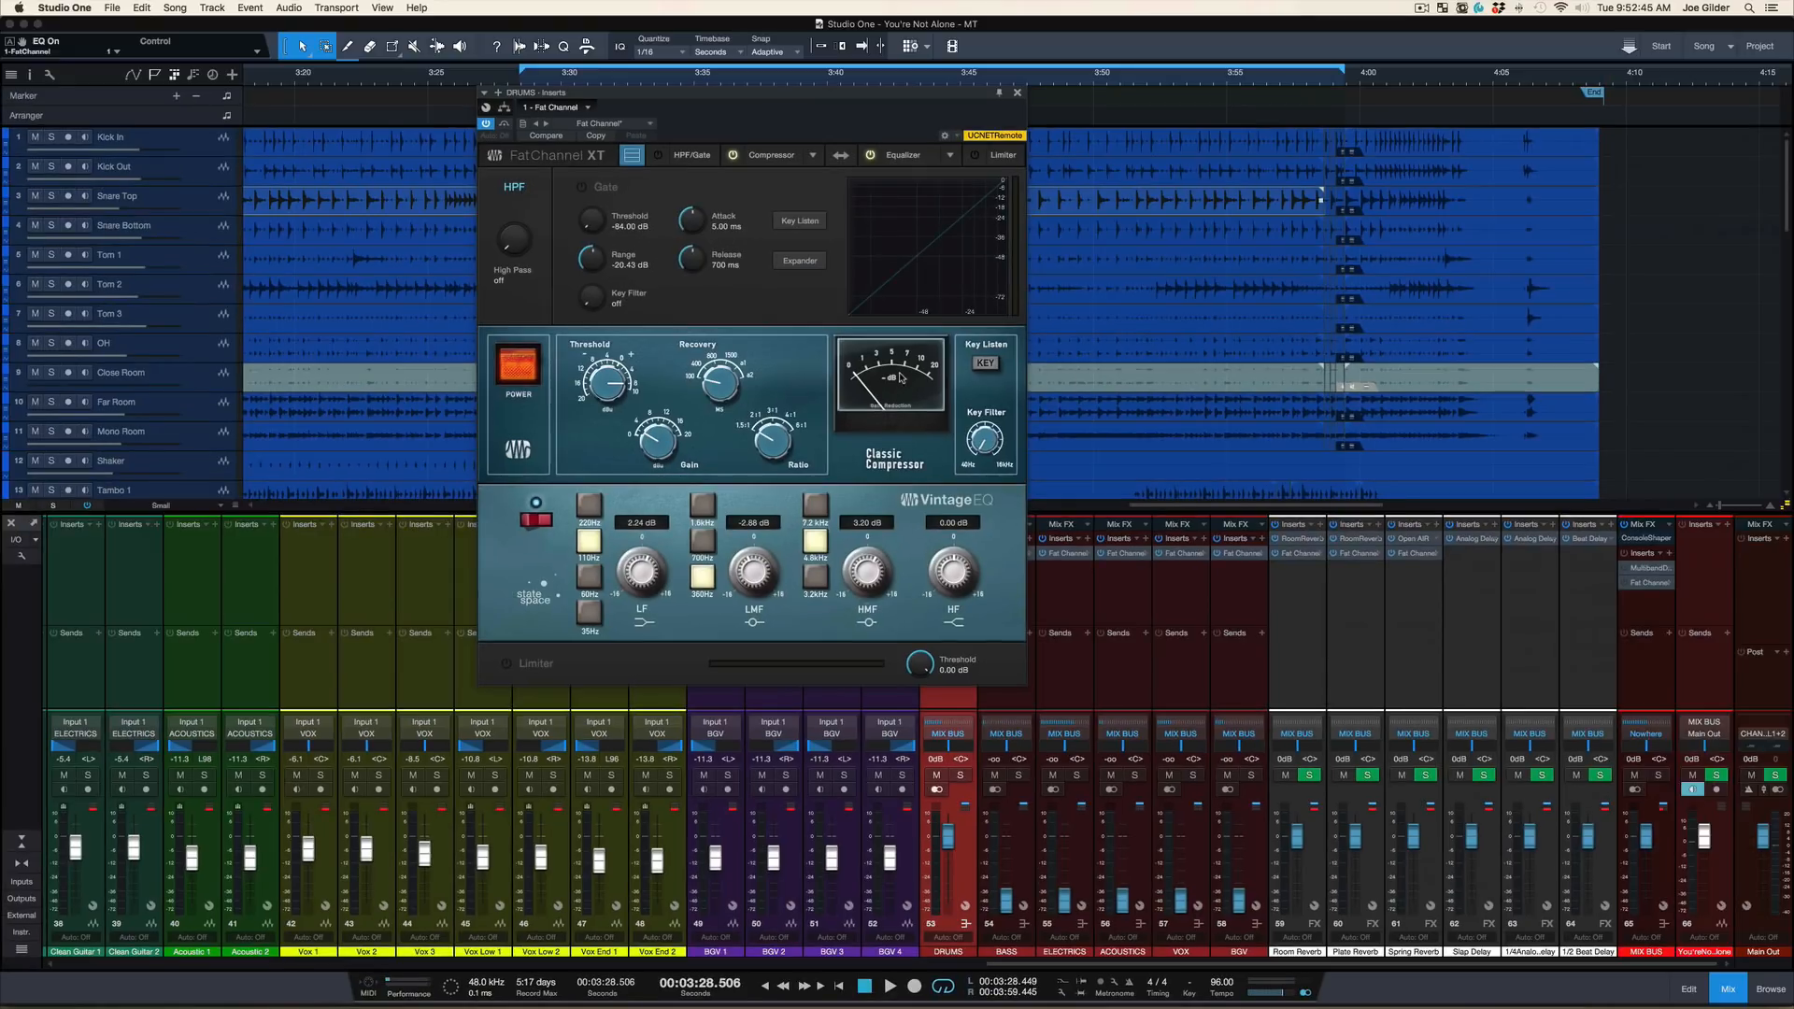
pyautogui.click(1017, 92)
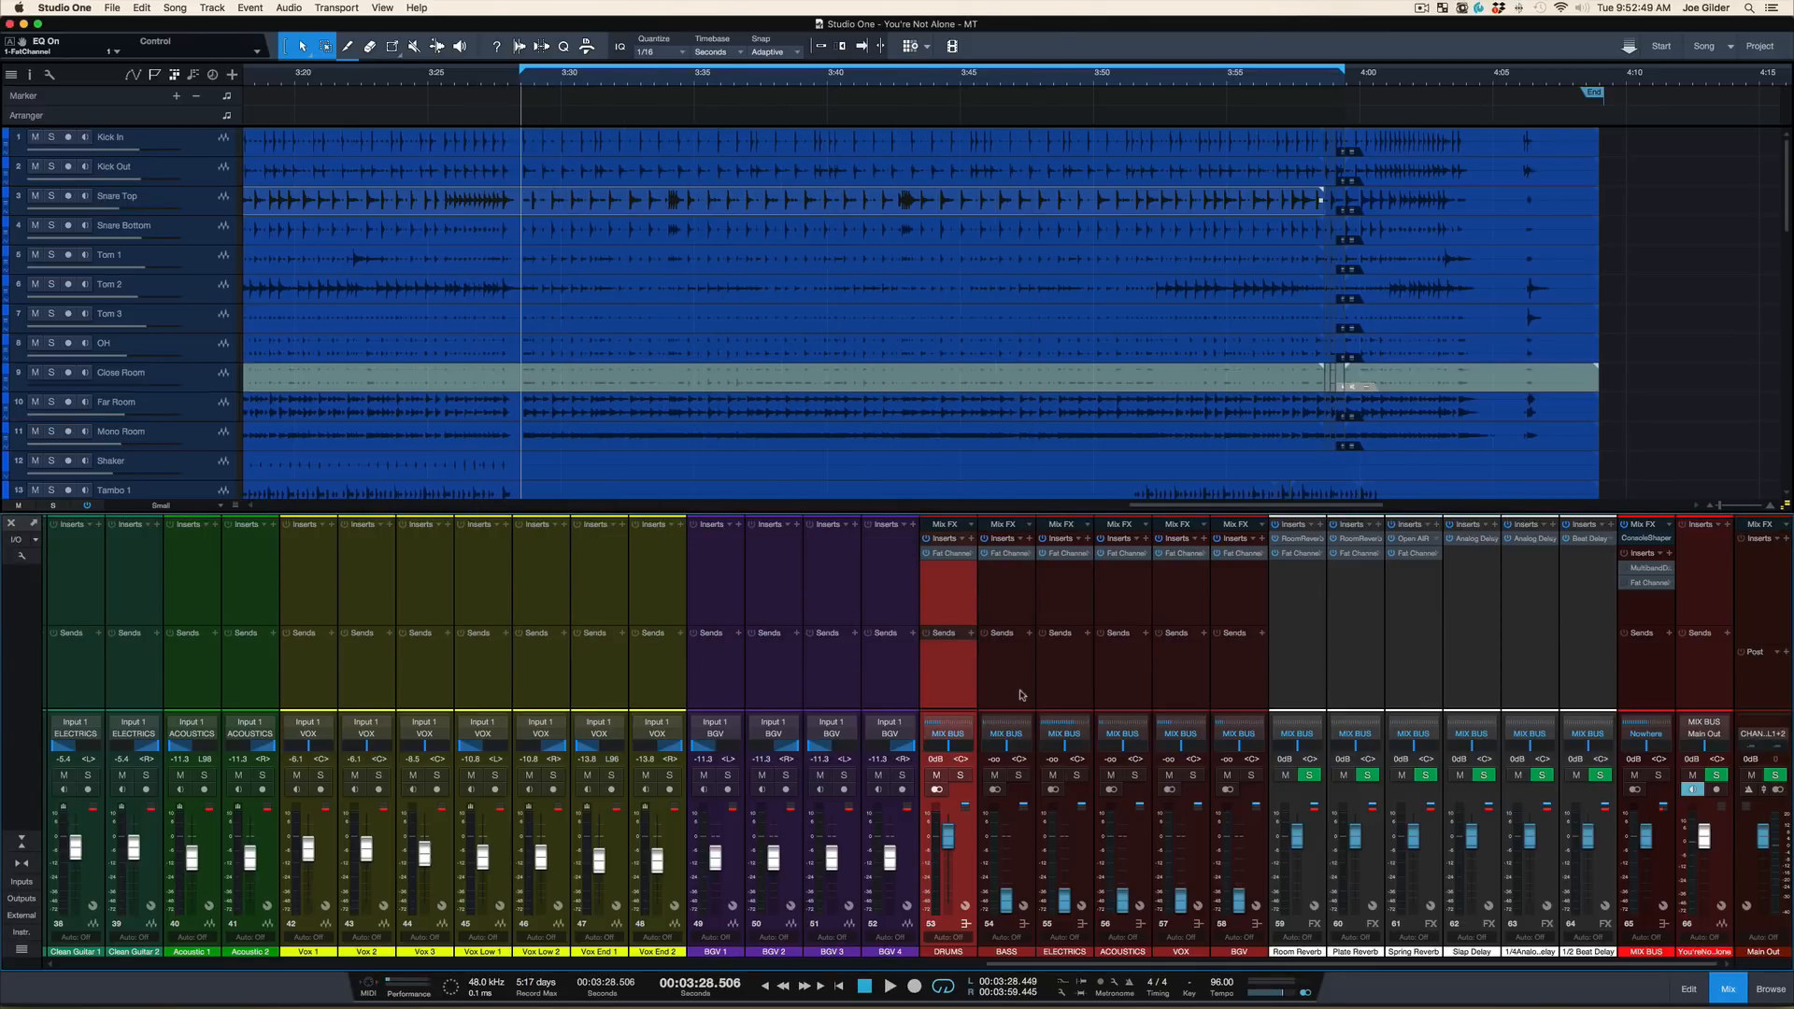
# Bring the drum channels into view, play the loop with the ROOMS bus muted partway, then stop and unmute it
pyautogui.click(1021, 693)
pyautogui.click(962, 594)
pyautogui.hscroll(-15, 953, 646)
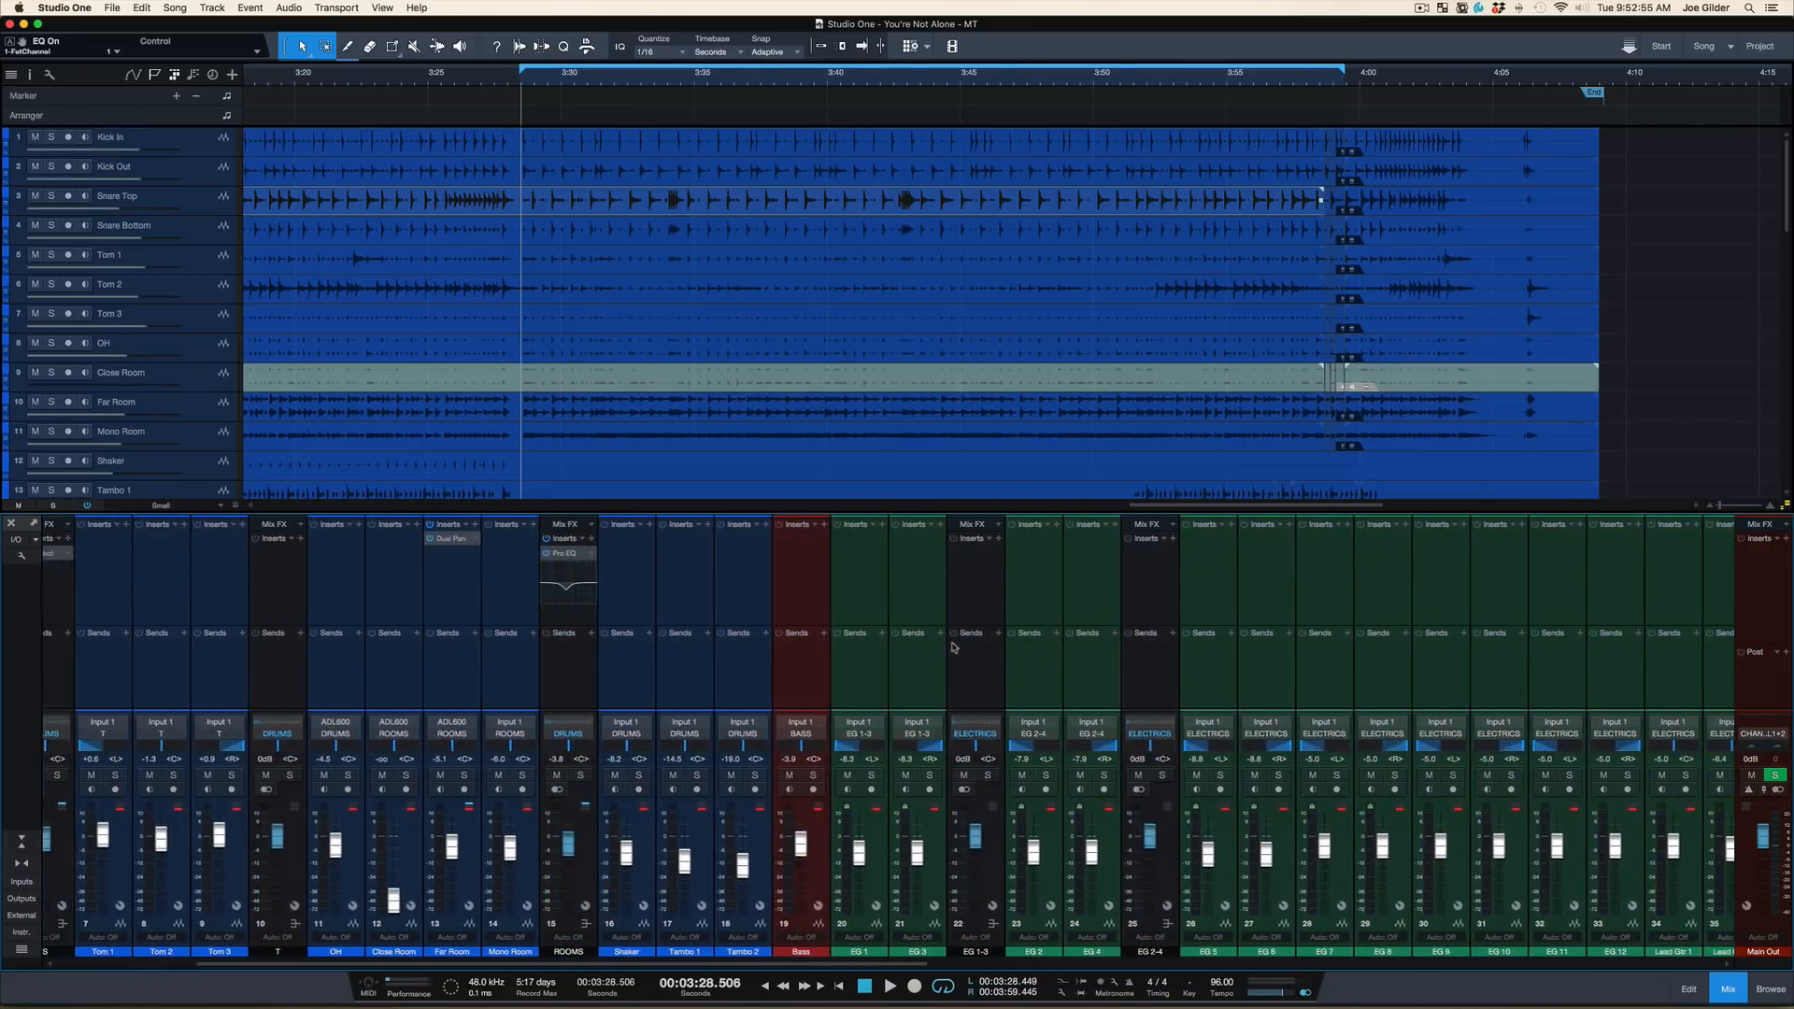
pyautogui.hscroll(-2, 953, 646)
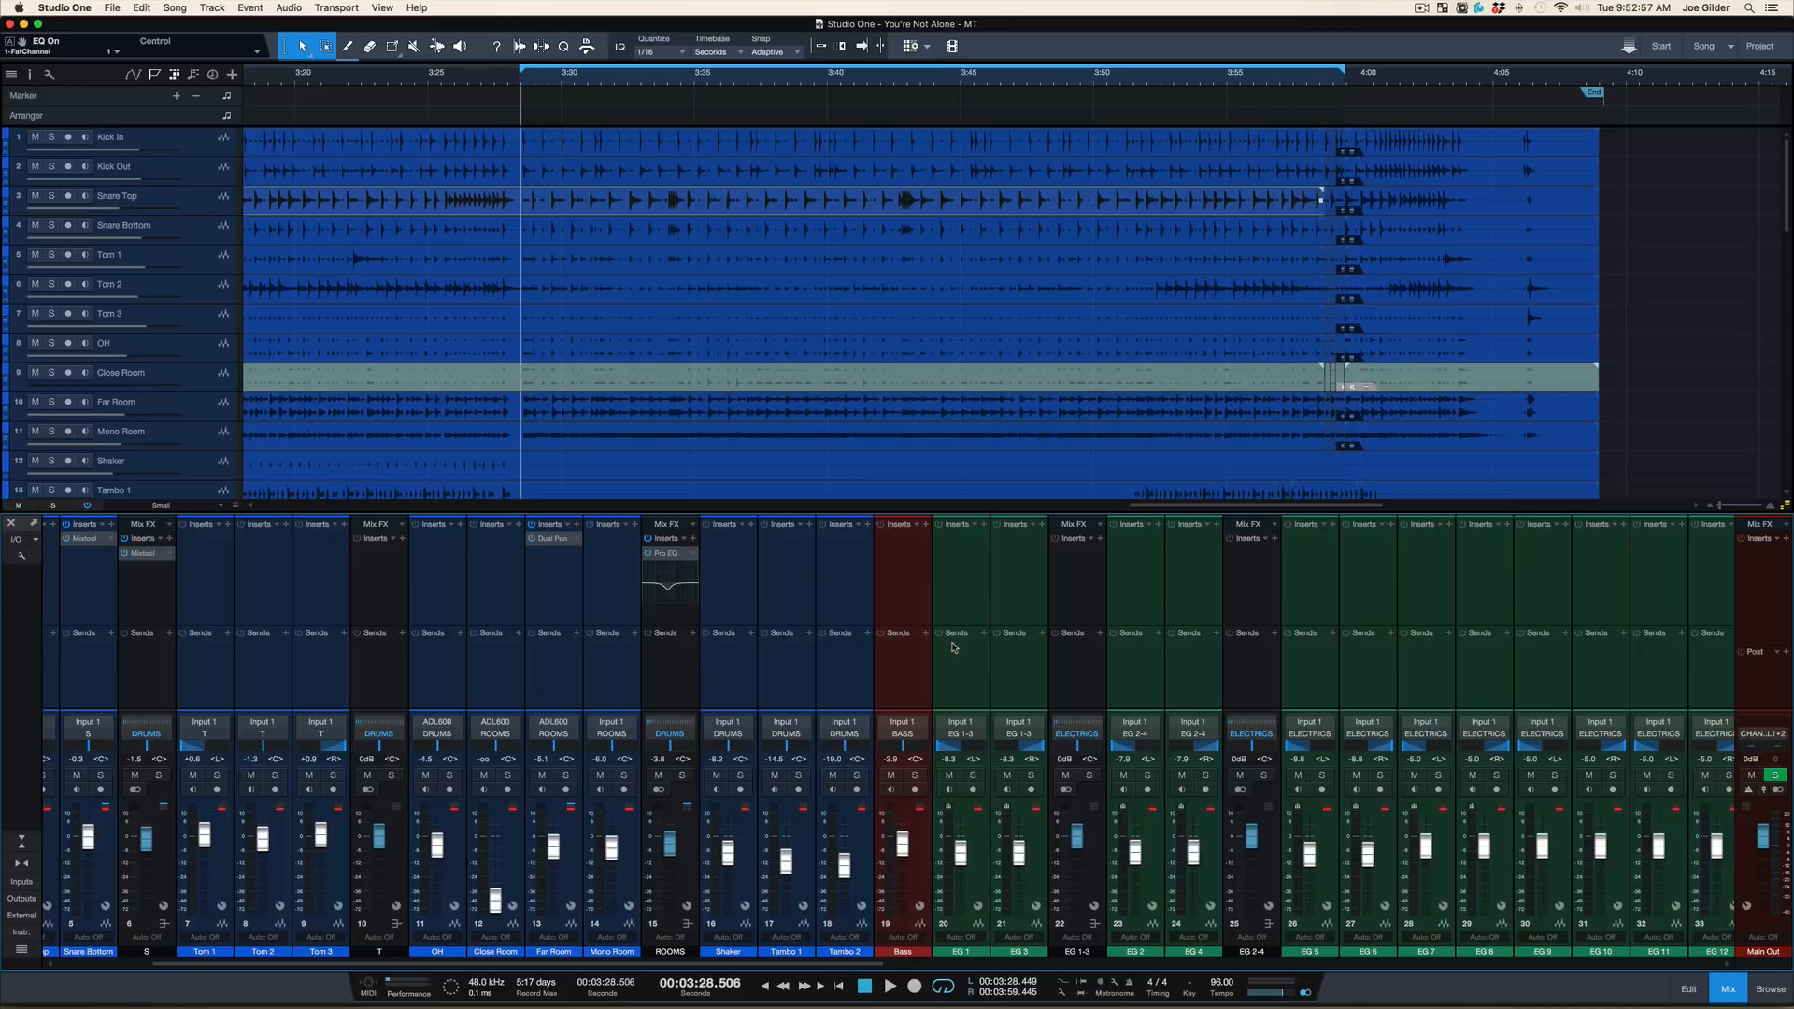
pyautogui.hscroll(-1, 953, 647)
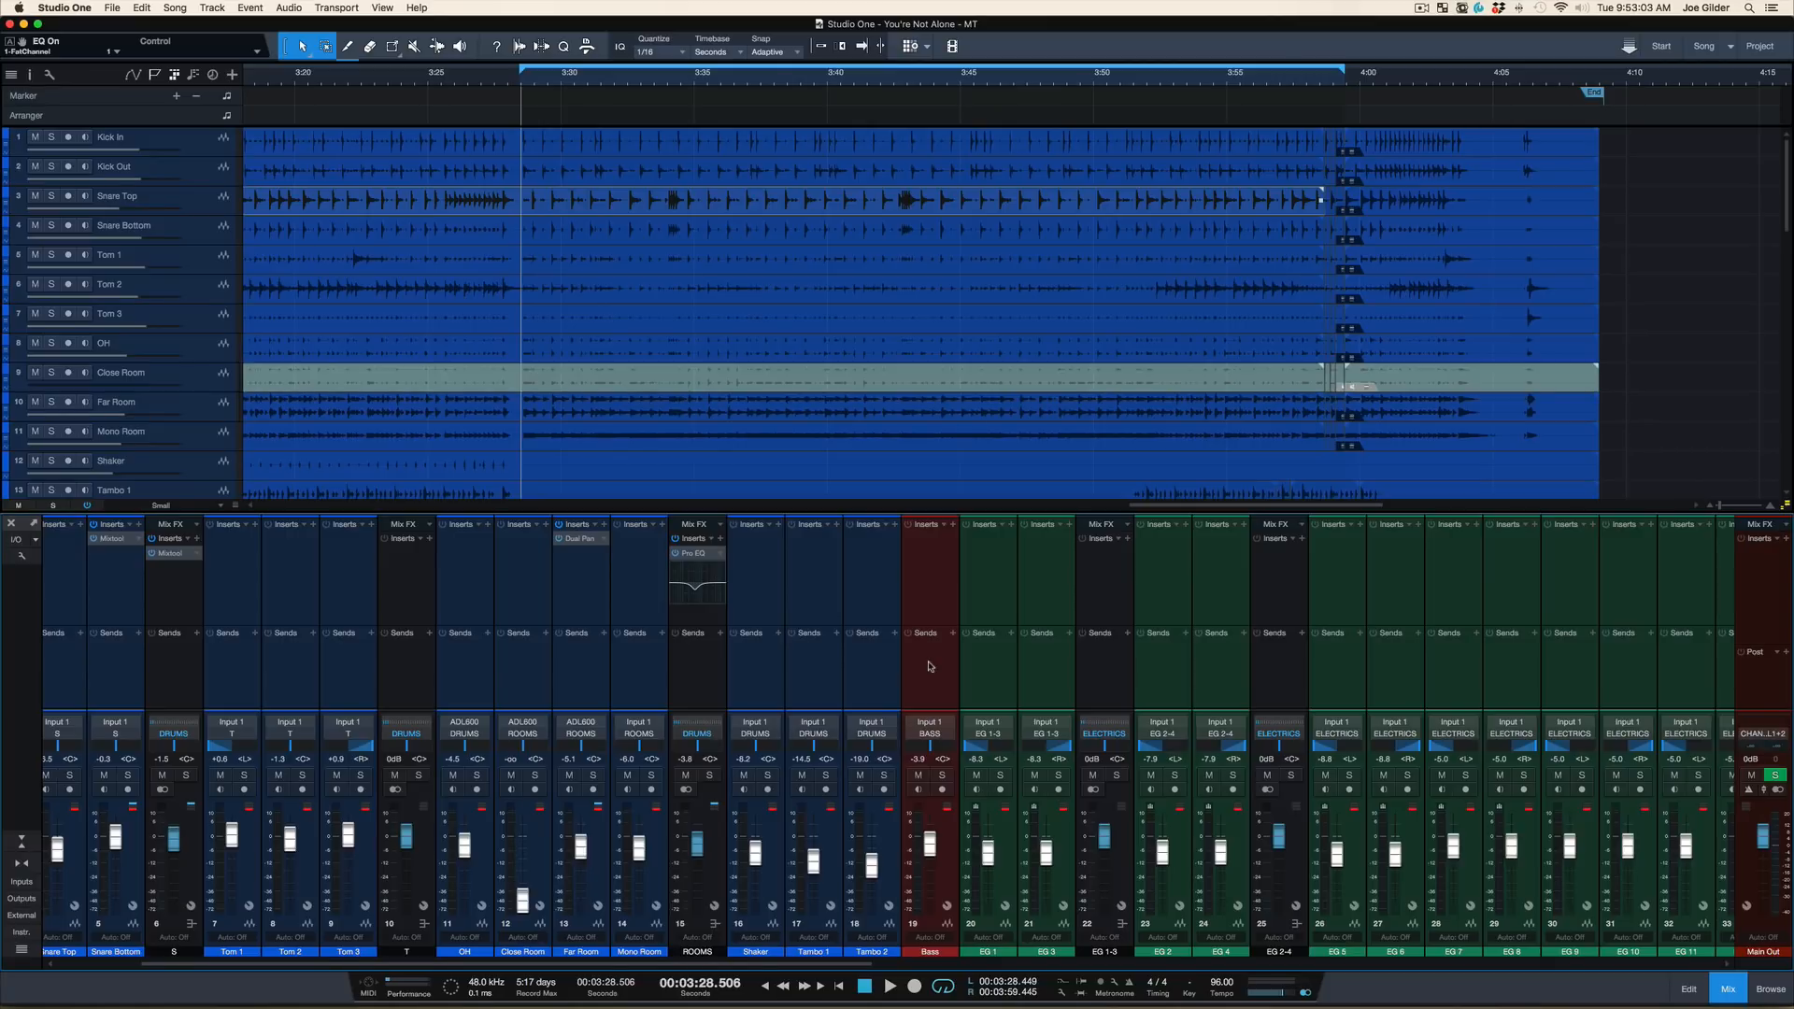
pyautogui.press('space')
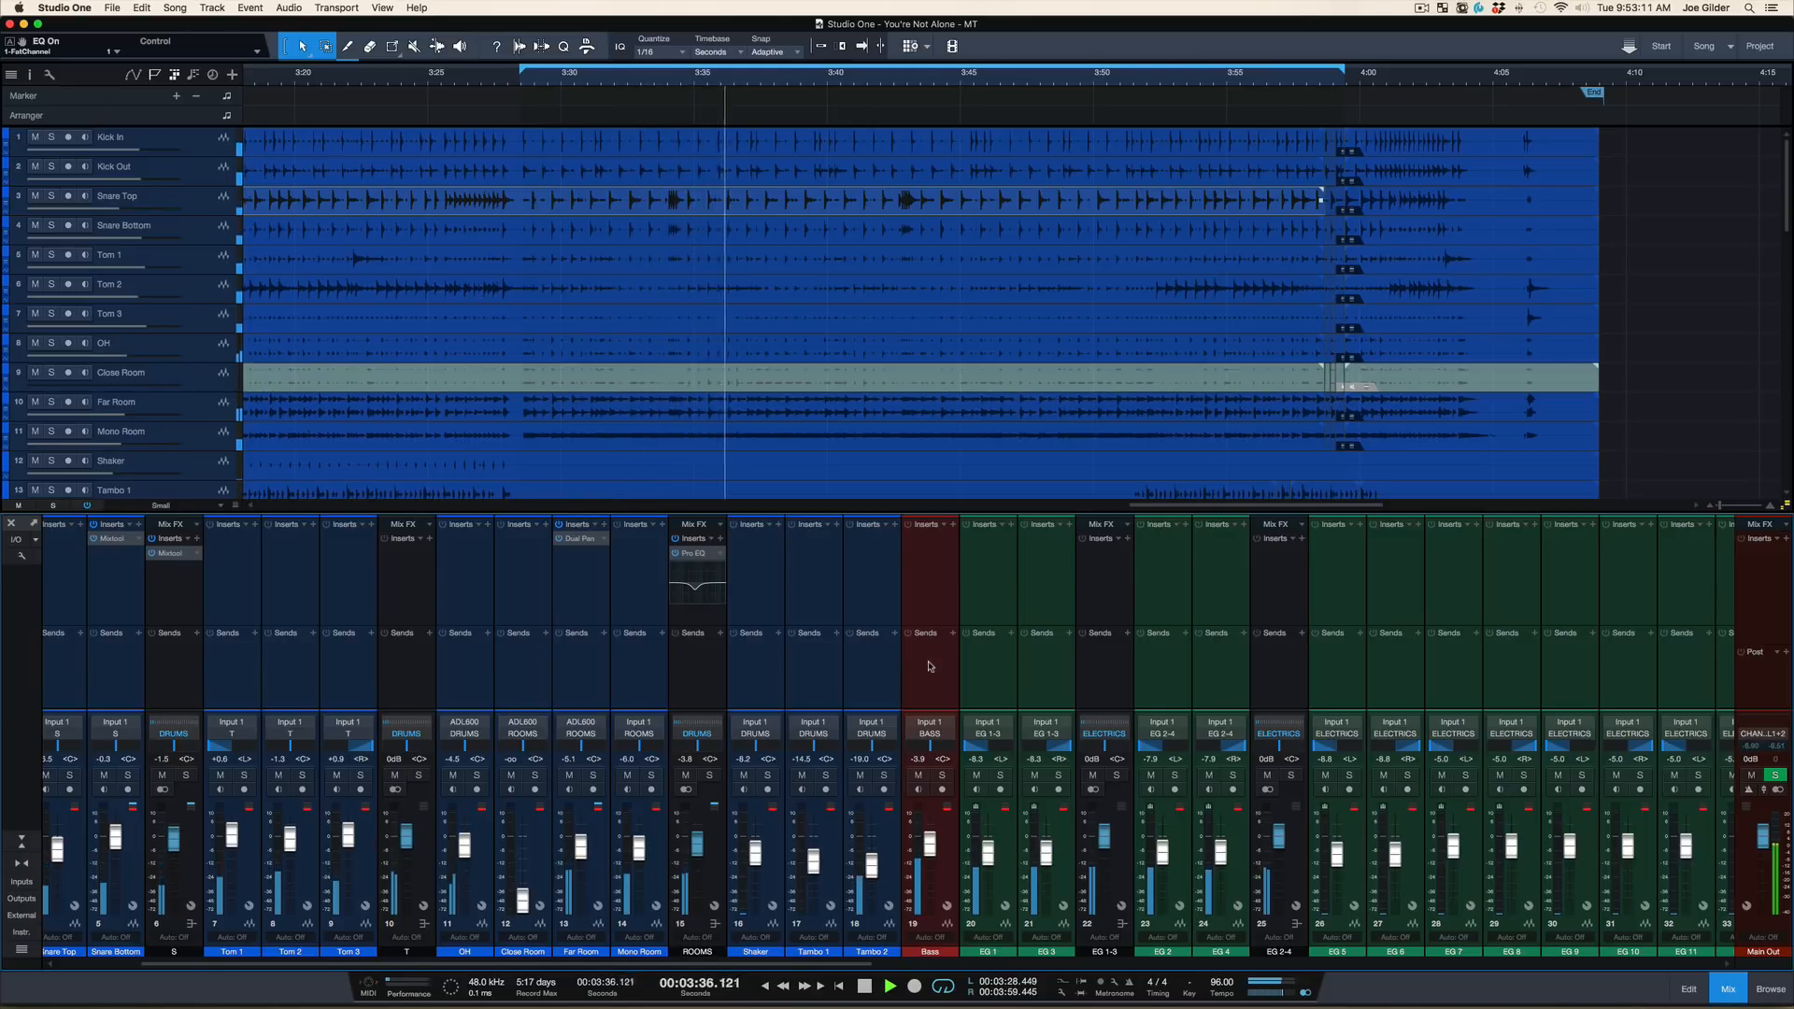
pyautogui.click(685, 775)
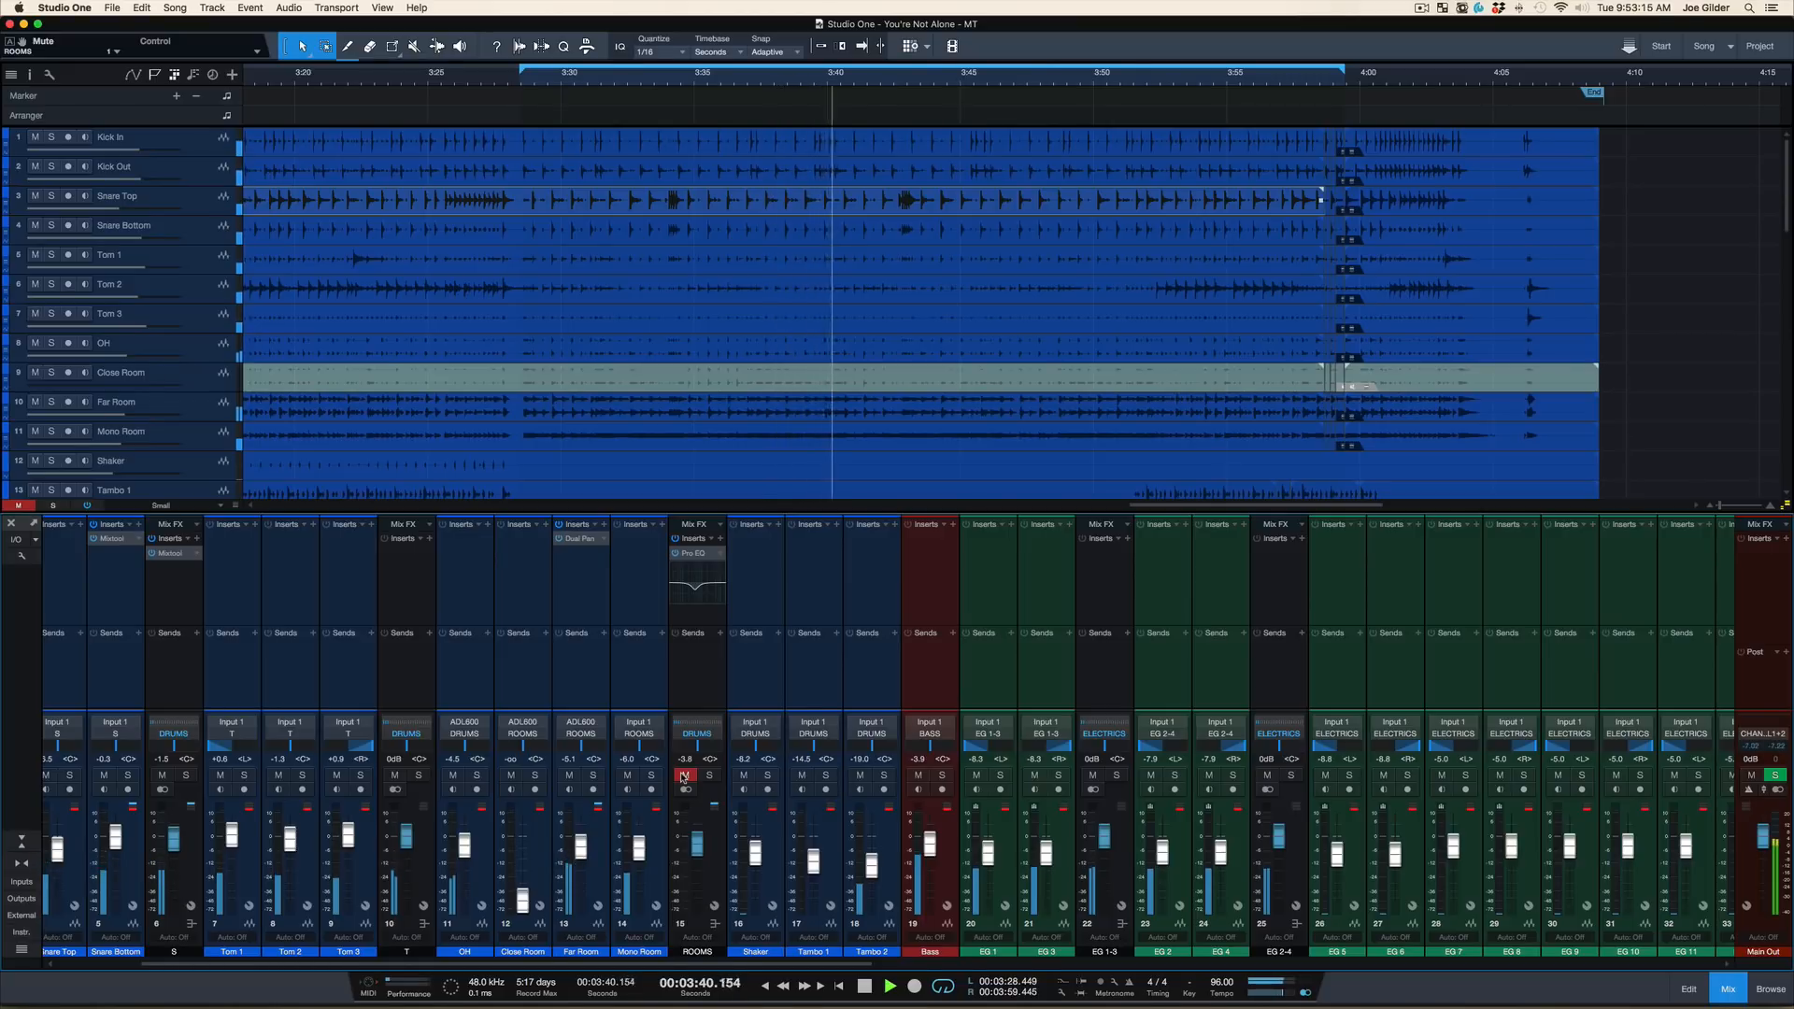
pyautogui.press('space')
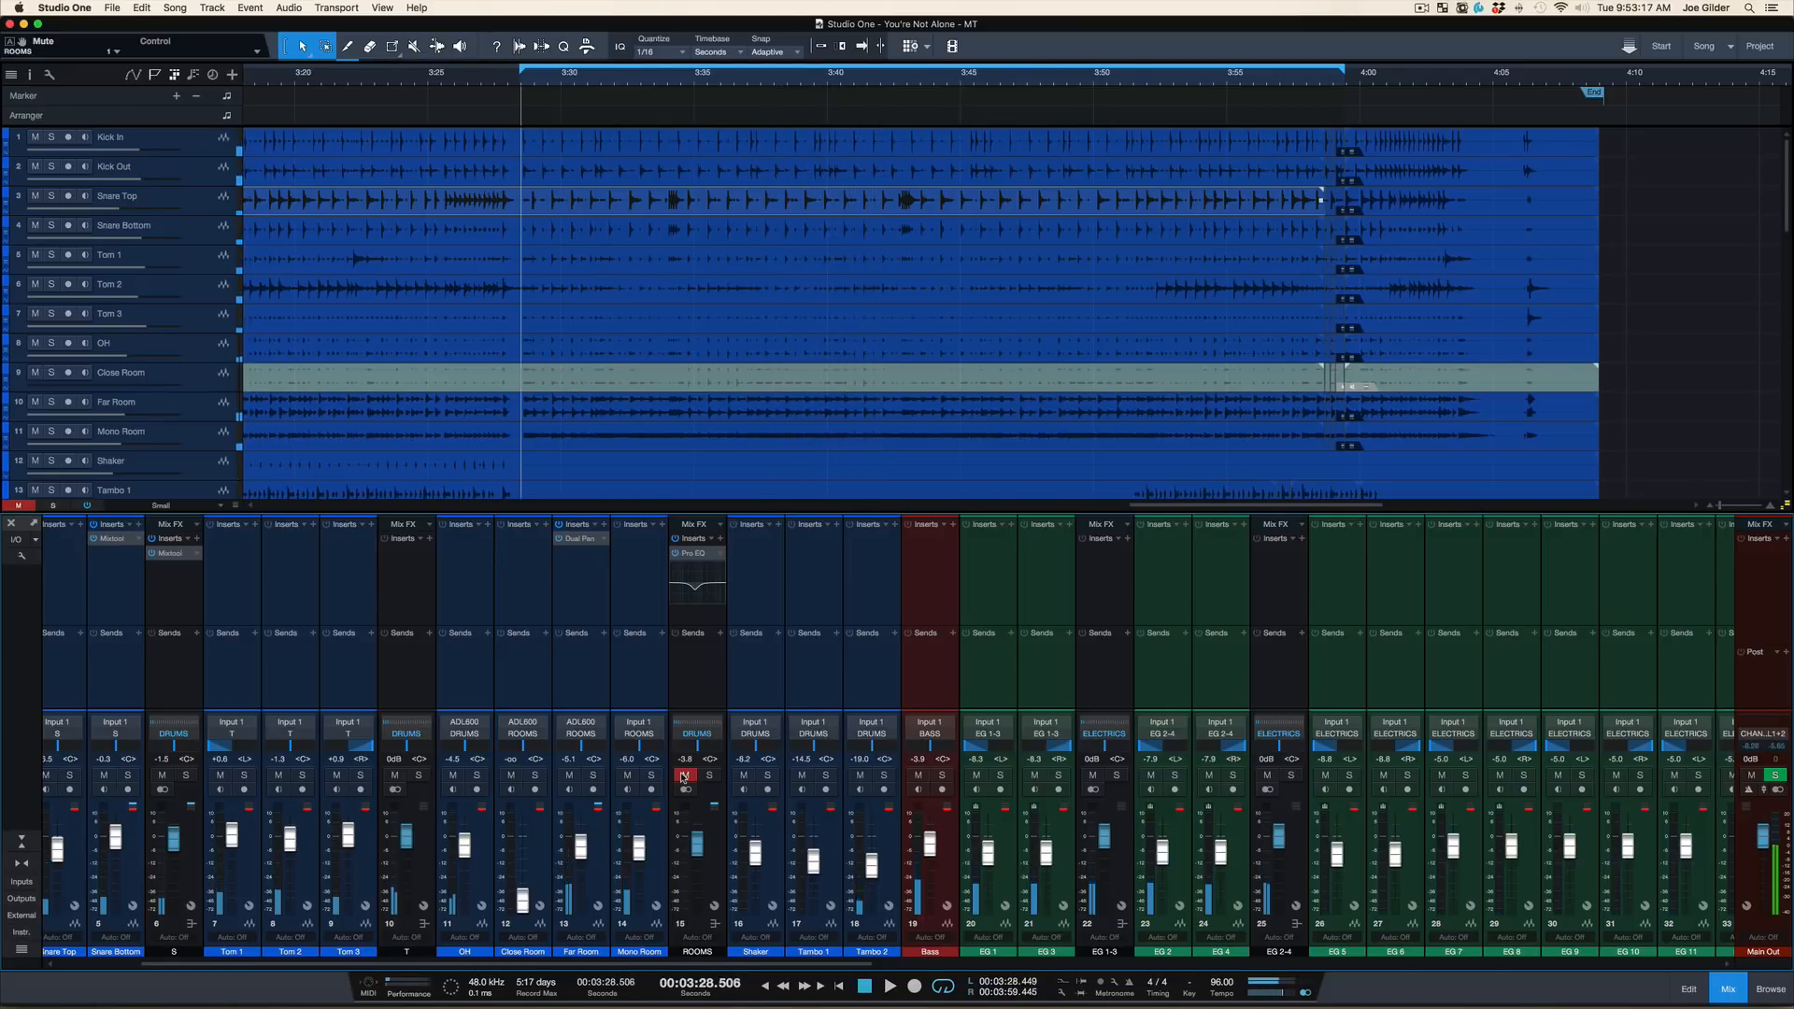
pyautogui.click(685, 776)
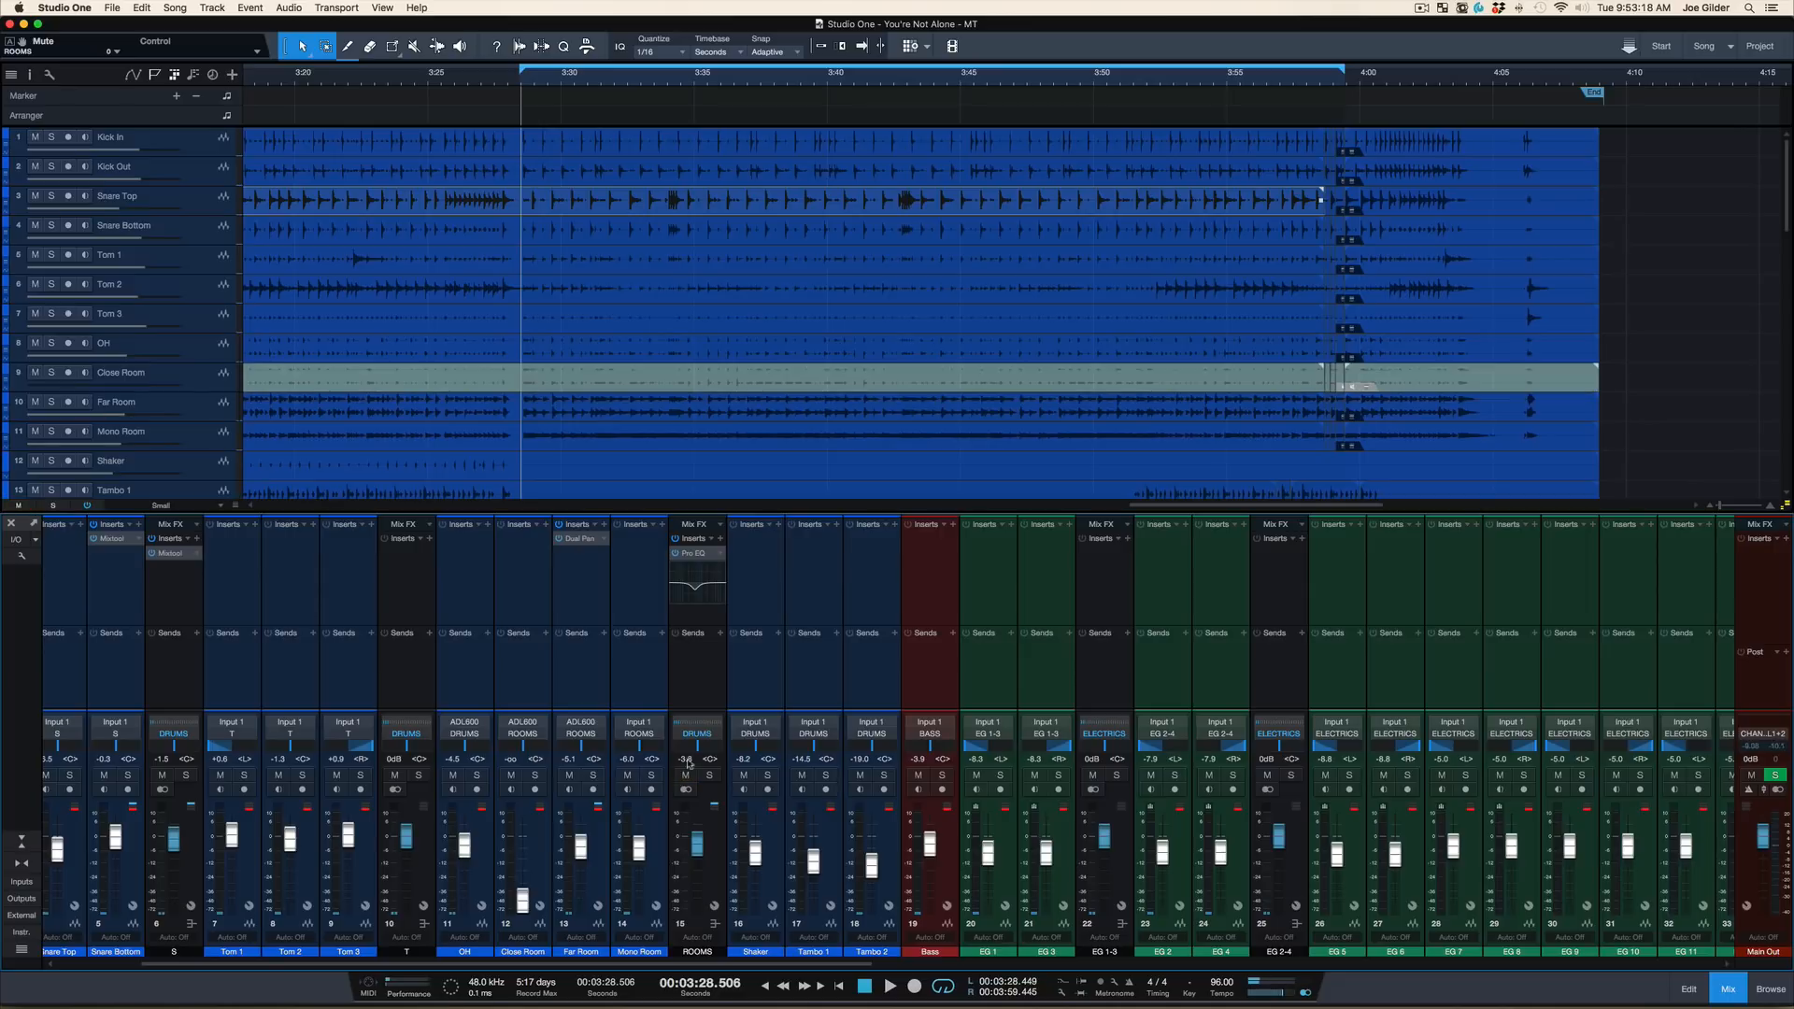
# Check the Far Room channel, then select and solo the ROOMS bus
pyautogui.click(716, 678)
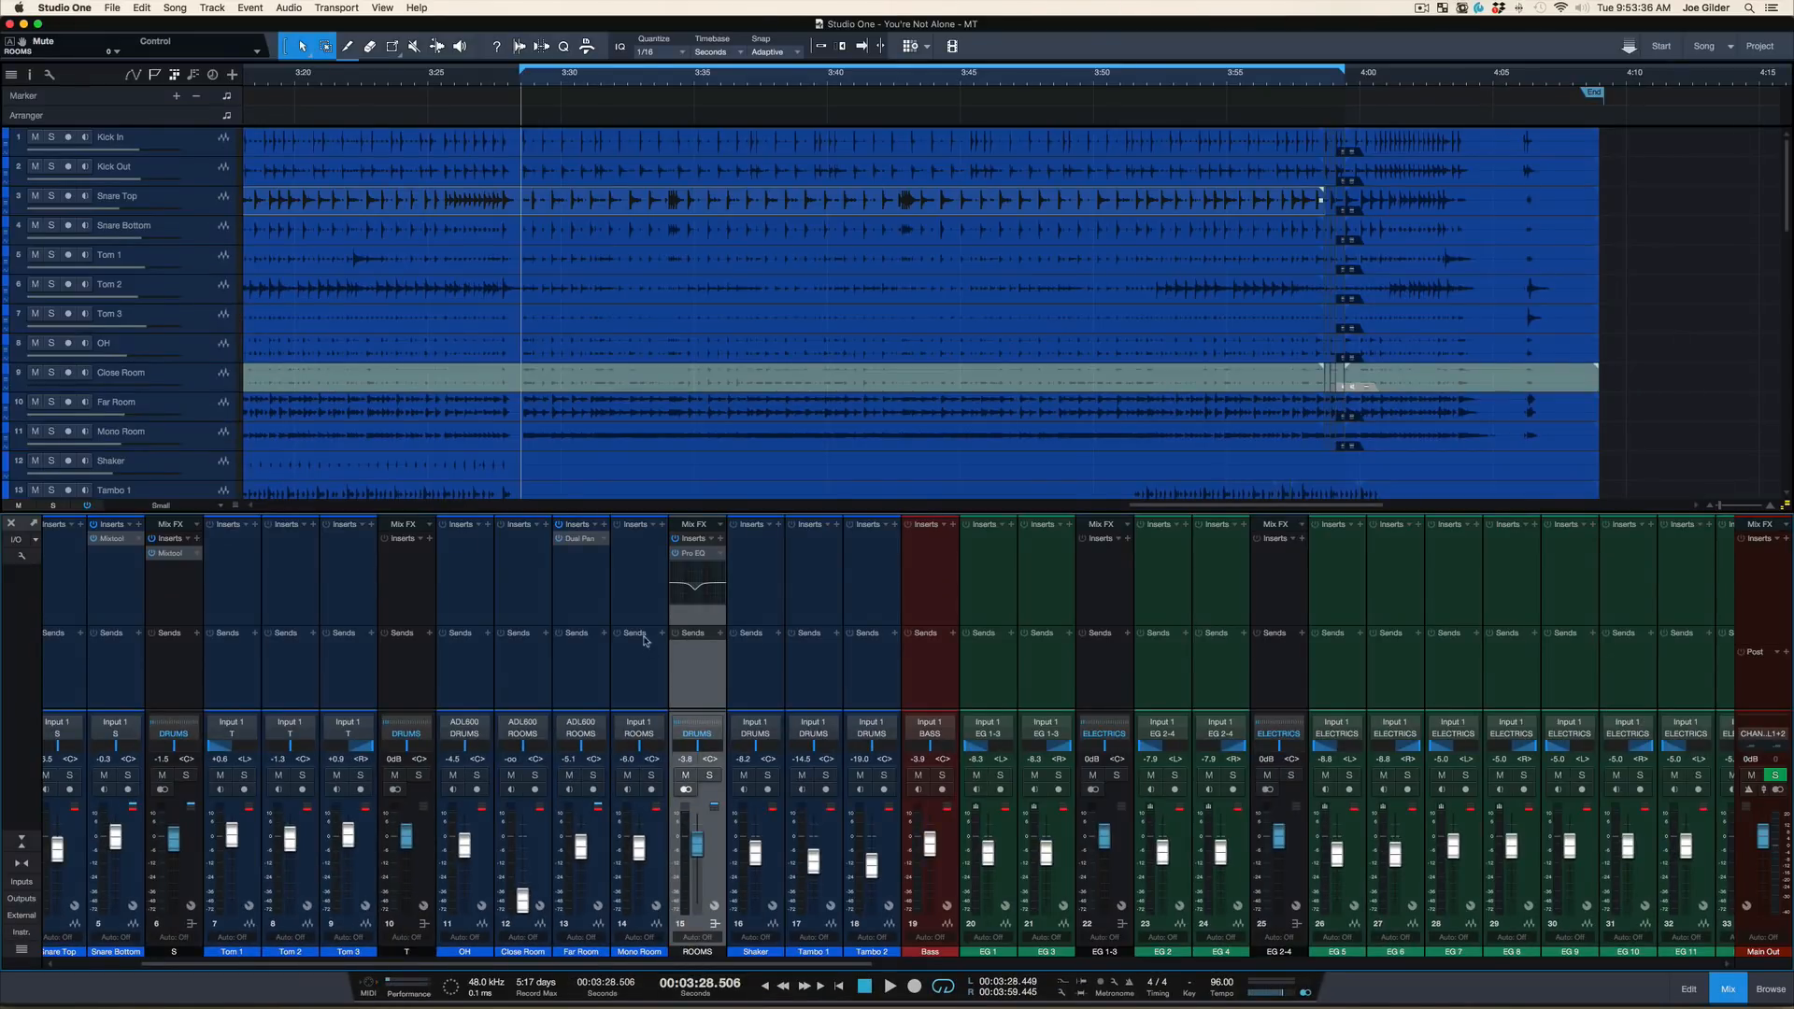
pyautogui.click(596, 643)
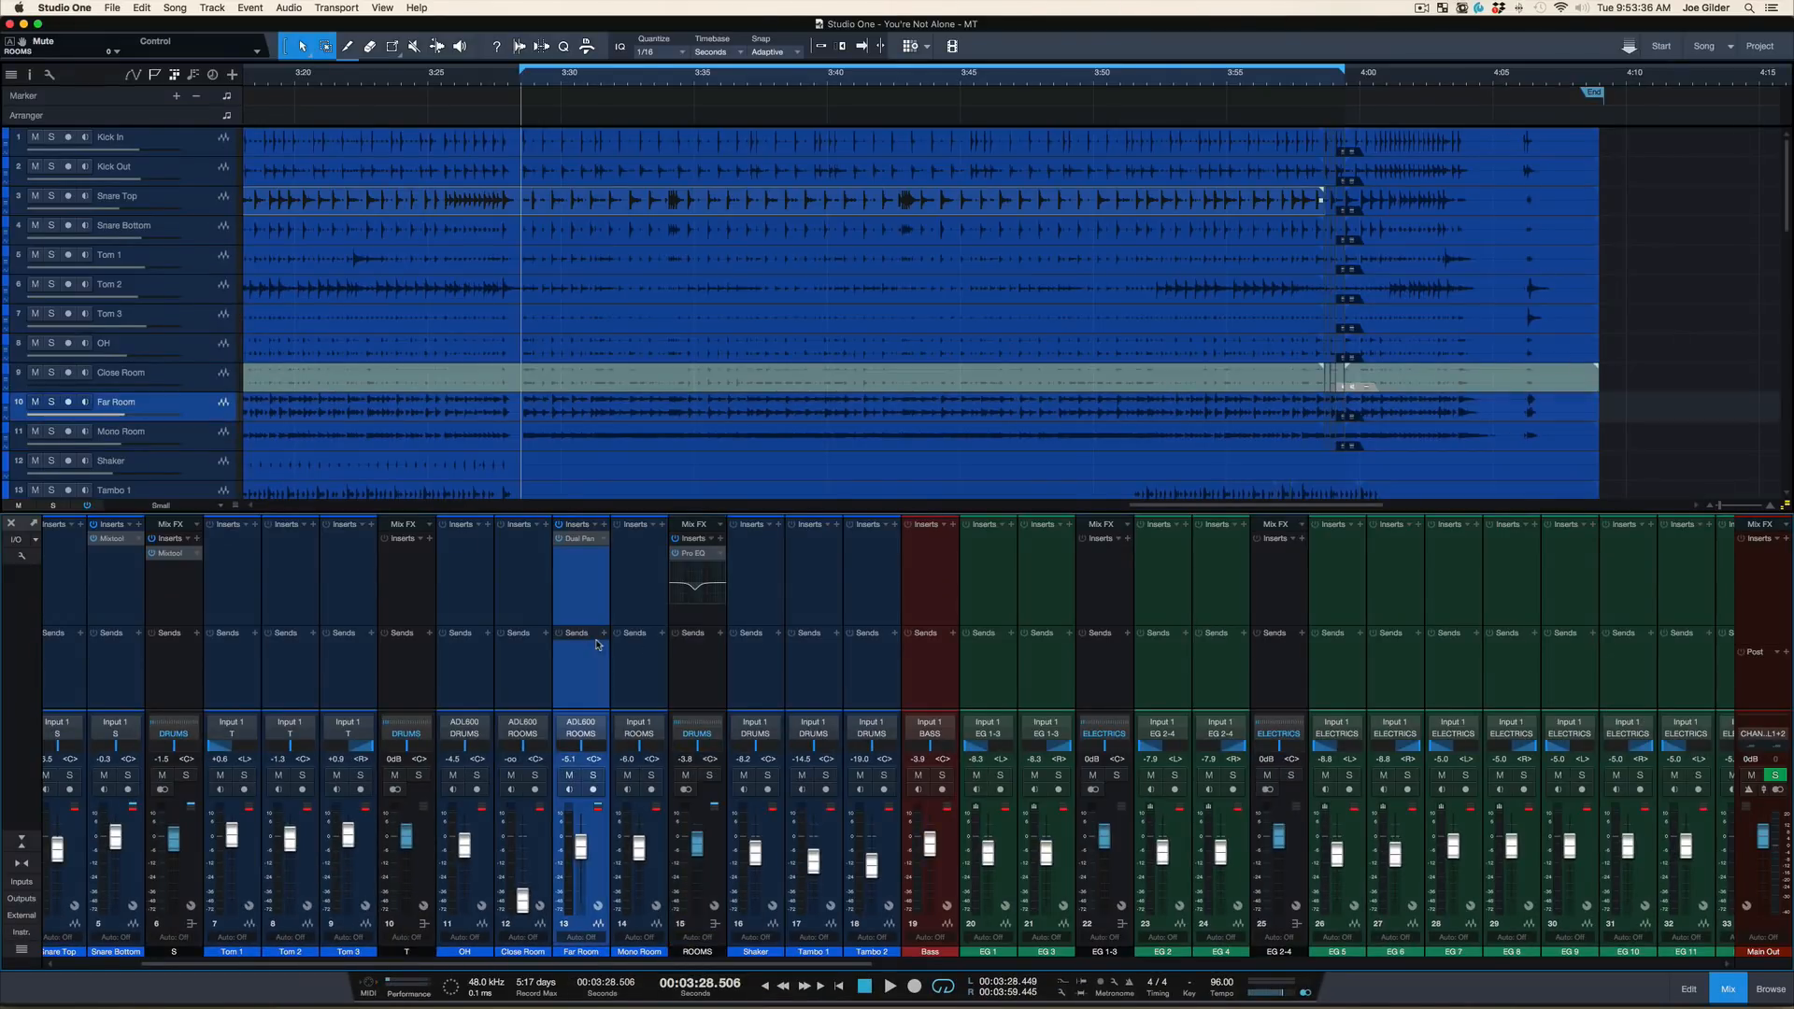
pyautogui.click(686, 689)
pyautogui.click(710, 775)
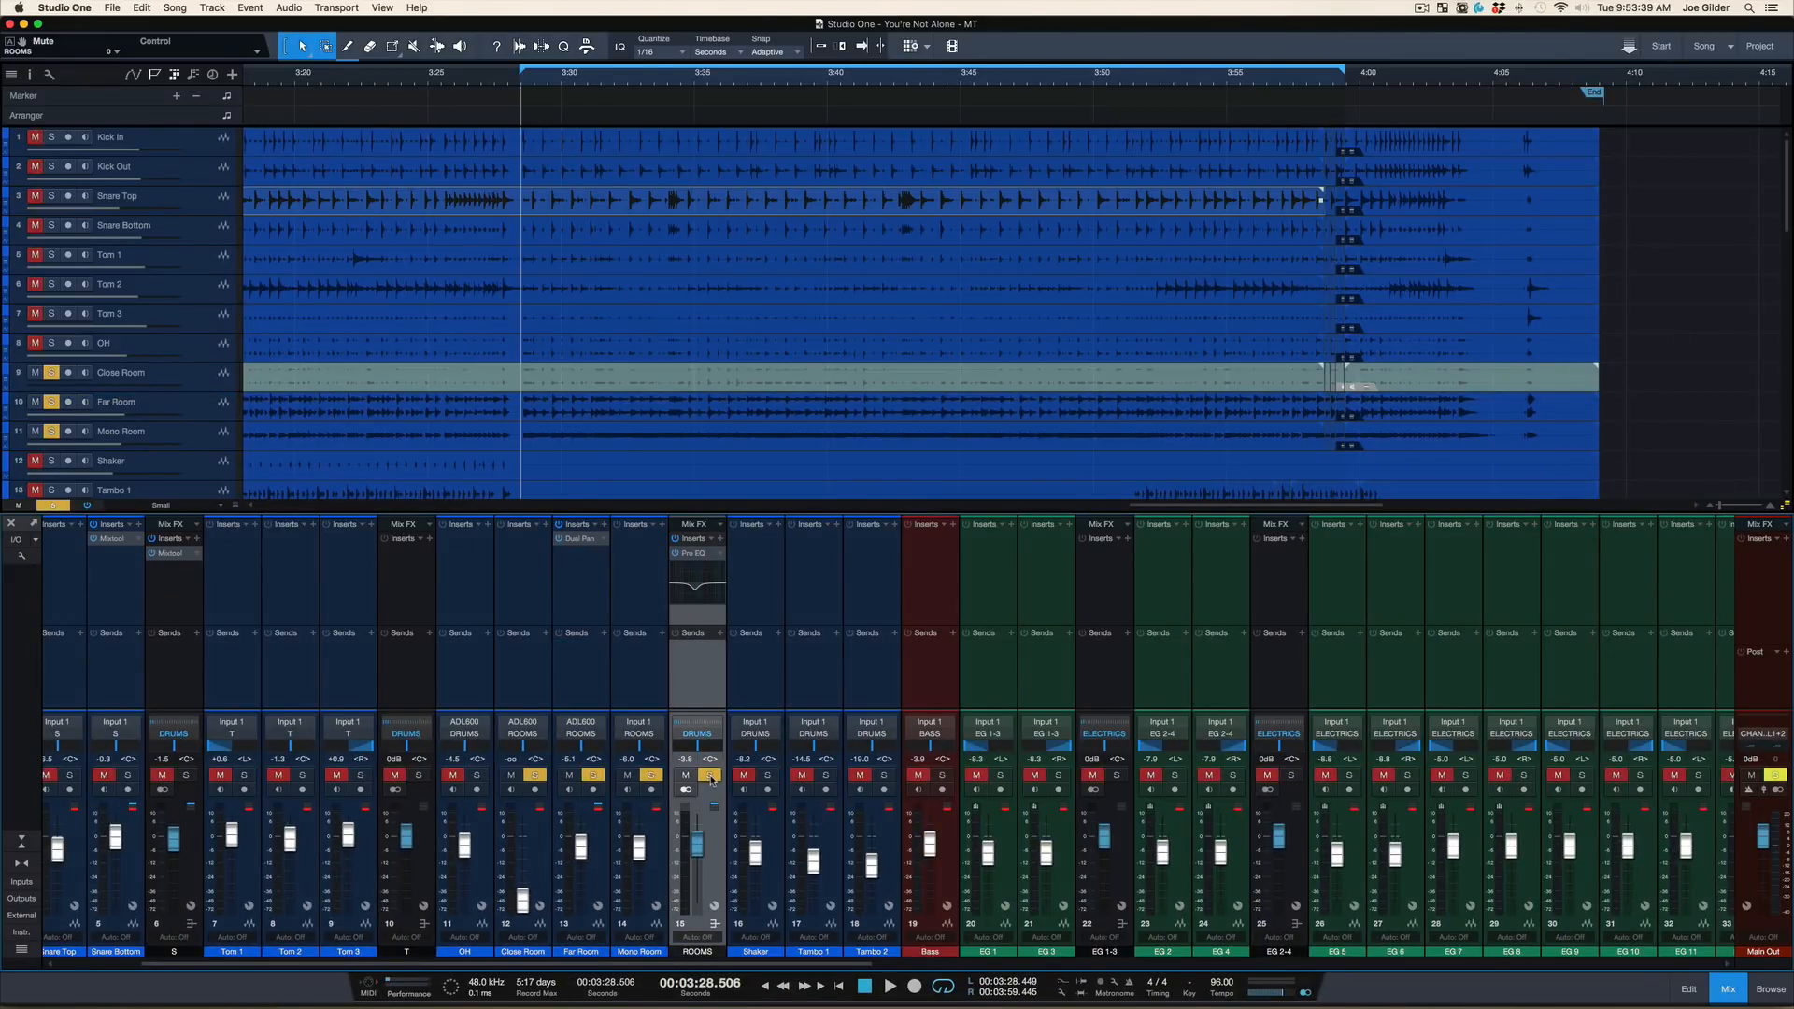
# Open the ROOMS bus's Pro EQ, adjust the low-mid band gain to about -6.7 dB and play the loop
pyautogui.click(698, 556)
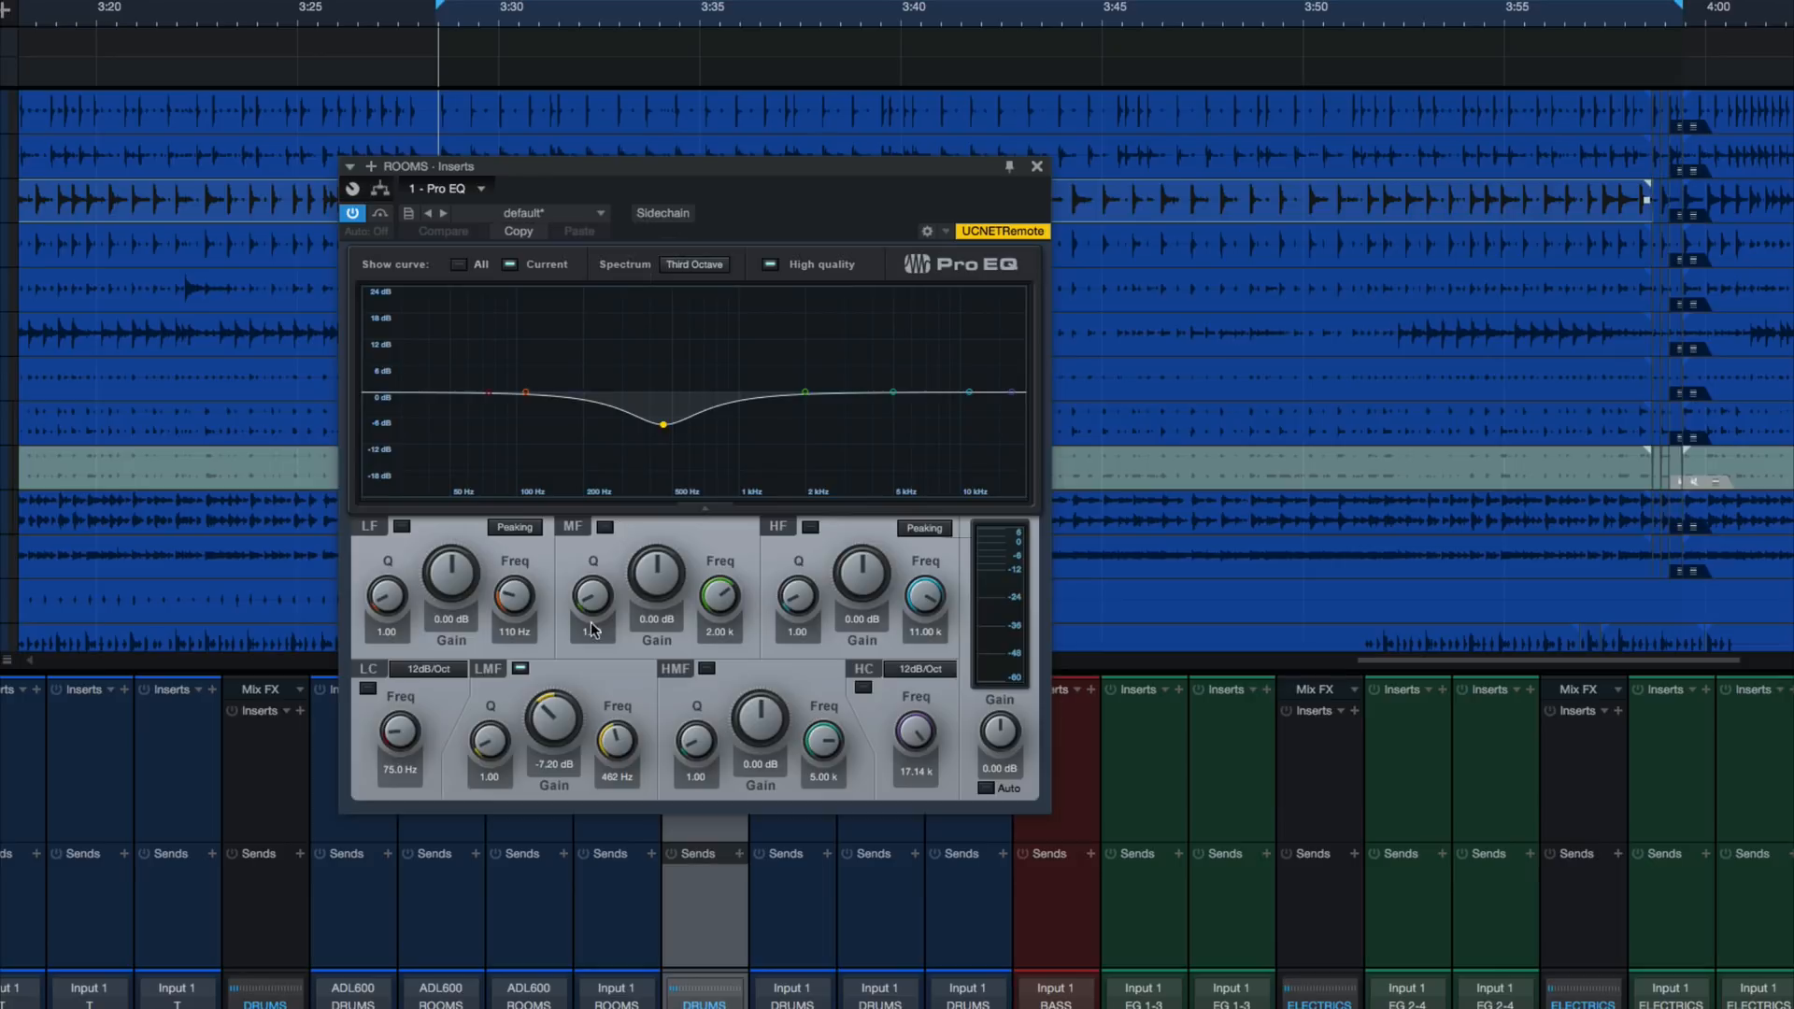
pyautogui.moveTo(562, 718); pyautogui.dragTo(551, 772)
pyautogui.press('space')
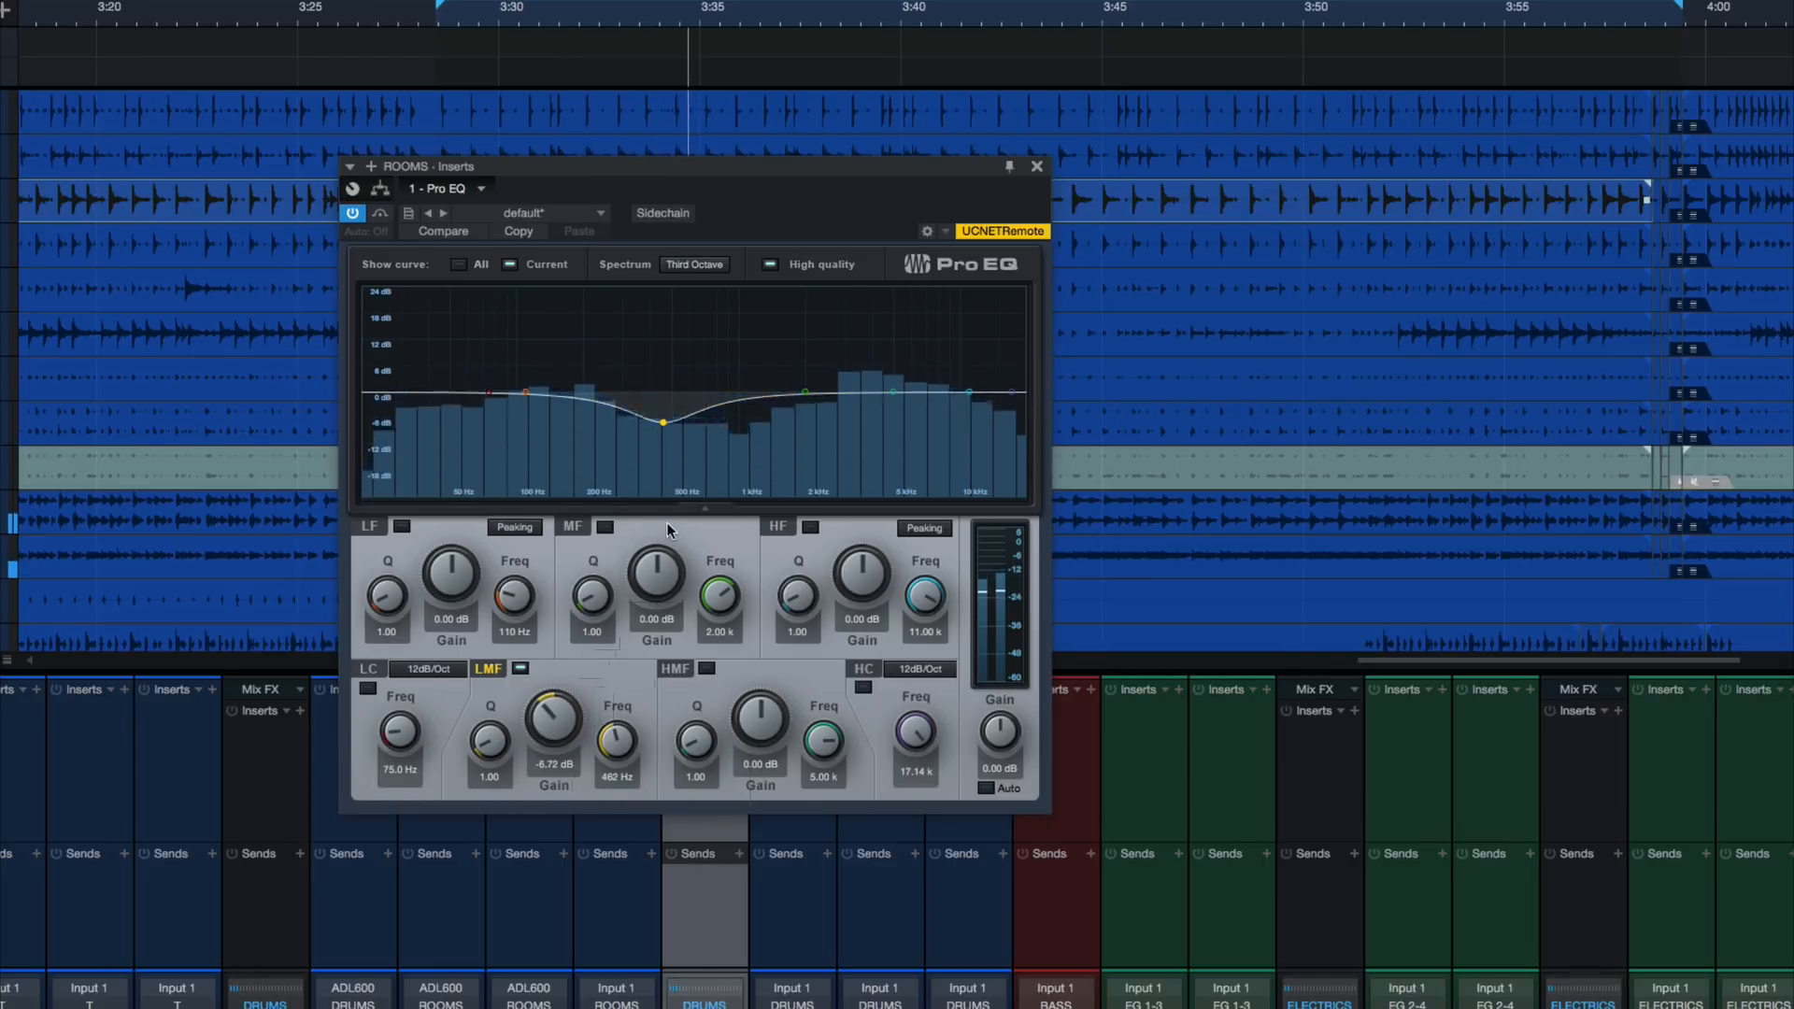
# Stop playback, unsolo the ROOMS bus and mute it, and play the loop twice to hear the drums without room sound
pyautogui.press('space')
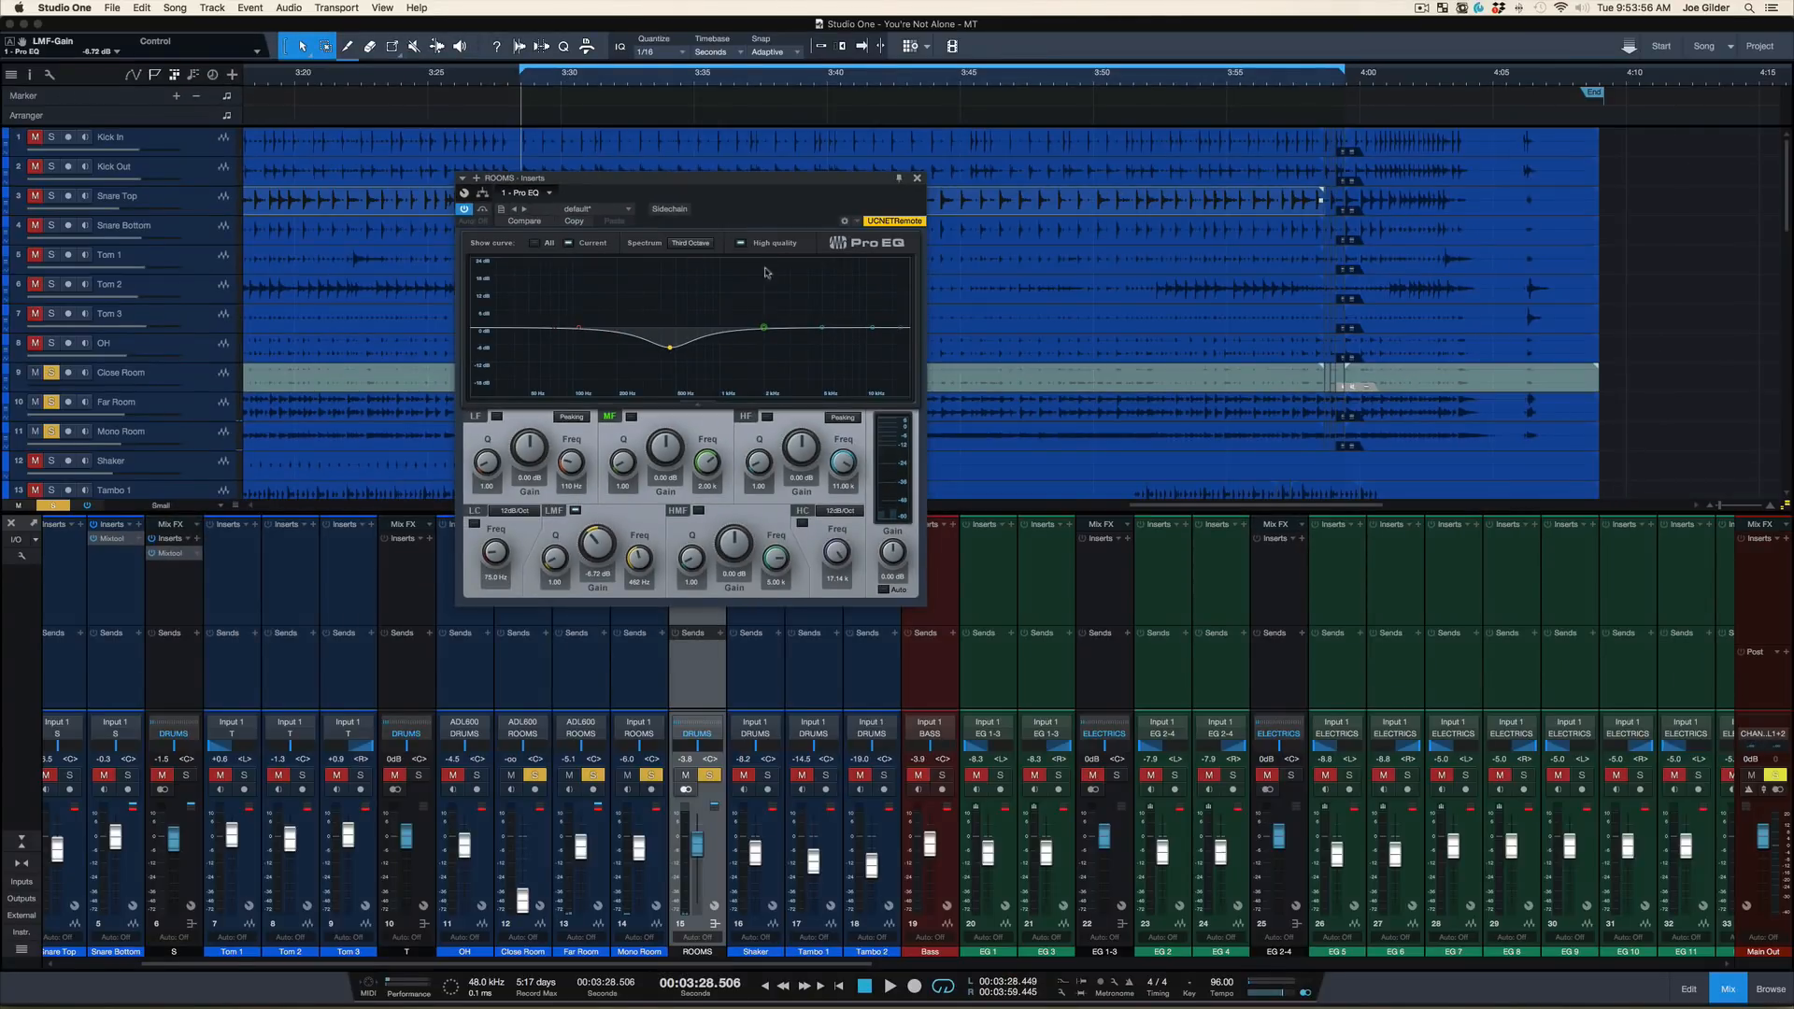
pyautogui.click(709, 775)
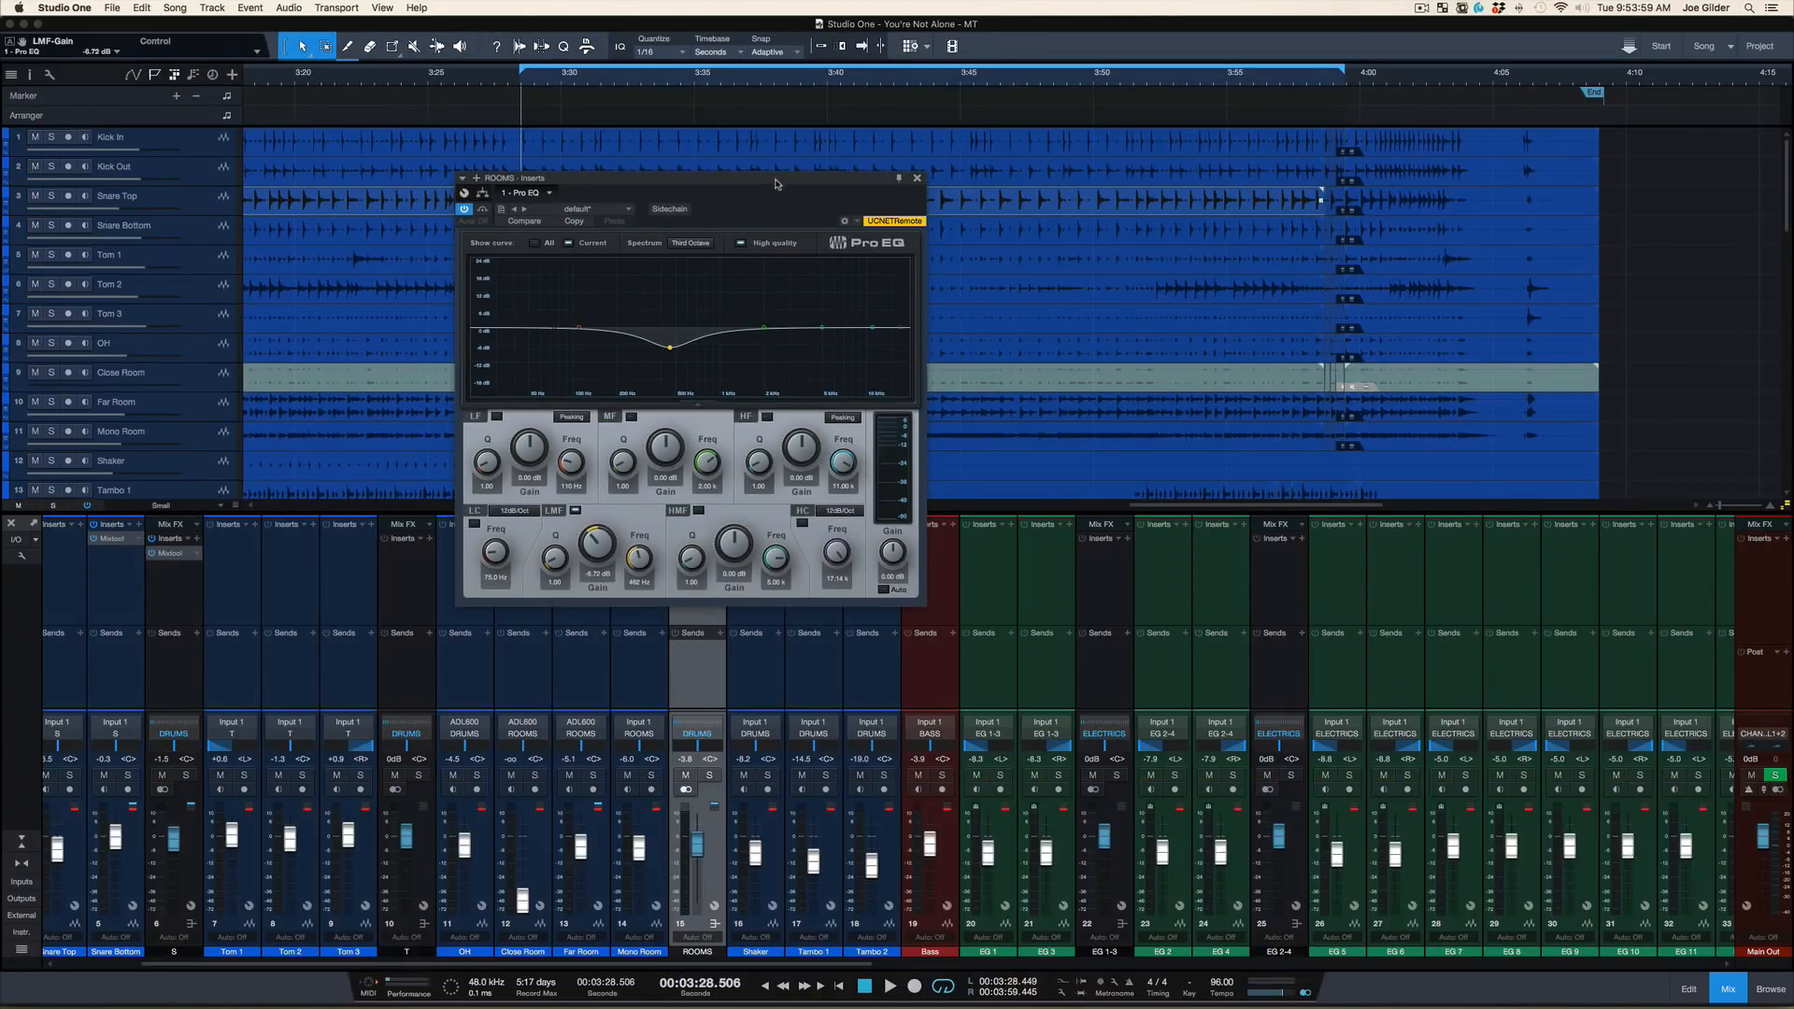
pyautogui.moveTo(779, 180); pyautogui.dragTo(767, 212)
pyautogui.click(685, 775)
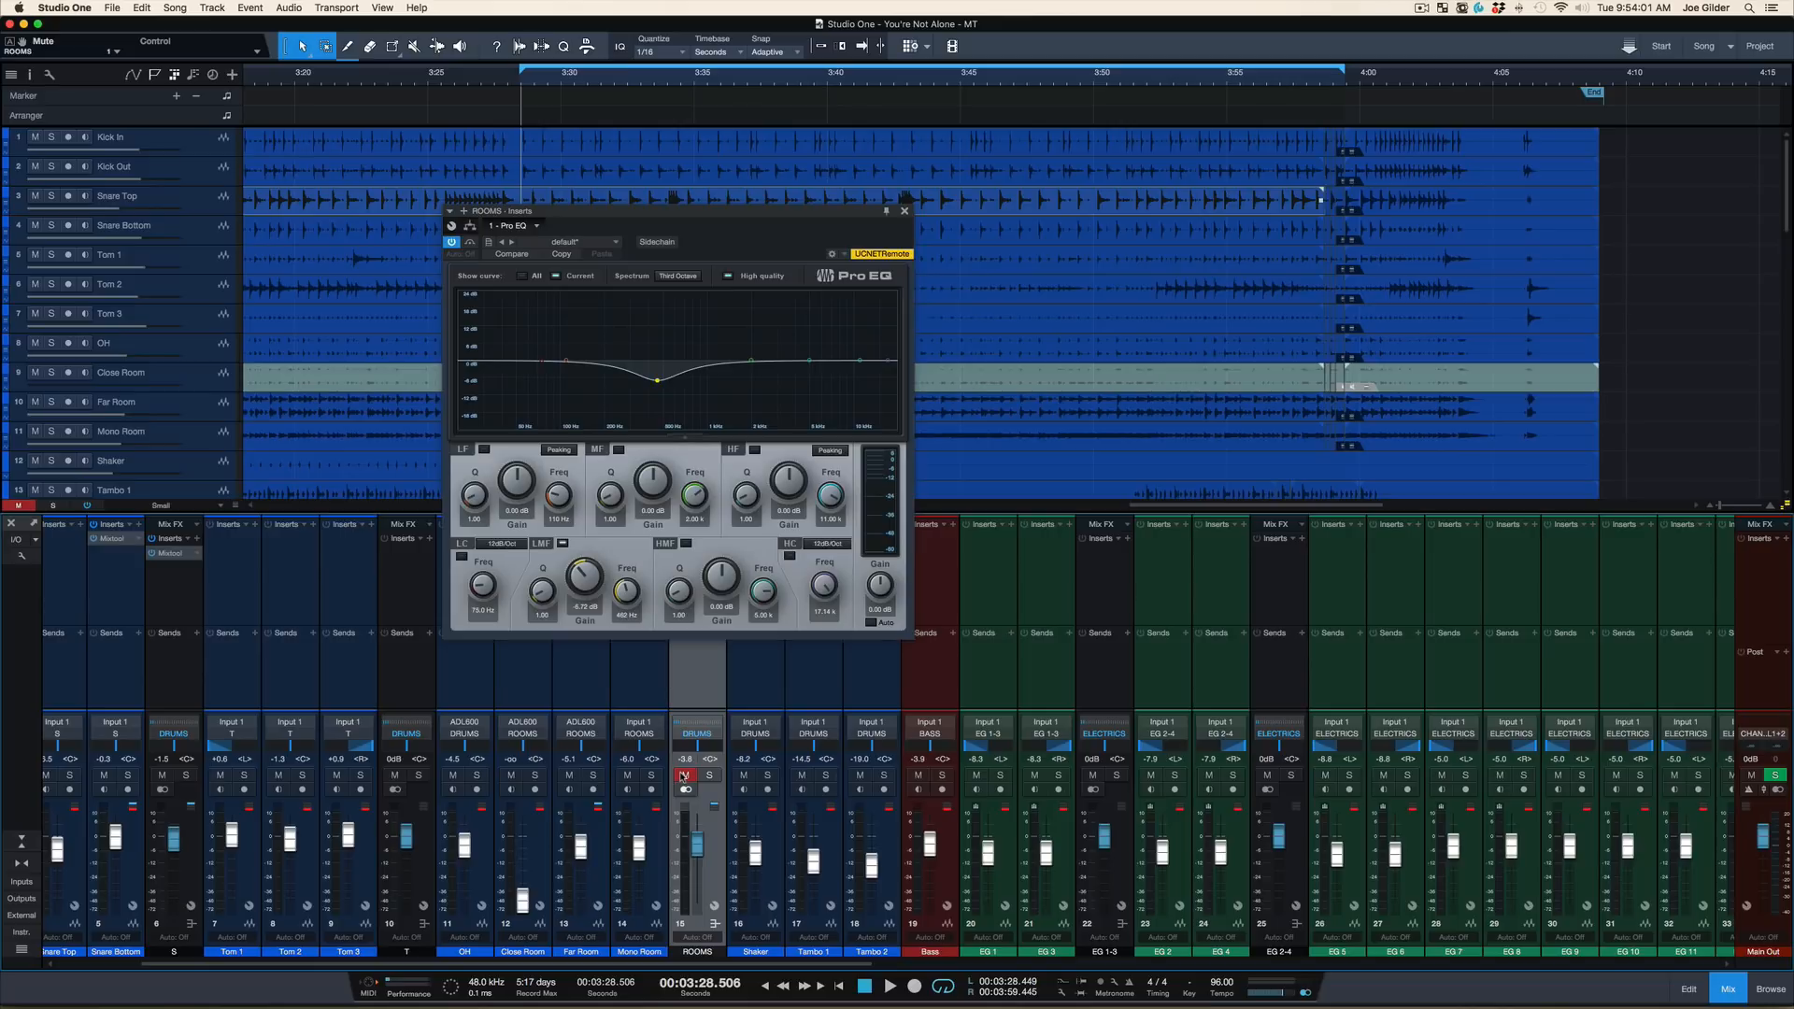
pyautogui.press('space')
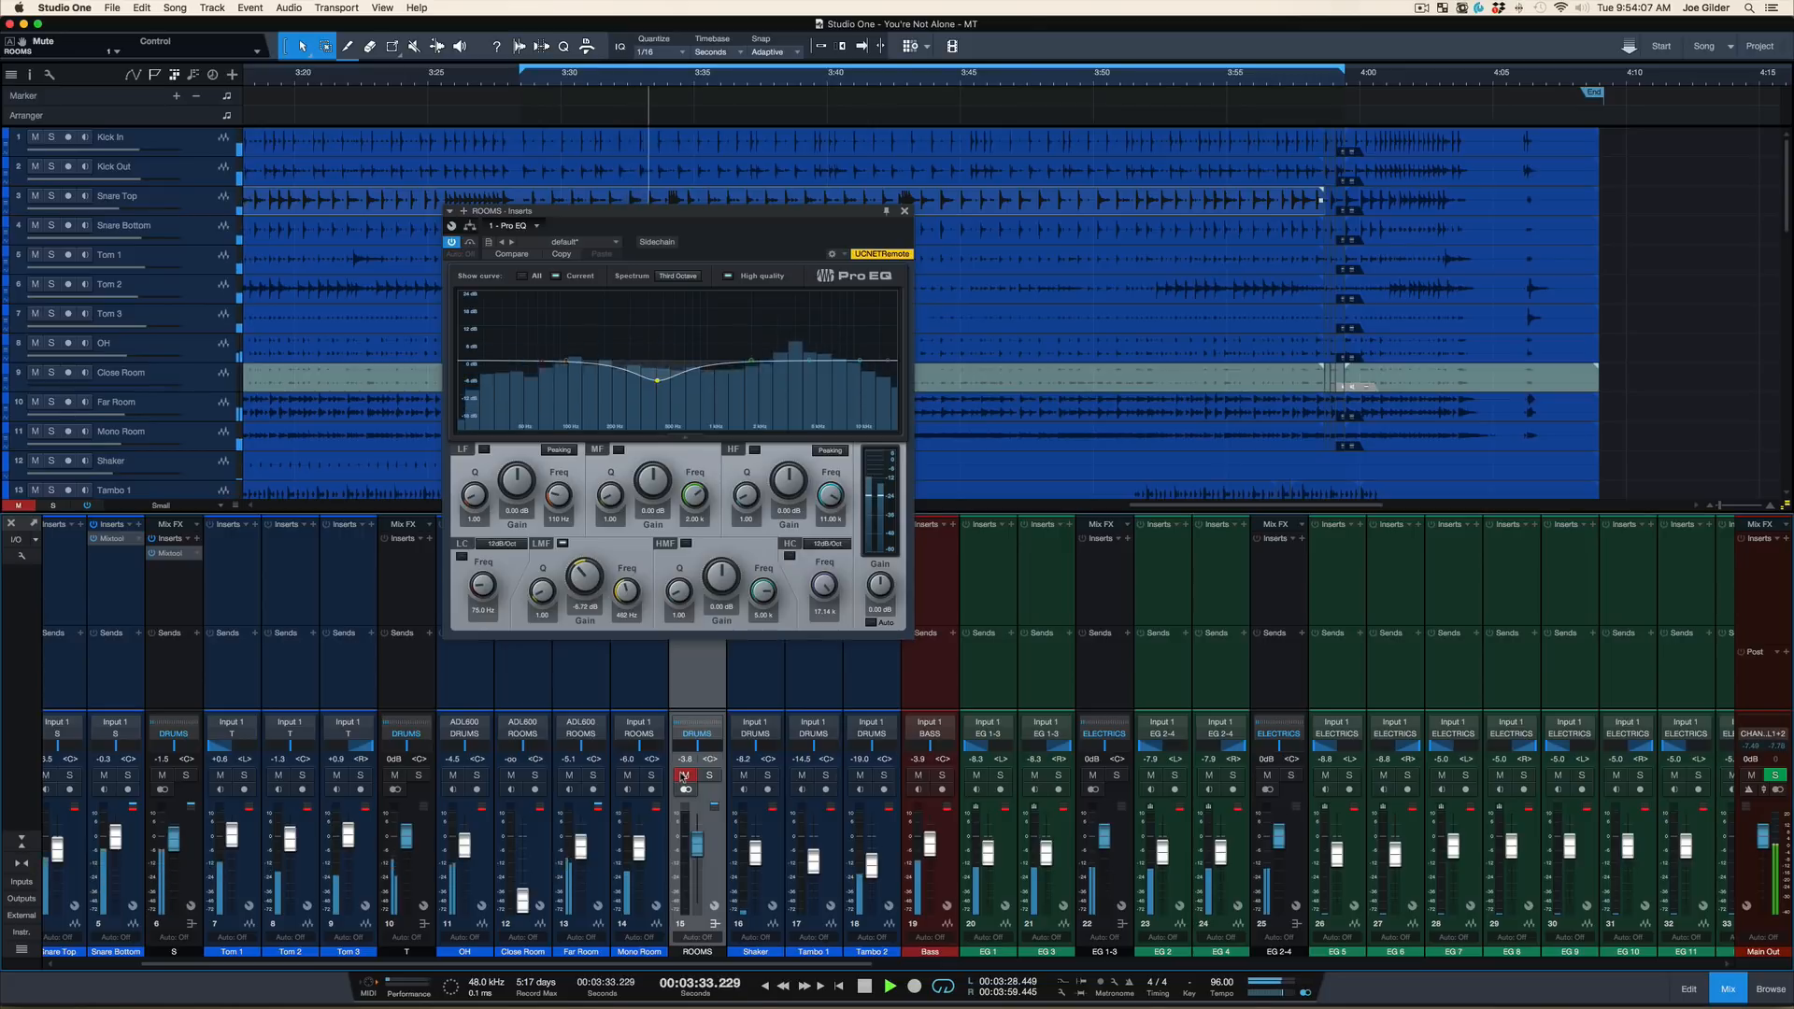
pyautogui.press('space')
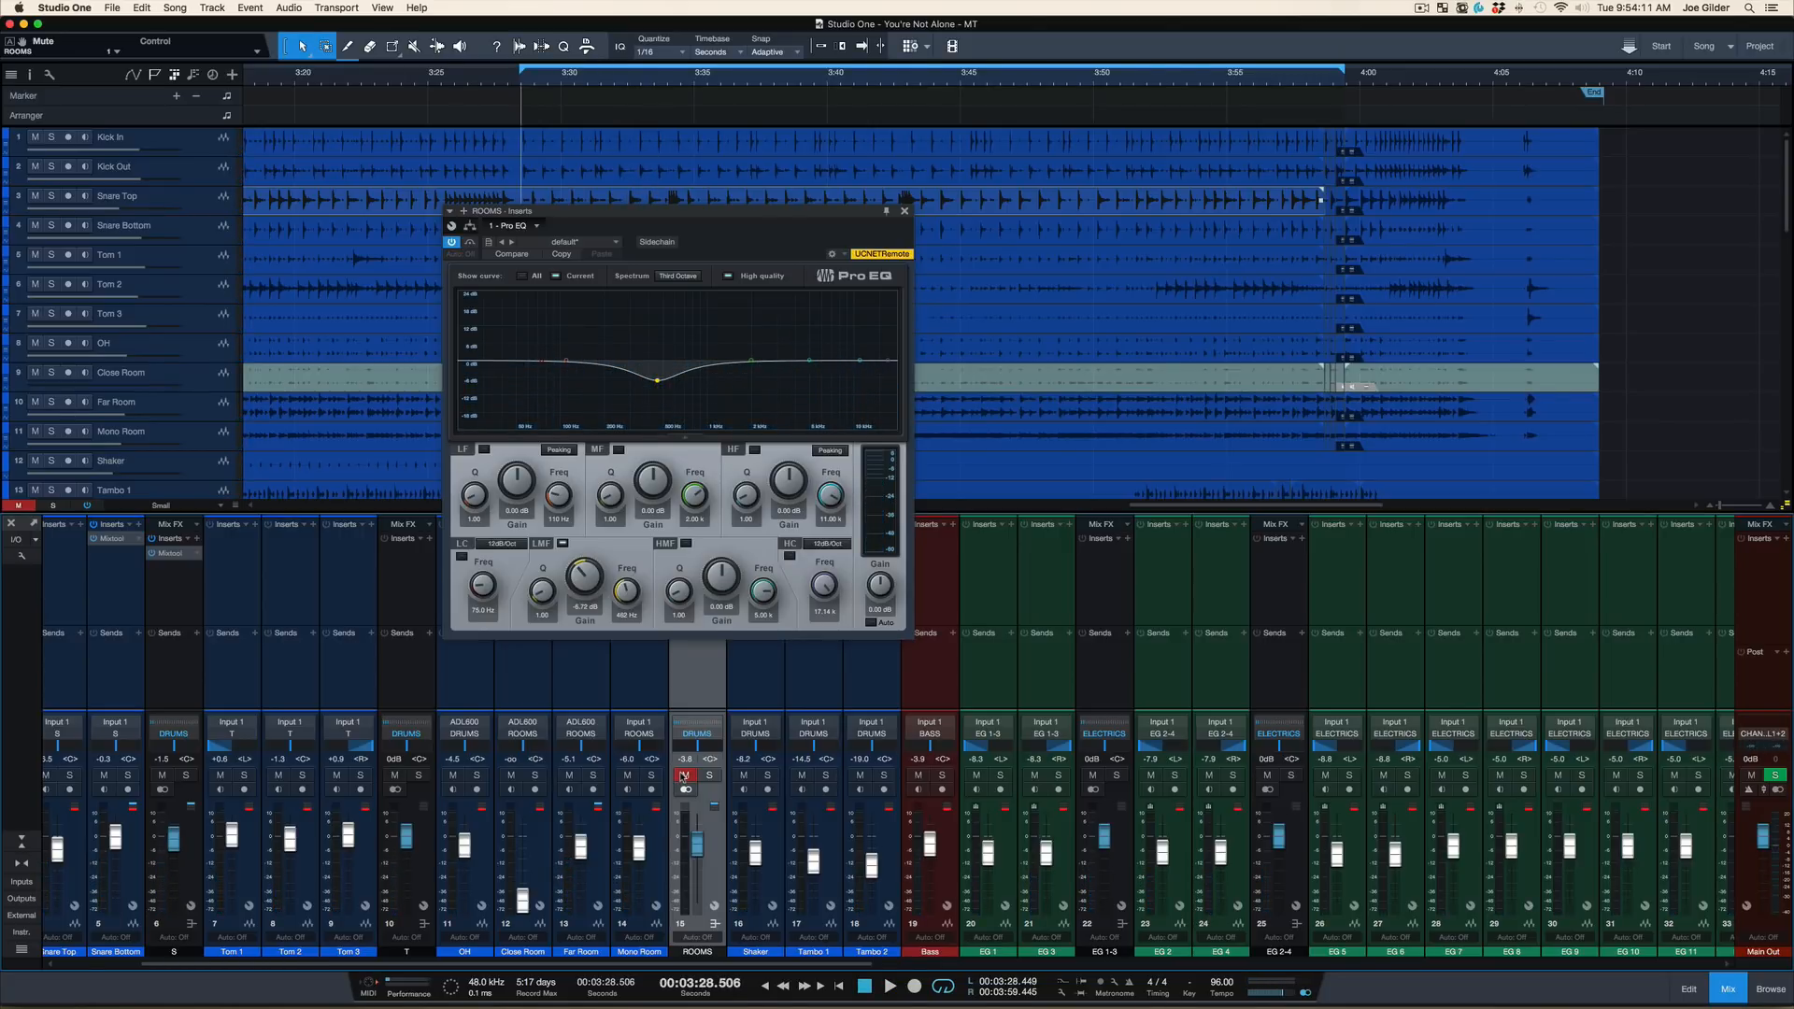
pyautogui.press('space')
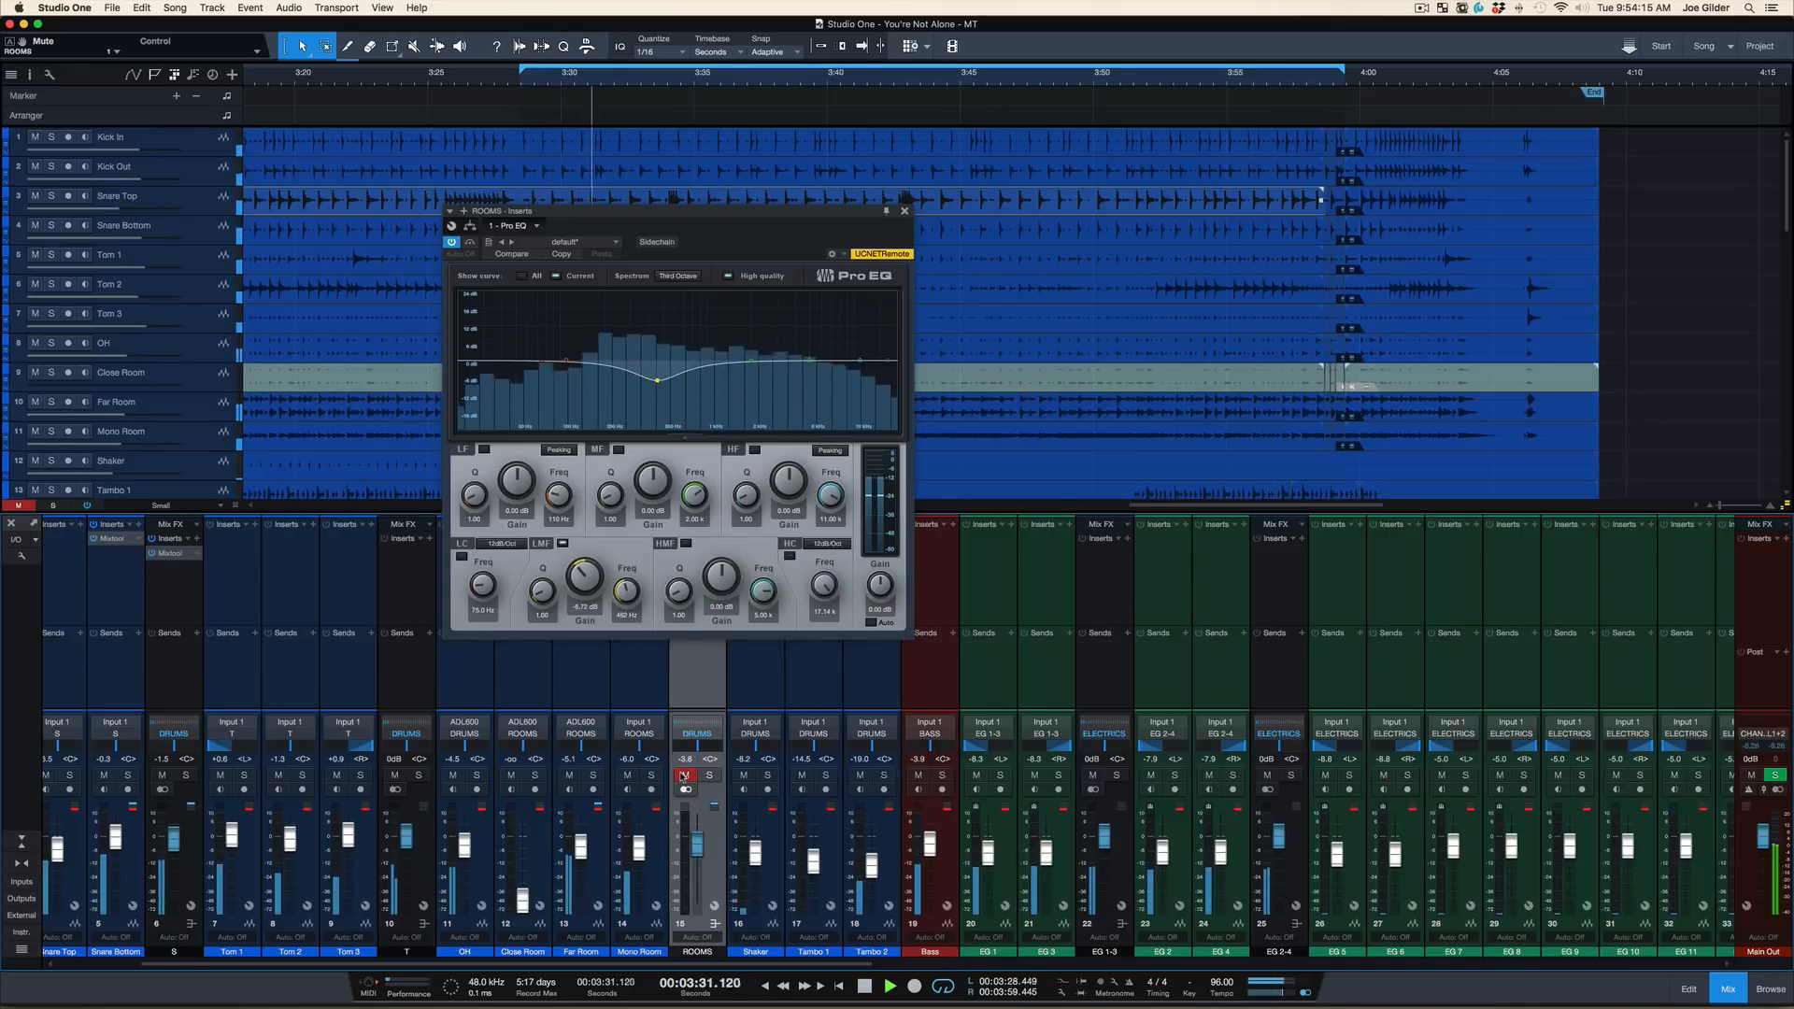
pyautogui.press('space')
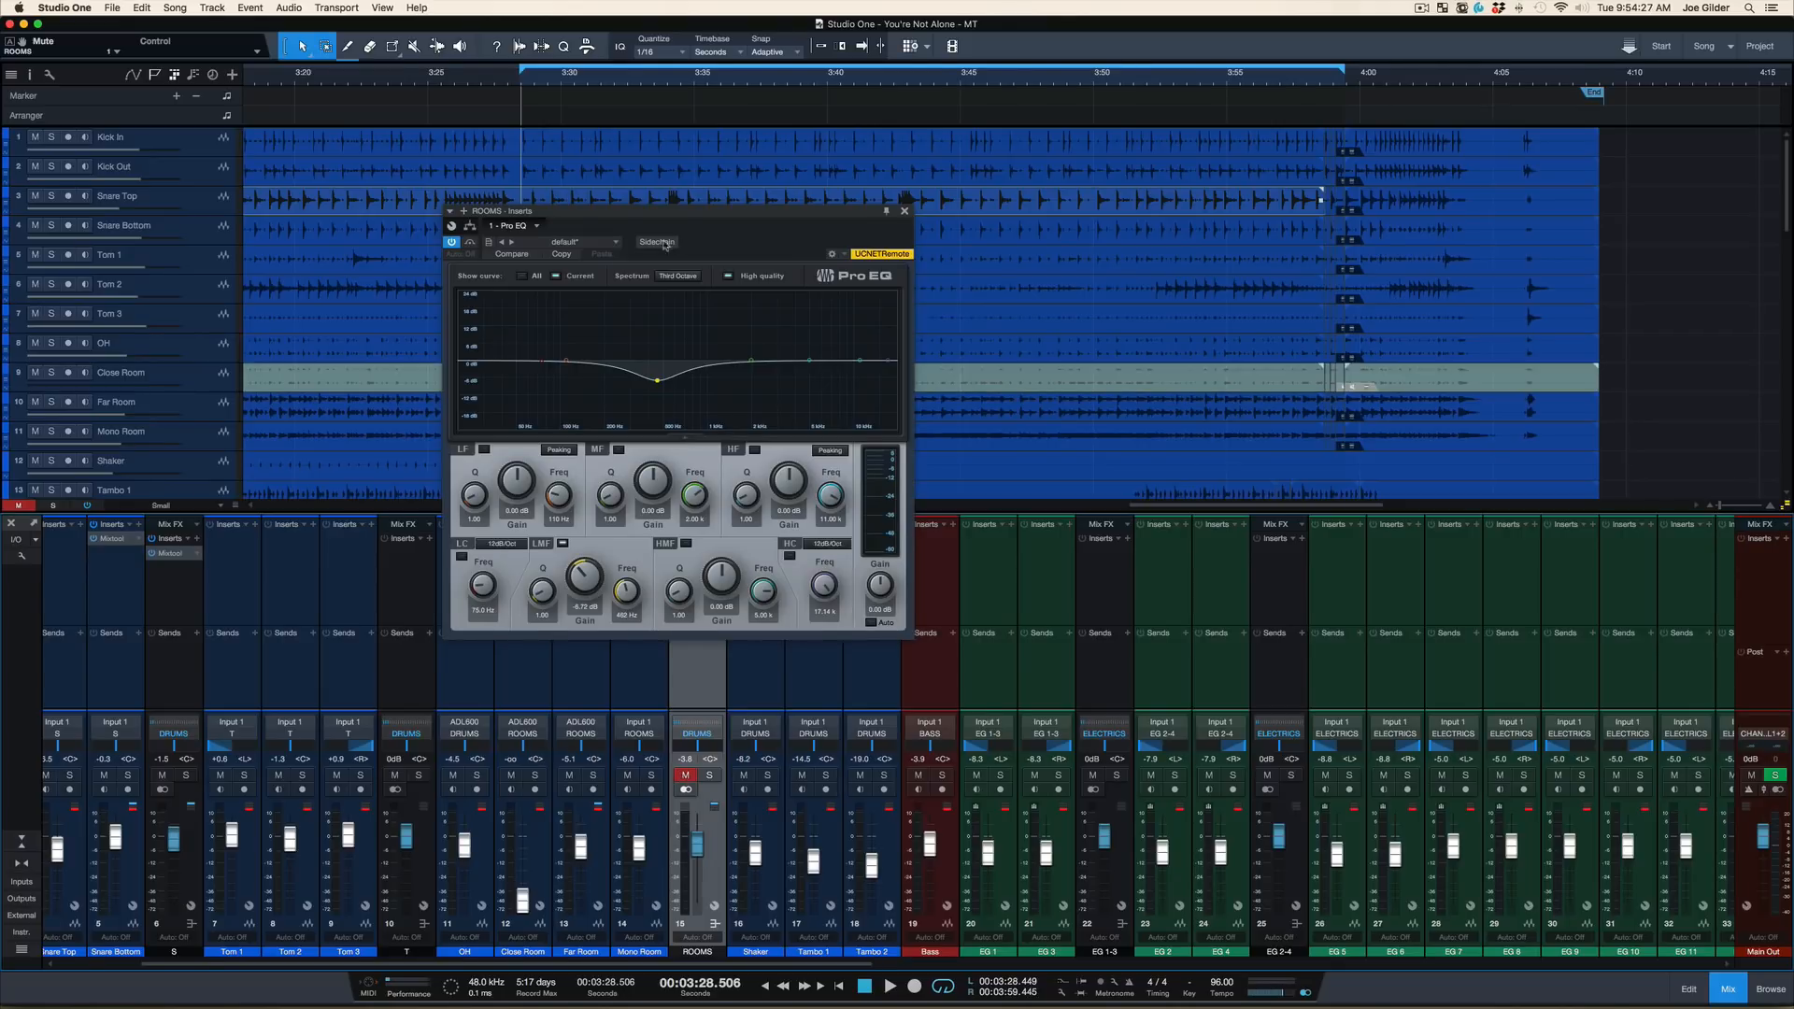
# Unmute the ROOMS bus and play the loop, muting and unmuting the bus partway for comparison
pyautogui.click(690, 779)
pyautogui.press('space')
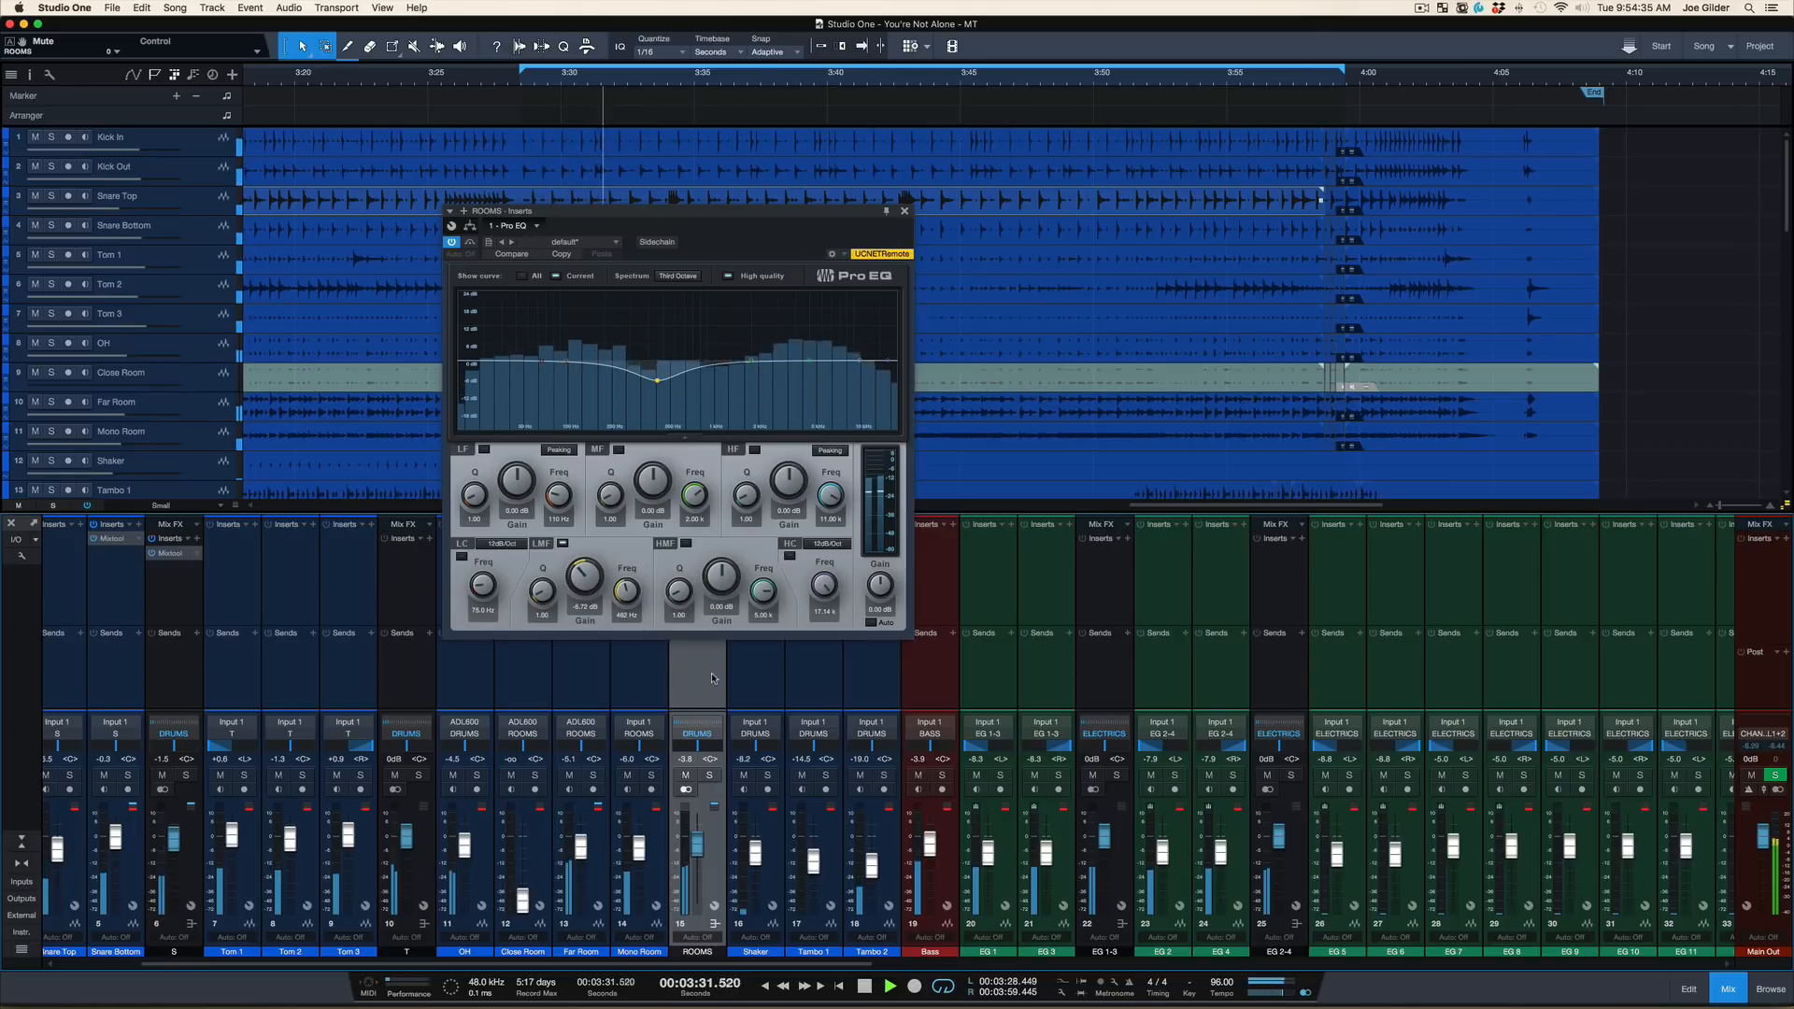
pyautogui.press('m')
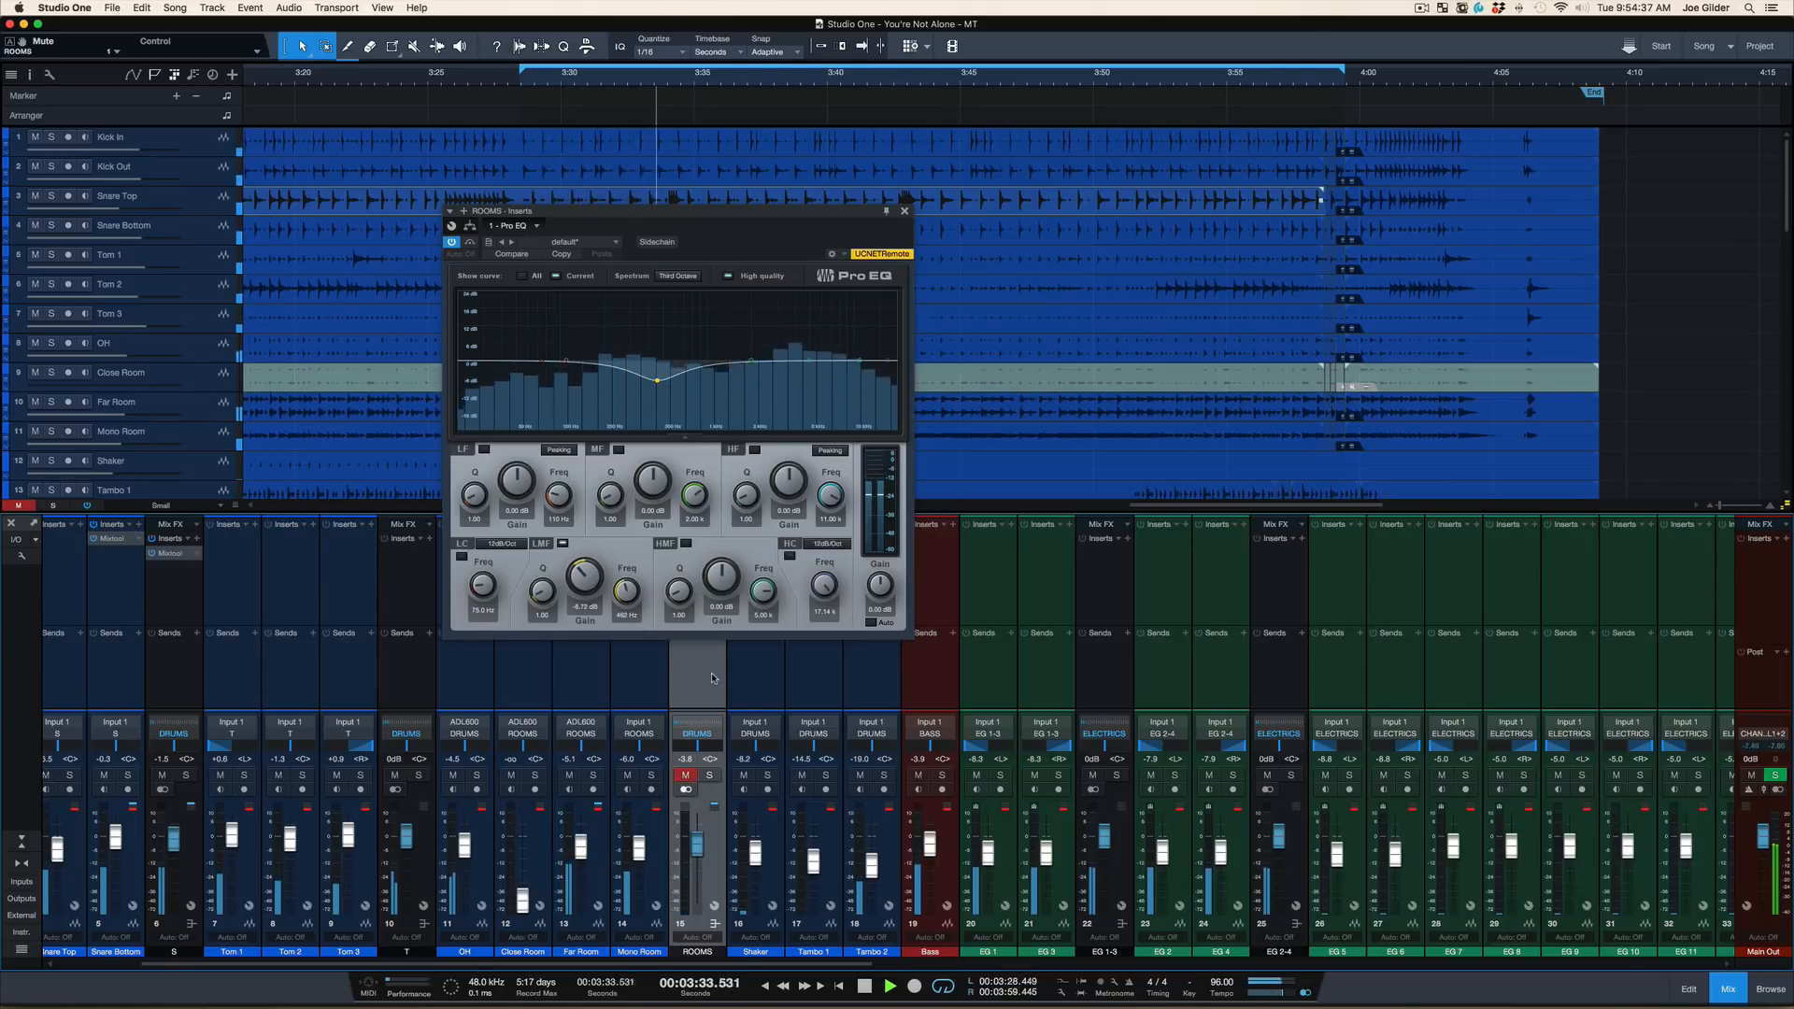
pyautogui.press('m')
pyautogui.press('space')
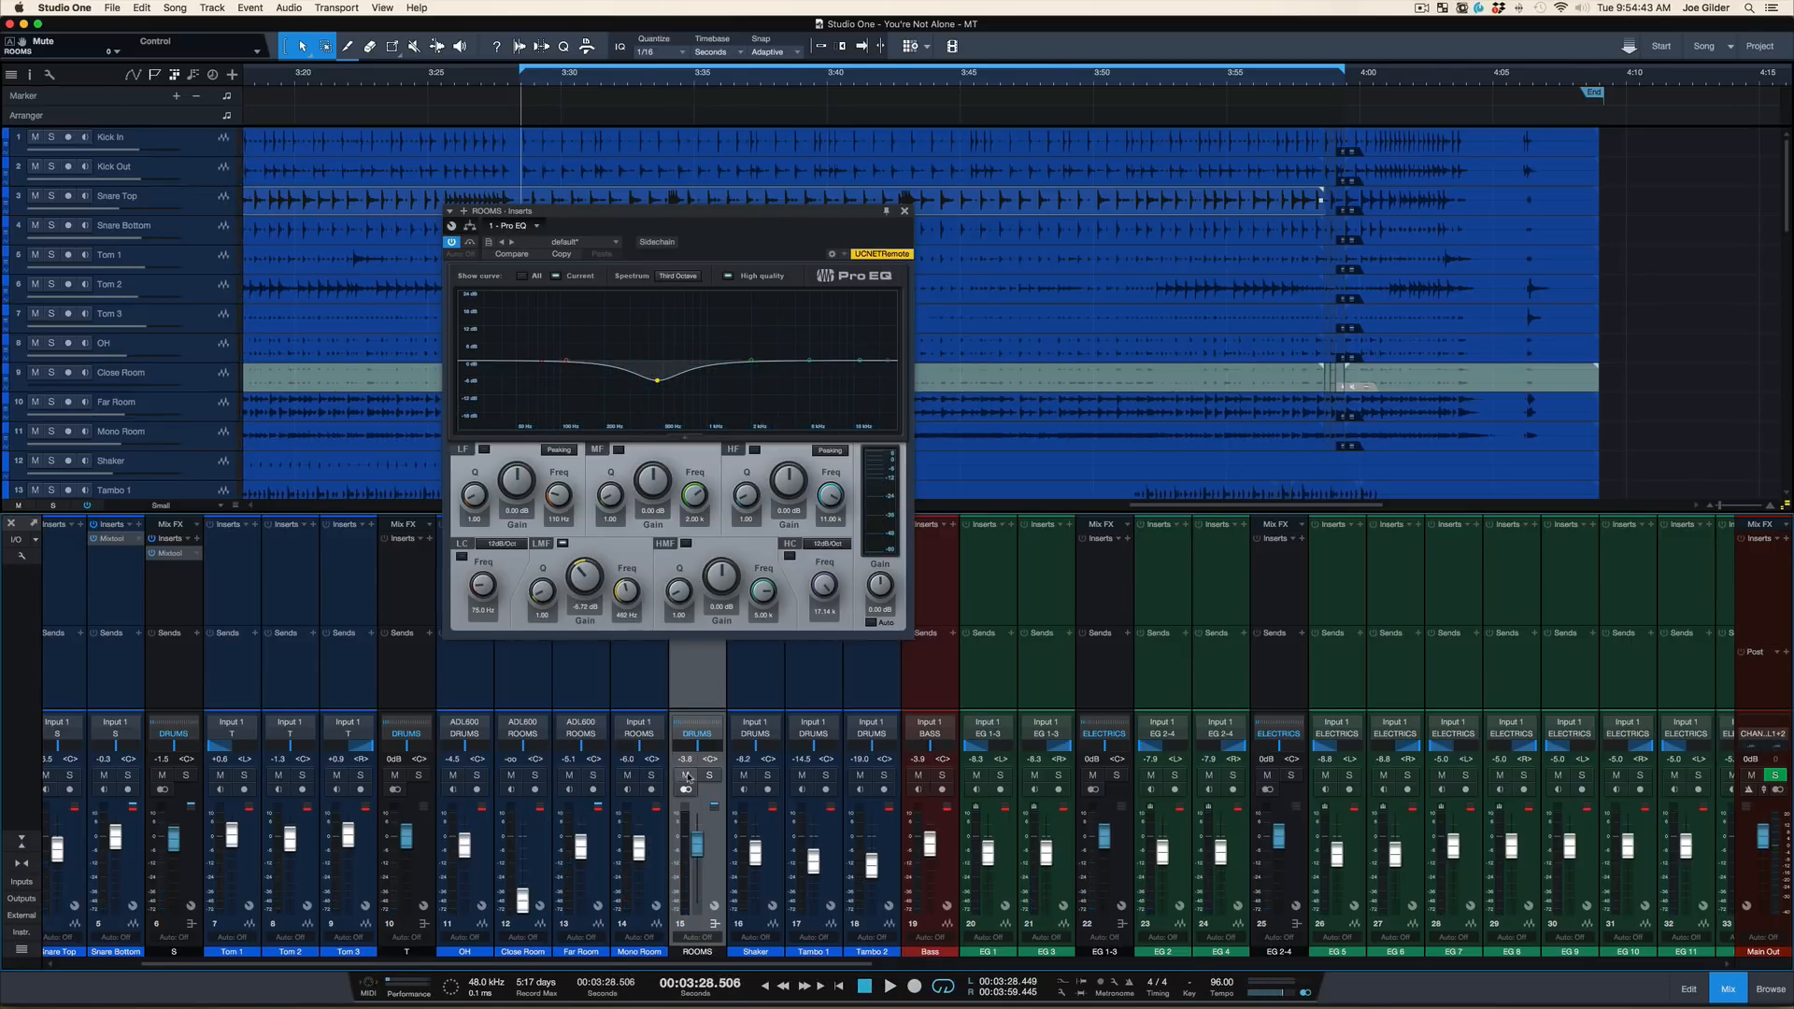
# Try boosting the ROOMS Pro EQ's low-frequency band to about 10.4 dB near 137 Hz, and switch the band off
pyautogui.moveTo(565, 360); pyautogui.dragTo(571, 322)
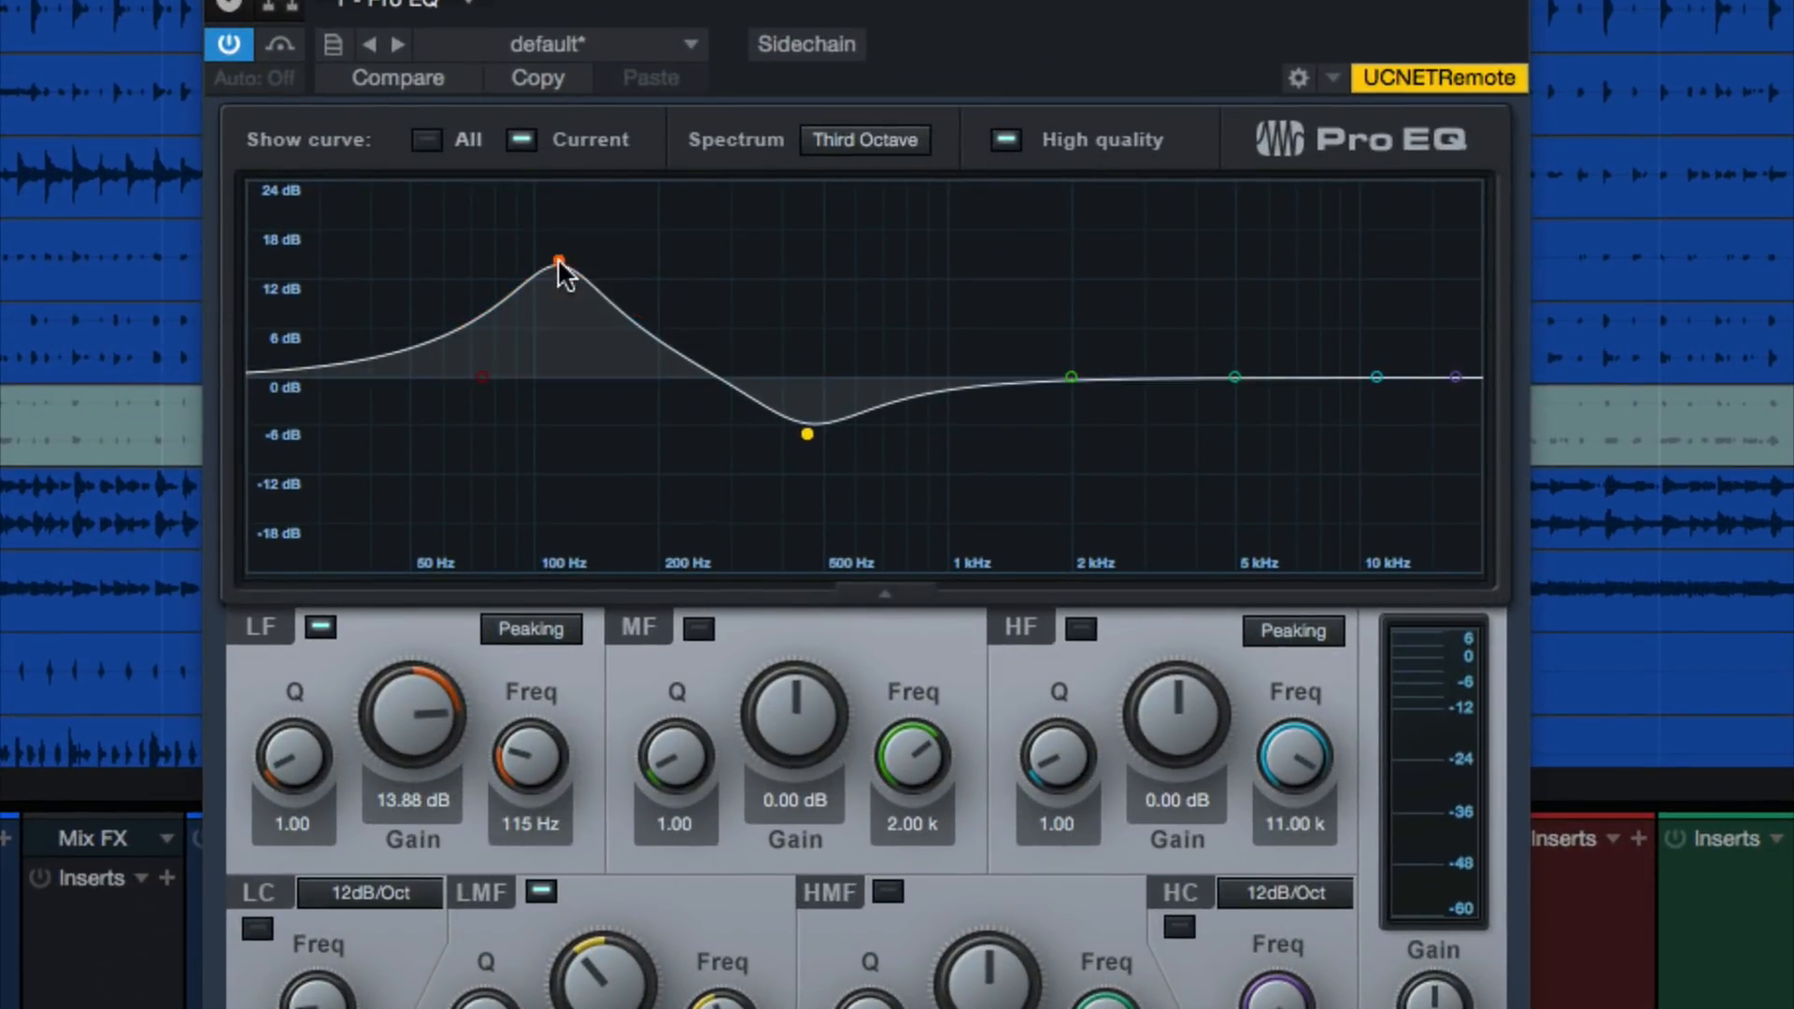
pyautogui.moveTo(559, 261); pyautogui.dragTo(598, 286)
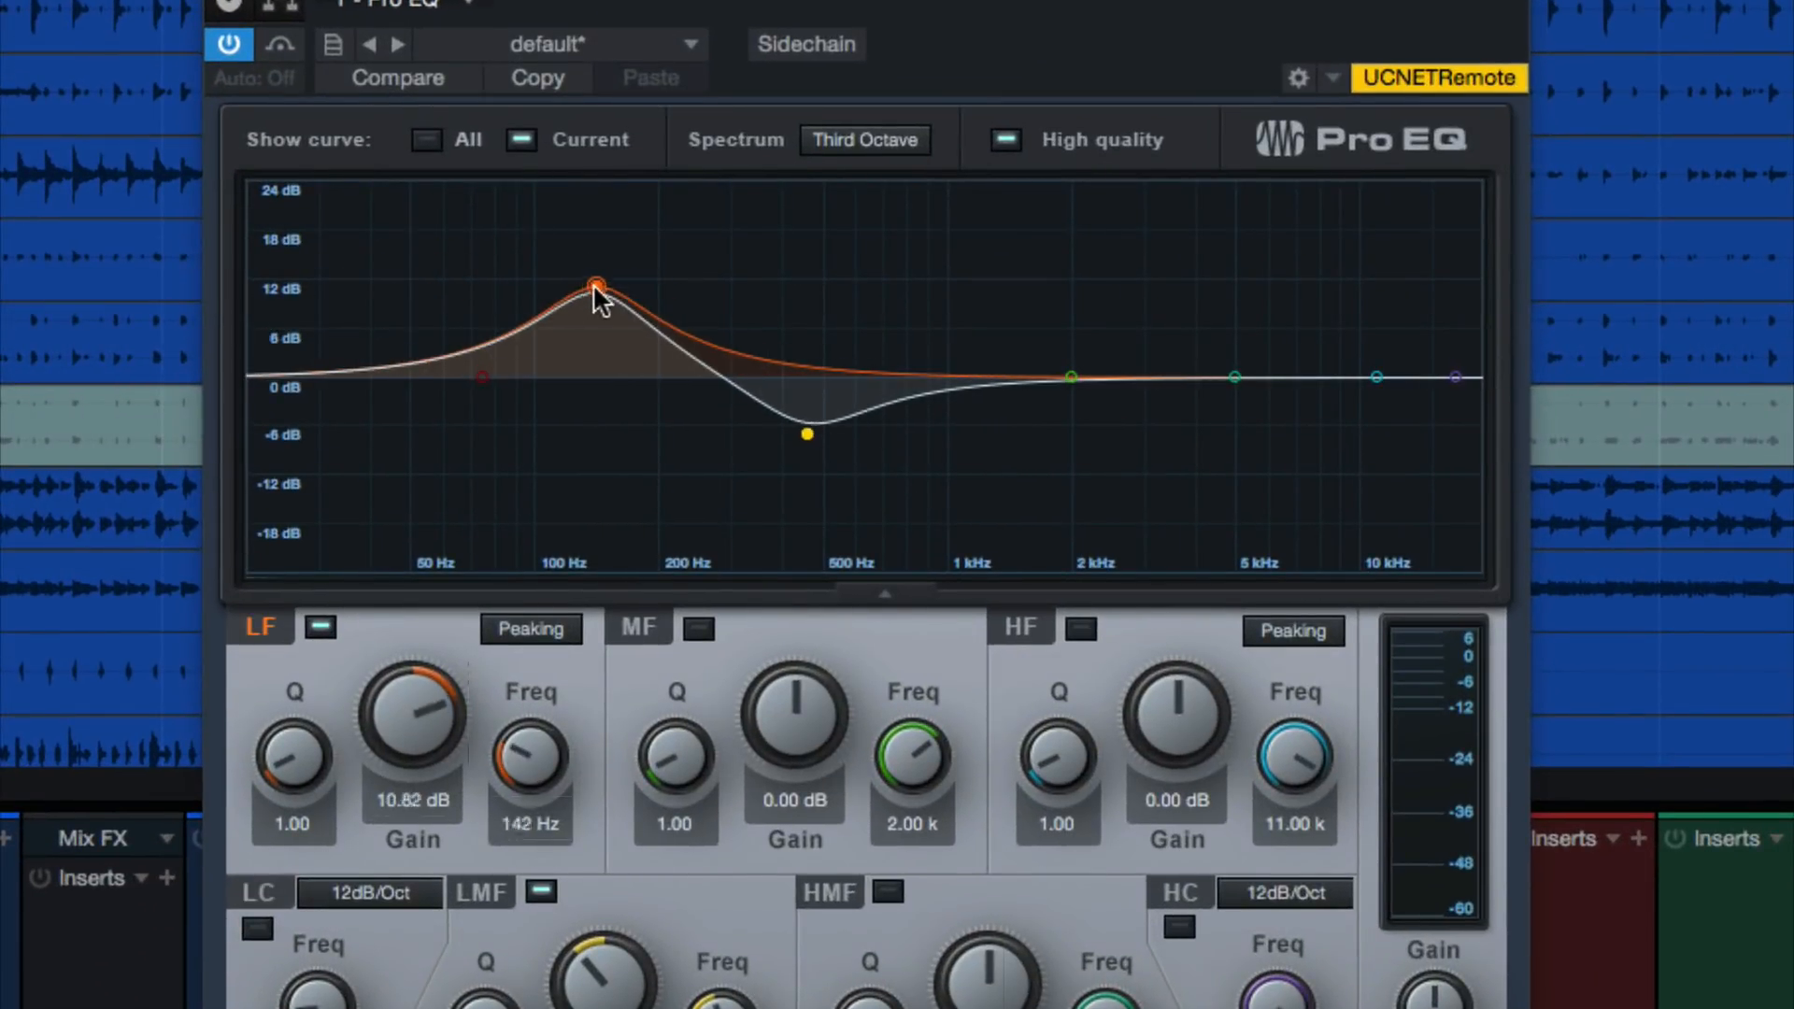
pyautogui.doubleClick(589, 290)
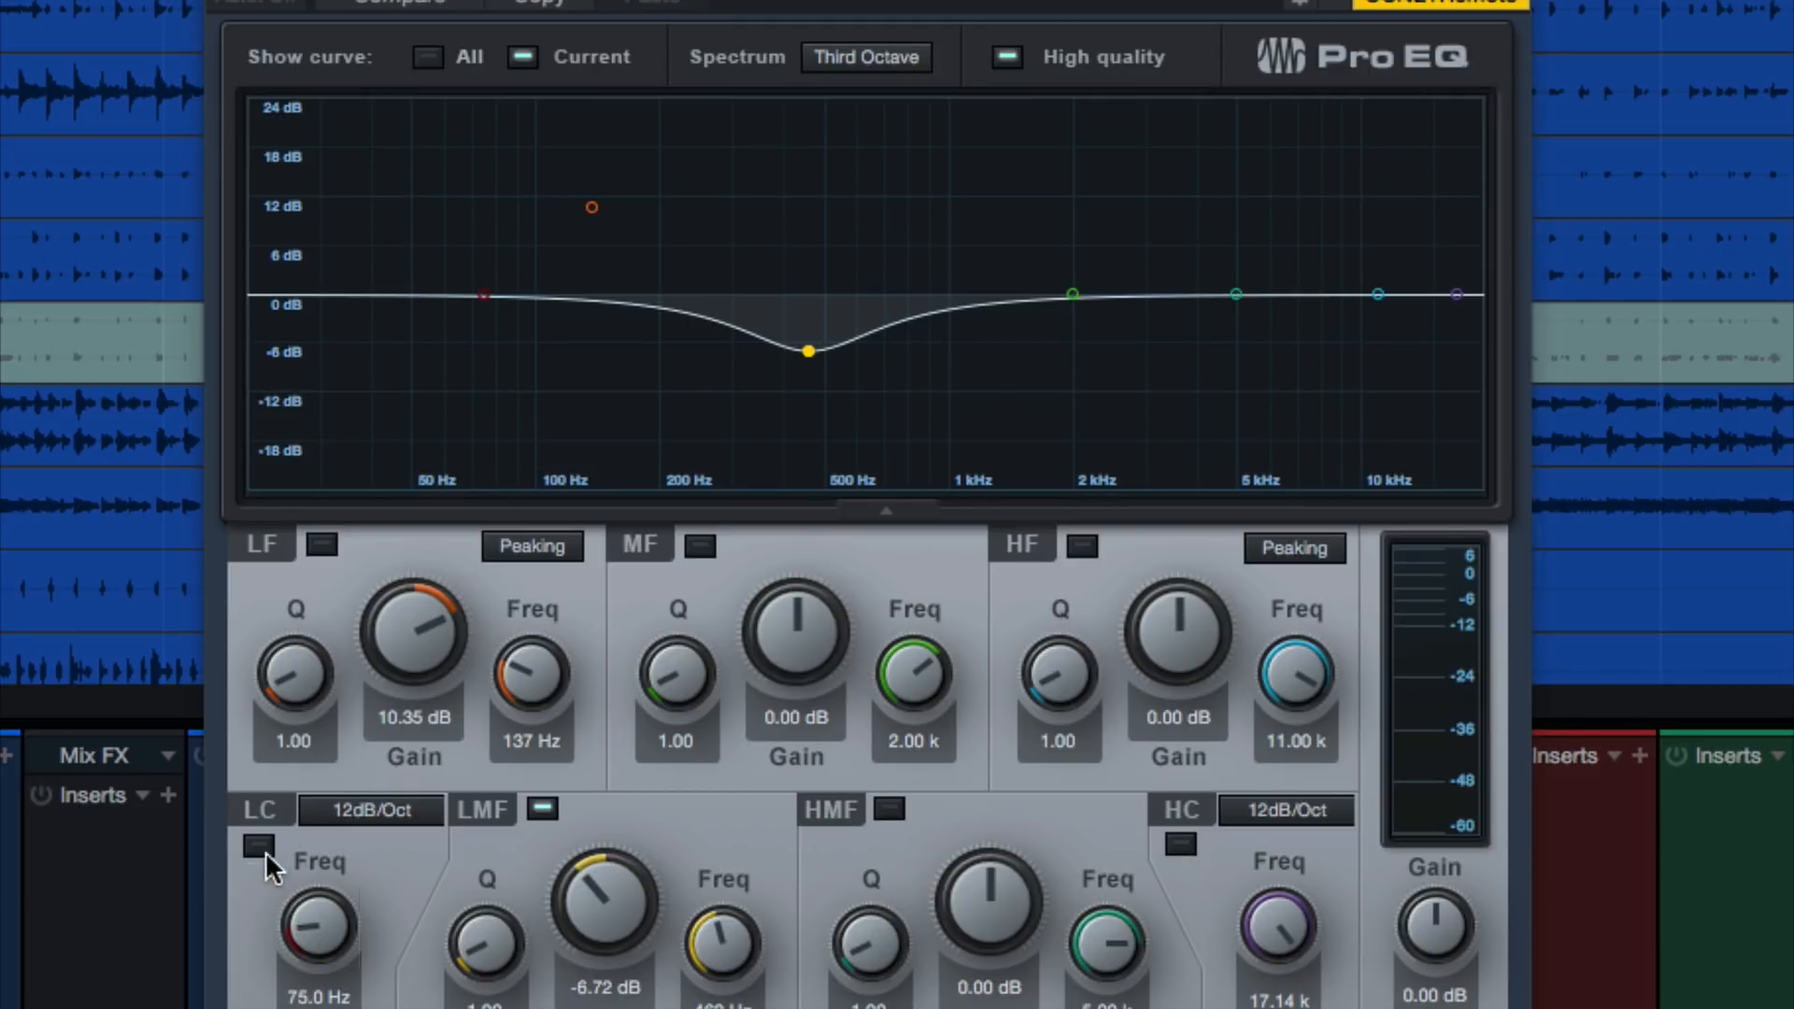
# Enable the ROOMS Pro EQ's low cut, raise its frequency to about 355 Hz, and play the loop with the bus soloed
pyautogui.click(260, 846)
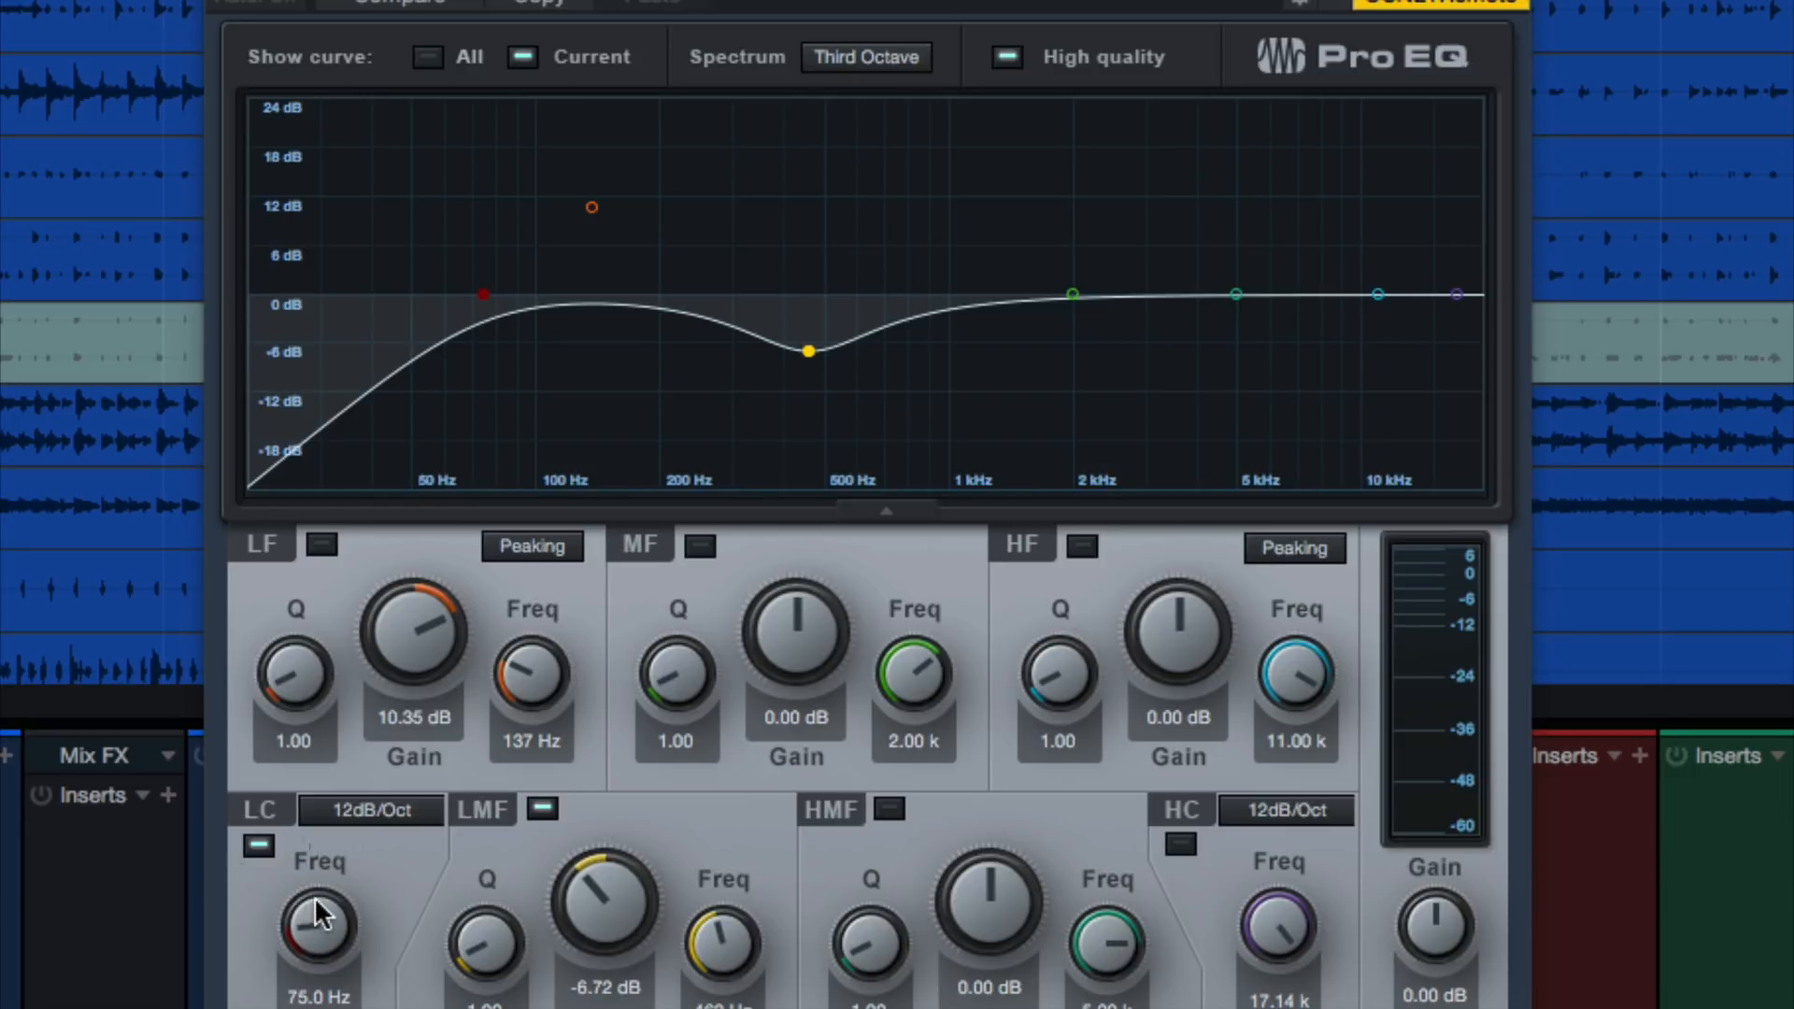
pyautogui.moveTo(314, 896); pyautogui.dragTo(353, 833)
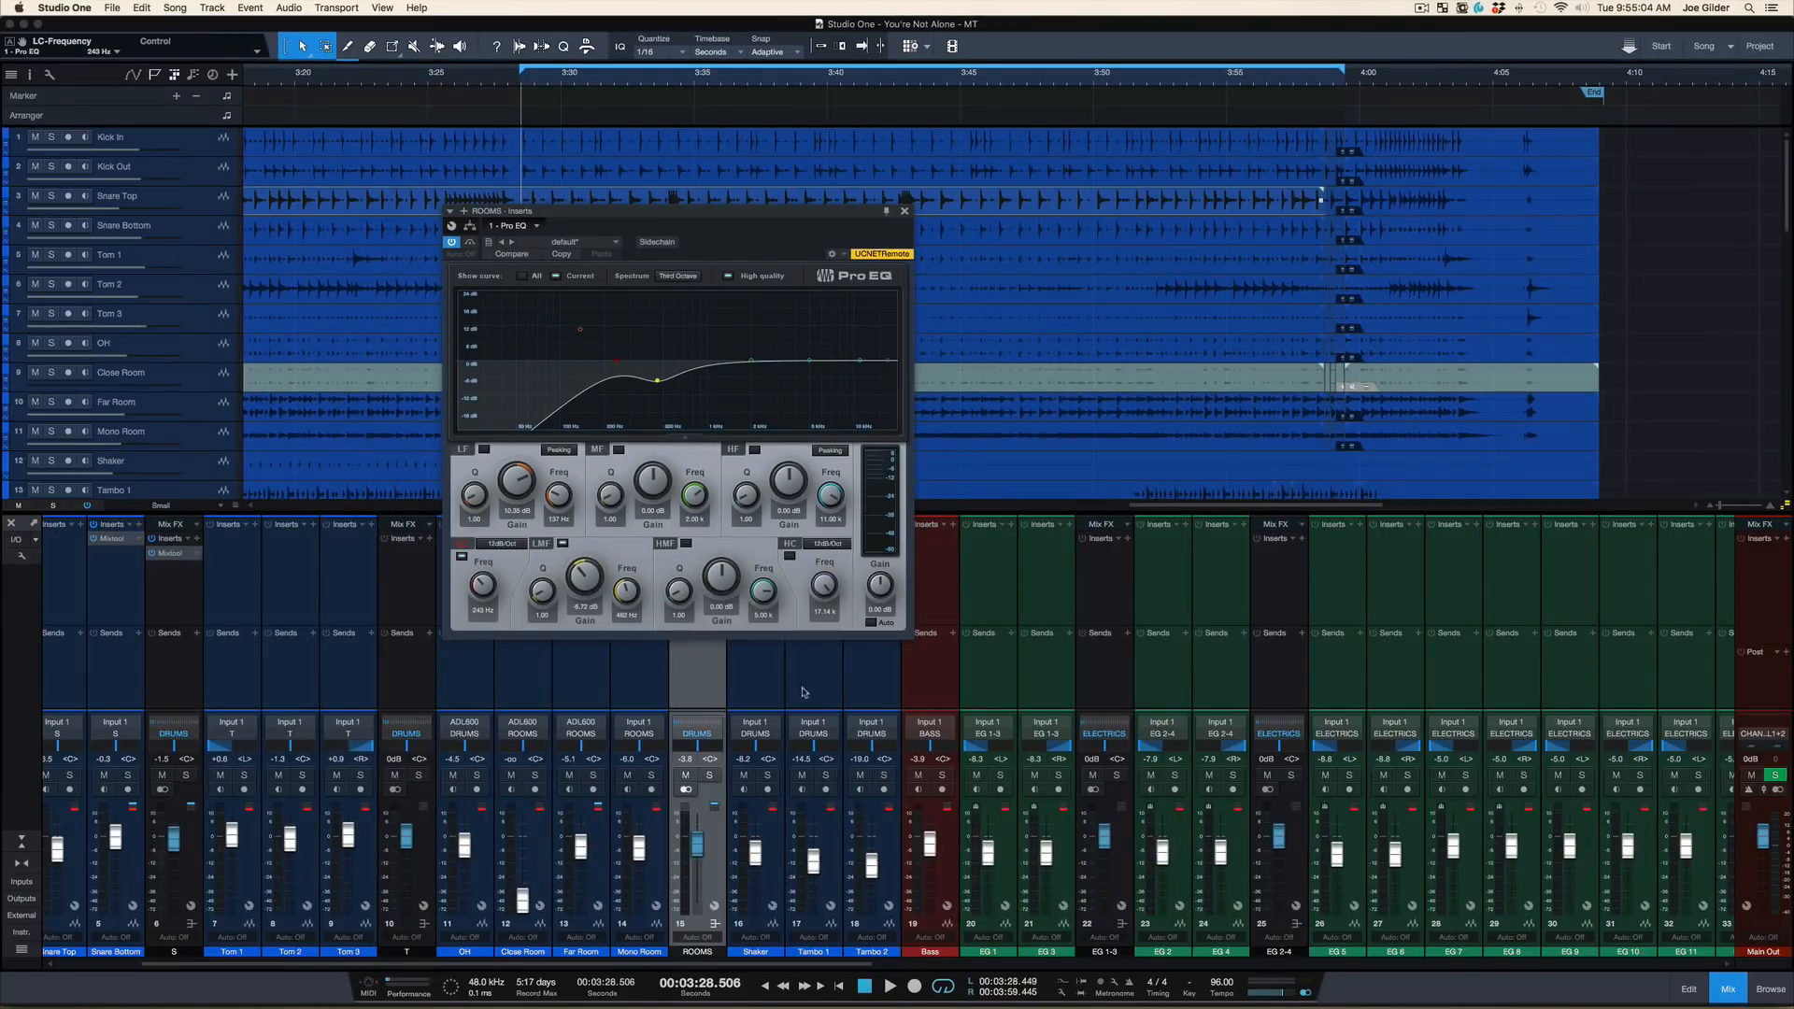
pyautogui.click(709, 775)
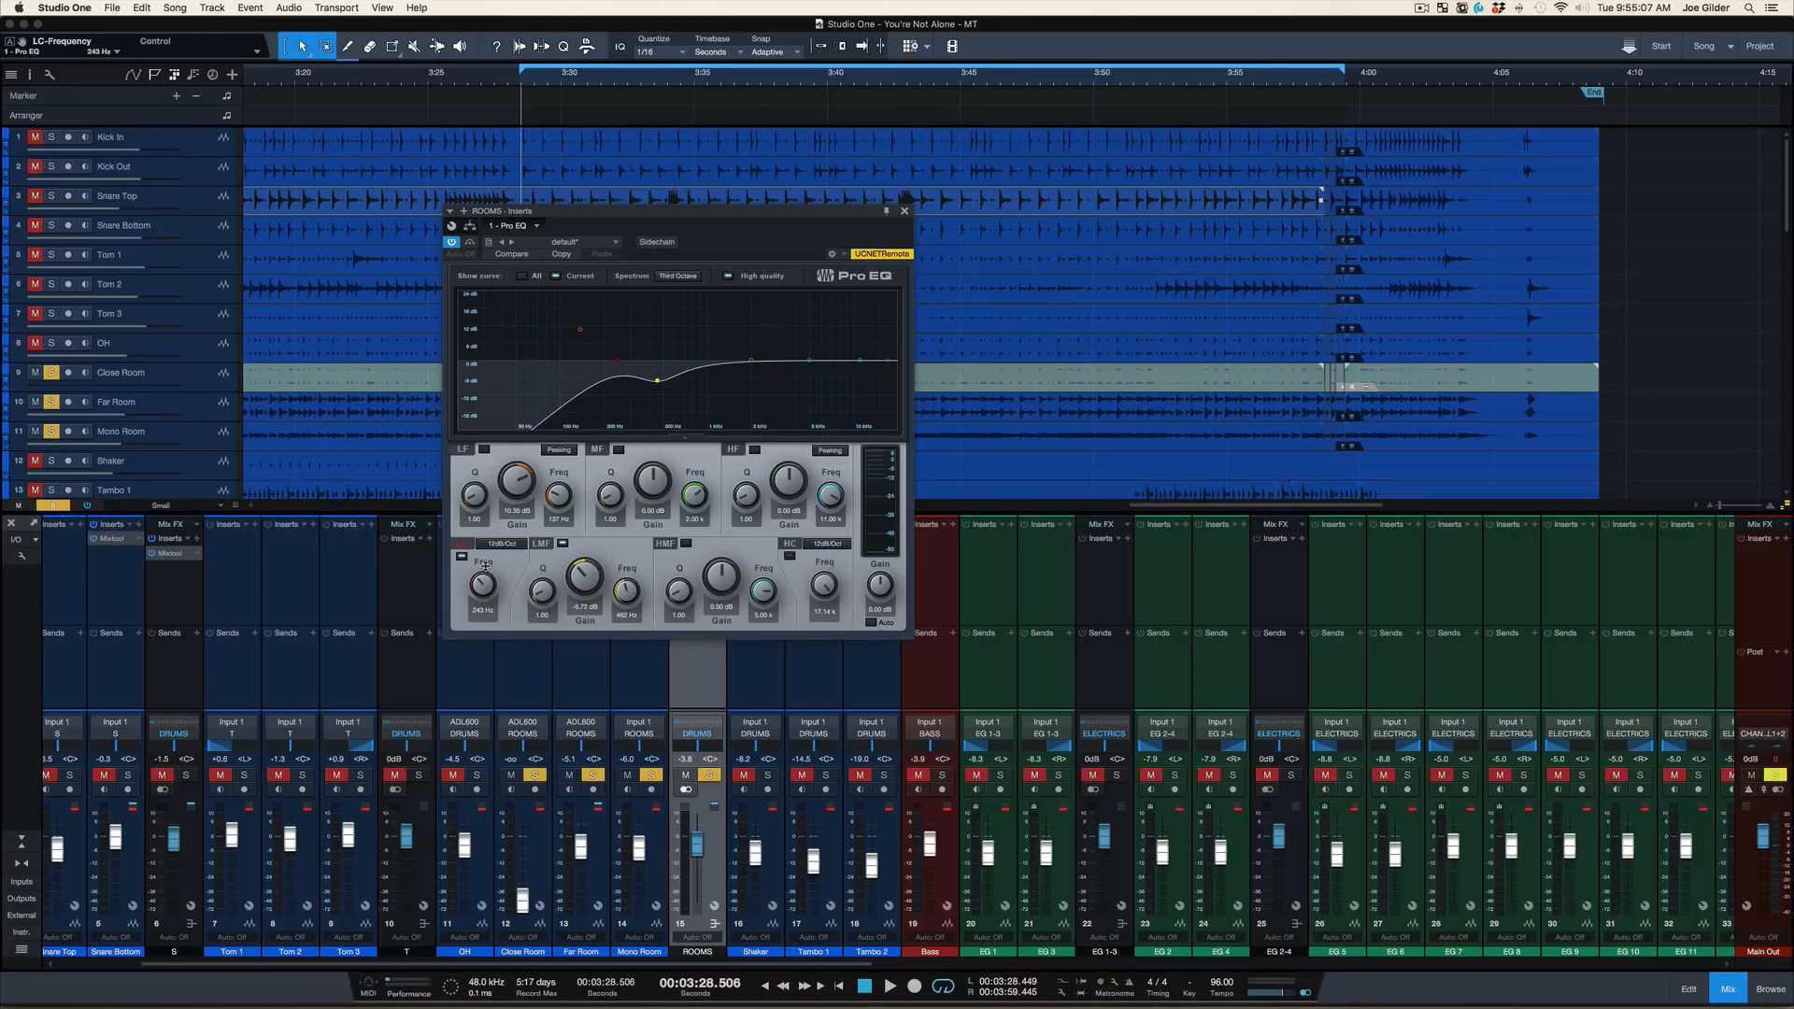
pyautogui.moveTo(483, 571); pyautogui.dragTo(484, 560)
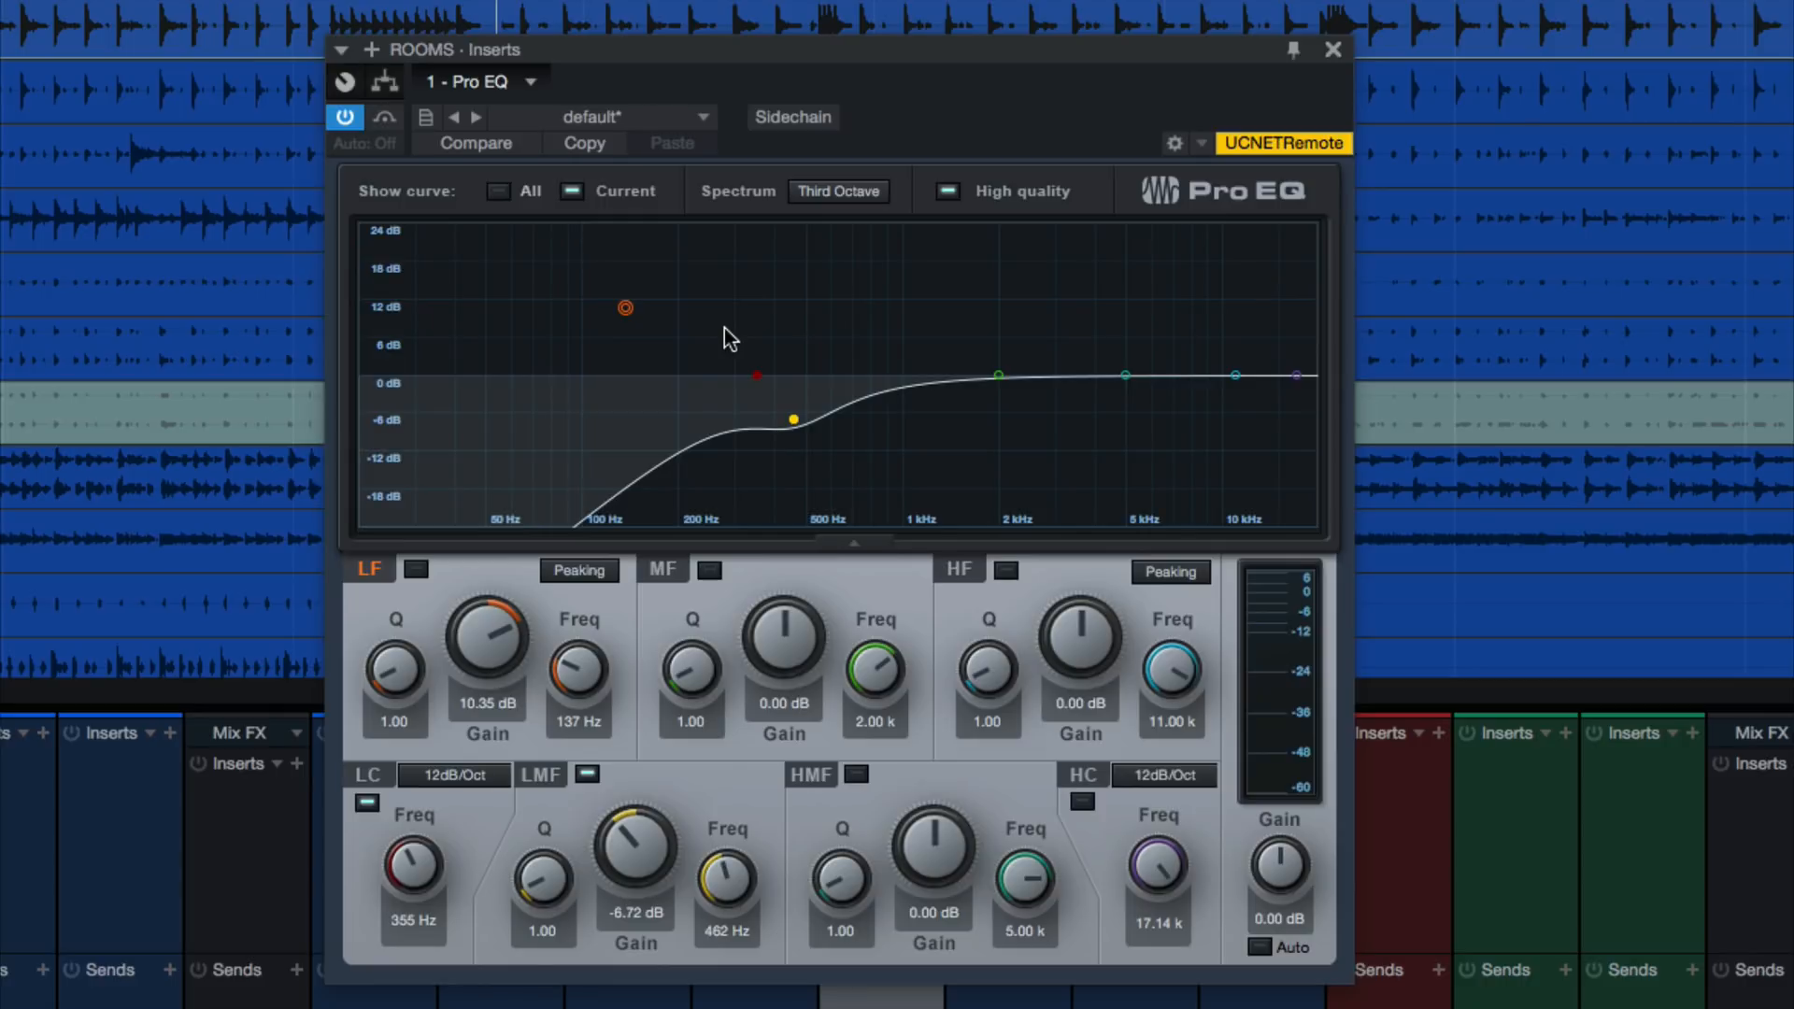
pyautogui.press('space')
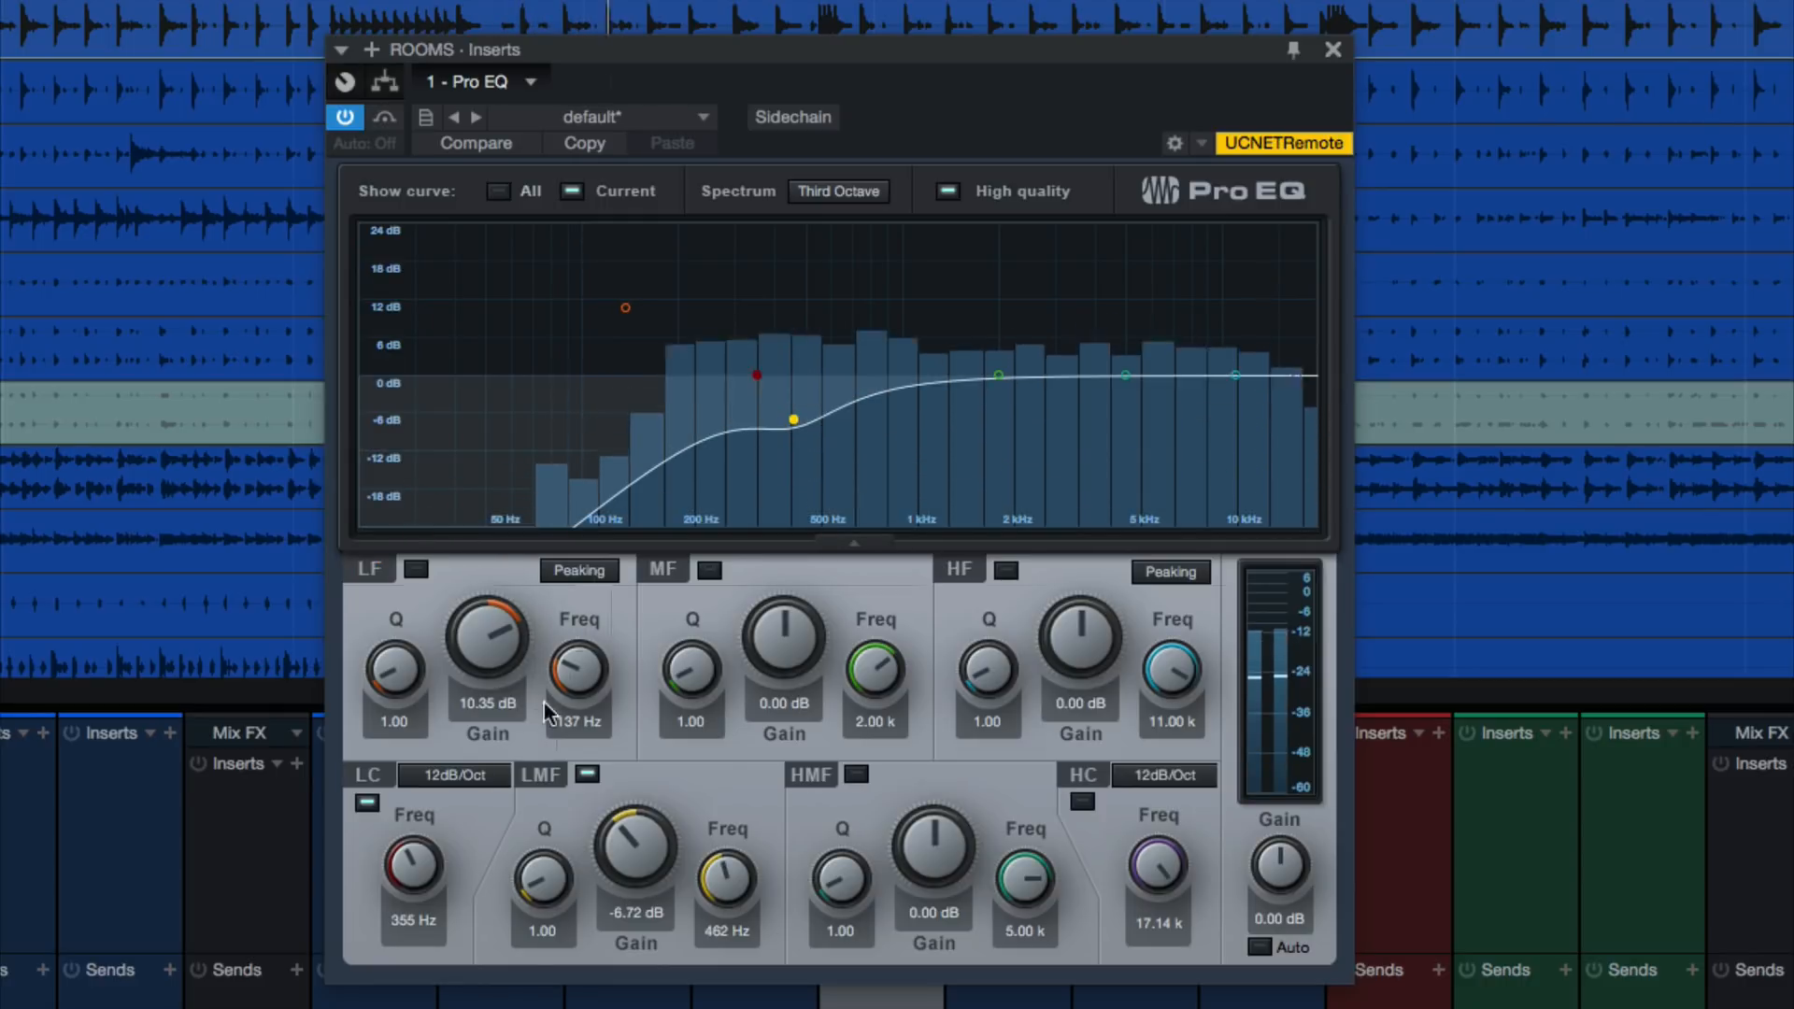
pyautogui.press('space')
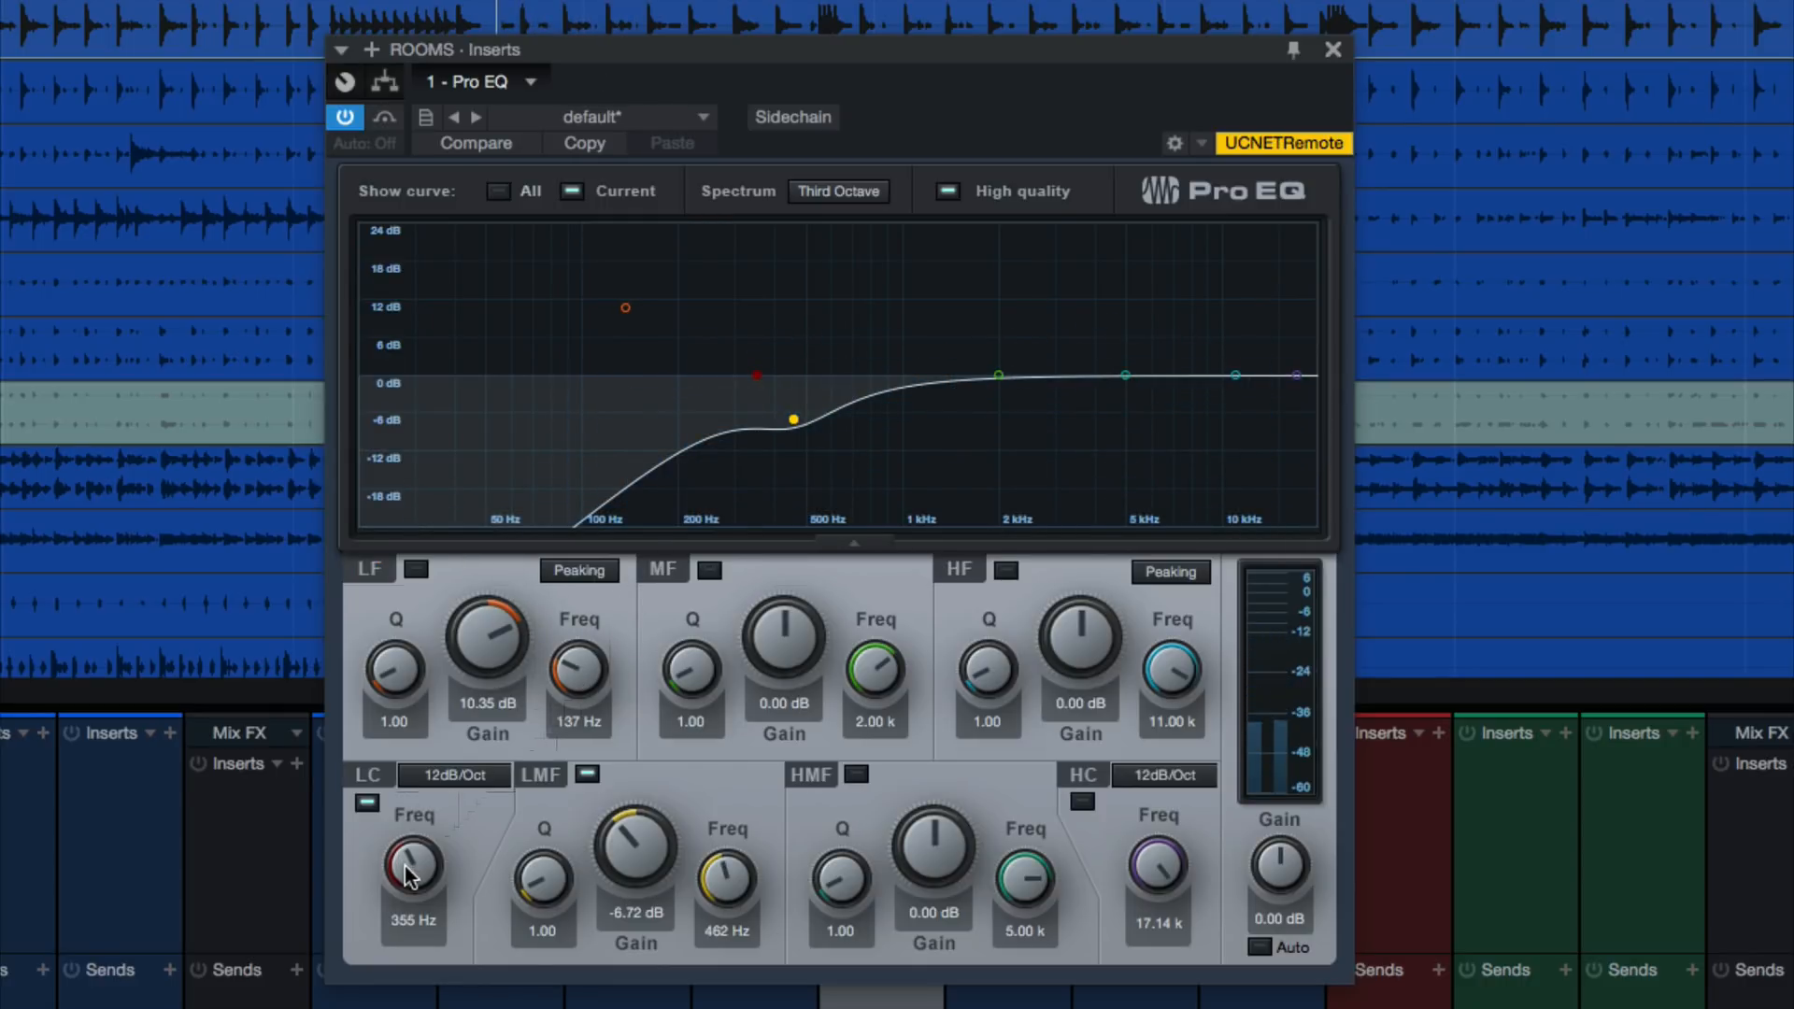
# Lower the low-cut frequency to about 145 Hz, play the loop while raising it to about 219 Hz, and stop
pyautogui.moveTo(413, 868); pyautogui.dragTo(425, 883)
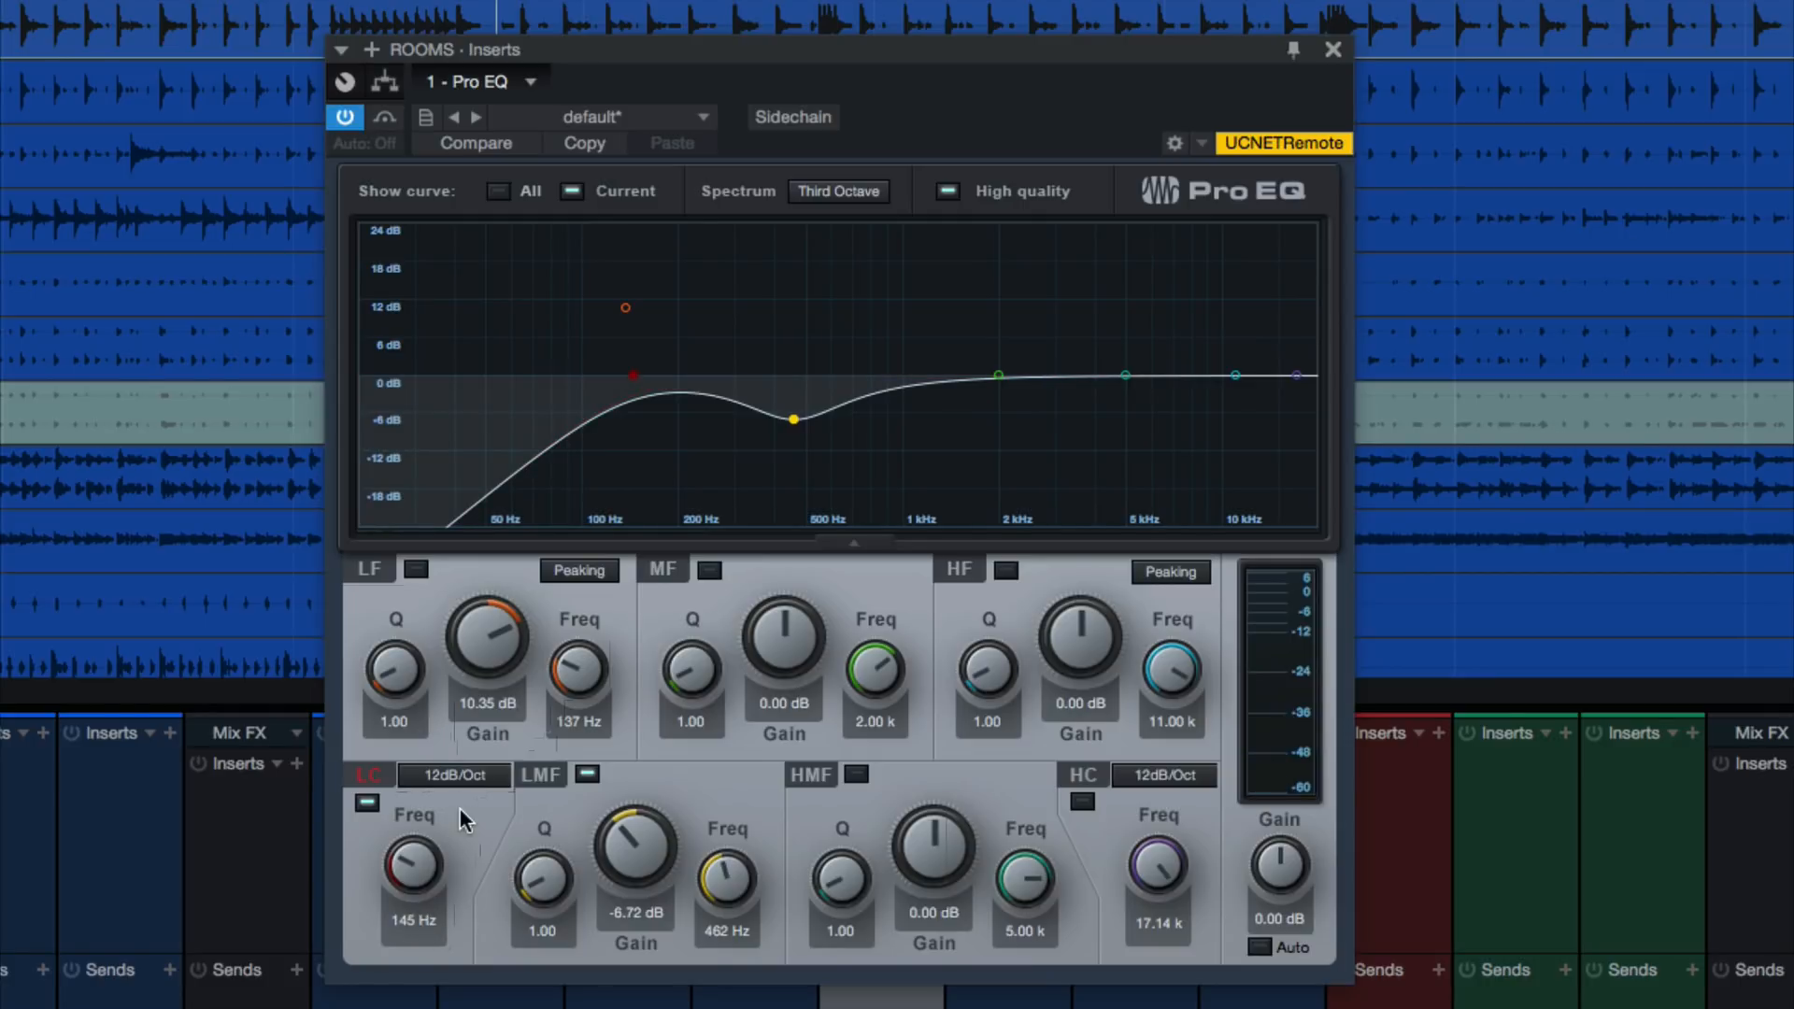
pyautogui.press('space')
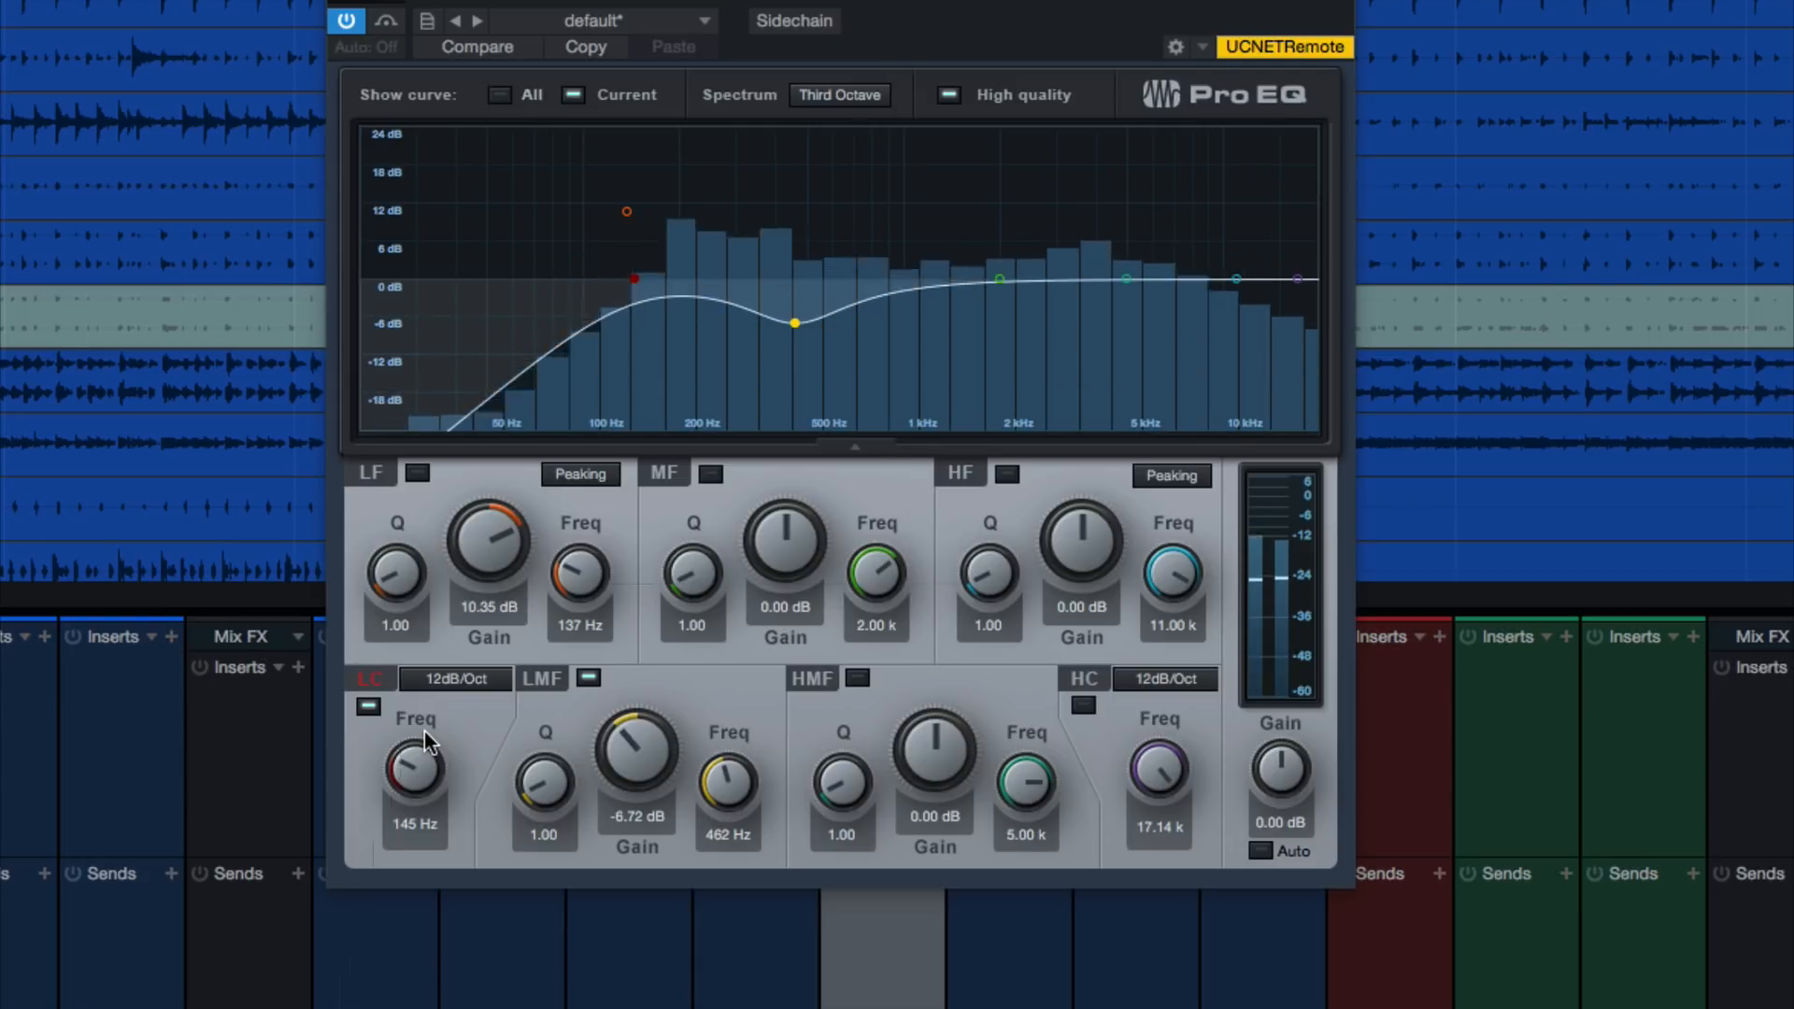
pyautogui.moveTo(423, 773); pyautogui.dragTo(422, 743)
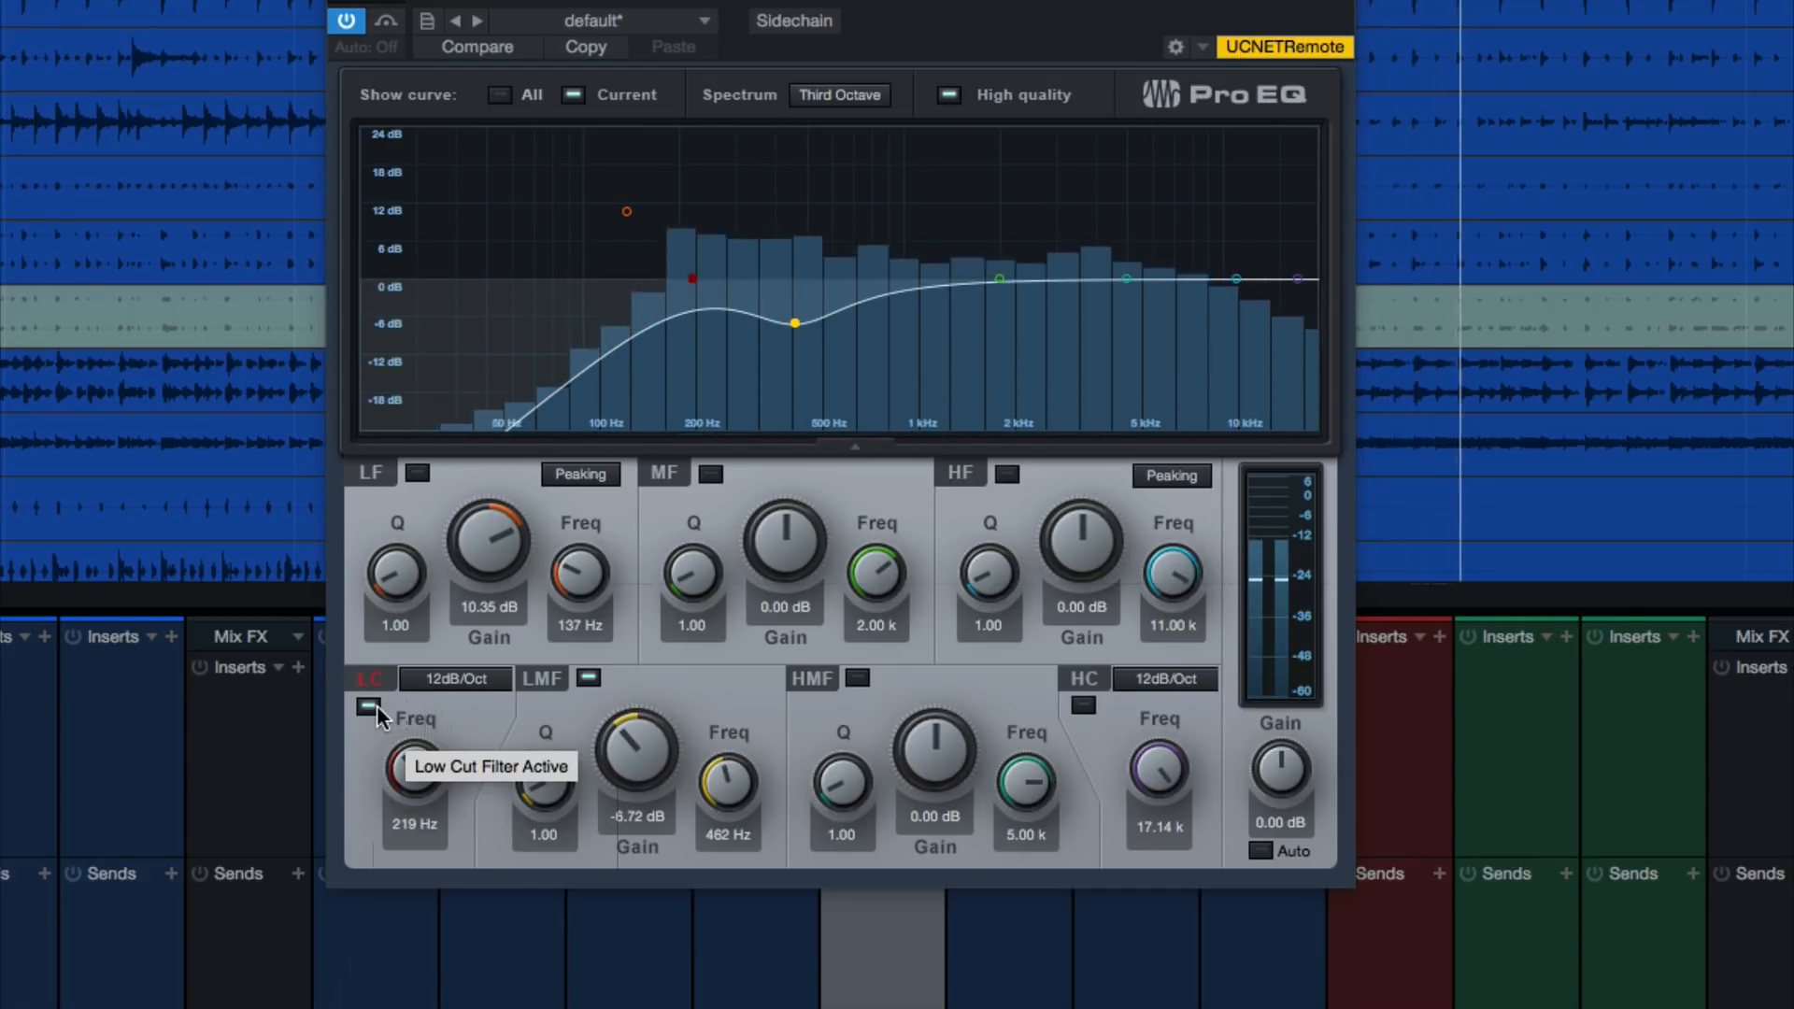
pyautogui.press('space')
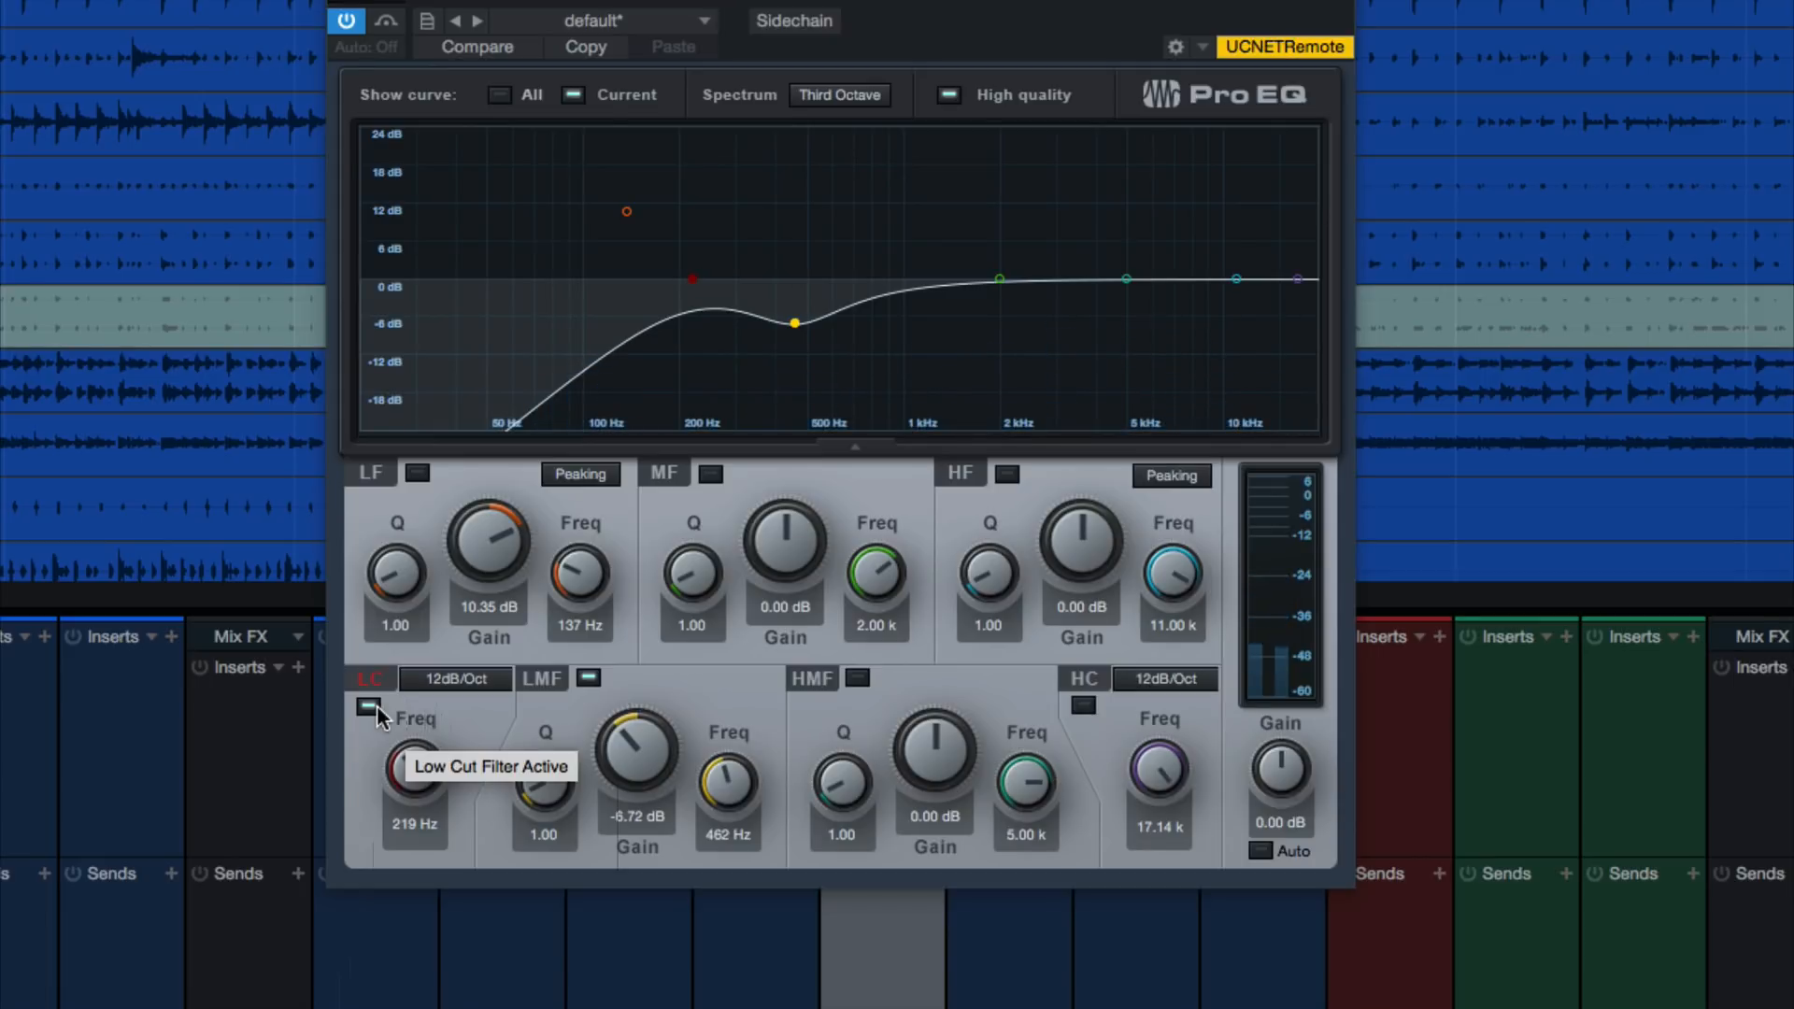
# Compare the soloed ROOMS bus with the low cut on and off during playback, leaving the filter off
pyautogui.click(378, 705)
pyautogui.click(378, 705)
pyautogui.click(378, 704)
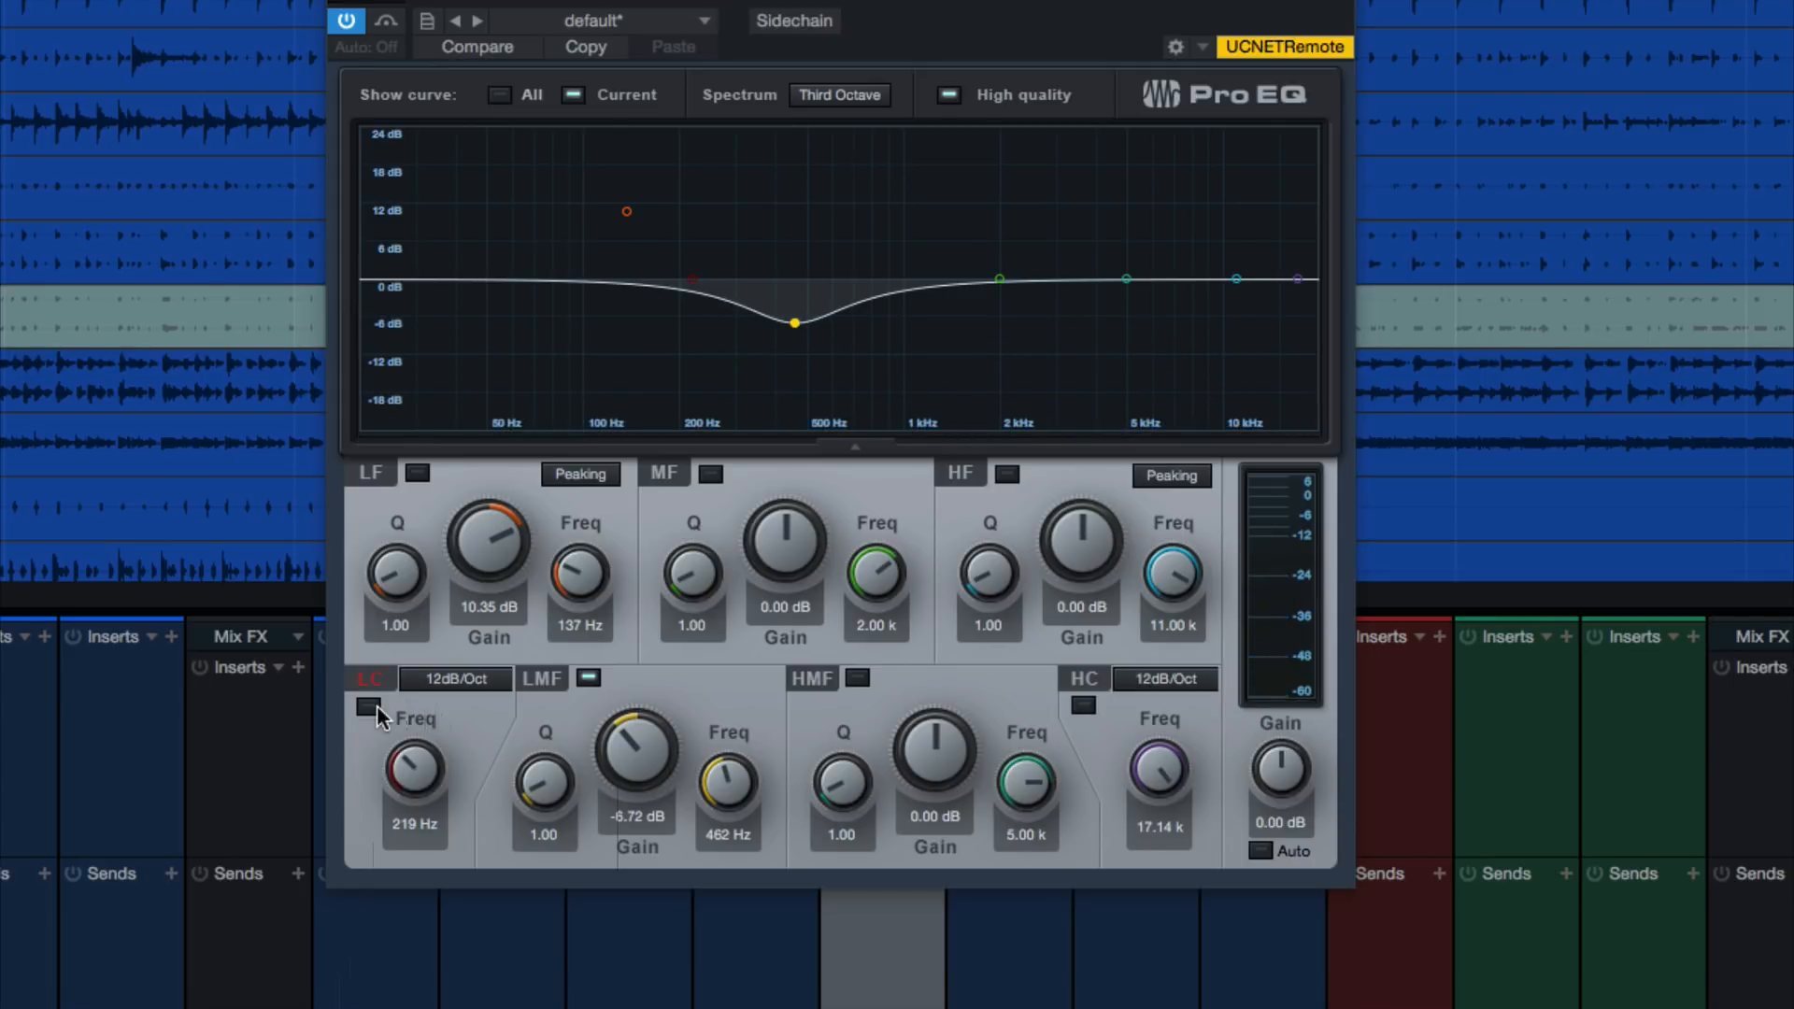
pyautogui.press('space')
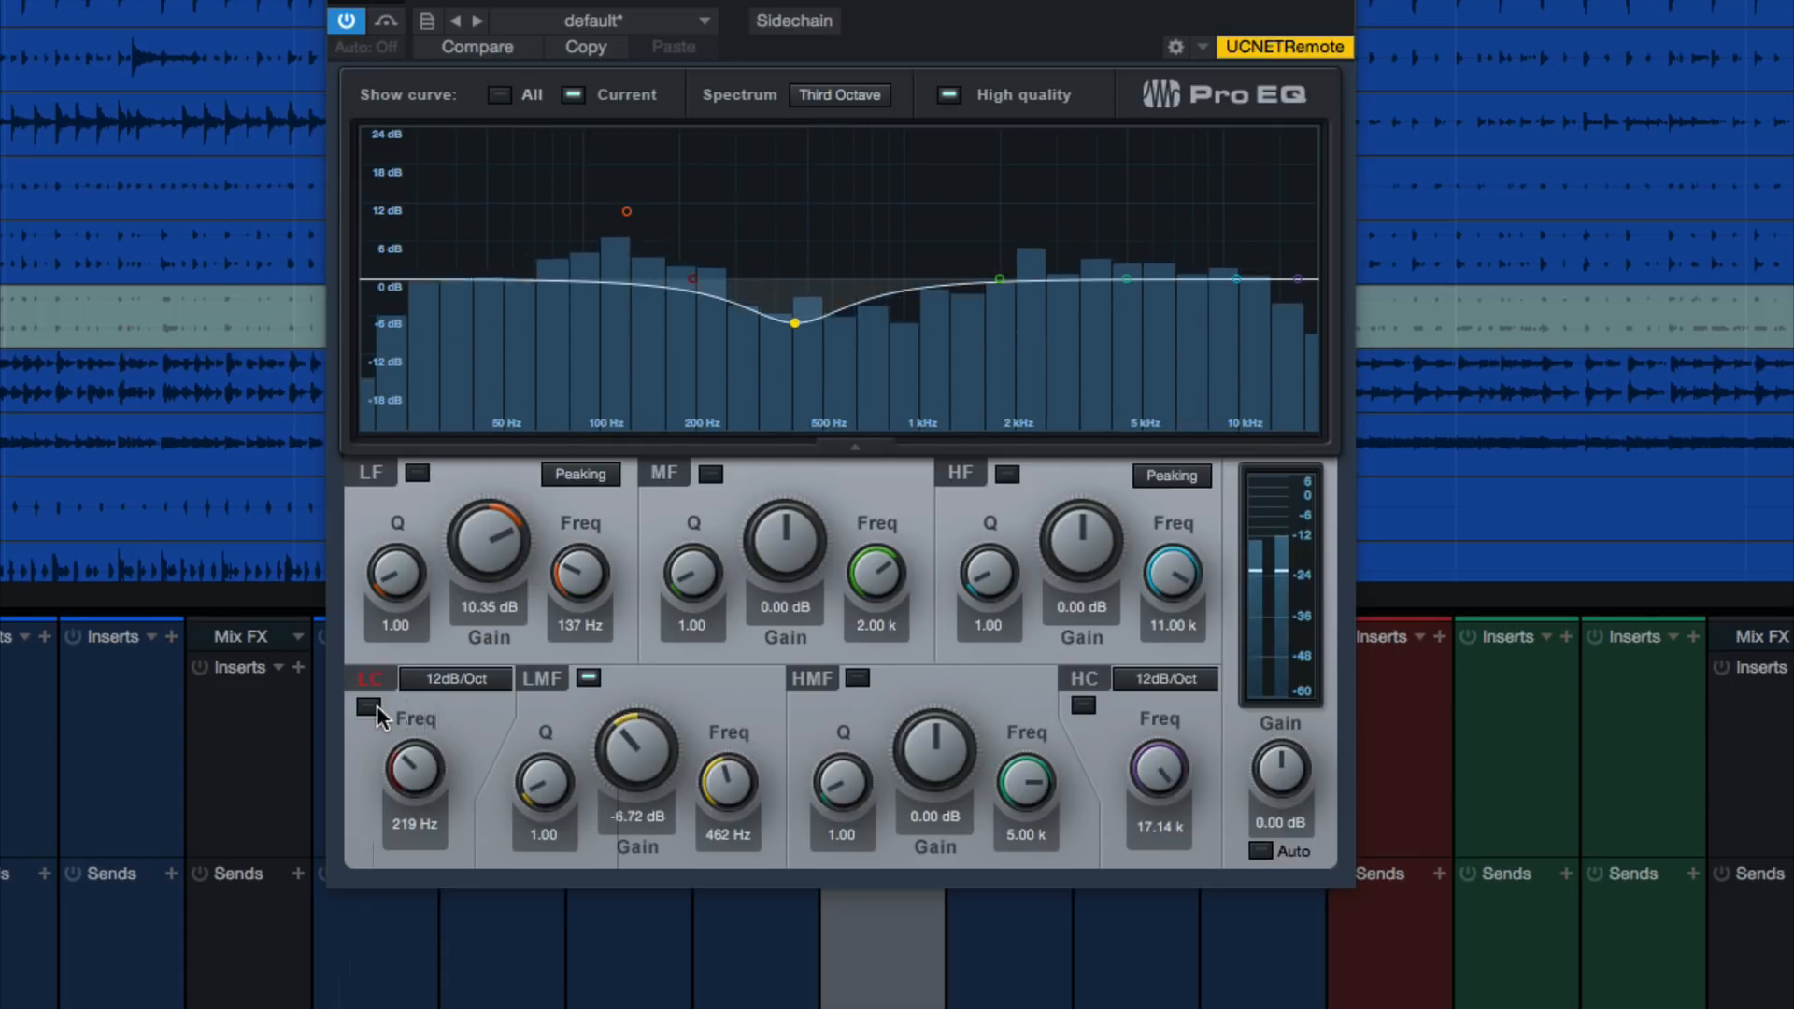
pyautogui.click(369, 706)
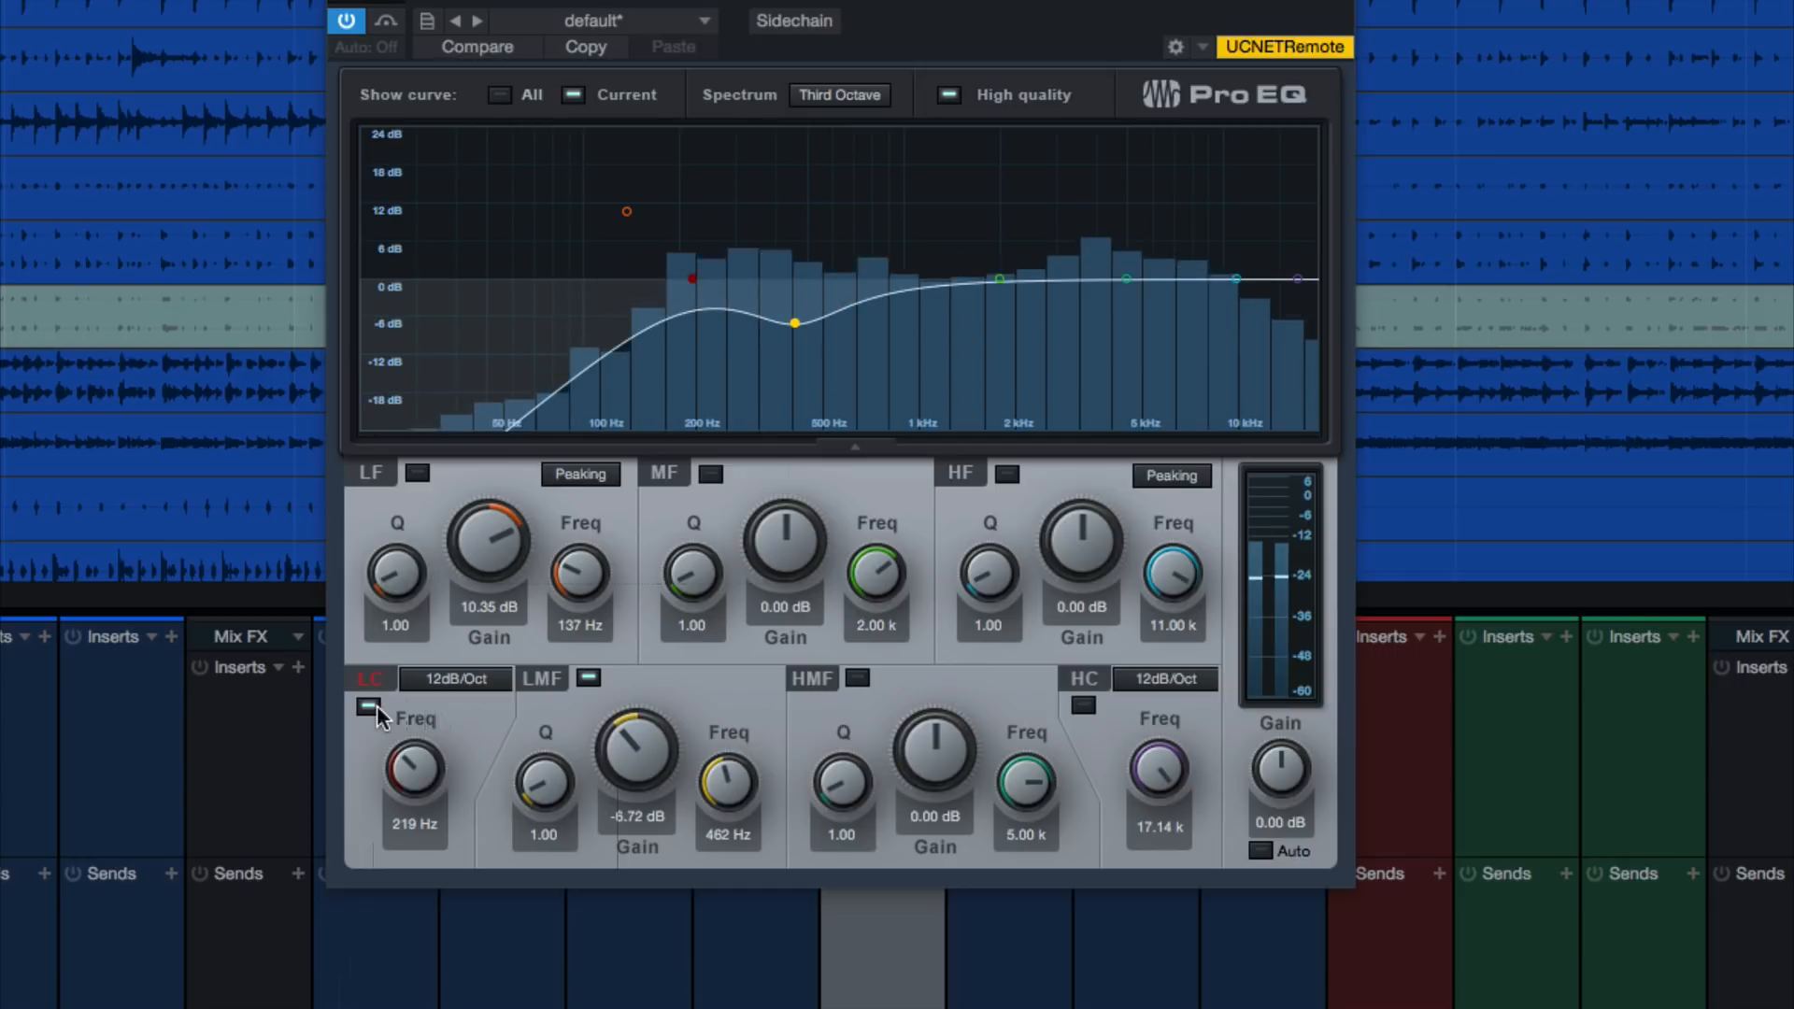
pyautogui.click(377, 706)
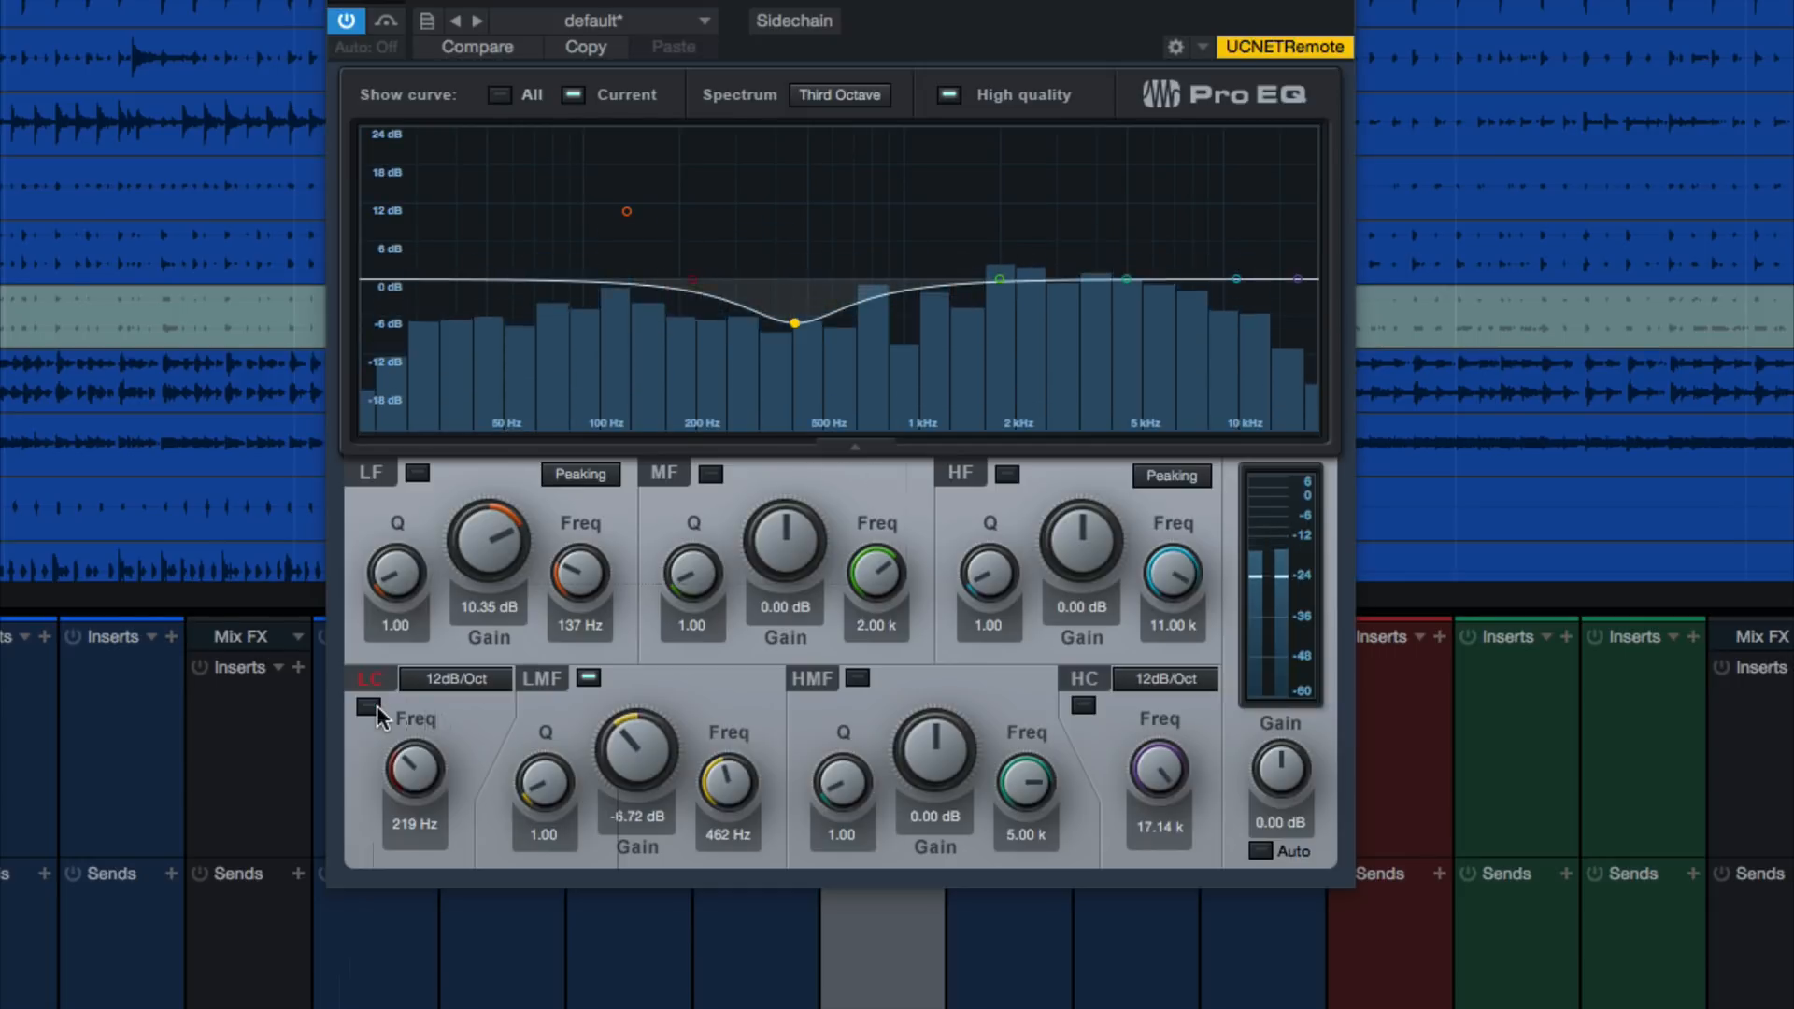
pyautogui.press('space')
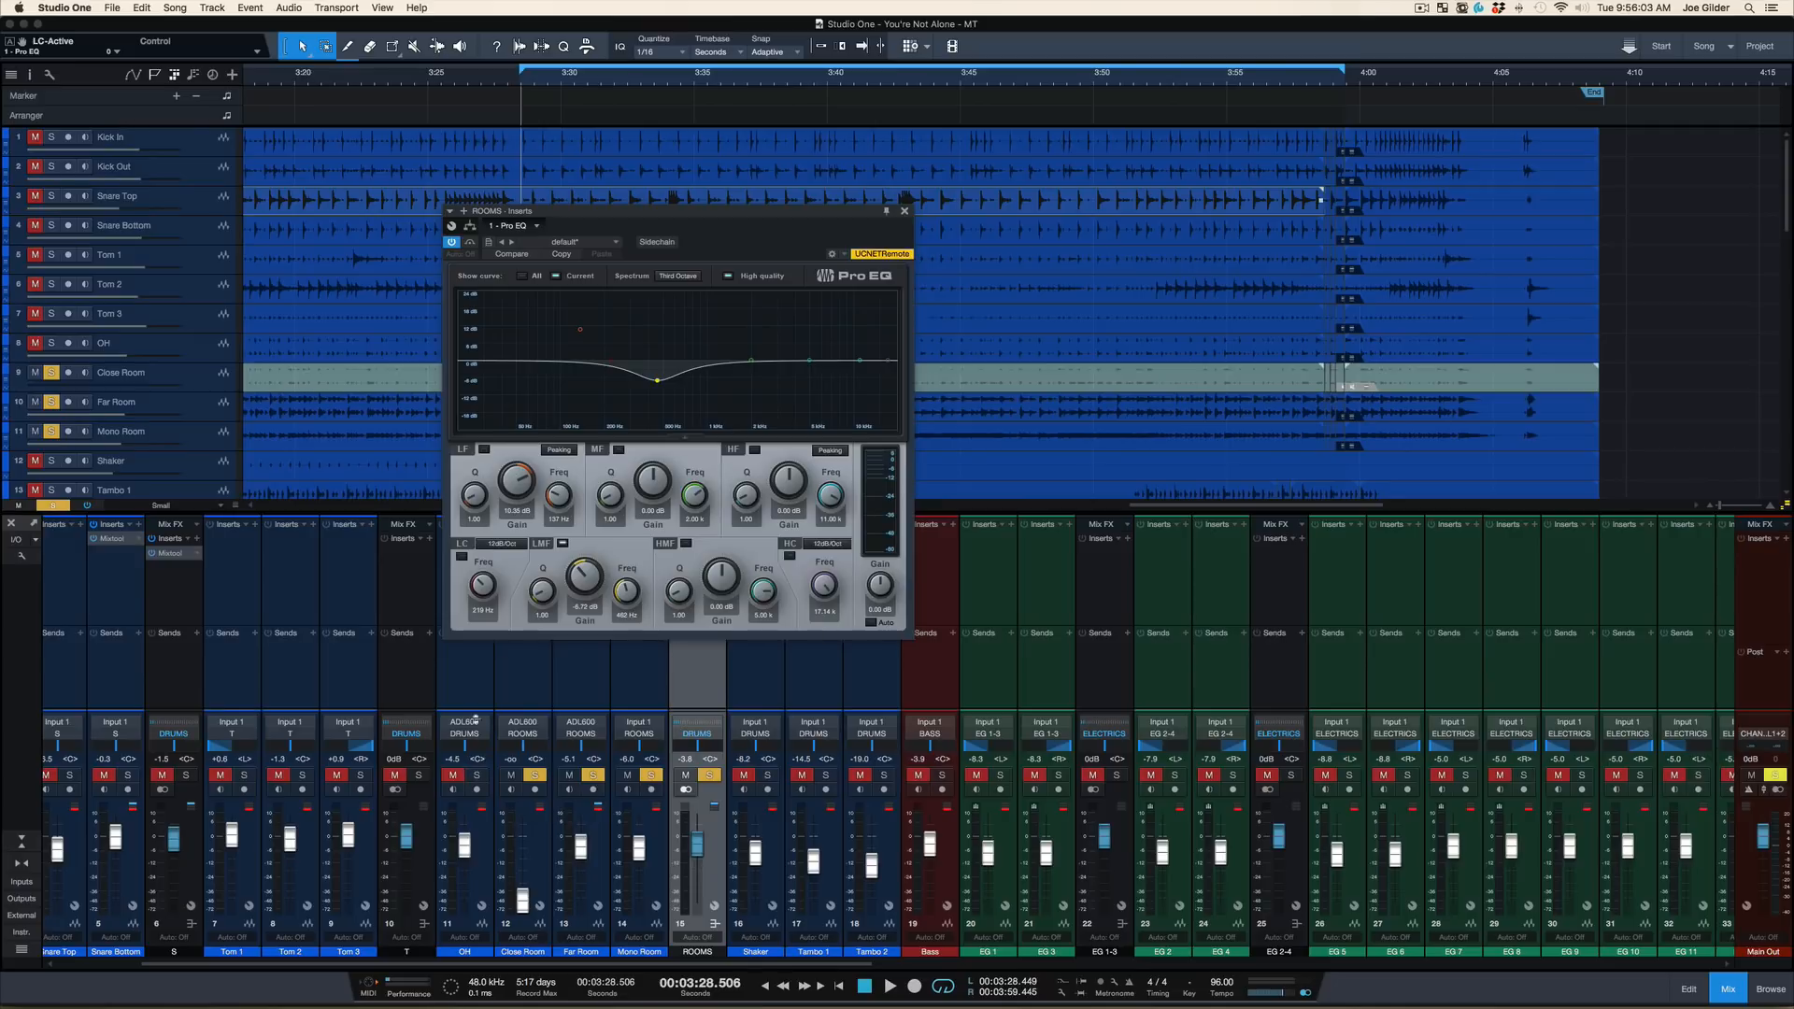
# Solo the OH channel alongside the rooms, play the loop, and clear all solos after stopping
pyautogui.click(478, 775)
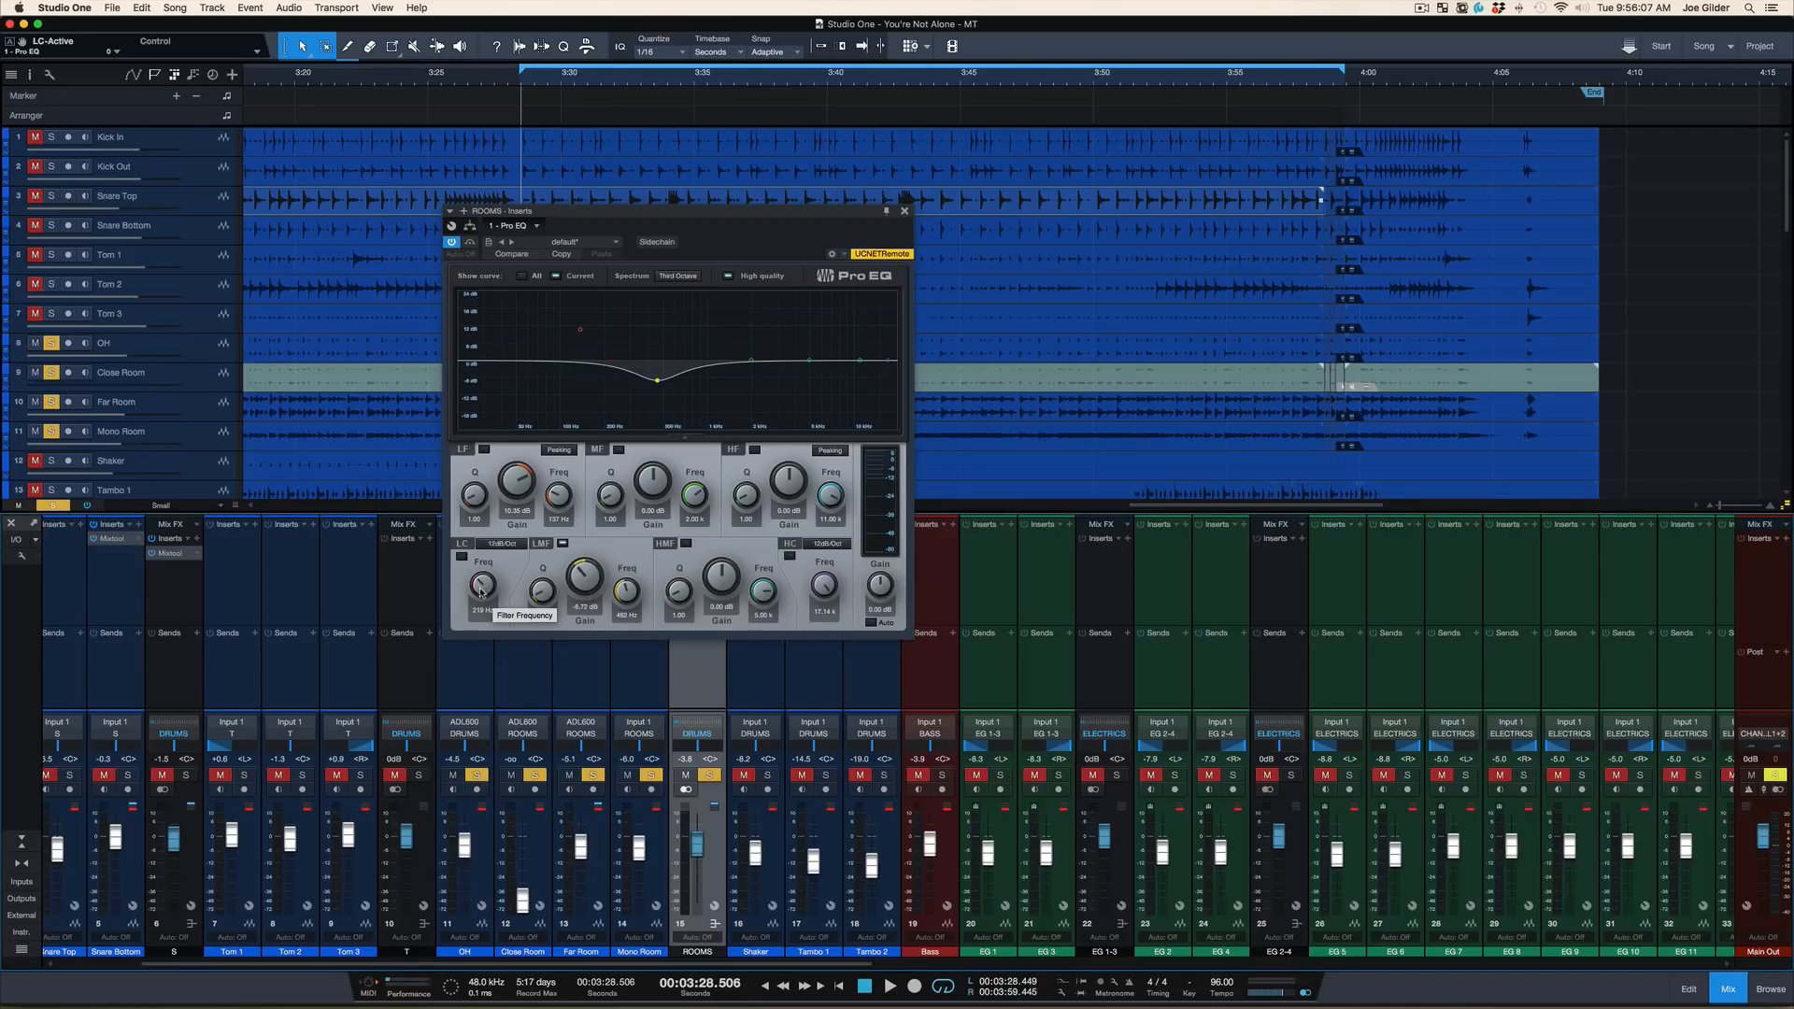
pyautogui.press('space')
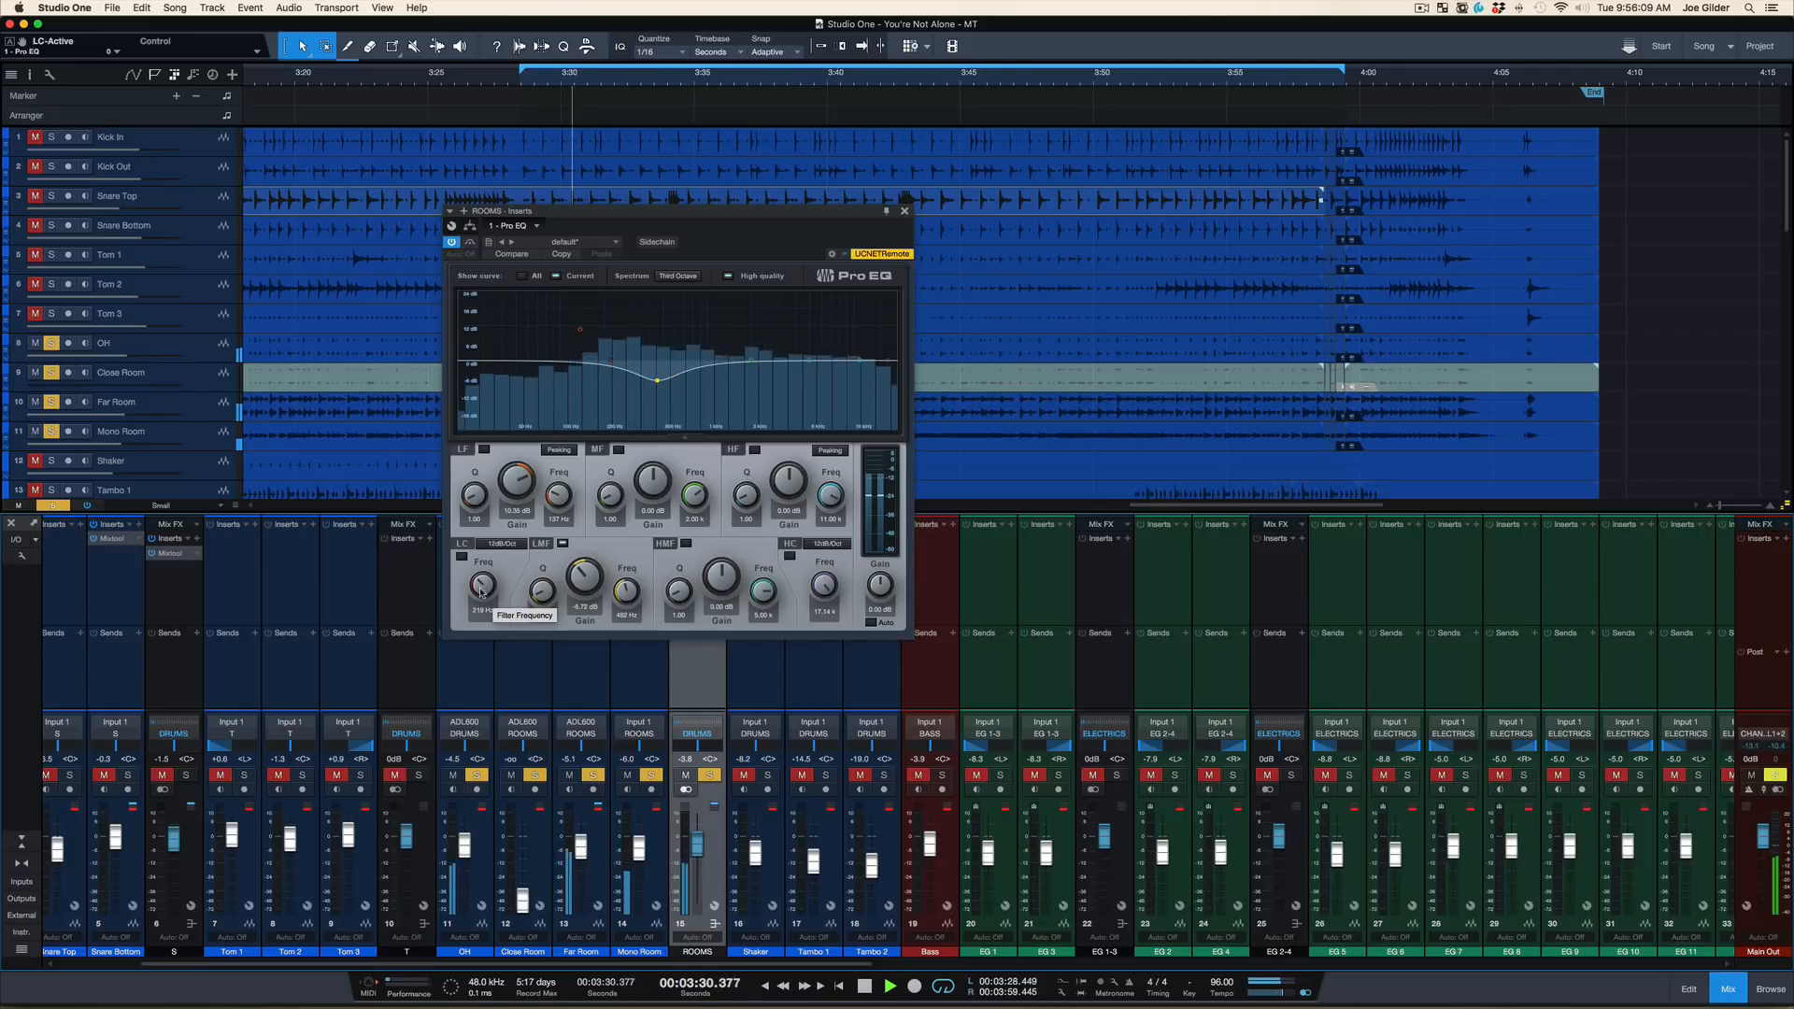
pyautogui.press('space')
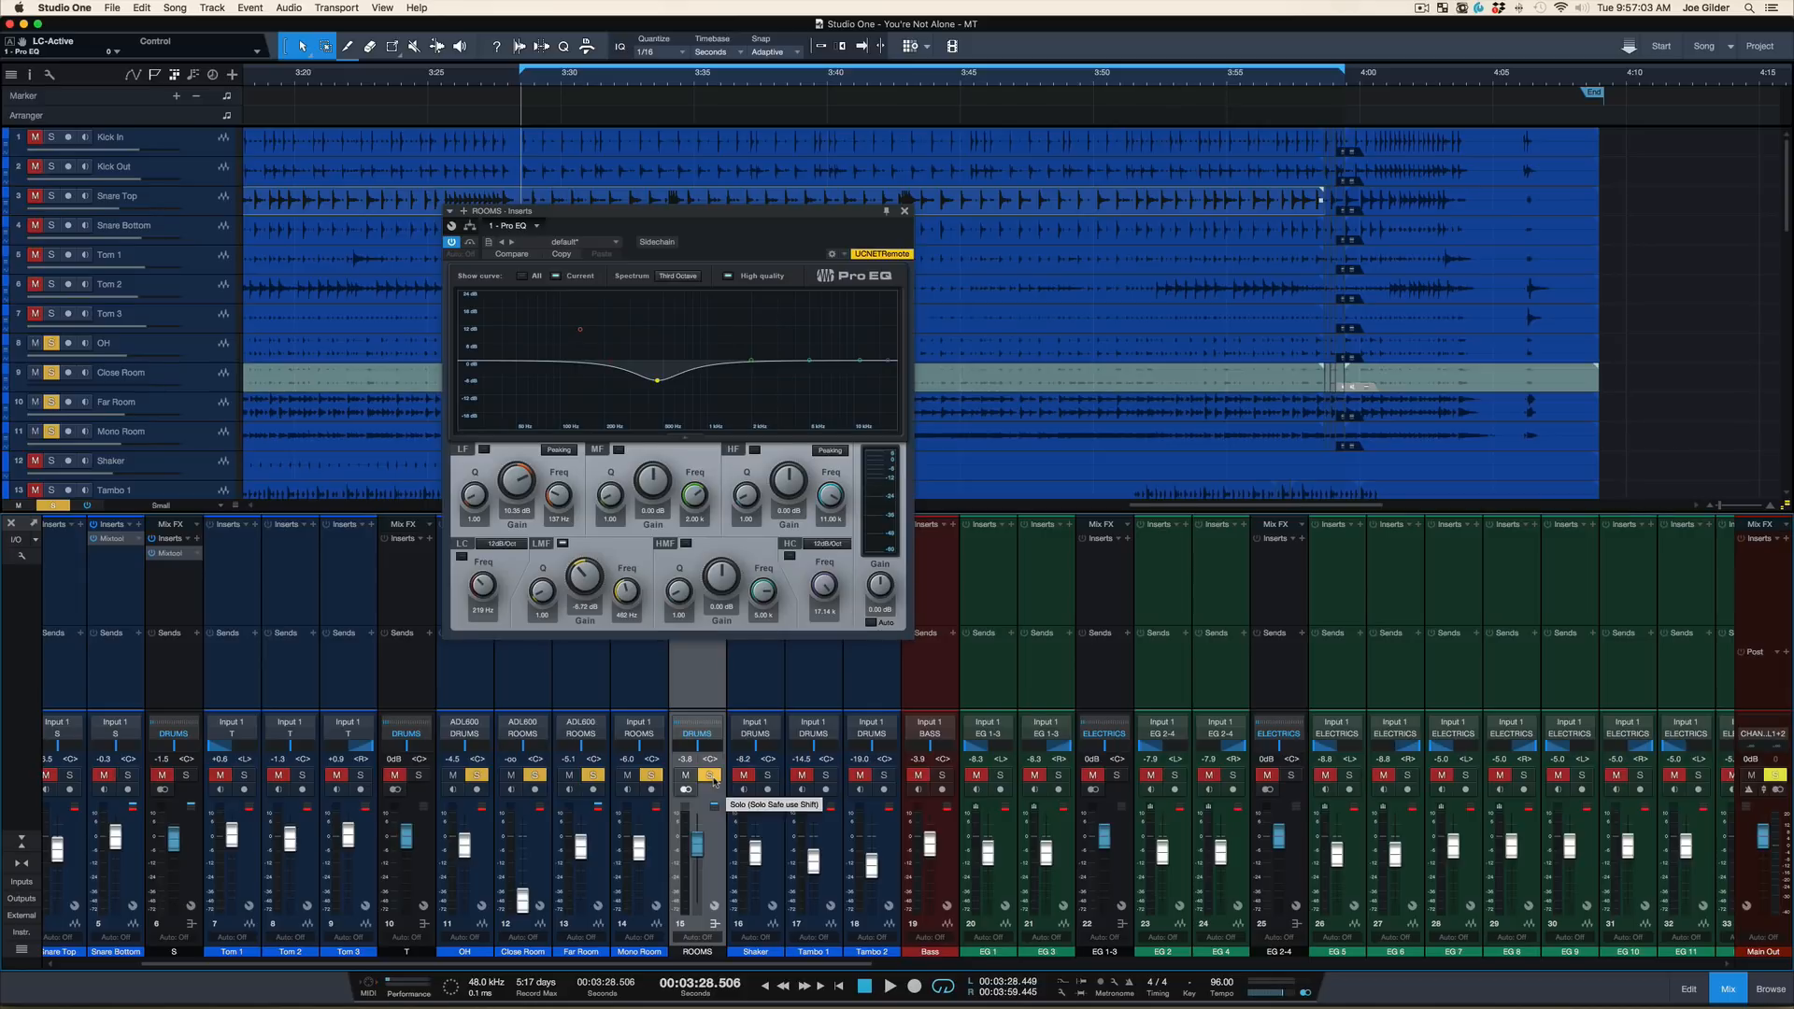
pyautogui.hotkey('shift', 's')
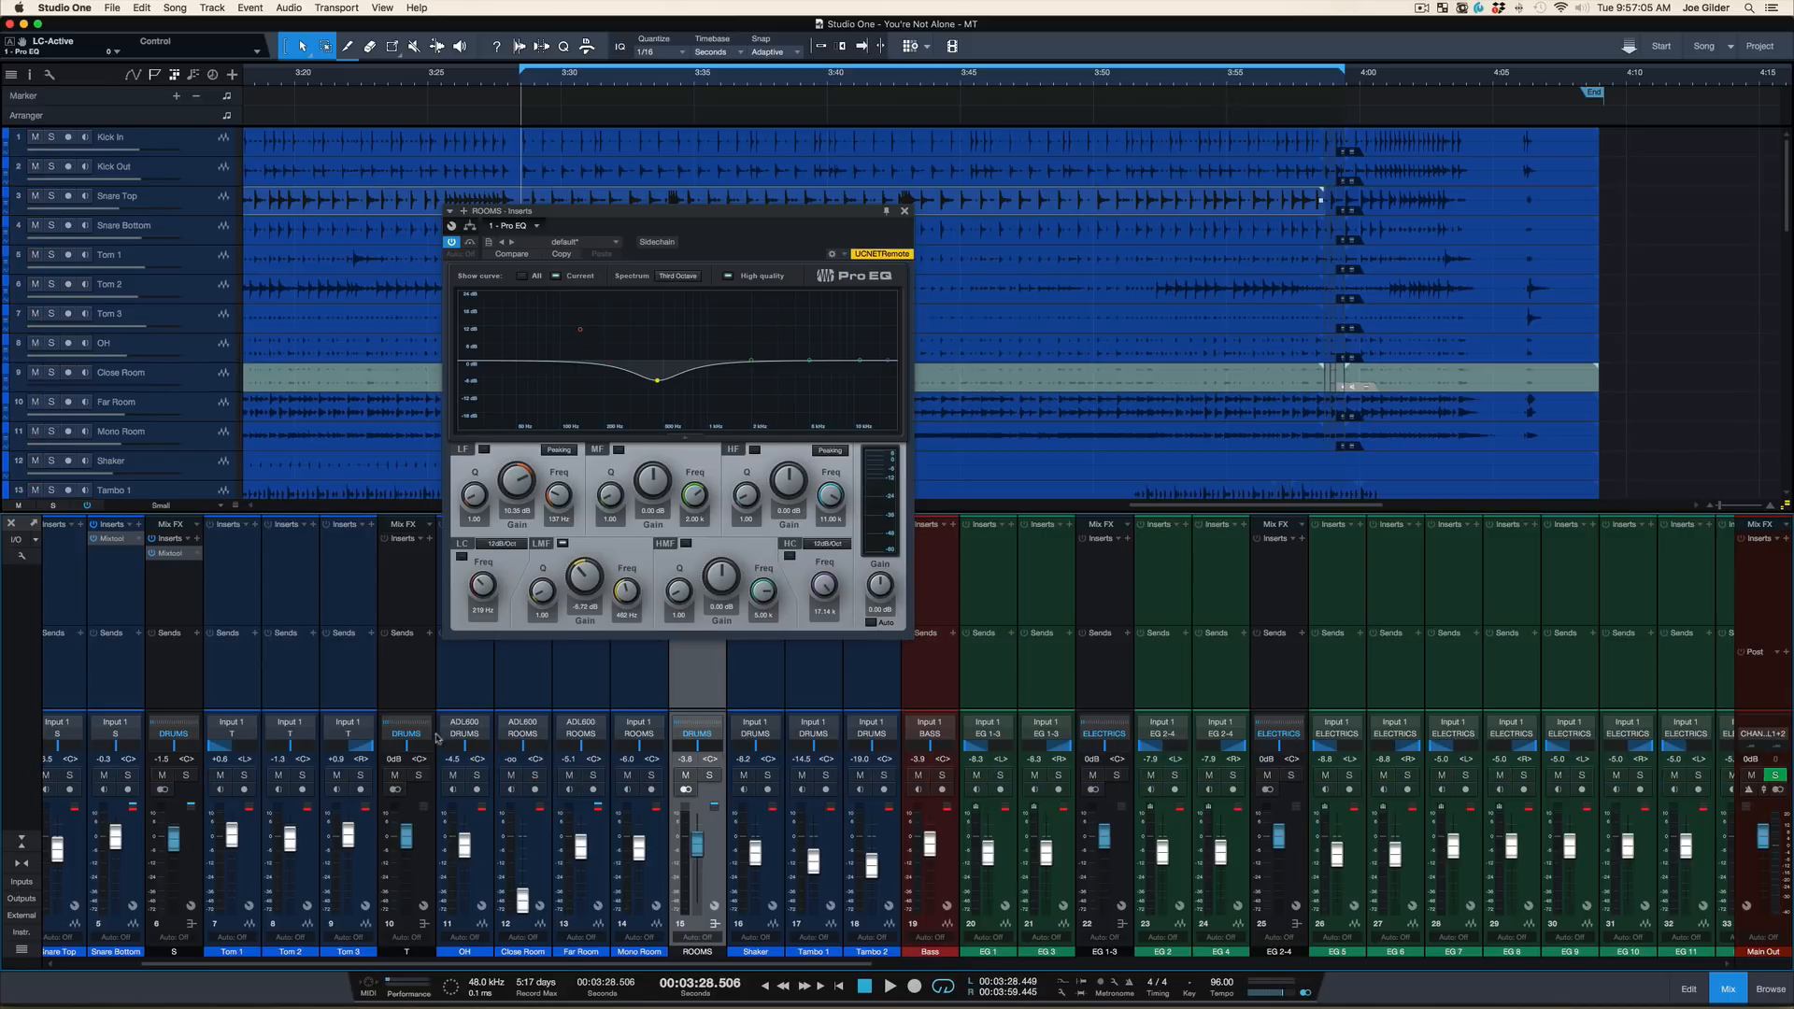
# Mute all kick, snare and tom channels and their buses, from Kick In through the T bus
pyautogui.click(396, 773)
pyautogui.hscroll(-3, 180, 653)
pyautogui.click(593, 684)
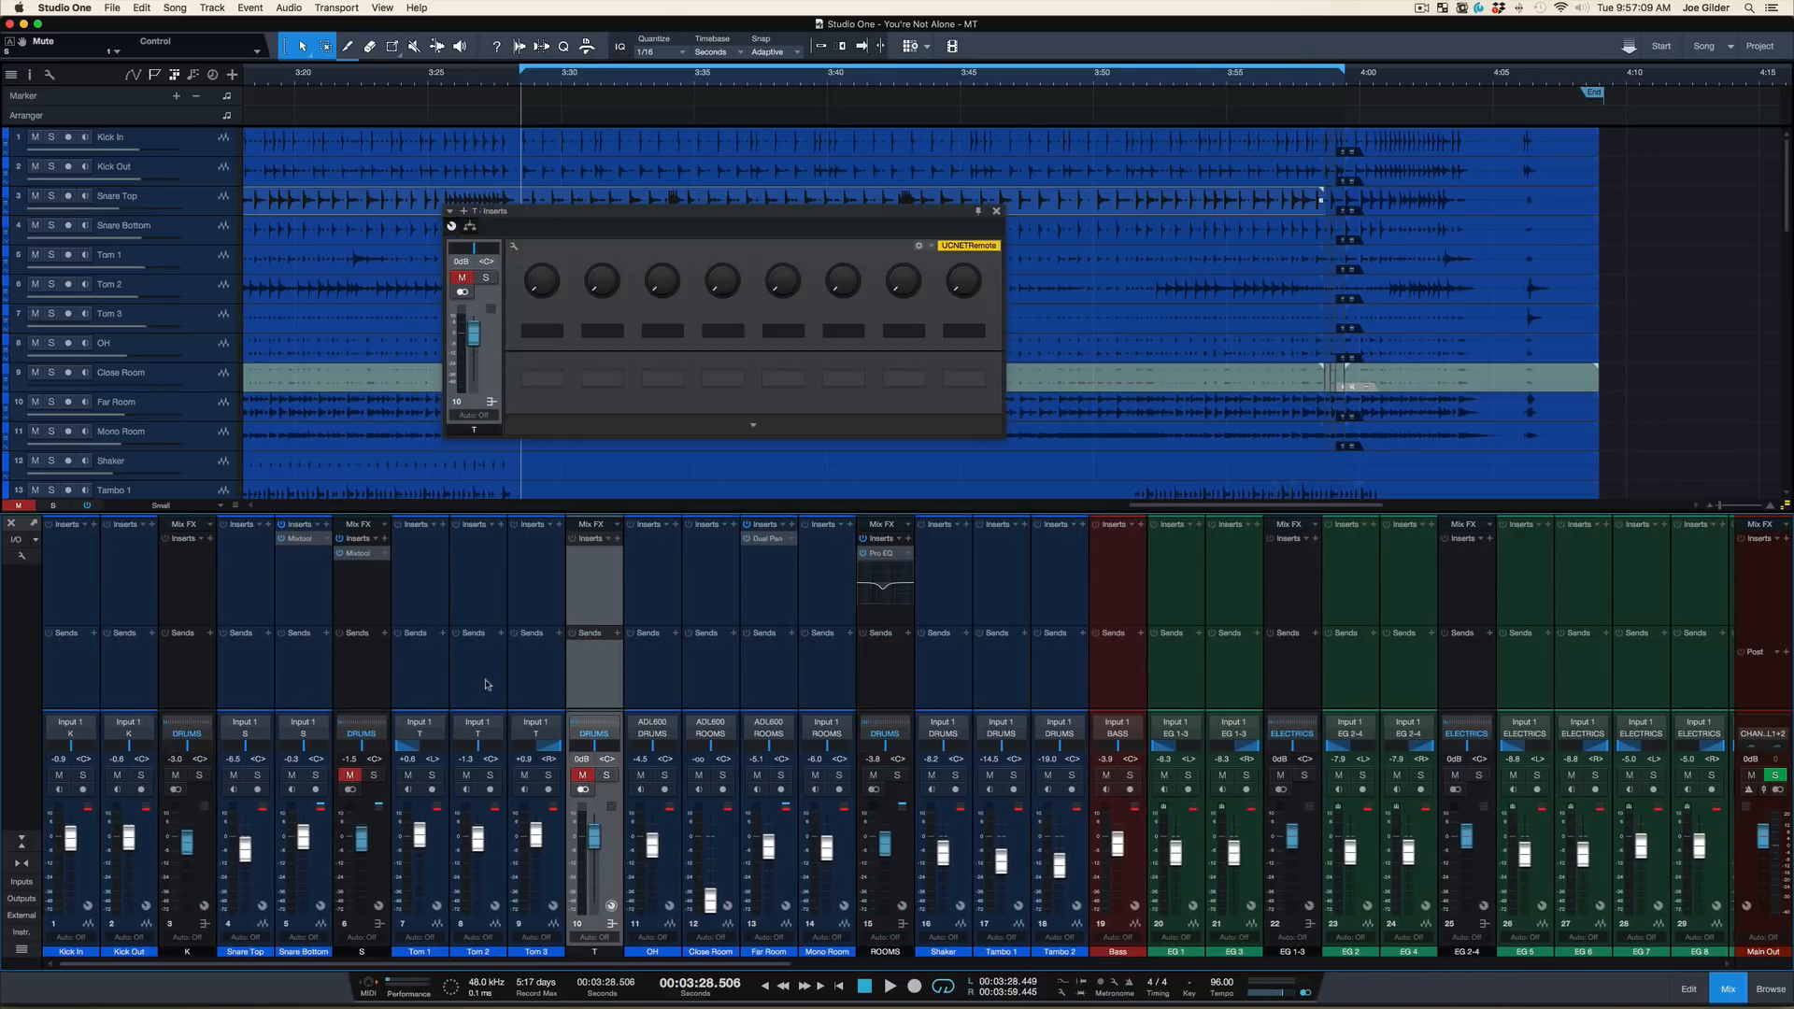
pyautogui.keyDown('shift'); pyautogui.click(91, 669); pyautogui.keyUp('shift')
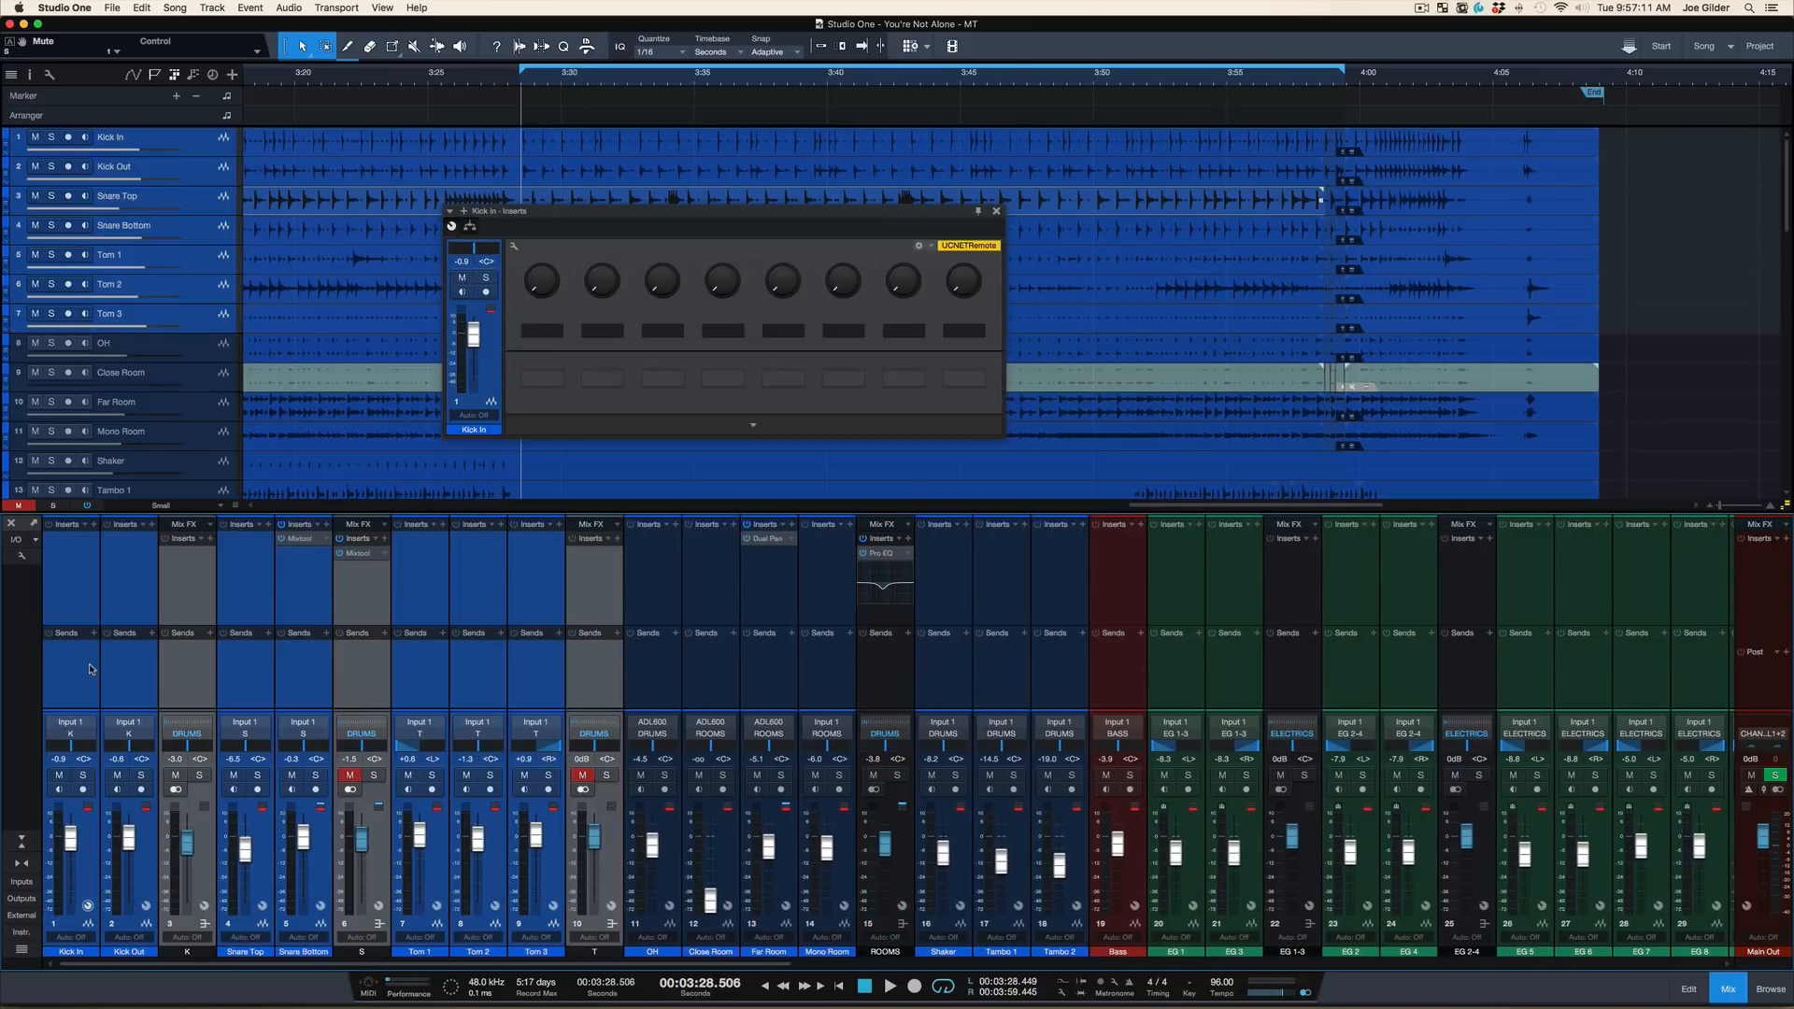
pyautogui.press('m')
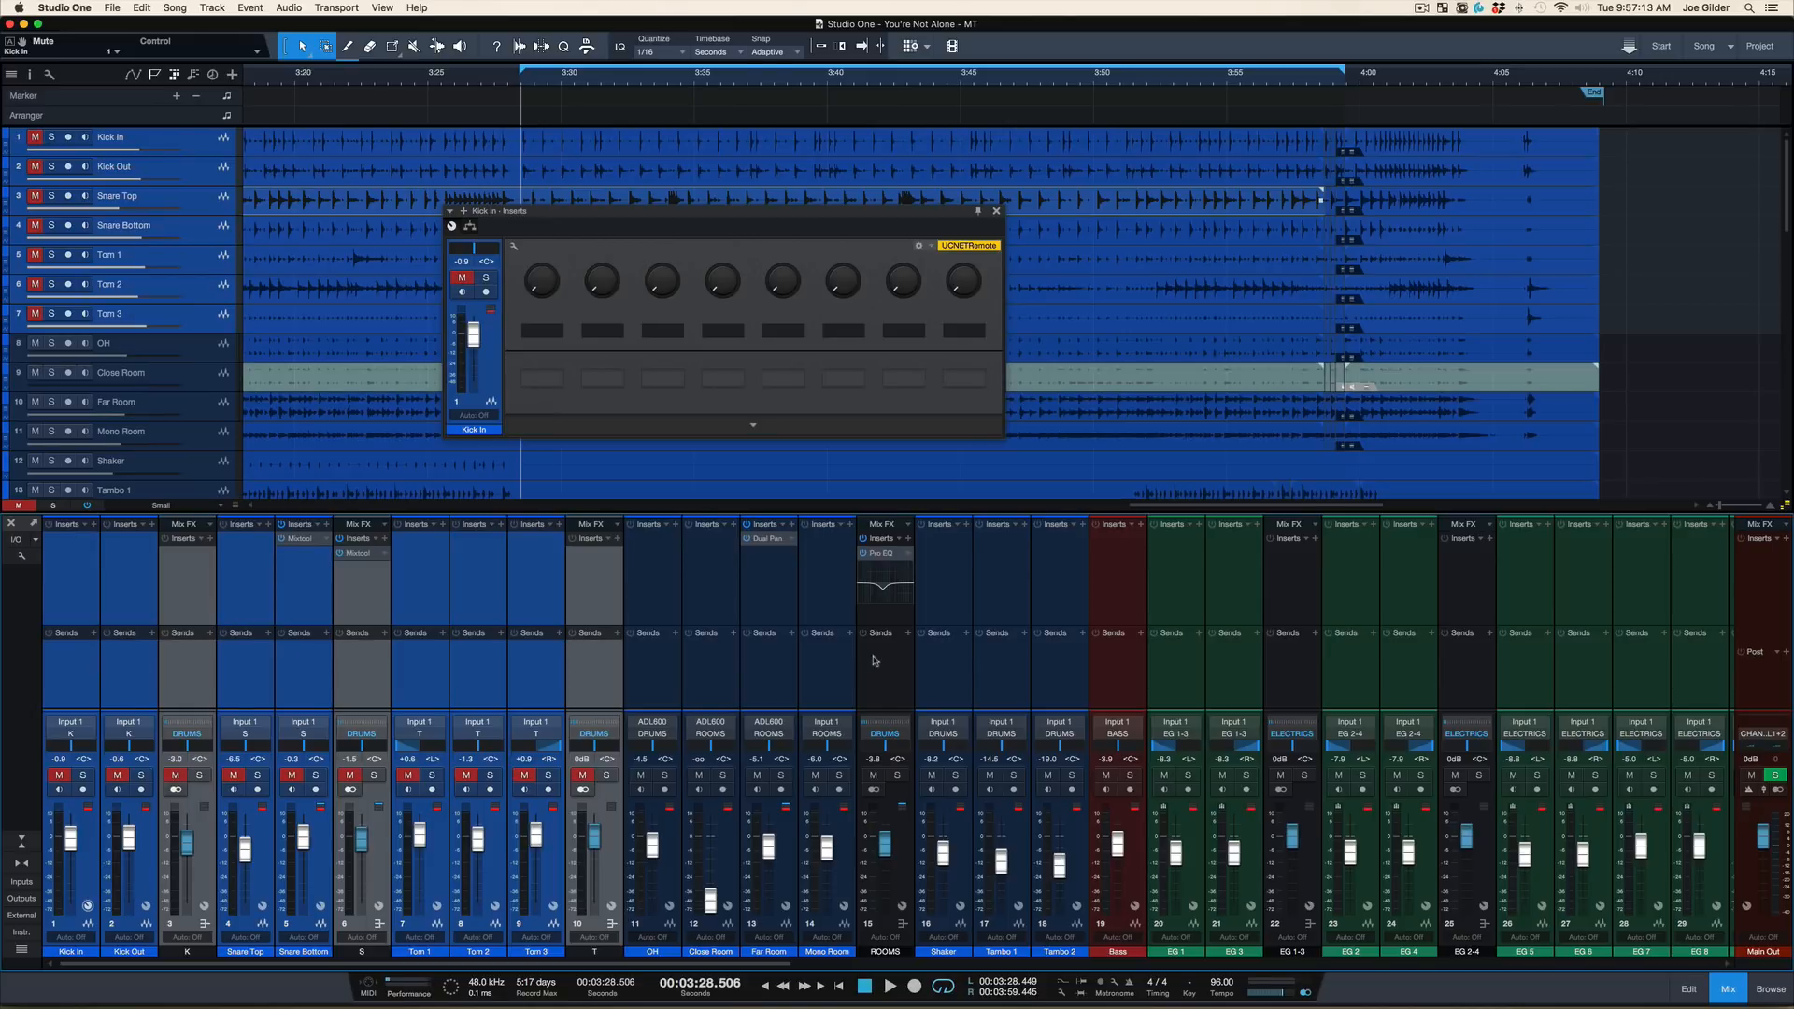
# Listen to the loop while raising the BASS and ELECTRICS bus faders, then stop and pull both back down
pyautogui.scroll(-3, 1227, 441)
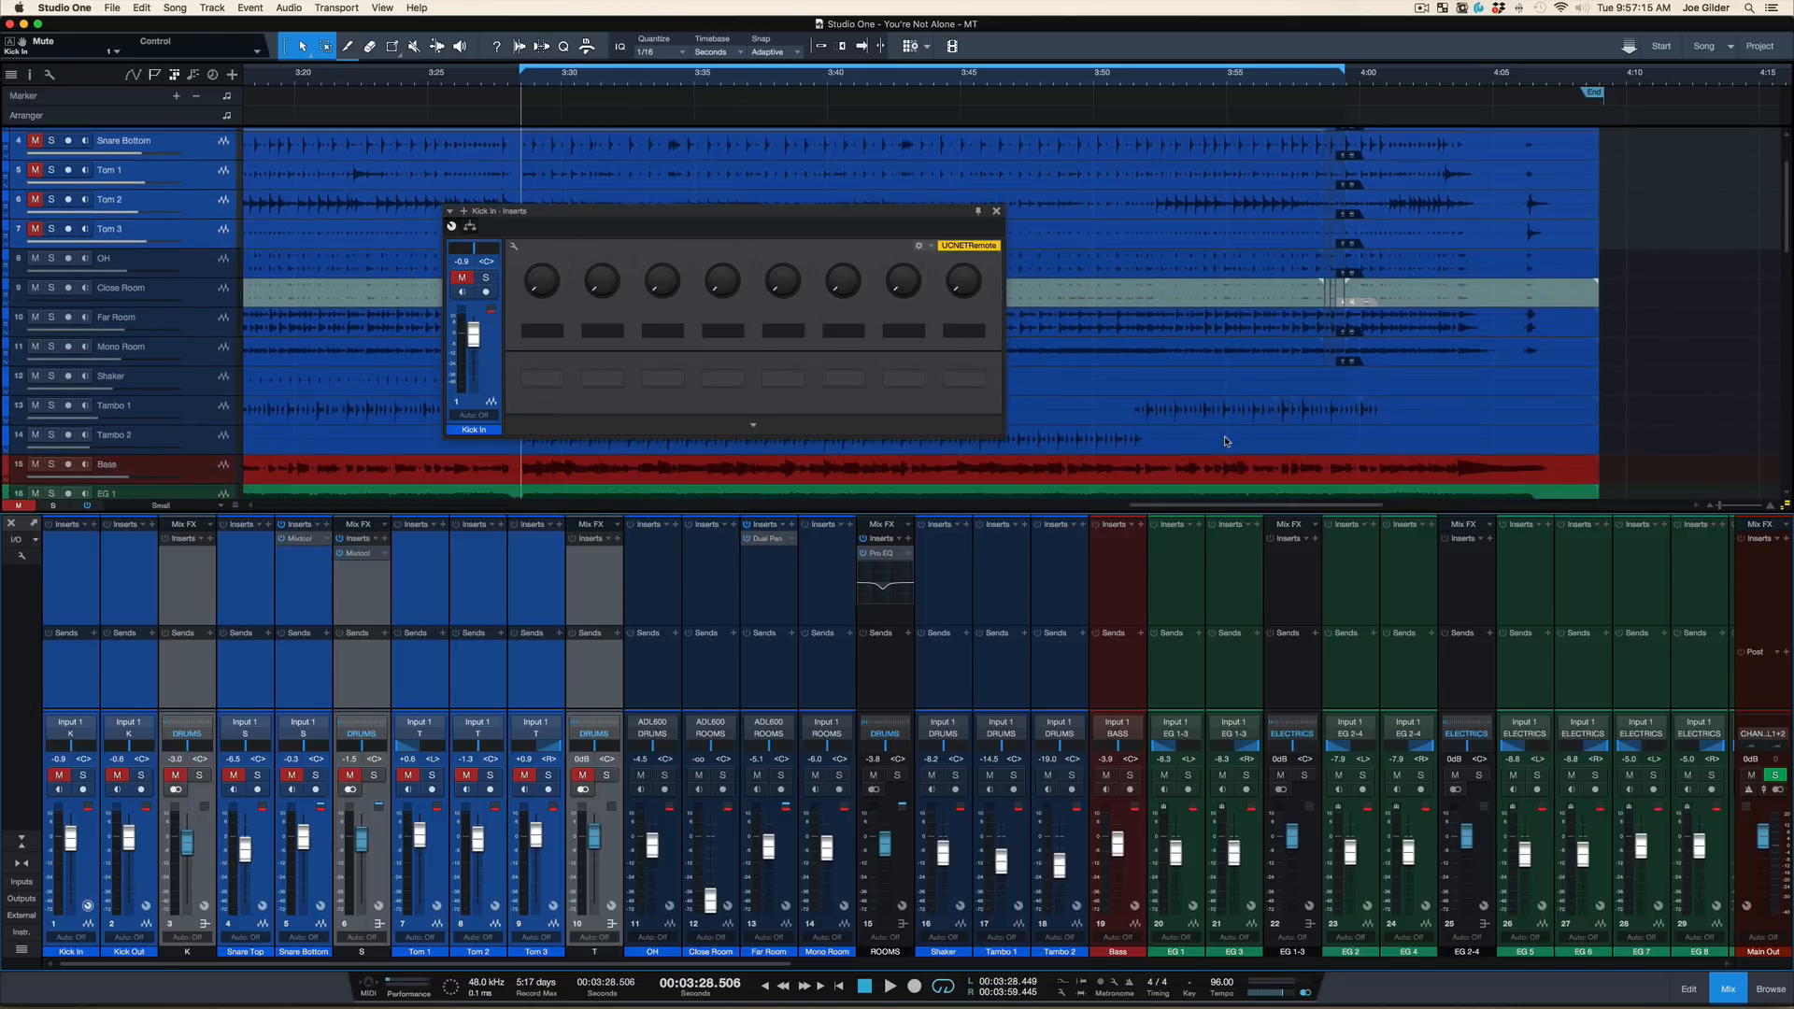
pyautogui.press('F3')
pyautogui.press('F3')
pyautogui.hscroll(10, 1236, 638)
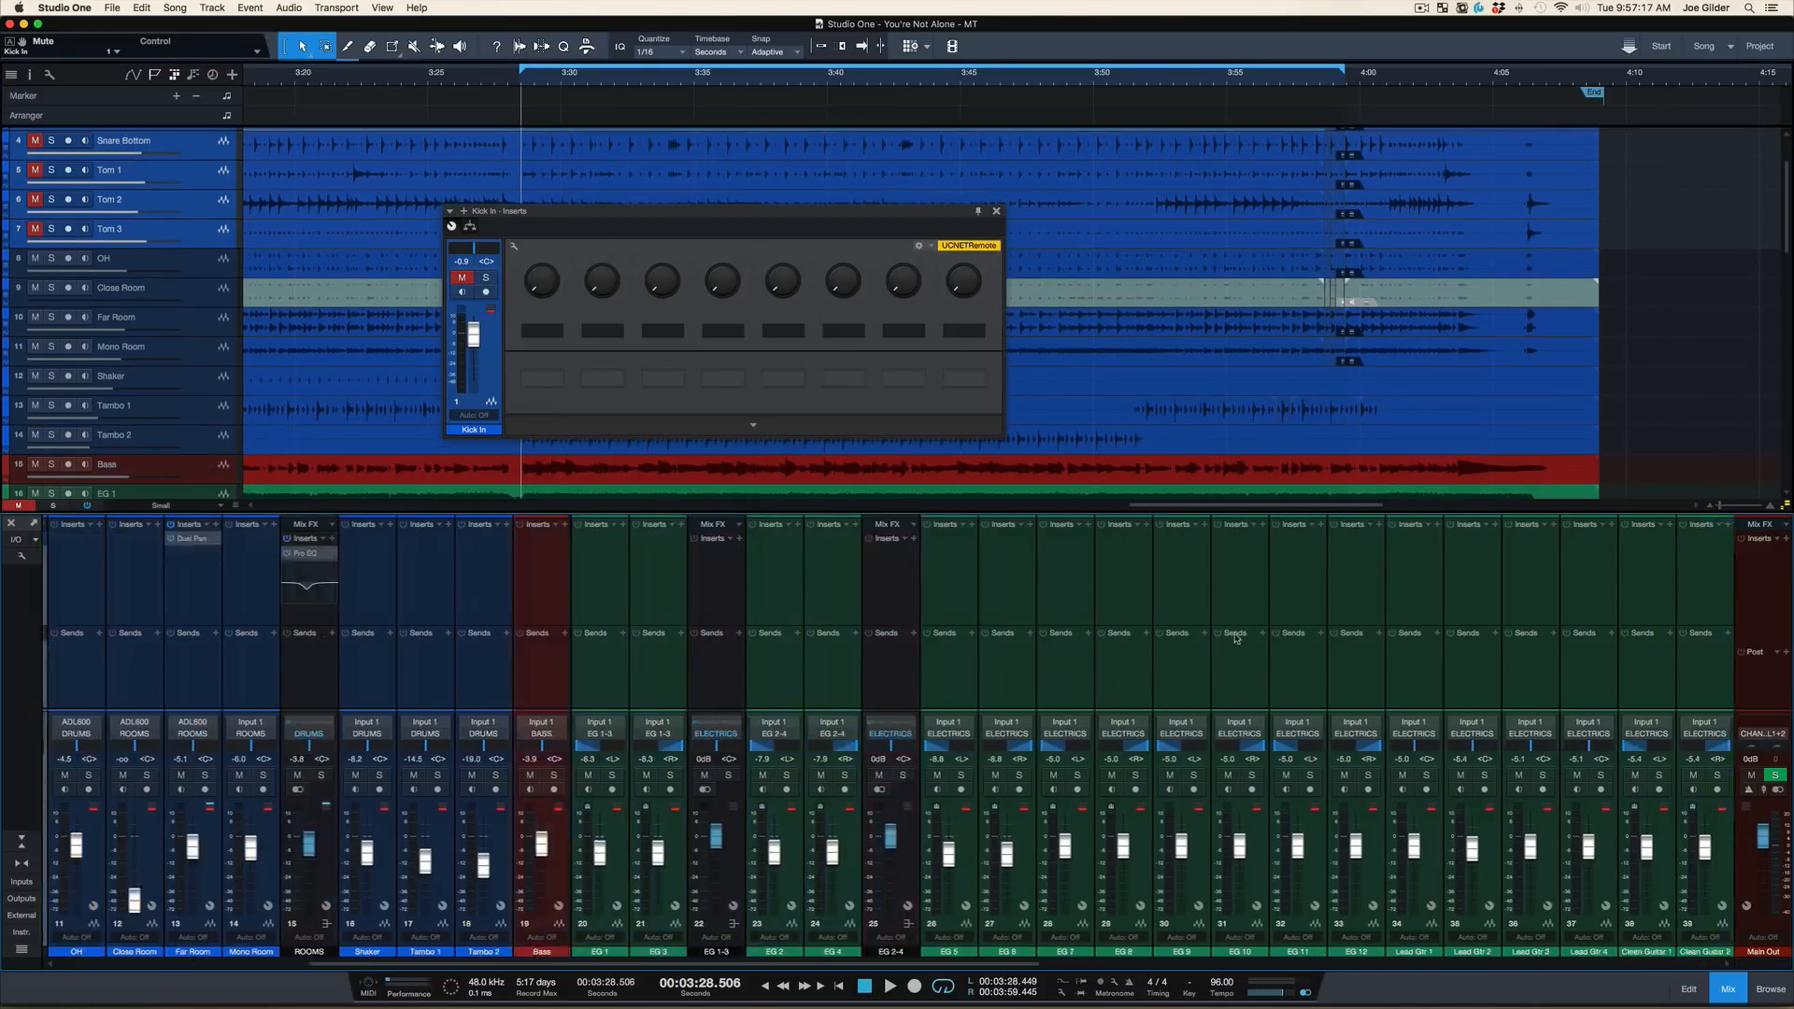
pyautogui.hscroll(5, 1236, 638)
pyautogui.click(1066, 676)
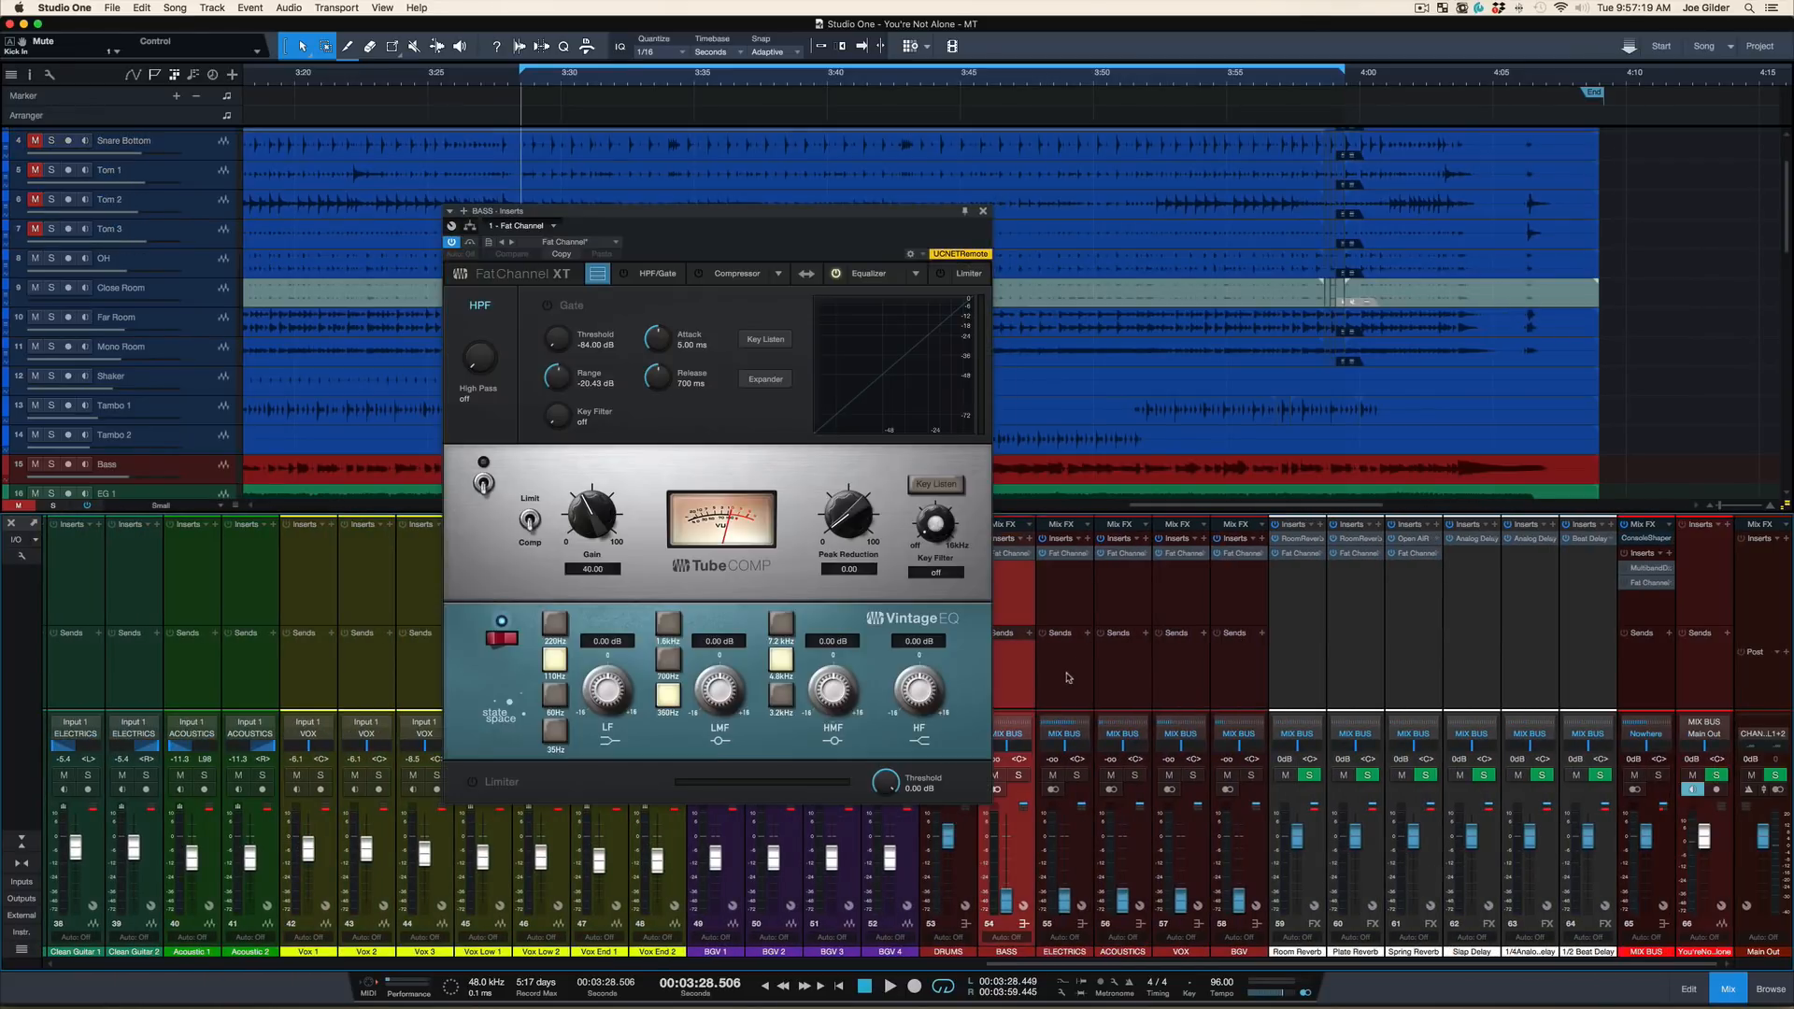
pyautogui.press('space')
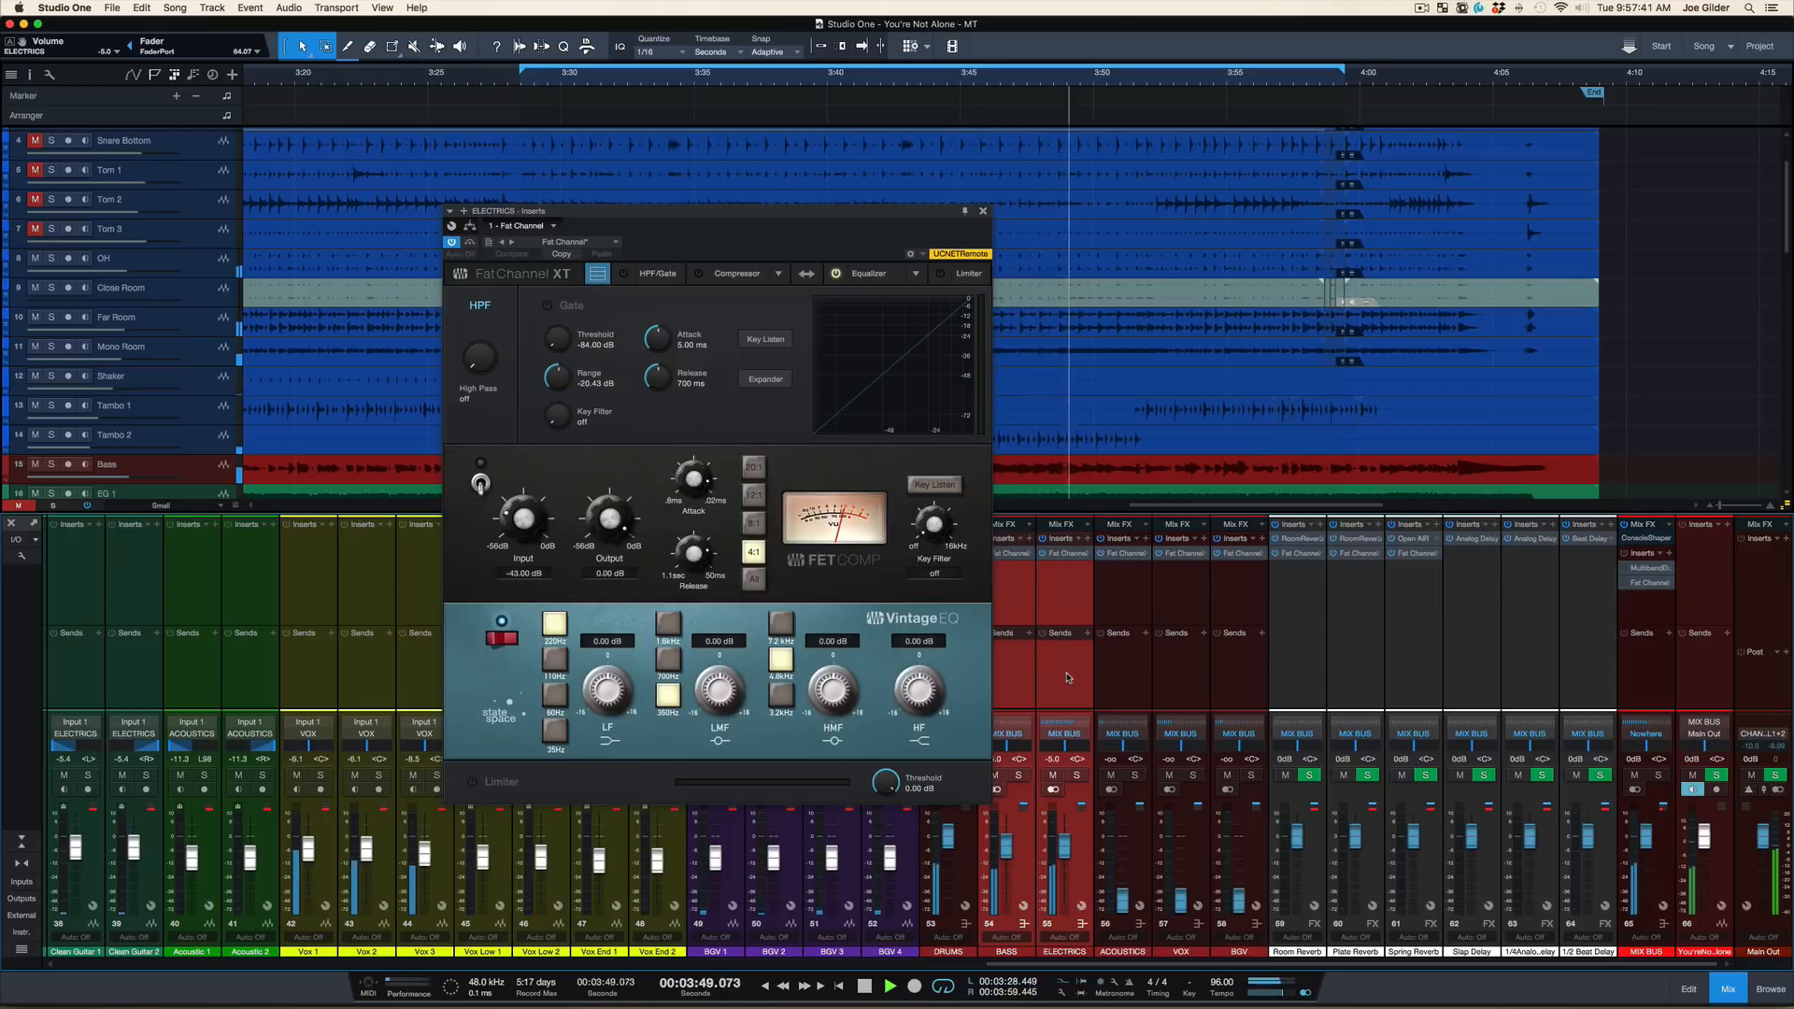
pyautogui.press('space')
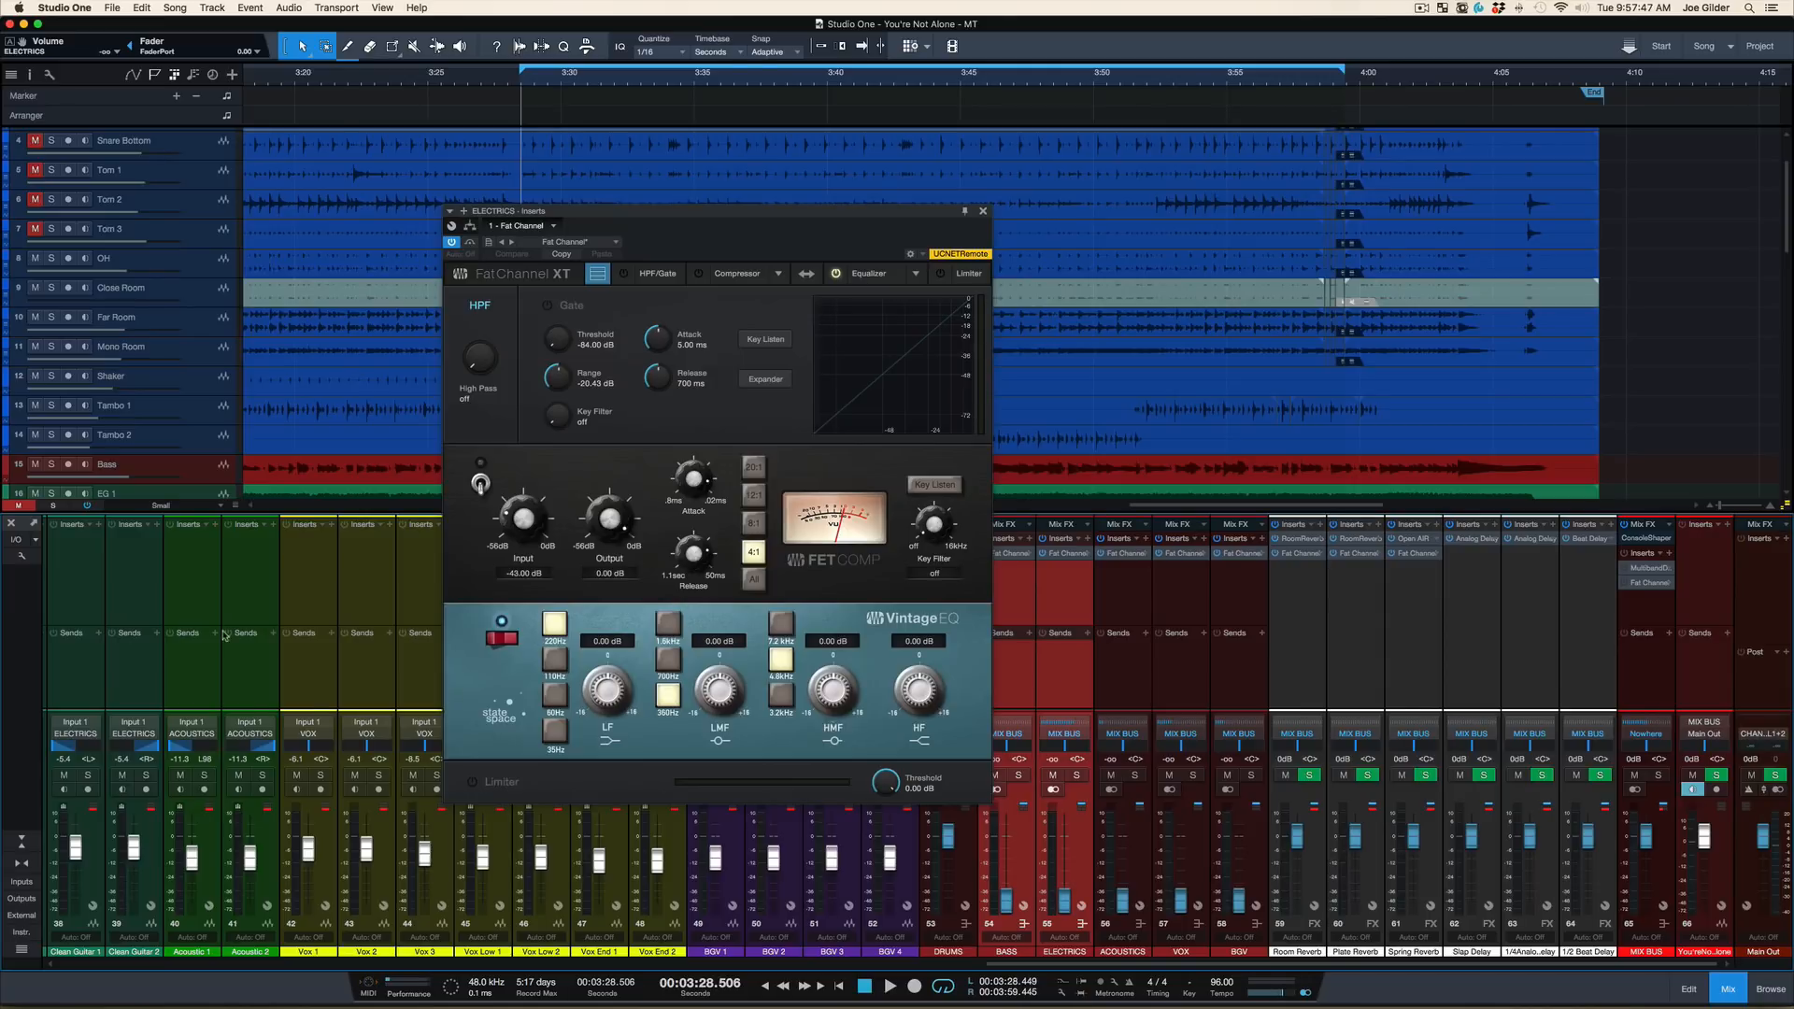
# Unmute all kick, snare and tom channels and their buses, from Kick In through the T bus
pyautogui.hscroll(-20, 224, 635)
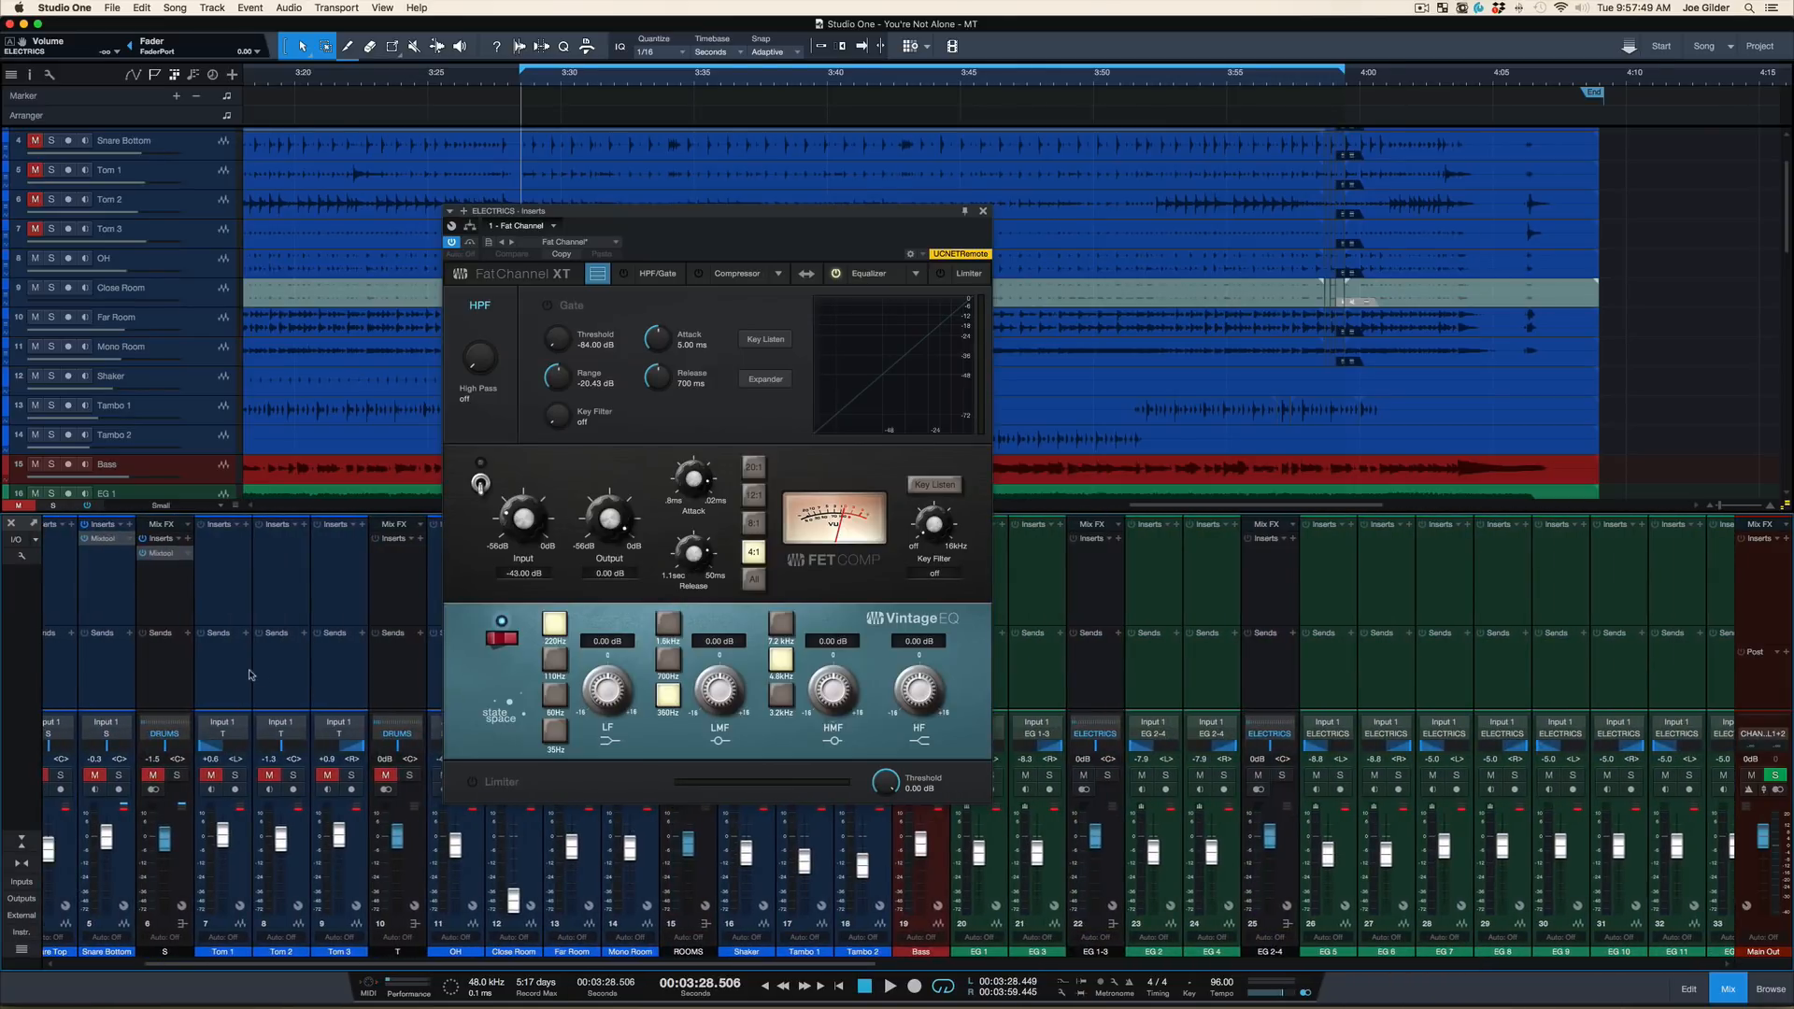
pyautogui.hscroll(3, 381, 666)
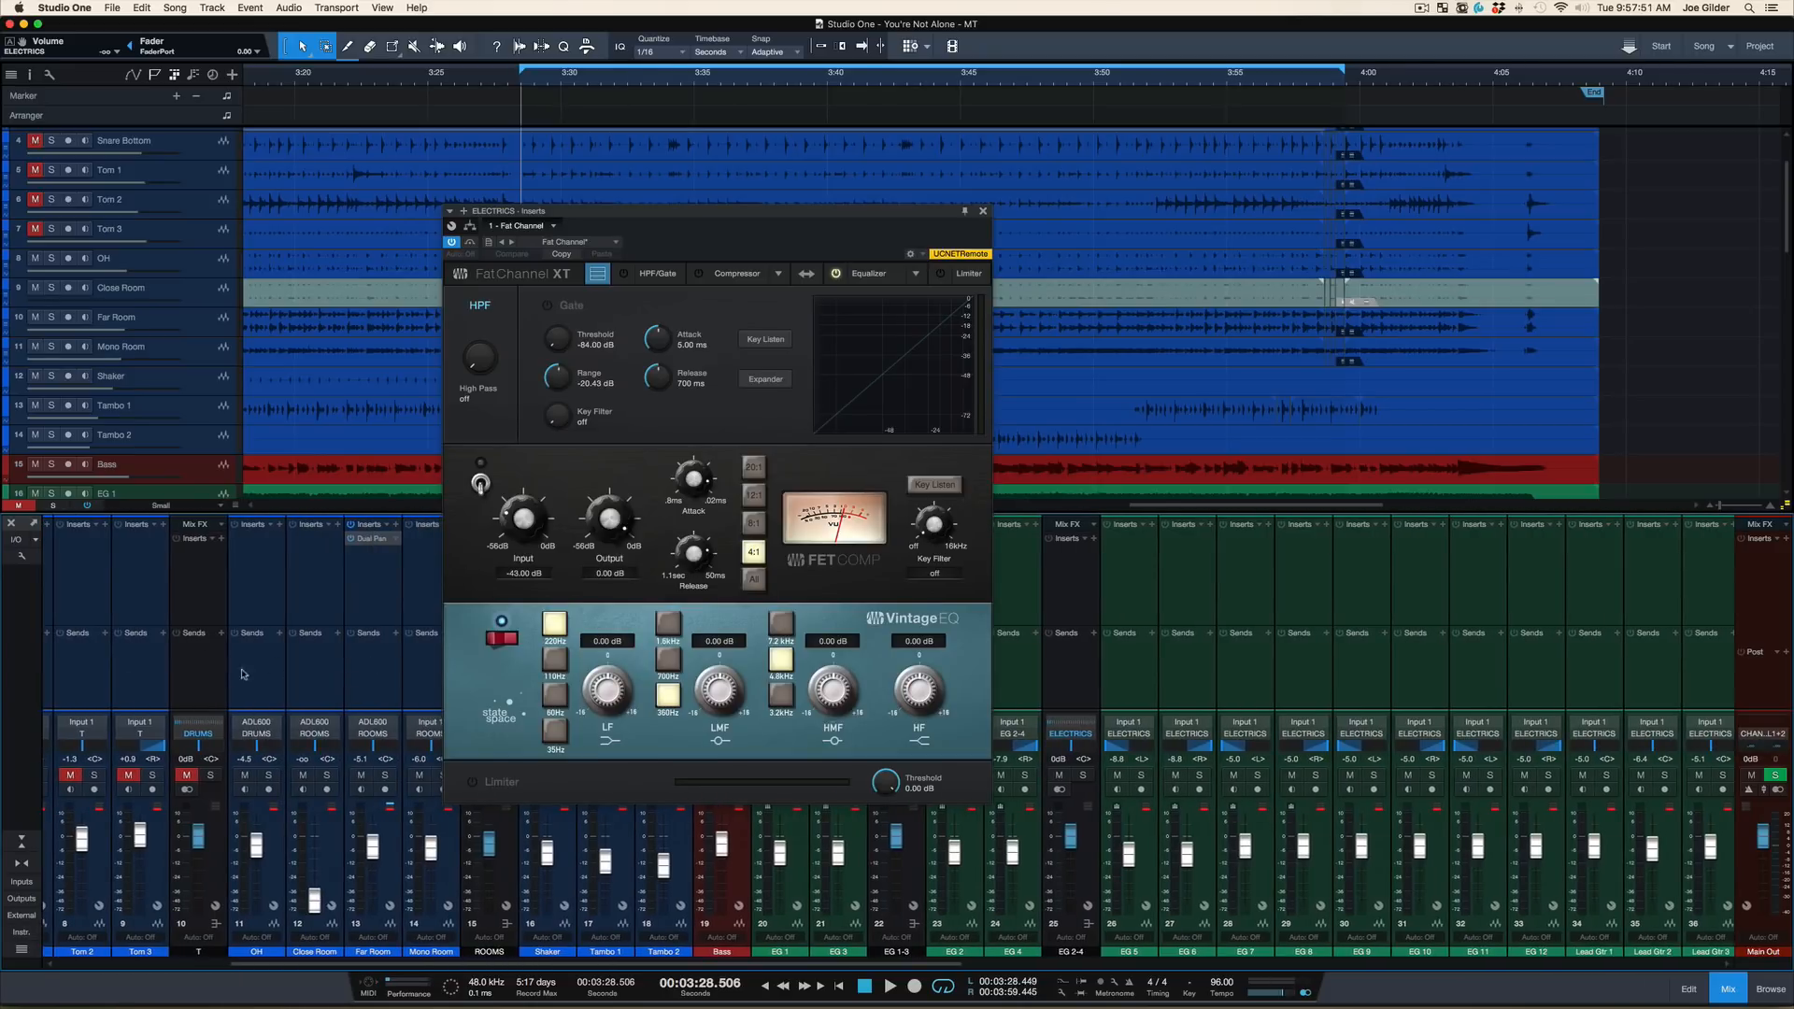
pyautogui.click(212, 689)
pyautogui.hscroll(-5, 212, 688)
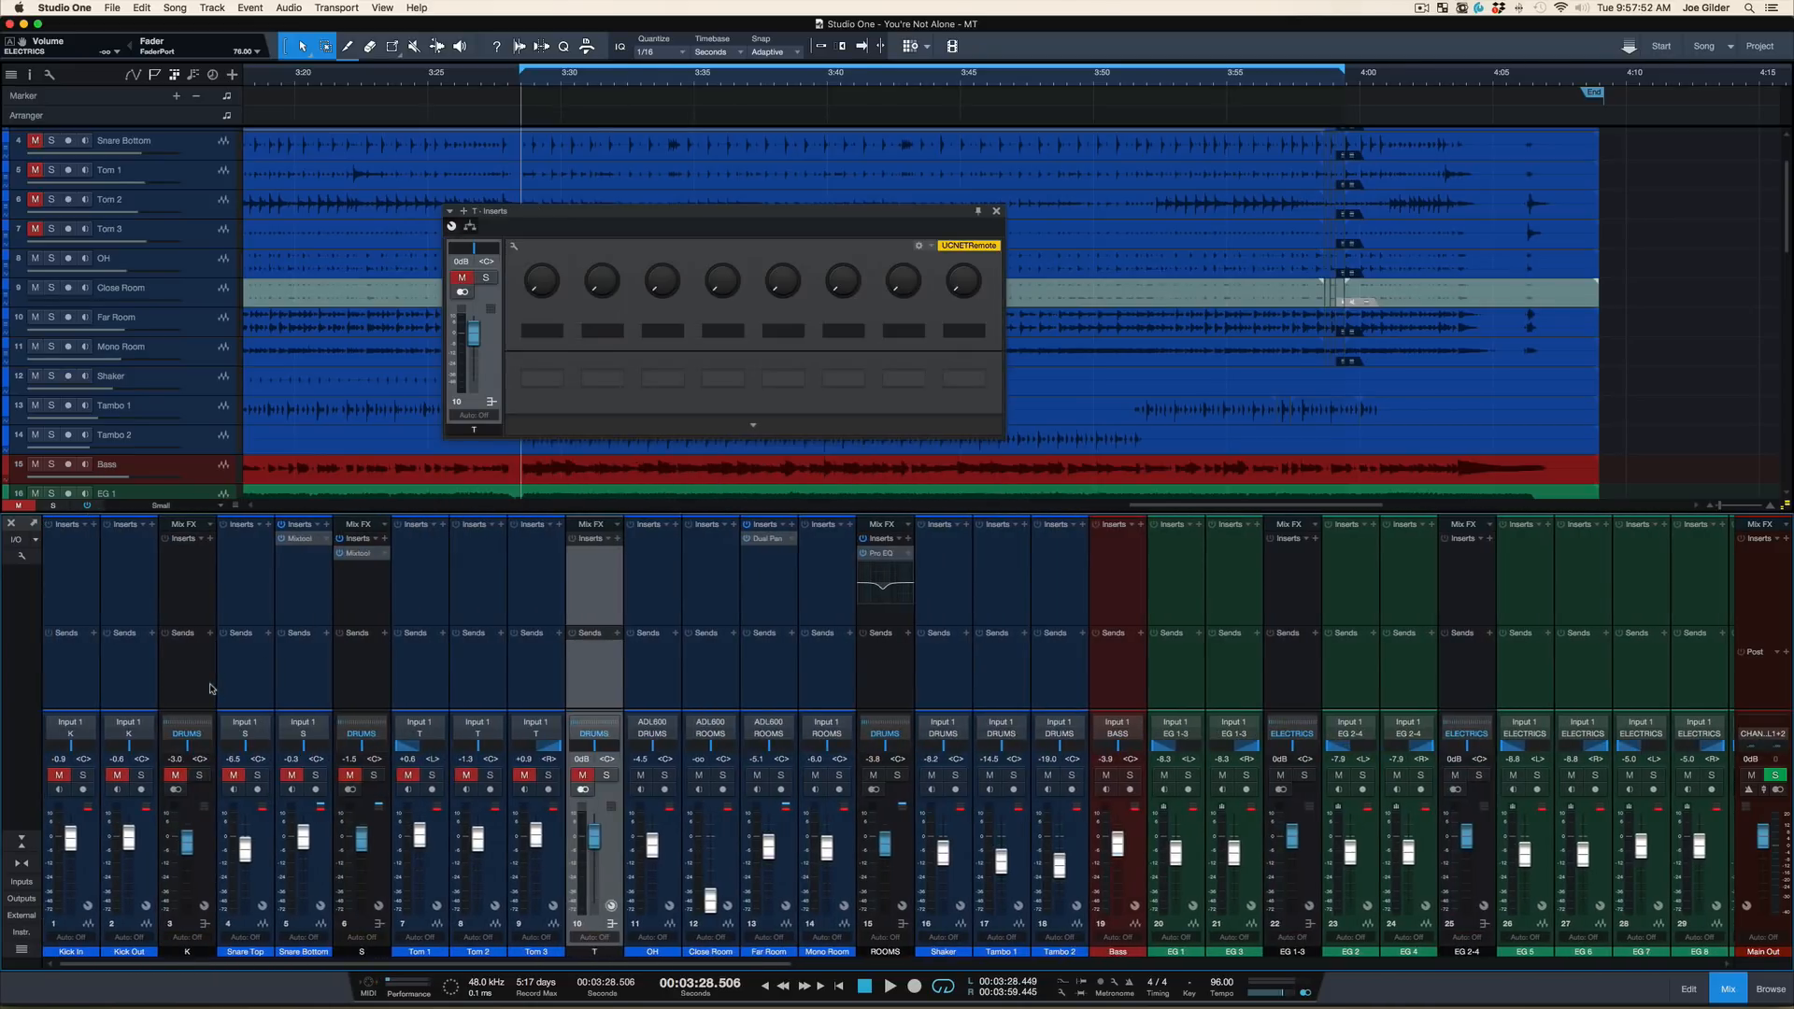
pyautogui.keyDown('shift'); pyautogui.click(84, 668); pyautogui.keyUp('shift')
pyautogui.press('m')
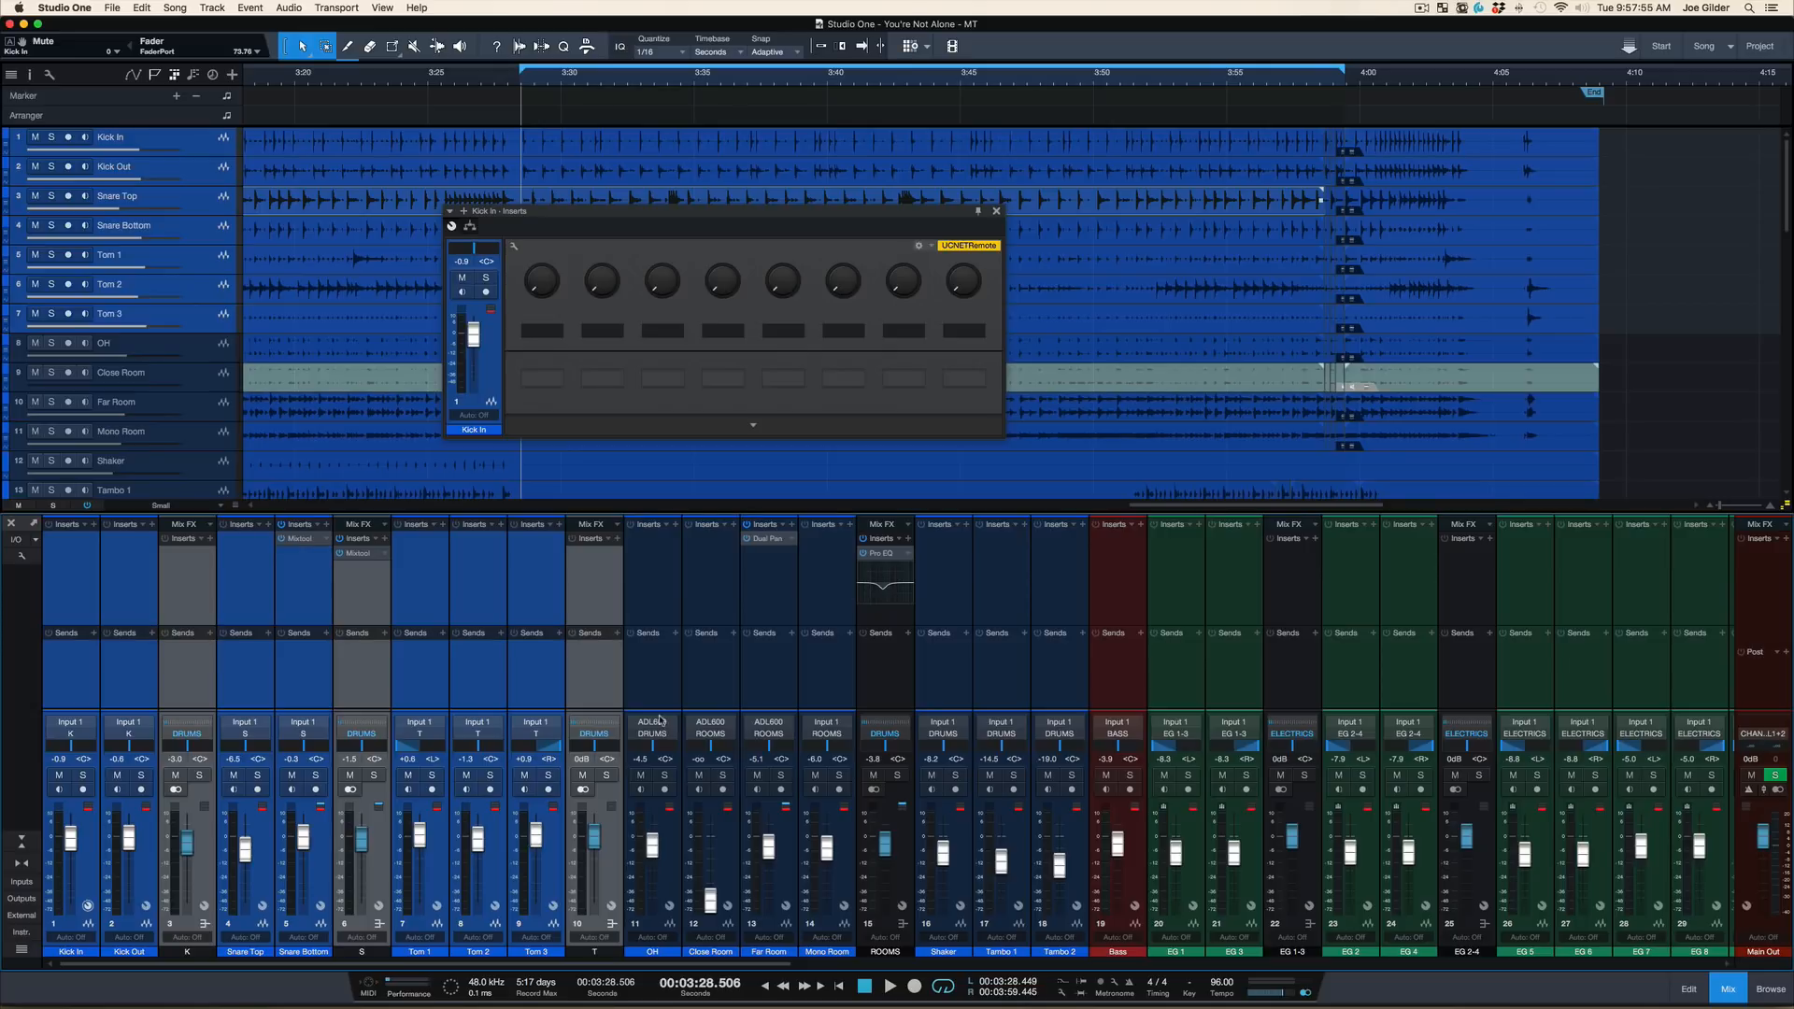
# Open the ROOMS bus Pro EQ and compare its low cut on and off during playback, leaving the filter on
pyautogui.click(886, 698)
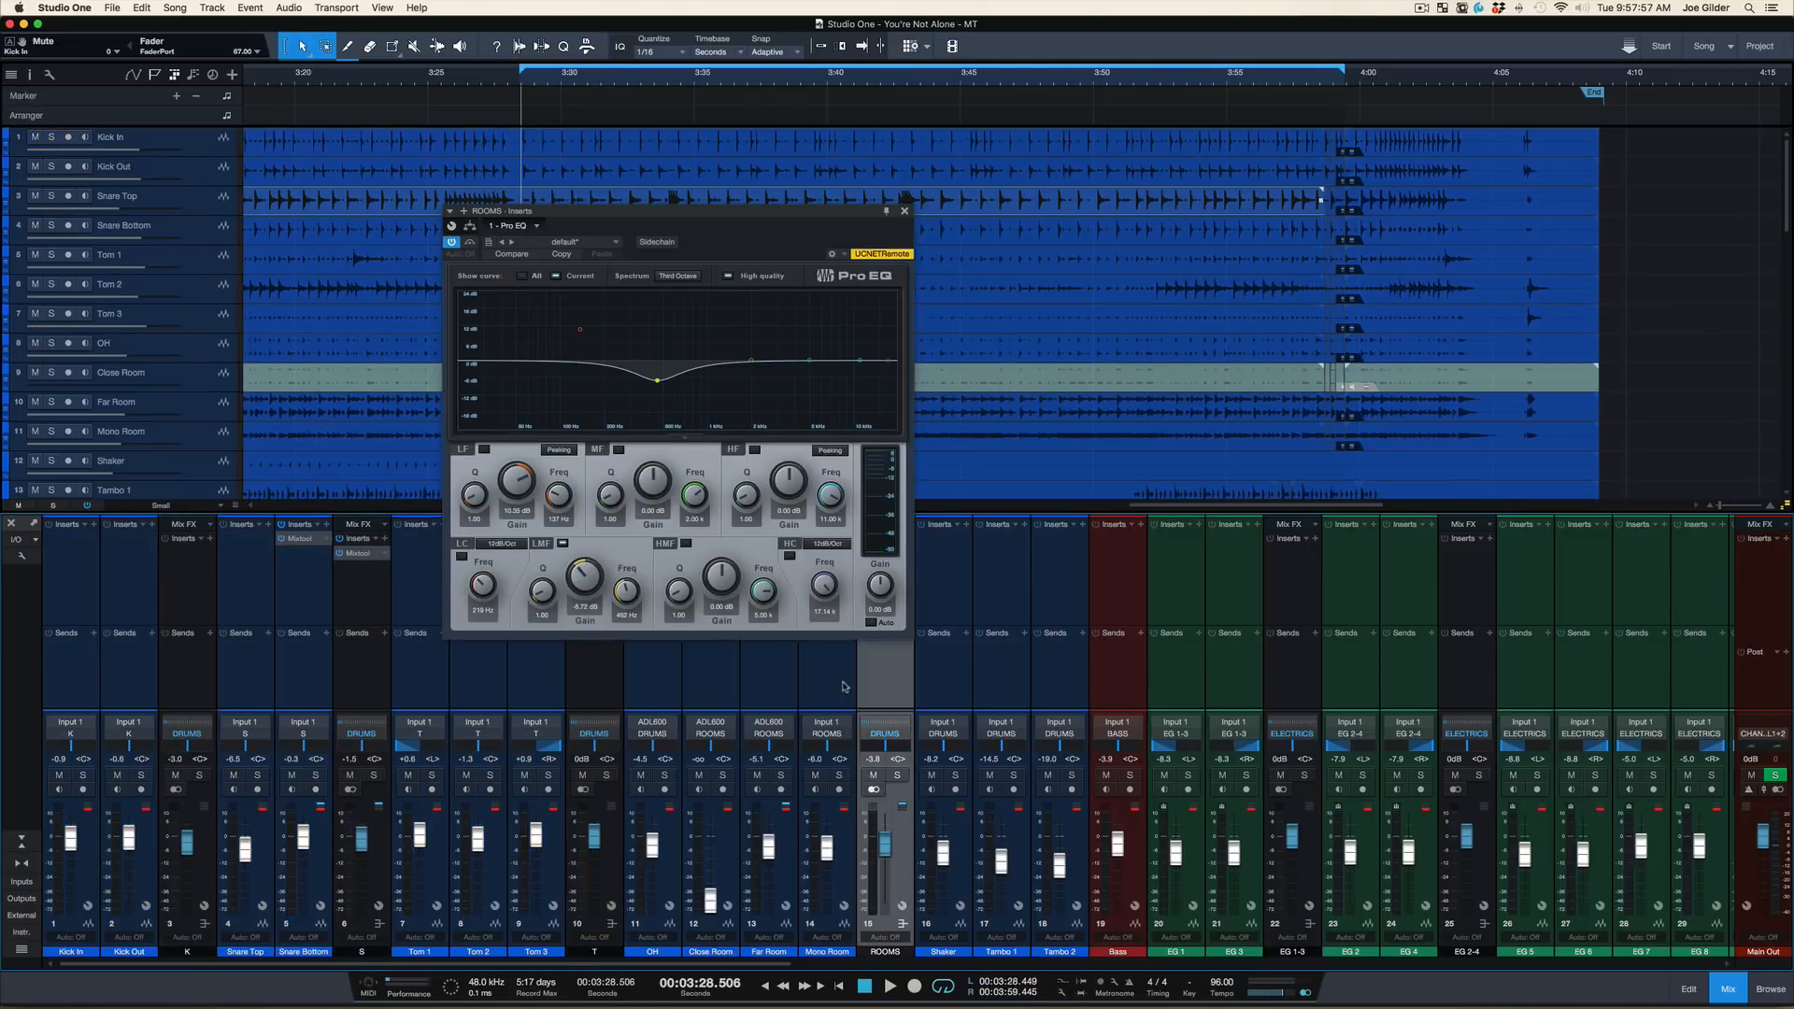
pyautogui.click(843, 687)
pyautogui.click(881, 691)
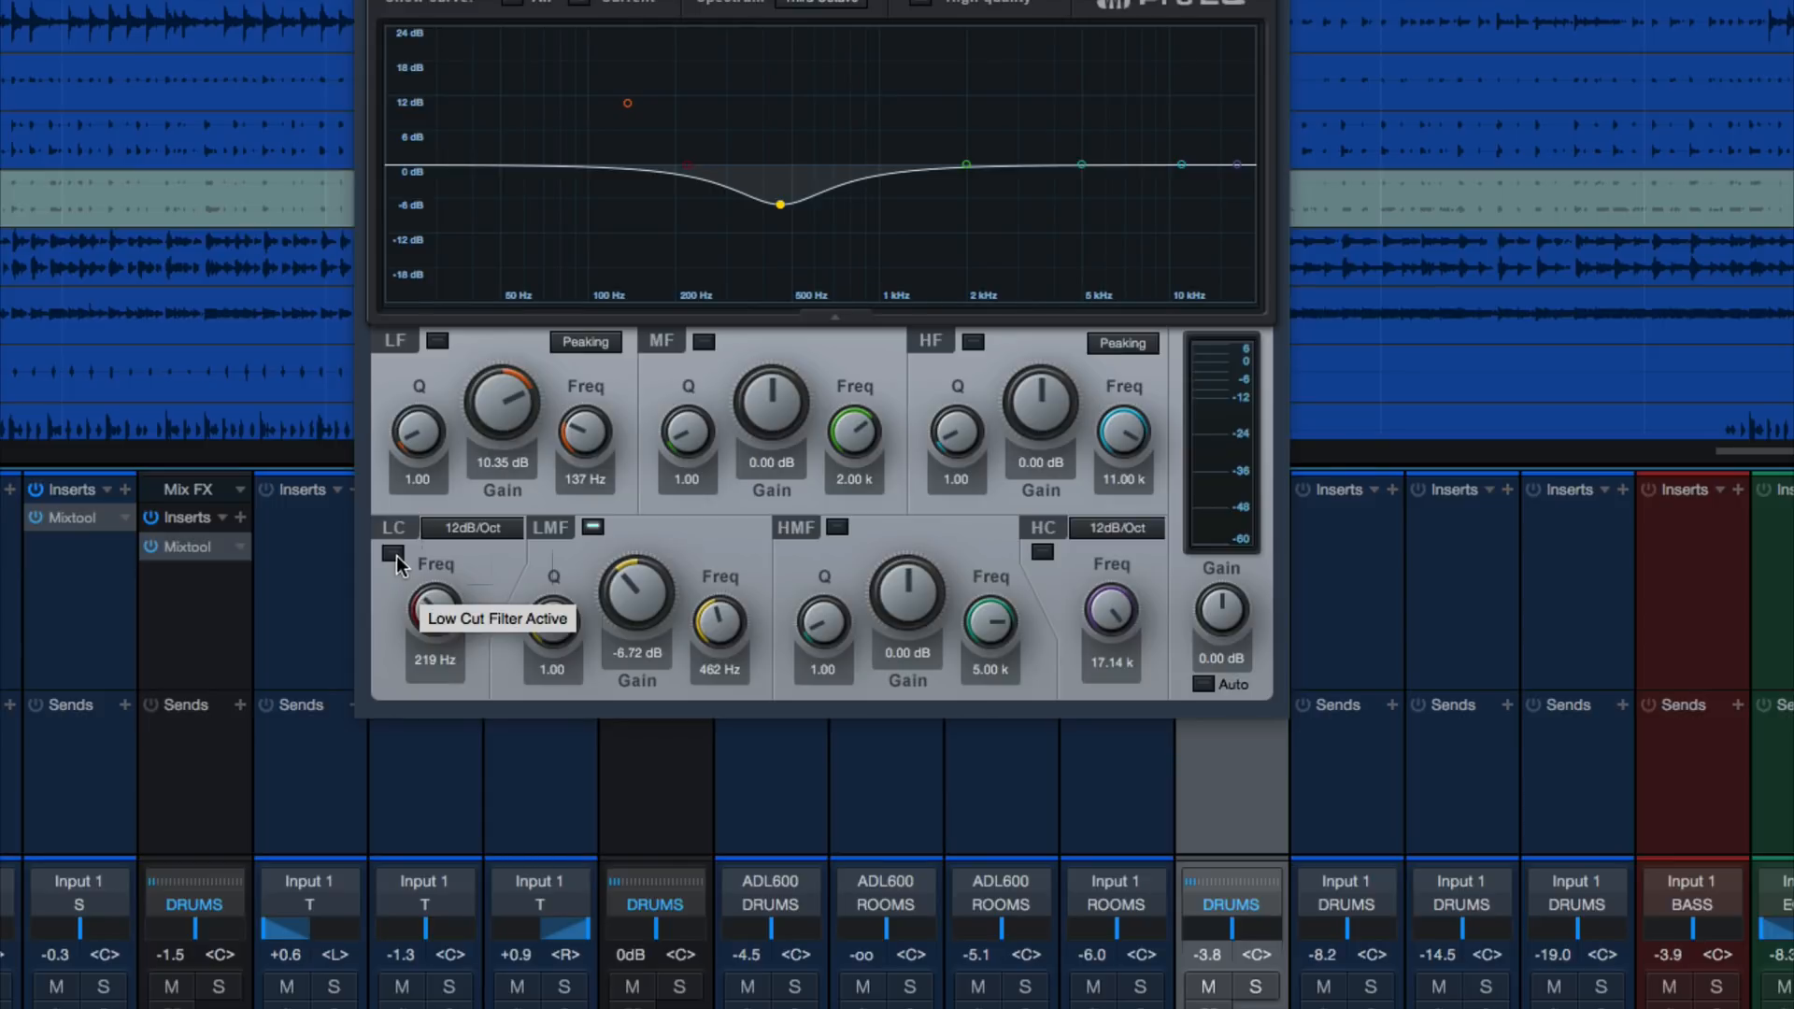
pyautogui.press('space')
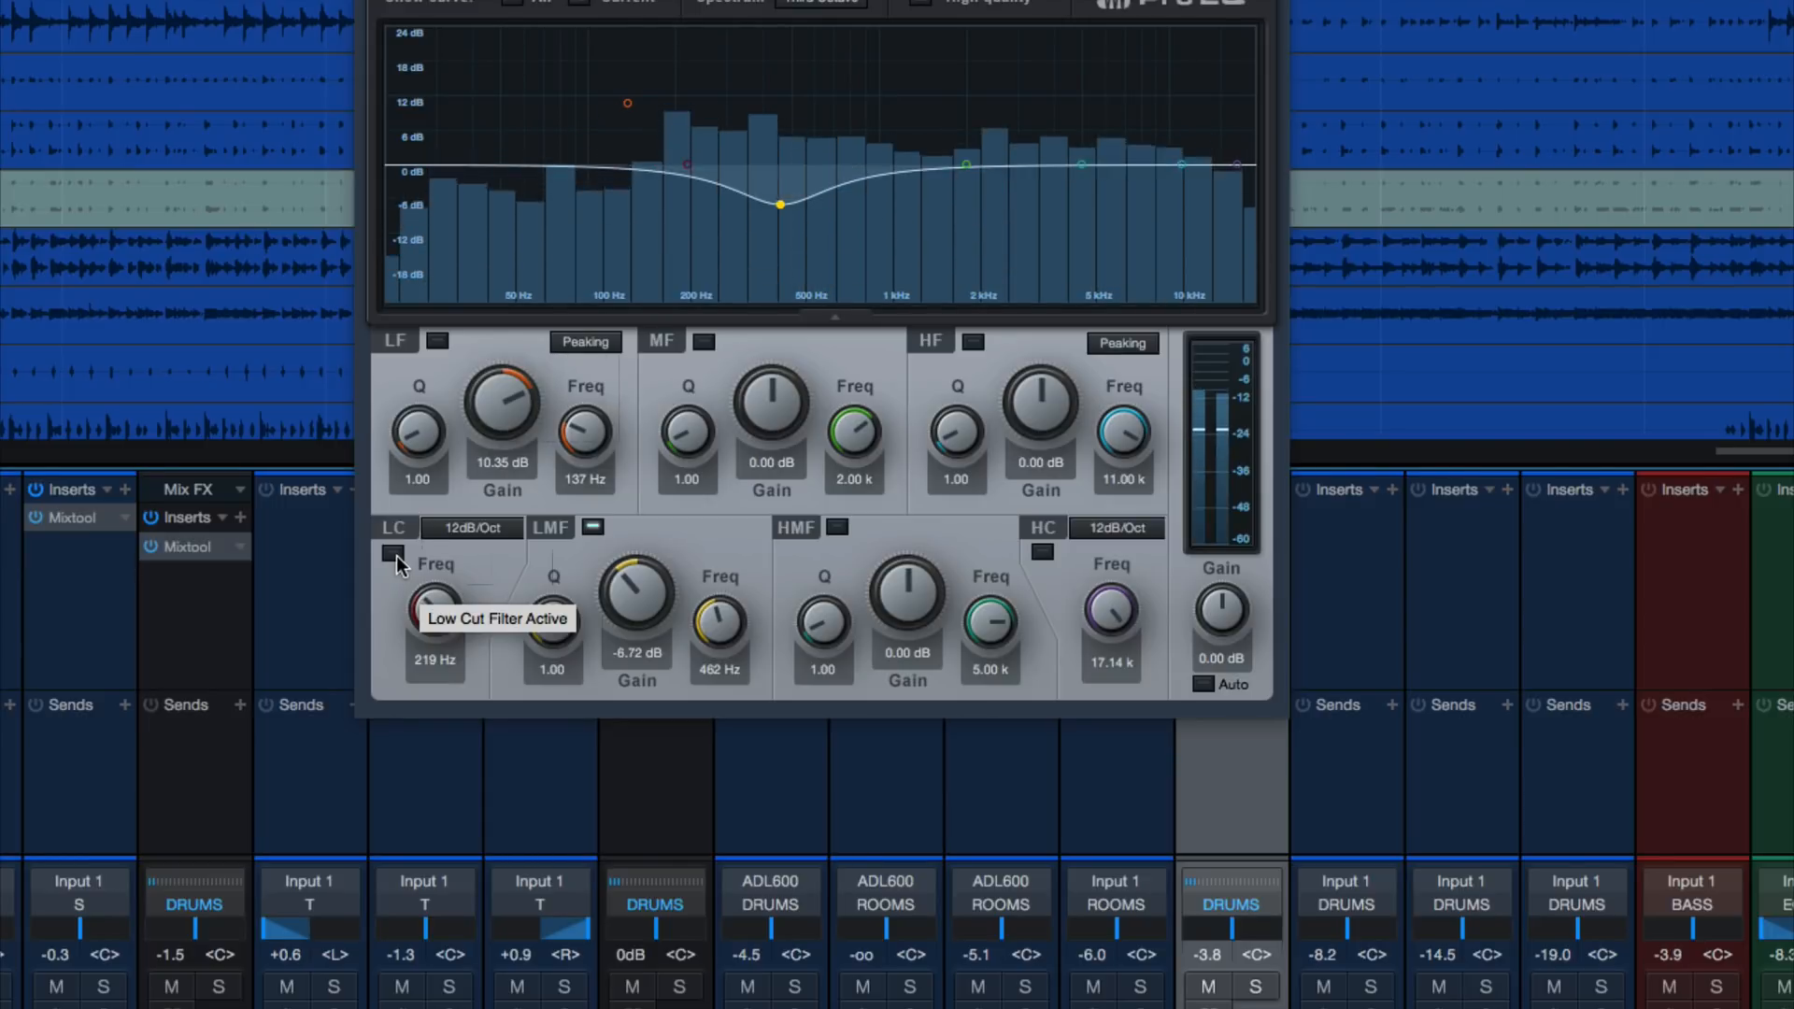
pyautogui.click(396, 559)
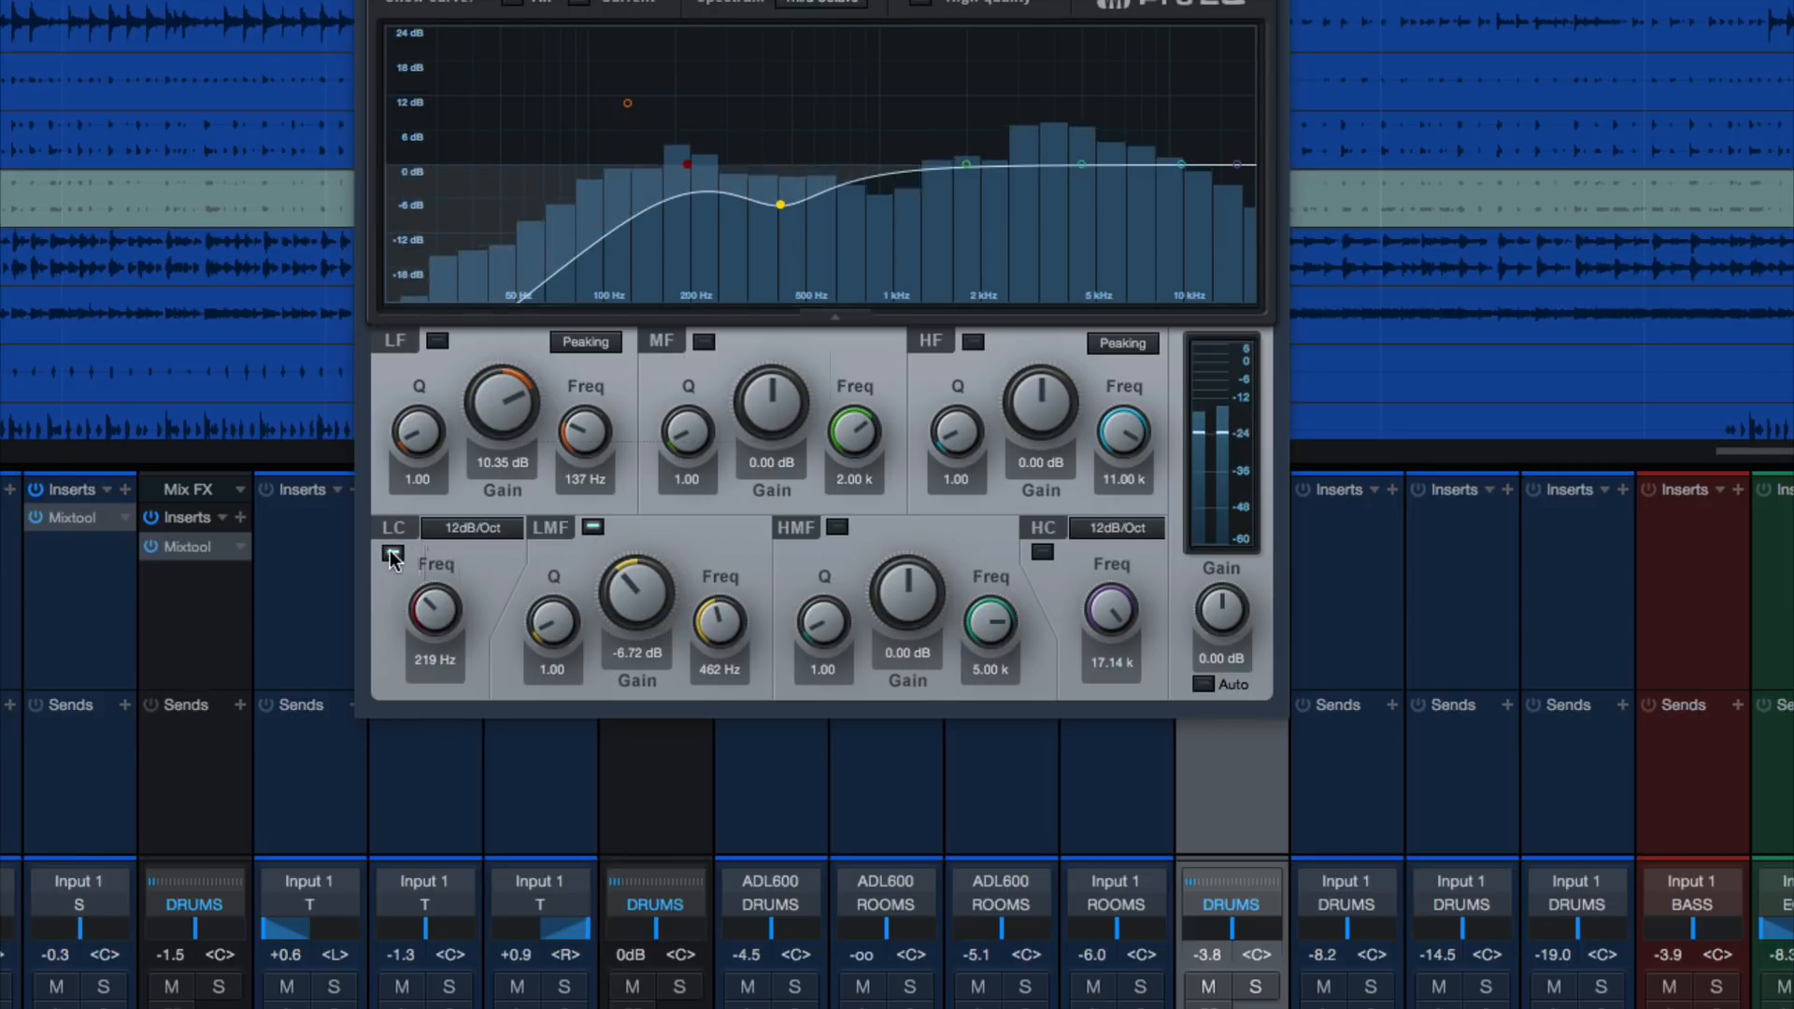
pyautogui.click(393, 557)
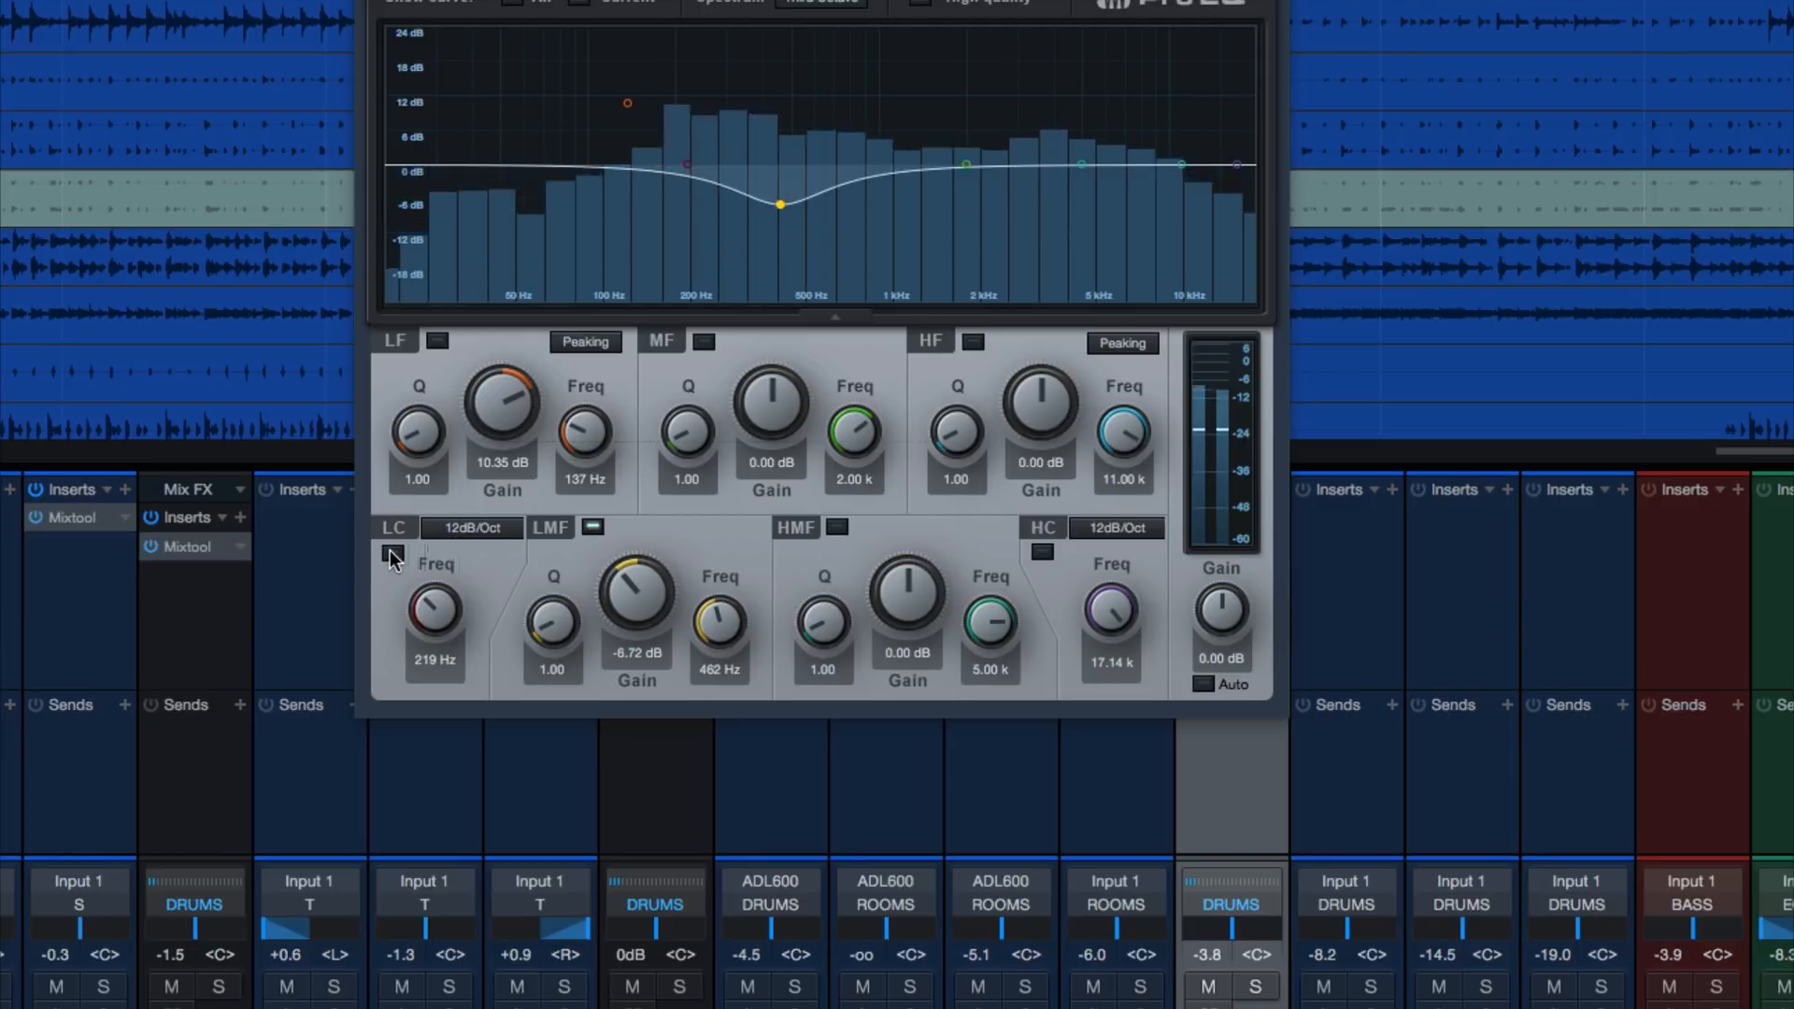
pyautogui.click(392, 557)
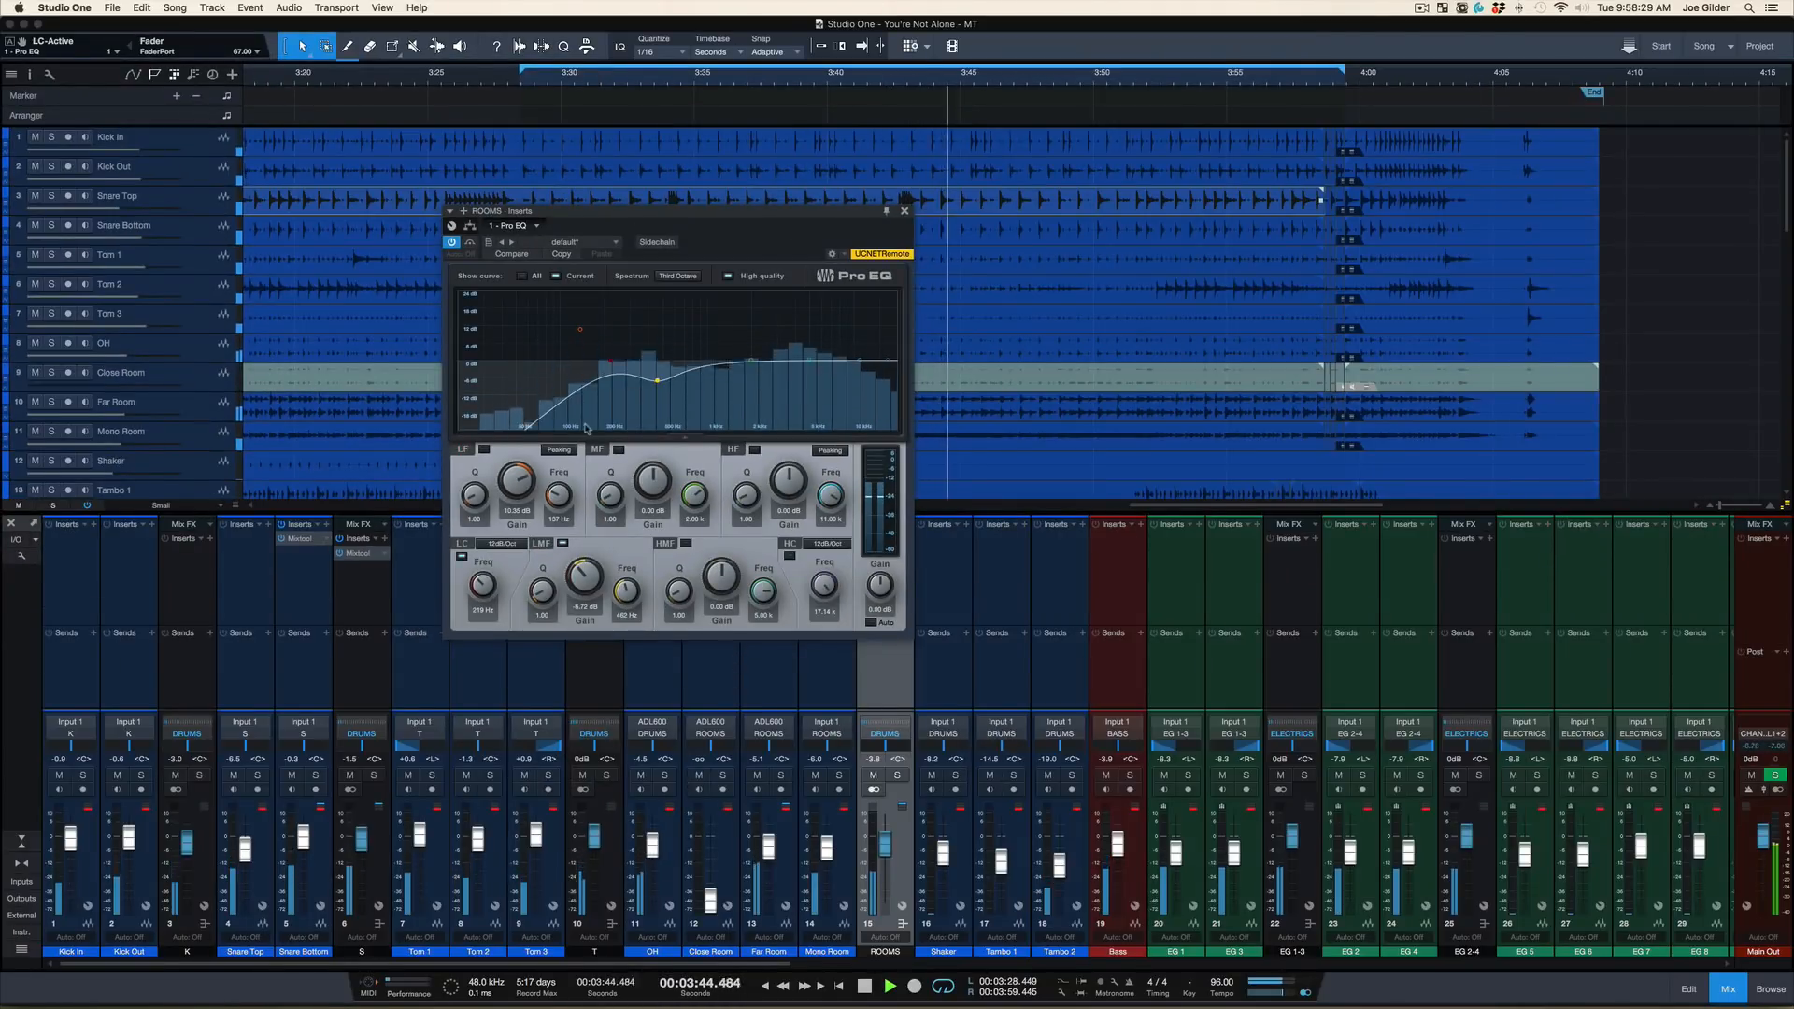
pyautogui.press('space')
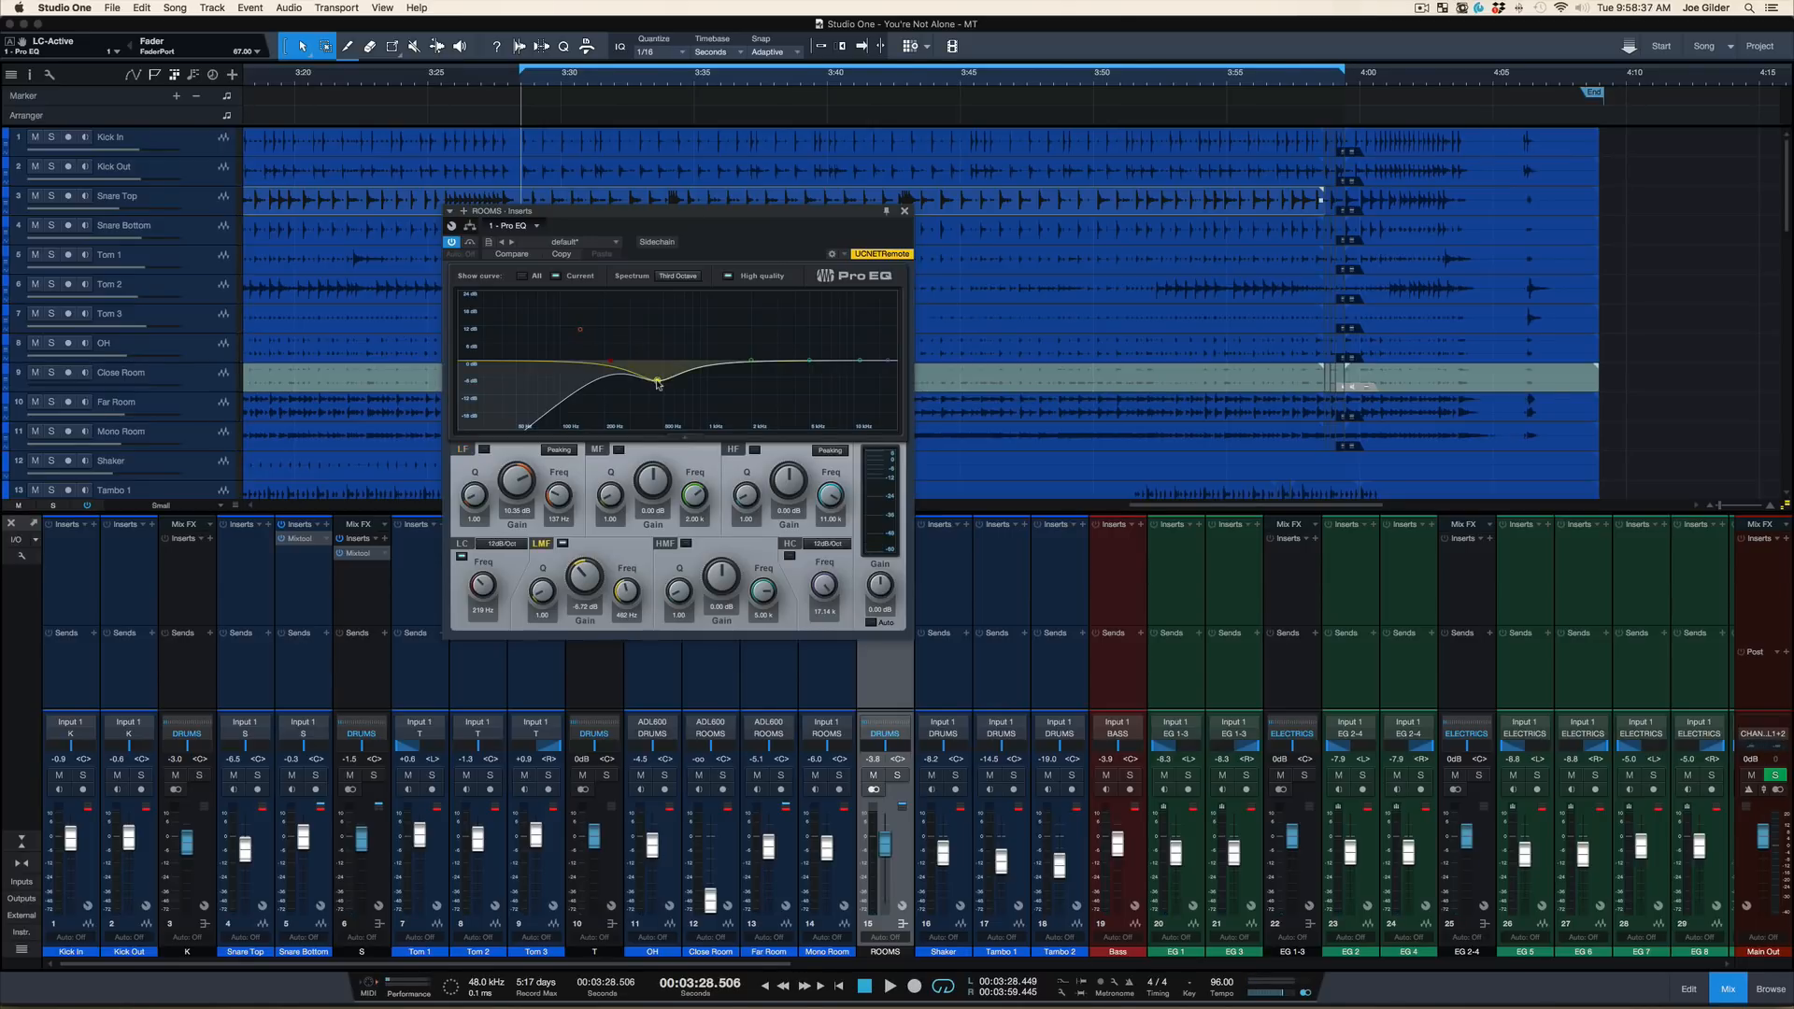
# Play the loop and move the ROOMS EQ's low-mid cut to about 290 Hz at -6.35 dB
pyautogui.moveTo(657, 382); pyautogui.dragTo(669, 347)
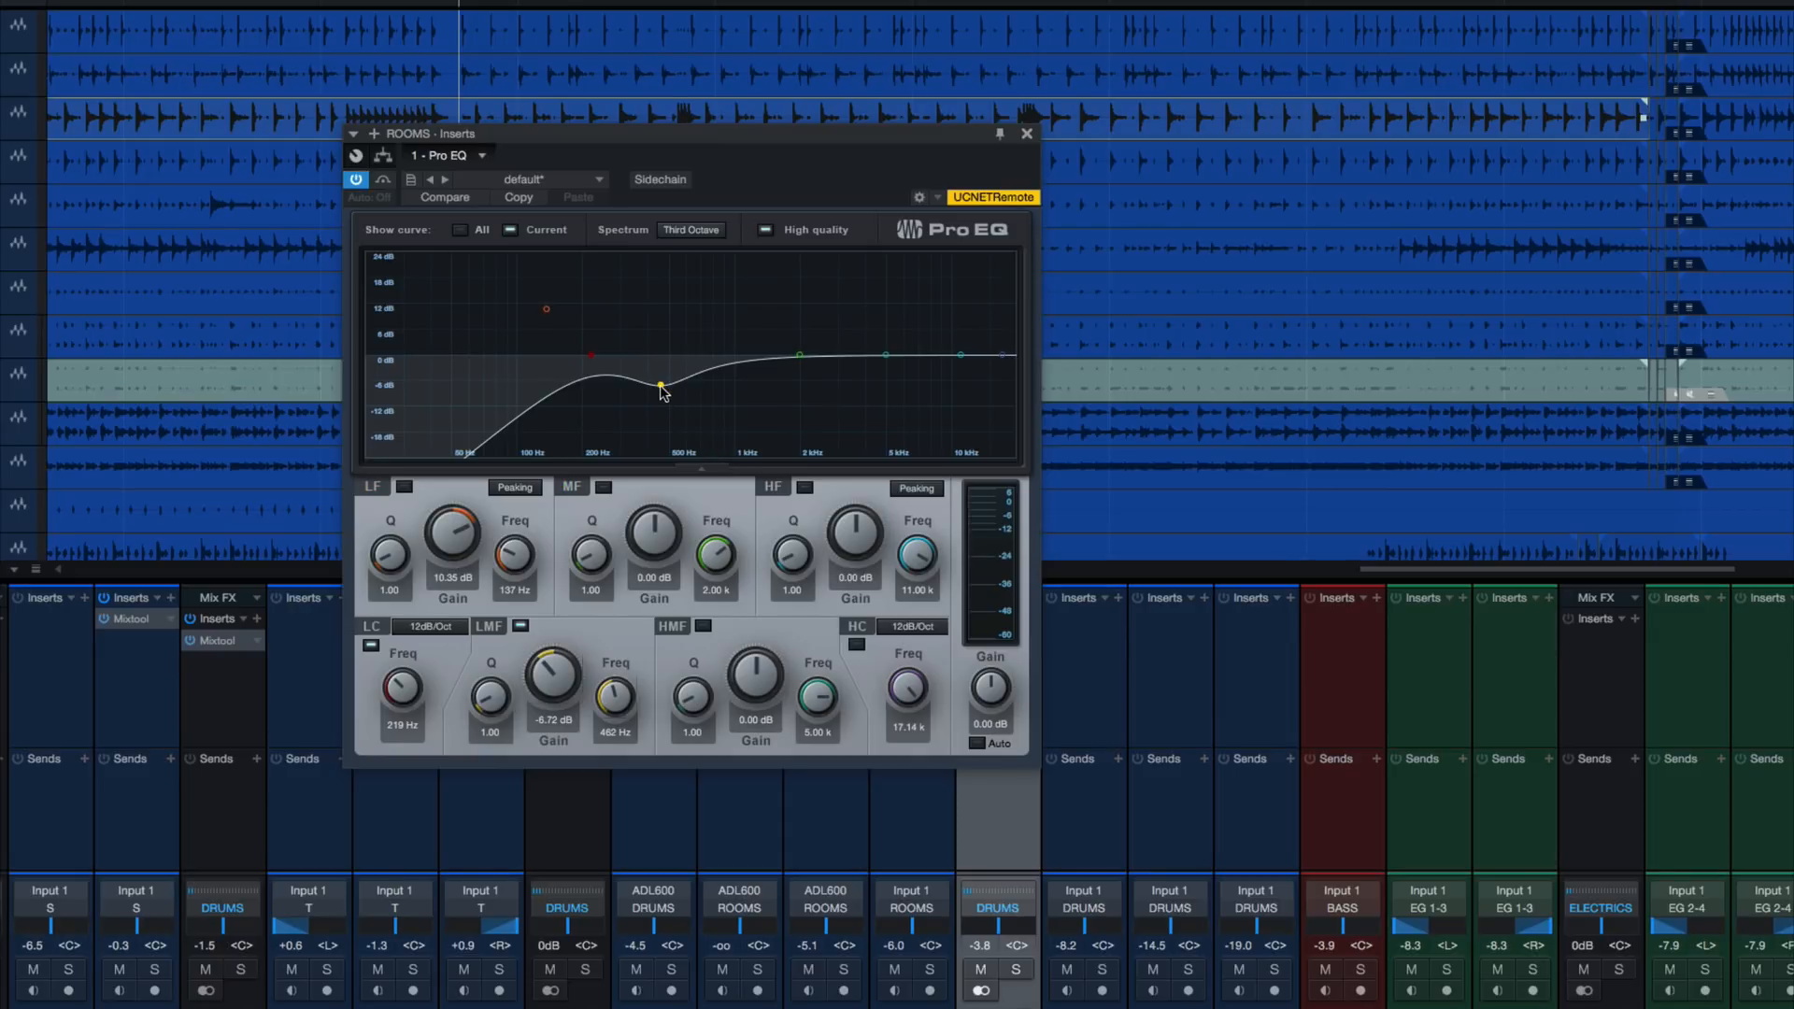
pyautogui.press('space')
pyautogui.moveTo(661, 387); pyautogui.dragTo(618, 381)
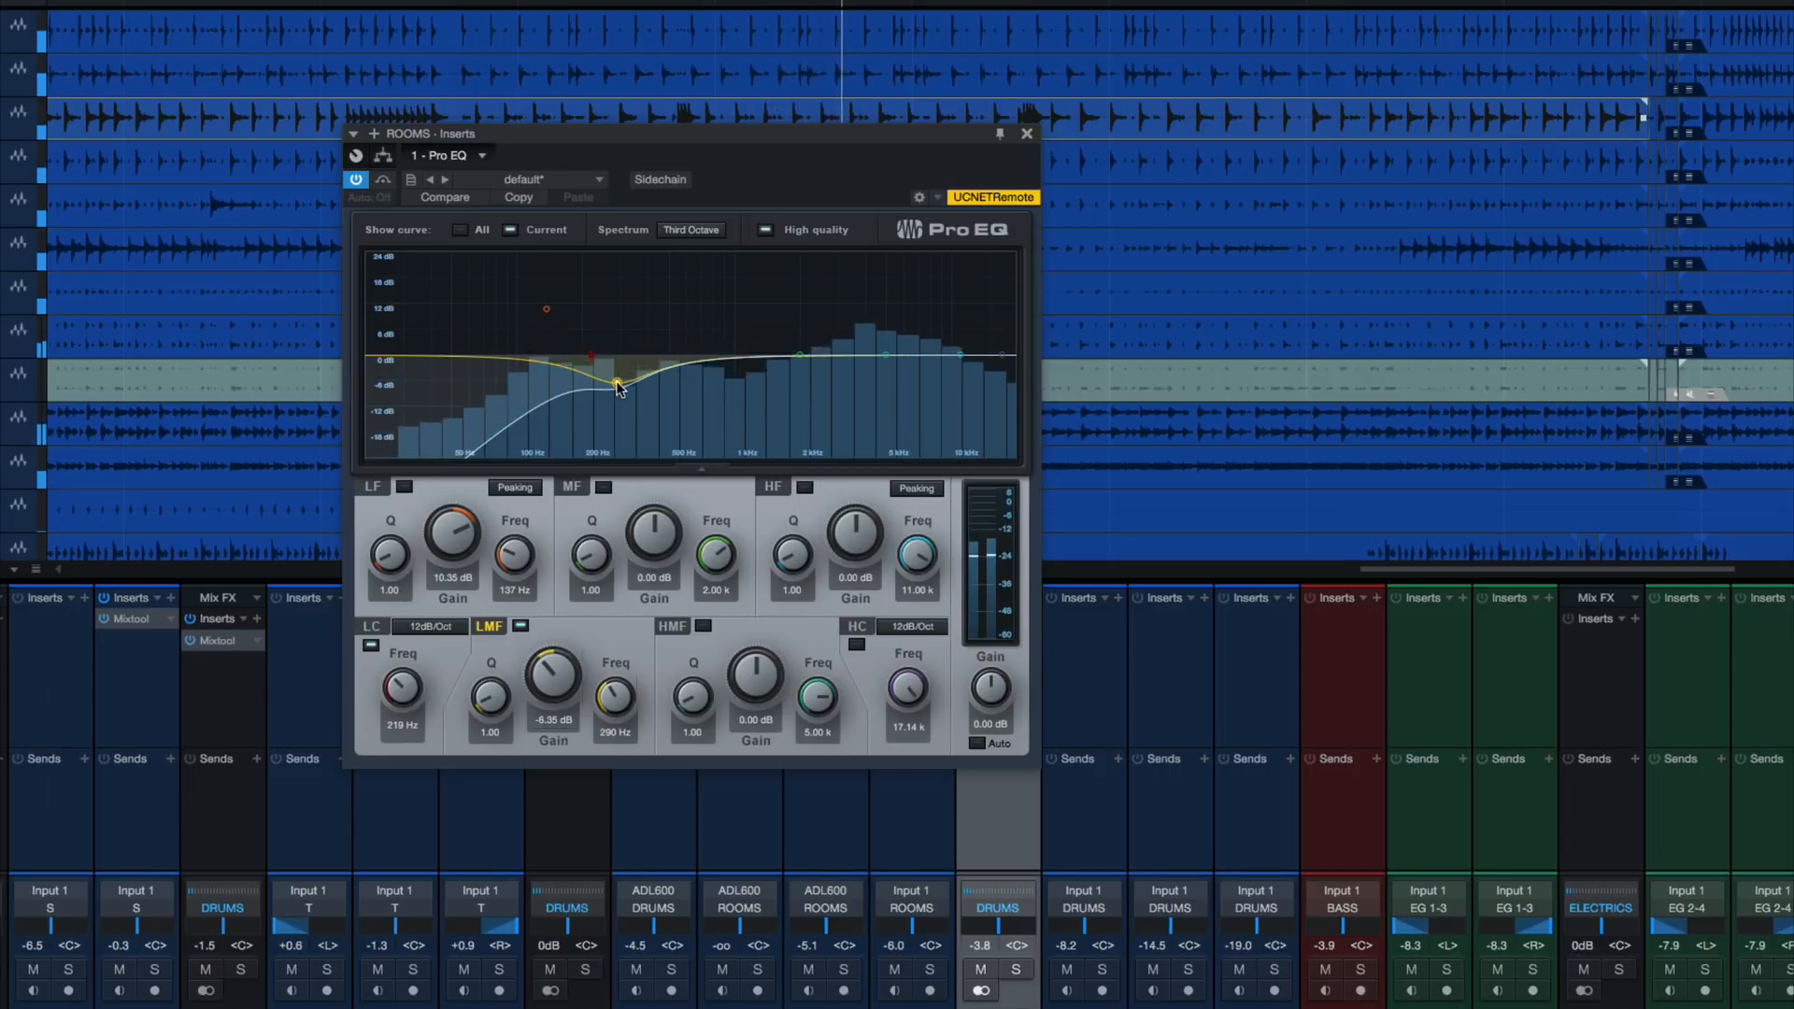
# Solo the ROOMS bus, add a high-mid EQ cut of about -3.06 dB near 4.7 kHz, then close the EQ and clear the solos
pyautogui.click(1016, 970)
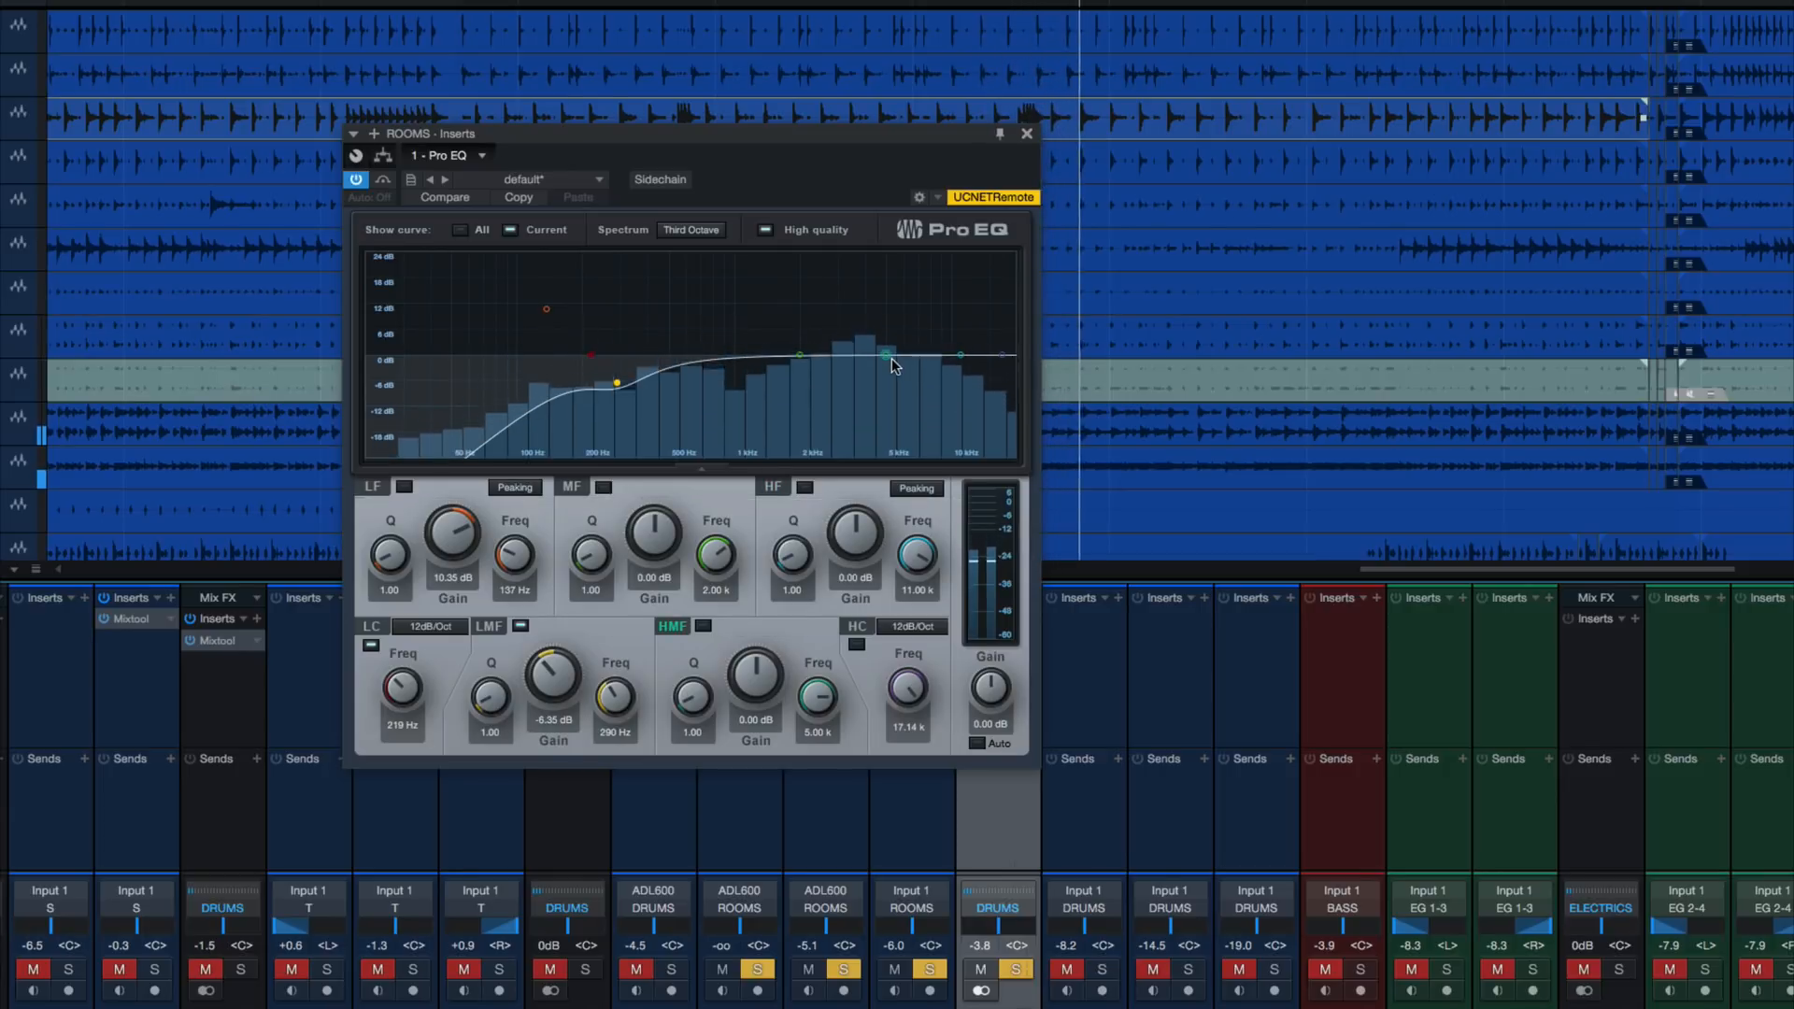
pyautogui.moveTo(886, 358)
pyautogui.mouseDown()
pyautogui.moveTo(869, 391)
pyautogui.moveTo(873, 327)
pyautogui.moveTo(873, 368)
pyautogui.mouseUp()
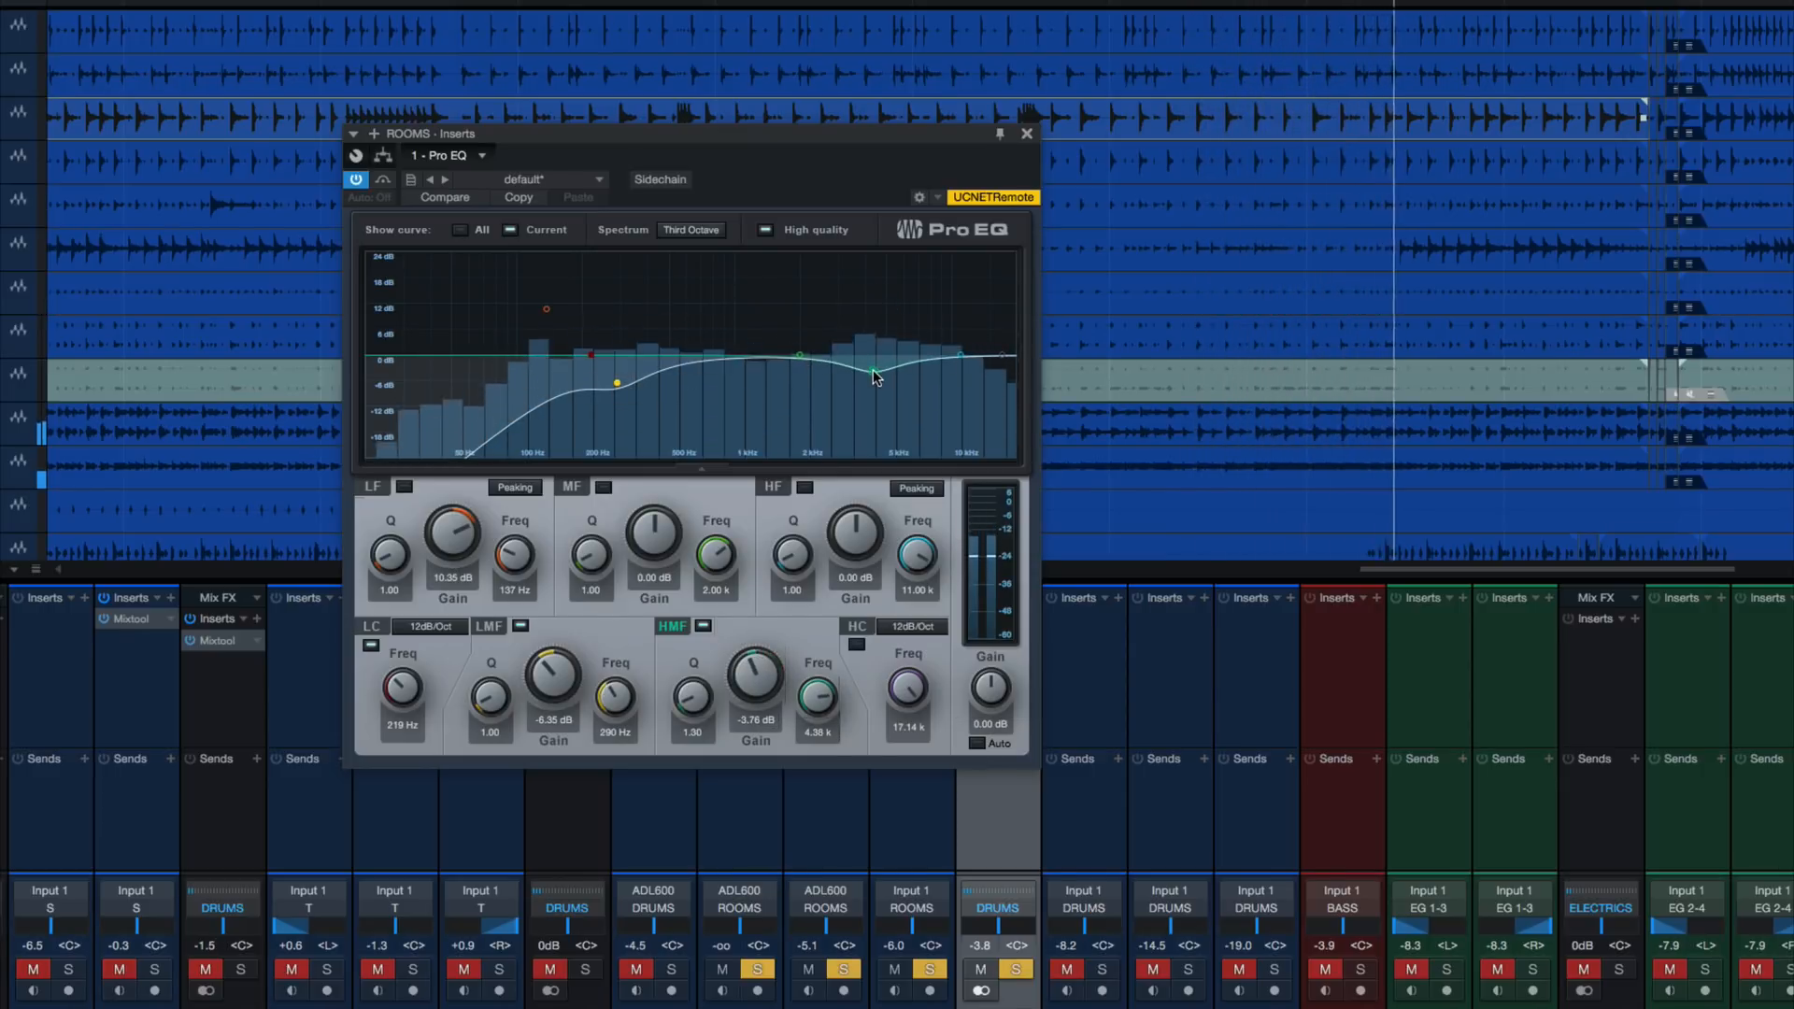
pyautogui.press('space')
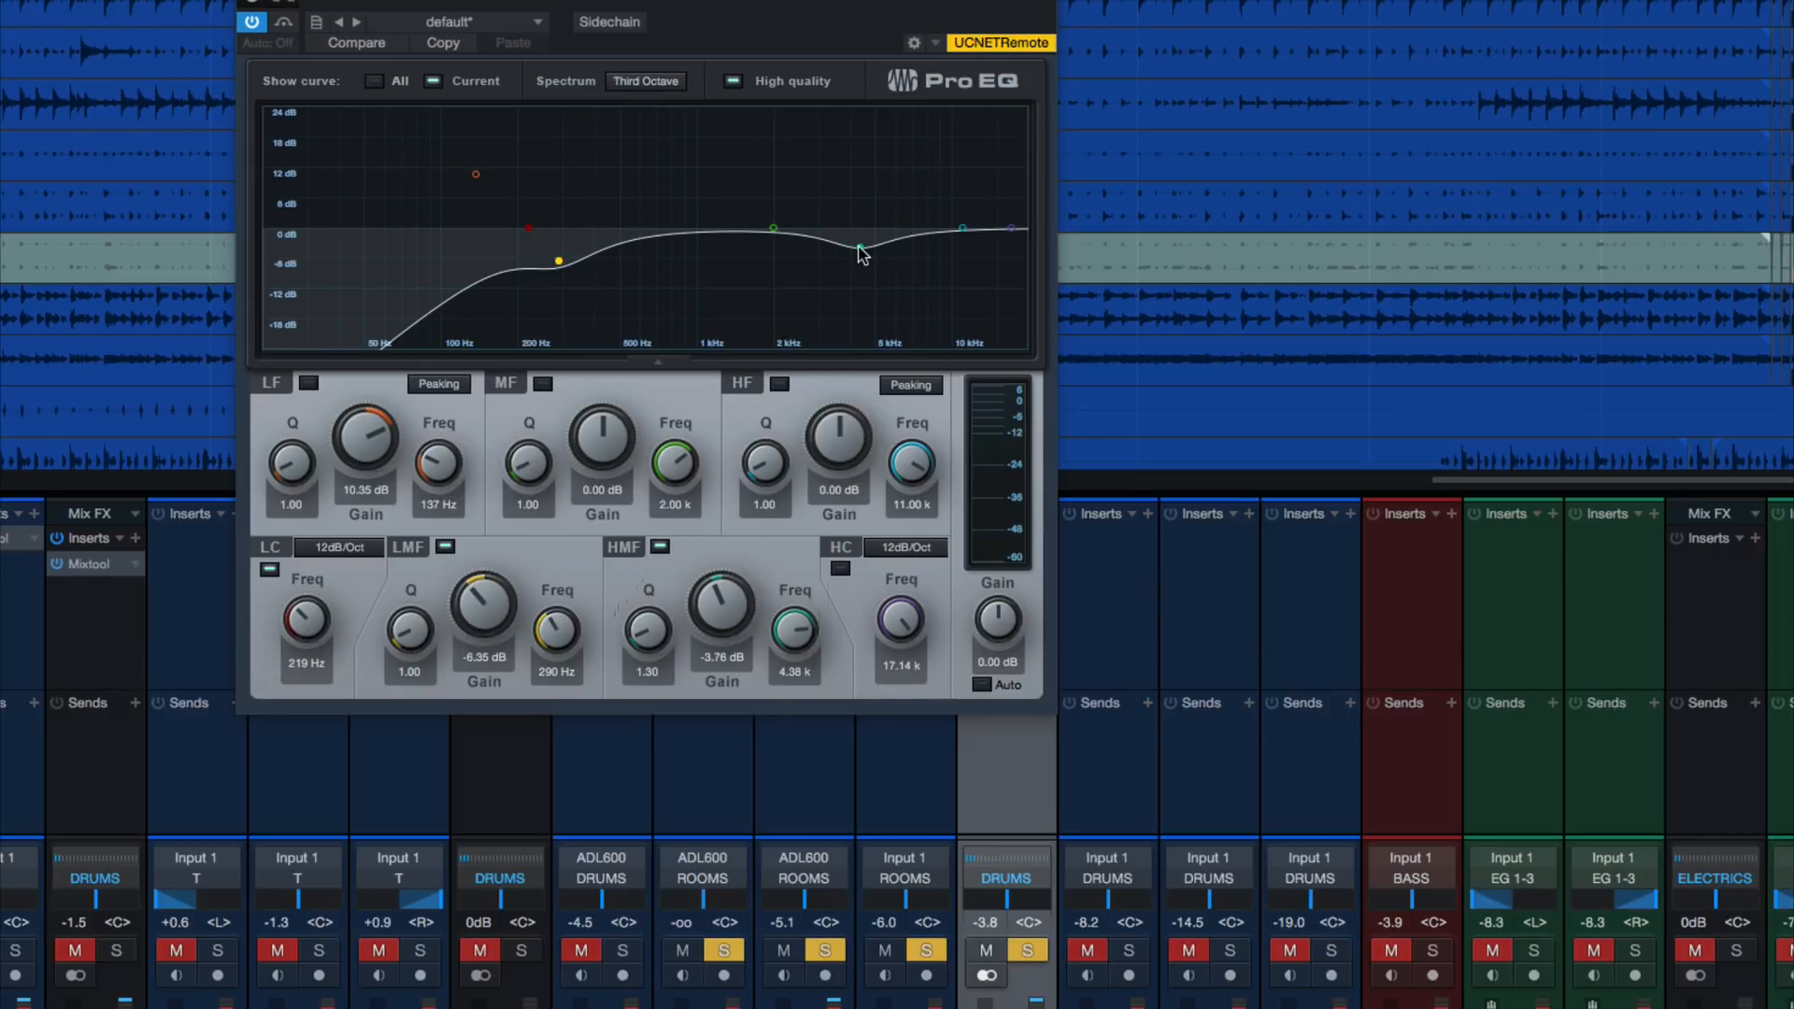
pyautogui.moveTo(860, 249)
pyautogui.mouseDown()
pyautogui.moveTo(867, 170)
pyautogui.moveTo(872, 250)
pyautogui.mouseUp()
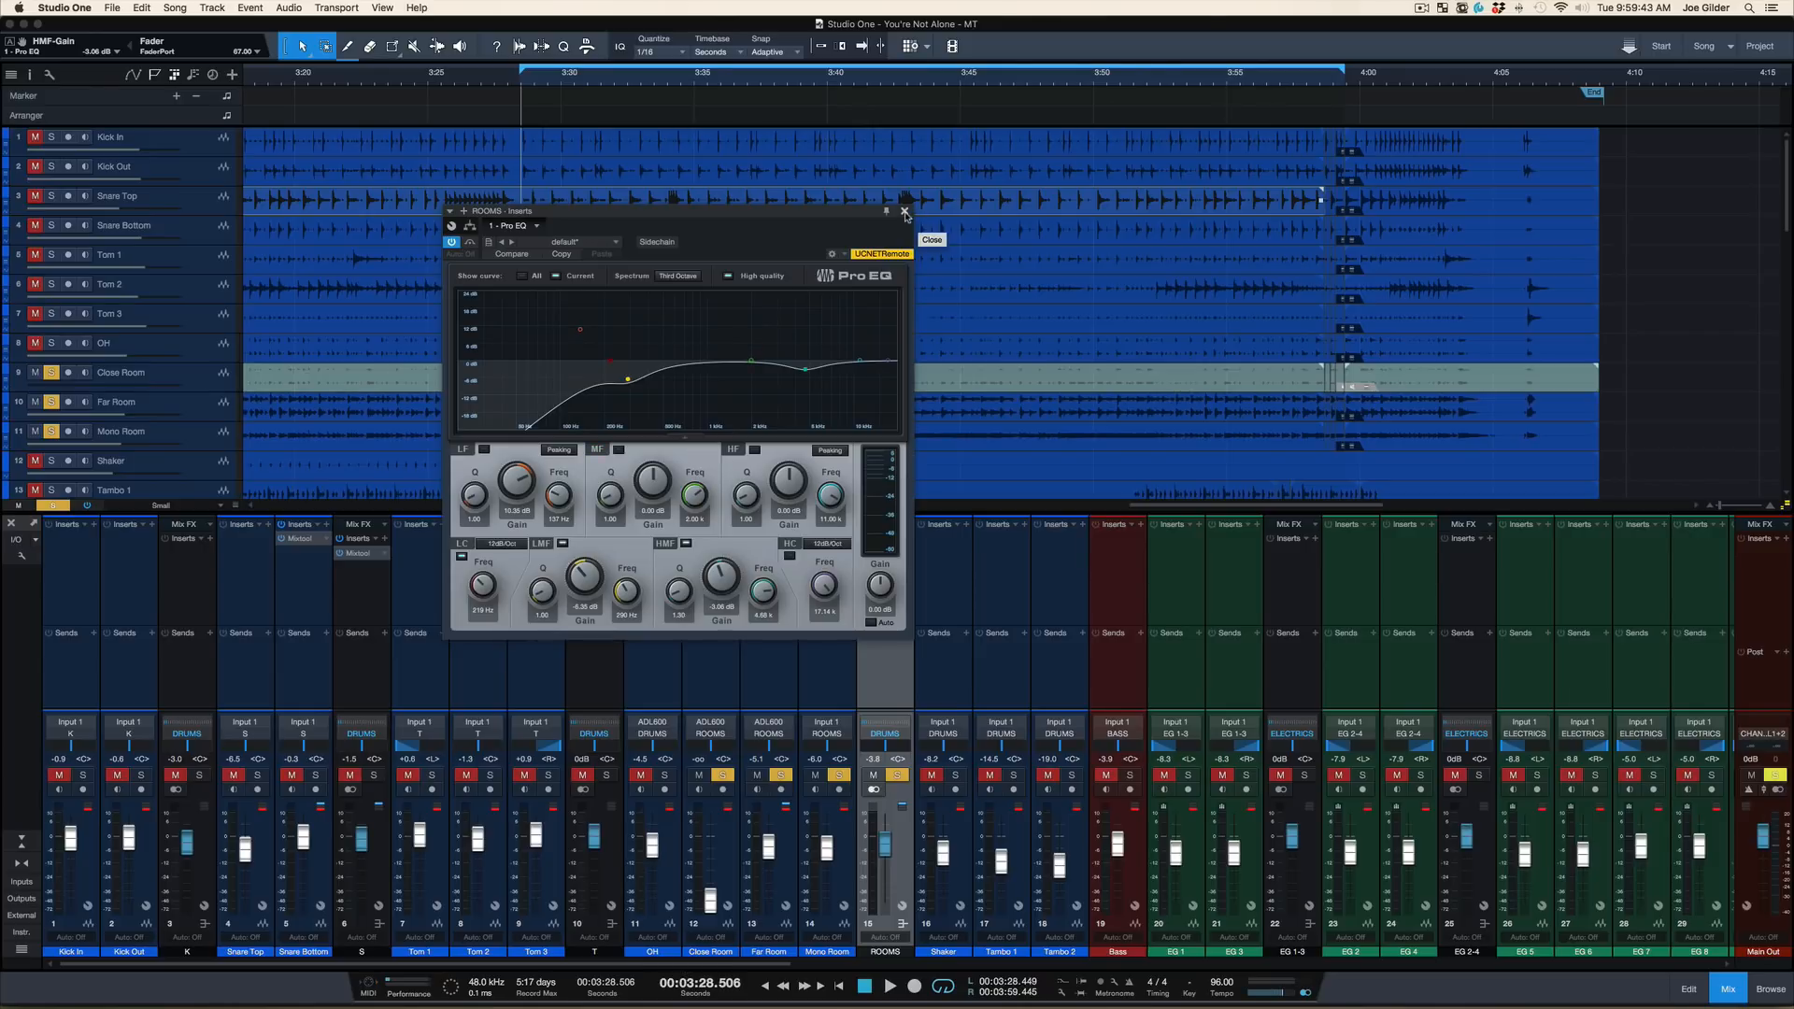
pyautogui.click(904, 213)
pyautogui.press('s')
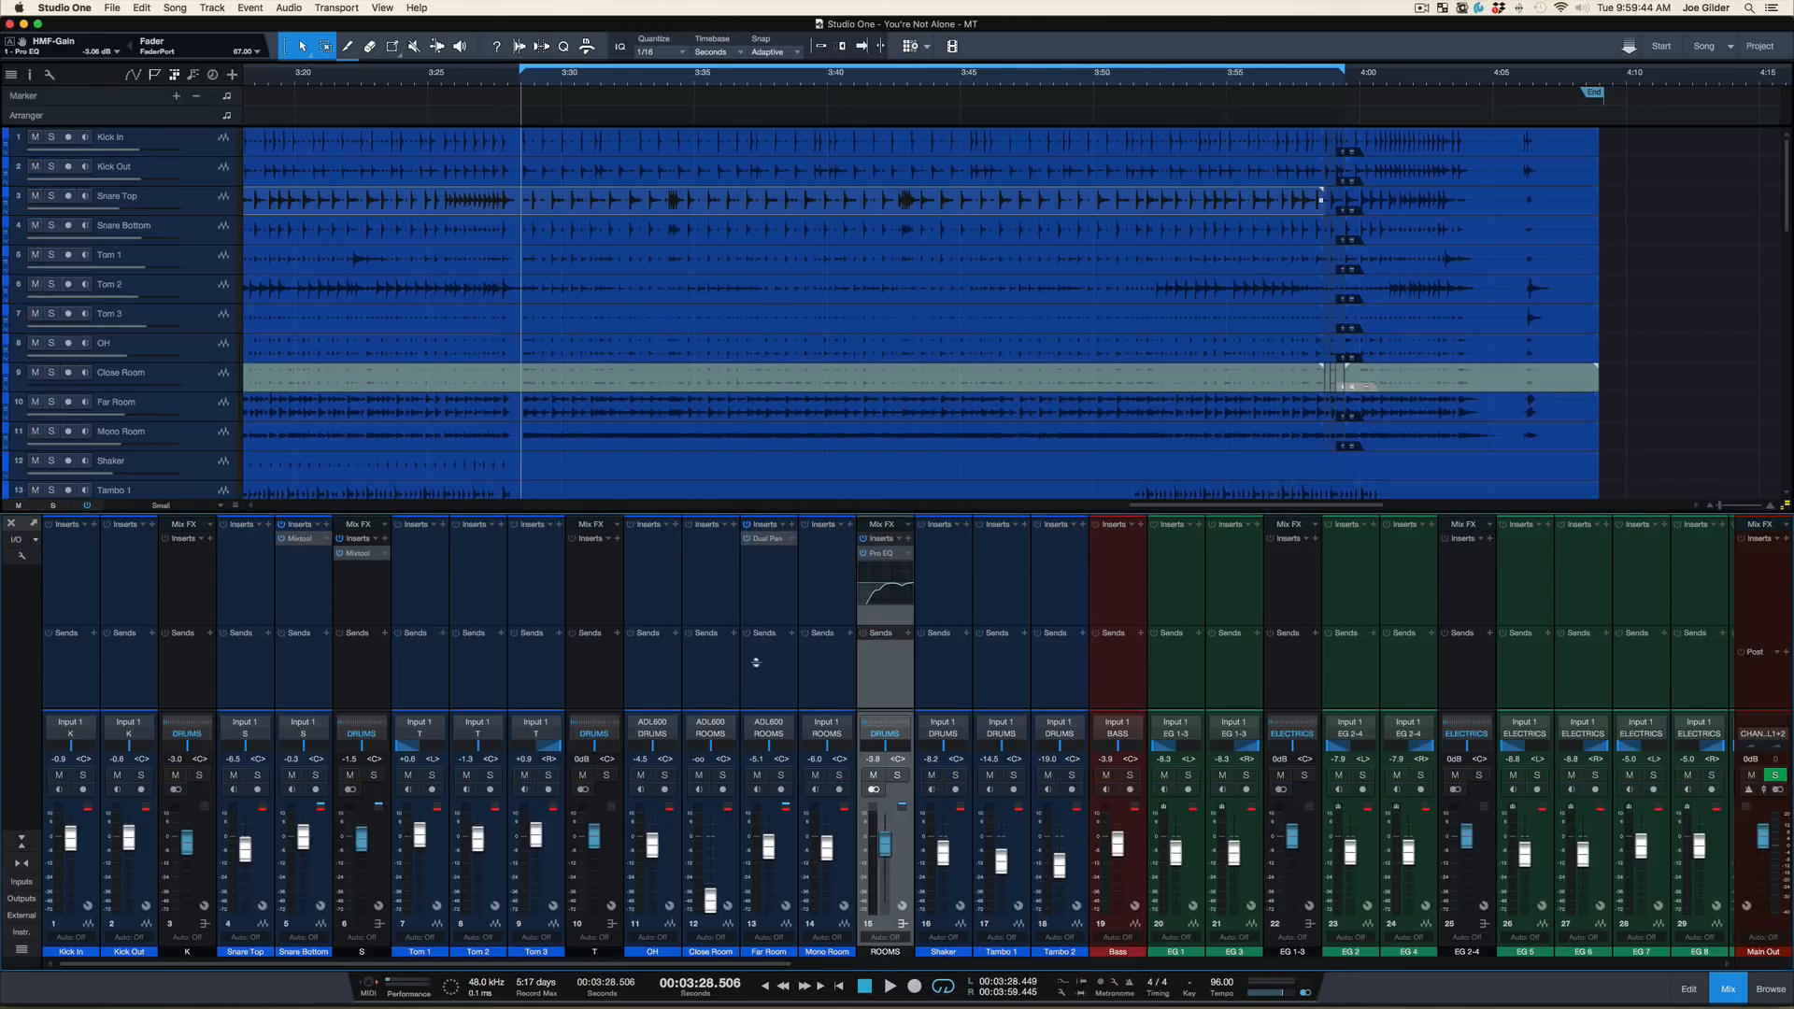
# Audition the OH channel soloed during playback, then remove its solo and stop
pyautogui.click(665, 777)
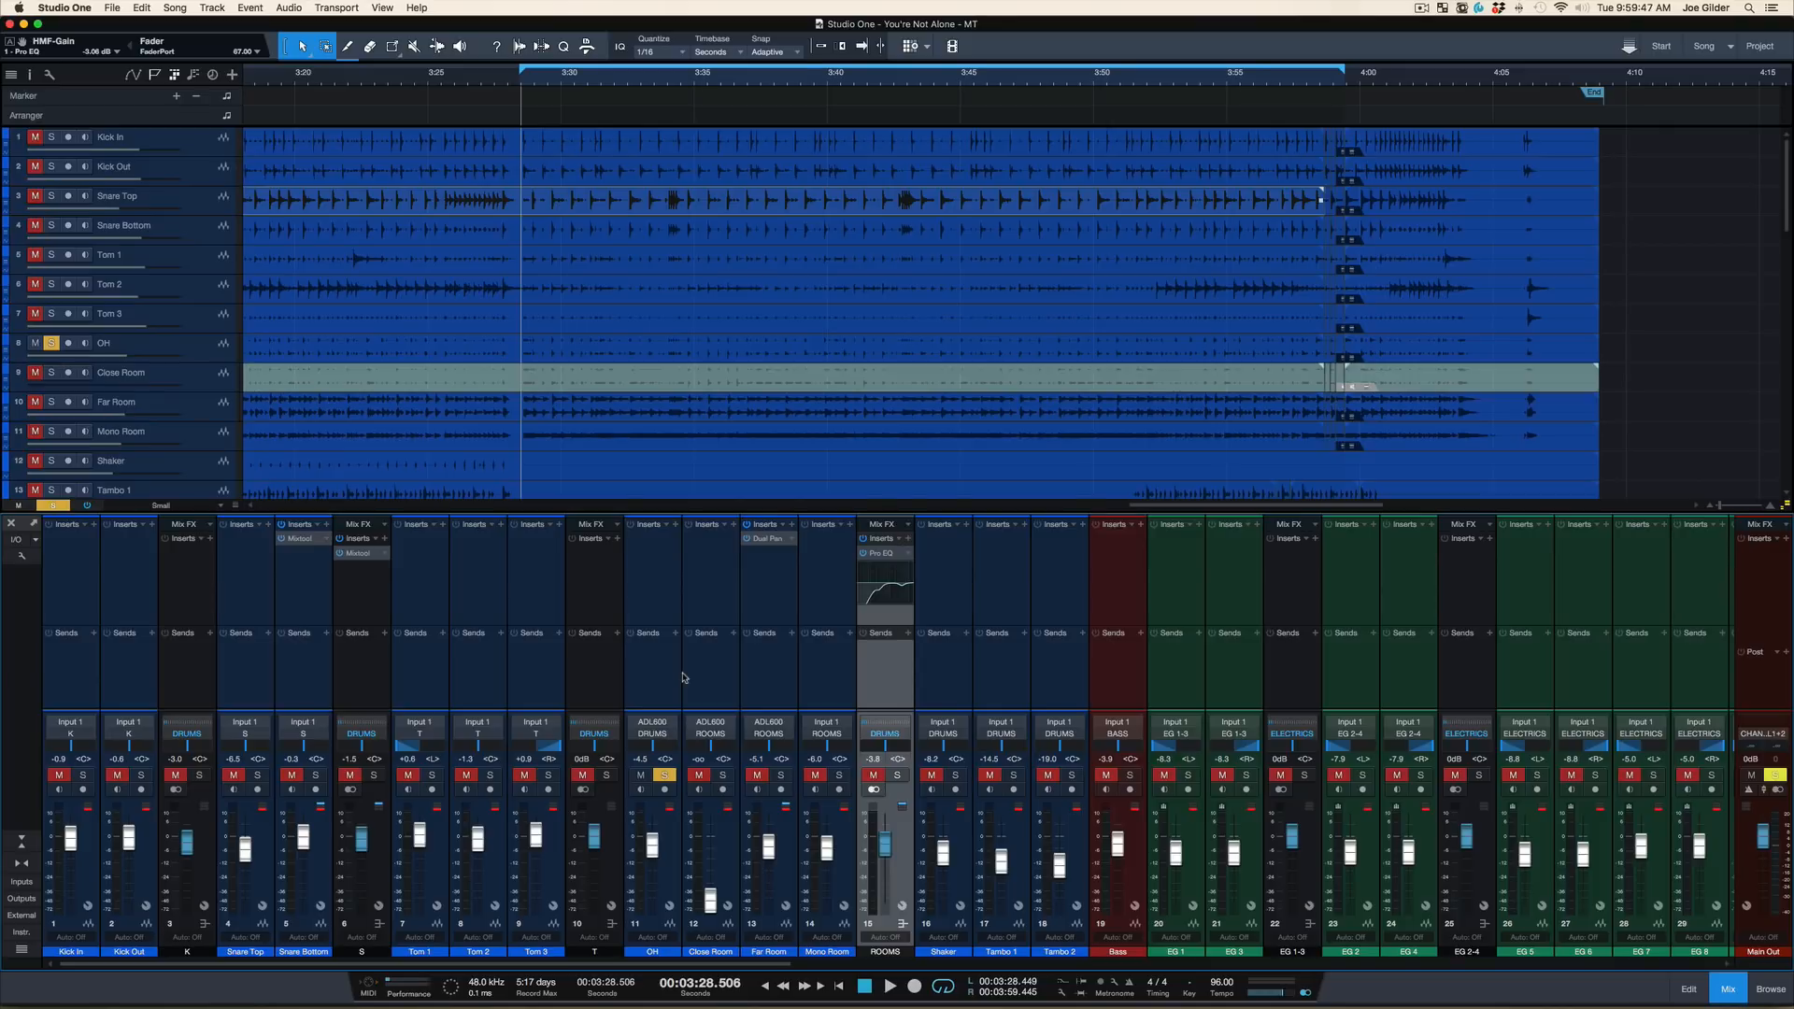
pyautogui.press('space')
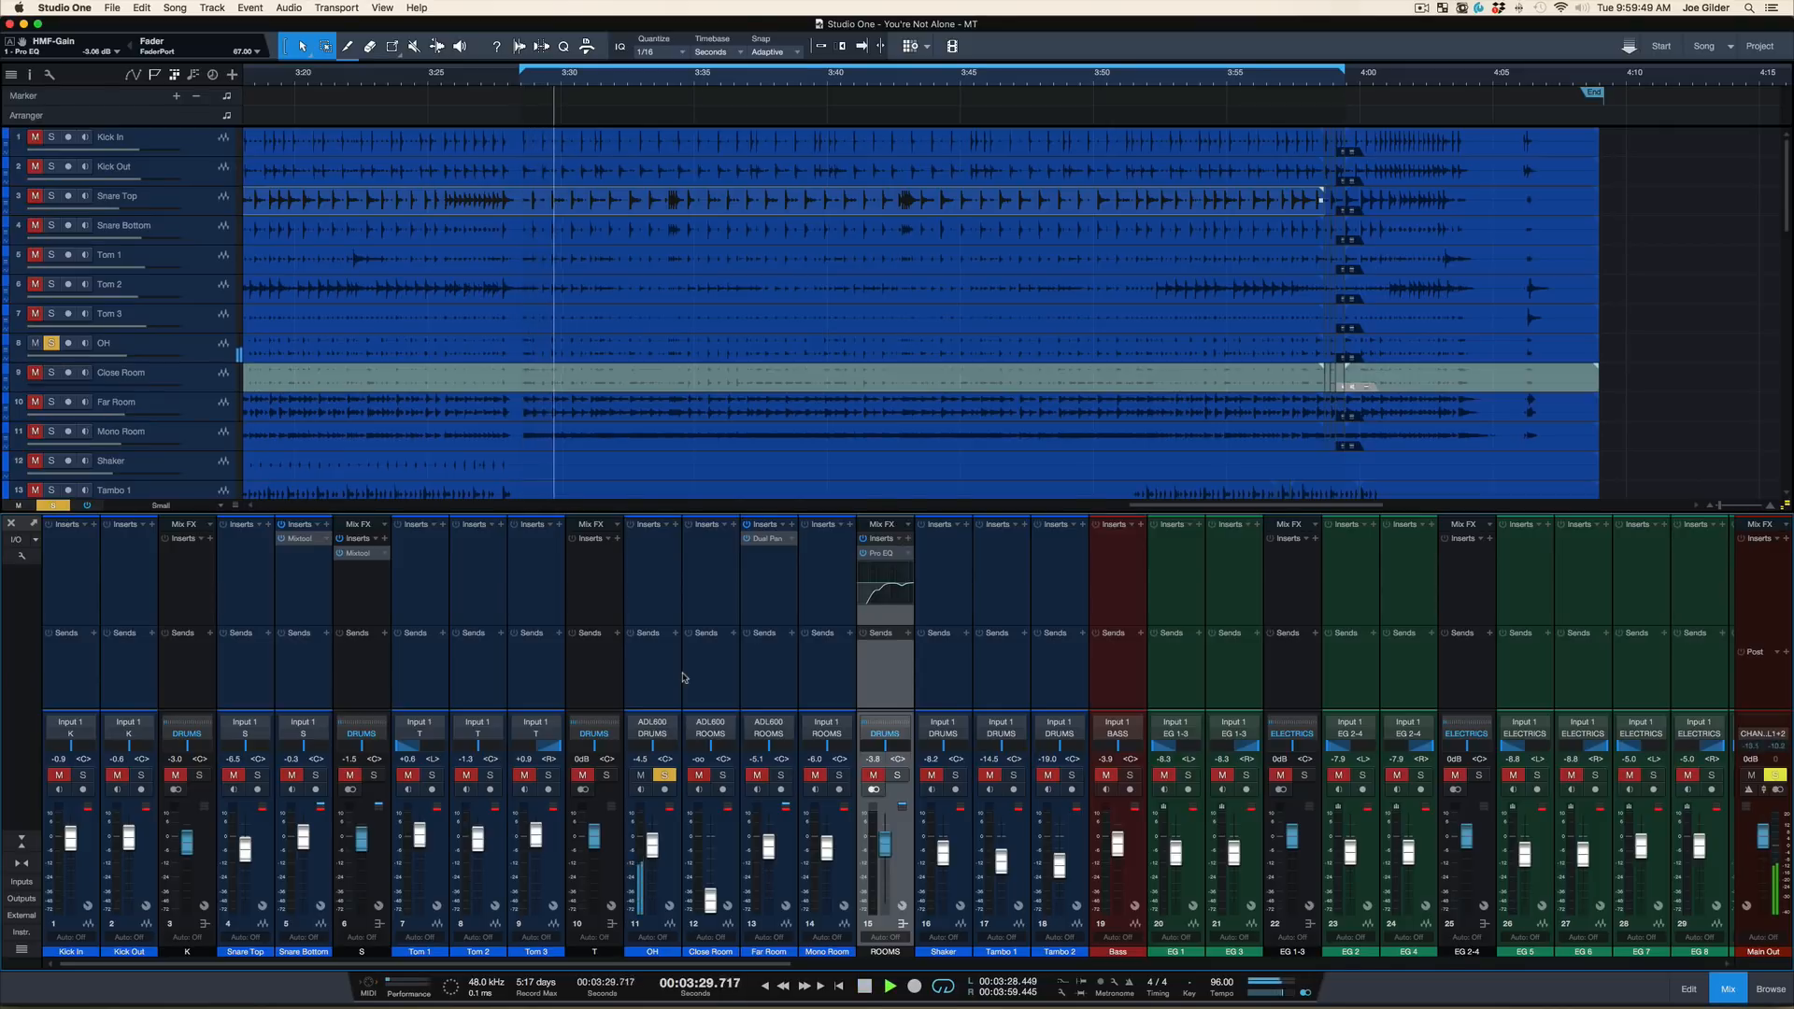
pyautogui.click(666, 776)
pyautogui.press('space')
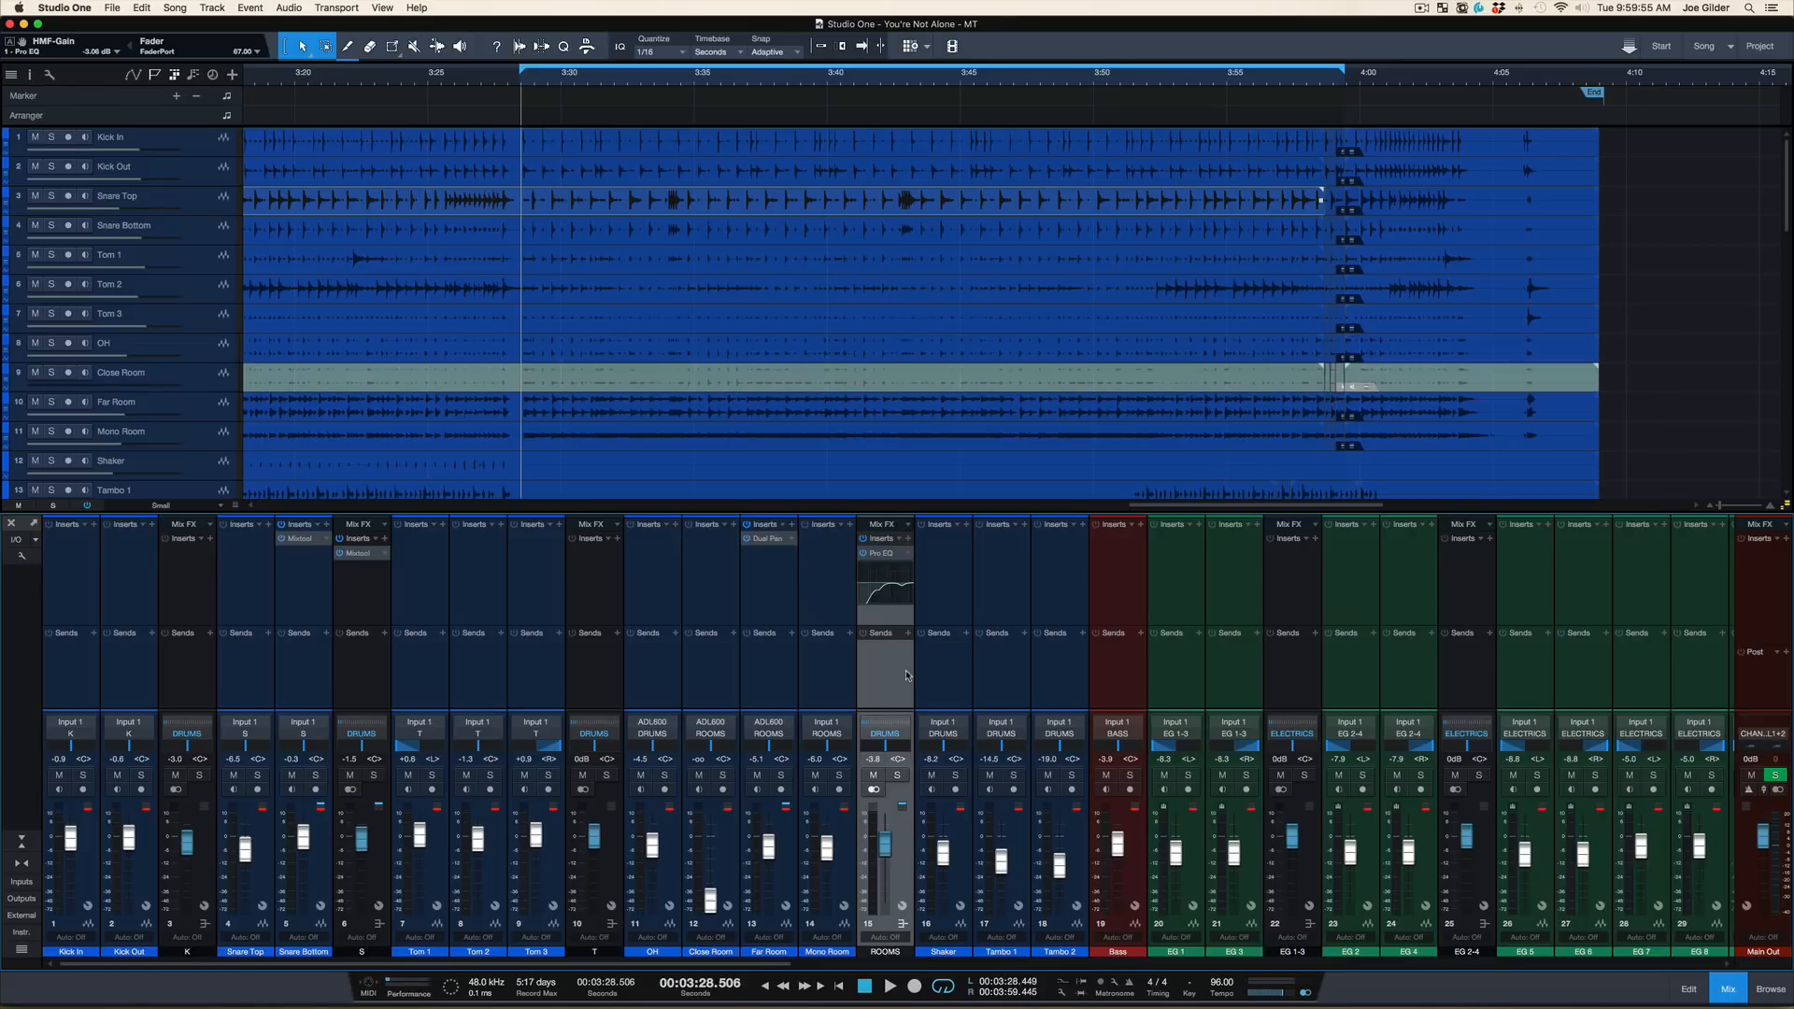
# Play the full drum mix and compare it with the ROOMS bus muted and unmuted
pyautogui.press('space')
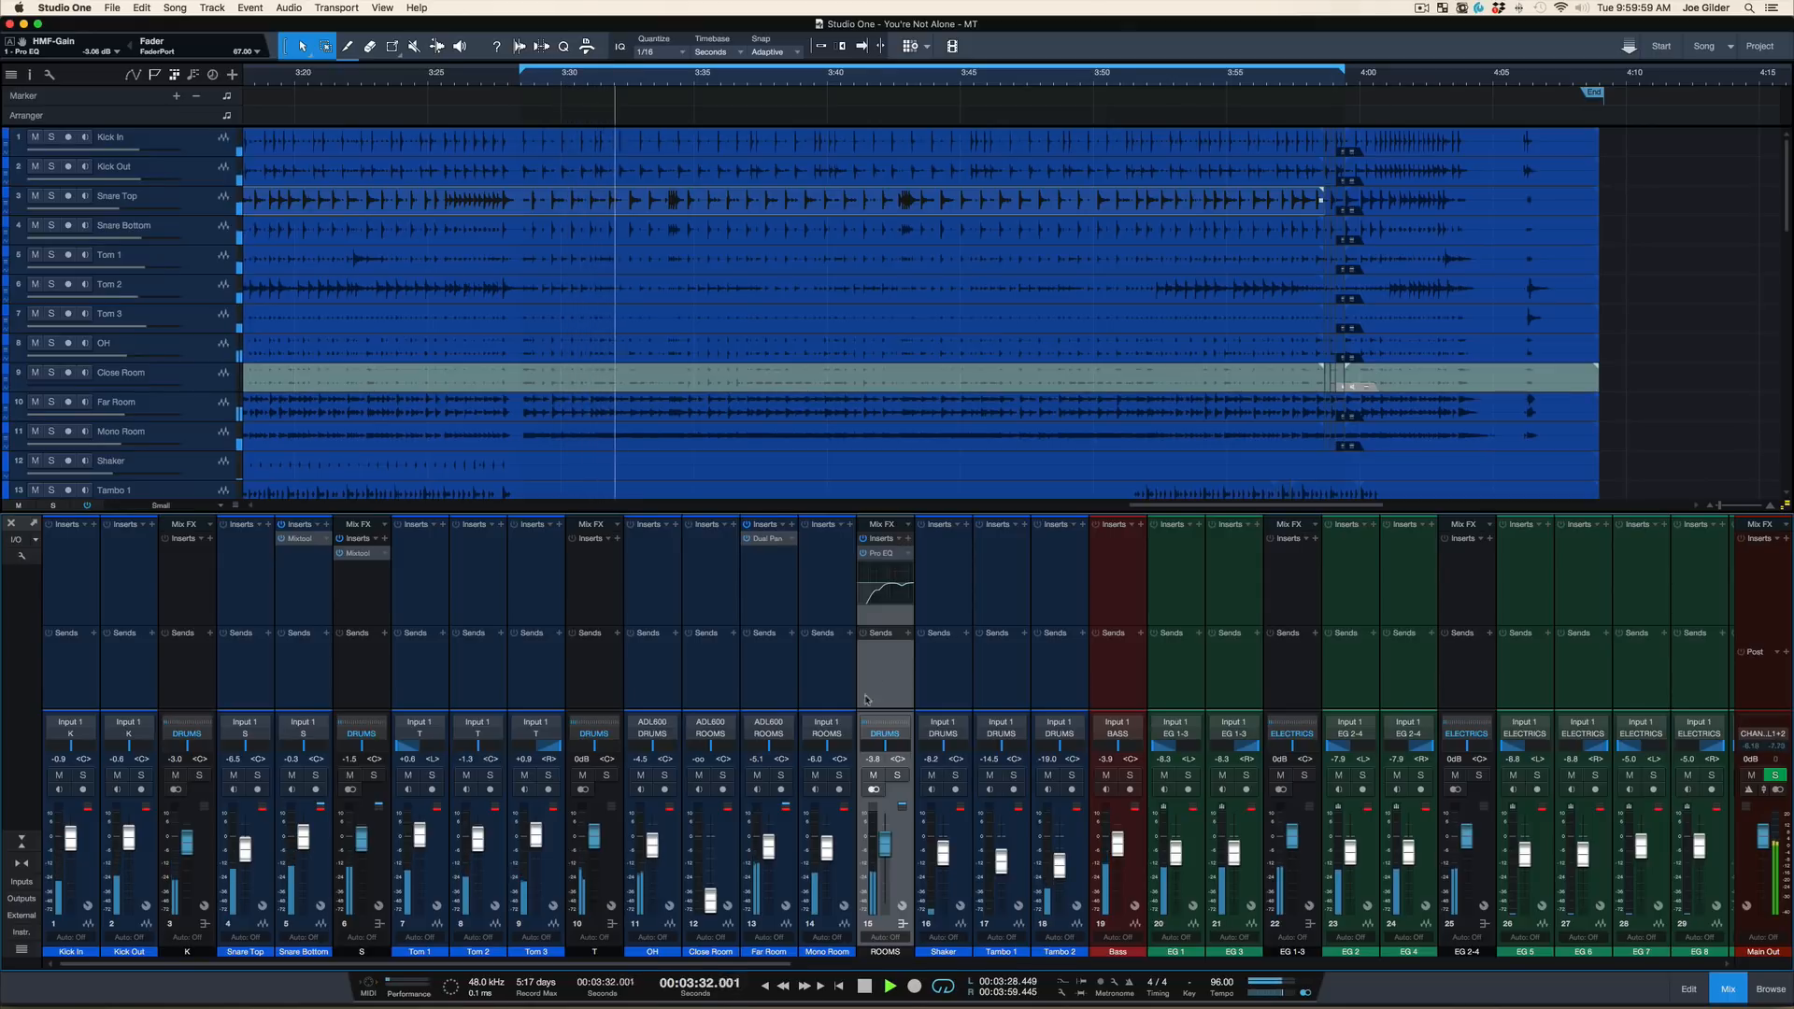
pyautogui.click(873, 776)
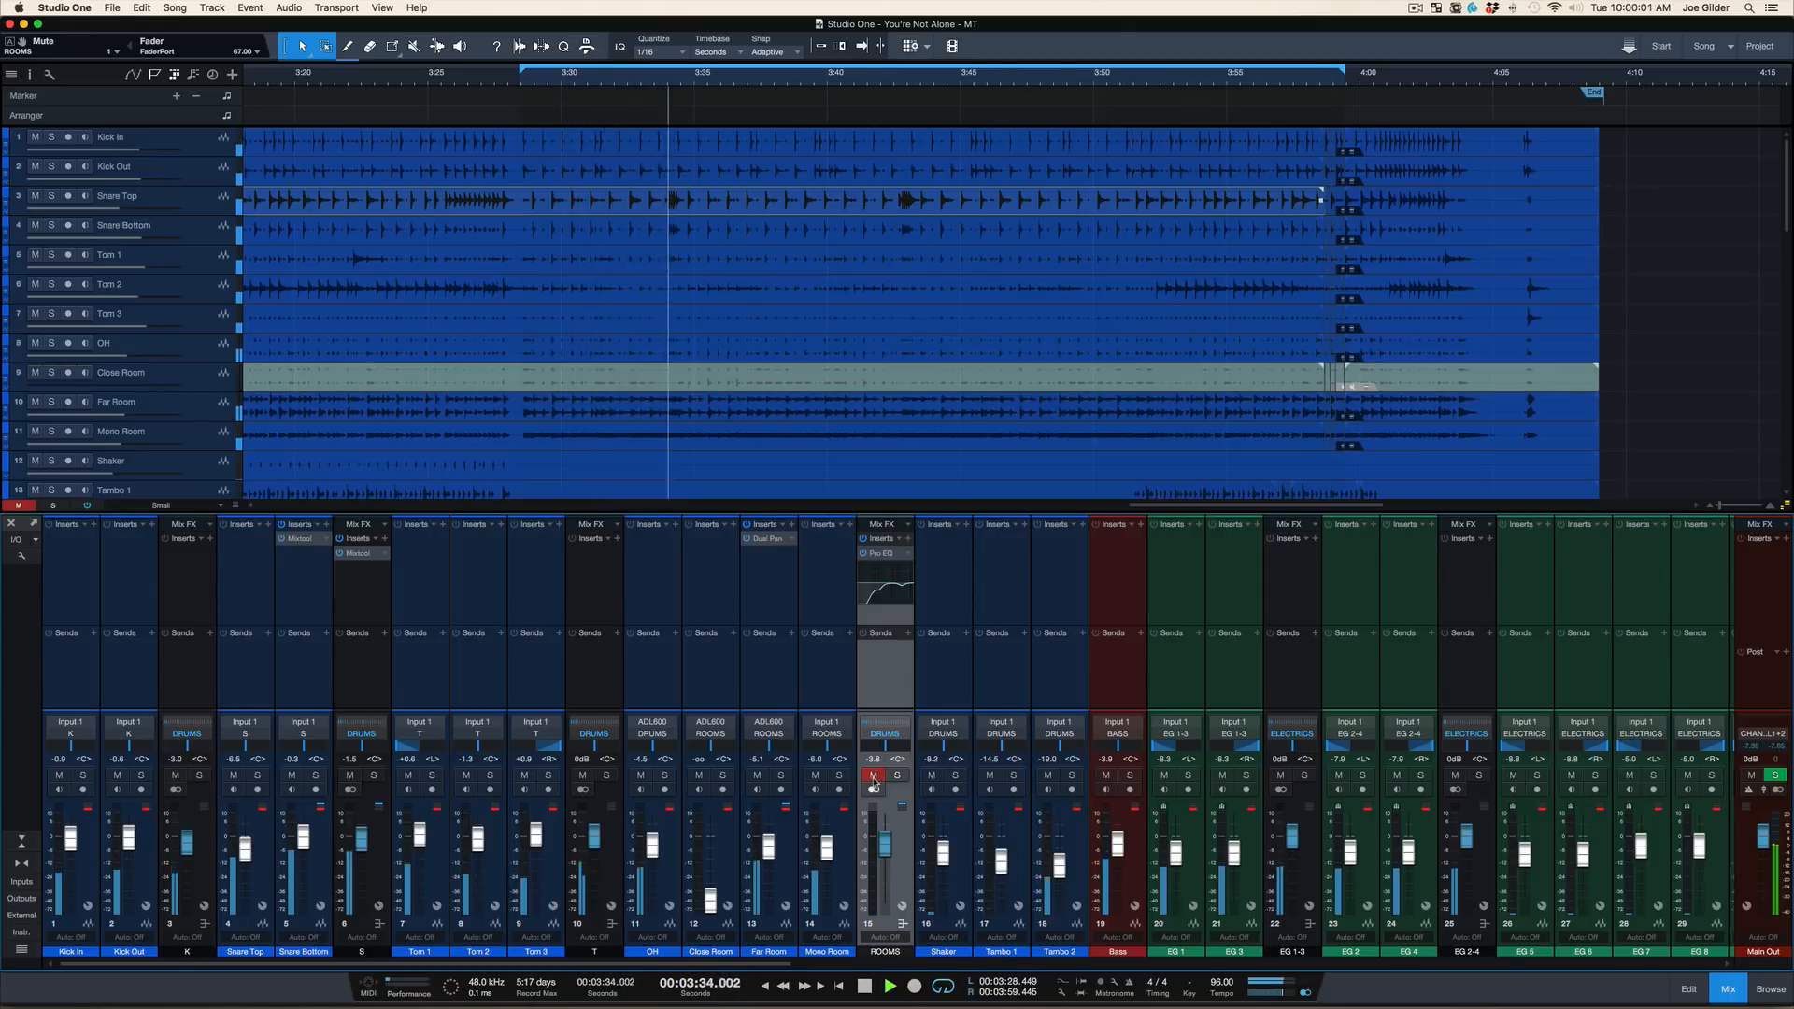
pyautogui.click(874, 779)
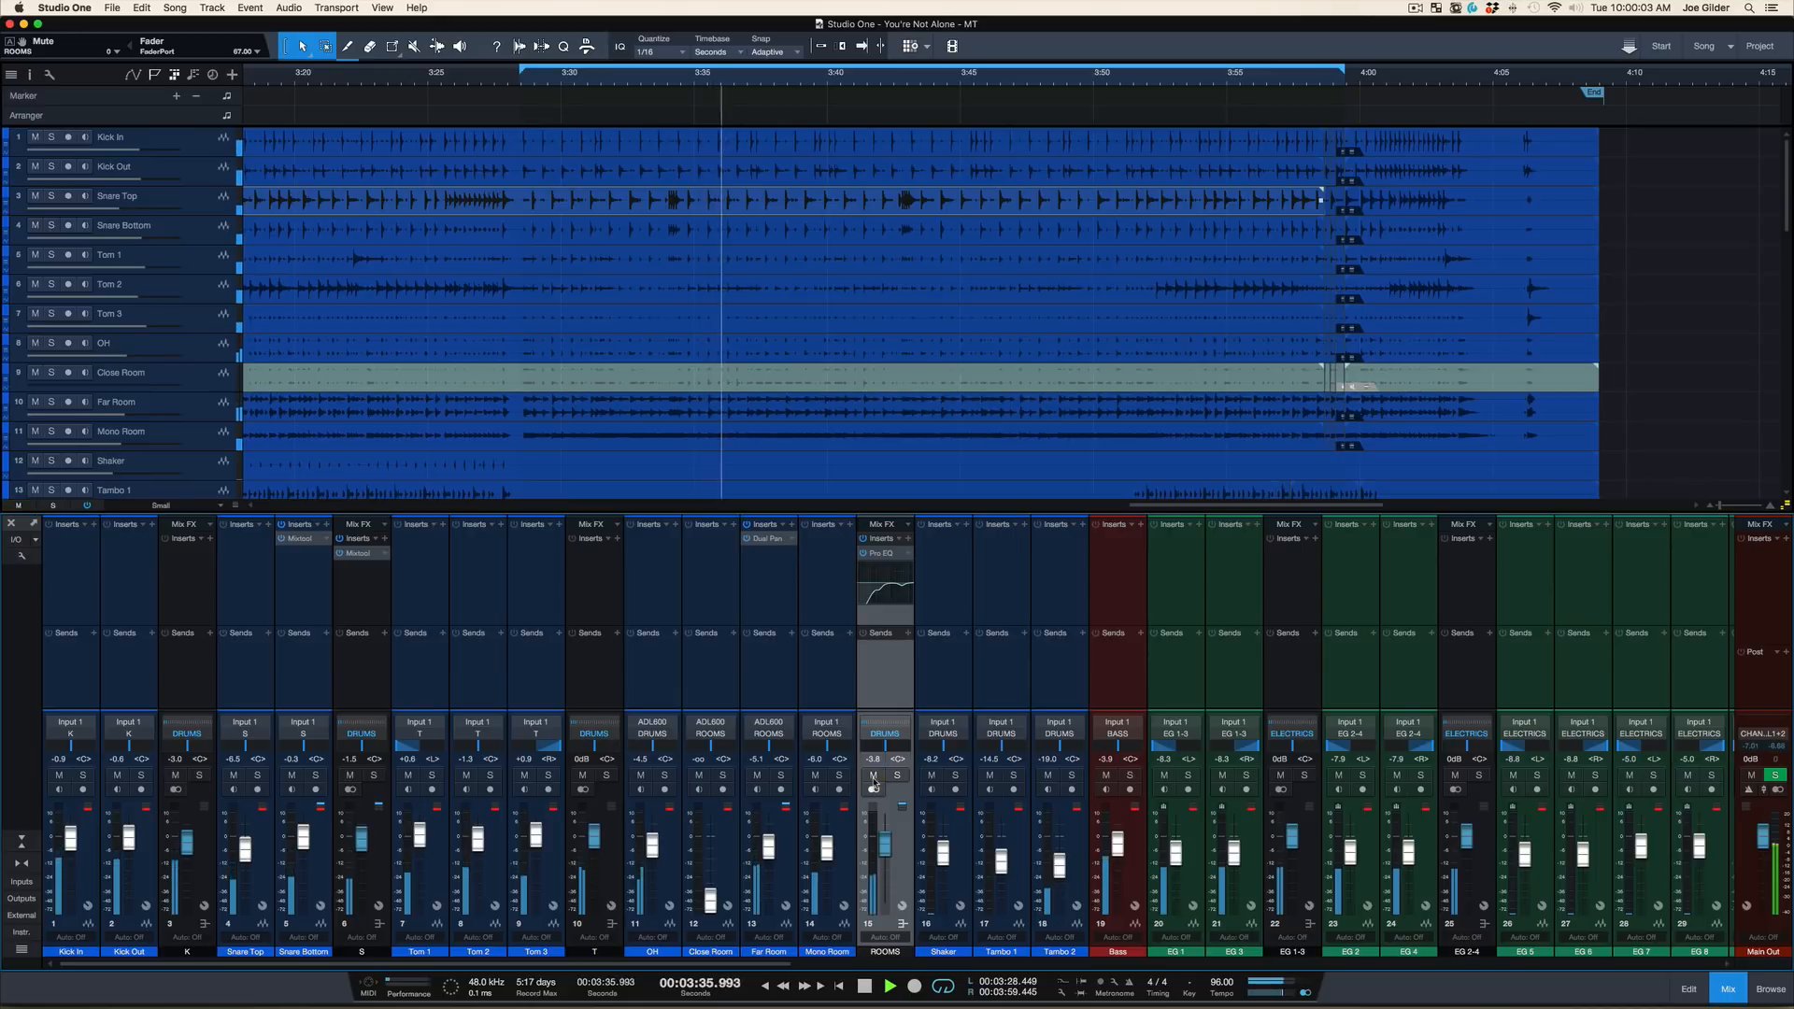
# Solo the ROOMS bus and listen to the loop from its start, then stop
pyautogui.click(897, 775)
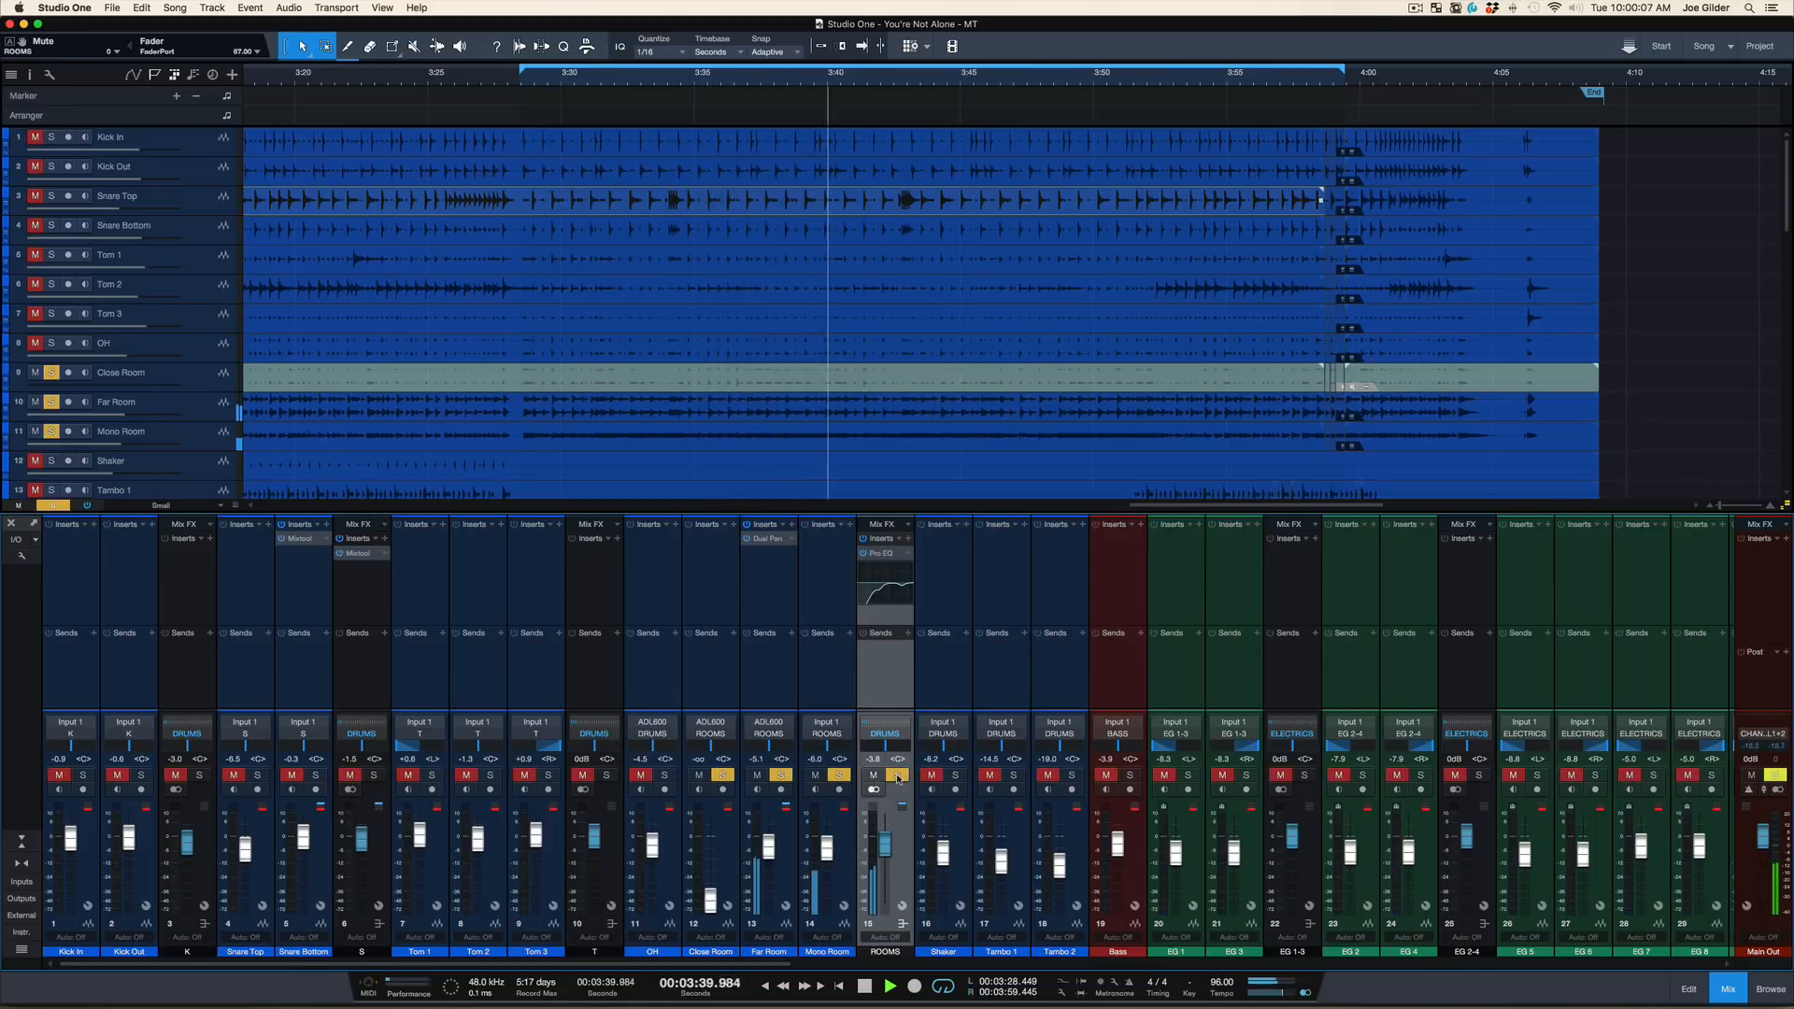
pyautogui.press('space')
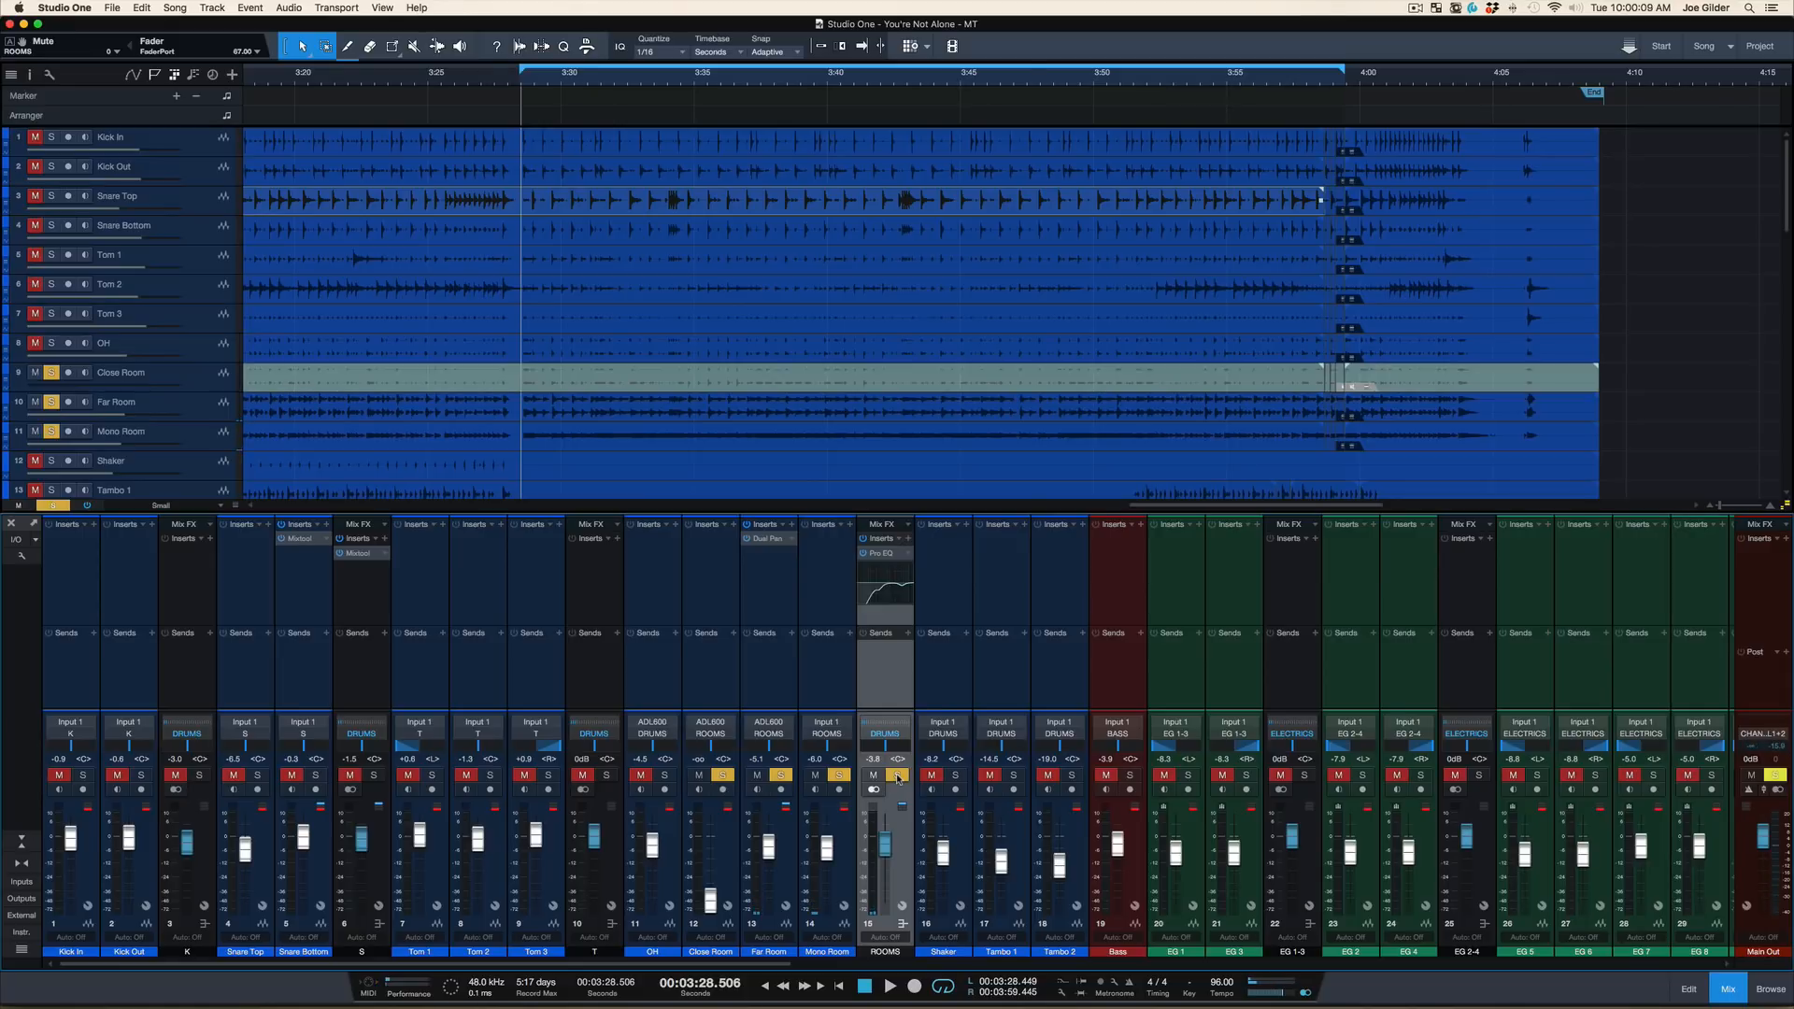
pyautogui.press('space')
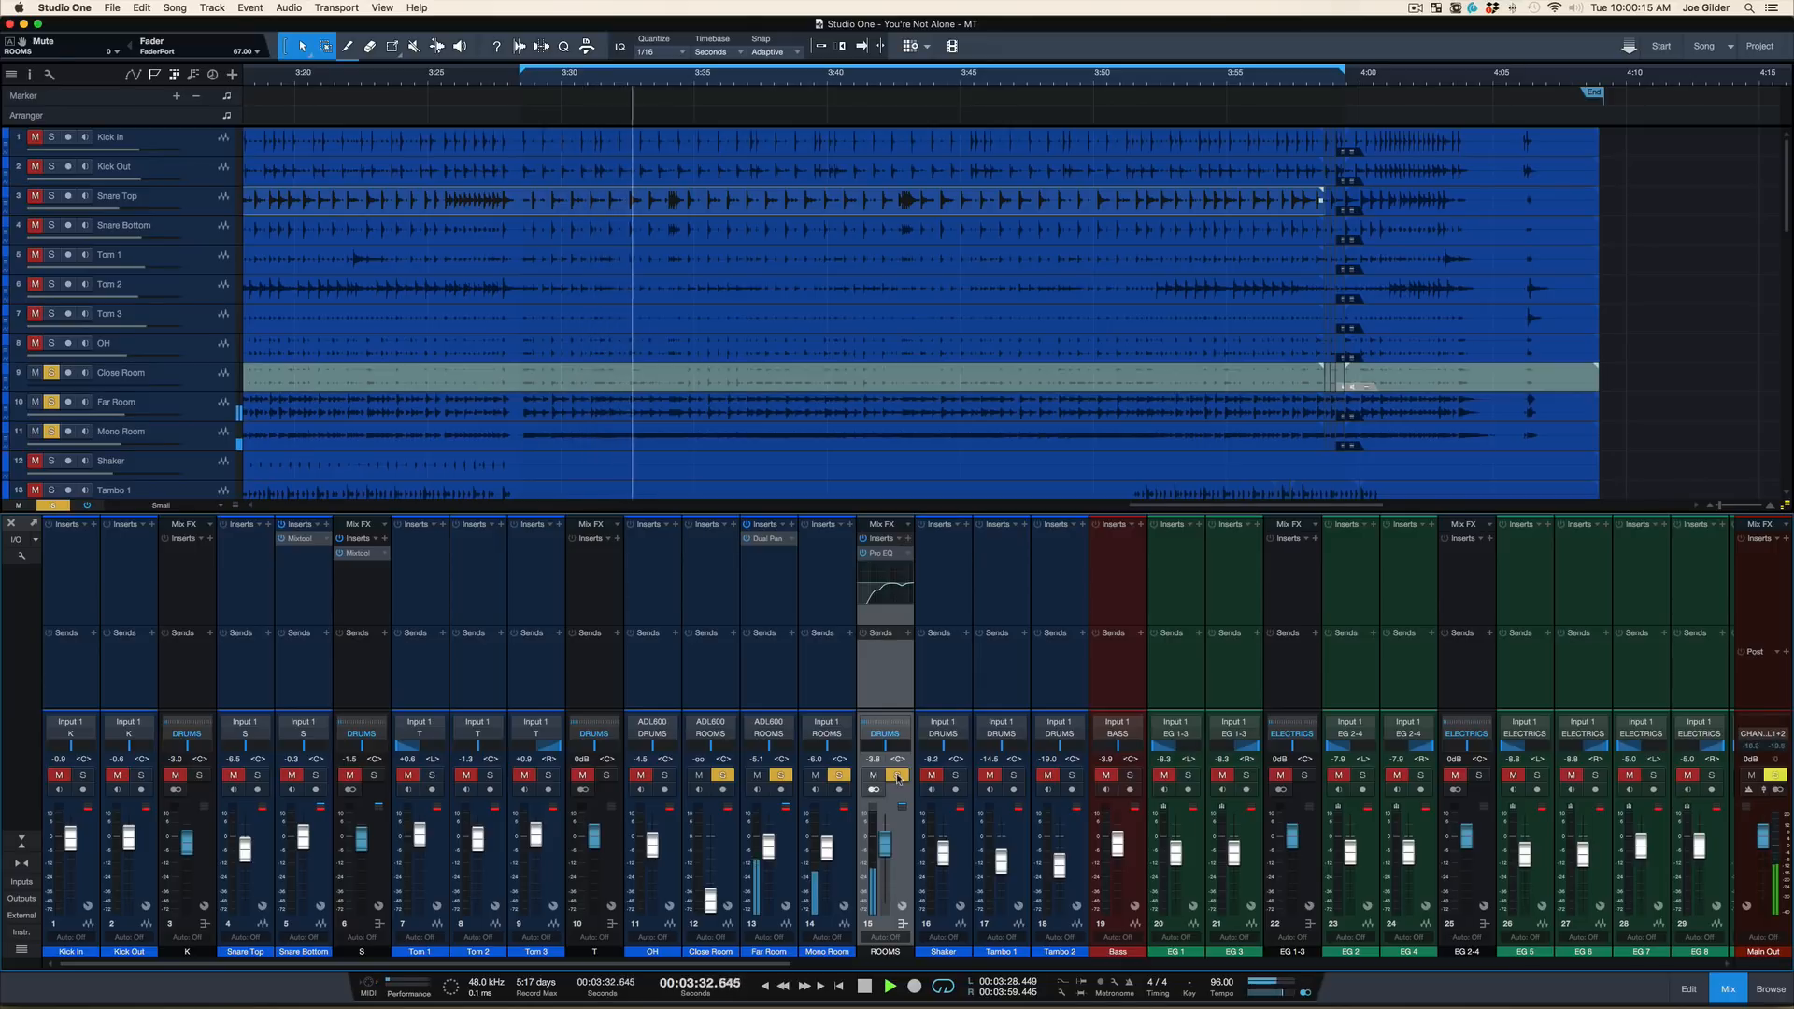
pyautogui.press('space')
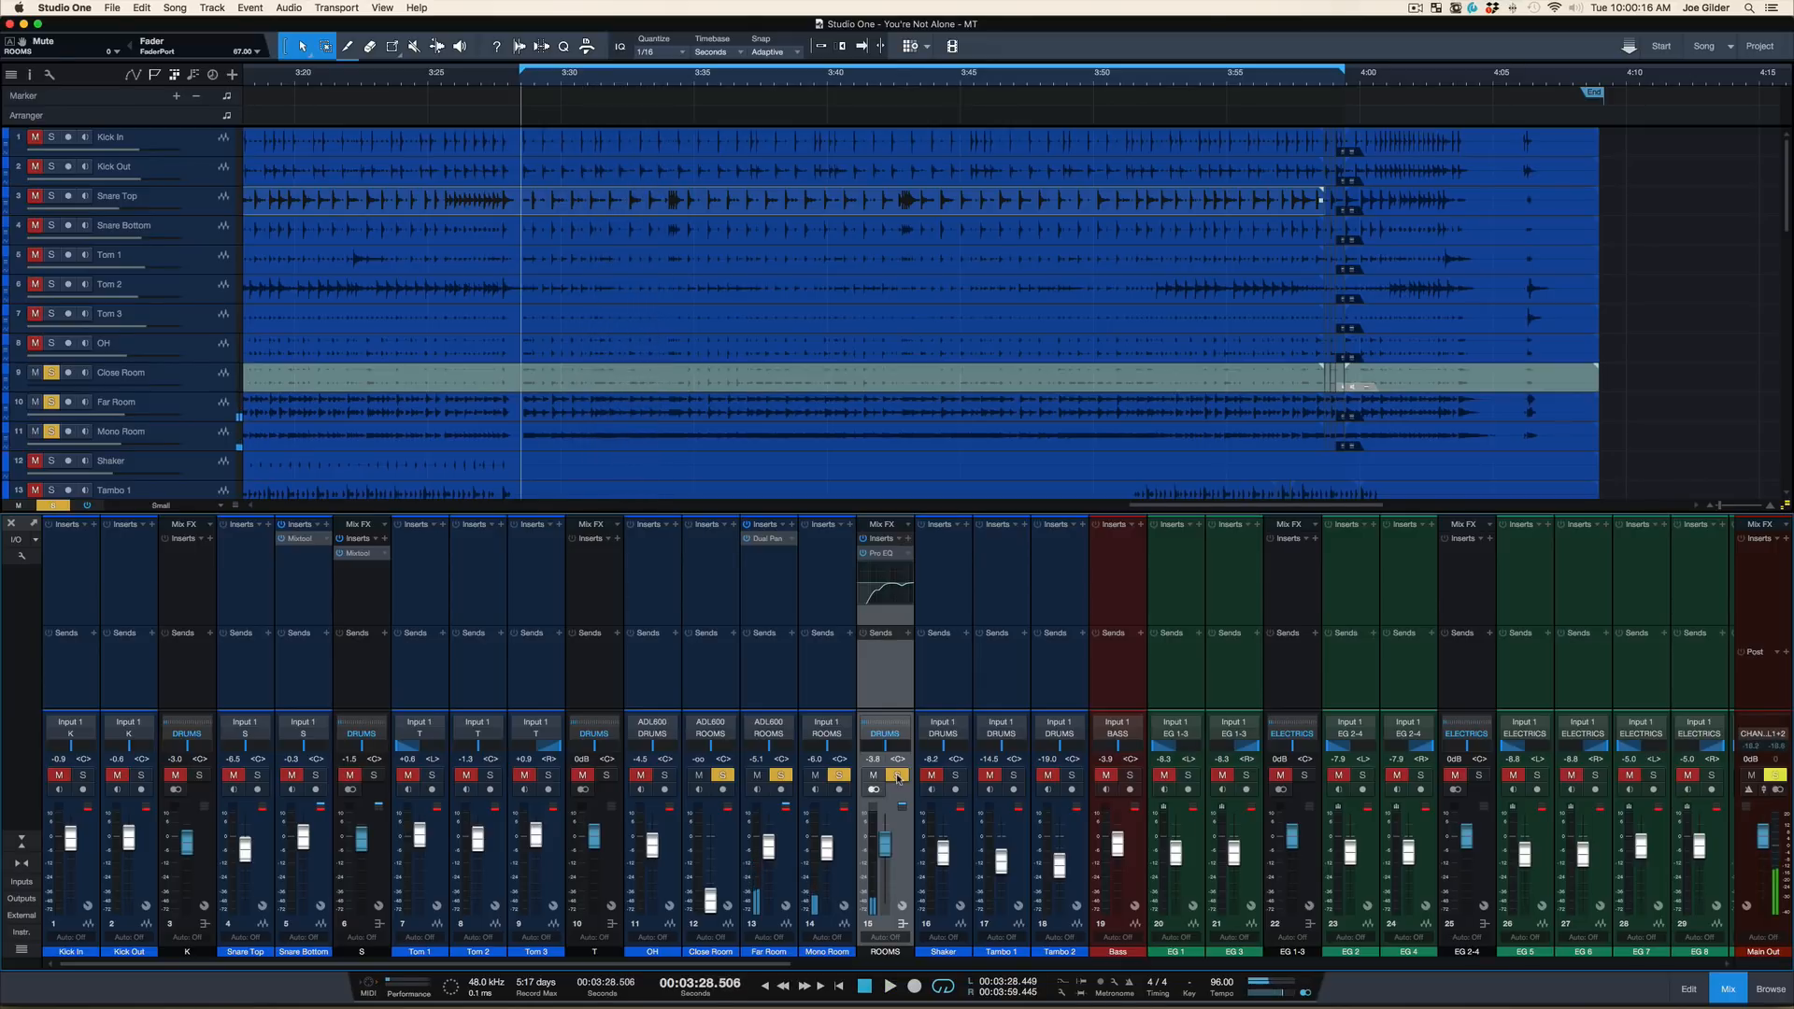
# Boost the ROOMS EQ's MF band by about 22.35 dB near 357 Hz and narrow its Q during playback
pyautogui.click(880, 548)
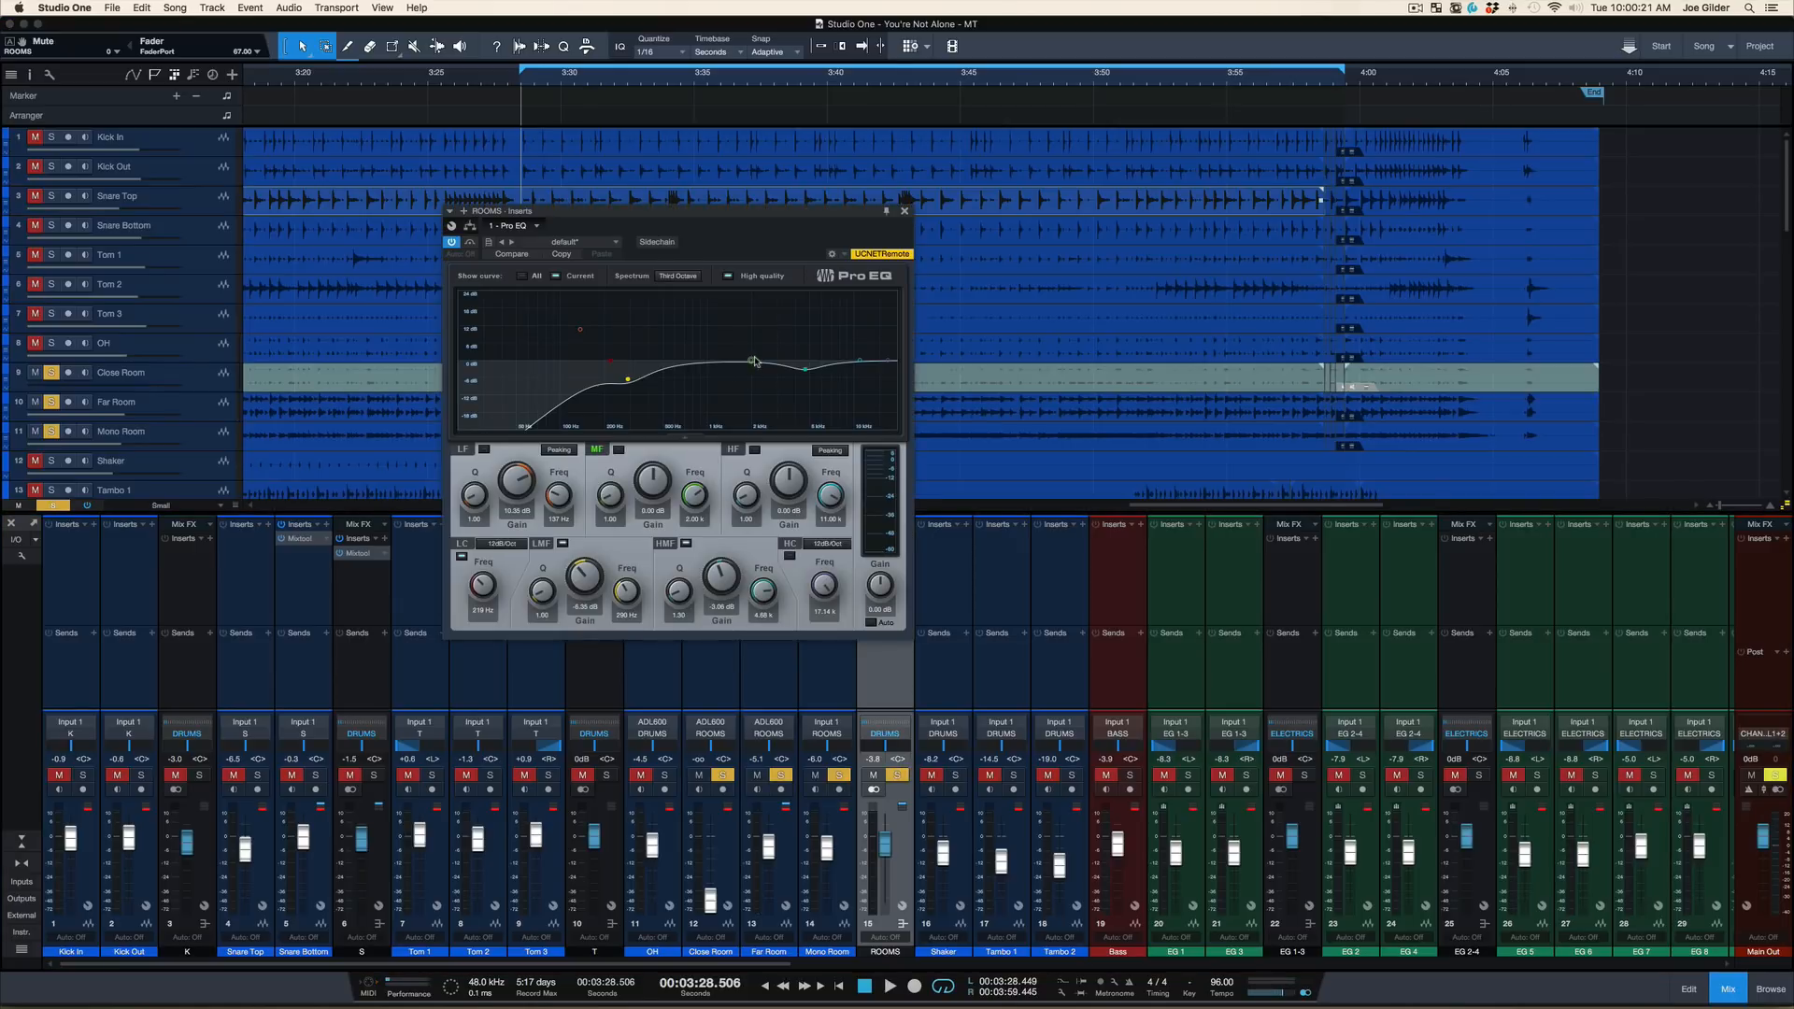
pyautogui.moveTo(752, 360); pyautogui.dragTo(639, 270)
pyautogui.press('space')
pyautogui.scroll(5, 650, 304)
pyautogui.scroll(2, 650, 304)
pyautogui.scroll(8, 640, 297)
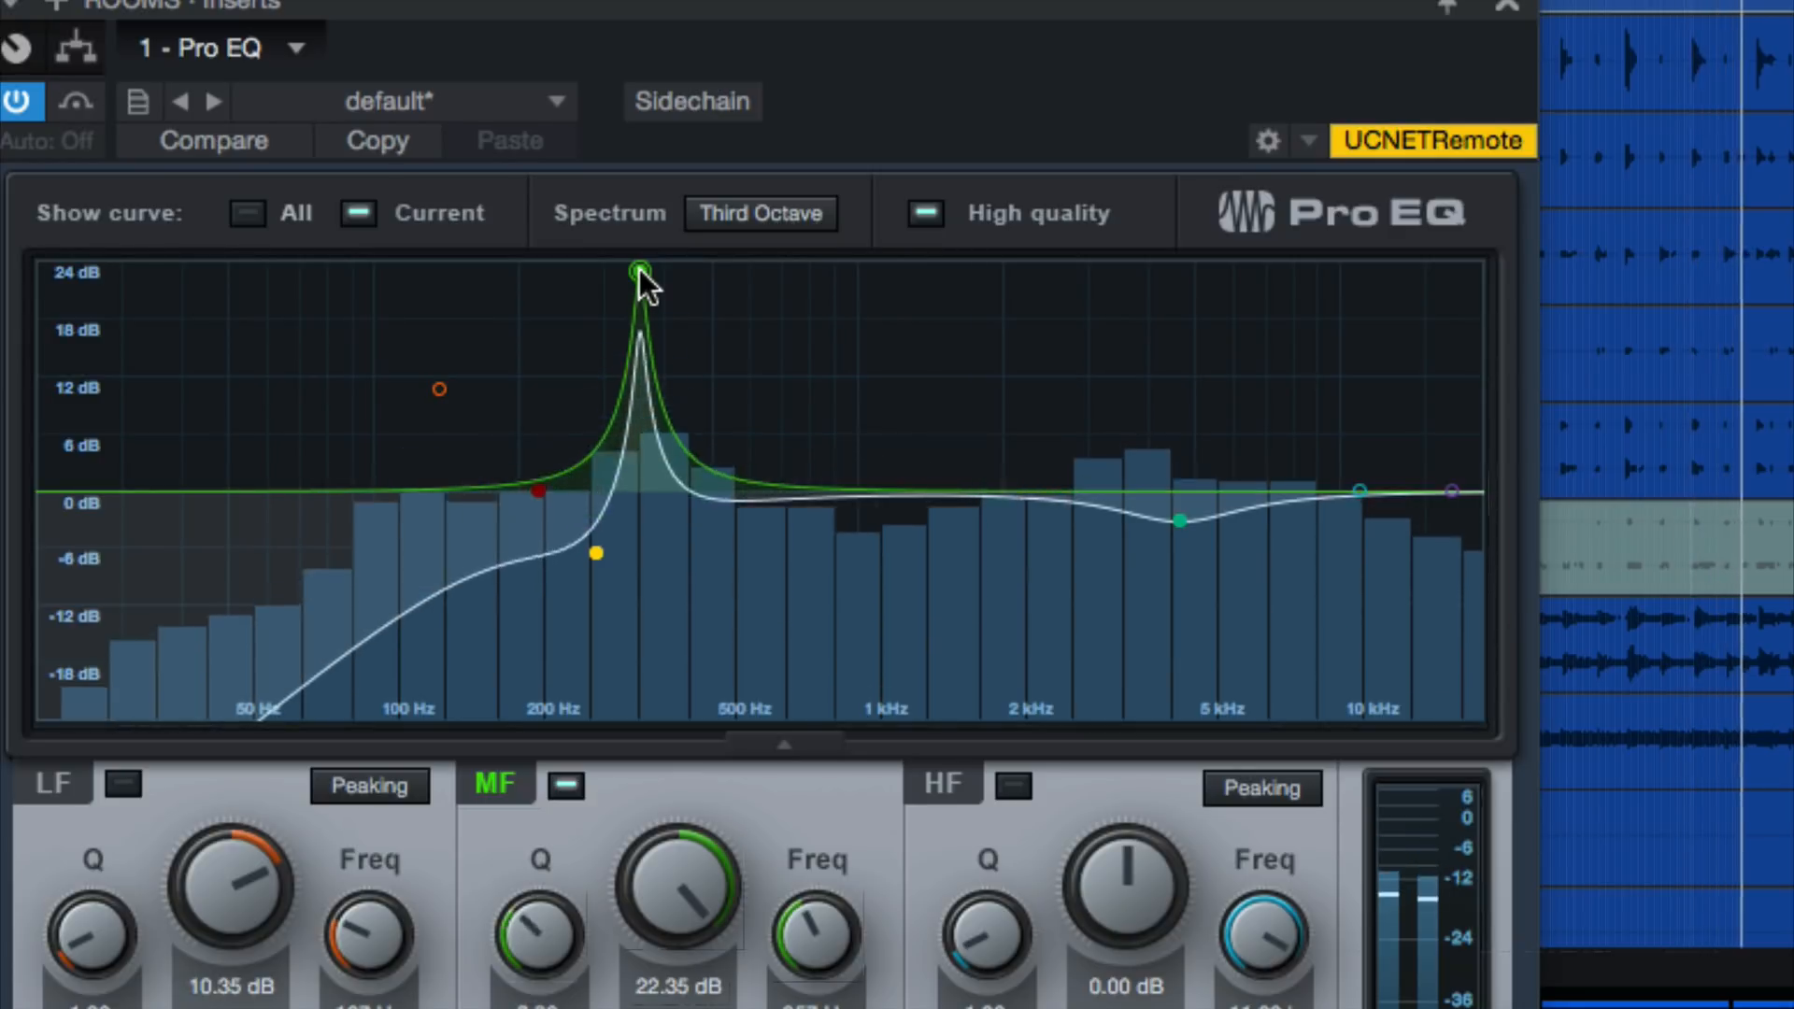
pyautogui.scroll(5, 639, 269)
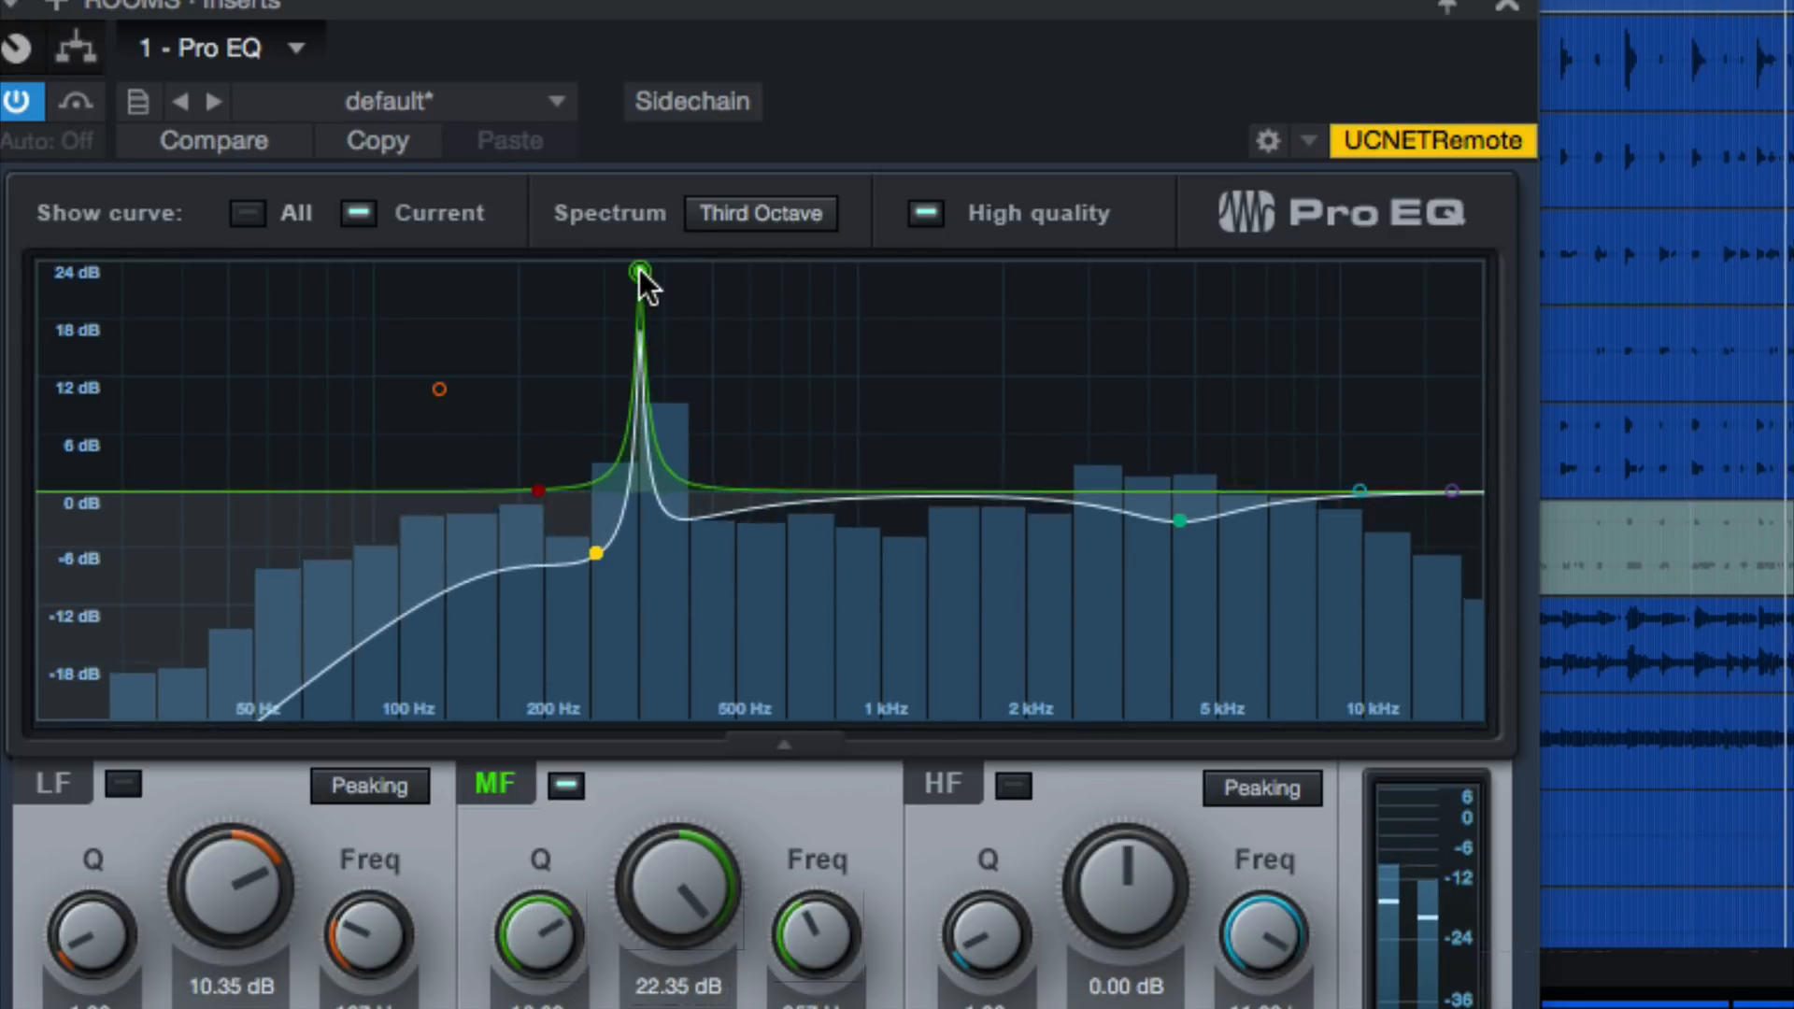
# Tune the ROOMS EQ's MF band to 353 Hz, stop playback, and cut it to -14.61 dB with a Q of 11.85
pyautogui.moveTo(815, 970)
pyautogui.mouseDown()
pyautogui.moveTo(818, 939)
pyautogui.moveTo(815, 986)
pyautogui.mouseUp()
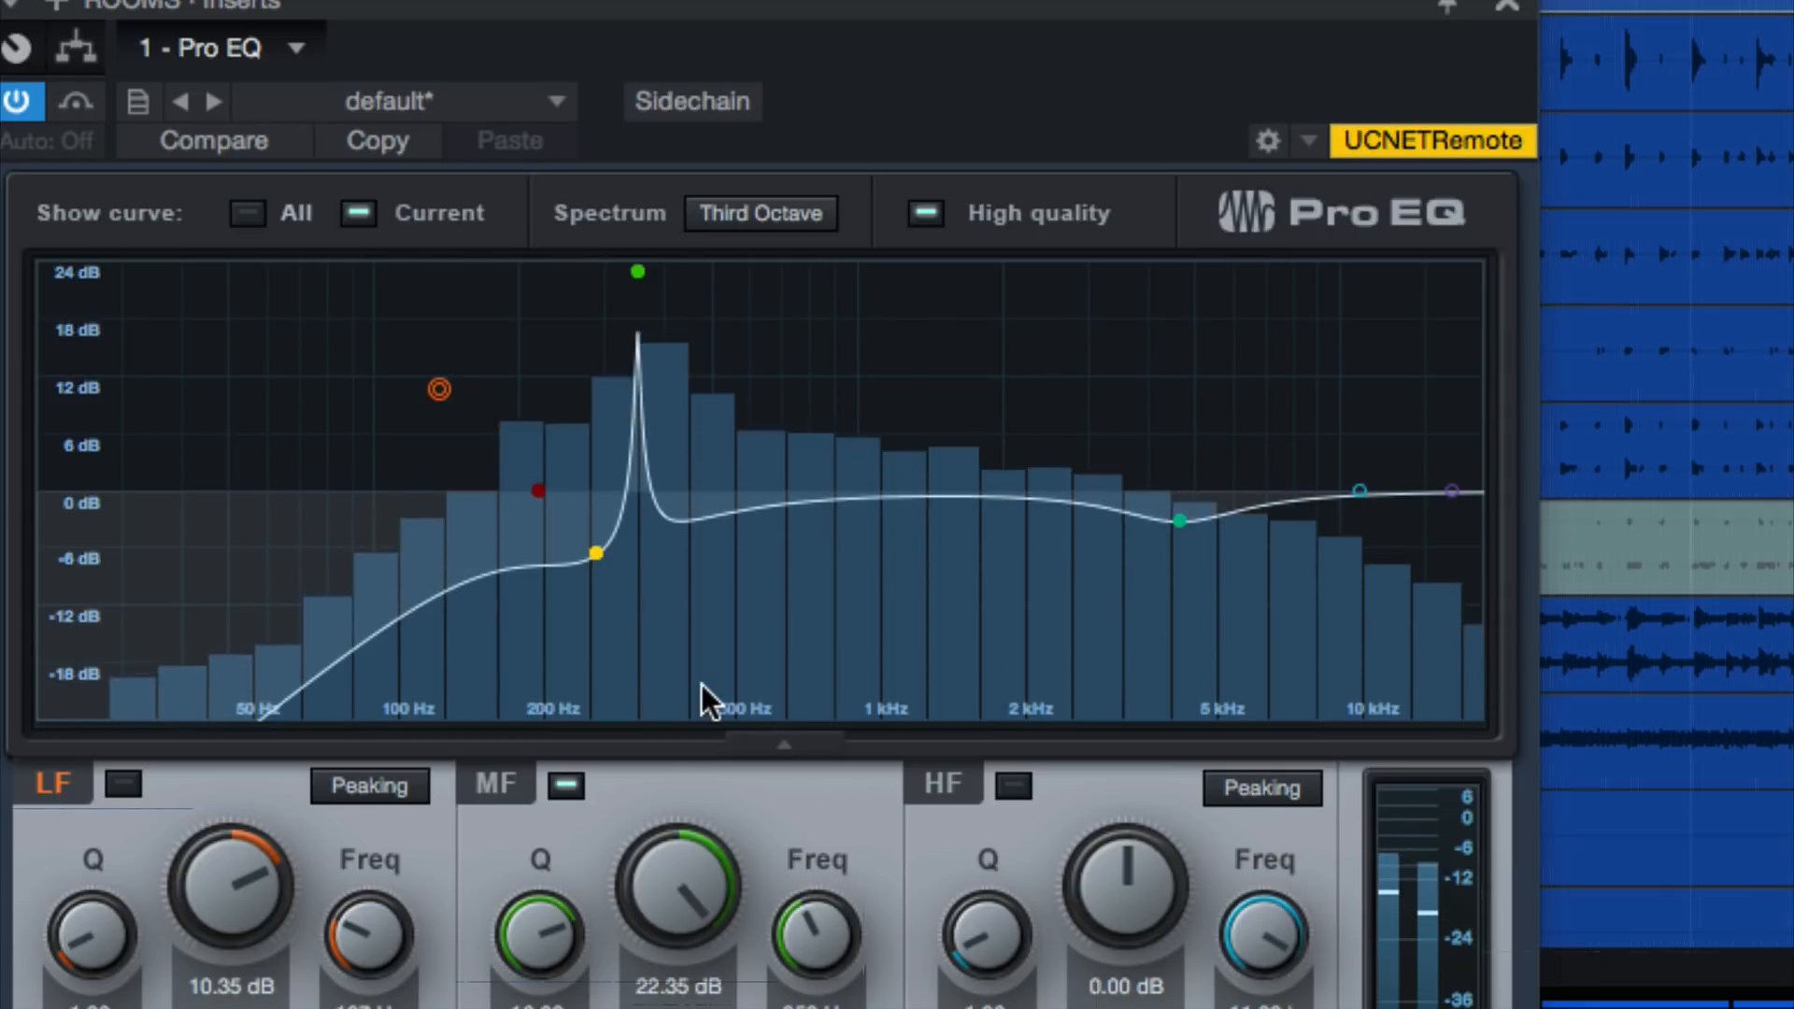
pyautogui.press('space')
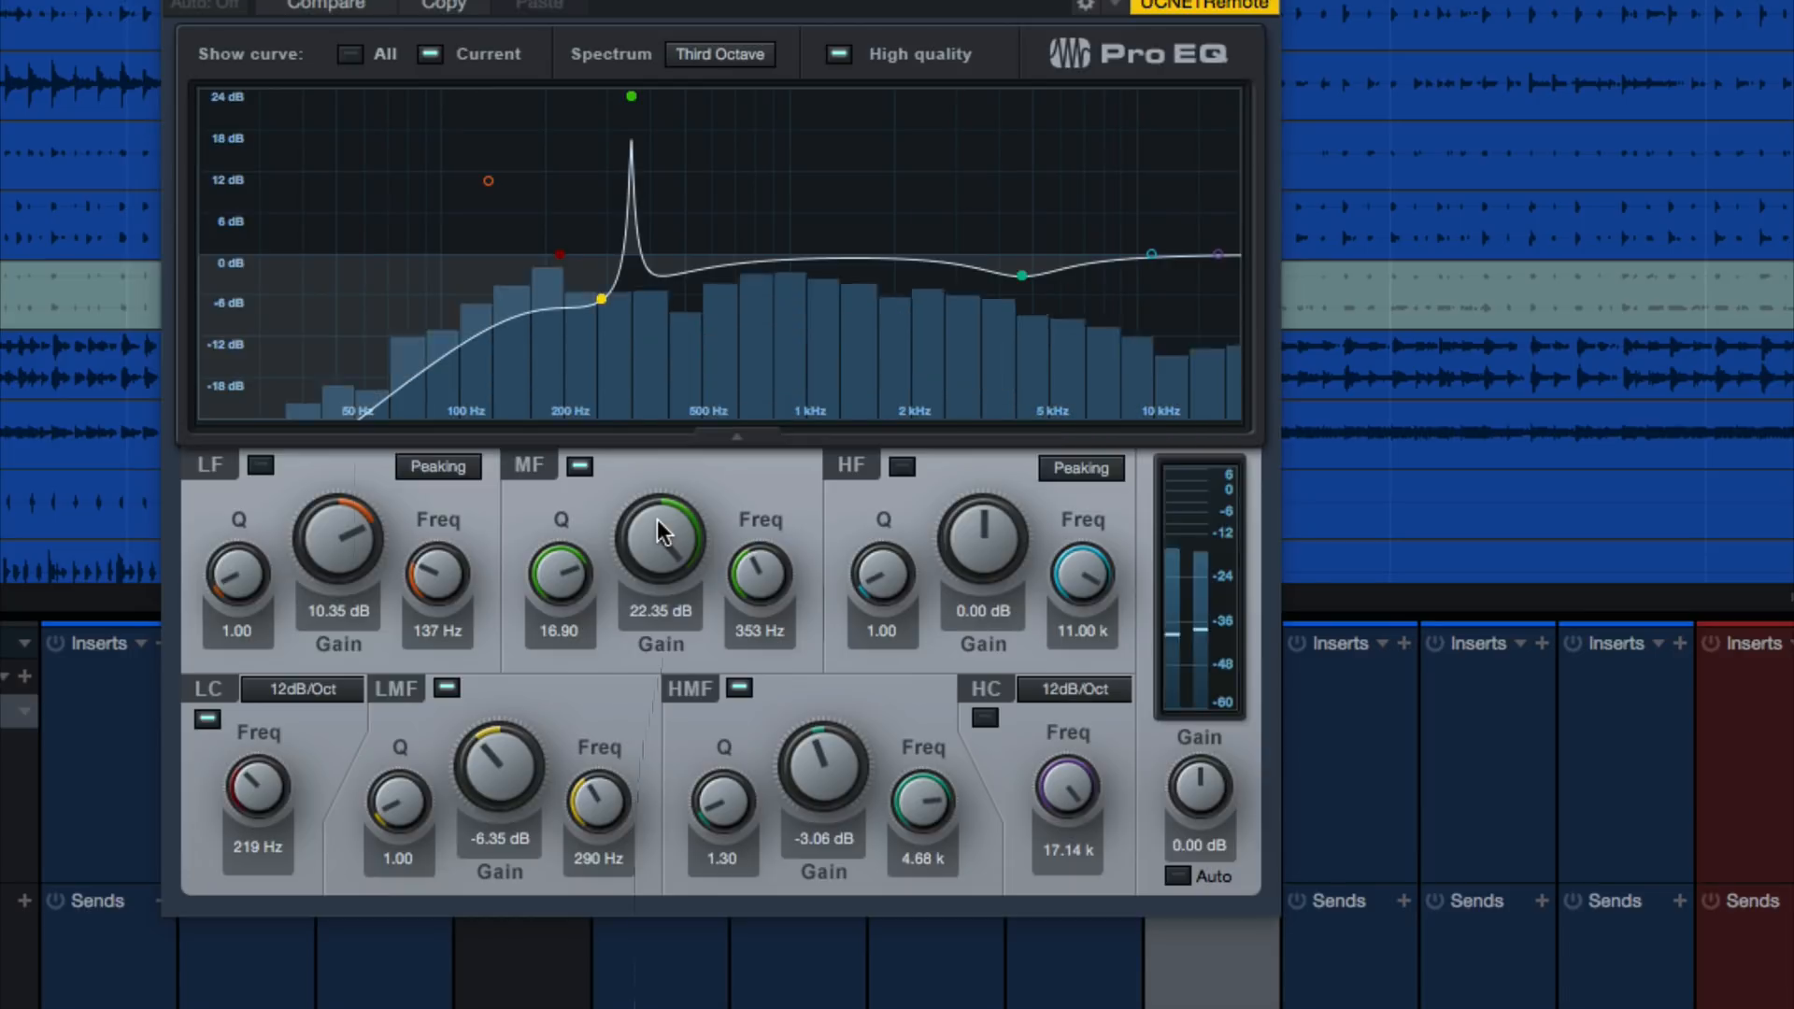
pyautogui.moveTo(662, 533); pyautogui.dragTo(555, 615)
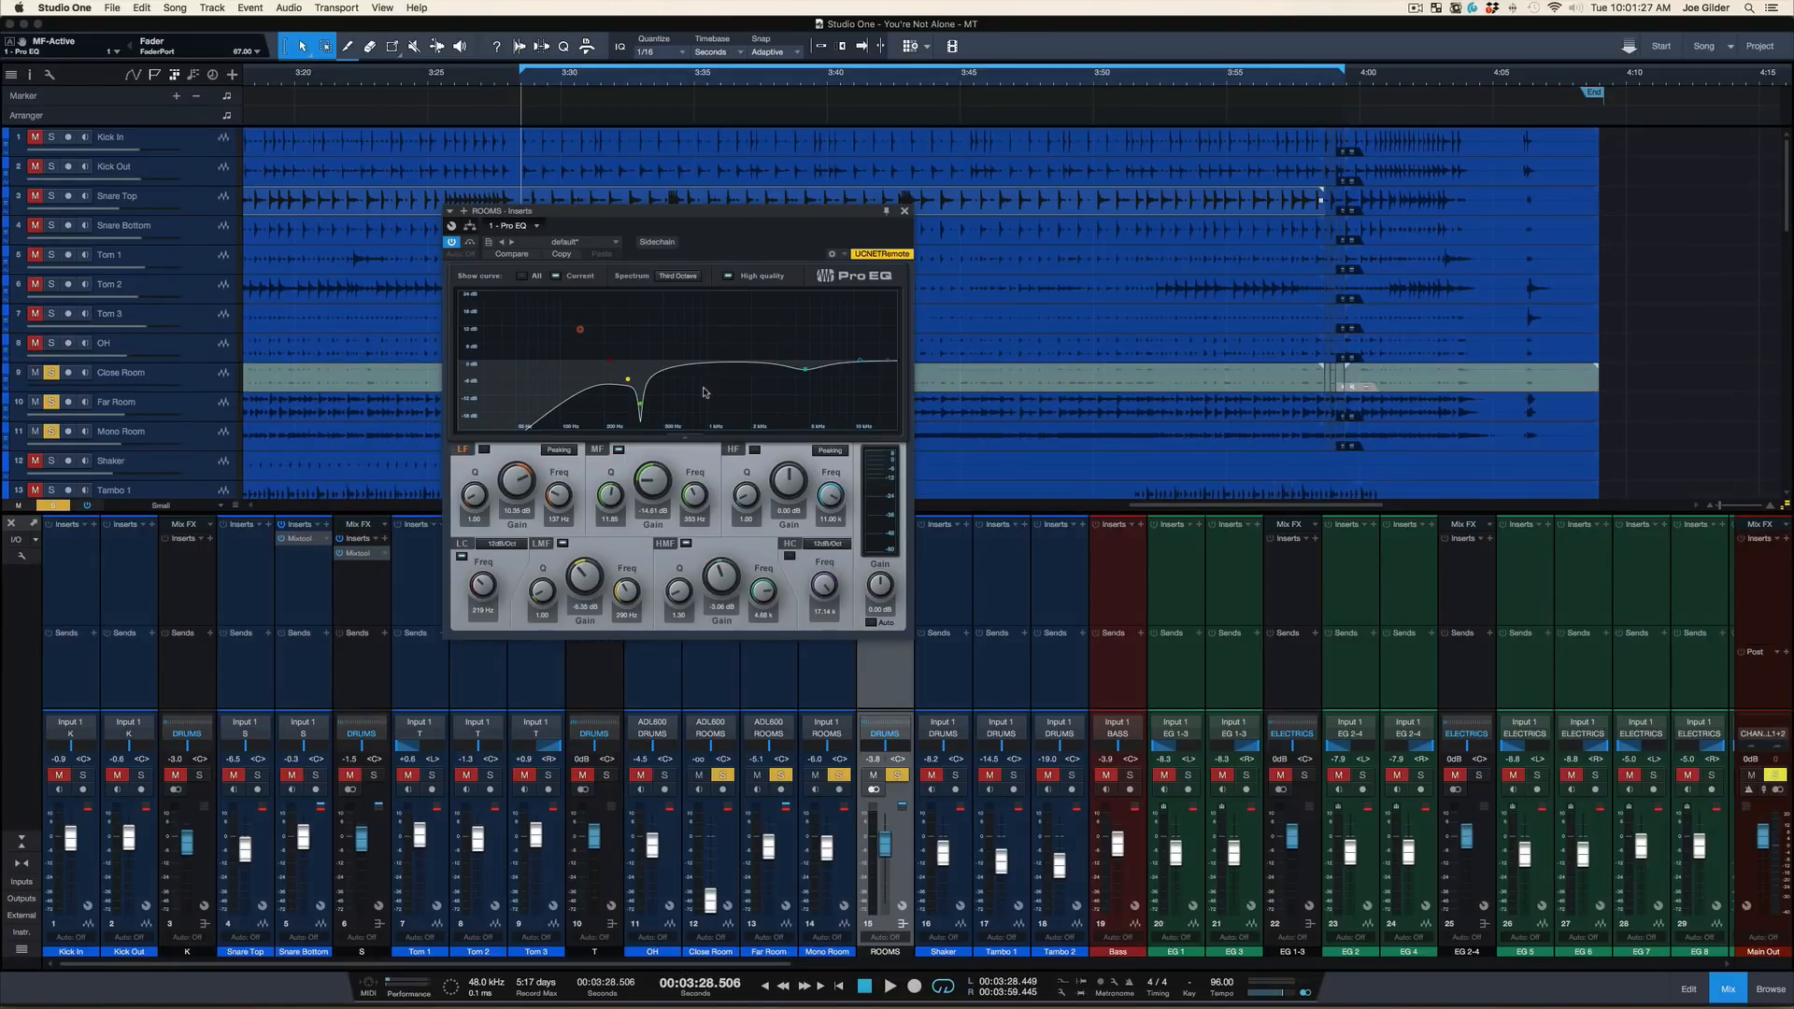
# Play the full mix and compare the ROOMS EQ with its MF band disabled and enabled
pyautogui.press('space')
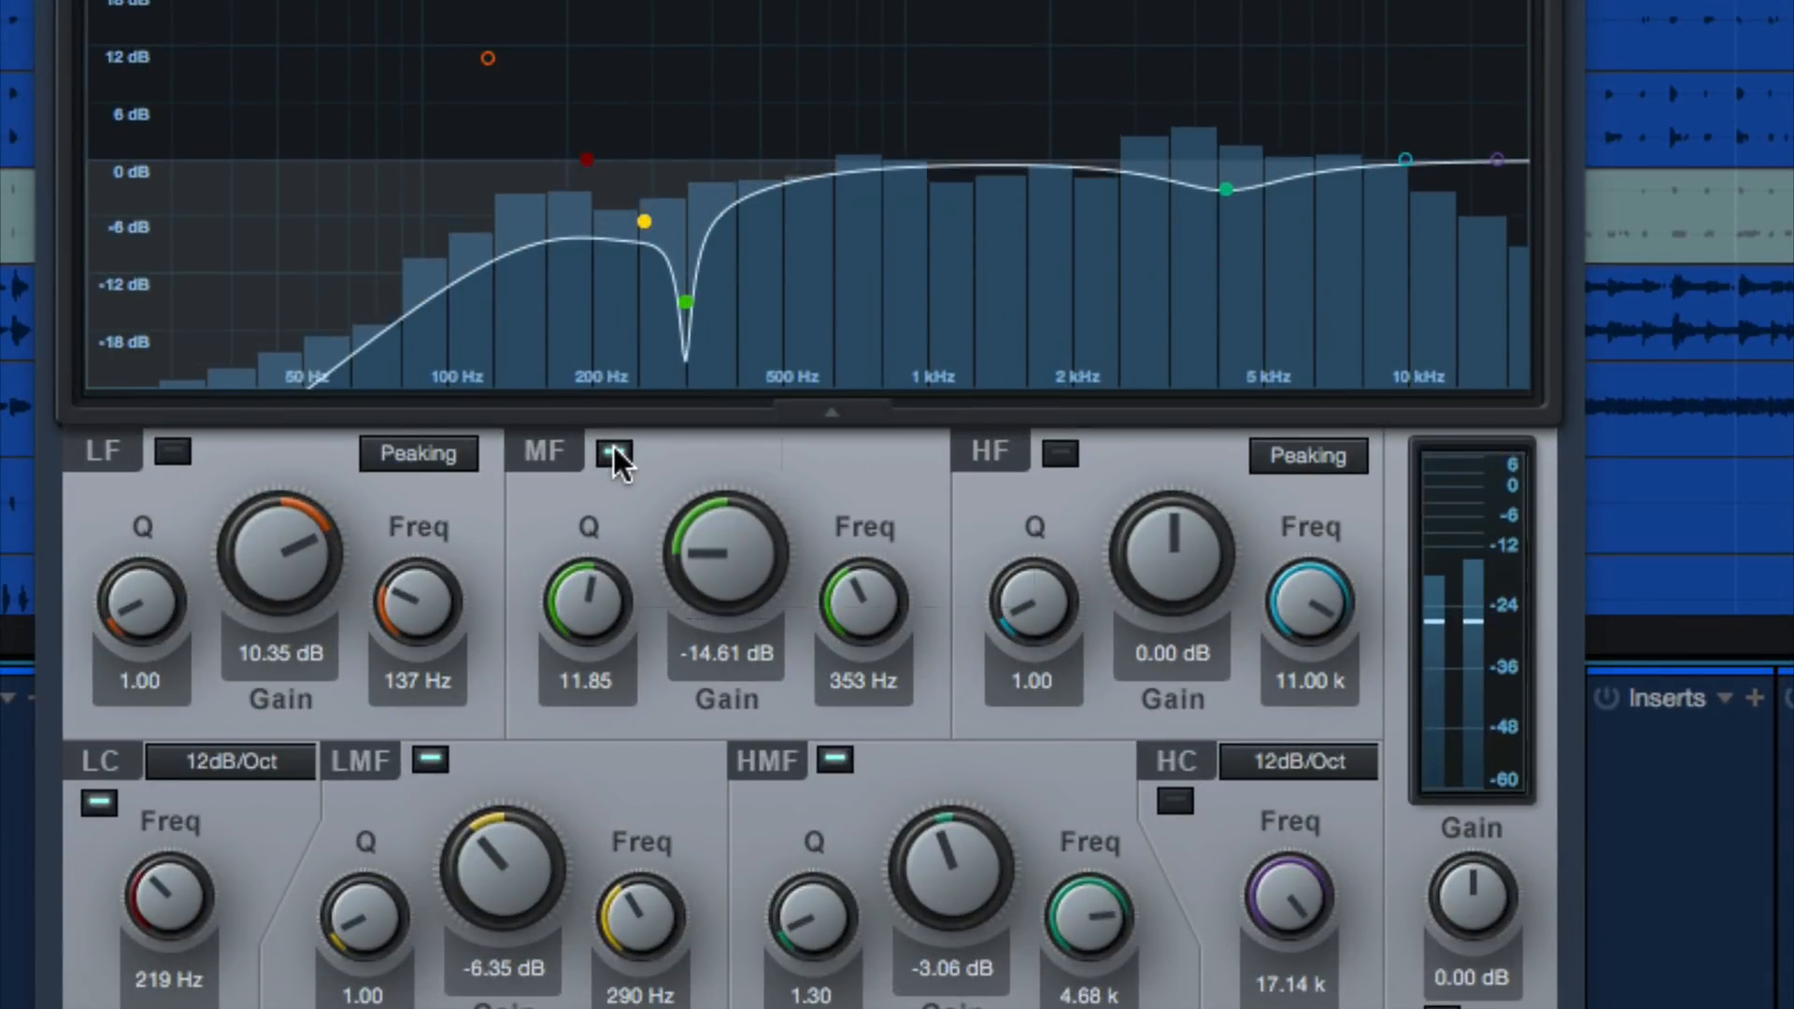
pyautogui.click(613, 451)
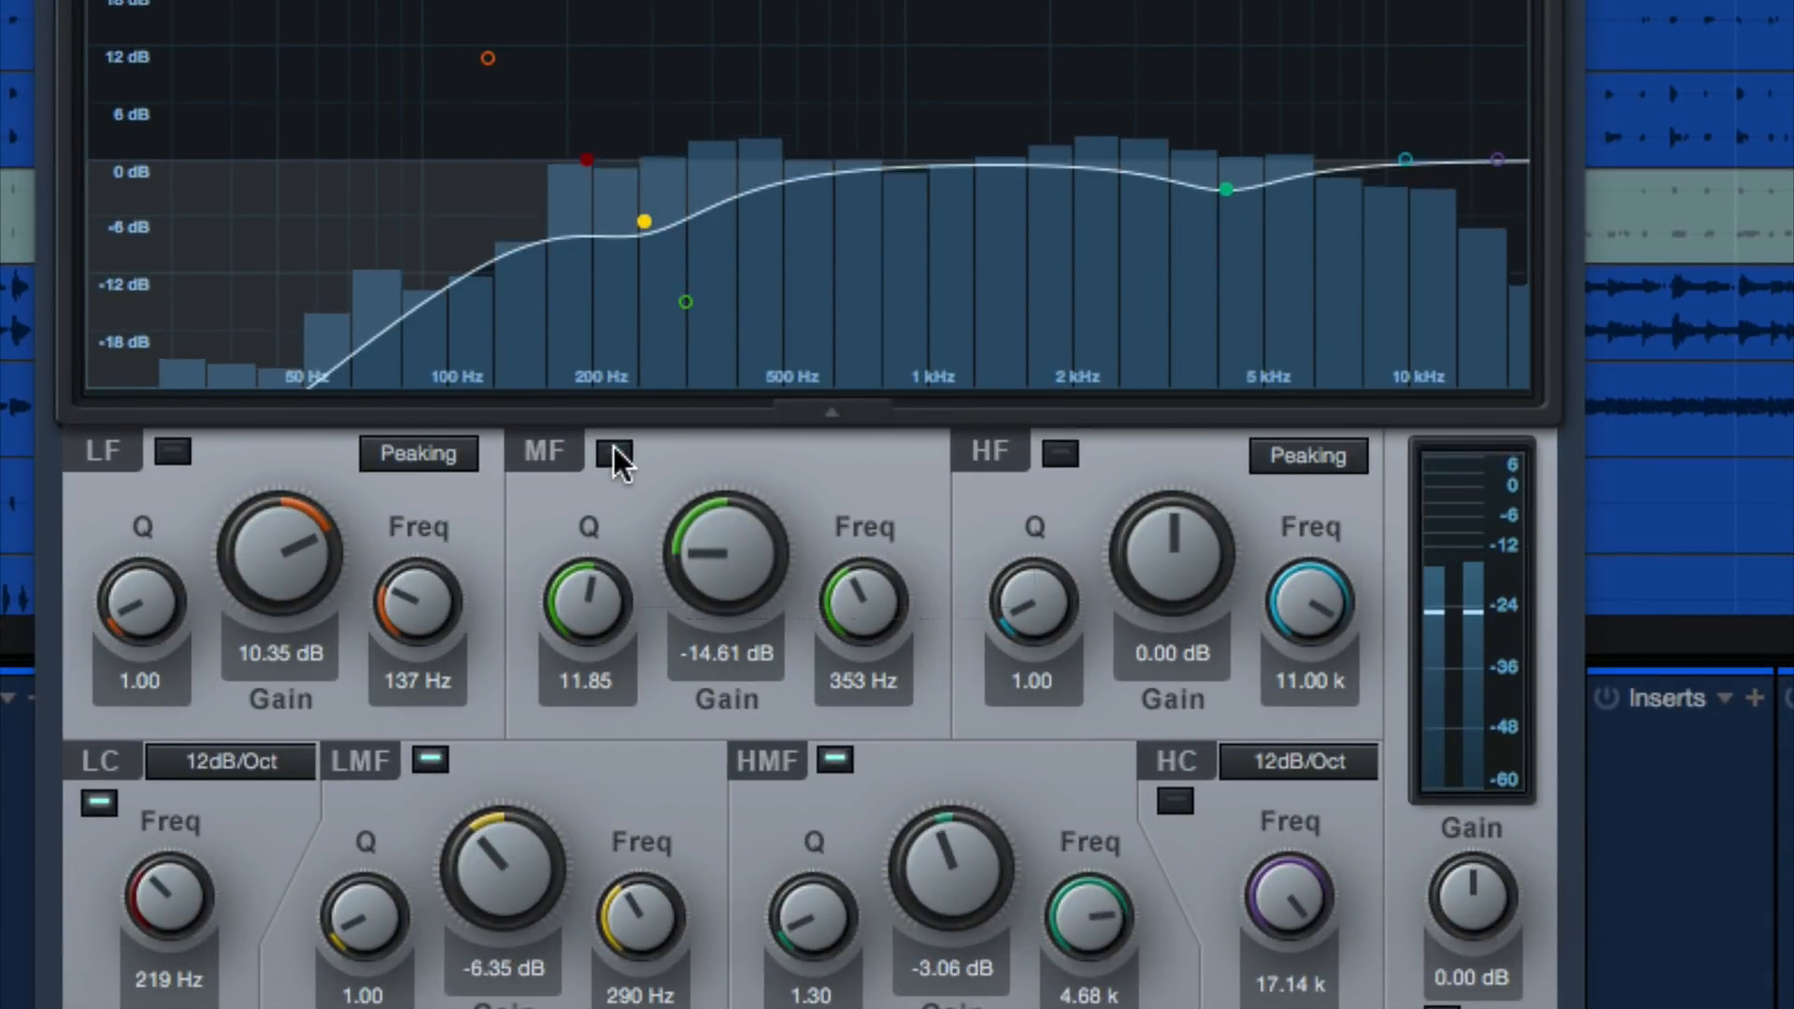
pyautogui.click(613, 448)
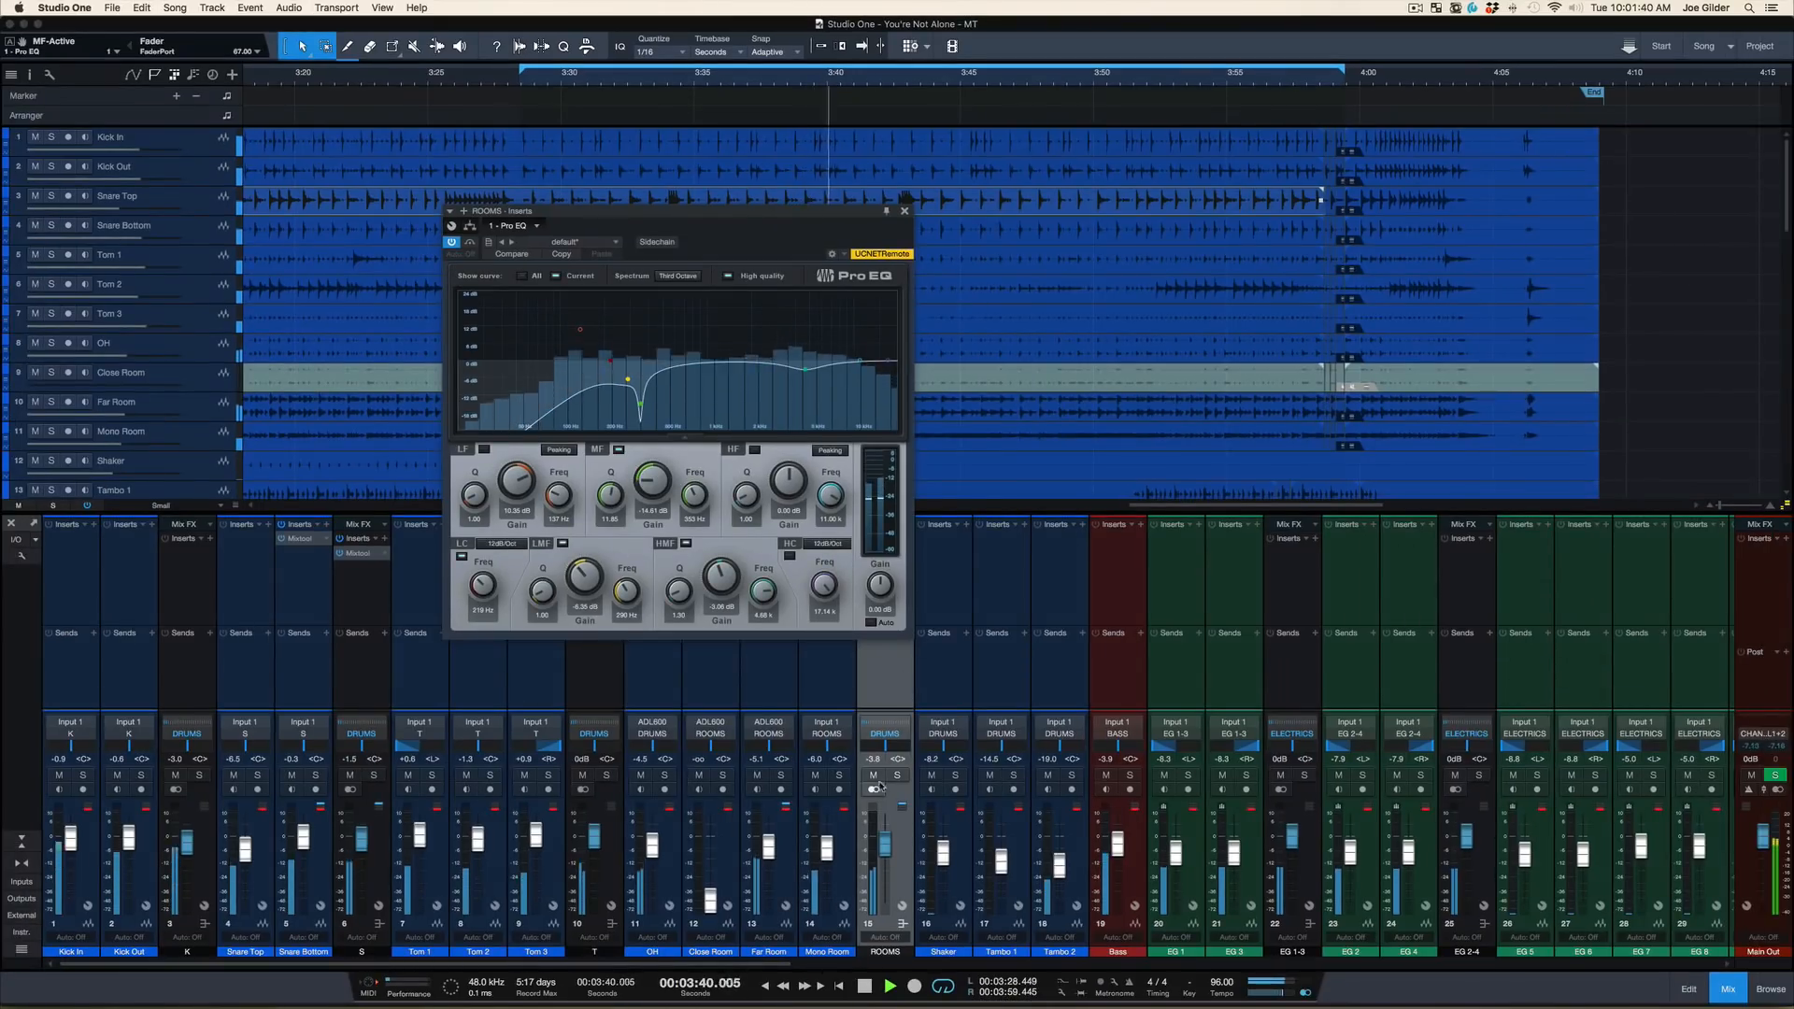
# Compare the mix with the ROOMS bus muted and unmuted, stop playback, and close the ROOMS EQ window
pyautogui.click(875, 776)
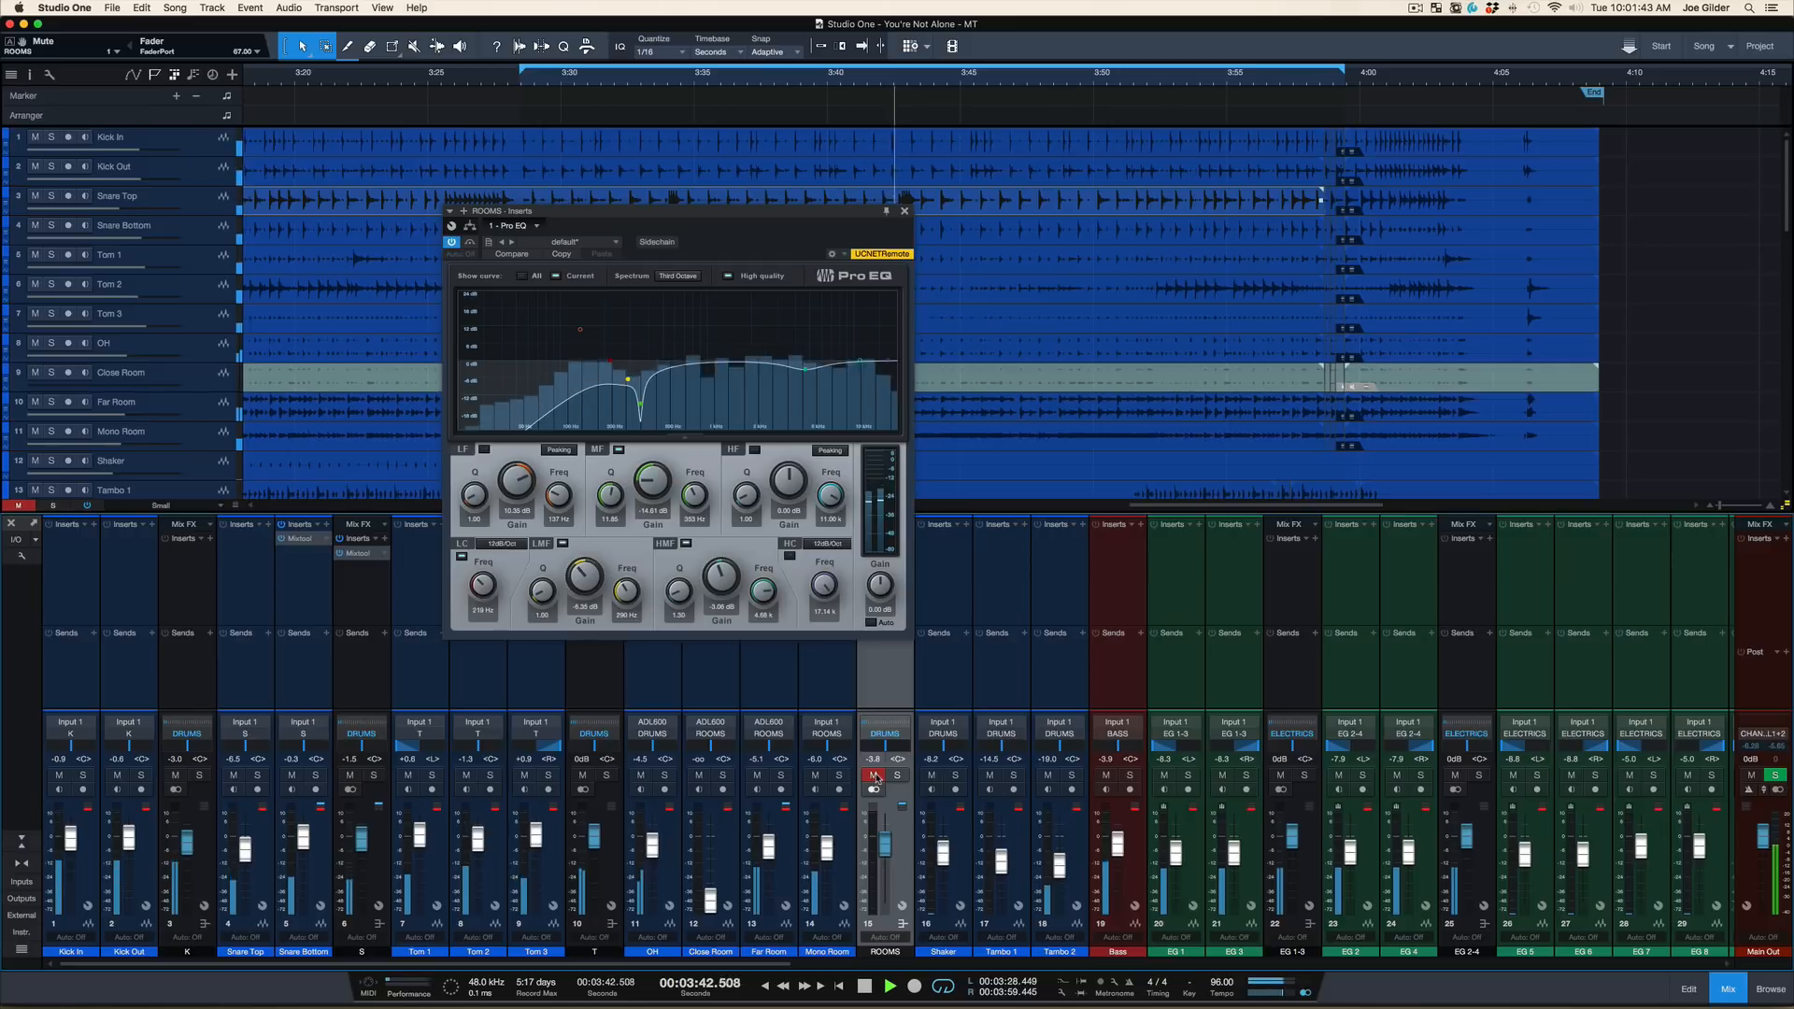
pyautogui.click(876, 777)
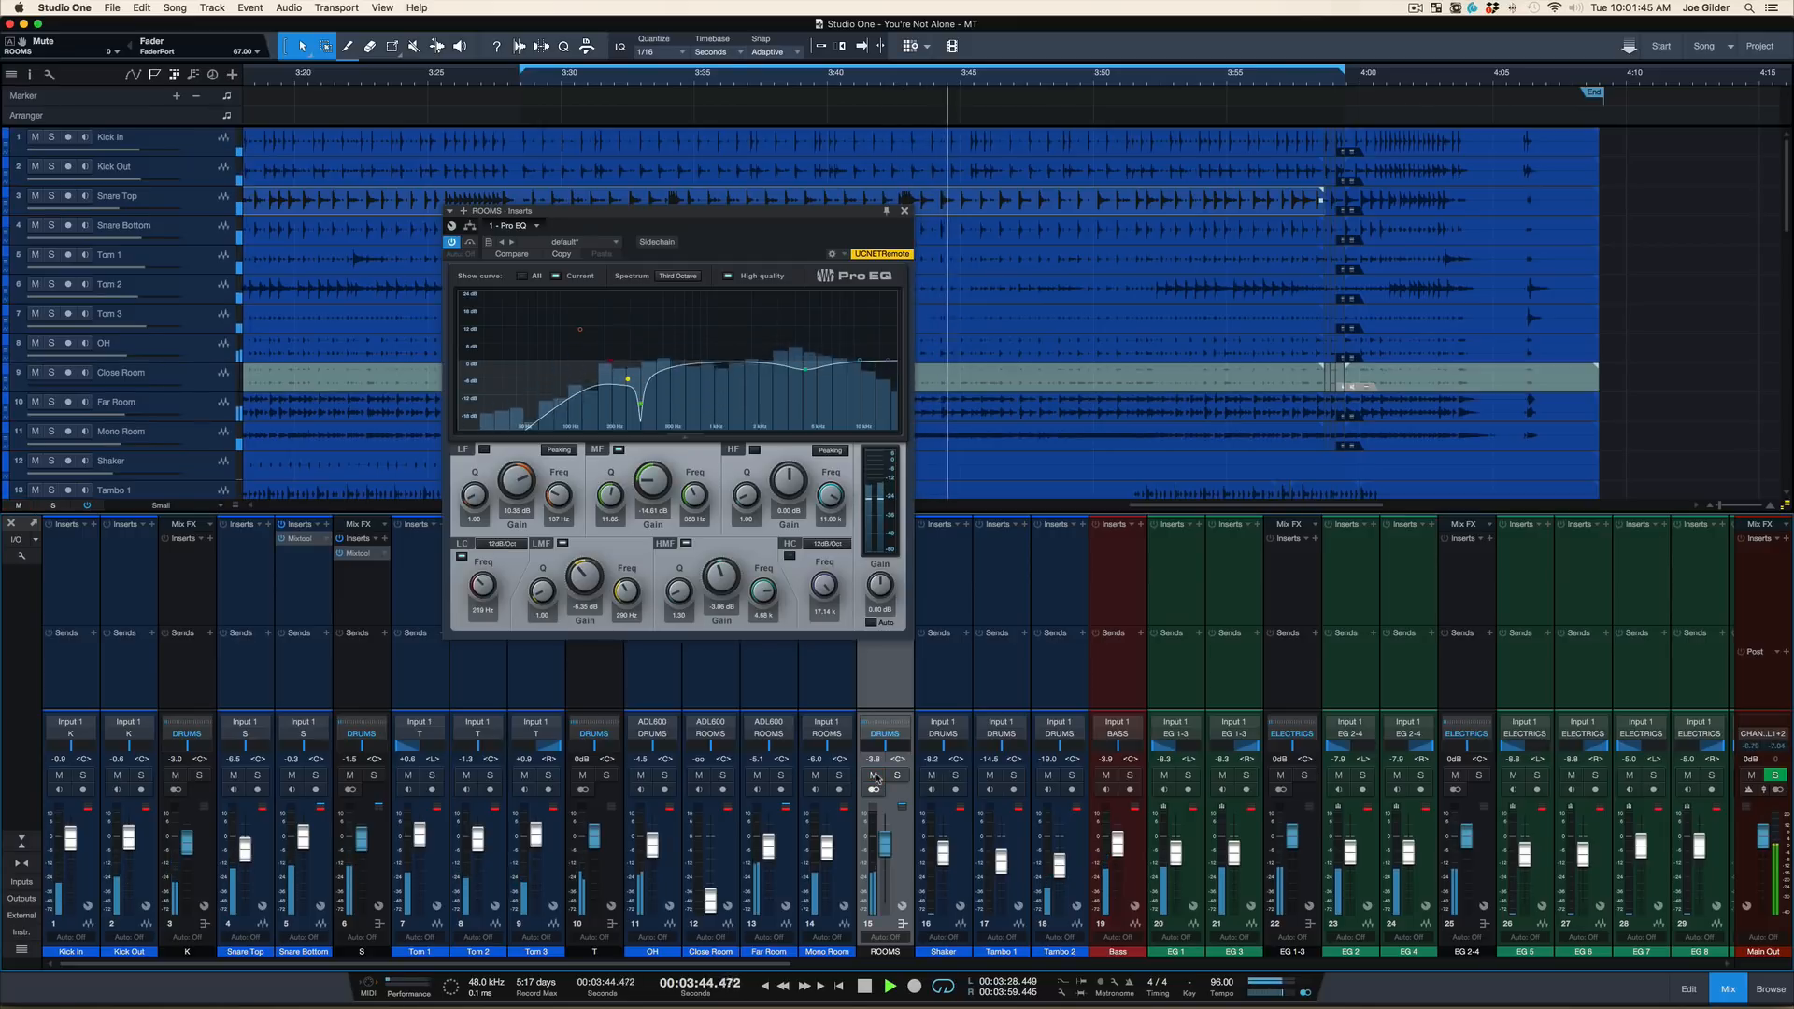
pyautogui.press('space')
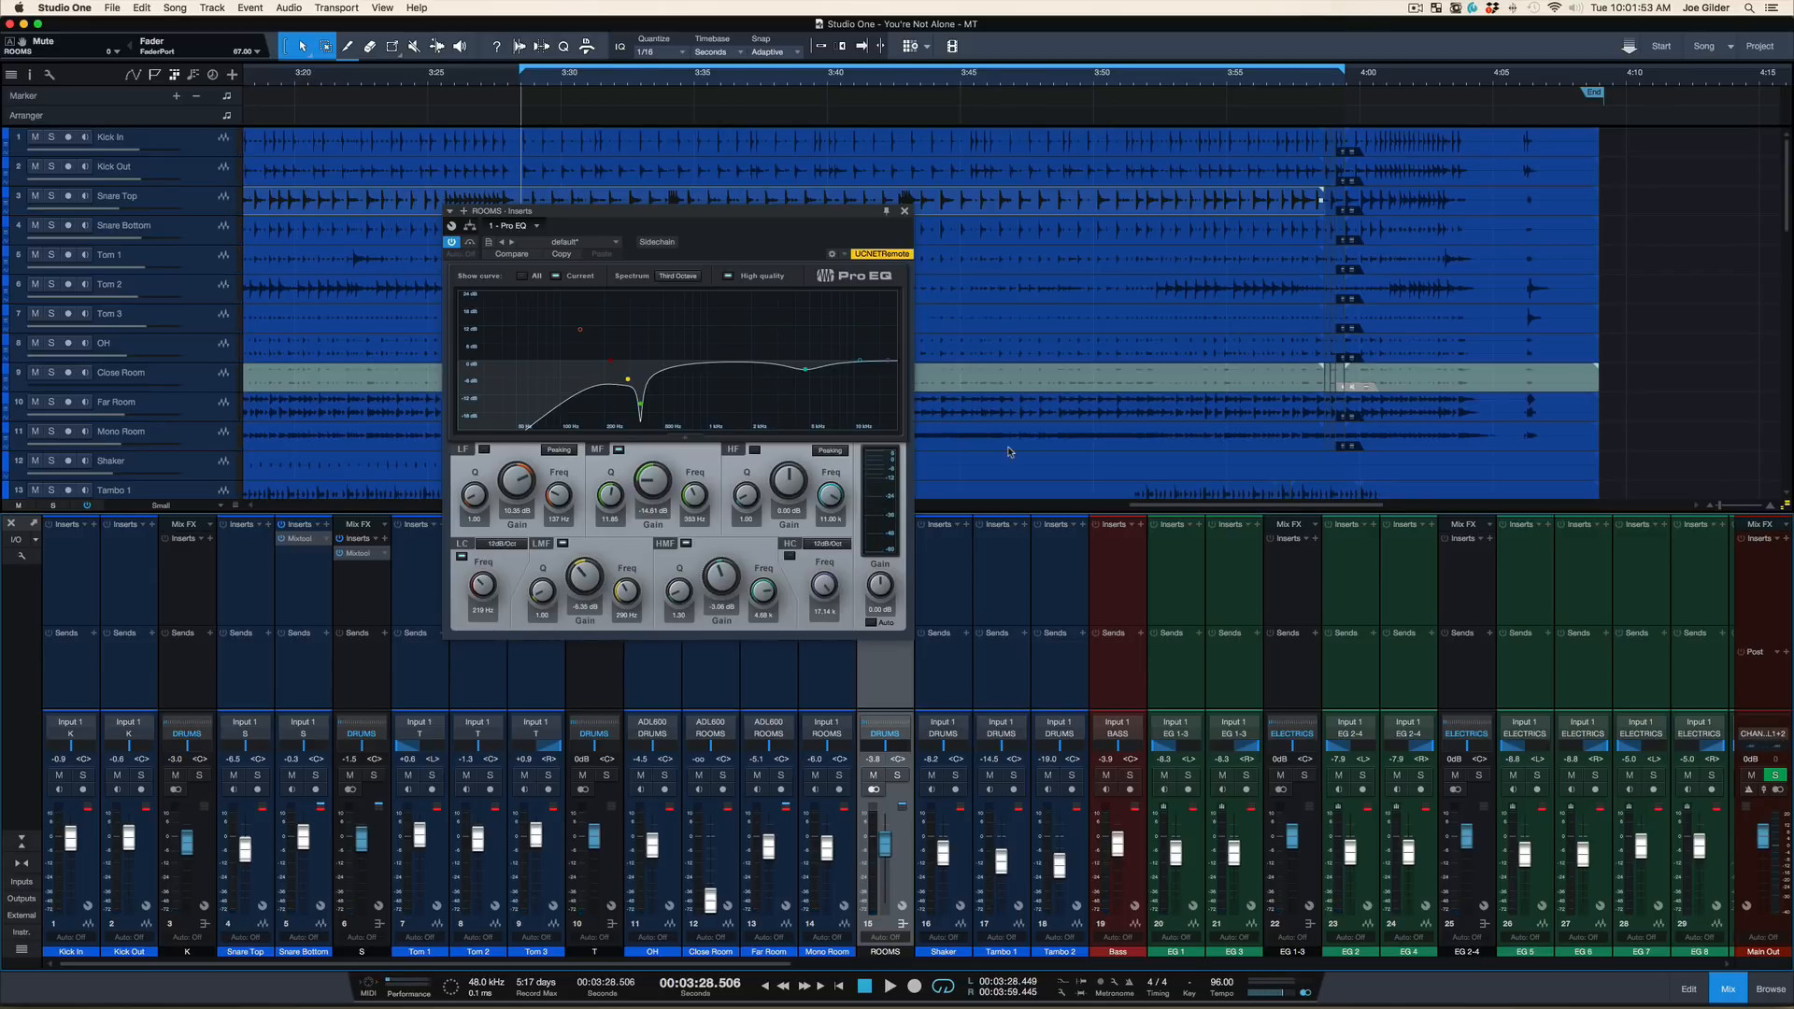
pyautogui.click(904, 213)
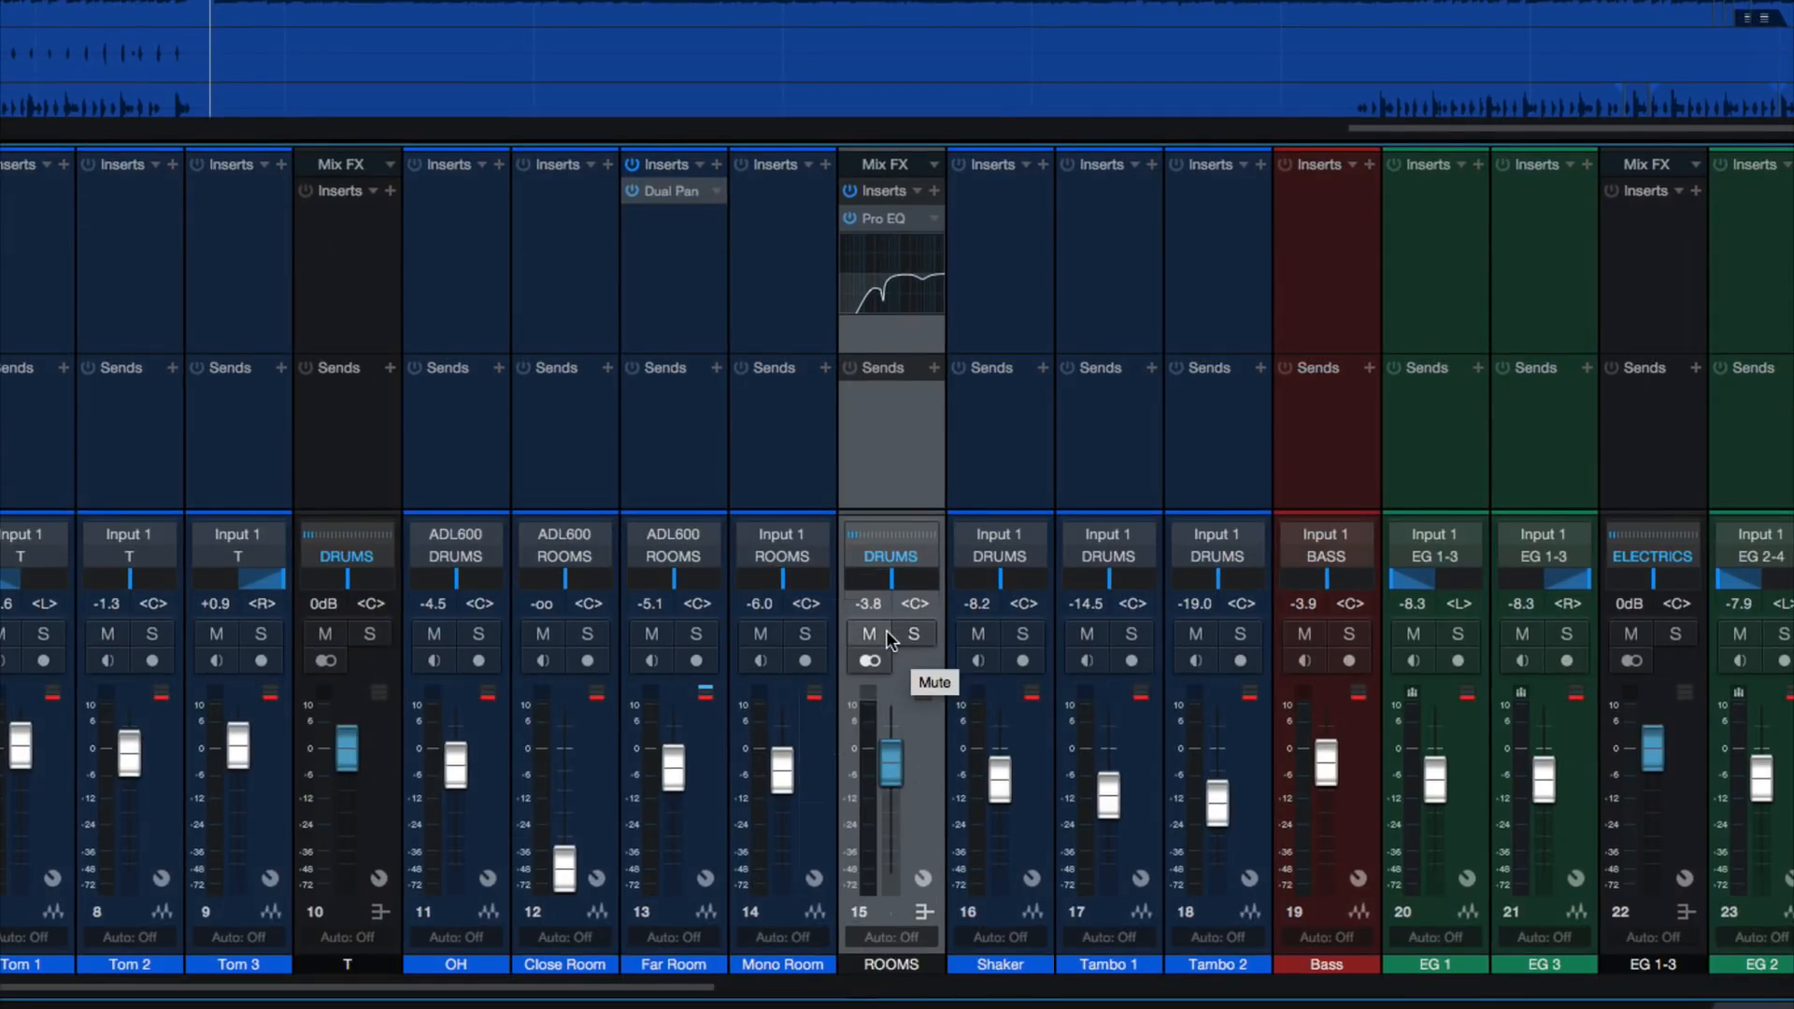
# Replay the loop from its start, alternating between the ROOMS bus muted and unmuted, and leave it unmuted
pyautogui.click(871, 635)
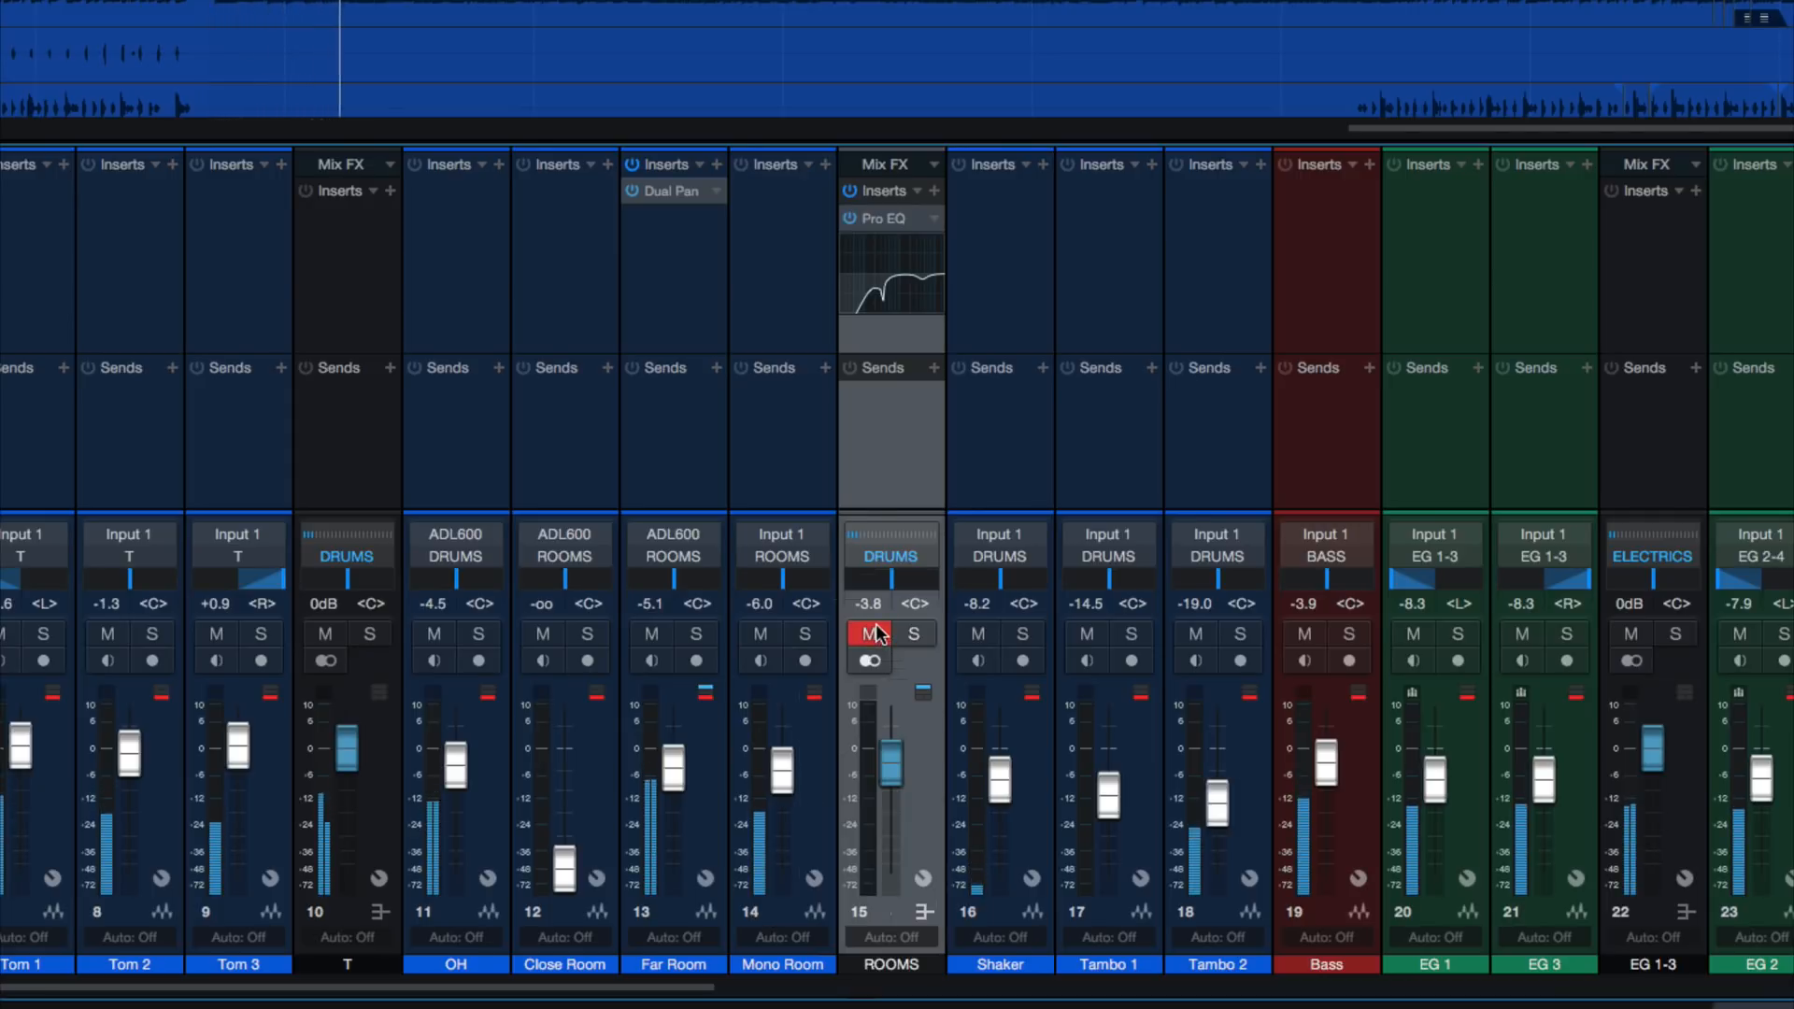
pyautogui.press('space')
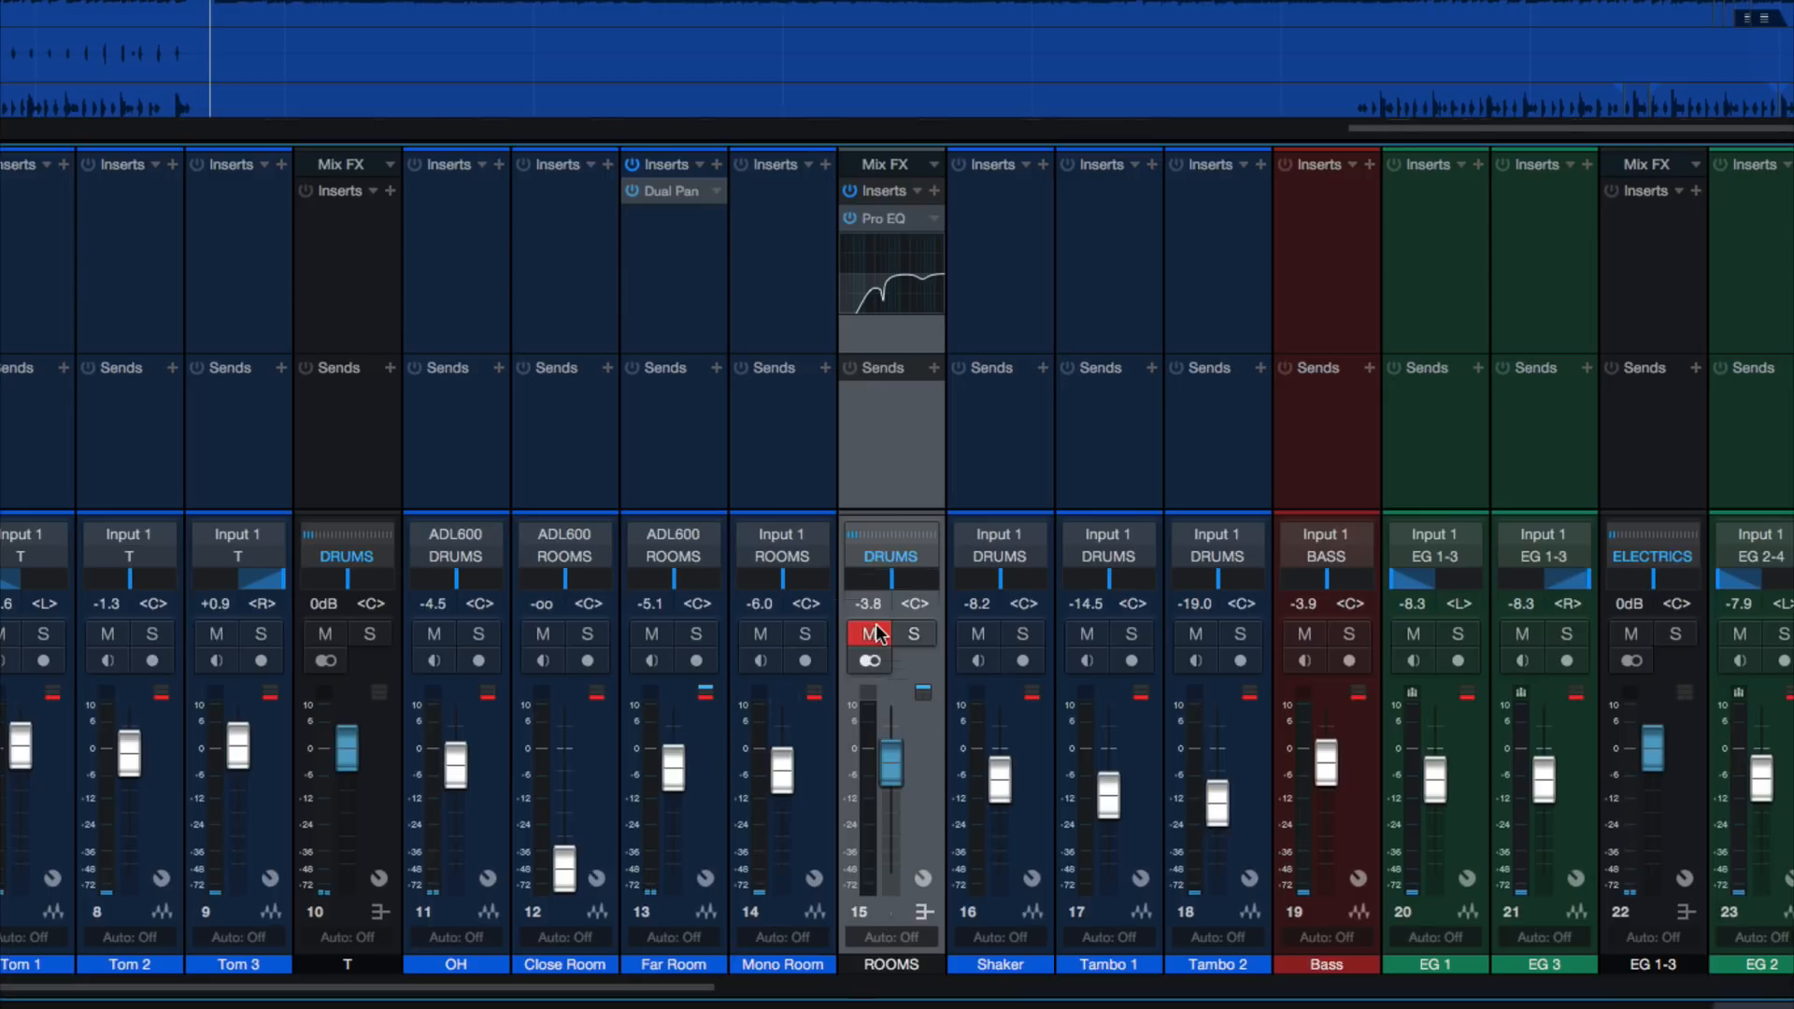
pyautogui.click(869, 639)
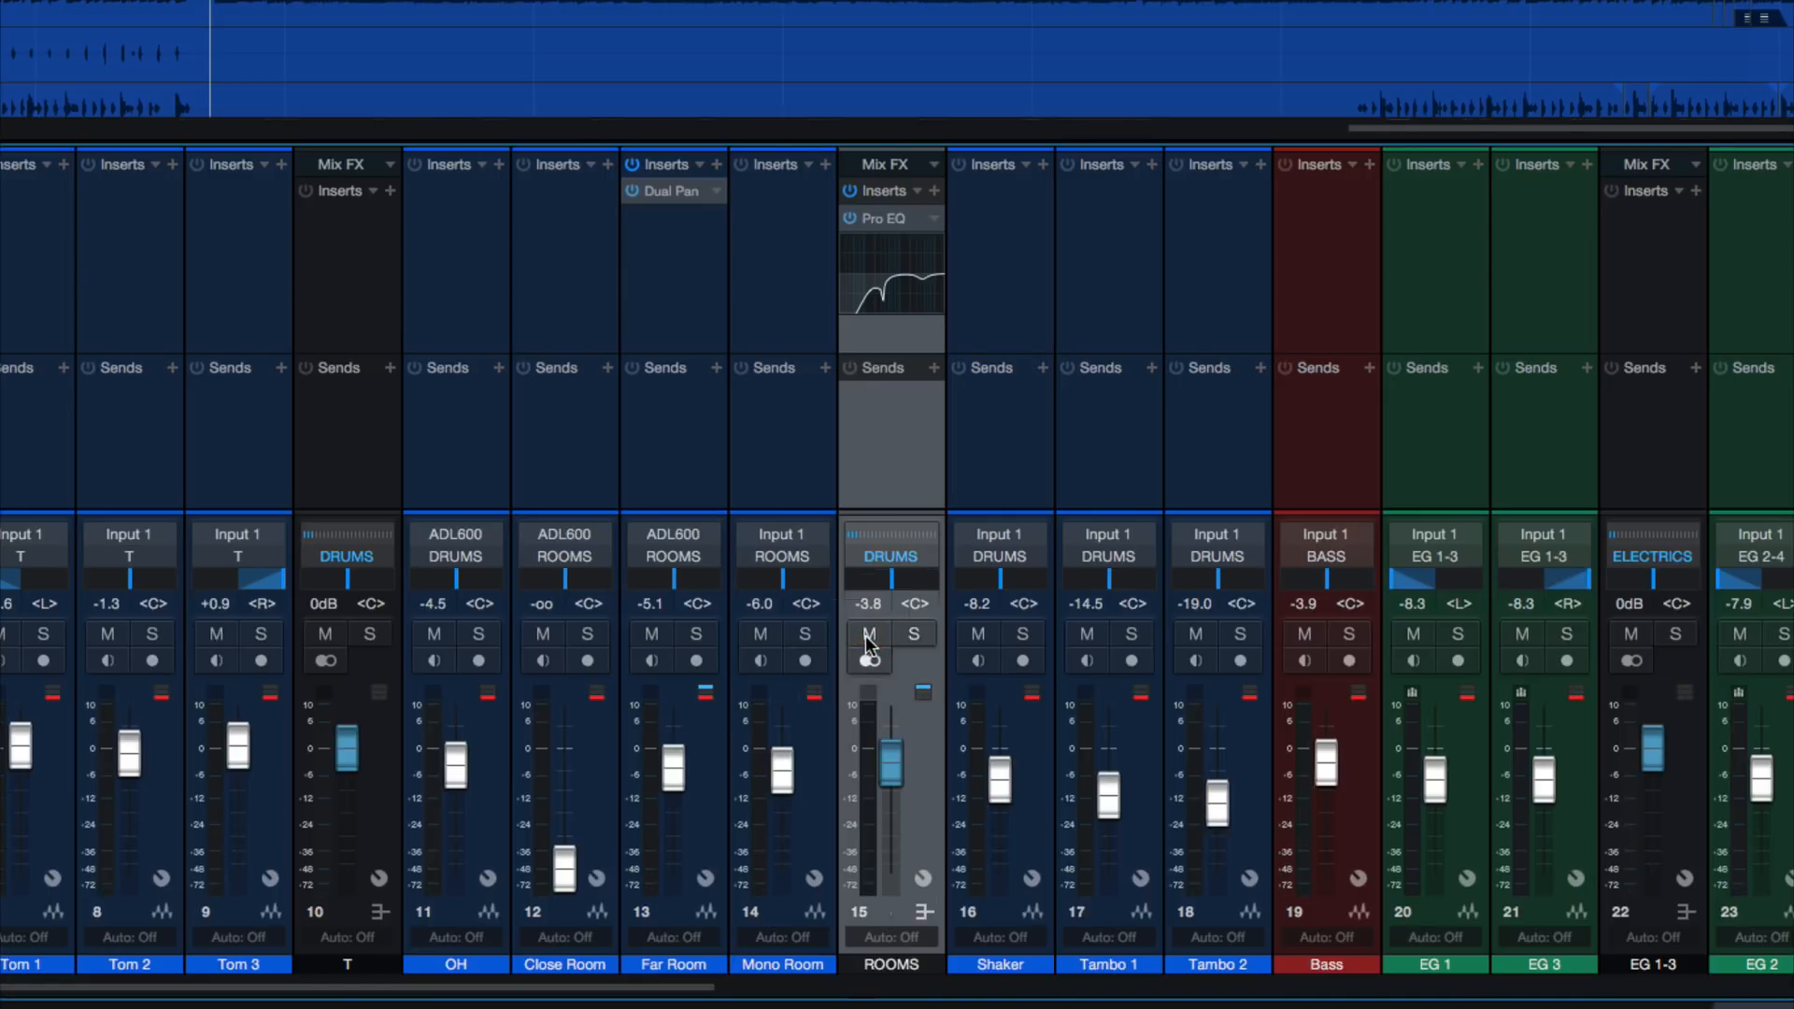
pyautogui.press('space')
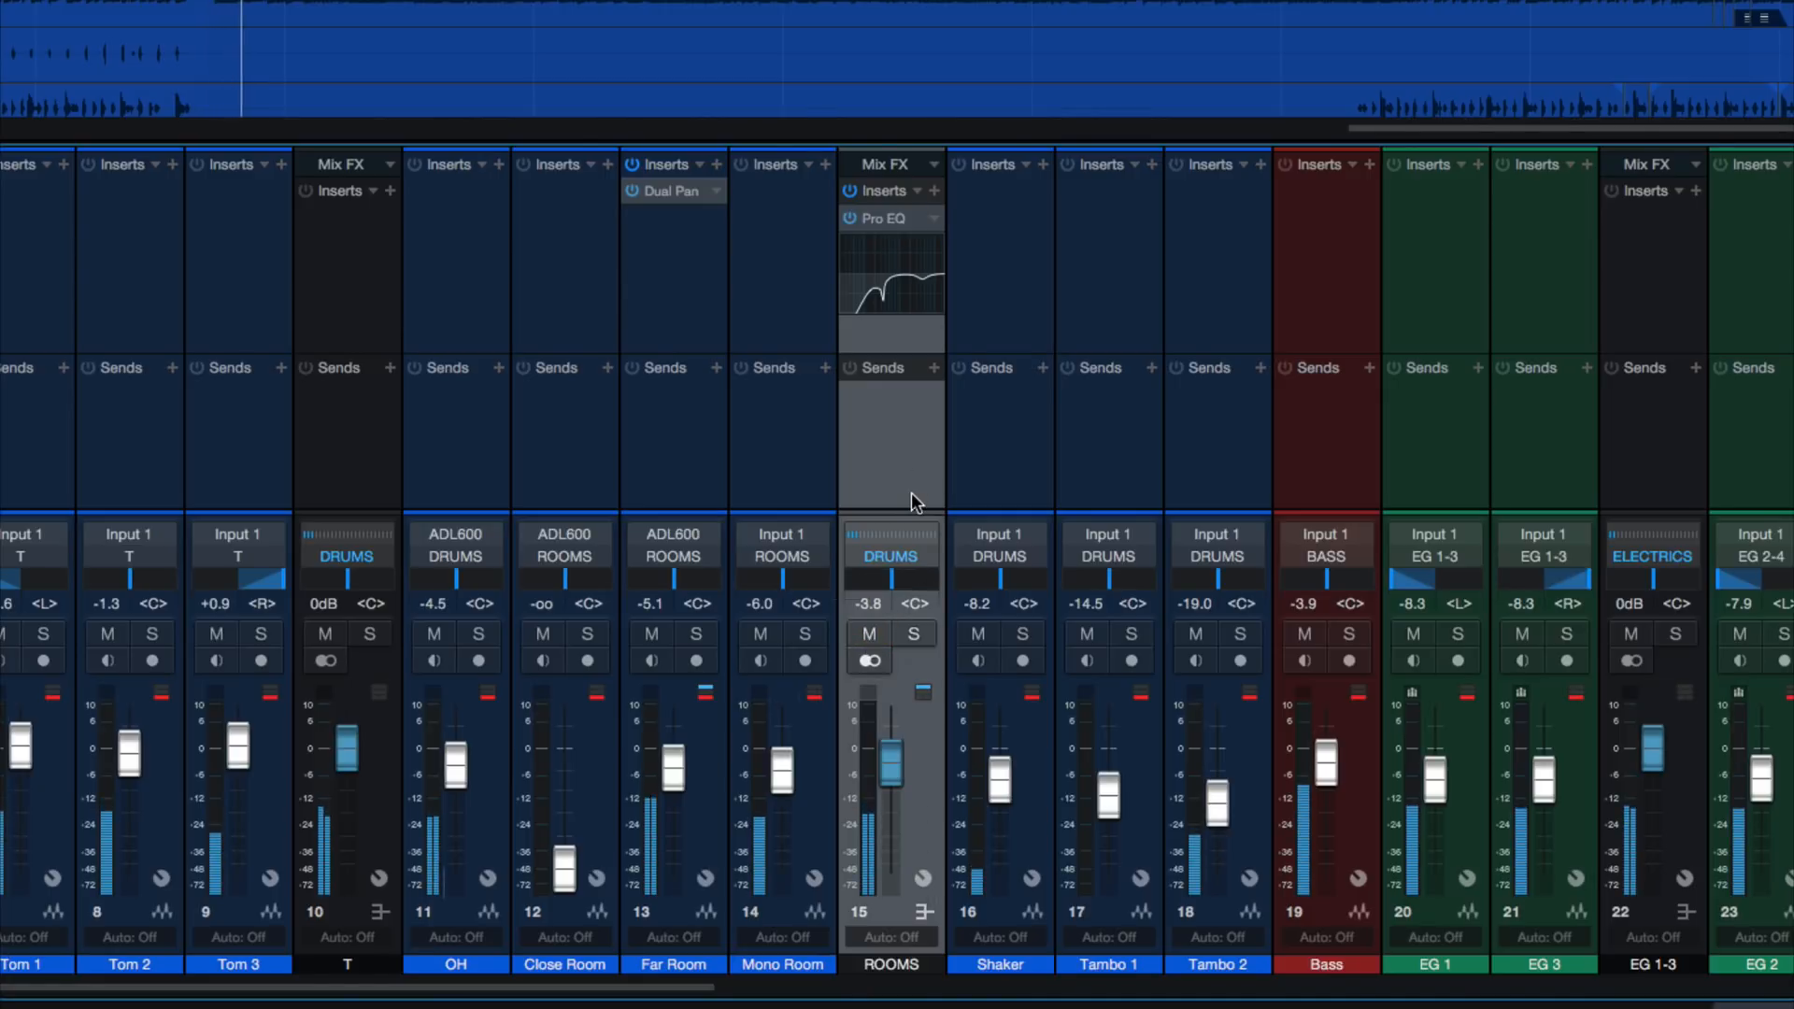
pyautogui.click(873, 635)
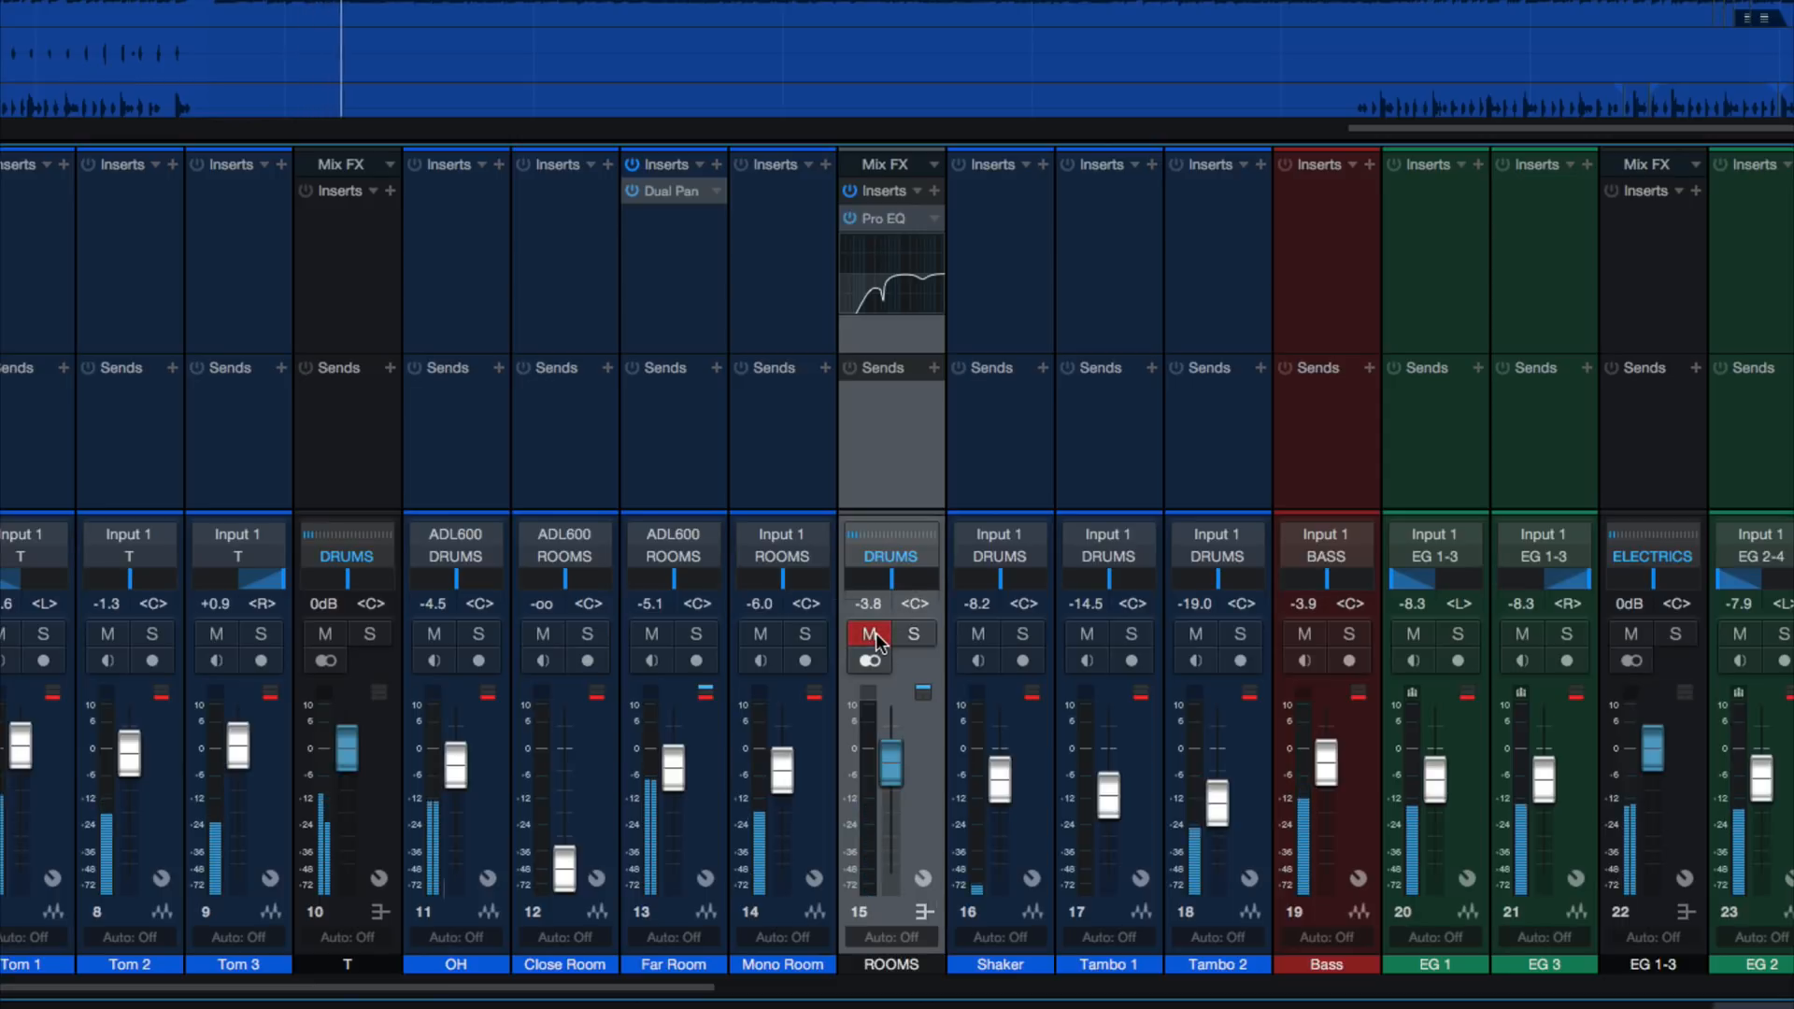
pyautogui.click(874, 636)
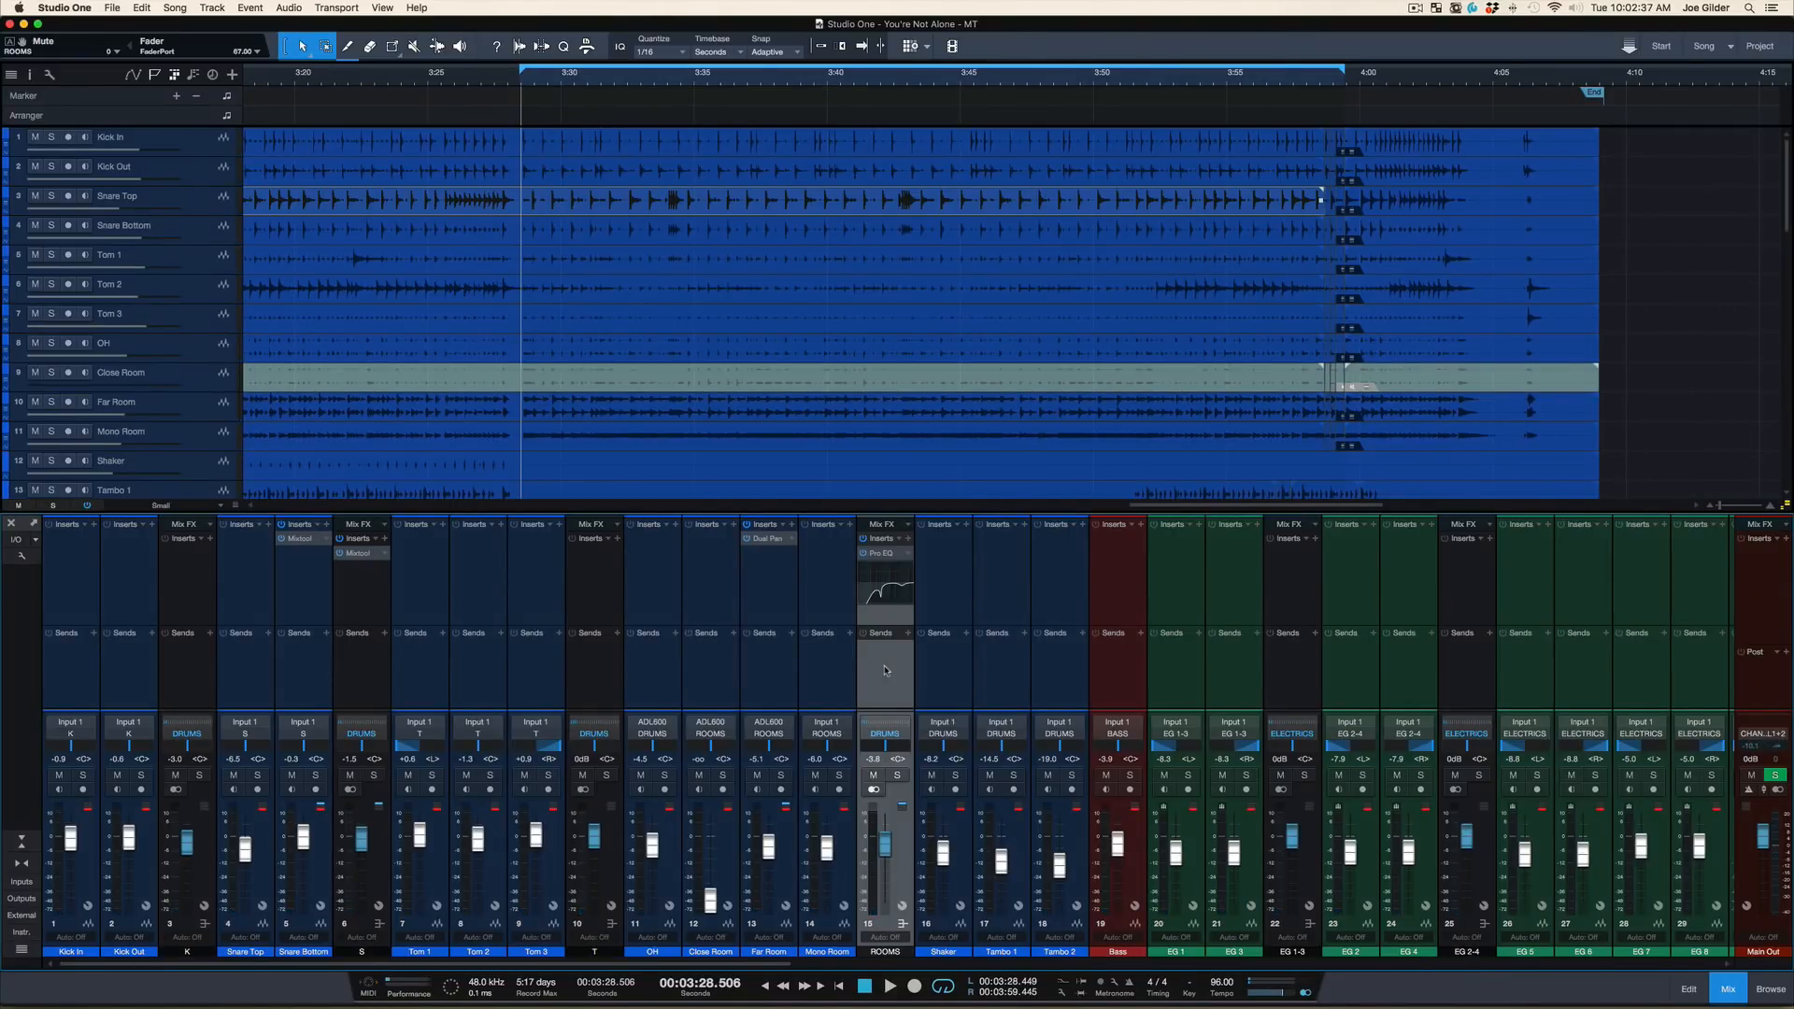
# Solo the K bus and listen to the kick from the loop start, then stop
pyautogui.click(185, 691)
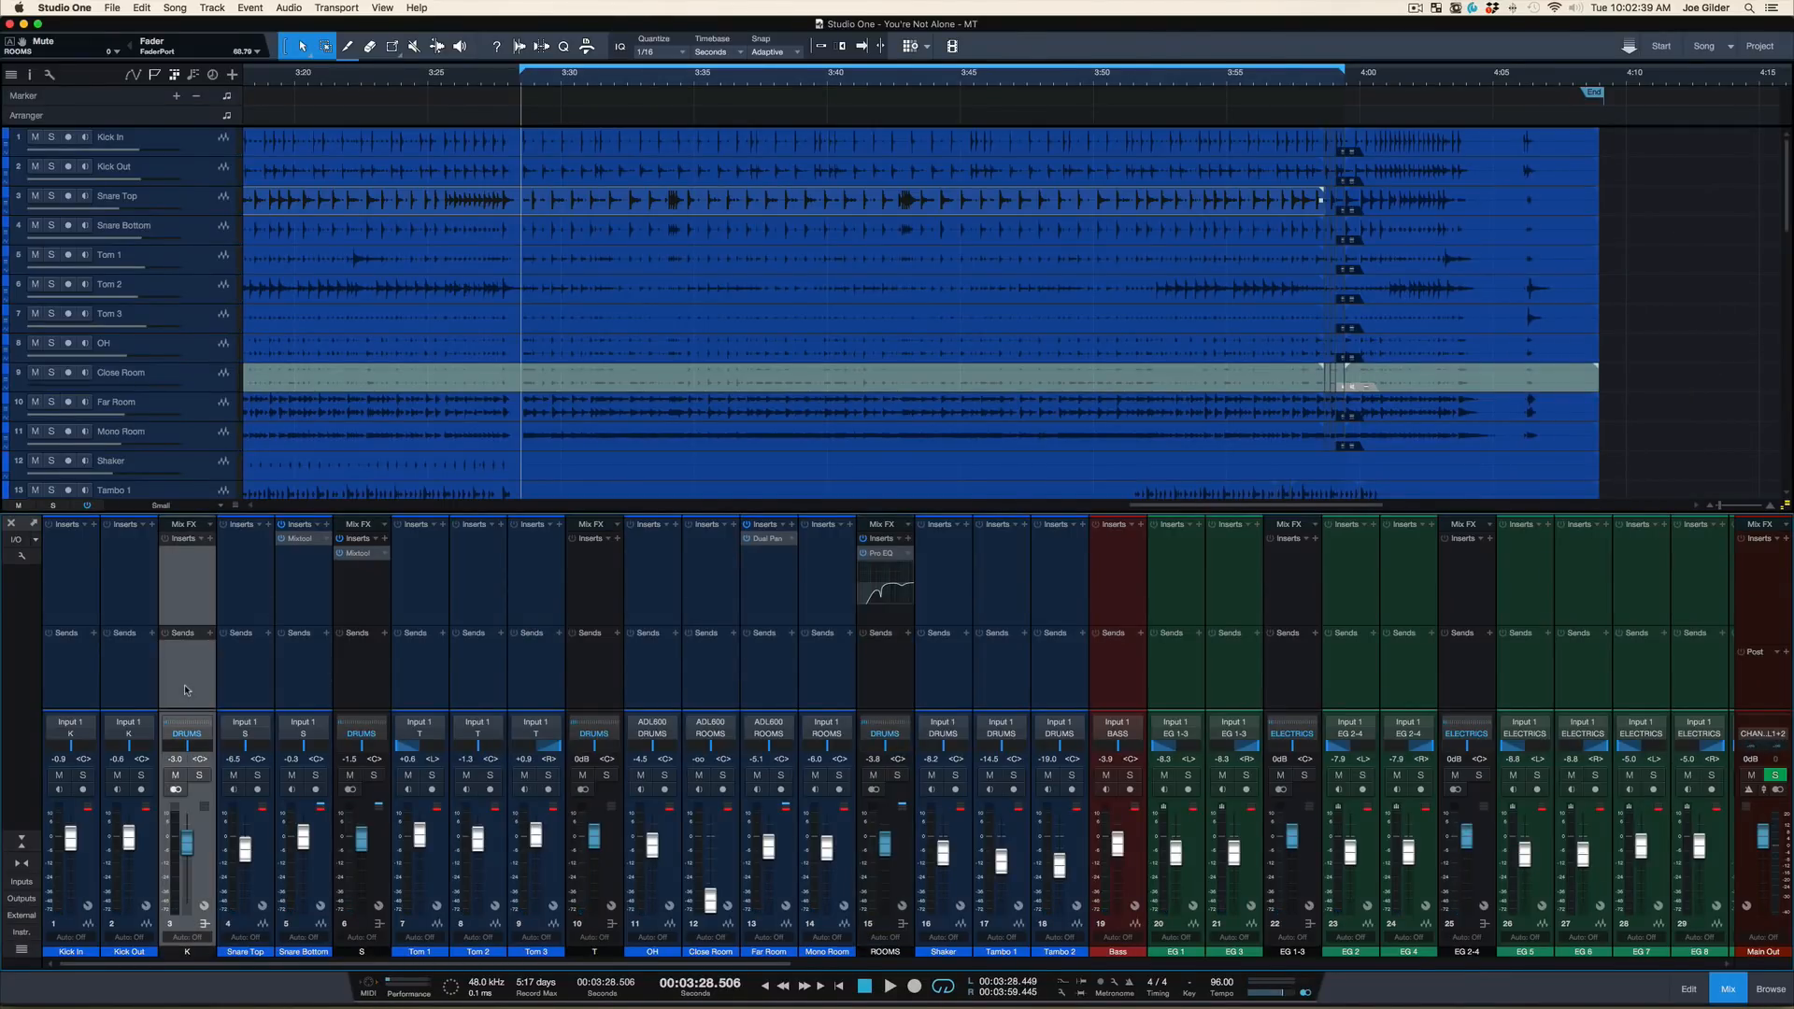
pyautogui.click(199, 776)
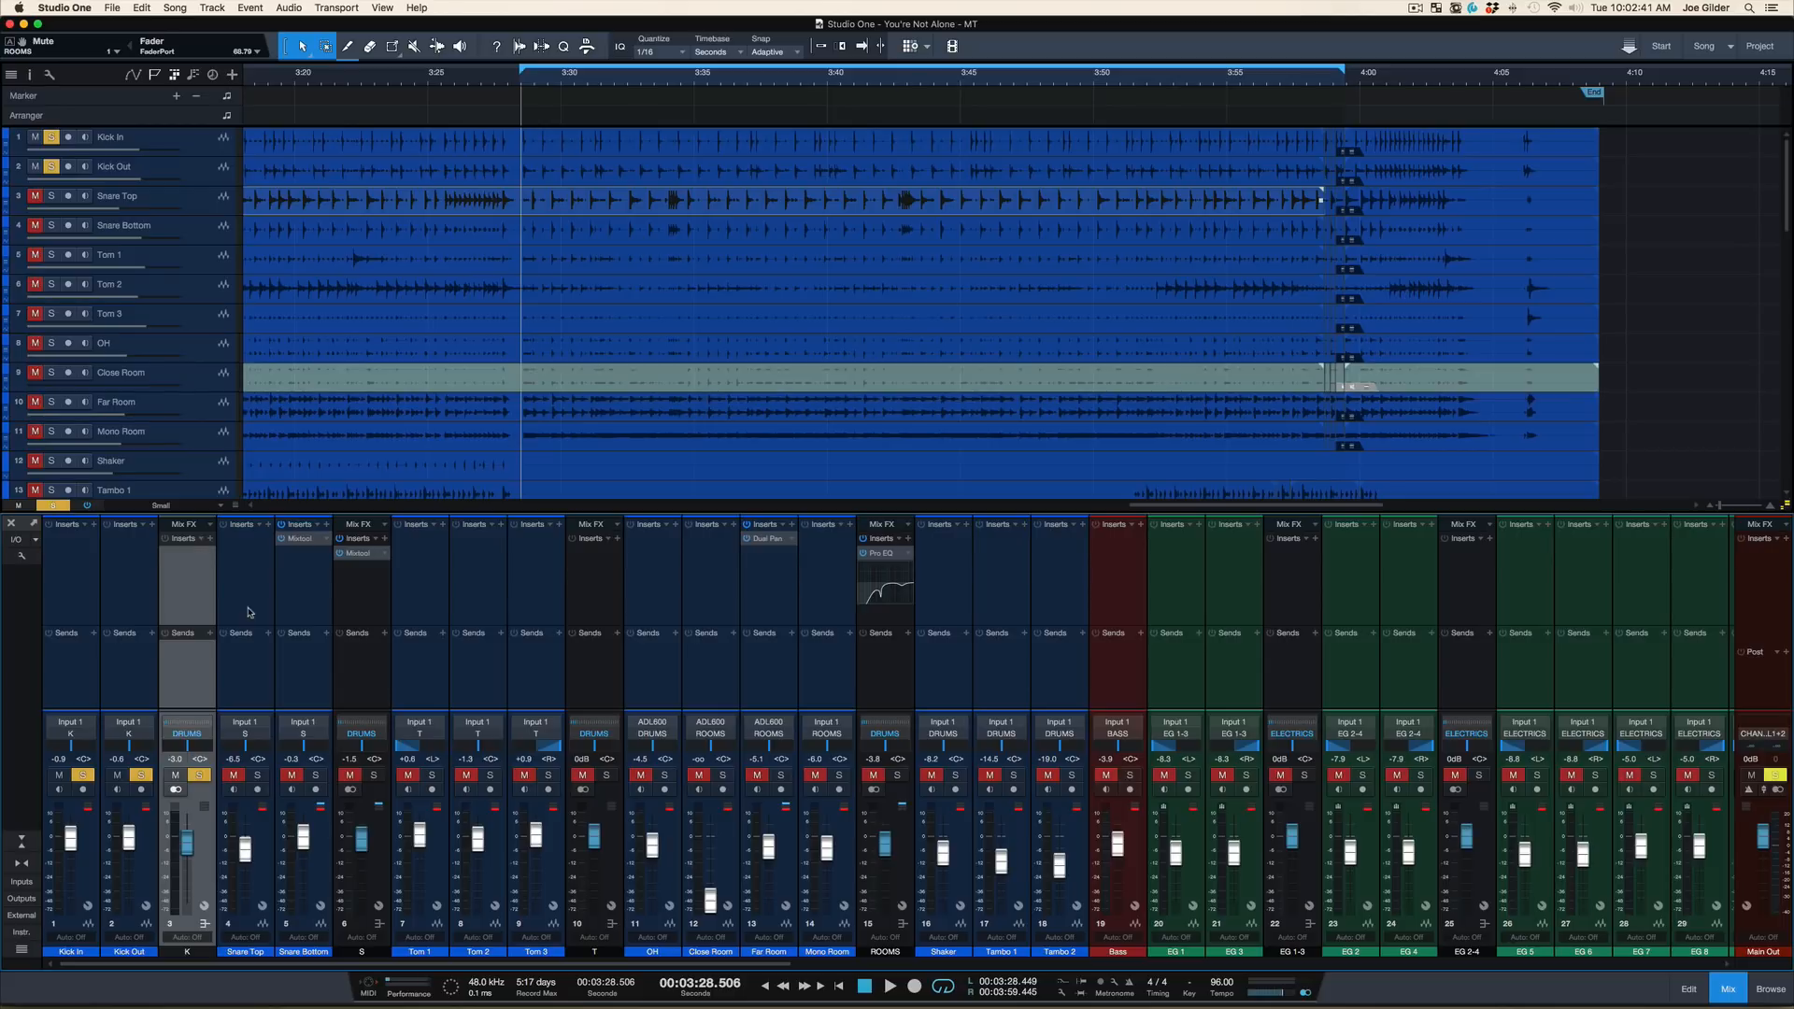
pyautogui.press('space')
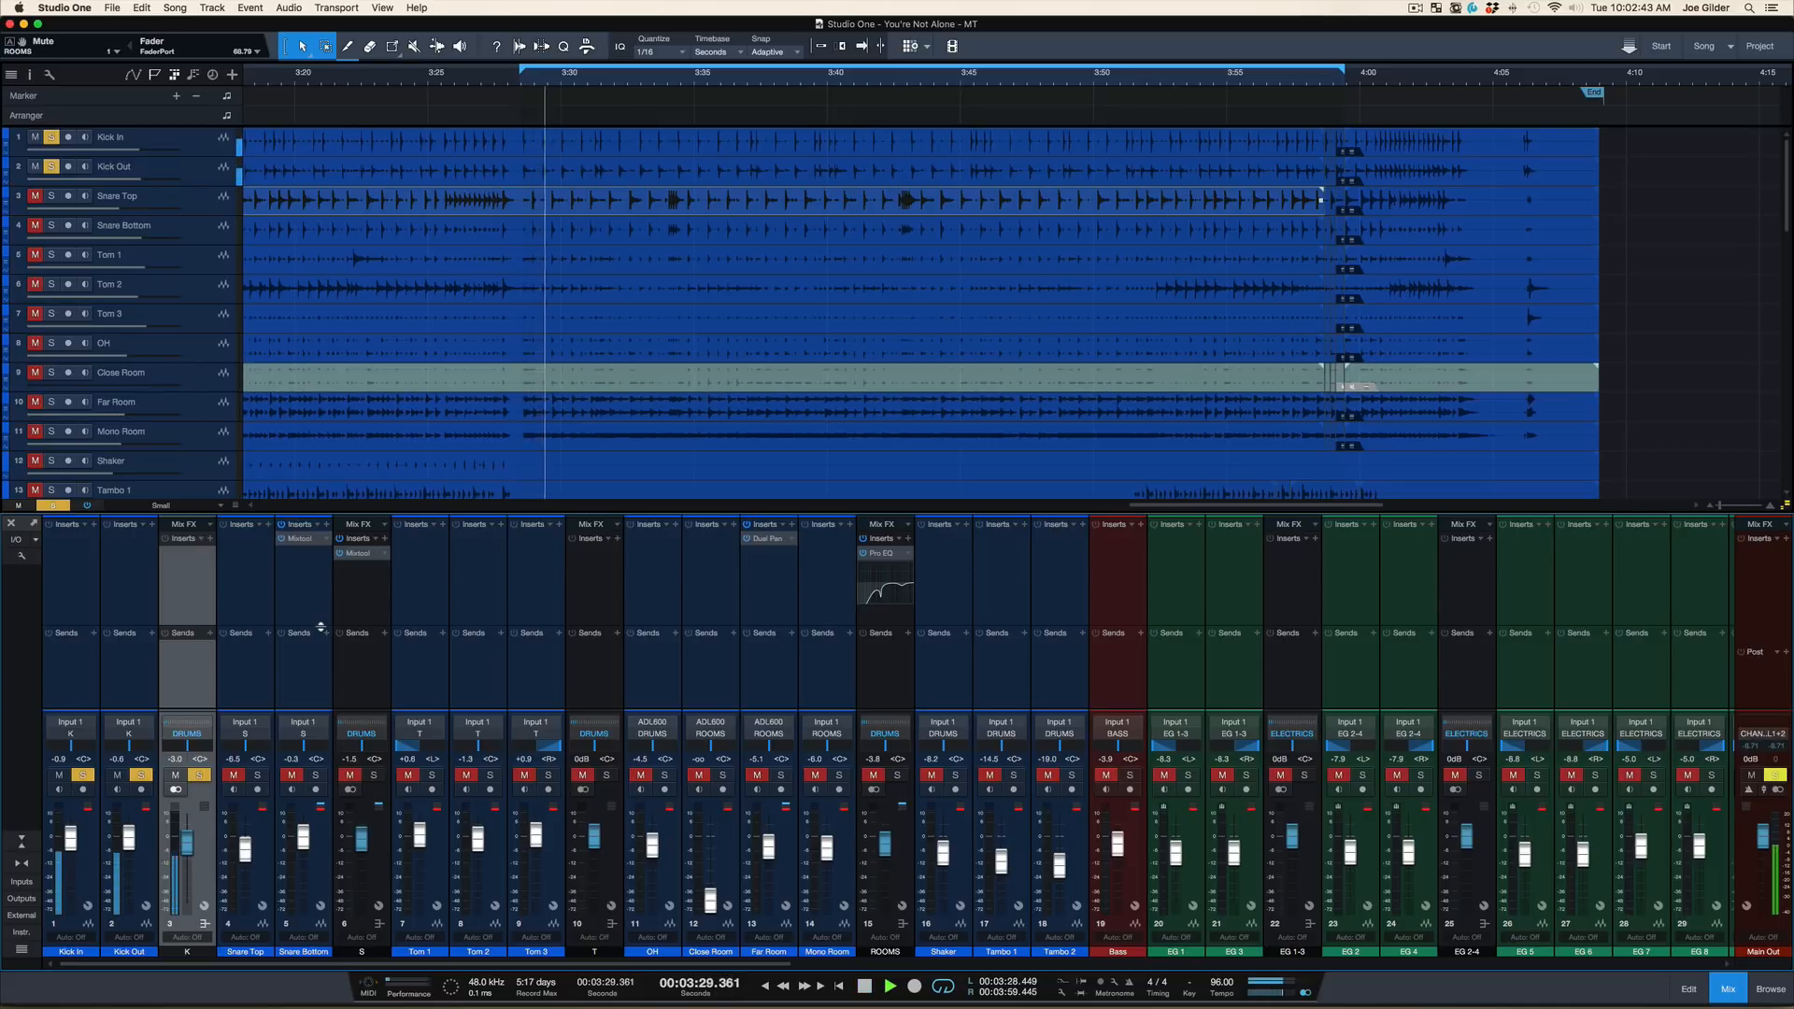
pyautogui.press('space')
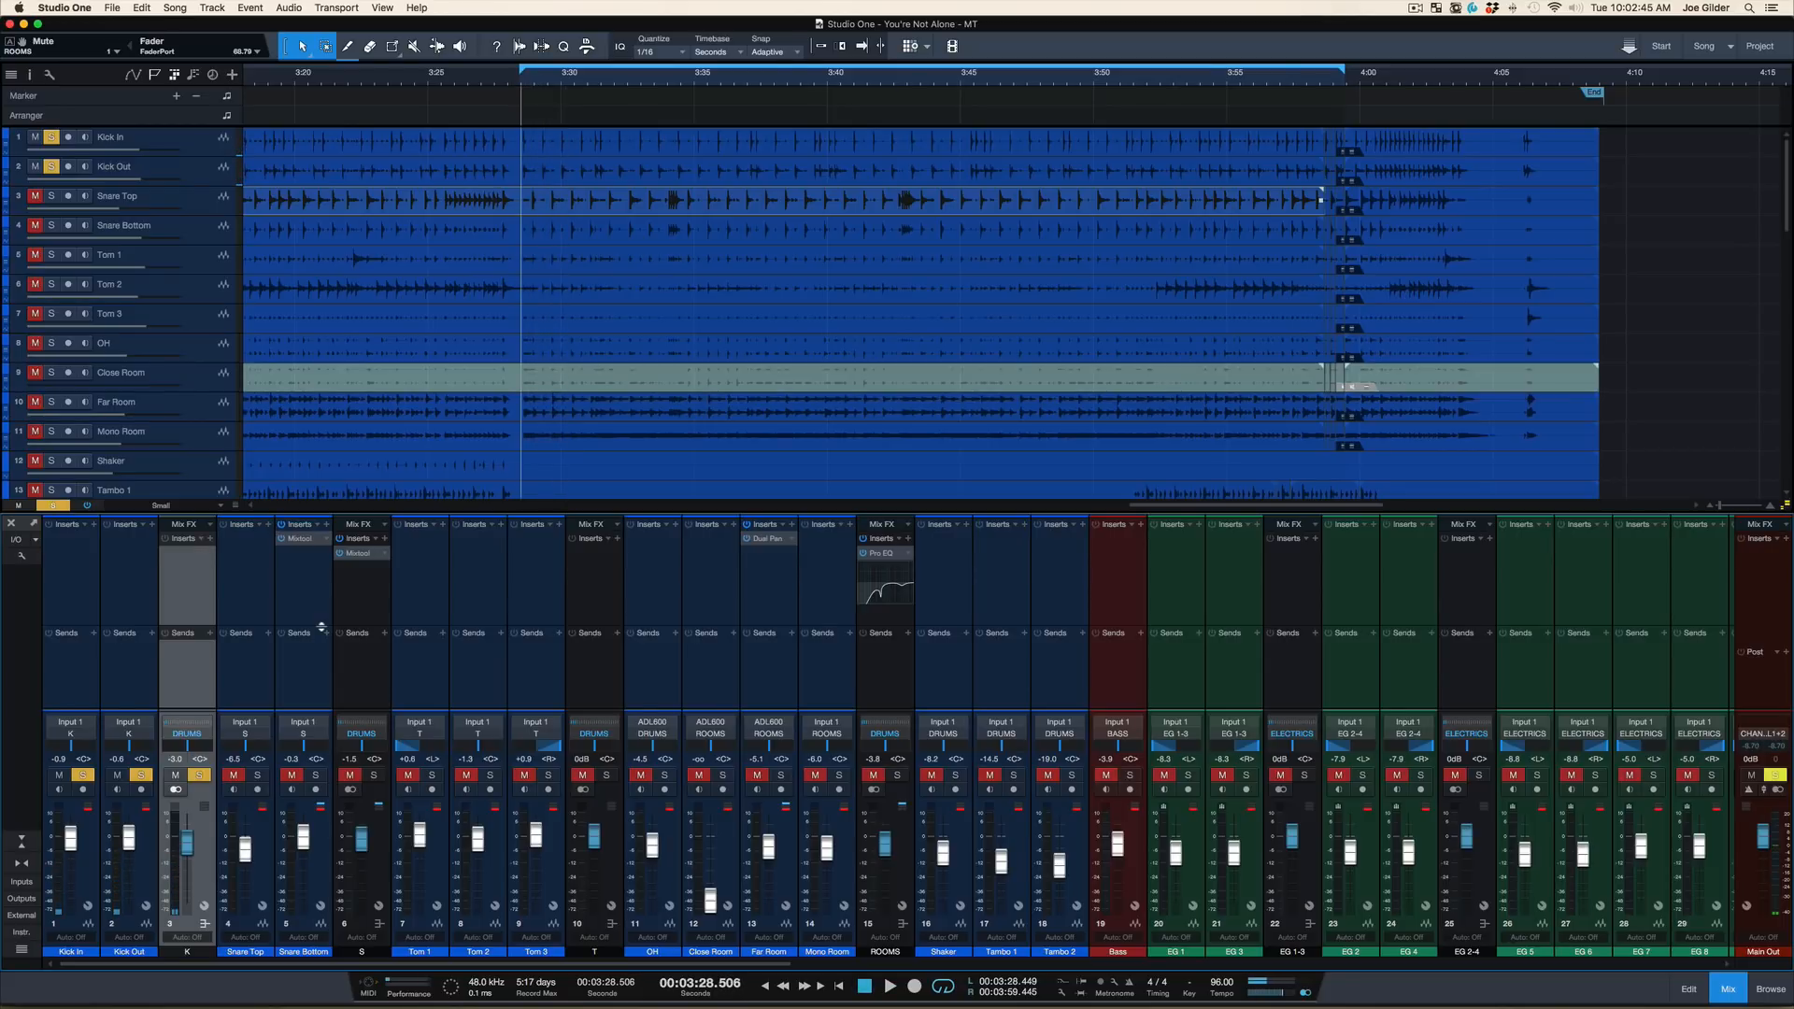
# Audition the kick with the ROOMS bus and OH channel soloed as well, then stop and clear all solos
pyautogui.click(898, 776)
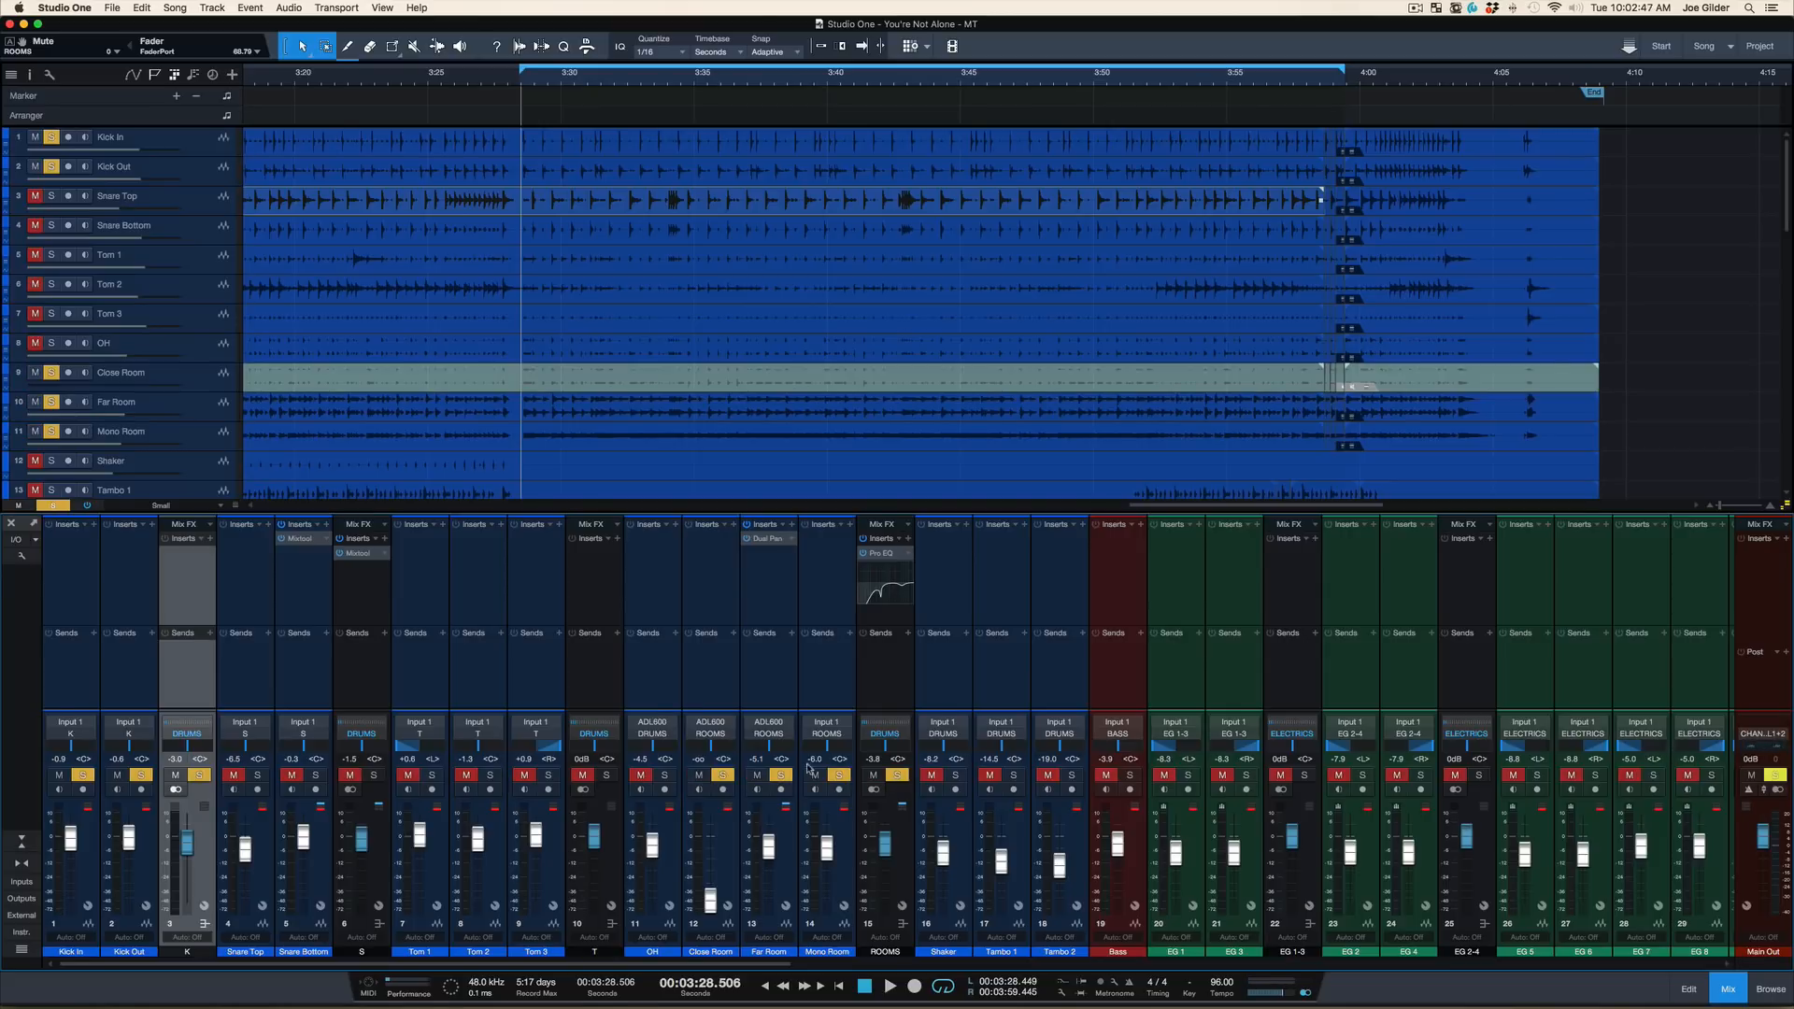
pyautogui.press('space')
pyautogui.click(666, 776)
pyautogui.press('space')
pyautogui.hotkey('shift', 's')
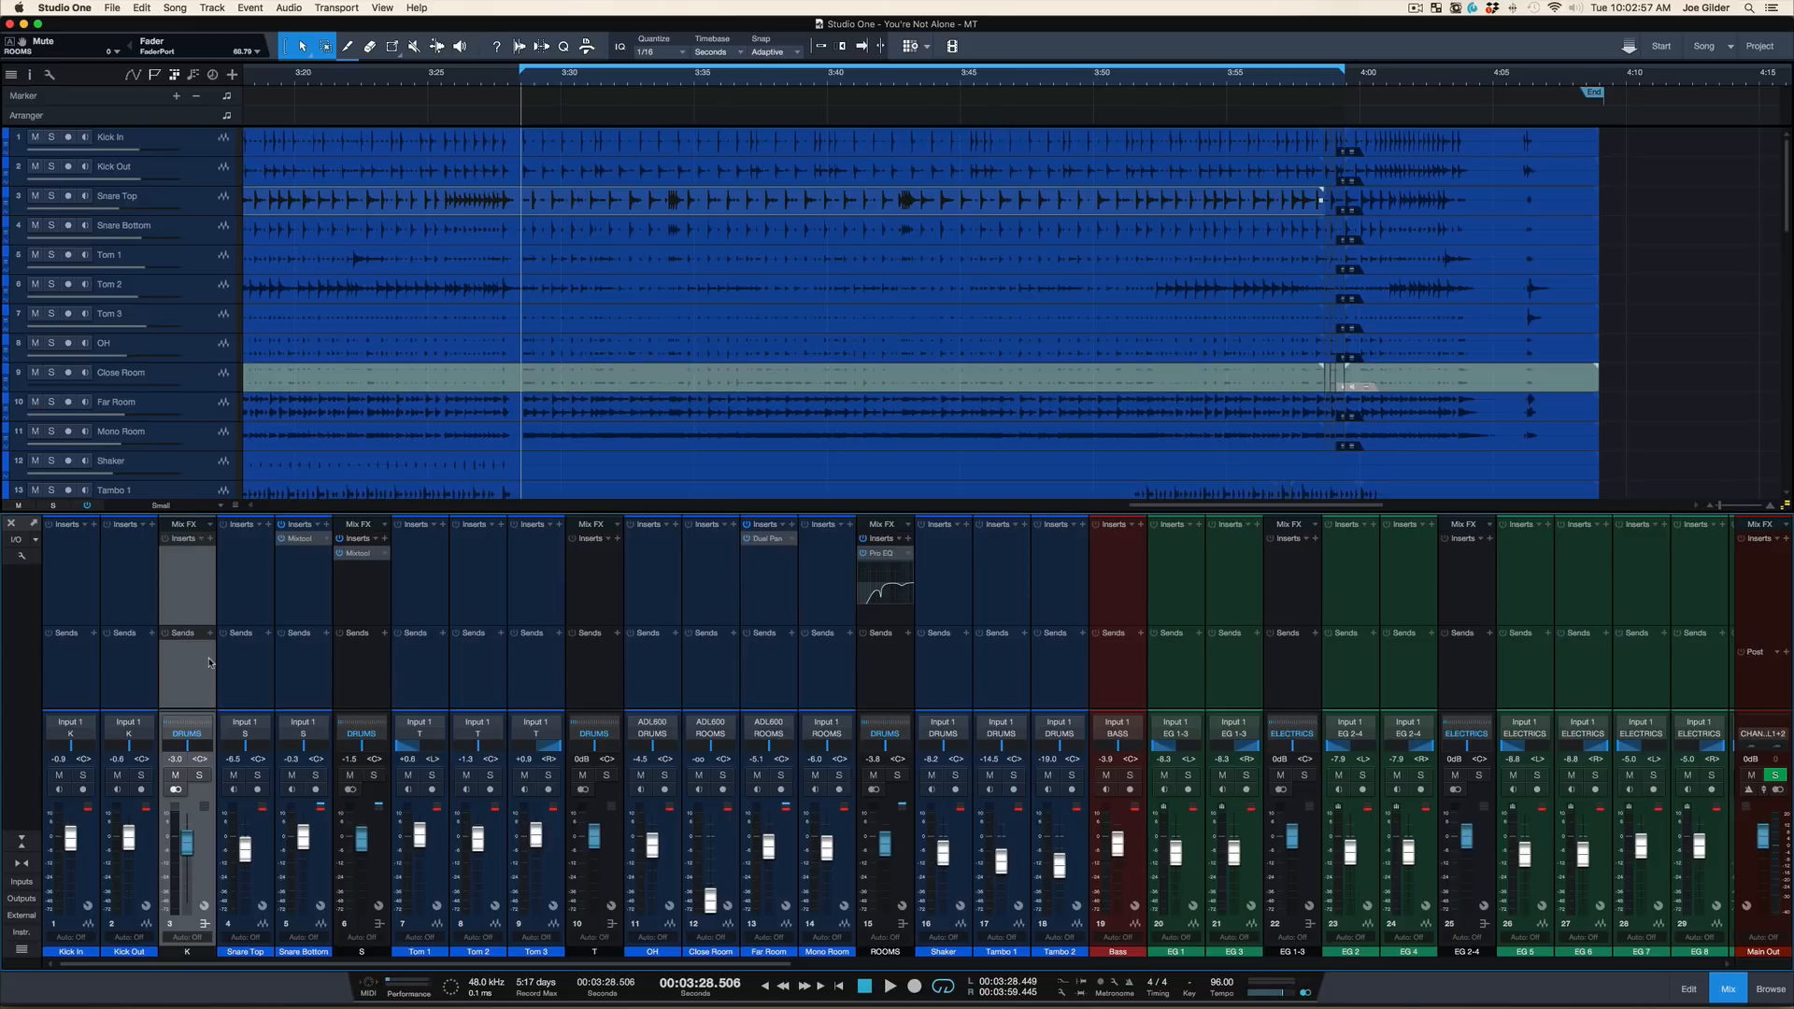
# Listen to the full mix, then audition the K bus soloed and remove its solo
pyautogui.press('space')
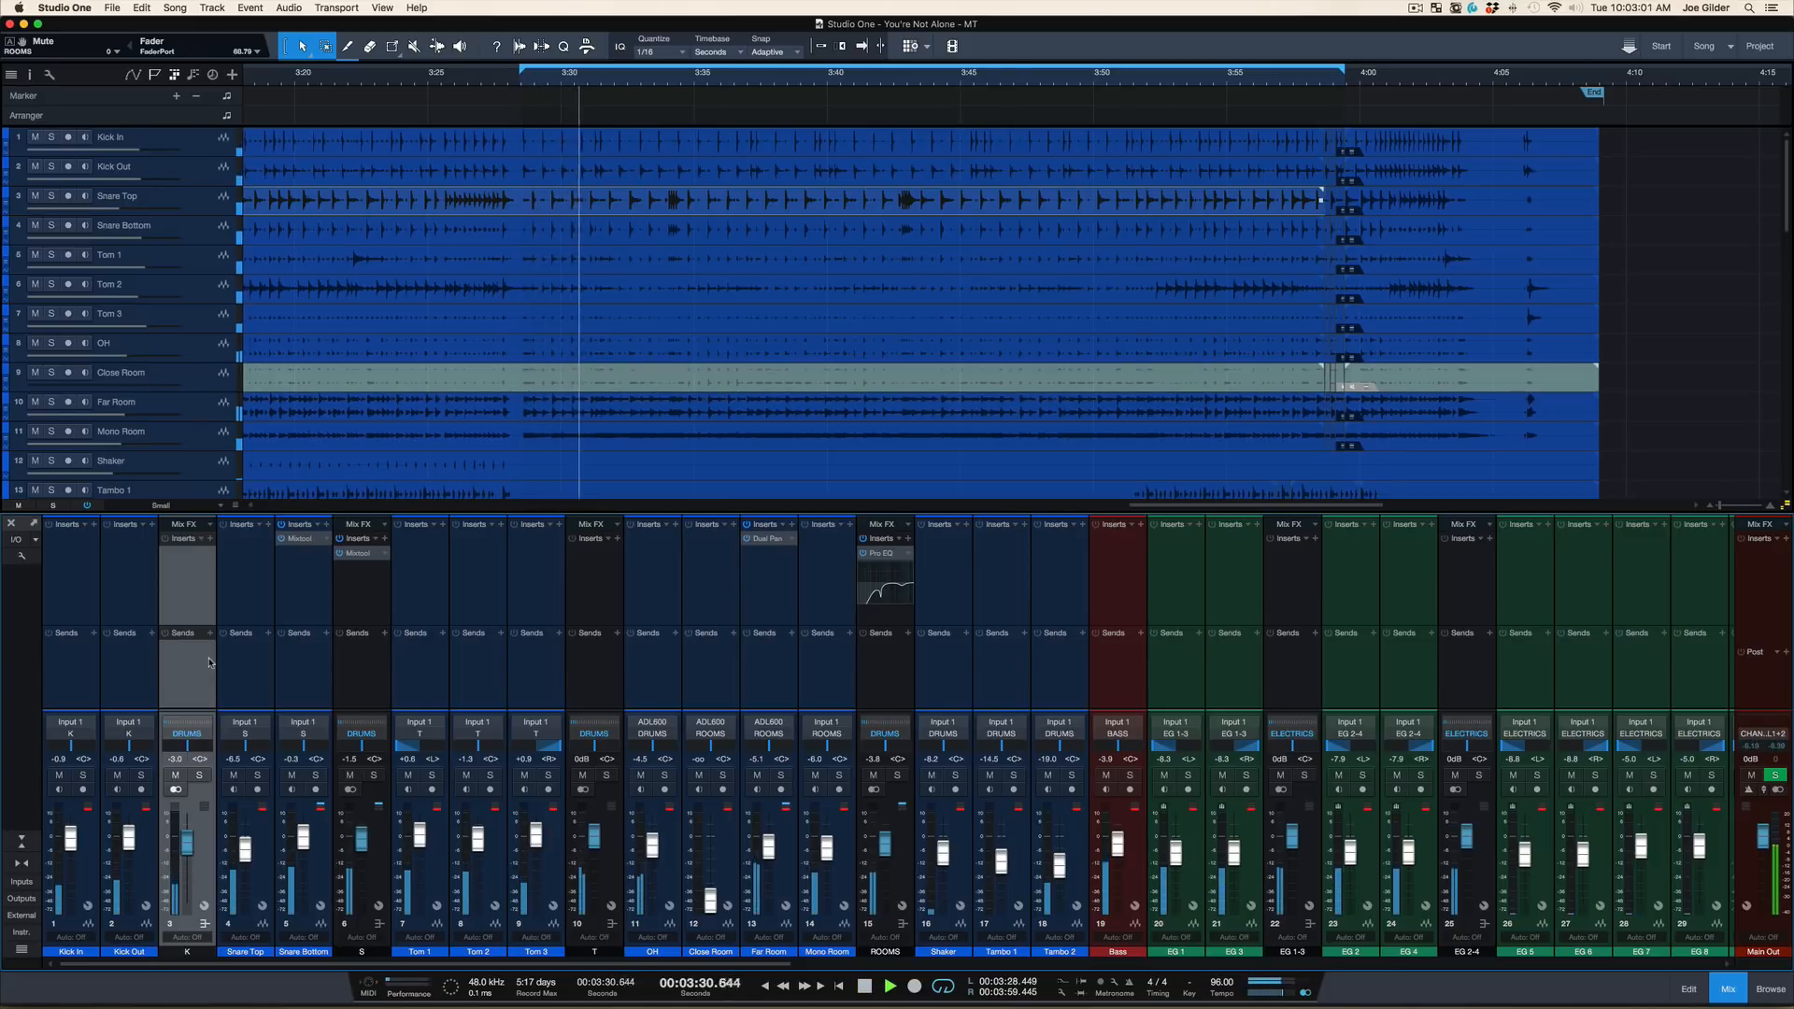
pyautogui.press('space')
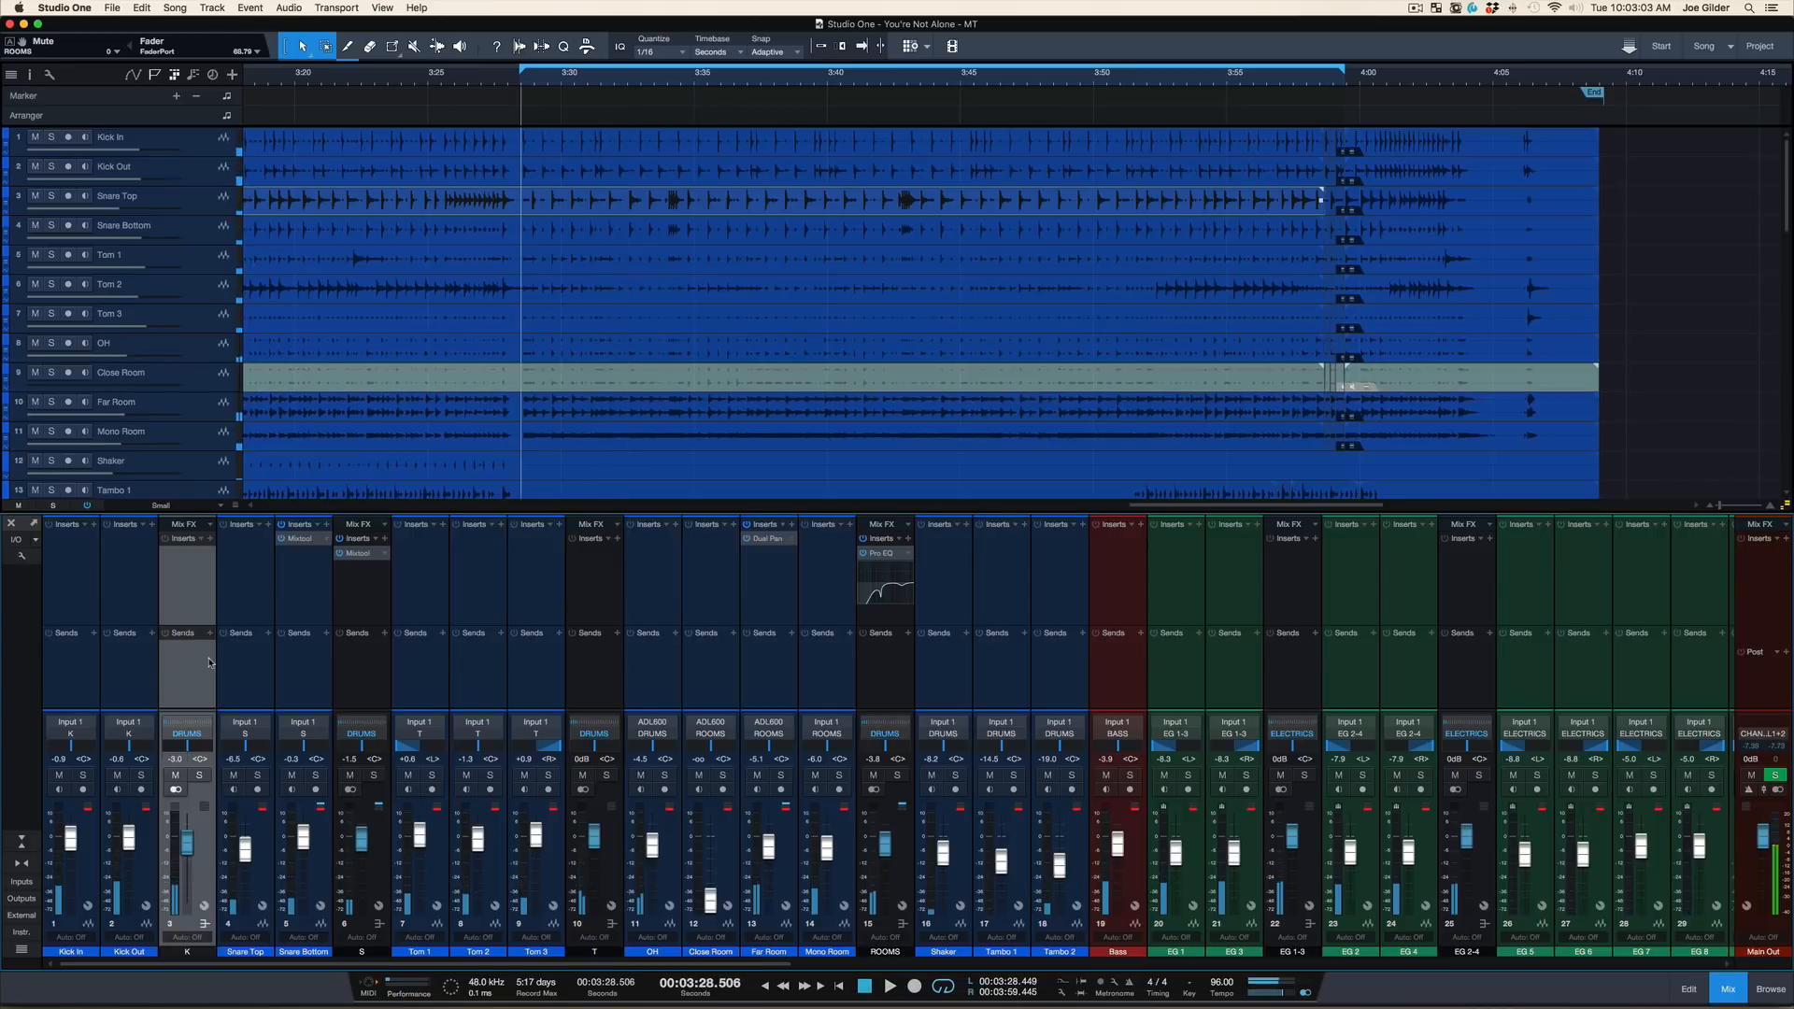
pyautogui.click(199, 780)
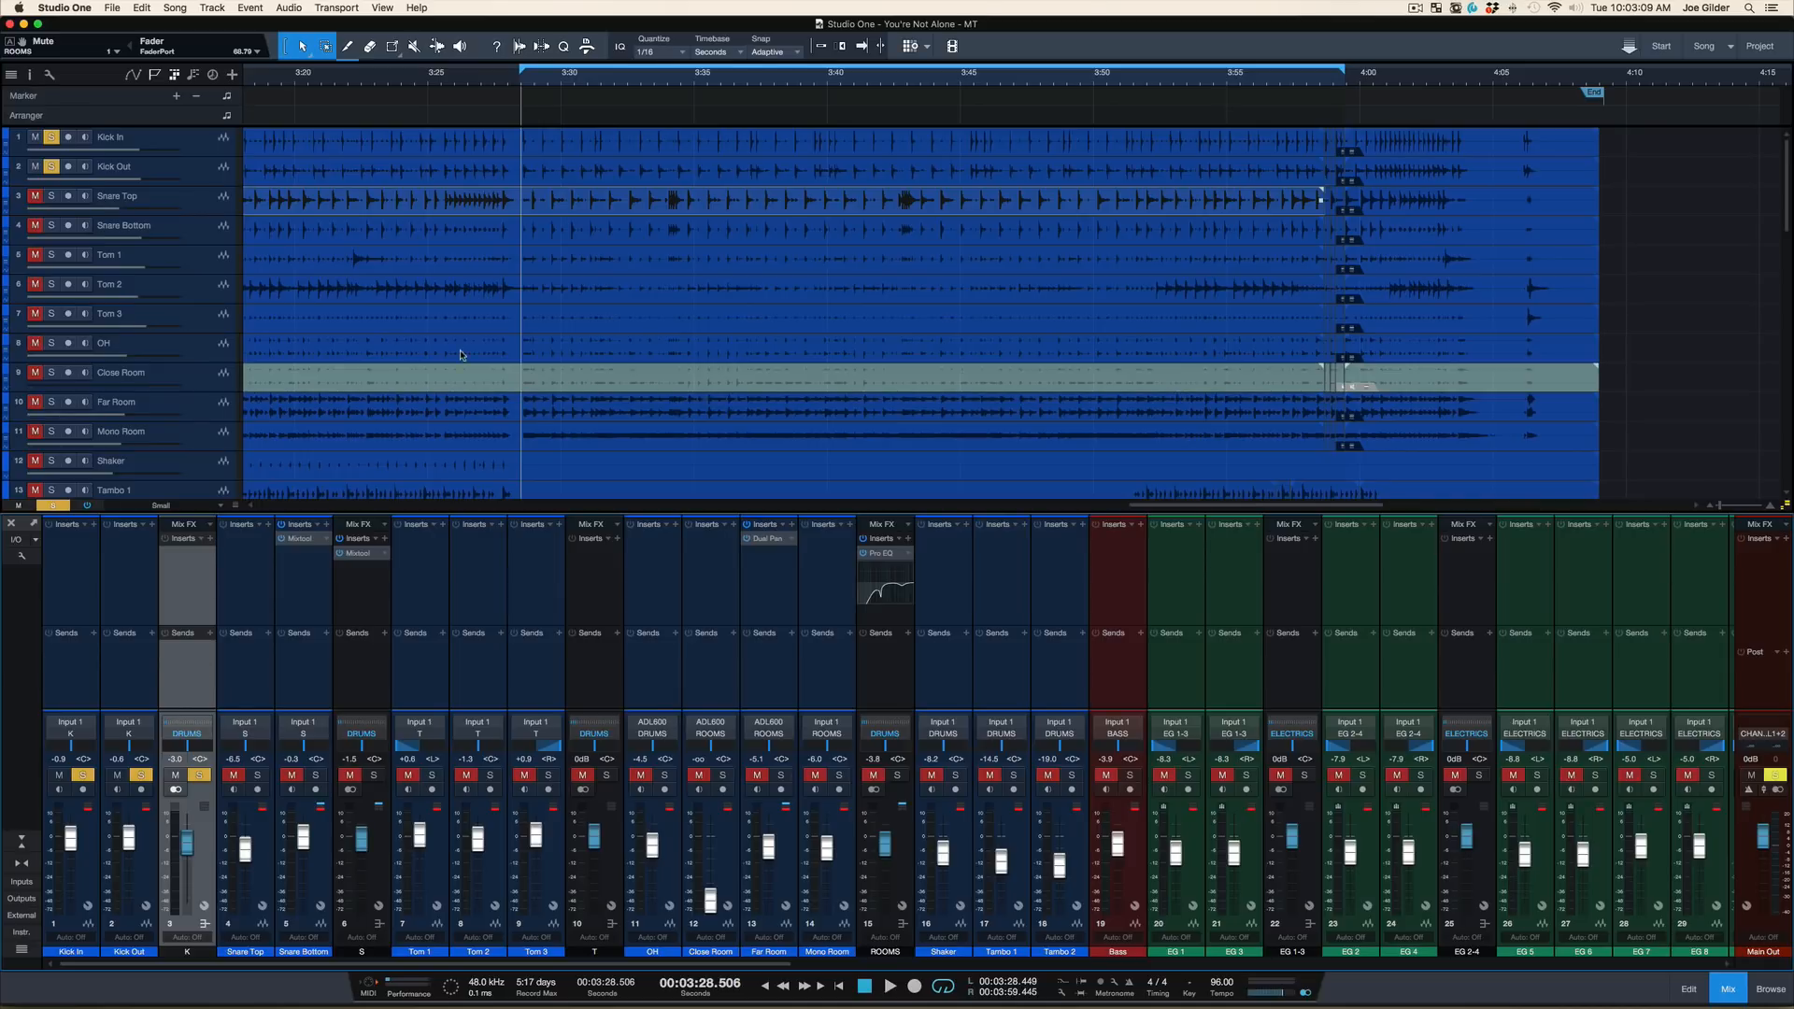
pyautogui.press('space')
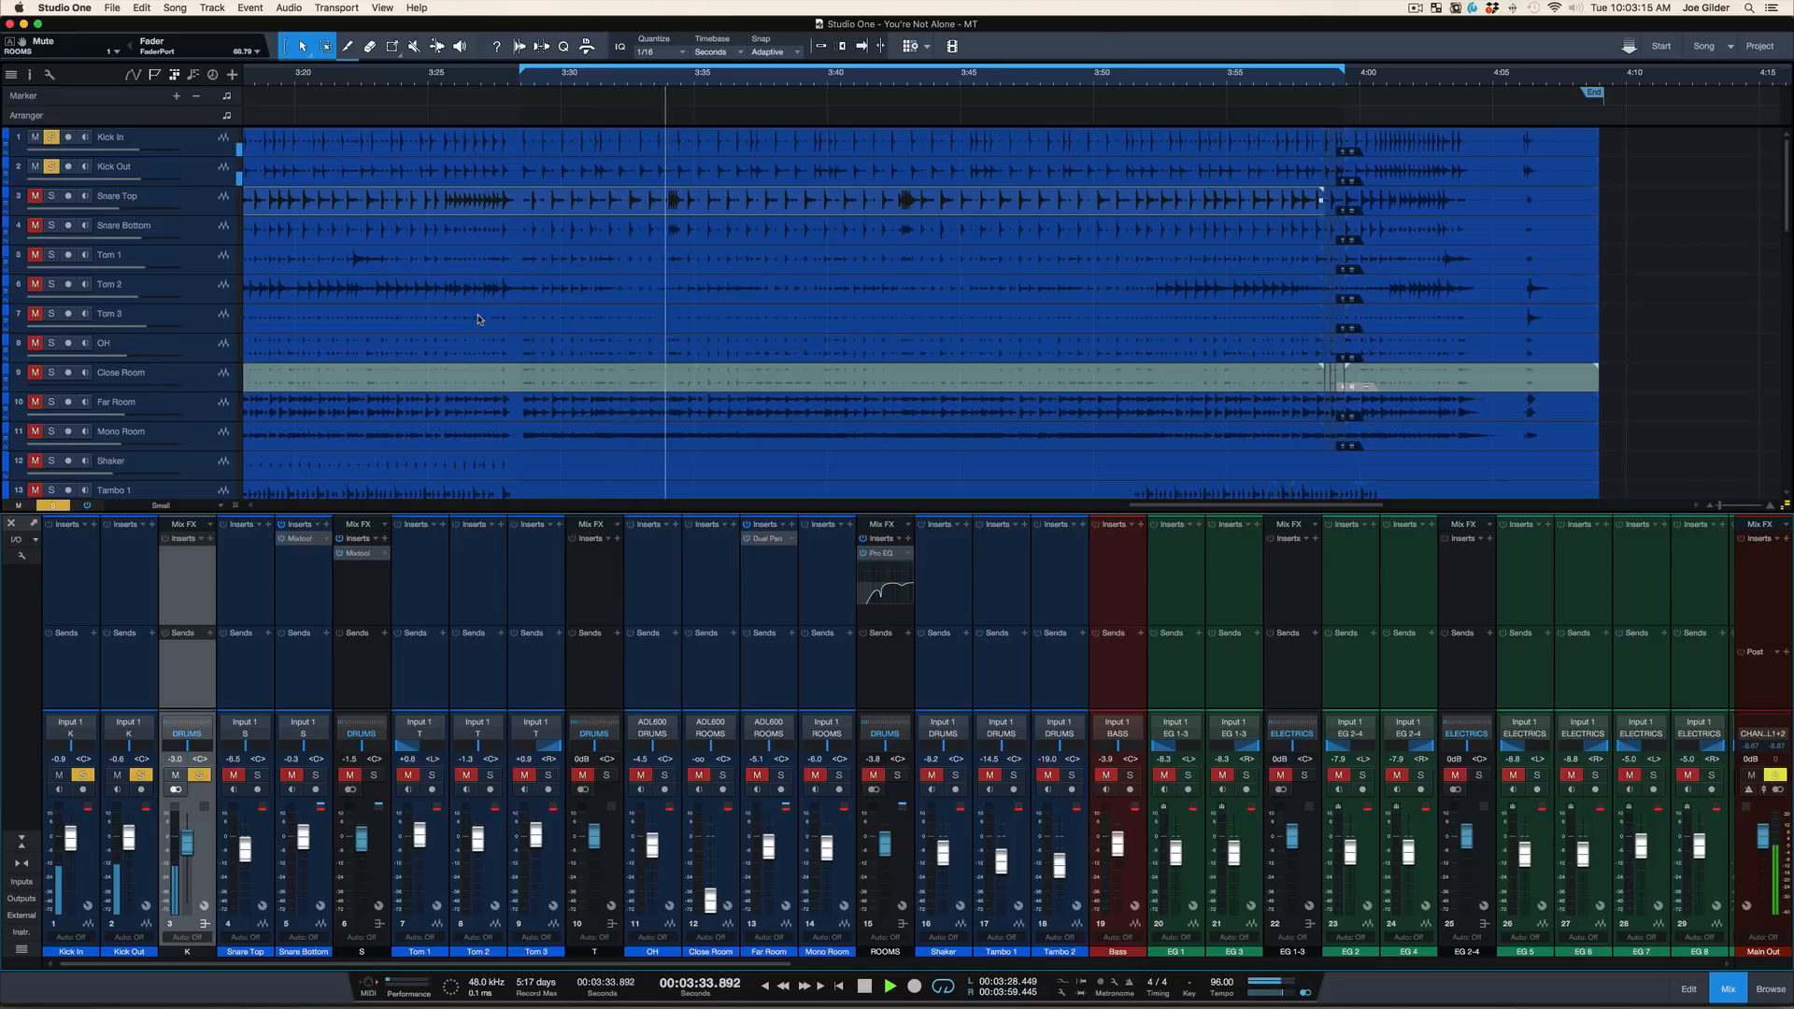
pyautogui.press('space')
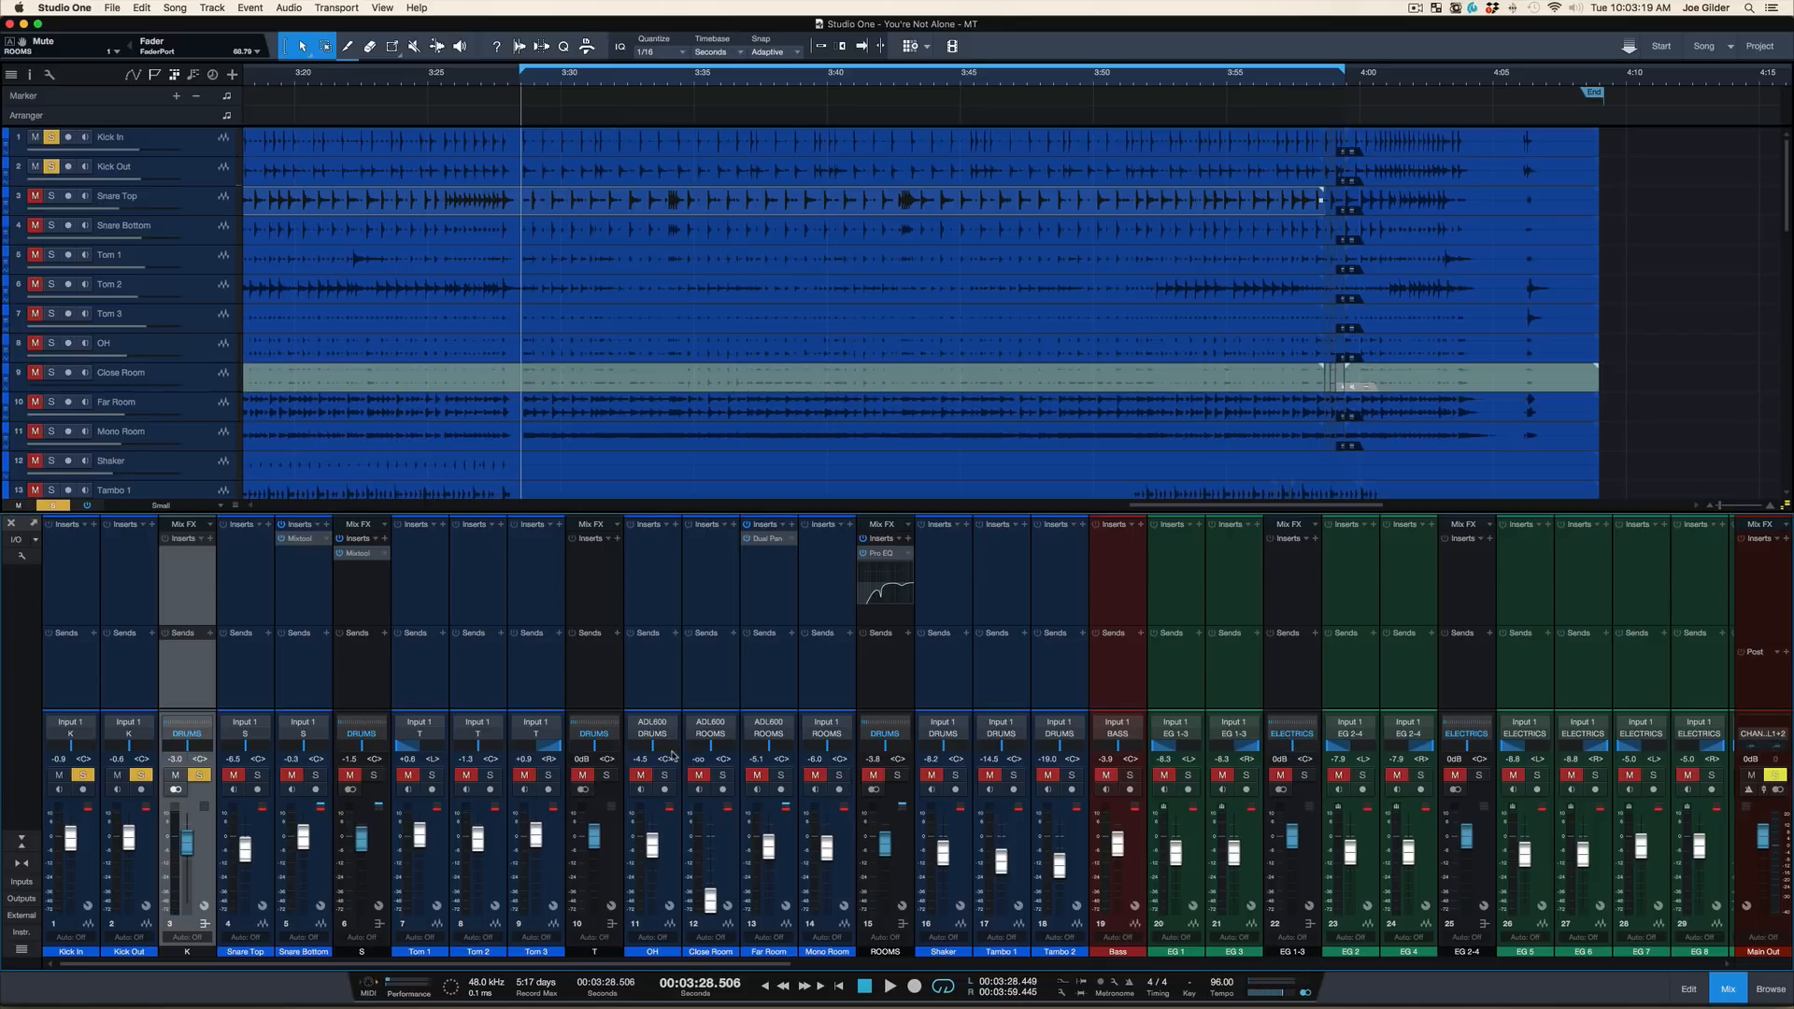
pyautogui.press('s')
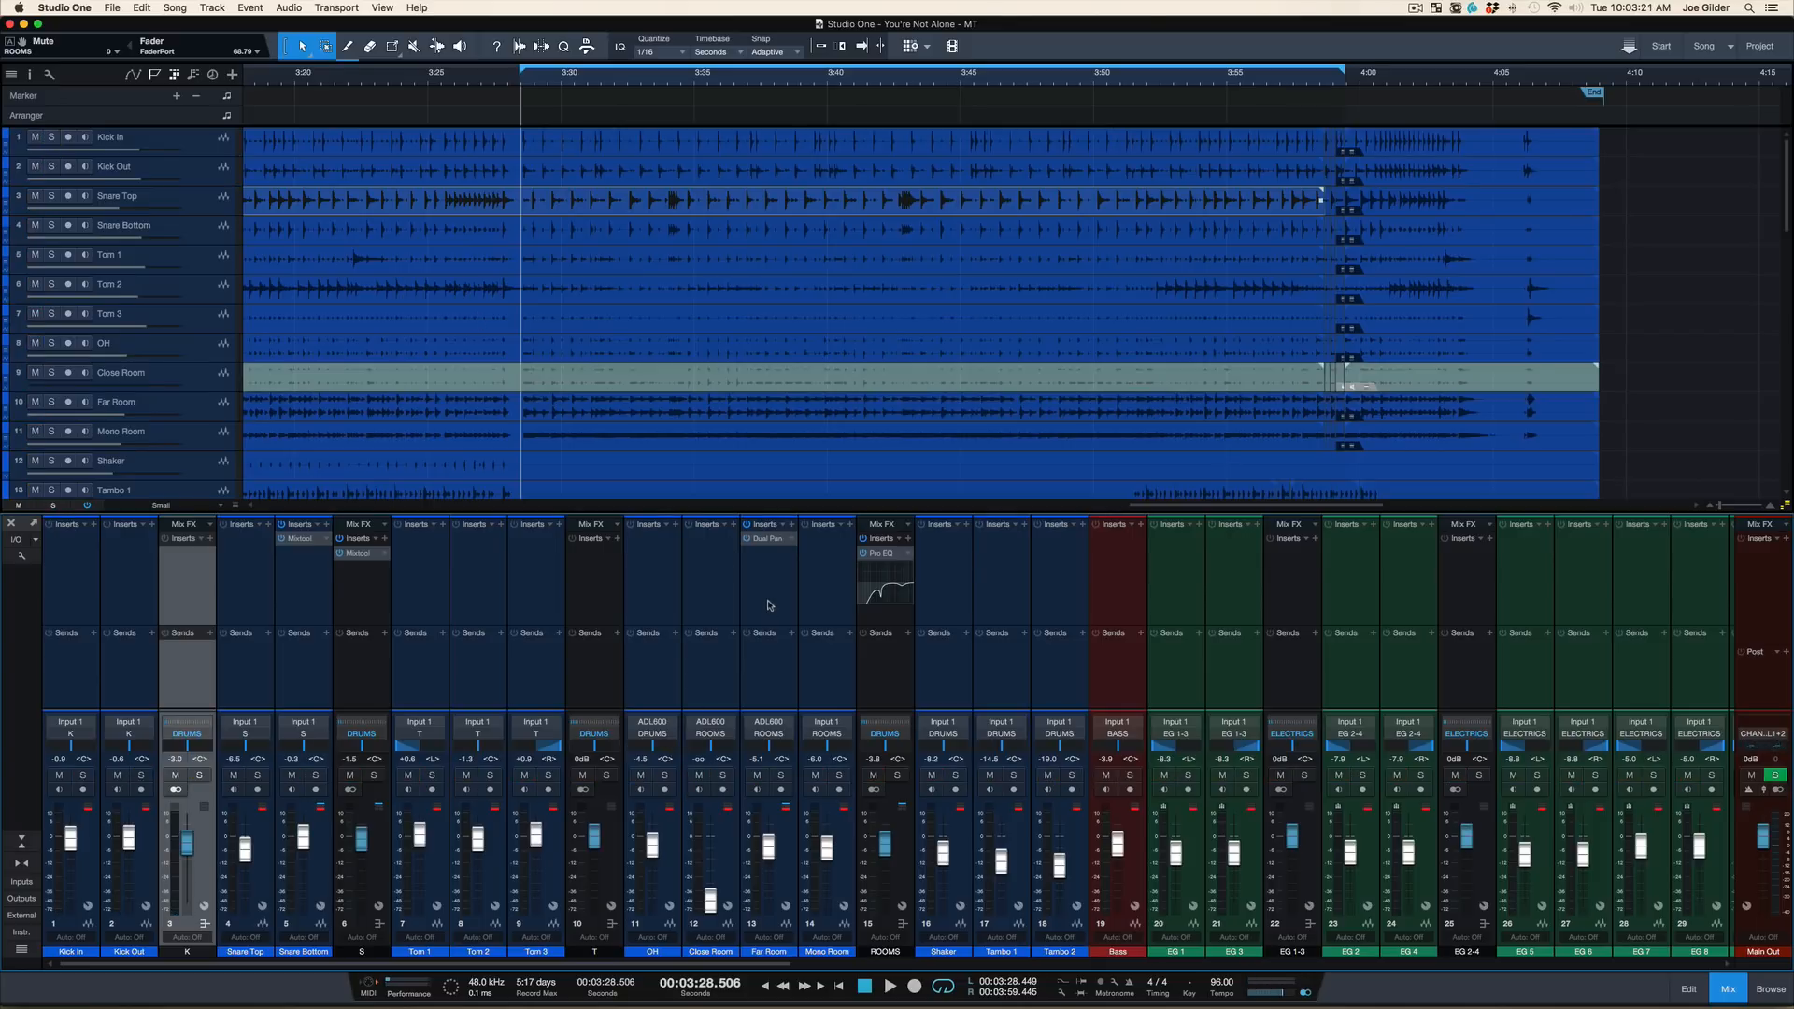
# Insert Fat Channel on the K bus and set its Vintage EQ's HMF frequency to 3.2kHz
pyautogui.press('F5')
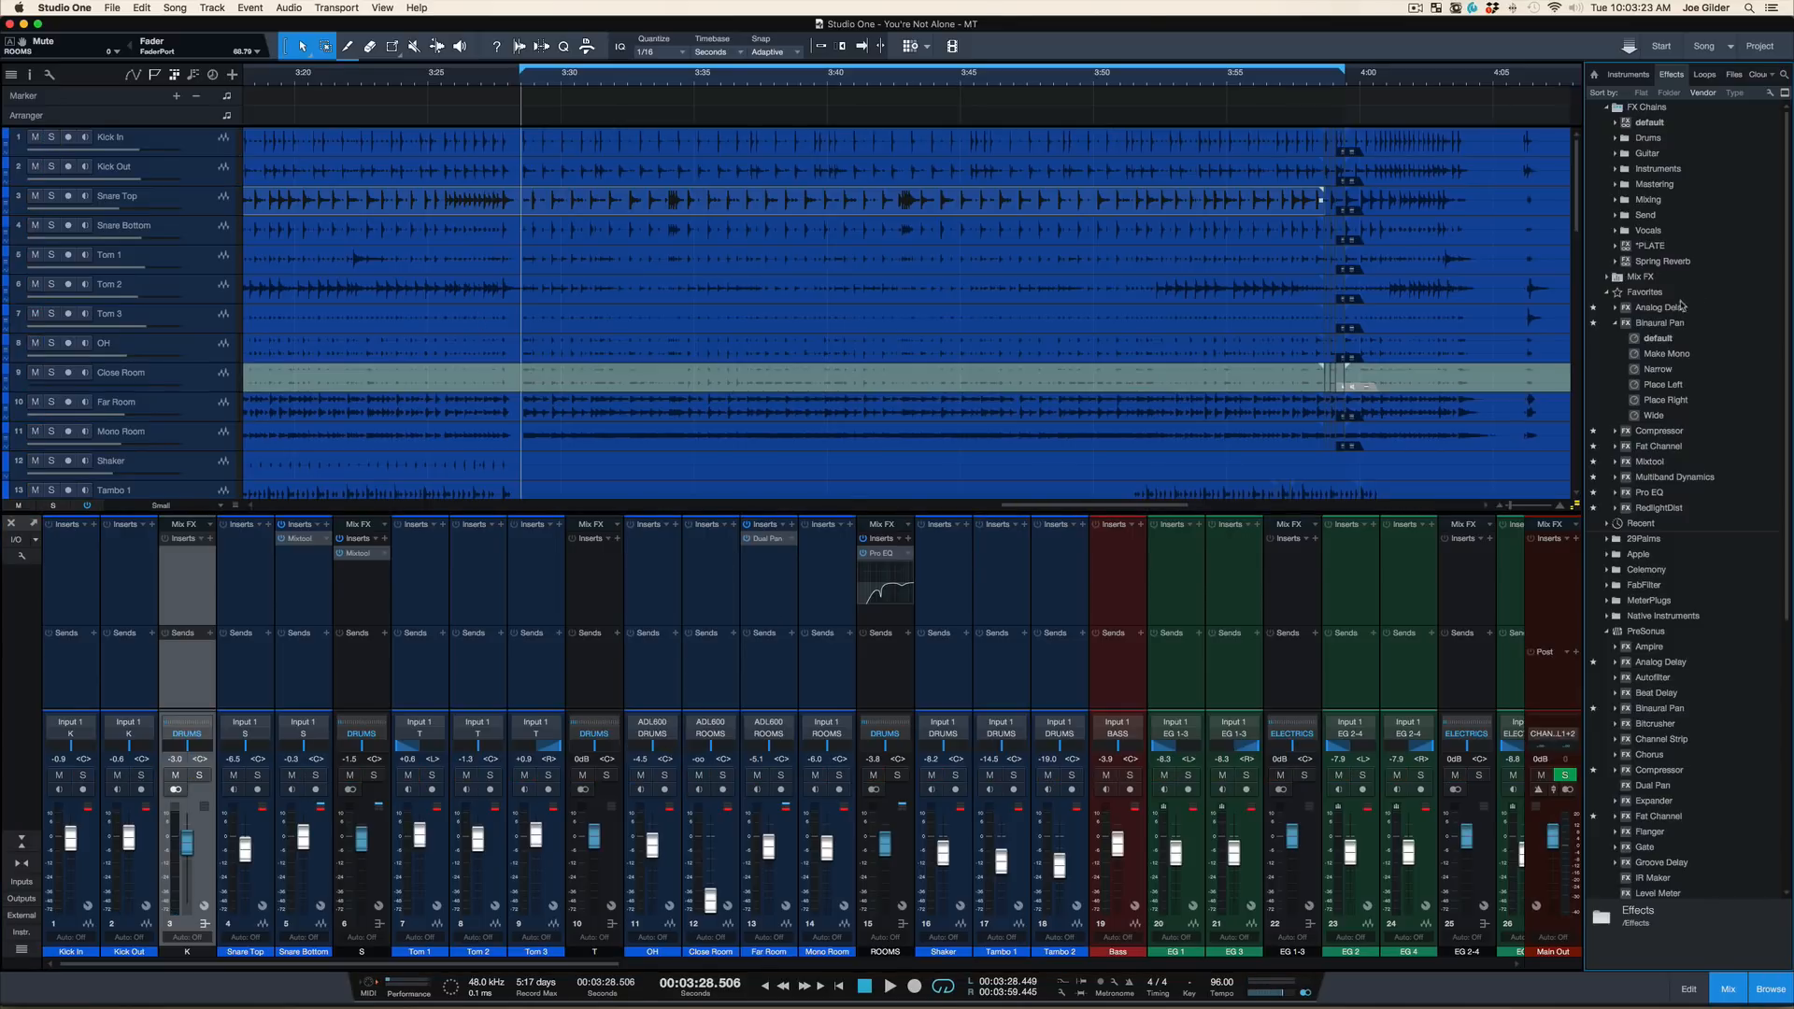
pyautogui.moveTo(1657, 447); pyautogui.dragTo(198, 572)
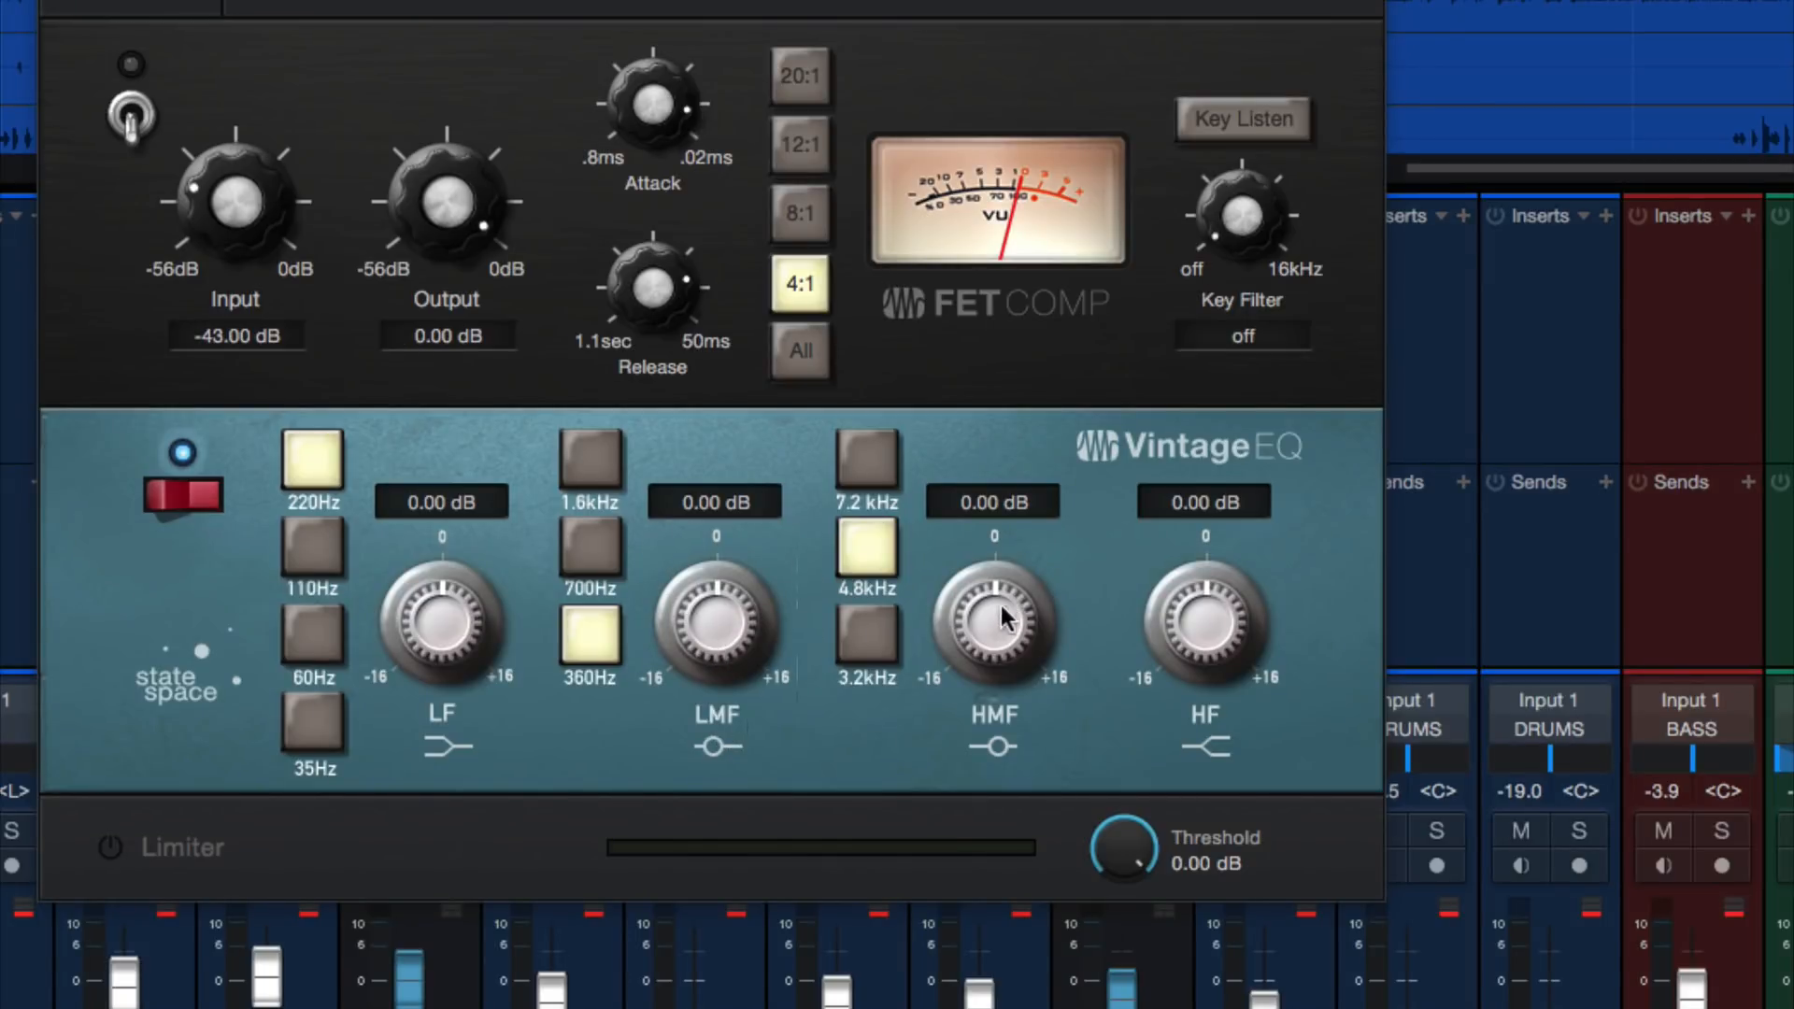
pyautogui.click(860, 626)
pyautogui.click(882, 534)
pyautogui.click(870, 468)
pyautogui.click(870, 546)
pyautogui.click(865, 645)
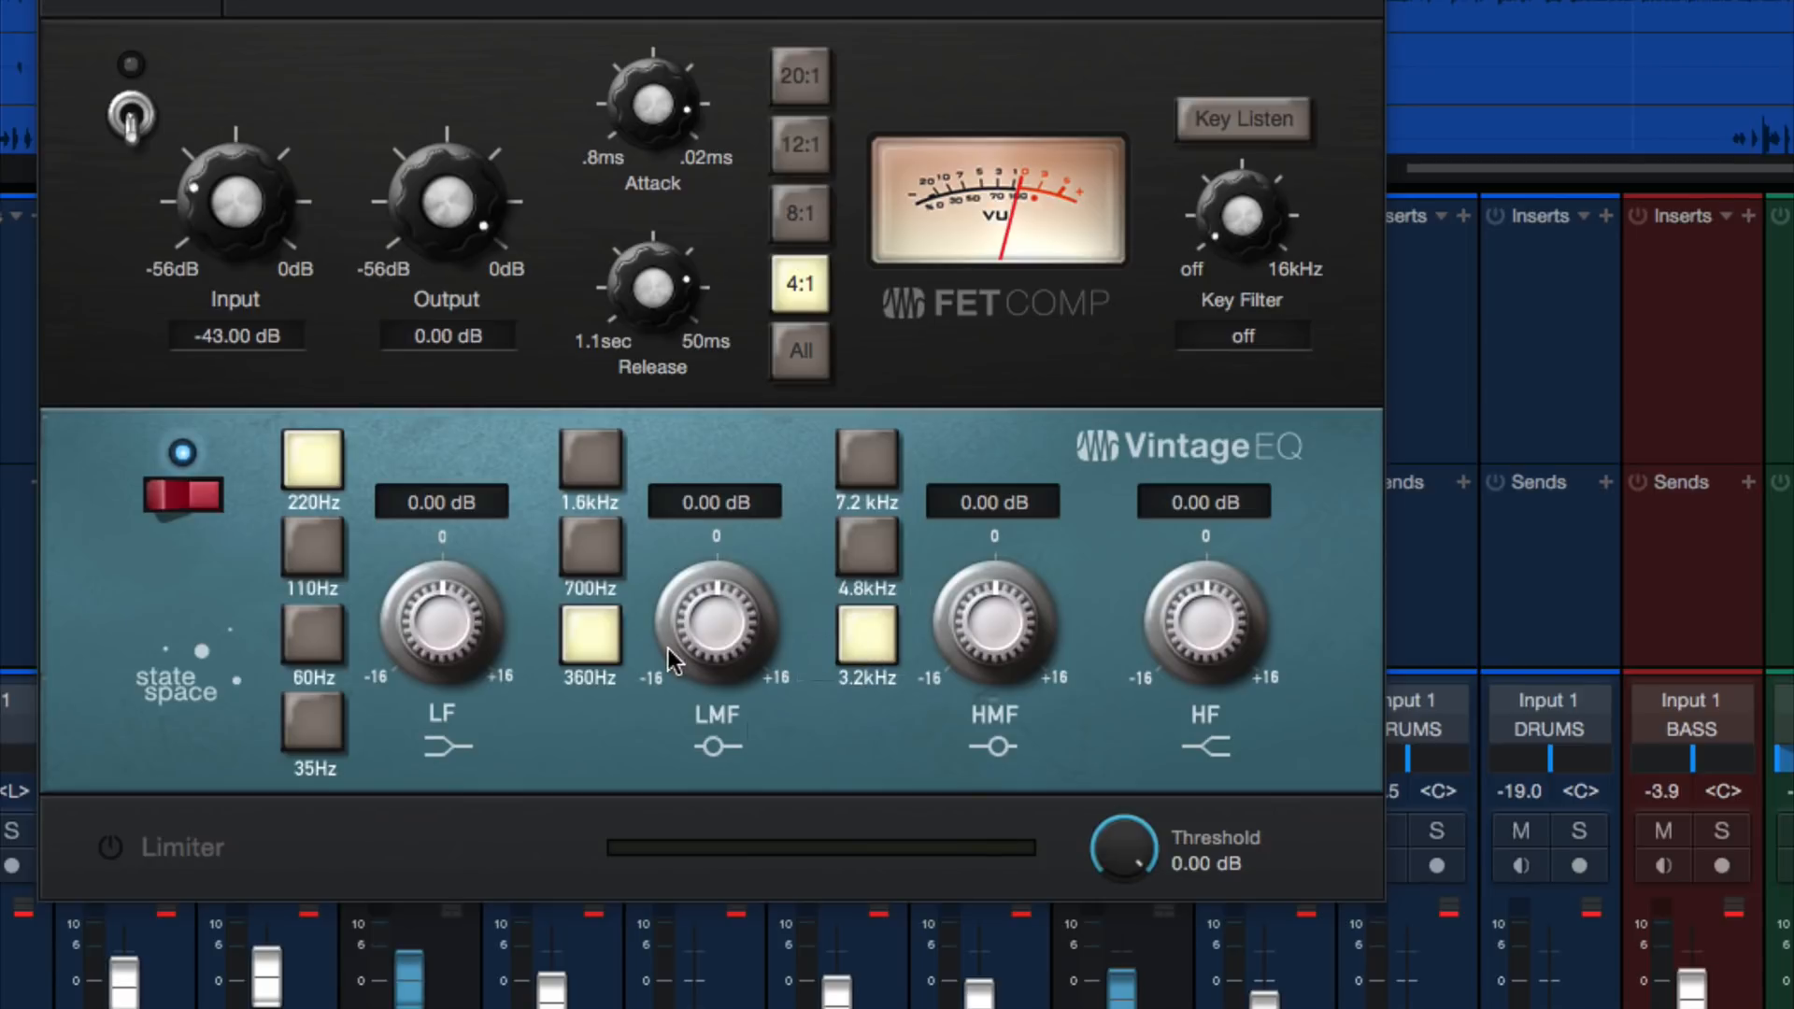
# Boost the Vintage EQ's LMF band to 12.32 dB, trying 700Hz before returning it to 360Hz
pyautogui.moveTo(665, 641); pyautogui.dragTo(665, 645)
pyautogui.doubleClick(703, 624)
pyautogui.moveTo(720, 622); pyautogui.dragTo(736, 503)
pyautogui.click(602, 565)
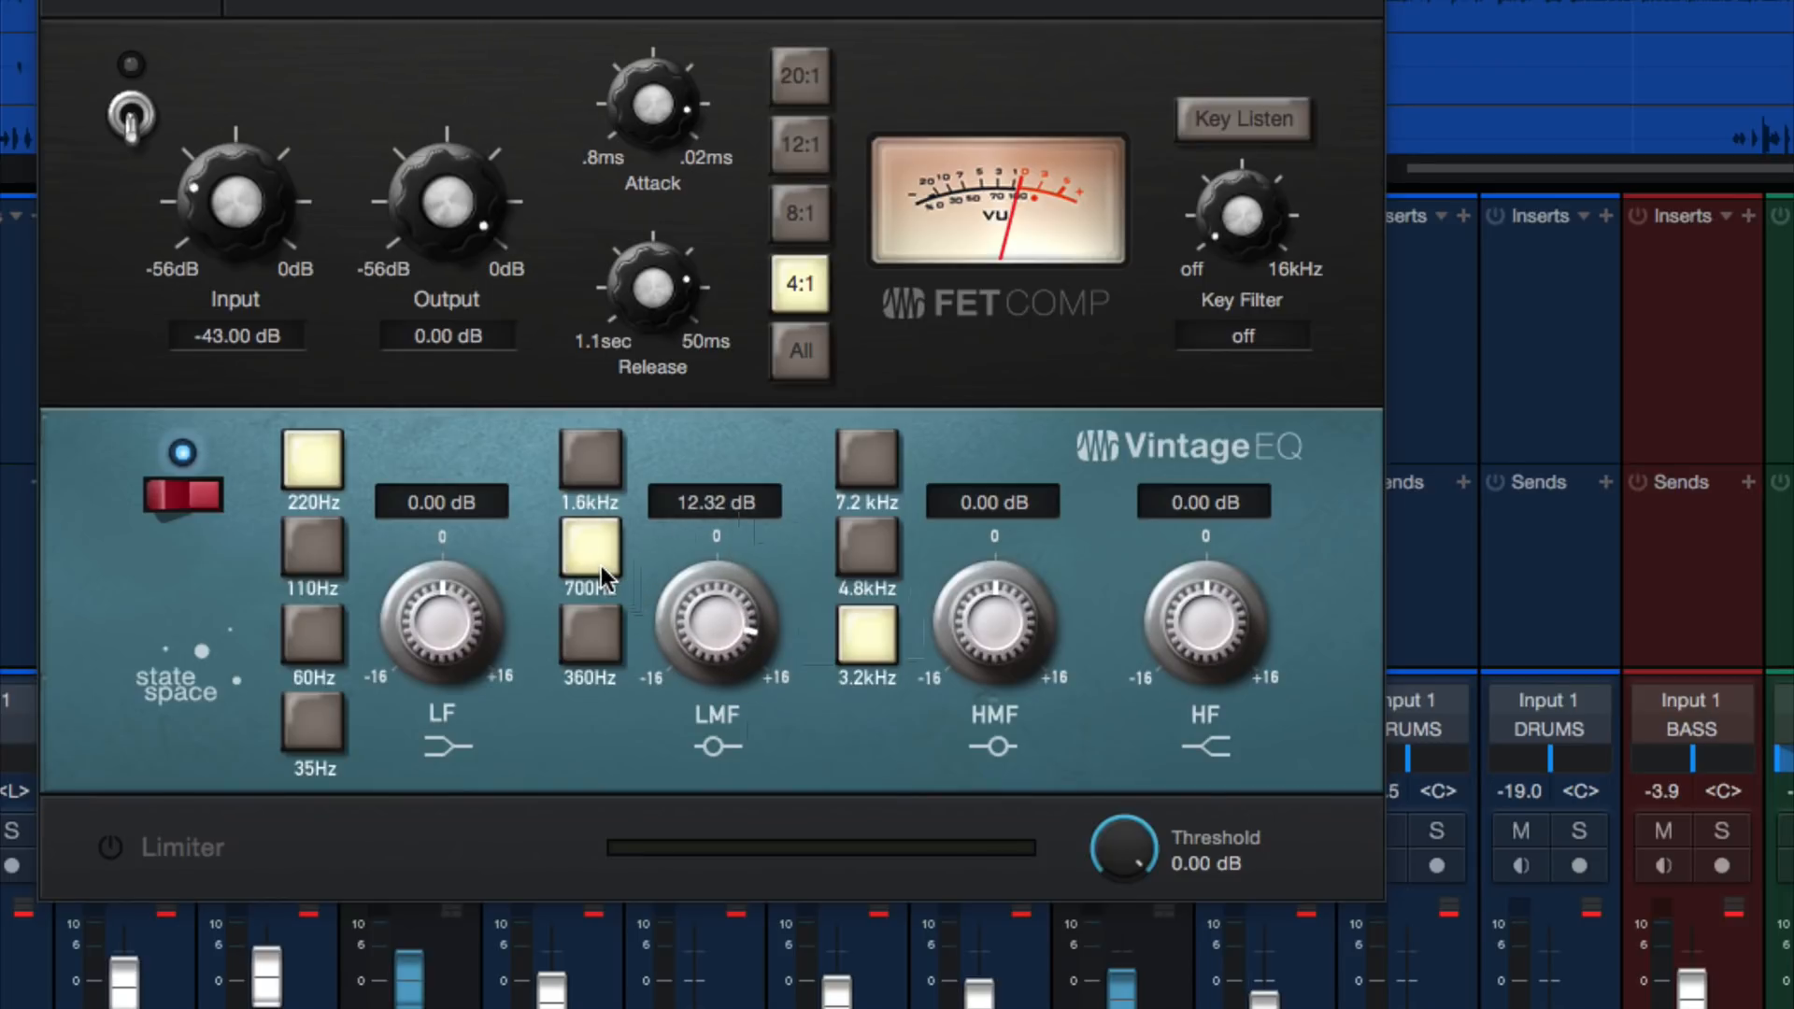
pyautogui.click(595, 622)
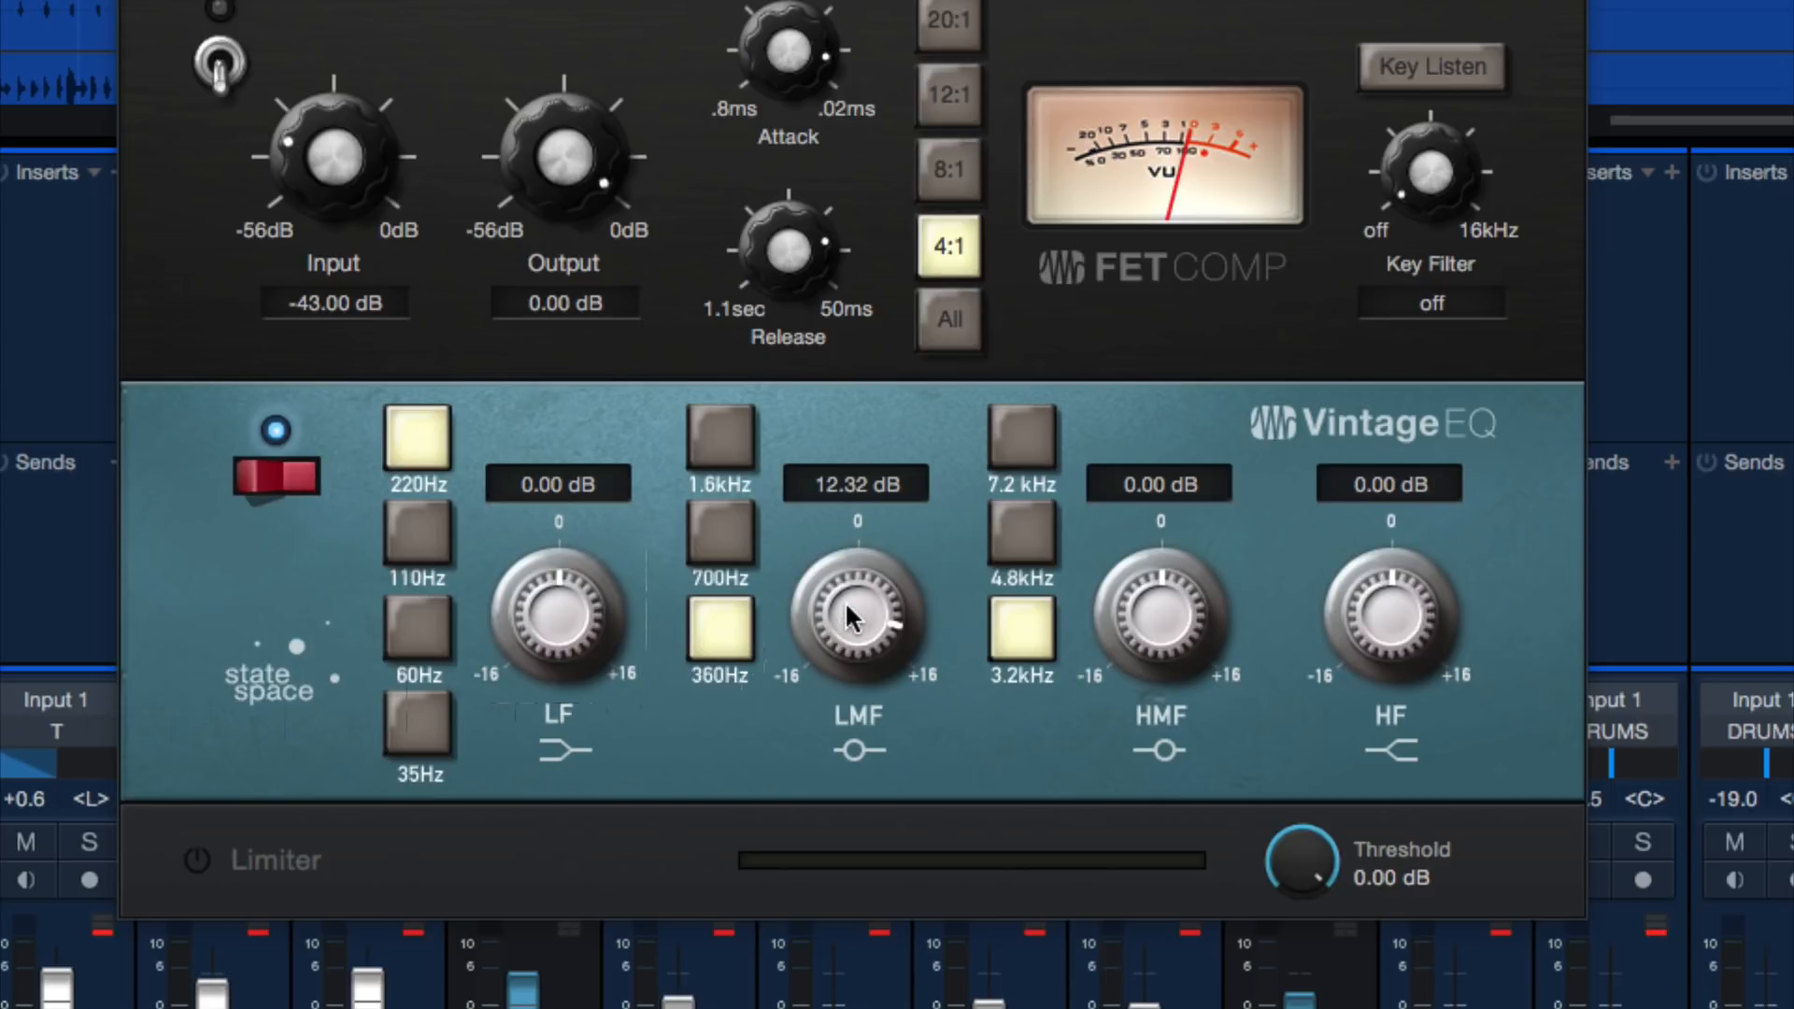
# Cut the Vintage EQ's LMF gain to -4.48 dB at 360Hz on the K bus
pyautogui.moveTo(845, 602); pyautogui.dragTo(878, 666)
pyautogui.moveTo(853, 608)
pyautogui.mouseDown()
pyautogui.moveTo(880, 579)
pyautogui.moveTo(828, 721)
pyautogui.moveTo(858, 568)
pyautogui.moveTo(854, 591)
pyautogui.mouseUp()
pyautogui.moveTo(854, 591); pyautogui.dragTo(817, 758)
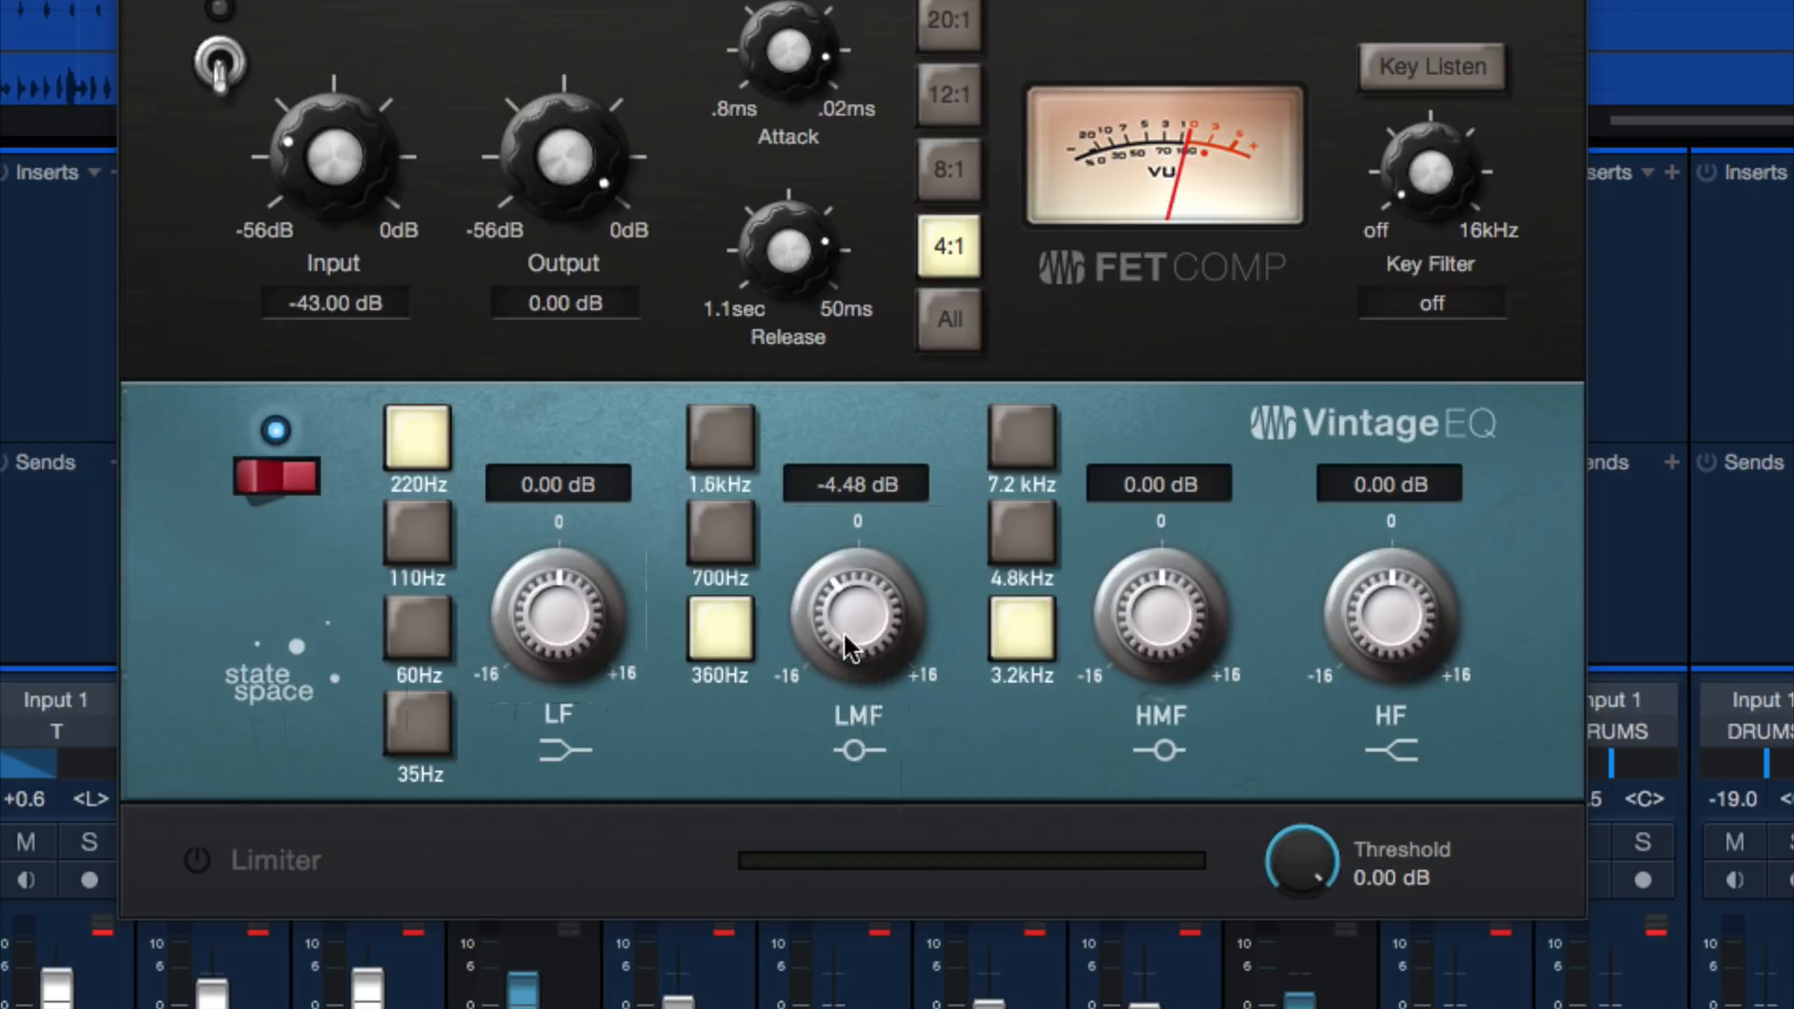
# Reset the K bus Vintage EQ's LMF gain and set it to -4.32 dB at 360Hz
pyautogui.moveTo(845, 635); pyautogui.dragTo(843, 643)
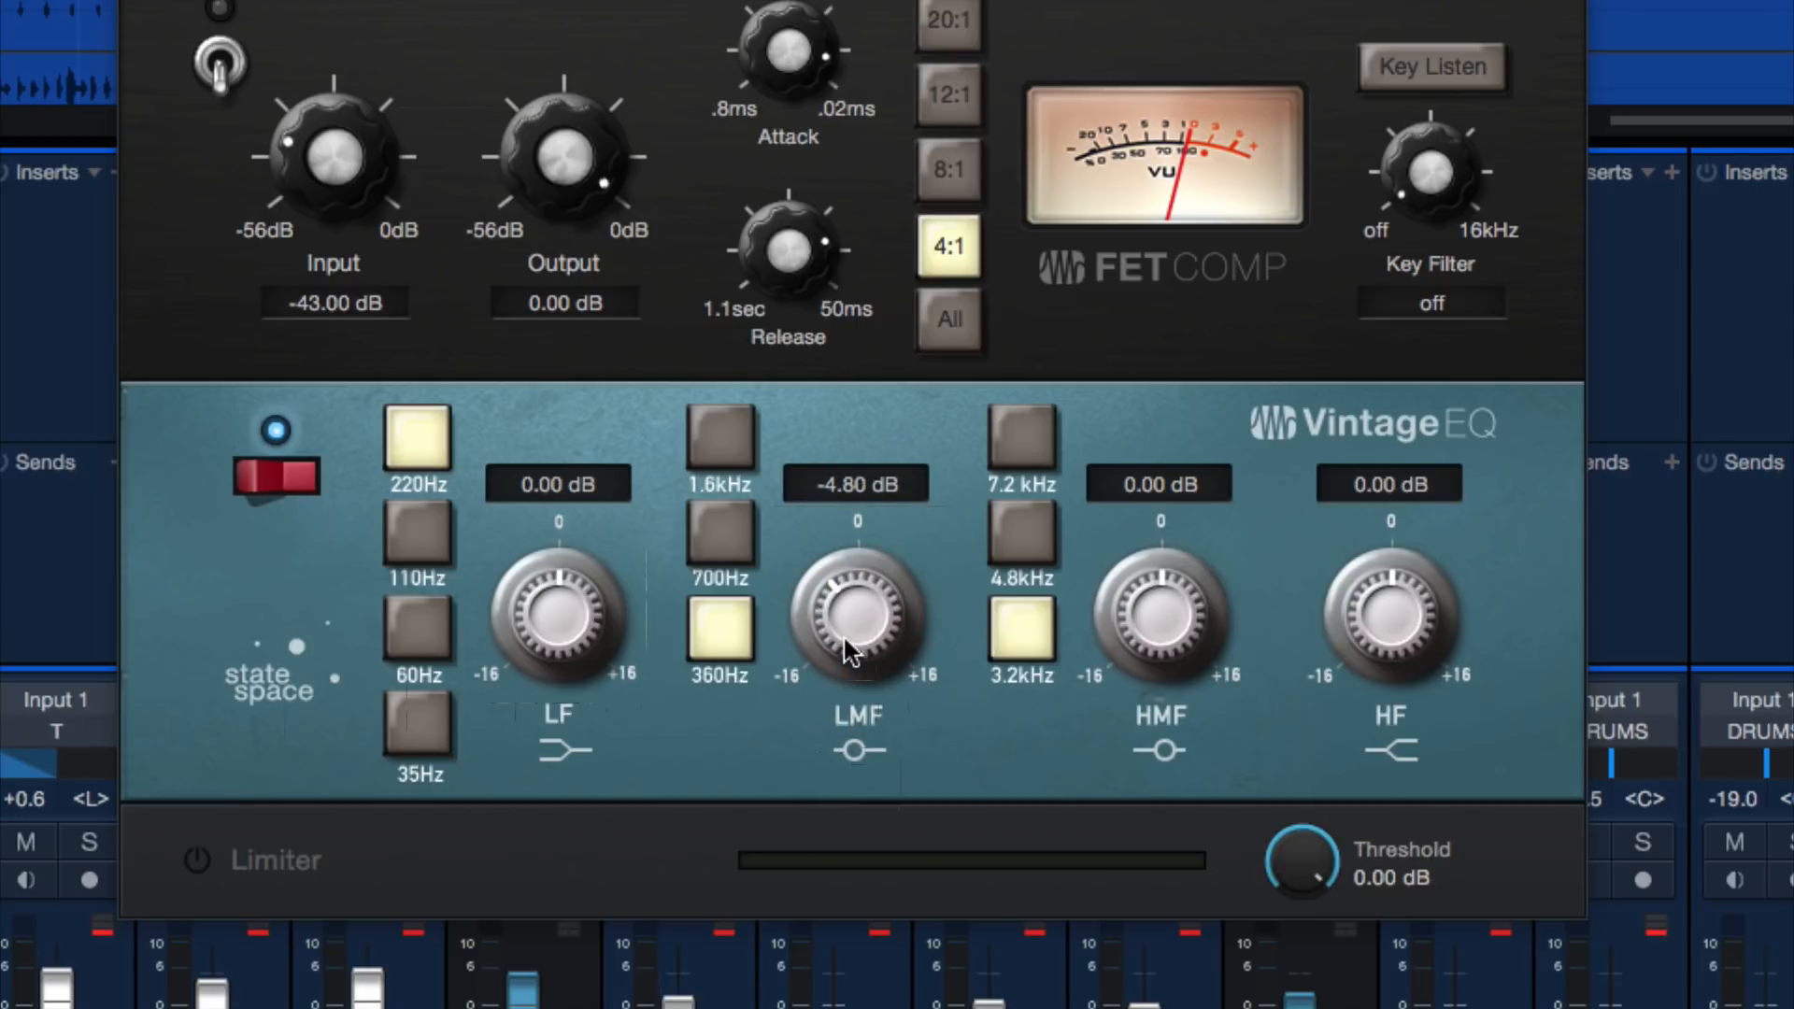
pyautogui.moveTo(844, 637); pyautogui.dragTo(844, 634)
pyautogui.doubleClick(866, 587)
pyautogui.moveTo(866, 586); pyautogui.dragTo(852, 624)
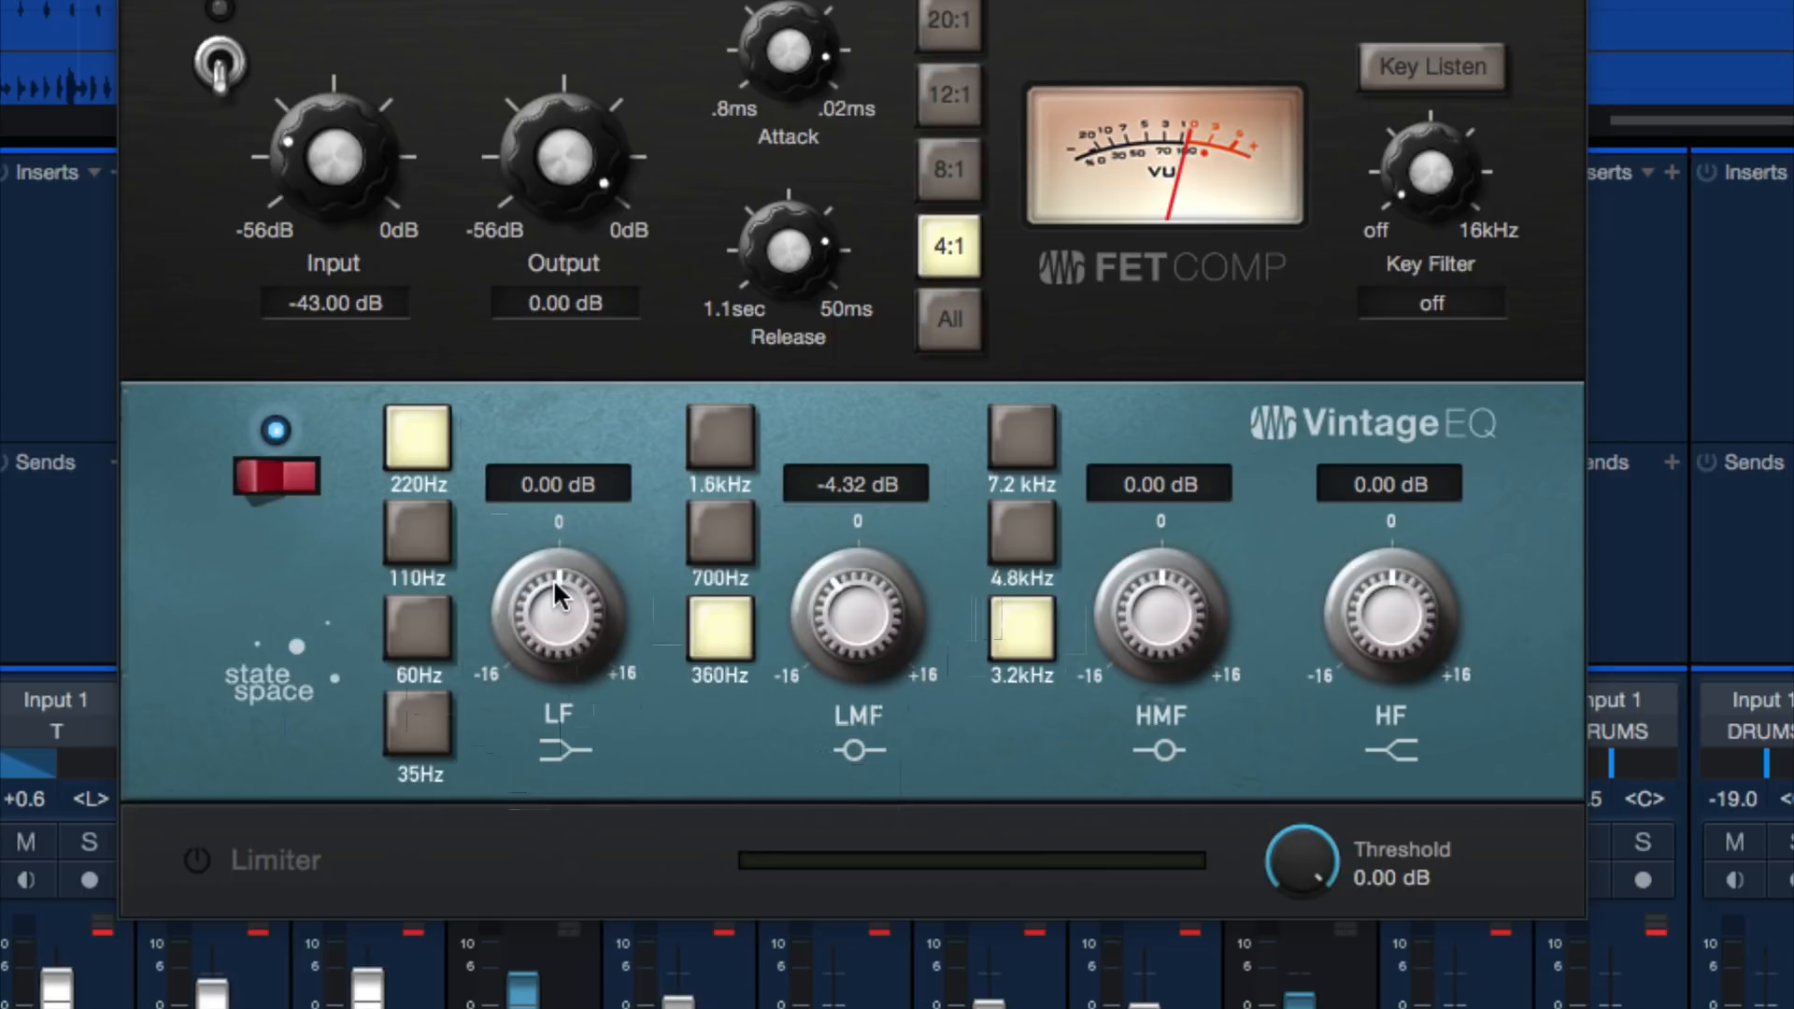
# Switch the Vintage EQ's LF band to 110Hz and set its gain to 1.92 dB on the K bus
pyautogui.moveTo(573, 617); pyautogui.dragTo(581, 516)
pyautogui.click(411, 533)
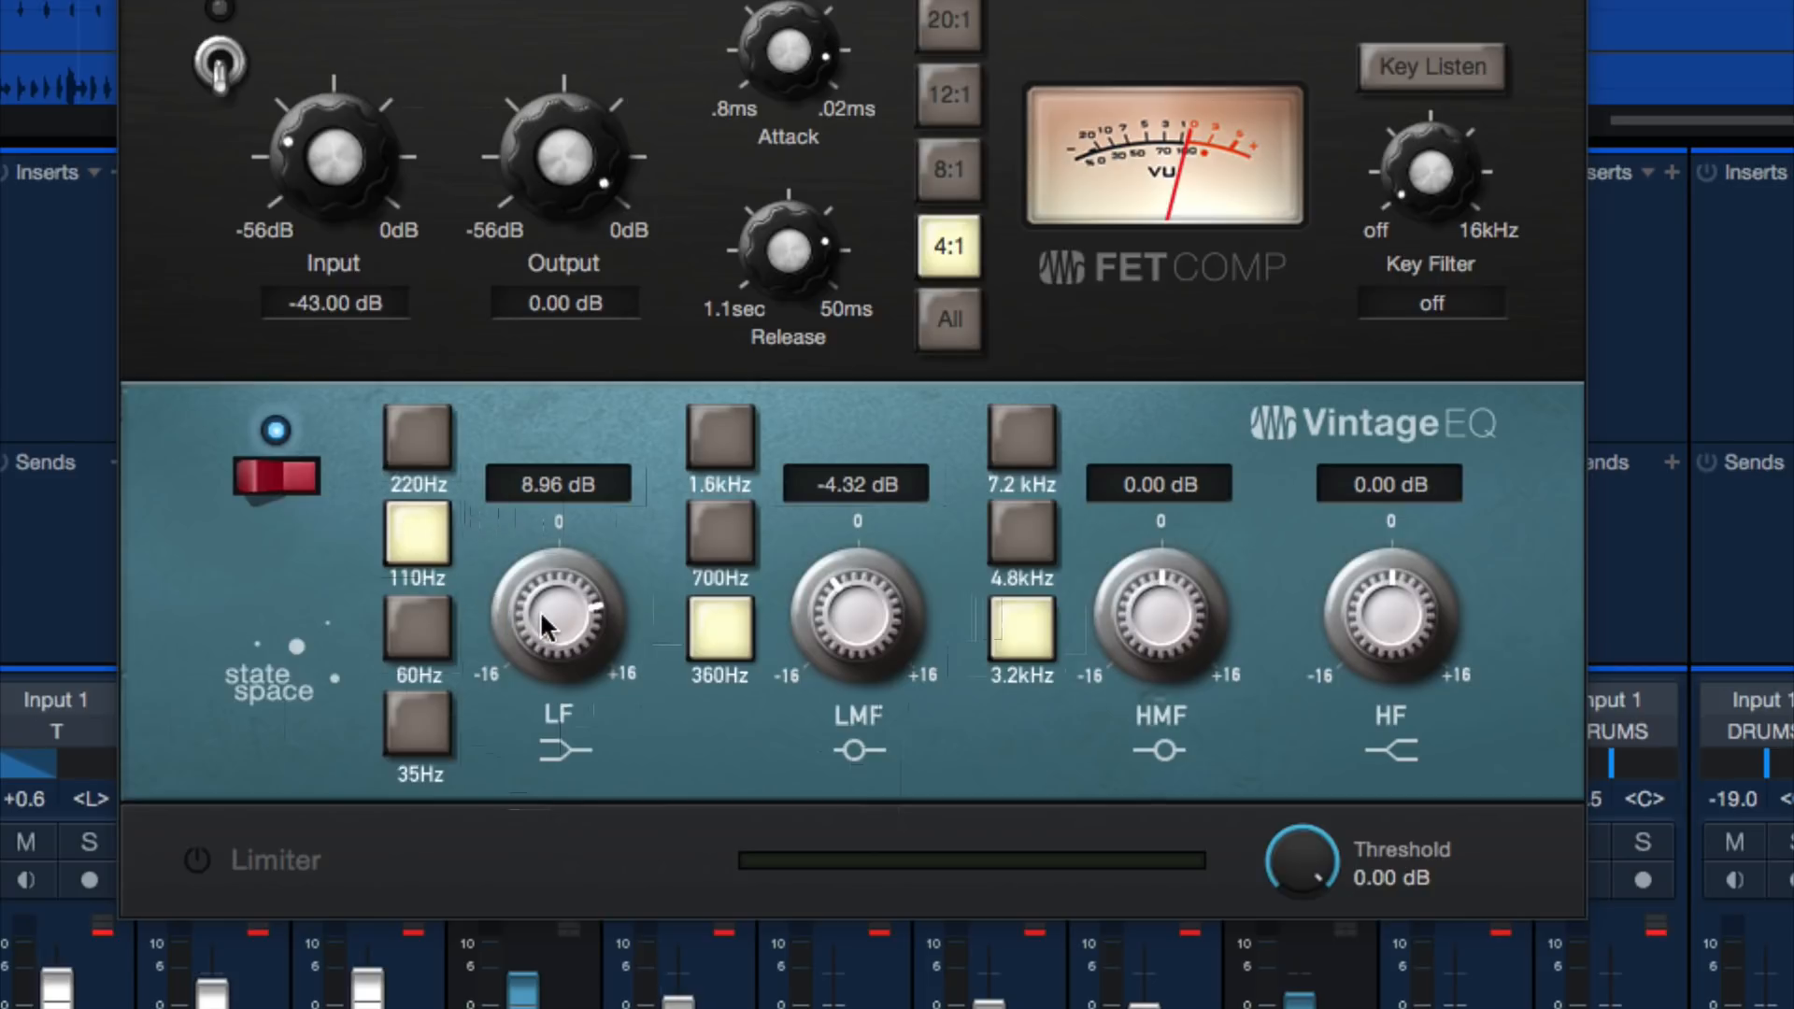
pyautogui.moveTo(540, 610); pyautogui.dragTo(524, 680)
# Boost the Vintage EQ's HMF band to 16.00 dB and audition 4.8kHz against 7.2 kHz, settling on 4.8kHz
pyautogui.moveTo(1130, 606); pyautogui.dragTo(1137, 595)
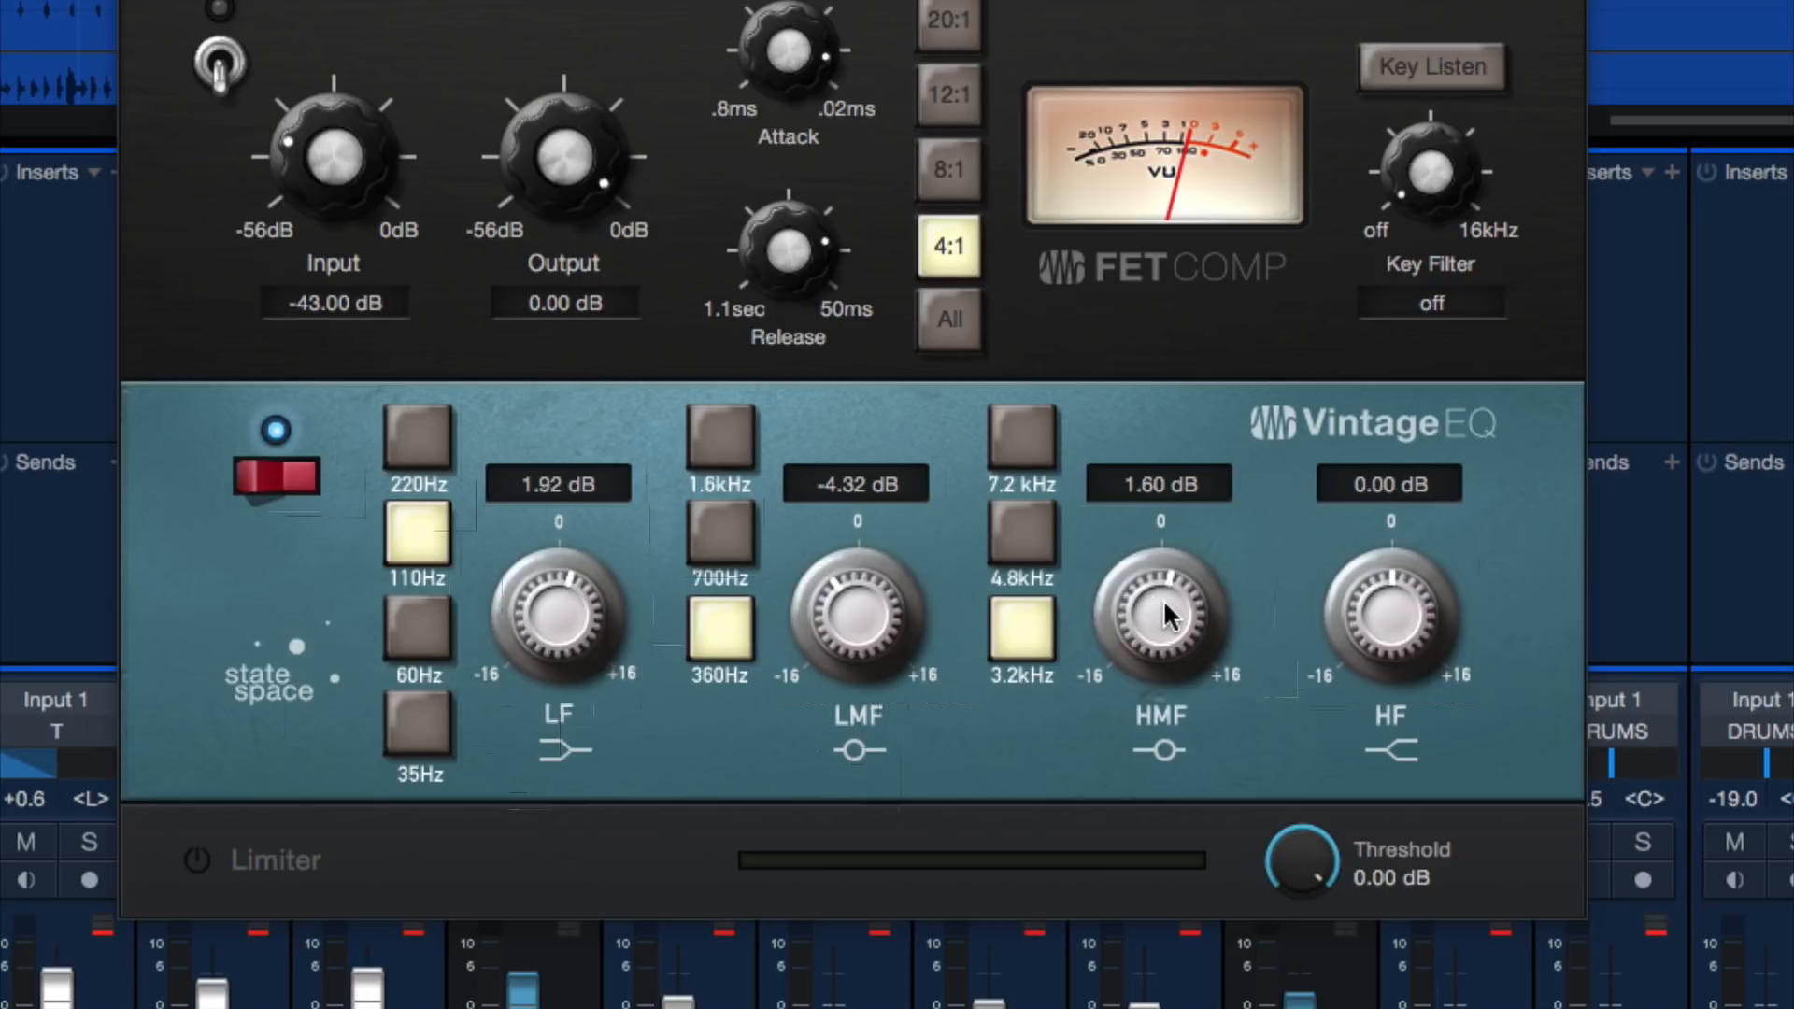
pyautogui.moveTo(1156, 613); pyautogui.dragTo(1106, 480)
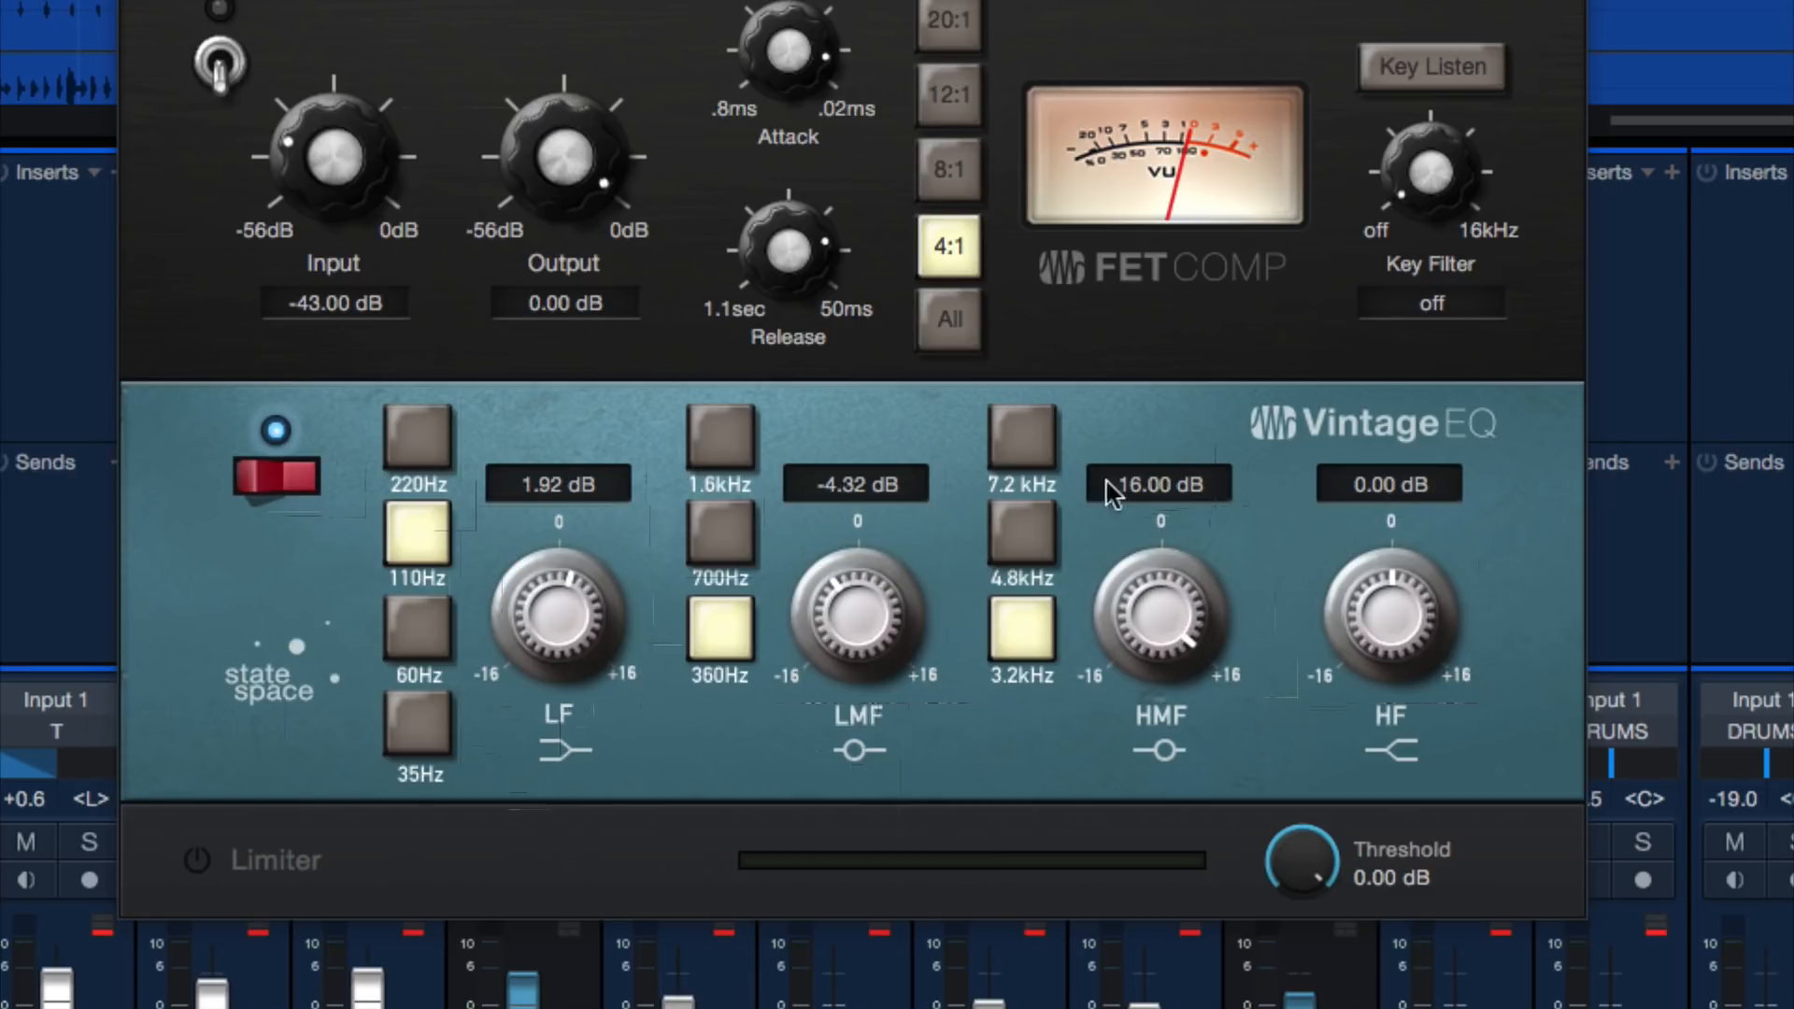
pyautogui.click(1017, 542)
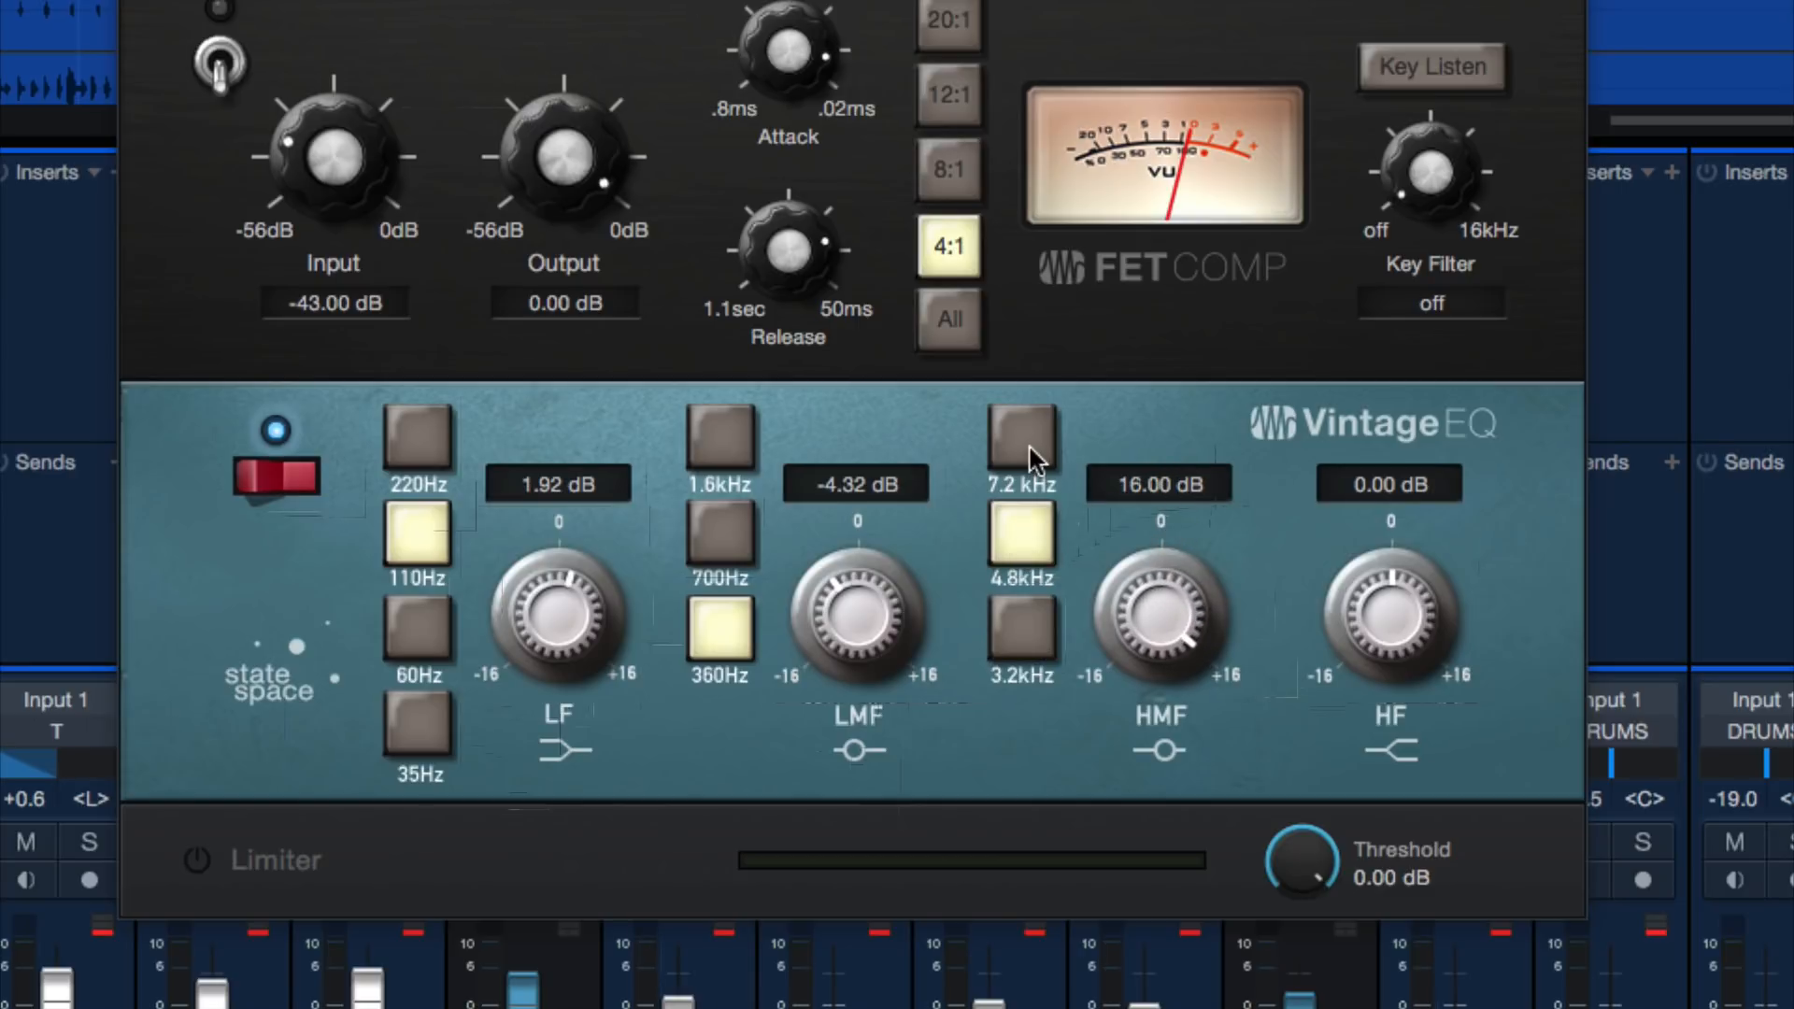
pyautogui.click(1028, 443)
pyautogui.click(1016, 529)
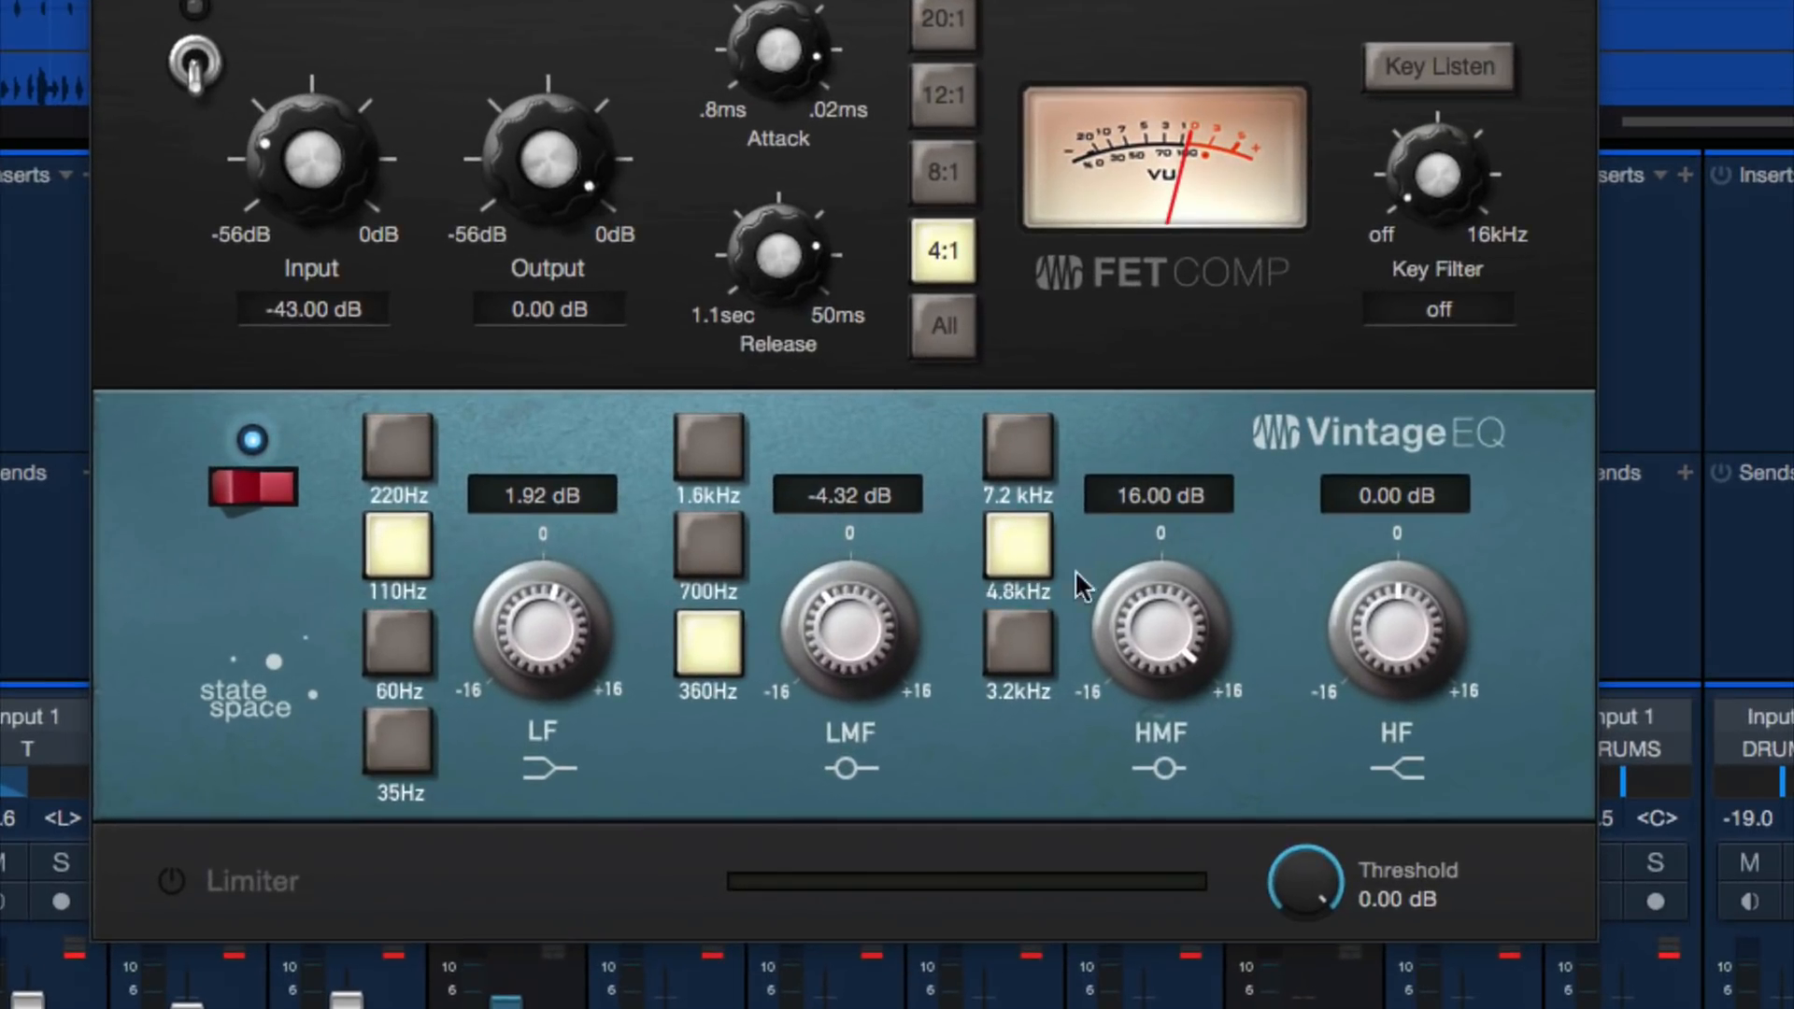
# Reset the Vintage EQ's HMF gain and set it to 9.44 dB at 4.8kHz
pyautogui.moveTo(1199, 578); pyautogui.dragTo(1194, 424)
pyautogui.doubleClick(1157, 590)
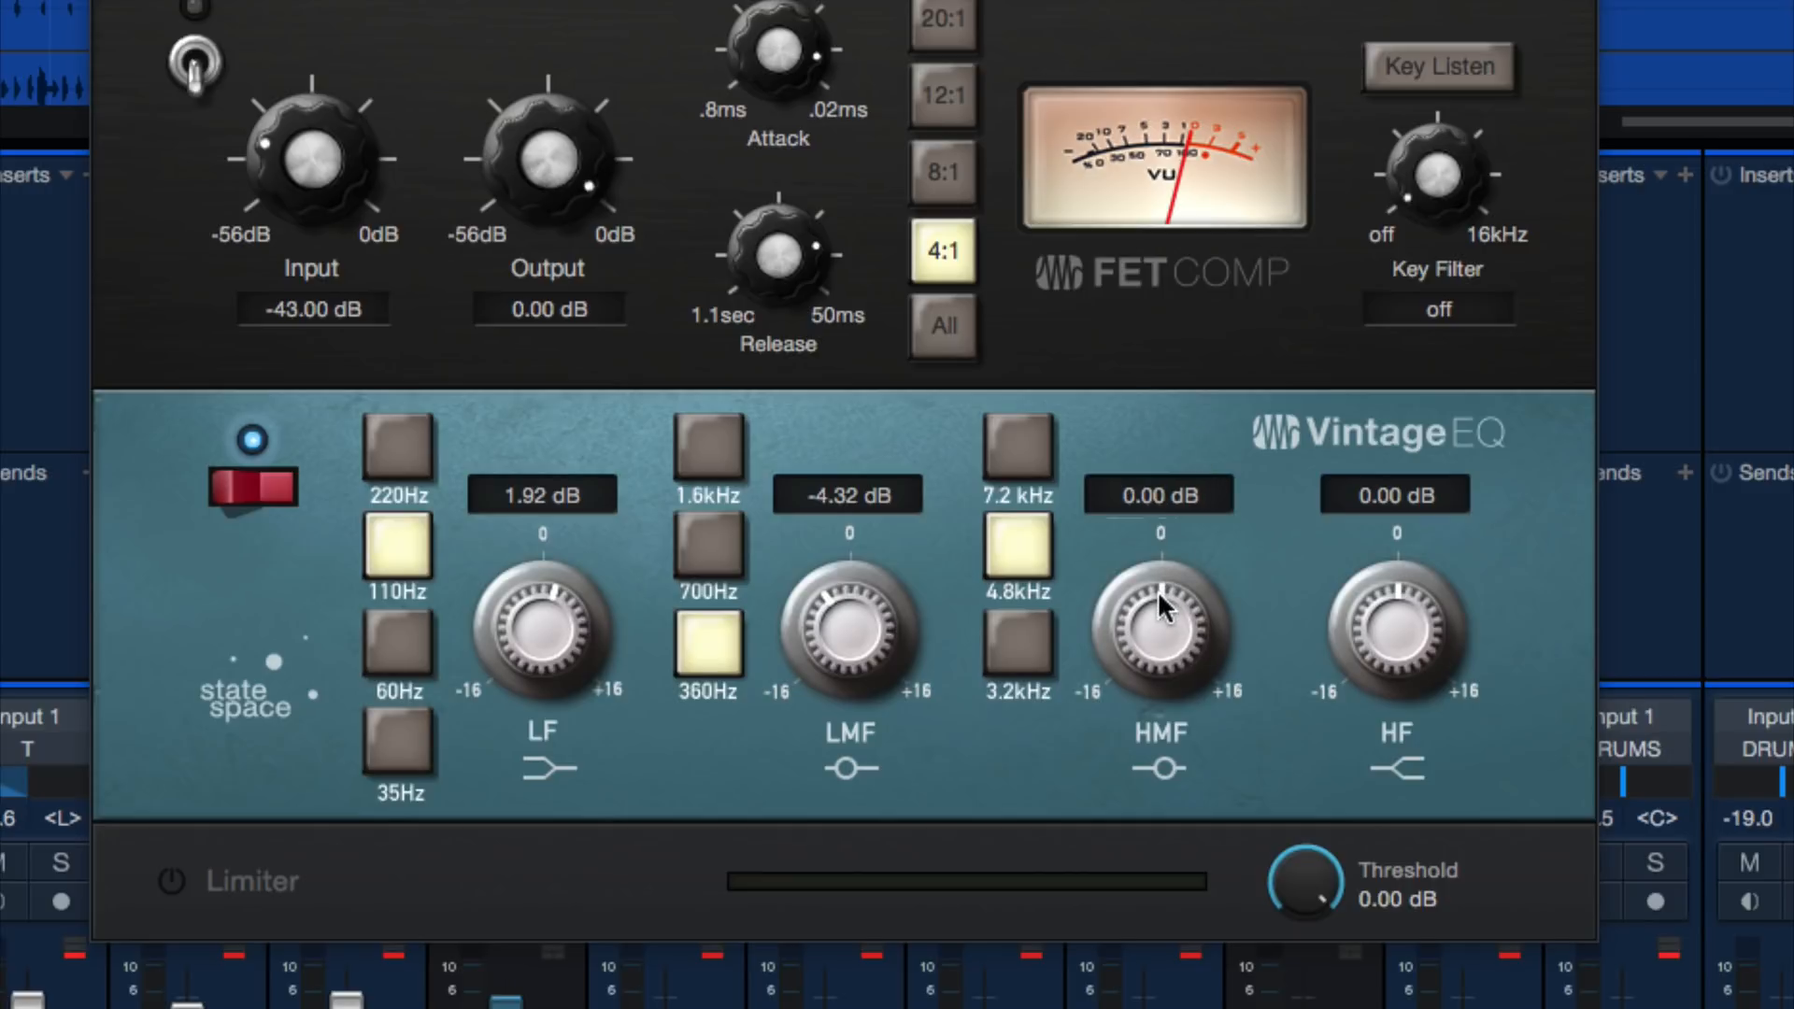
pyautogui.moveTo(1156, 622); pyautogui.dragTo(1170, 538)
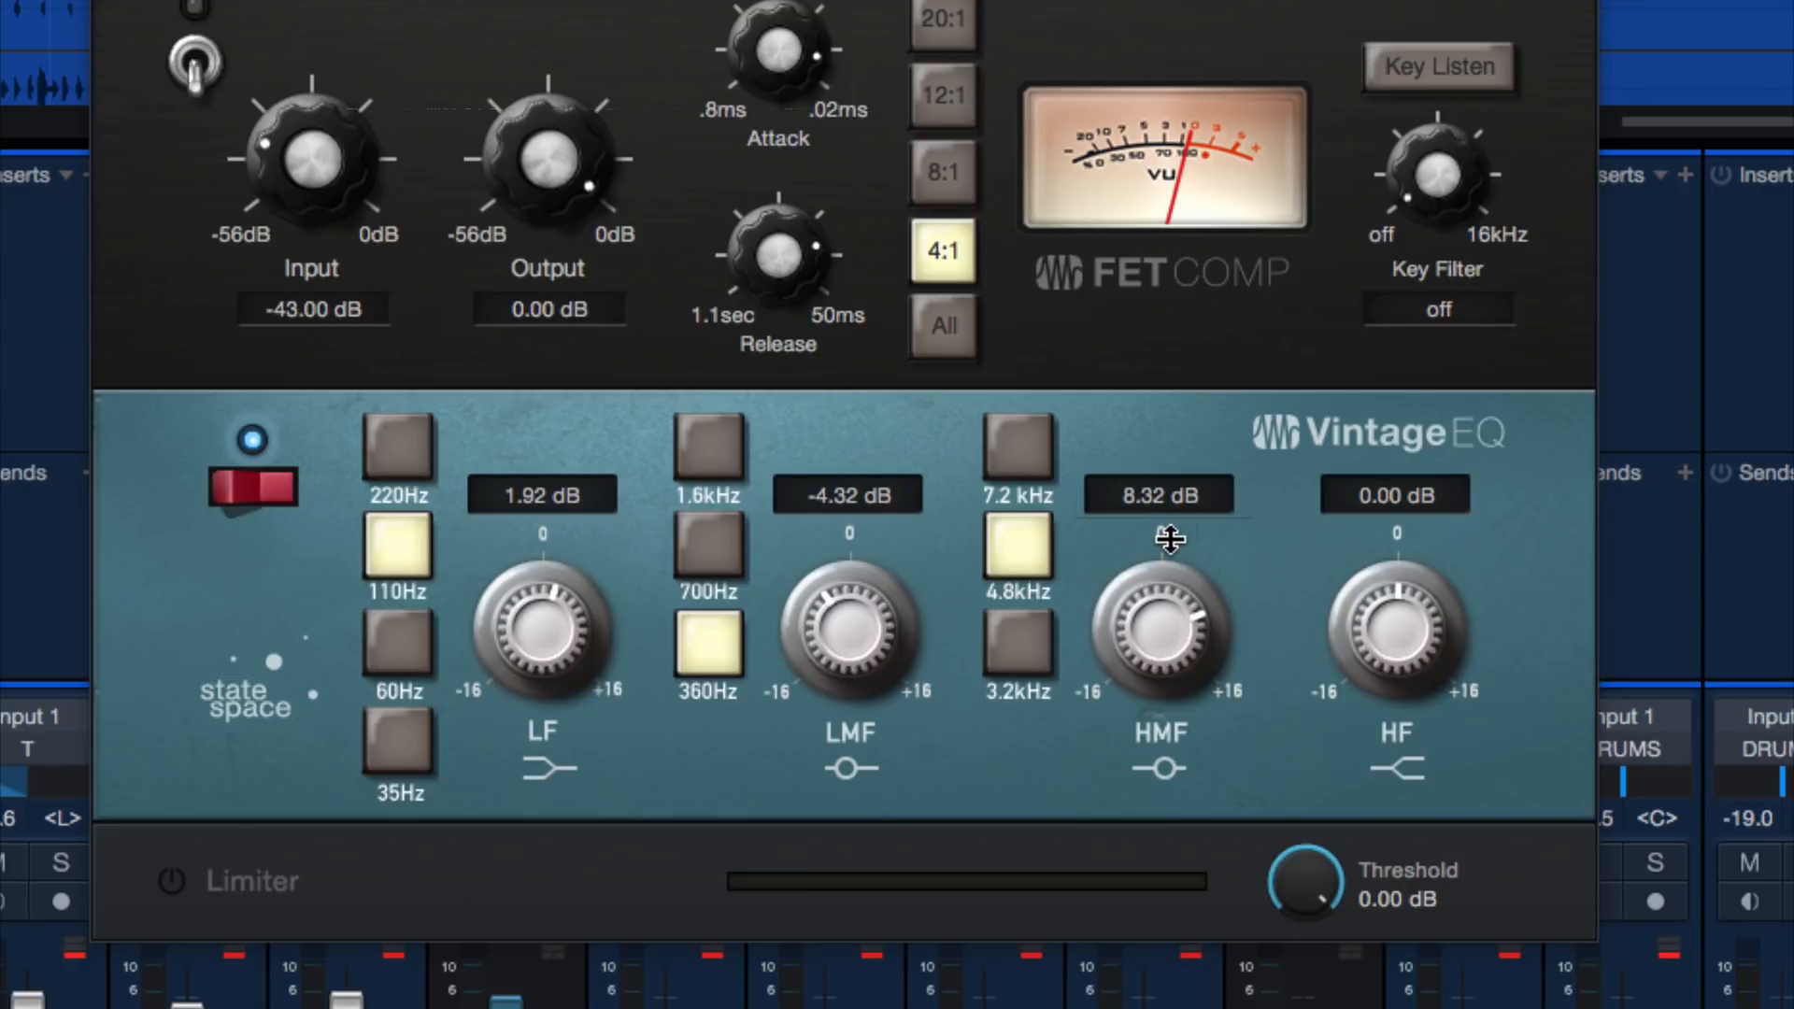
pyautogui.moveTo(1166, 599); pyautogui.dragTo(1165, 588)
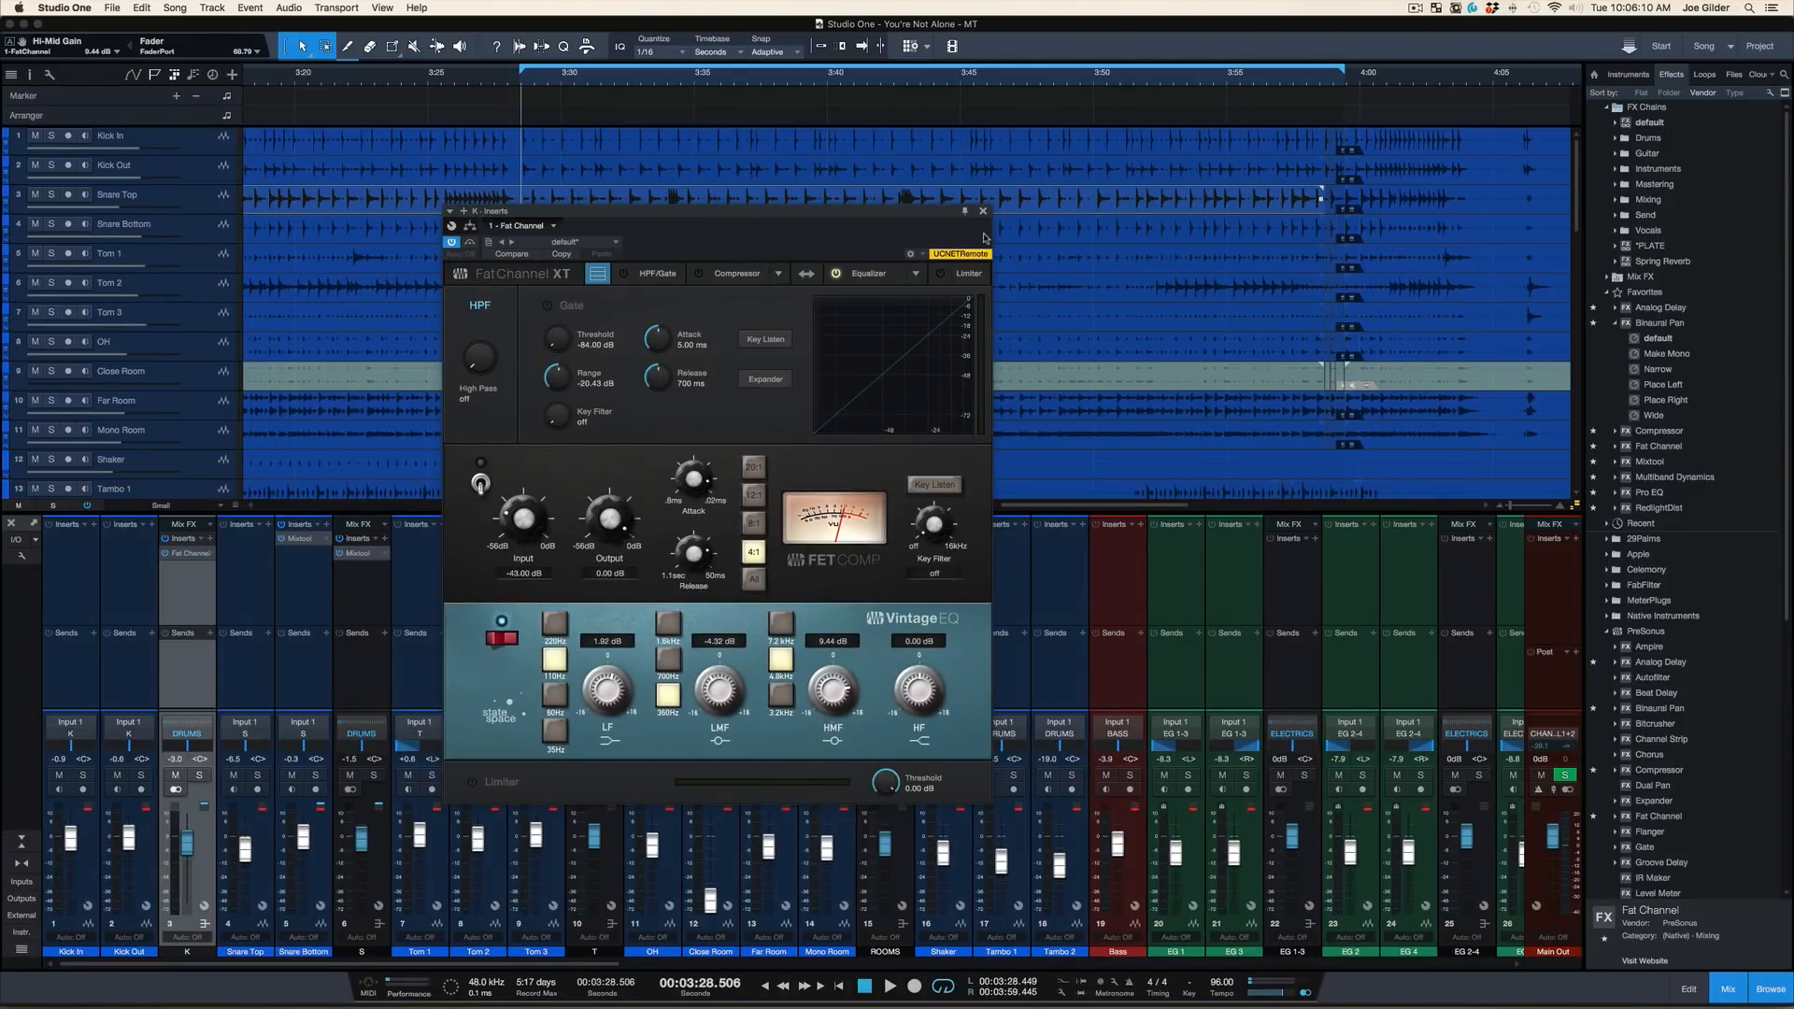
# Compare the K bus with Fat Channel bypassed and active, leaving the insert active
pyautogui.click(983, 211)
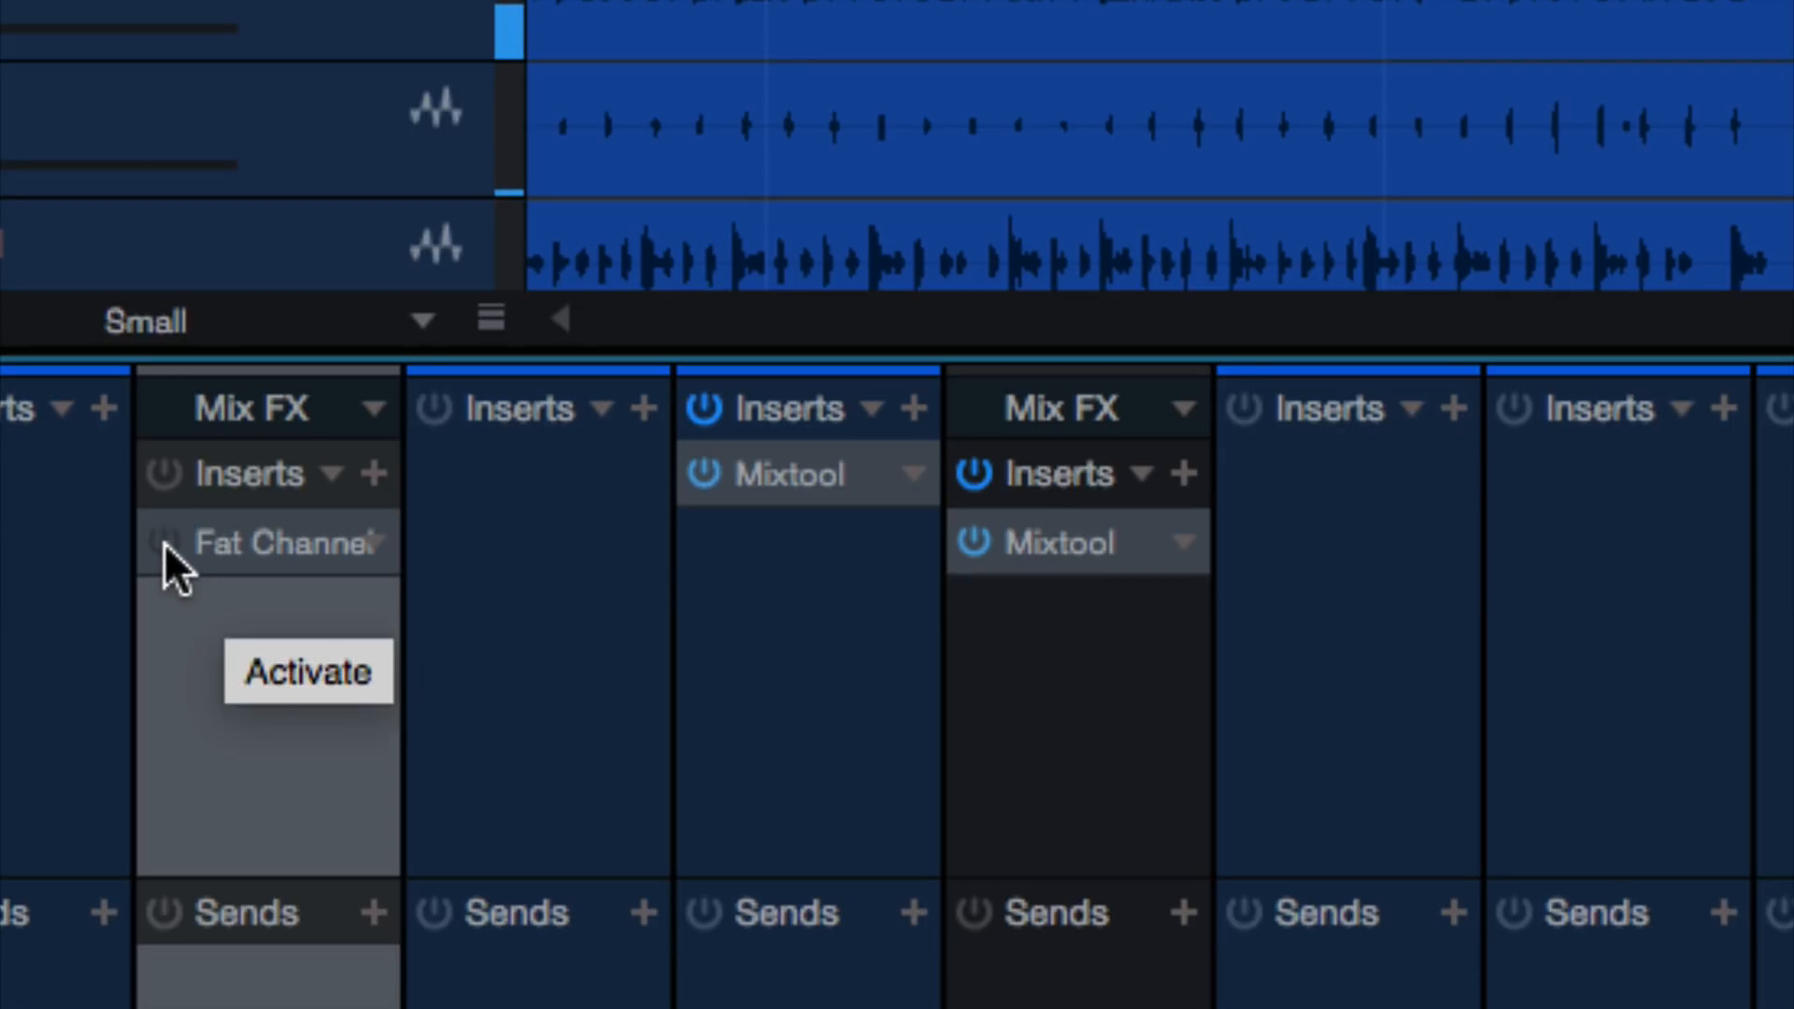
pyautogui.click(165, 542)
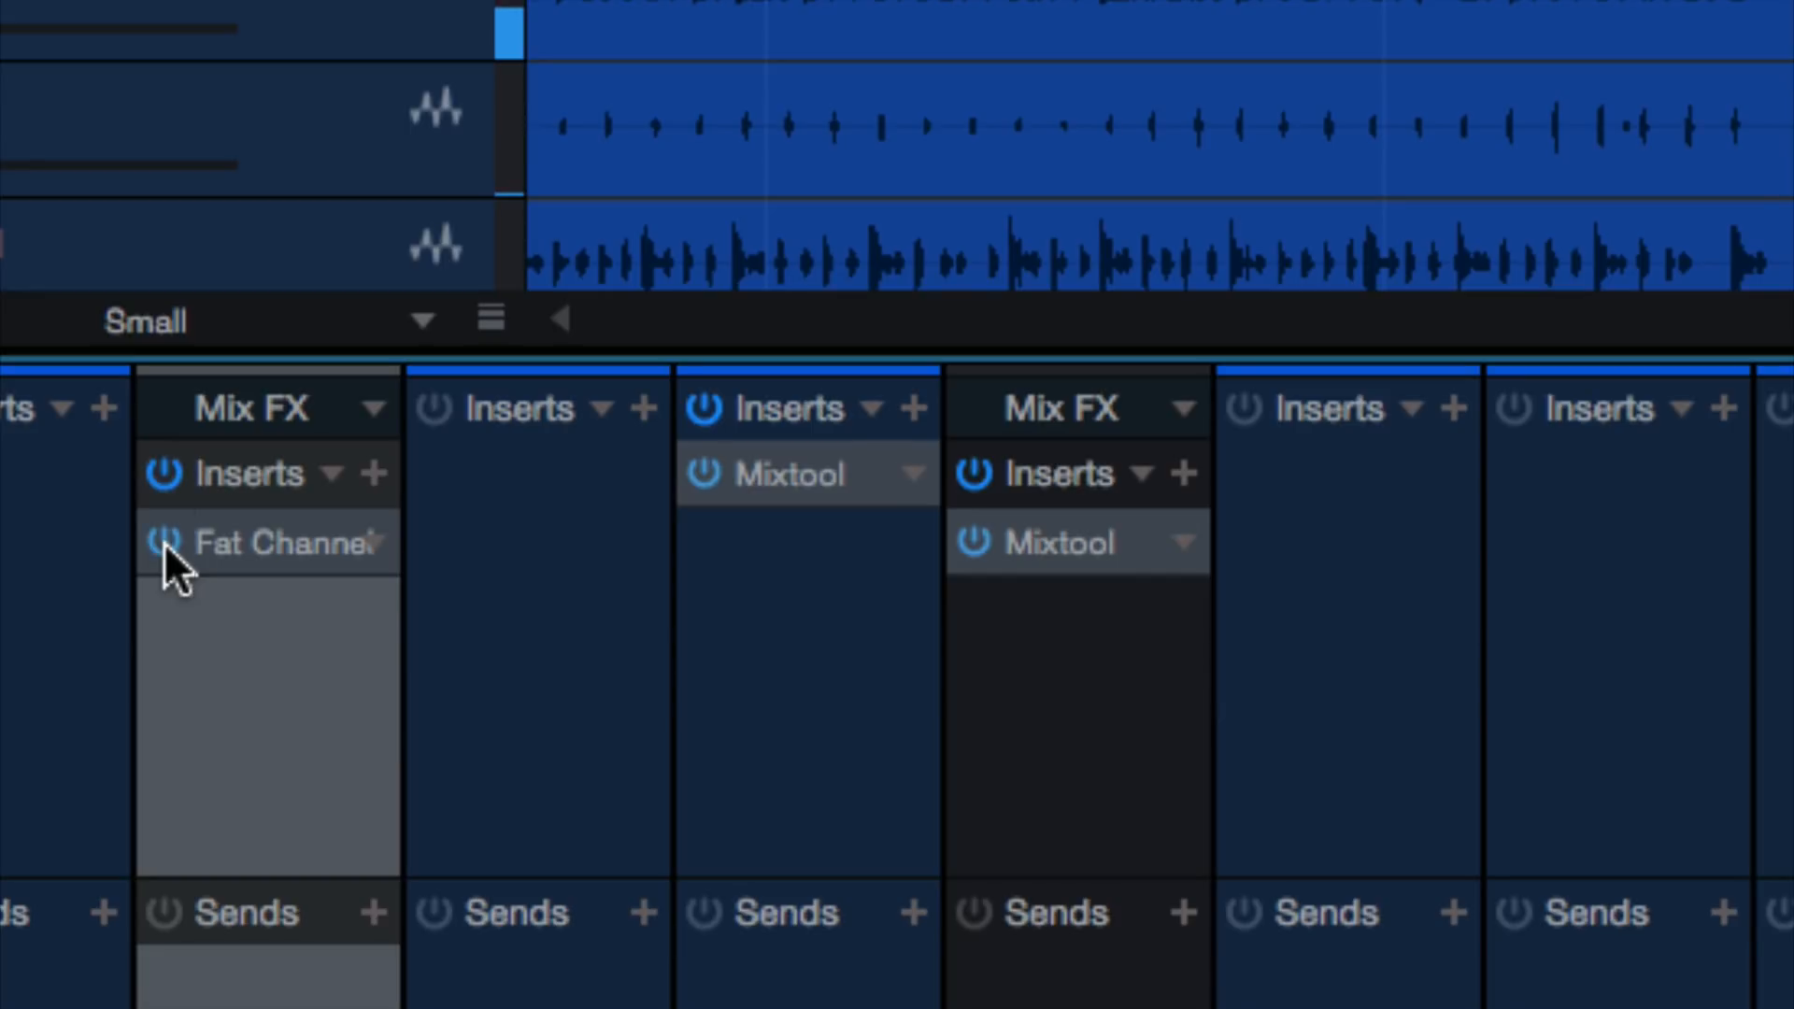
pyautogui.click(164, 542)
pyautogui.click(165, 542)
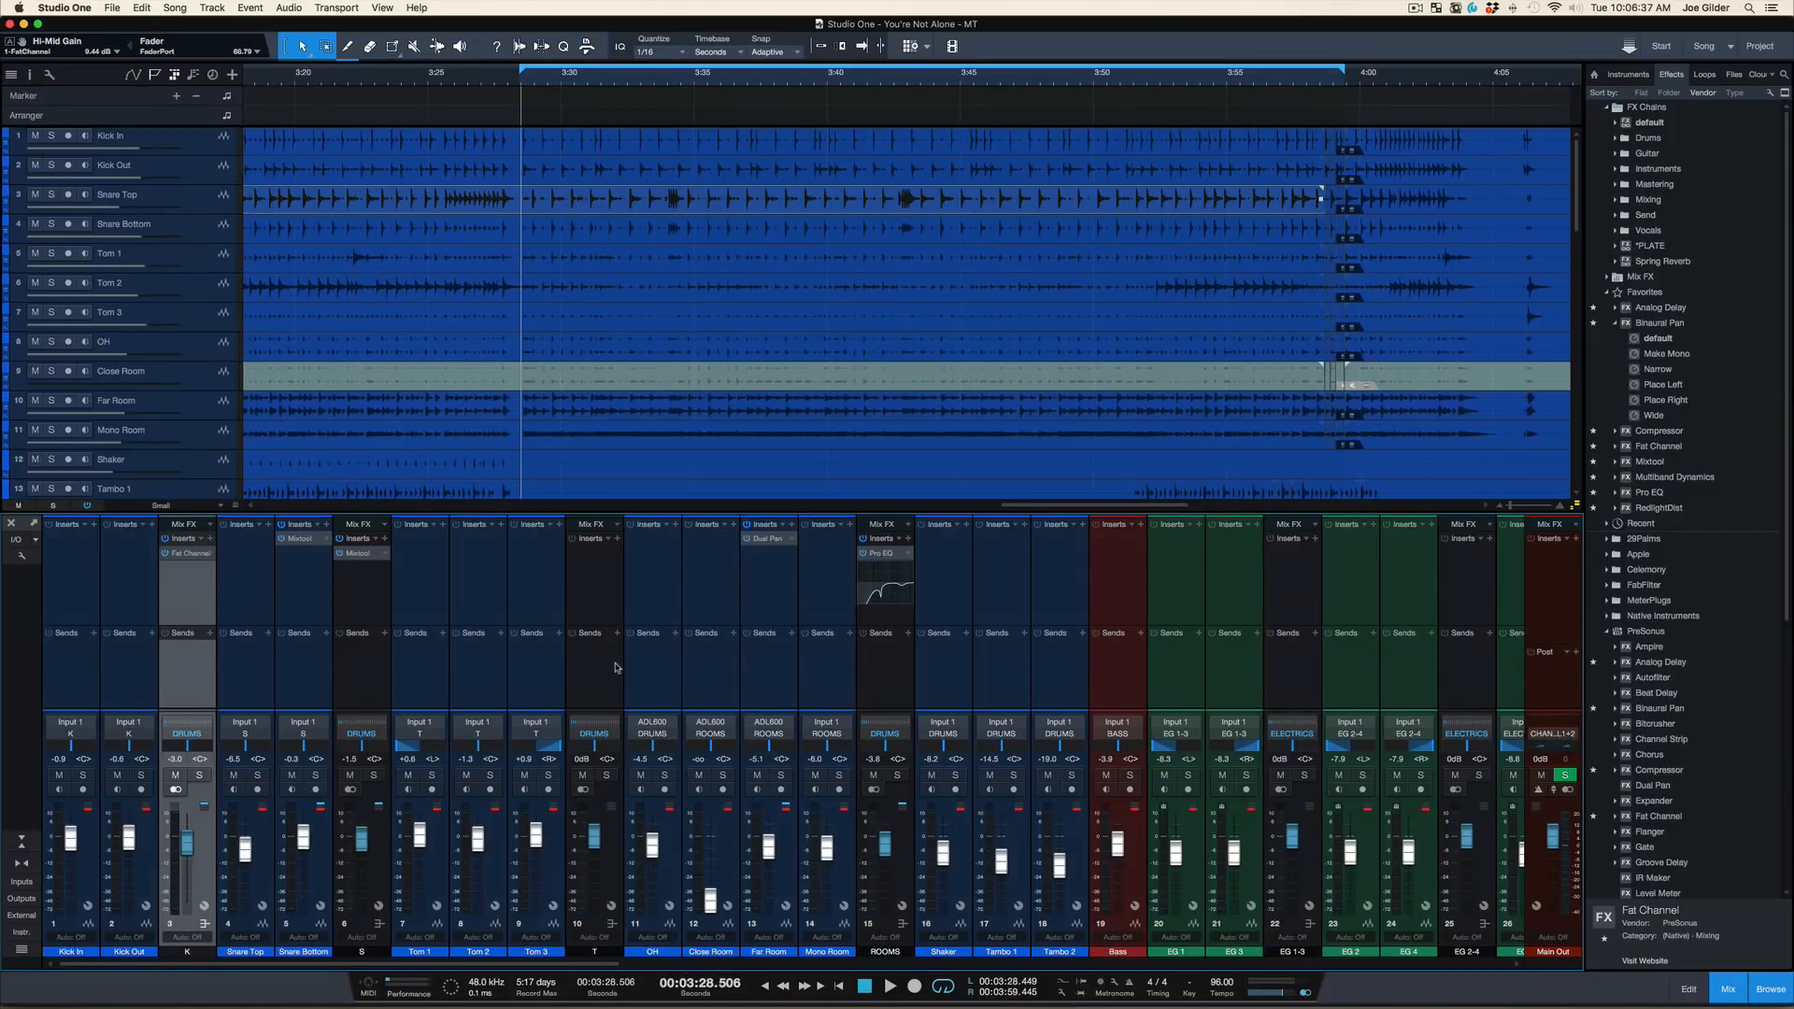
# Play the full mix and compare it with the ROOMS bus muted and unmuted
pyautogui.click(594, 702)
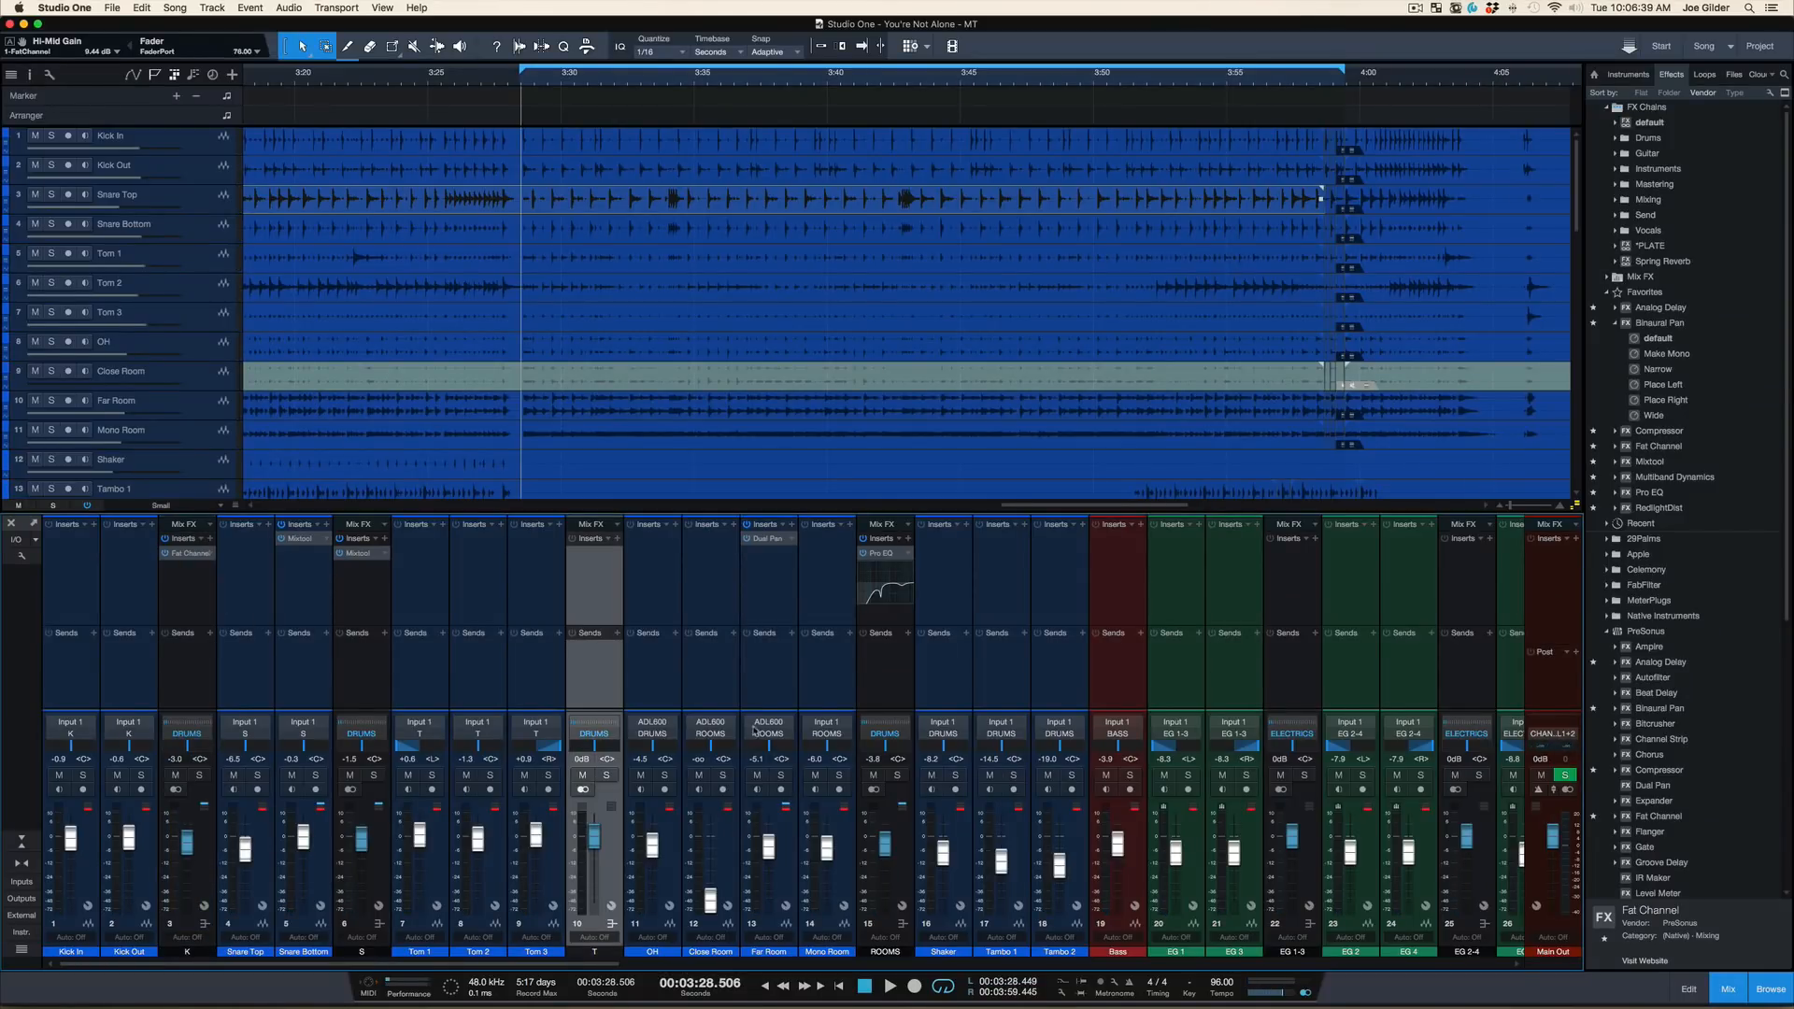
pyautogui.click(659, 680)
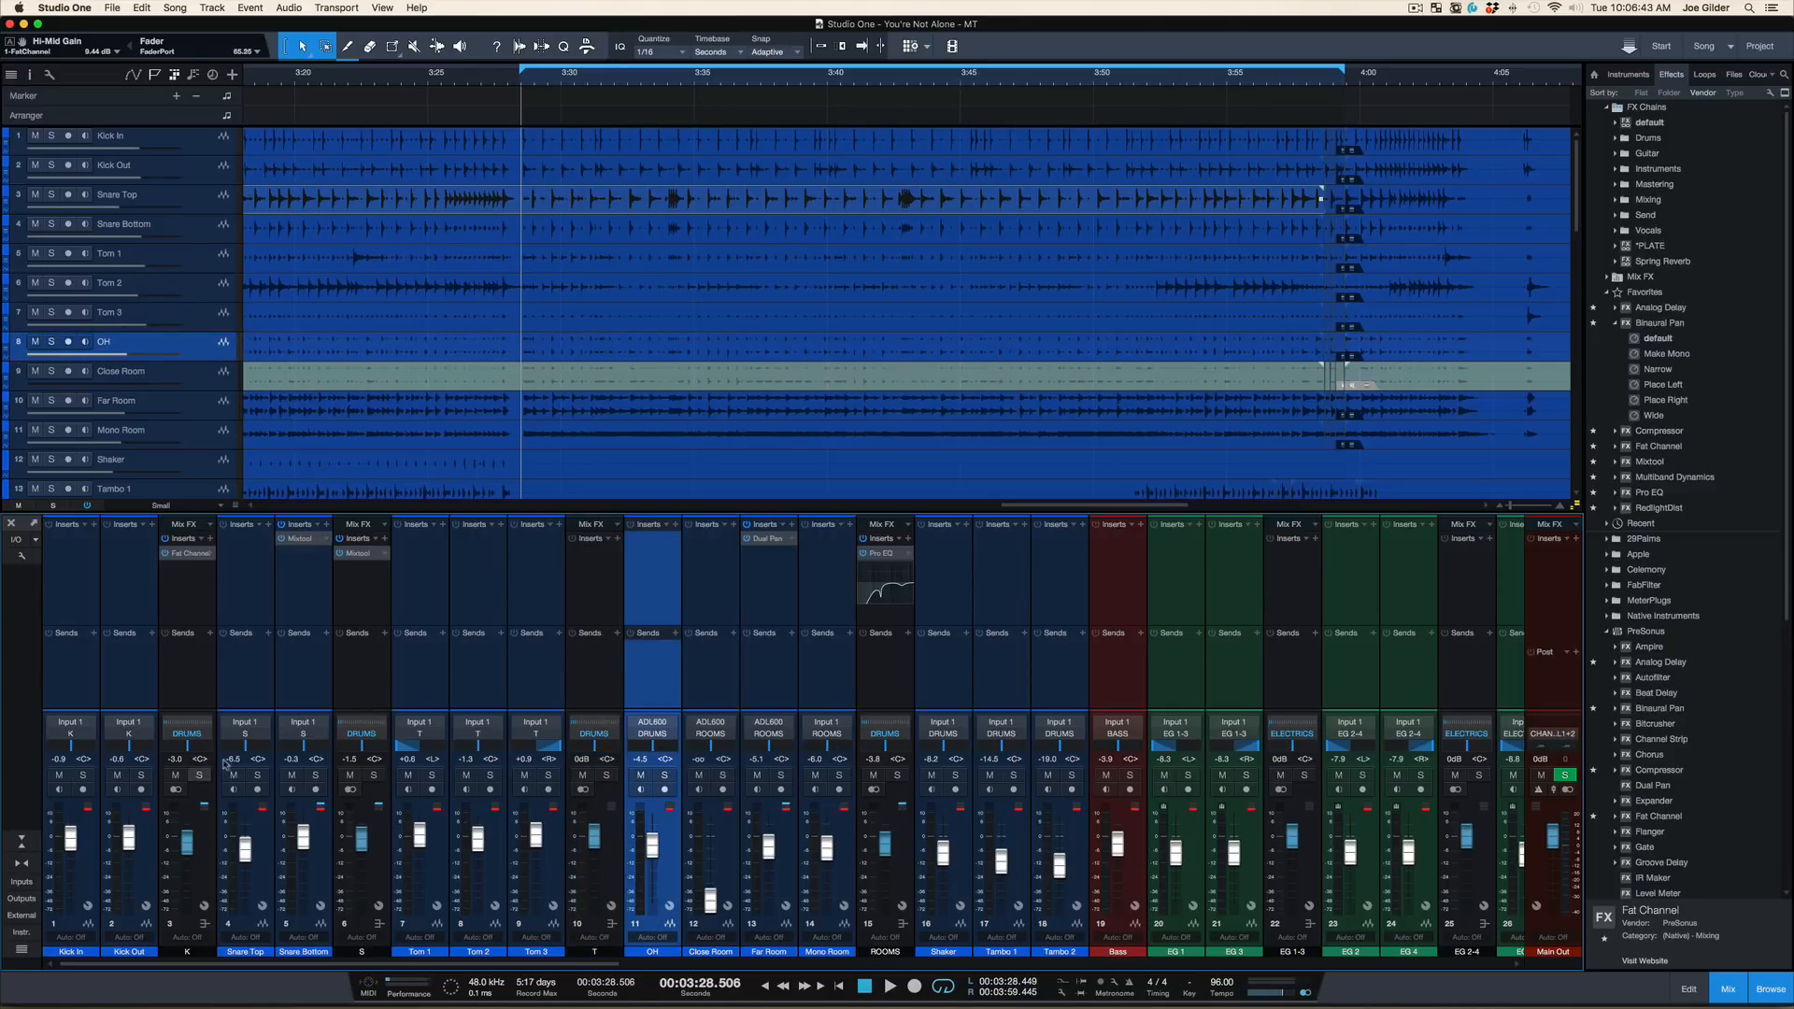
pyautogui.click(873, 774)
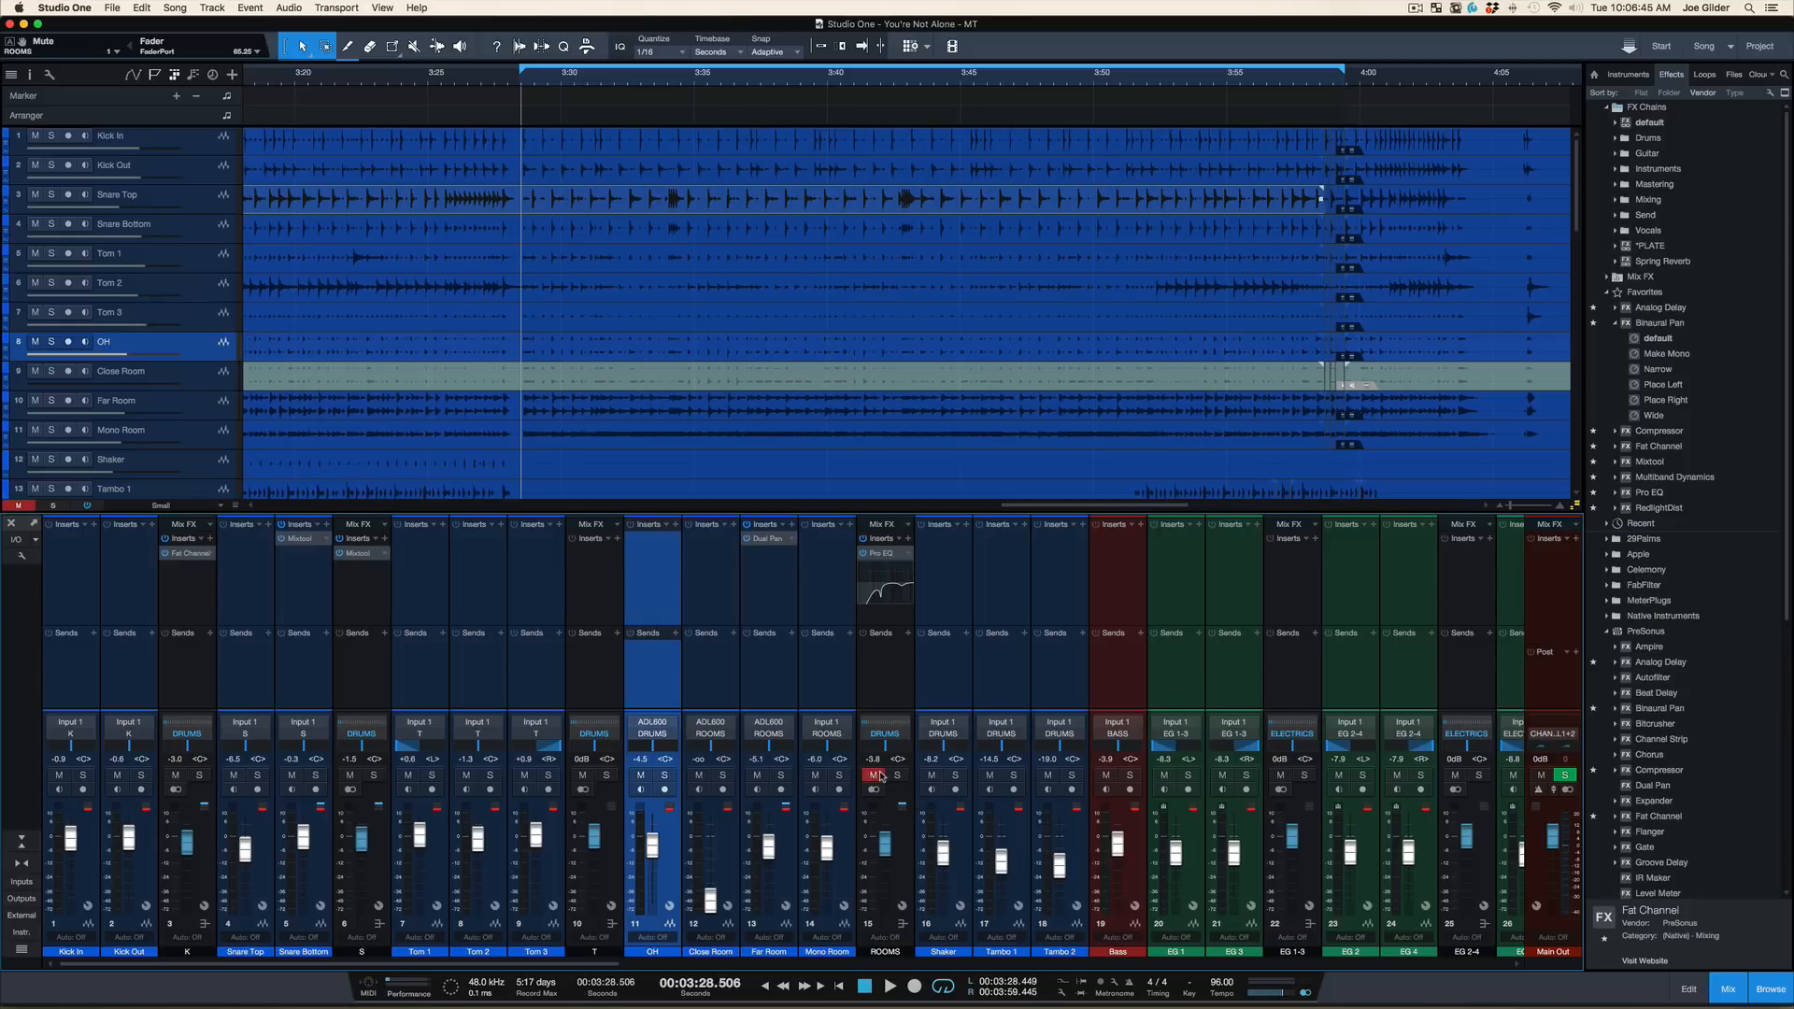
pyautogui.press('space')
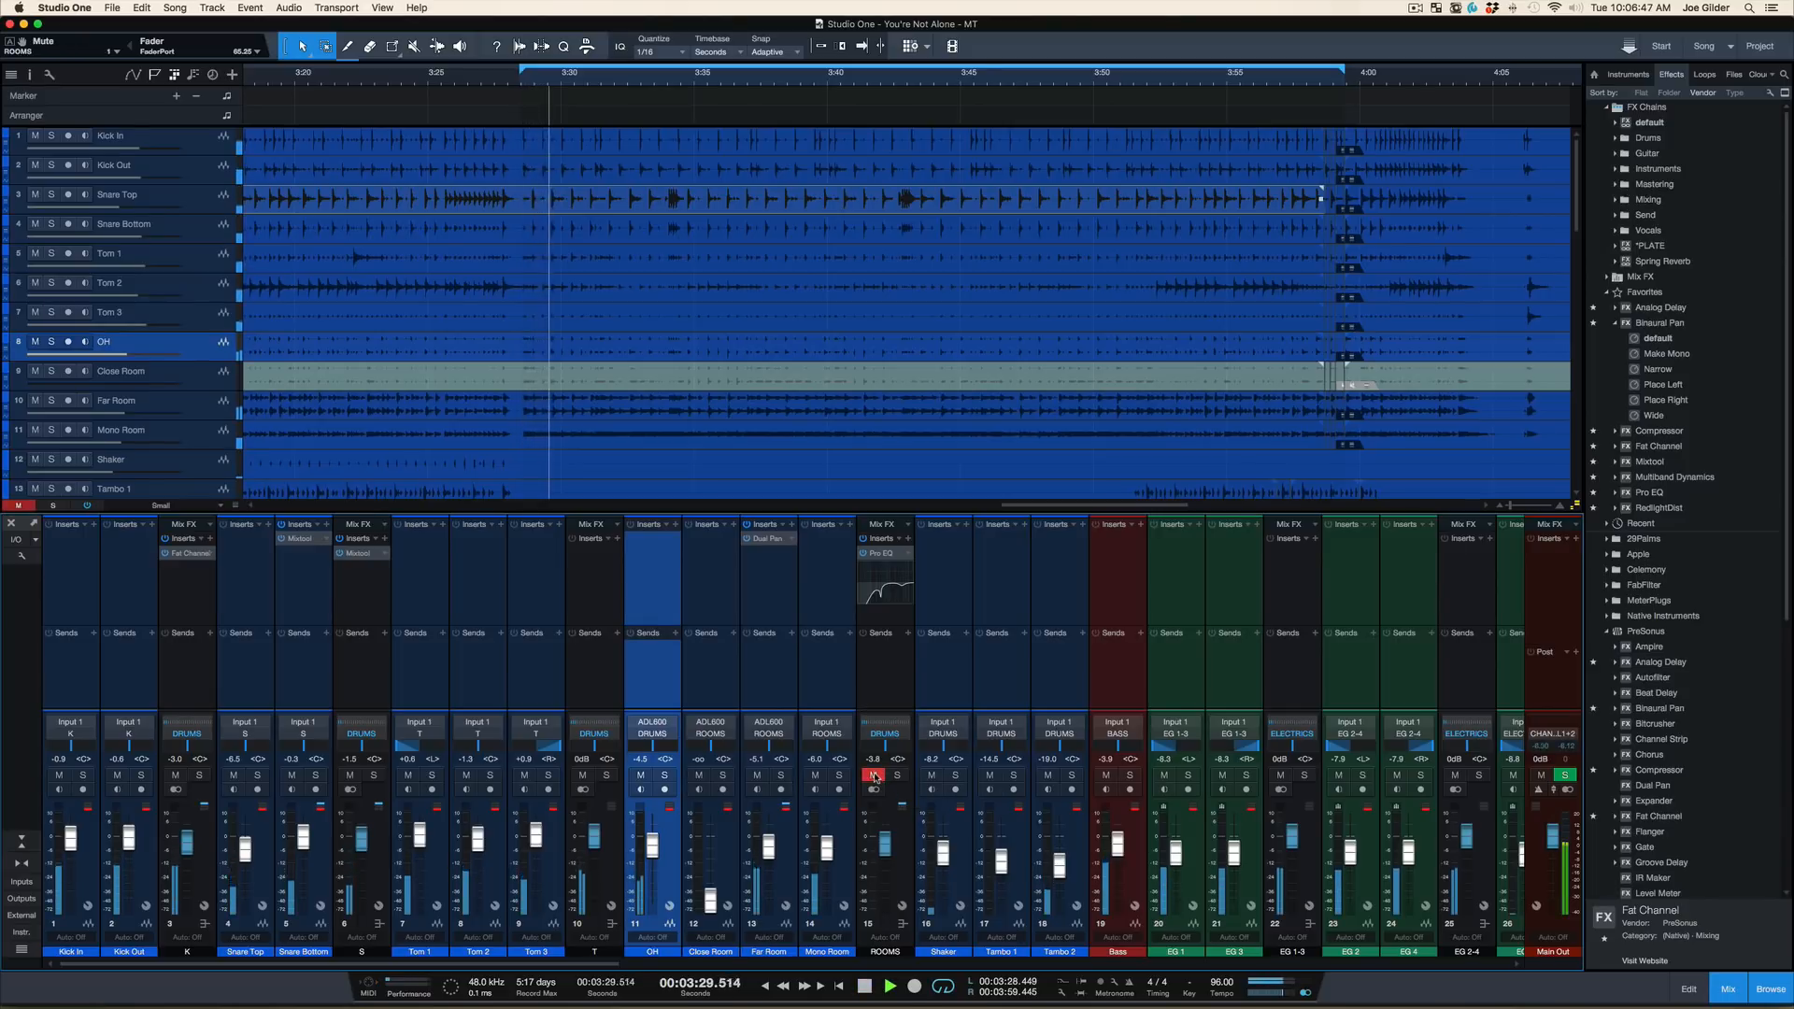
pyautogui.click(873, 776)
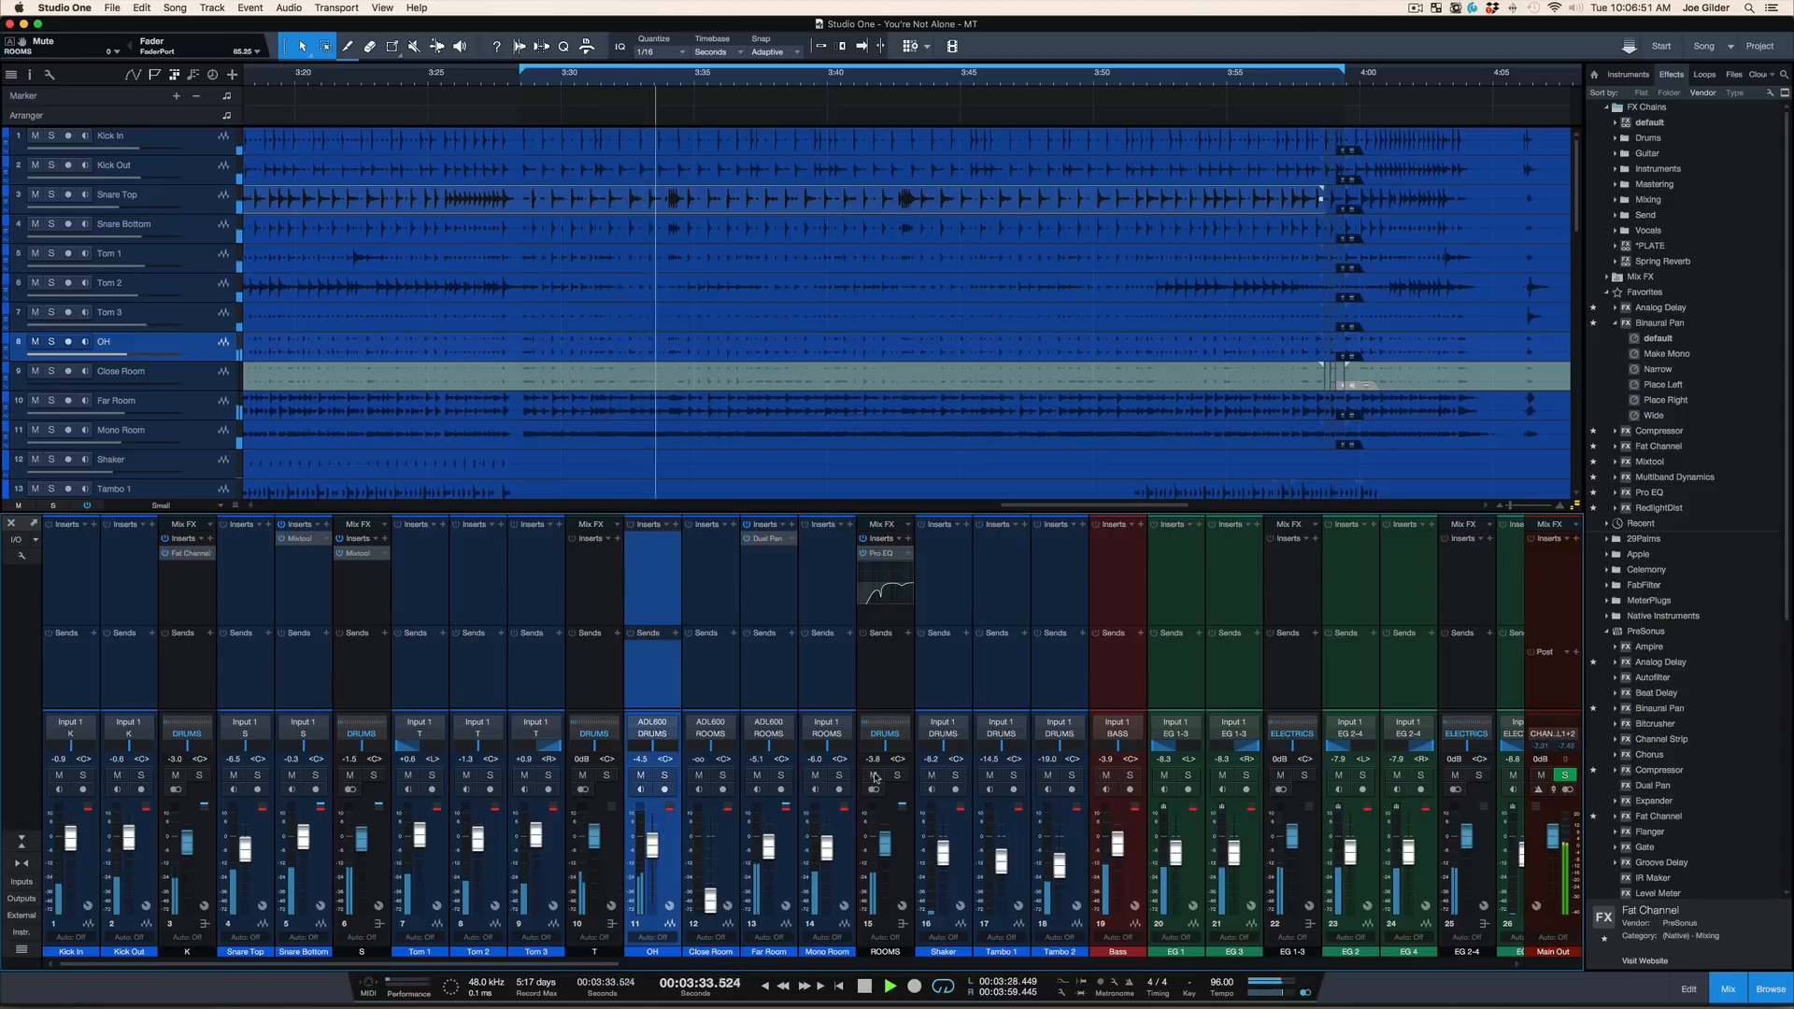
pyautogui.click(874, 776)
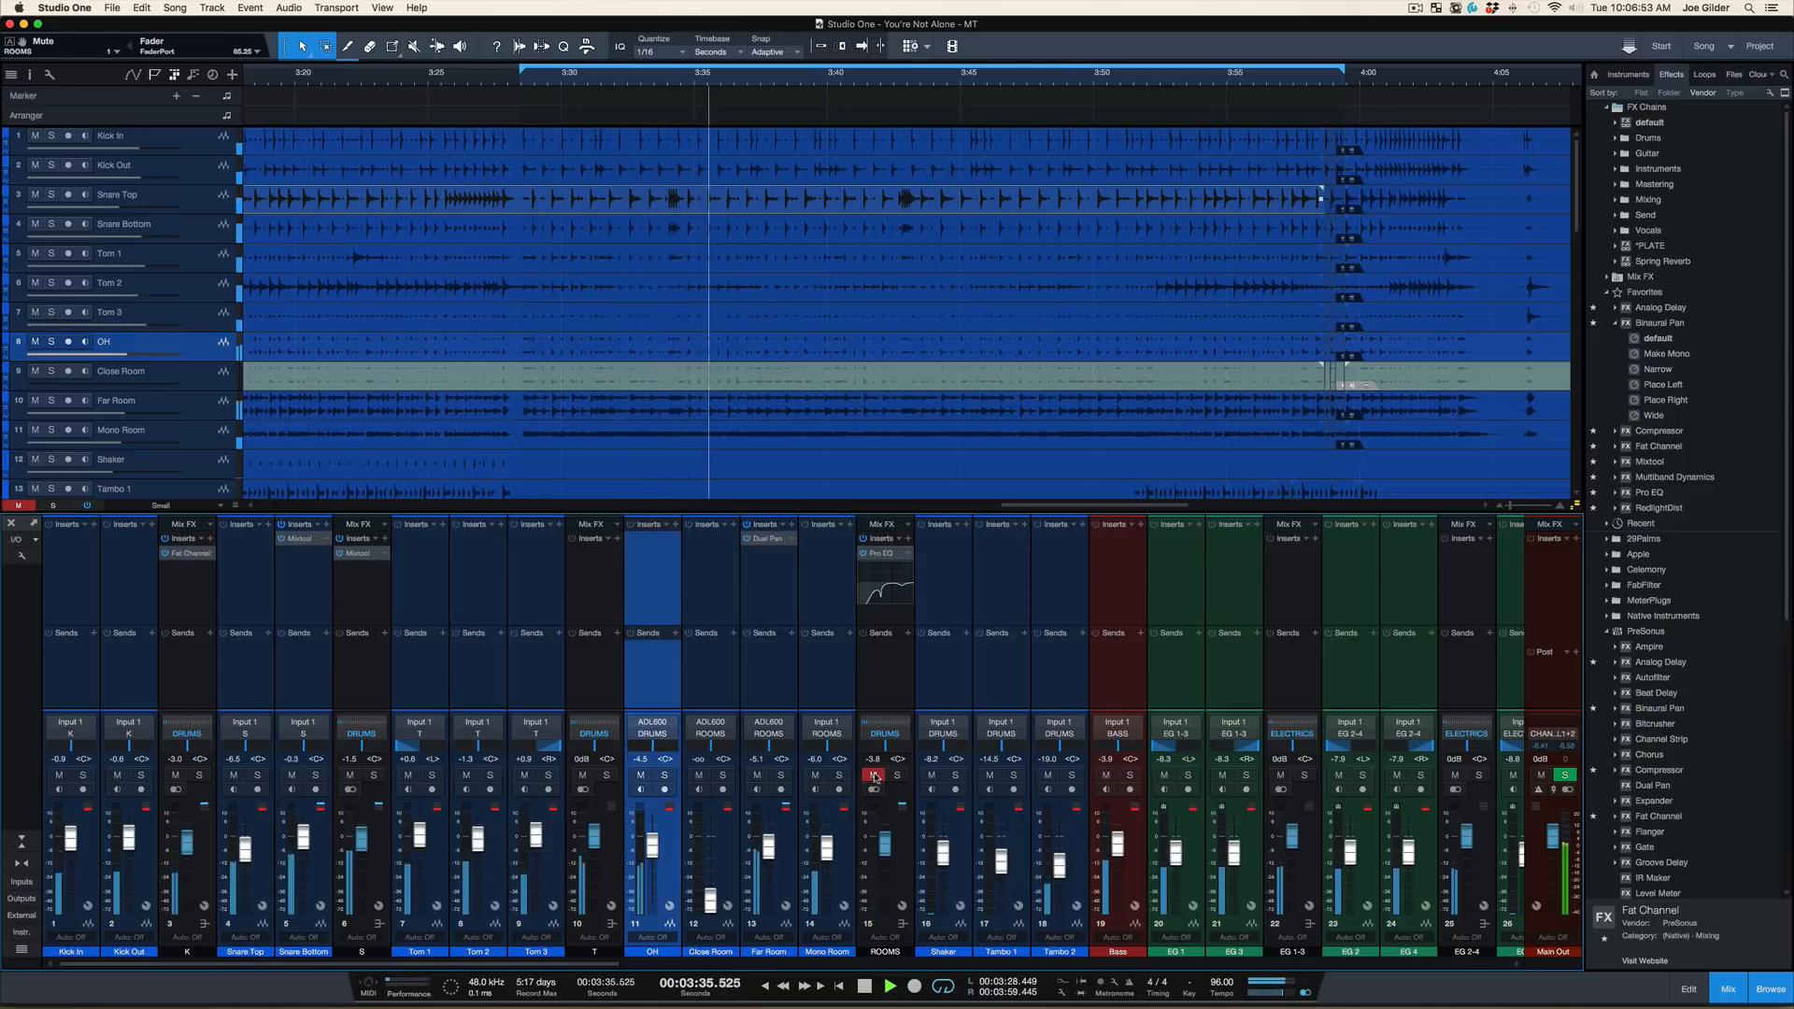
pyautogui.click(873, 776)
# Audition the OH channel and the ROOMS bus soloed one after the other, removing each solo
pyautogui.click(662, 775)
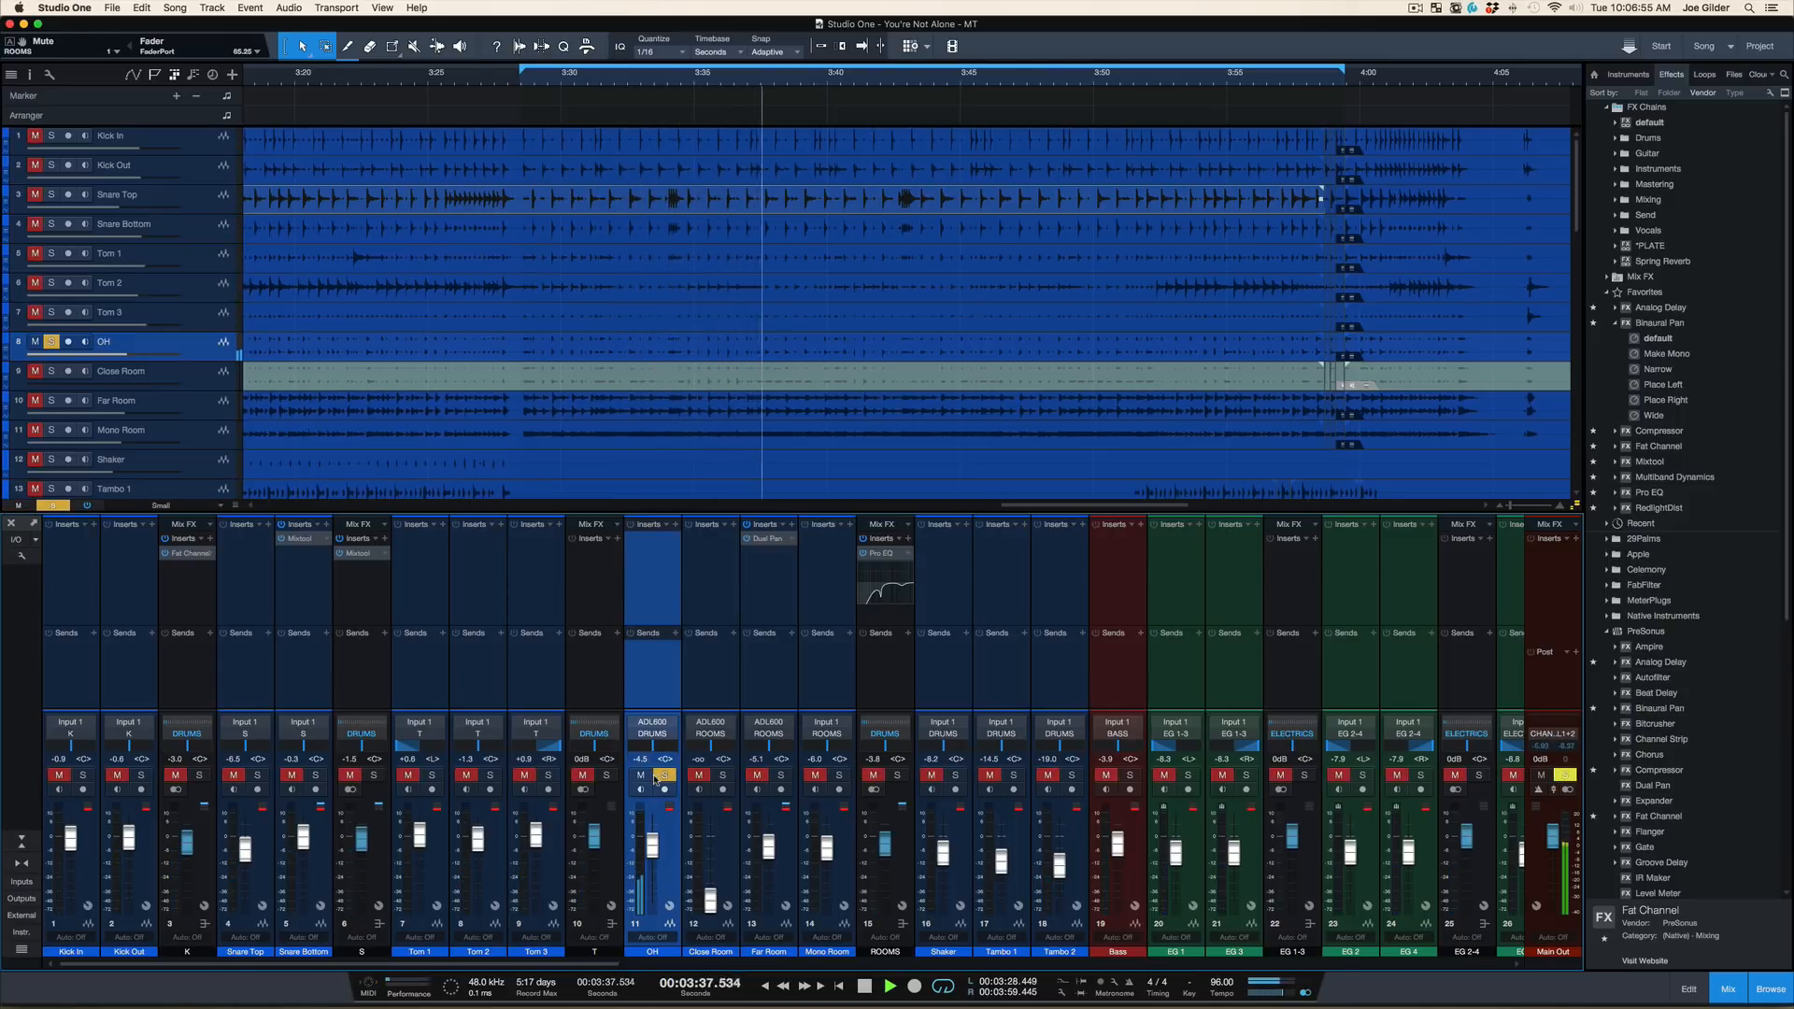
pyautogui.click(657, 777)
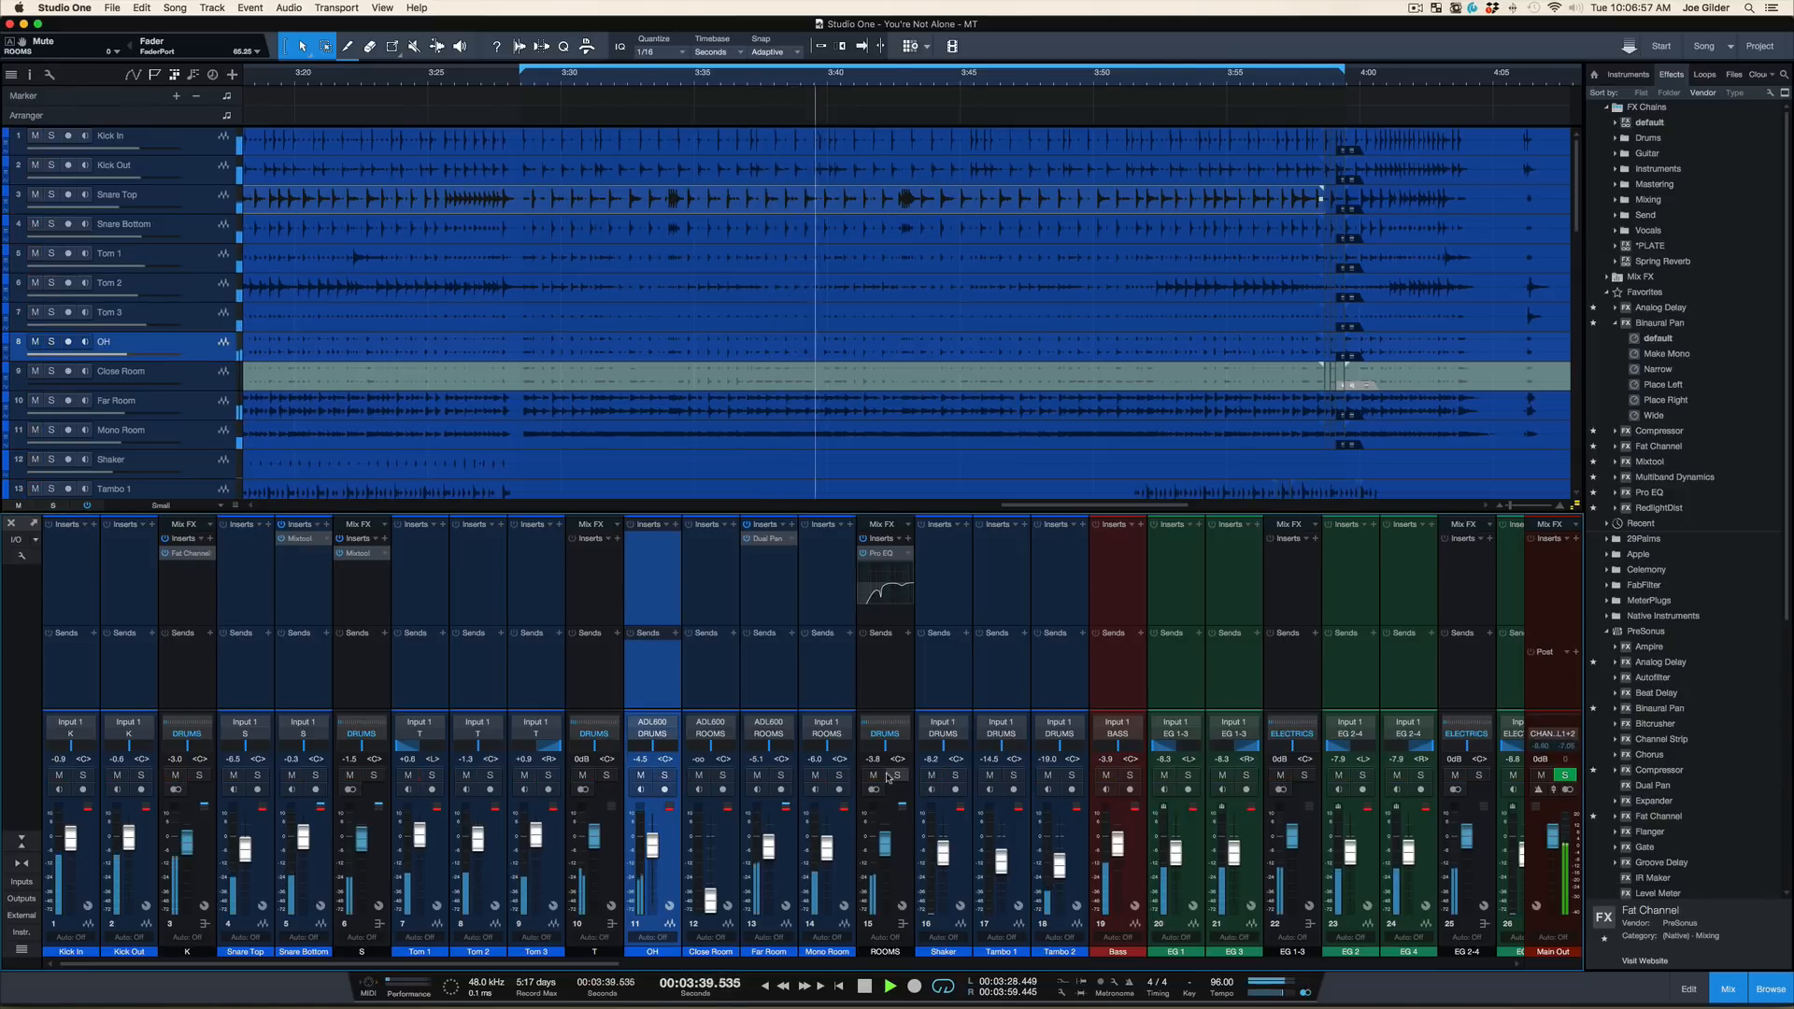
pyautogui.click(891, 777)
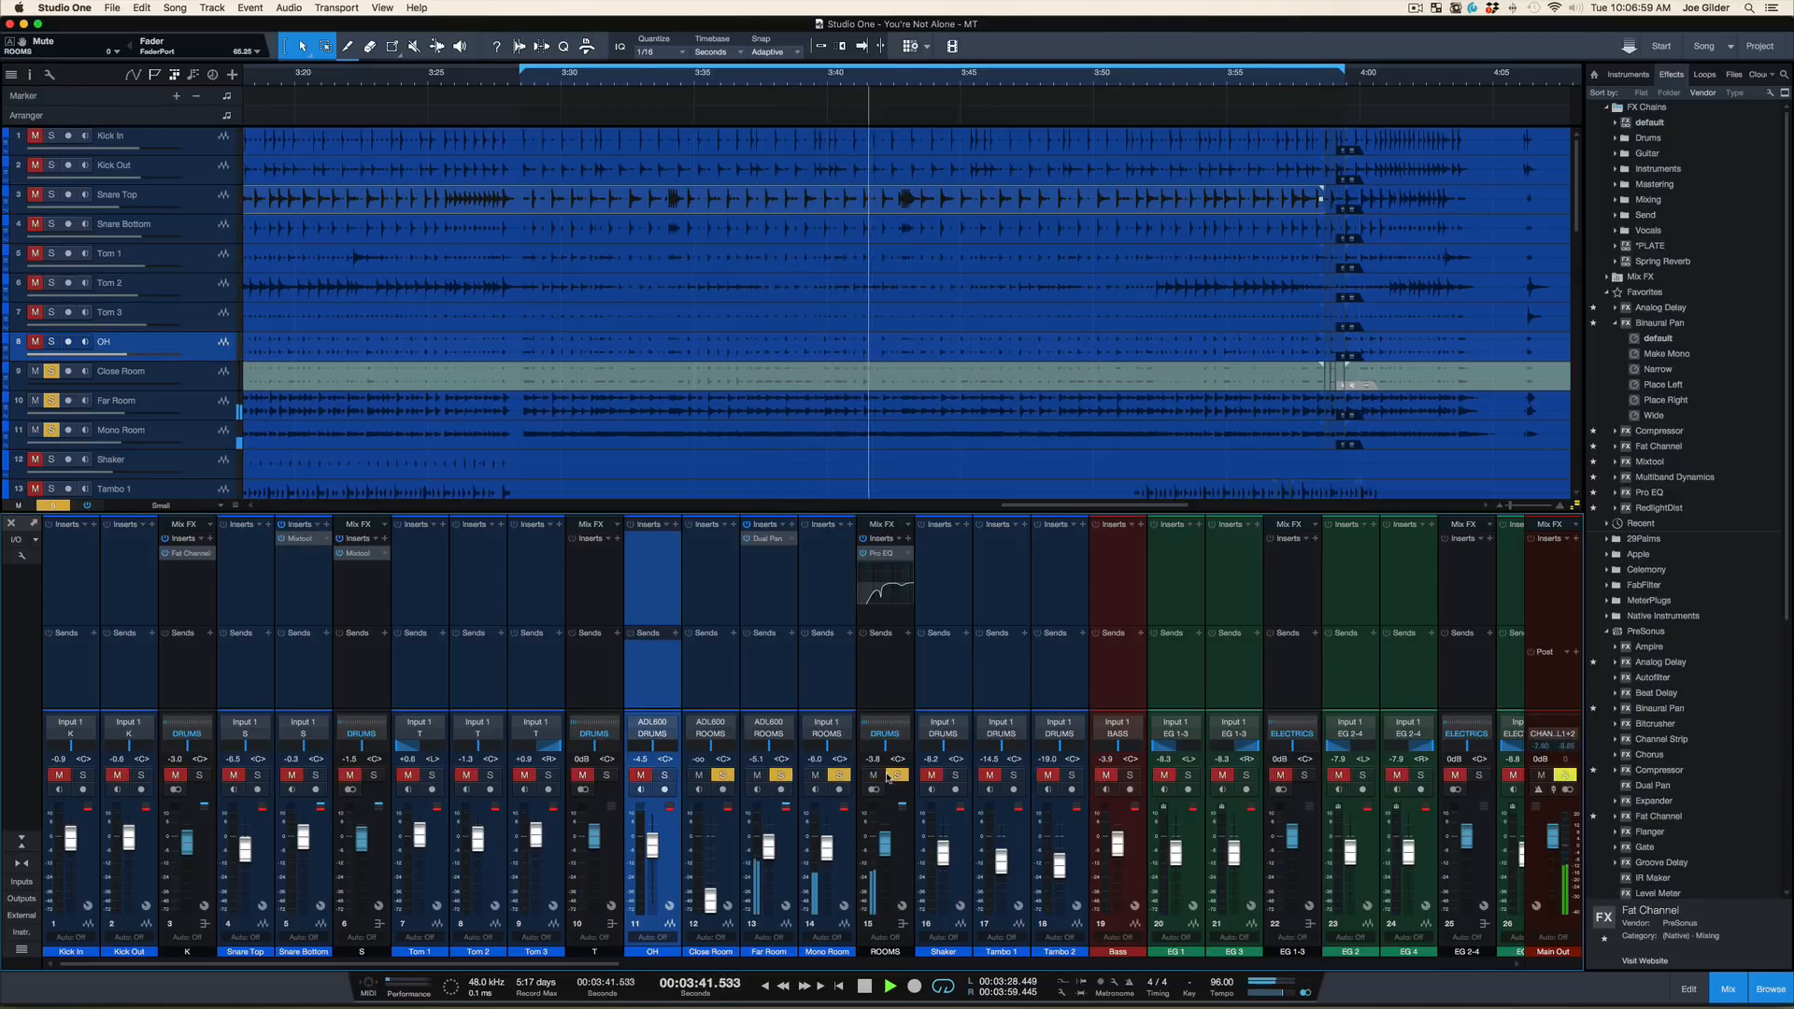
pyautogui.click(891, 775)
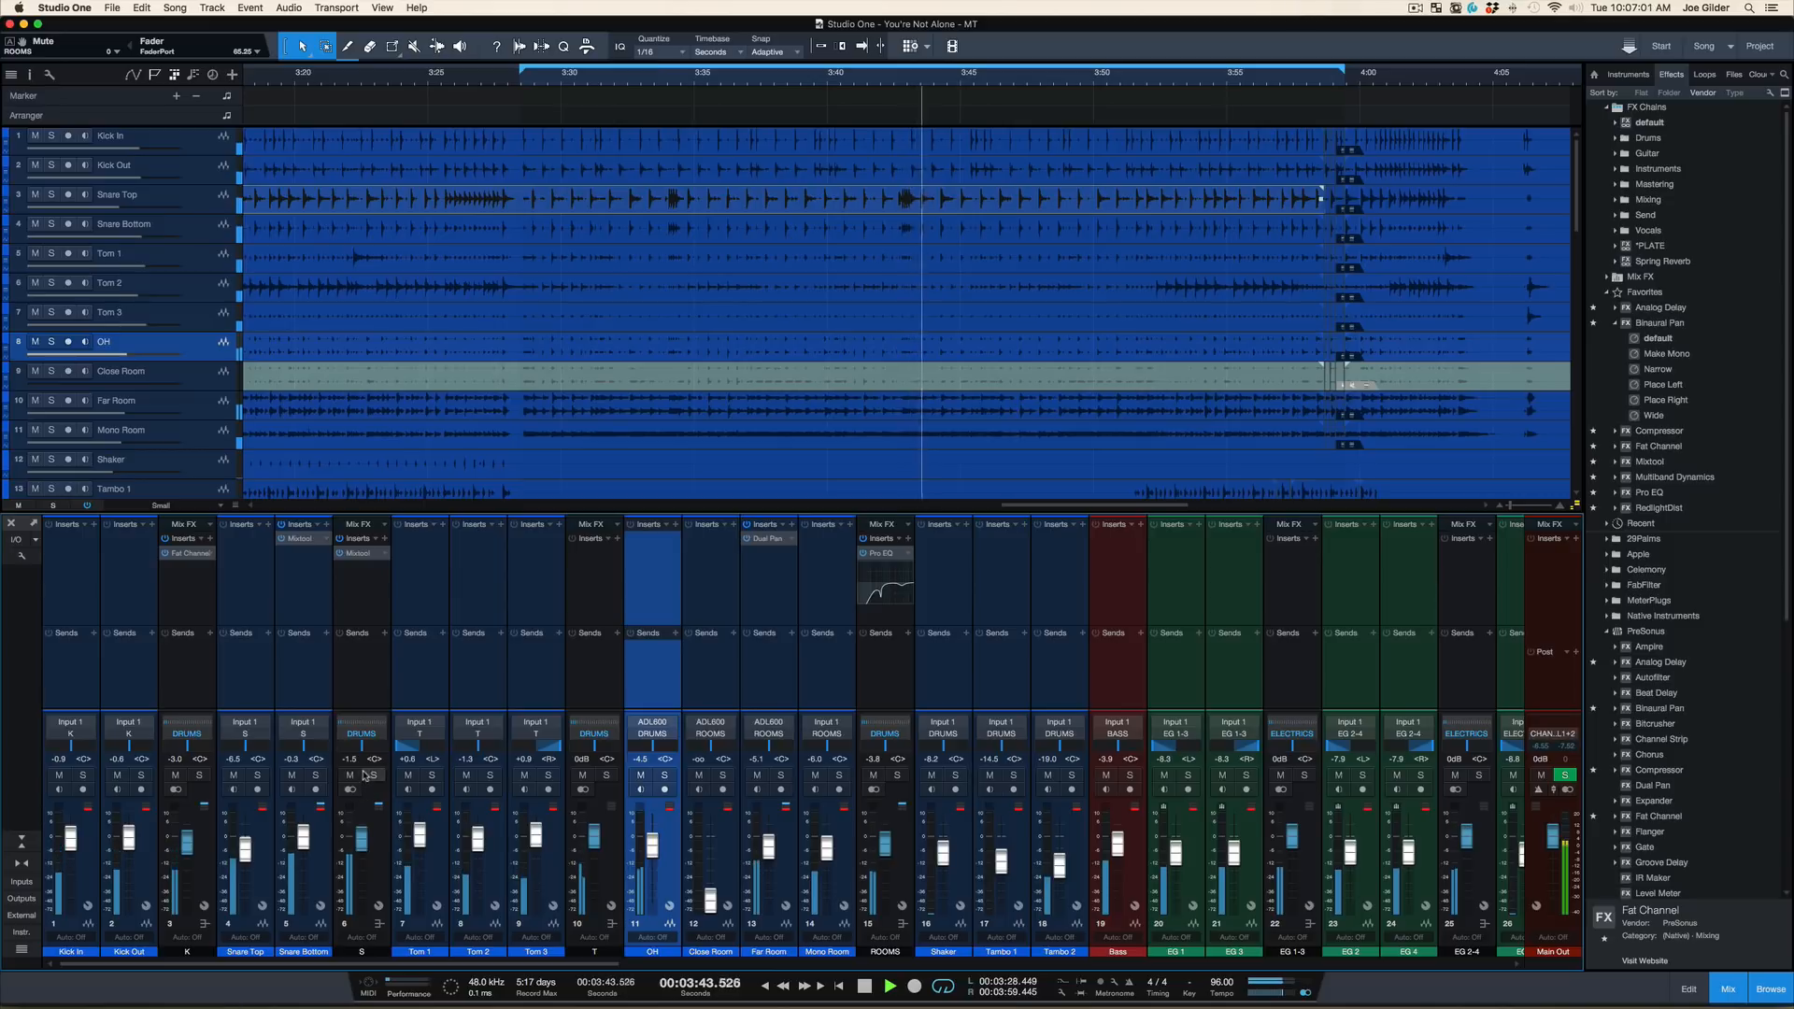
# Check the S bus in the mix by briefly soloing and muting it, restoring it each time
pyautogui.click(370, 775)
pyautogui.click(371, 775)
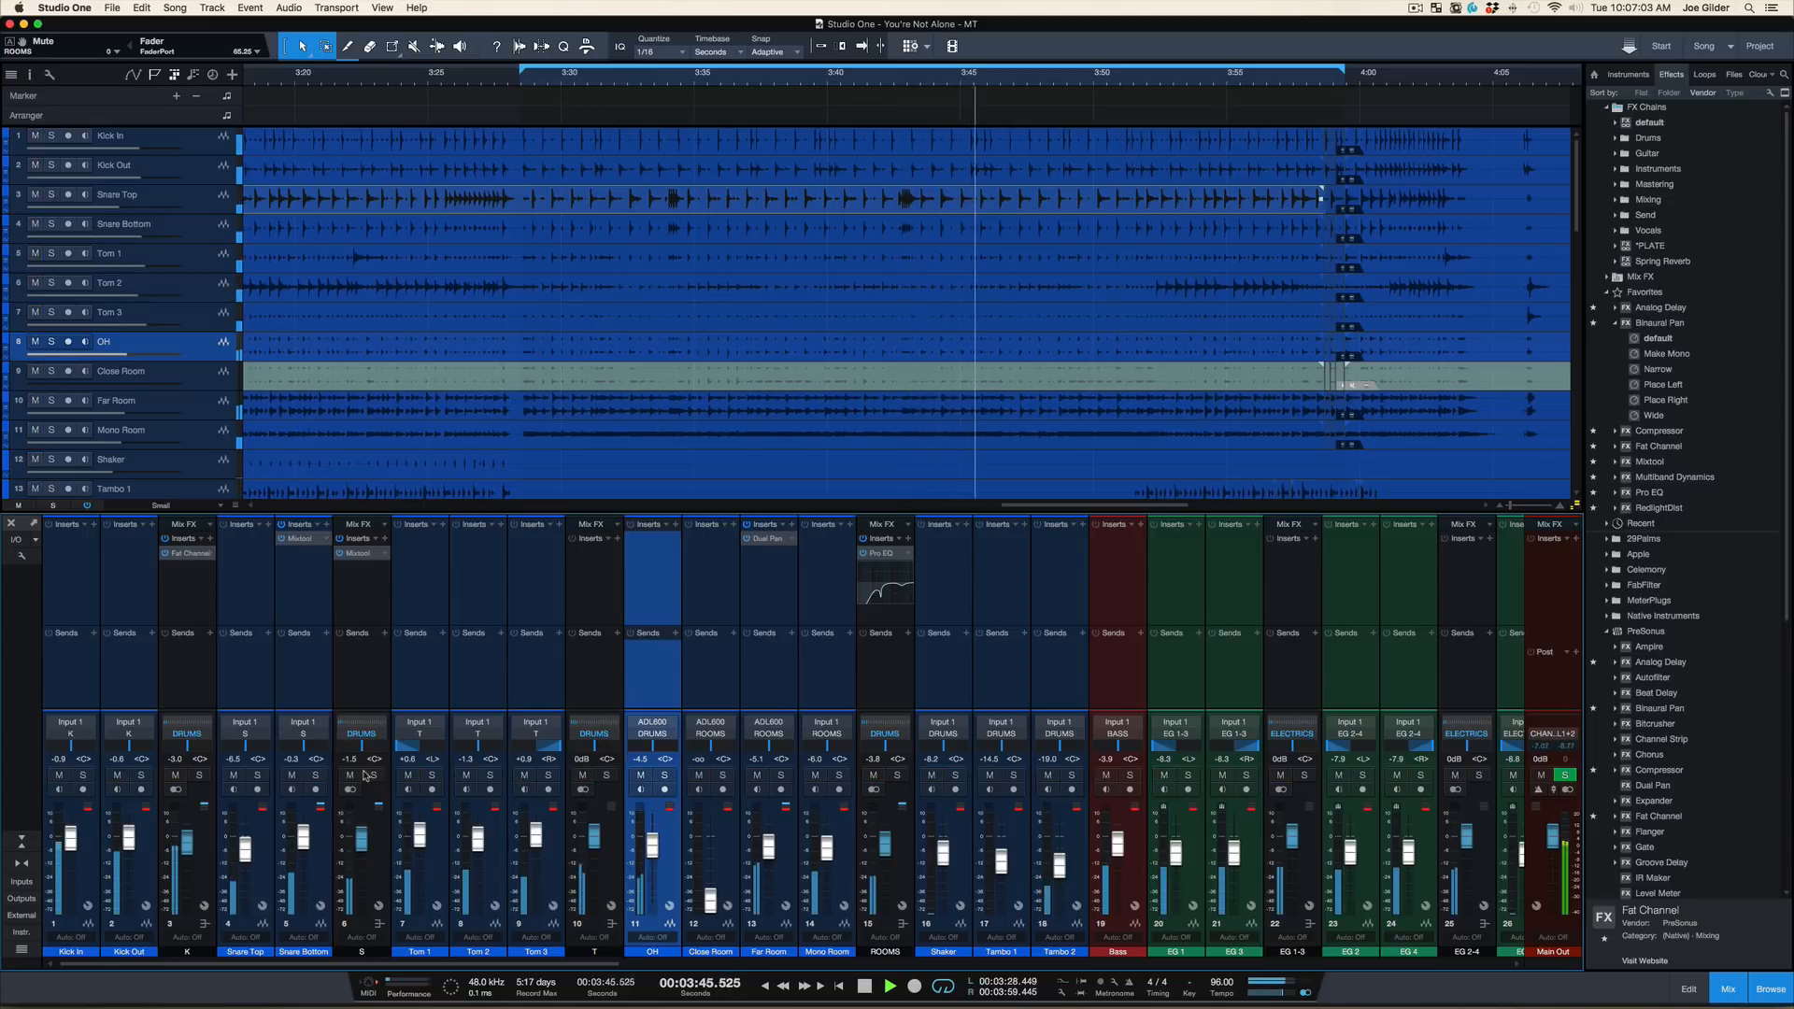
pyautogui.click(351, 775)
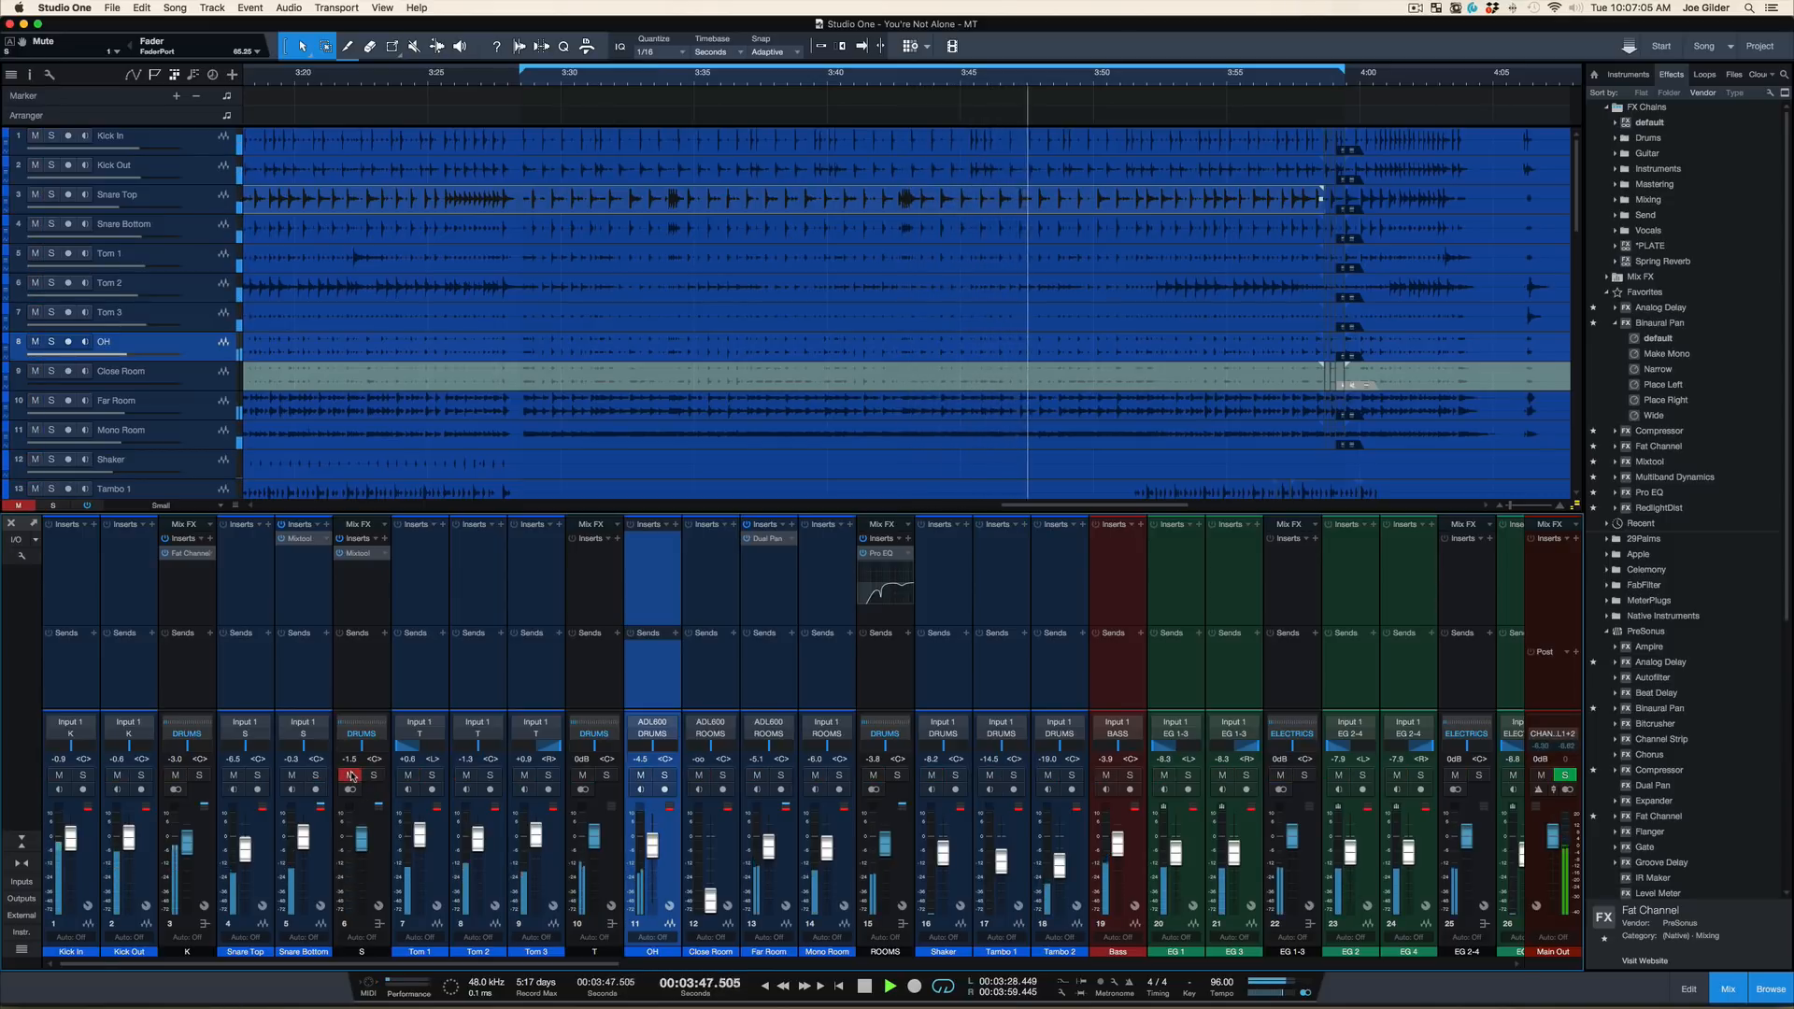
pyautogui.click(351, 776)
# Mute the K bus and replay the section from the loop start, comparing with ROOMS muted, before stopping playback
pyautogui.click(174, 776)
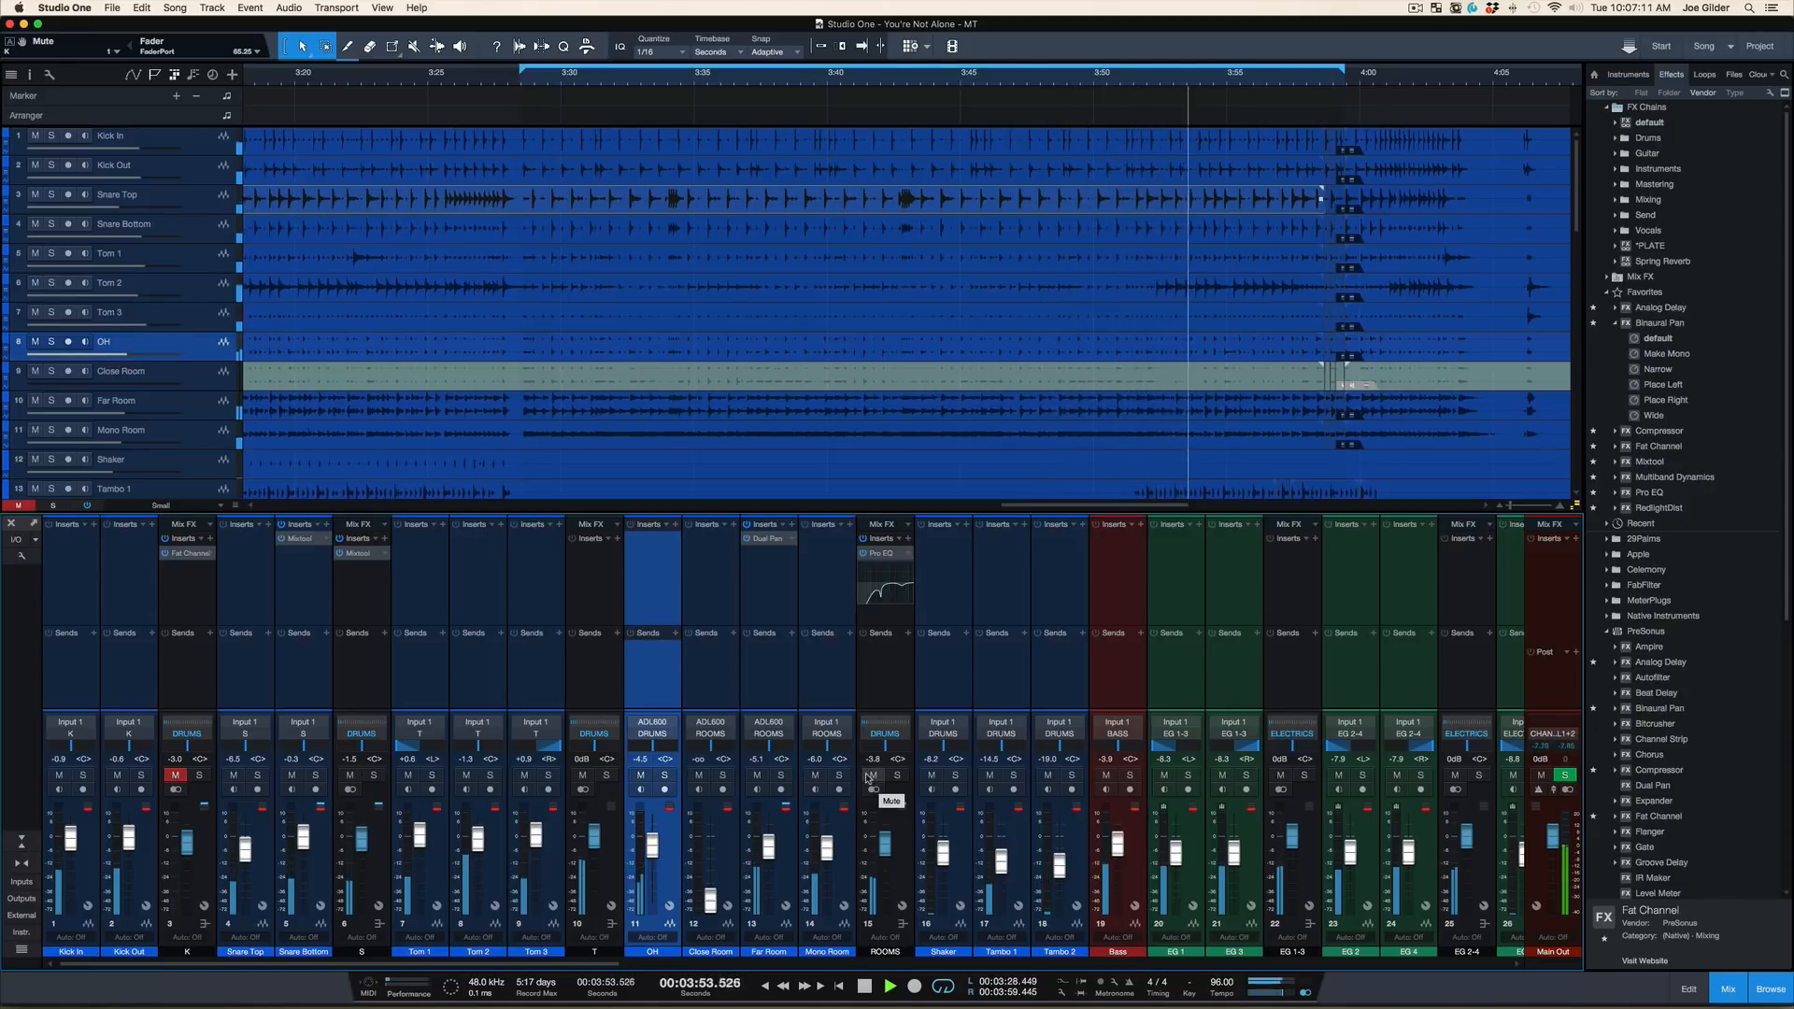
pyautogui.press('KP_1')
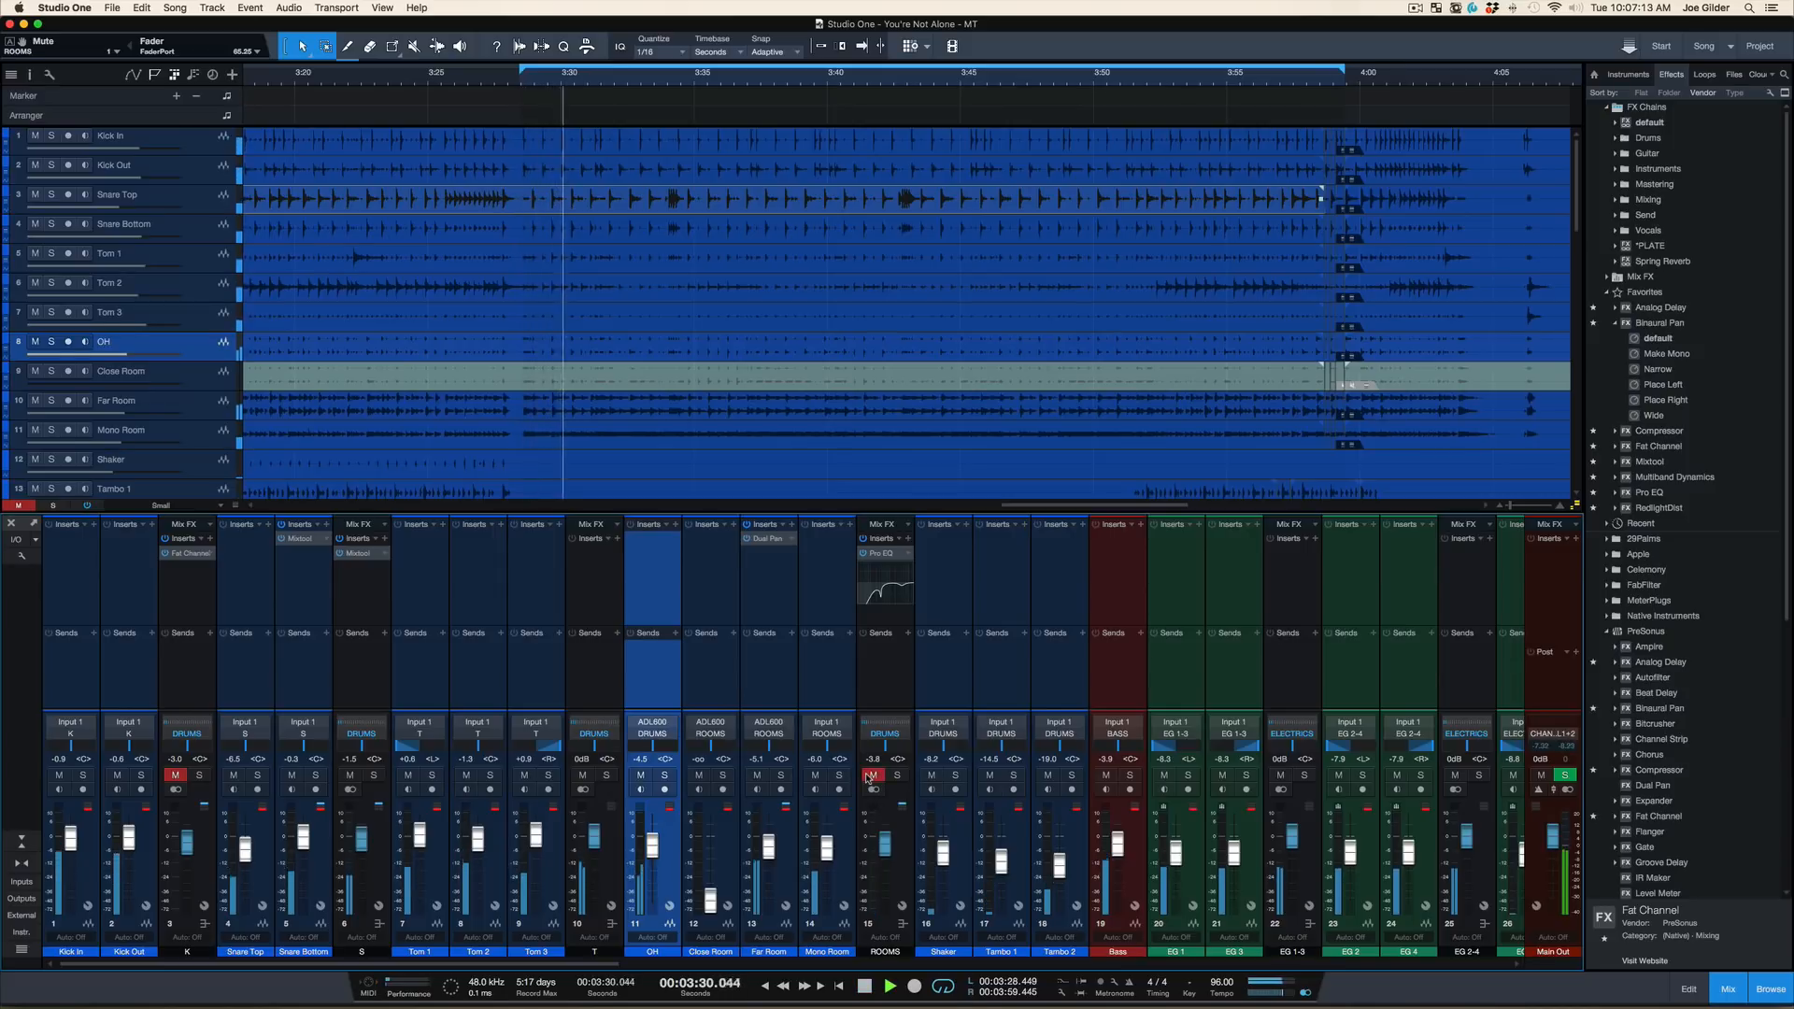
pyautogui.press('space')
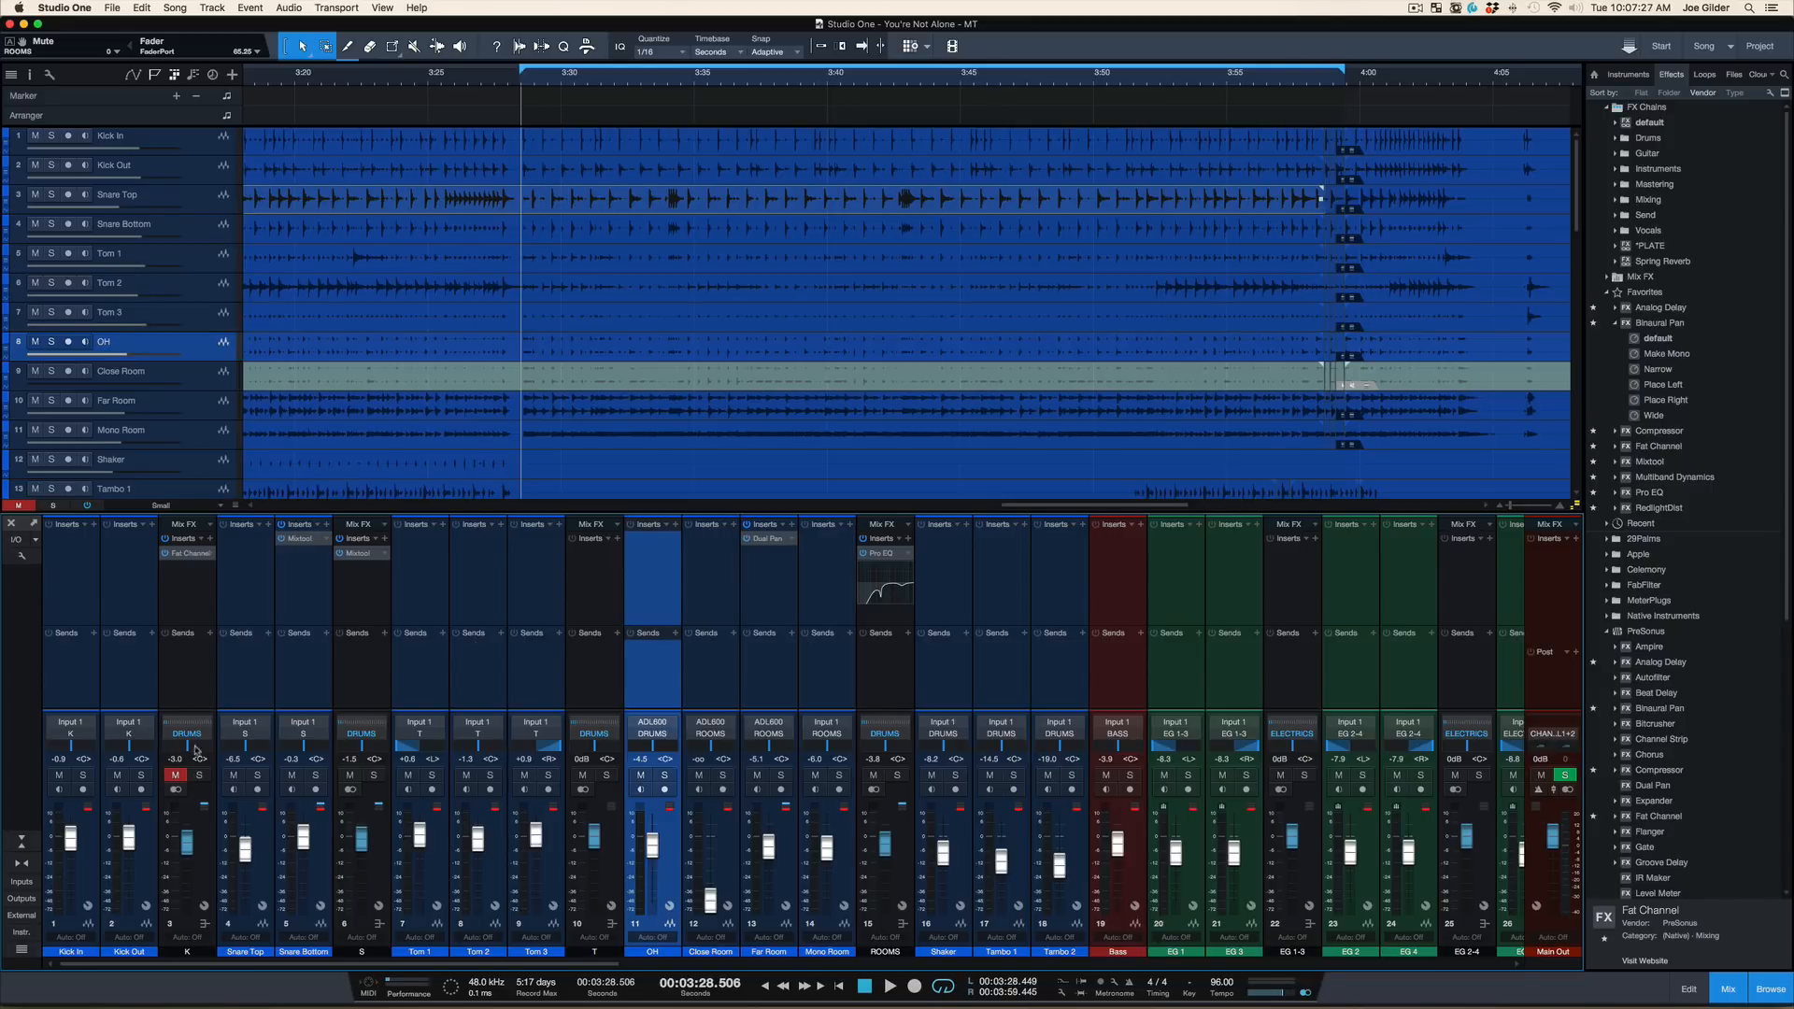
# Audition the K bus soloed from the loop start, stop playback and remove its solo
pyautogui.click(199, 776)
pyautogui.press('space')
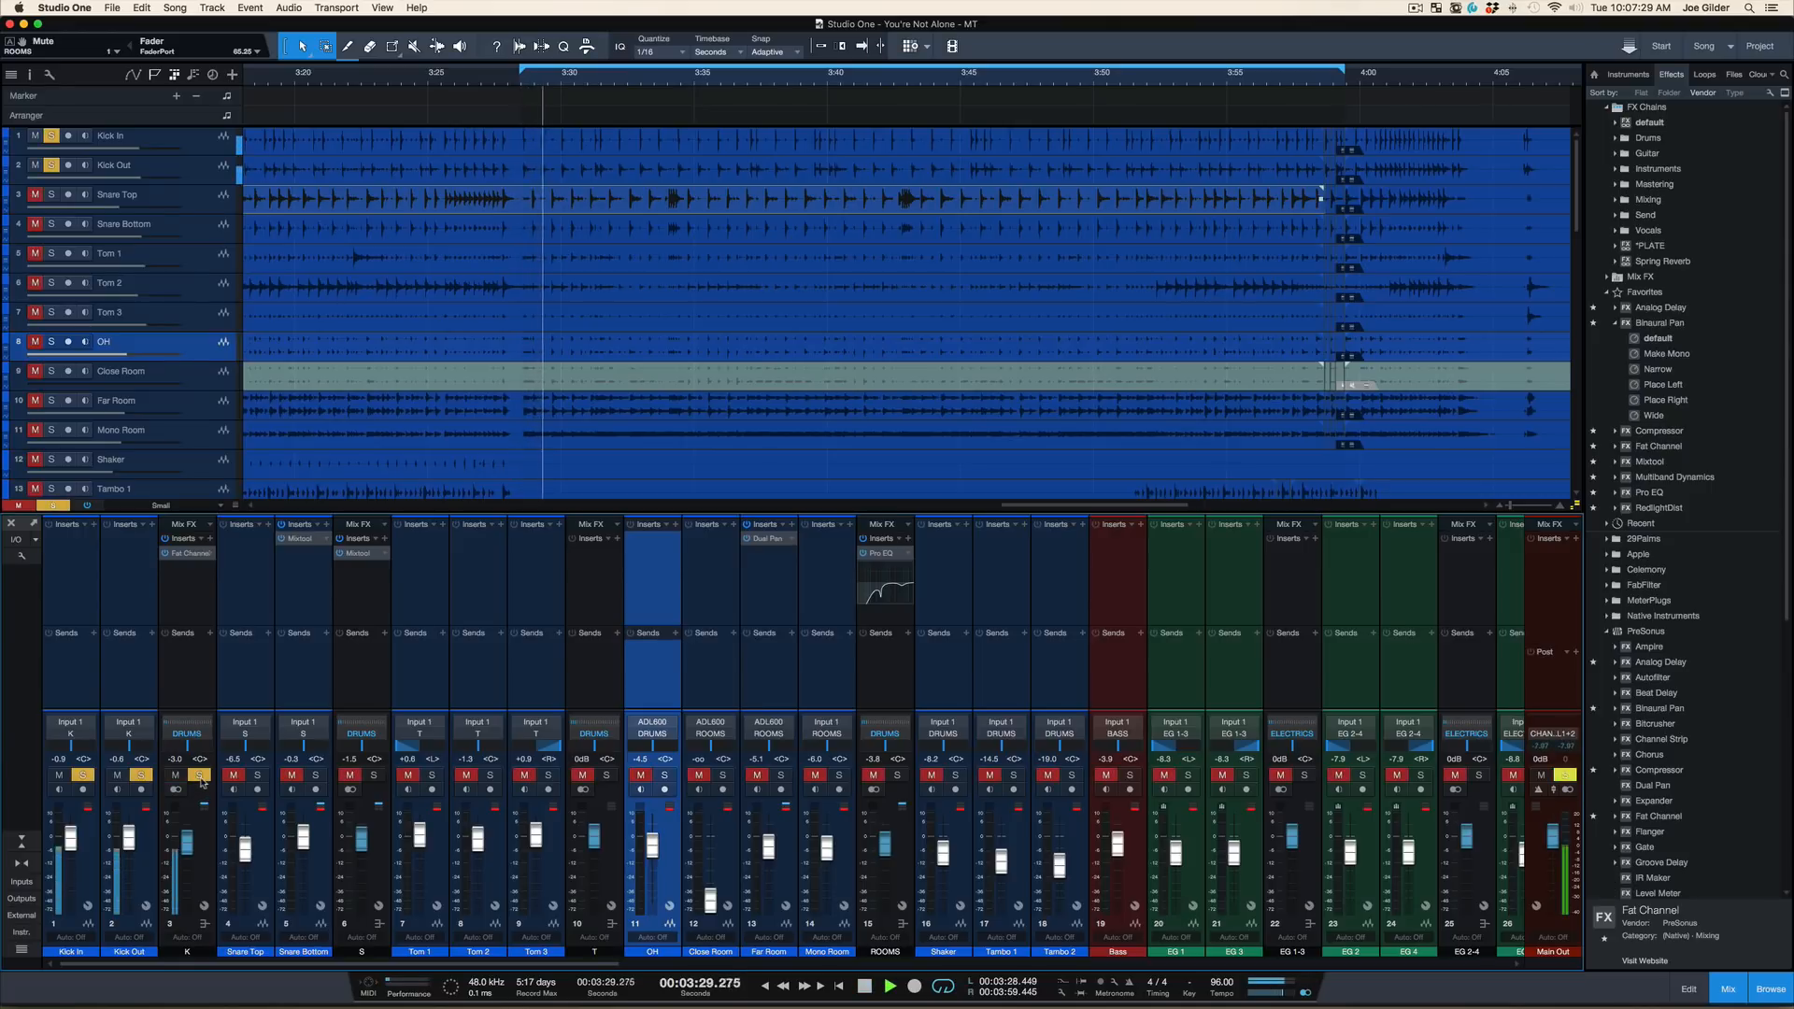
pyautogui.press('space')
pyautogui.click(199, 776)
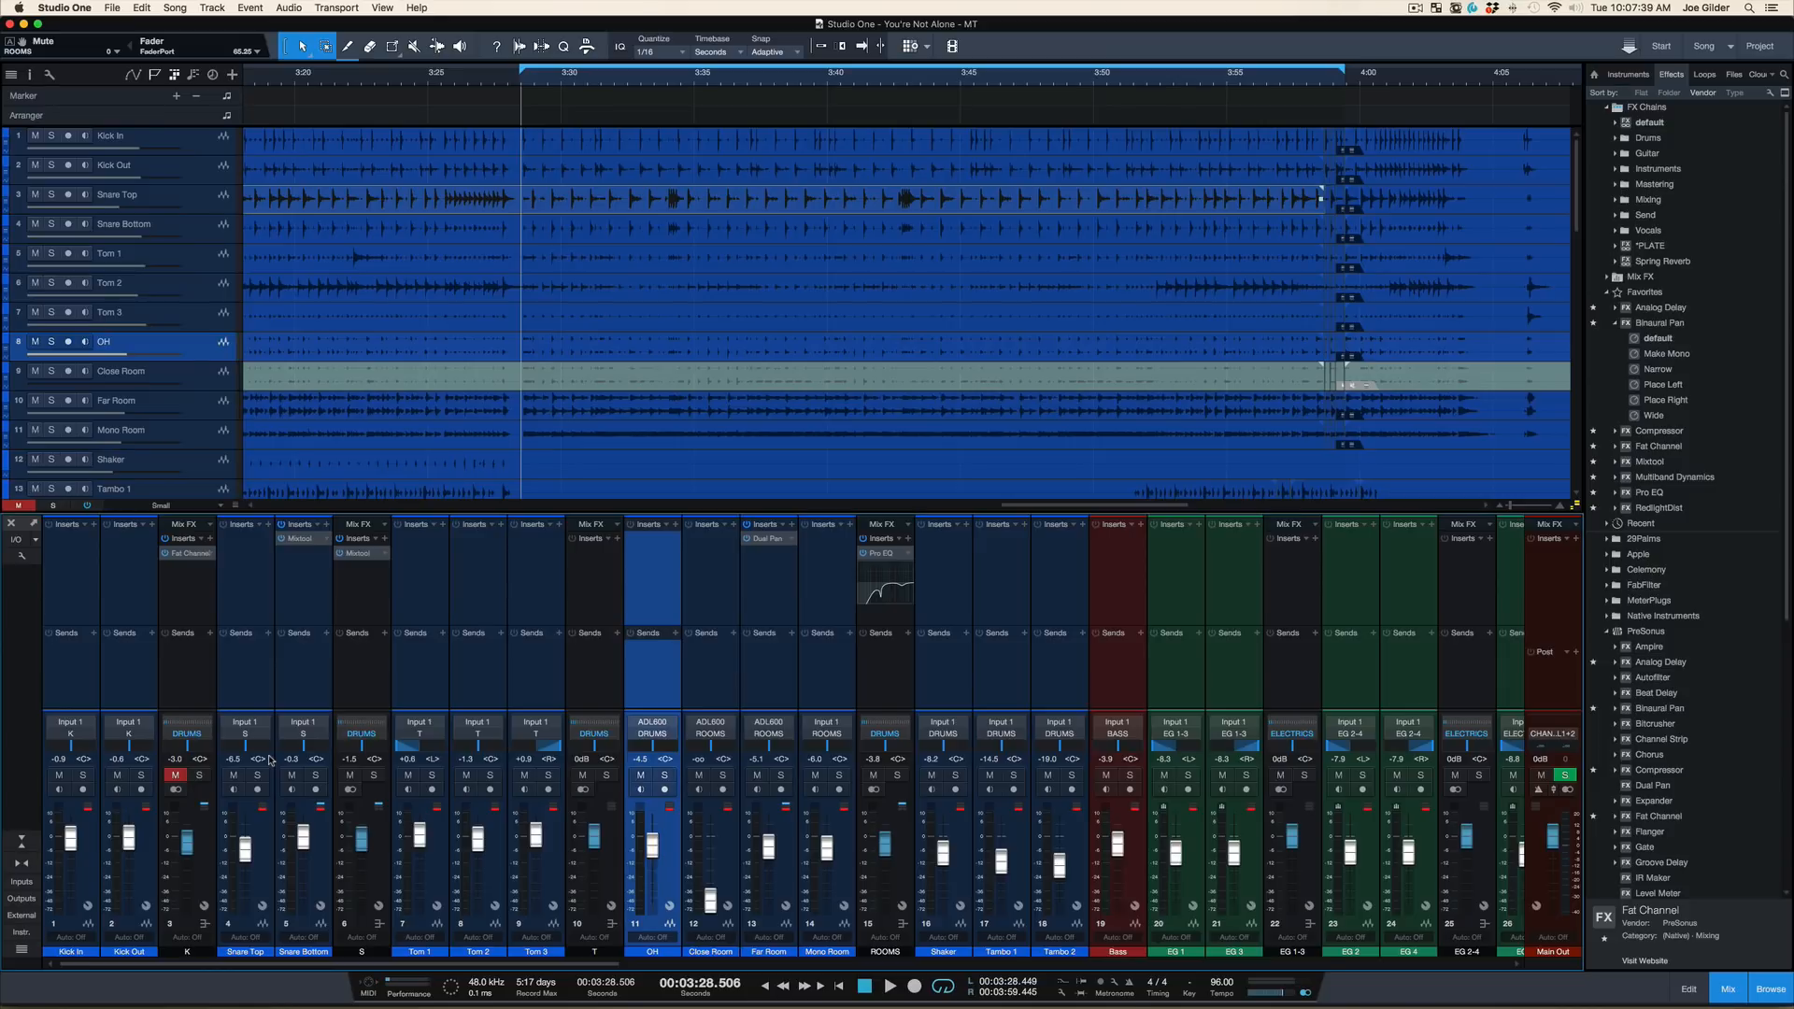
# Replay the drum section twice from the loop start with the K bus muted, stopping playback each time
pyautogui.press('space')
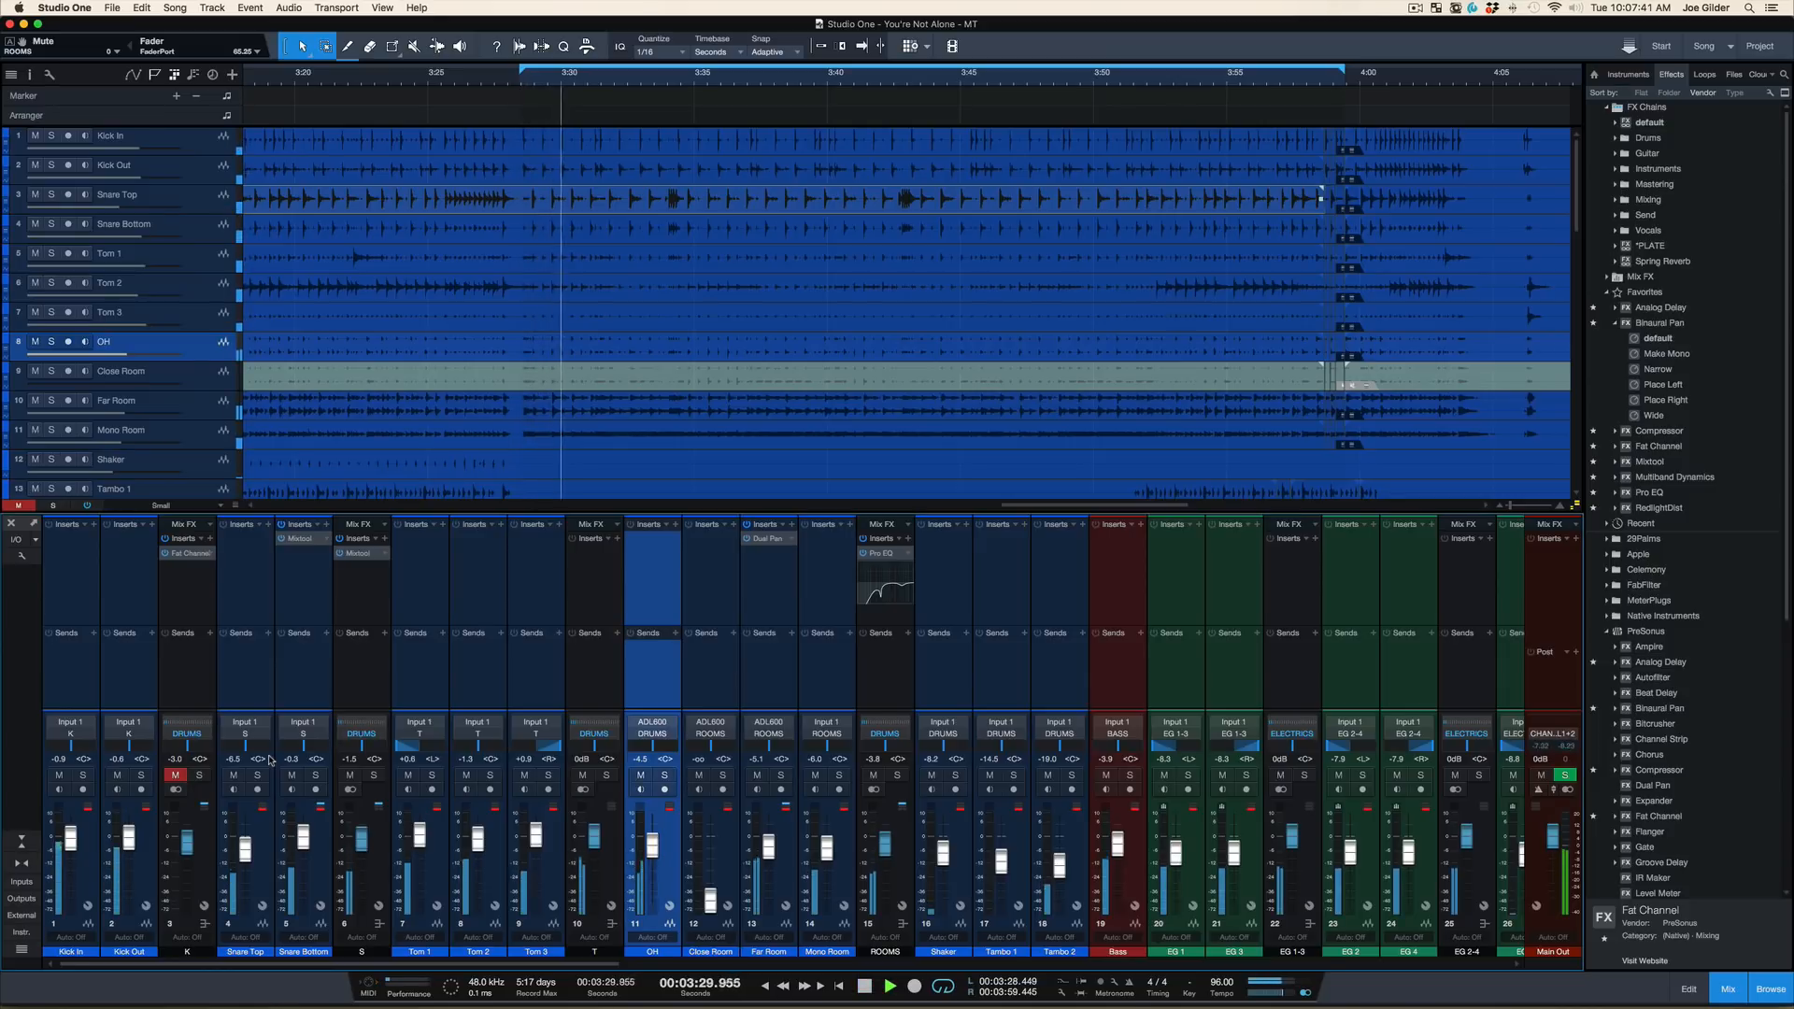
pyautogui.press('space')
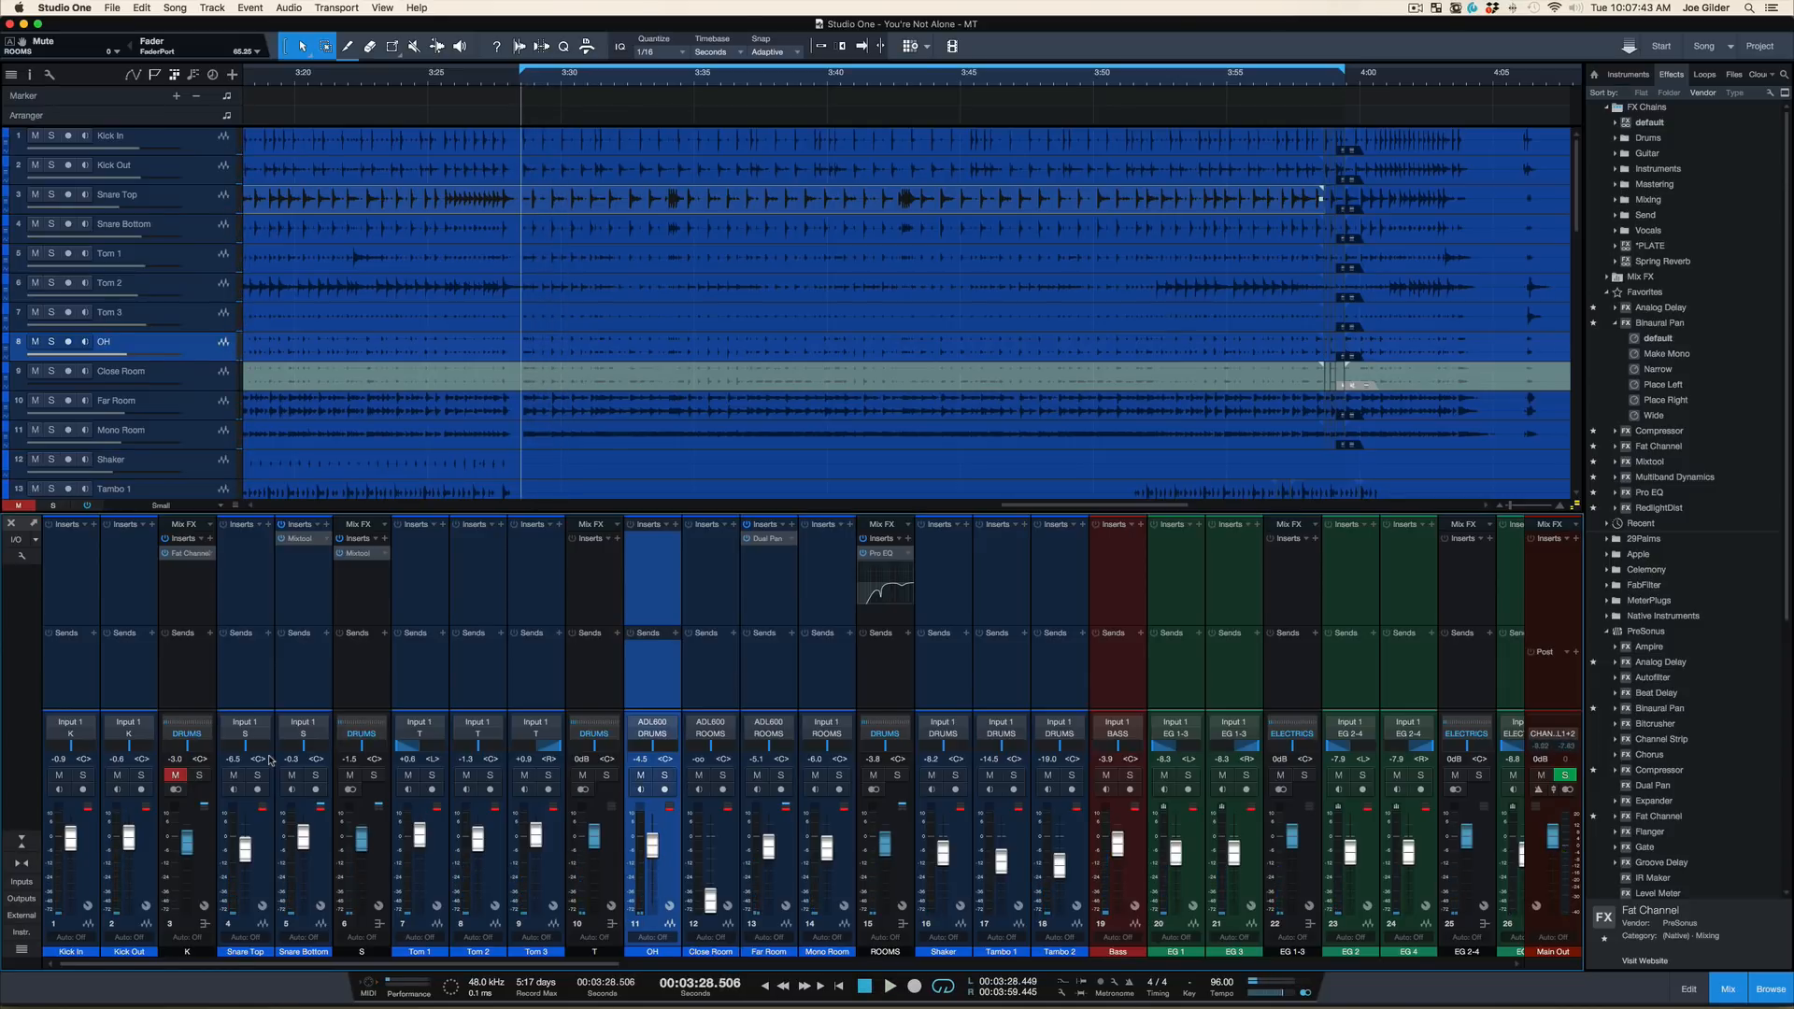
pyautogui.press('space')
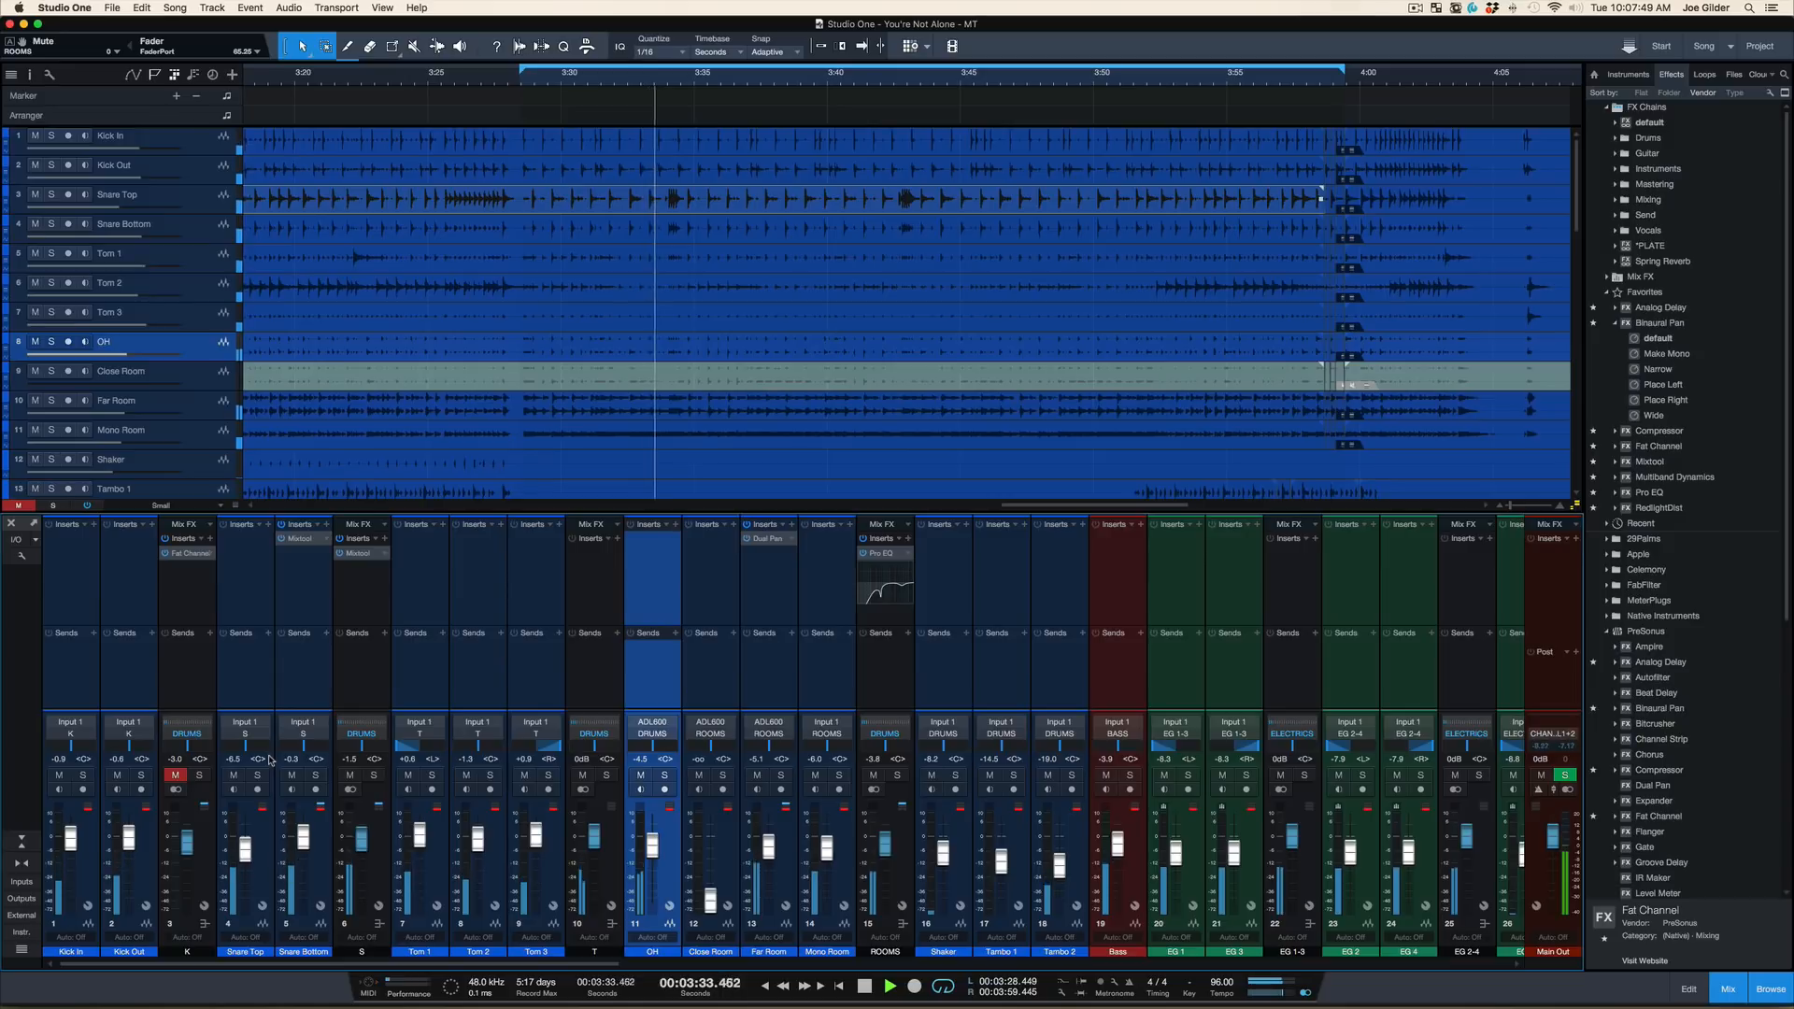
pyautogui.press('space')
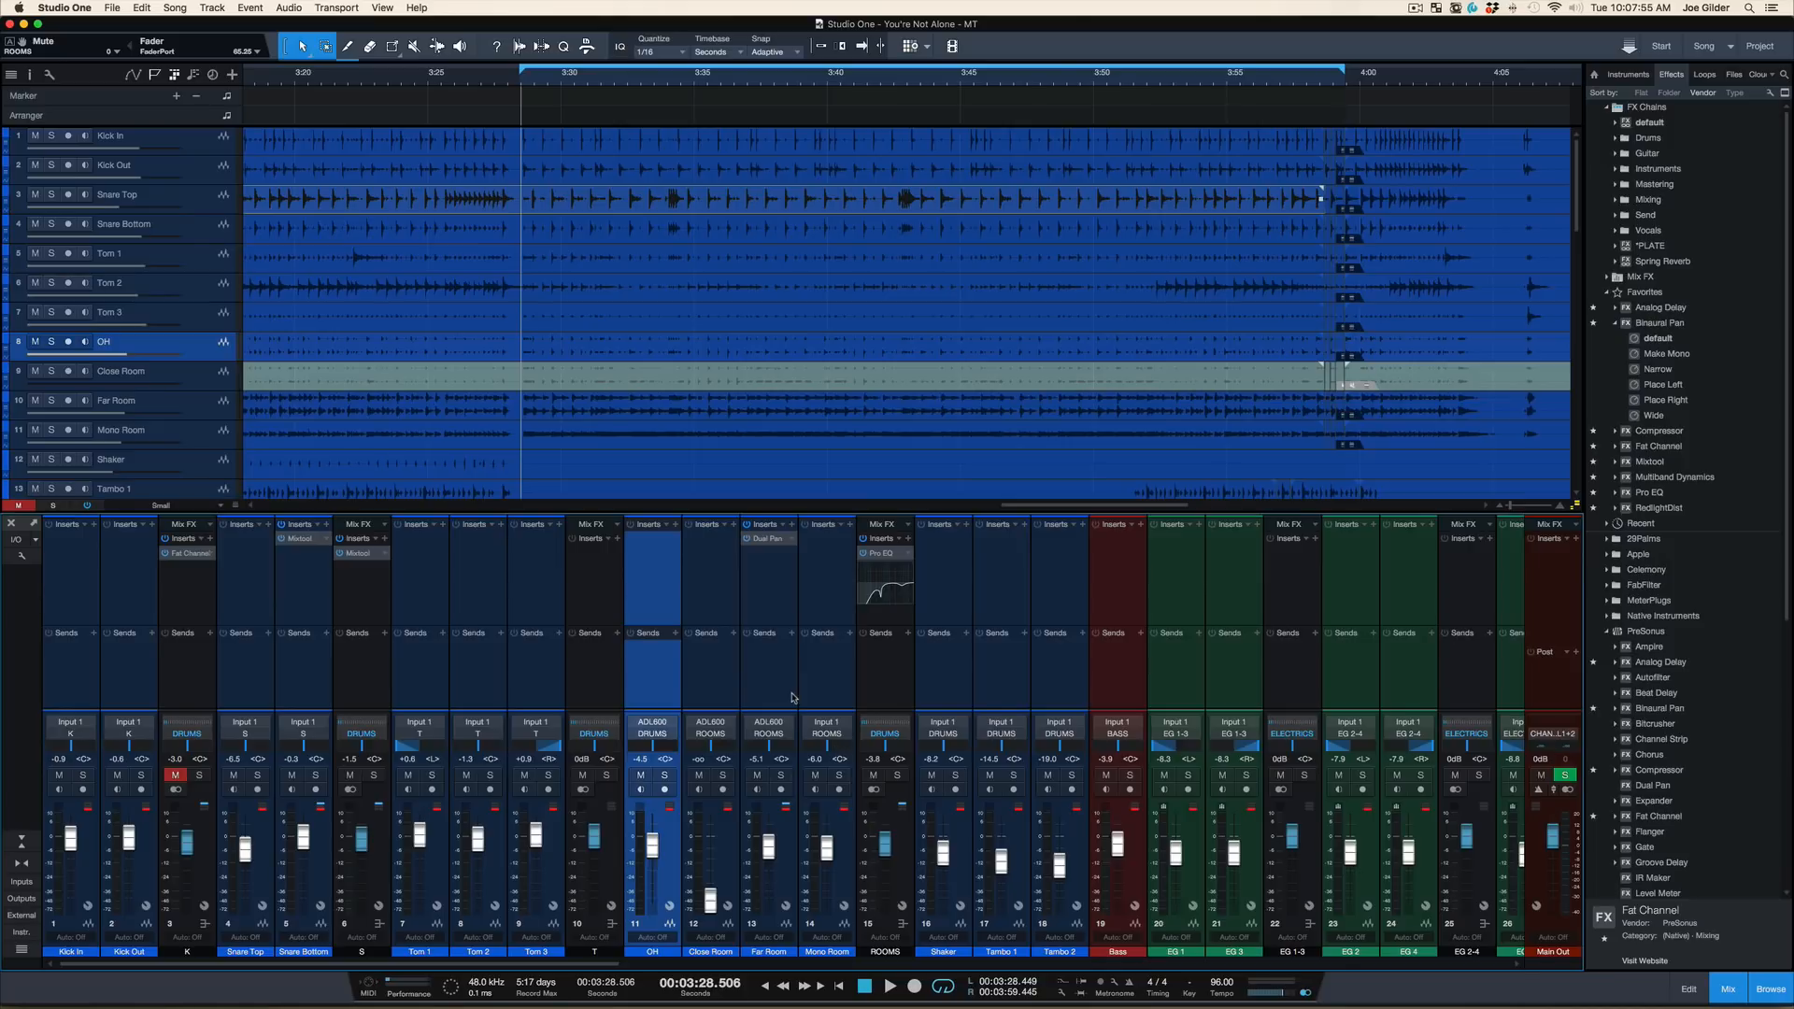
# Play from the loop start and compare the mix with the OH channel, ROOMS bus and T bus muted in turn, stopping playback
pyautogui.press('space')
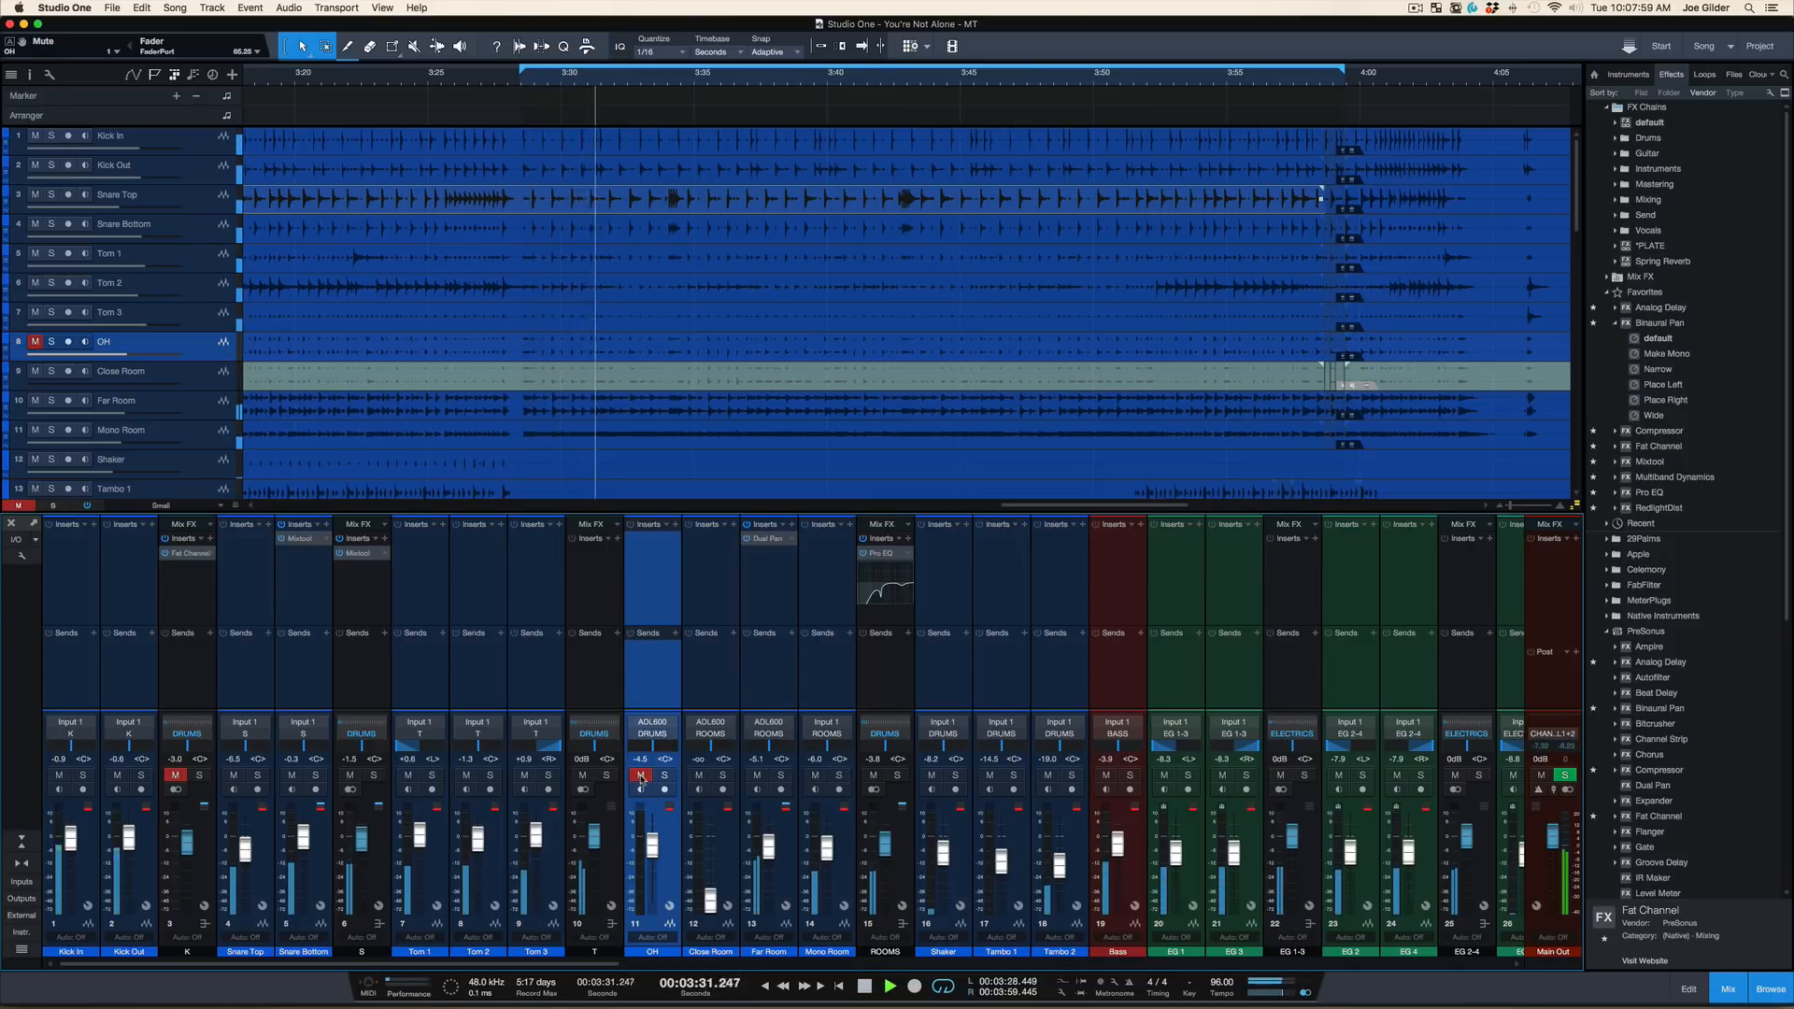
pyautogui.click(875, 774)
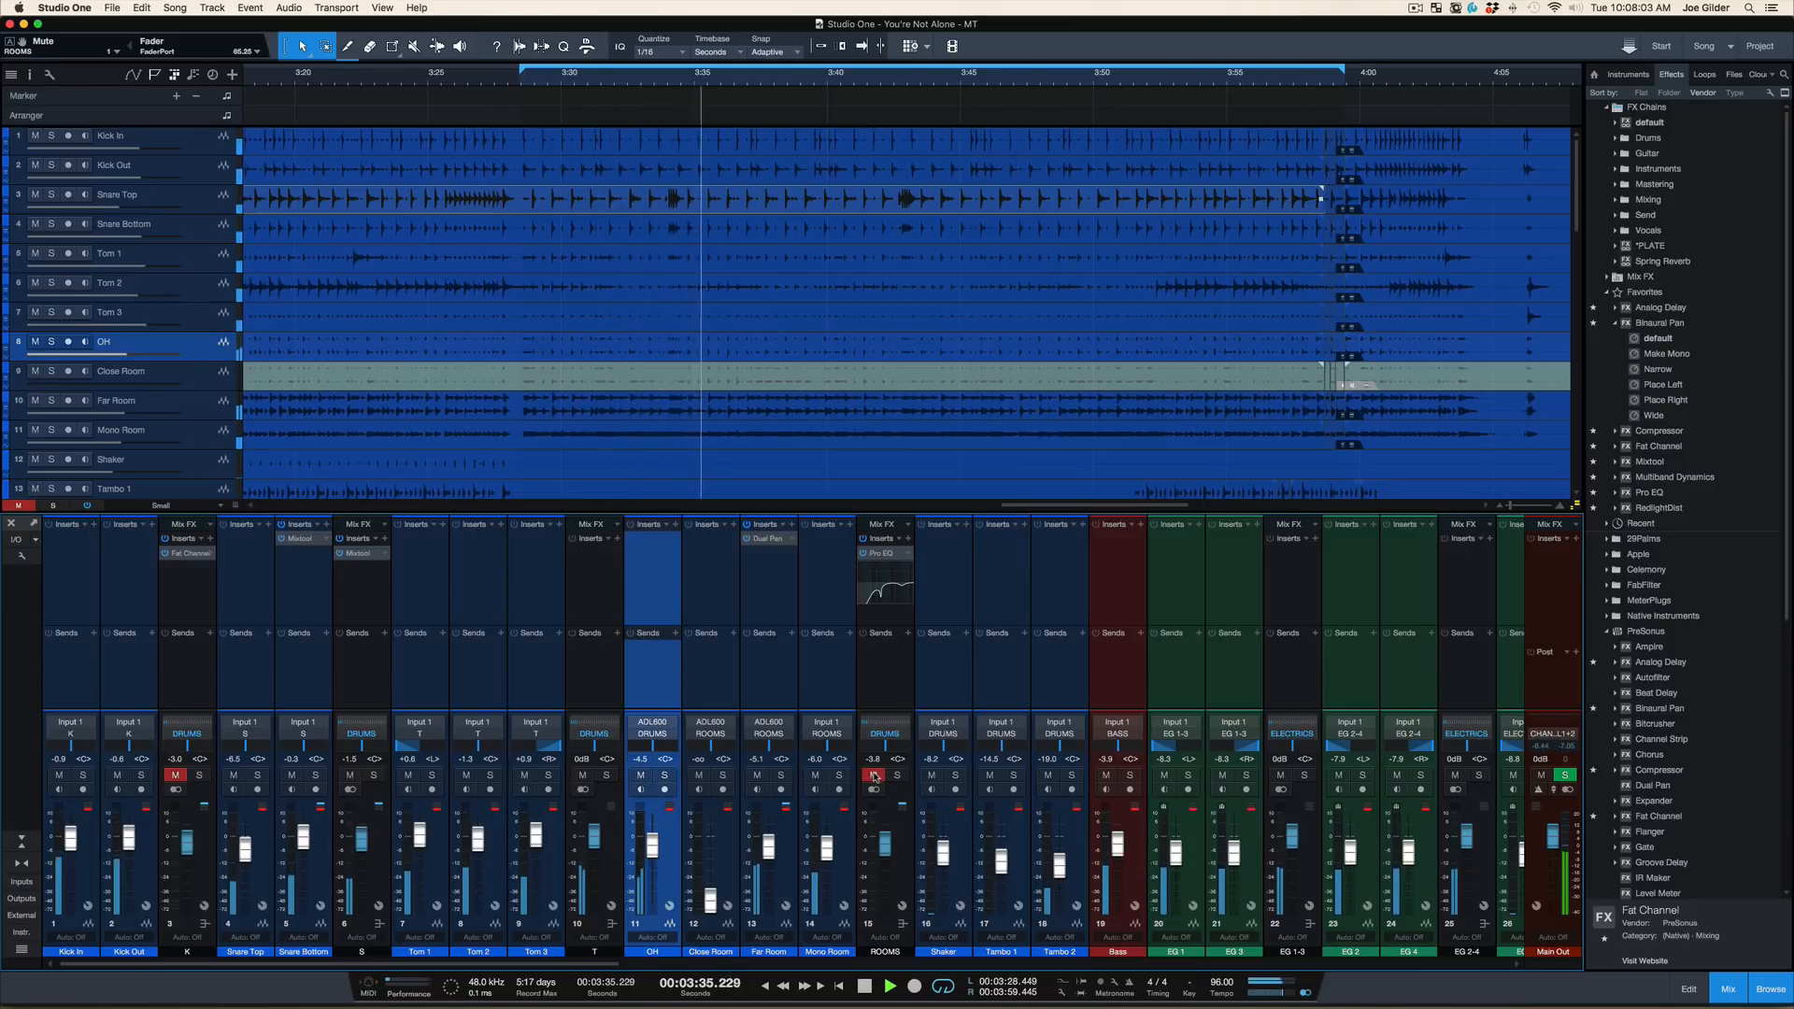
pyautogui.click(874, 777)
pyautogui.click(584, 775)
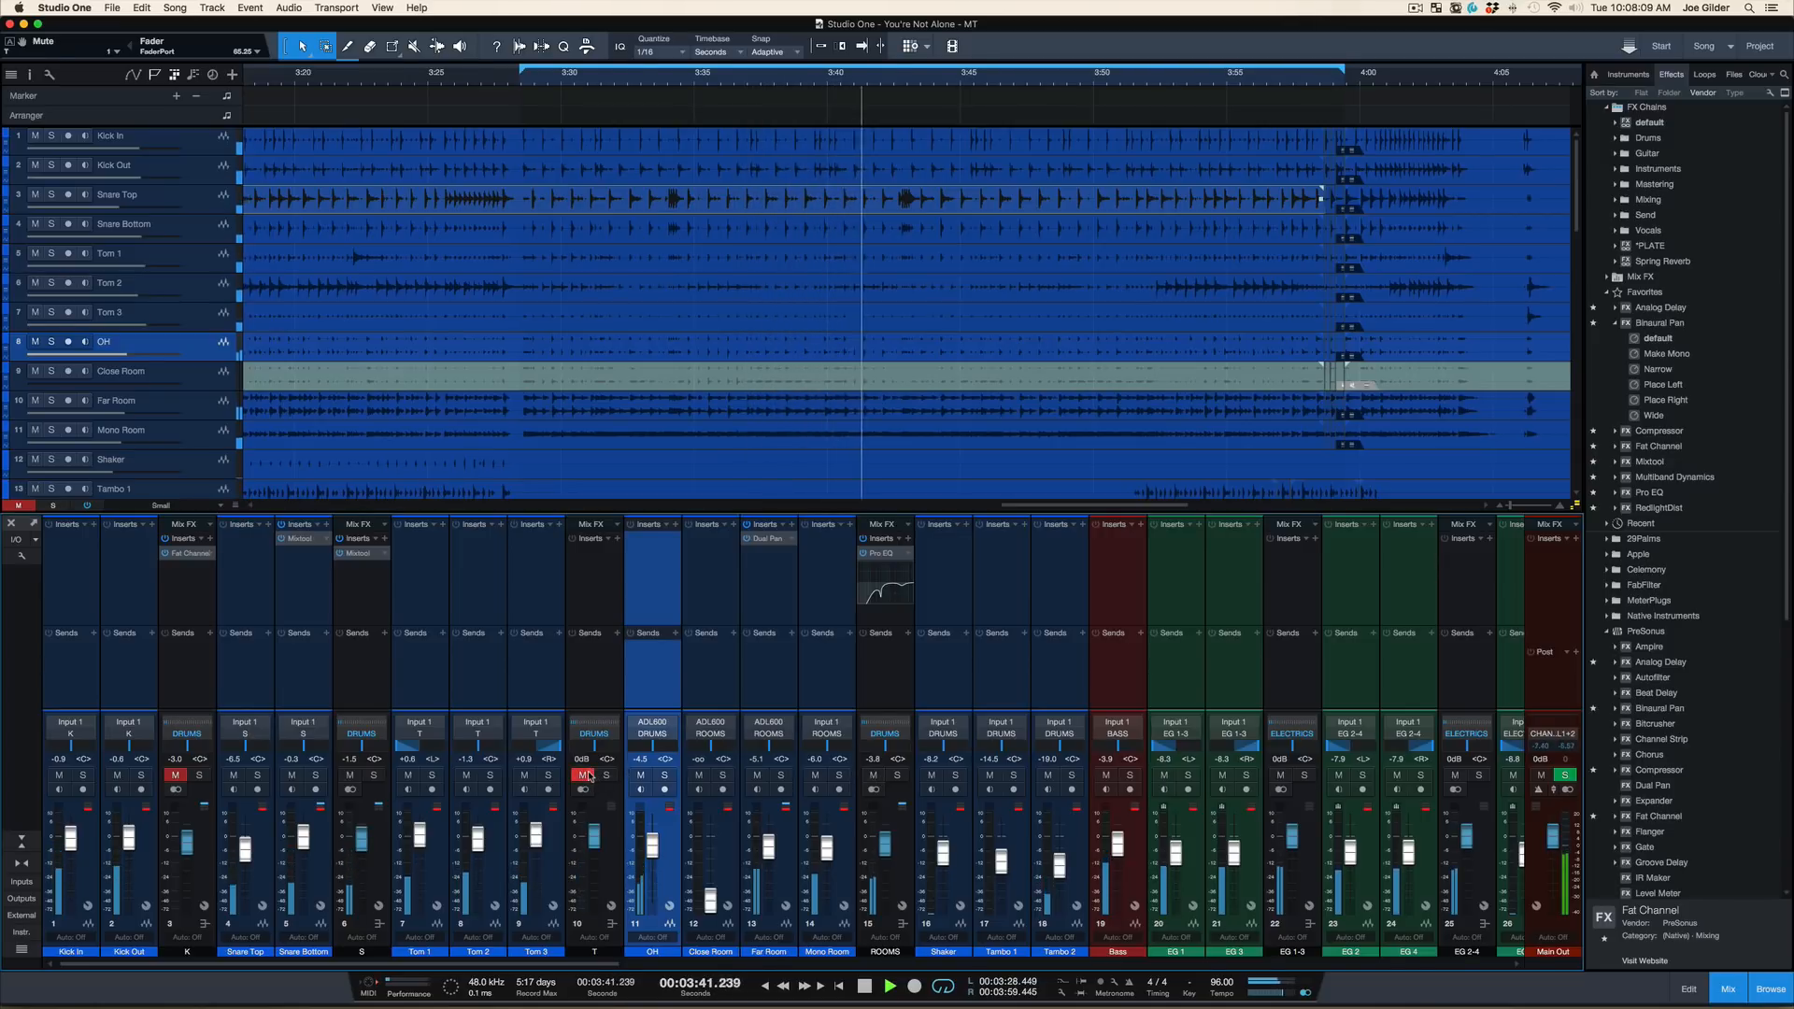
pyautogui.press('space')
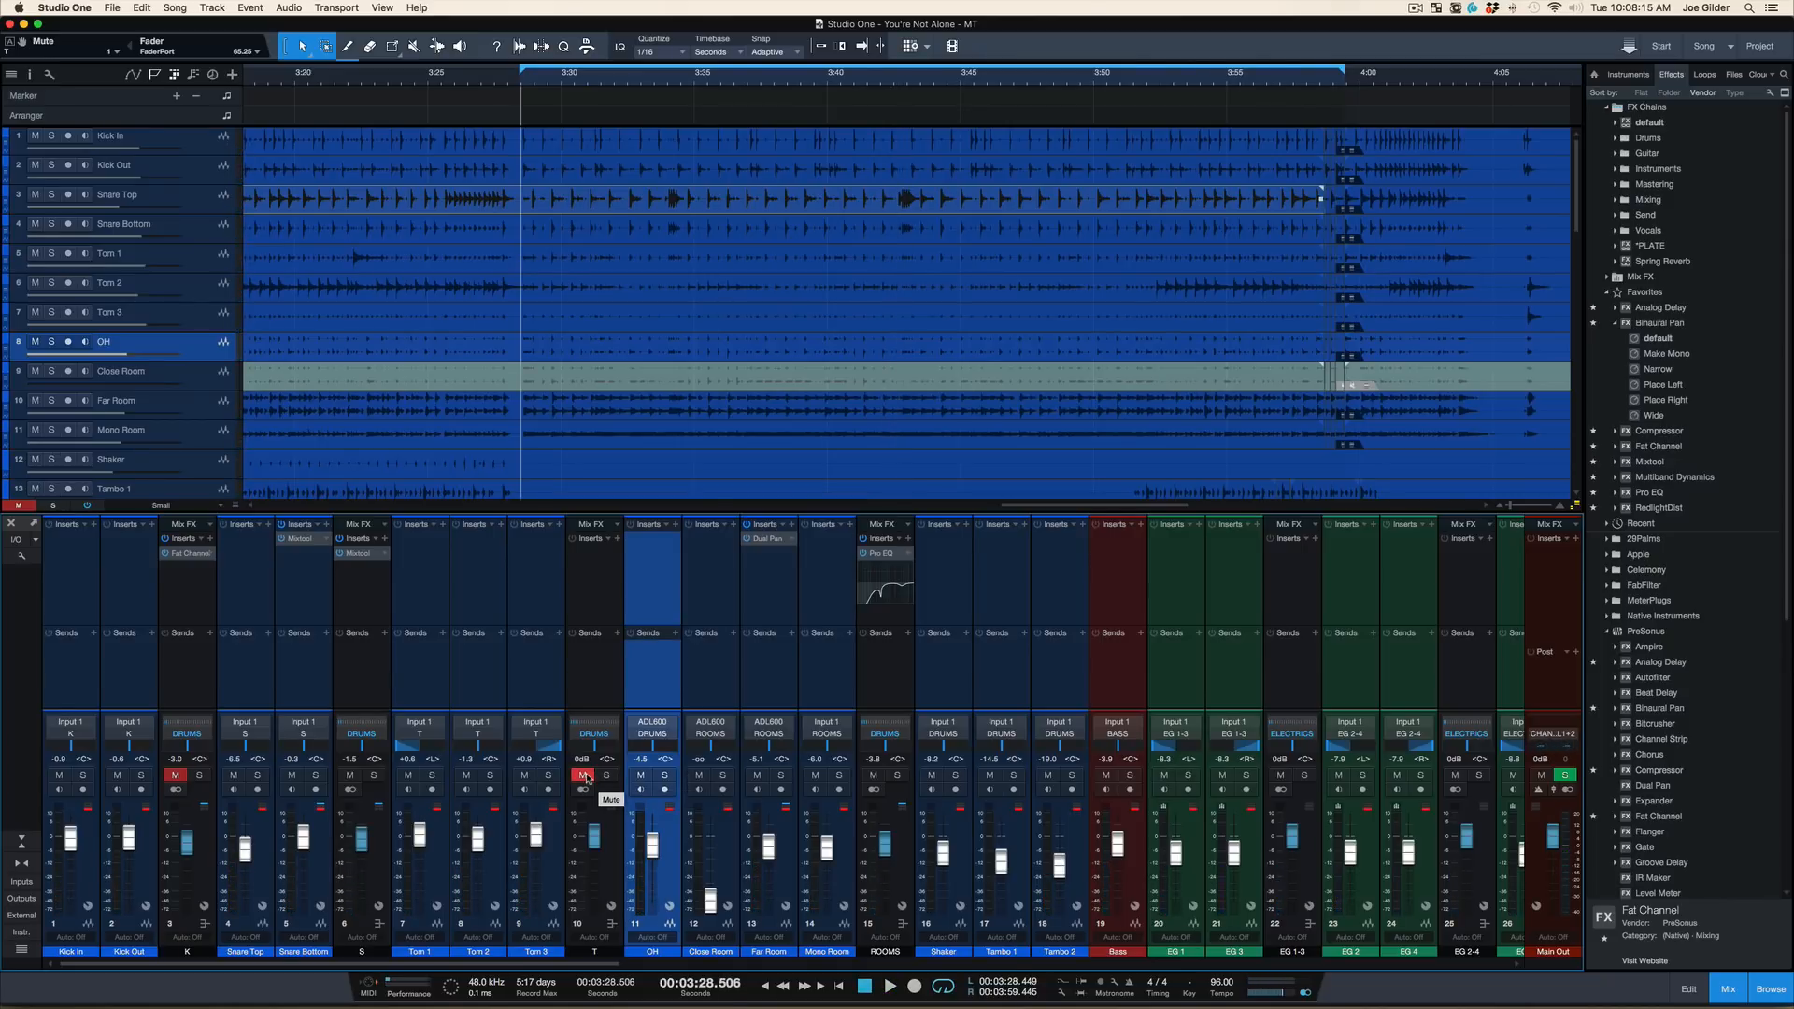
# Audition the T bus unmuted and soloed from the loop start, stop playback, and return it to unsoloed and muted
pyautogui.click(584, 776)
pyautogui.click(607, 777)
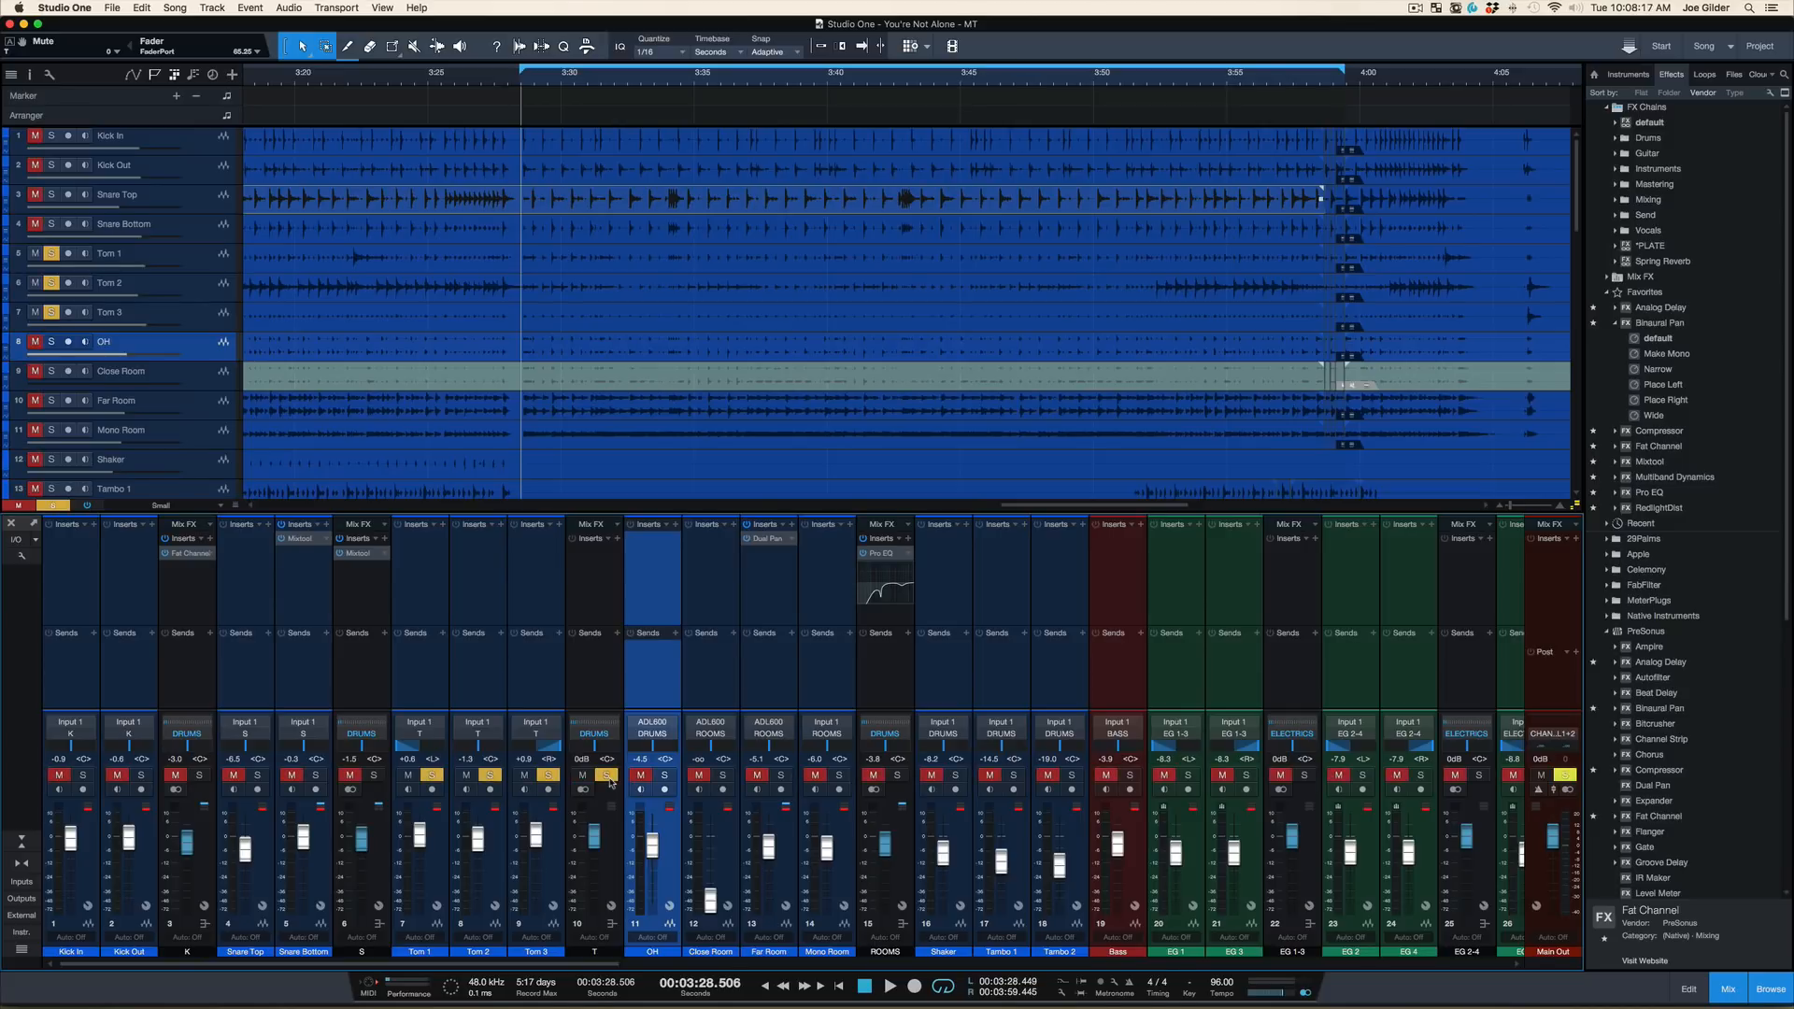
pyautogui.press('space')
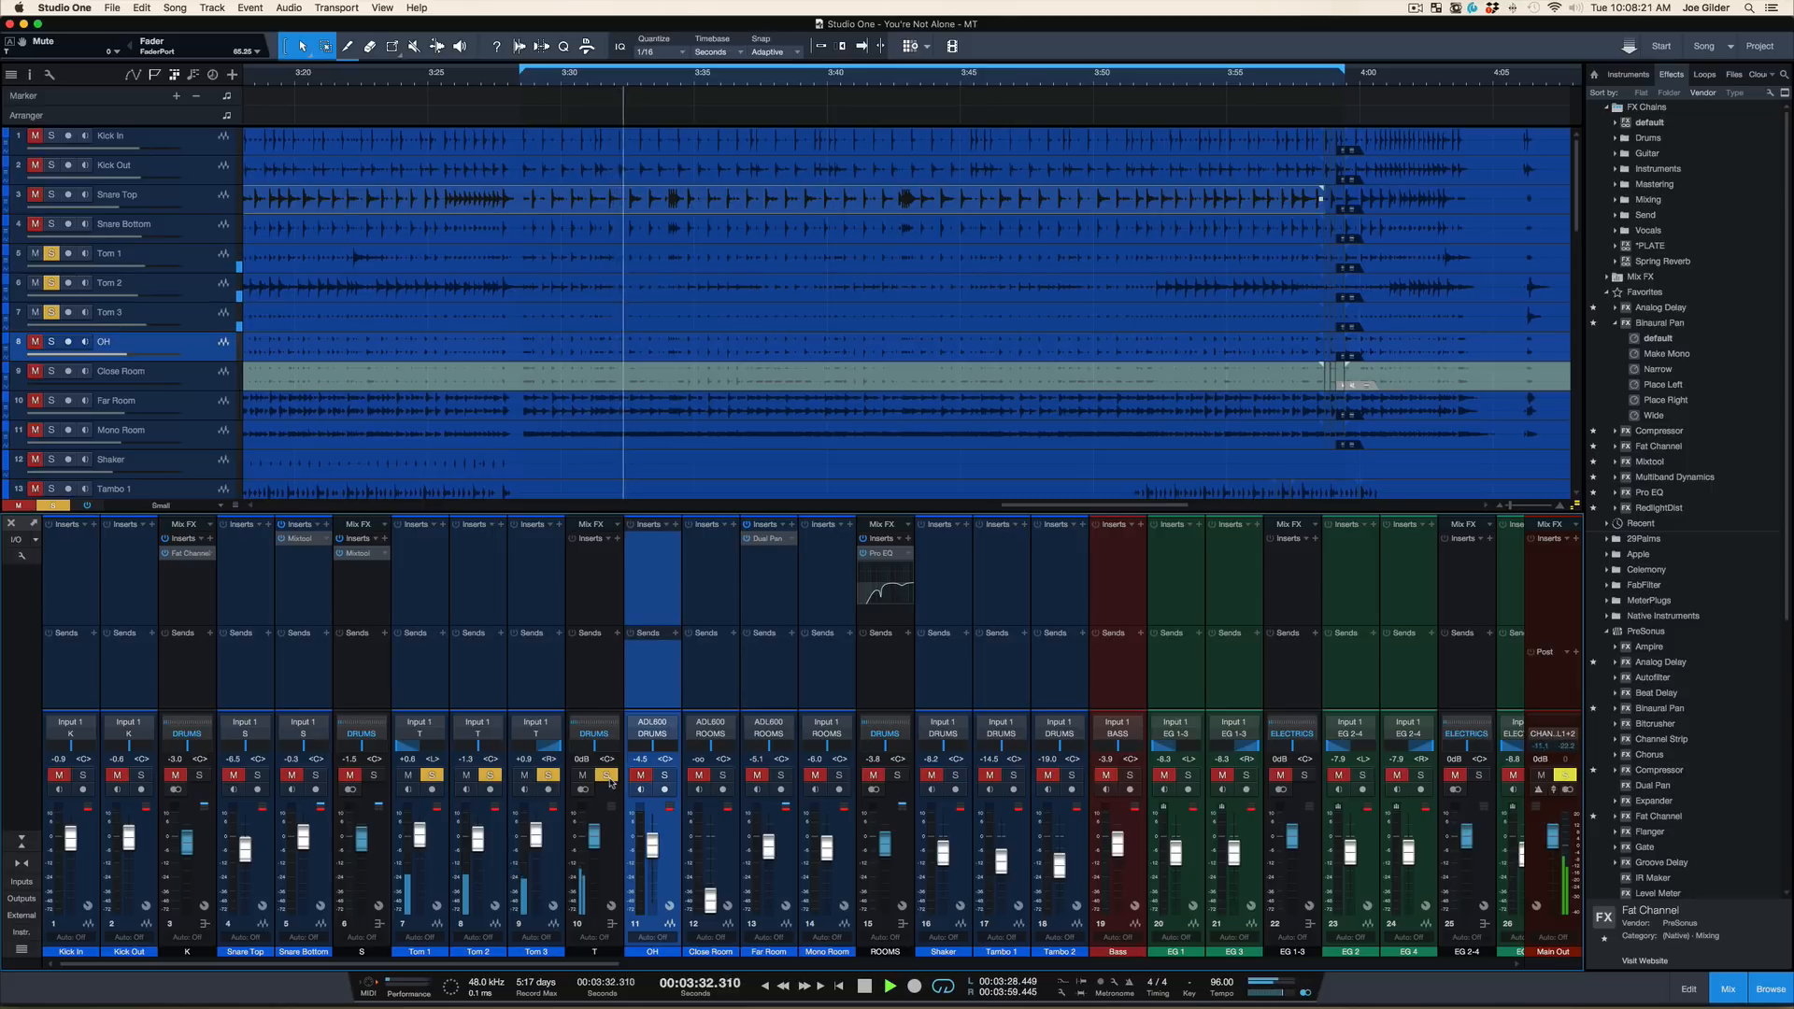
pyautogui.press('space')
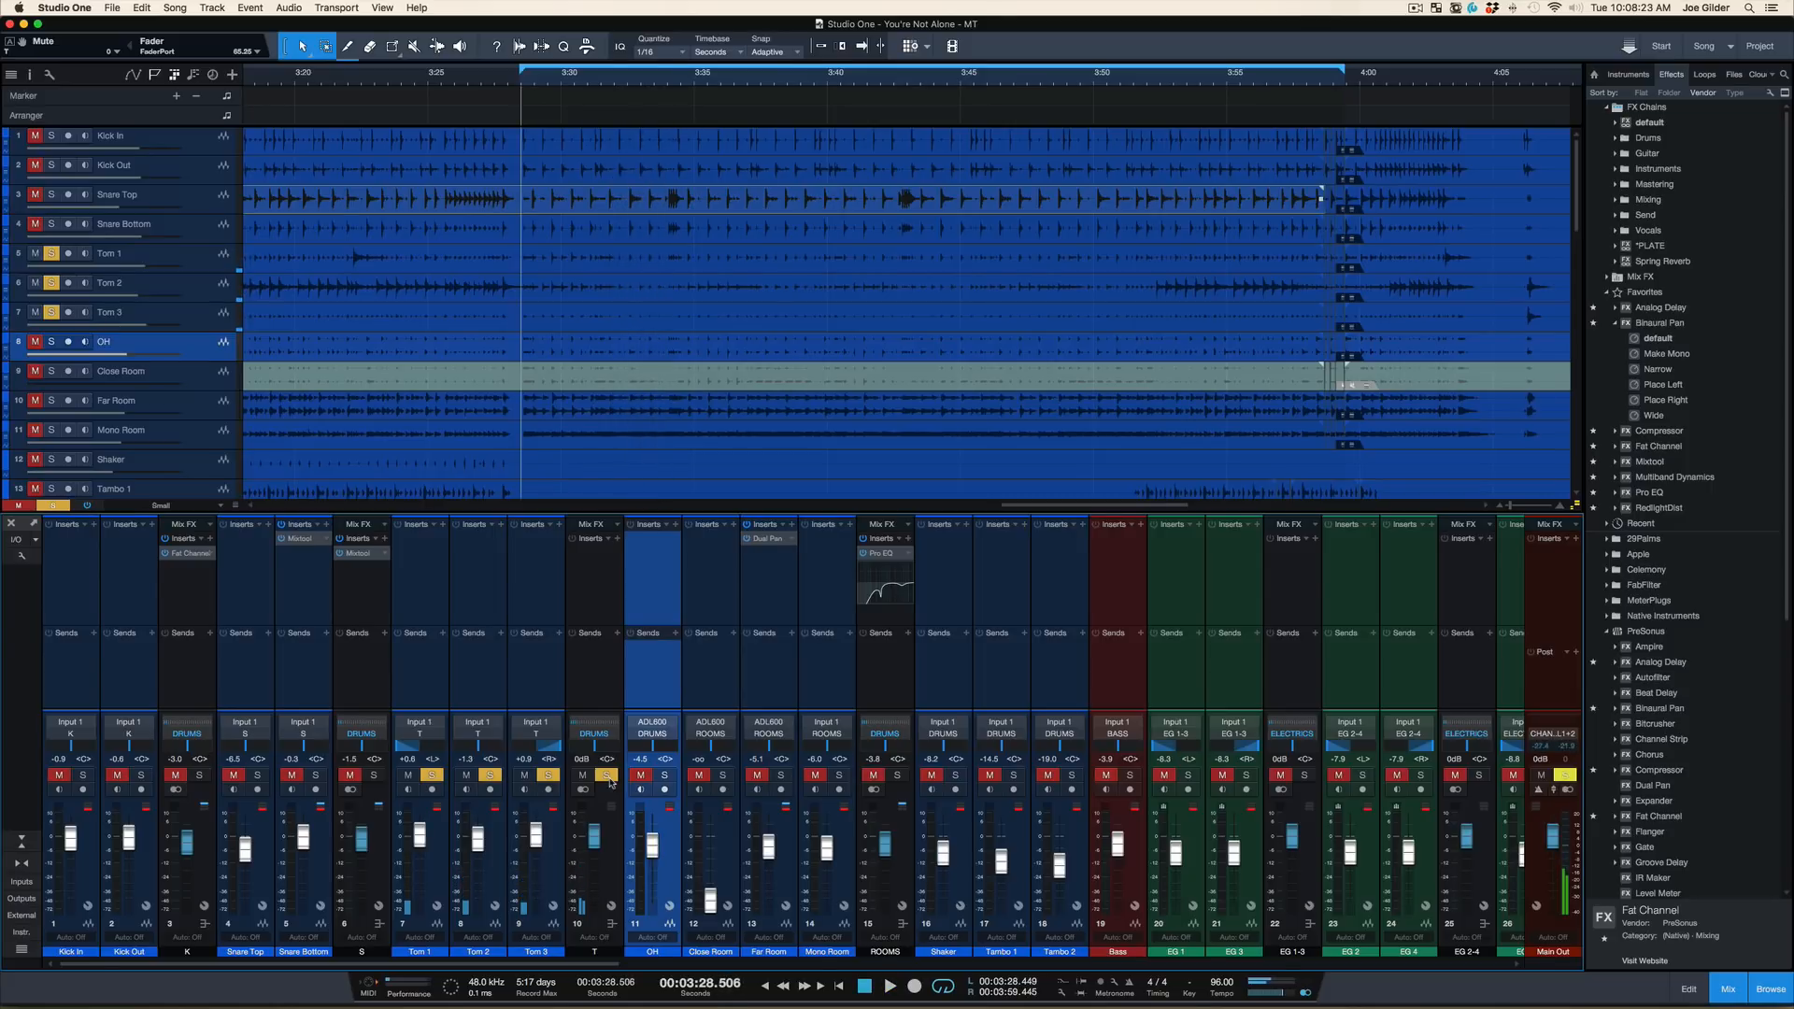
pyautogui.click(583, 777)
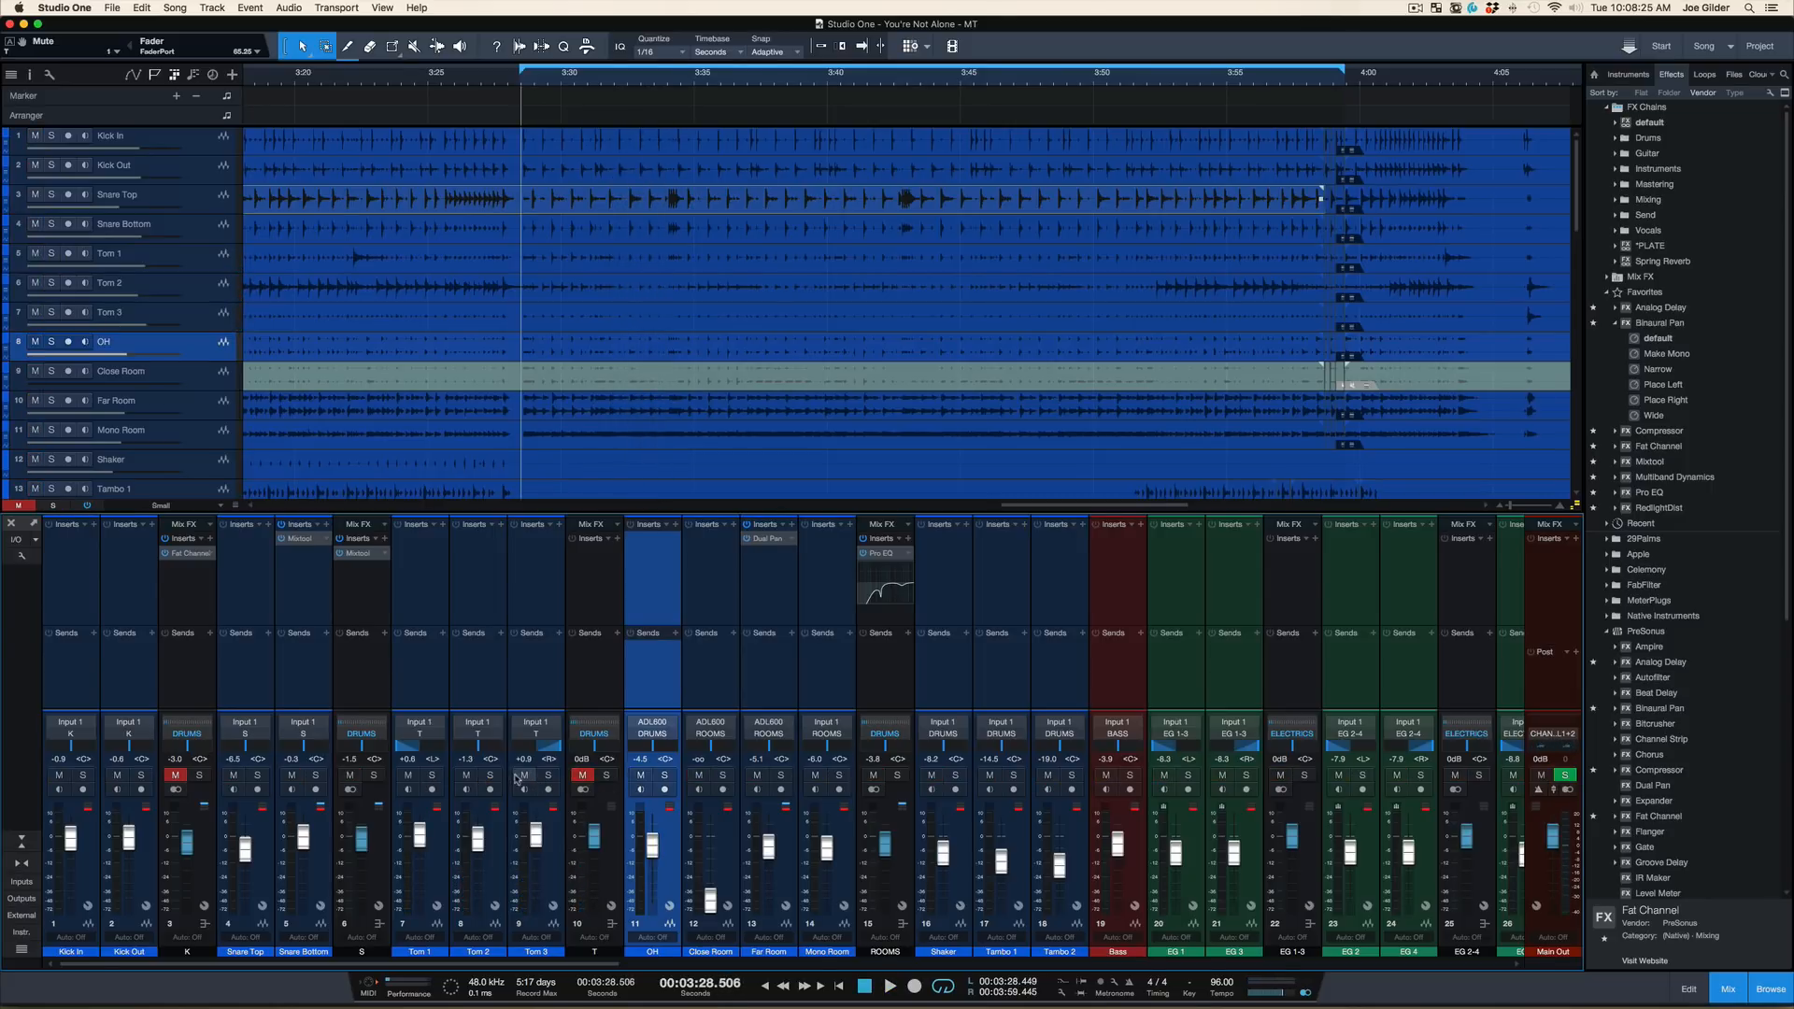
# Audition Tom 2, Tom 1 and Tom 3 soloed one at a time from the loop start, stop playback and remove the solo
pyautogui.click(498, 777)
pyautogui.press('space')
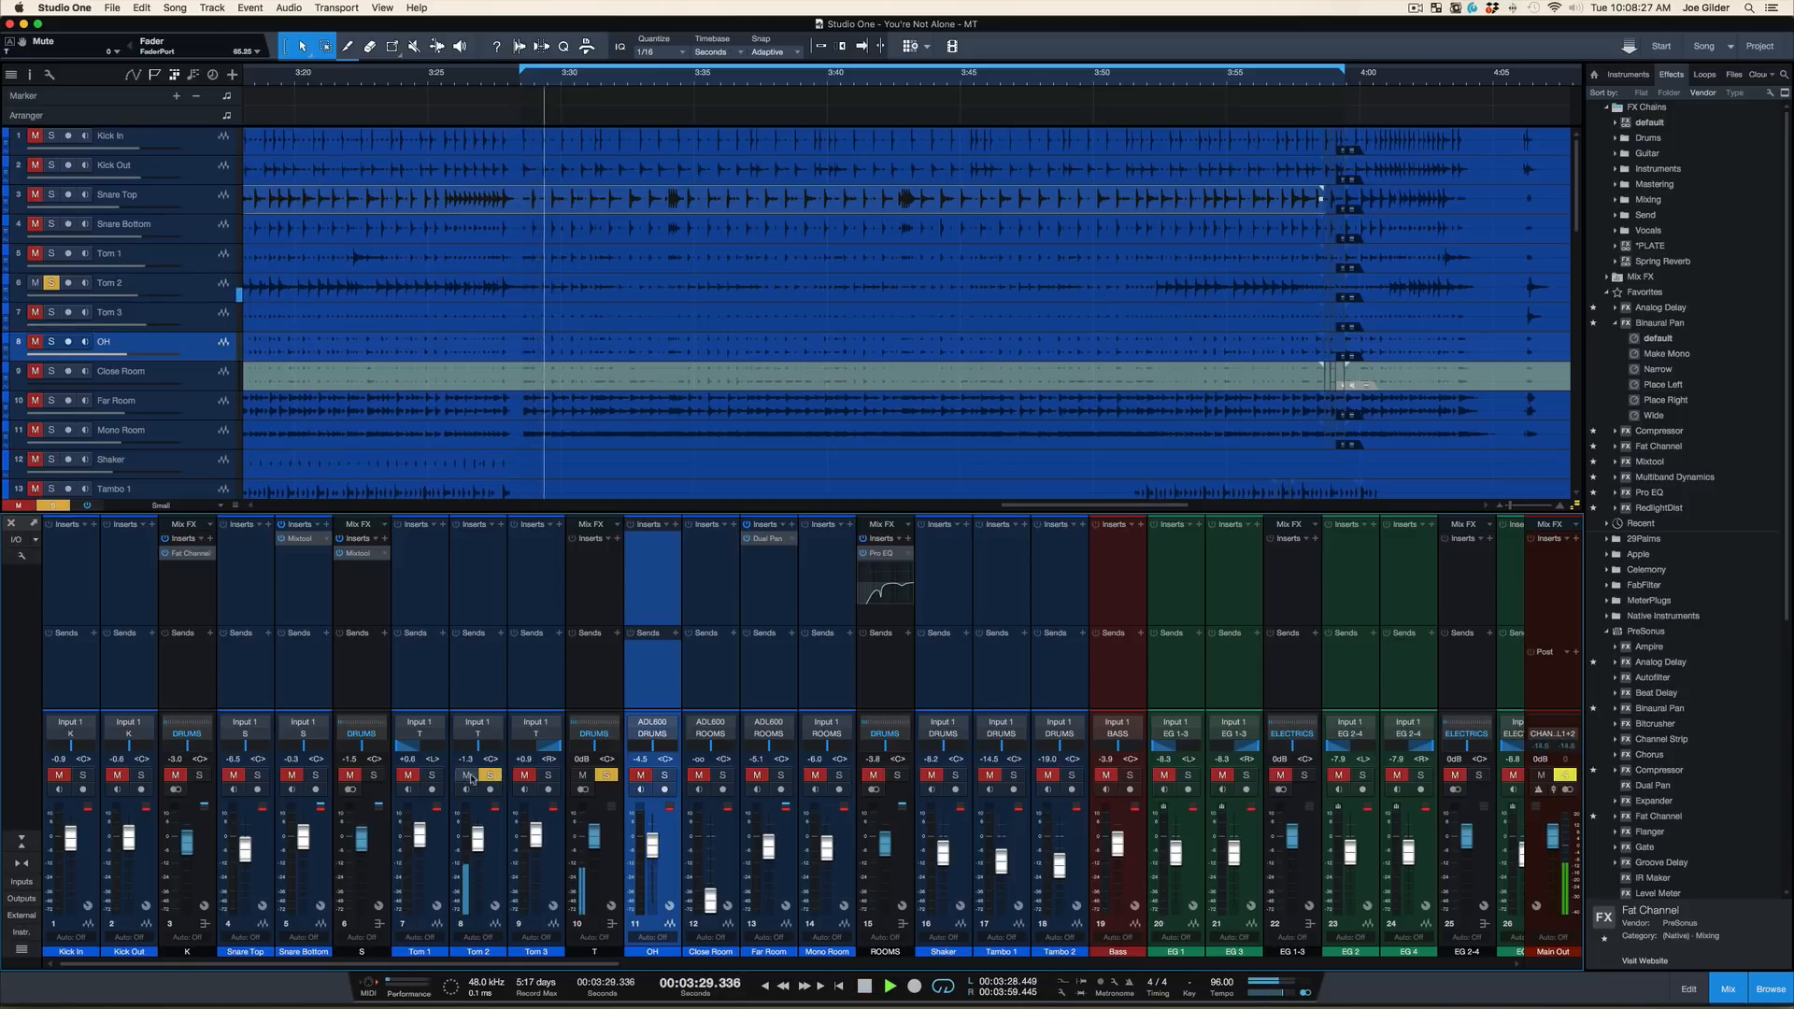
pyautogui.click(432, 777)
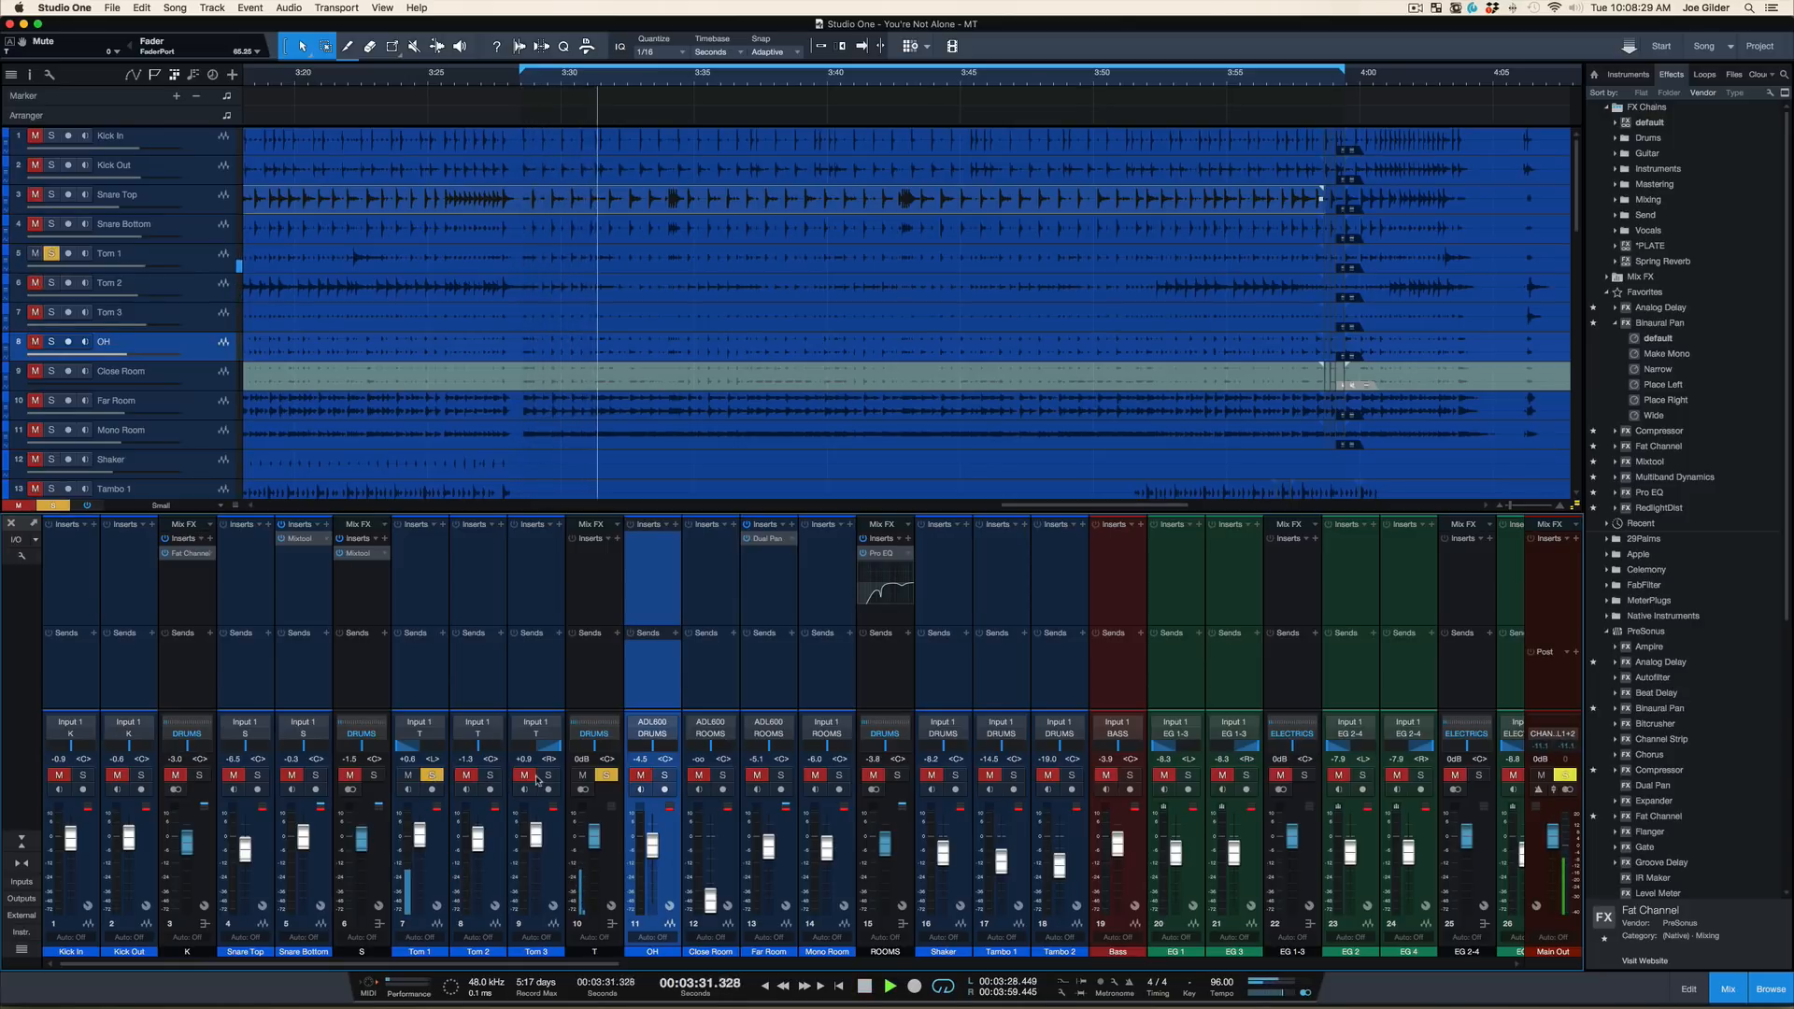
pyautogui.click(548, 776)
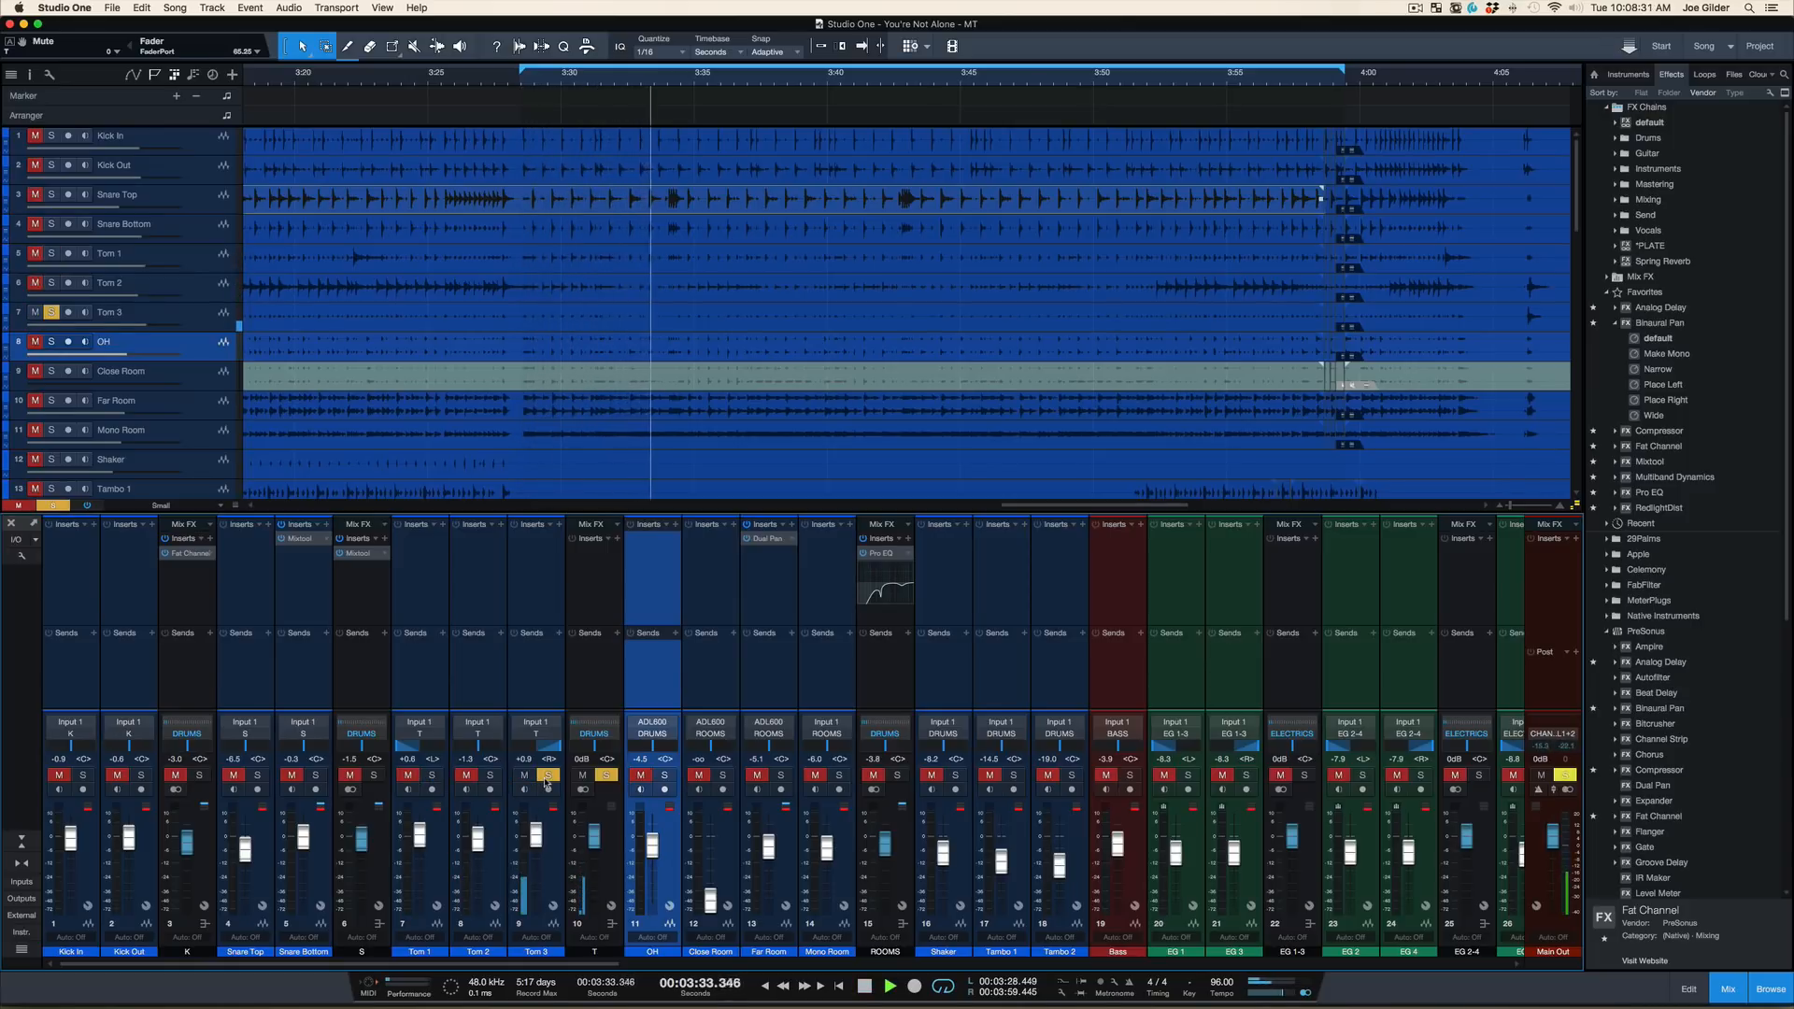
pyautogui.click(491, 776)
pyautogui.click(492, 777)
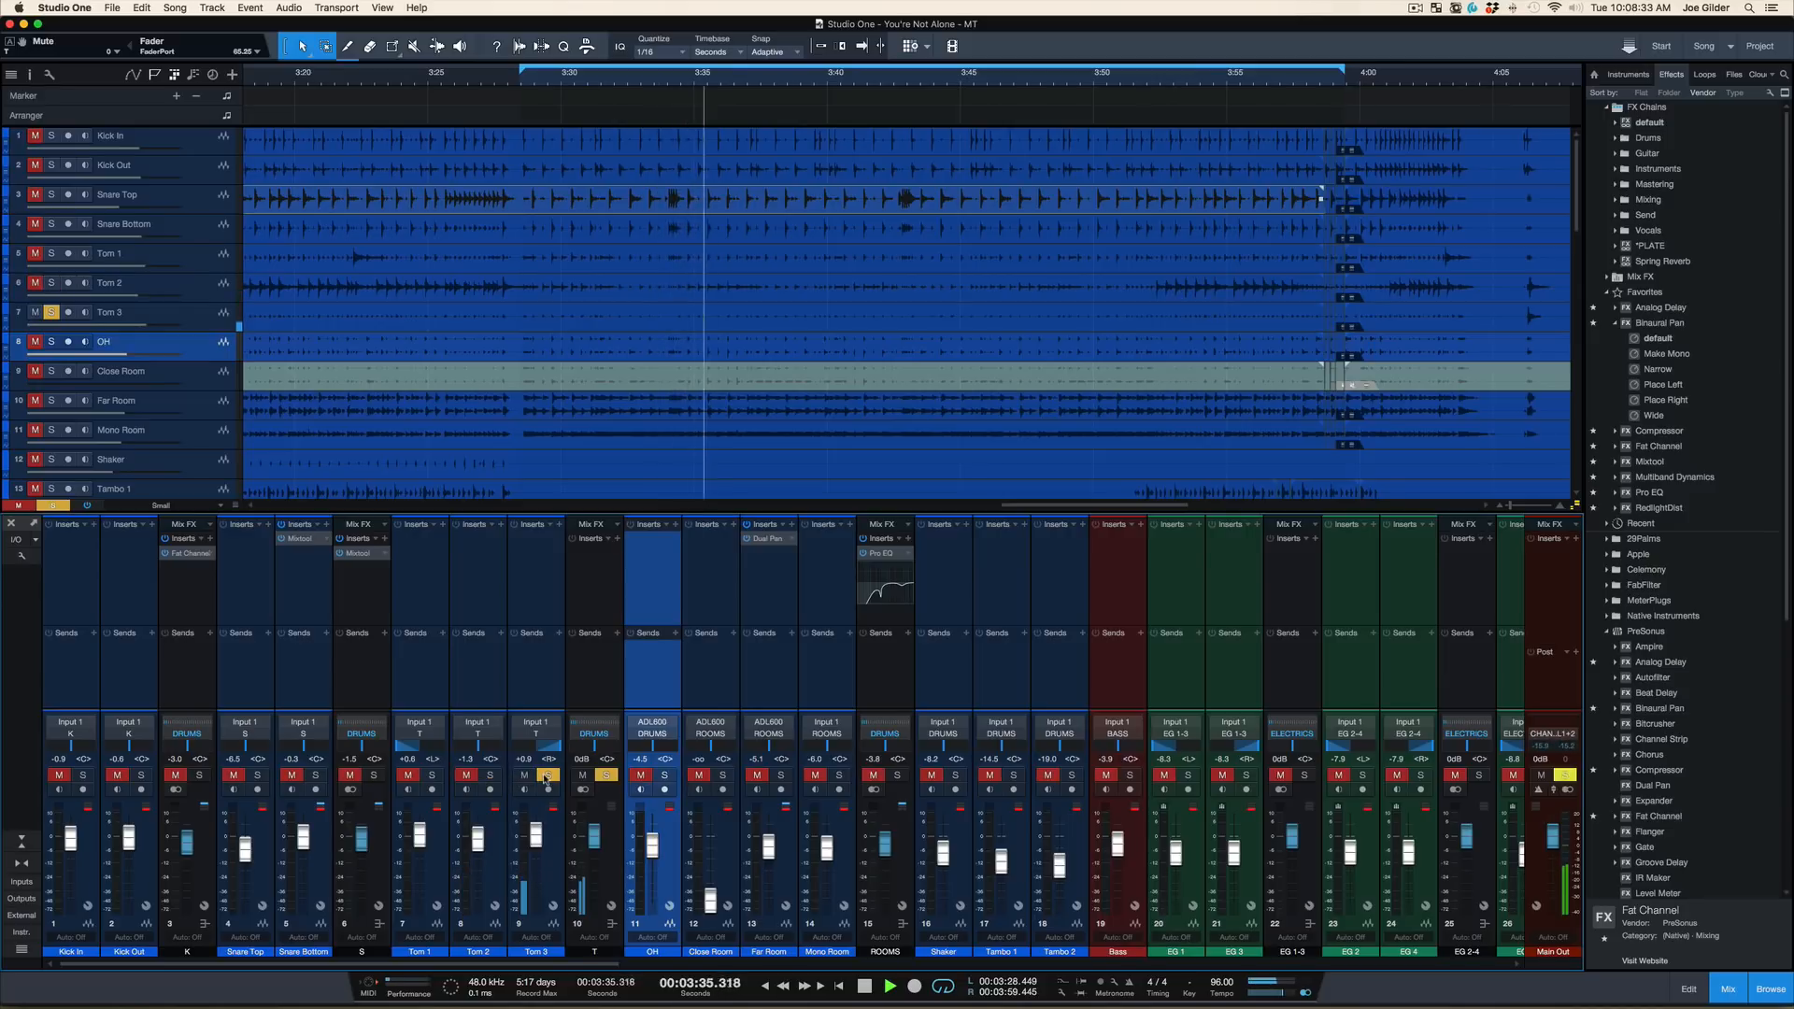
pyautogui.press('space')
pyautogui.click(548, 776)
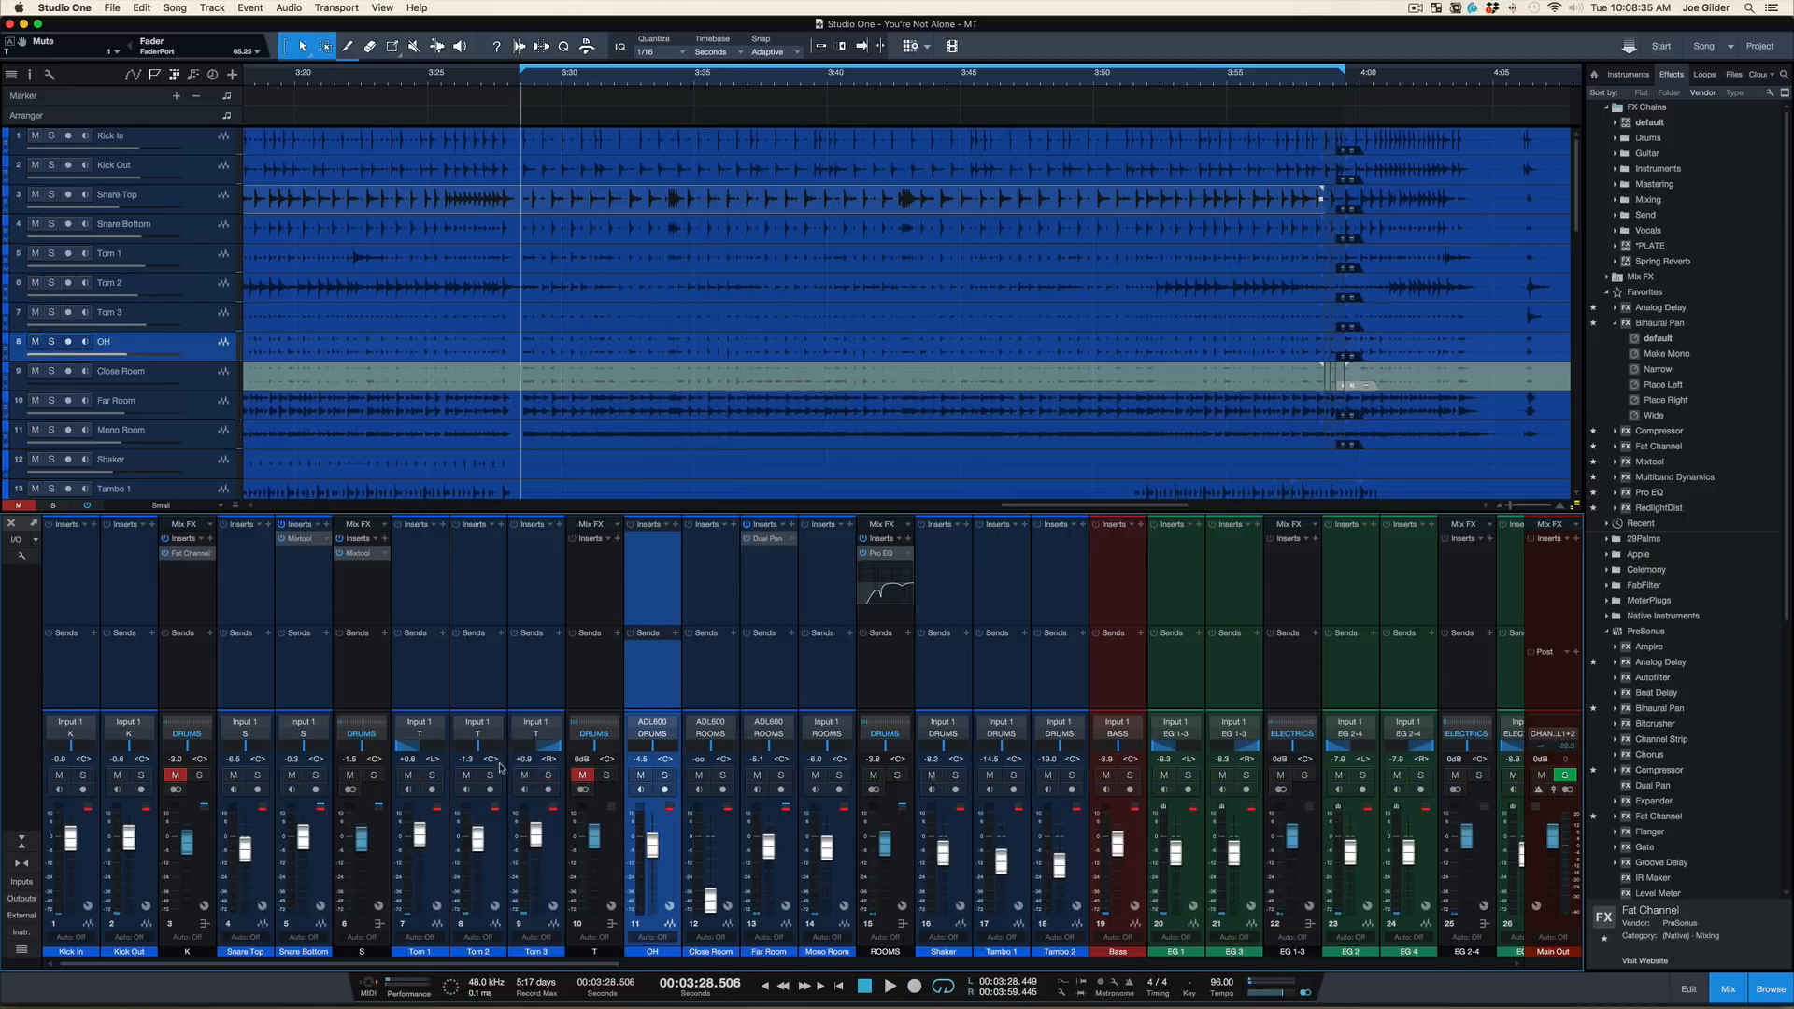
# Solo Tom 2 and enlarge the arrangement tracks to Medium height with all three tom tracks in view
pyautogui.click(492, 776)
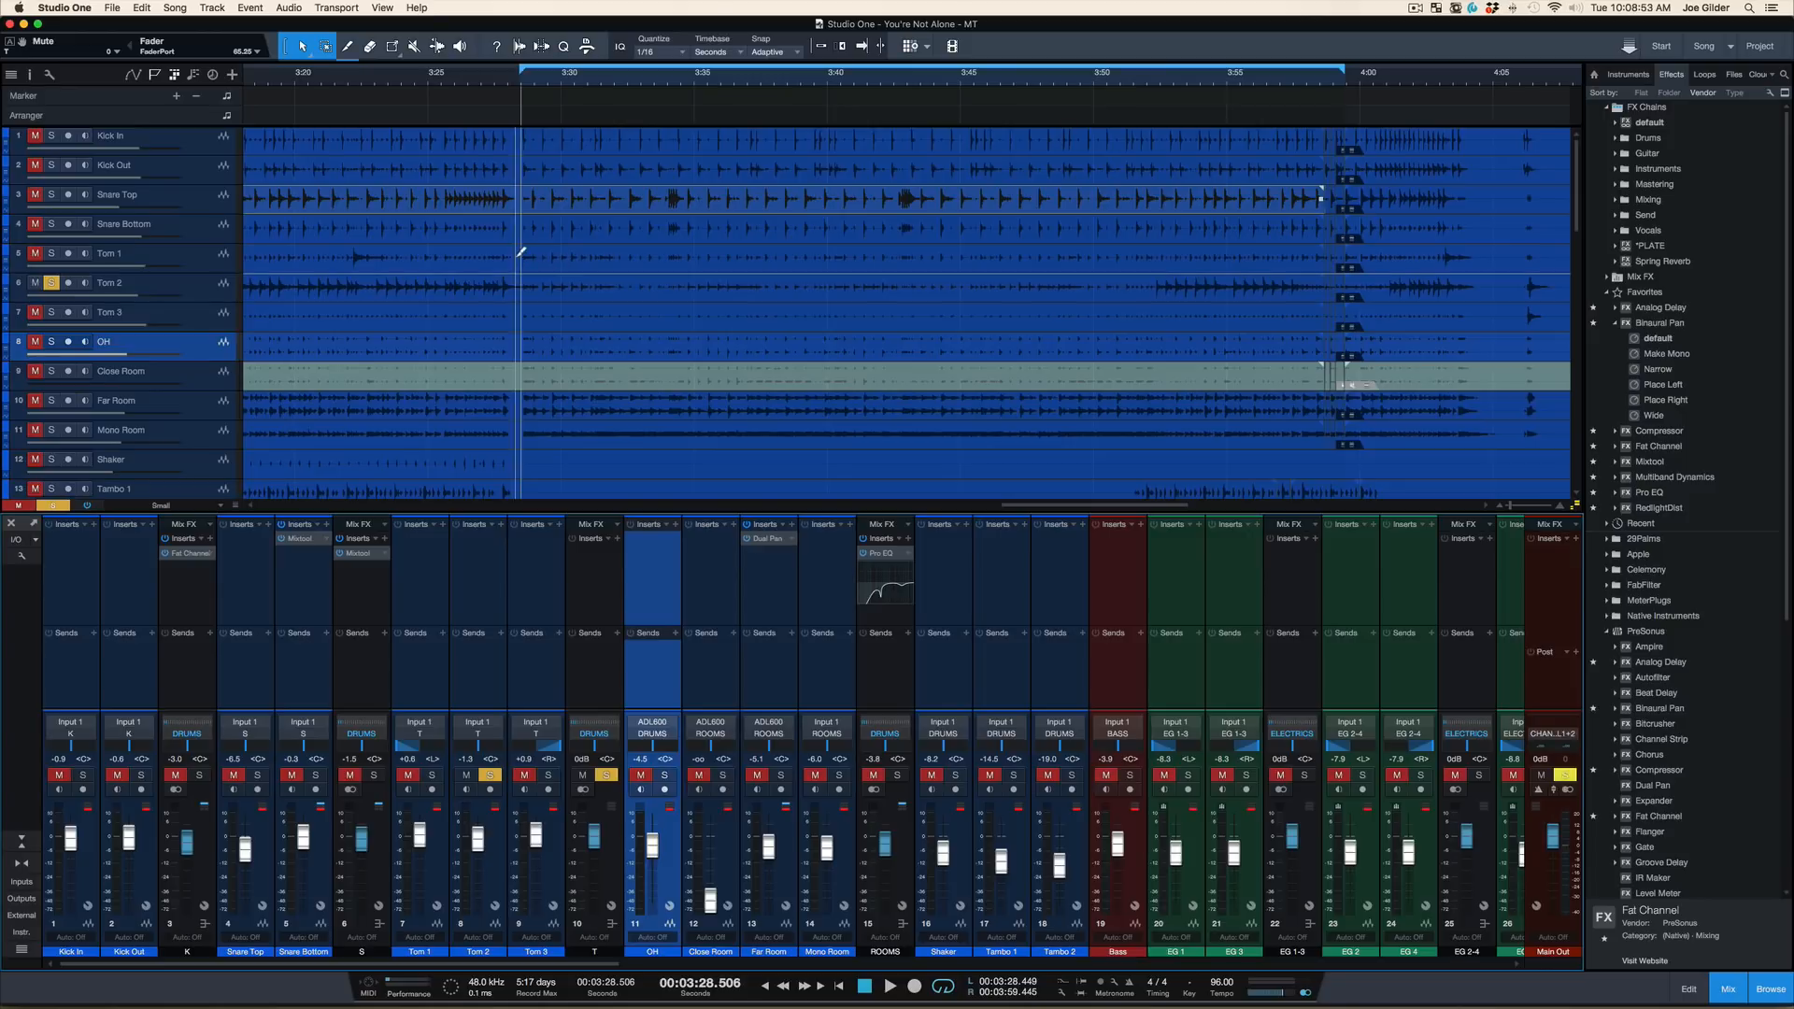
pyautogui.hotkey('shift', 'e')
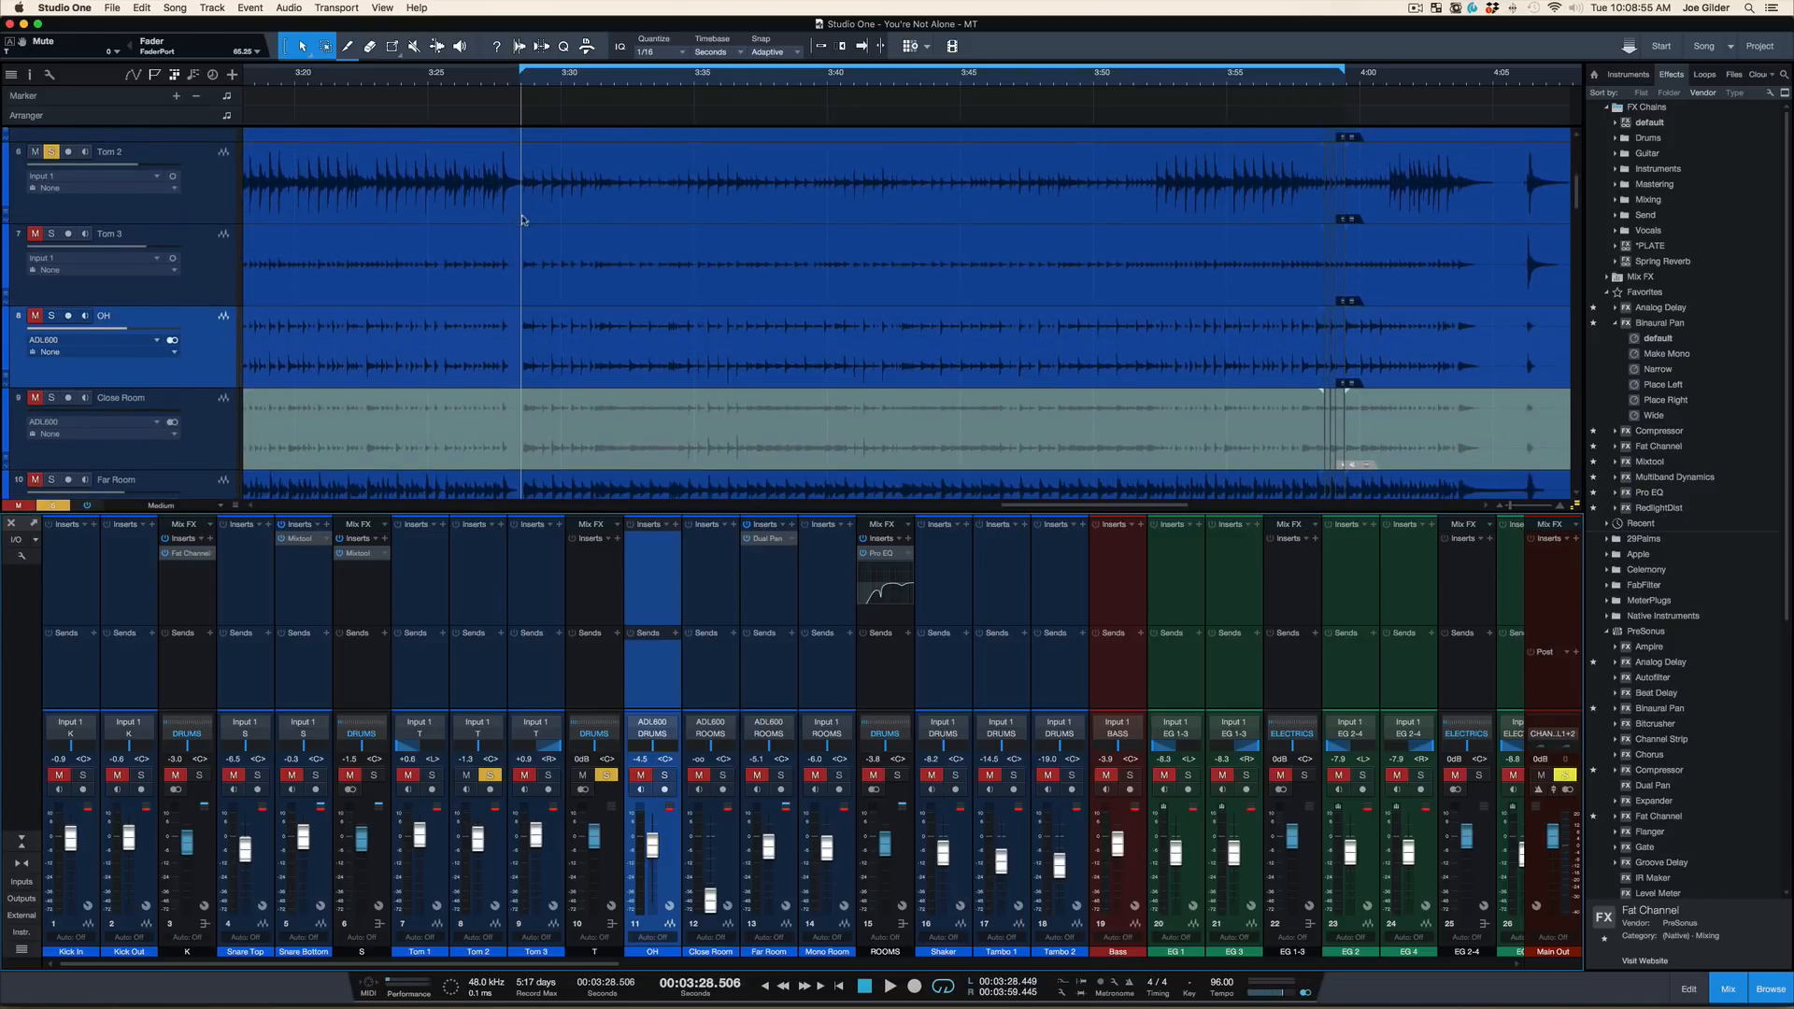
pyautogui.scroll(3, 523, 208)
# Try deleting the audio across Tom 1, Tom 2 and Tom 3 from about 3:28.5 to 3:48.8, undo it, and place the playhead near the loop start
pyautogui.moveTo(520, 210); pyautogui.dragTo(1067, 379)
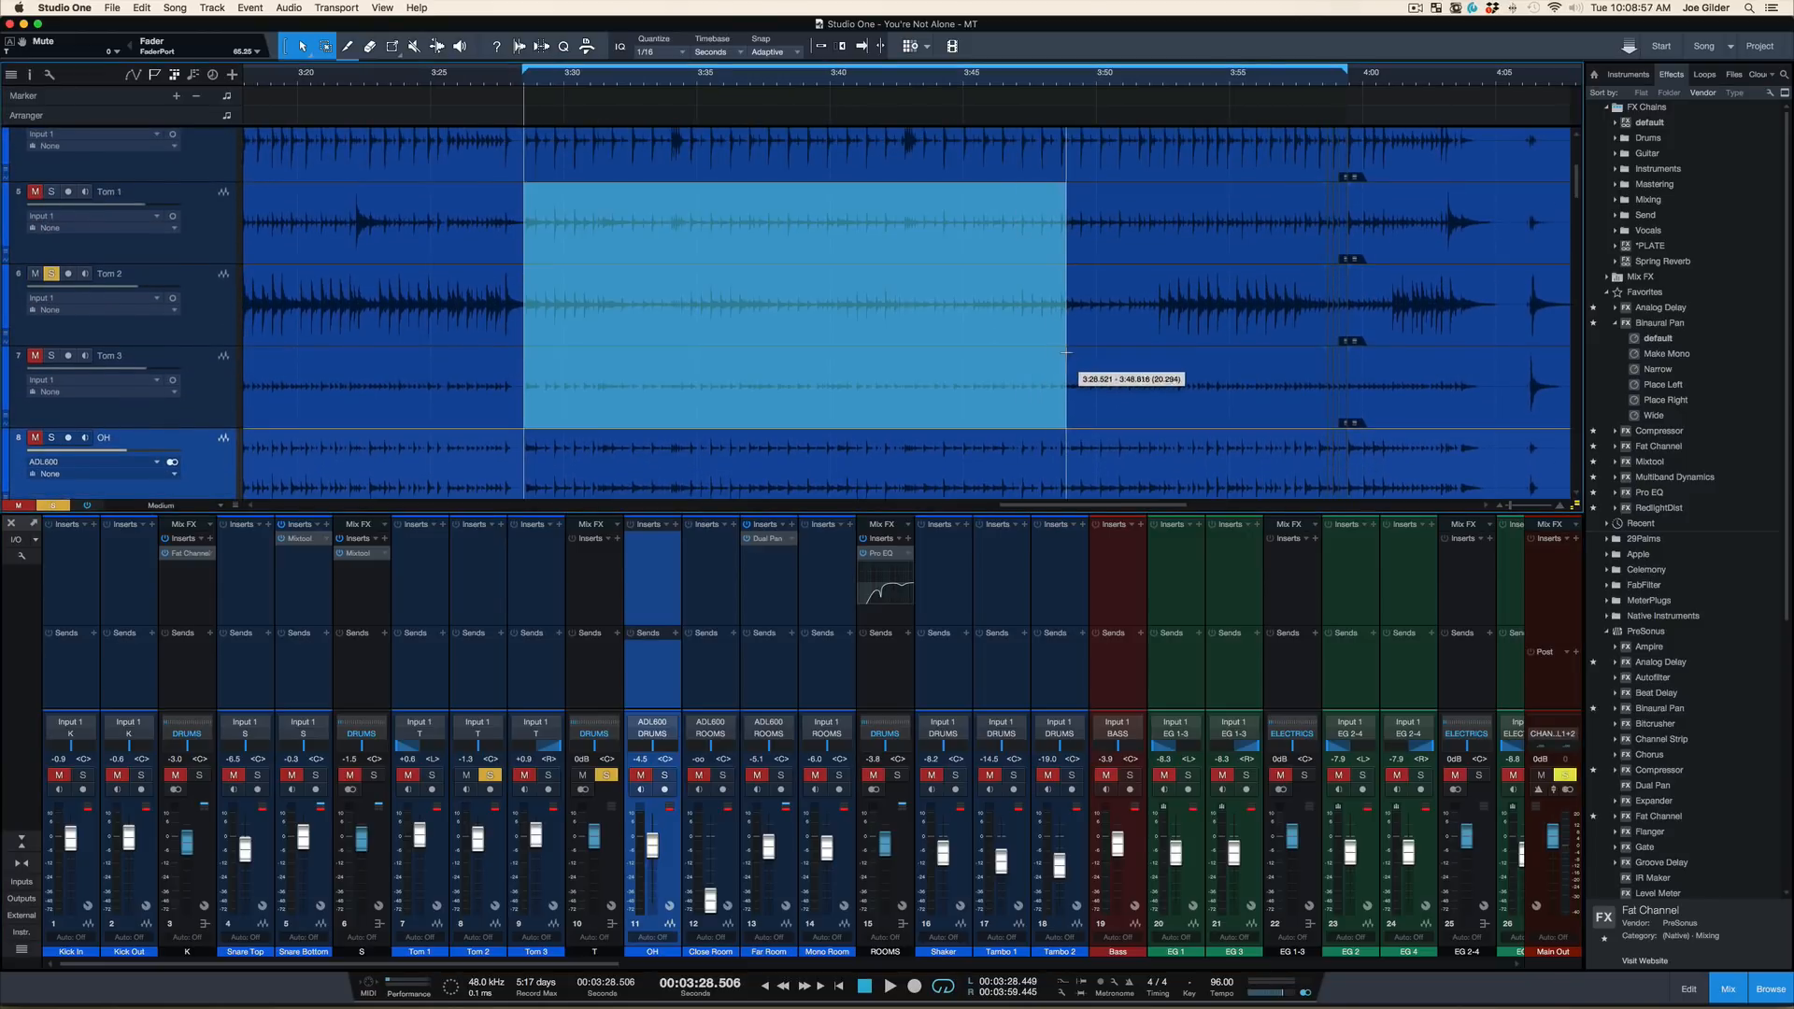
pyautogui.press('Delete')
pyautogui.press('super+z')
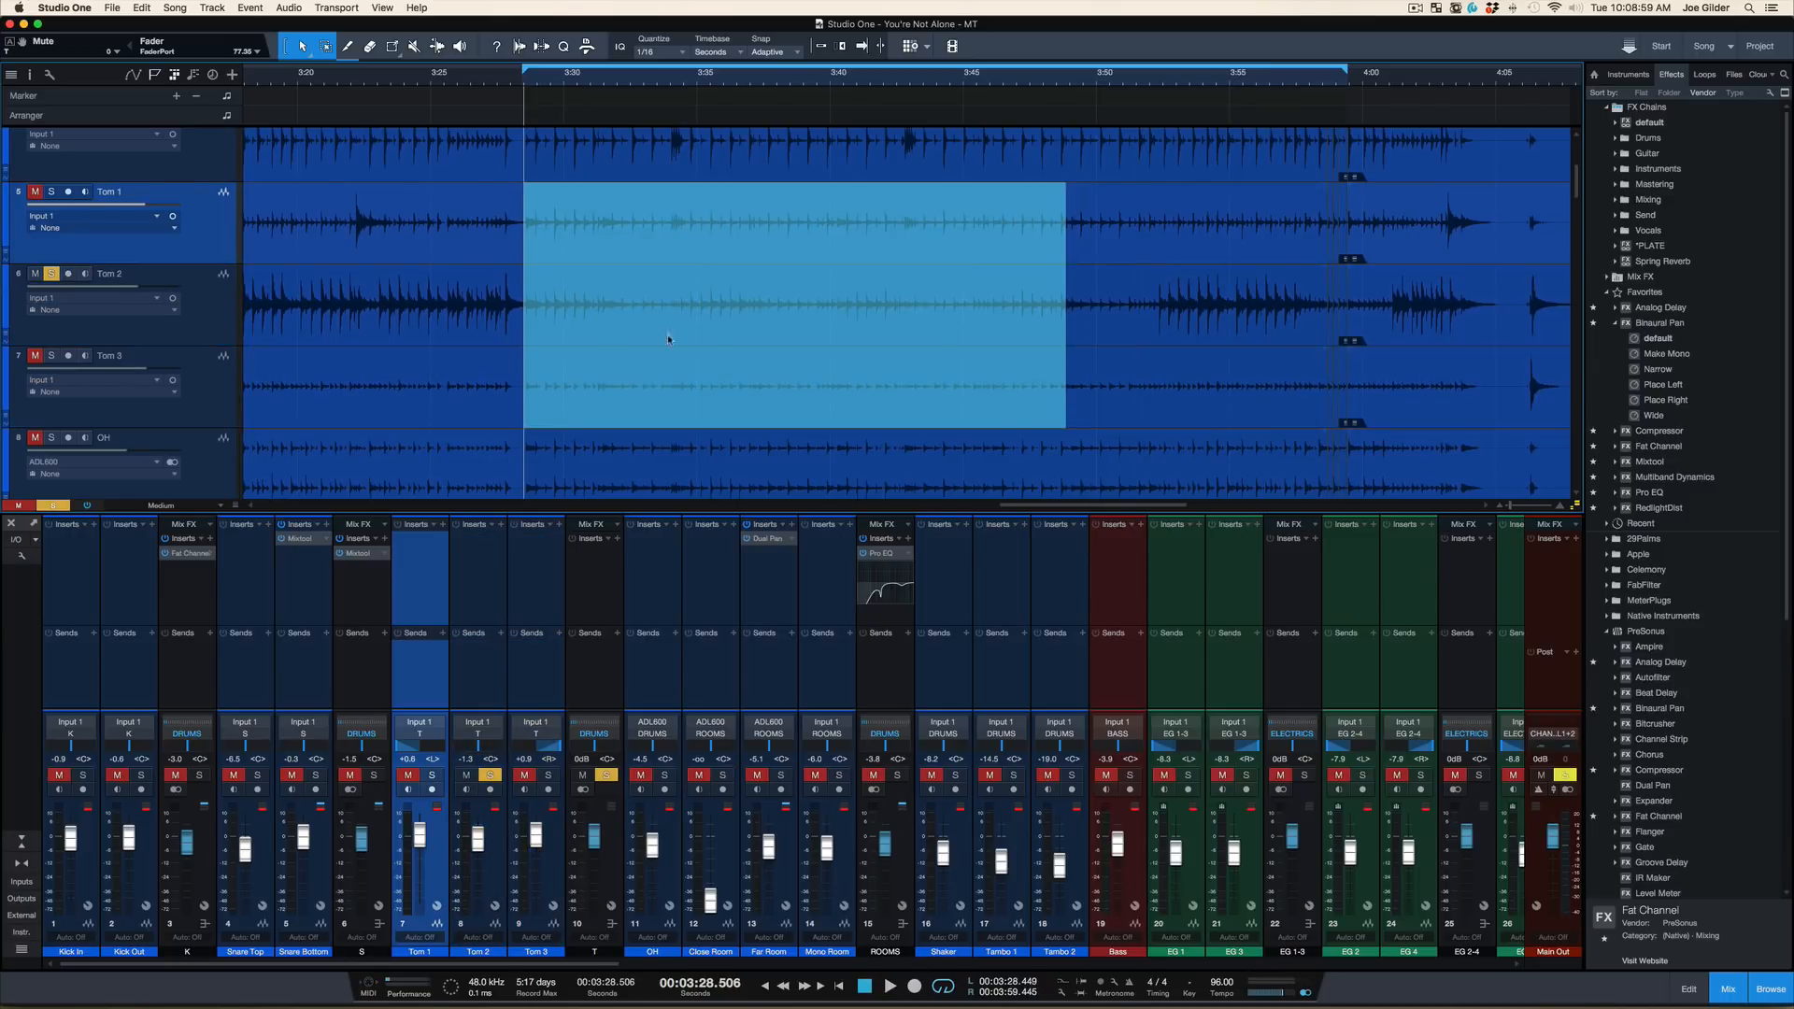
pyautogui.click(523, 77)
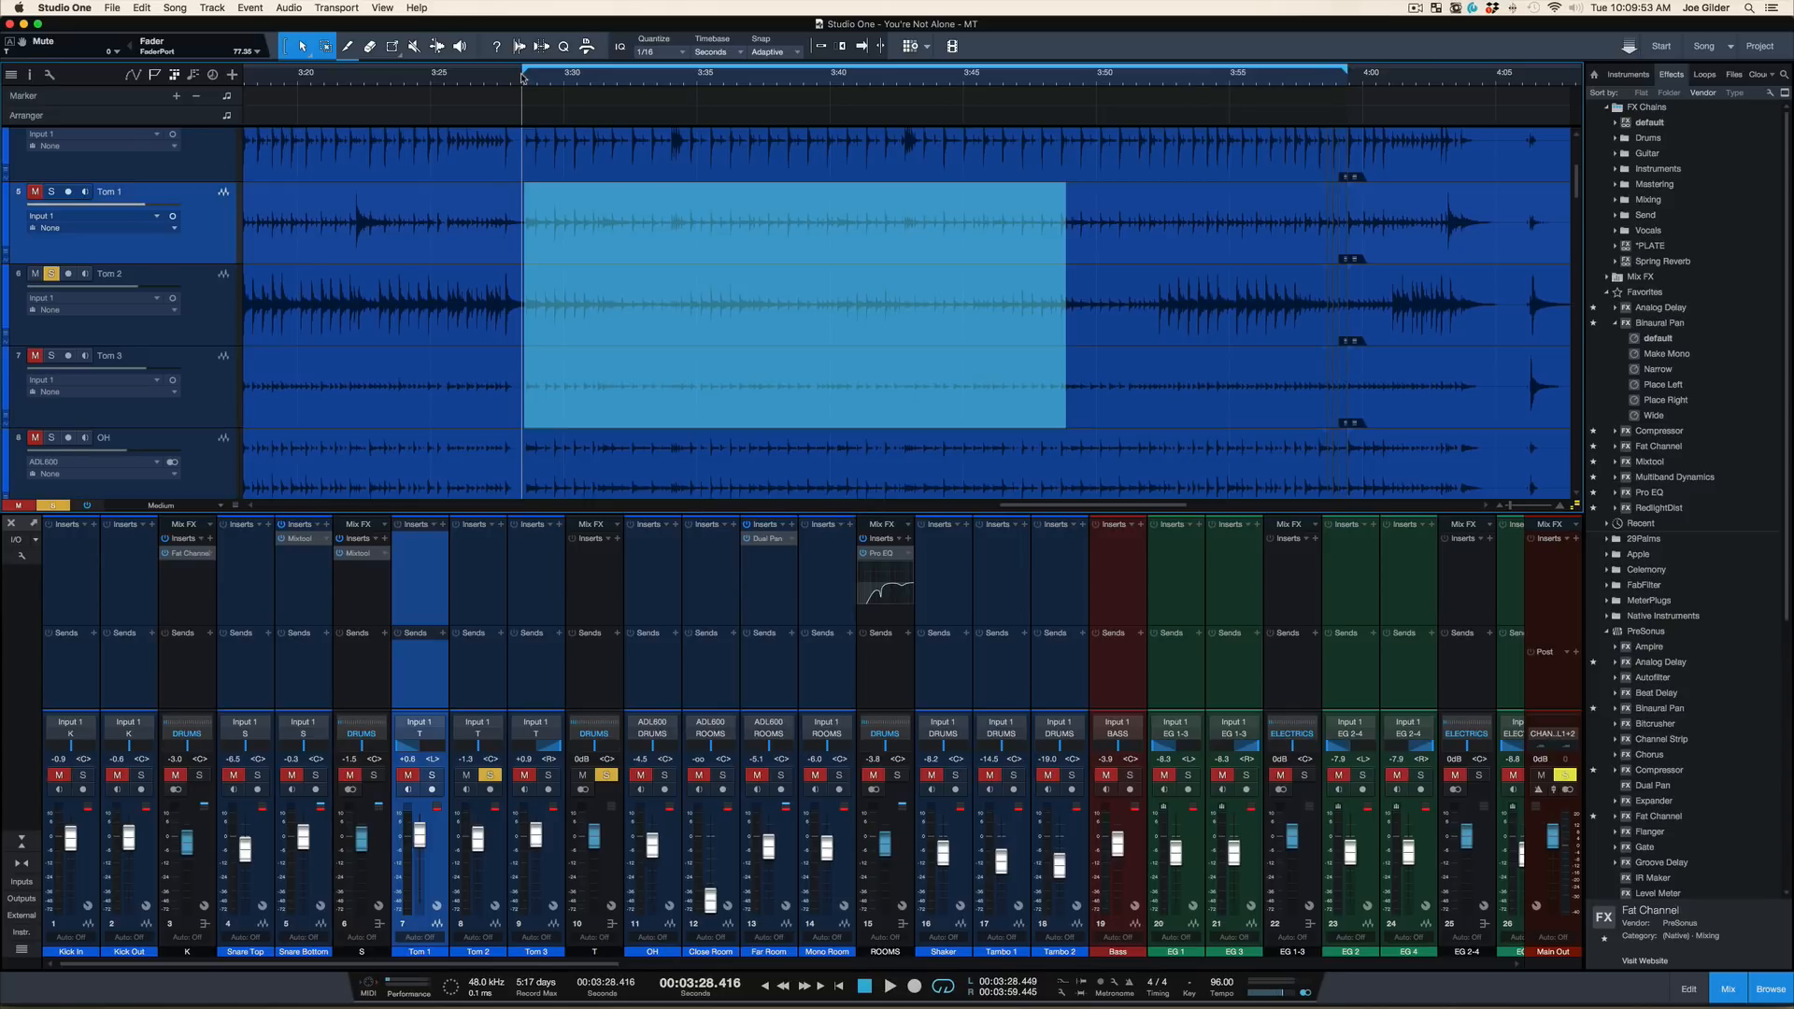
# Clear the active solo and unmute the T bus
pyautogui.hotkey('shift', 's')
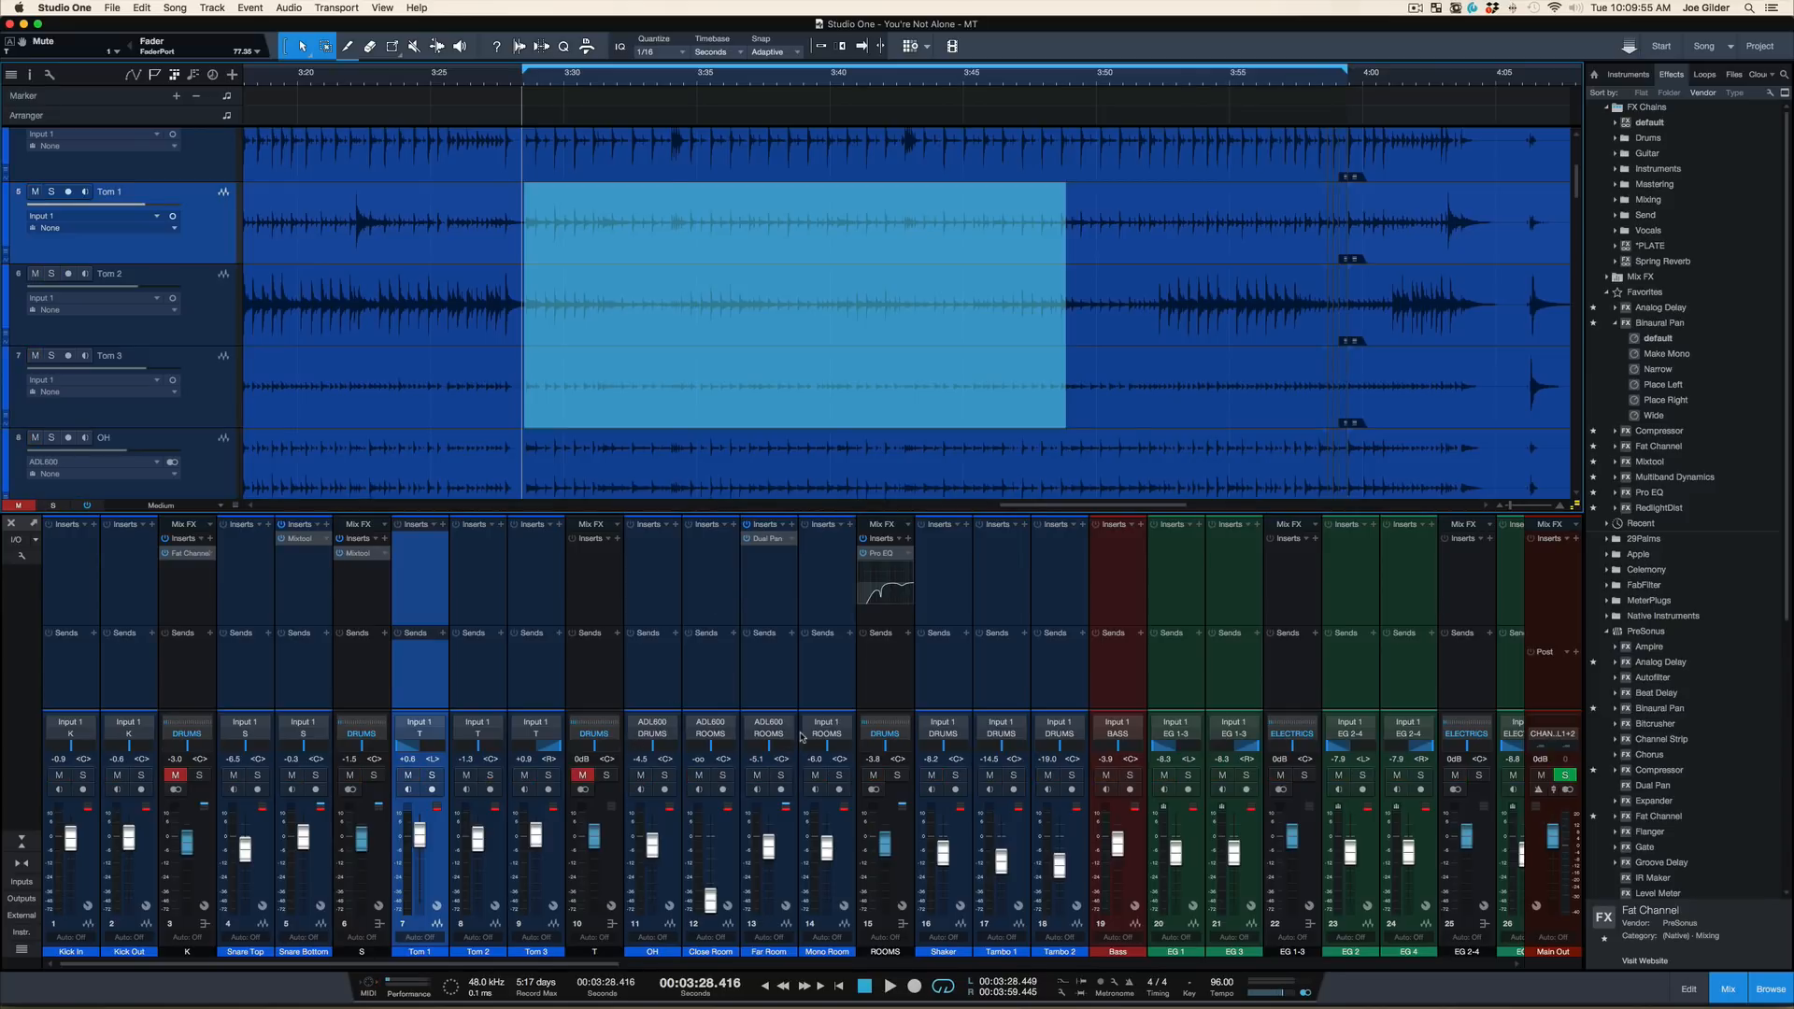
pyautogui.click(585, 775)
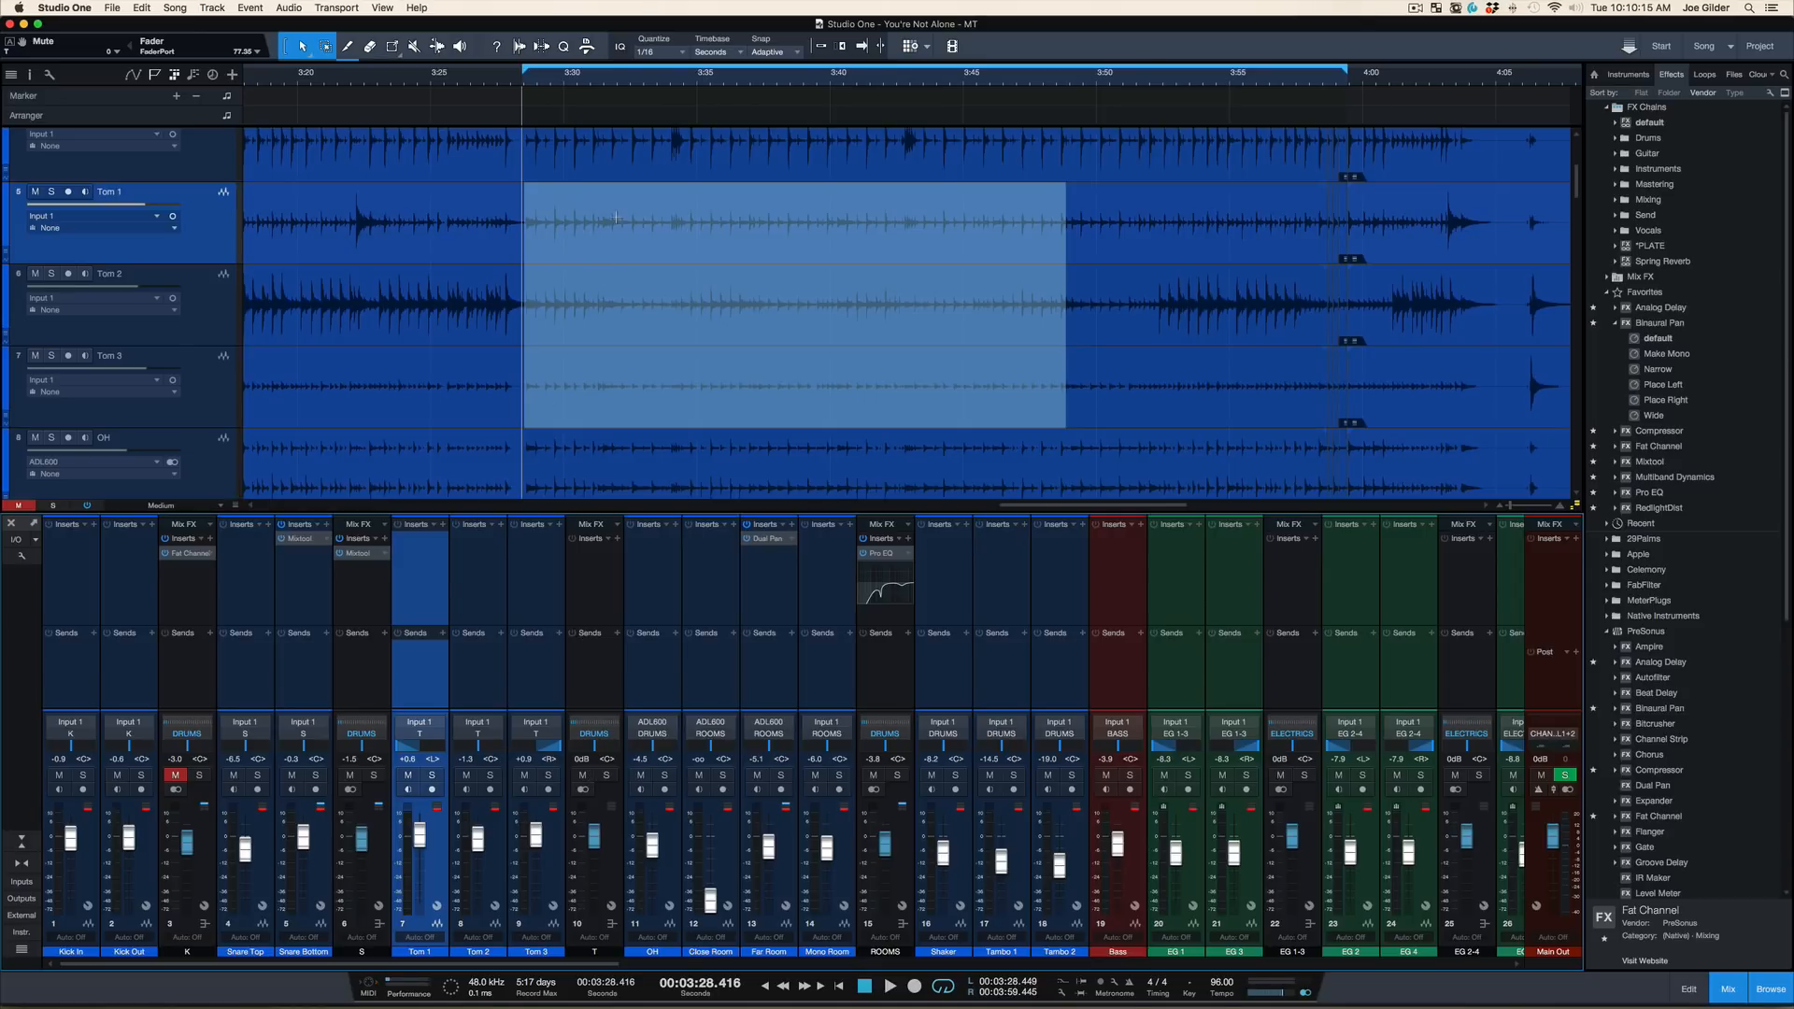
# Insert a Pro EQ on the Tom 2 channel from the effect favorites
pyautogui.click(493, 591)
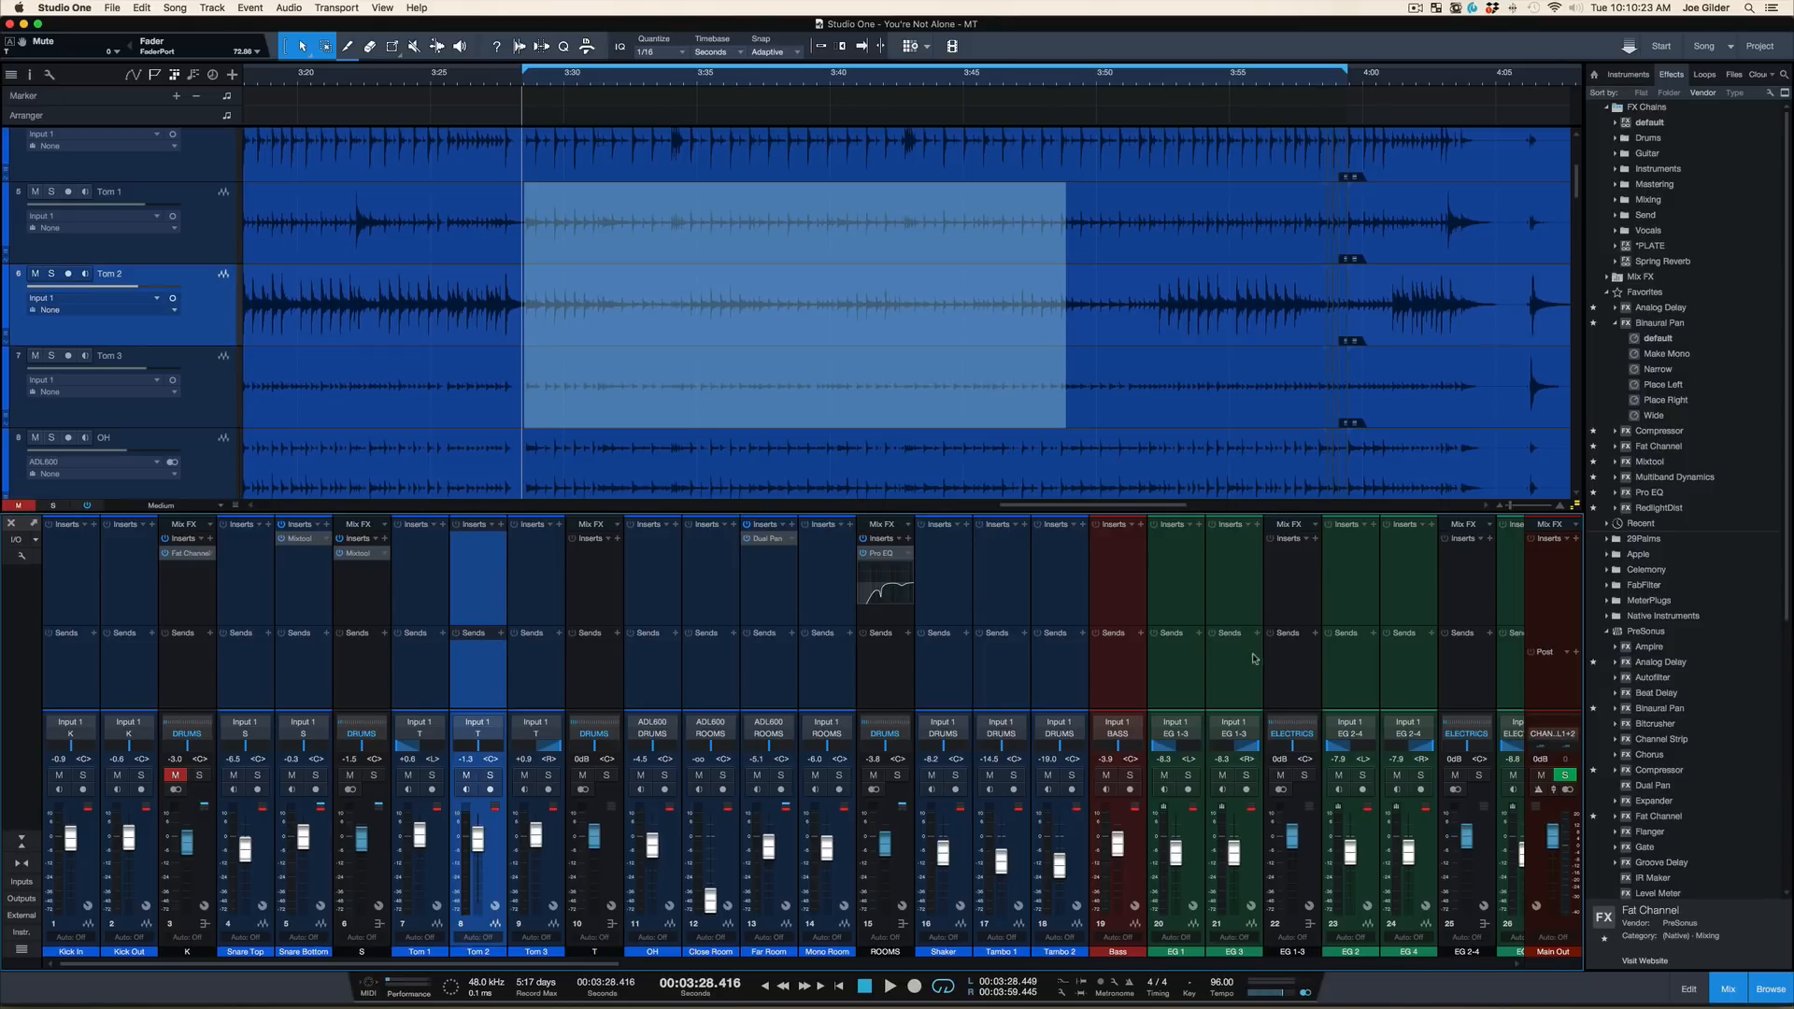
pyautogui.click(1647, 325)
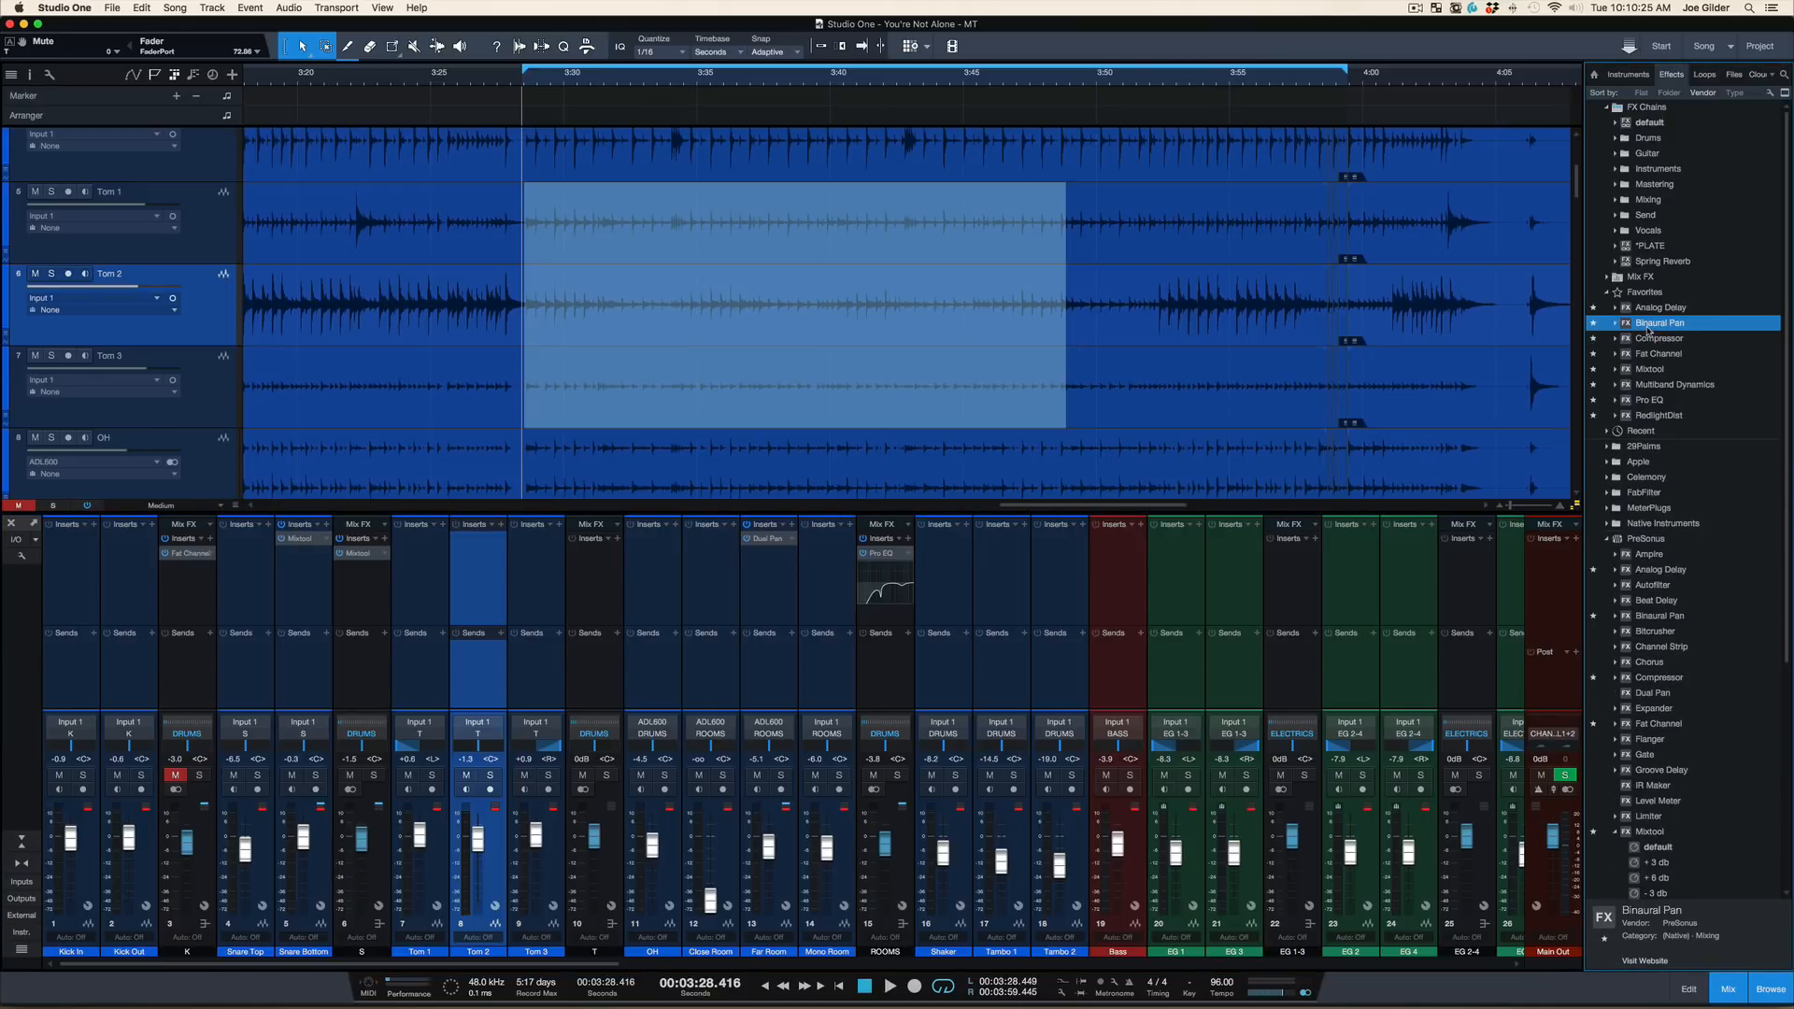
pyautogui.click(1649, 833)
pyautogui.scroll(-4, 1649, 745)
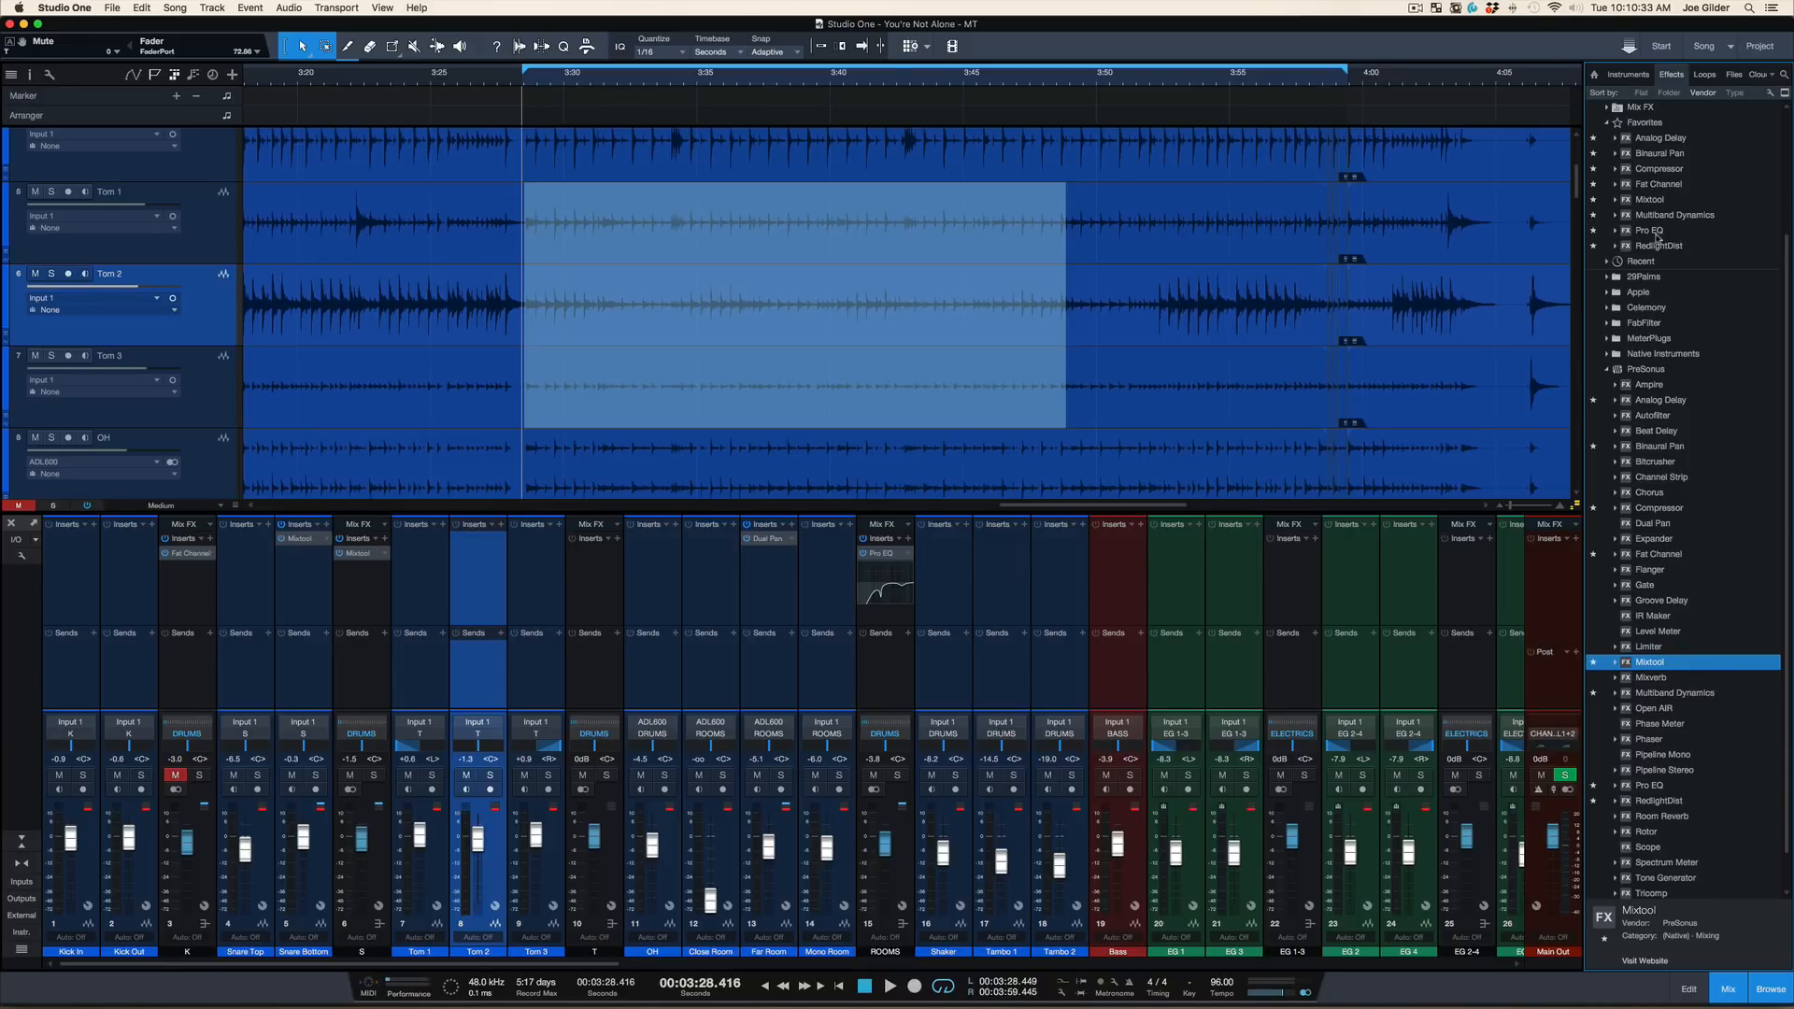
pyautogui.moveTo(1656, 237); pyautogui.dragTo(481, 574)
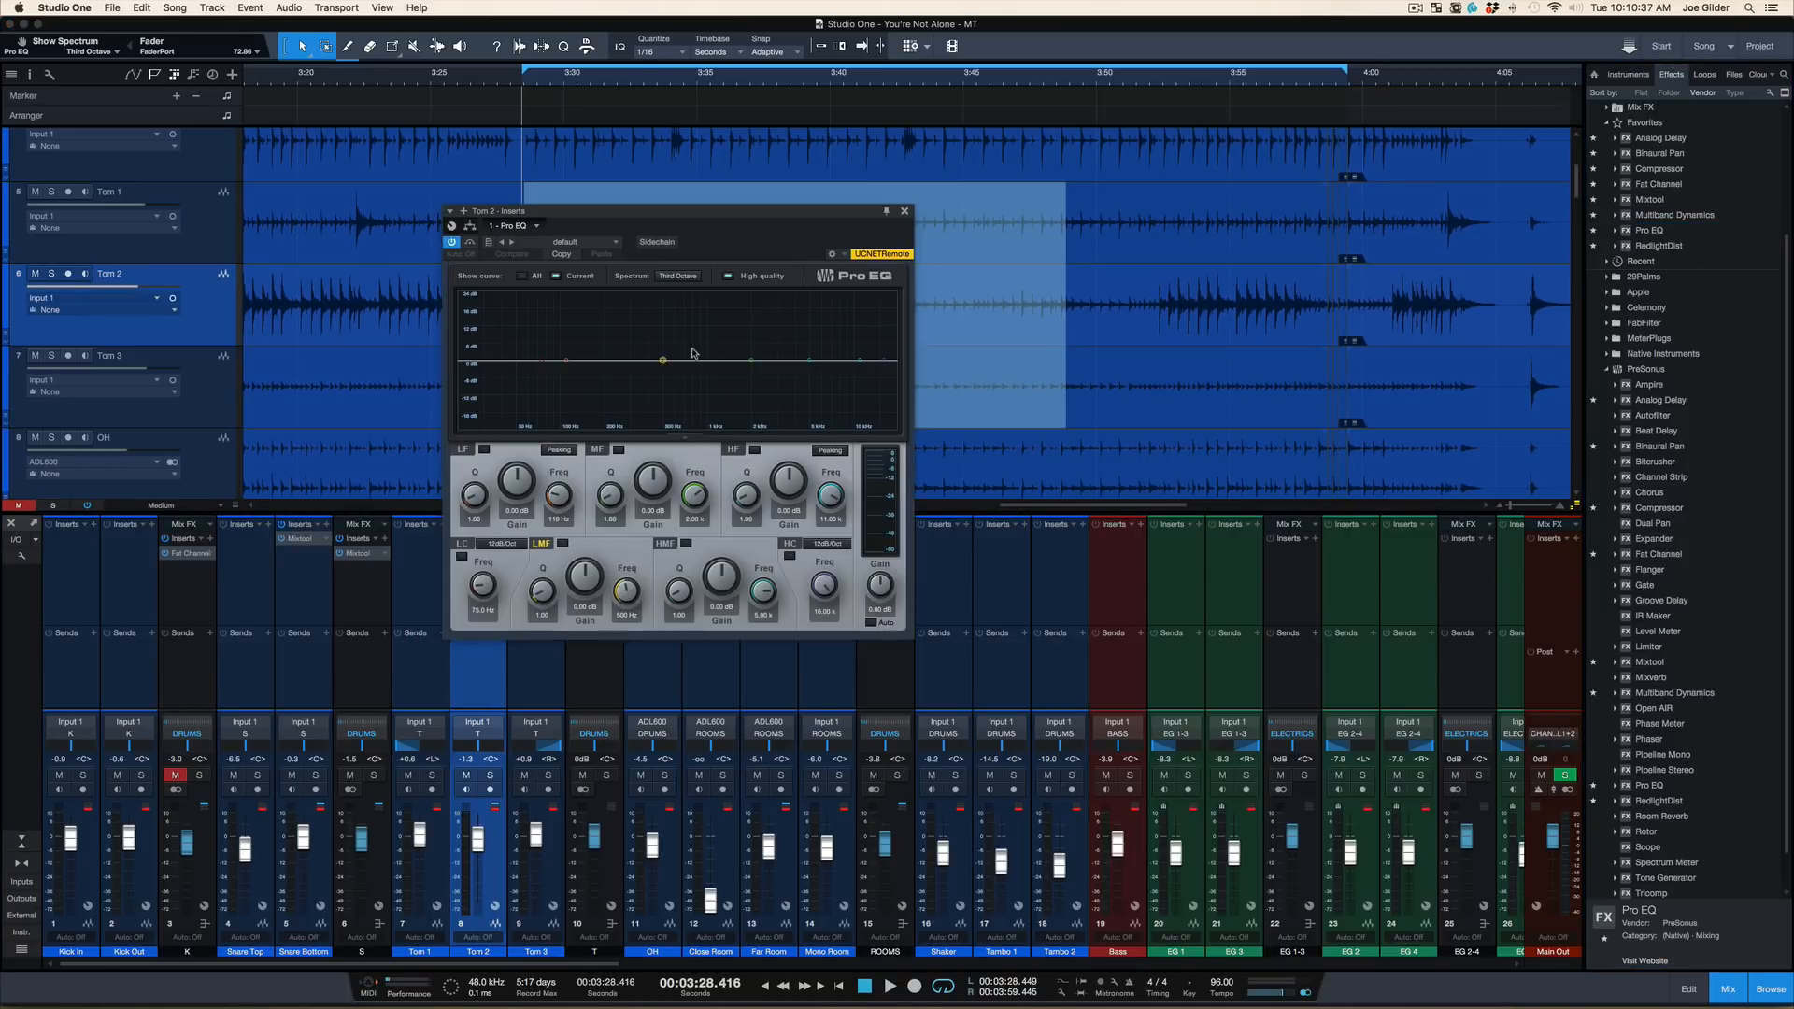
# Solo Tom 2 and, during playback, boost the Pro EQ's LMF band to about 20.94 dB at 155 Hz with a Q of 8.20
pyautogui.press('s')
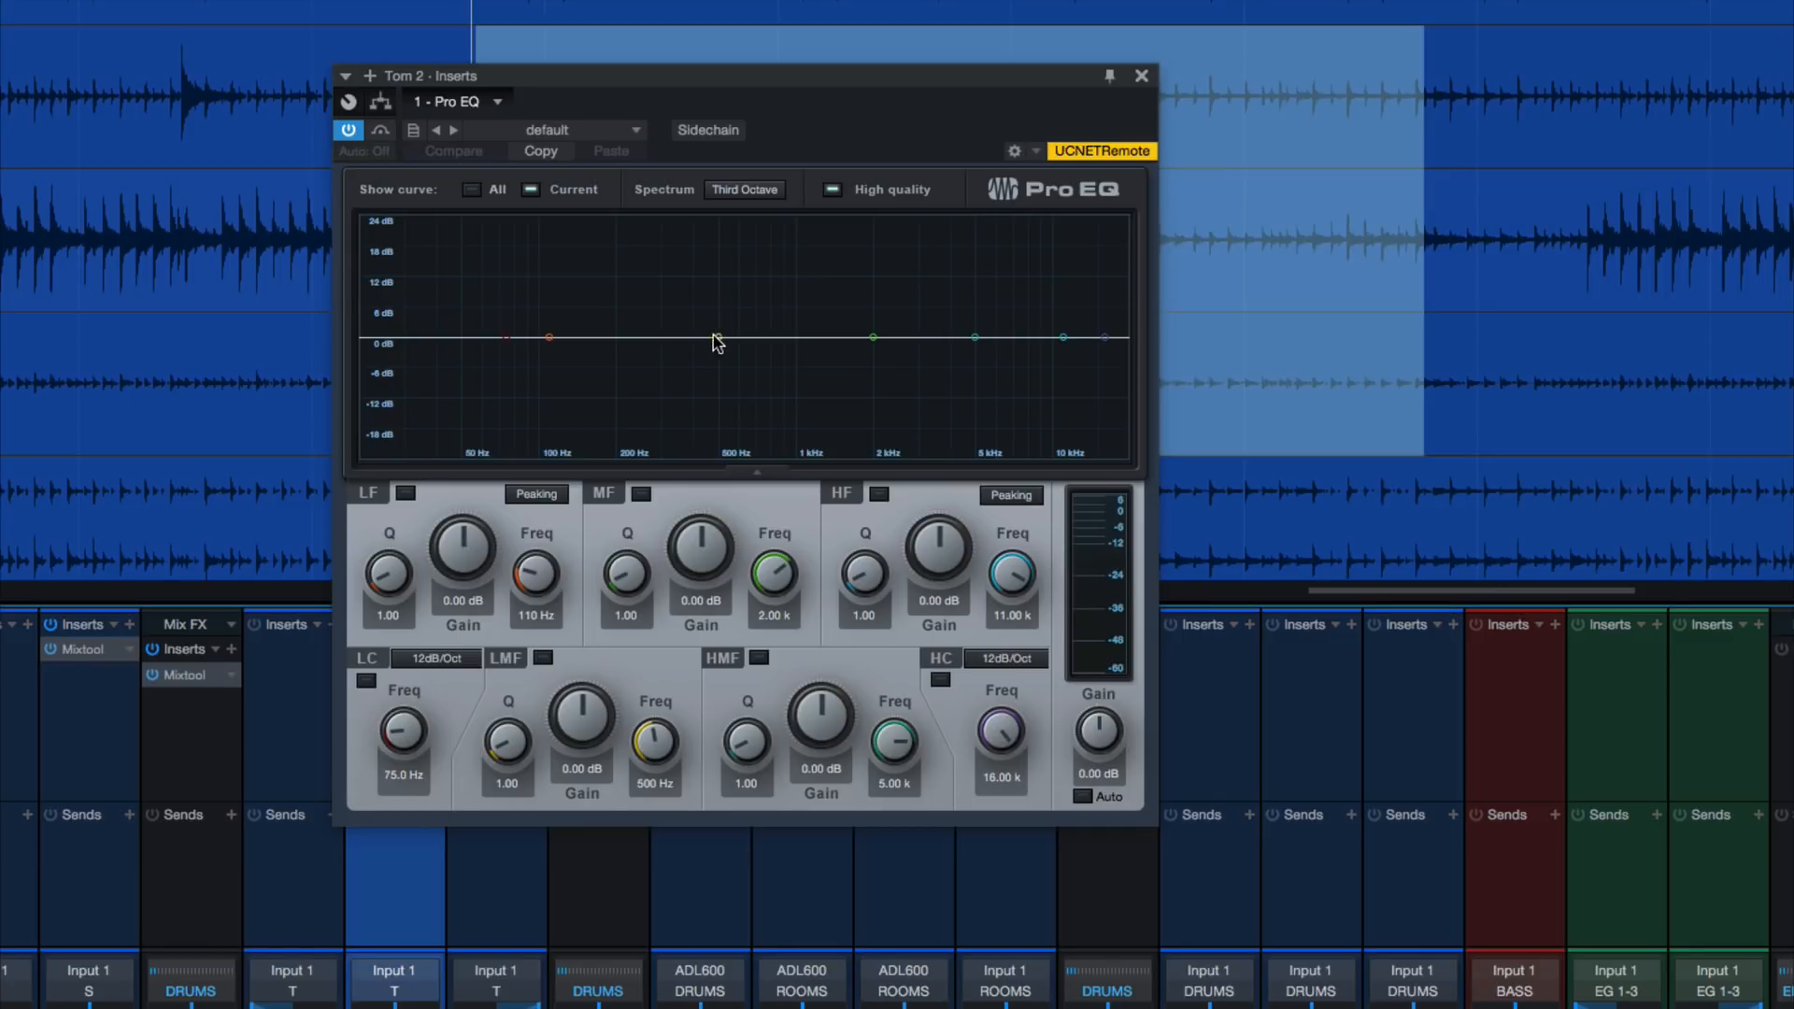
pyautogui.press('space')
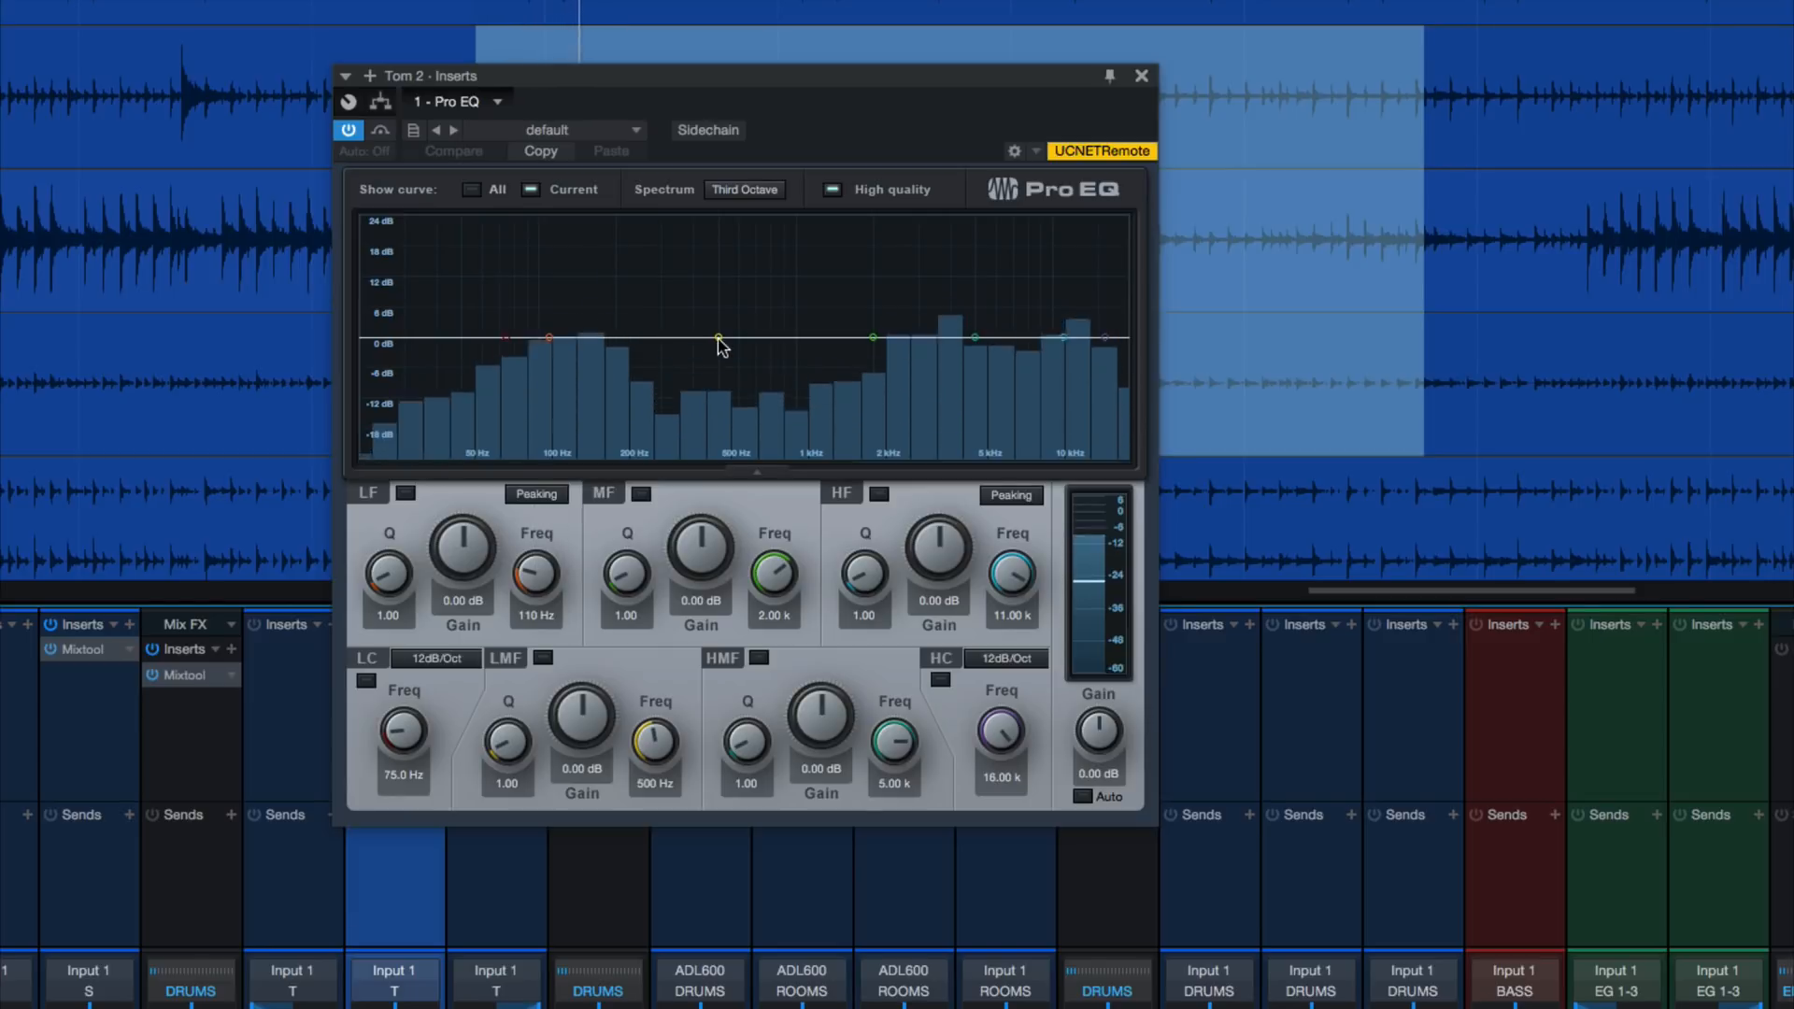
pyautogui.moveTo(719, 340); pyautogui.dragTo(587, 229)
pyautogui.scroll(10, 592, 227)
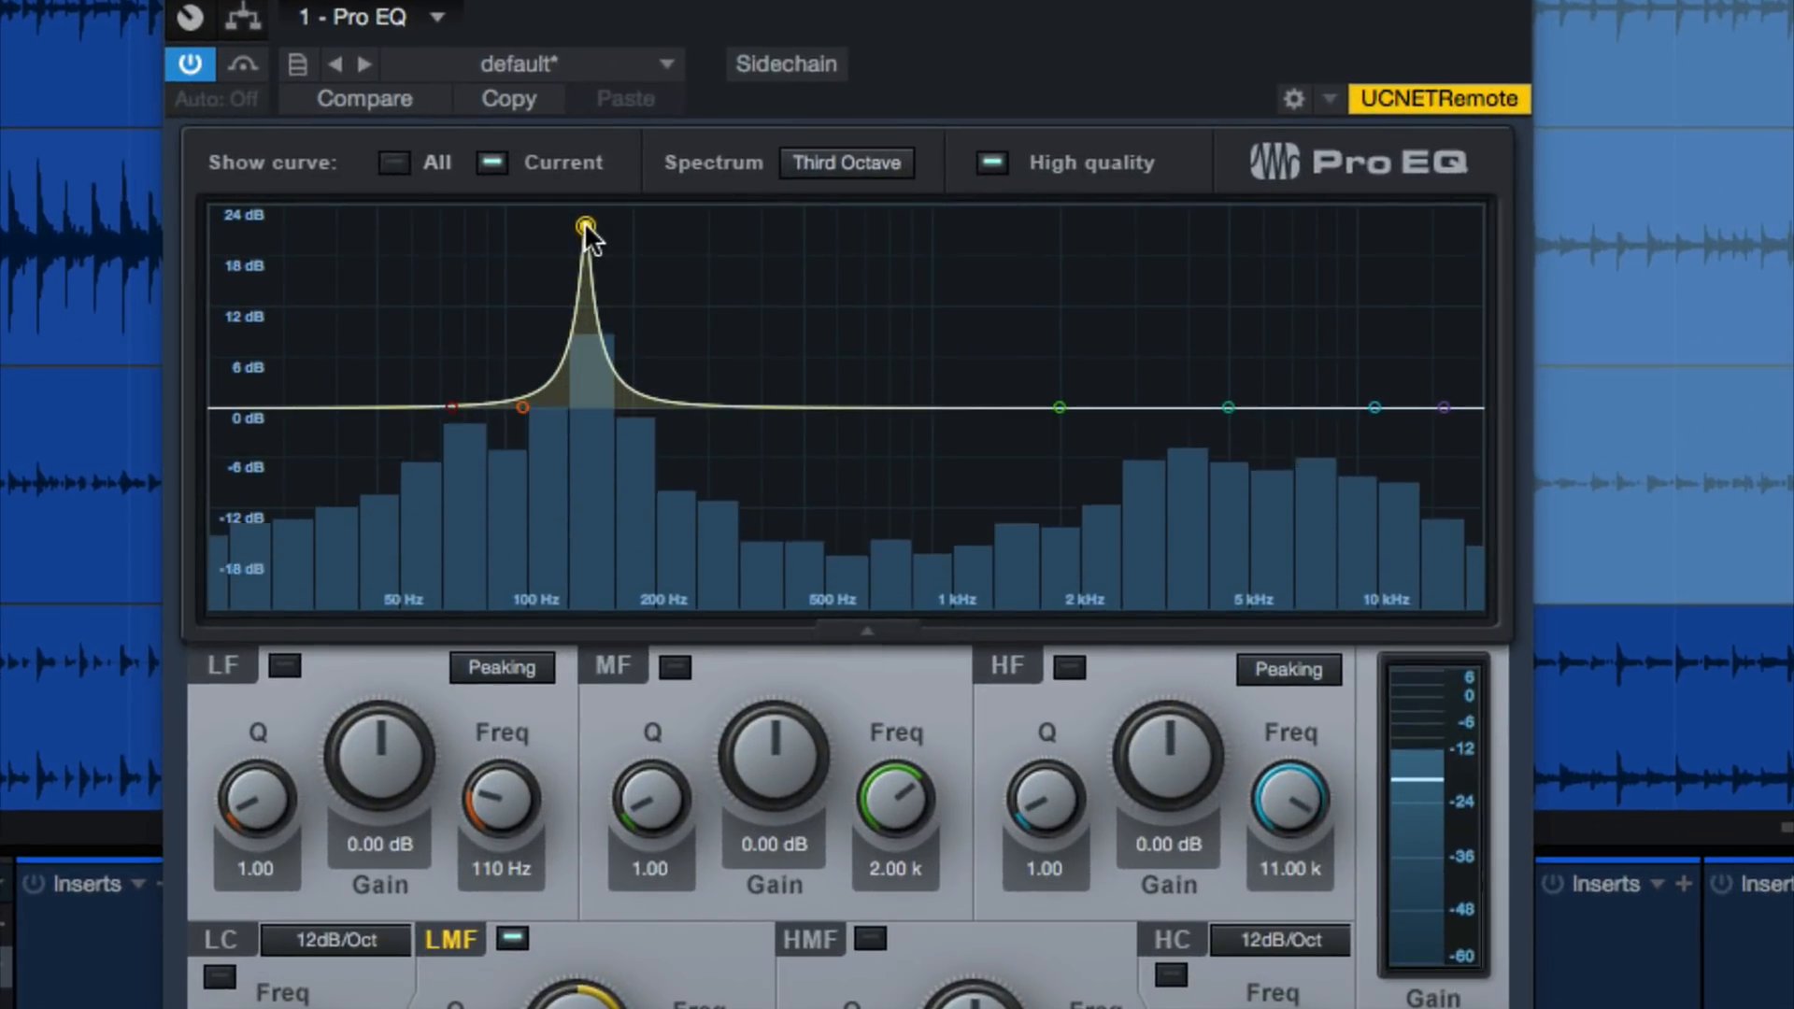
pyautogui.press('space')
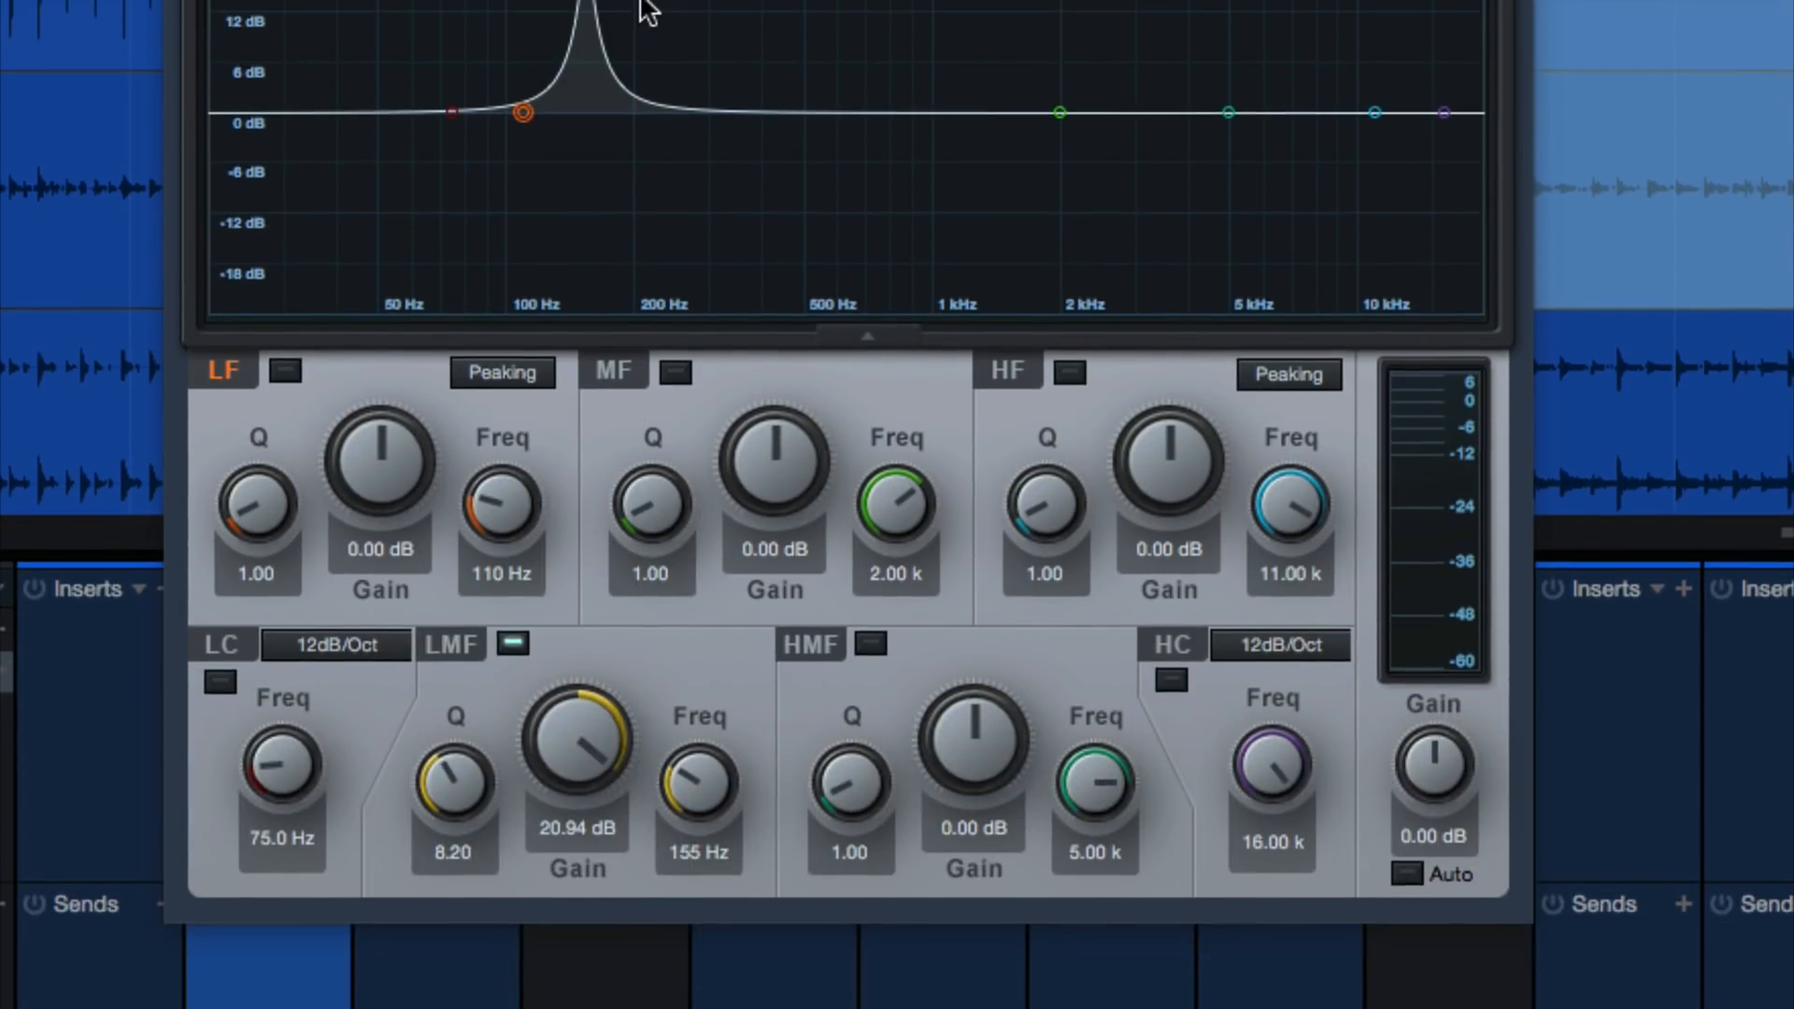
# Narrow the LMF band to a Q of about 20.36 and sweep it during playback, settling its frequency at 153 Hz
pyautogui.moveTo(452, 755); pyautogui.dragTo(478, 621)
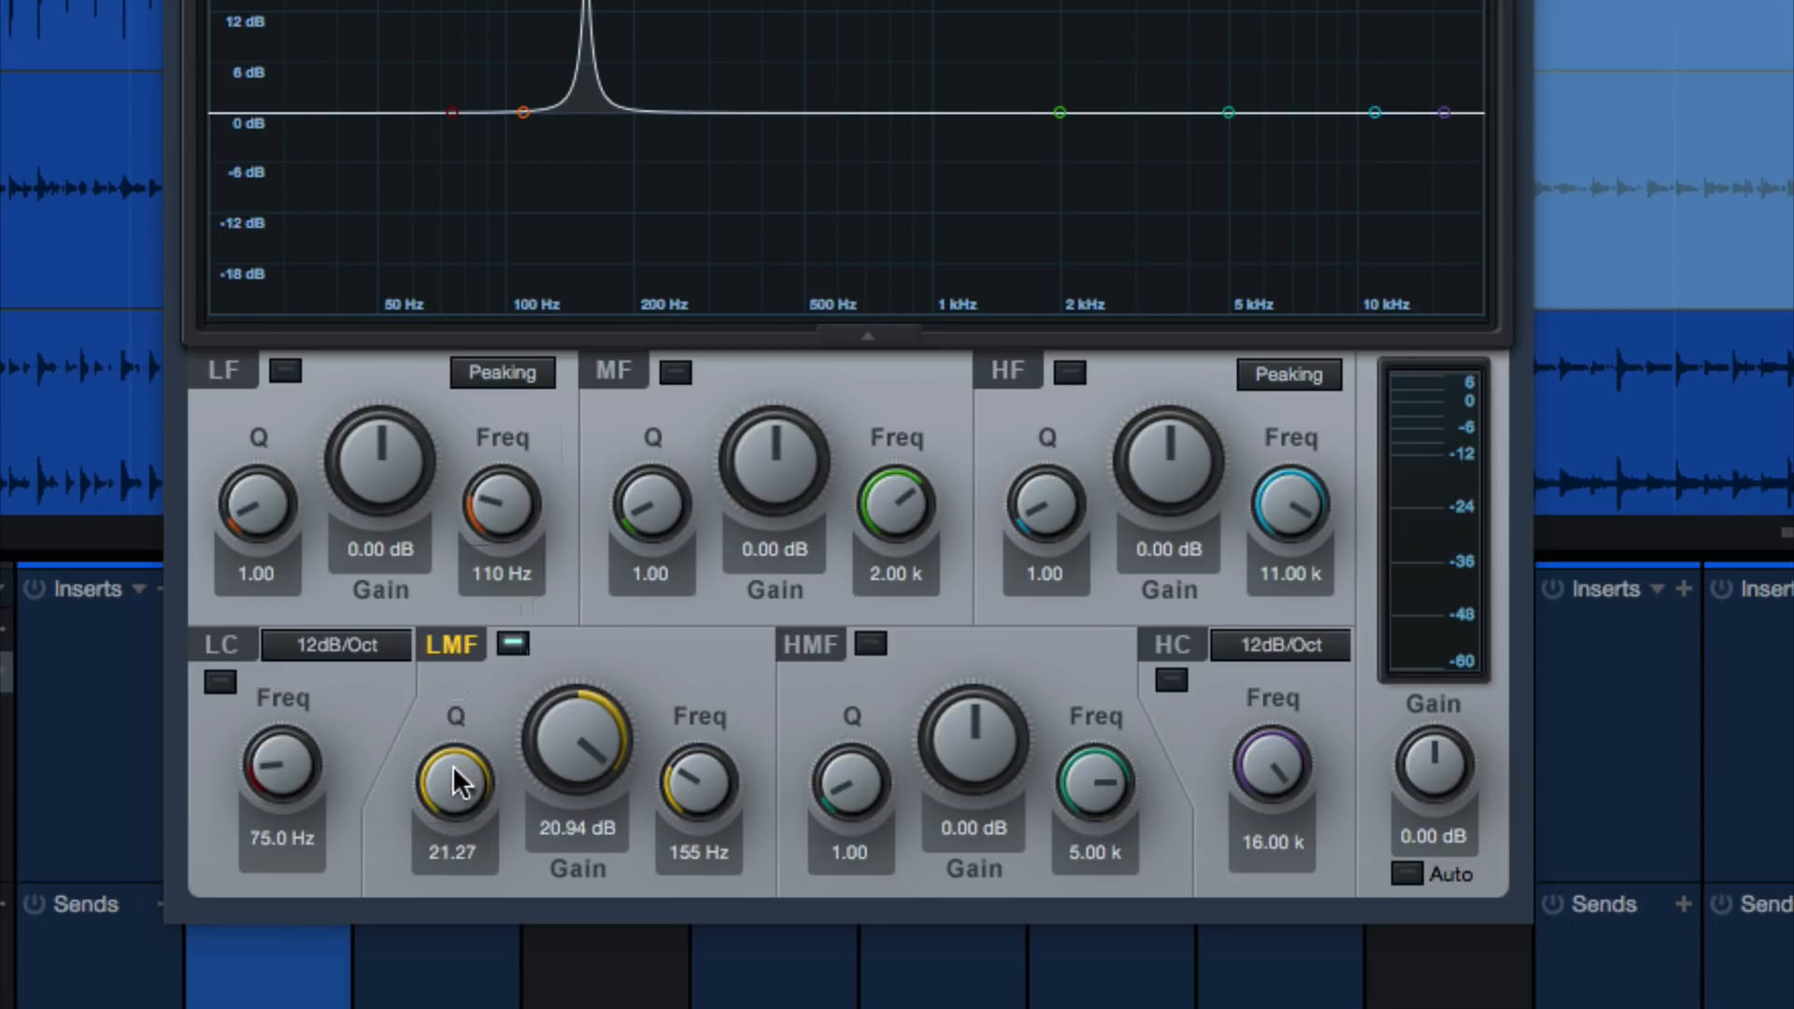
pyautogui.moveTo(452, 769)
pyautogui.mouseDown()
pyautogui.moveTo(456, 719)
pyautogui.moveTo(447, 780)
pyautogui.mouseUp()
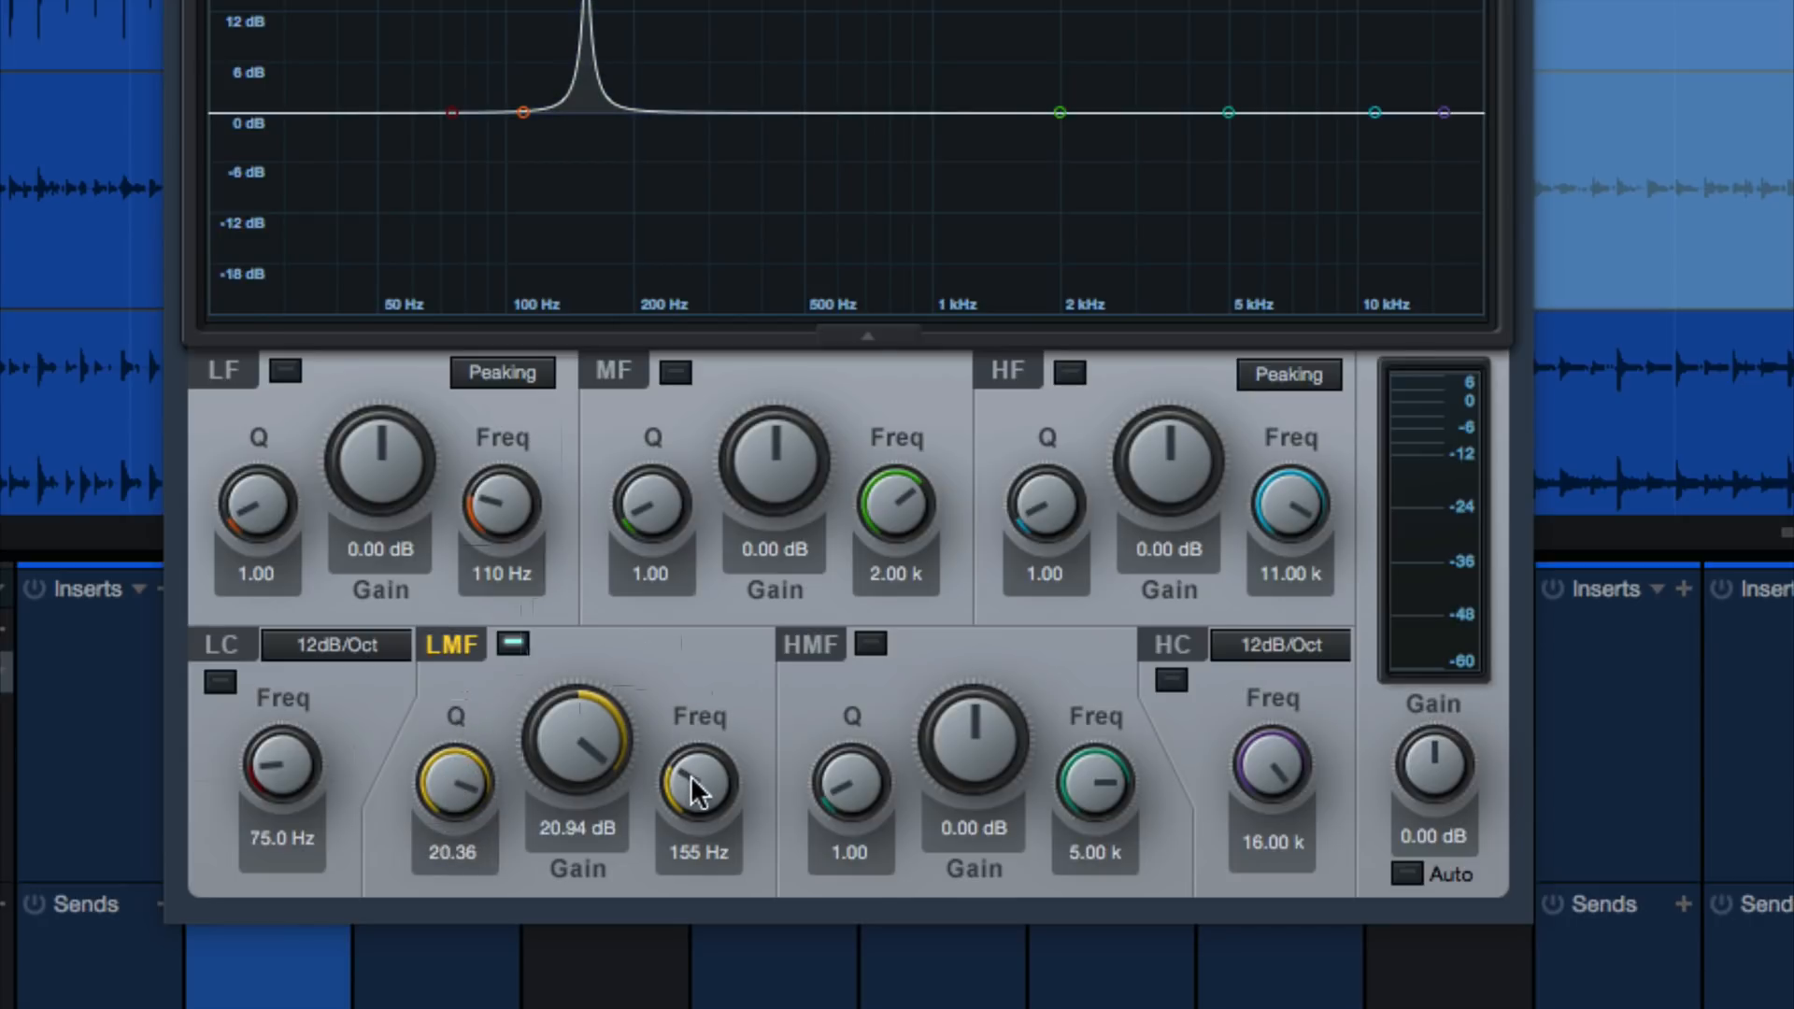
pyautogui.moveTo(699, 788); pyautogui.dragTo(725, 748)
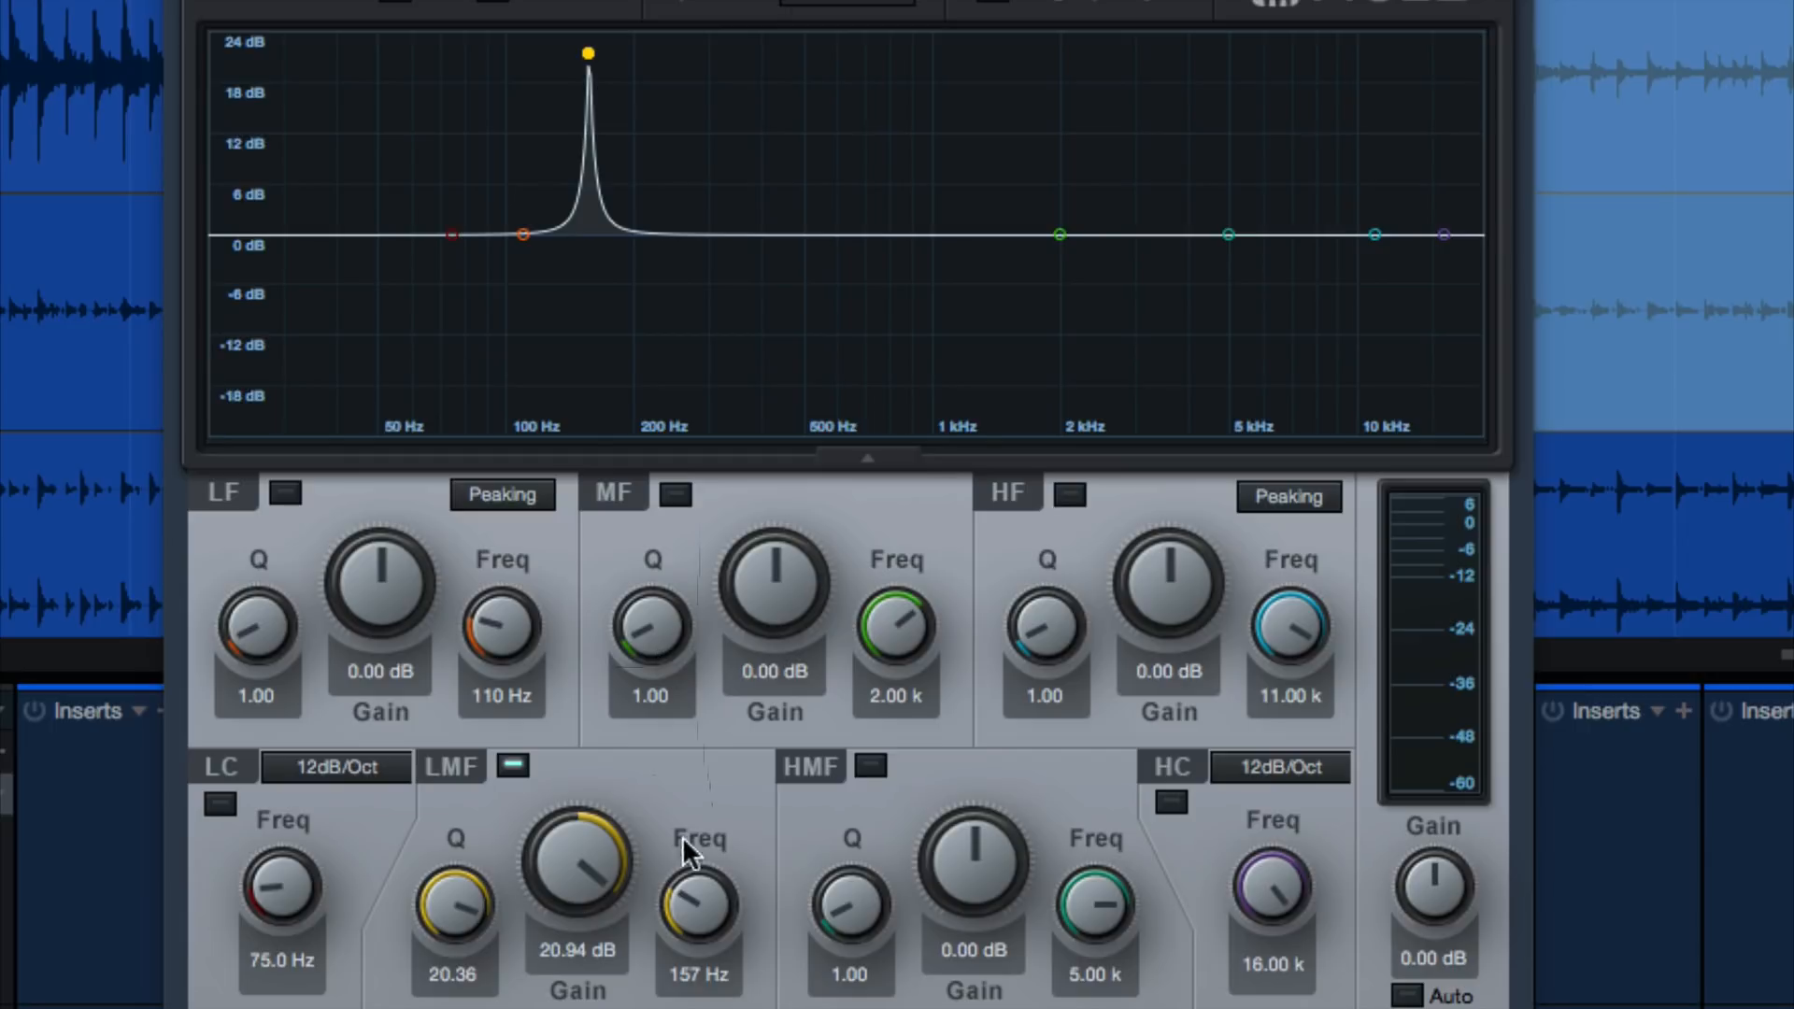
pyautogui.moveTo(691, 910); pyautogui.dragTo(701, 874)
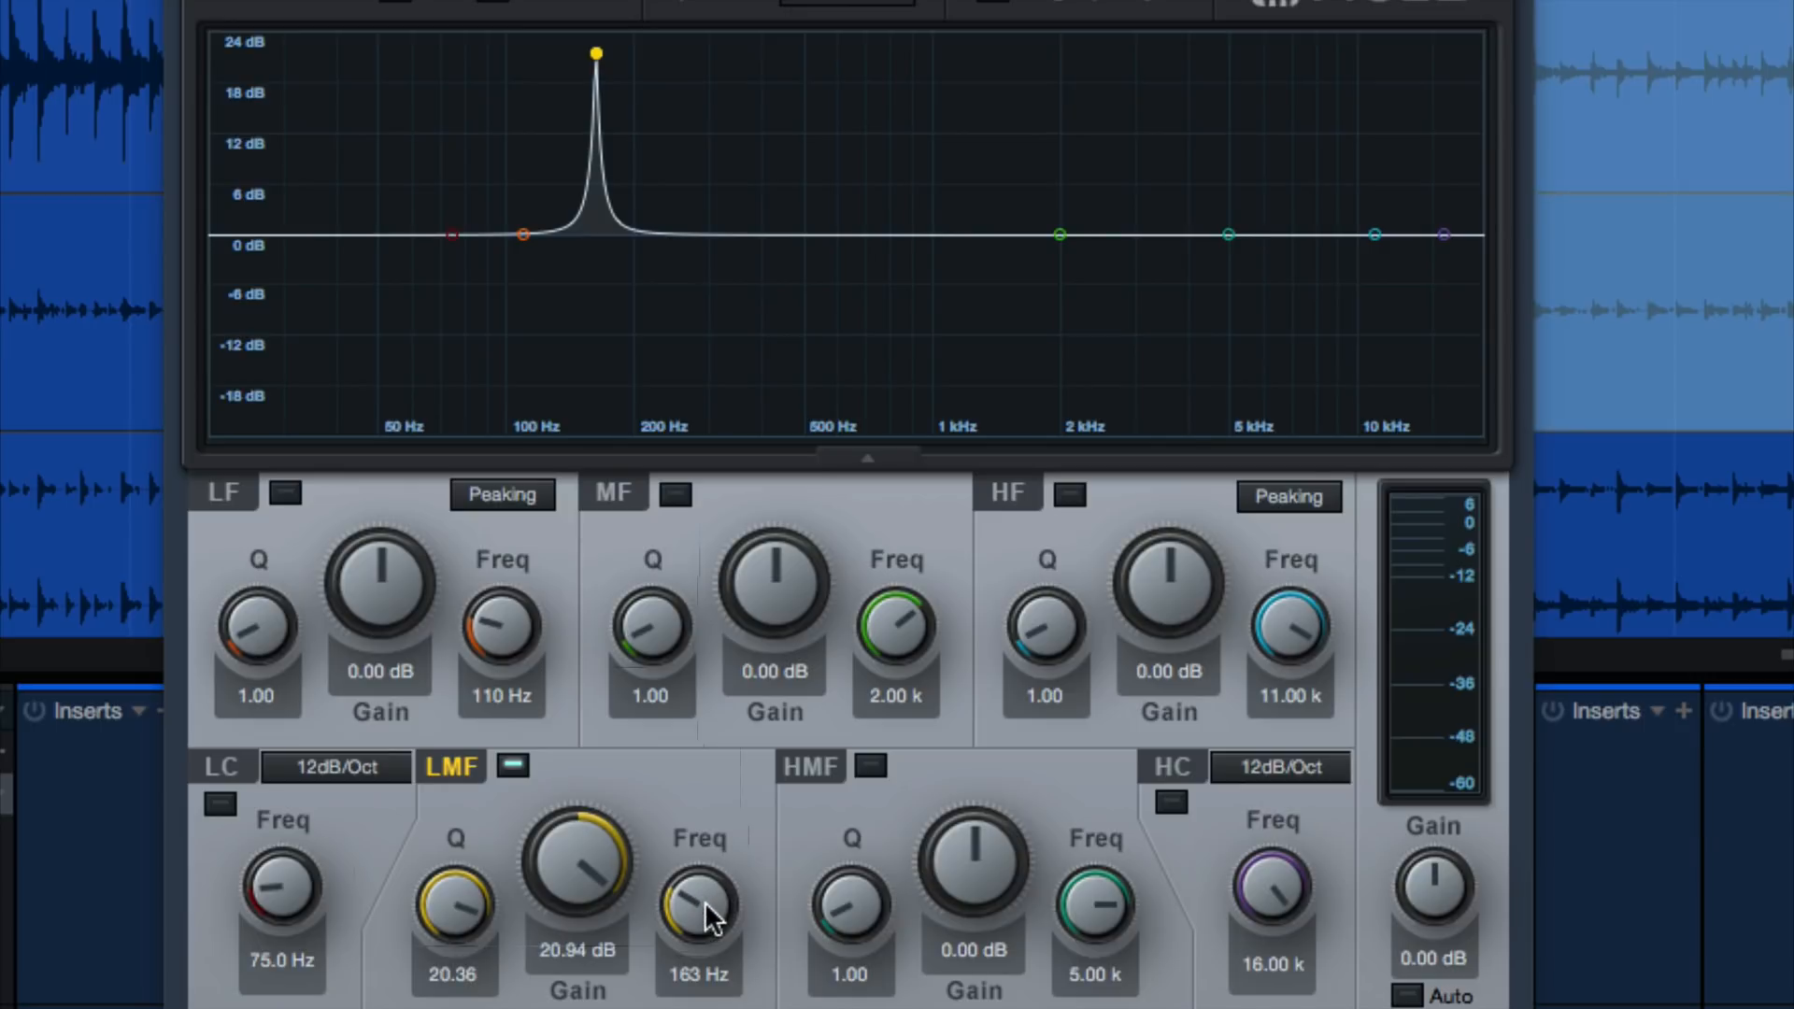
pyautogui.press('space')
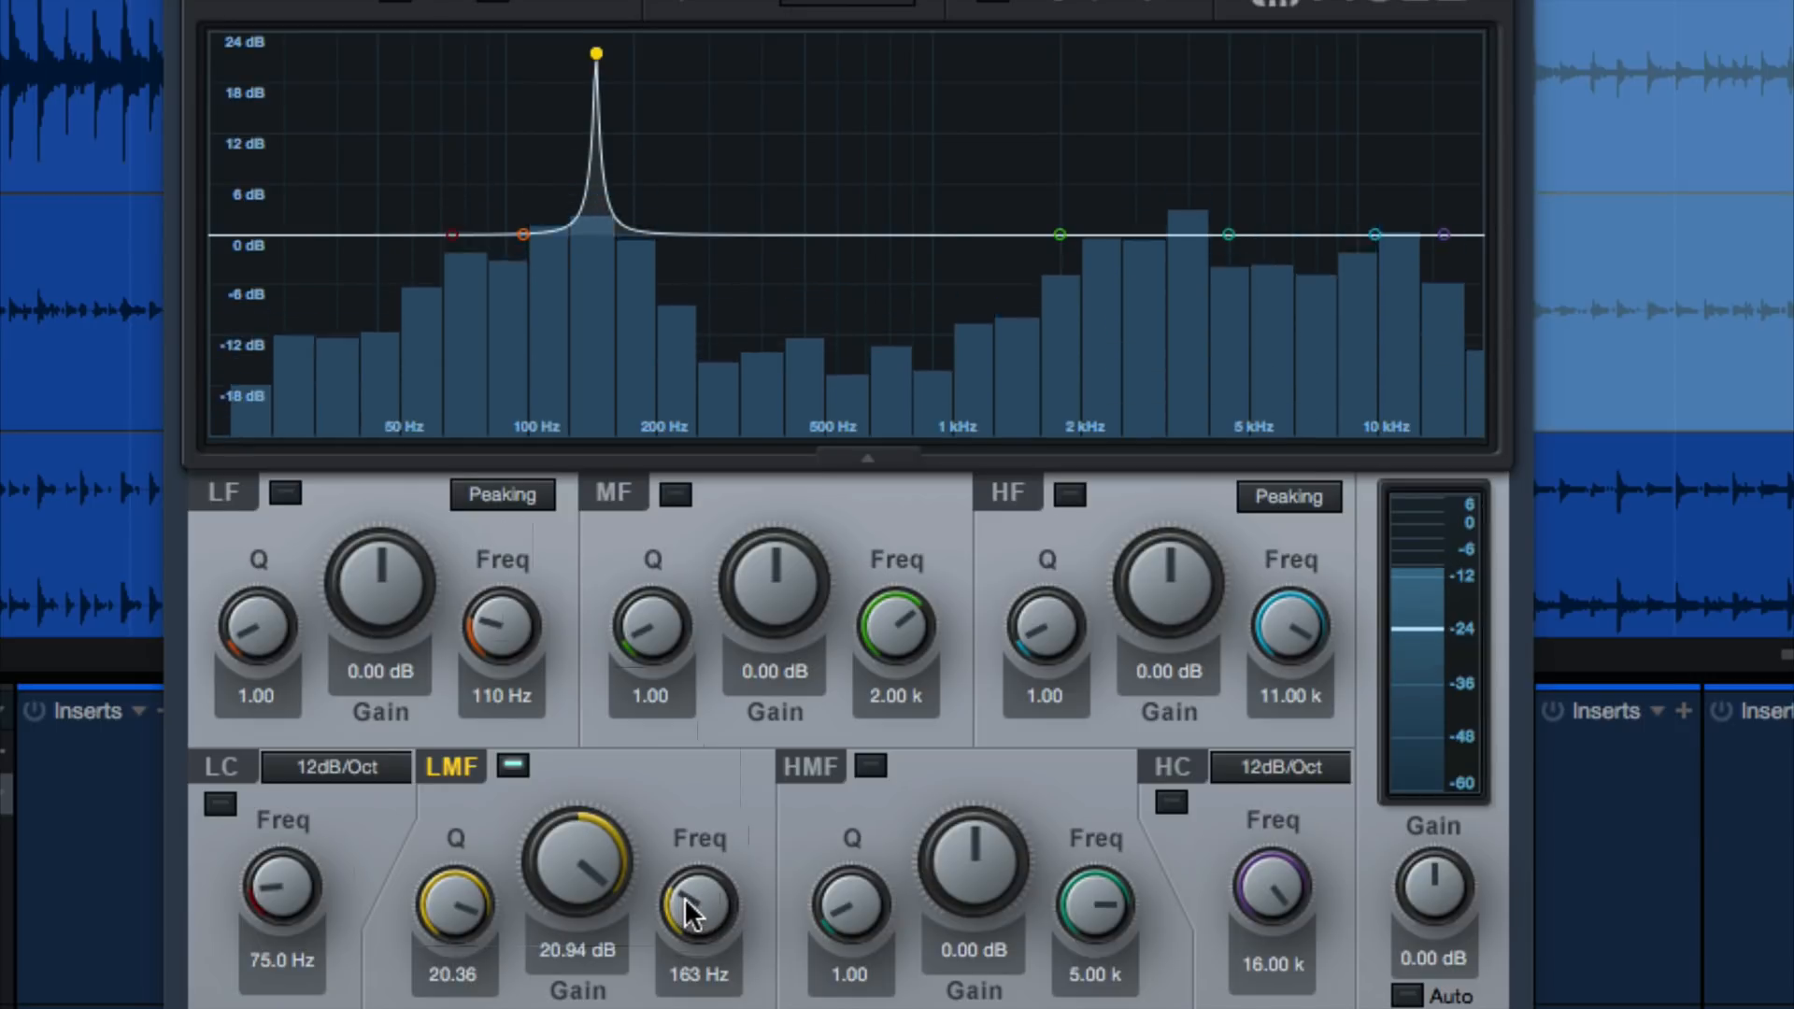
pyautogui.moveTo(689, 911); pyautogui.dragTo(669, 960)
pyautogui.press('space')
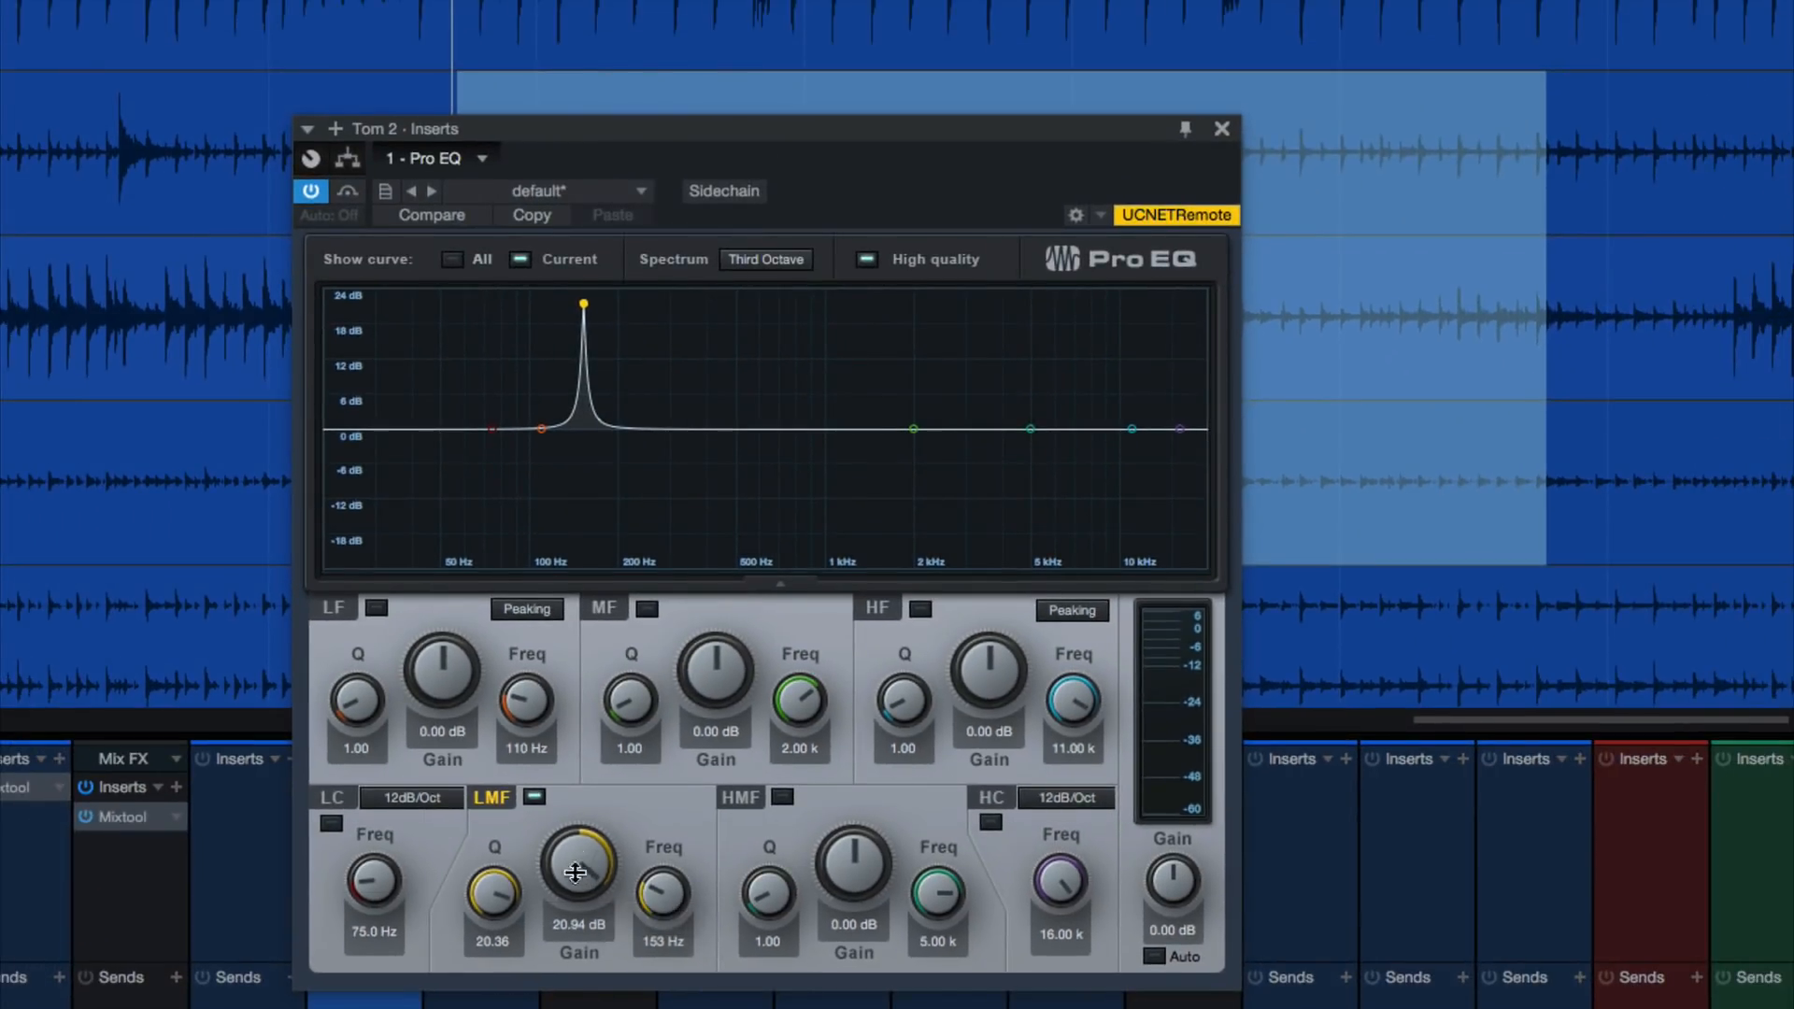
# Turn the LMF boost into a cut of about -17.28 dB with a Q of 24.00, checking by ear, and close the EQ
pyautogui.moveTo(575, 872); pyautogui.dragTo(587, 972)
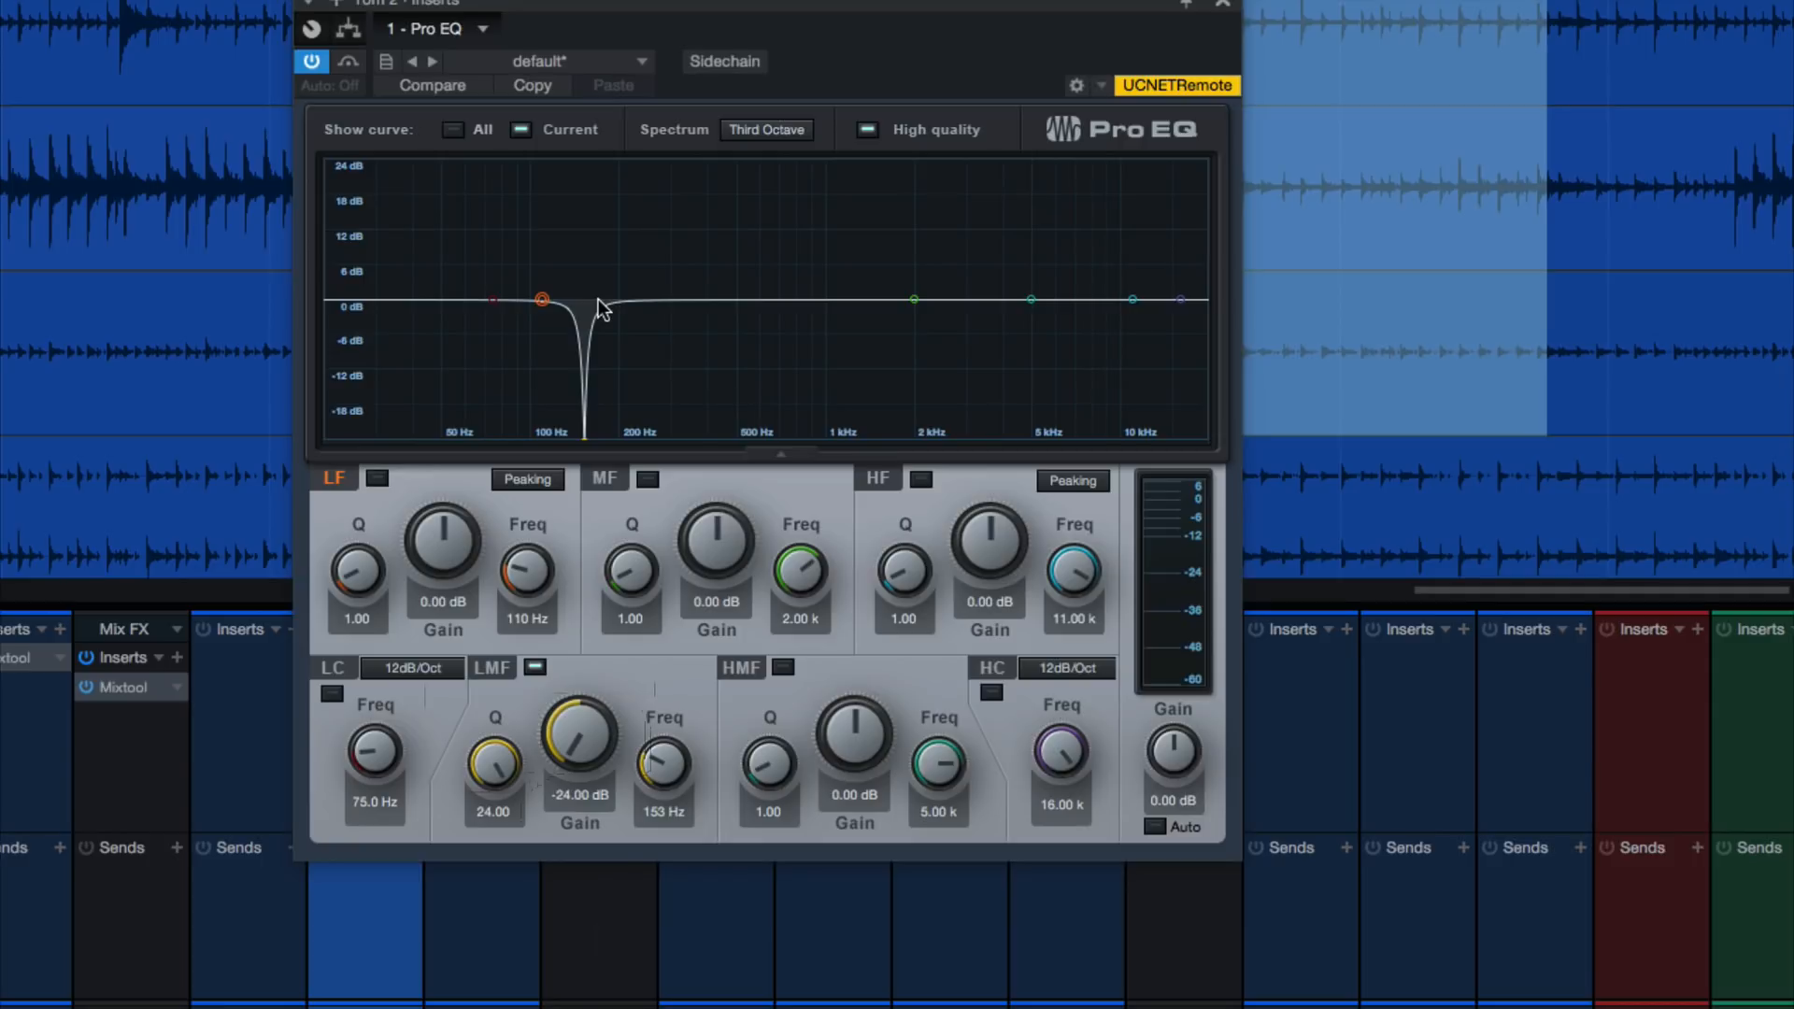
pyautogui.moveTo(568, 743)
pyautogui.mouseDown()
pyautogui.moveTo(619, 602)
pyautogui.moveTo(647, 617)
pyautogui.moveTo(595, 764)
pyautogui.moveTo(596, 735)
pyautogui.mouseUp()
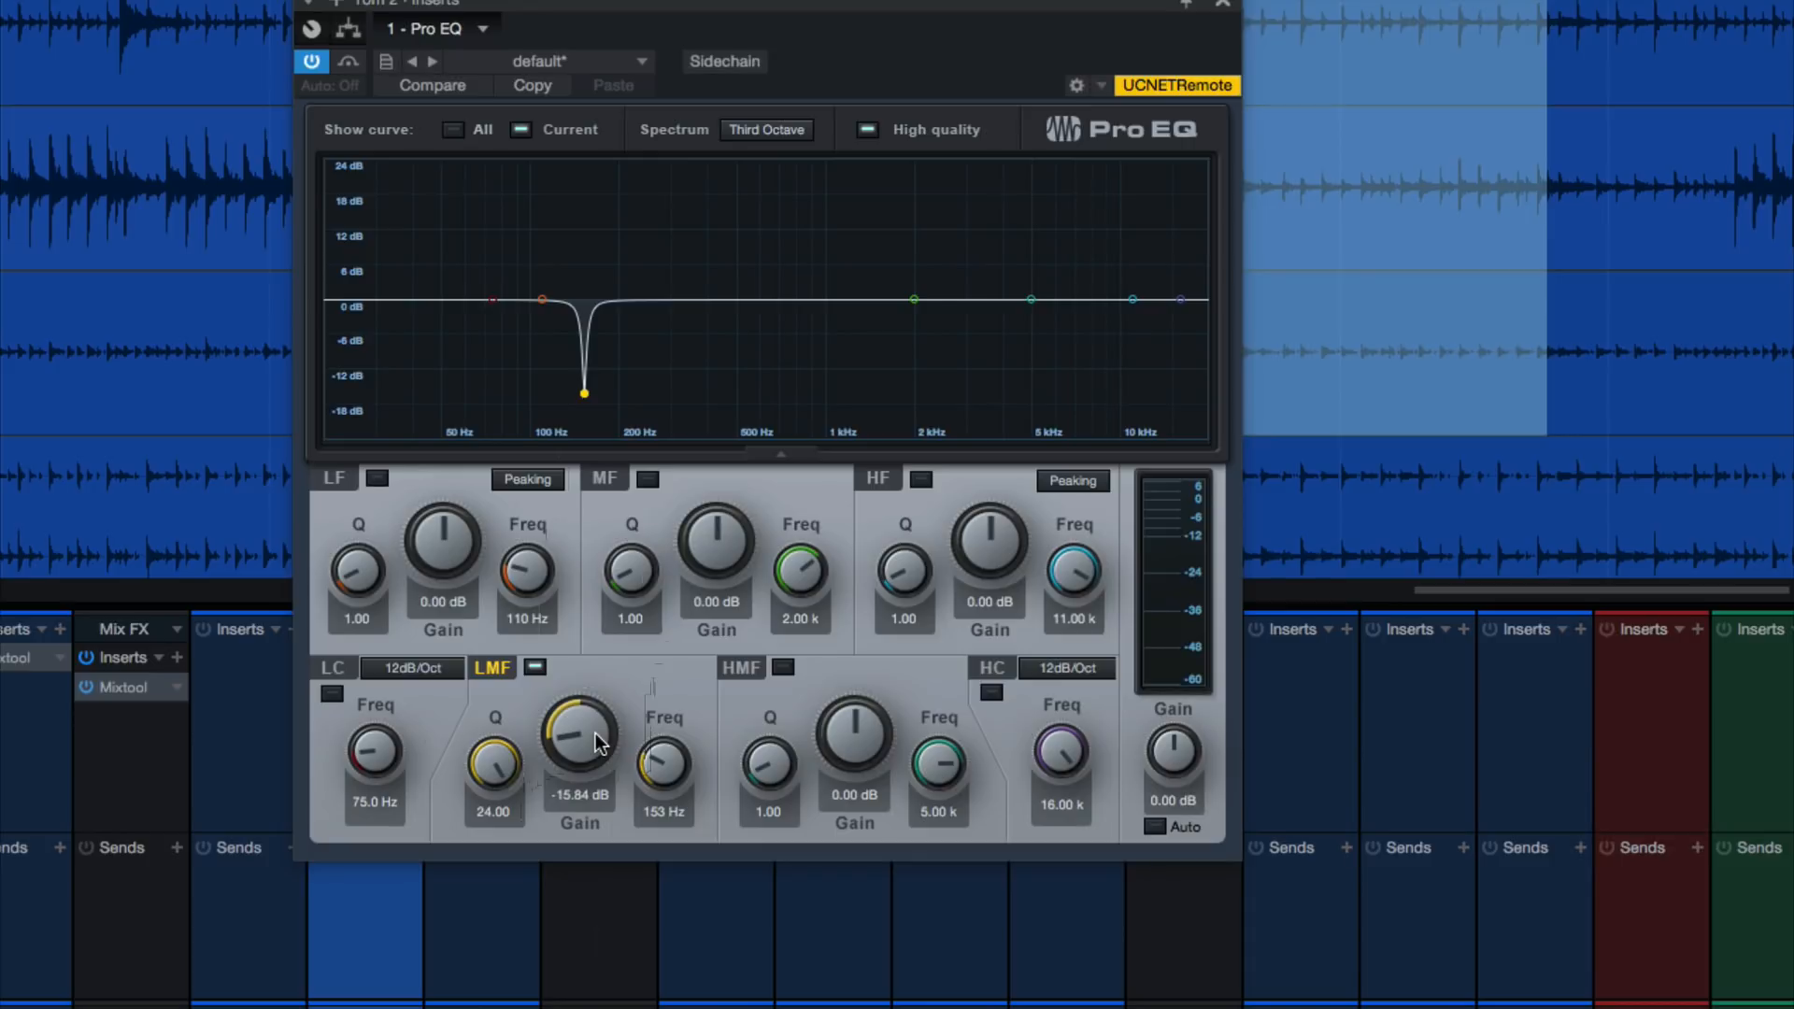
pyautogui.moveTo(592, 731); pyautogui.dragTo(614, 643)
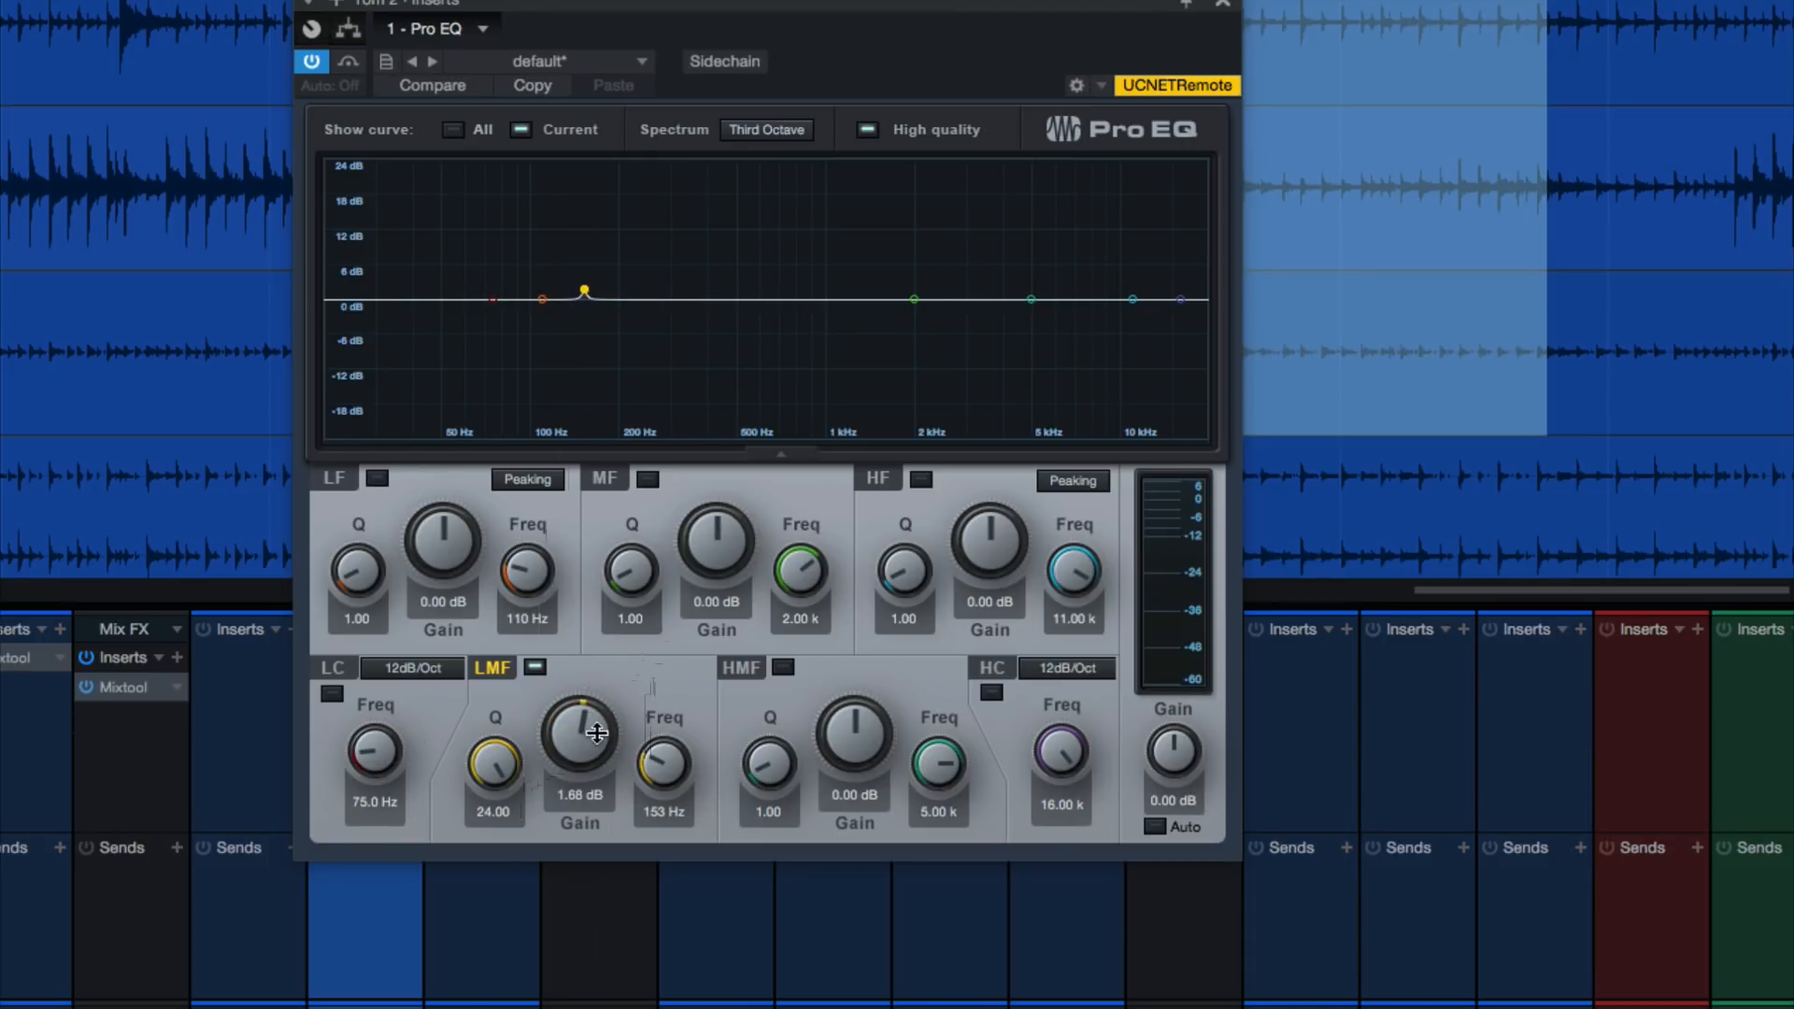
pyautogui.moveTo(596, 737); pyautogui.dragTo(549, 882)
pyautogui.press('space')
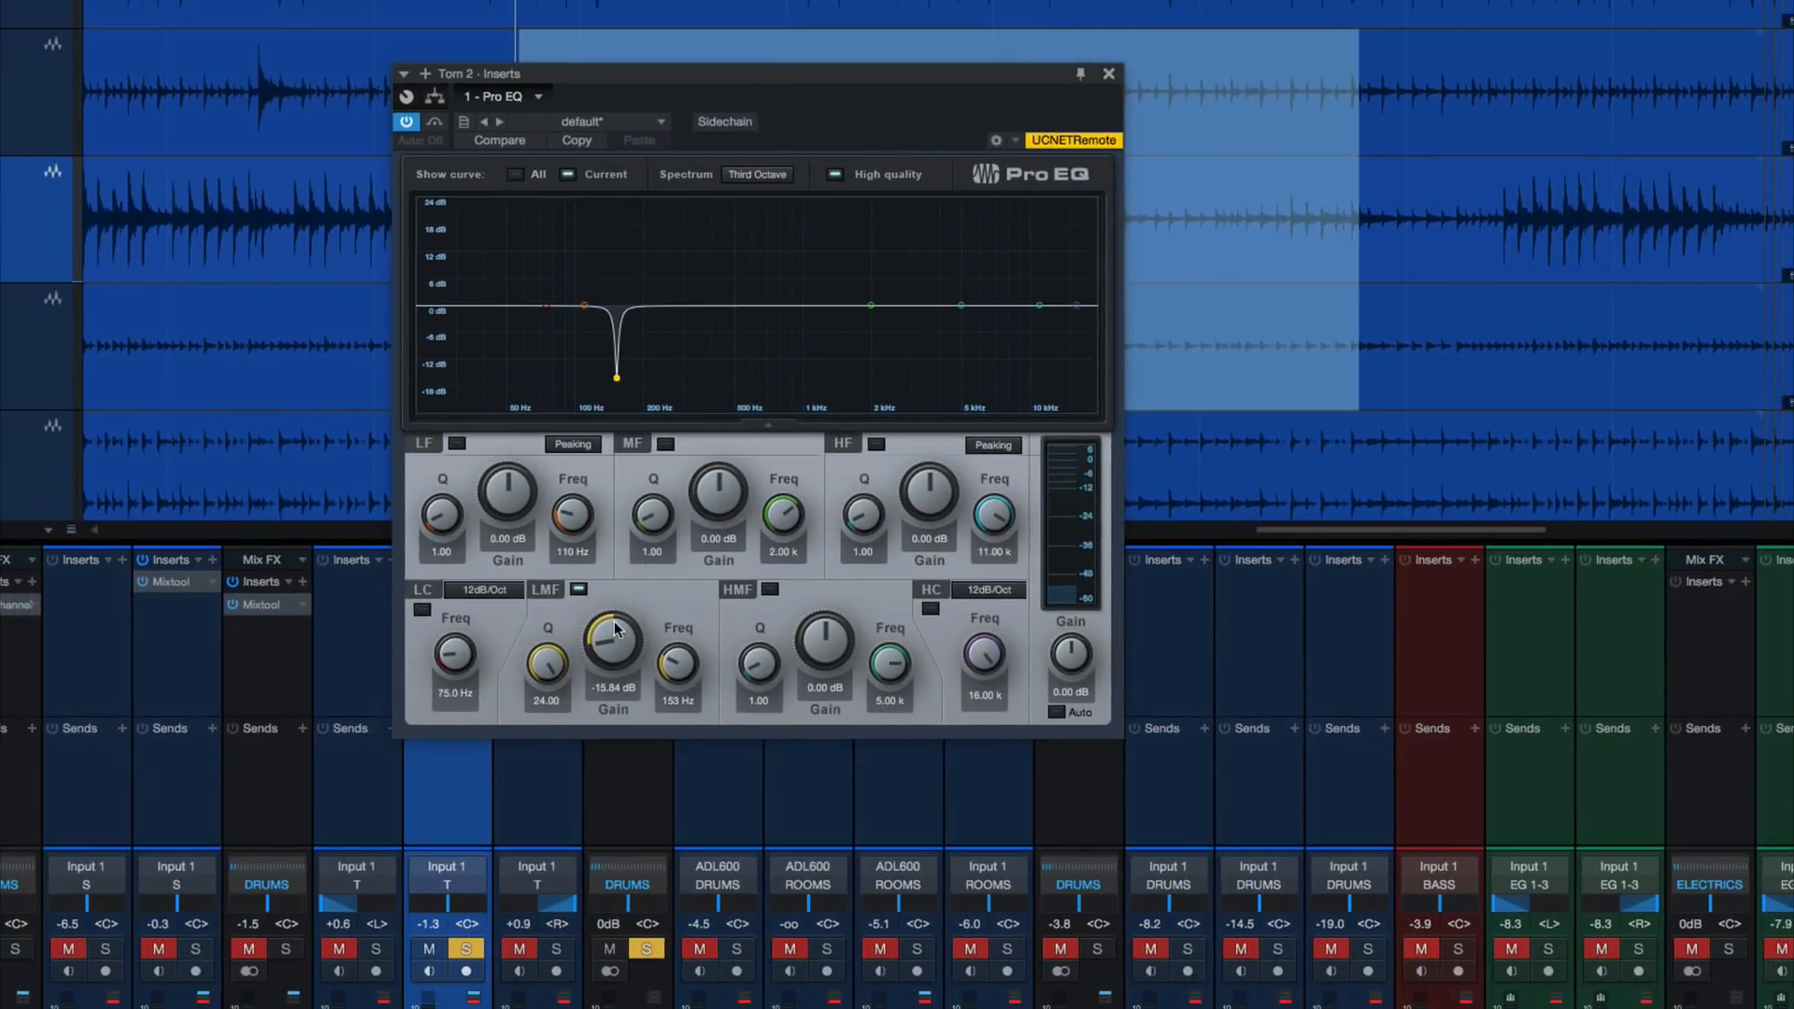
pyautogui.moveTo(617, 629); pyautogui.dragTo(617, 637)
pyautogui.click(1109, 73)
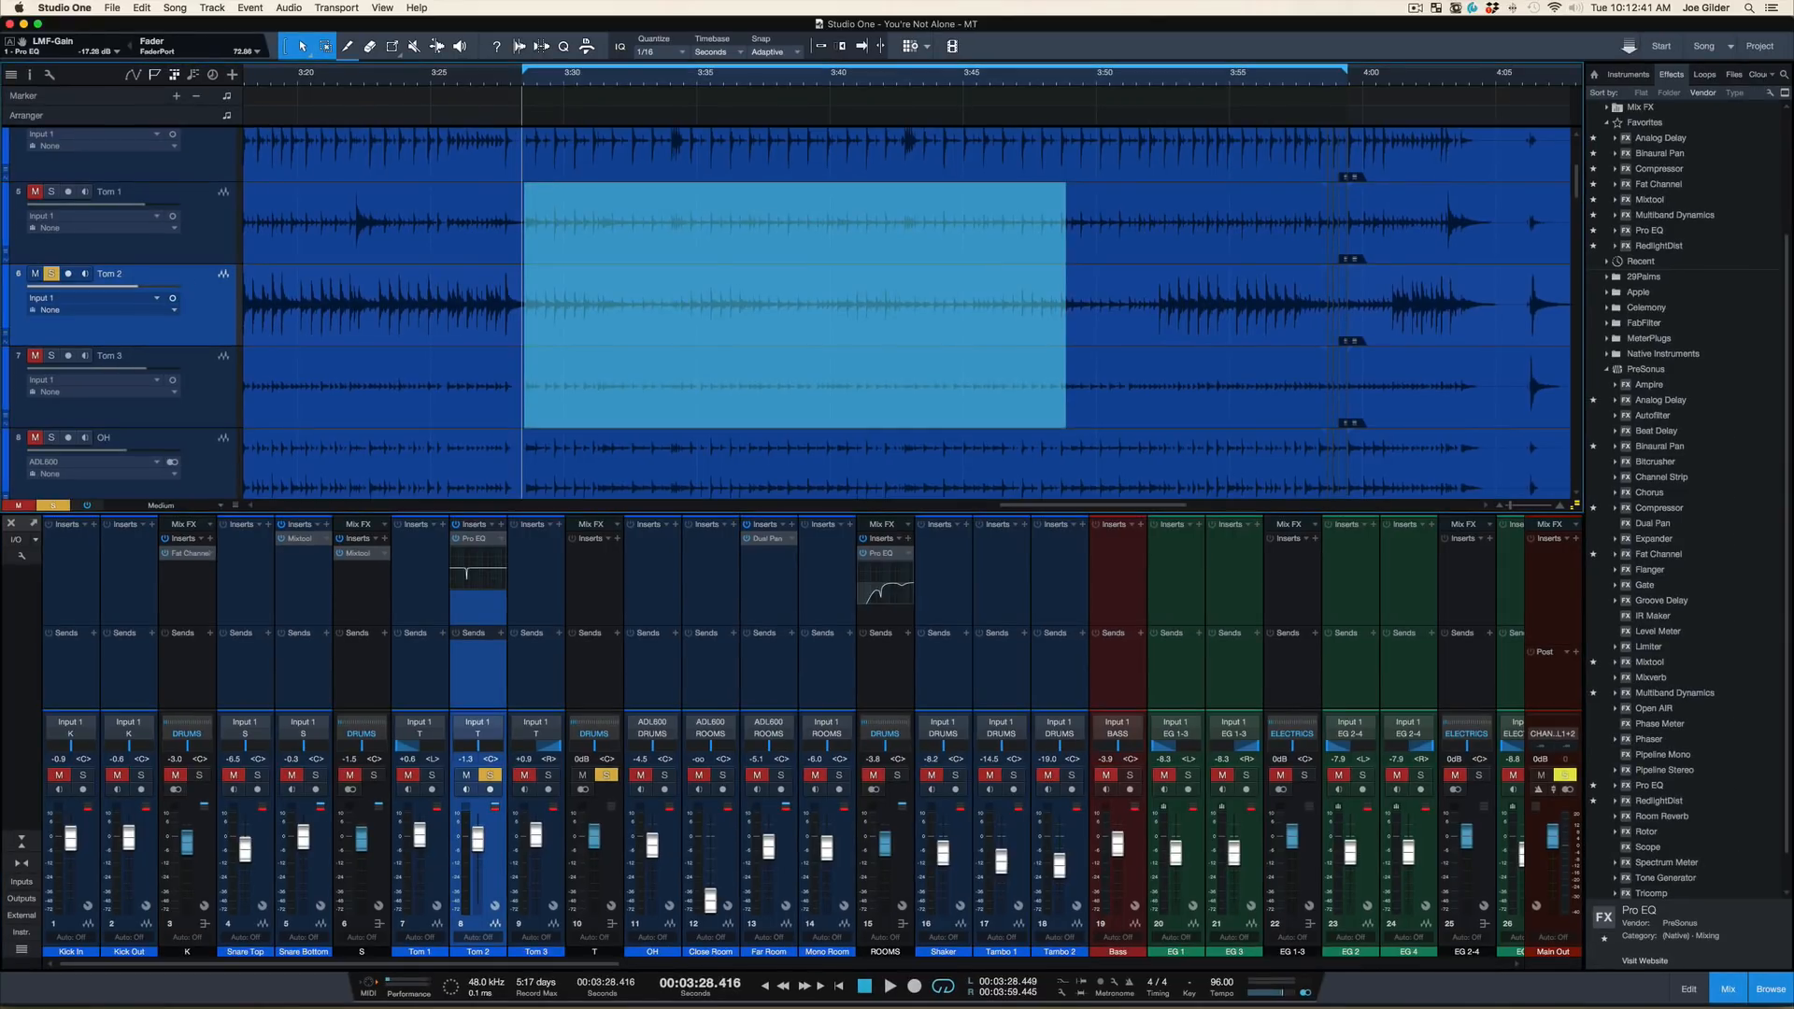
# Audition soloed Tom 2 from about 3:20 with the LMF cut on and off, leave it active, and close the EQ
pyautogui.click(298, 79)
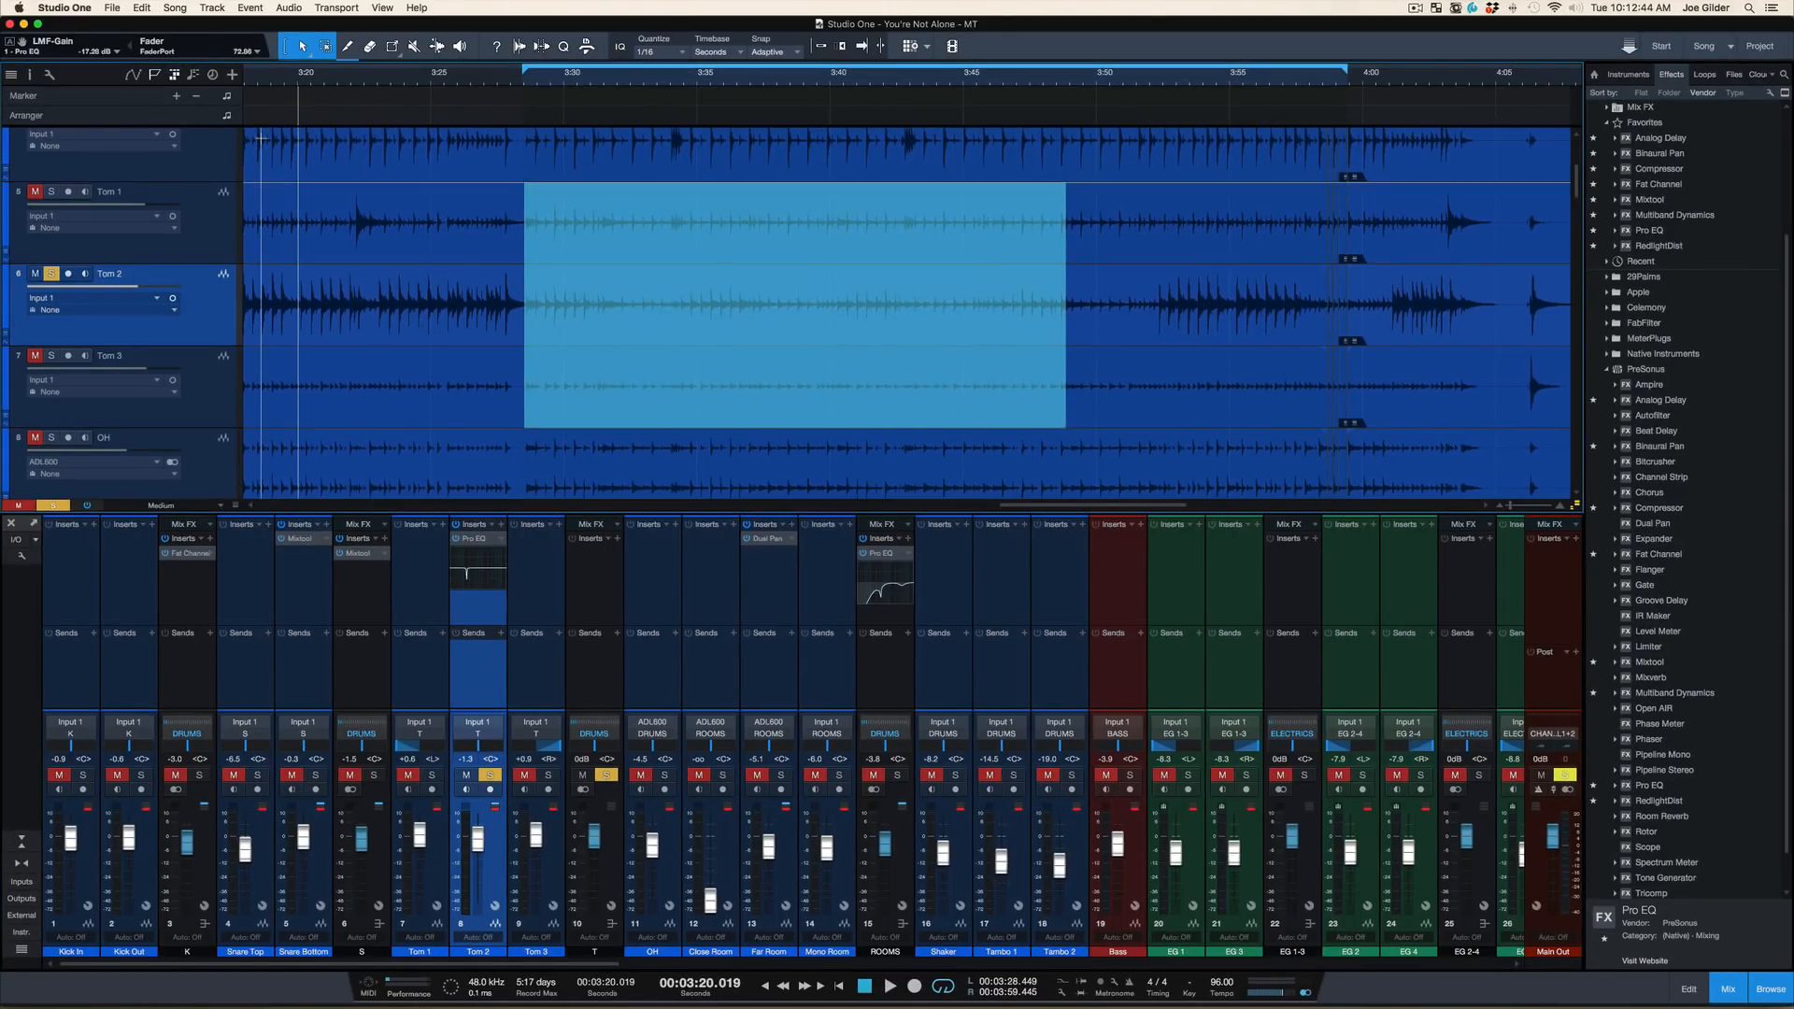
pyautogui.press('space')
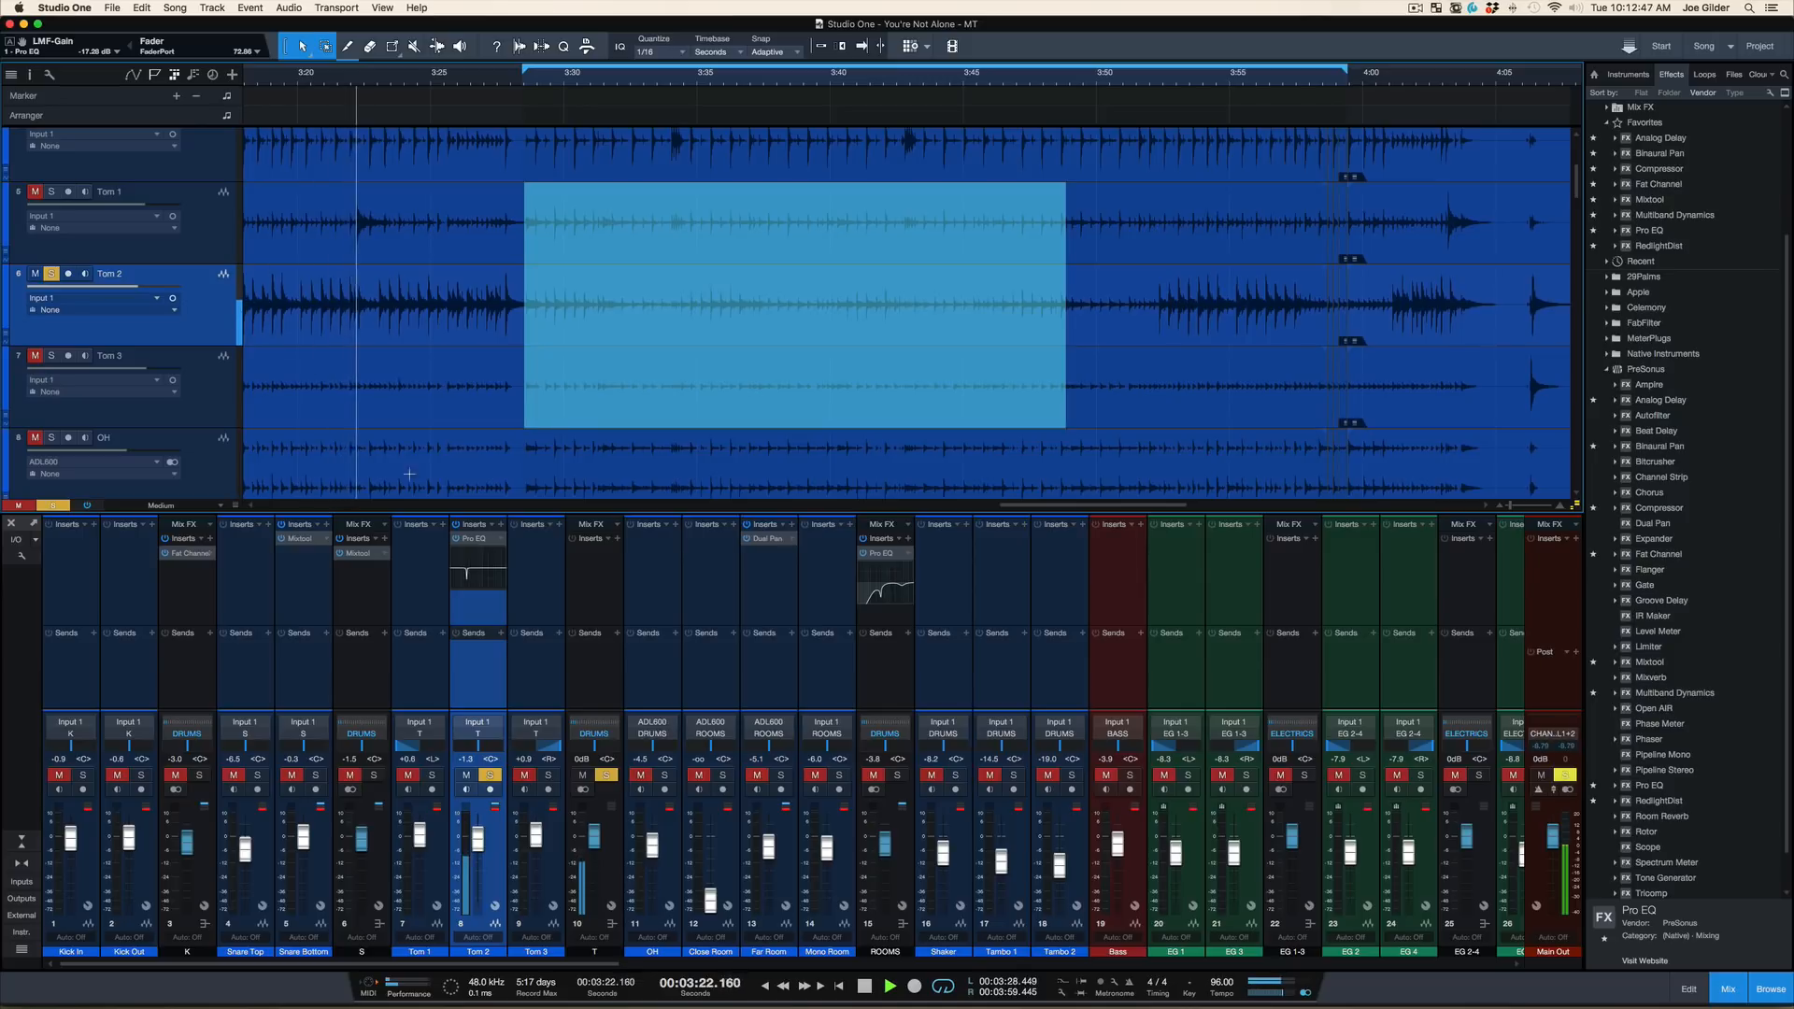
pyautogui.press('space')
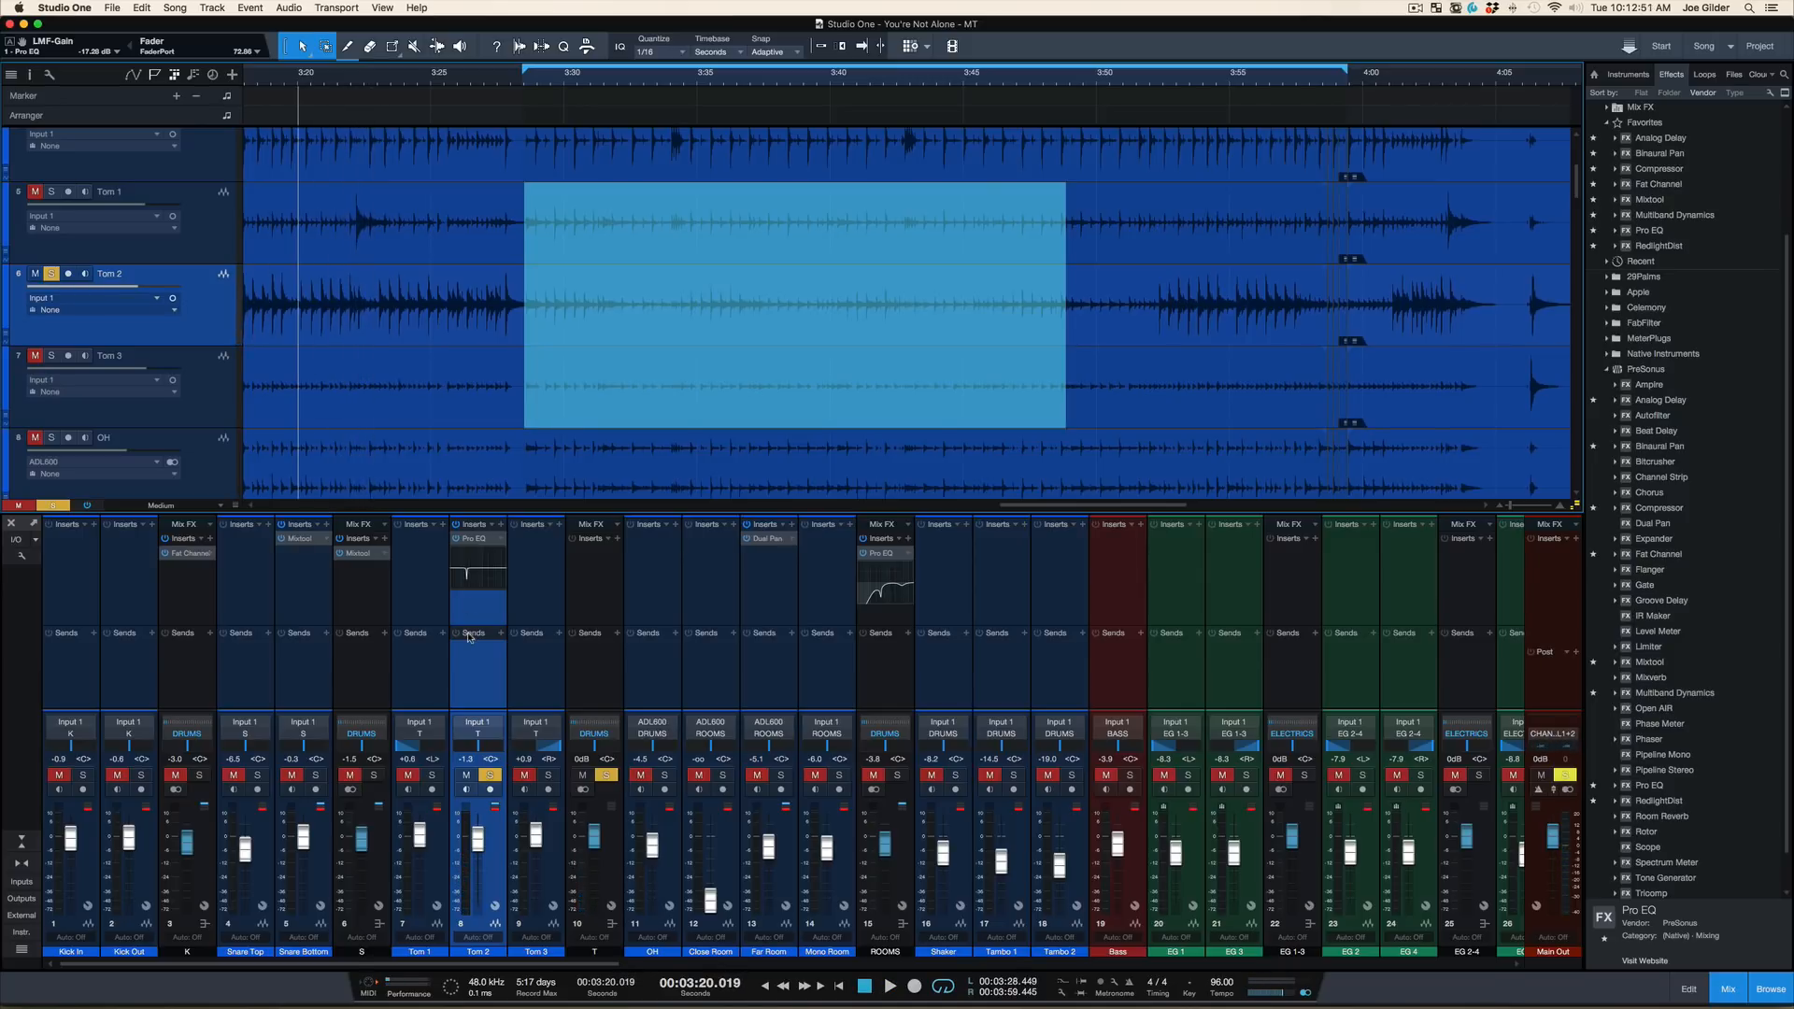
pyautogui.click(468, 539)
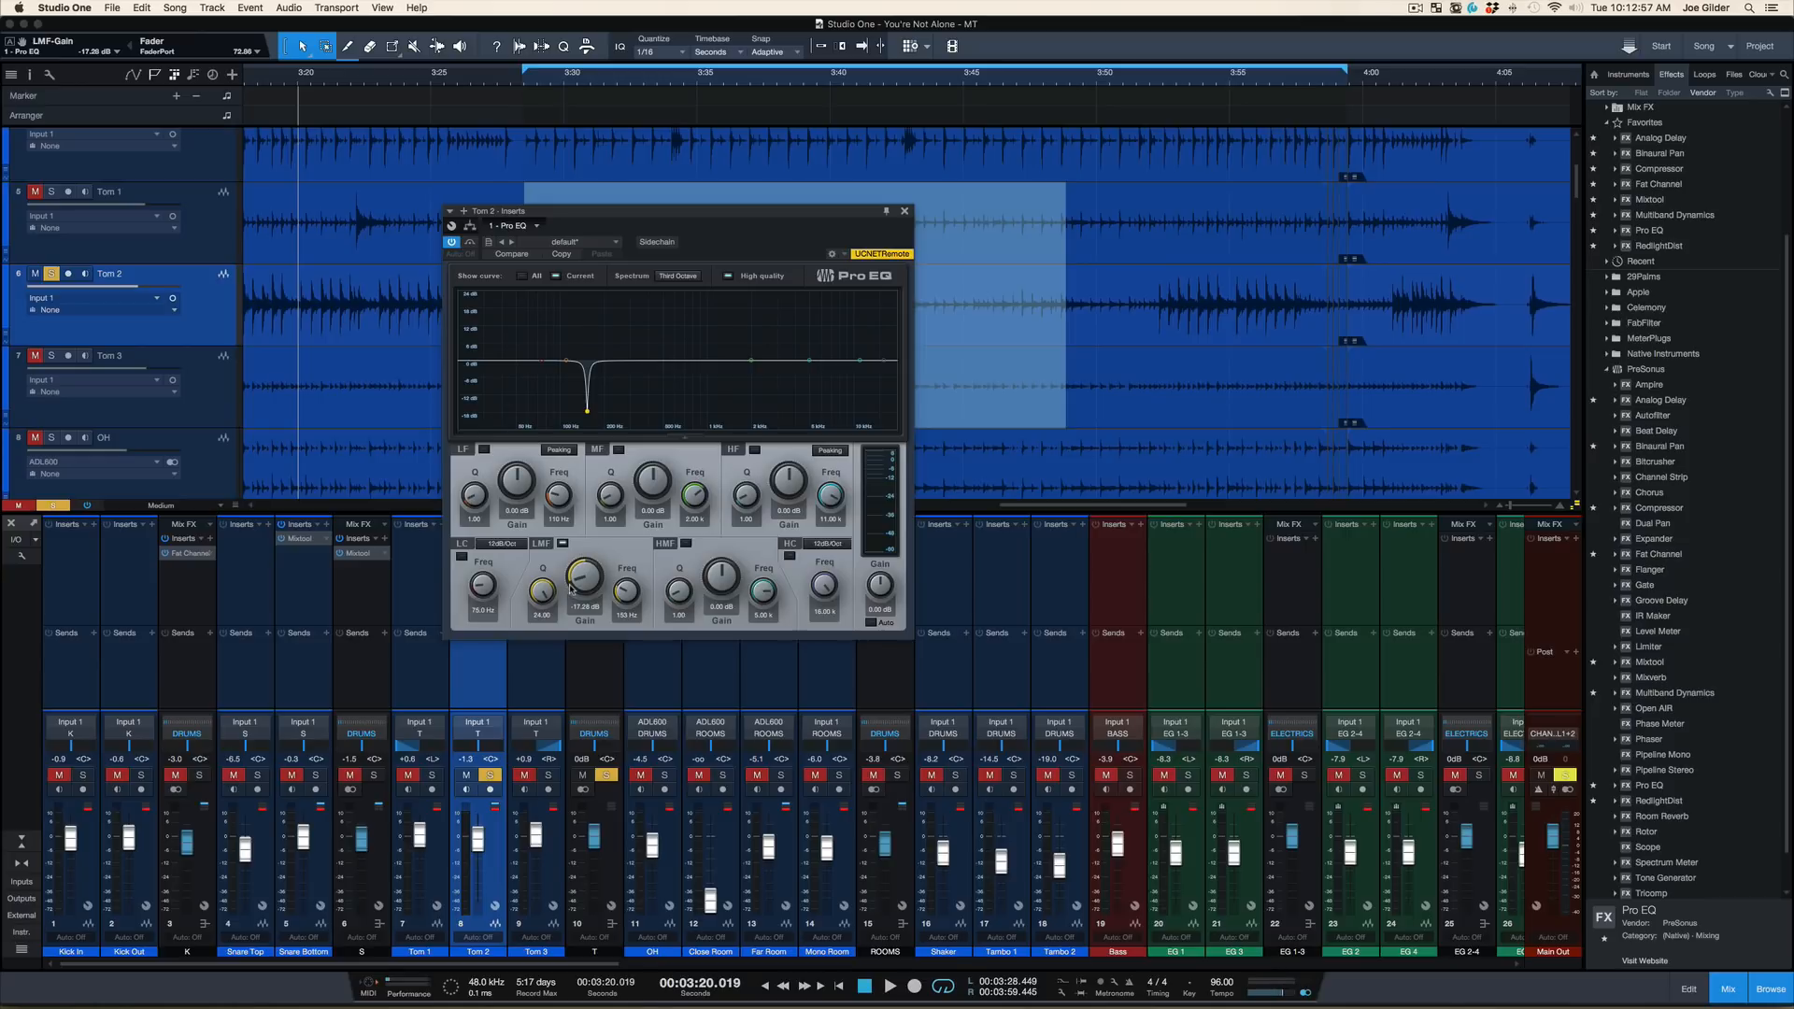
pyautogui.press('space')
pyautogui.click(563, 544)
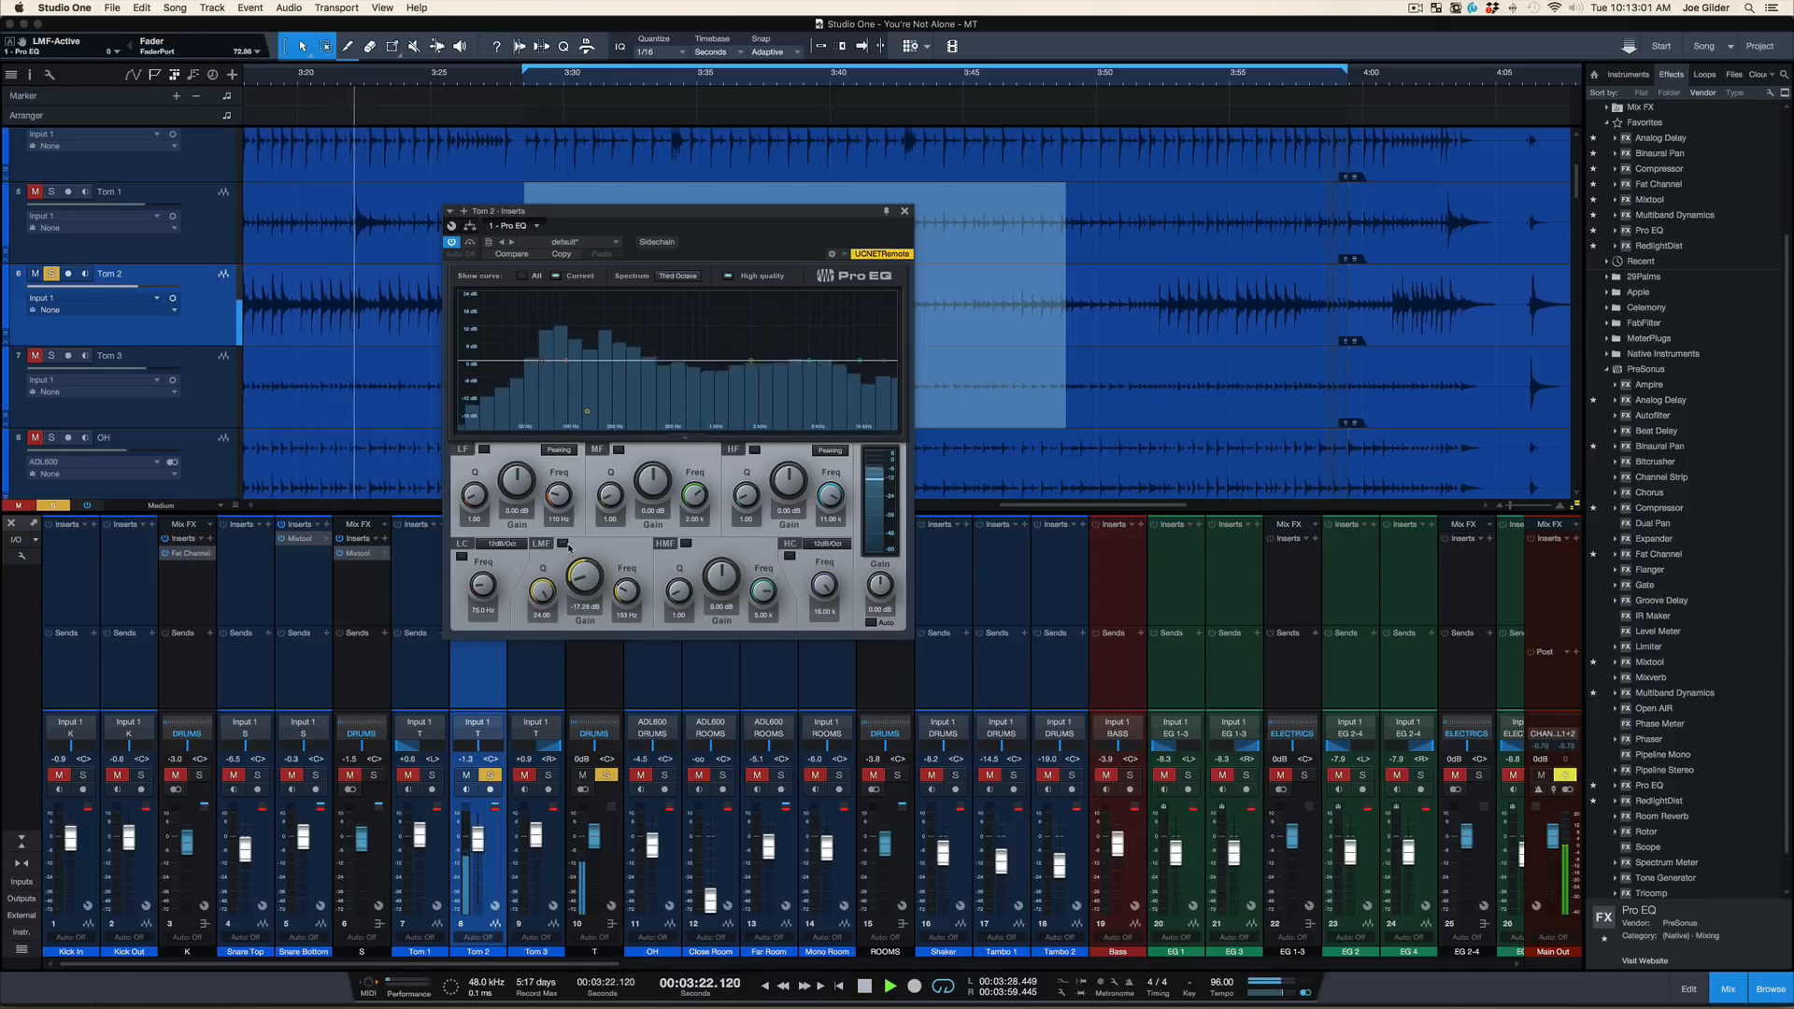
pyautogui.press('space')
pyautogui.click(564, 544)
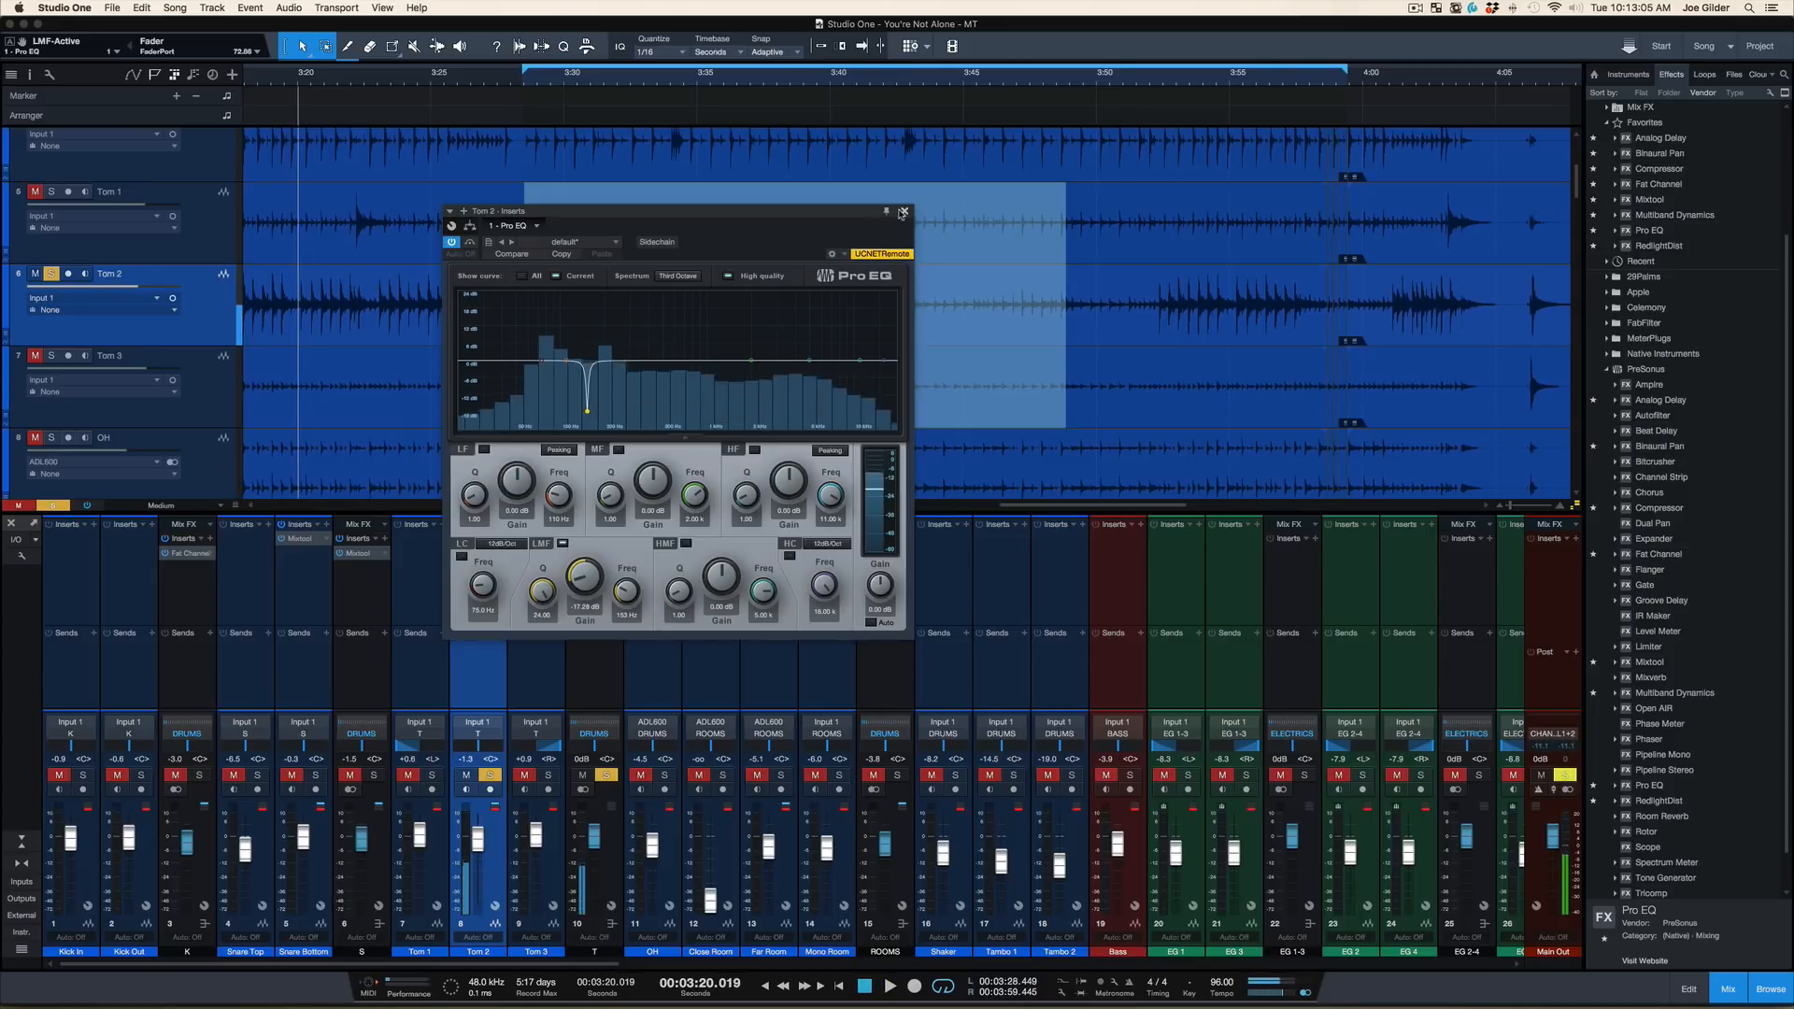
pyautogui.click(903, 211)
# Play soloed Tom 2 from about 3:29.5 while bypassing and reactivating its Pro EQ, and stop playback
pyautogui.click(559, 86)
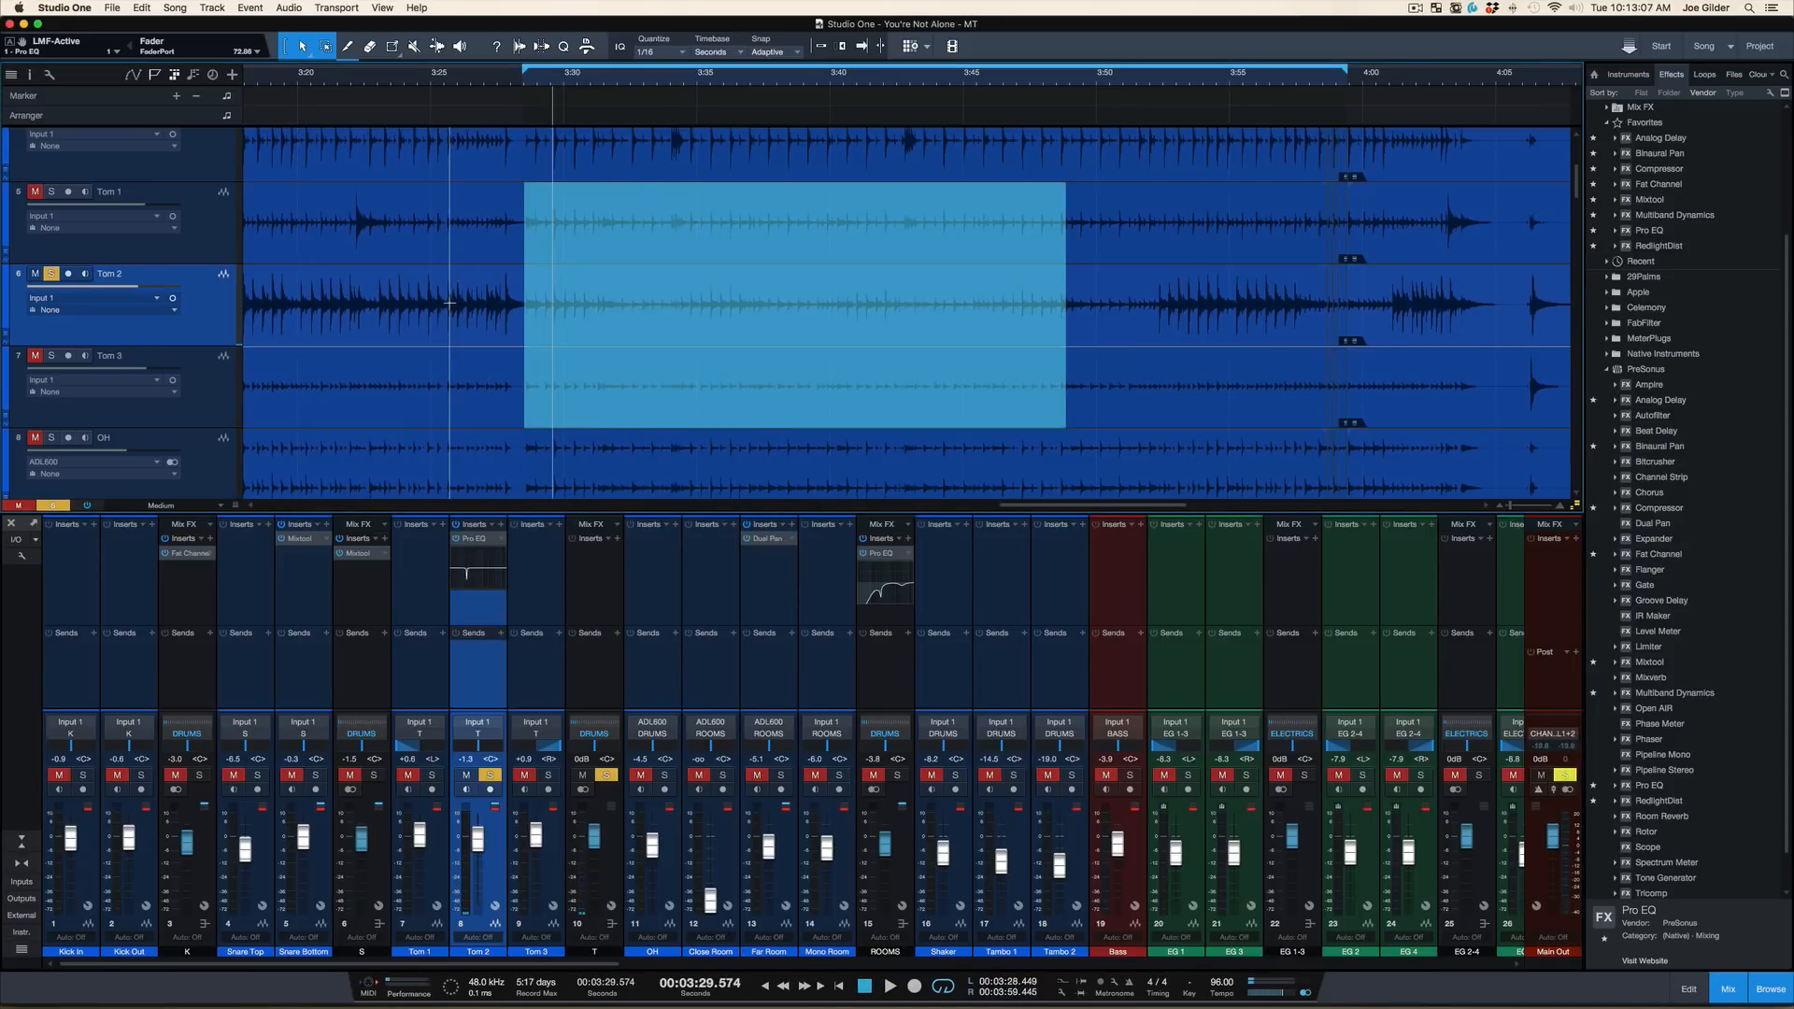
pyautogui.press('space')
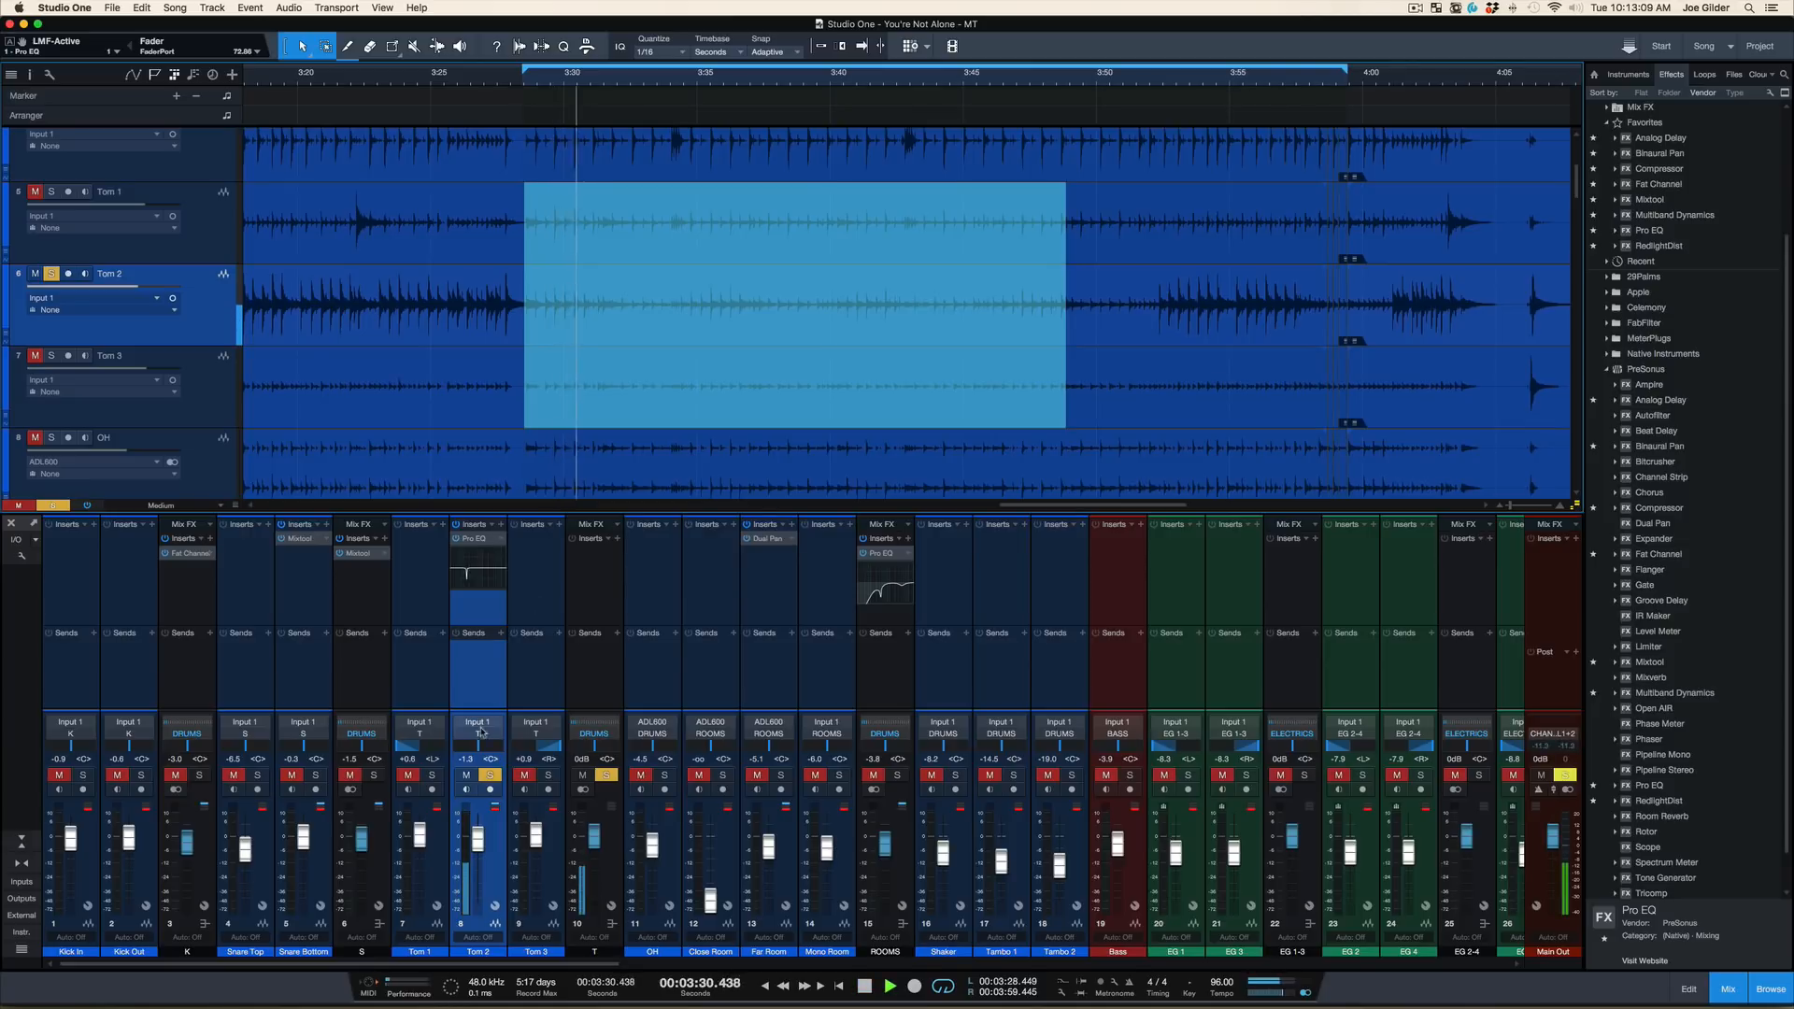
pyautogui.click(457, 539)
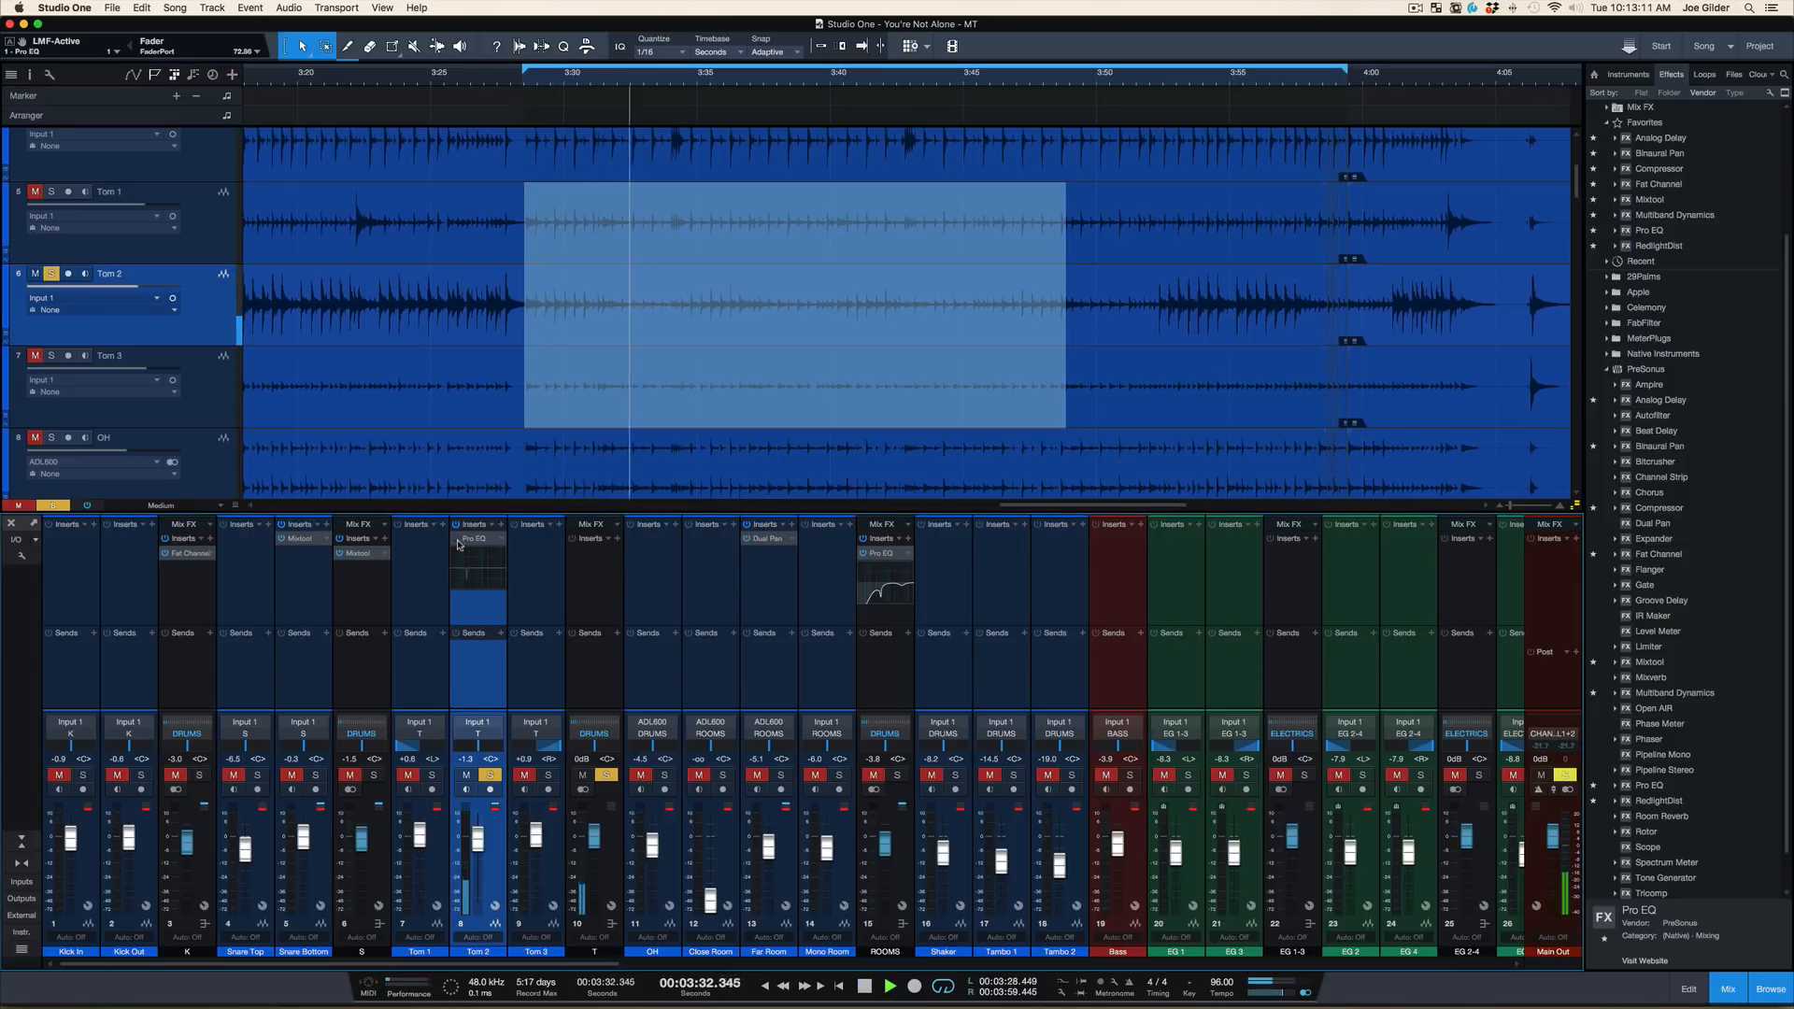
pyautogui.click(457, 541)
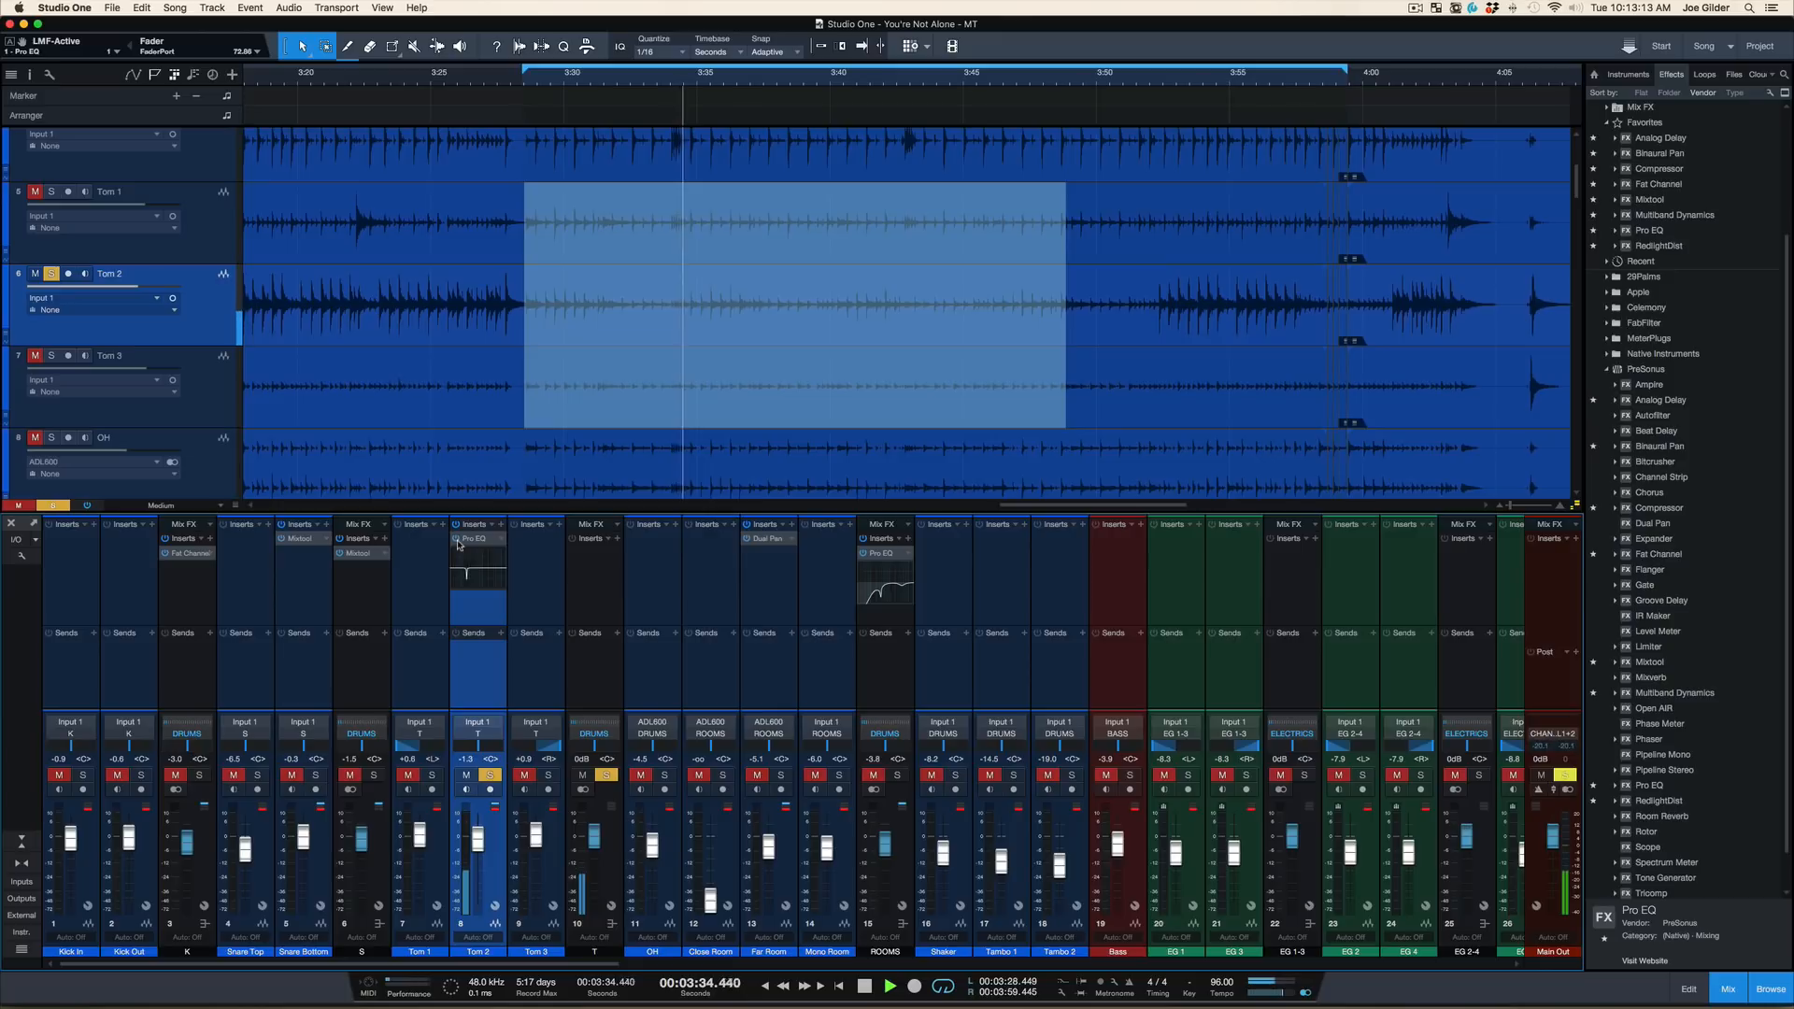
pyautogui.press('space')
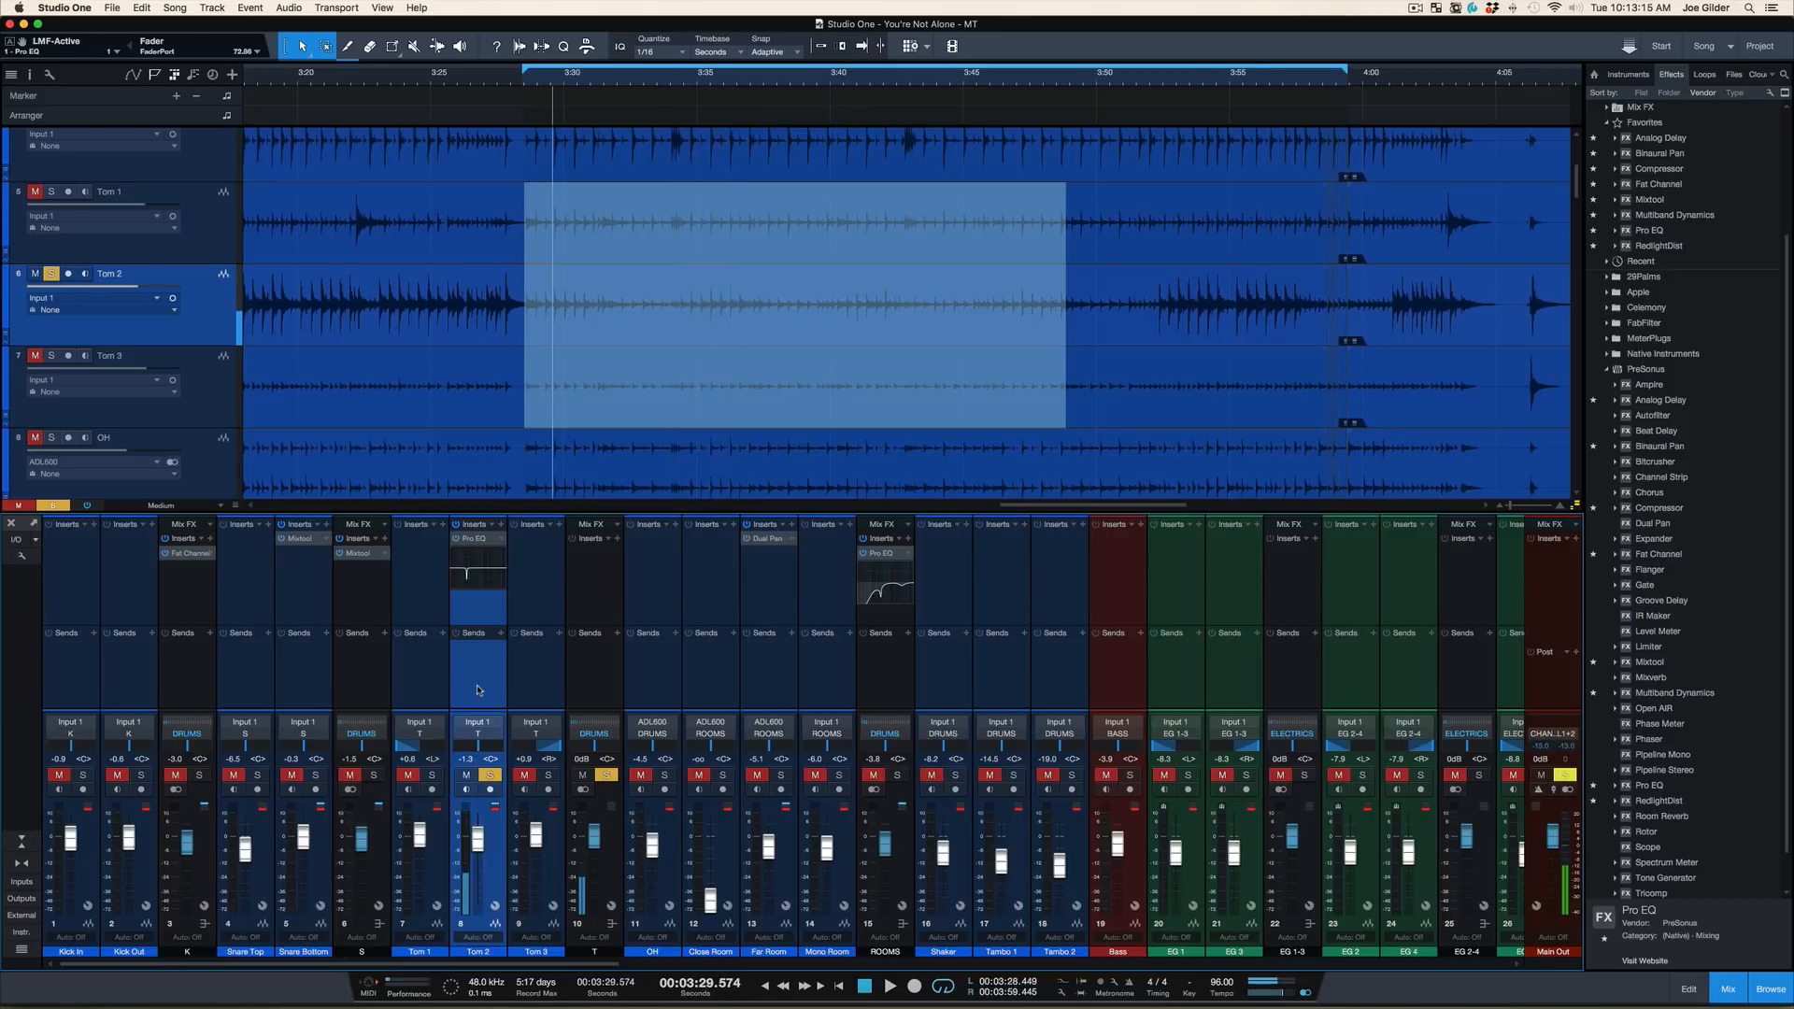
# Clear the toms bus solo, mute the kick bus, and play the mix while bypassing and reactivating Tom 2's Pro EQ
pyautogui.keyDown('alt'); pyautogui.click(608, 775); pyautogui.keyUp('alt')
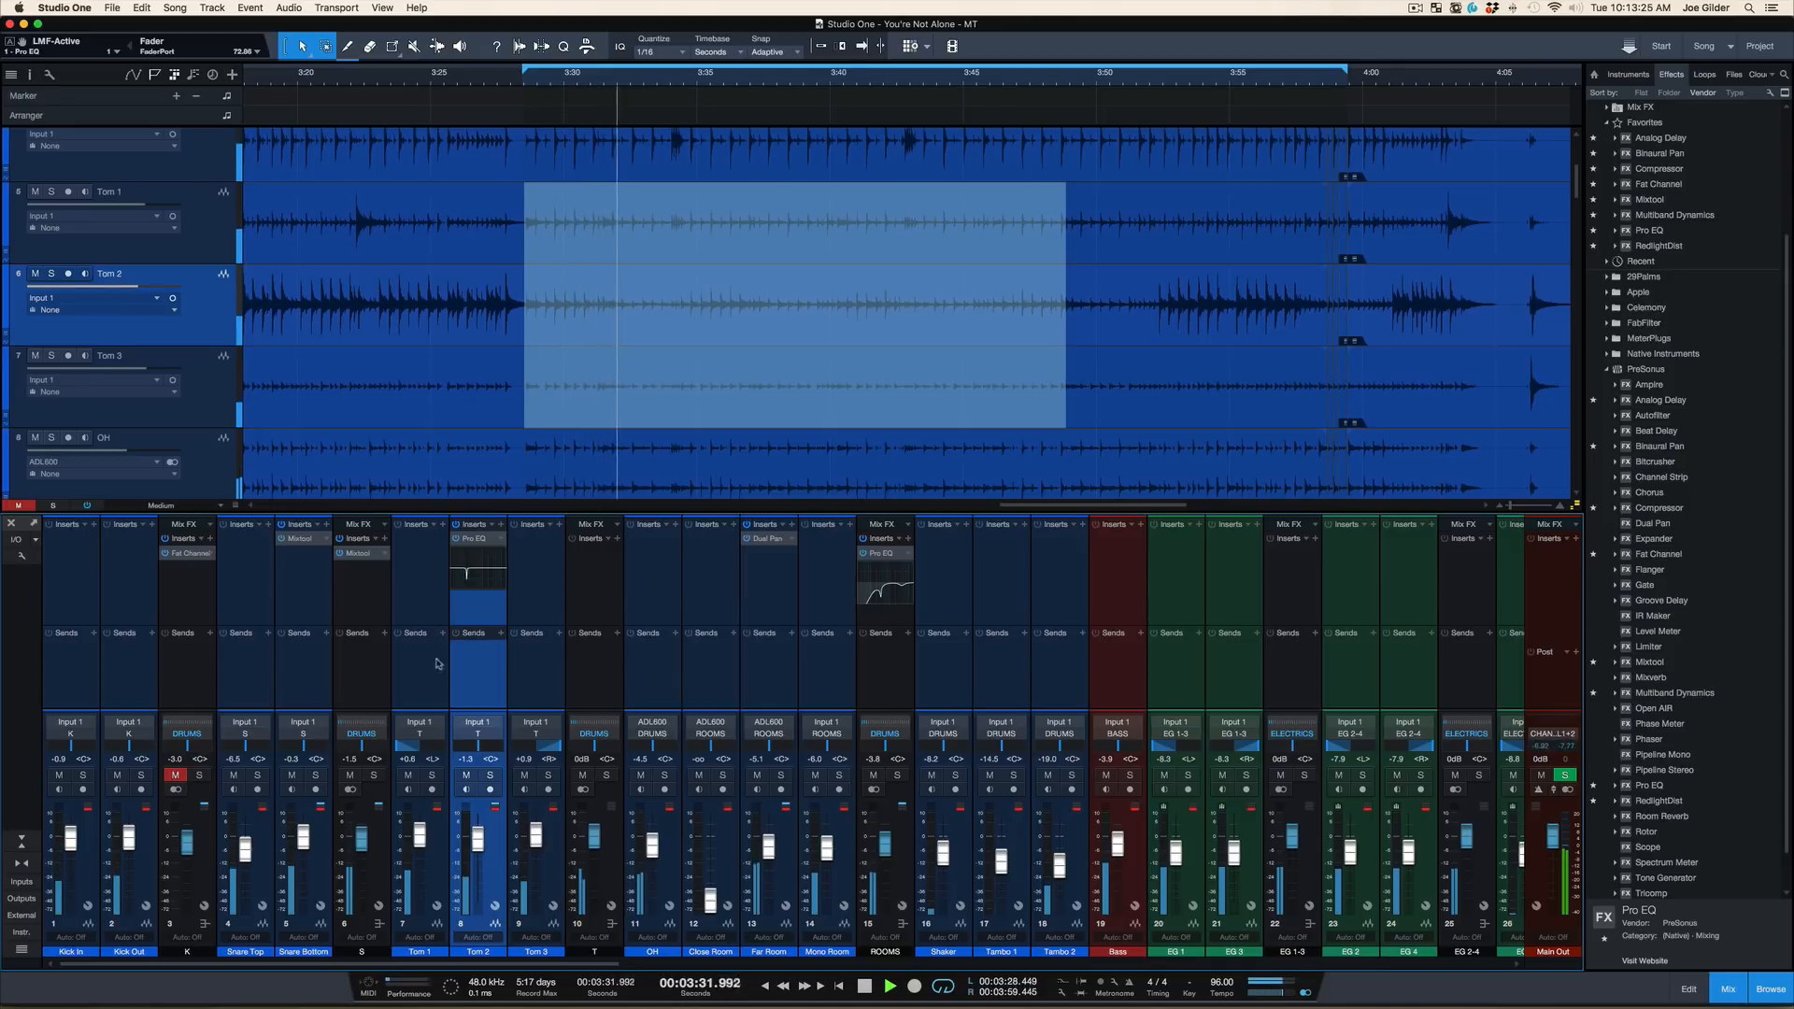
pyautogui.press('space')
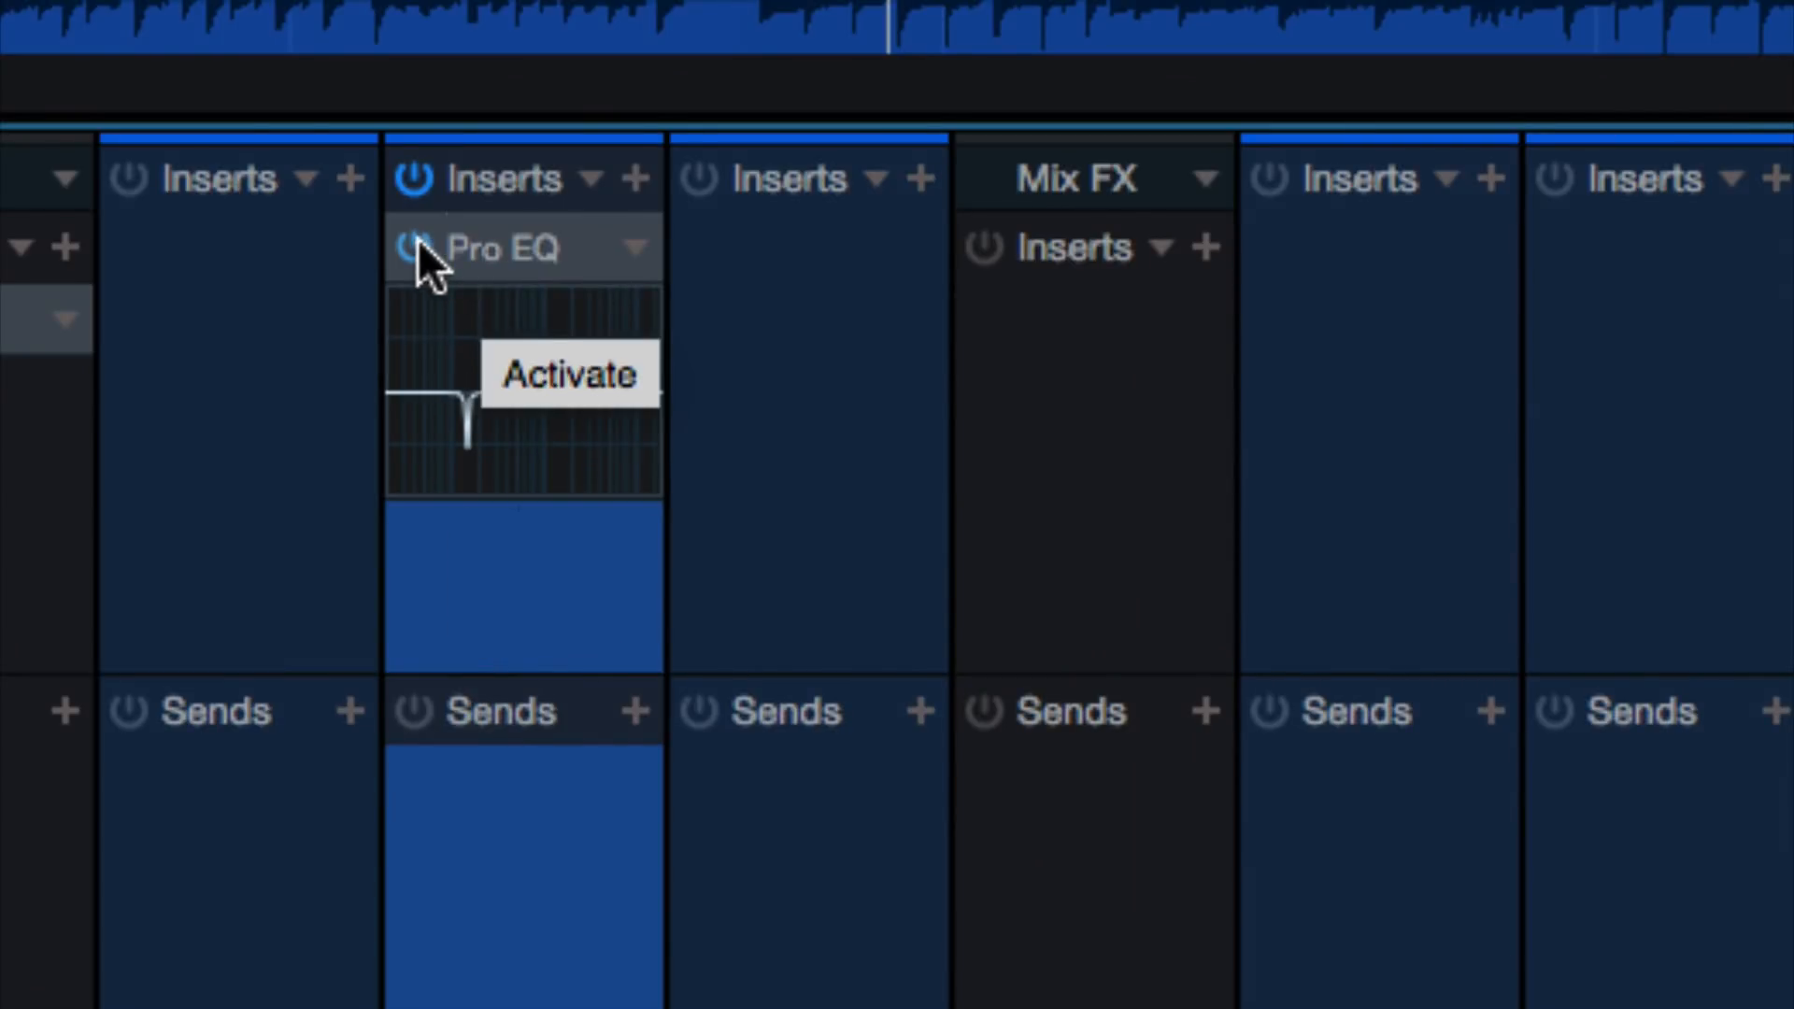
pyautogui.press('space')
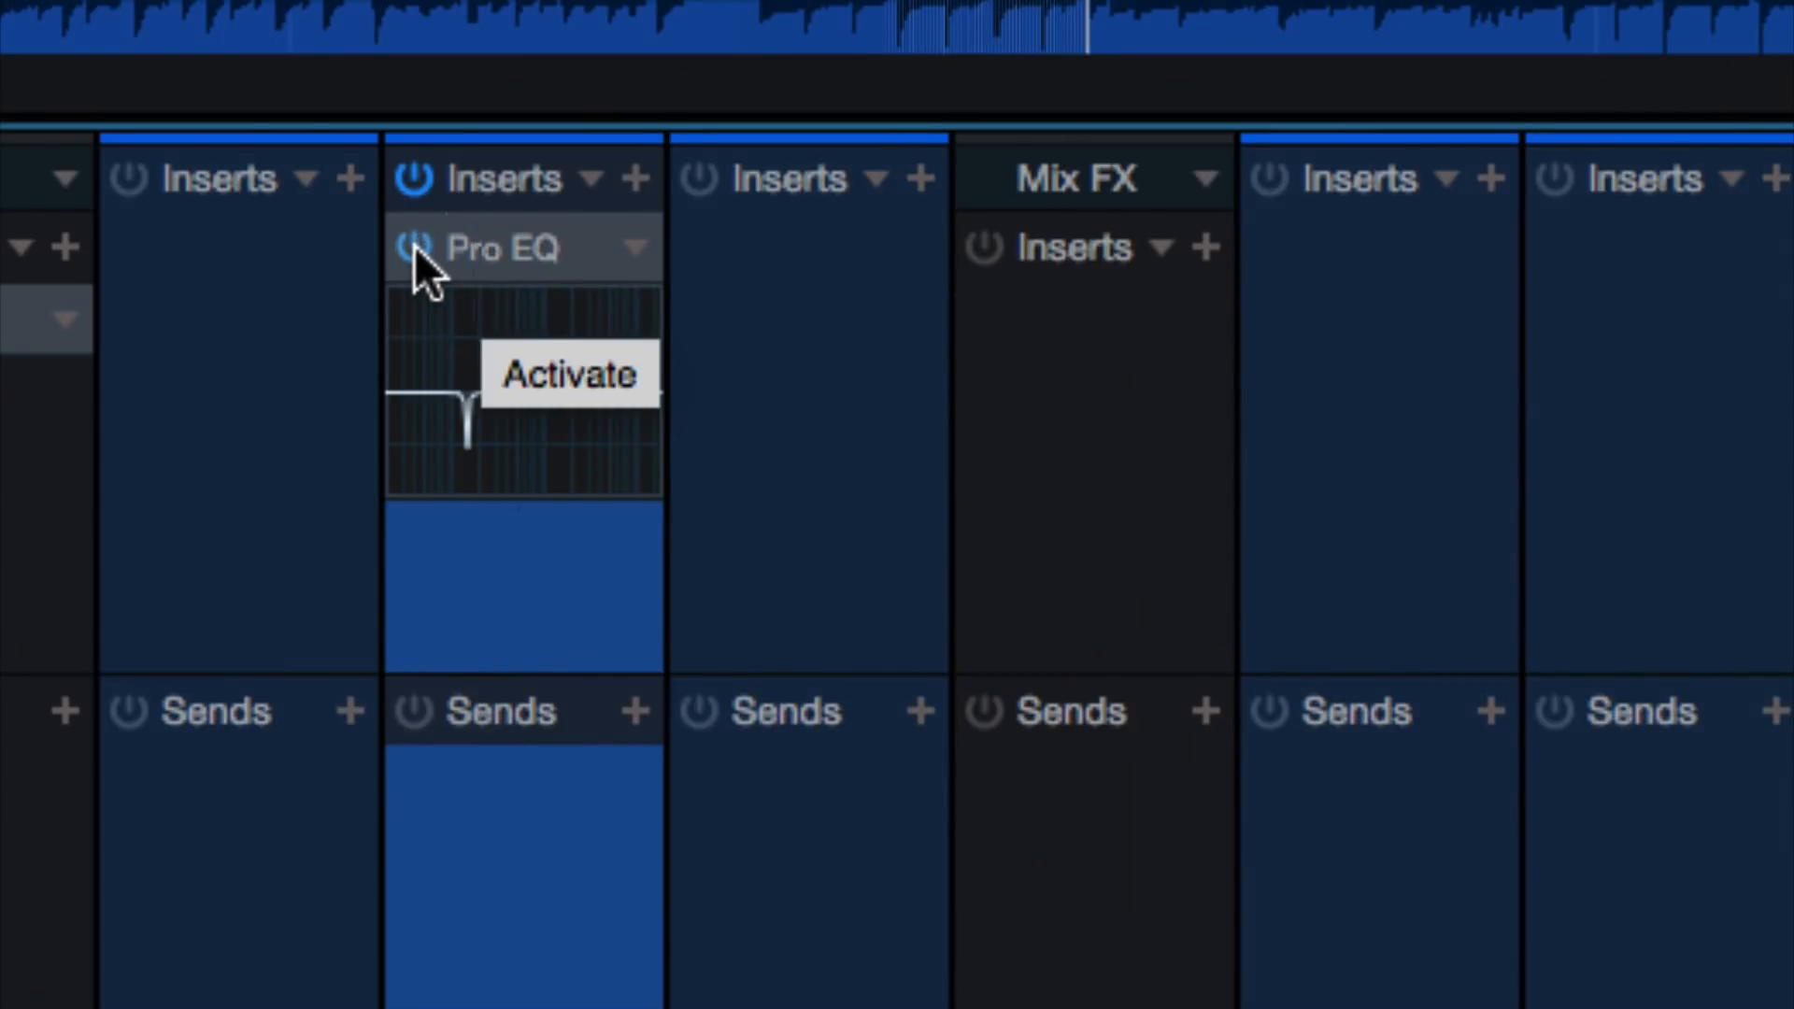
pyautogui.click(414, 246)
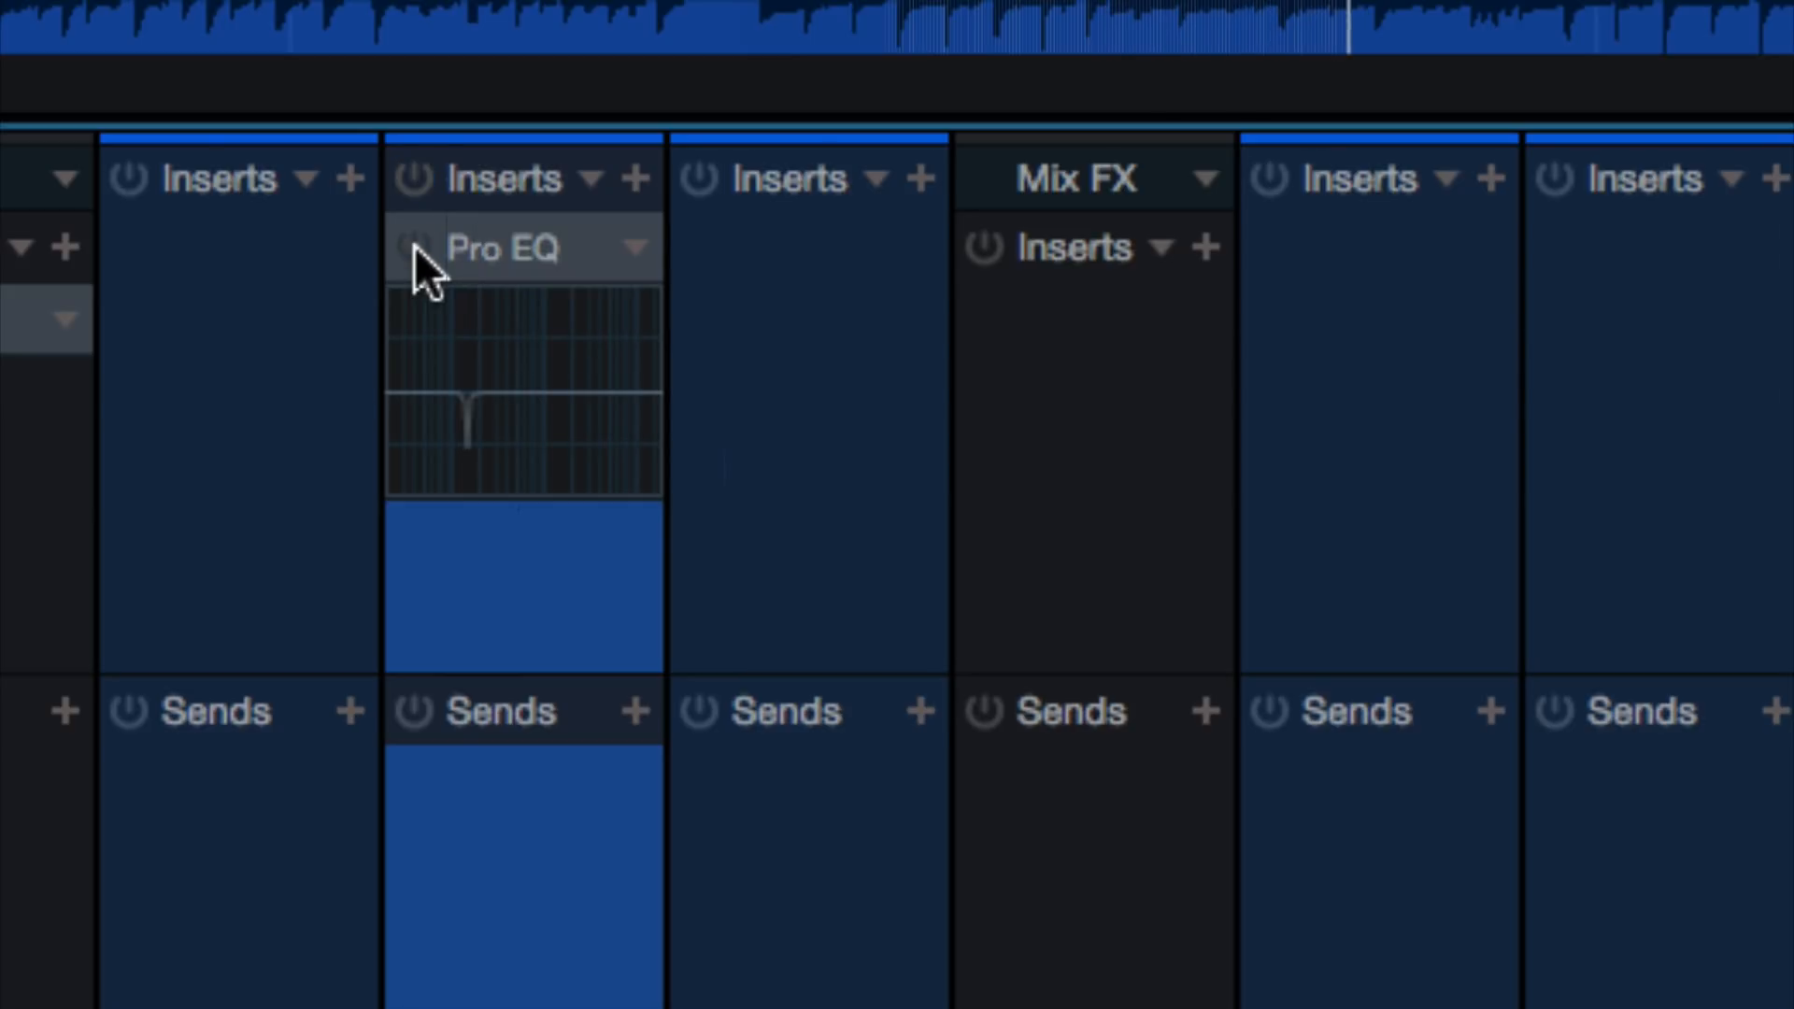
pyautogui.press('space')
pyautogui.click(413, 247)
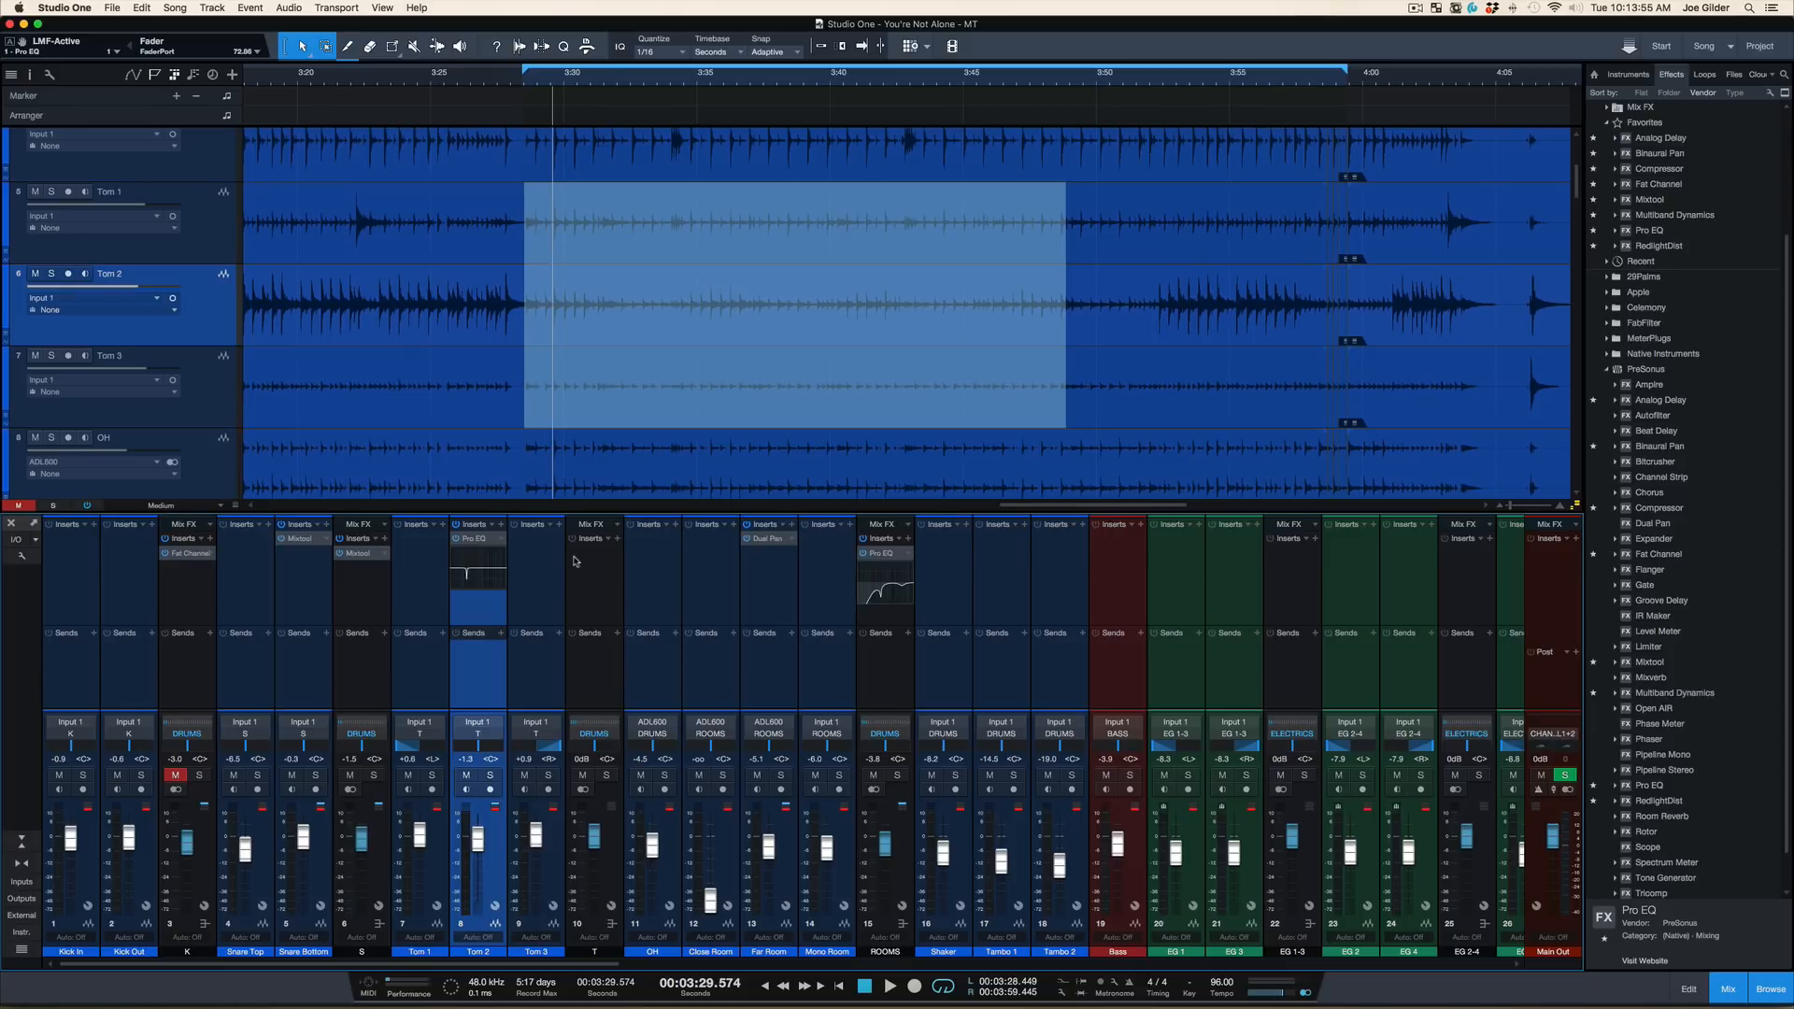
# Unmute the kick bus and, during playback, set the LF gain in its Fat Channel Vintage EQ to 1.60 dB
pyautogui.click(176, 776)
pyautogui.press('space')
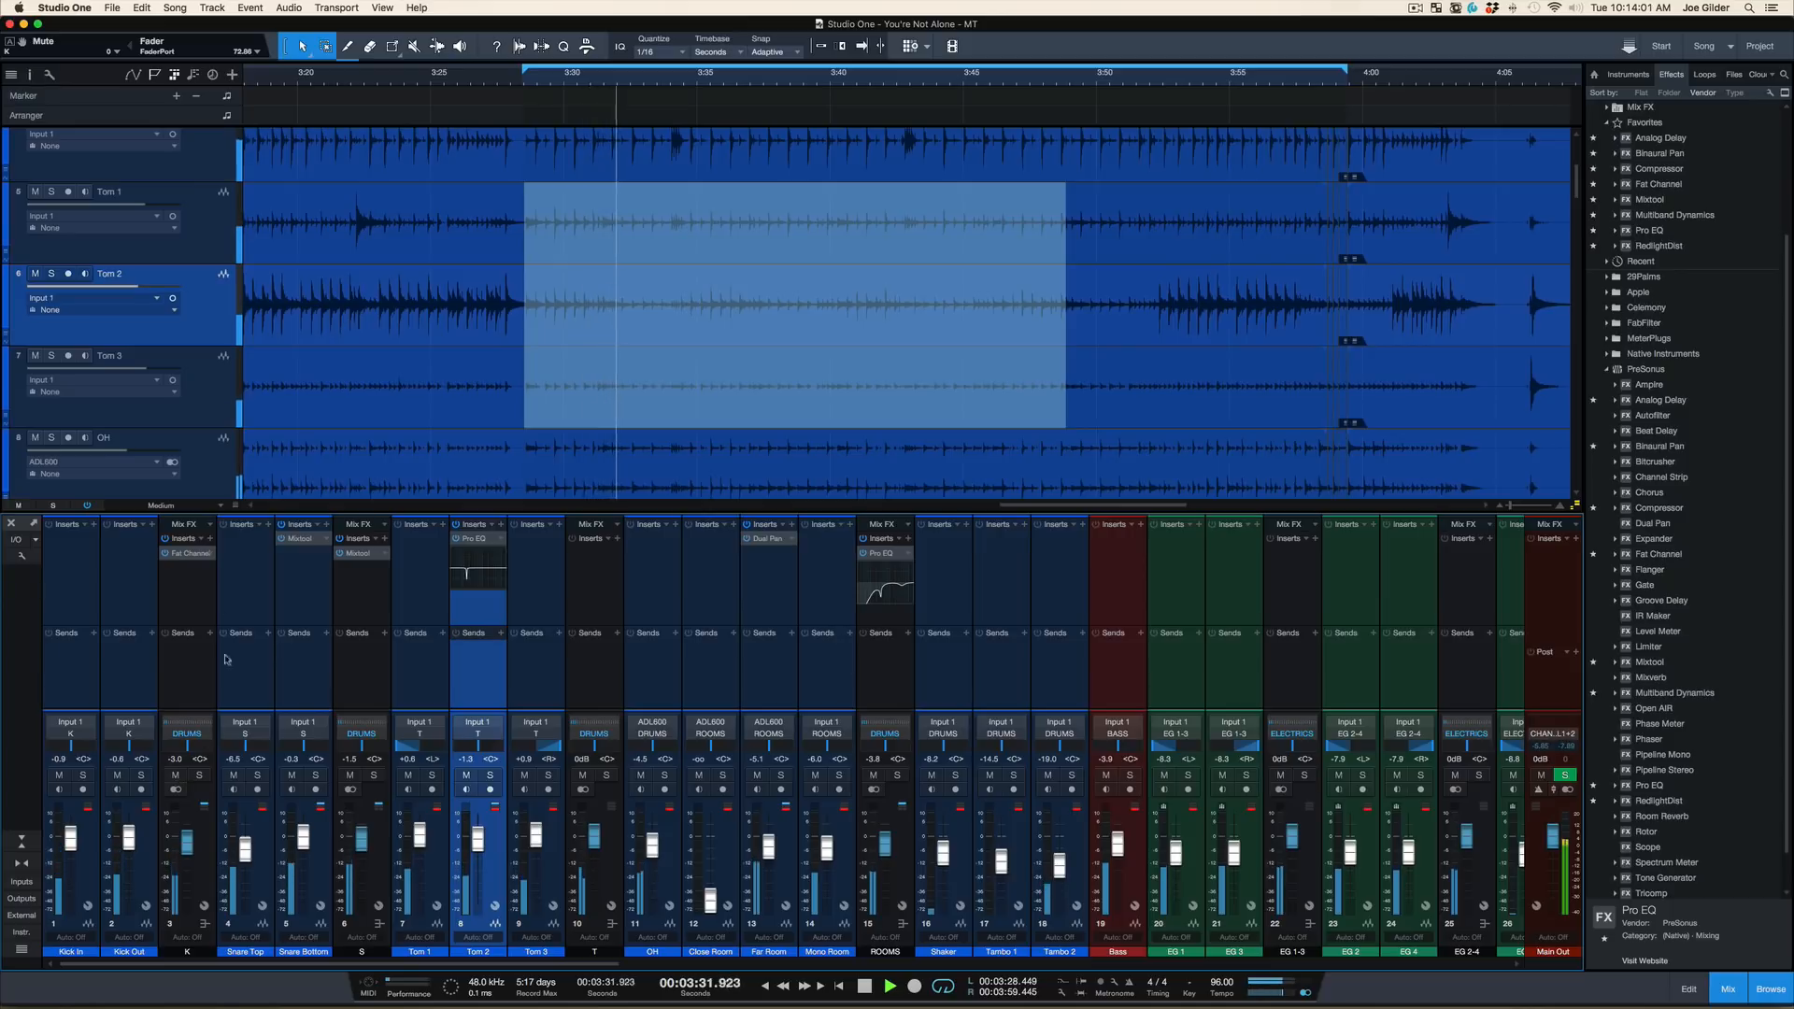
pyautogui.click(187, 553)
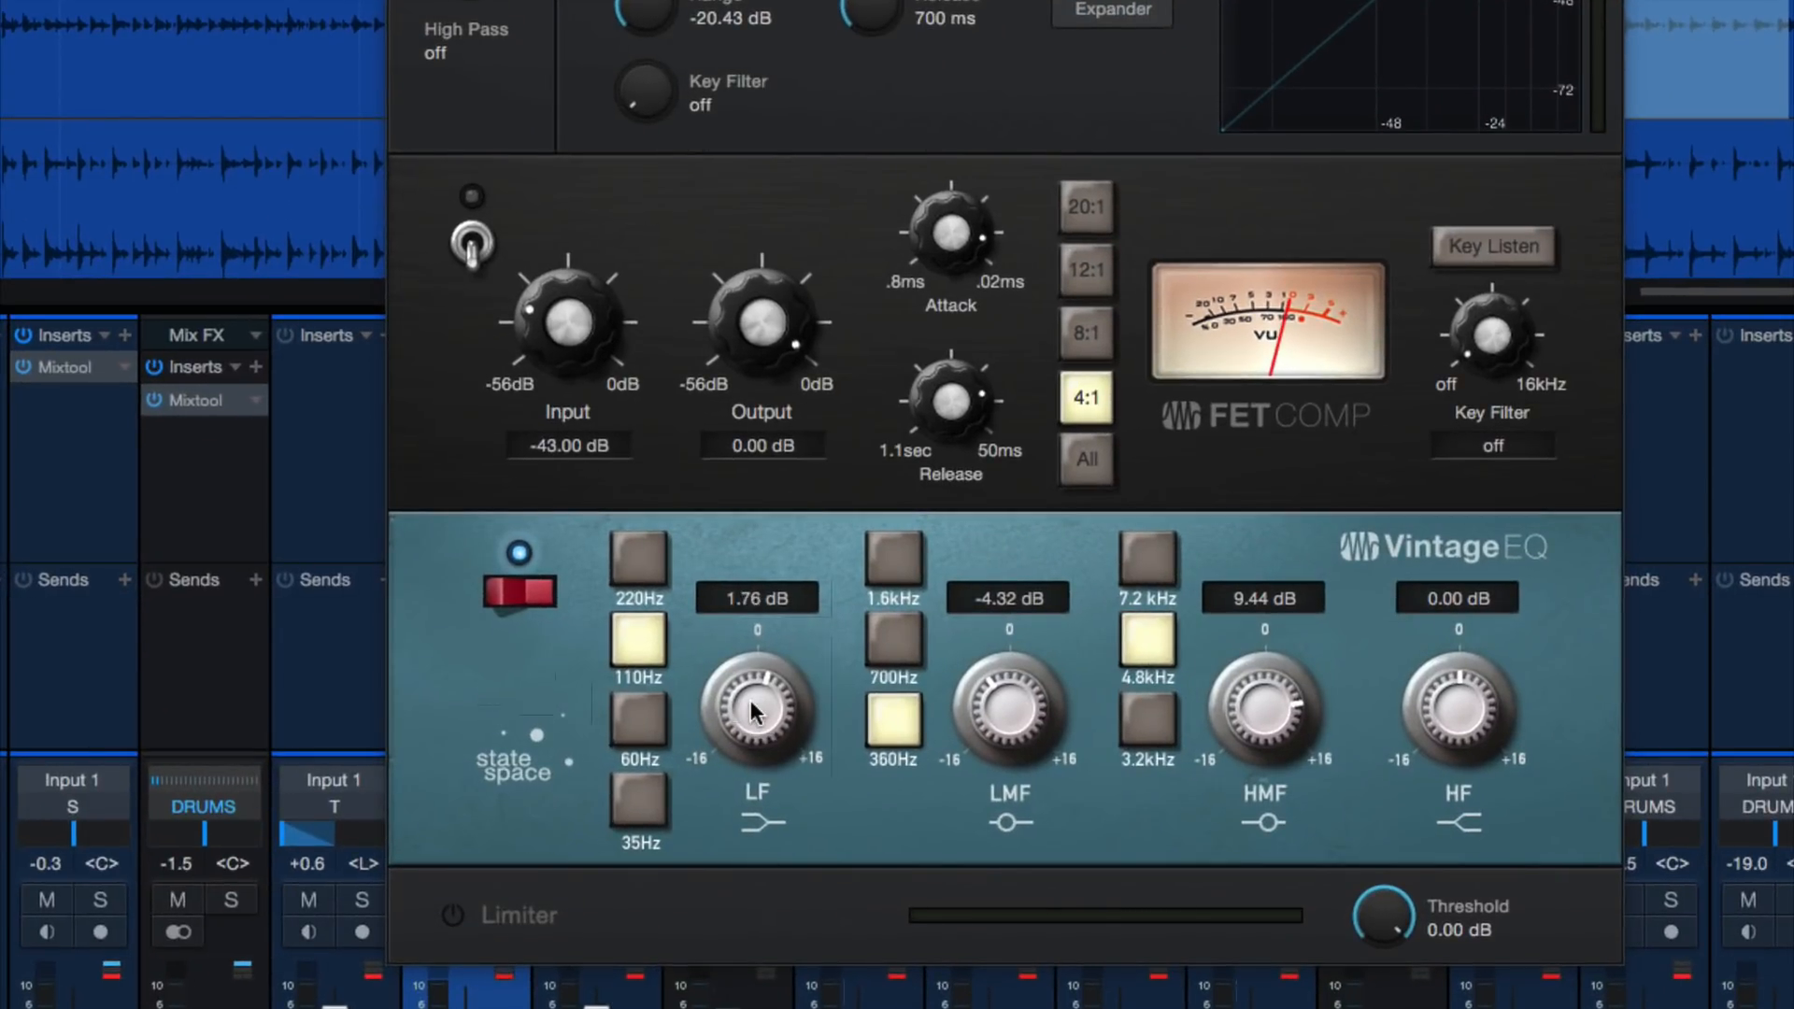
pyautogui.scroll(-1, 749, 698)
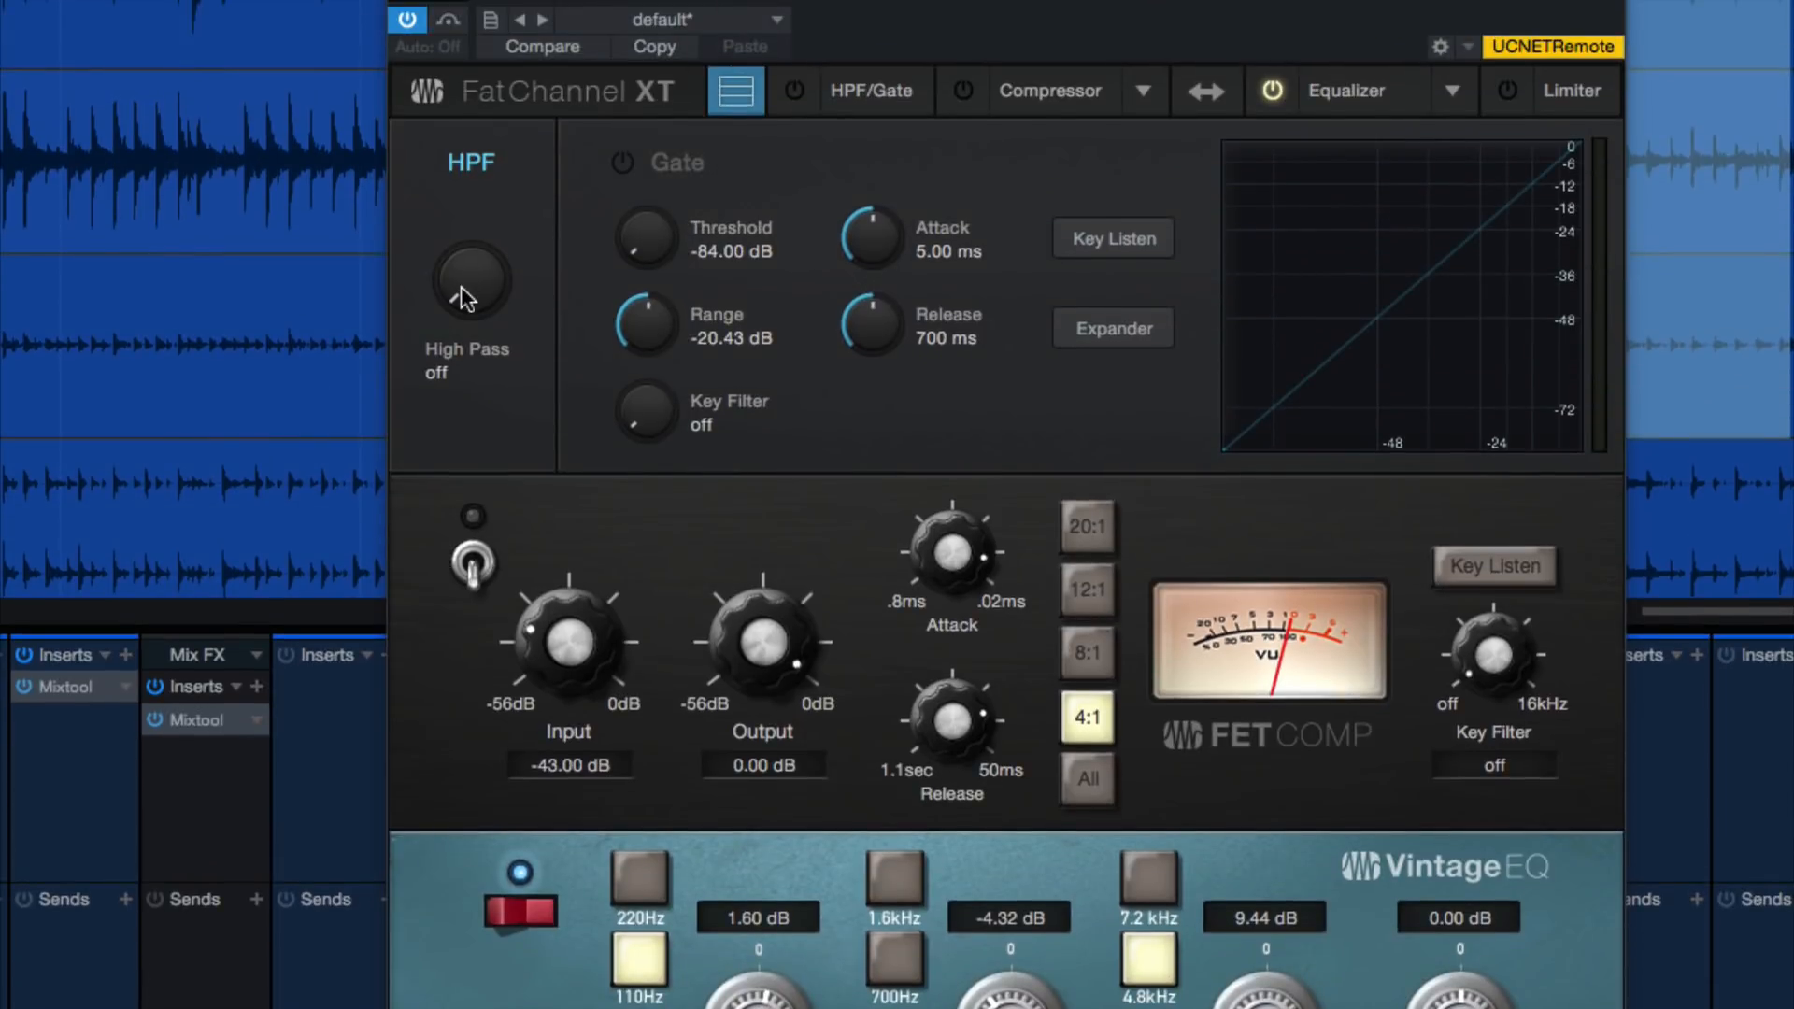
# Set the kick bus Fat Channel's high-pass filter to 37 Hz, checking it soloed and in the full mix, and close the plug-in
pyautogui.moveTo(461, 286); pyautogui.dragTo(475, 235)
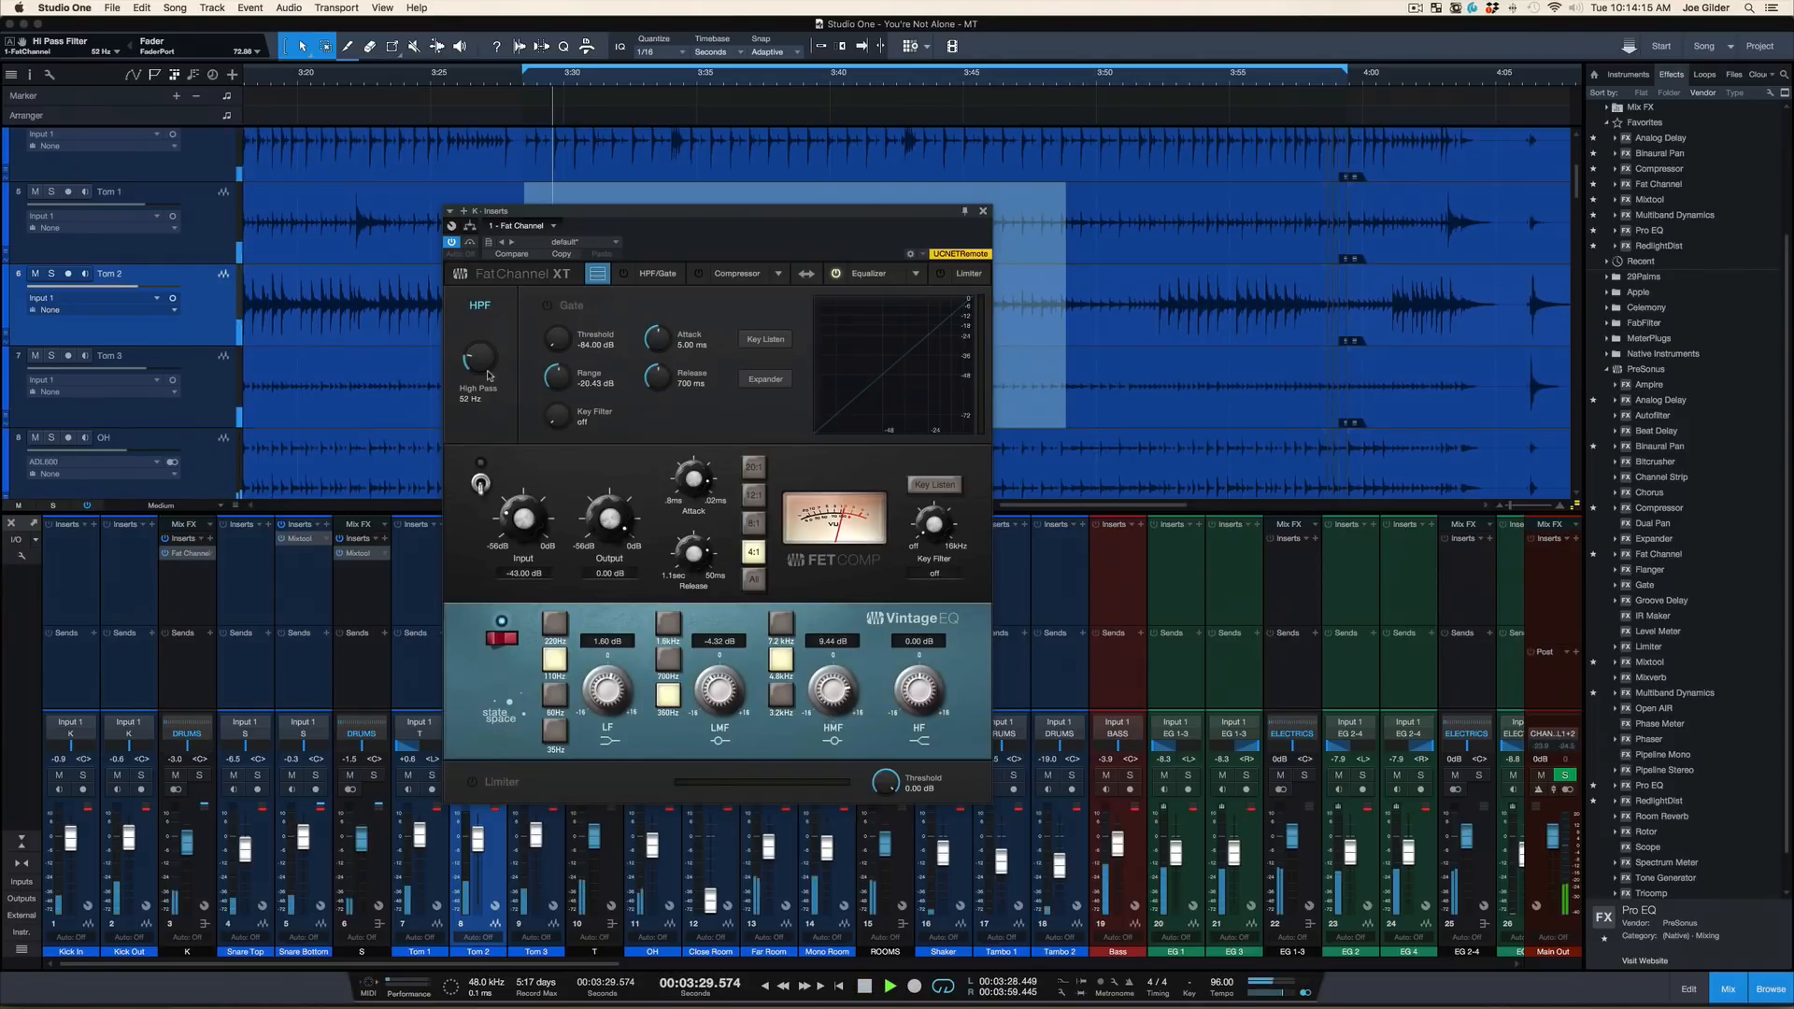
pyautogui.click(170, 688)
pyautogui.press('s')
pyautogui.moveTo(478, 359)
pyautogui.mouseDown()
pyautogui.moveTo(476, 391)
pyautogui.moveTo(482, 366)
pyautogui.mouseUp()
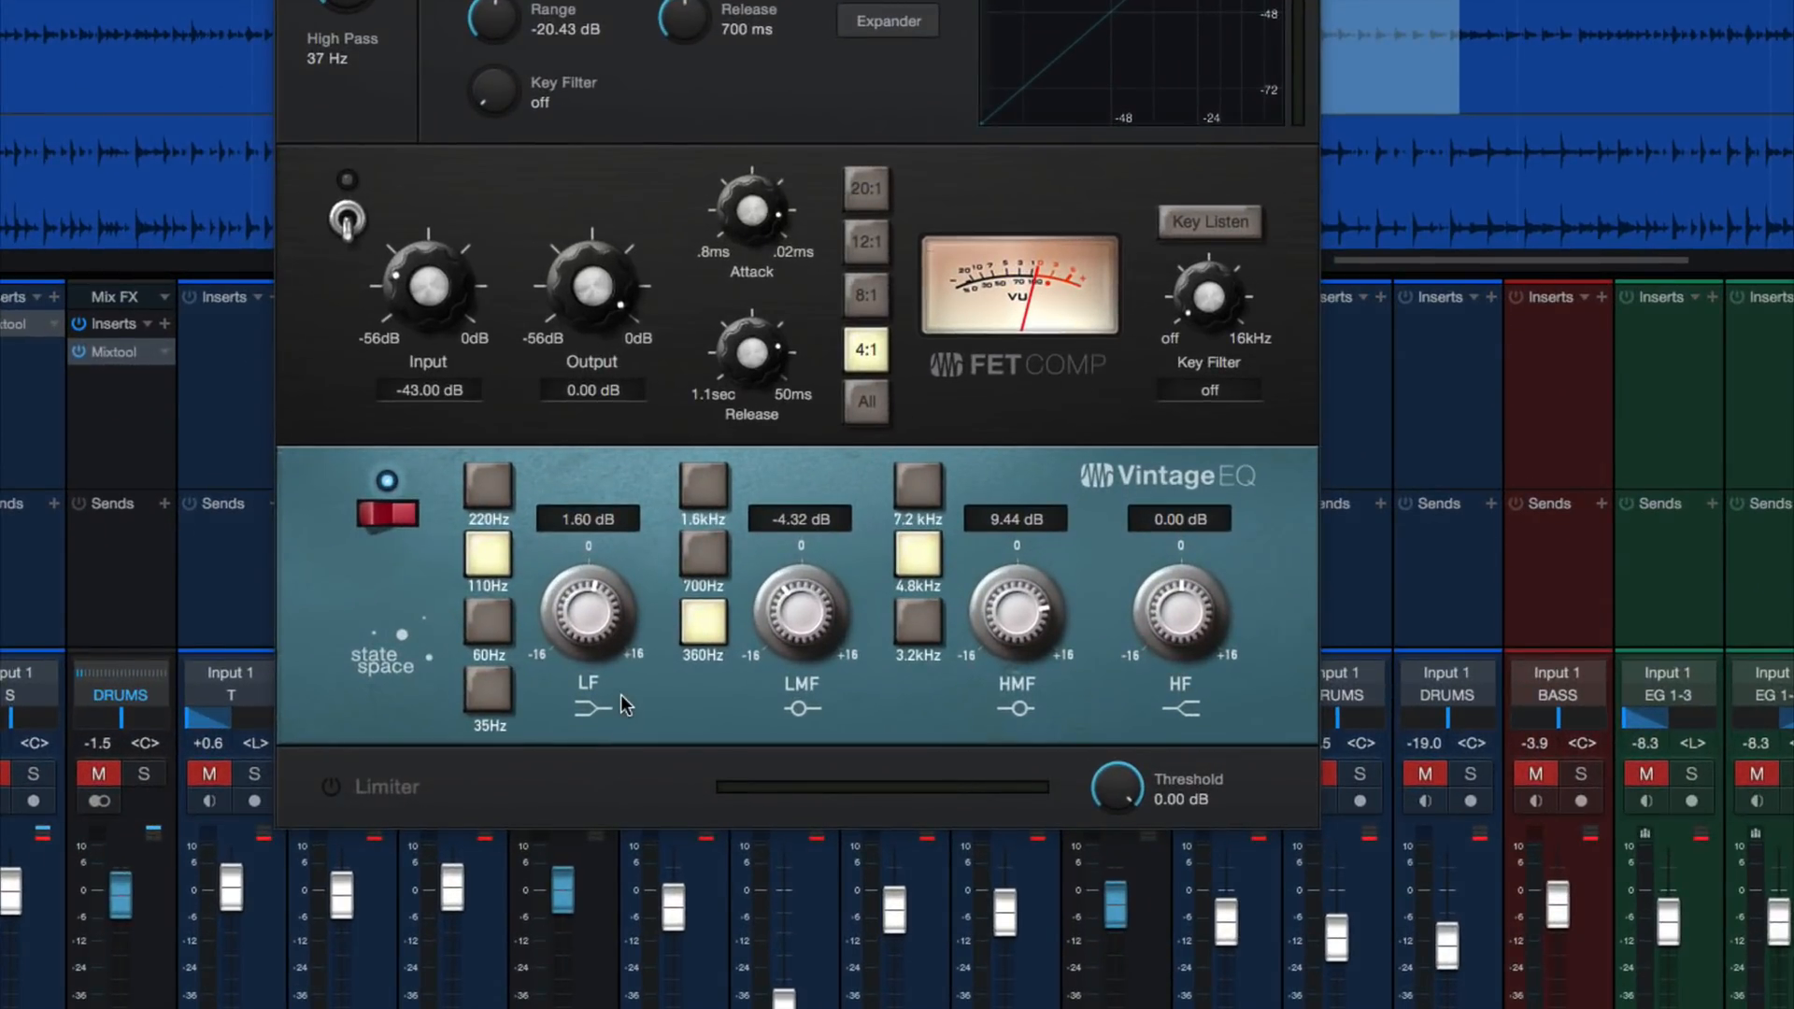
pyautogui.press('s')
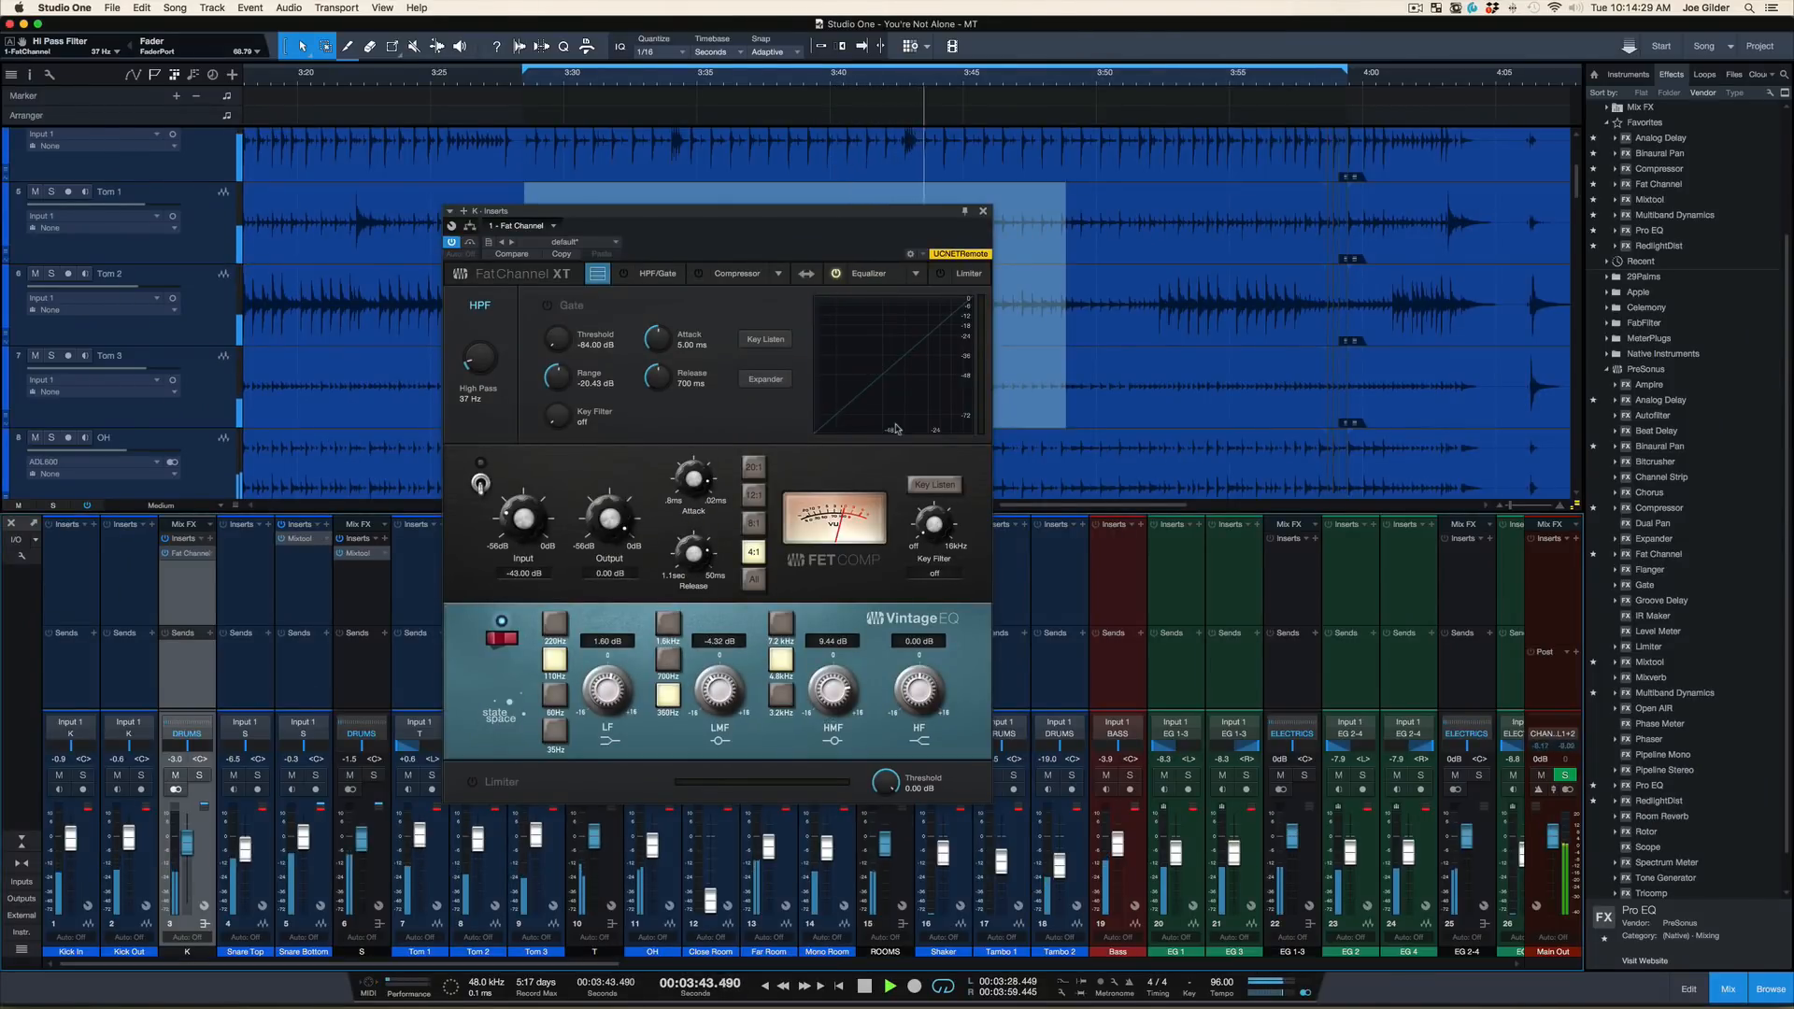
pyautogui.press('space')
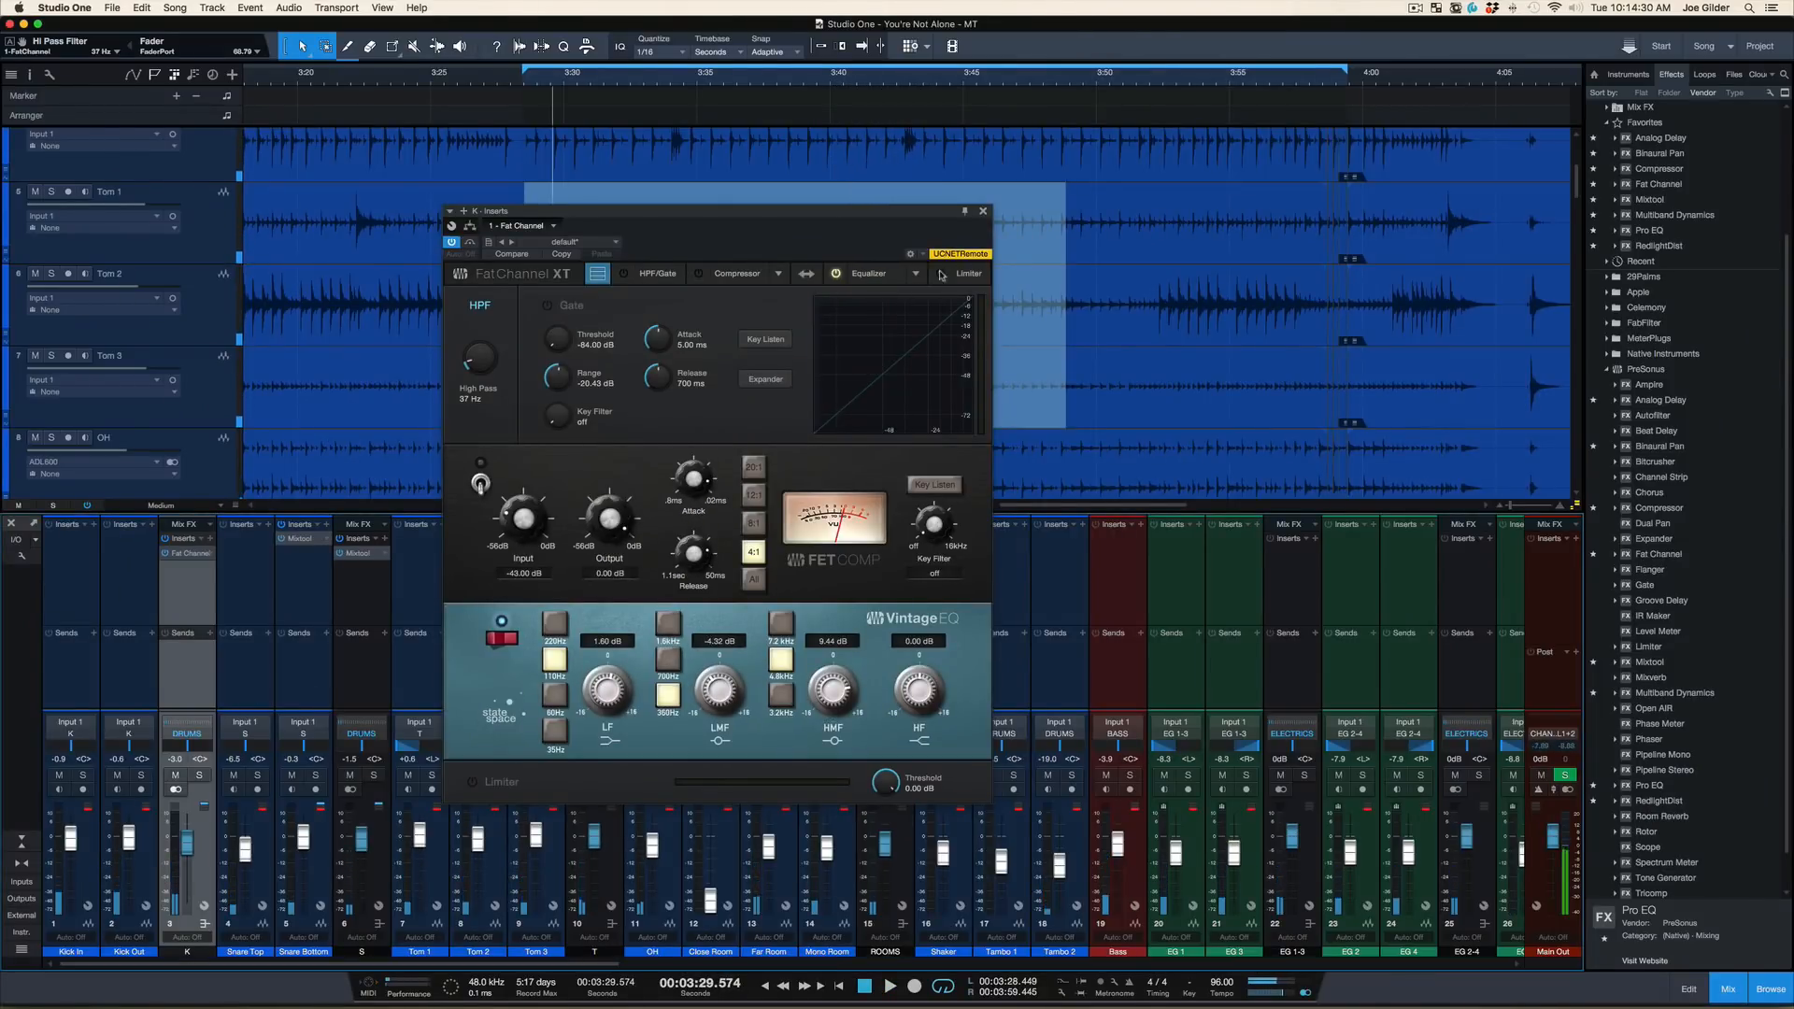
pyautogui.click(982, 213)
# Review the Fat Channel settings on the DRUMS bus and on the kick bus, closing each plug-in
pyautogui.hscroll(15, 823, 651)
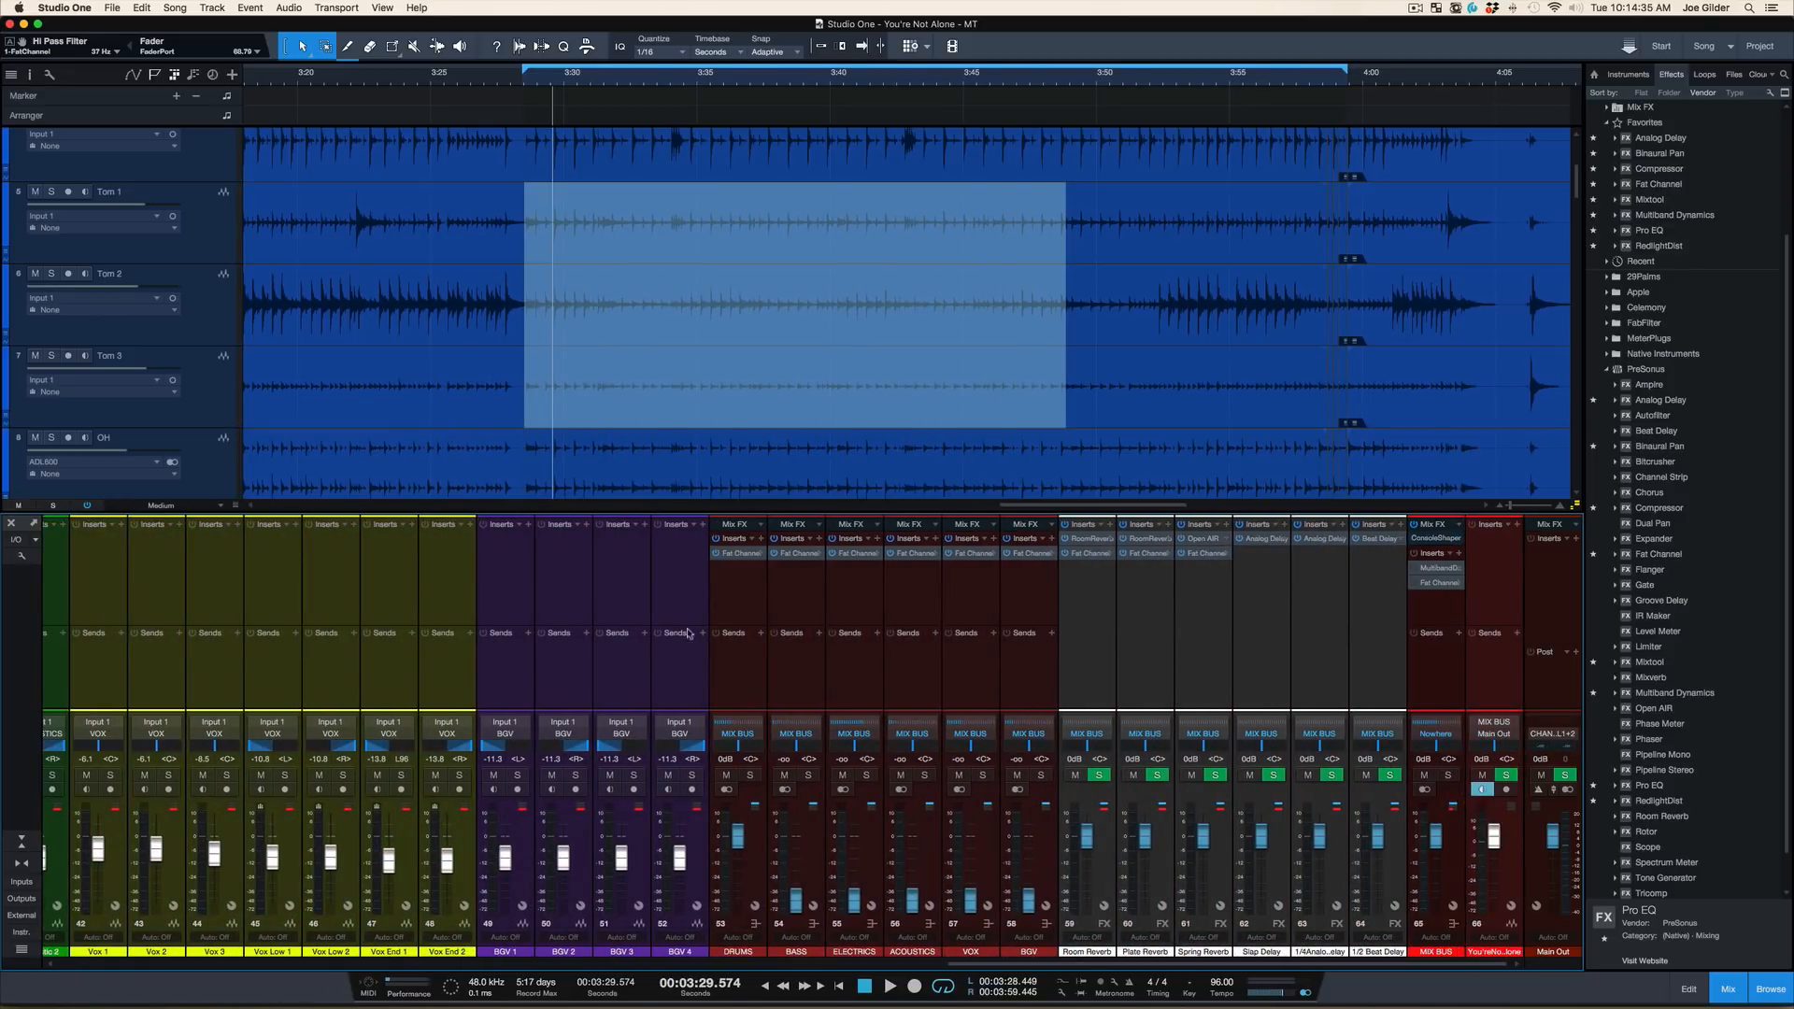
pyautogui.click(743, 554)
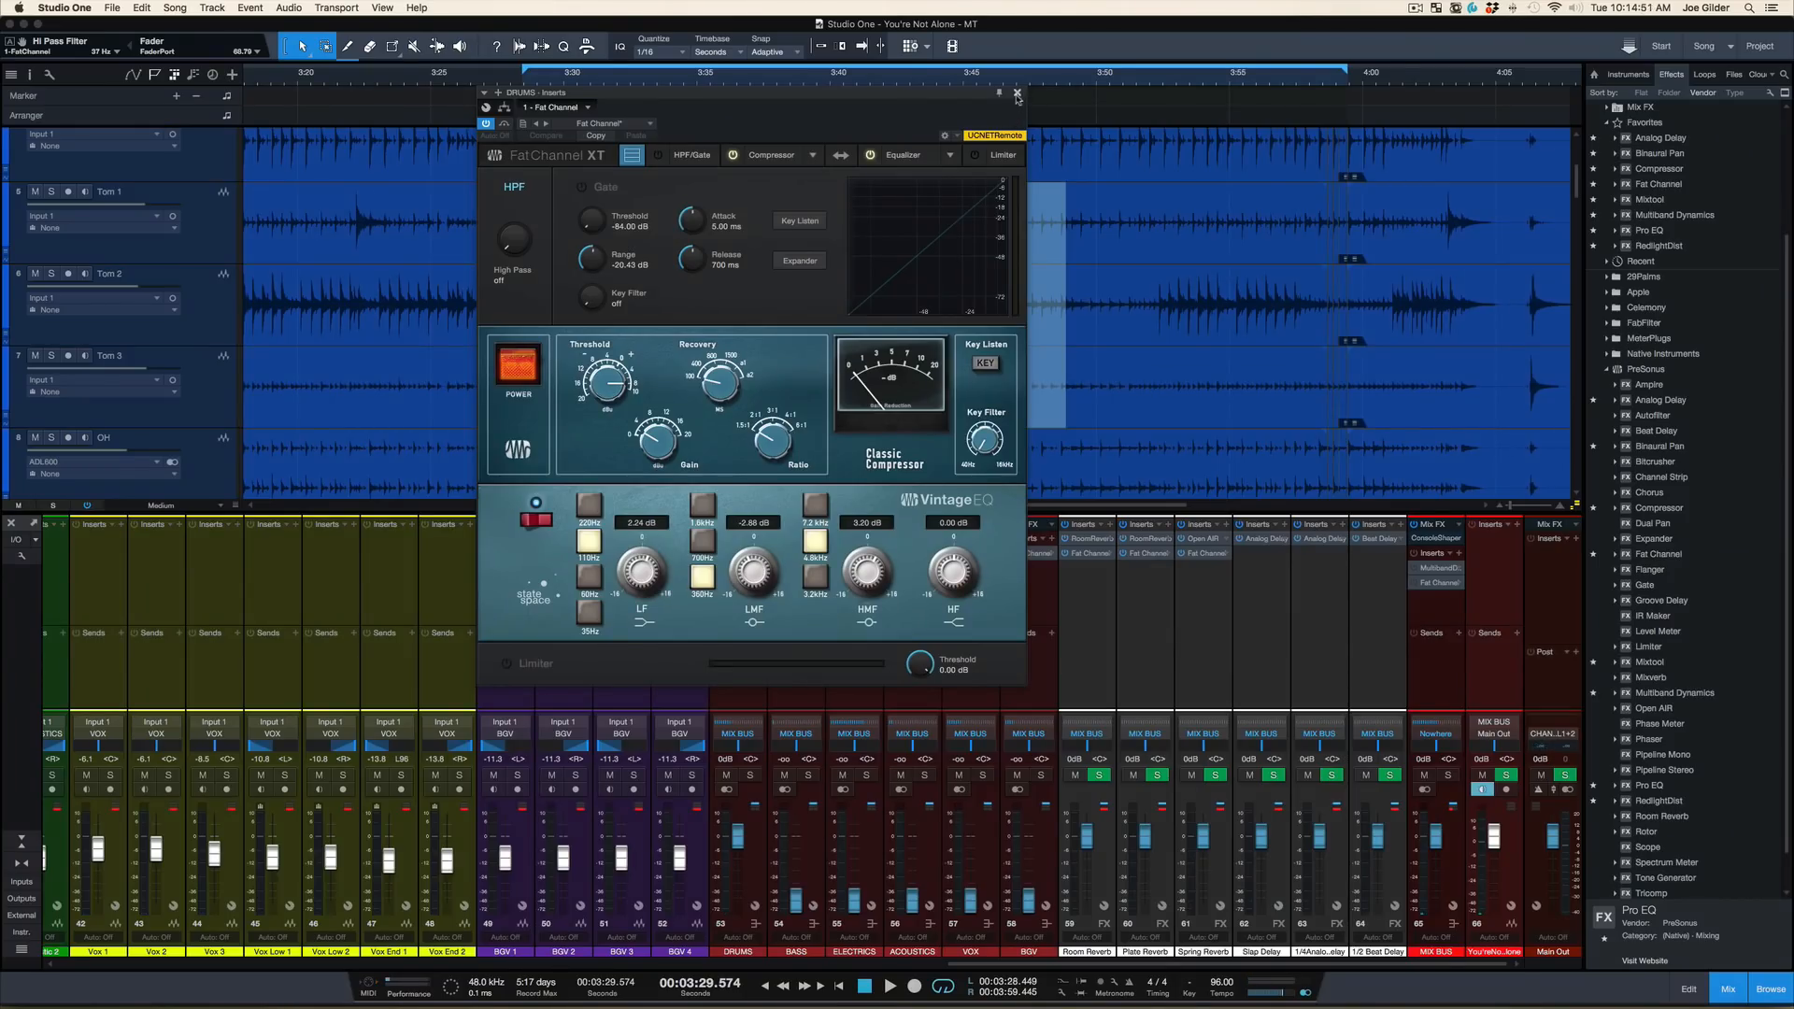
pyautogui.click(1022, 94)
pyautogui.hscroll(-10, 325, 653)
pyautogui.hscroll(-3, 325, 653)
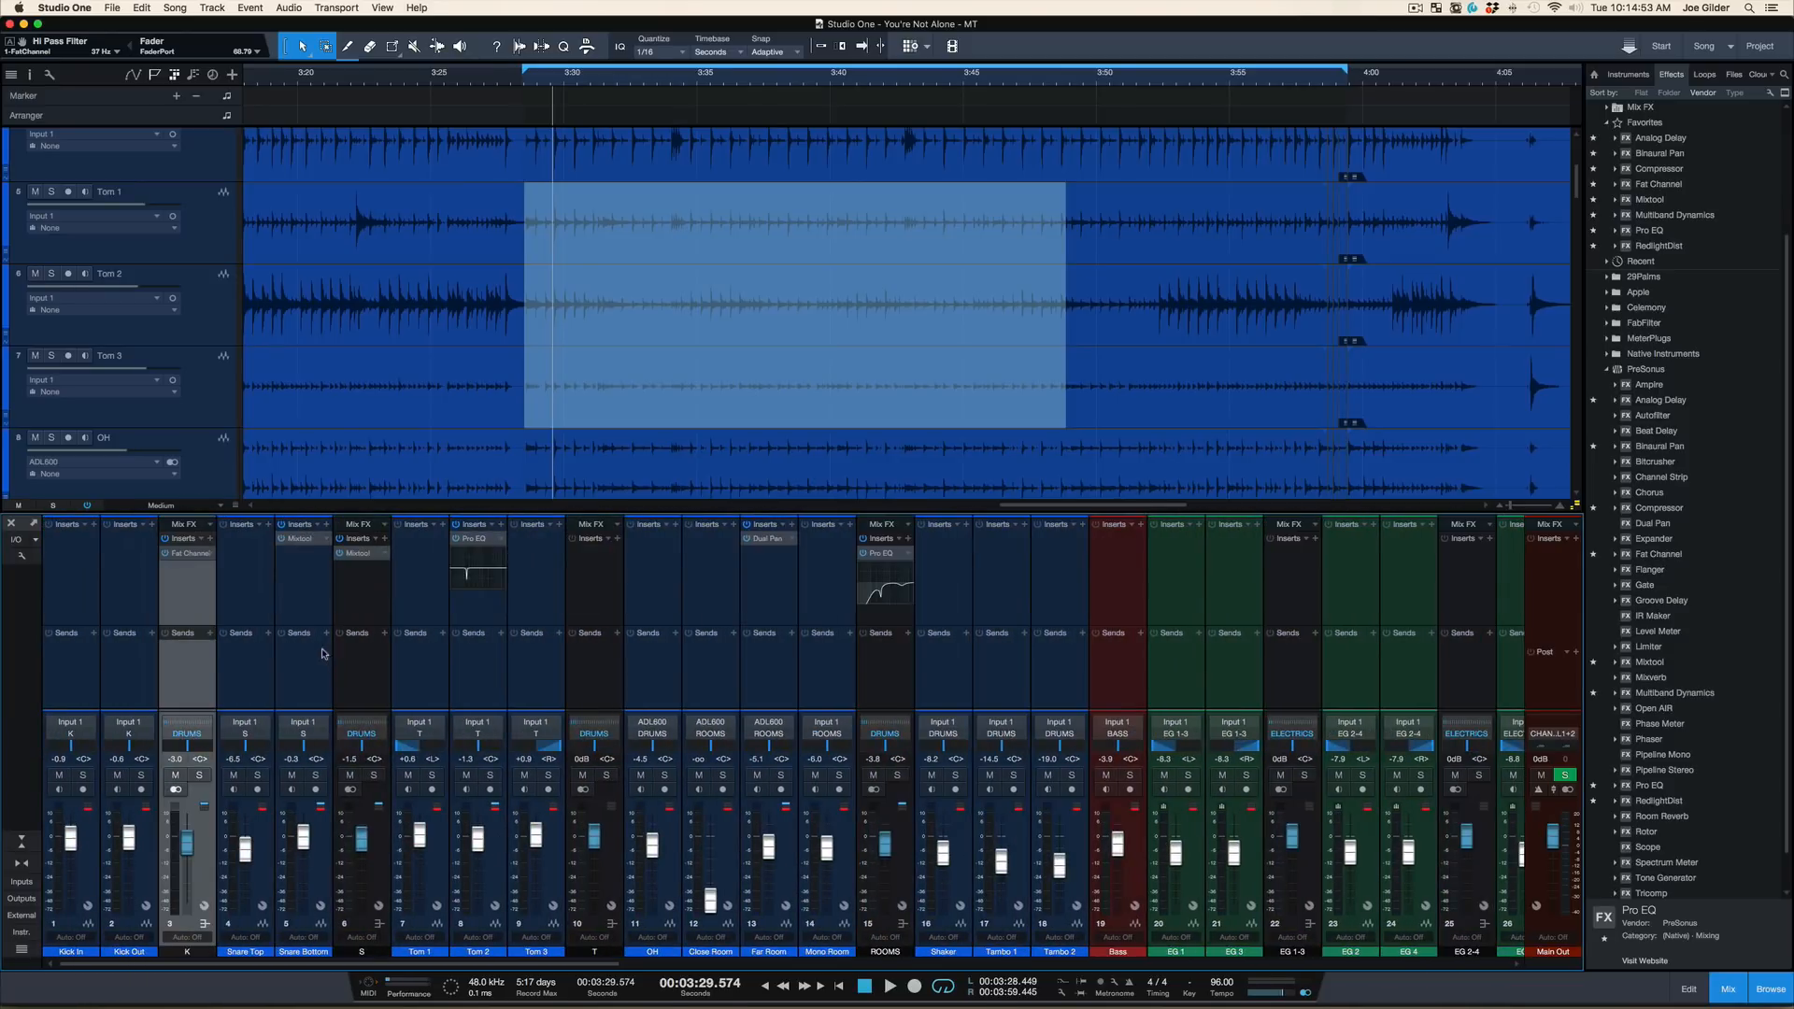
pyautogui.click(197, 553)
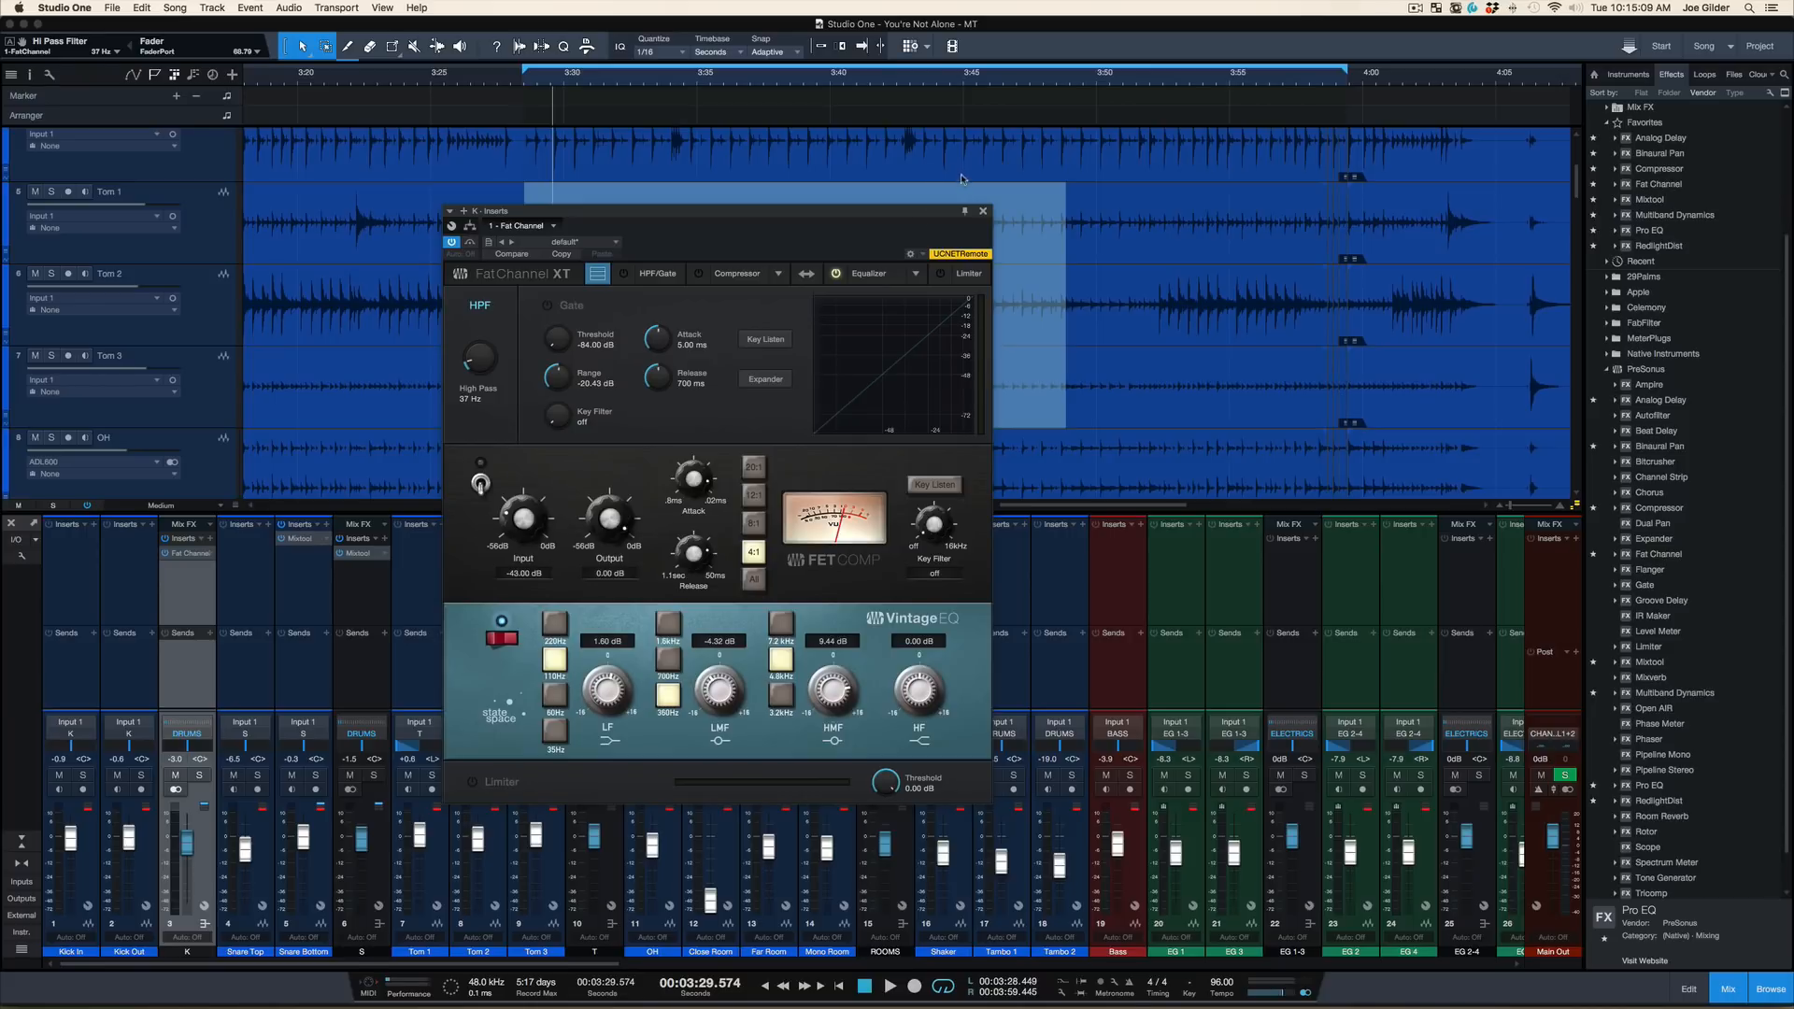
pyautogui.click(983, 211)
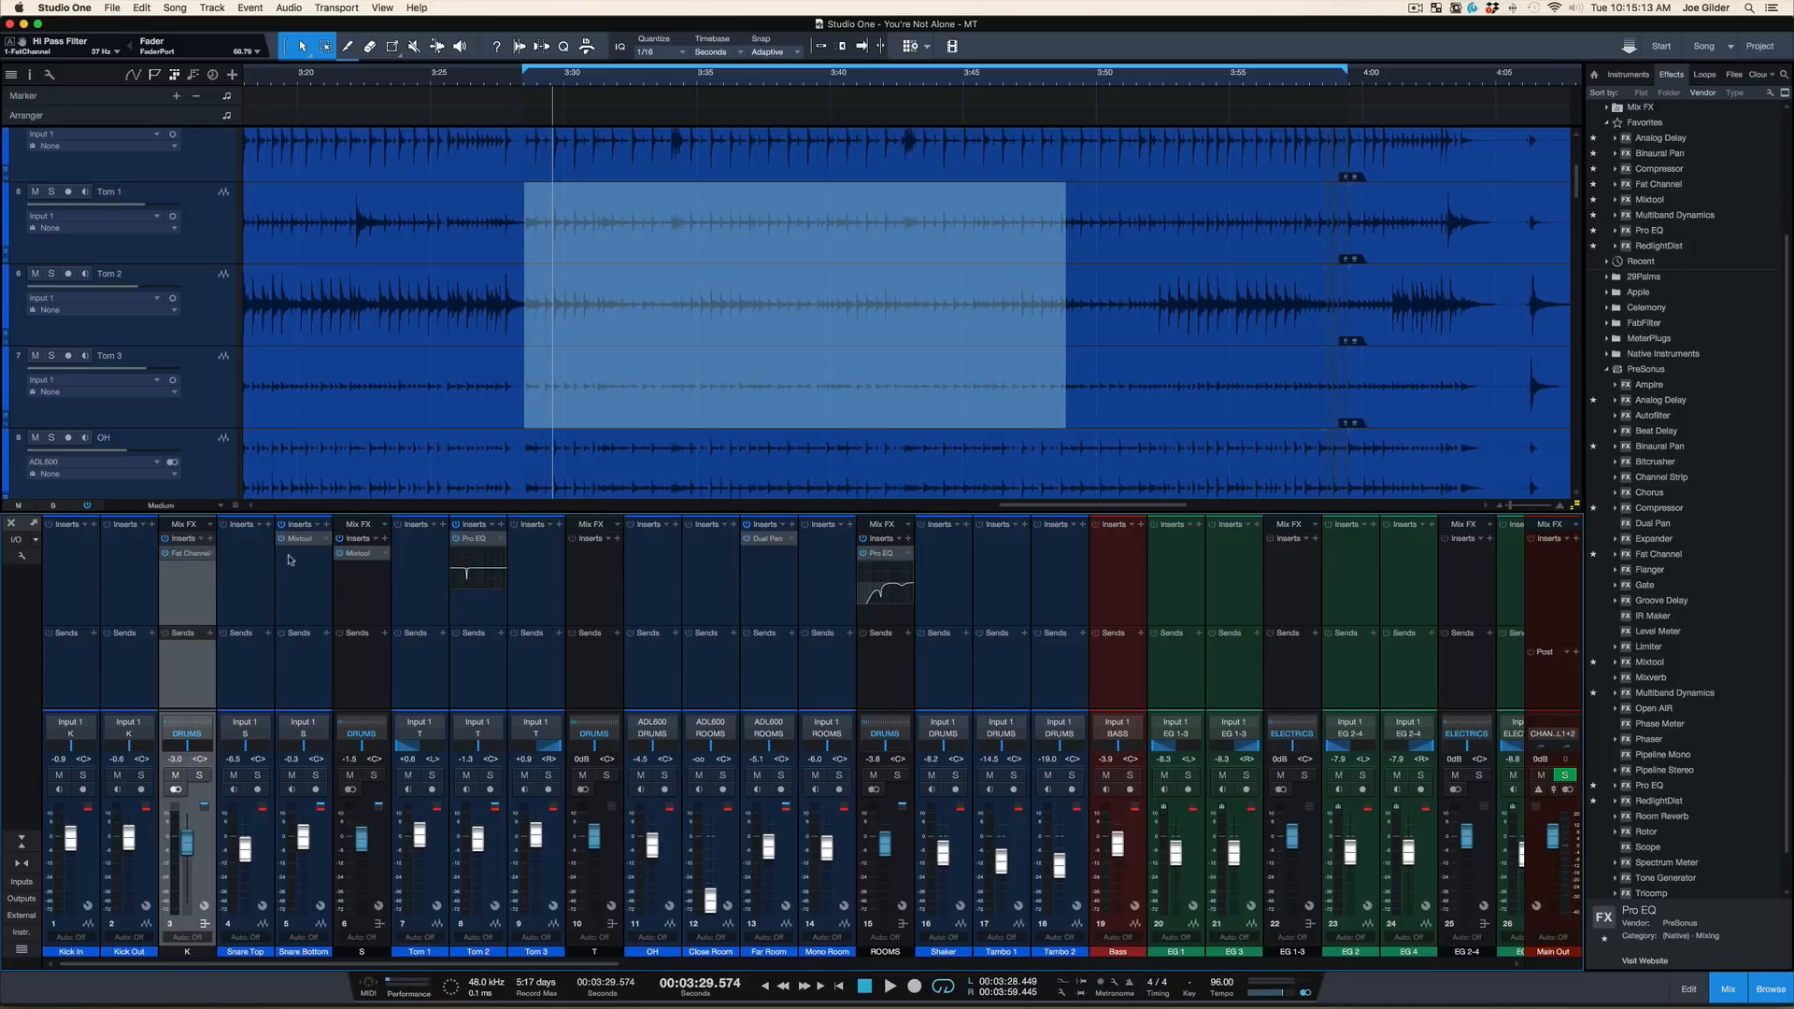
# Set the kick bus level to -5.2 dB, play the mix to check the balance, and save the song
pyautogui.moveTo(301, 538)
pyautogui.mouseDown()
pyautogui.moveTo(185, 572)
pyautogui.moveTo(268, 572)
pyautogui.moveTo(297, 539)
pyautogui.mouseUp()
pyautogui.press('space')
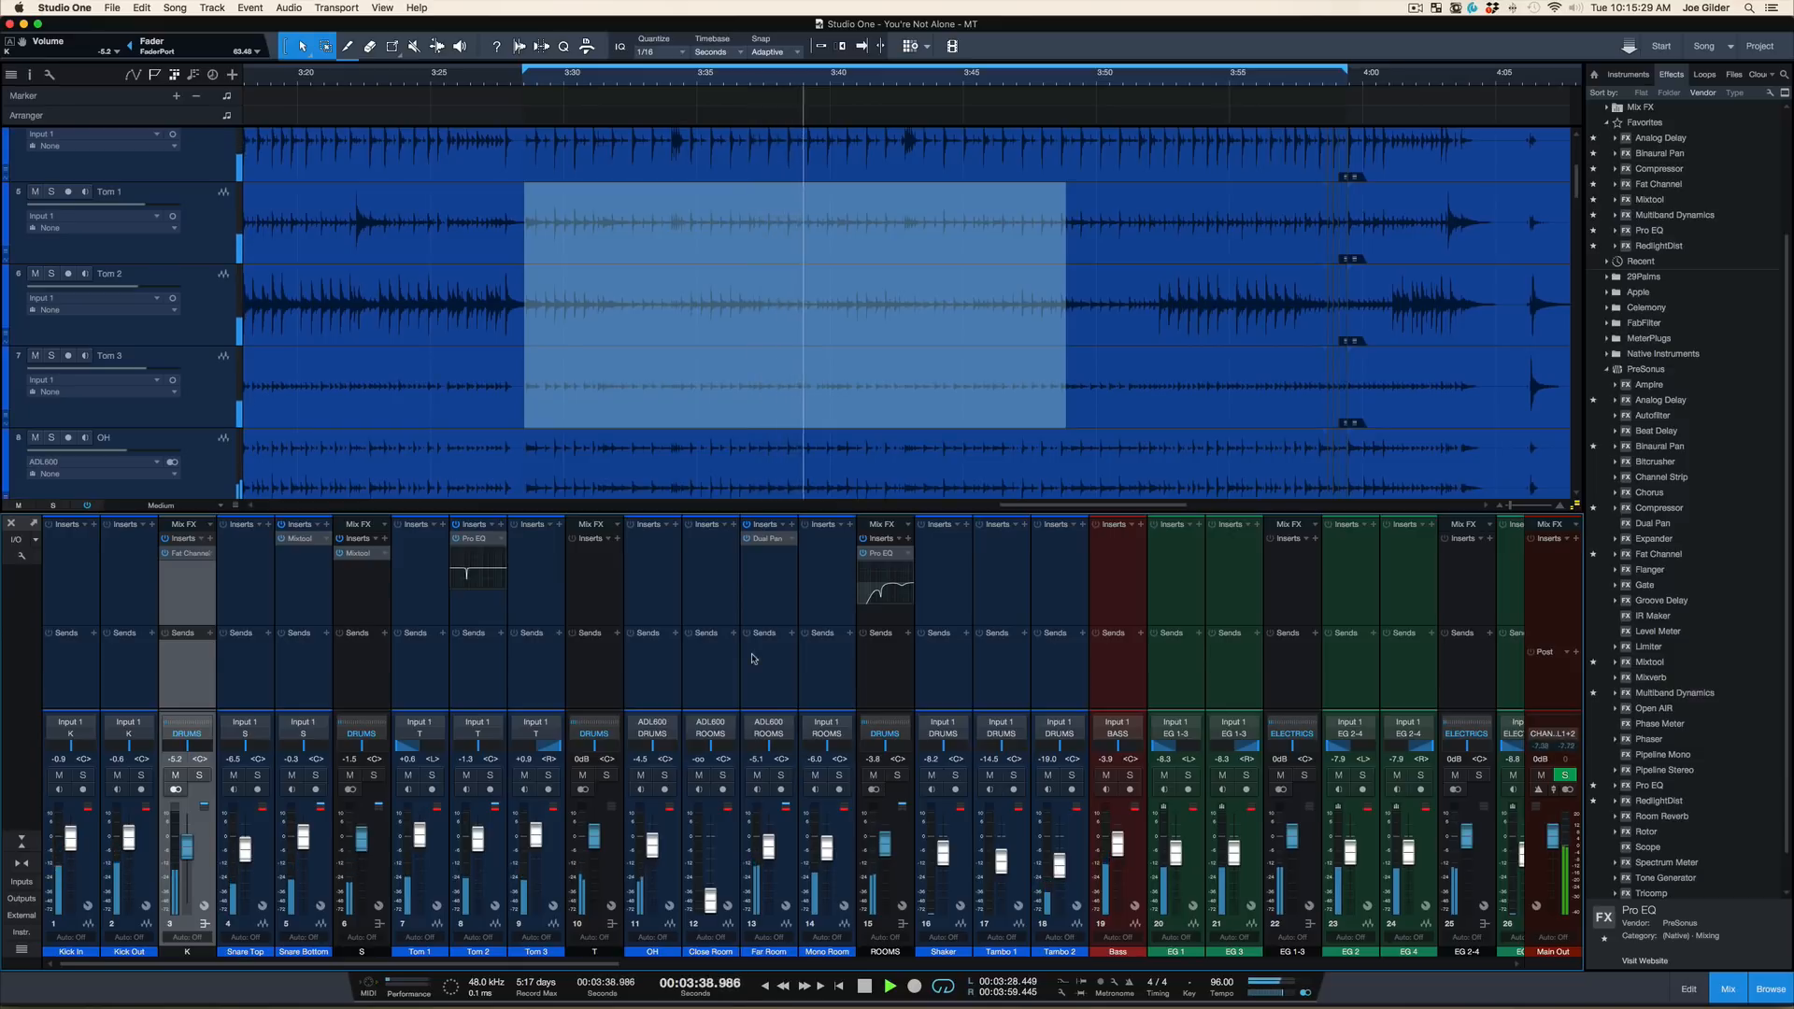
pyautogui.press('space')
pyautogui.press('super+s')
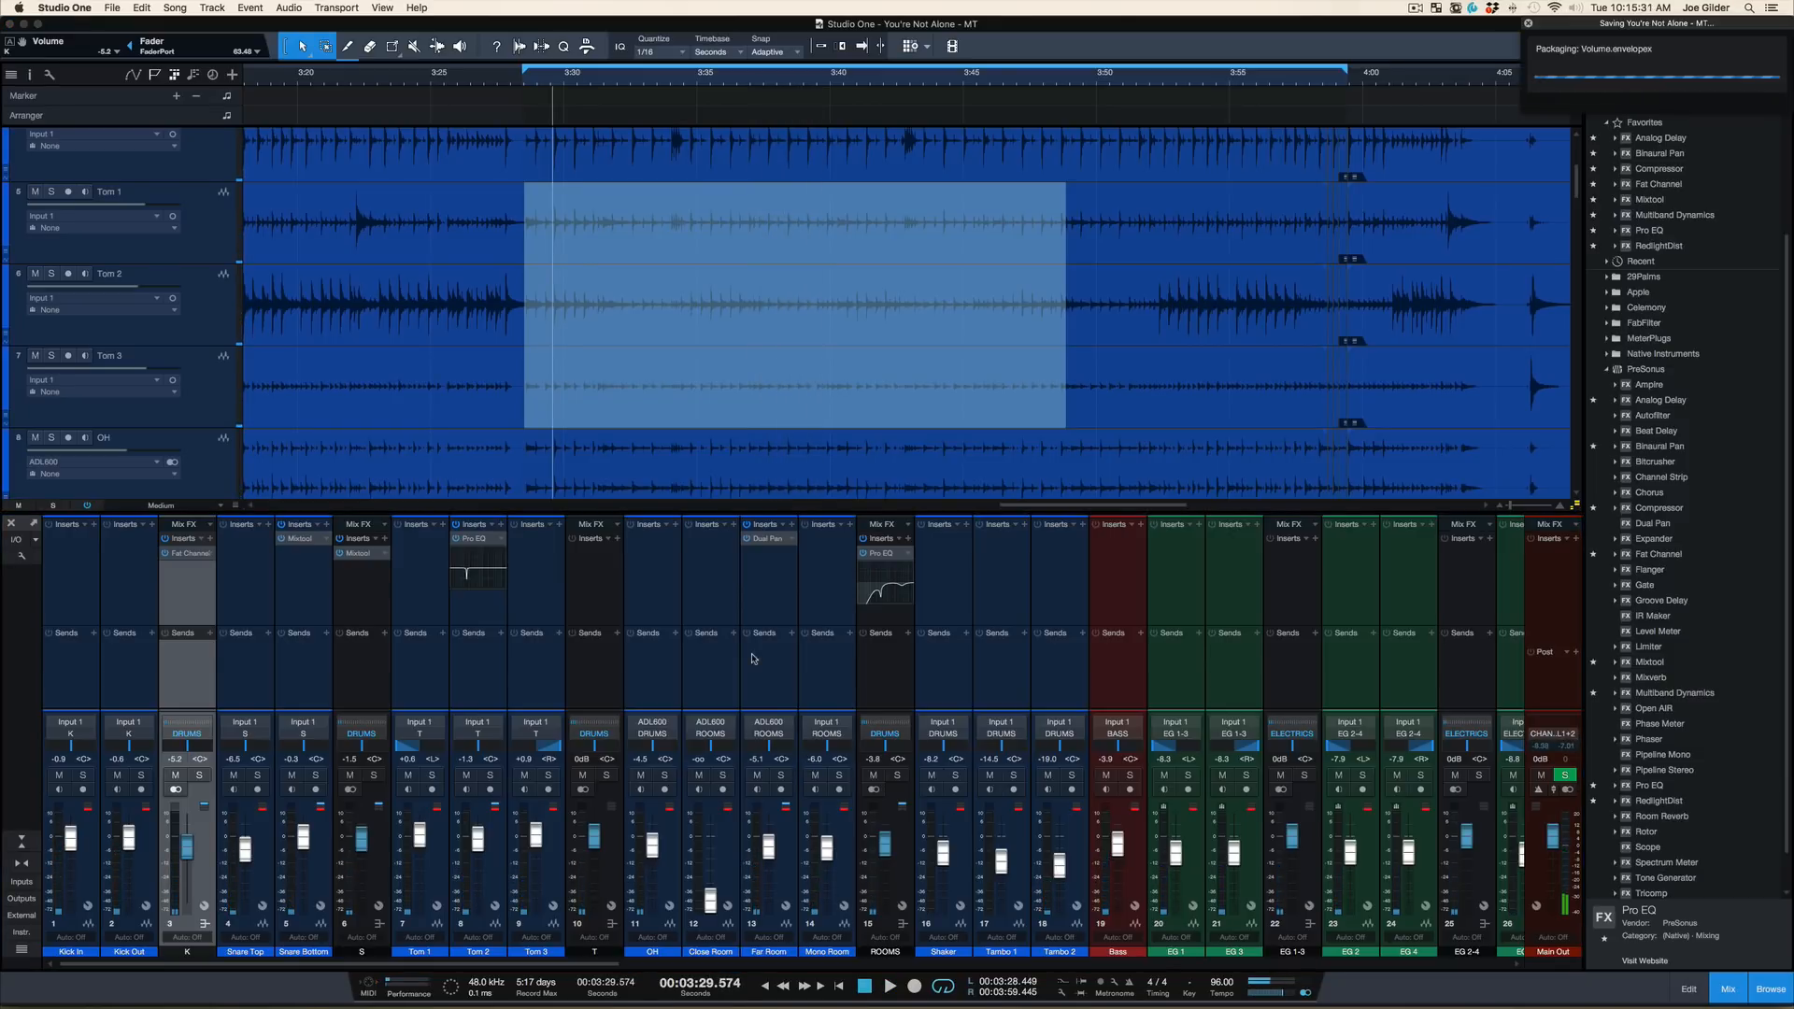
# Solo the snare bus and select its channel
pyautogui.click(724, 660)
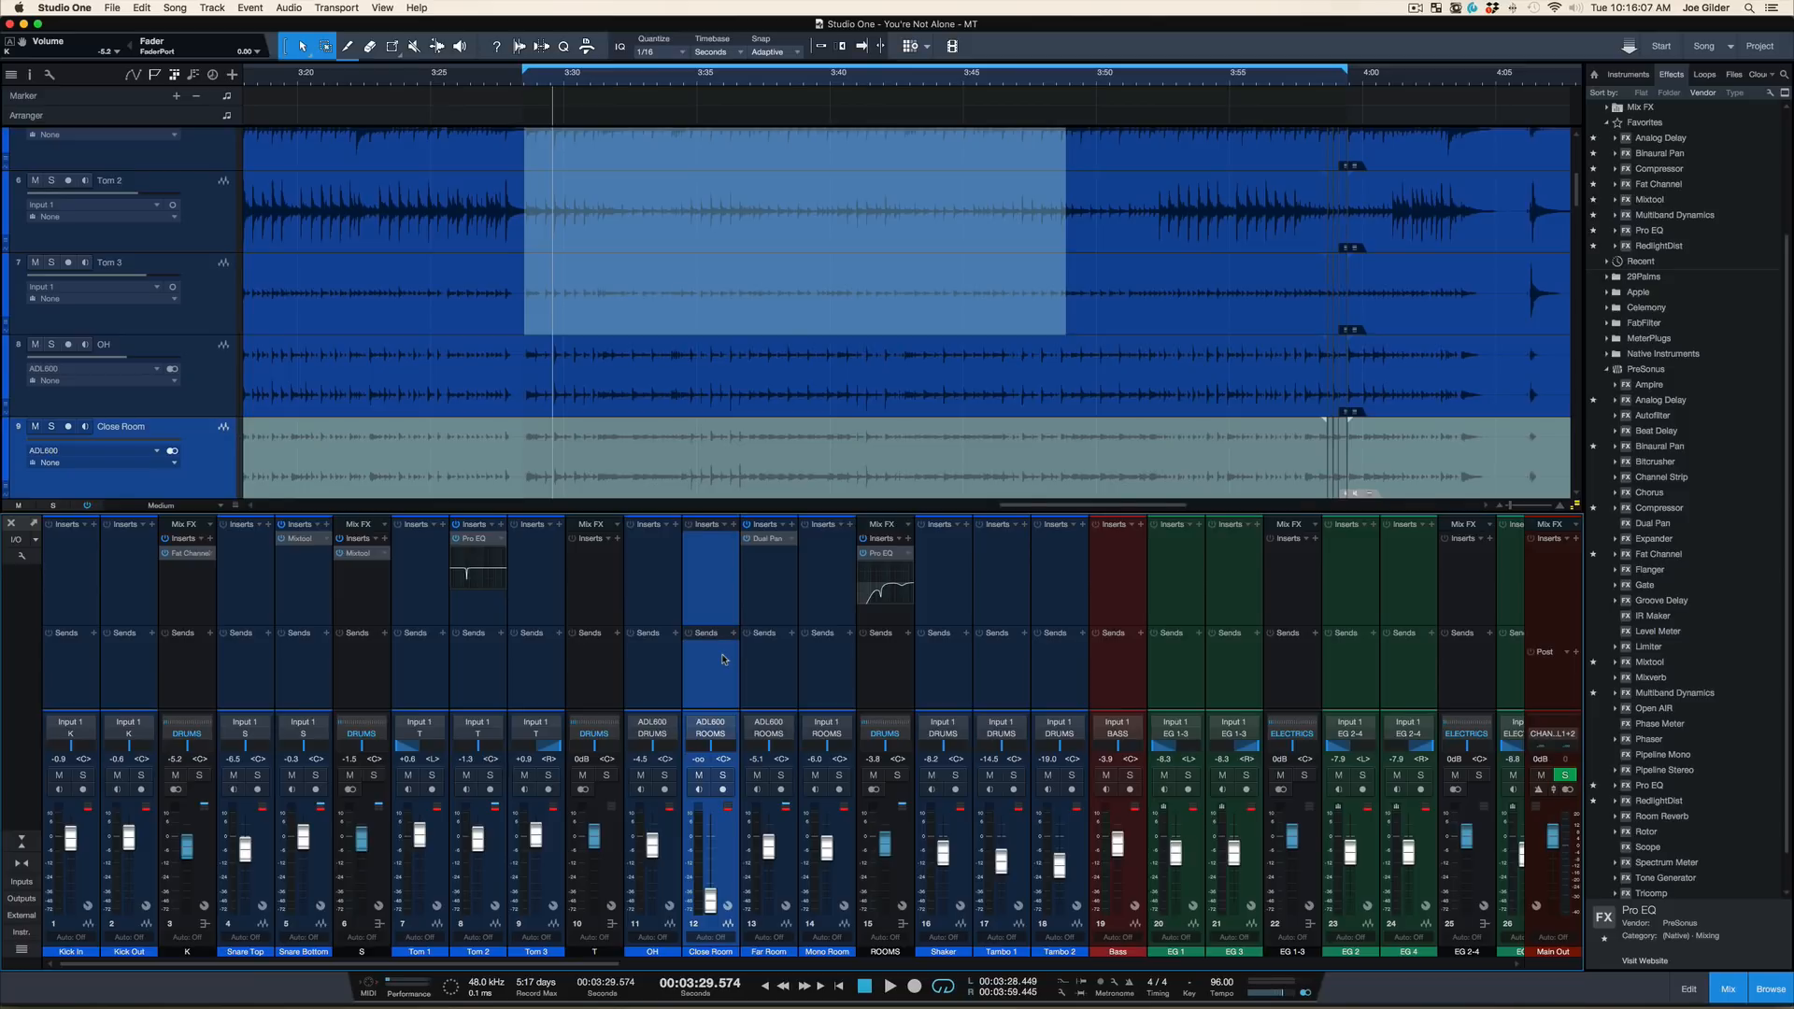
pyautogui.click(377, 778)
pyautogui.click(369, 680)
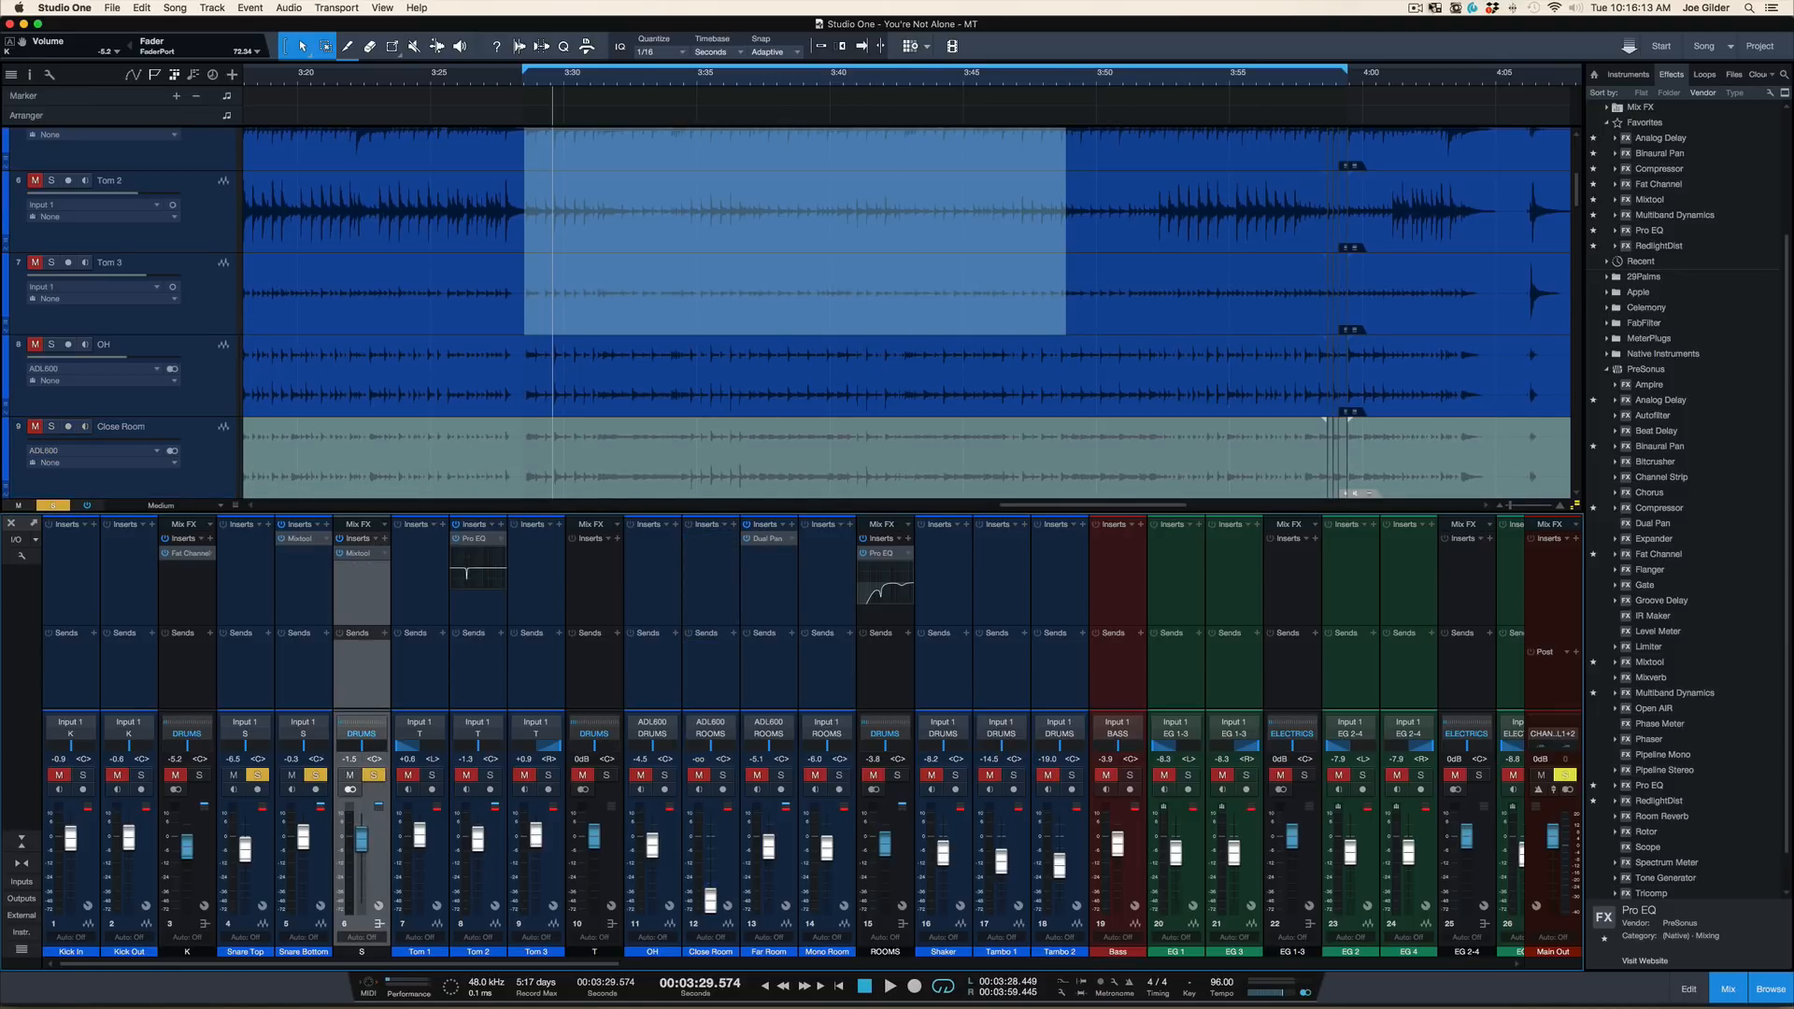
pyautogui.click(1415, 7)
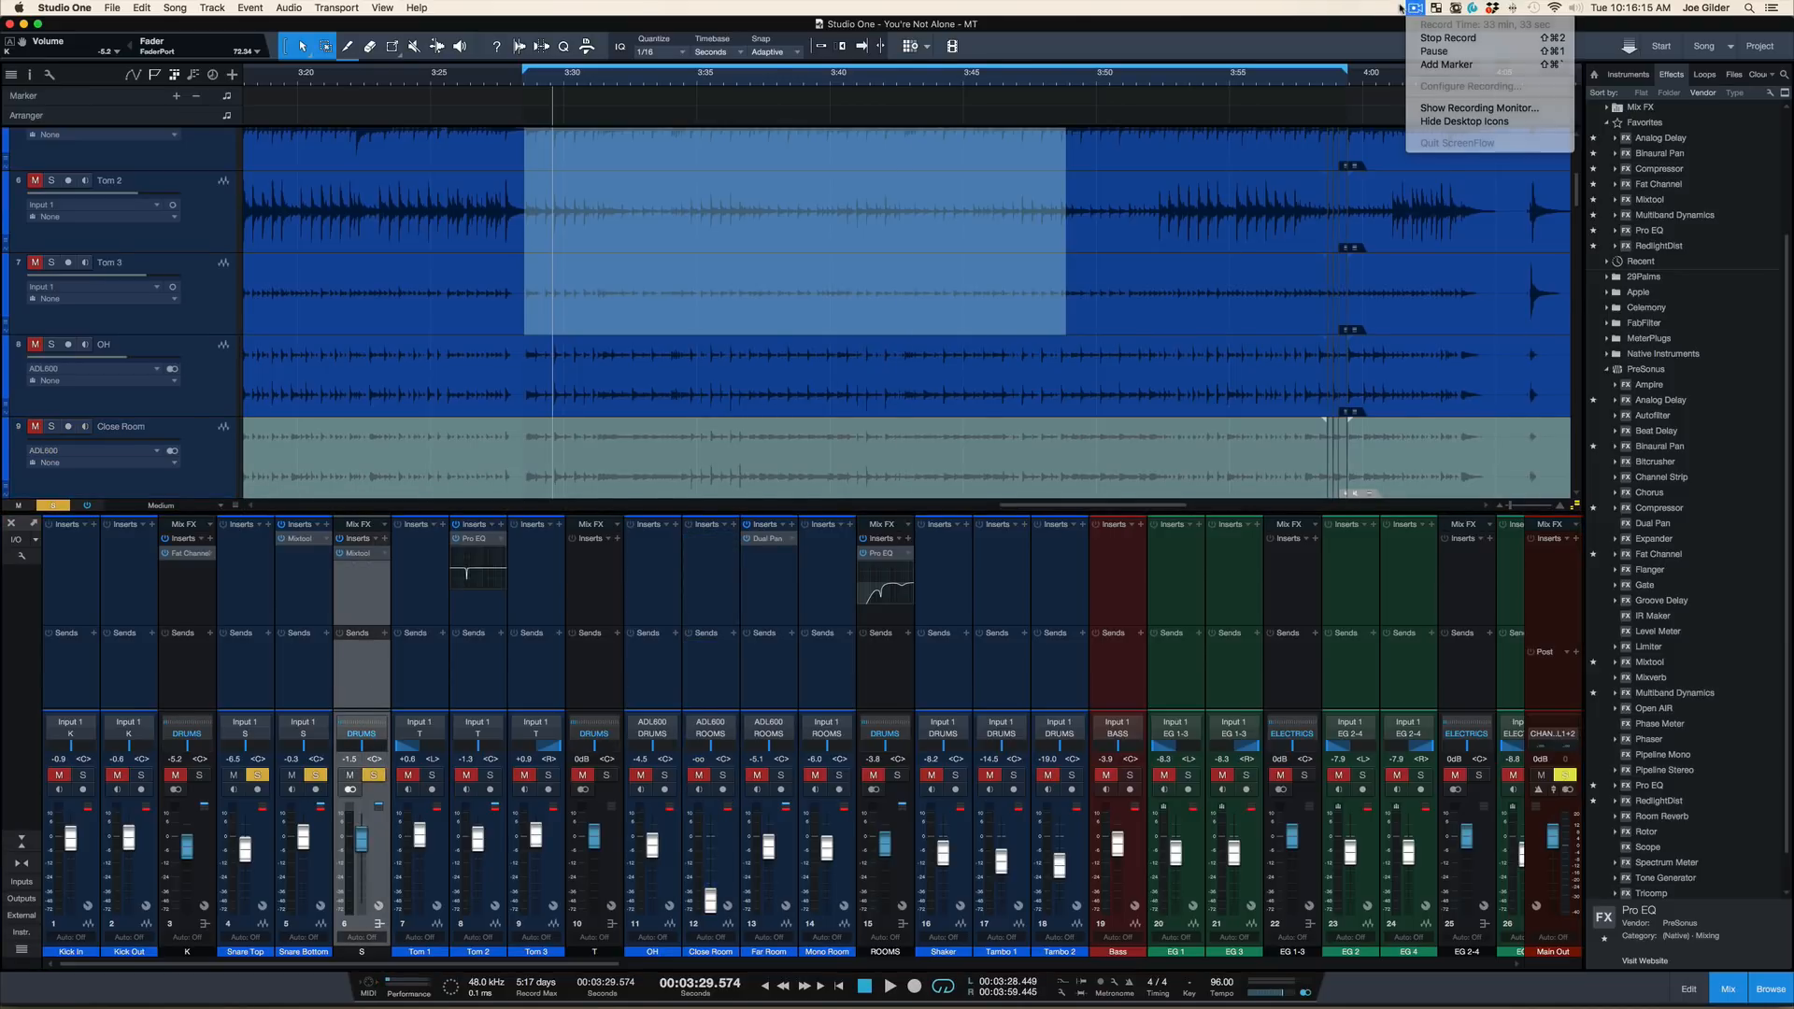
pyautogui.click(1366, 8)
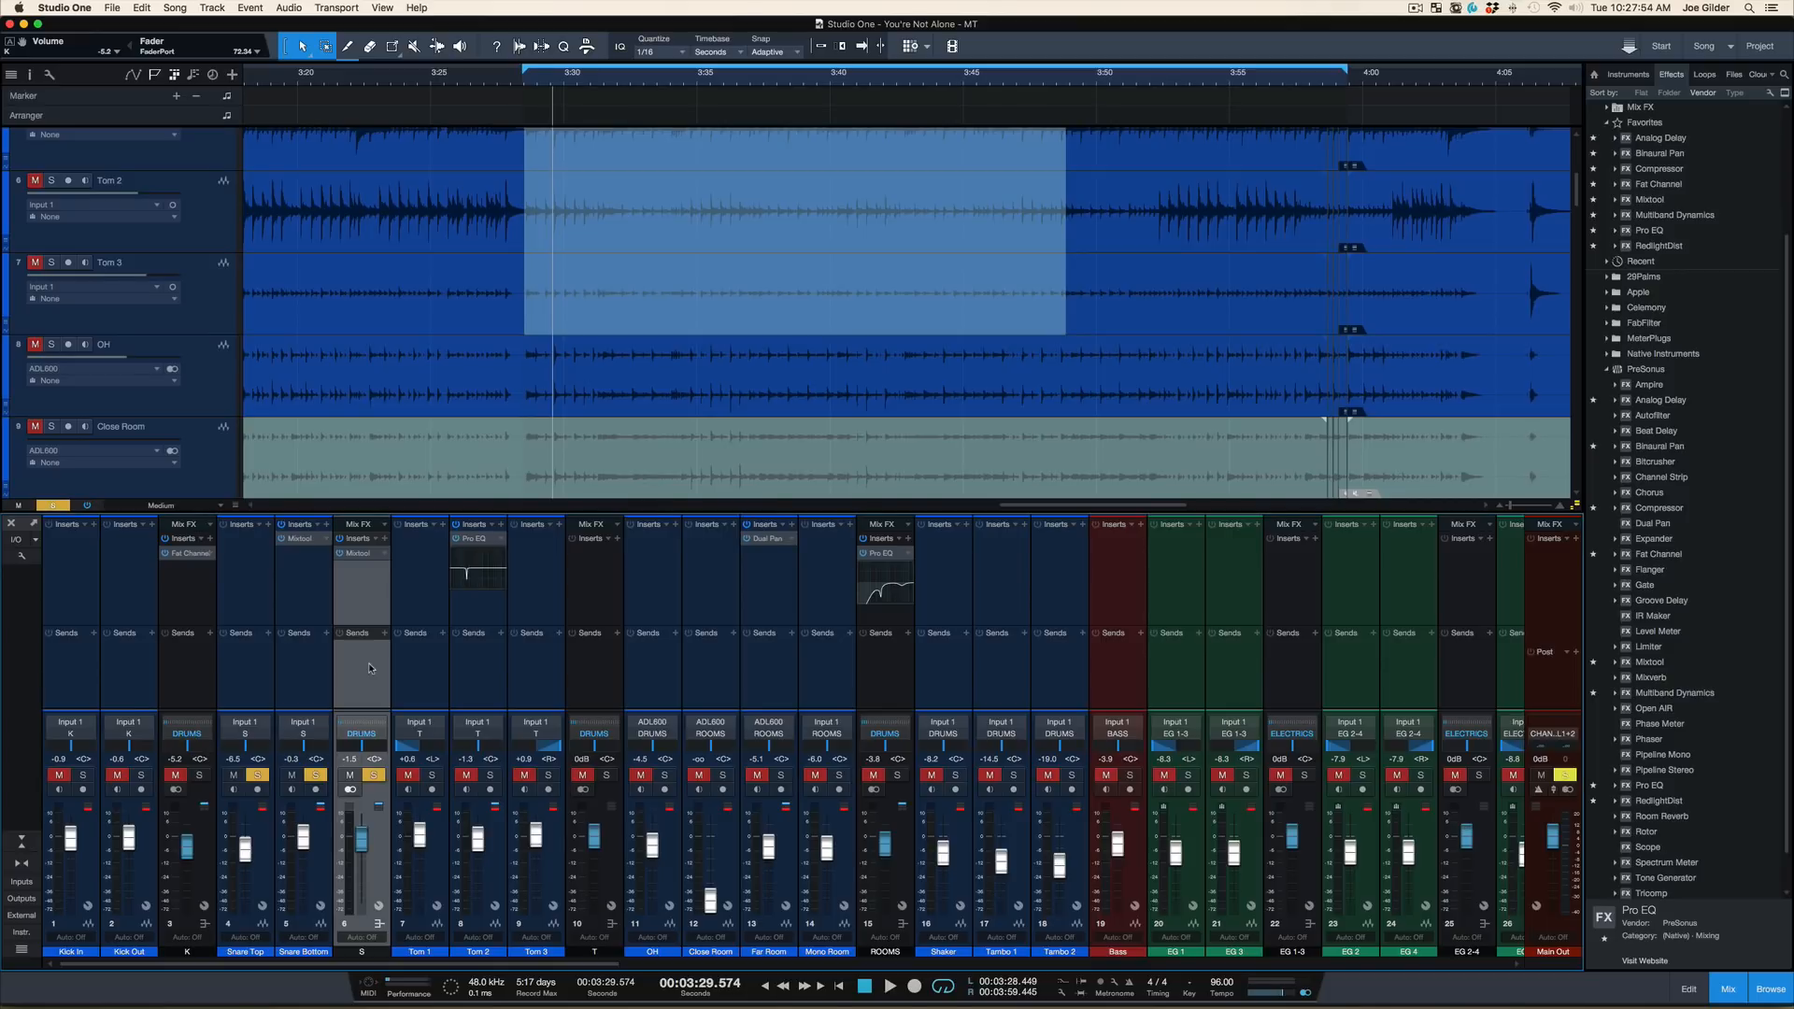
# Clear the snare bus solo, play the full mix from about 3:29.5, and stop playback
pyautogui.scroll(5, 426, 459)
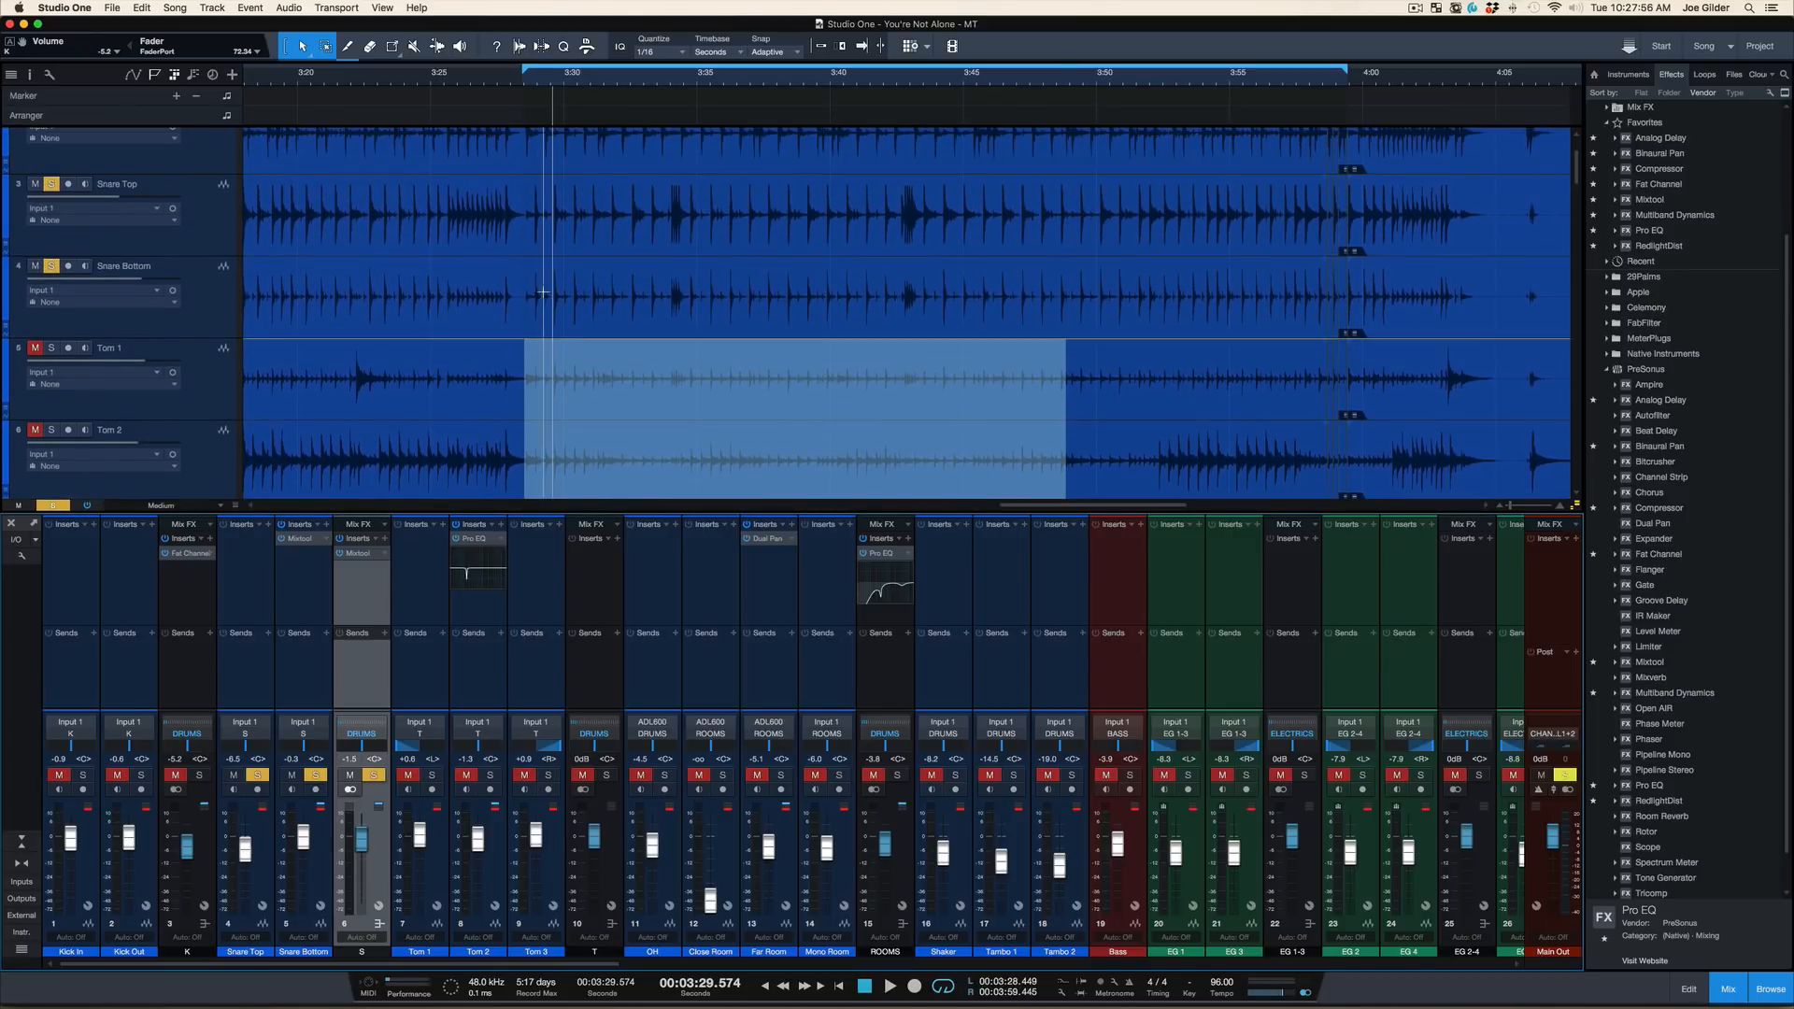
pyautogui.scroll(2, 606, 290)
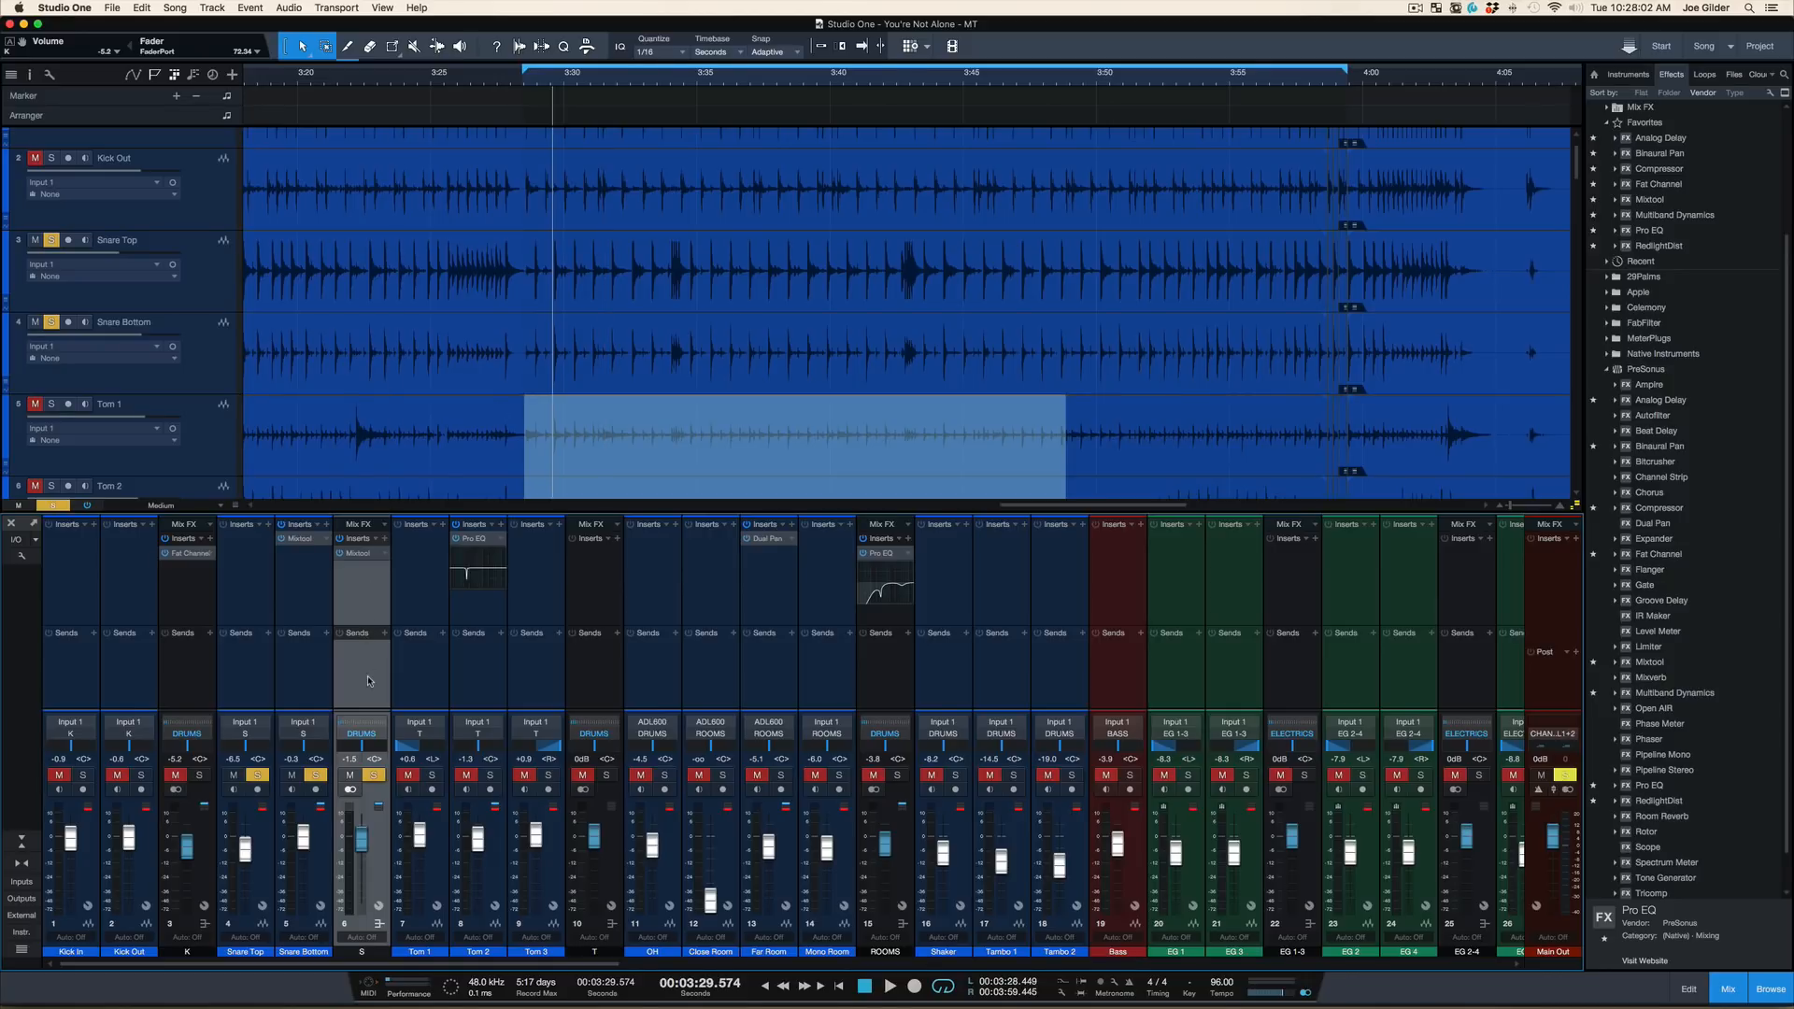
pyautogui.press('s')
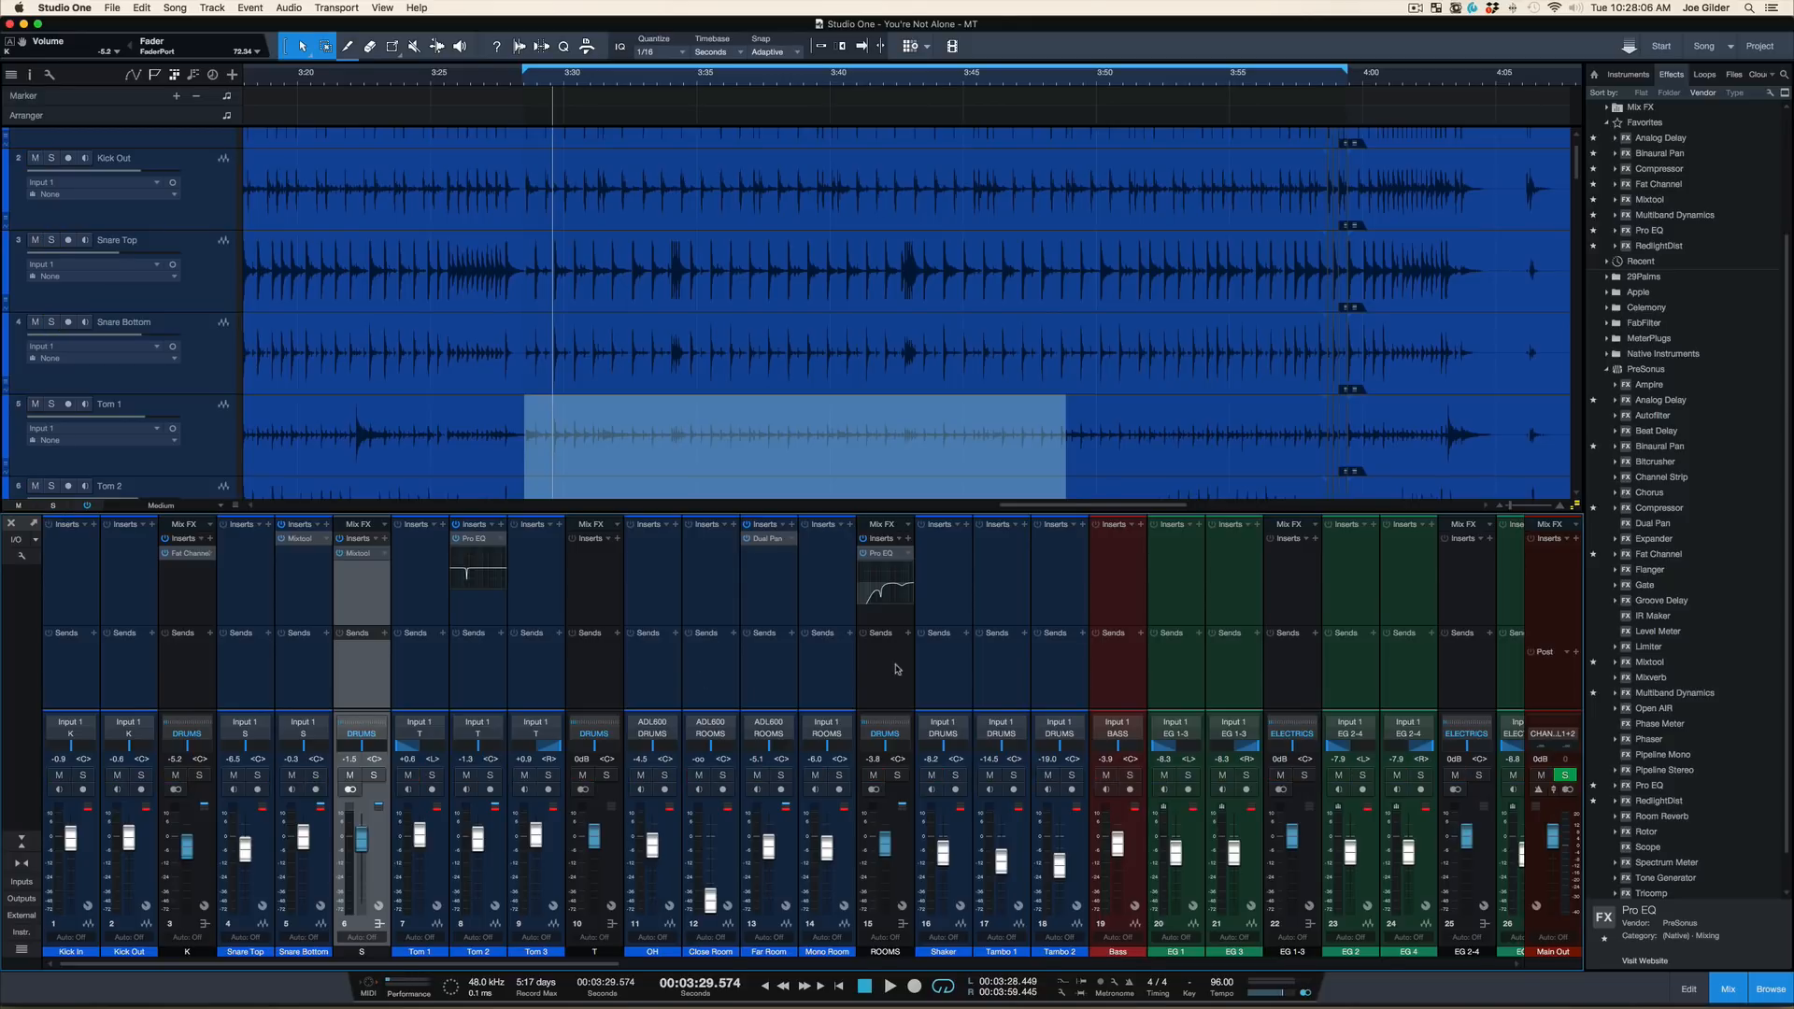
pyautogui.press('space')
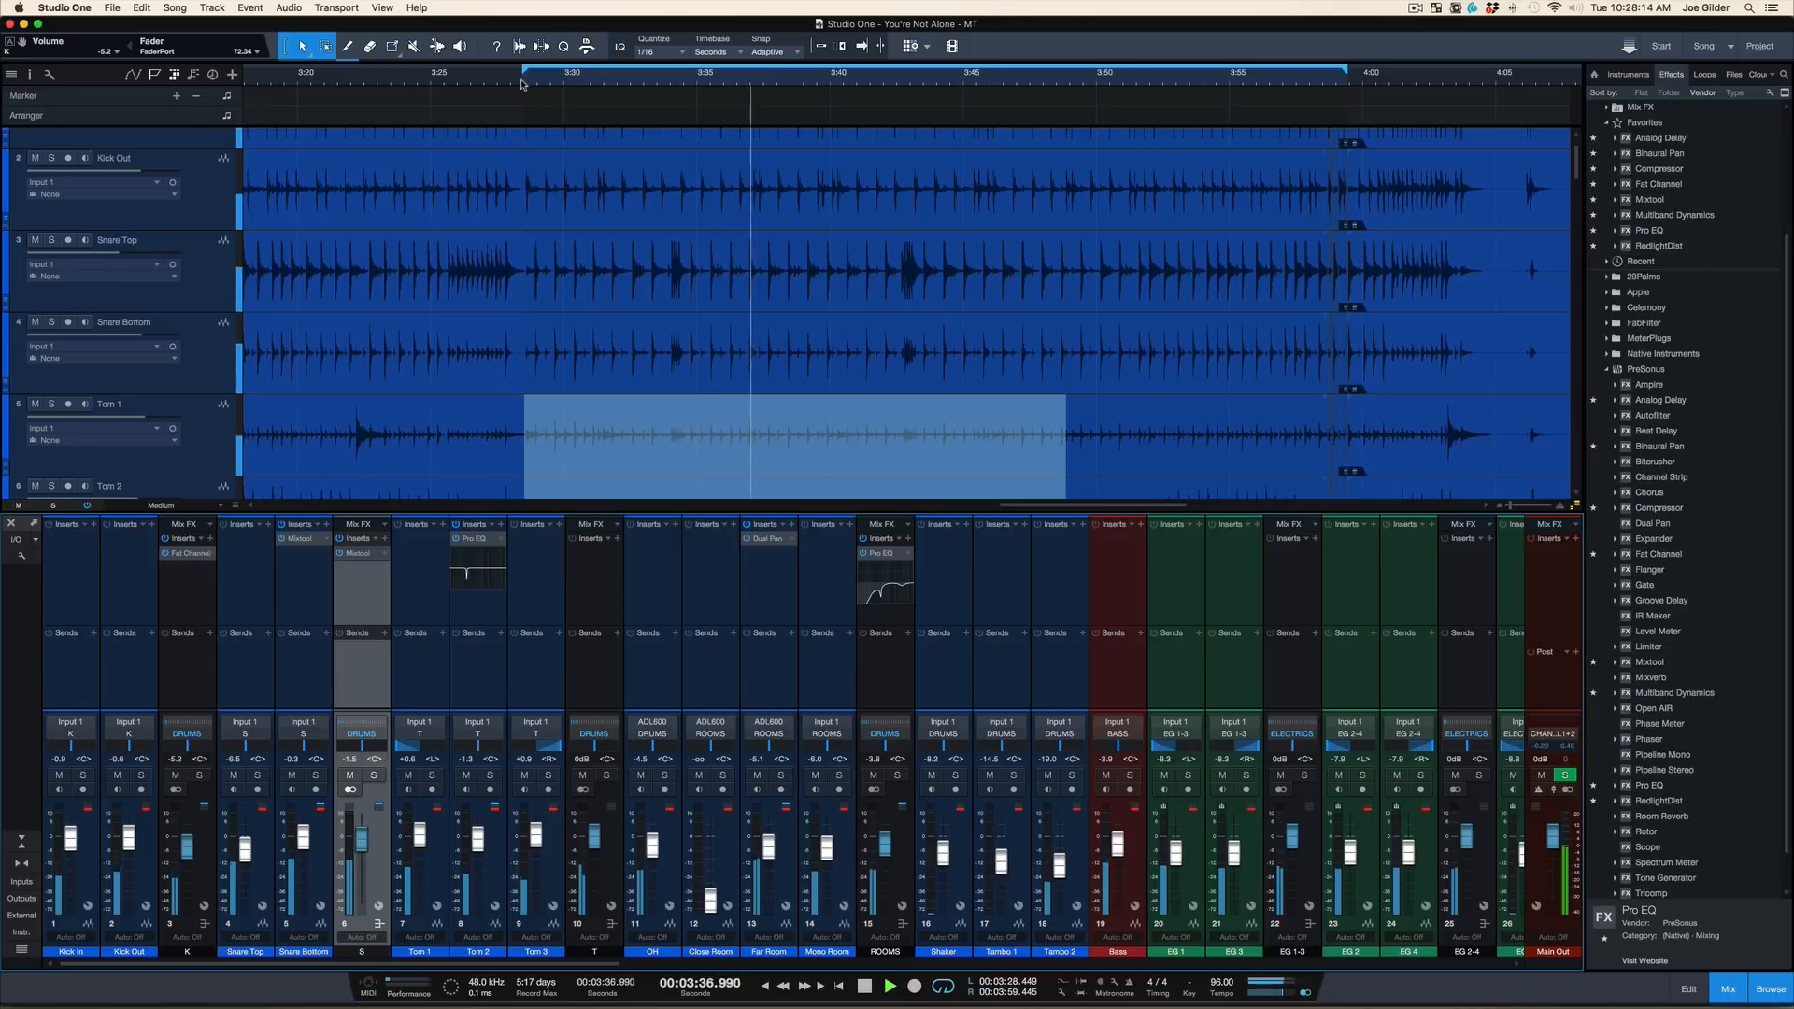
pyautogui.press('space')
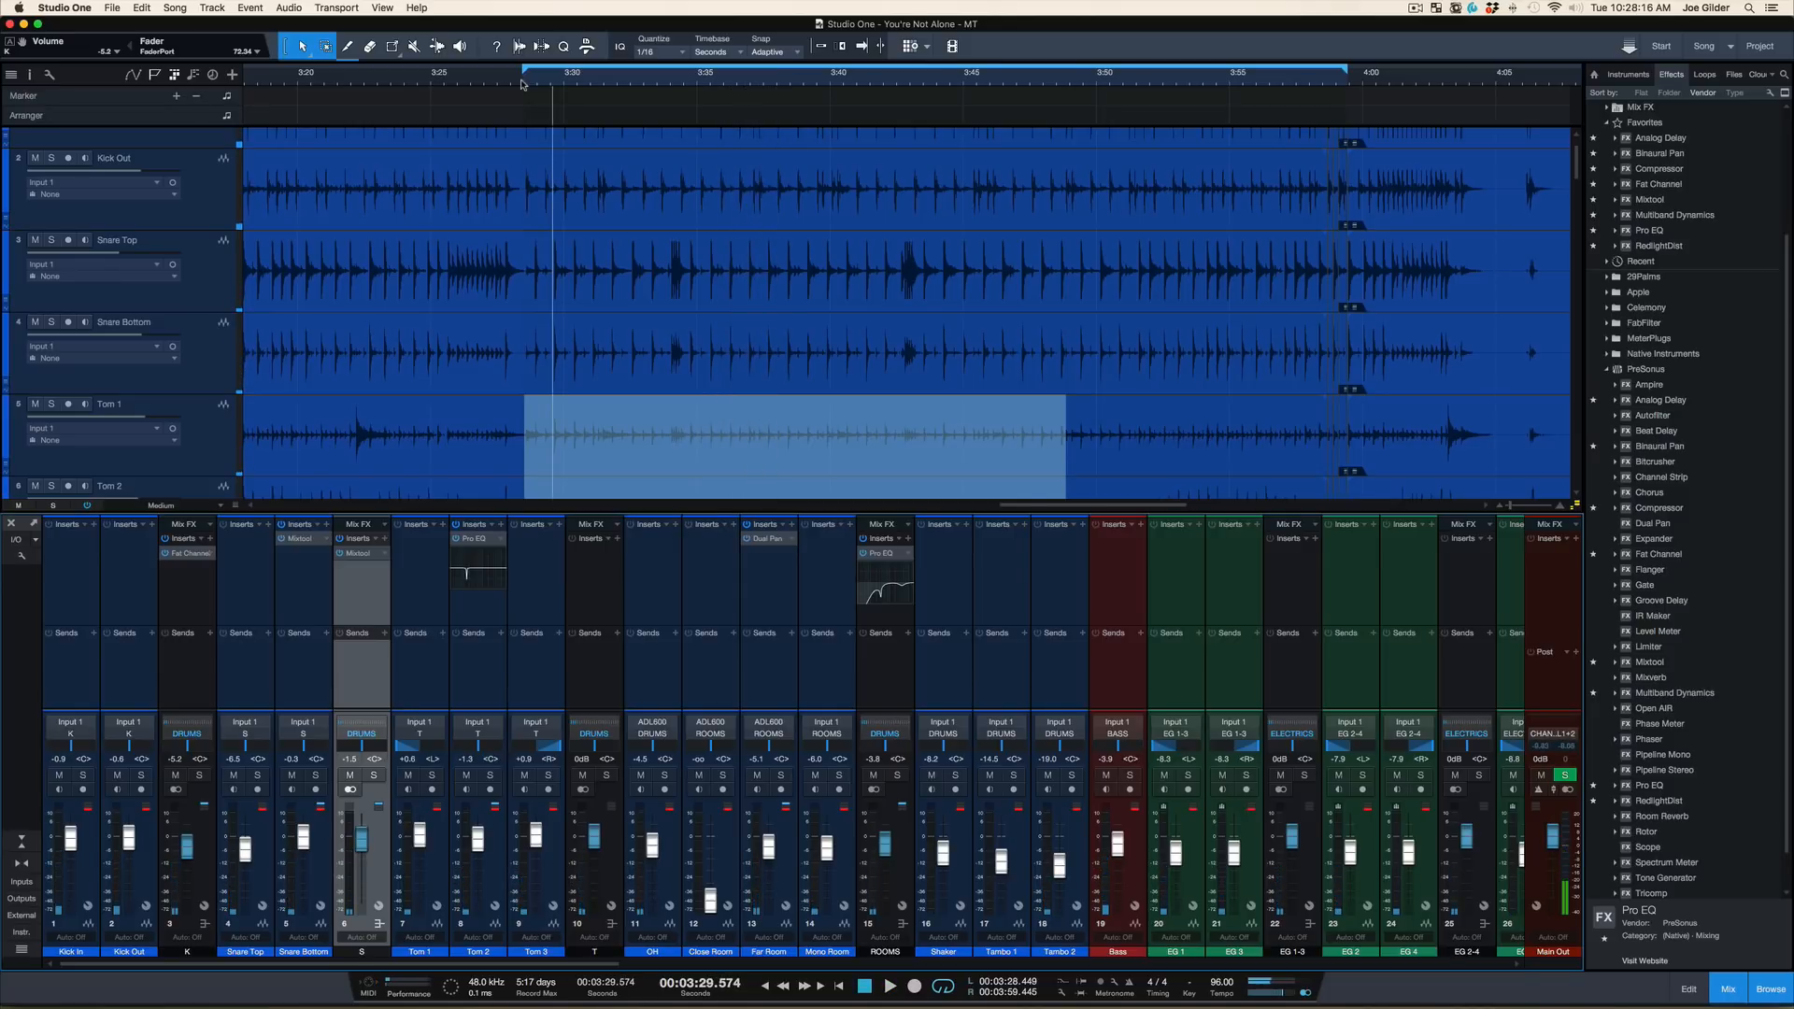
# Move the playhead to about 3:28.4, audition the ROOMS bus soloed, stop playback, and clear the solo
pyautogui.click(521, 84)
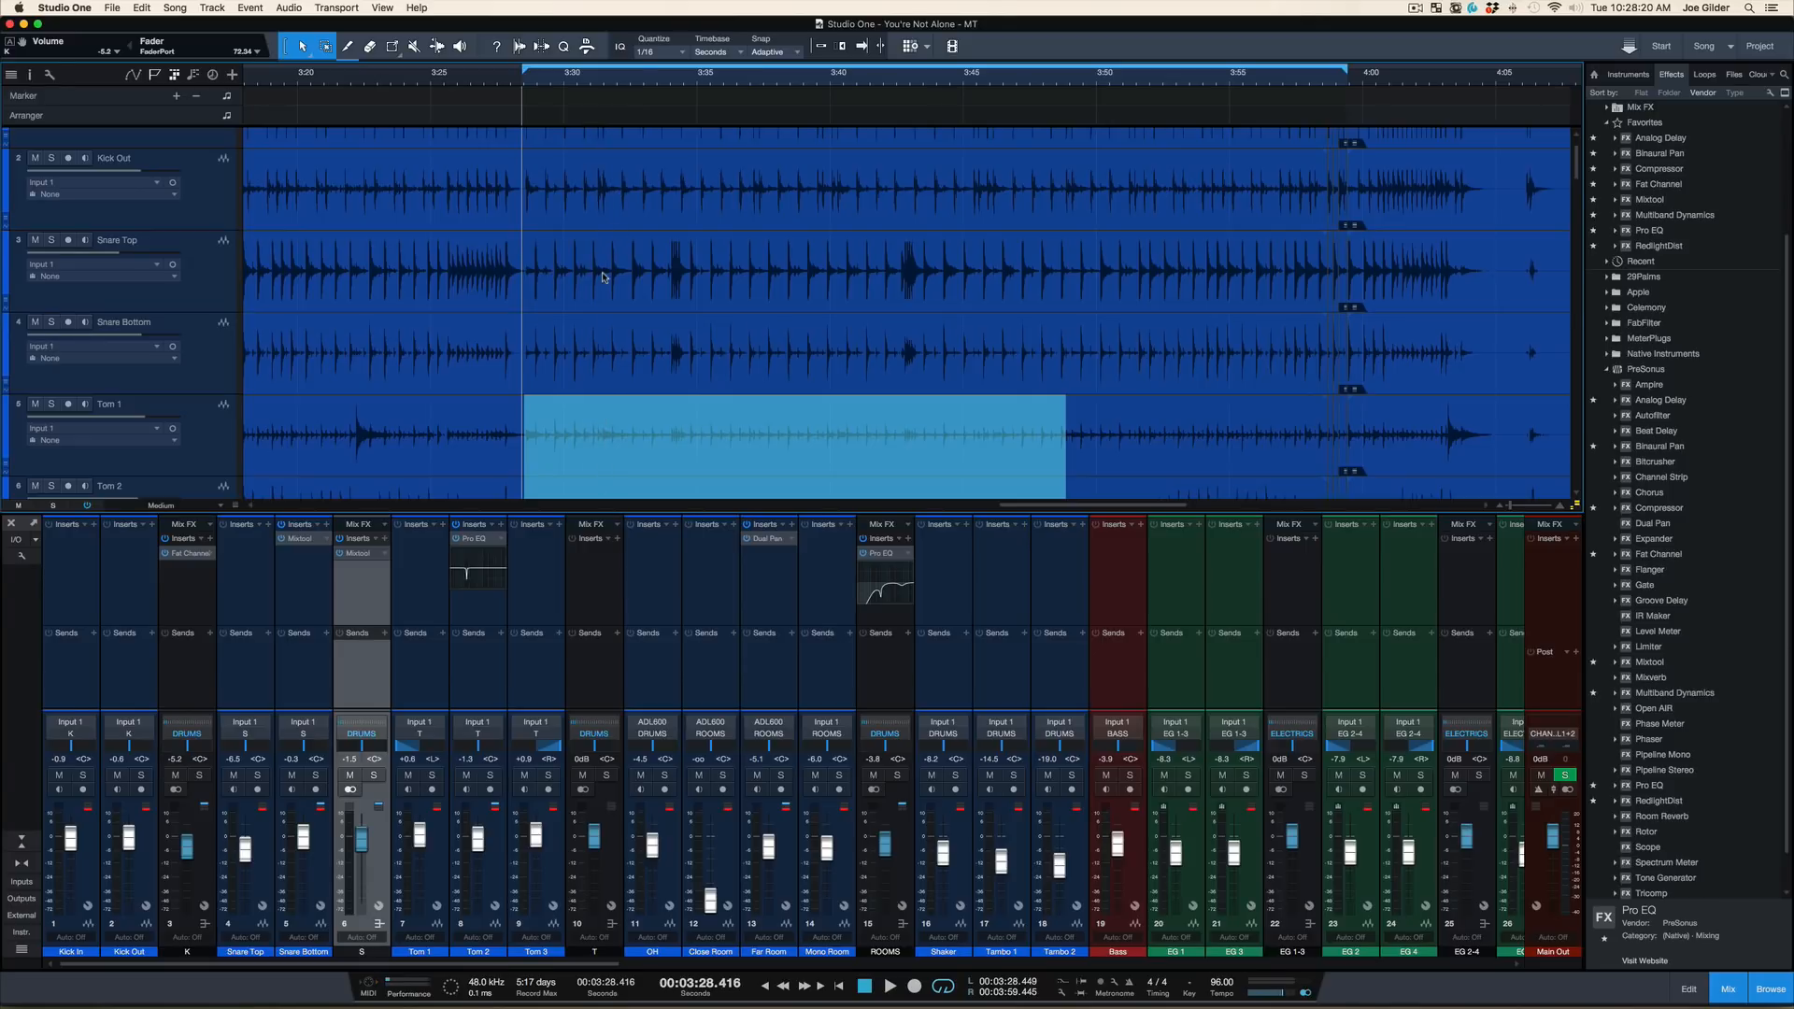
pyautogui.click(898, 775)
pyautogui.press('space')
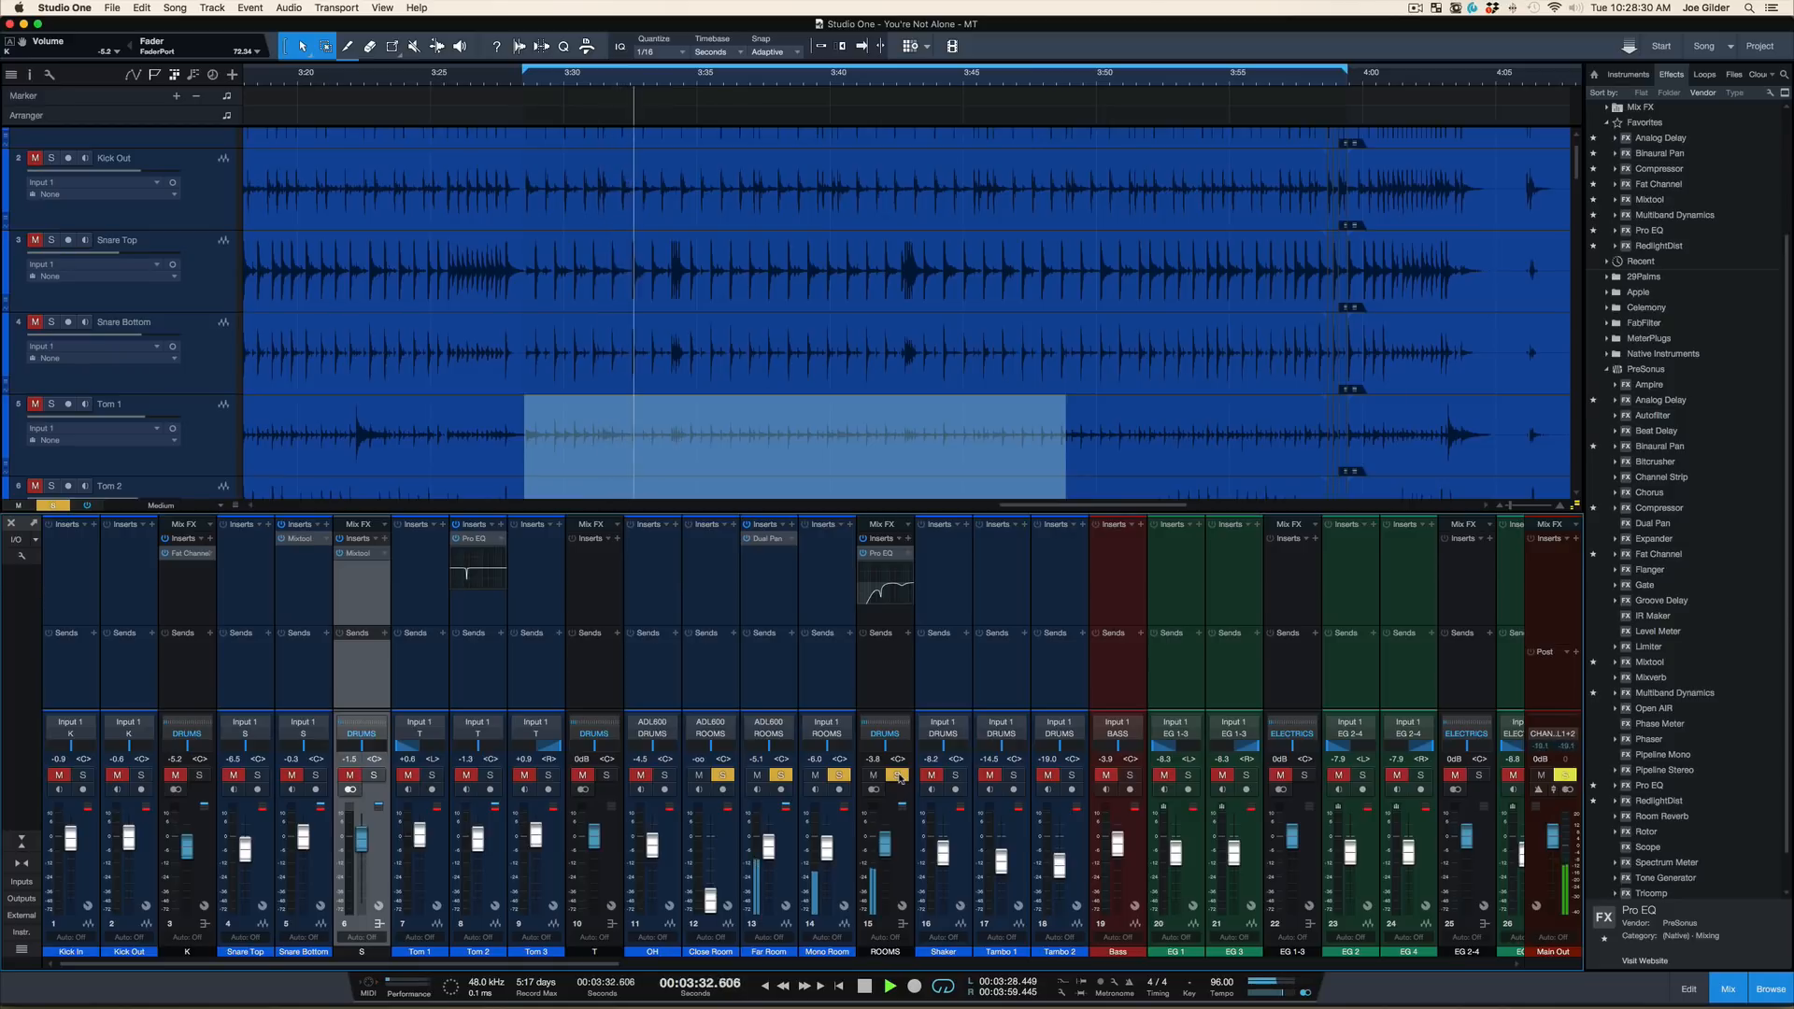
pyautogui.press('space')
pyautogui.click(897, 775)
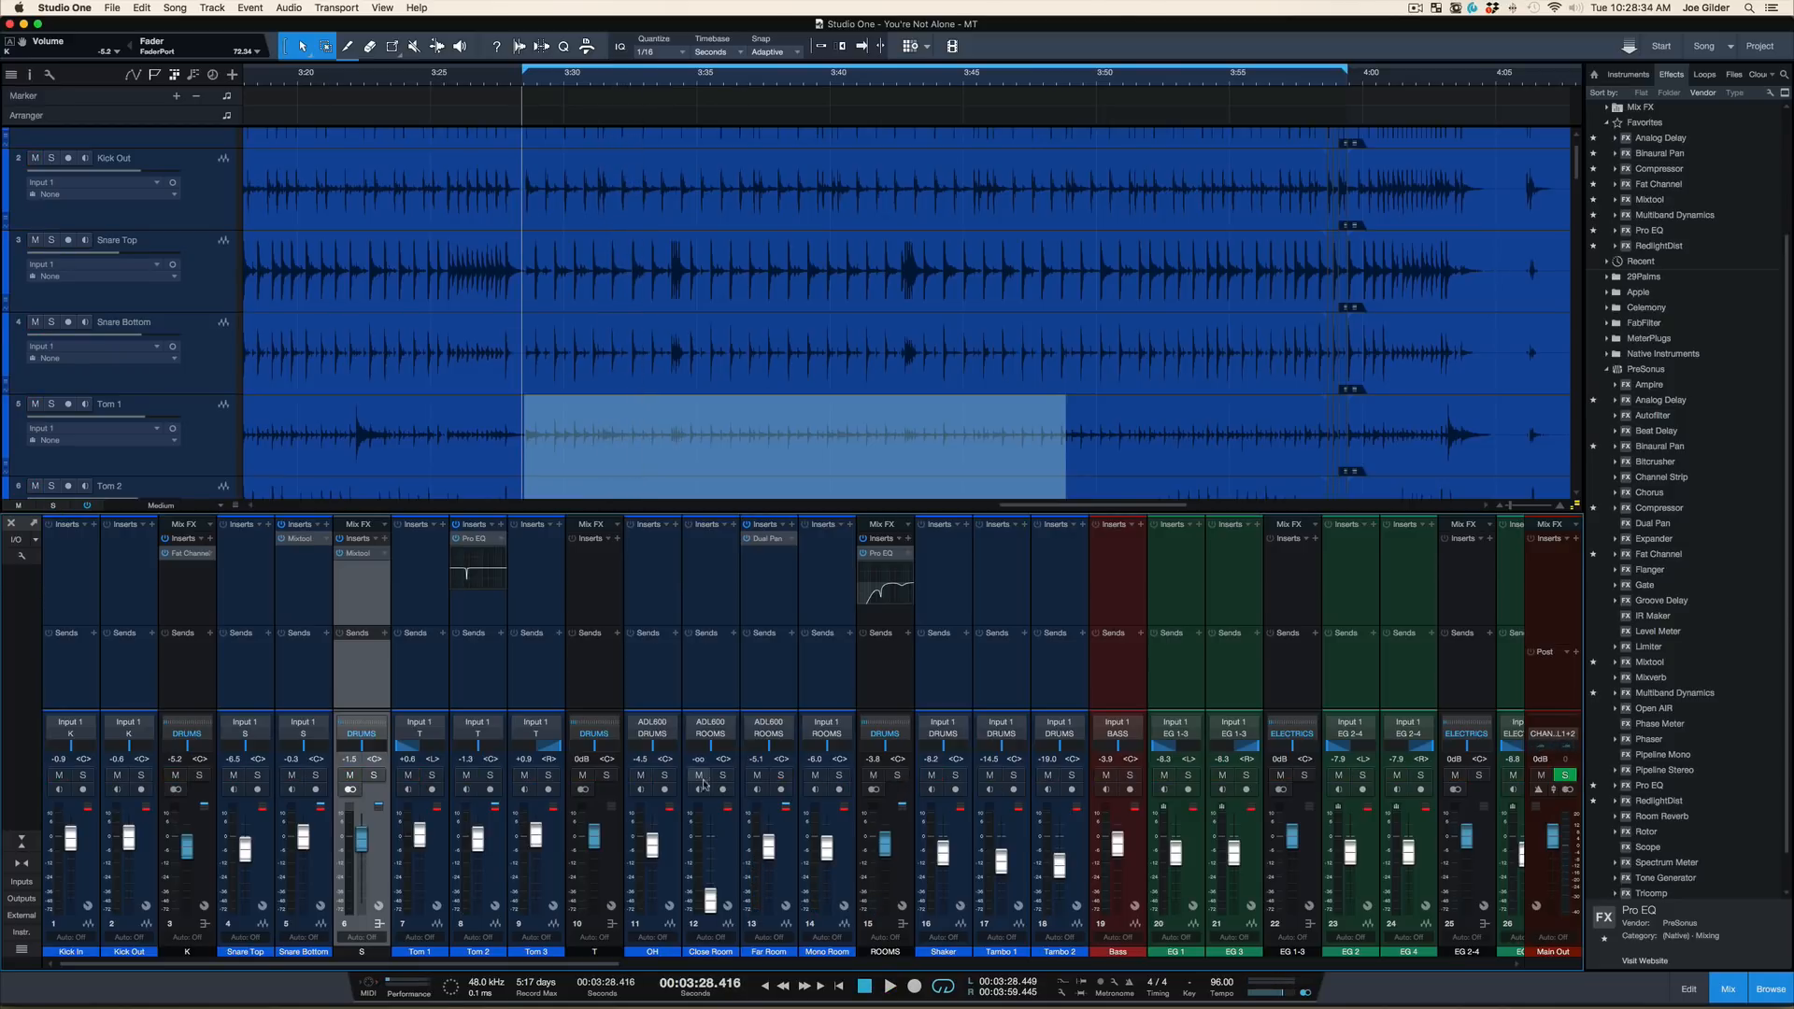
# Solo the OH channel, audition the overheads from about 3:28.4, and stop playback
pyautogui.click(663, 776)
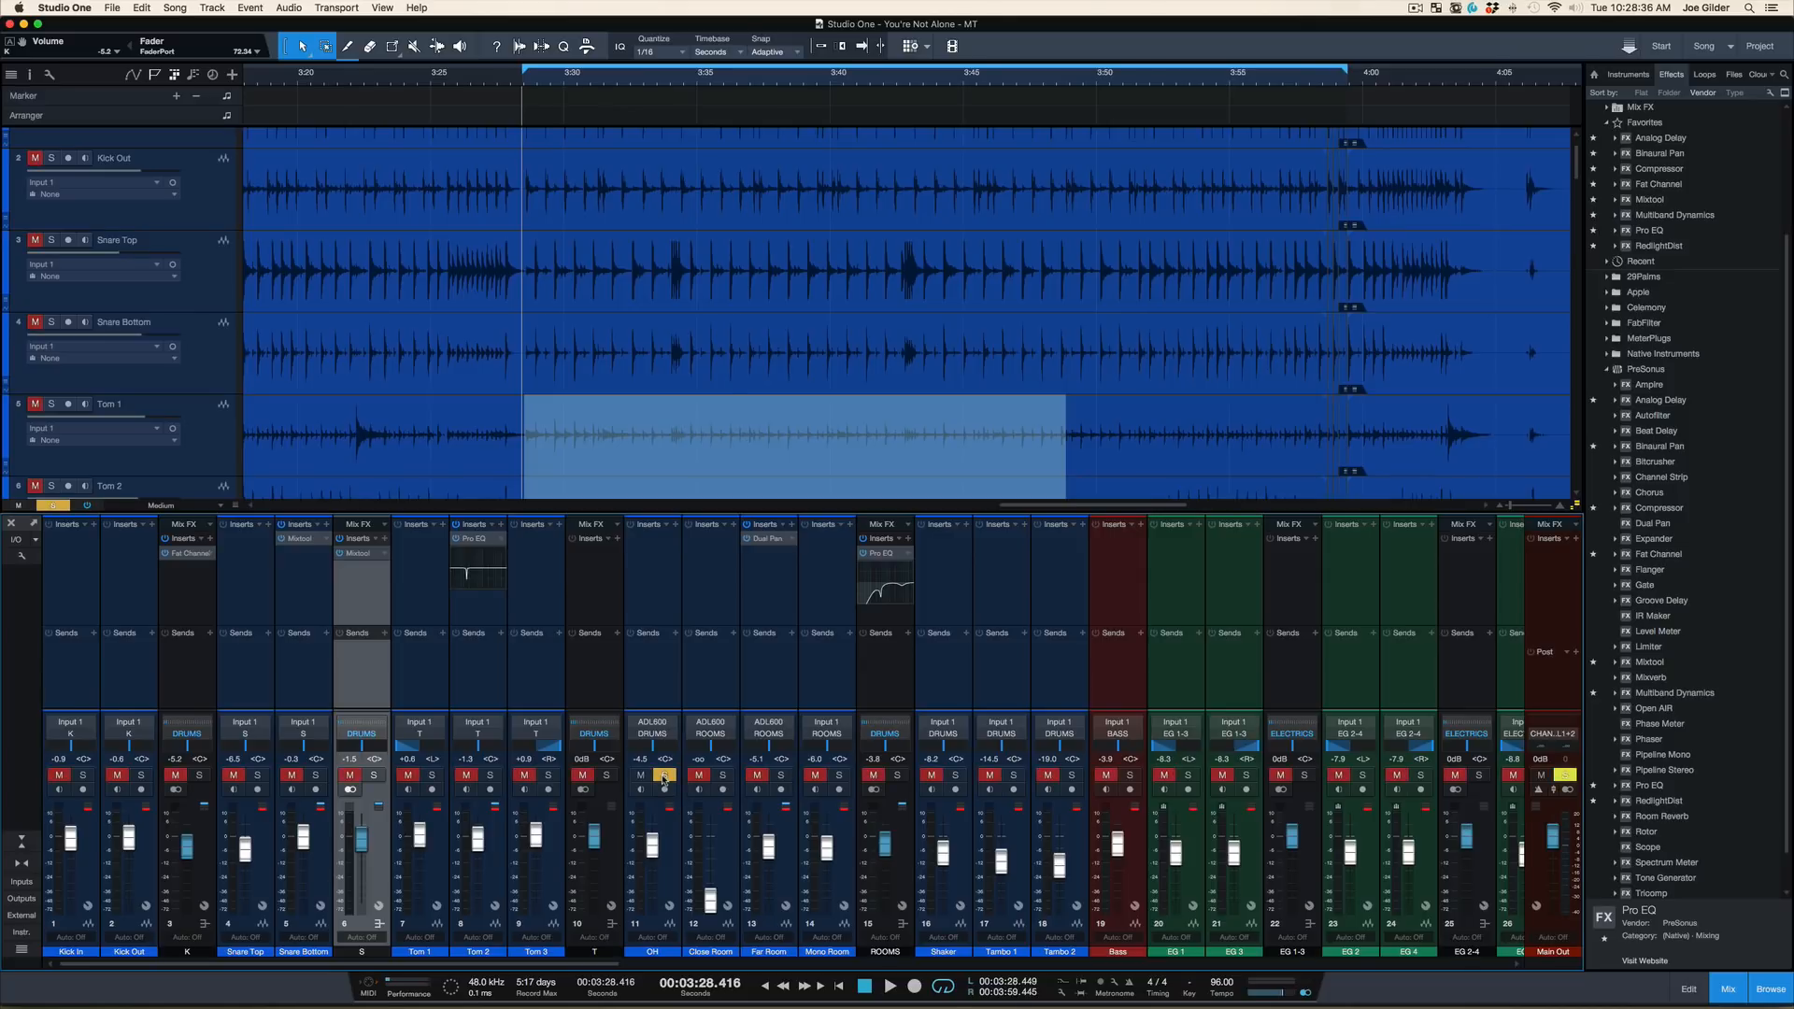
pyautogui.press('space')
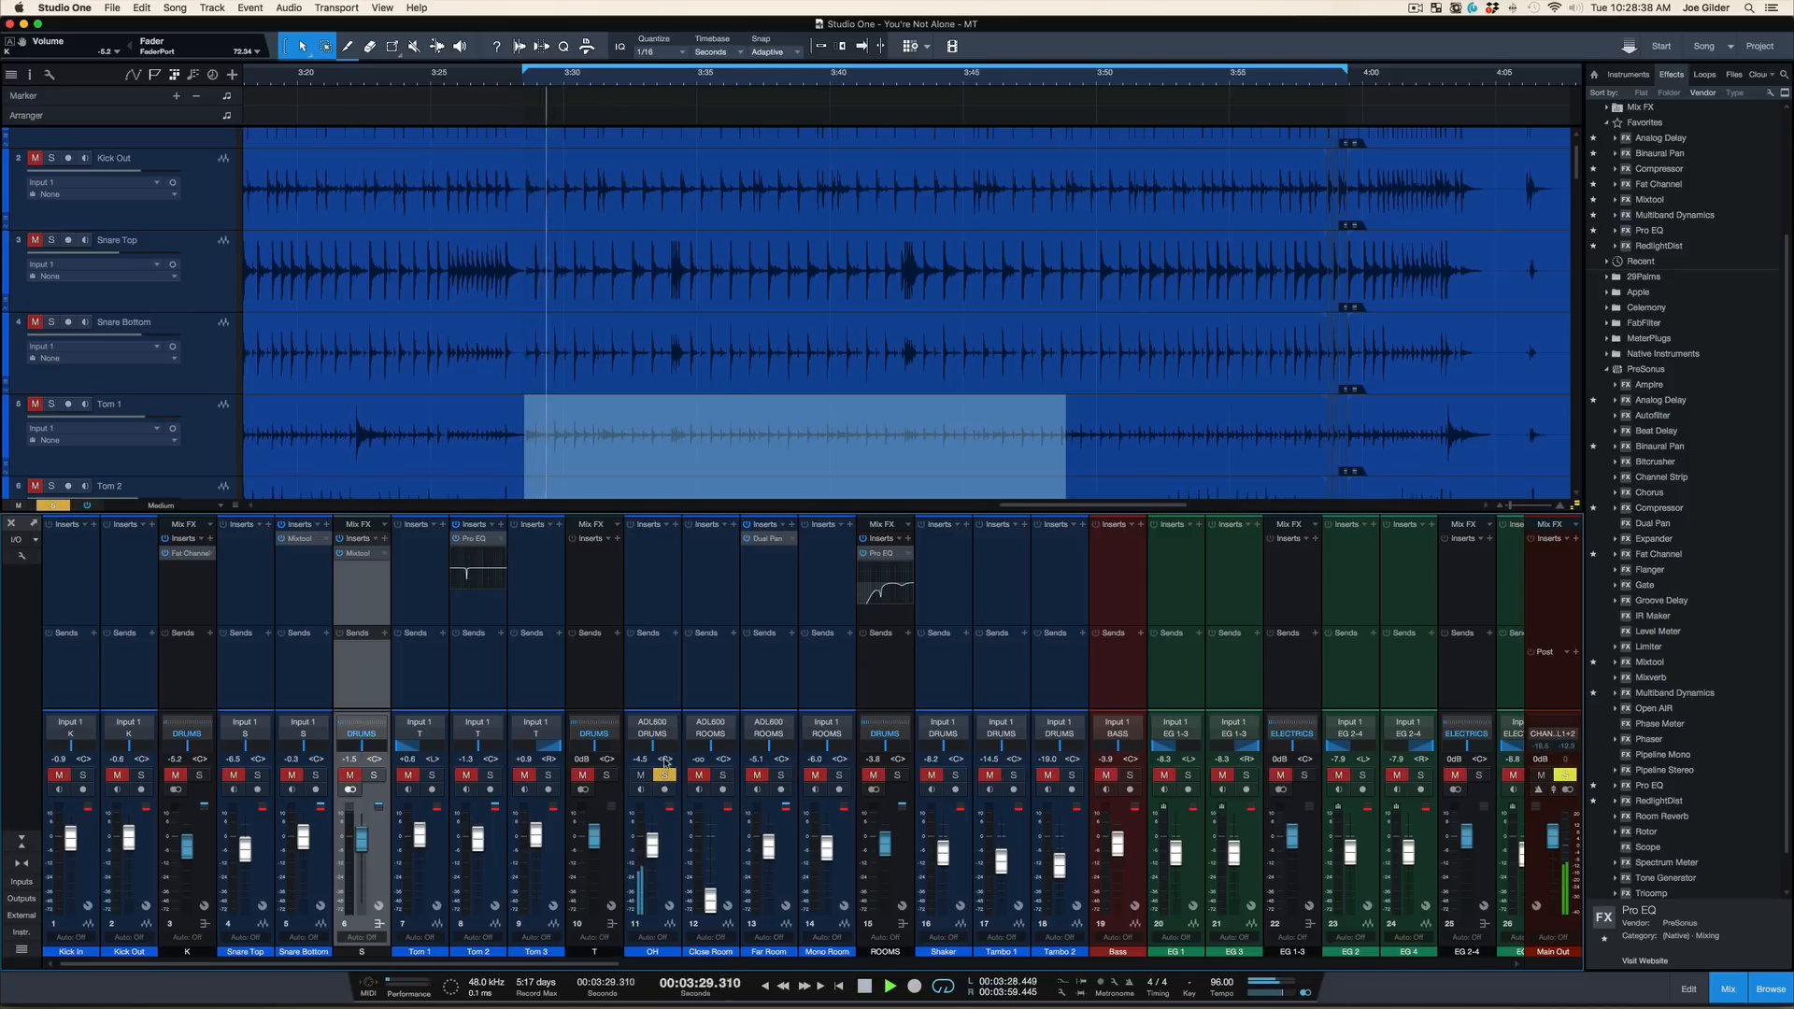
pyautogui.press('space')
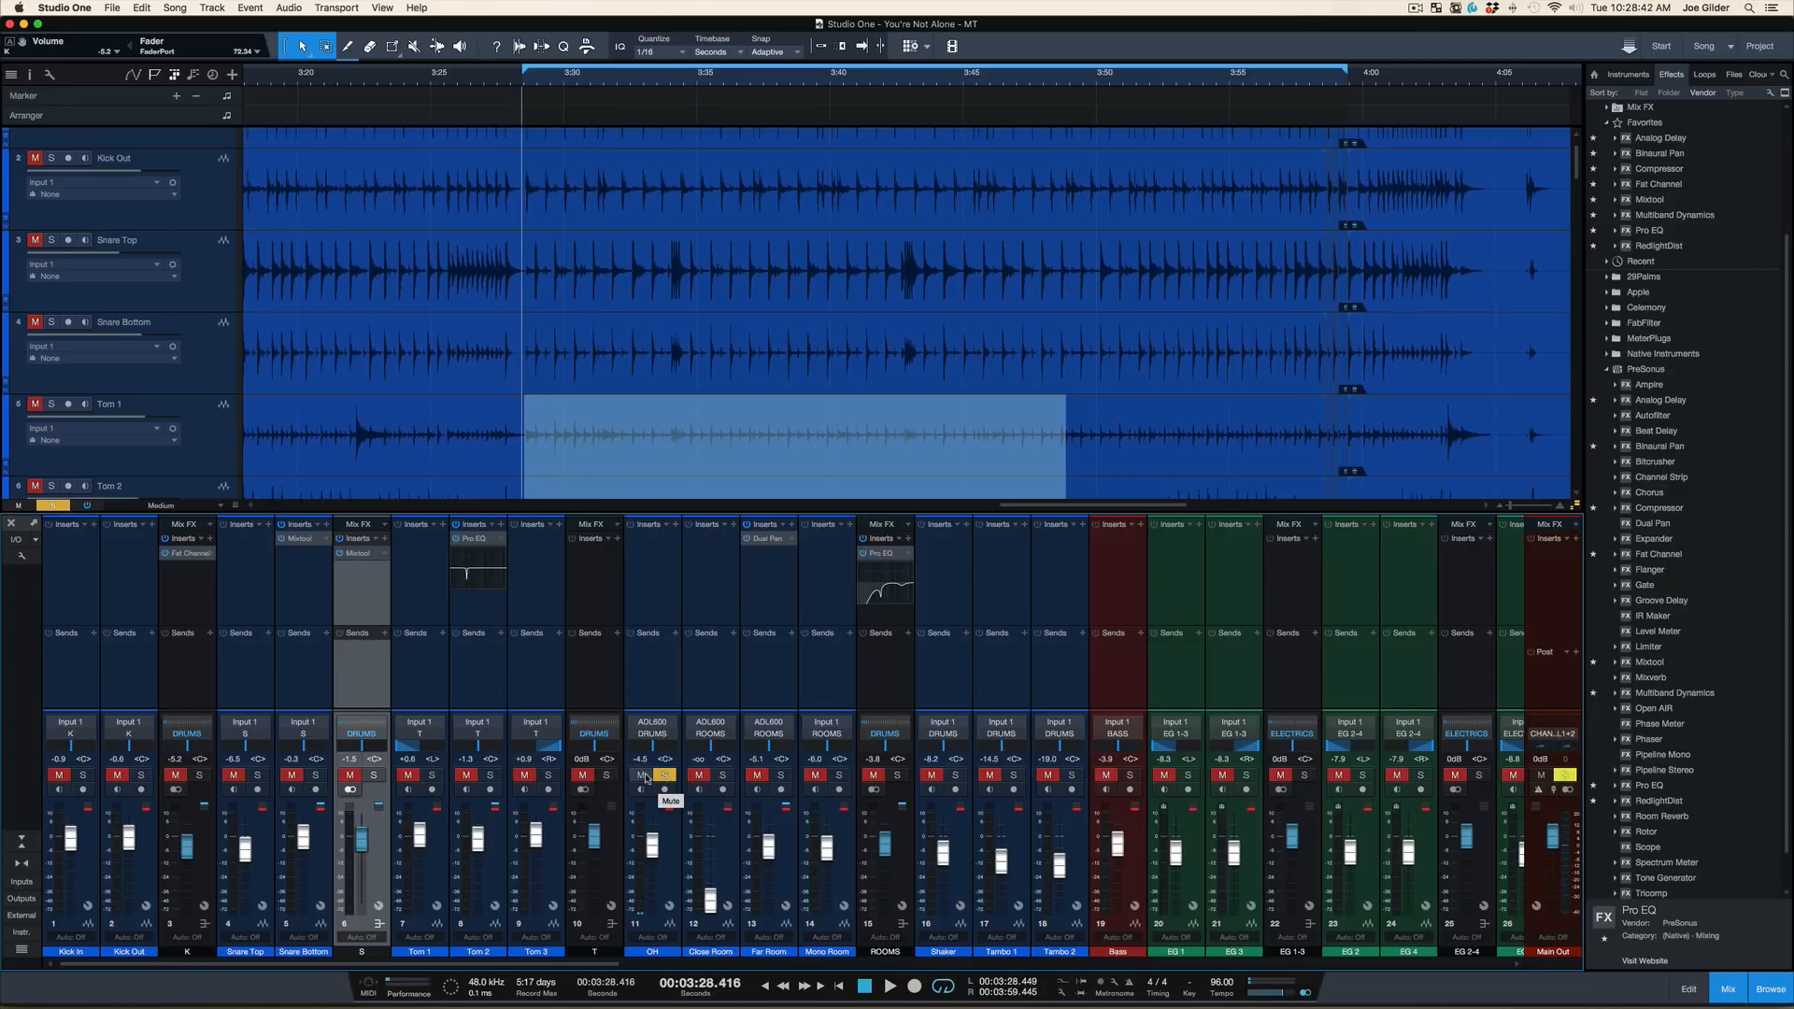
# Shift the solo from OH to the T bus, audition the toms, stop playback, and clear the solo
pyautogui.click(606, 775)
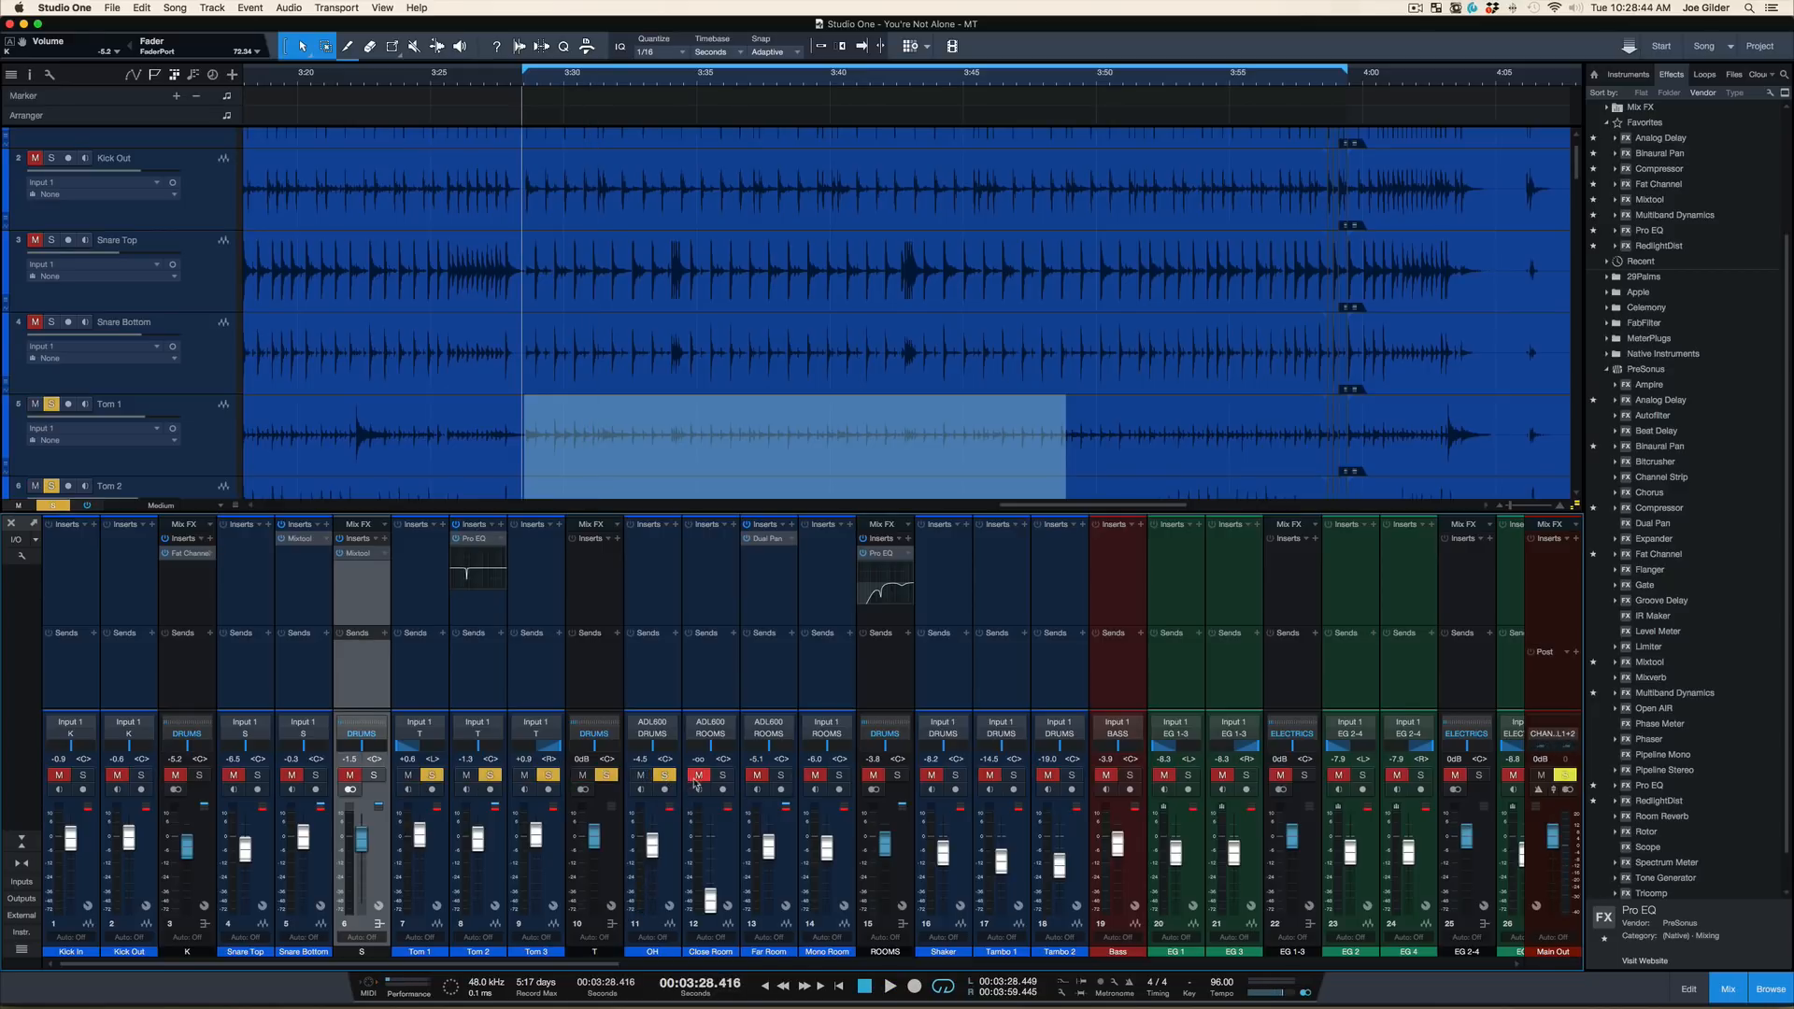
pyautogui.click(640, 775)
pyautogui.press('space')
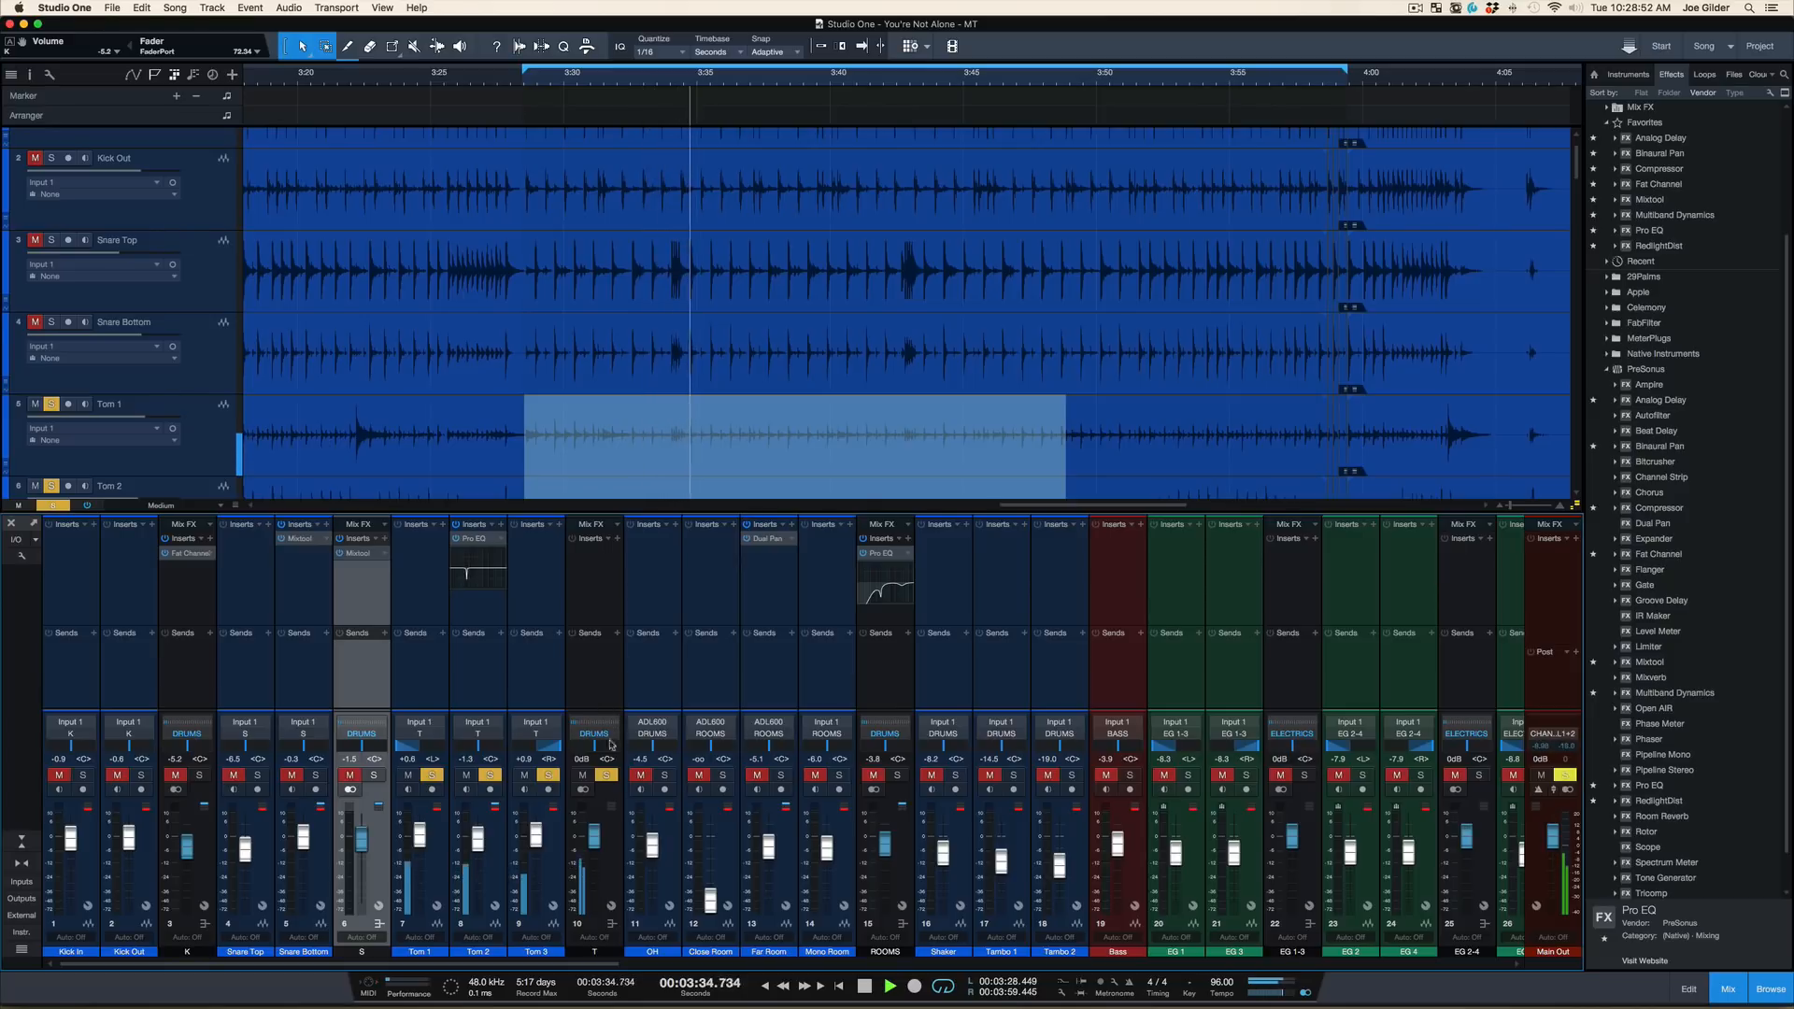
pyautogui.press('space')
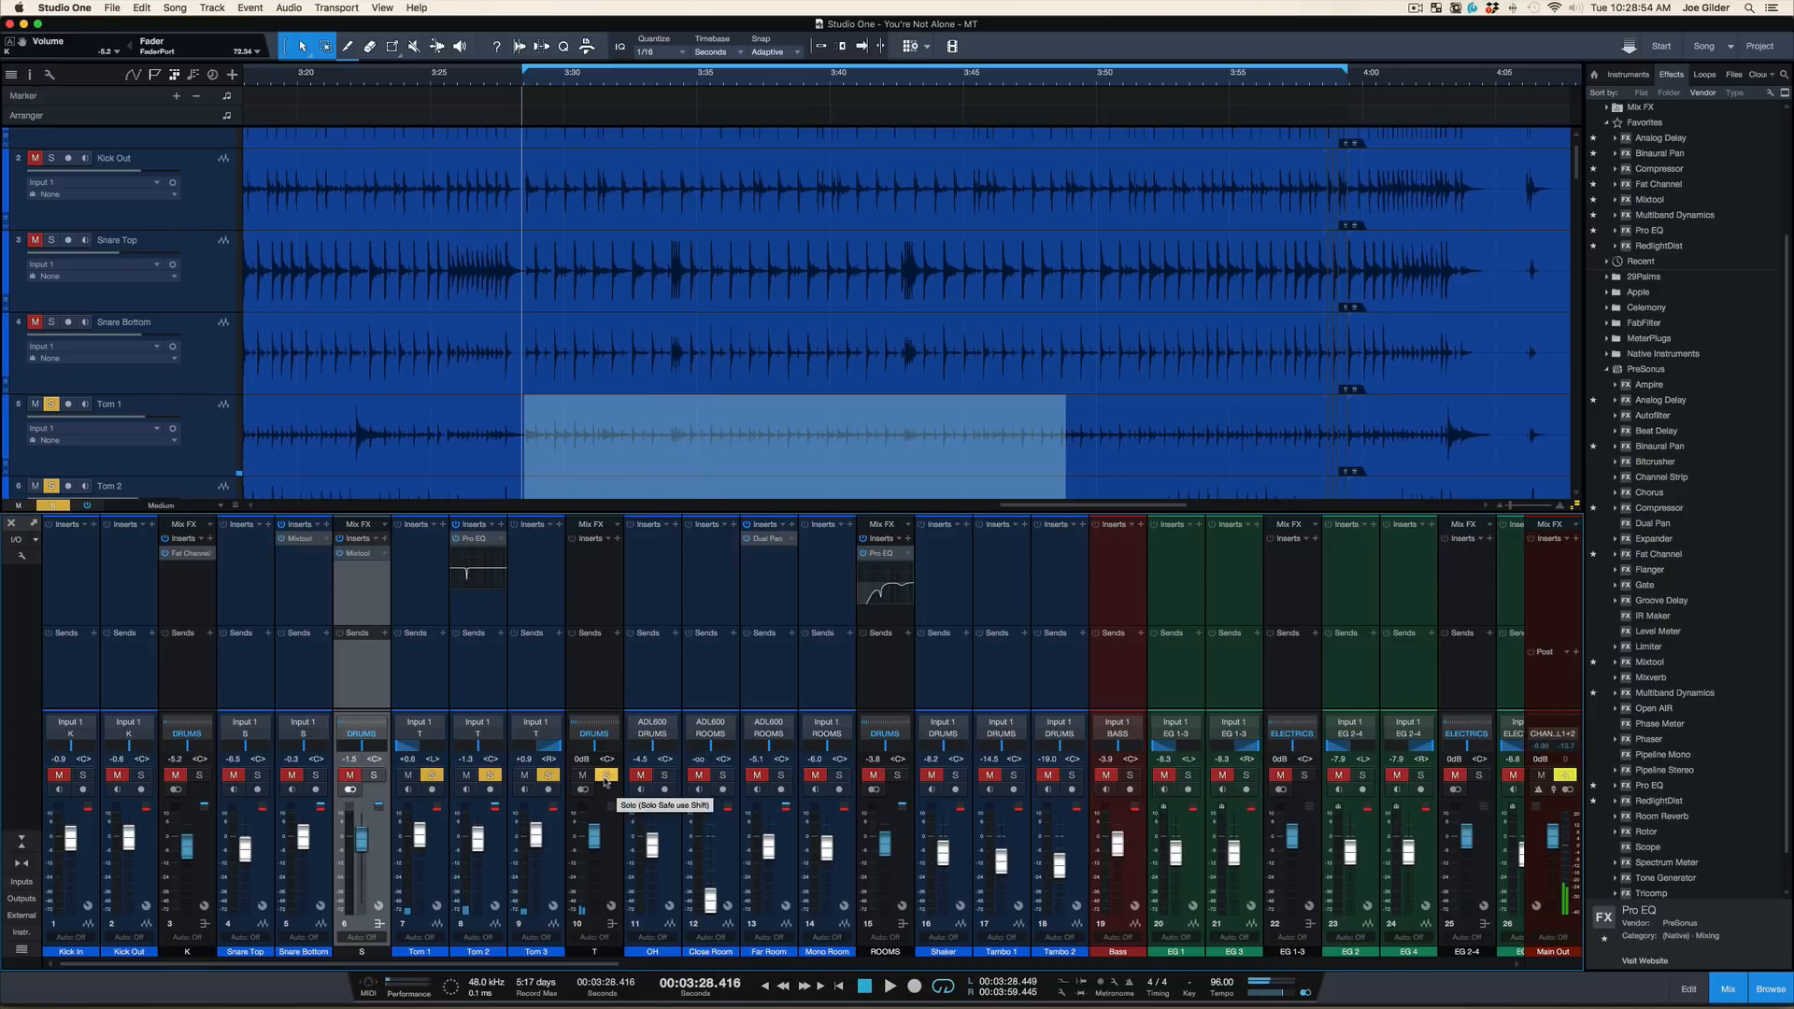
pyautogui.click(605, 780)
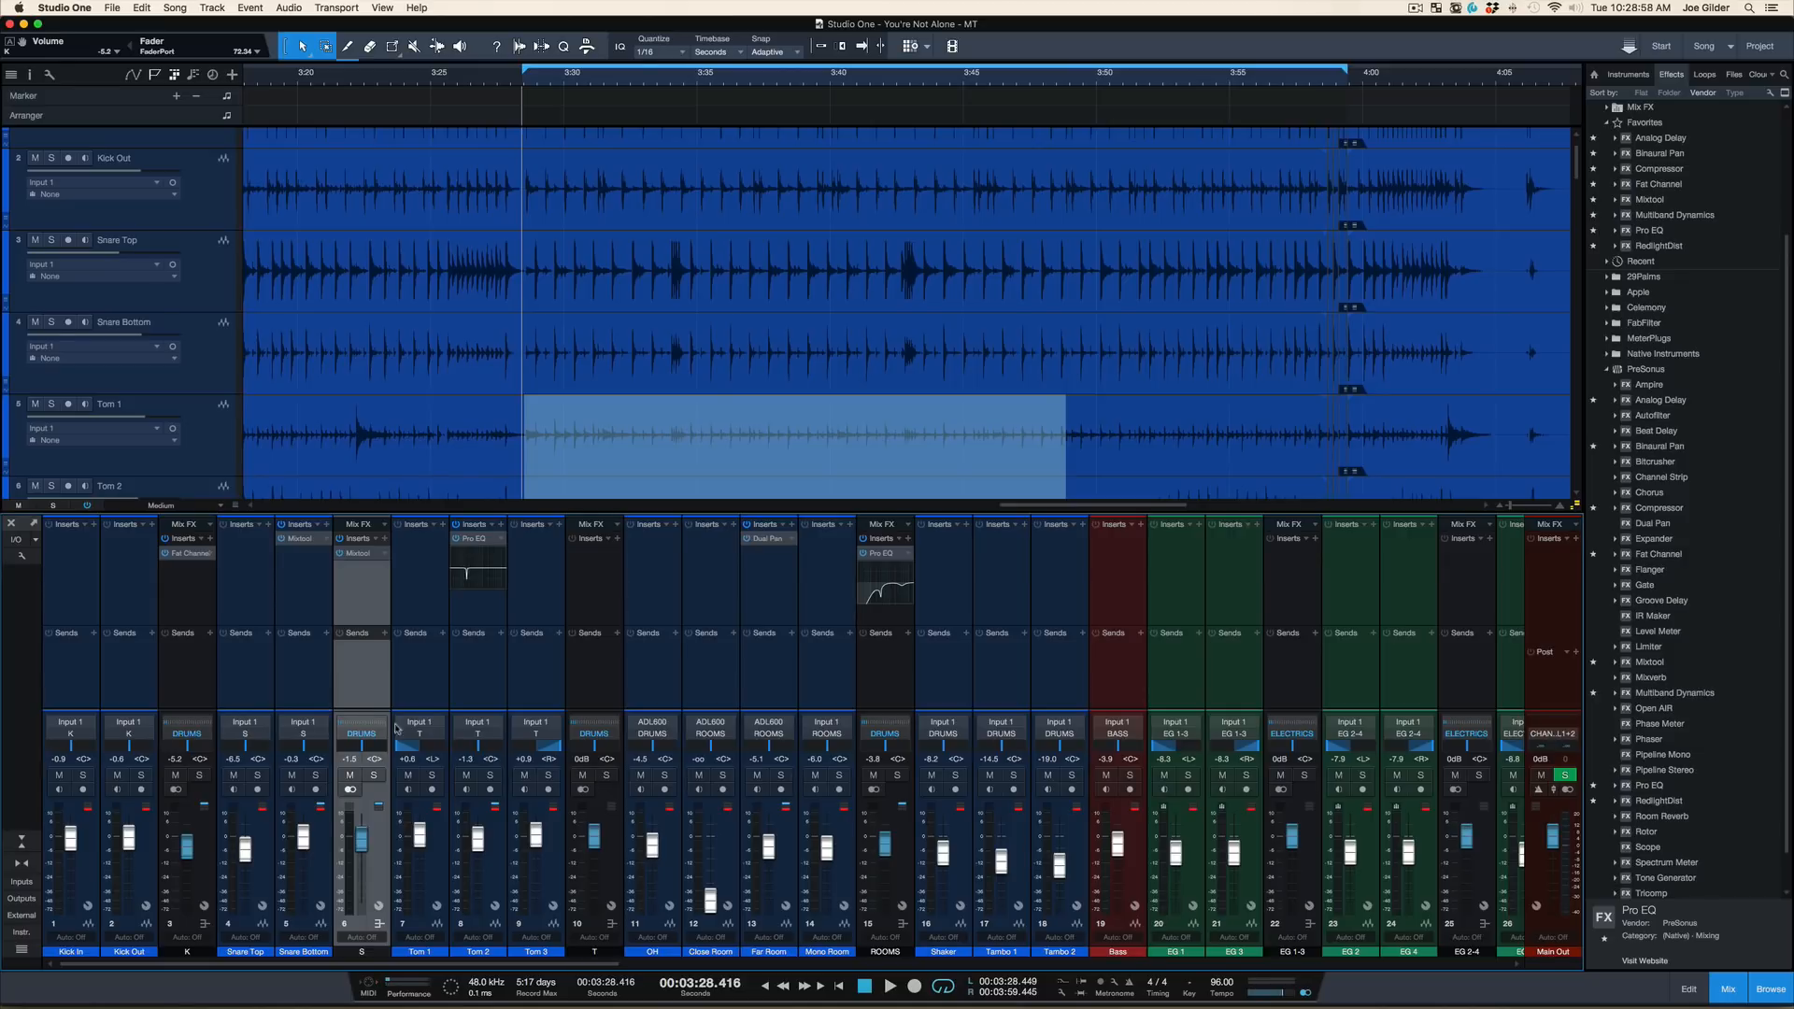
# Play the mix, mute the snare bus, and briefly mute OH and ROOMS in turn to compare their contributions
pyautogui.click(374, 777)
pyautogui.click(373, 777)
pyautogui.press('space')
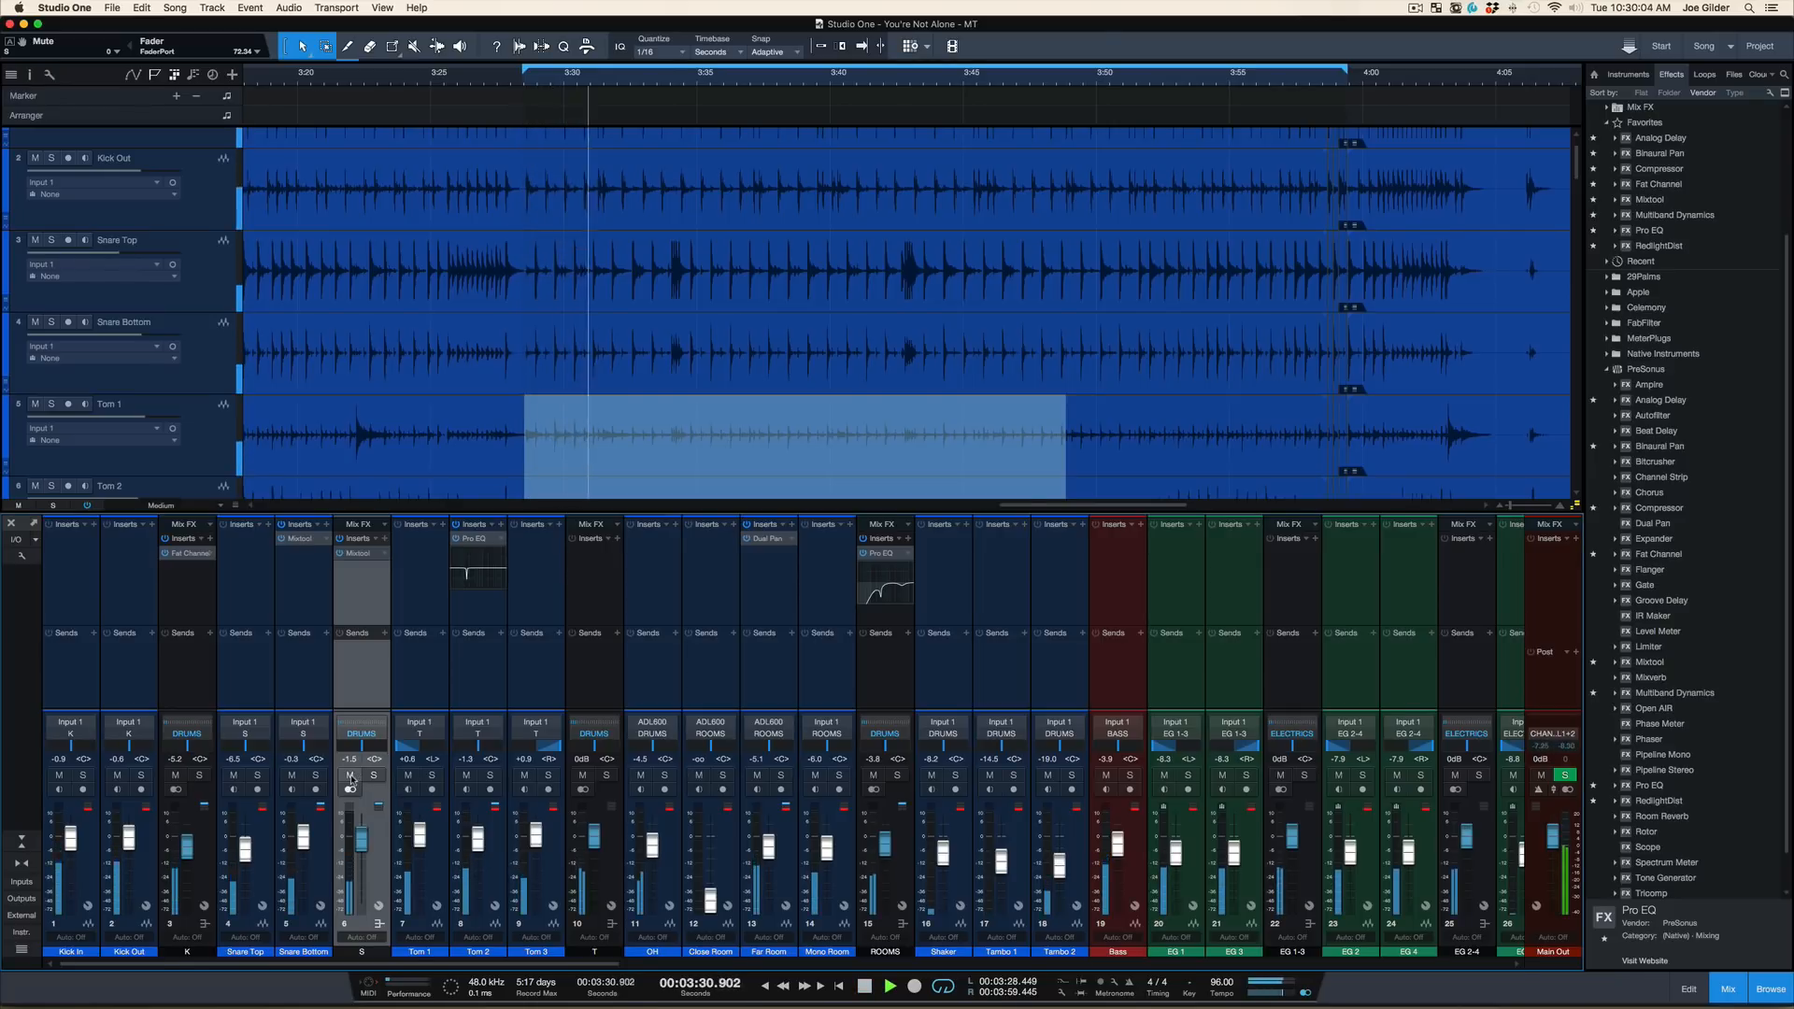
pyautogui.click(352, 776)
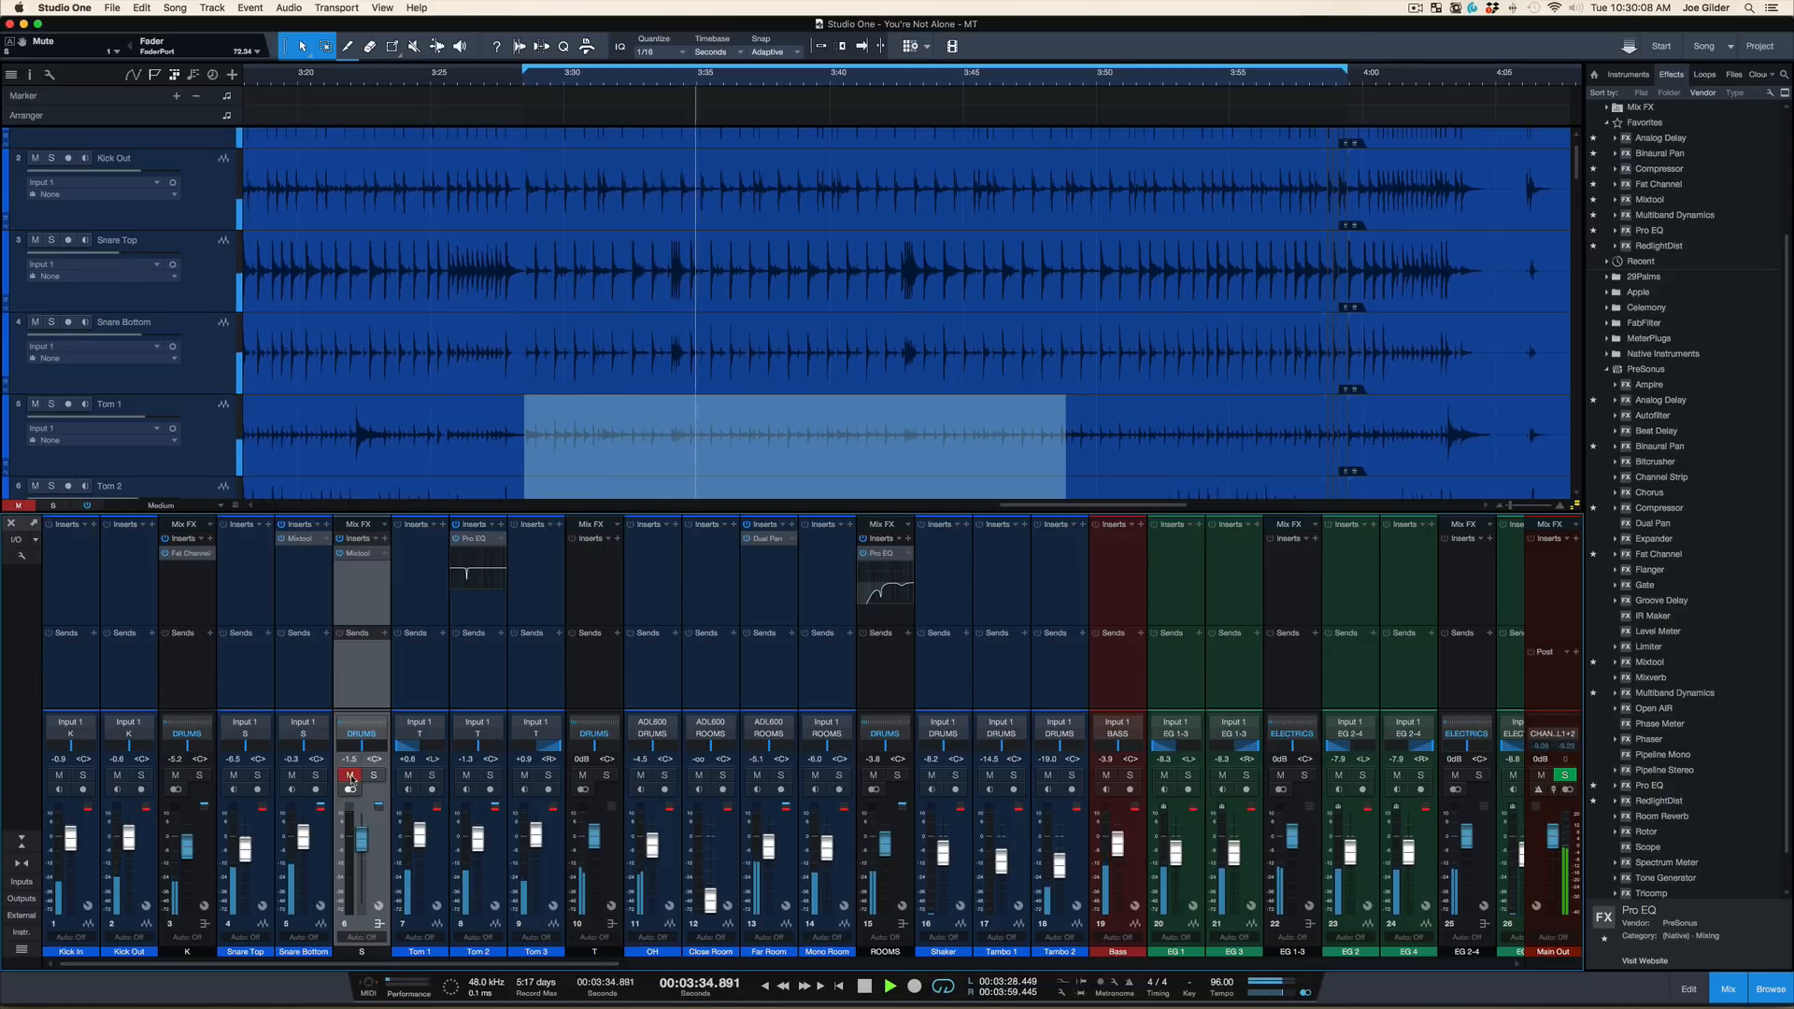
pyautogui.click(643, 776)
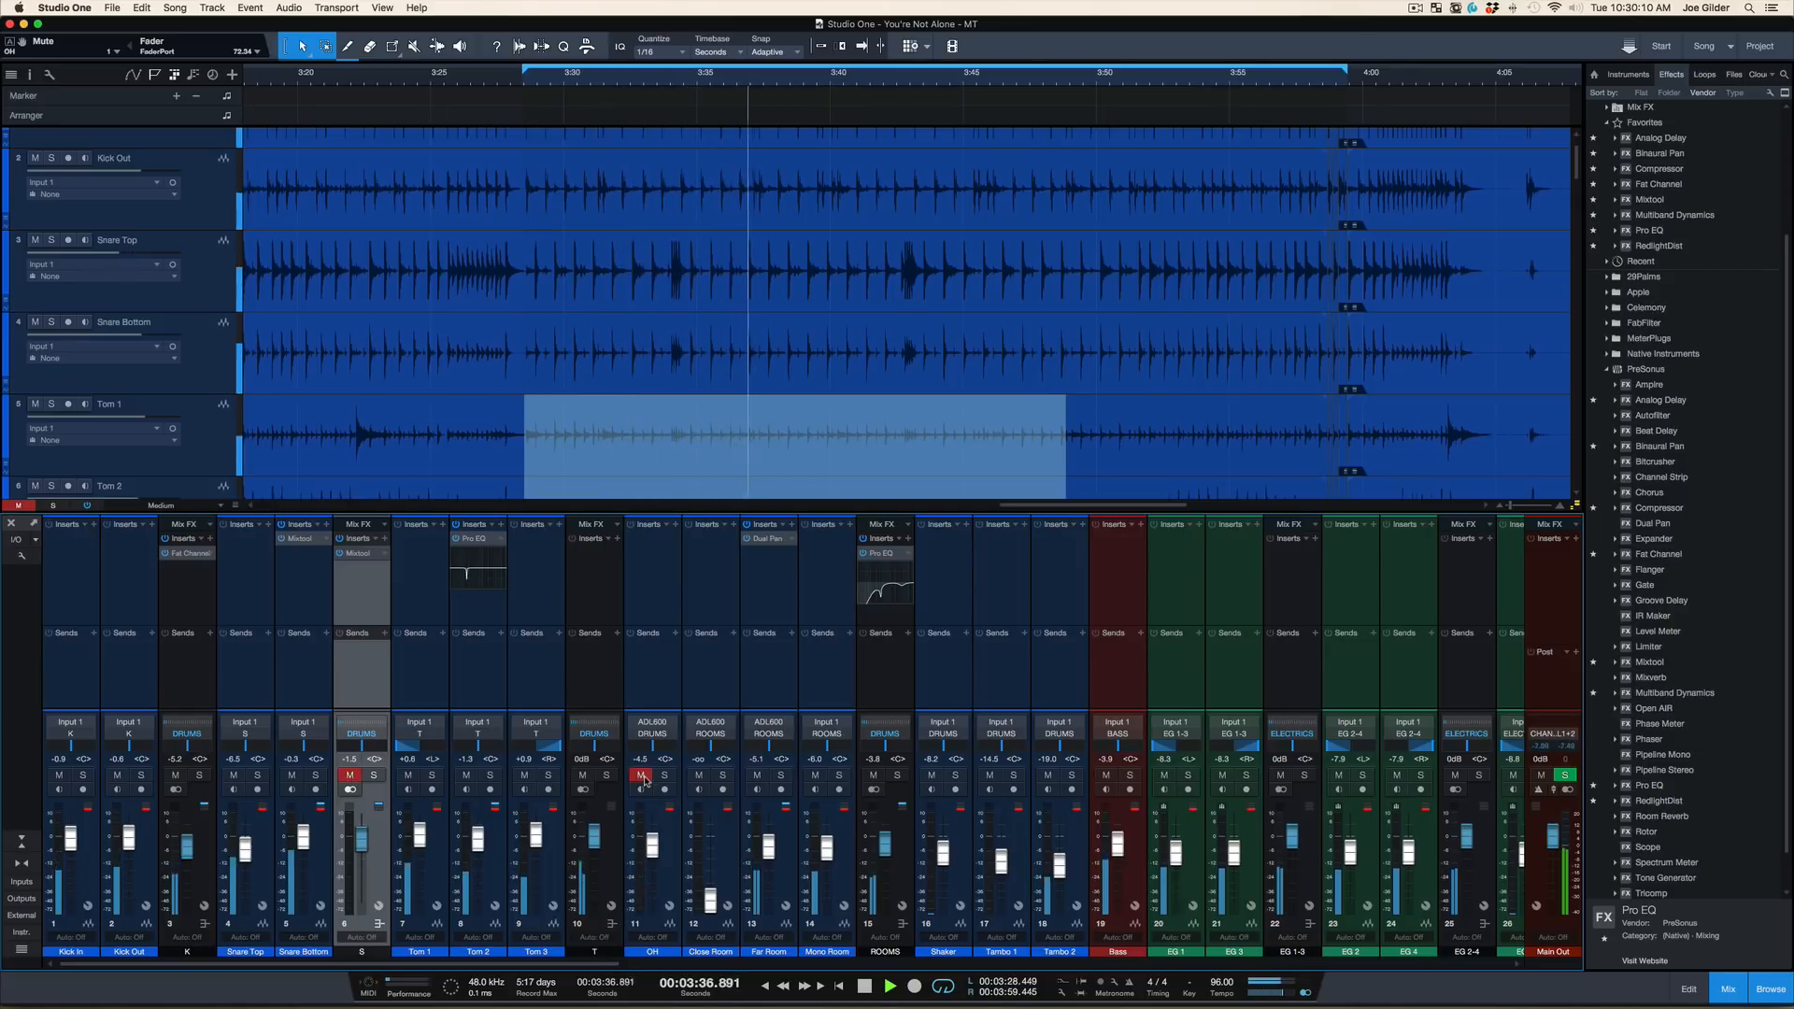
pyautogui.click(643, 777)
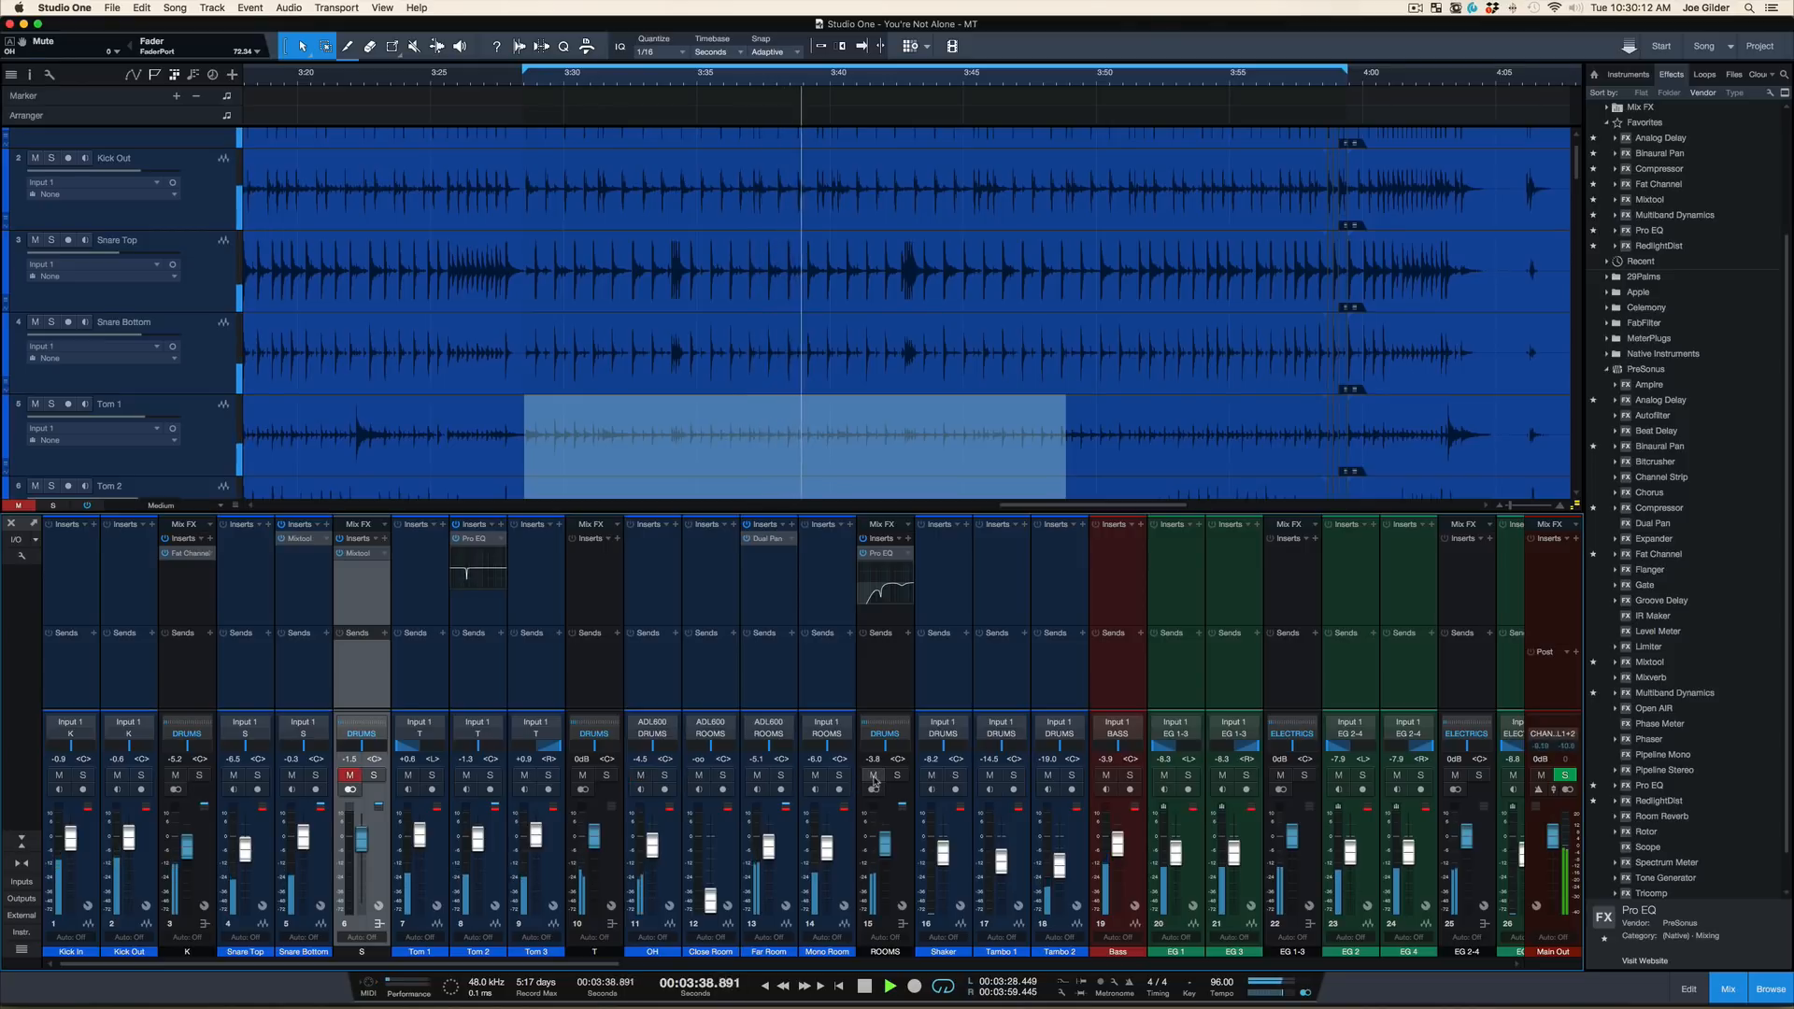
pyautogui.click(874, 776)
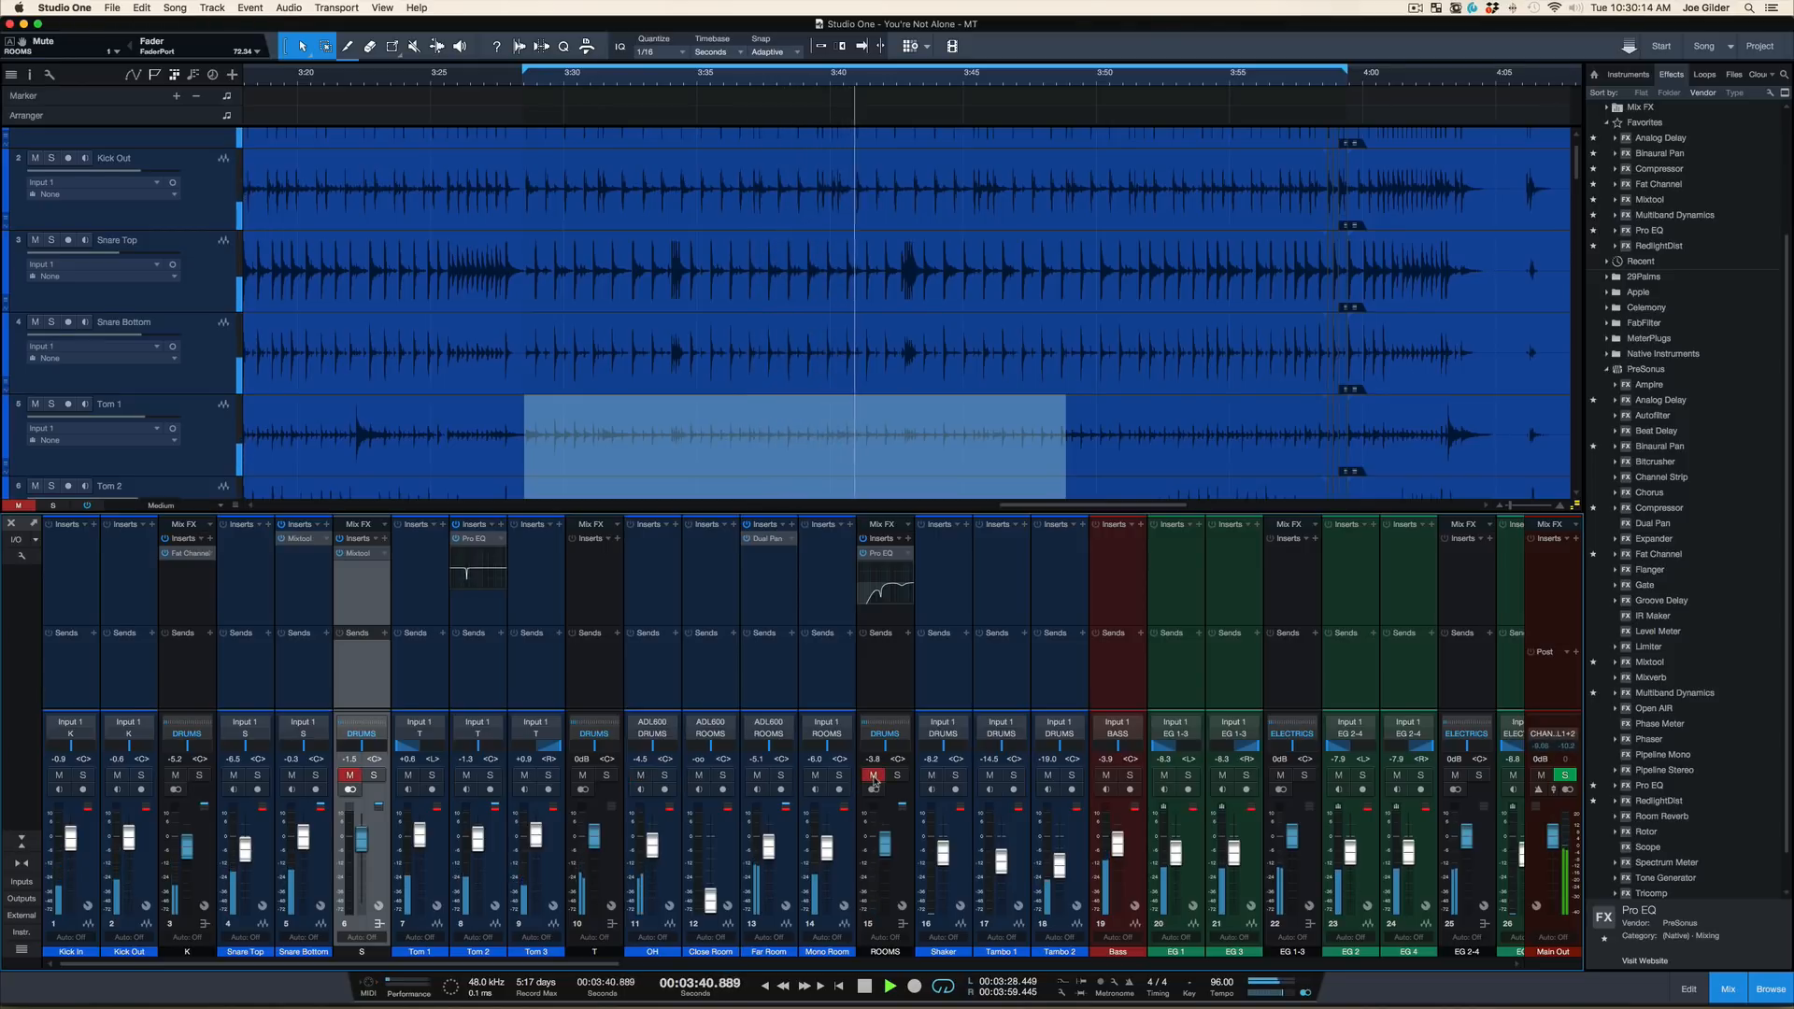
pyautogui.click(874, 777)
# Compare the playing mix with the snare bus unmuted and muted, leave it unmuted, and stop playback
pyautogui.click(350, 775)
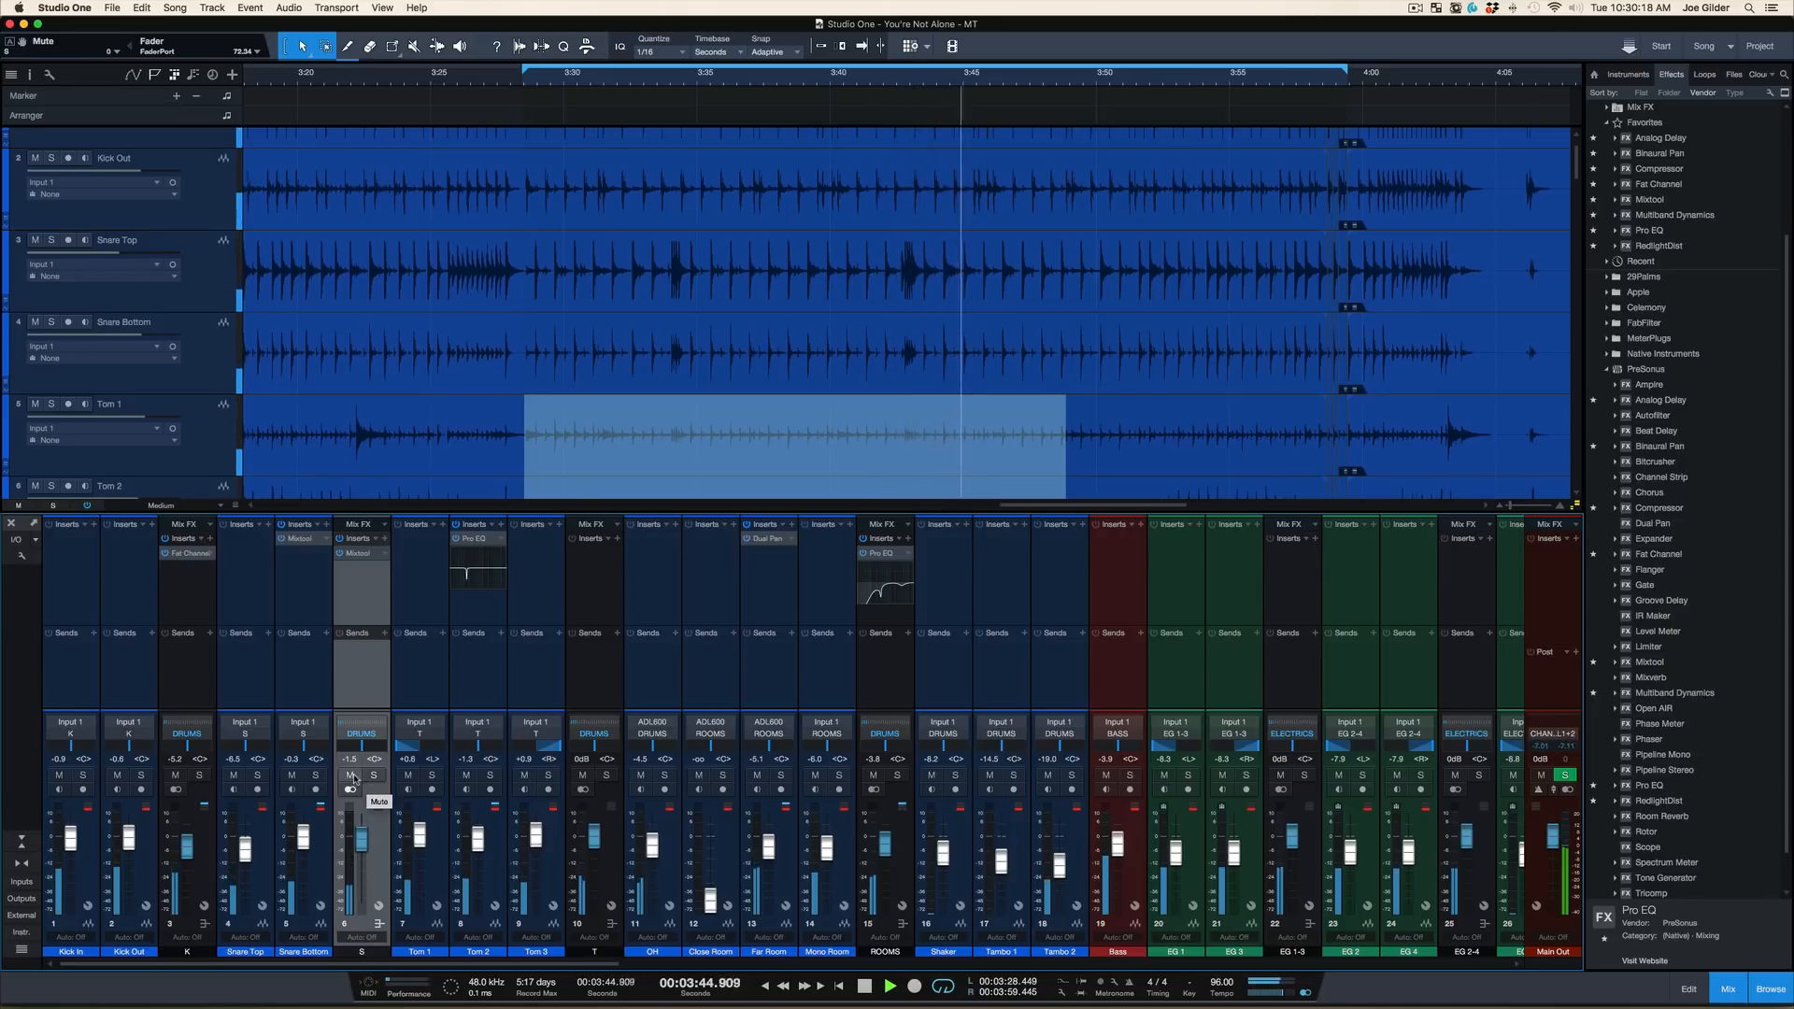
pyautogui.click(351, 776)
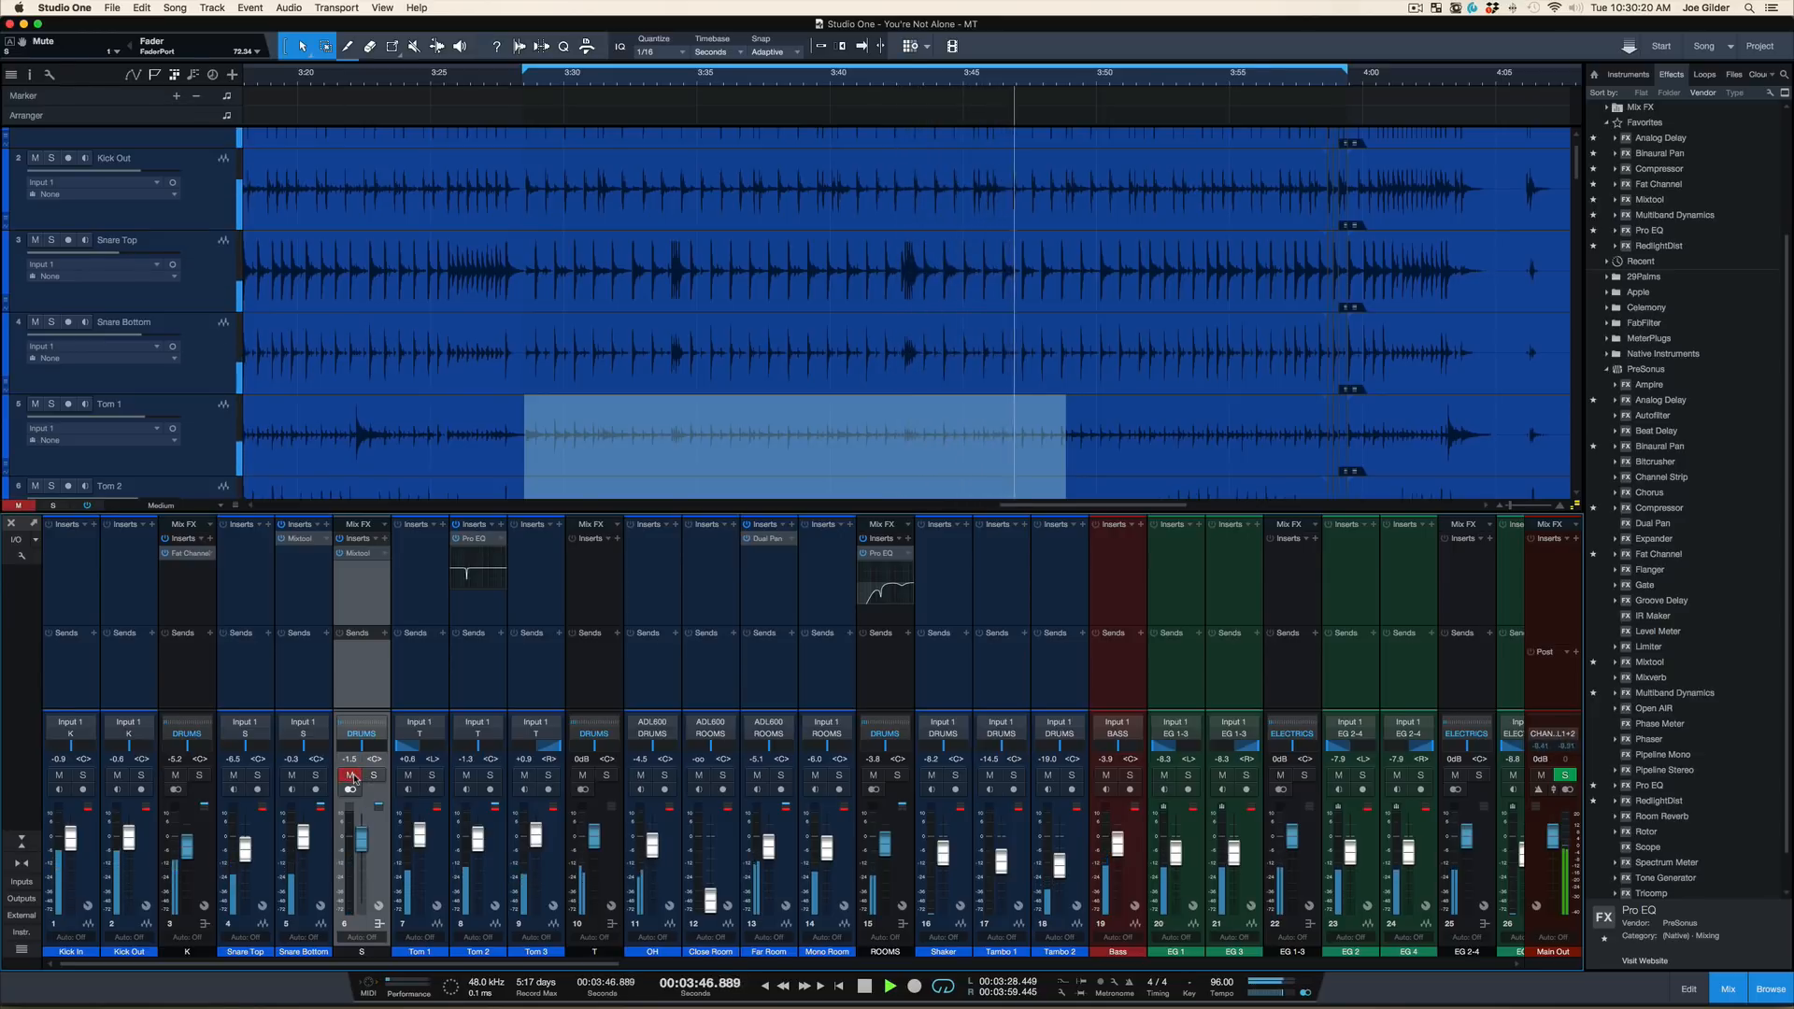
pyautogui.click(352, 775)
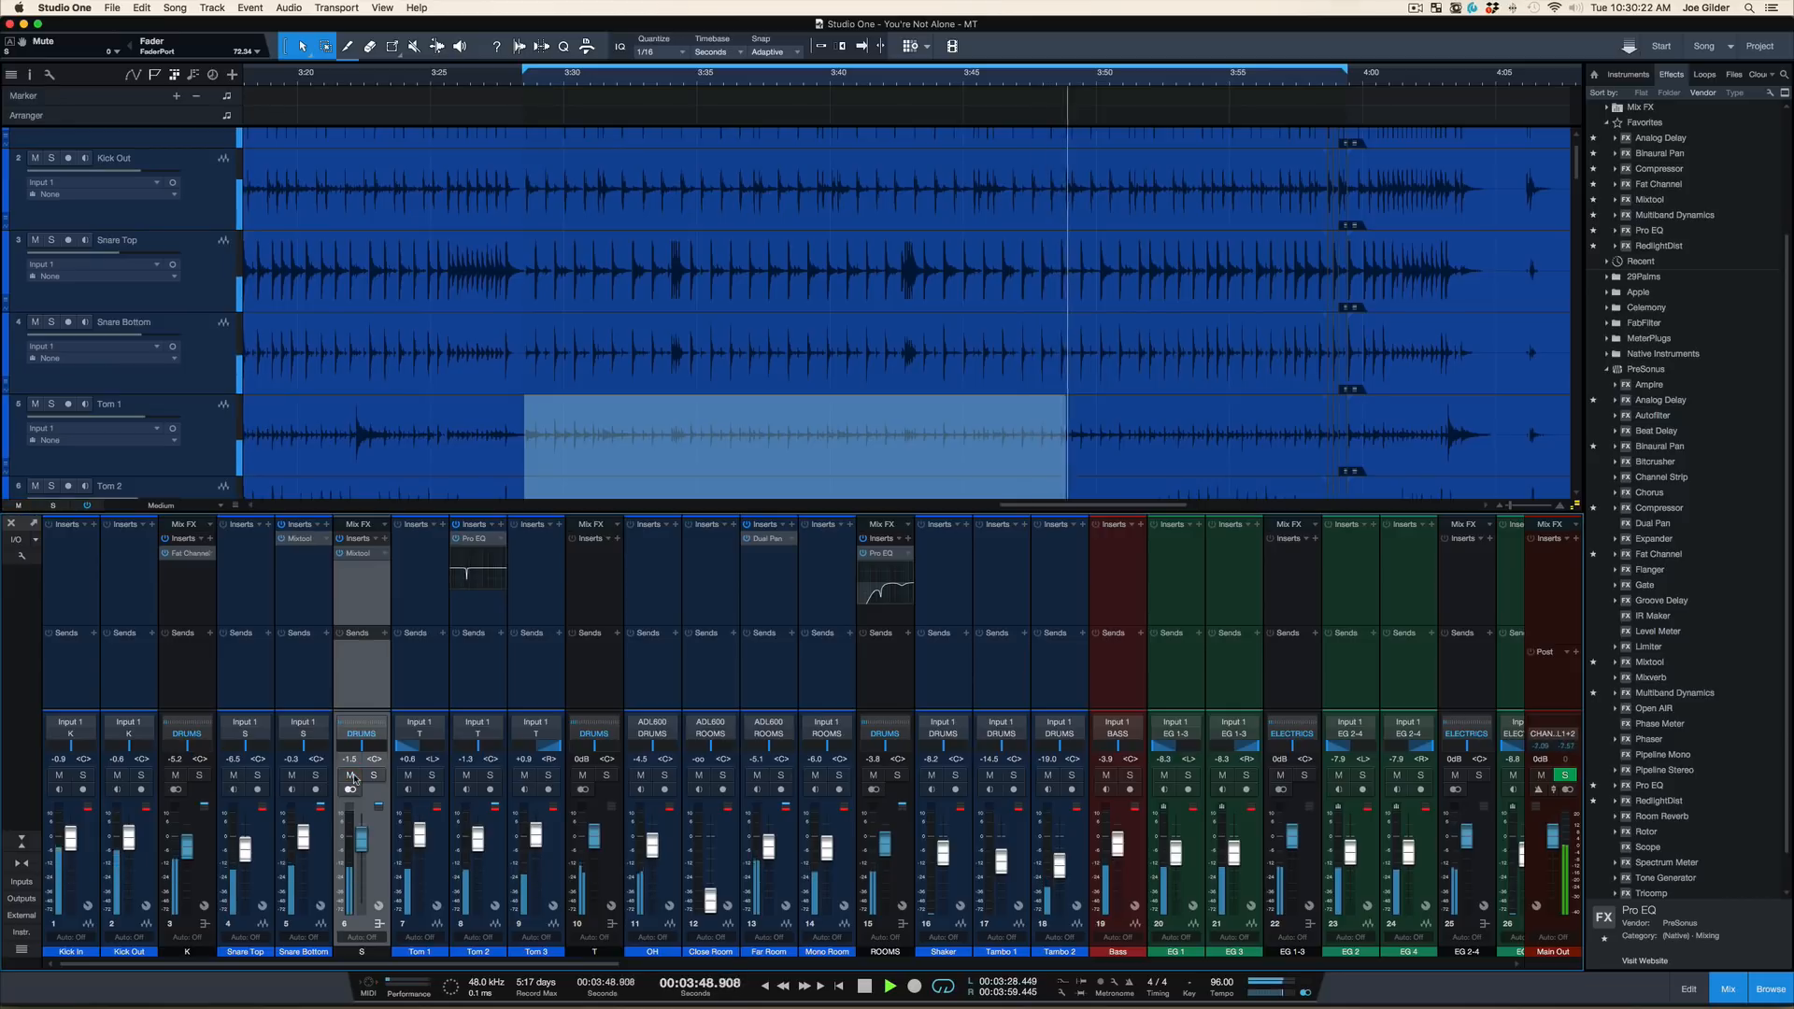
pyautogui.press('space')
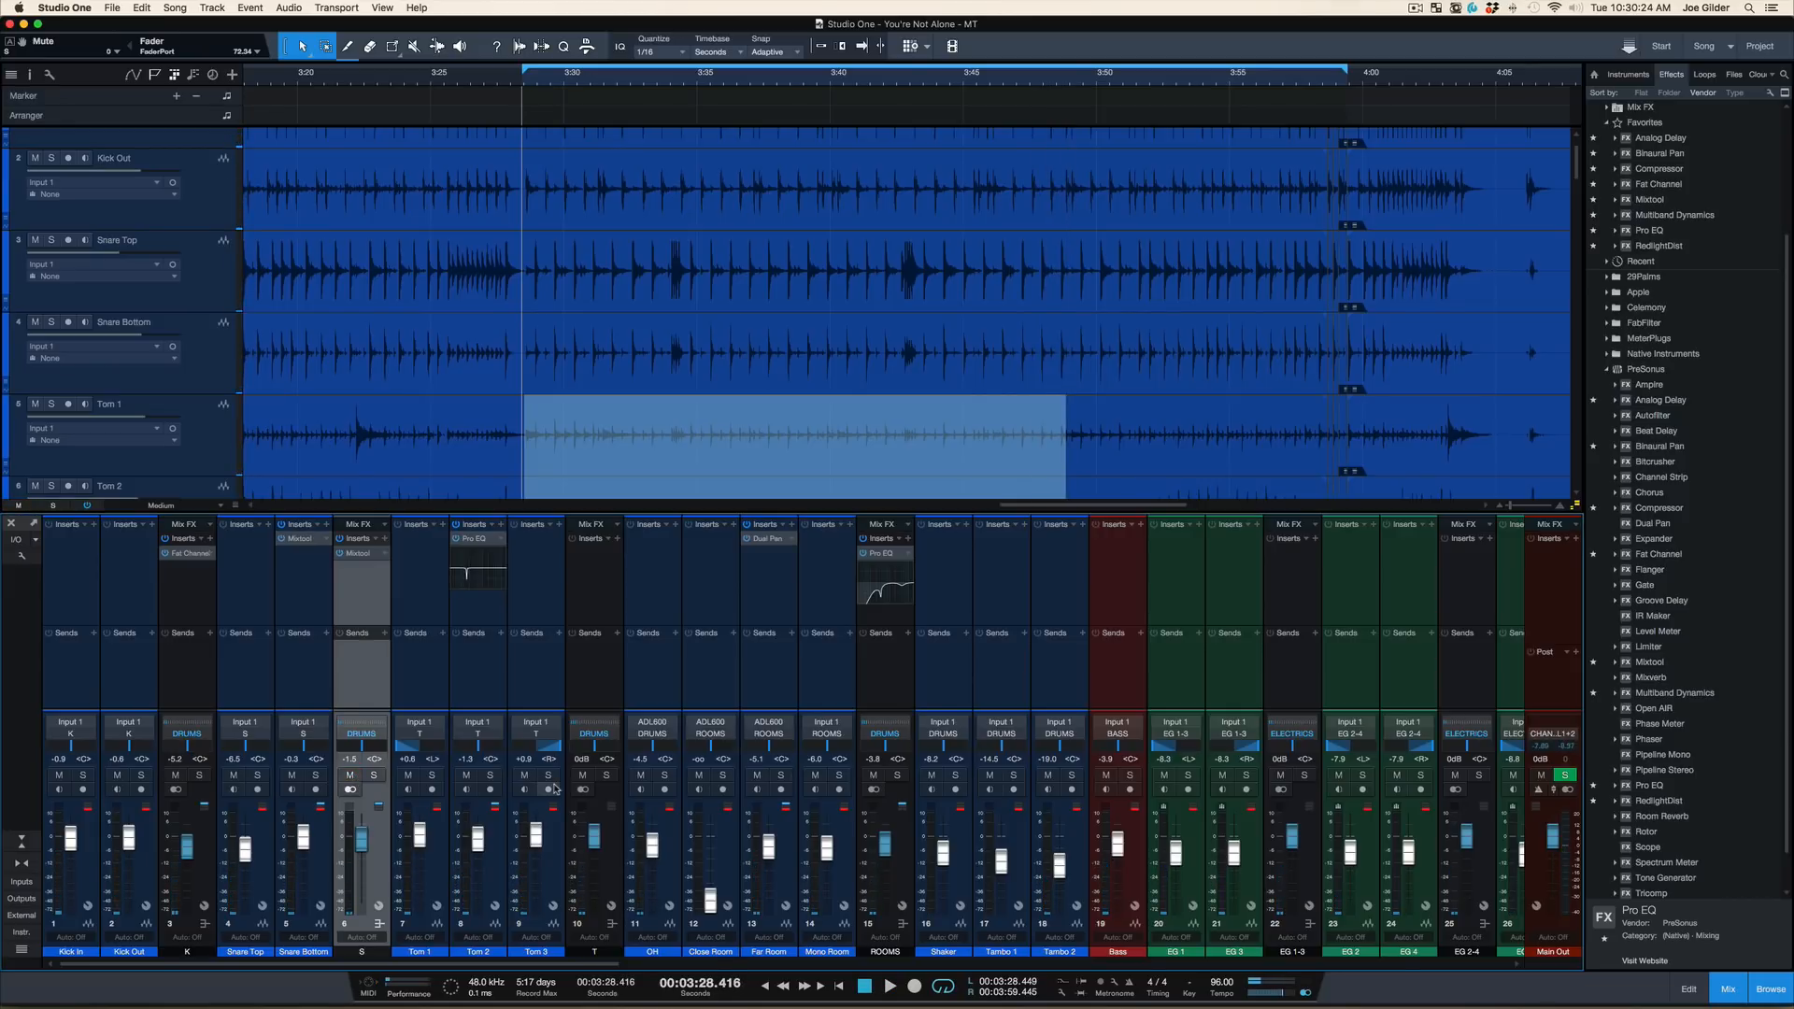
# Review the ROOMS Pro EQ, and audition the mix with the BASS and ELECTRICS buses temporarily at -2.1 dB
pyautogui.click(884, 555)
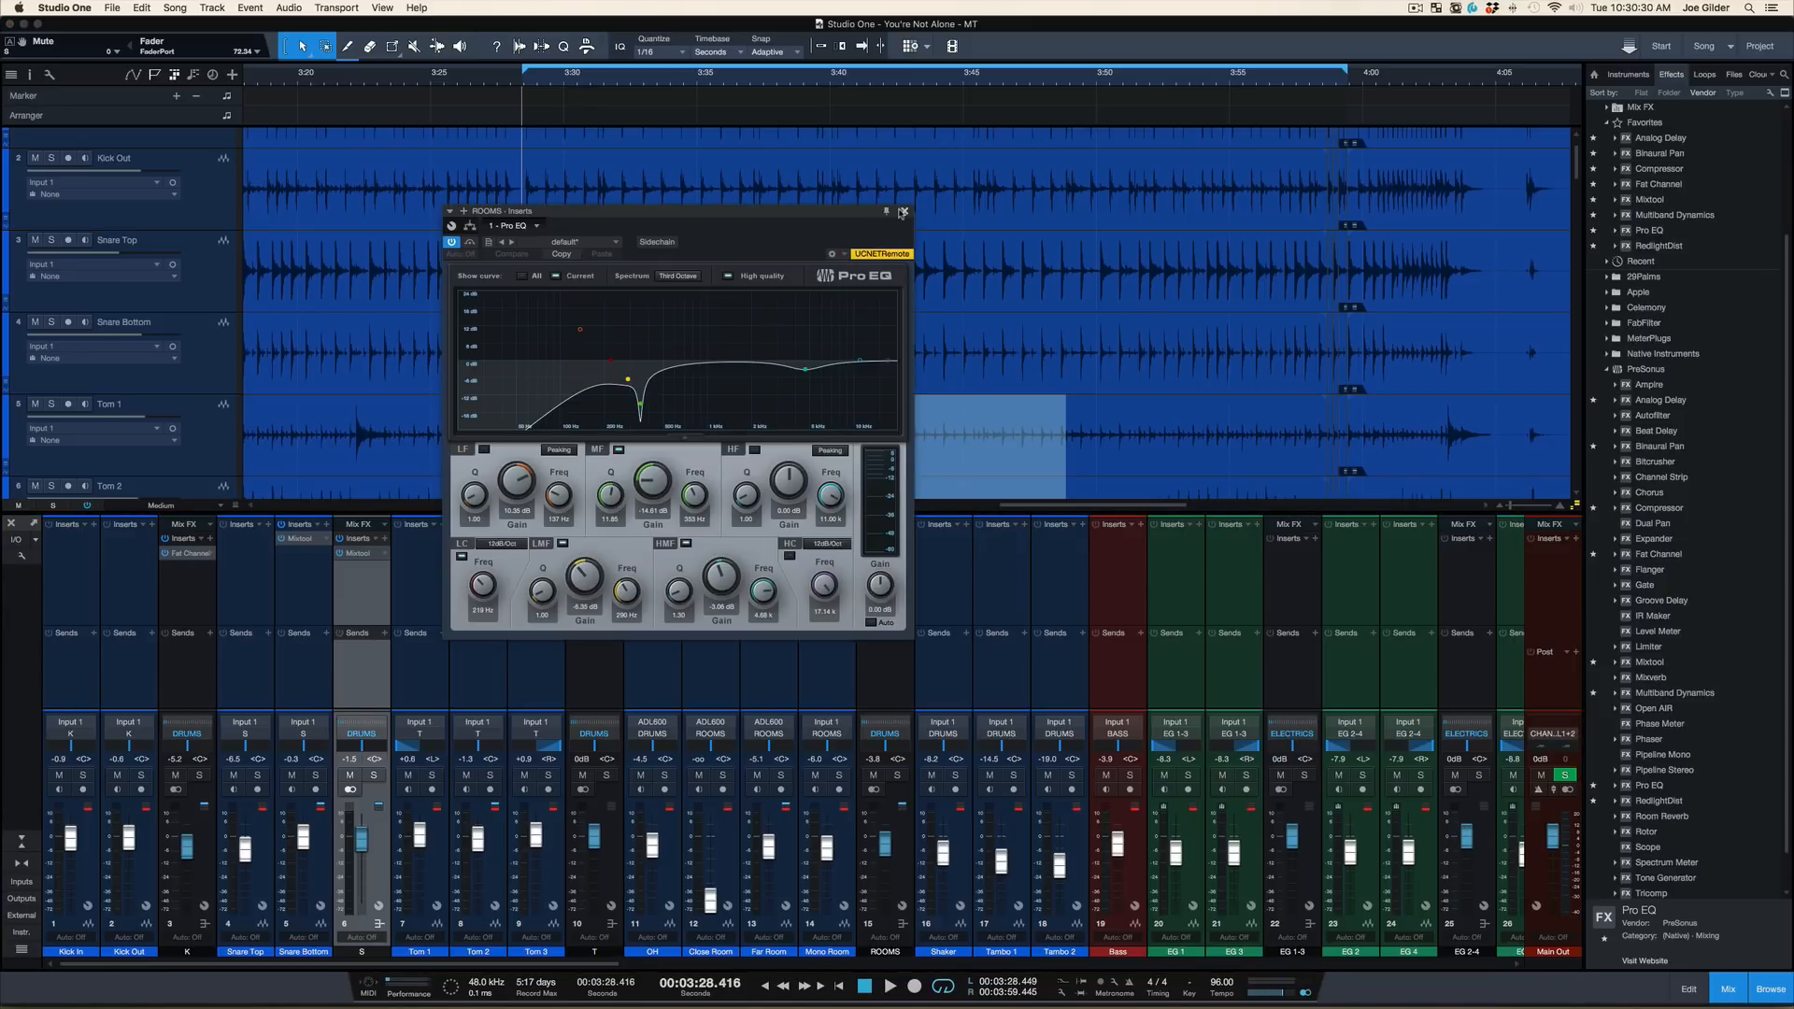
pyautogui.click(905, 212)
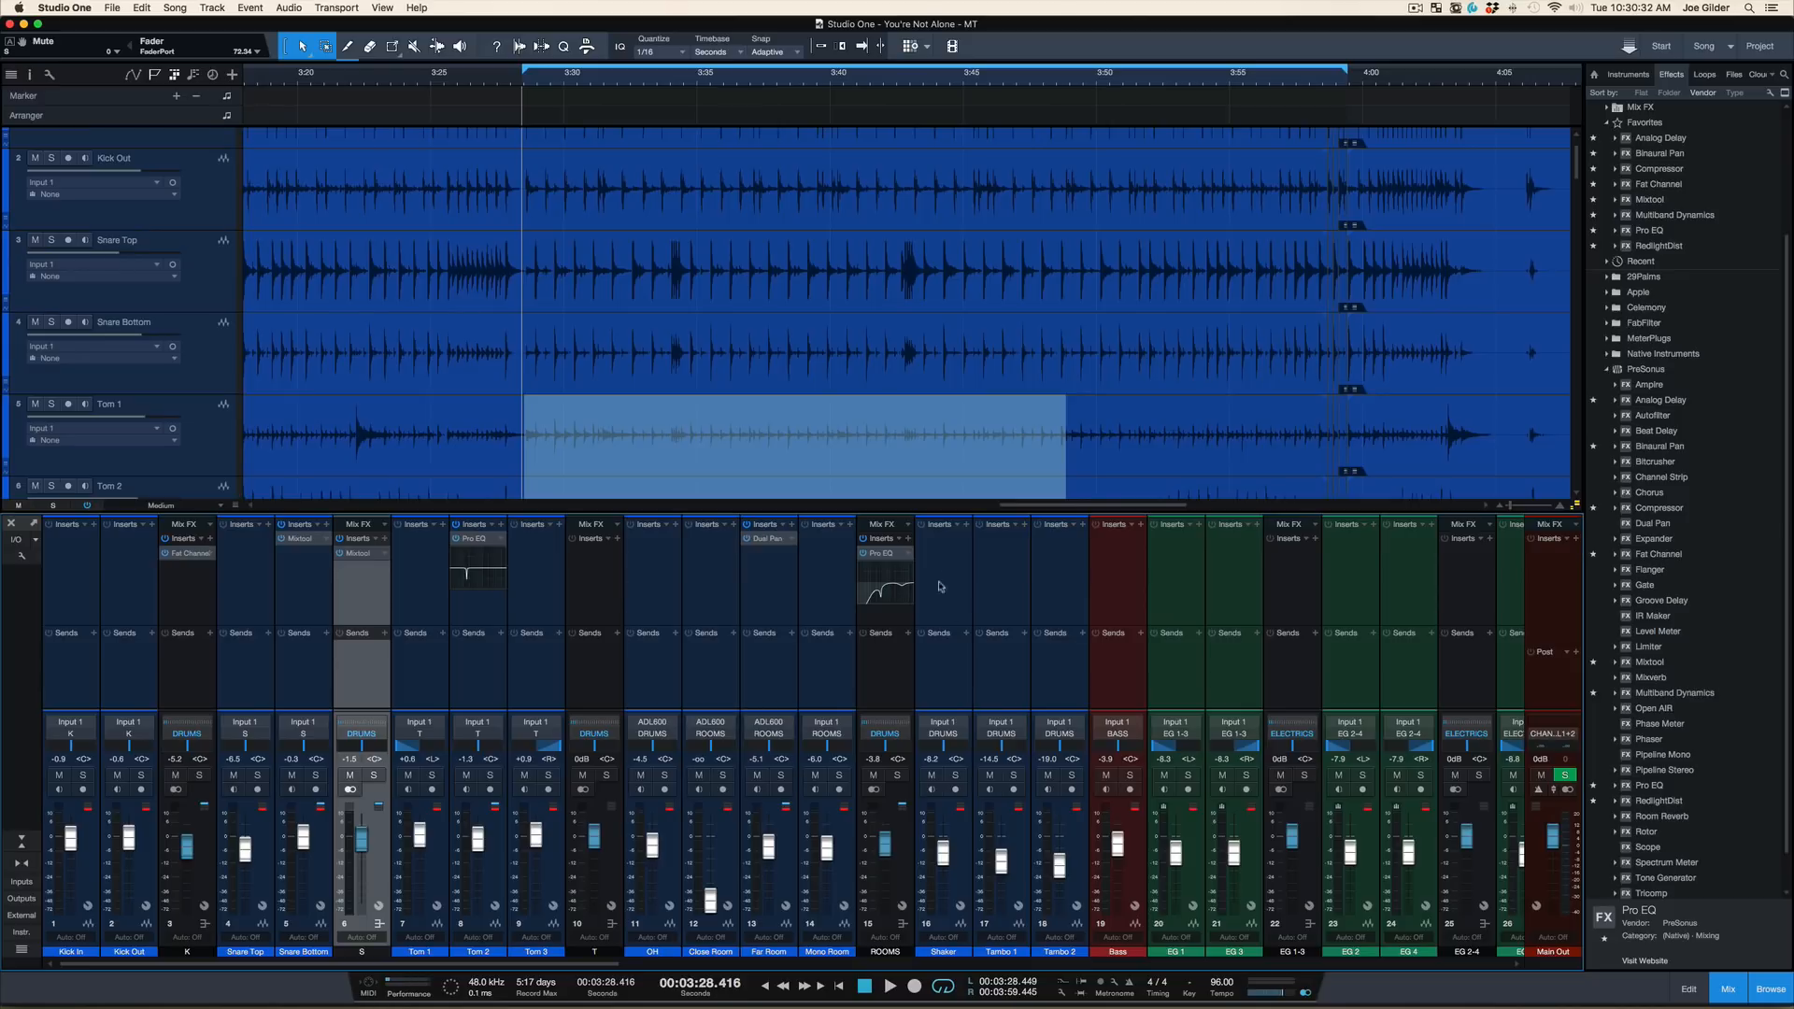
pyautogui.hscroll(15, 1142, 671)
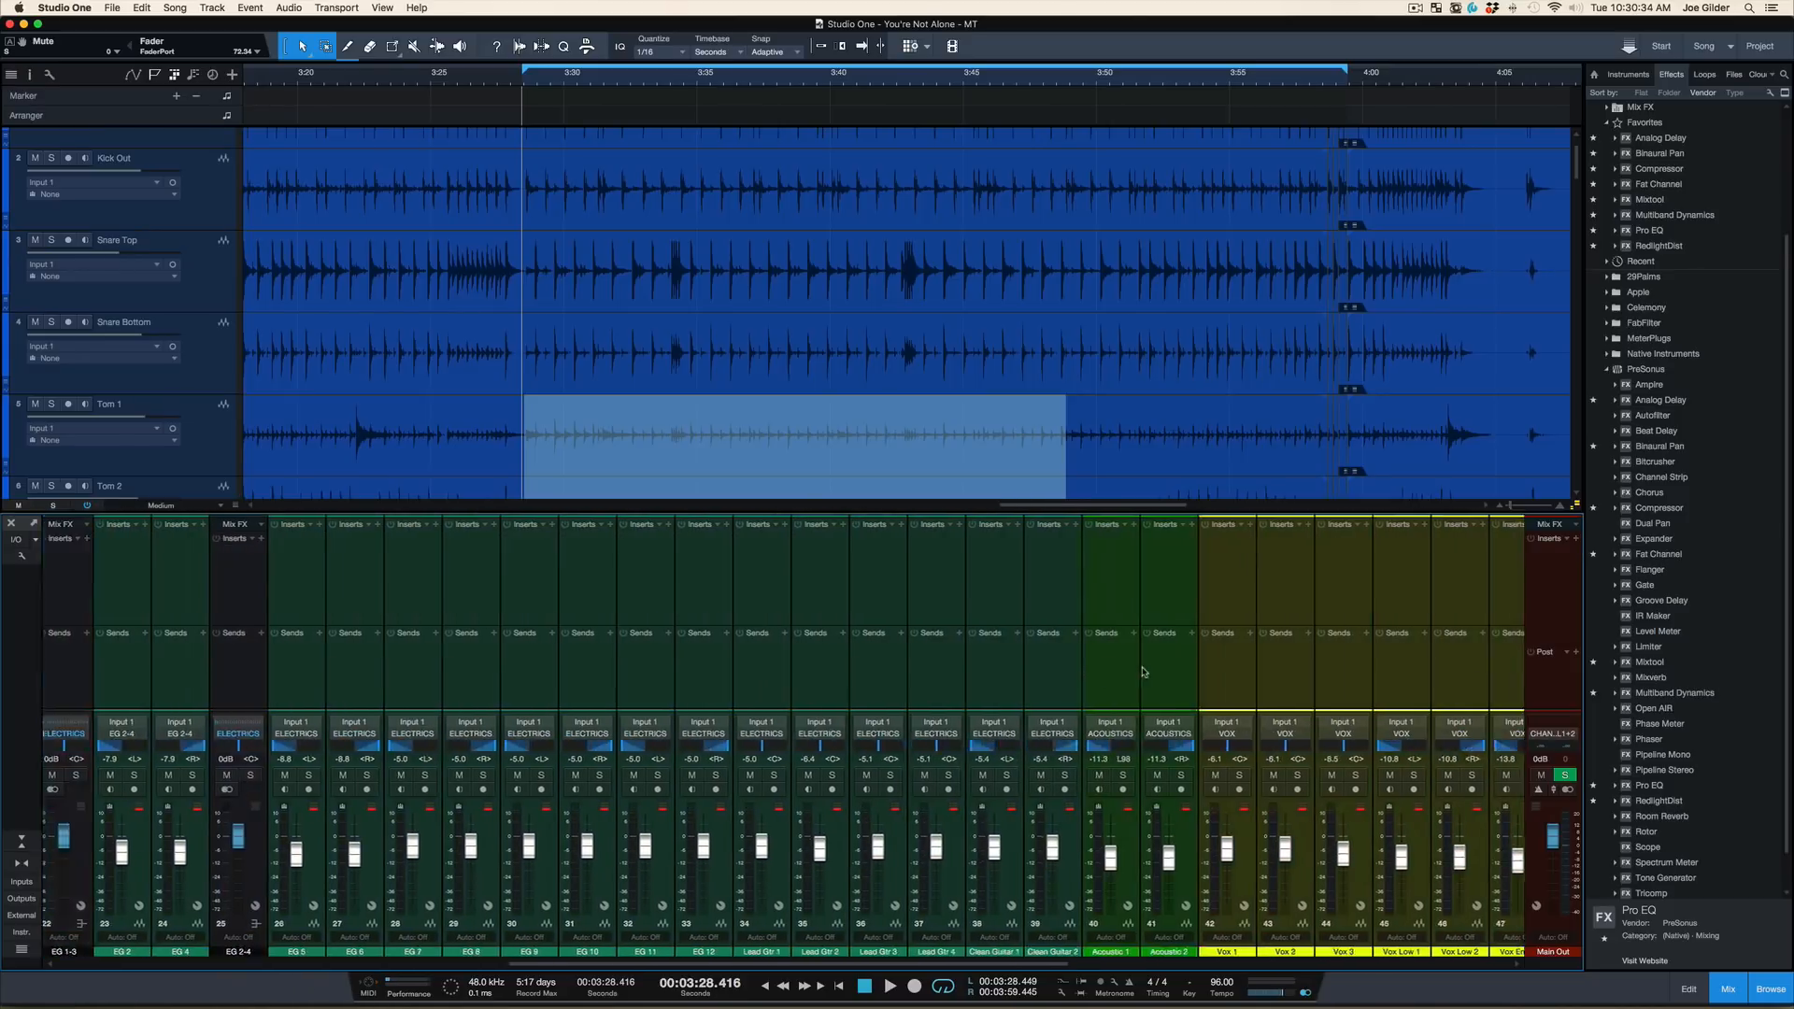
pyautogui.click(932, 697)
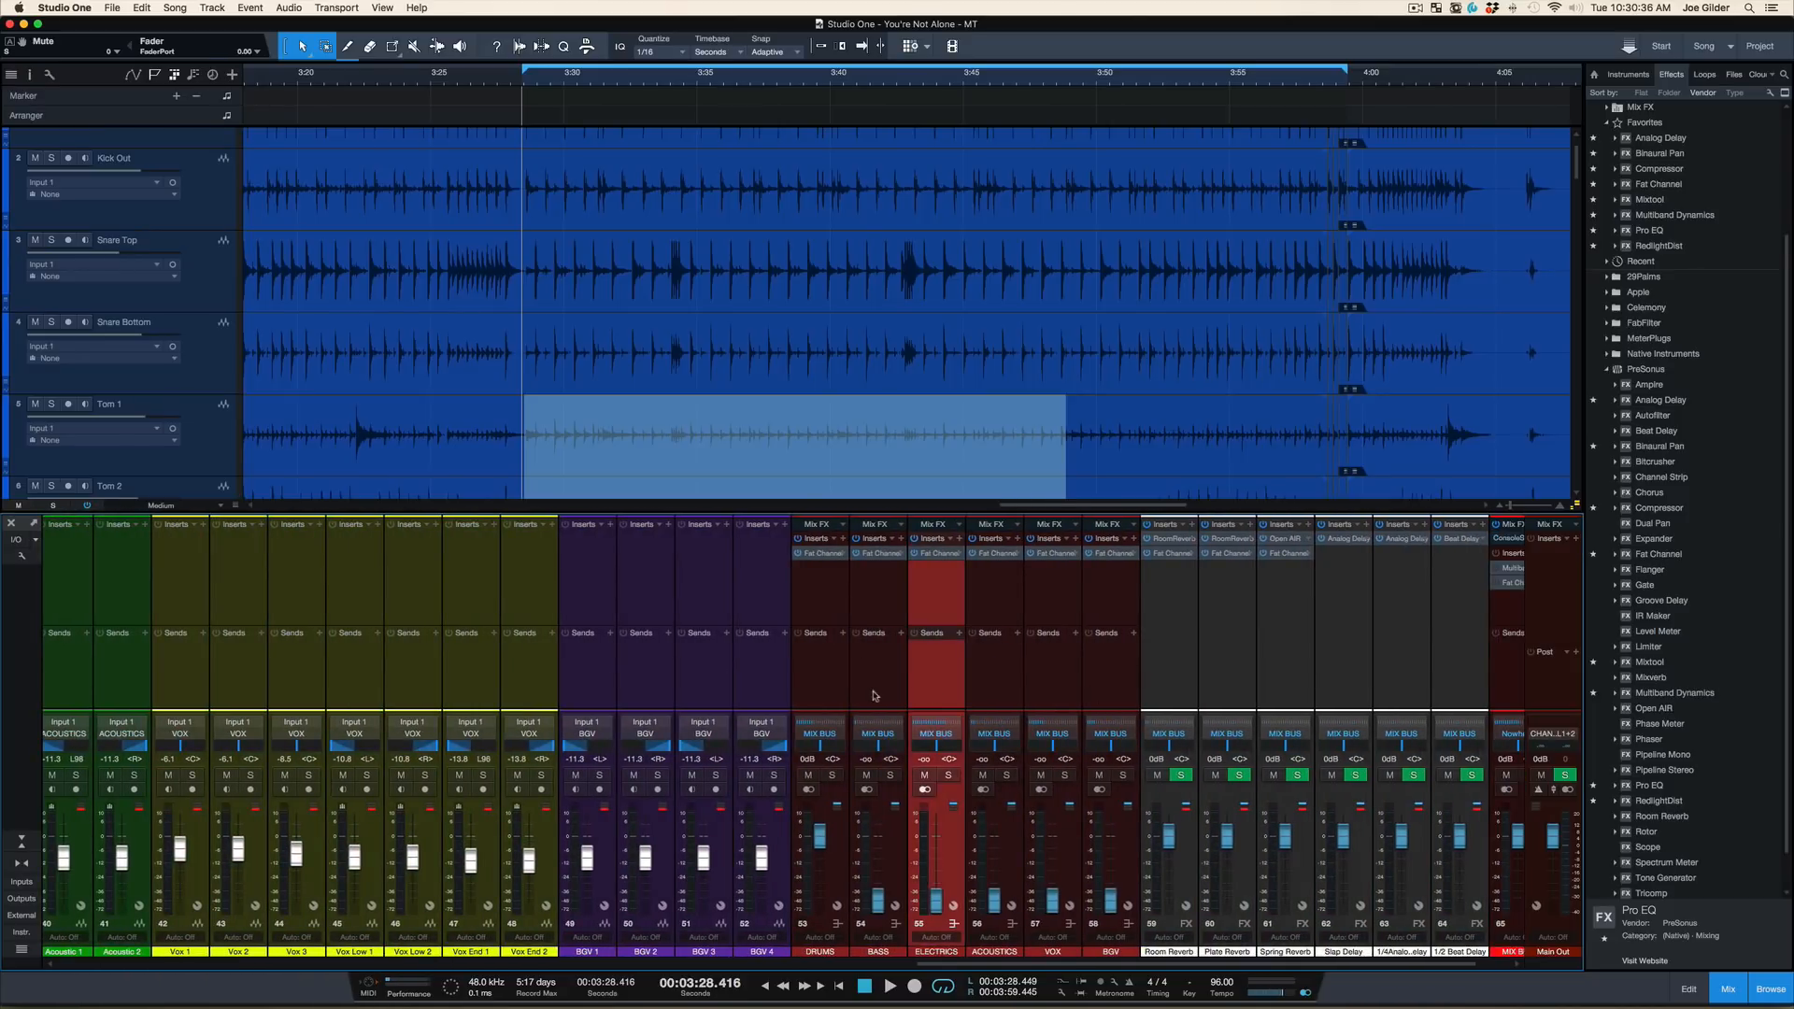
pyautogui.keyDown('shift'); pyautogui.click(874, 695); pyautogui.keyUp('shift')
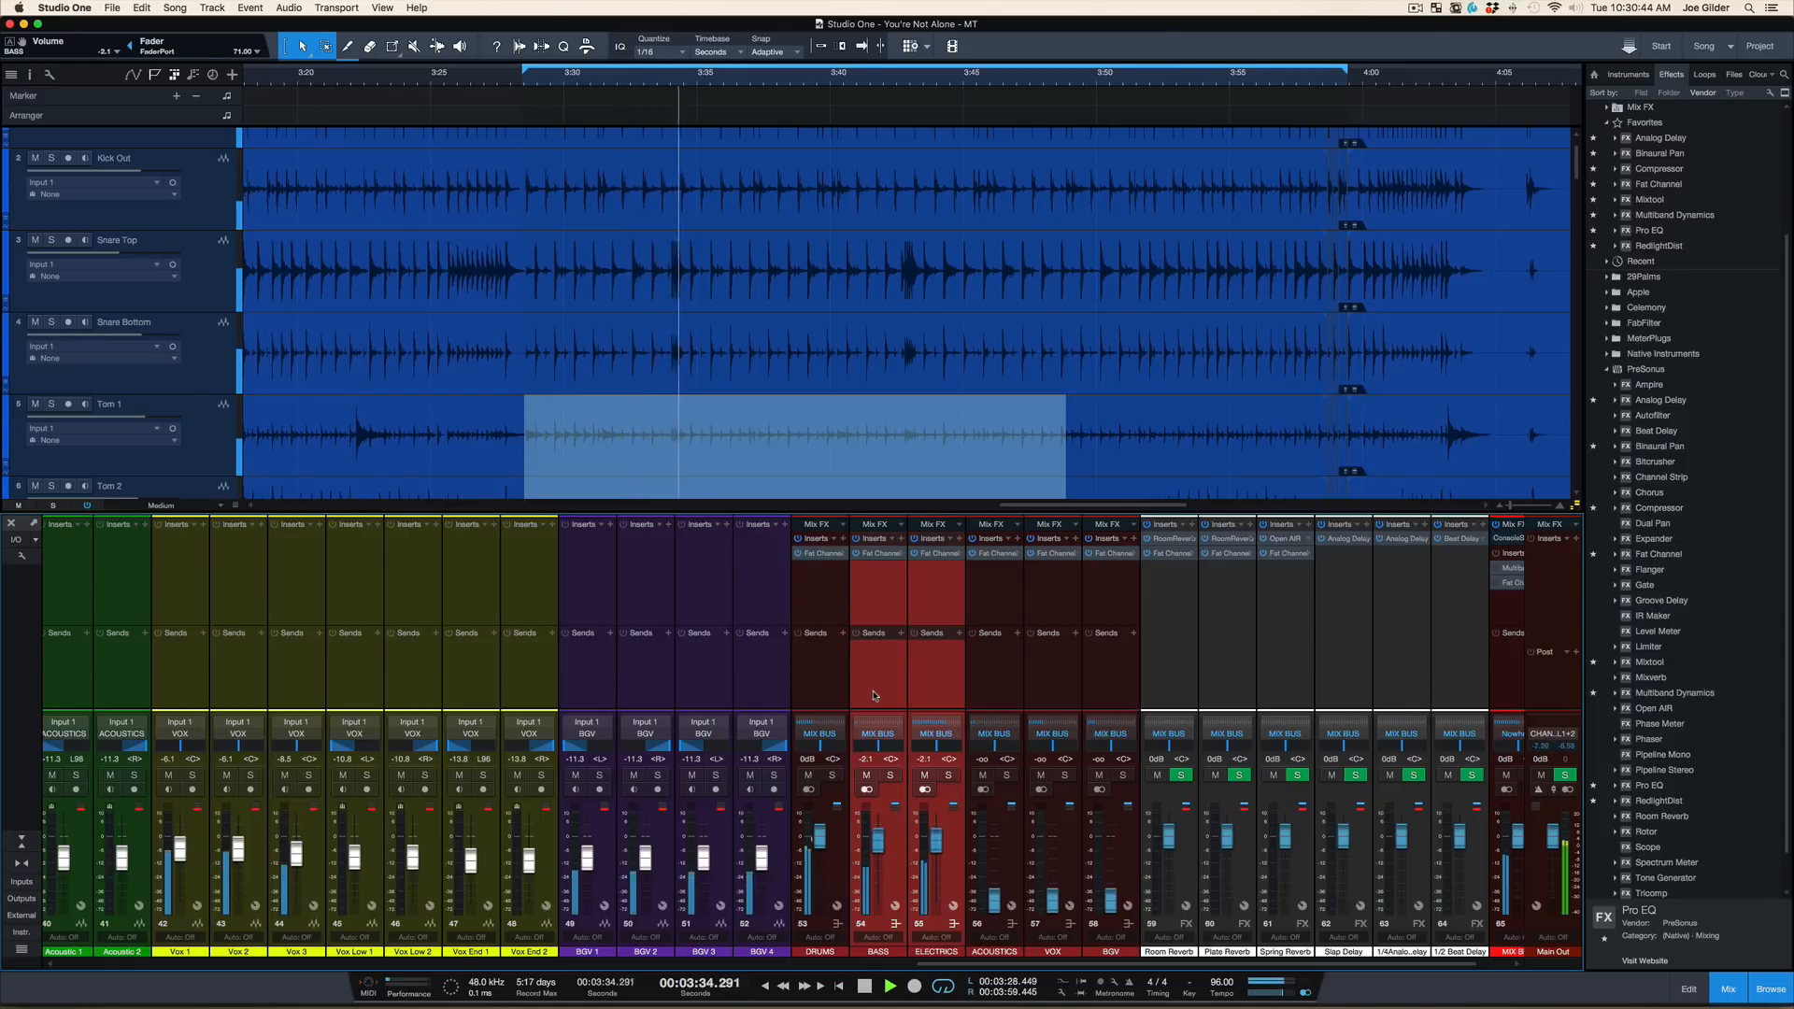
pyautogui.press('space')
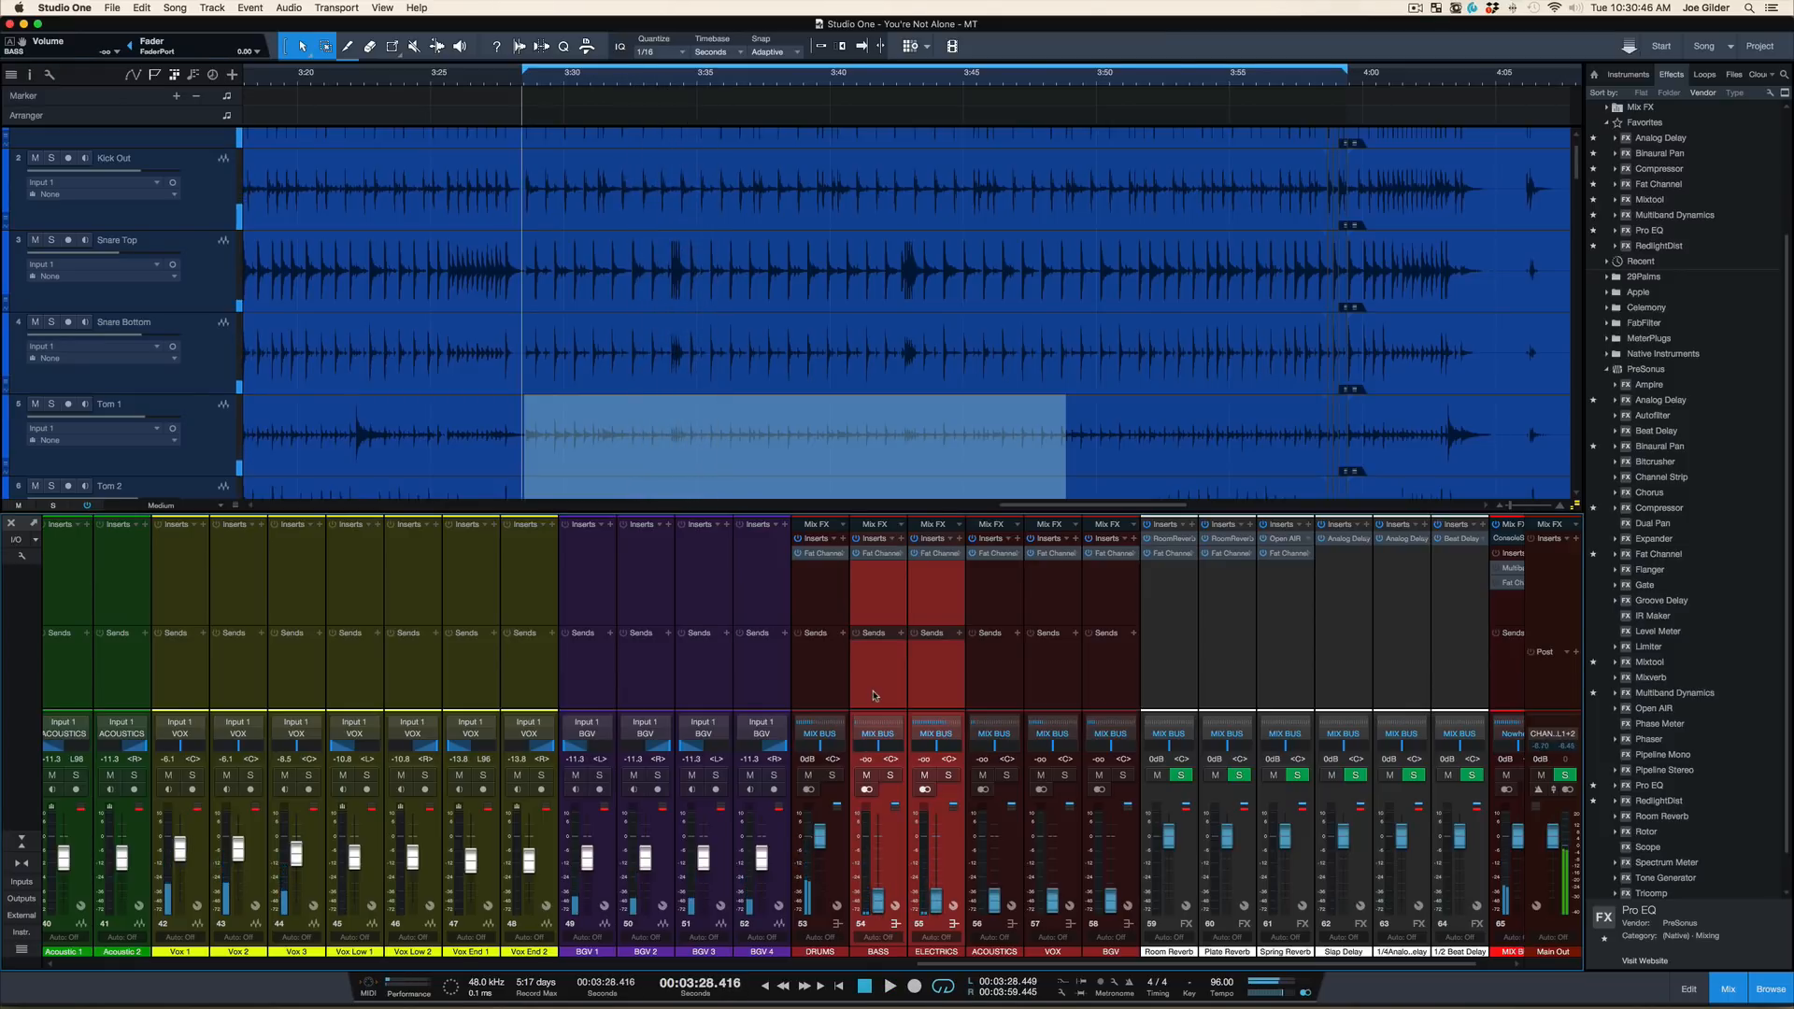
# Select and solo the ROOMS bus, play it from about 3:28.4, and stop playback
pyautogui.hscroll(-10, 865, 694)
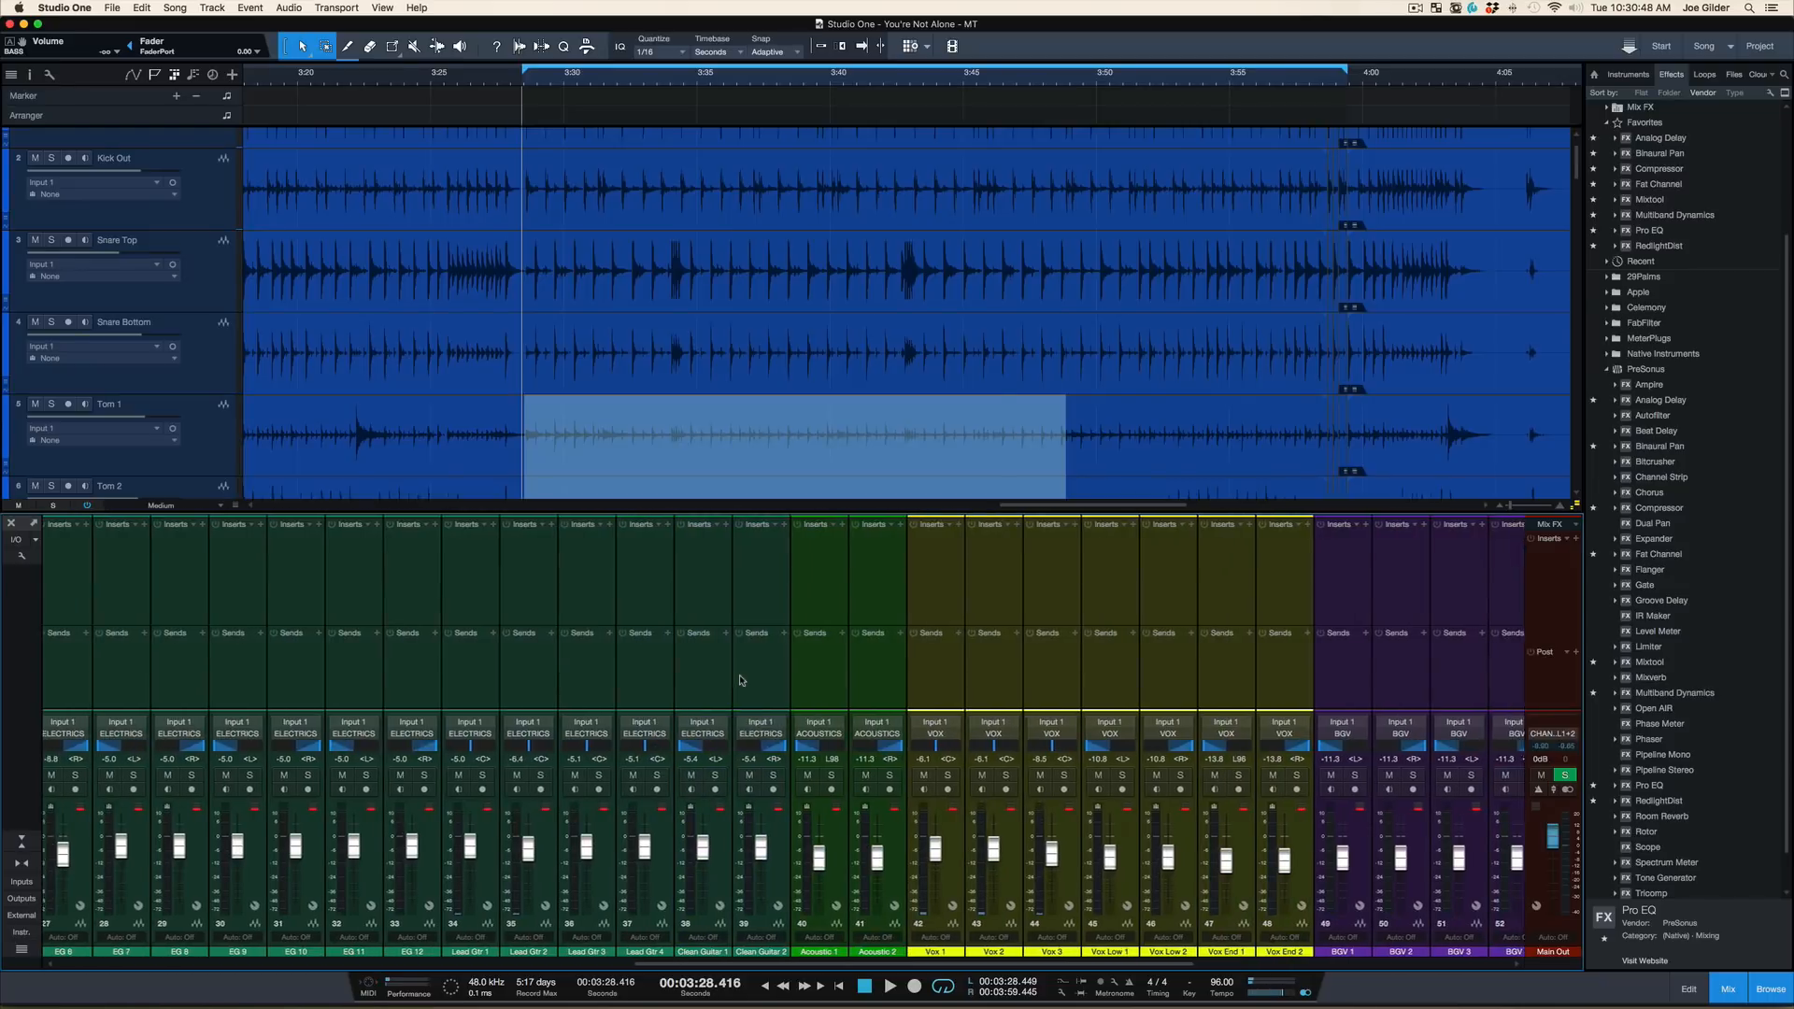
pyautogui.hscroll(-15, 740, 680)
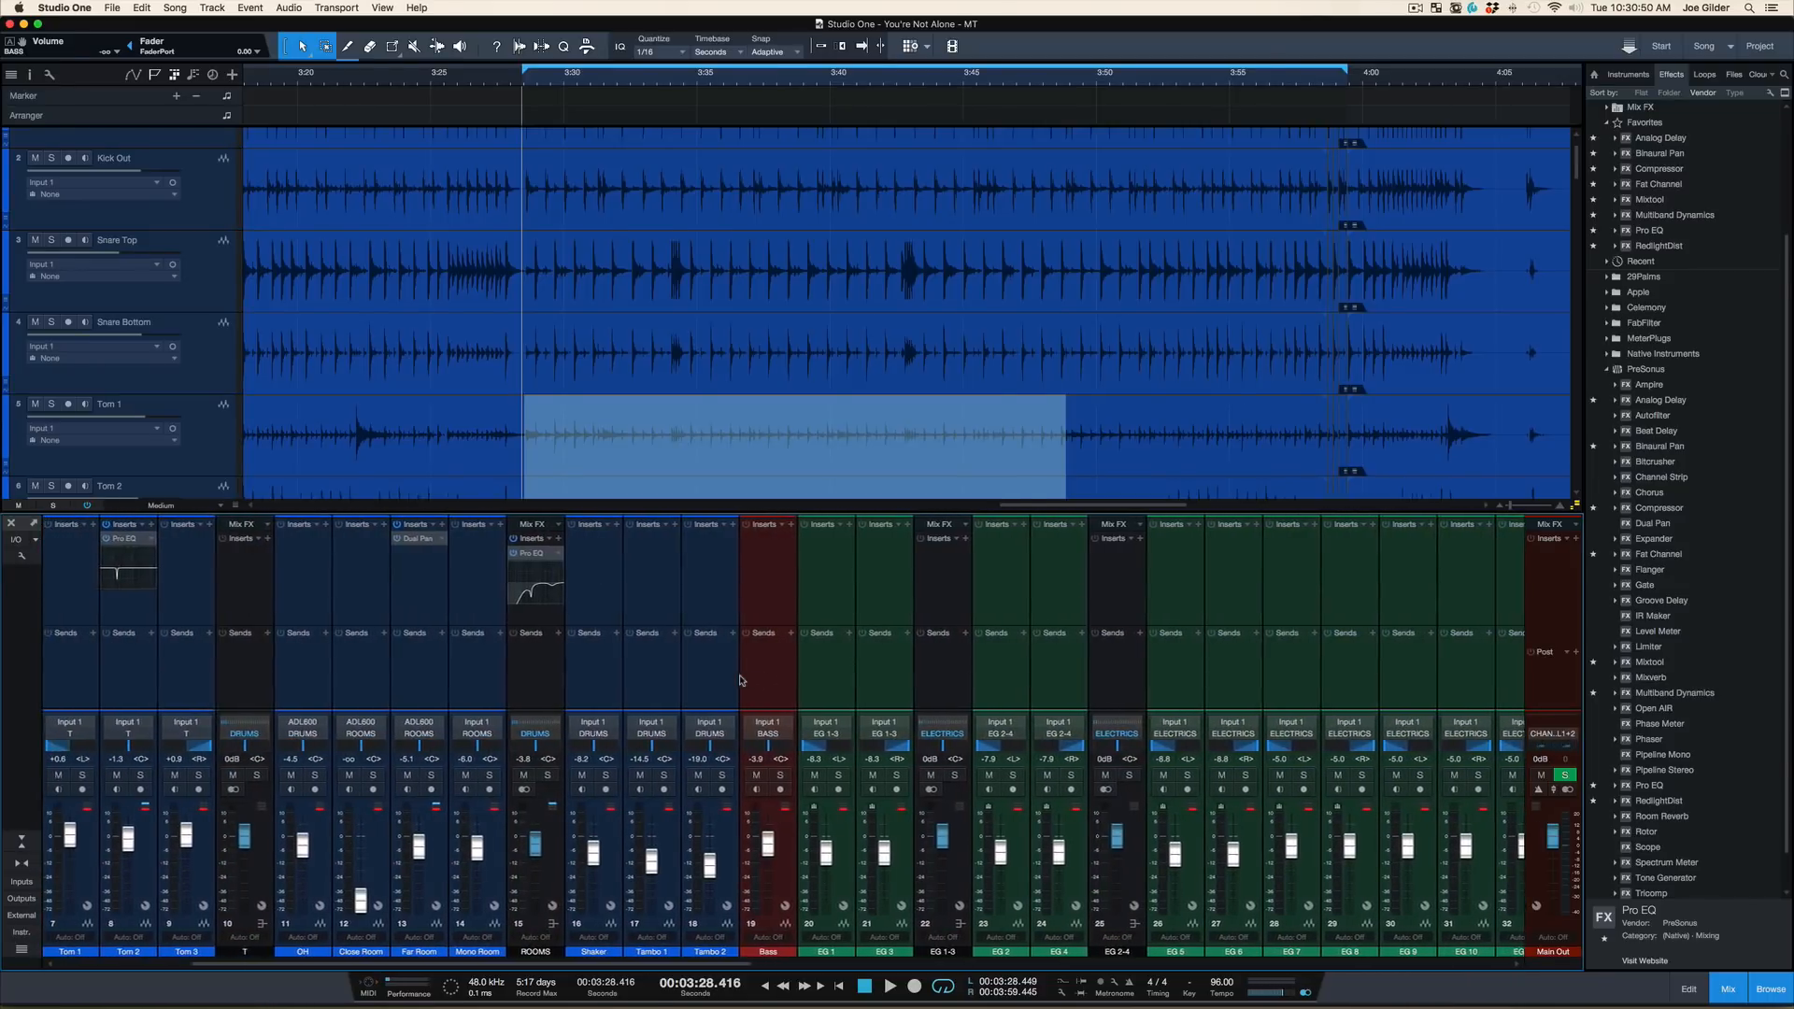
pyautogui.hscroll(-2, 740, 680)
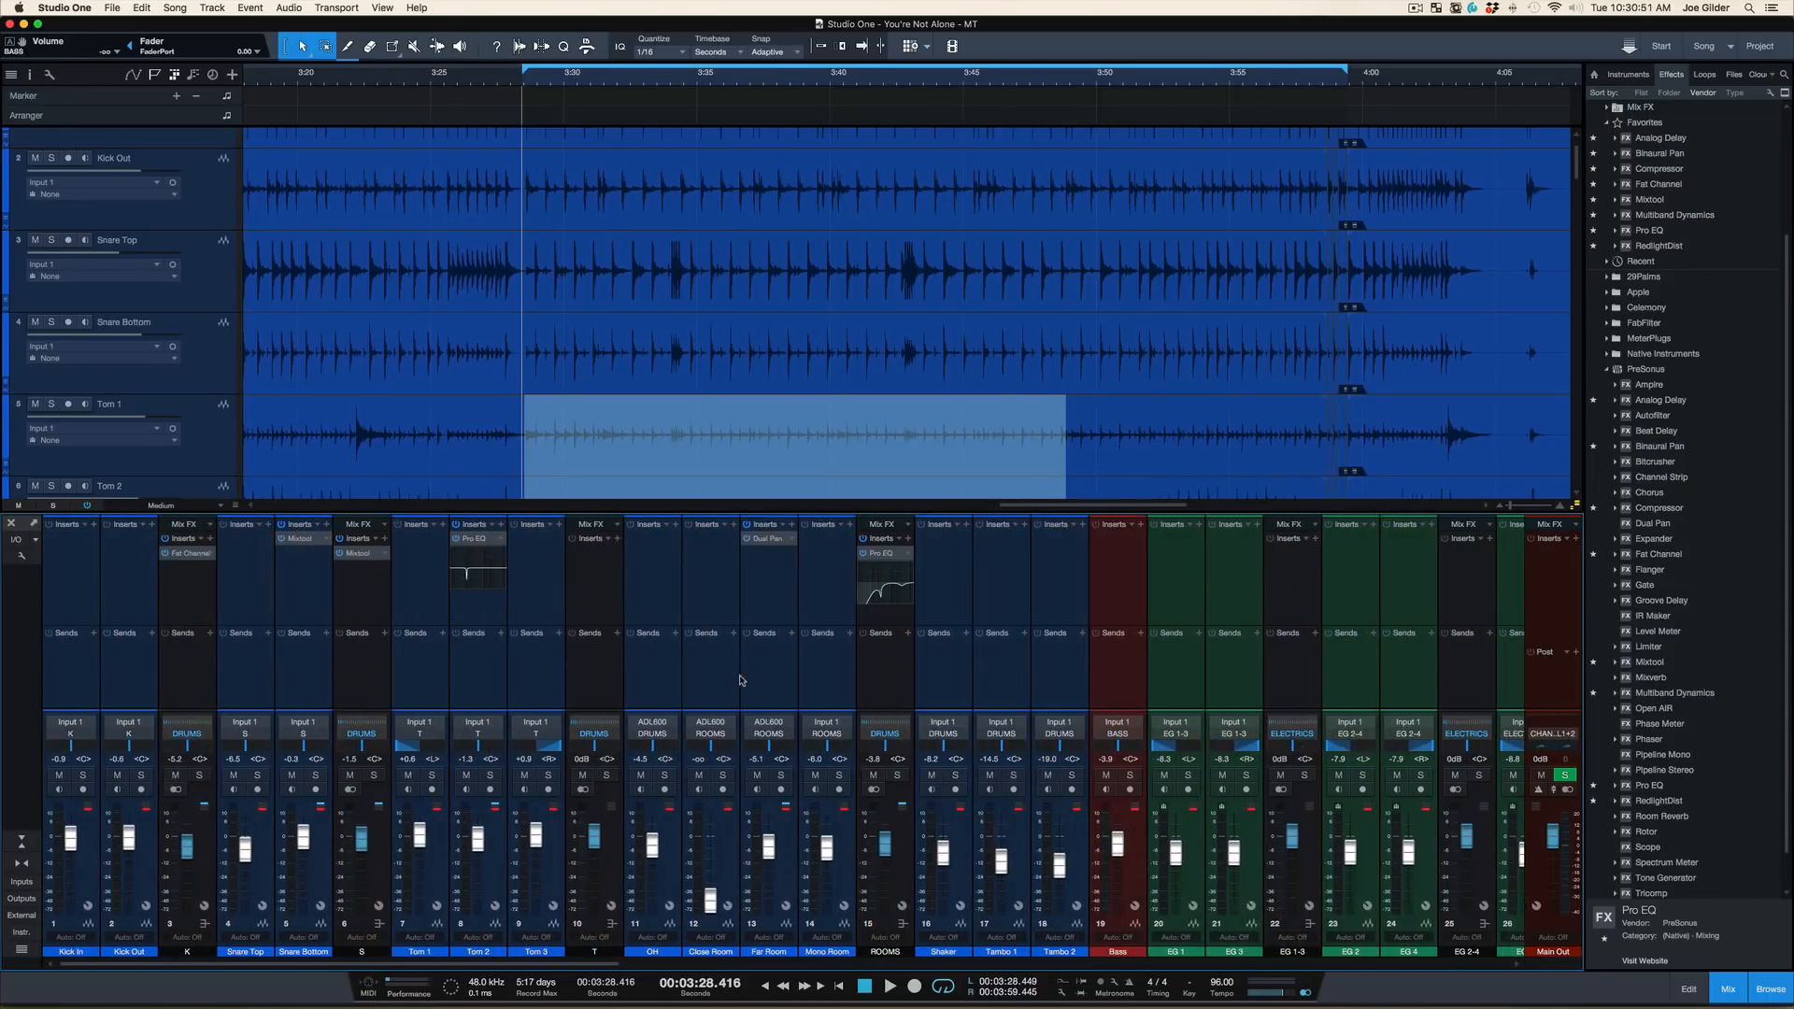
pyautogui.click(881, 690)
pyautogui.click(897, 775)
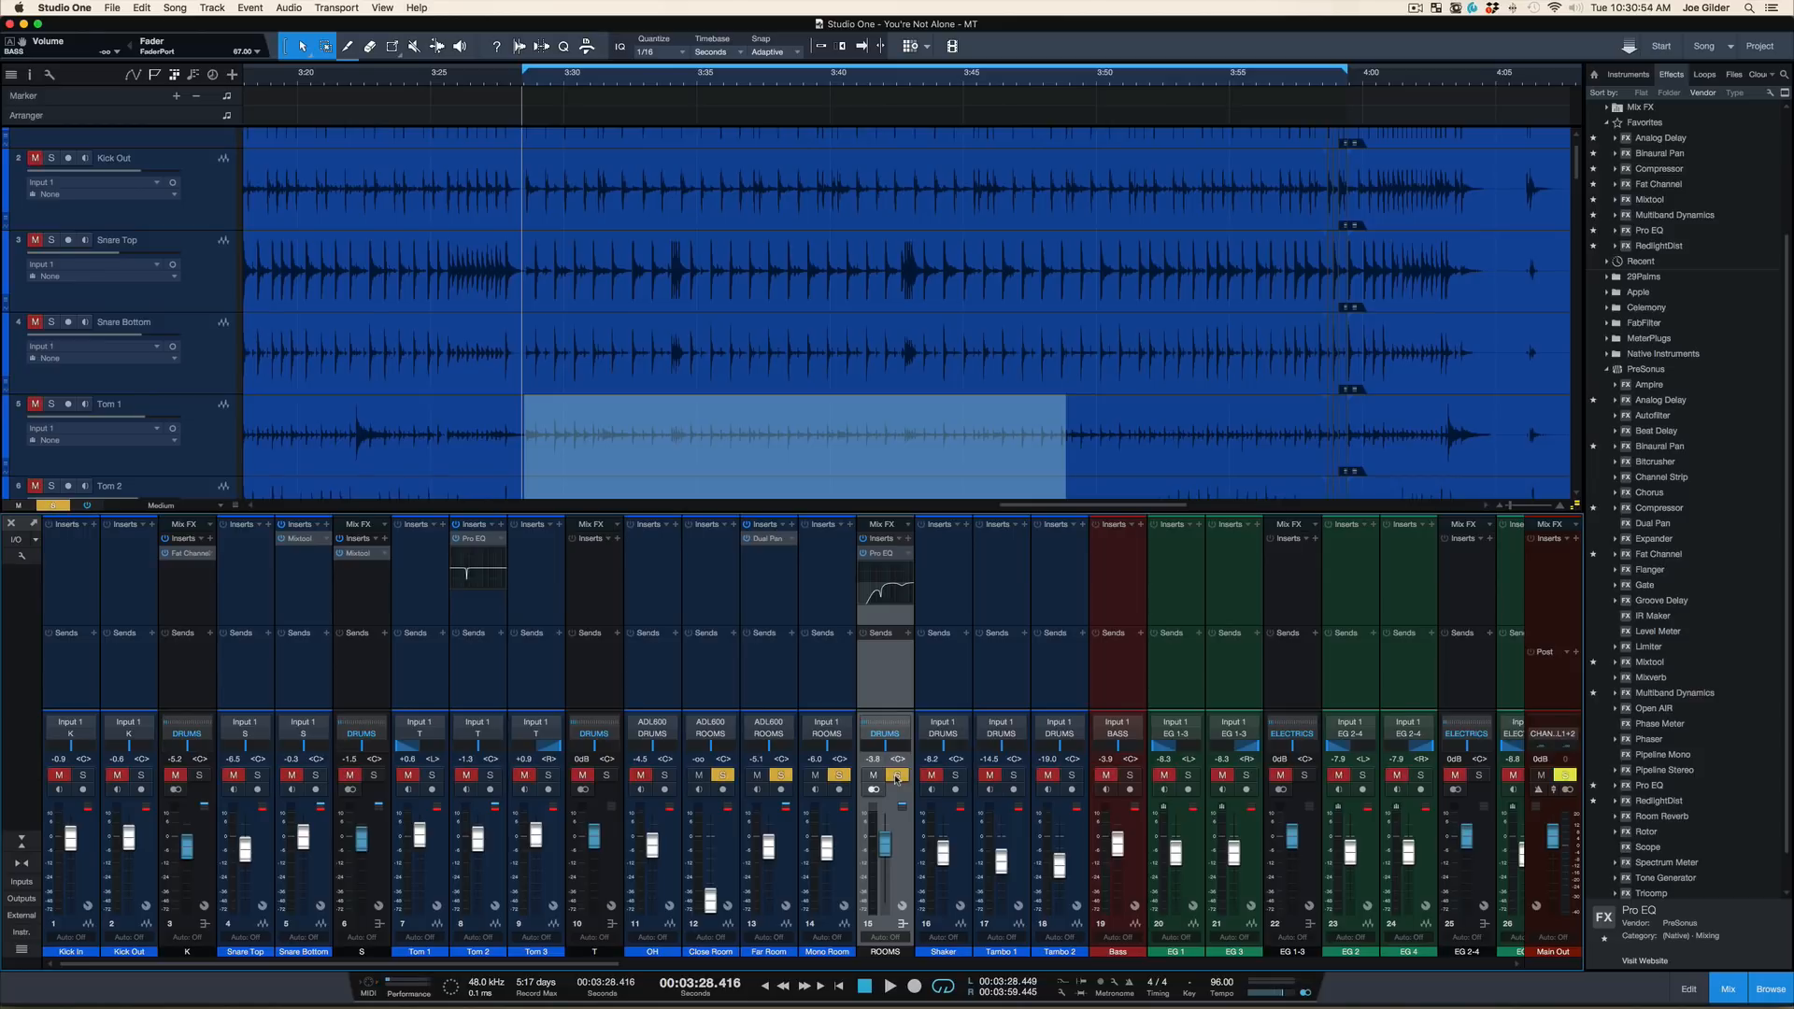
pyautogui.press('space')
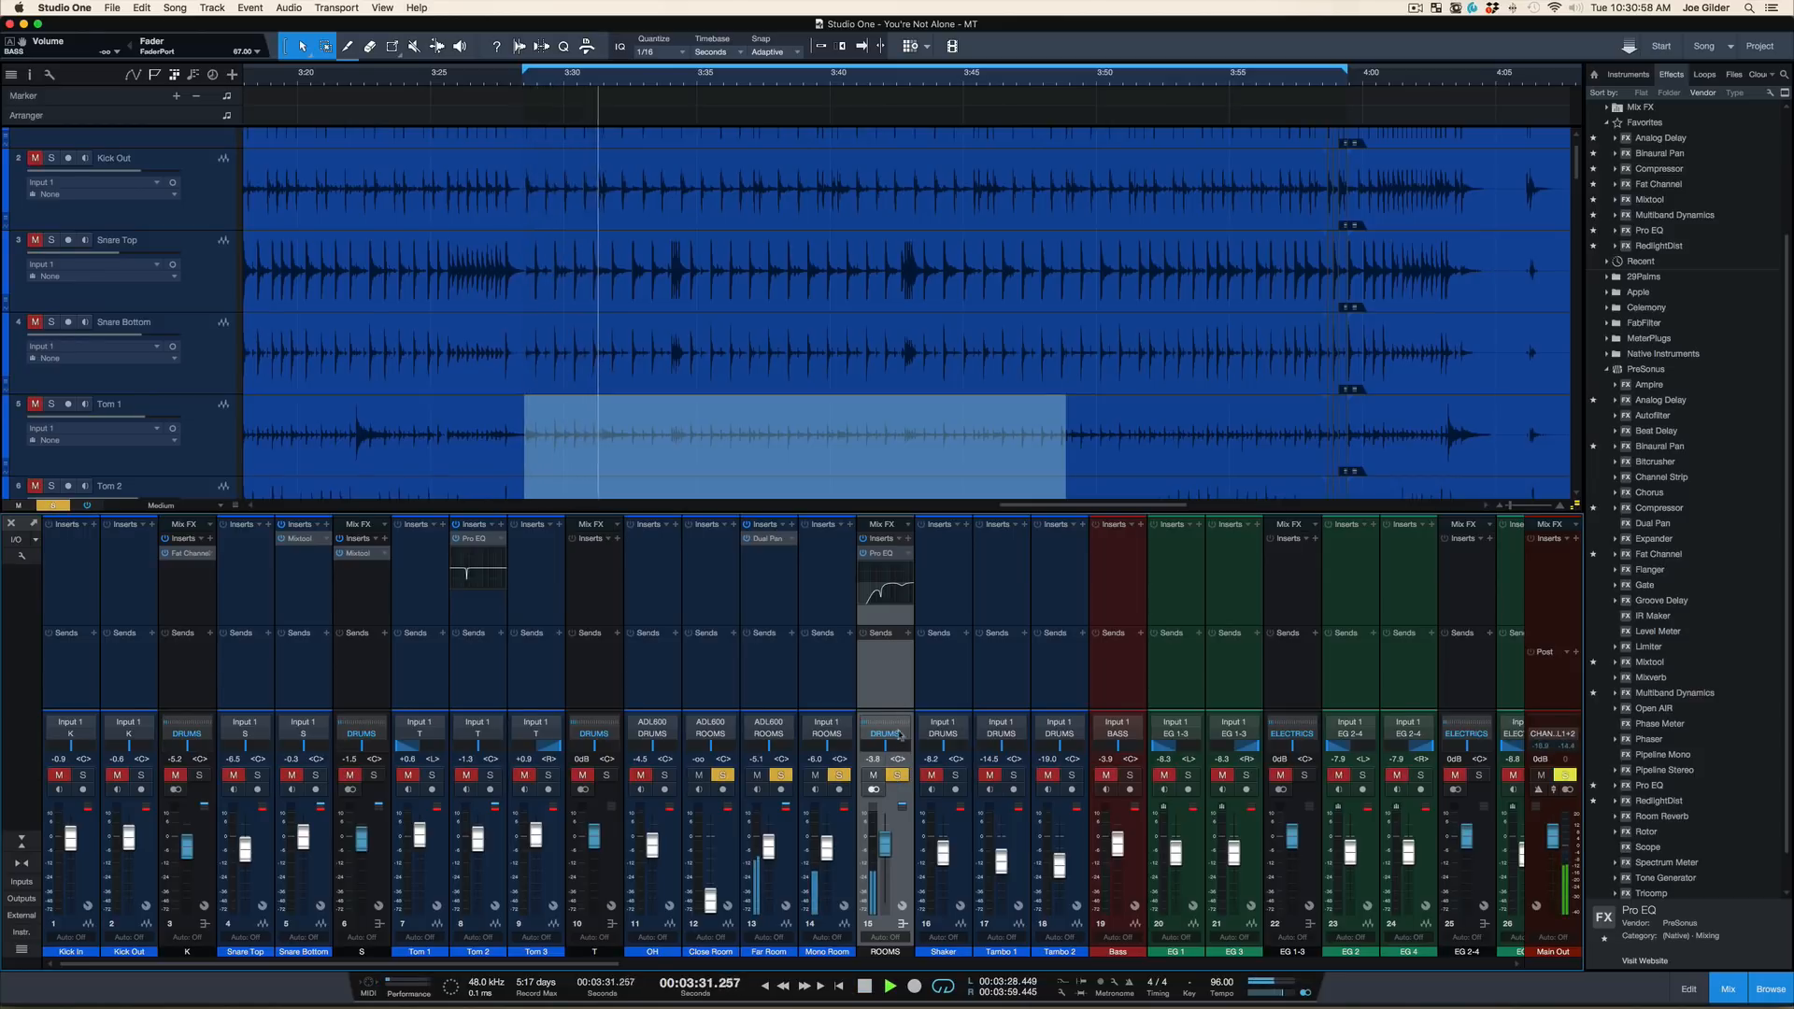
pyautogui.press('space')
# Open the ROOMS bus Pro EQ, reduce the cut in its MF band, and audition the soloed bus
pyautogui.doubleClick(879, 553)
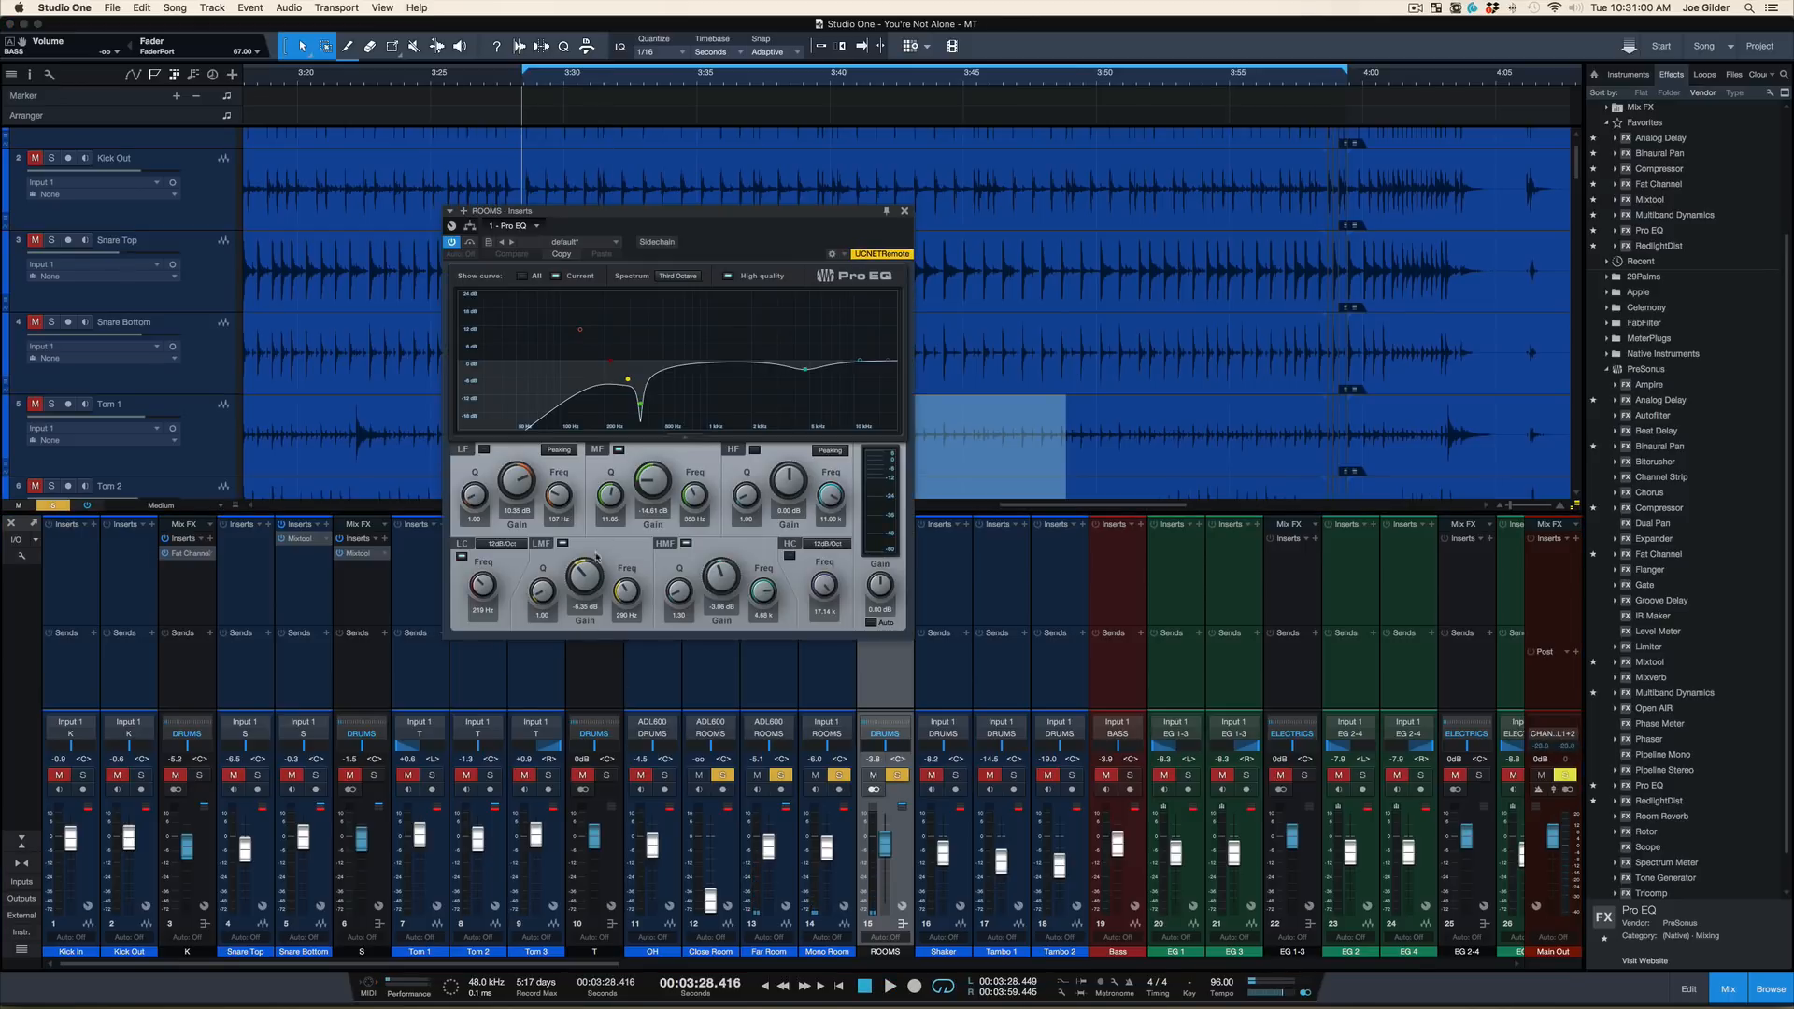
pyautogui.moveTo(597, 558); pyautogui.dragTo(650, 560)
pyautogui.press('space')
pyautogui.press('space')
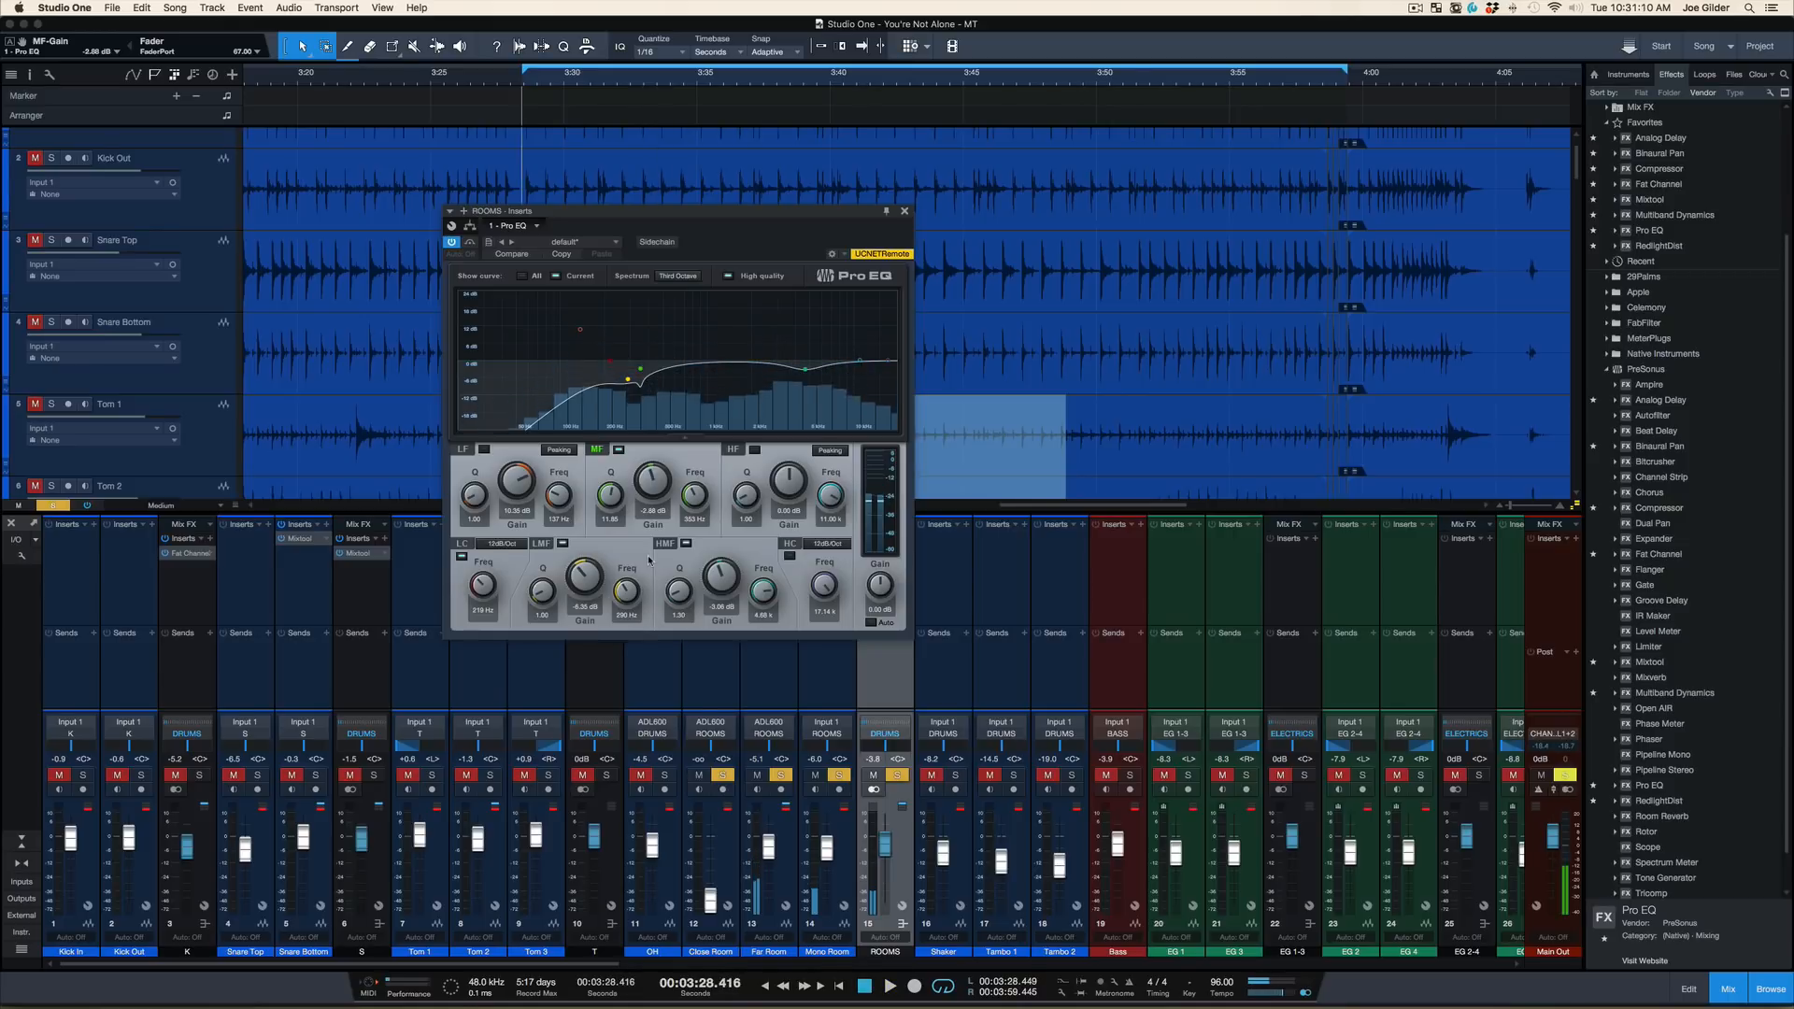
# Boost the ROOMS Pro EQ's MF band gain to 20.40 dB, keeping its frequency at 353 Hz
pyautogui.moveTo(647, 470); pyautogui.dragTo(660, 409)
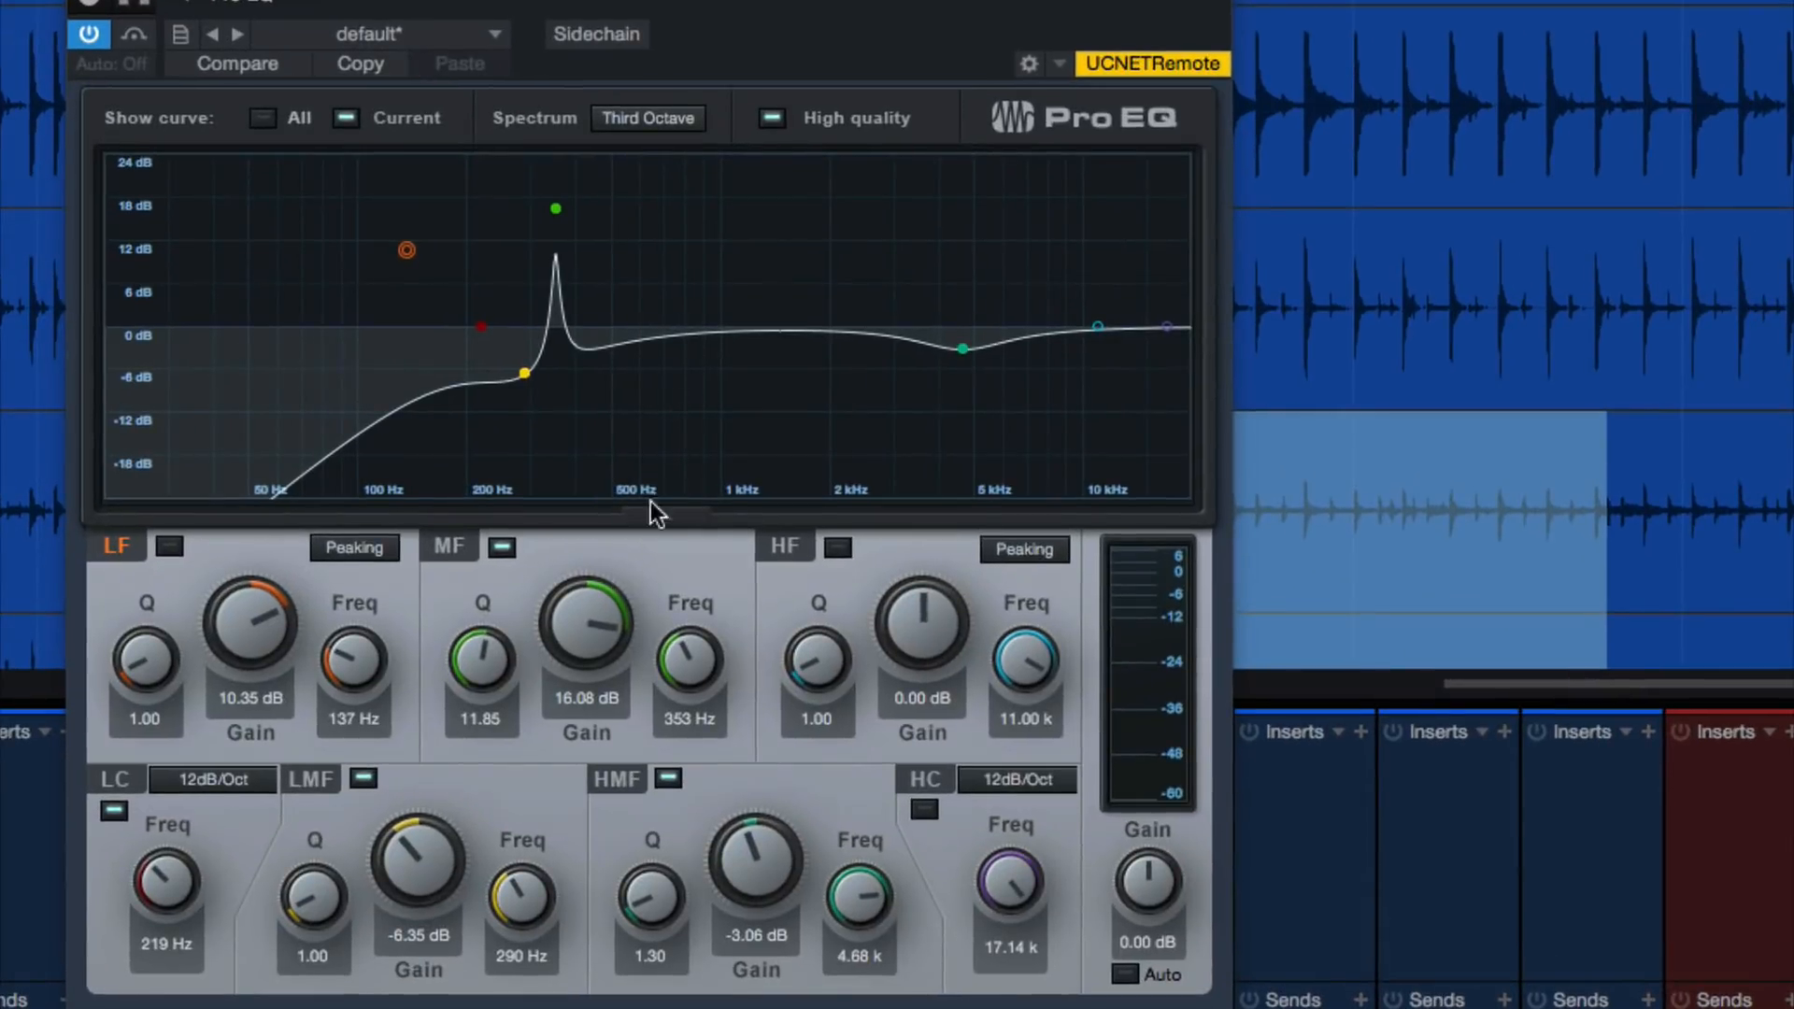
pyautogui.moveTo(598, 637); pyautogui.dragTo(604, 609)
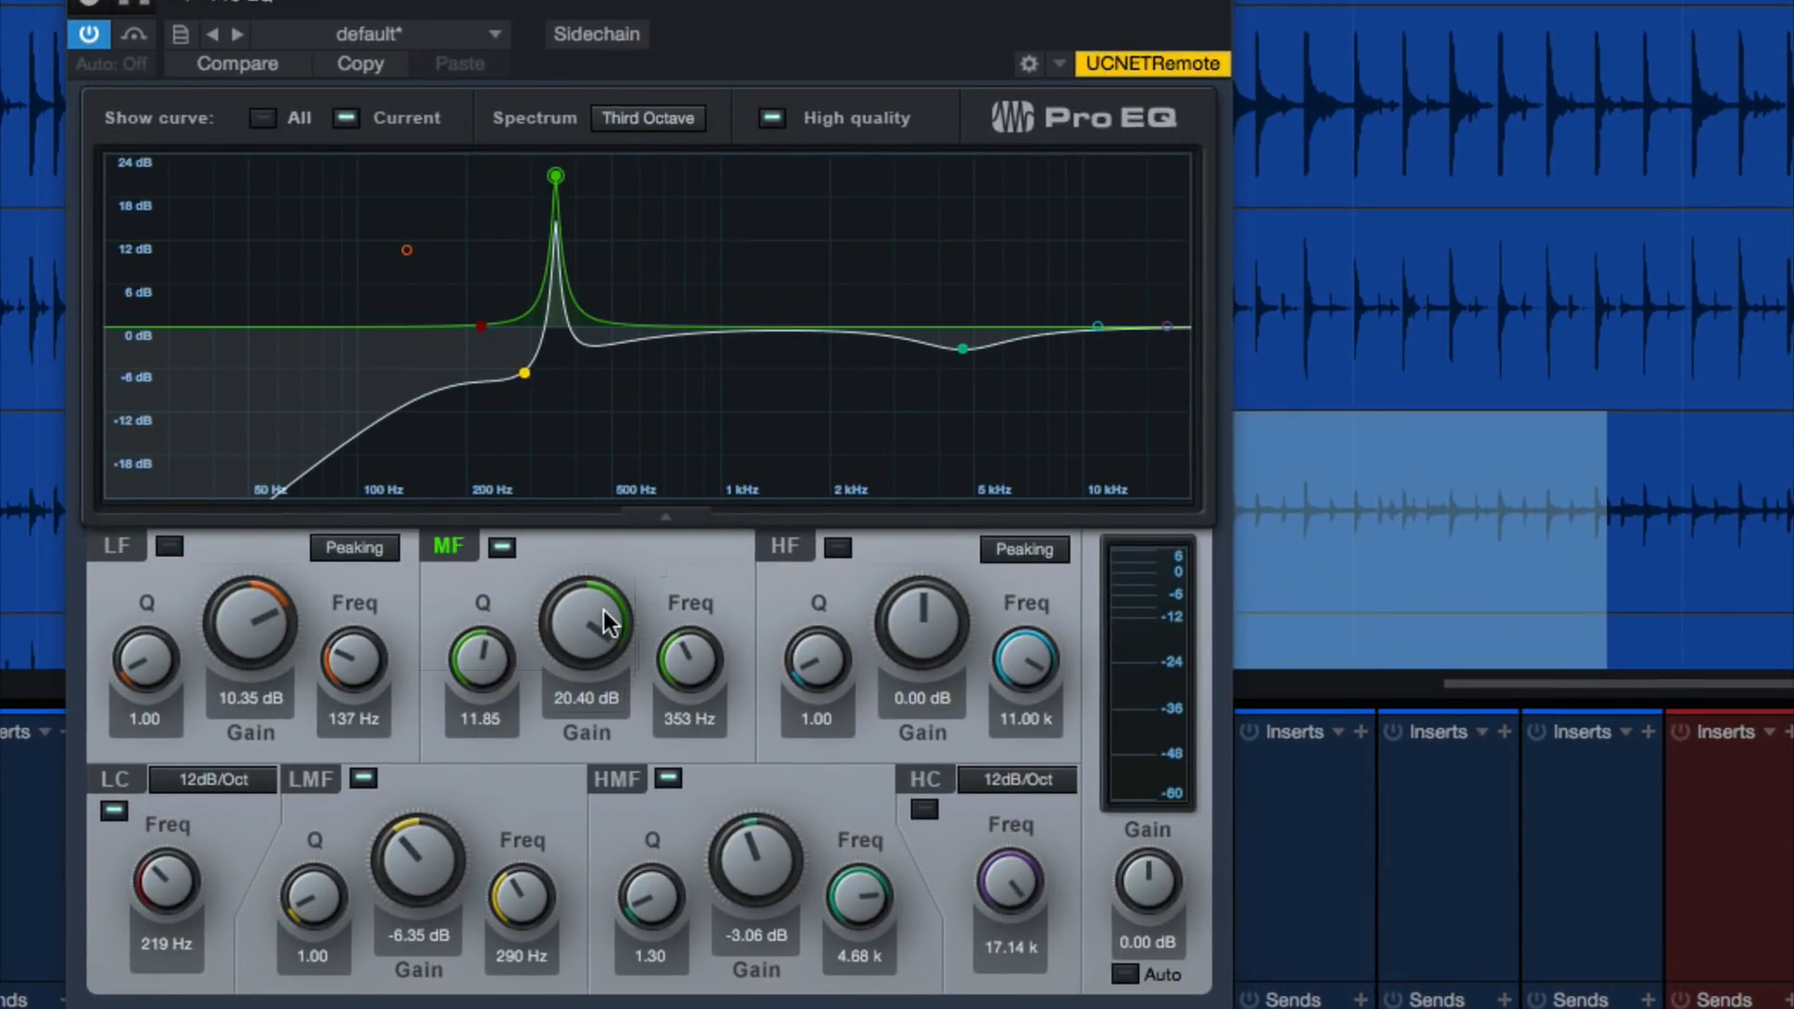
pyautogui.click(692, 719)
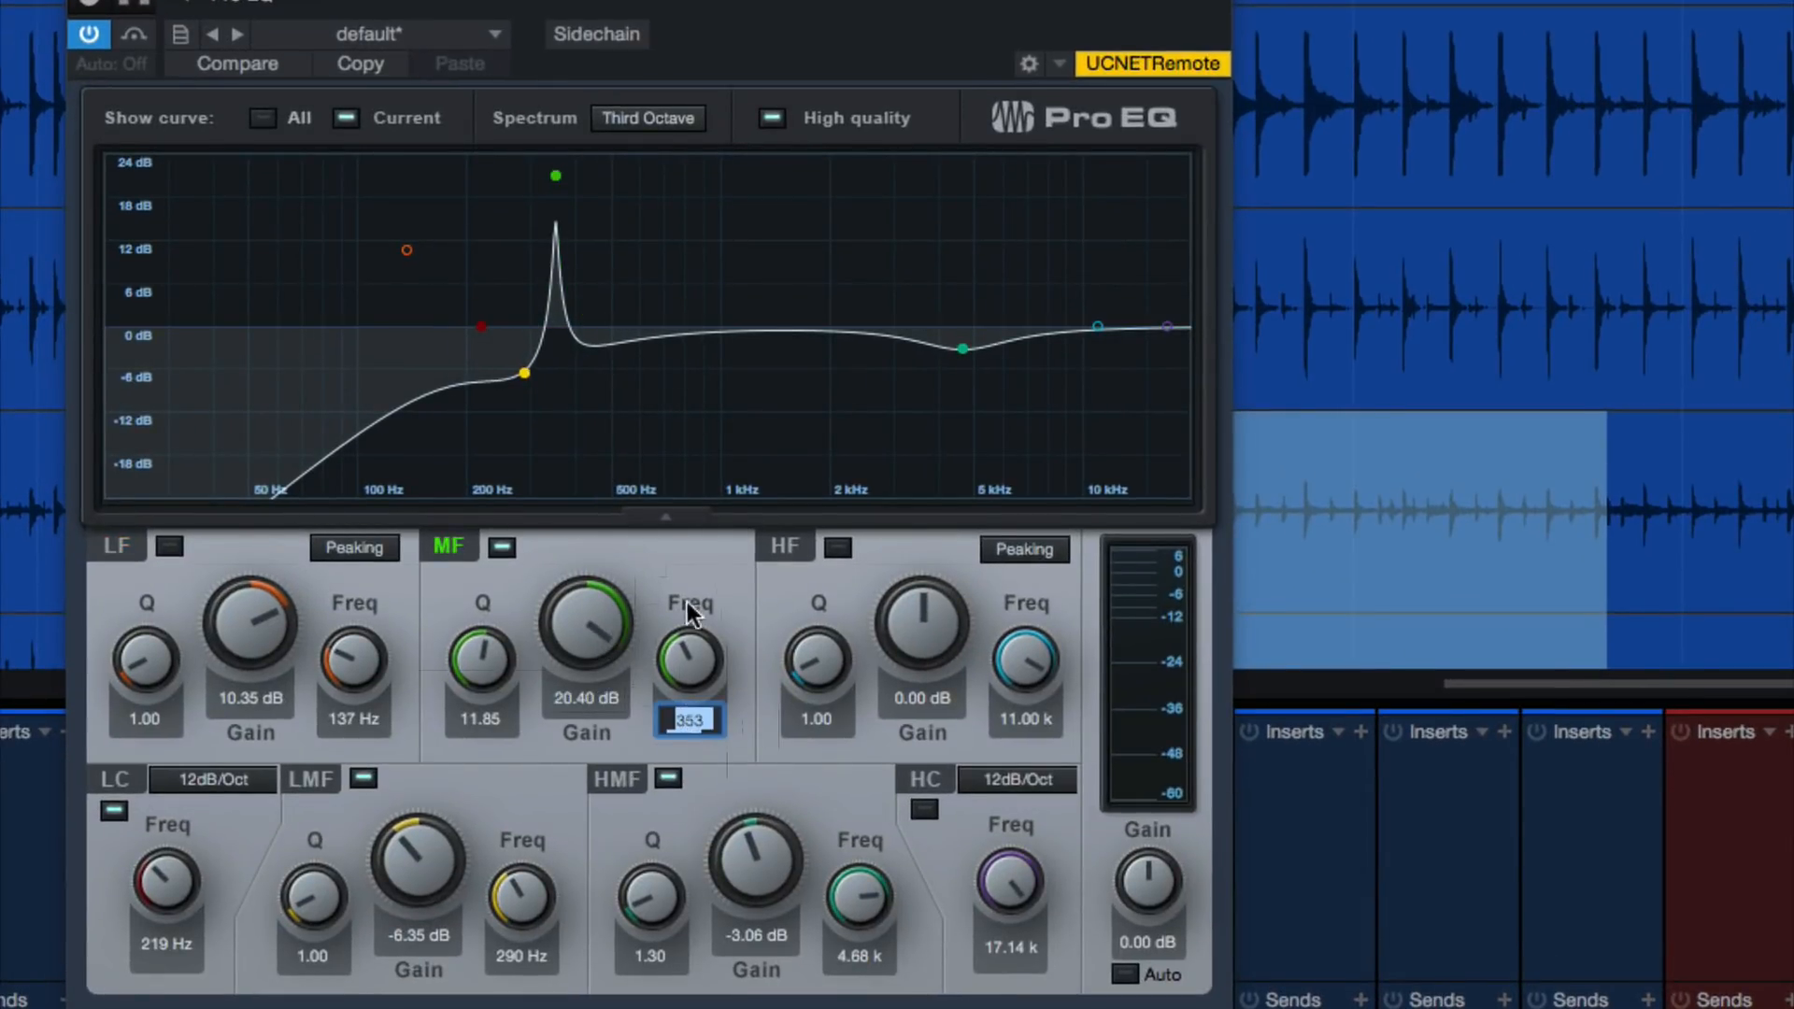
pyautogui.press('Return')
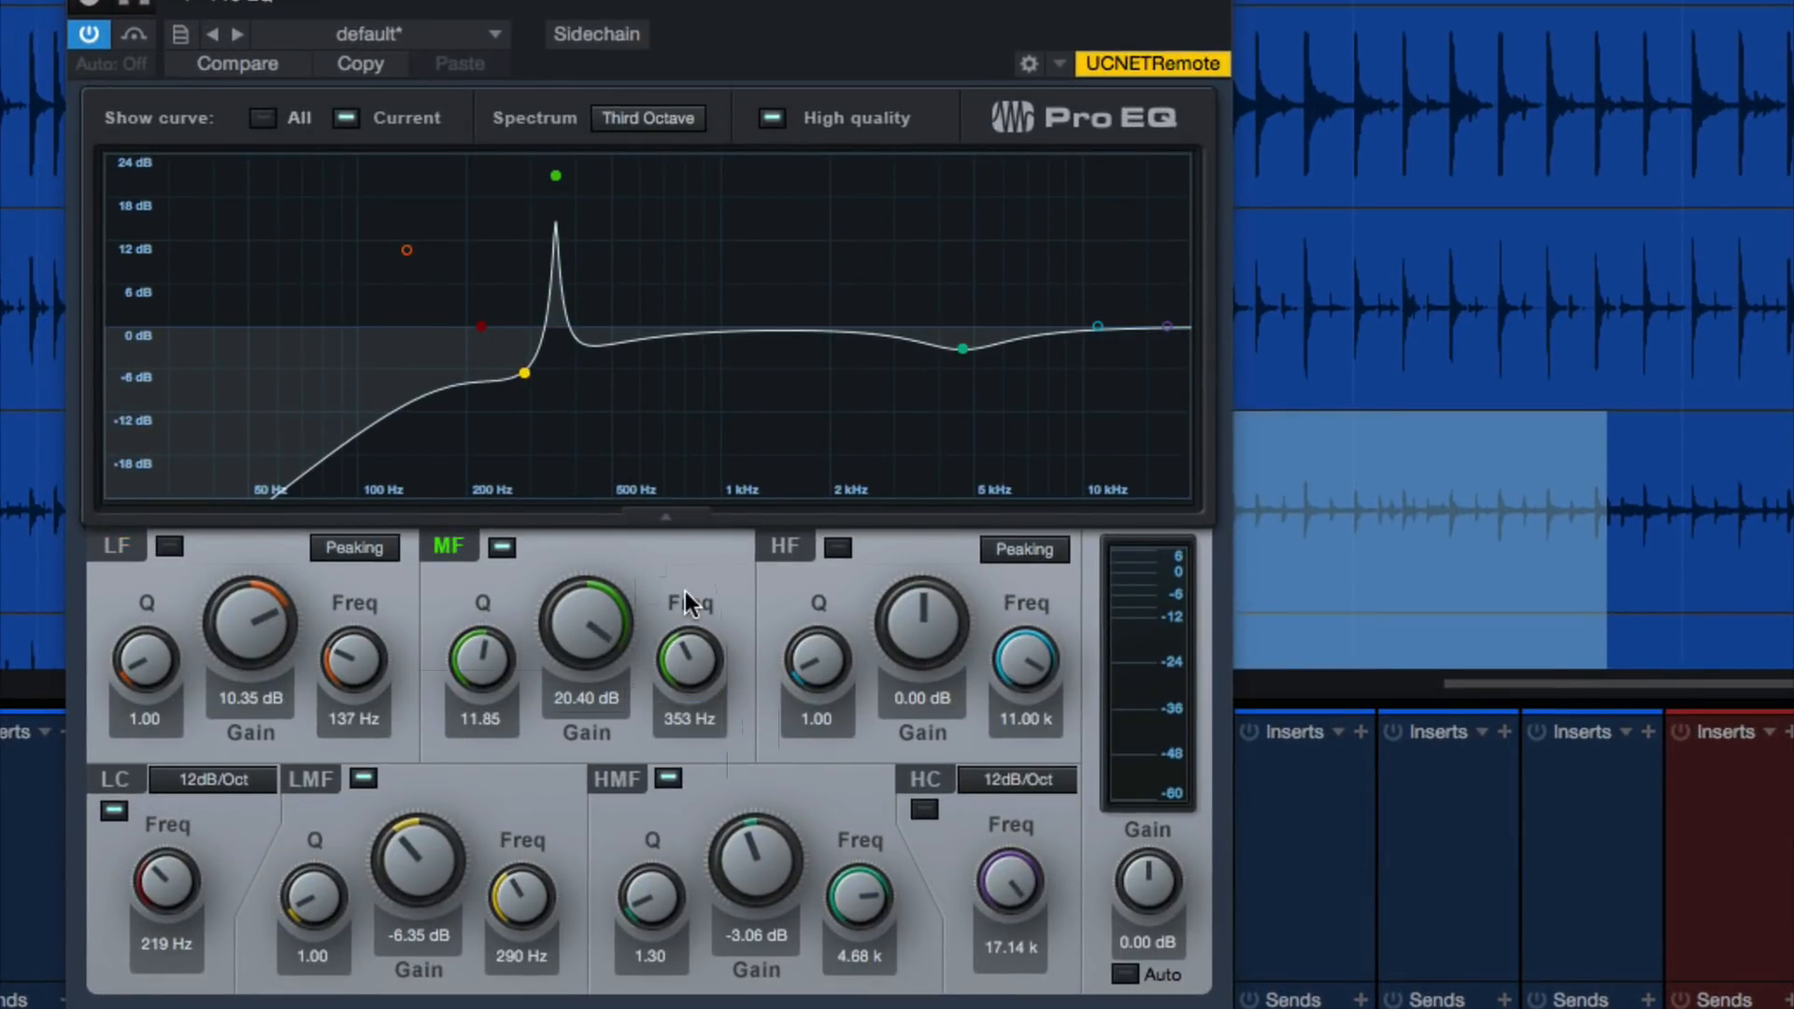
# Reset the MF band gain to 0.00 dB and play the soloed ROOMS bus
pyautogui.keyDown('alt'); pyautogui.click(594, 637); pyautogui.keyUp('alt')
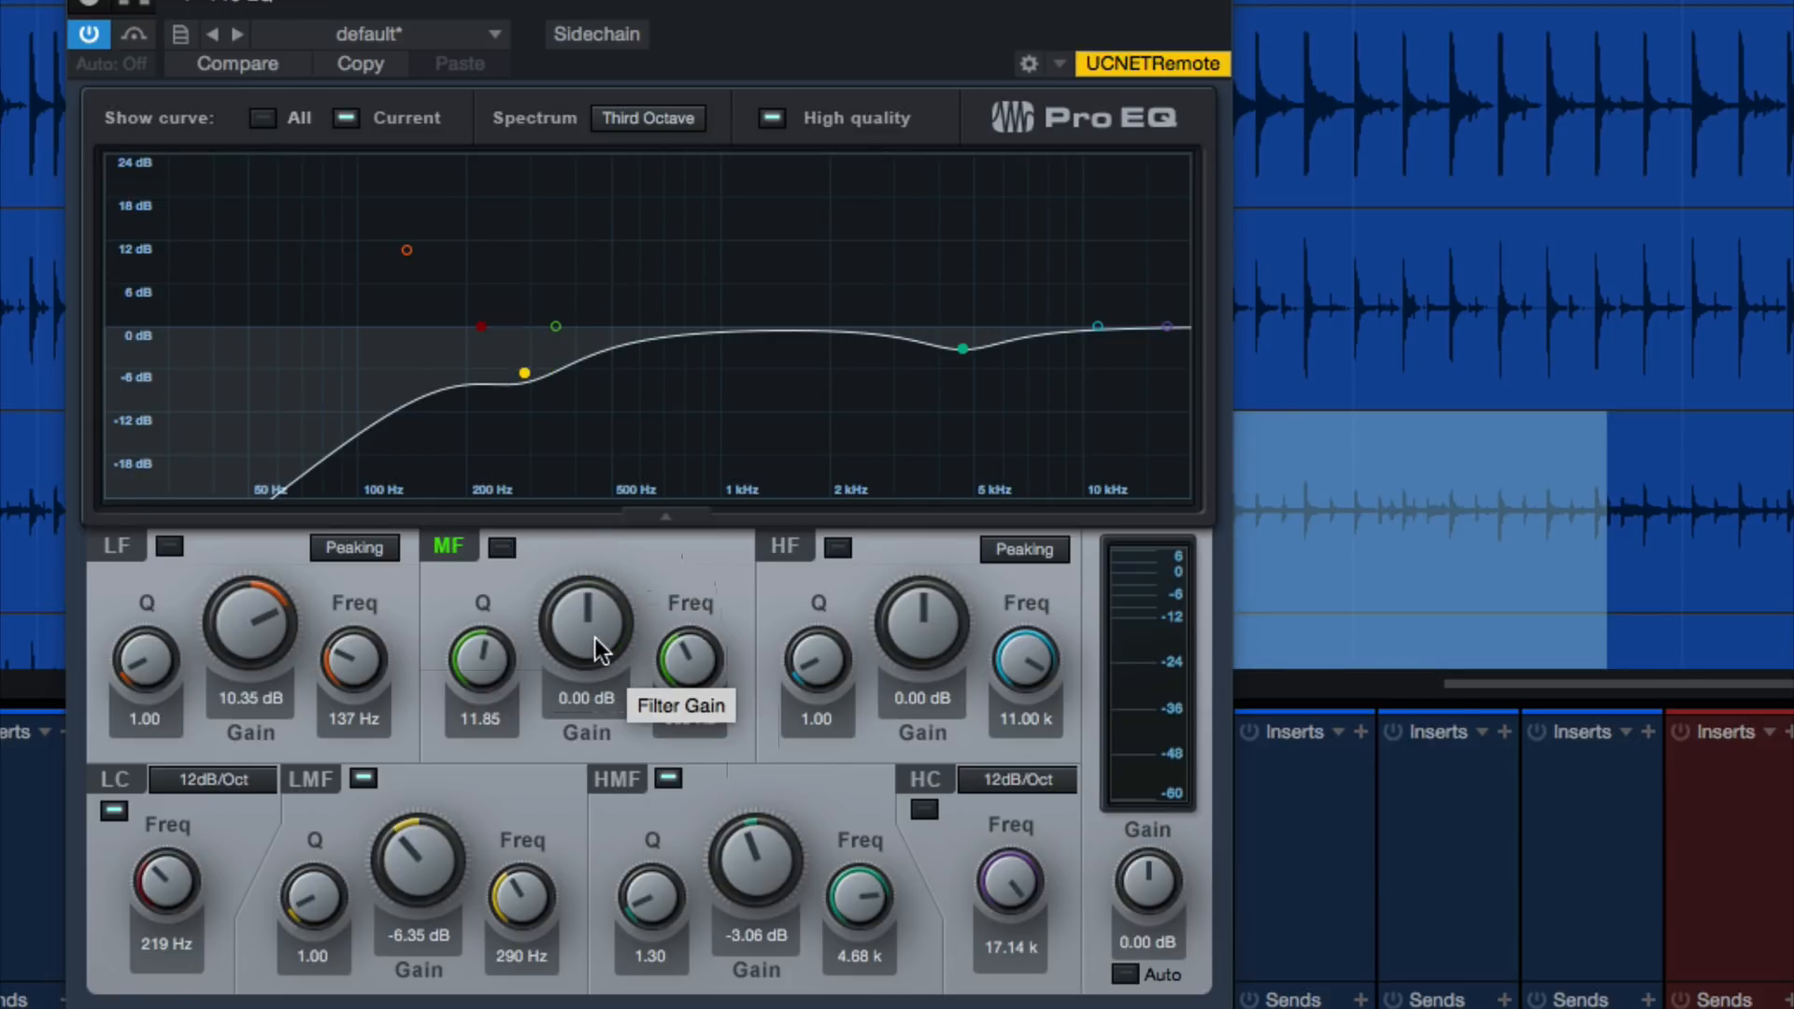
pyautogui.press('space')
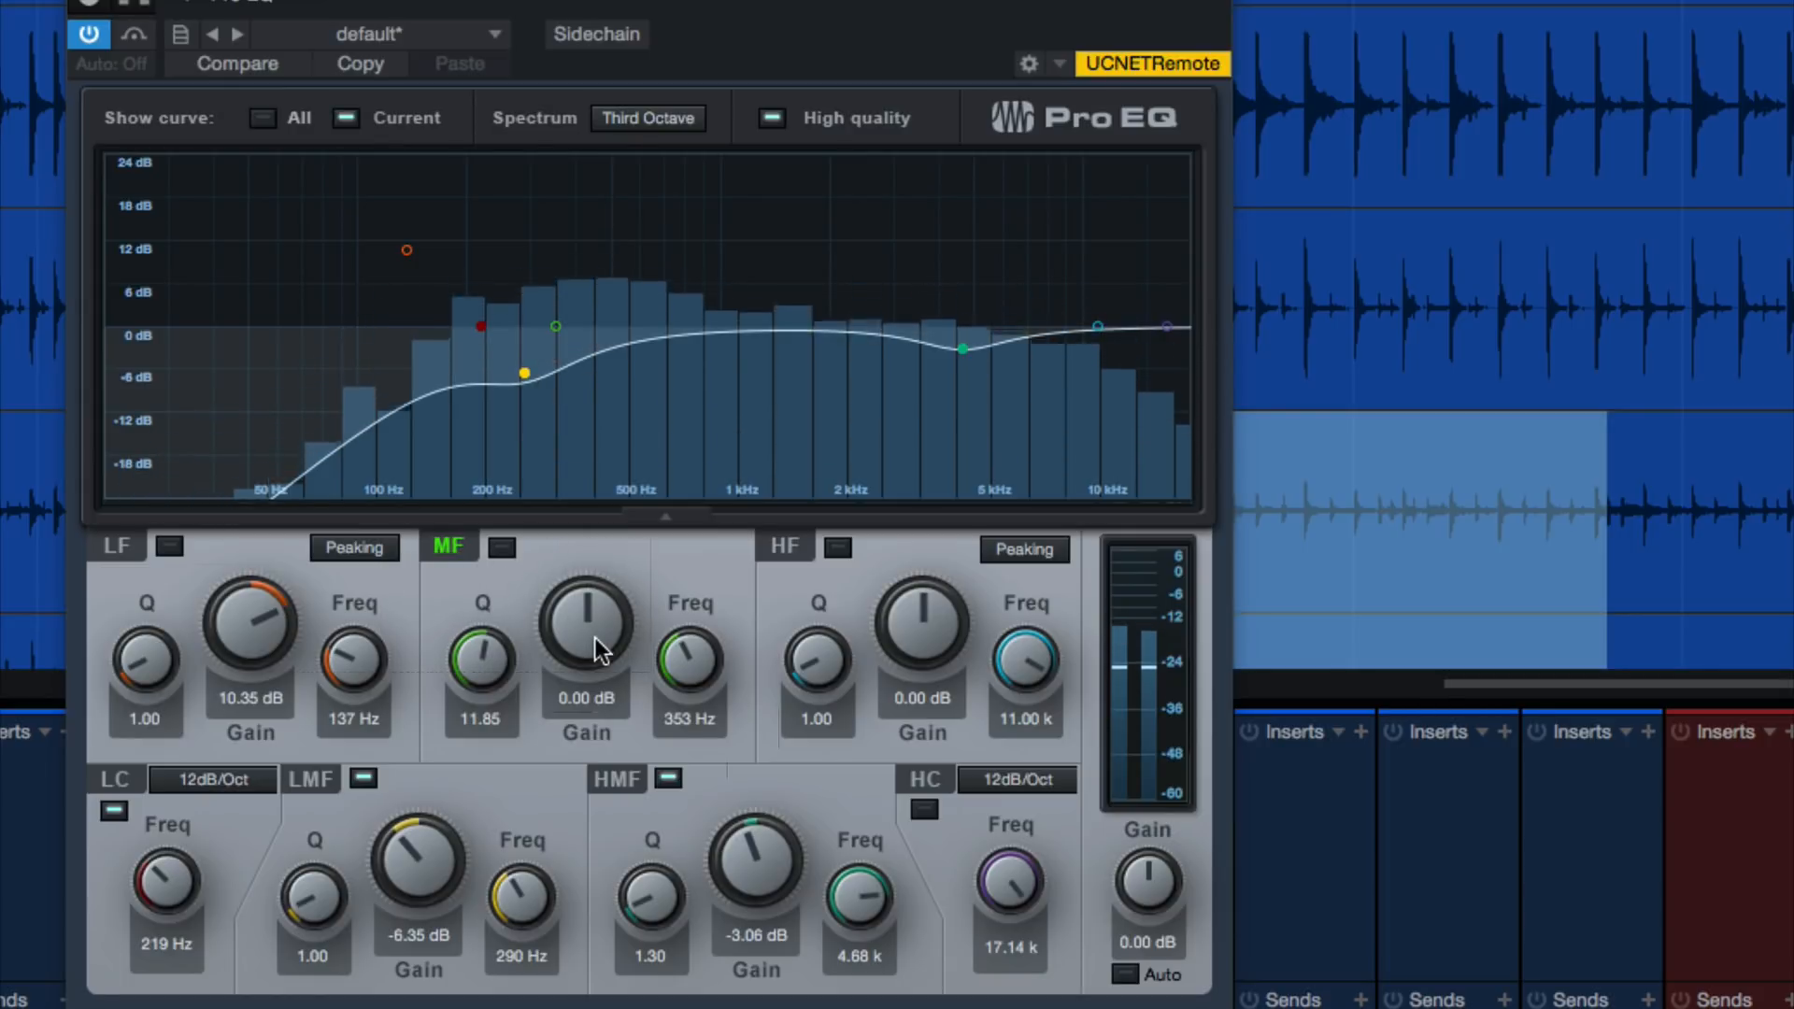
# Boost the ROOMS Pro EQ's MF band to 21.88 dB at 647 Hz and widen its Q while the bus plays
pyautogui.press('space')
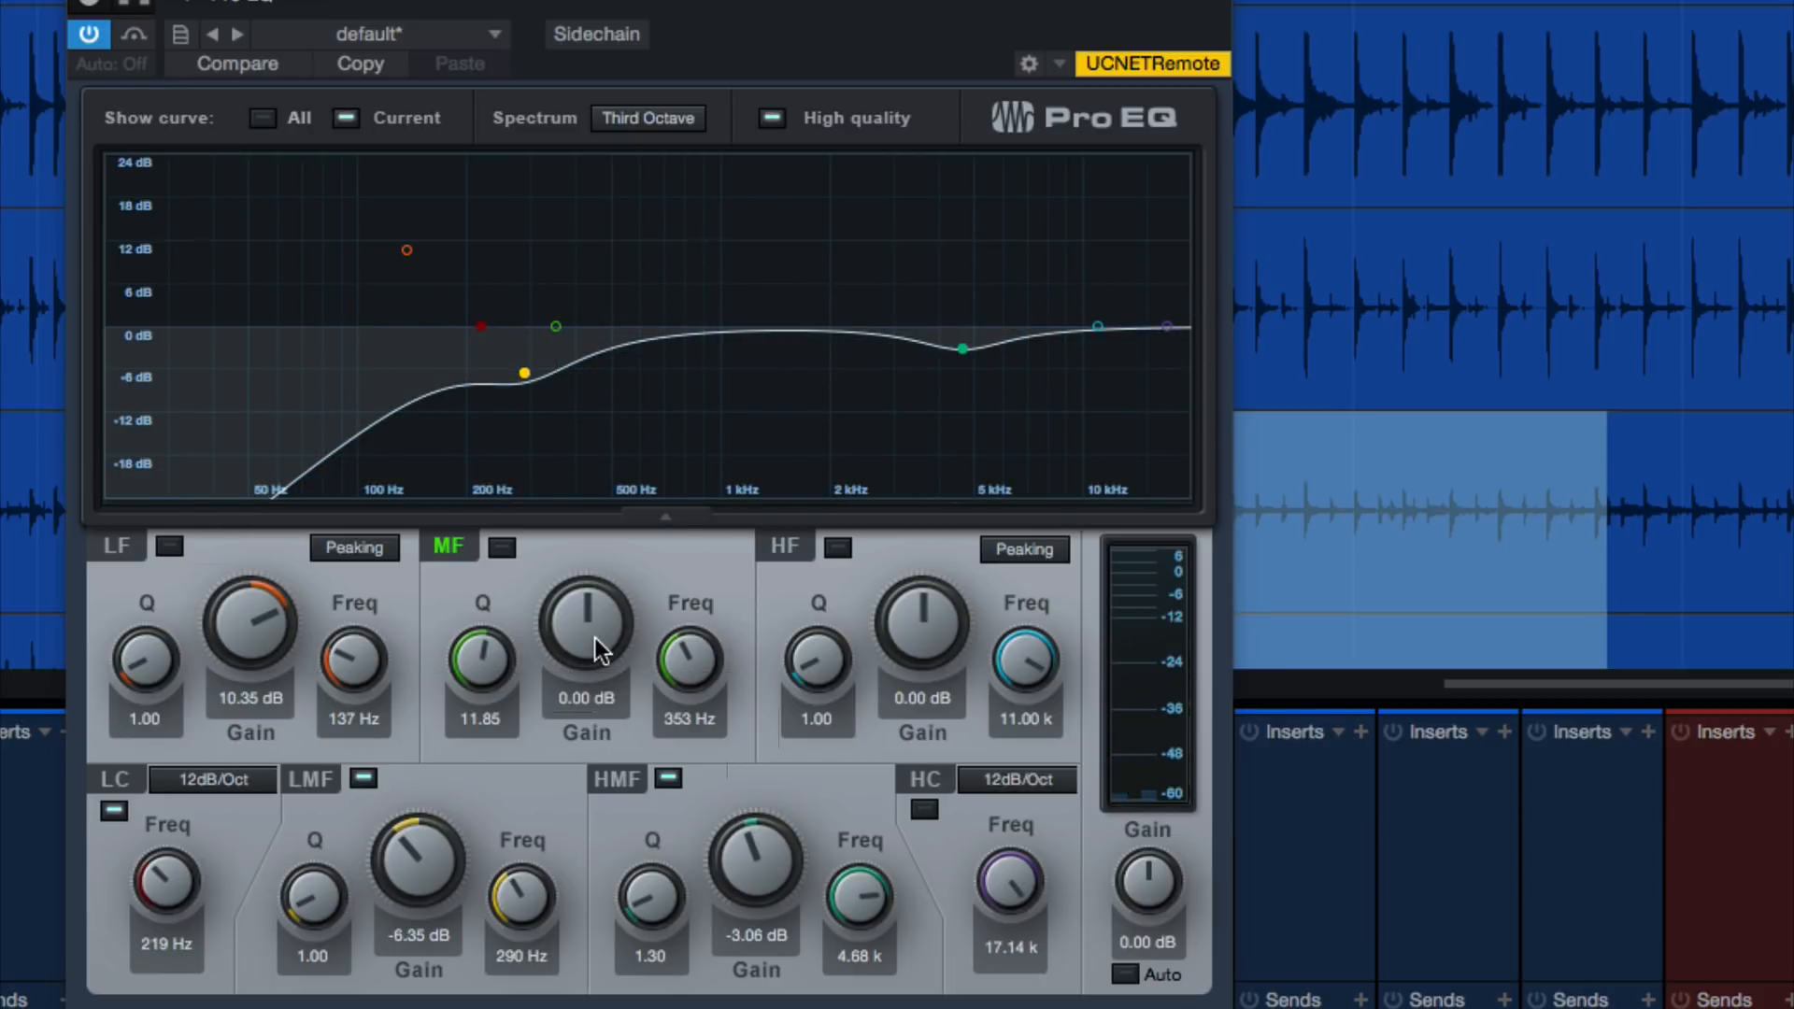
pyautogui.moveTo(594, 625); pyautogui.dragTo(592, 594)
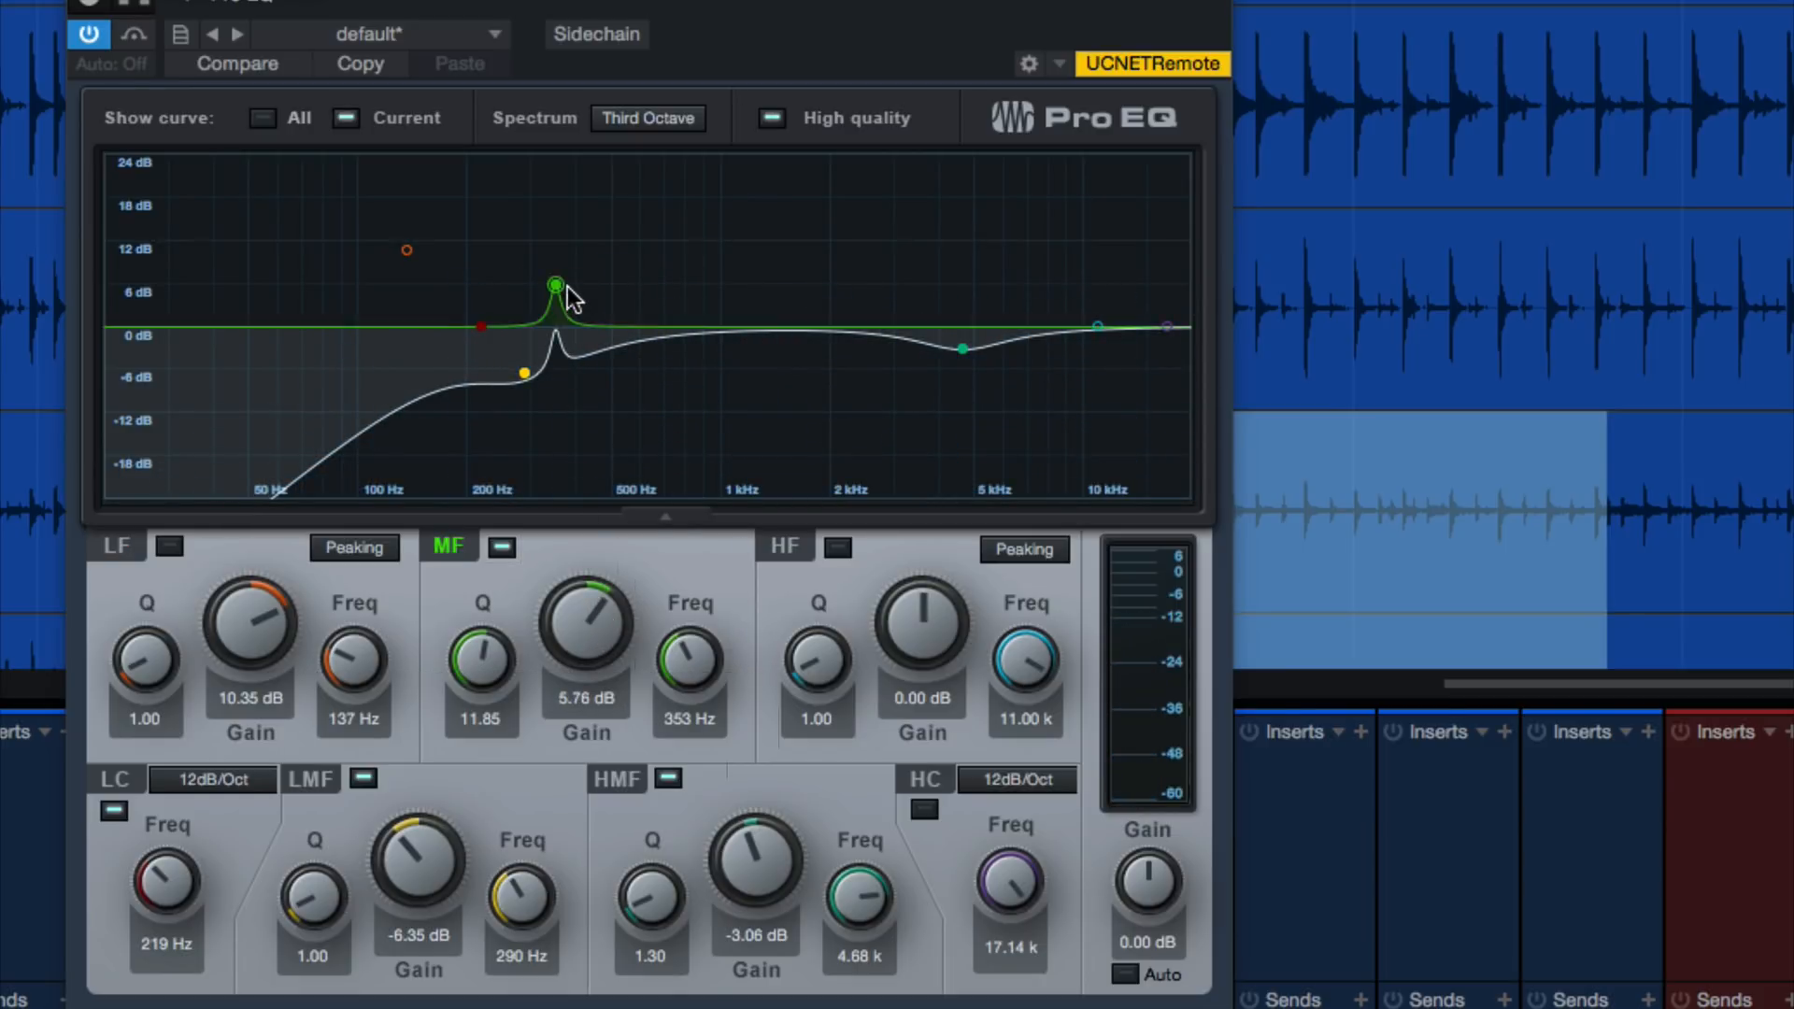
pyautogui.press('space')
pyautogui.moveTo(557, 284); pyautogui.dragTo(652, 164)
pyautogui.scroll(-2, 651, 165)
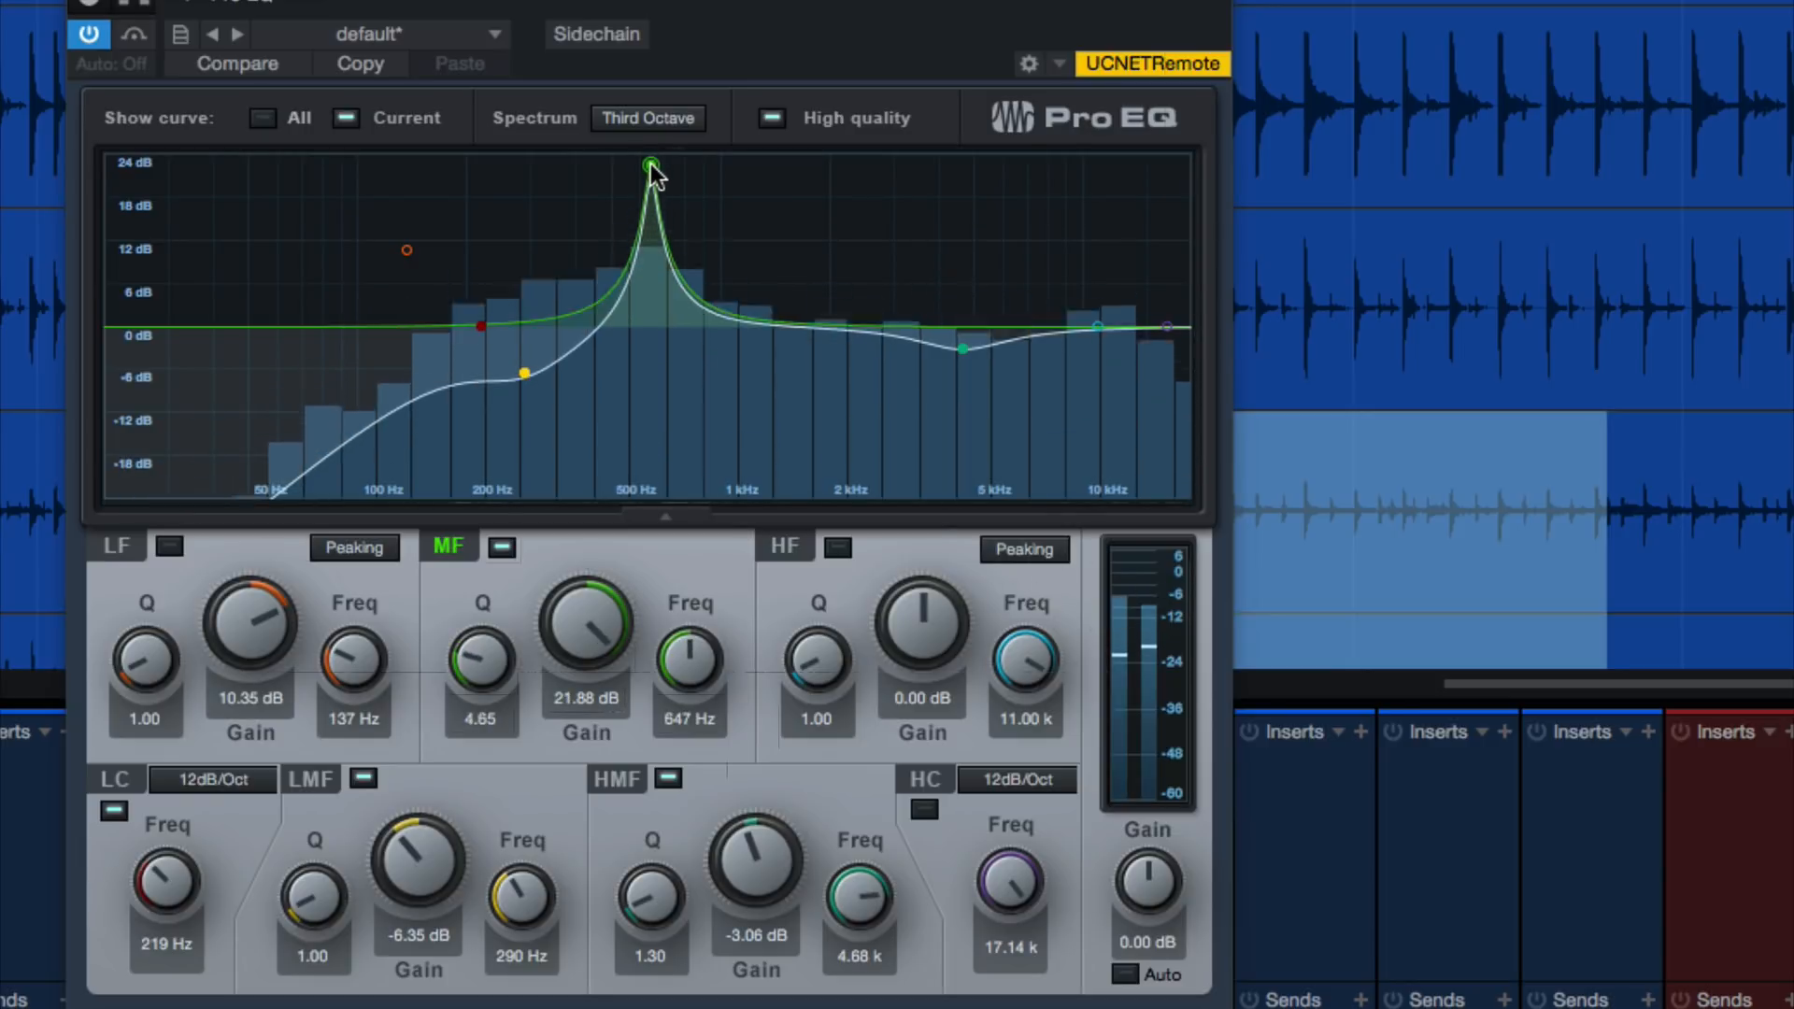
pyautogui.scroll(-1, 651, 166)
# Cut the MF band to -3.80 dB with a Q of 1.77, comparing the sound with the band off and on
pyautogui.moveTo(579, 613); pyautogui.dragTo(518, 755)
pyautogui.moveTo(492, 639); pyautogui.dragTo(489, 670)
pyautogui.moveTo(574, 620); pyautogui.dragTo(575, 612)
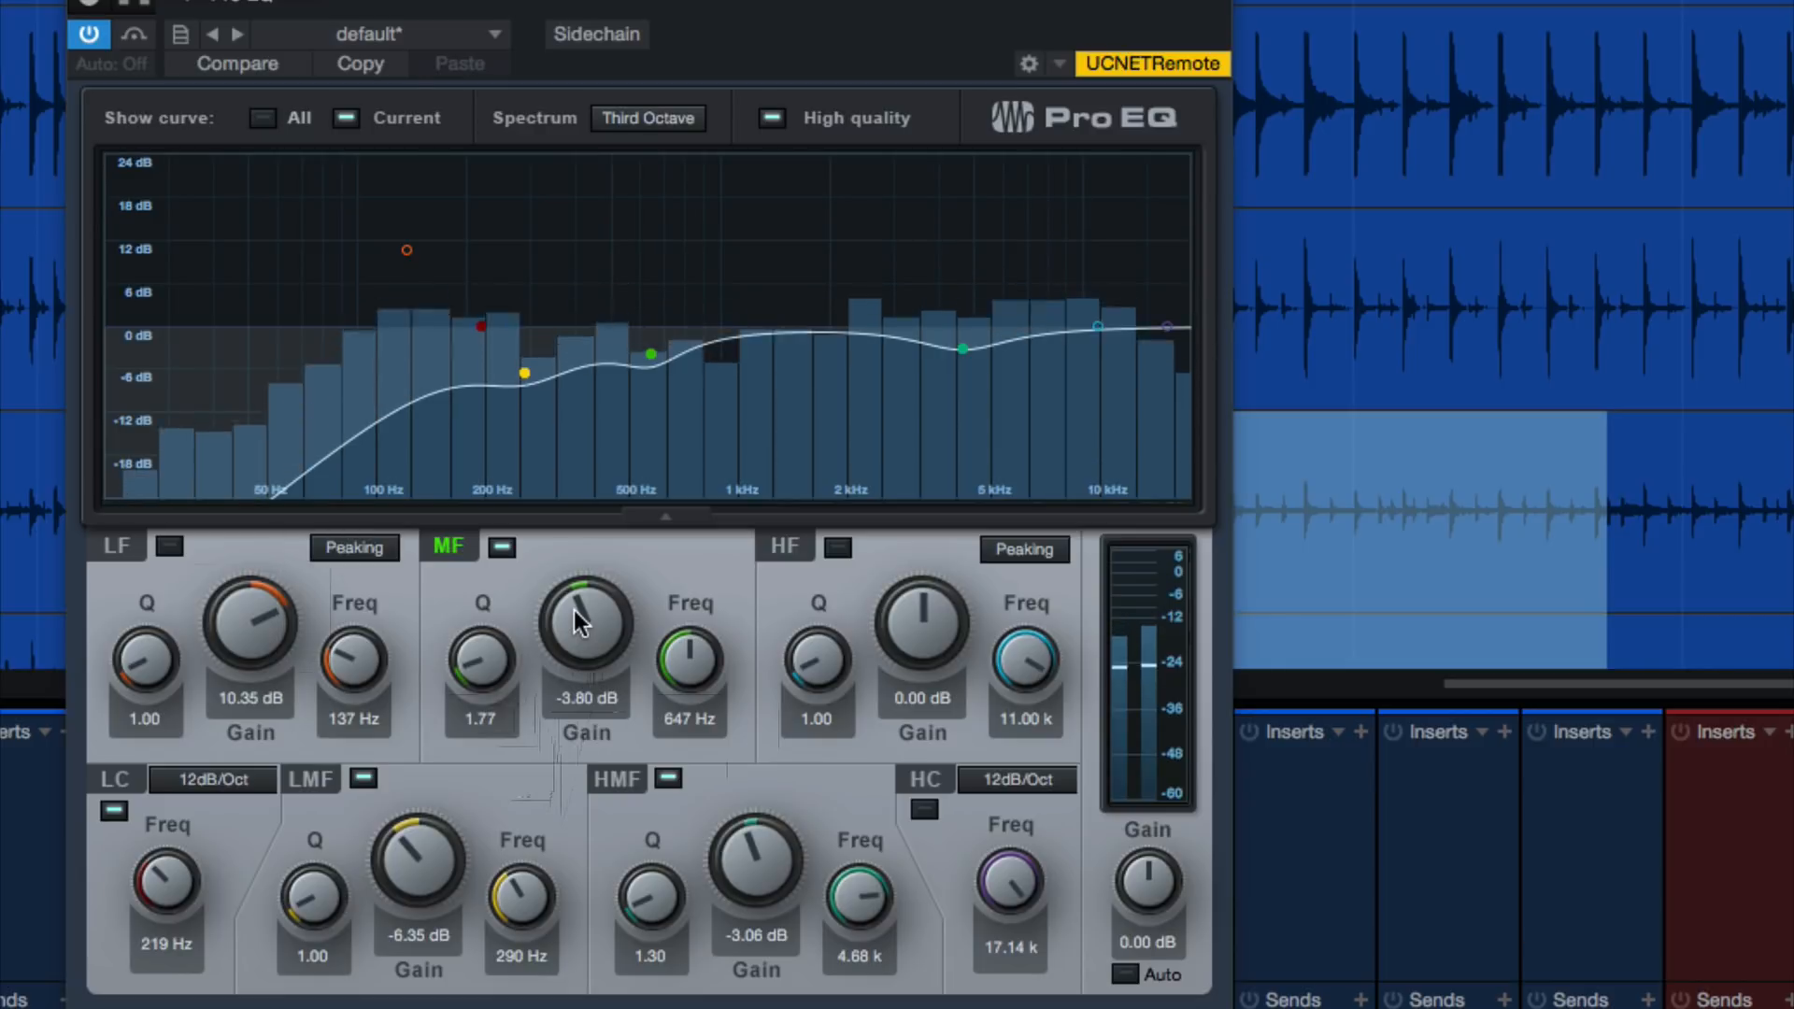
pyautogui.click(651, 355)
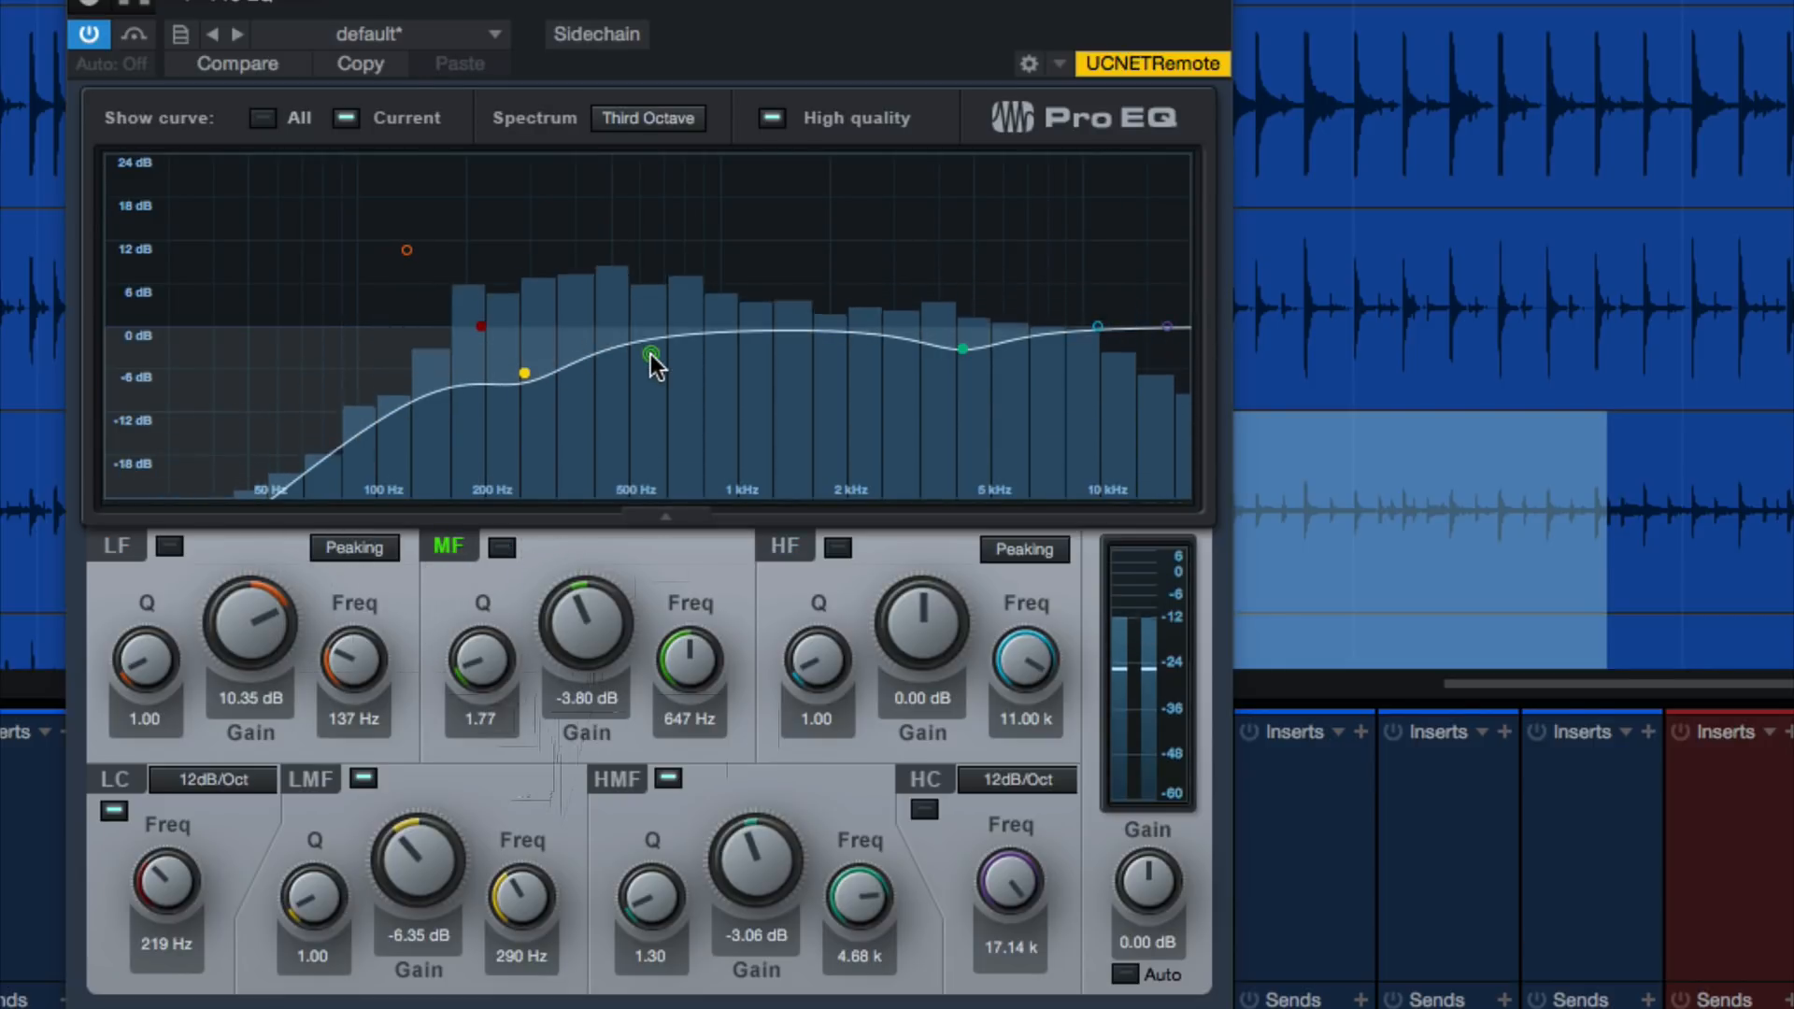
pyautogui.click(651, 355)
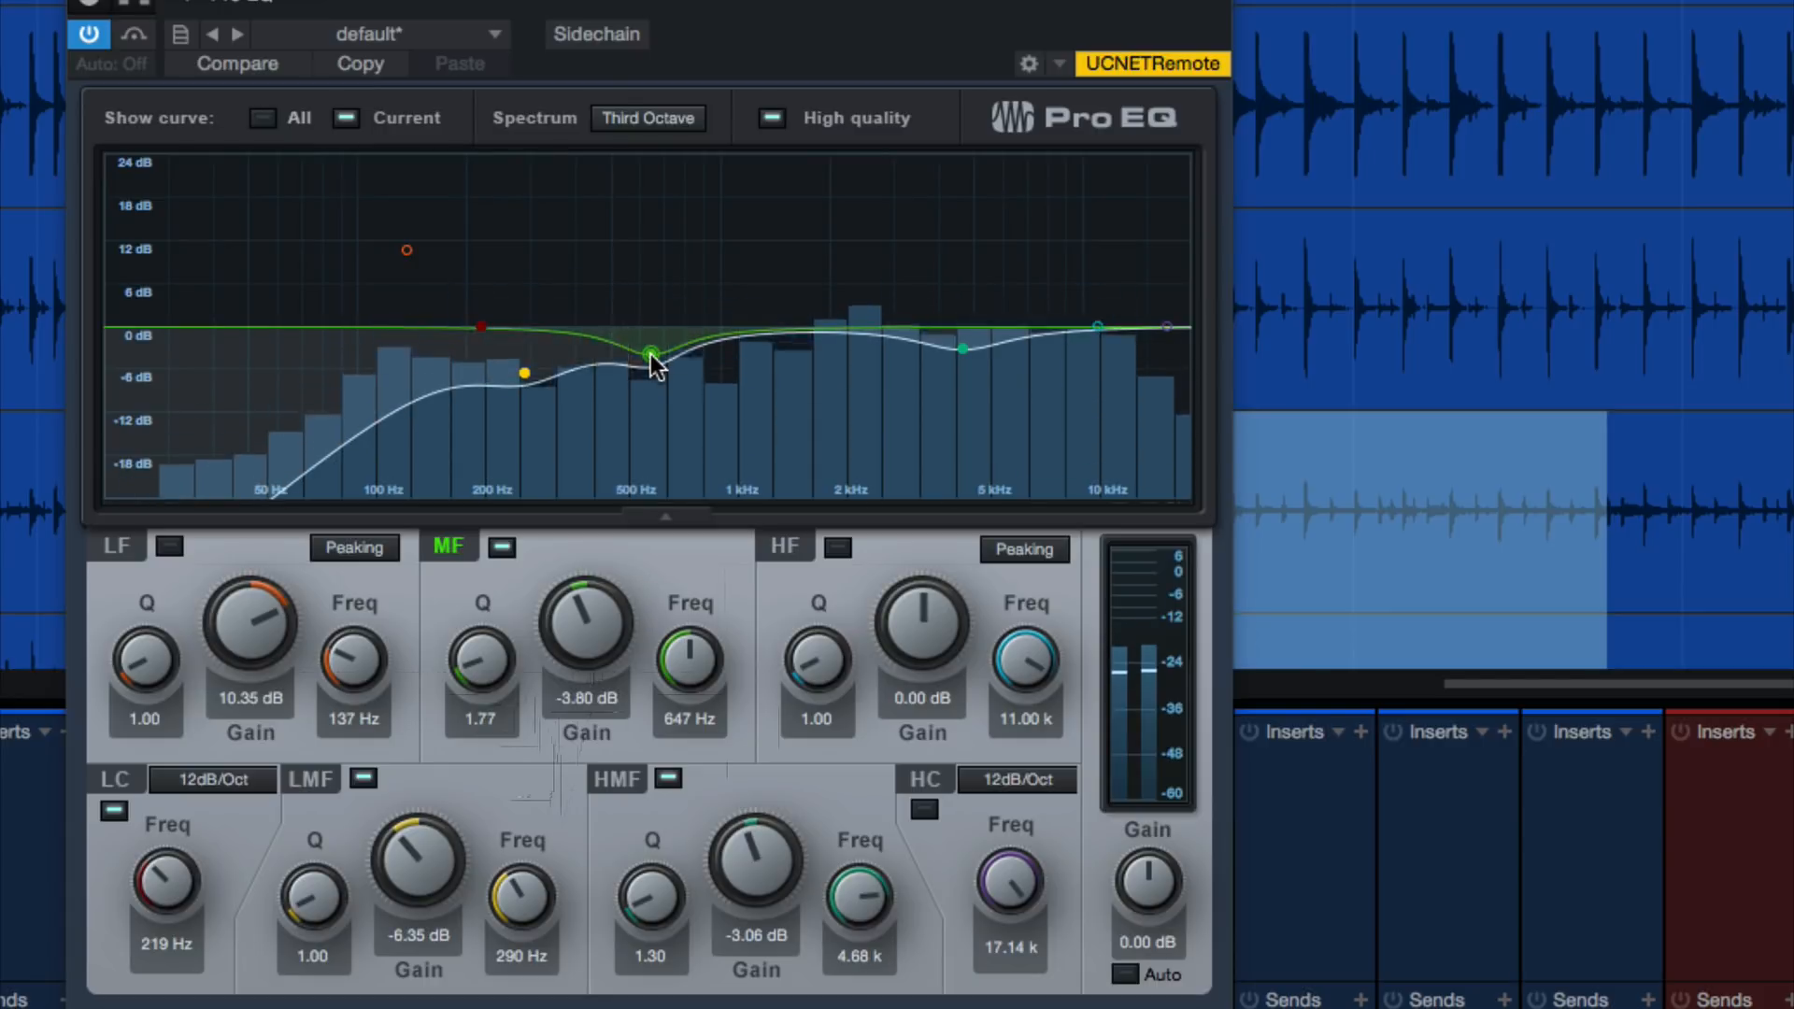
# Boost the MF band to about 15.3 dB at 573 Hz, stopping and restarting playback to hear the resonance
pyautogui.moveTo(651, 355); pyautogui.dragTo(632, 209)
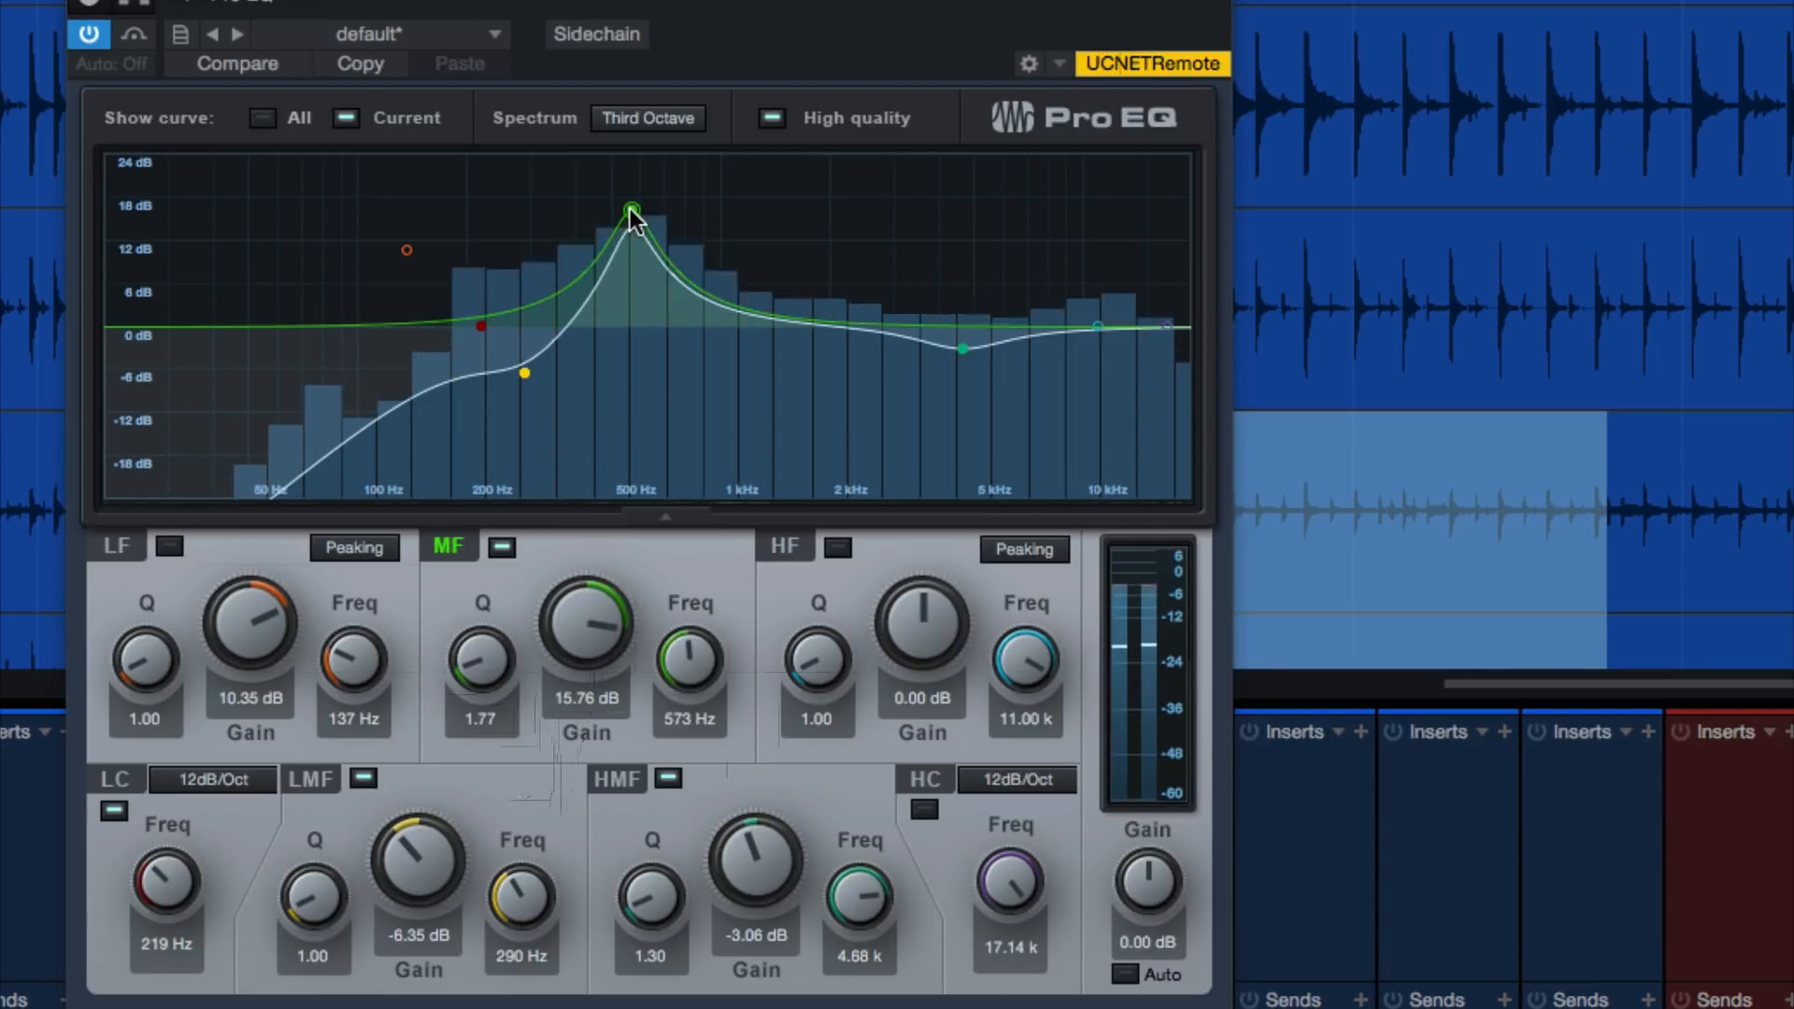
pyautogui.press('space')
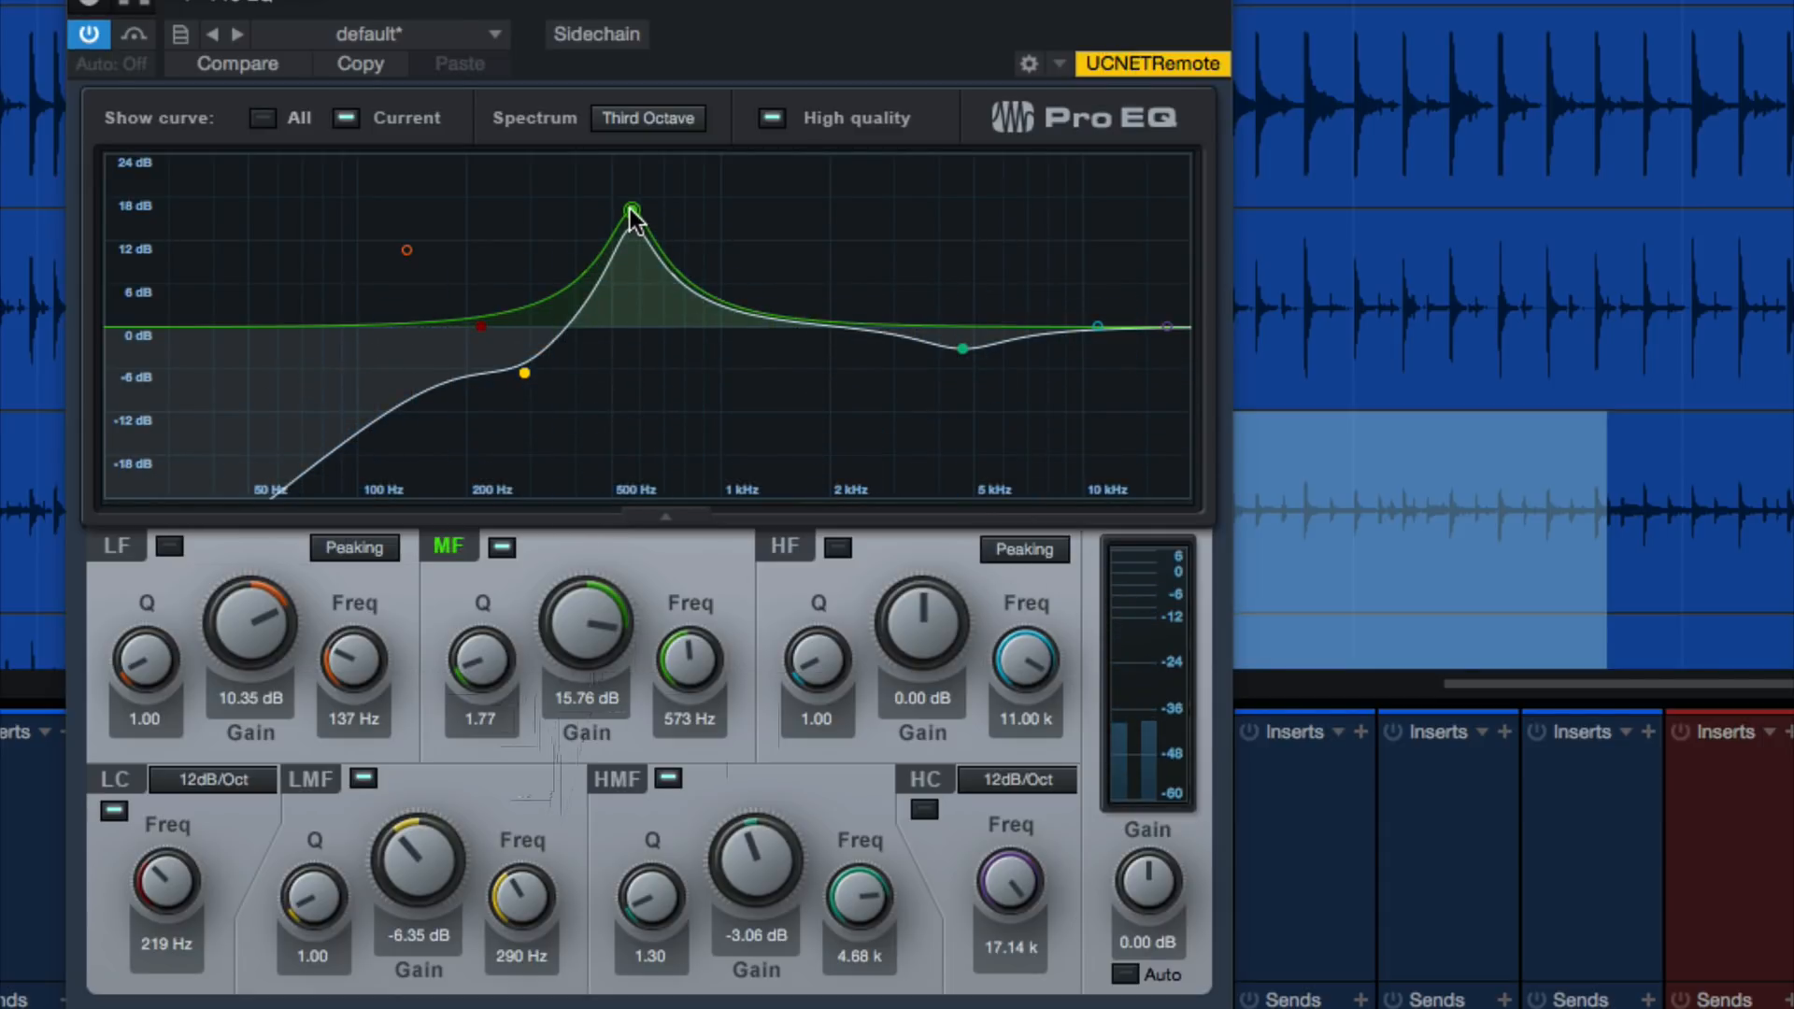
pyautogui.click(593, 626)
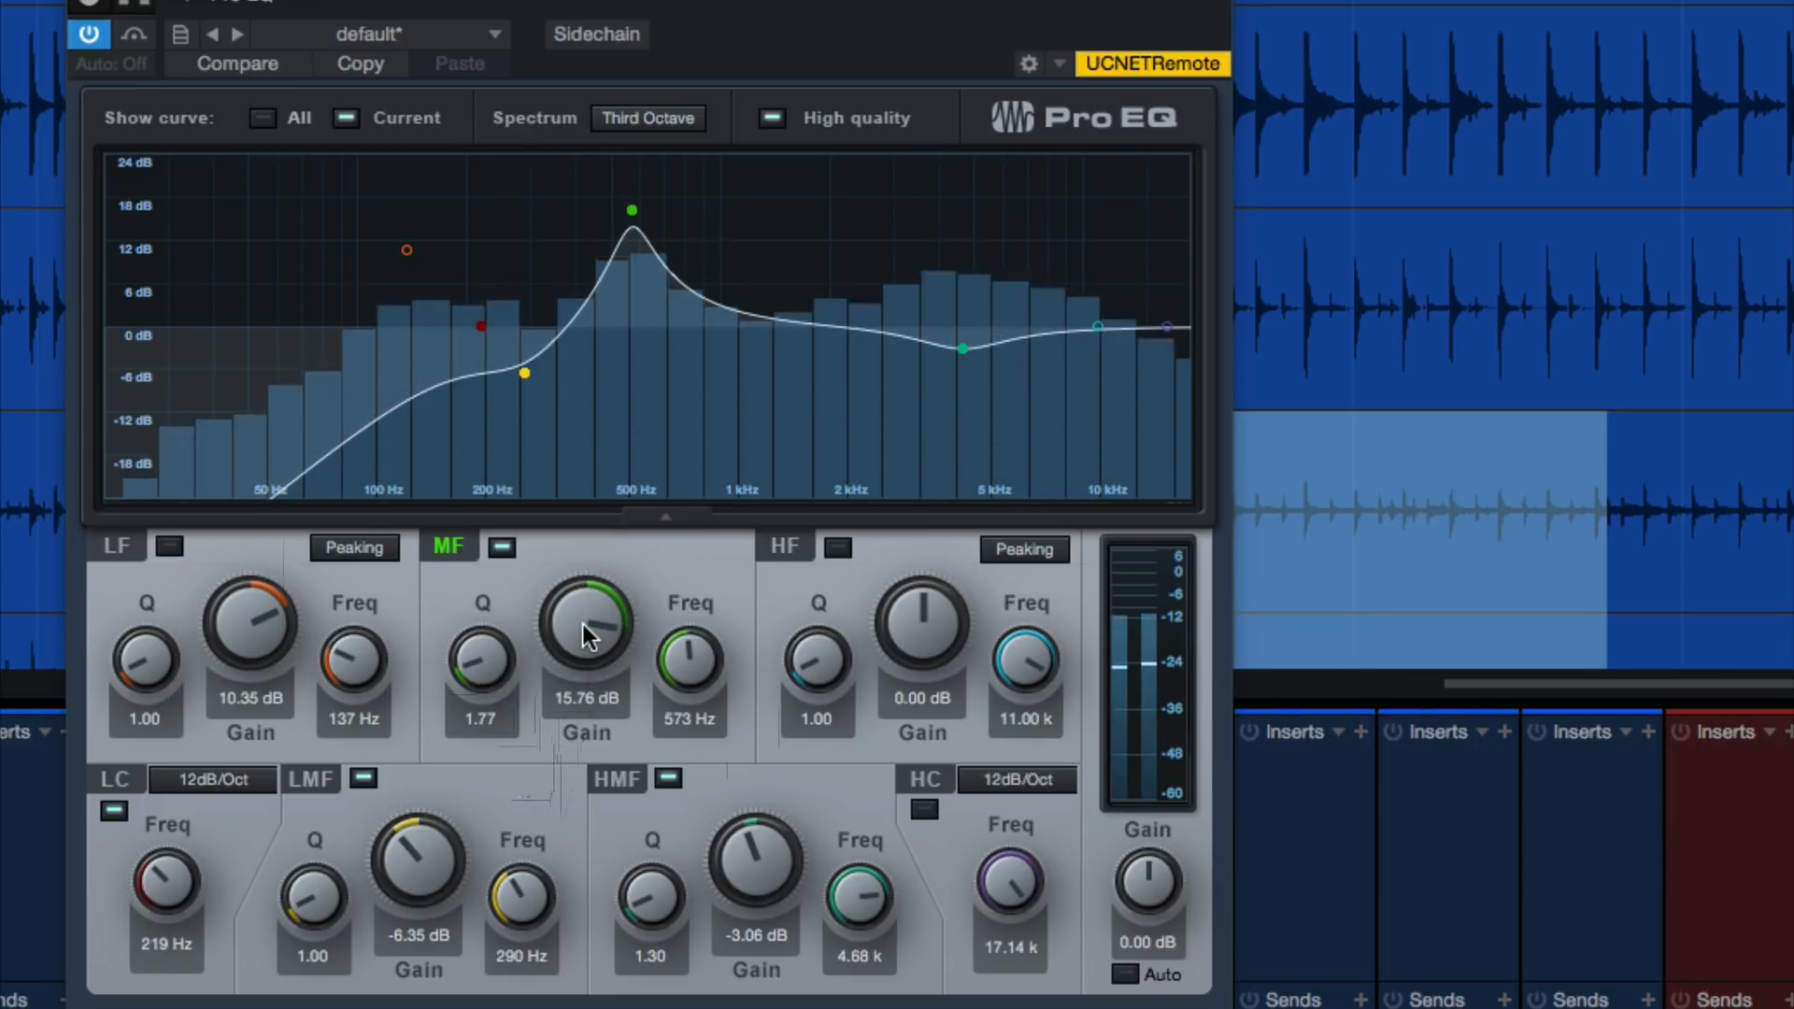
pyautogui.moveTo(583, 625); pyautogui.dragTo(583, 628)
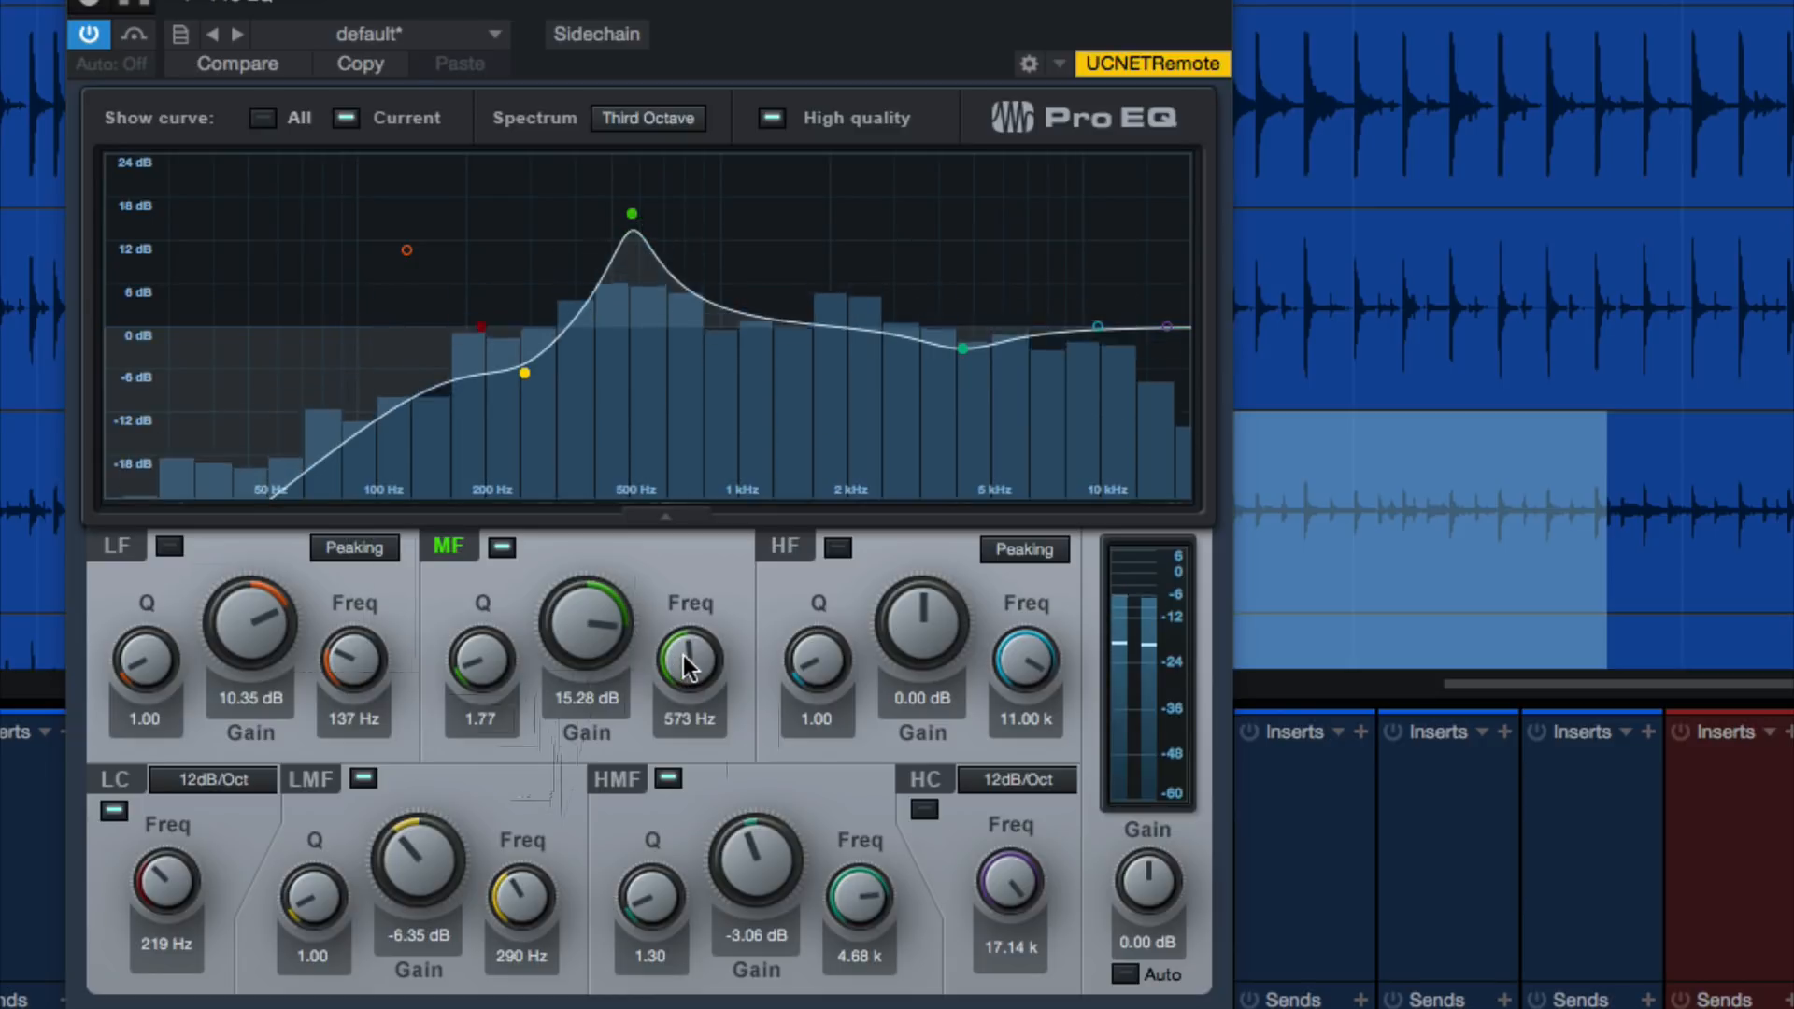
# Sweep the MF band's frequency to 597 Hz and cut its gain to -5.12 dB
pyautogui.moveTo(682, 654); pyautogui.dragTo(681, 648)
pyautogui.moveTo(681, 649); pyautogui.dragTo(682, 649)
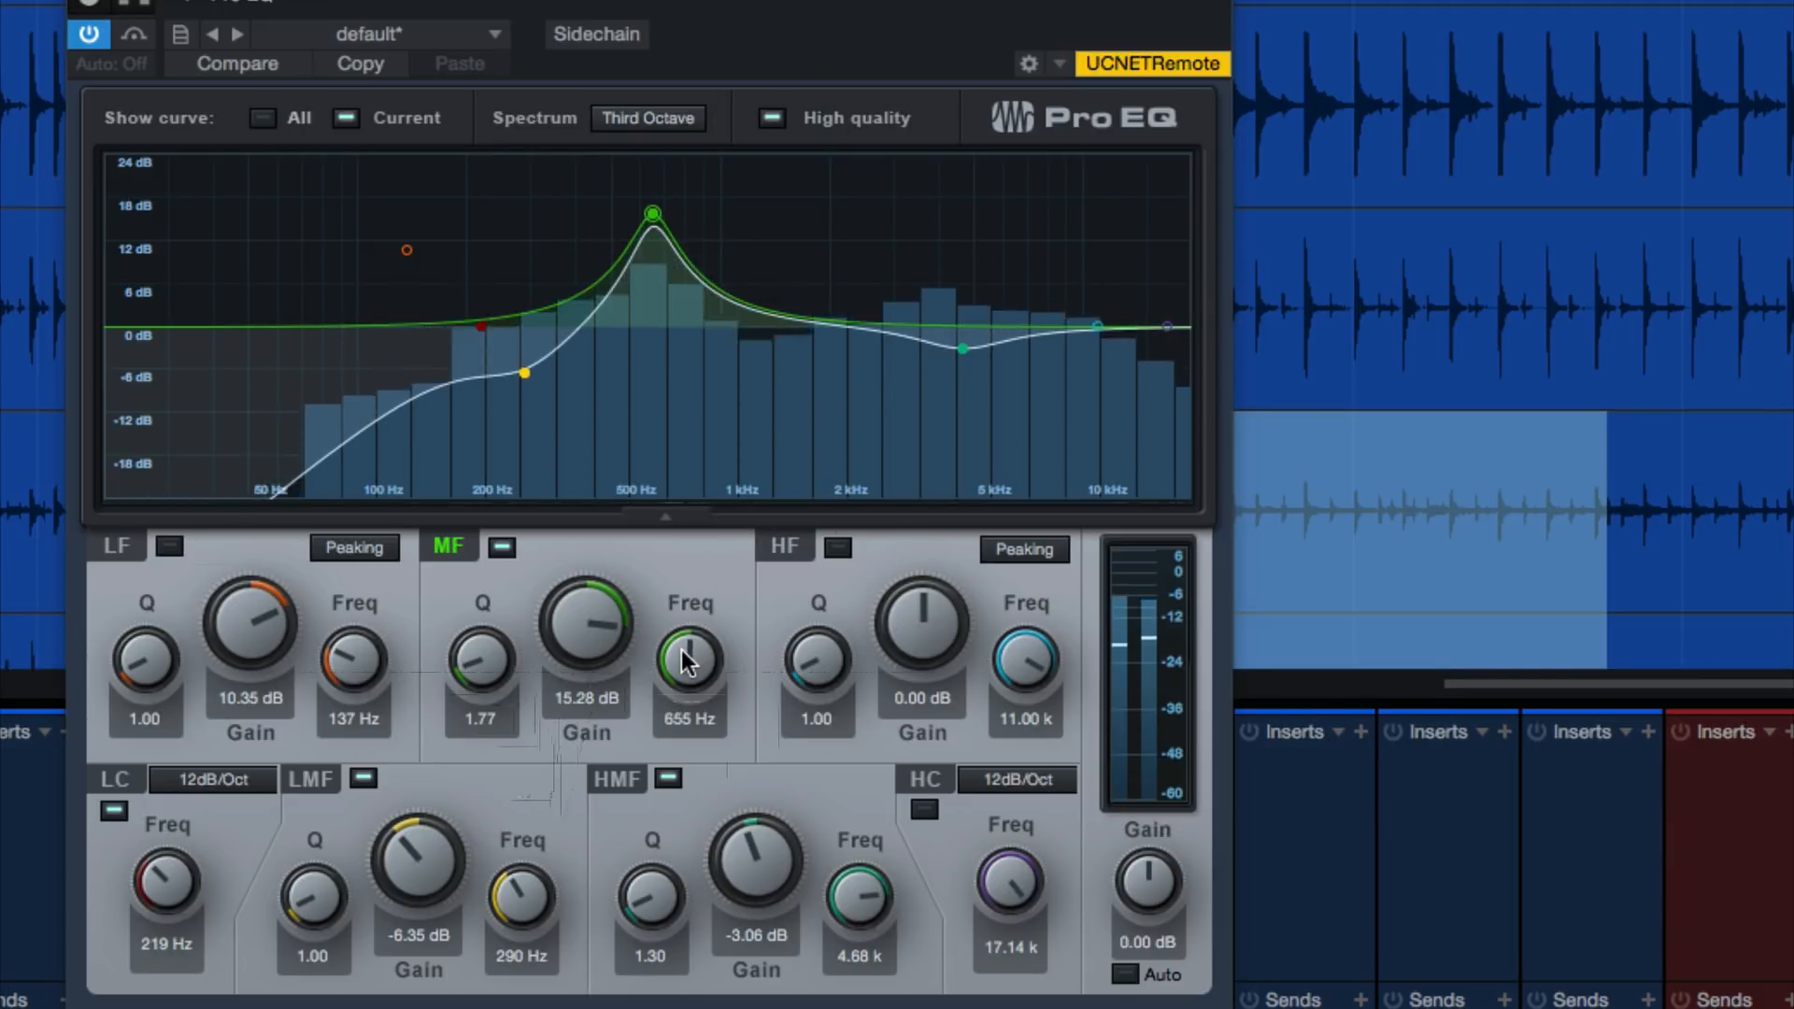
pyautogui.moveTo(682, 648); pyautogui.dragTo(663, 725)
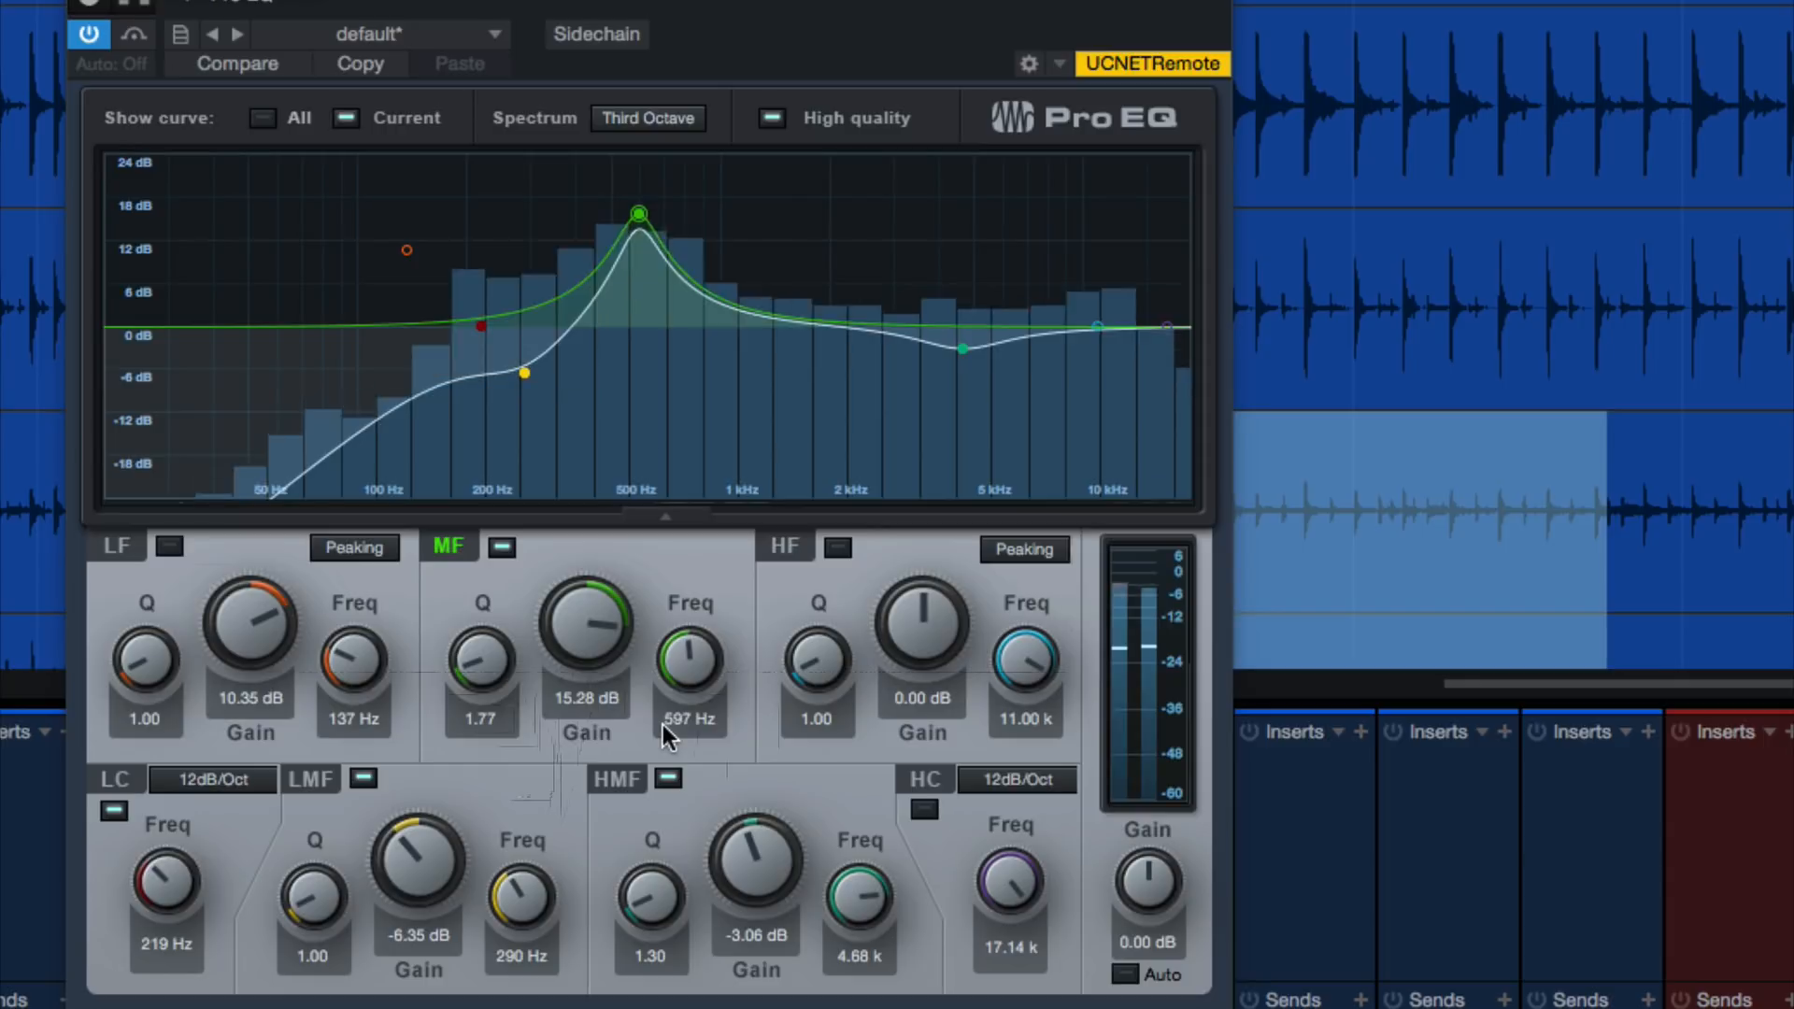
pyautogui.moveTo(592, 626); pyautogui.dragTo(573, 764)
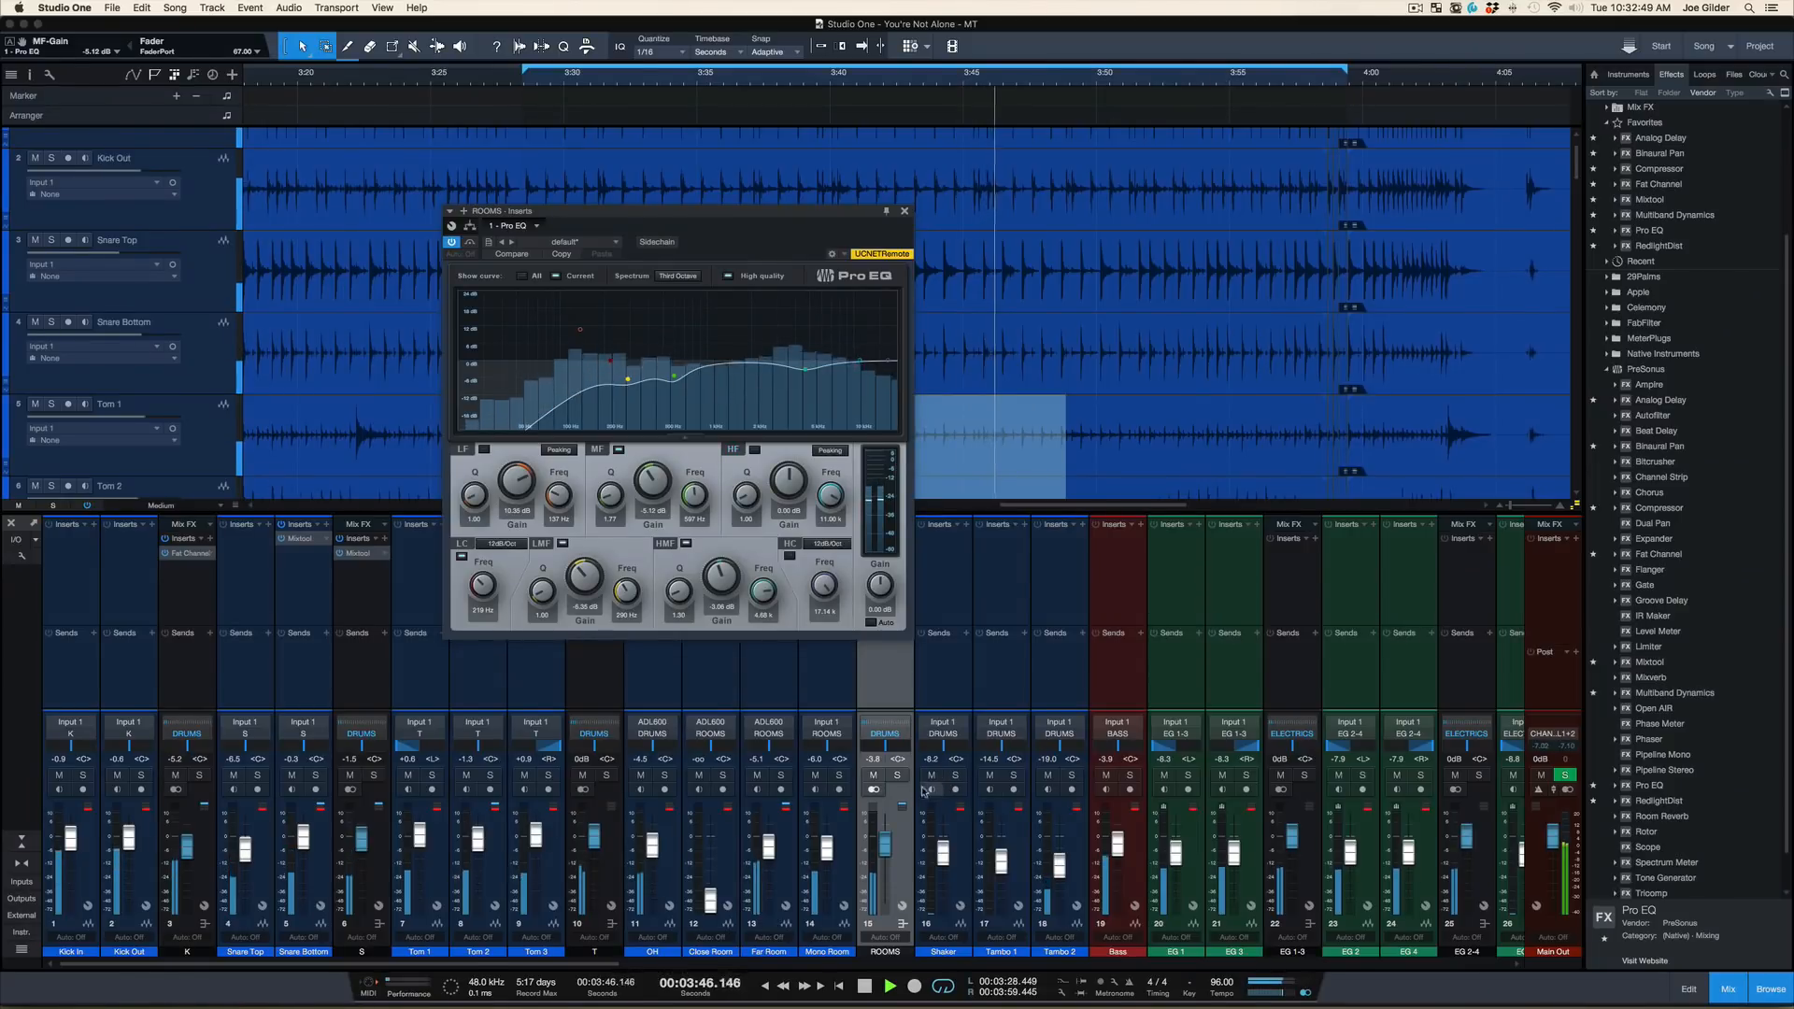
# Mute and unmute the ROOMS bus during full playback to hear its contribution, and stop playback
pyautogui.click(874, 775)
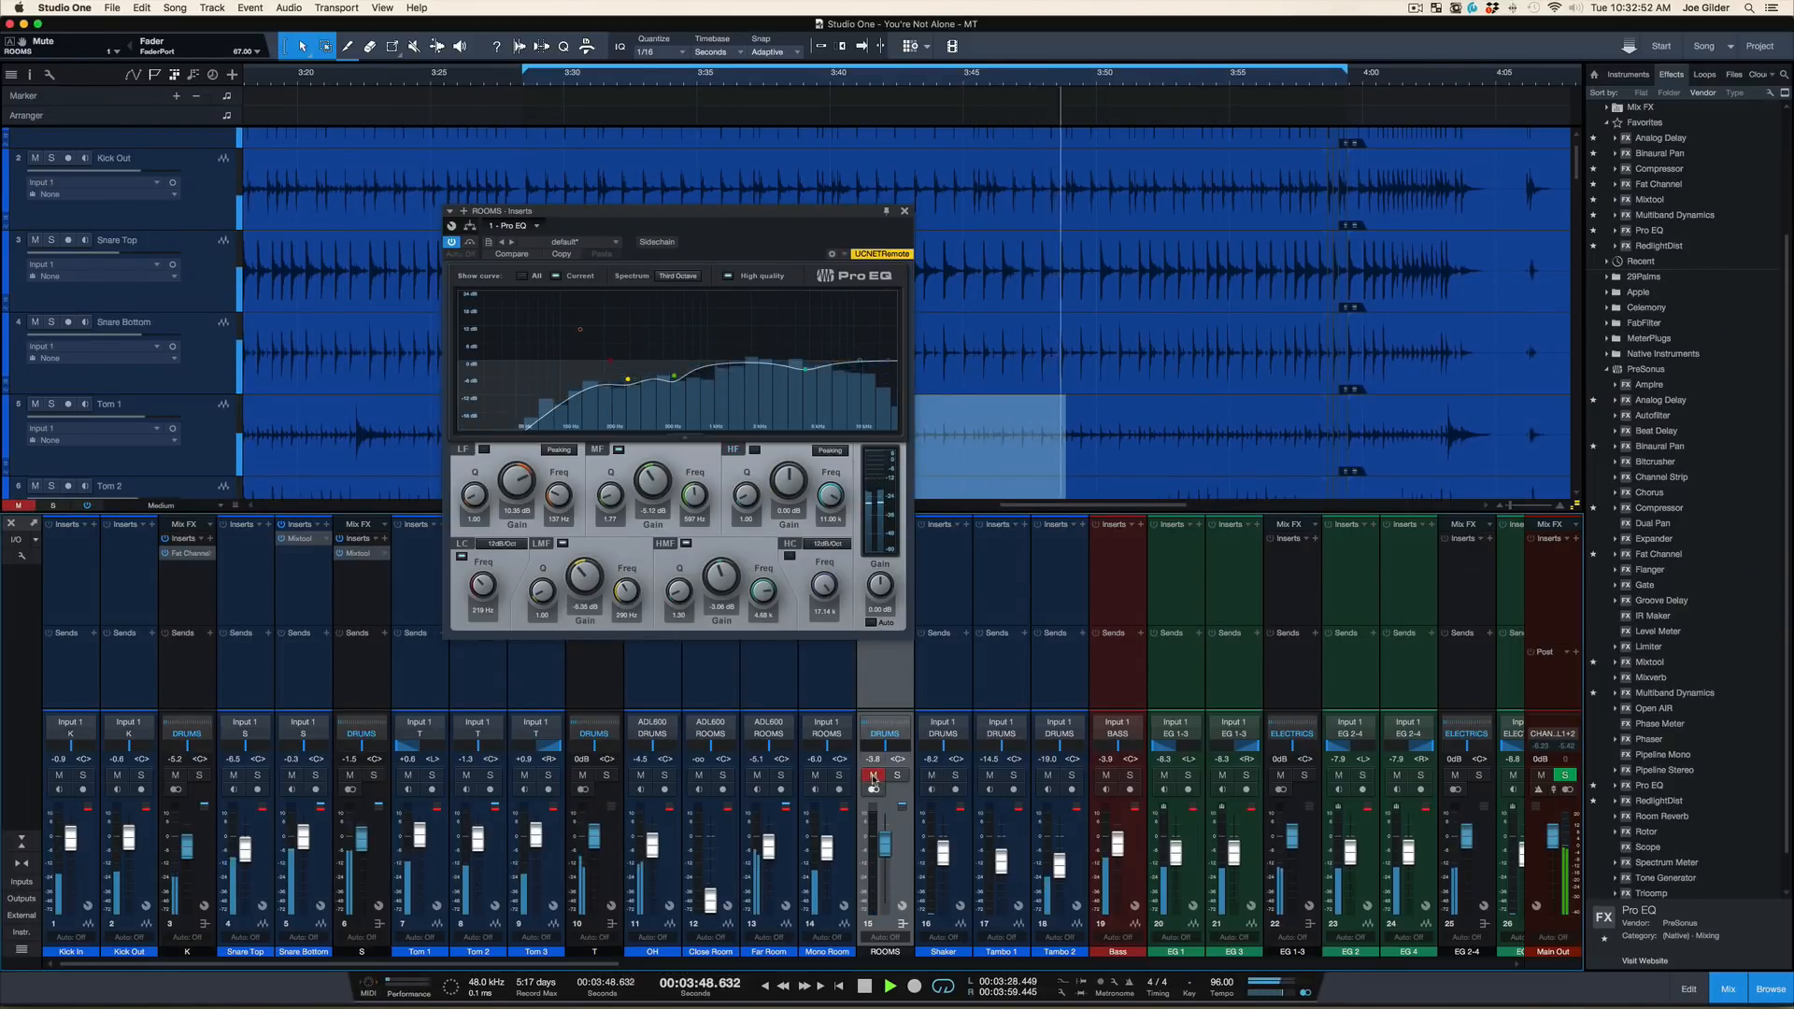
pyautogui.click(873, 775)
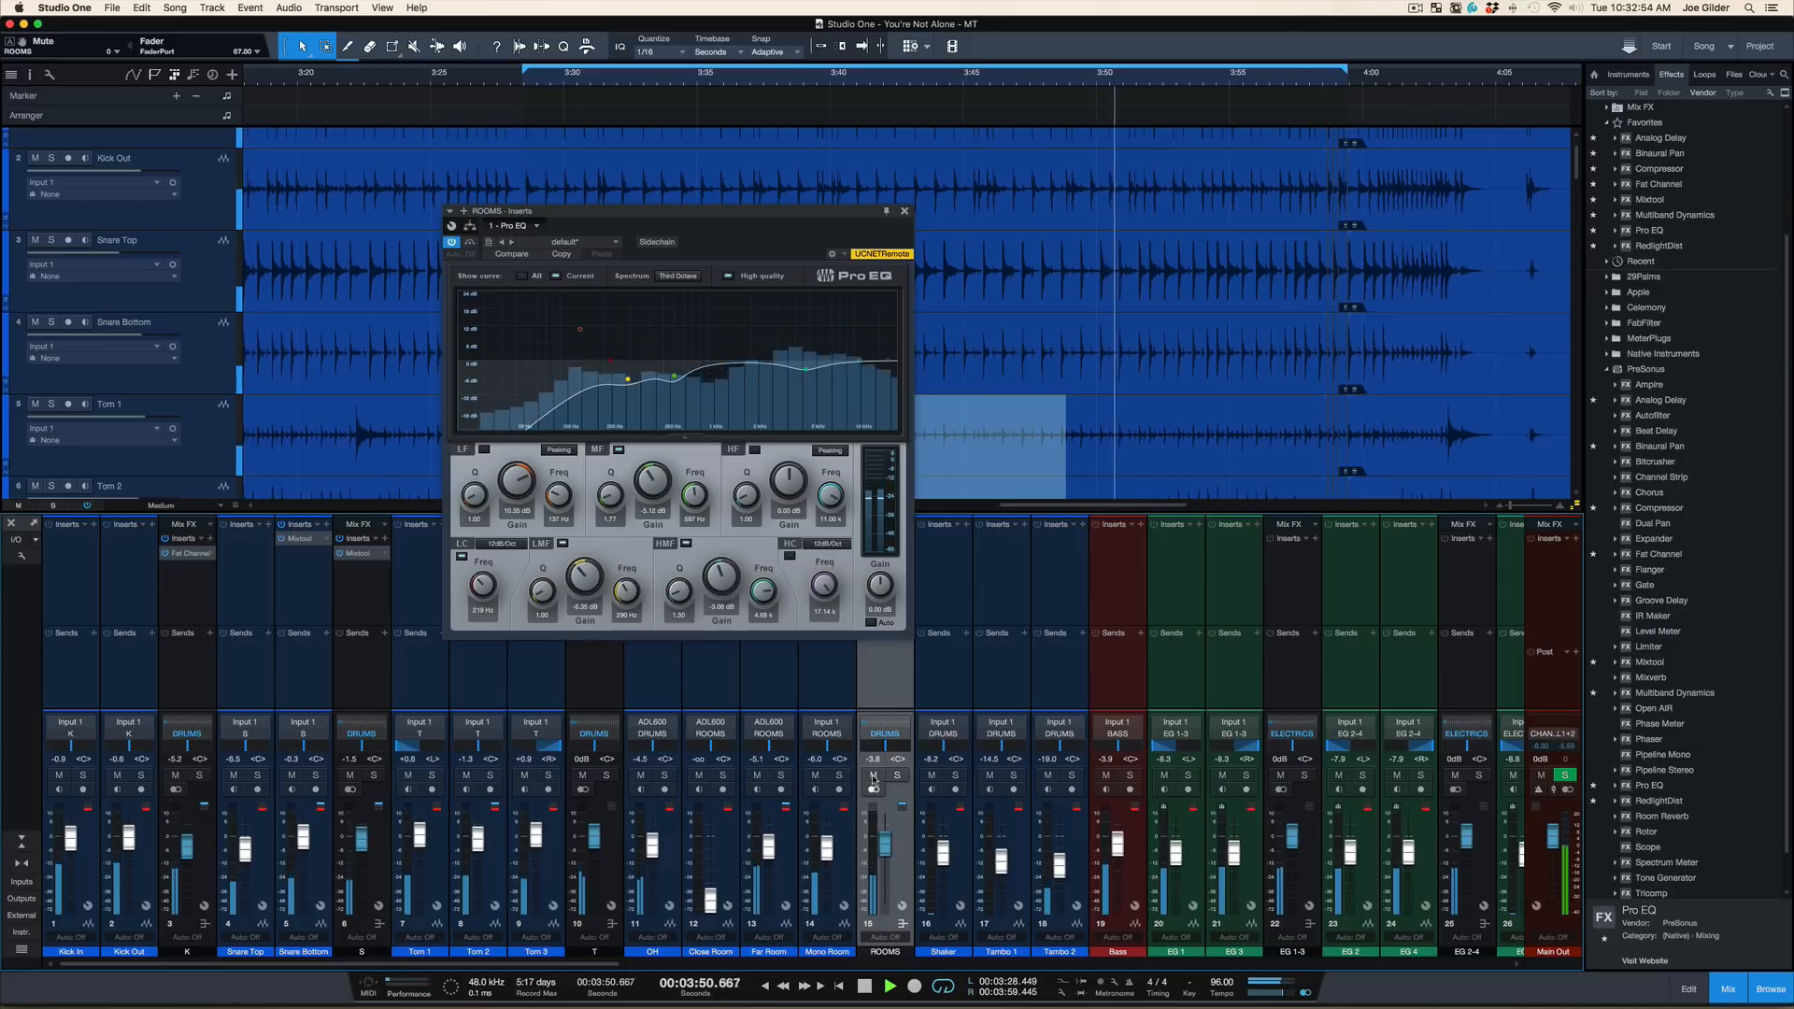
pyautogui.press('space')
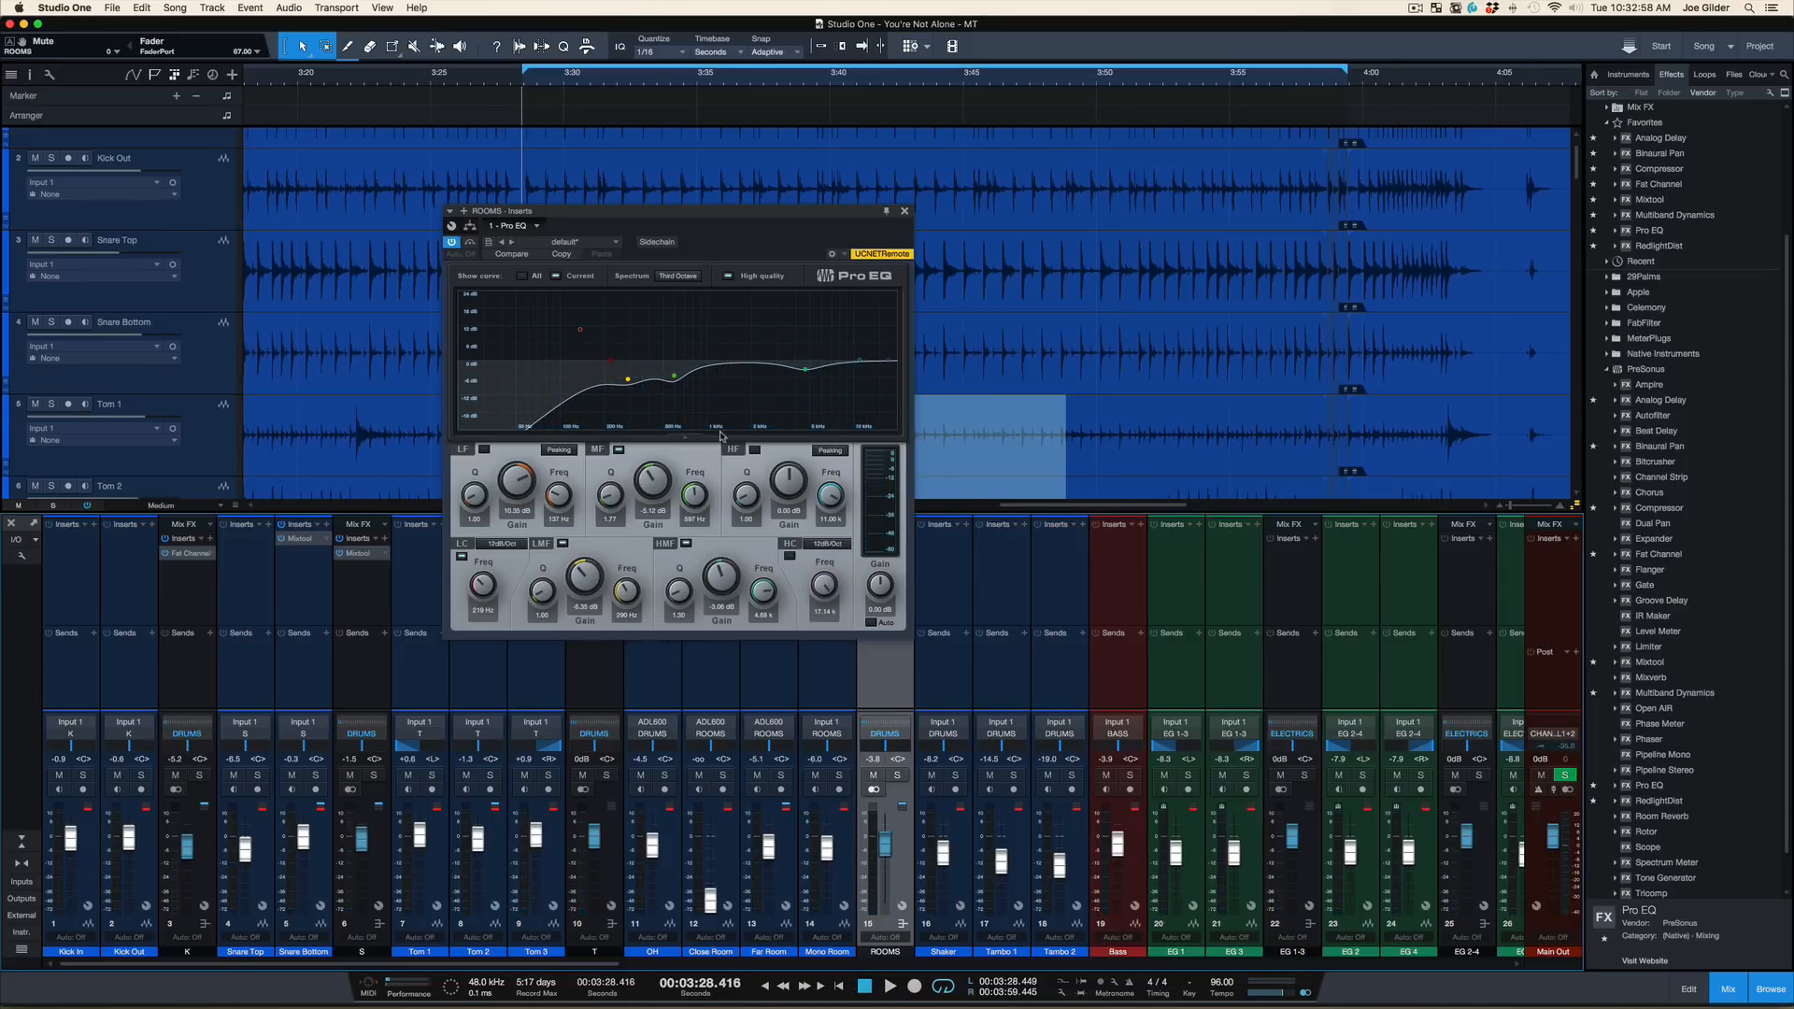
# Solo the ROOMS bus and compare its sound with the Pro EQ bypassed and enabled, stopping playback at the end
pyautogui.click(897, 776)
pyautogui.click(451, 241)
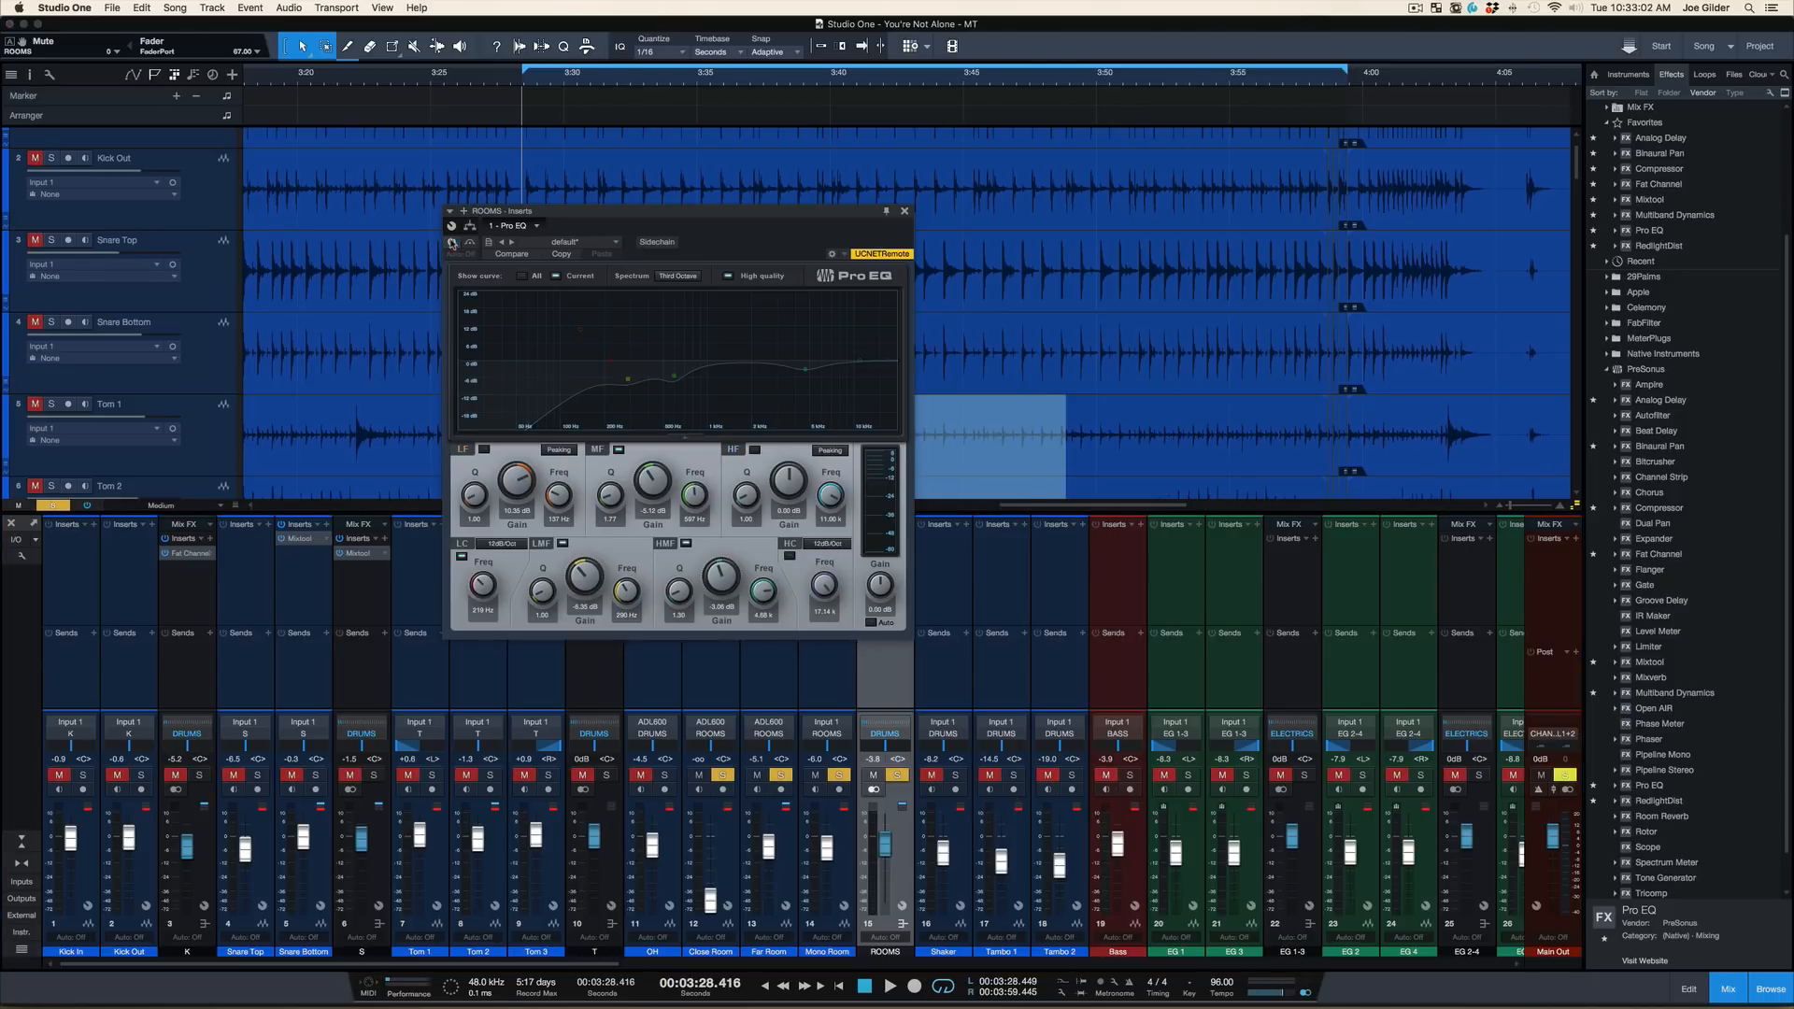
pyautogui.press('space')
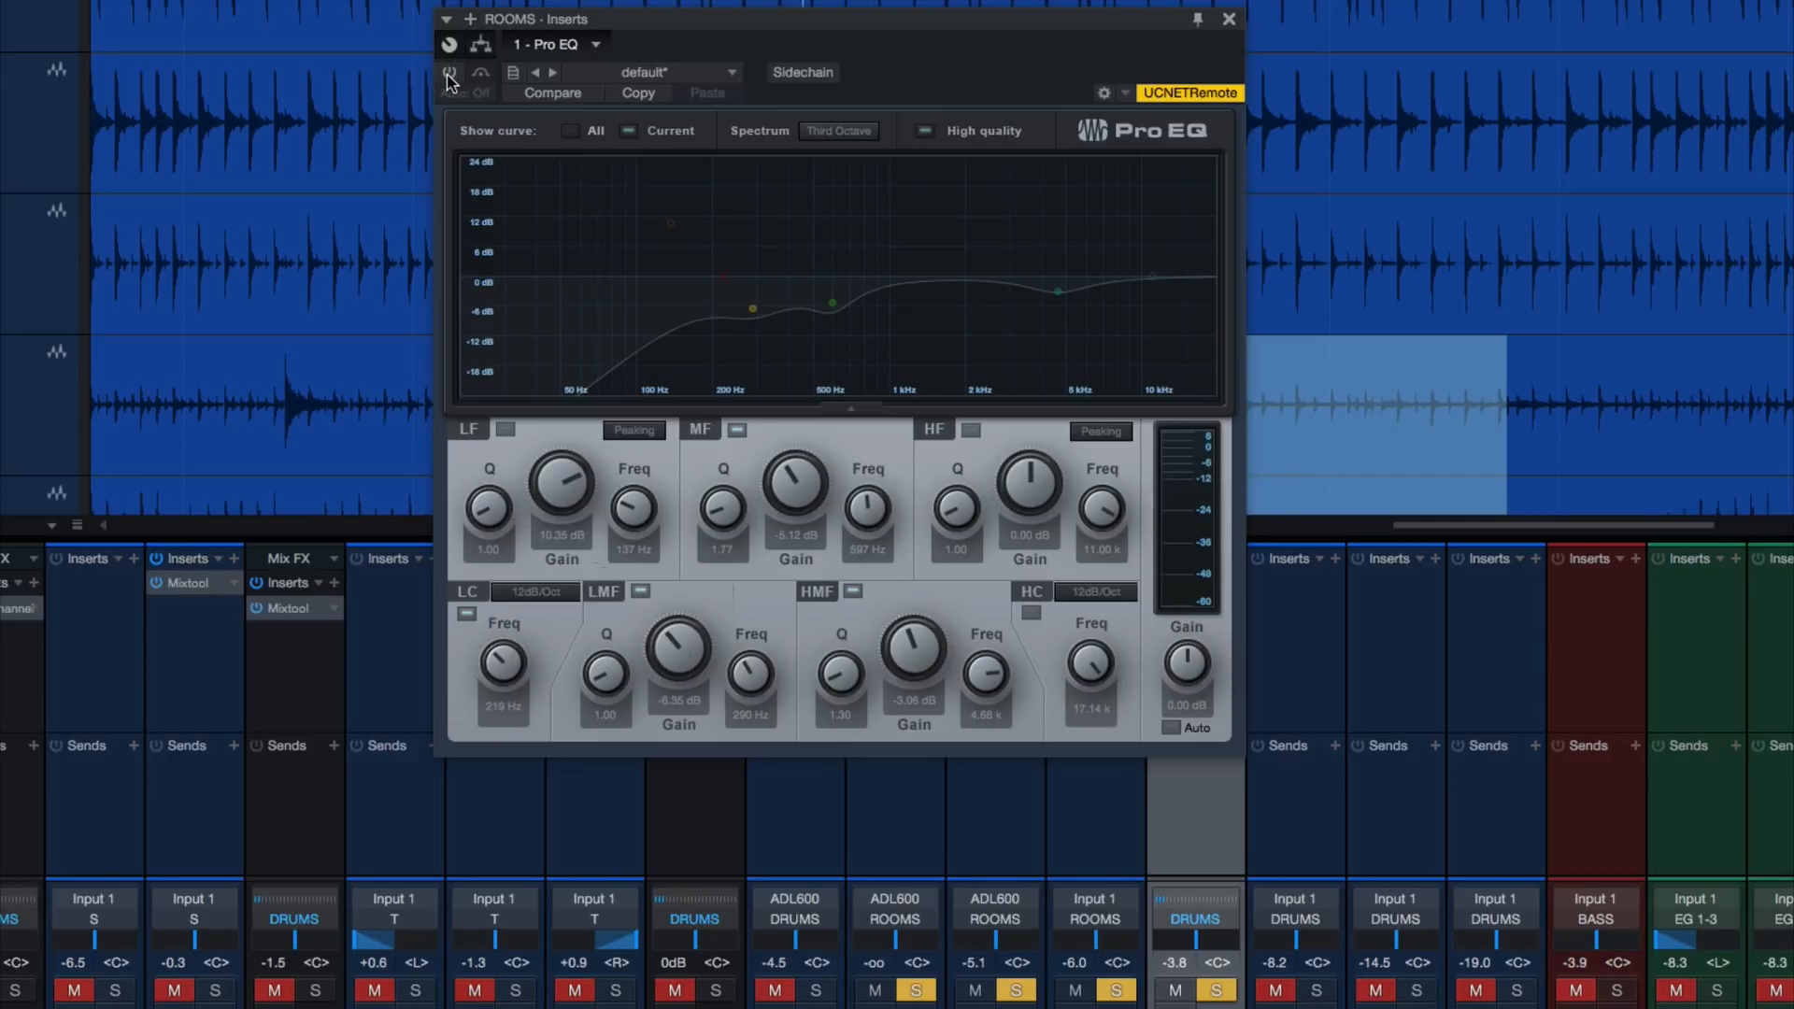
pyautogui.click(450, 75)
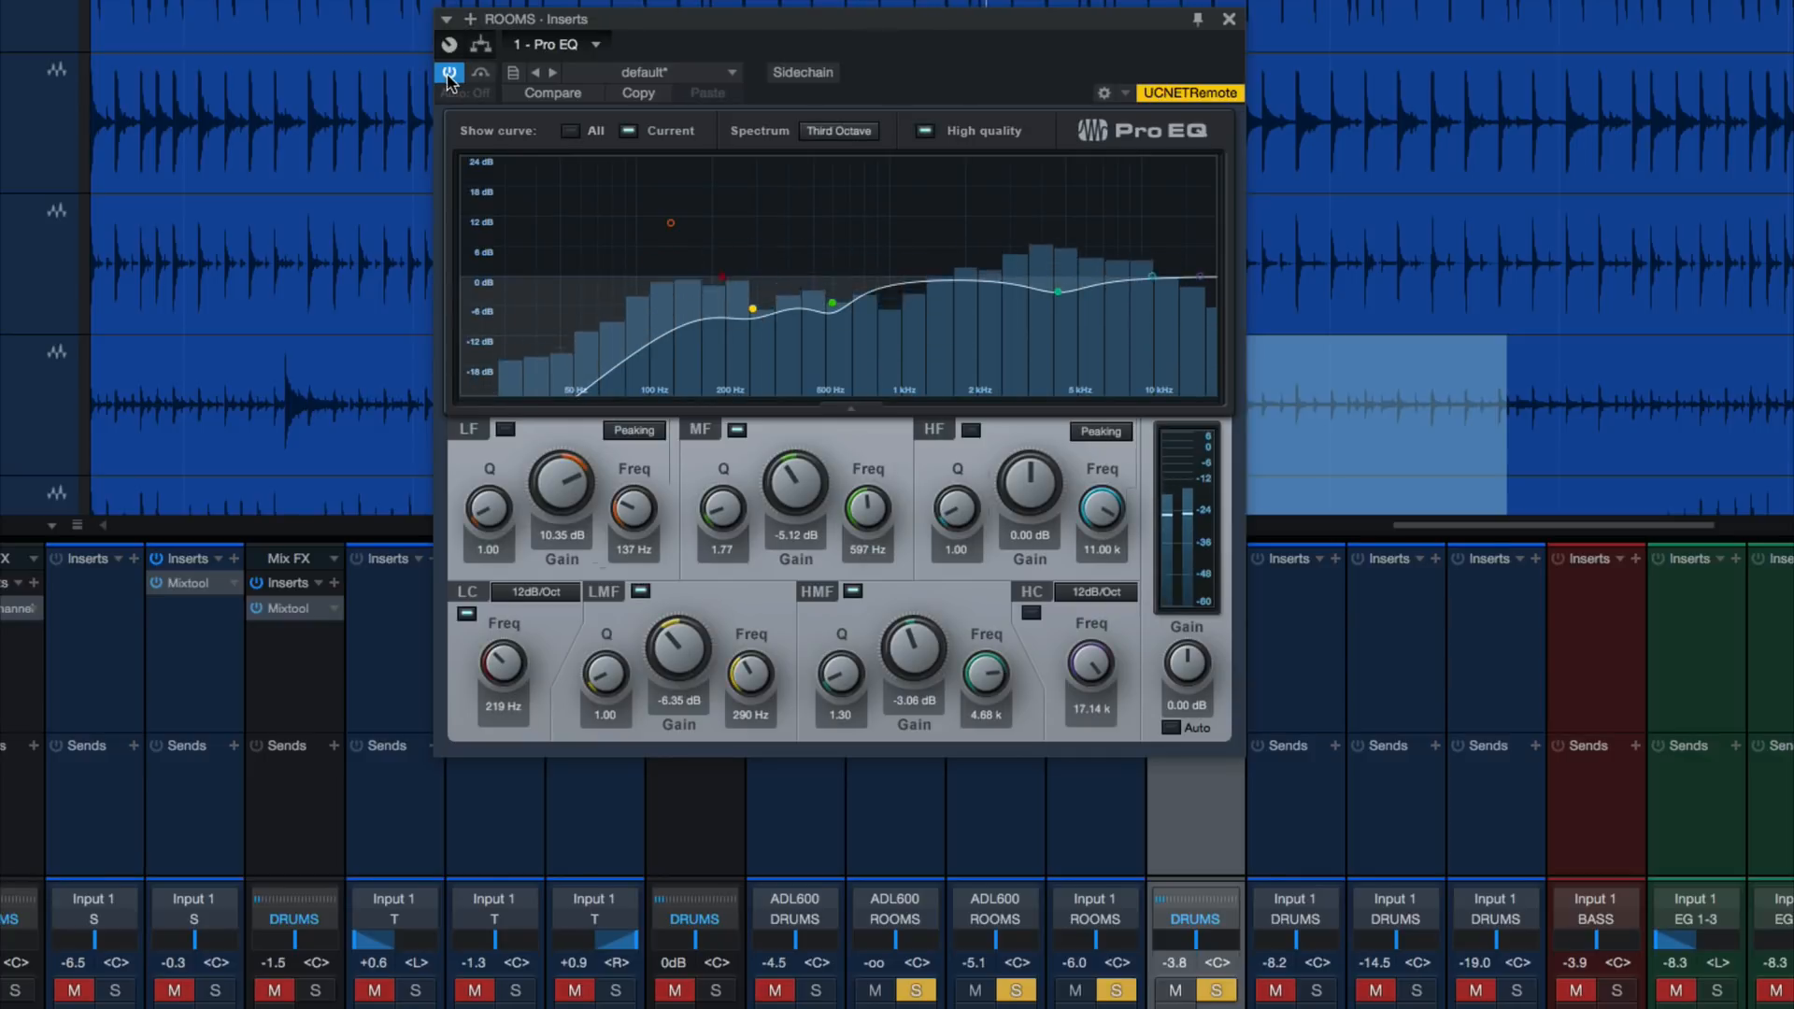
pyautogui.click(449, 75)
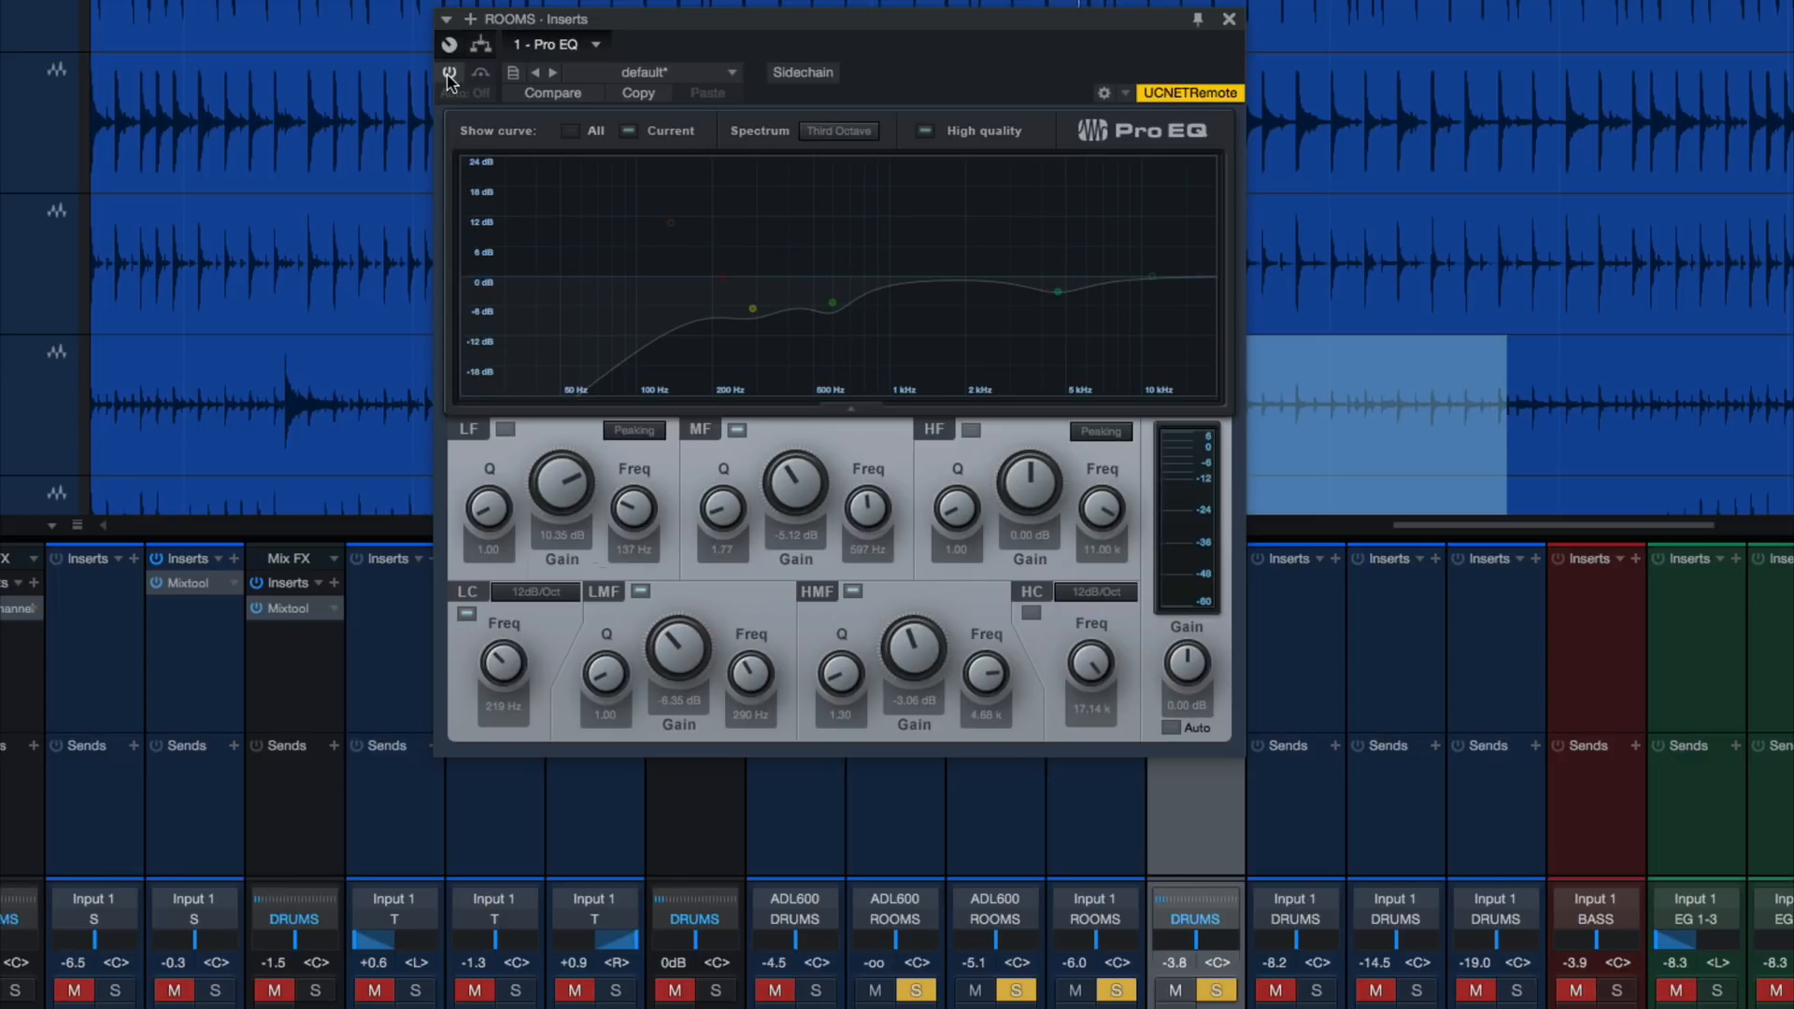
pyautogui.click(450, 75)
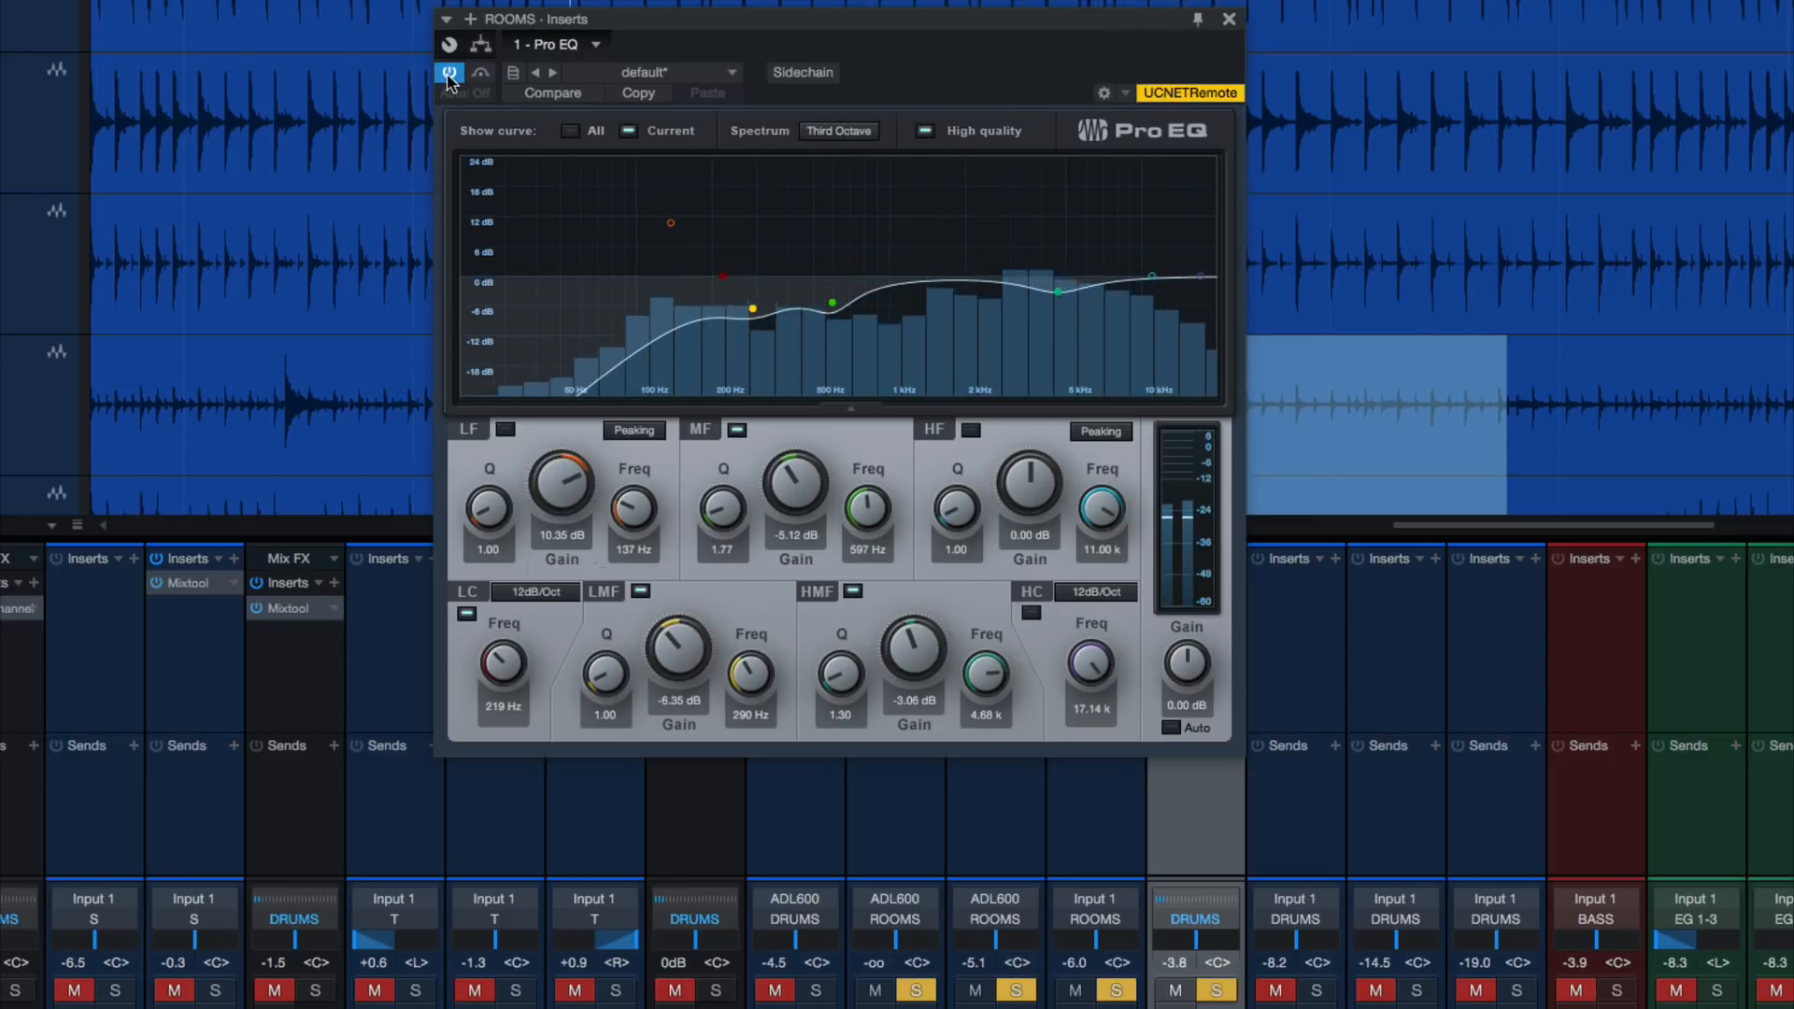
pyautogui.press('space')
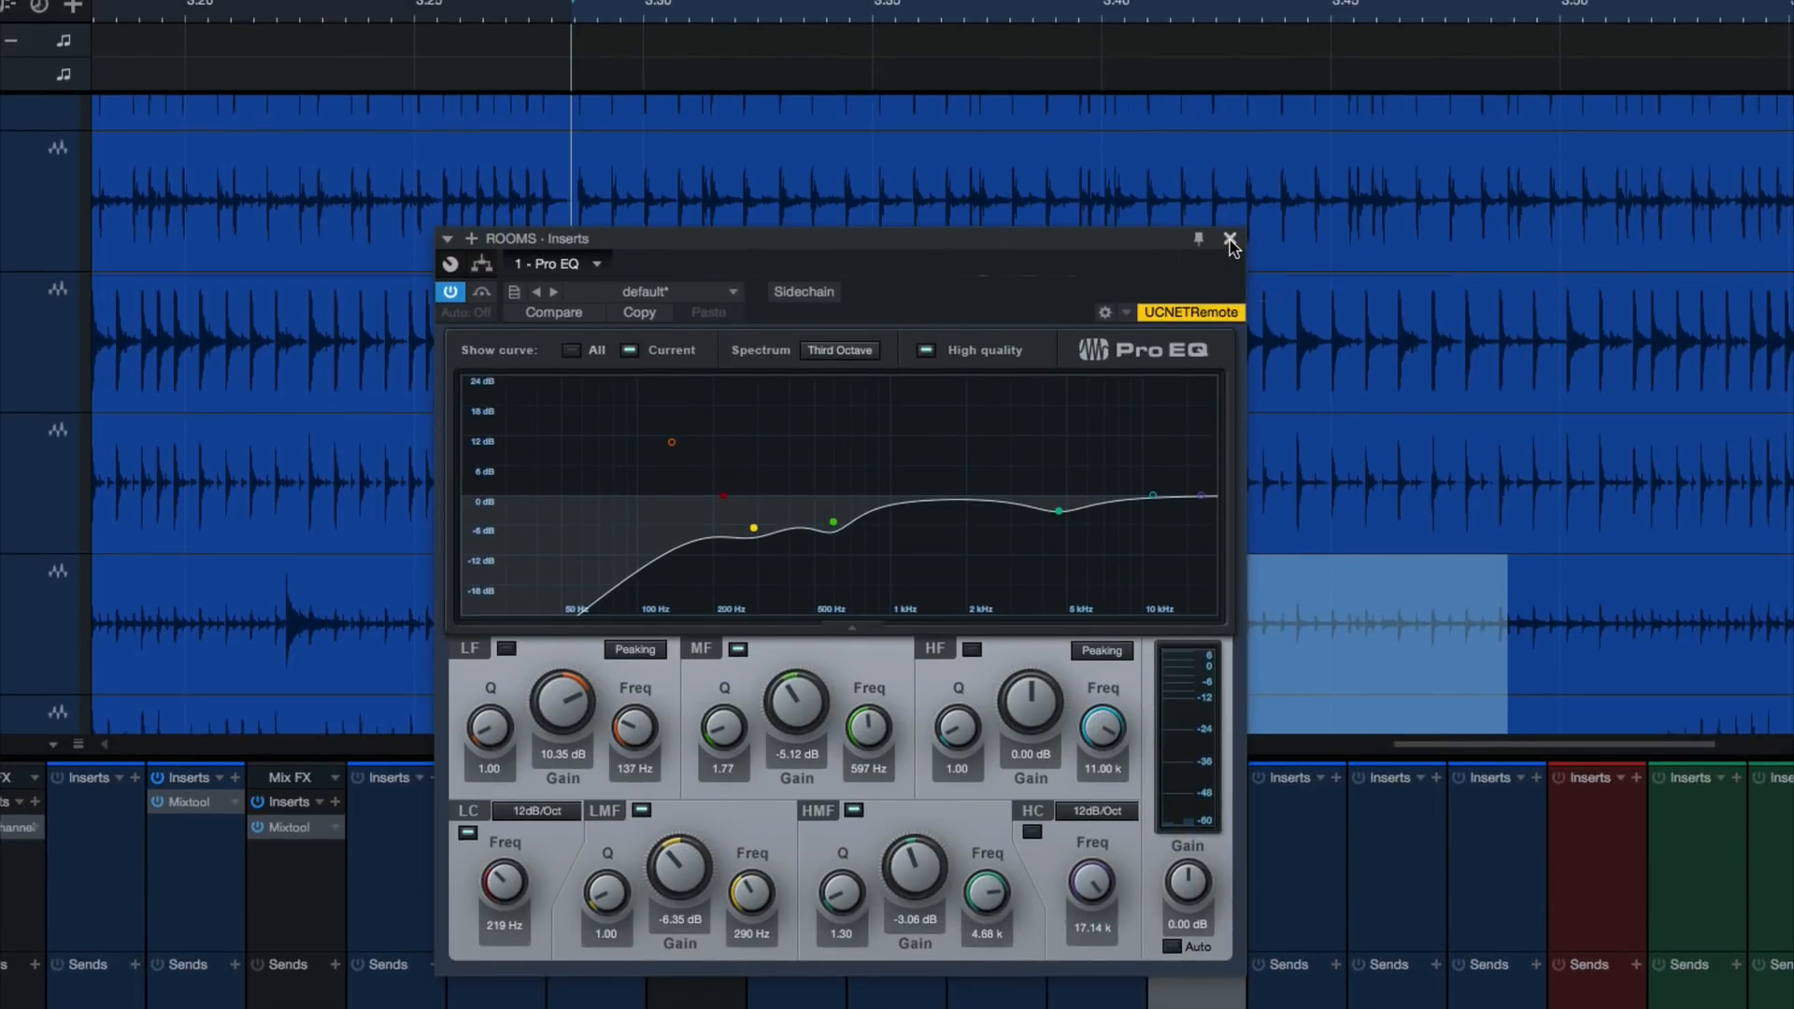
# Close the ROOMS Pro EQ window, unsolo the ROOMS bus, and play the full mix
pyautogui.click(1231, 241)
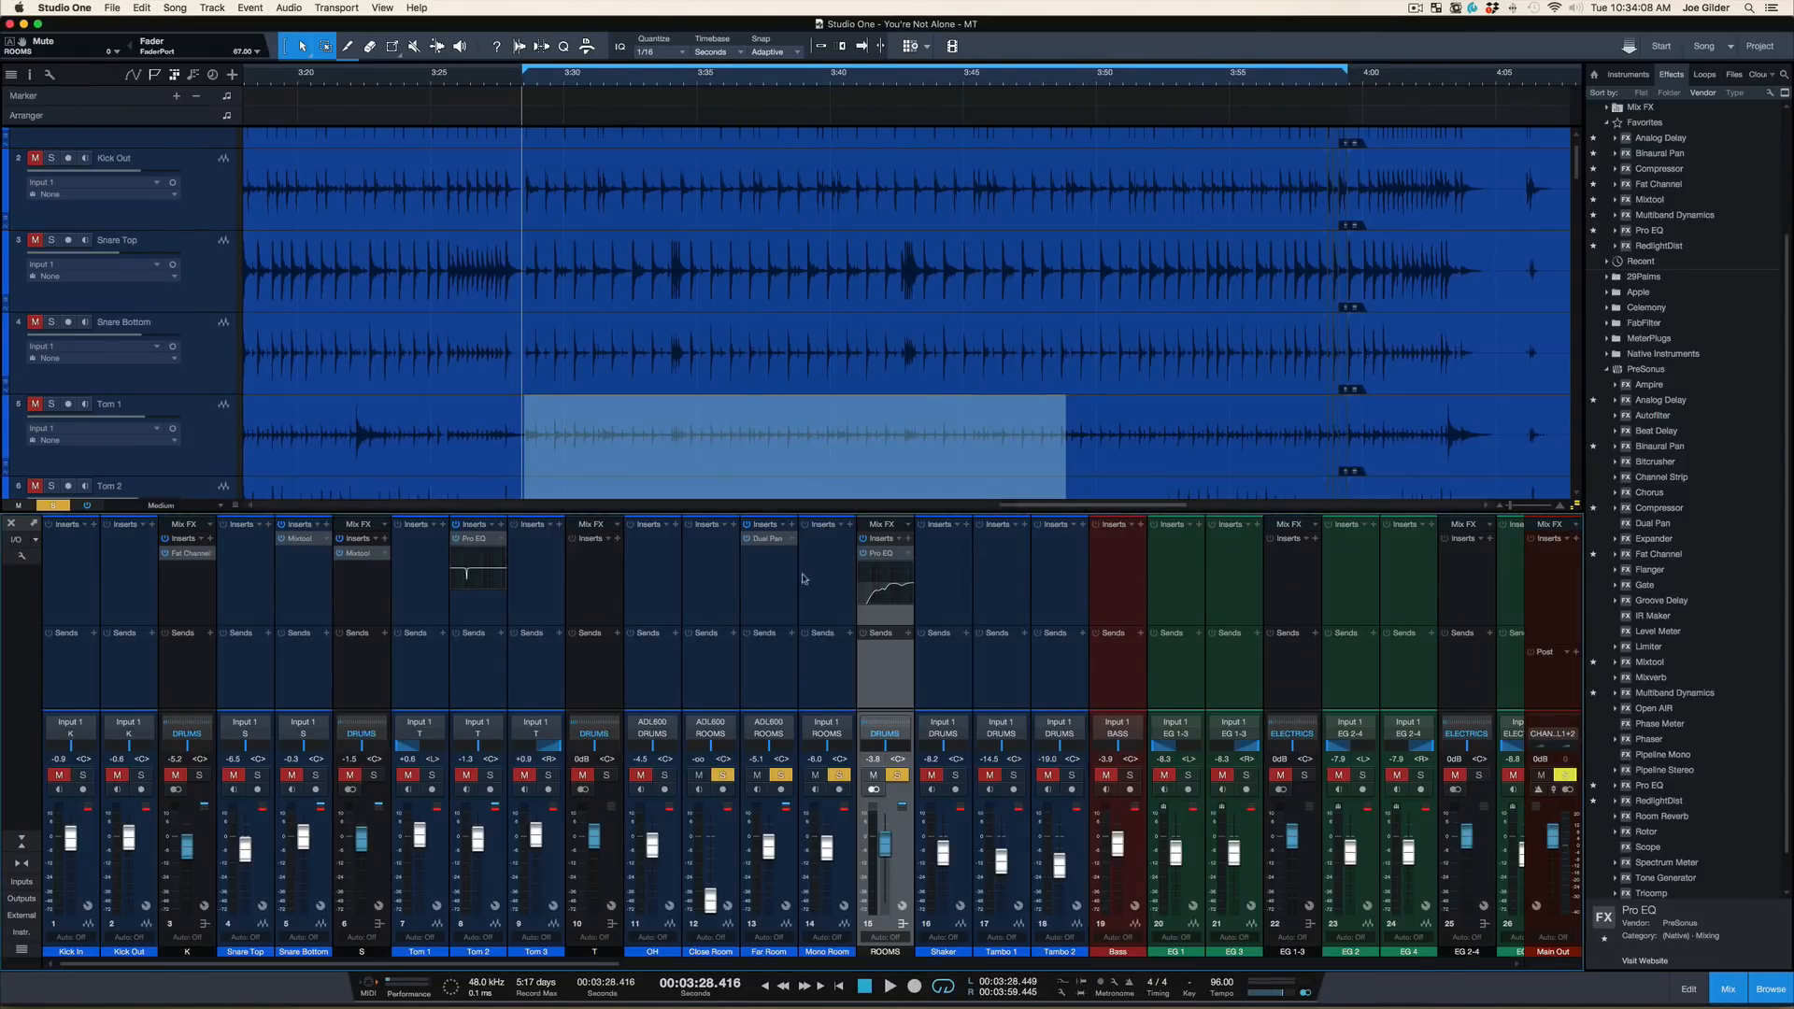
pyautogui.press('s')
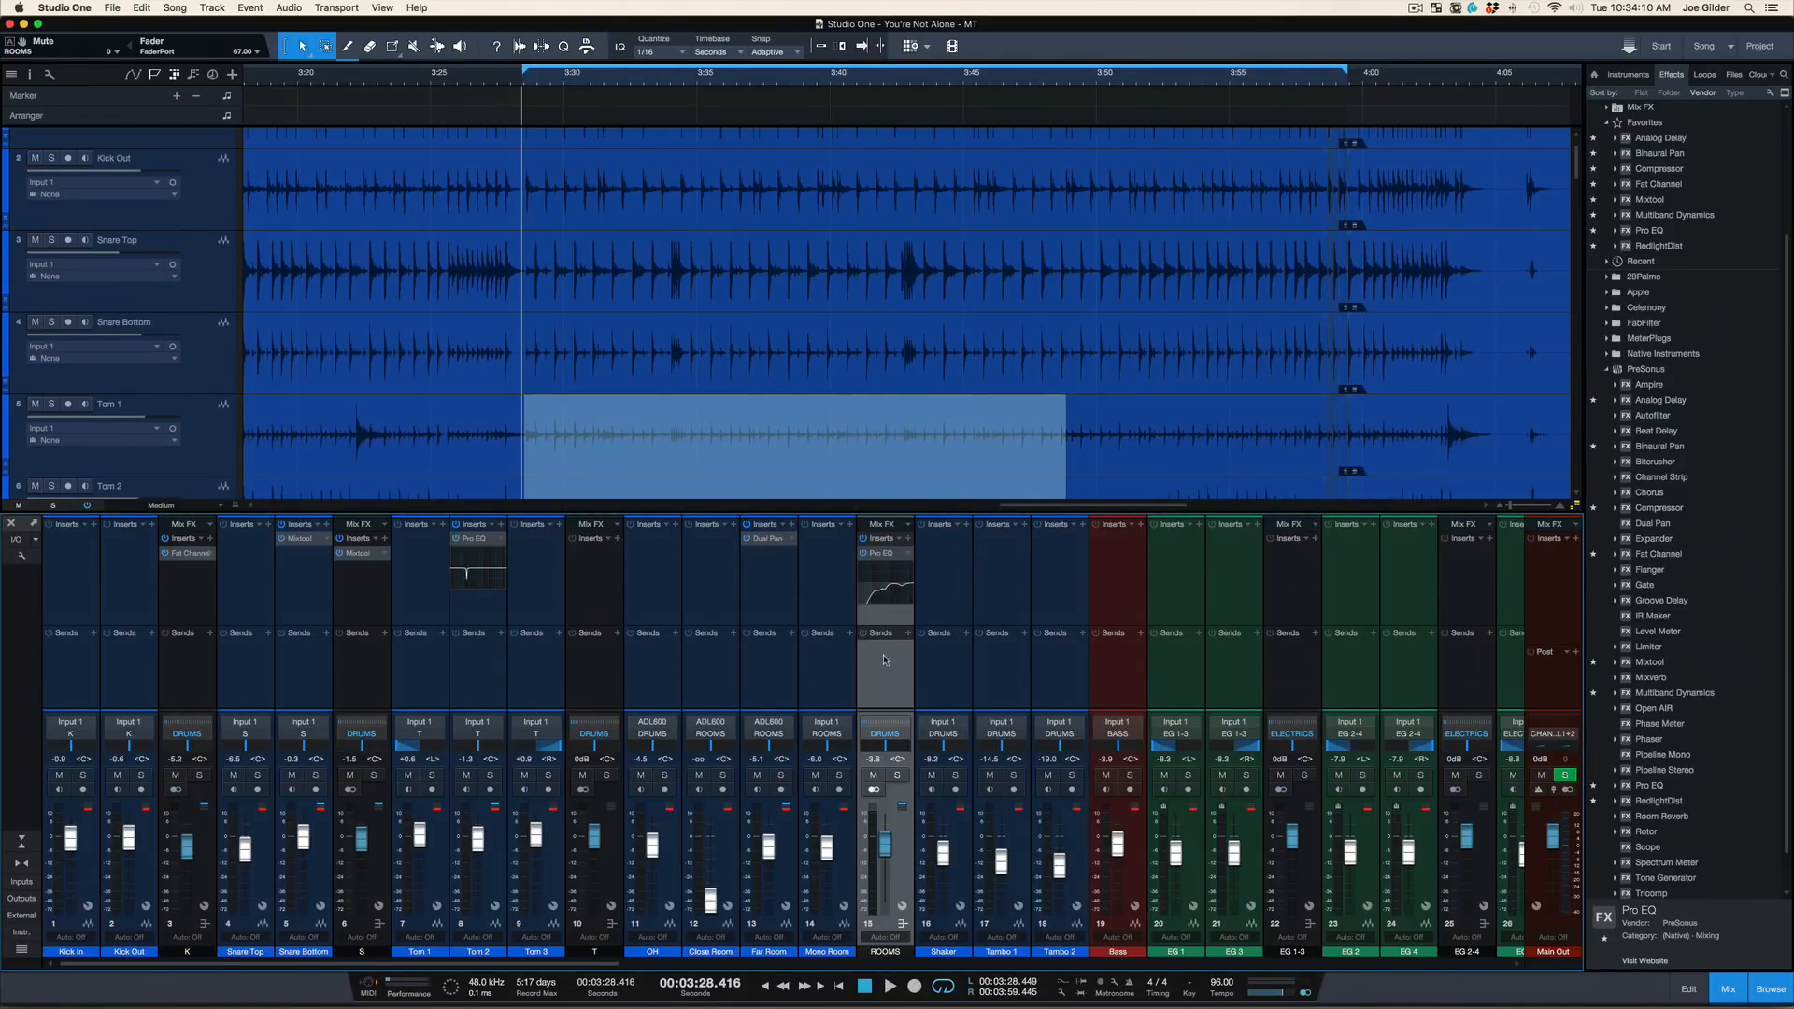
pyautogui.press('space')
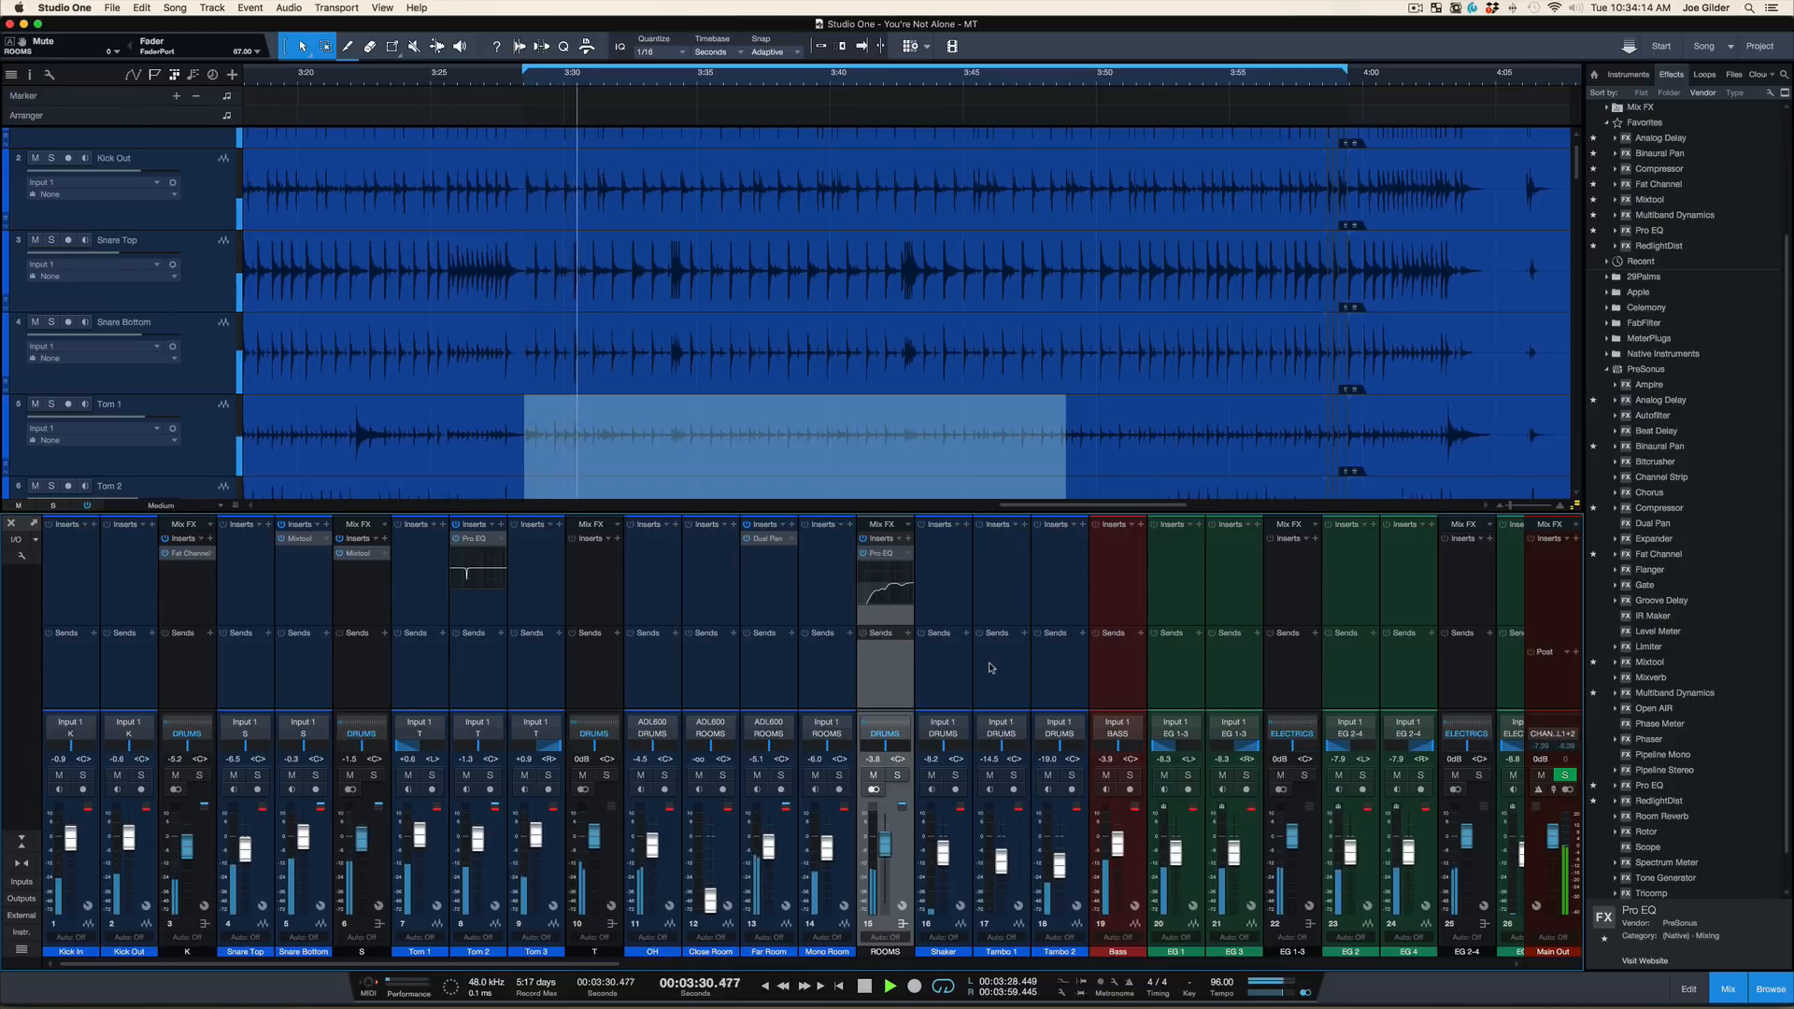
# Check the S snare bus by soloing and unsoloing it, first during playback and again with playback stopped
pyautogui.click(373, 775)
pyautogui.click(374, 775)
pyautogui.press('space')
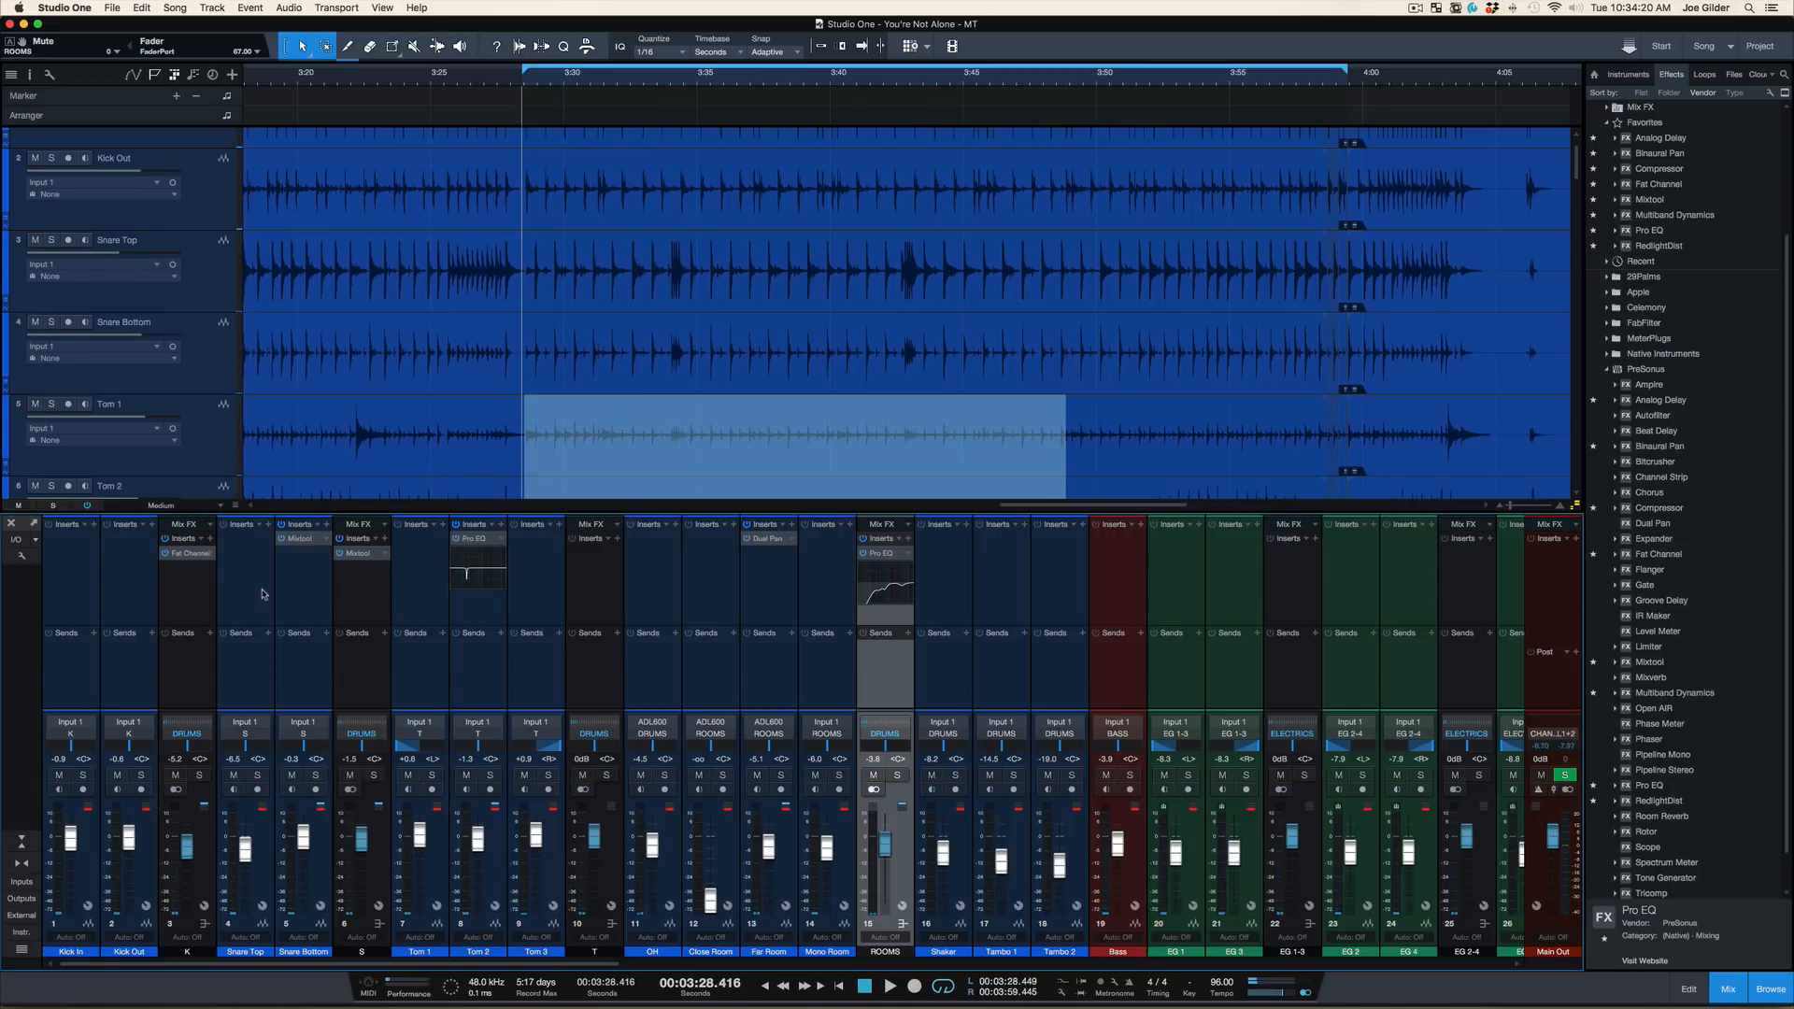
pyautogui.click(369, 706)
pyautogui.click(373, 775)
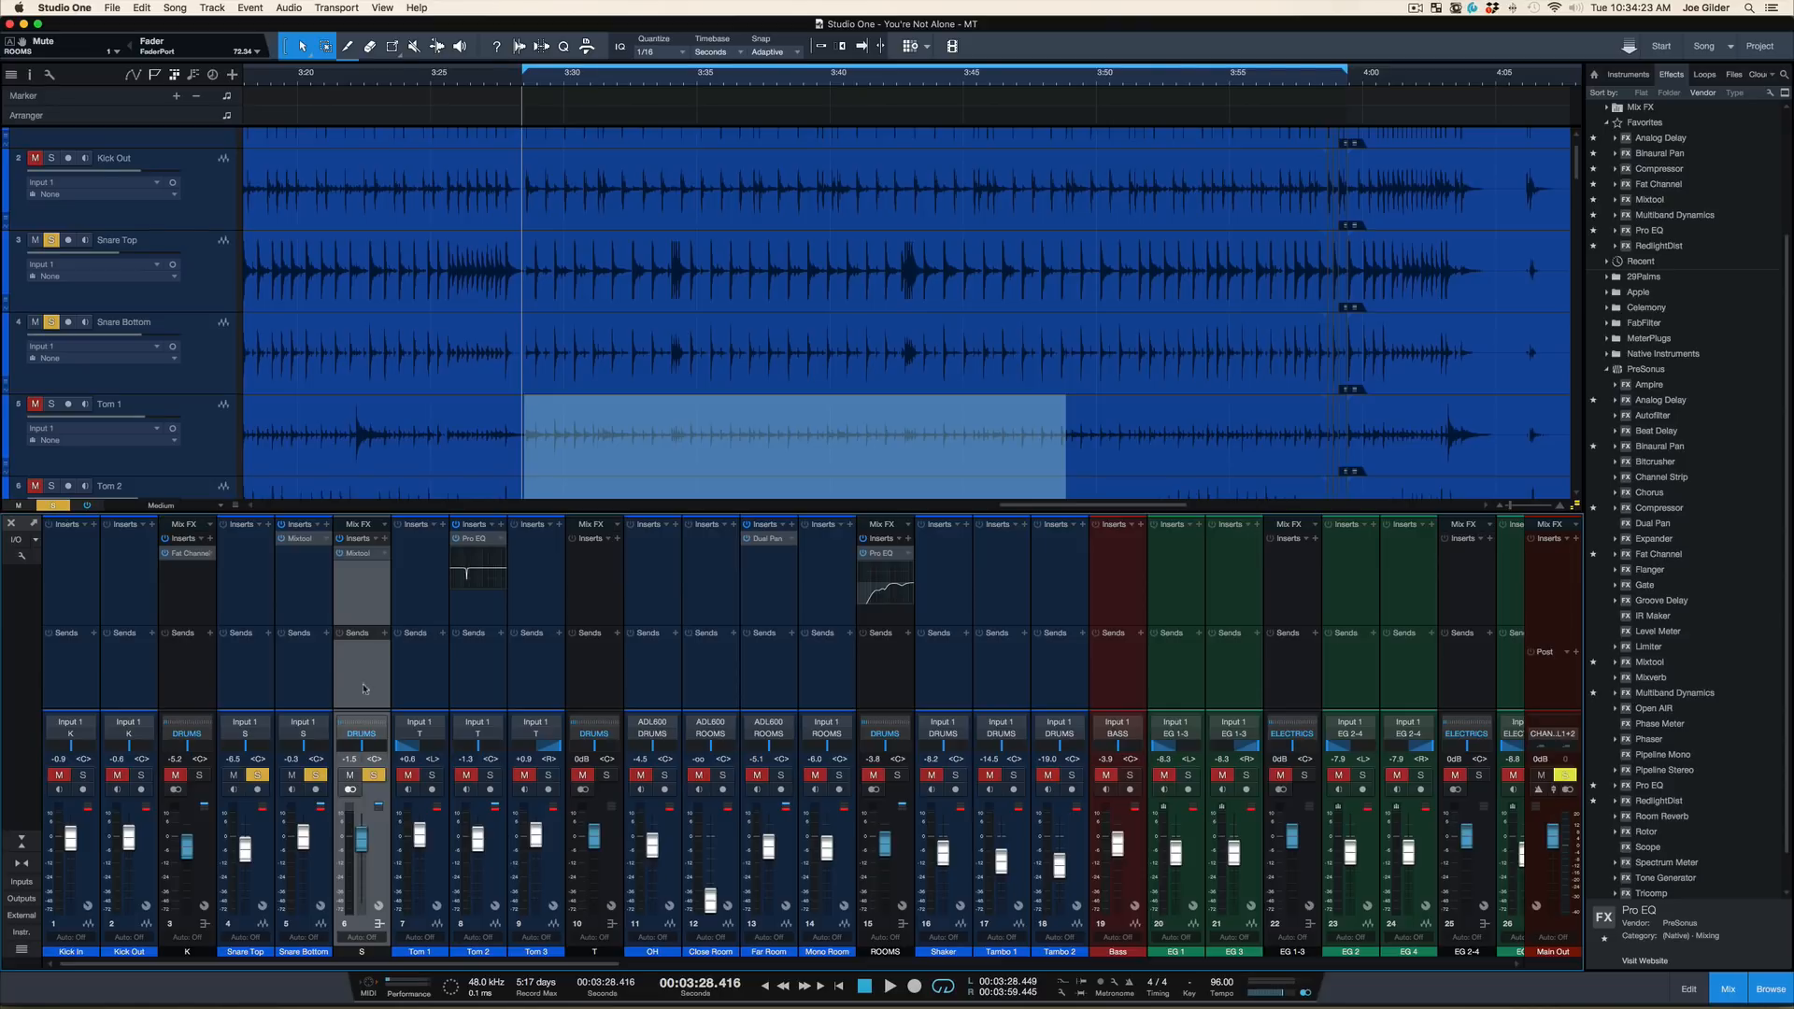
pyautogui.click(374, 775)
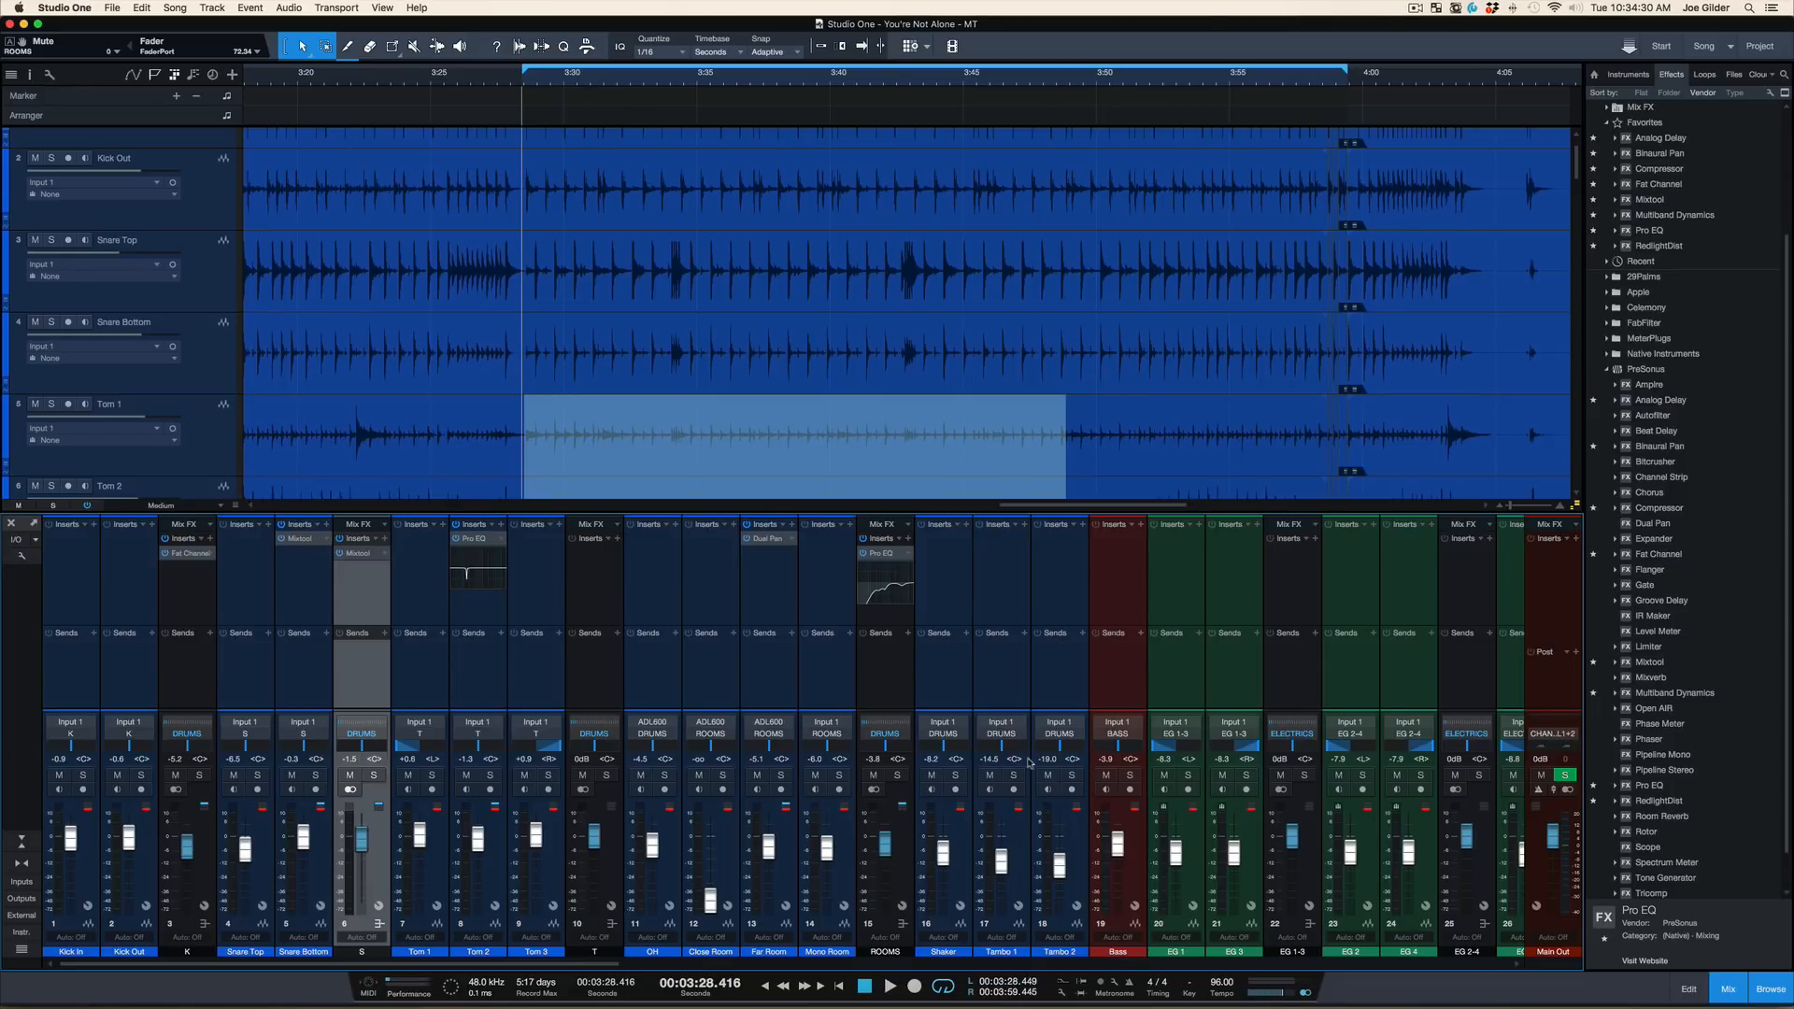
# Select the BASS and ELECTRICS buses, audition the mix with their faders raised, and pull the faders back down
pyautogui.hscroll(20, 1028, 762)
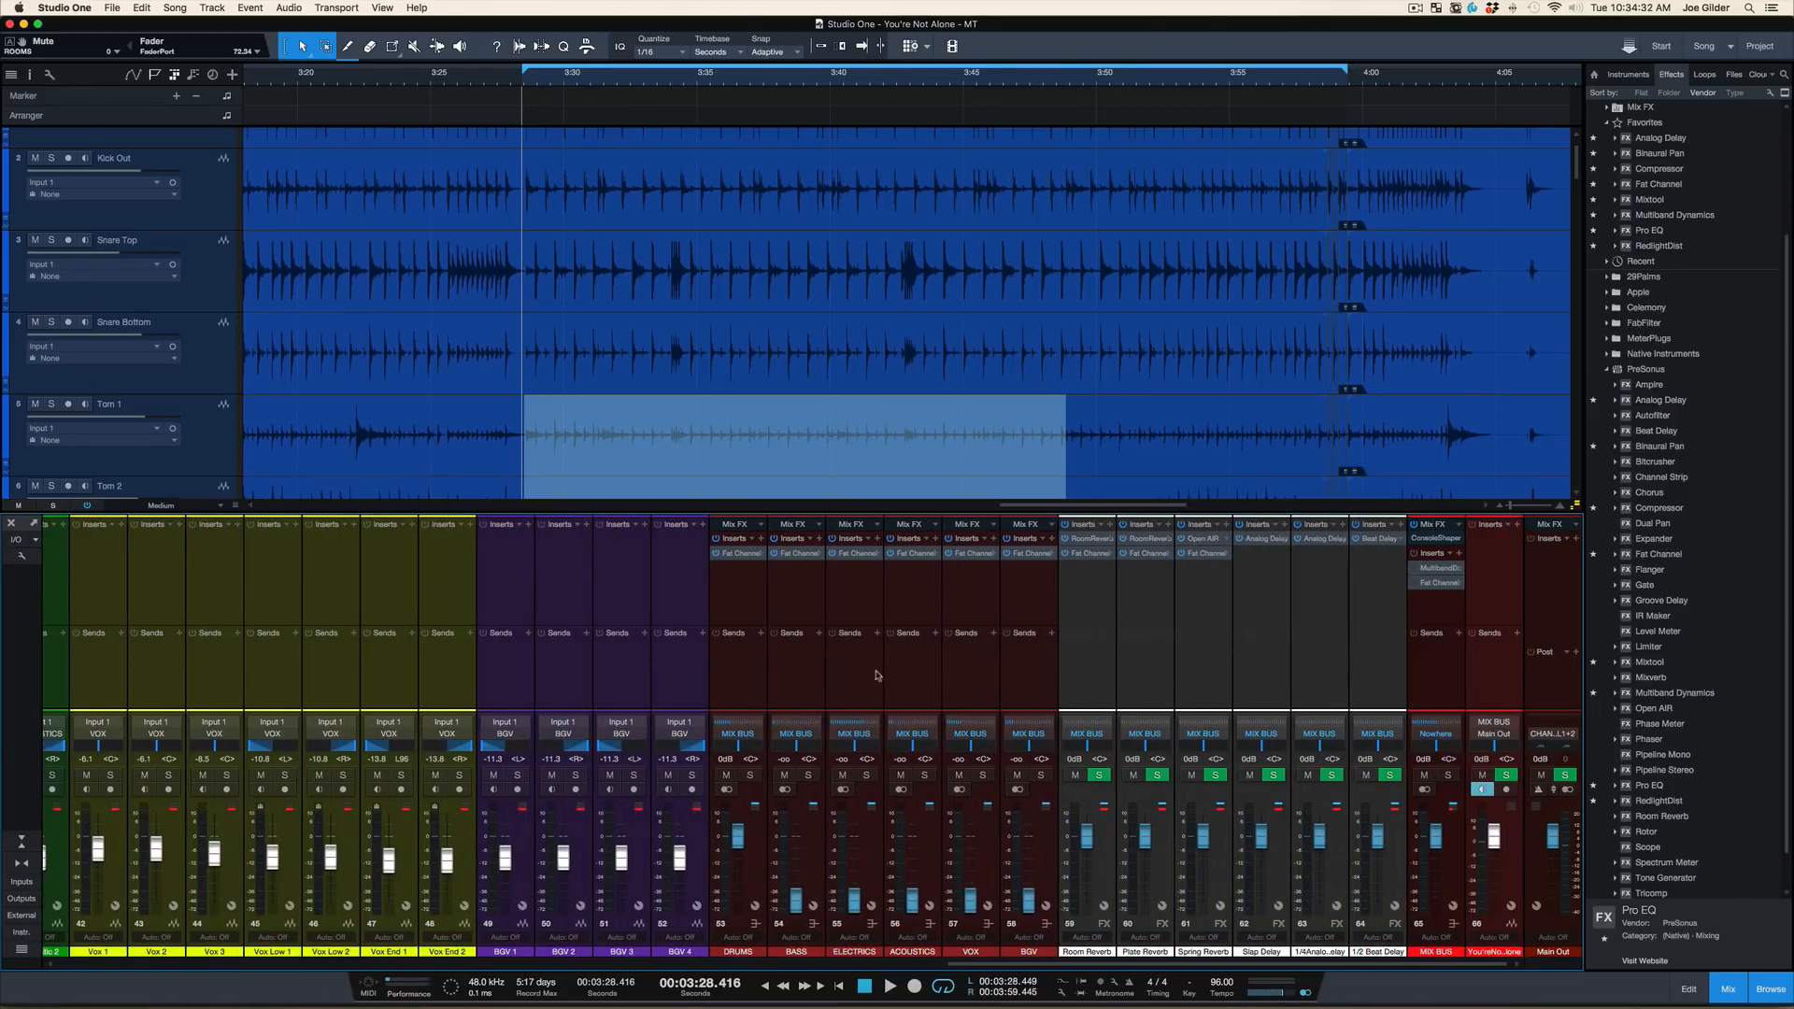
pyautogui.click(852, 685)
pyautogui.keyDown('shift'); pyautogui.click(779, 687); pyautogui.keyUp('shift')
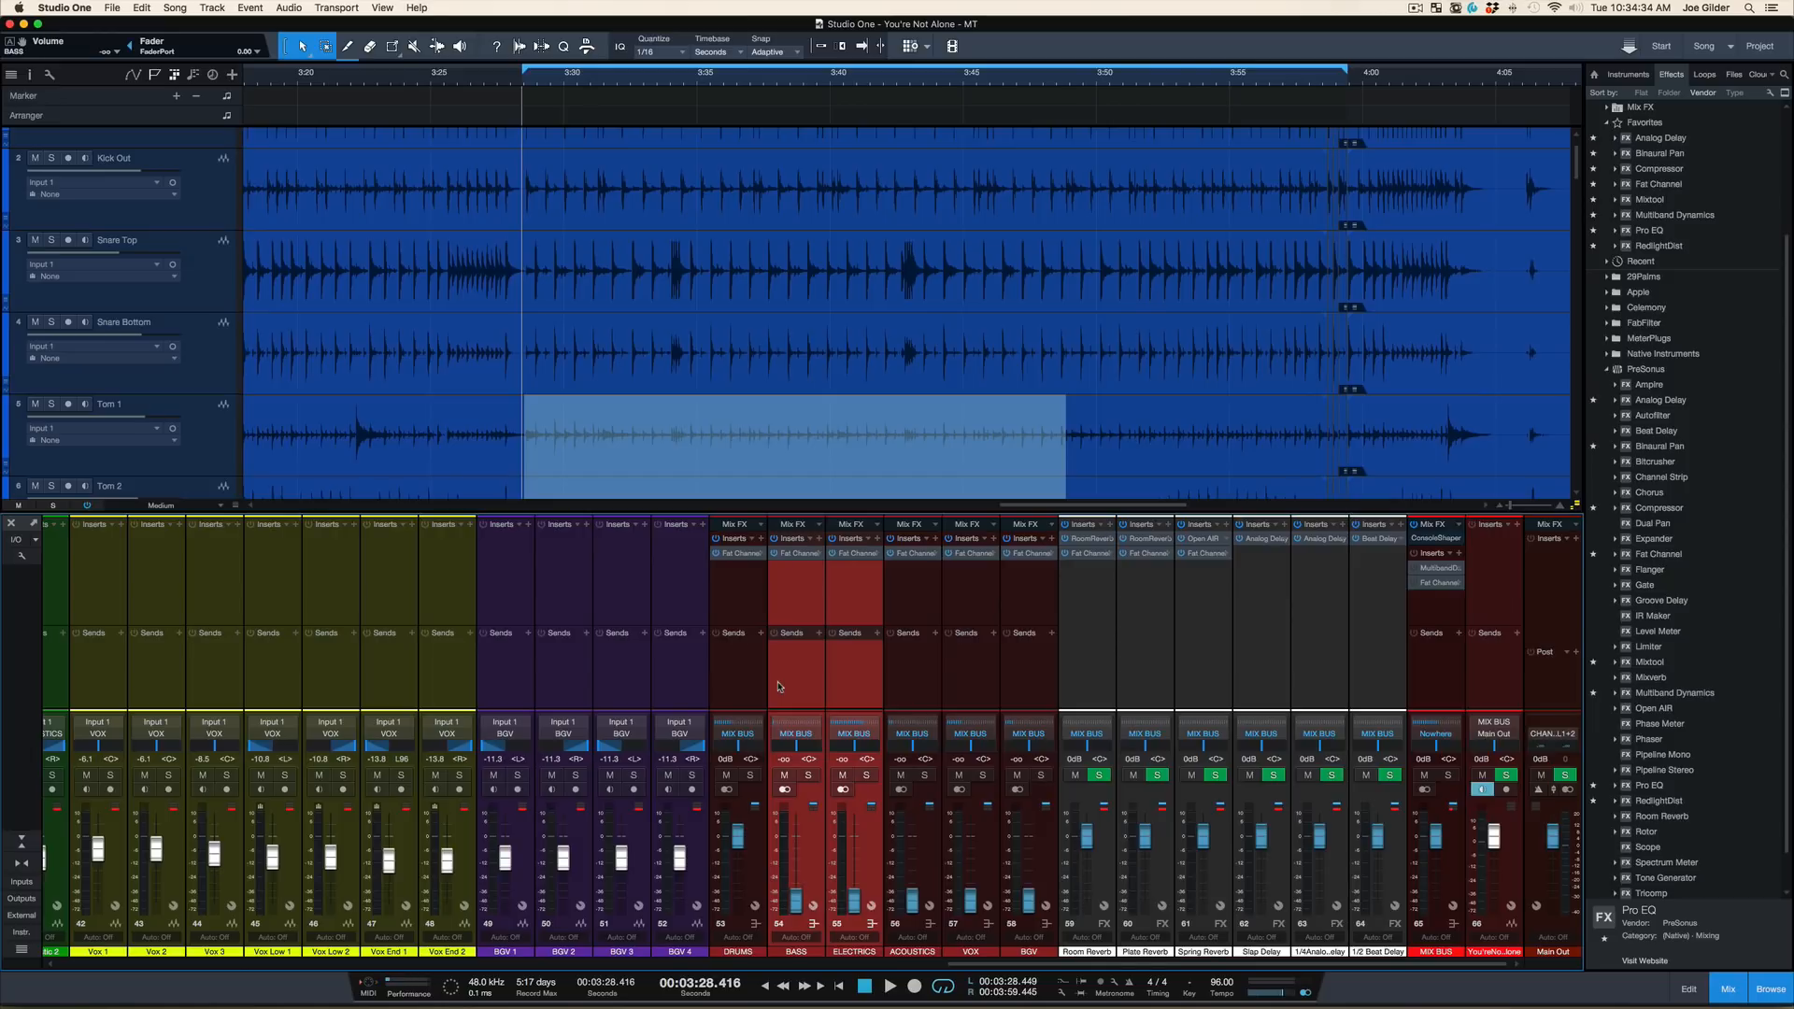
pyautogui.press('space')
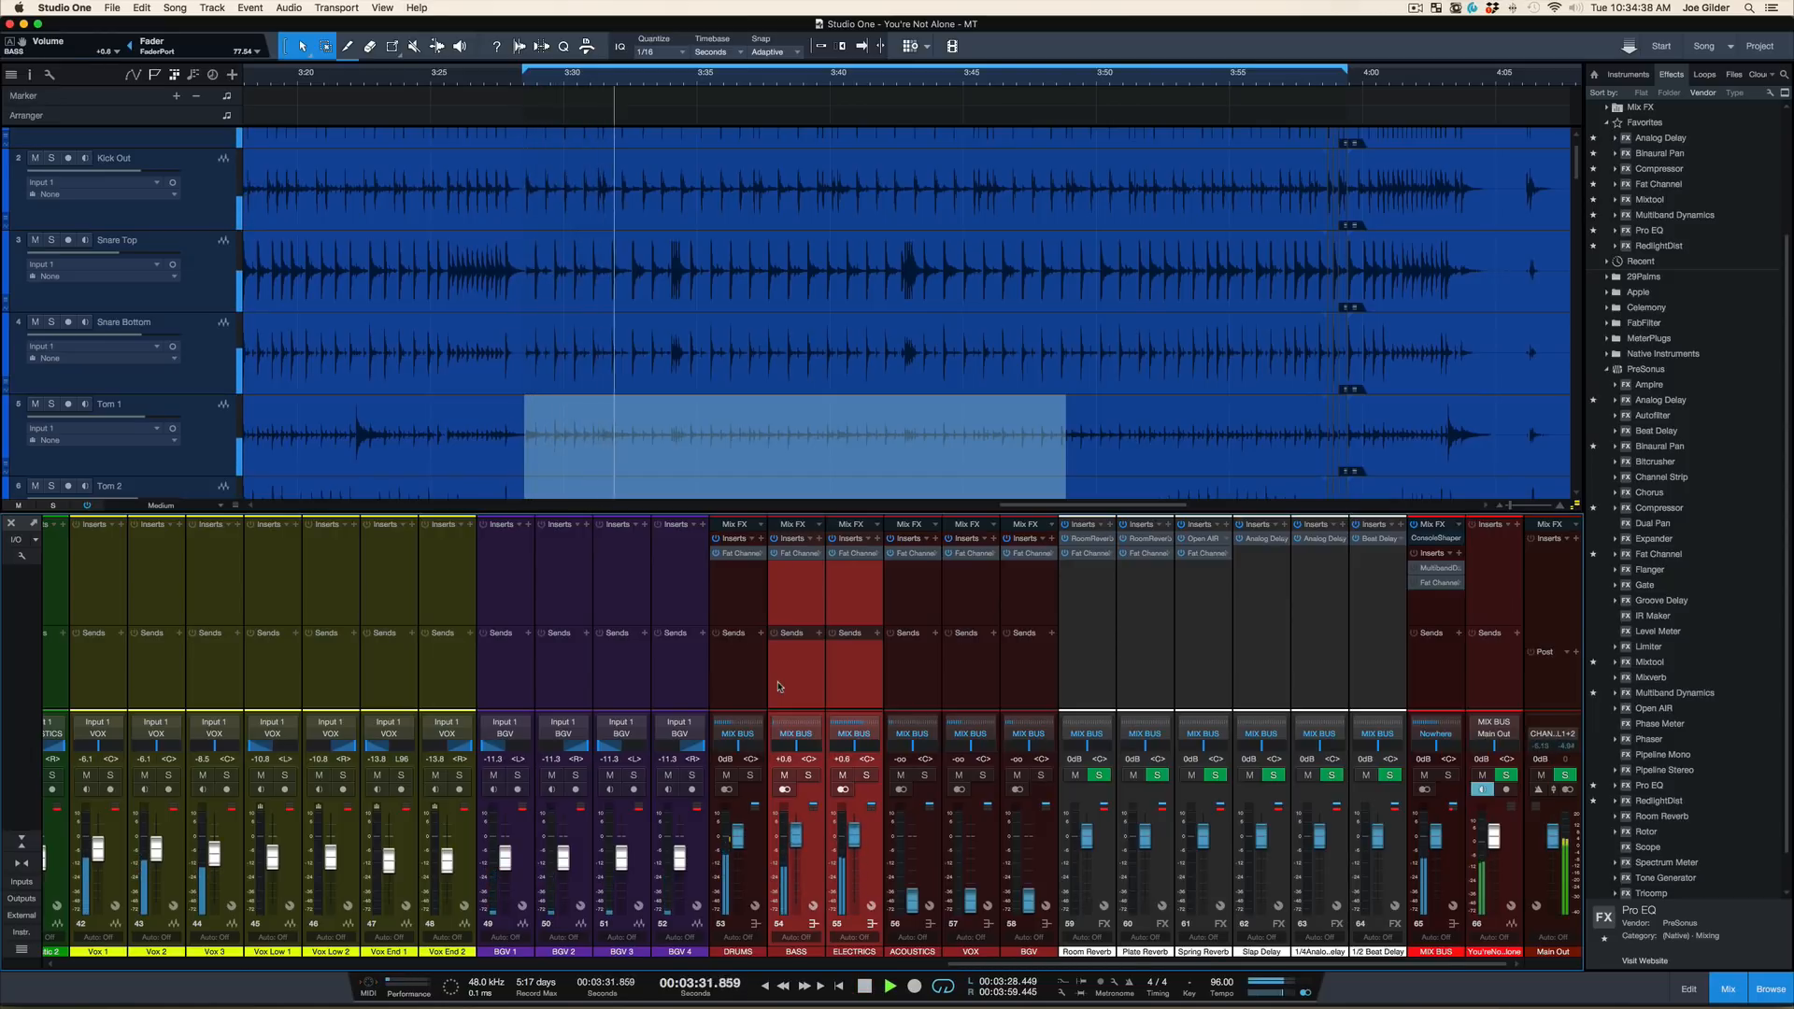
pyautogui.press('space')
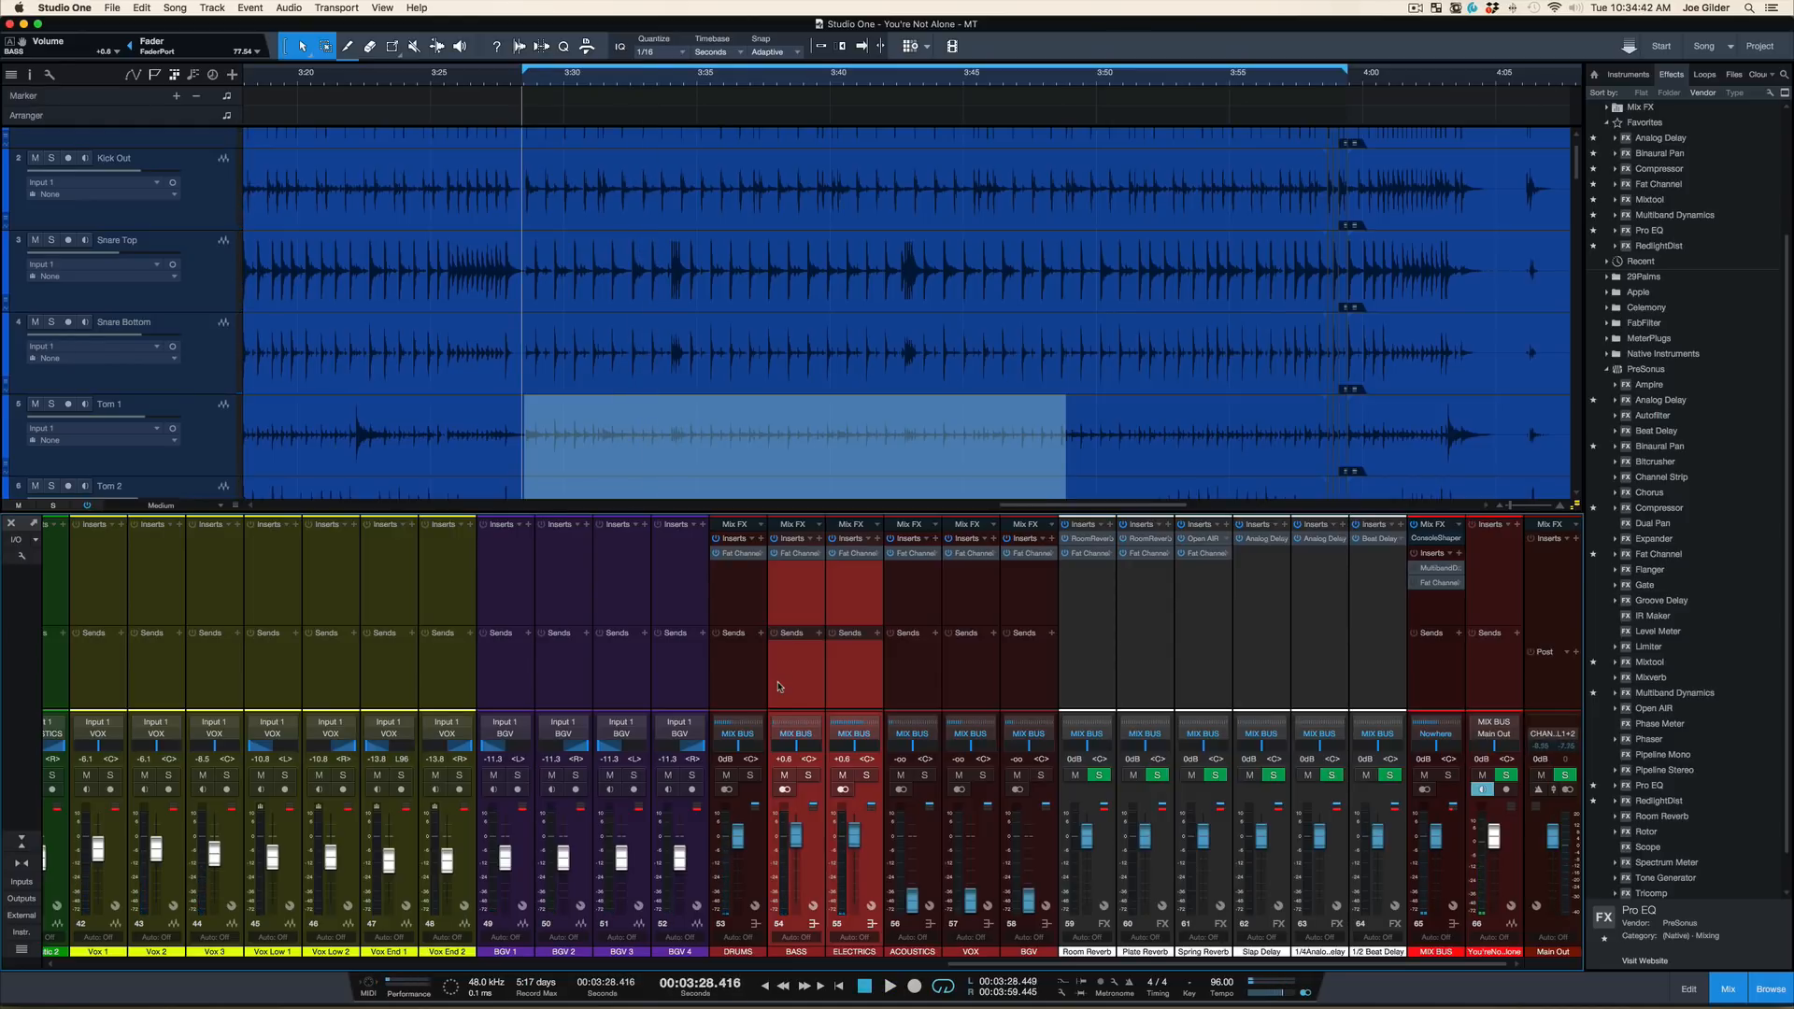
# Find the S snare bus in the mixer, solo it, and audition it with a short playback
pyautogui.hscroll(-15, 570, 415)
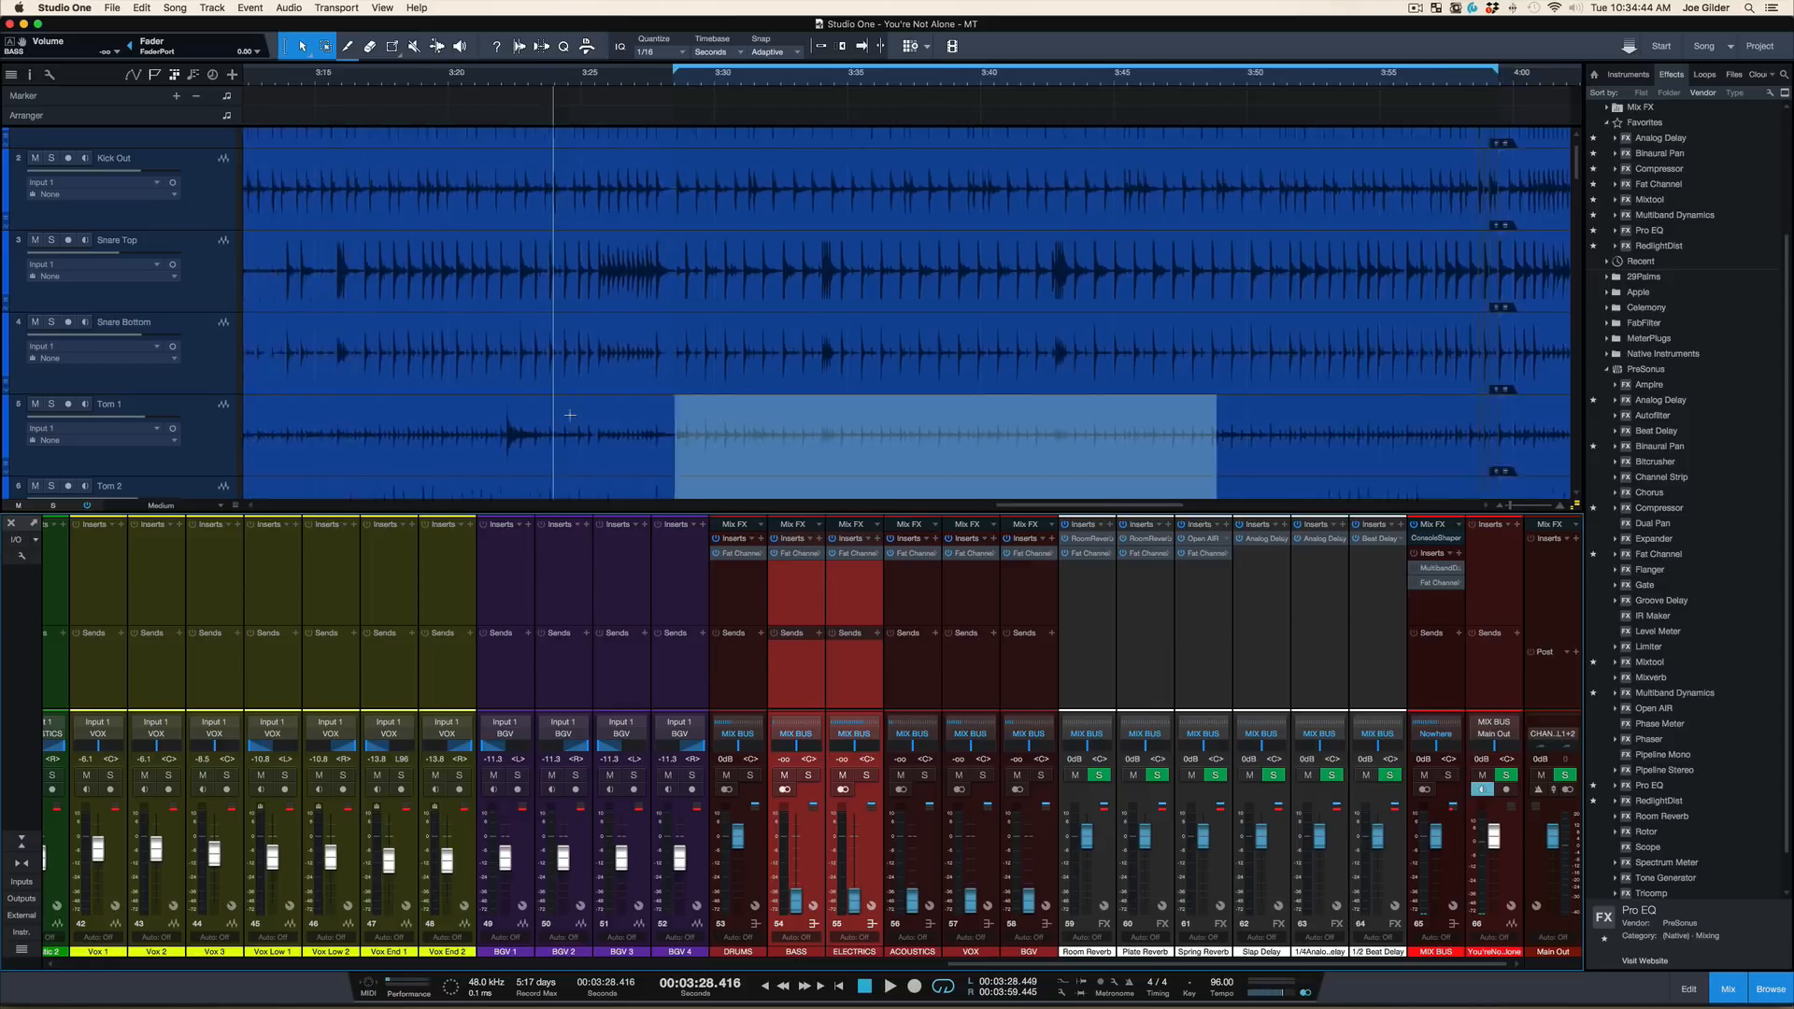
pyautogui.hscroll(-20, 580, 586)
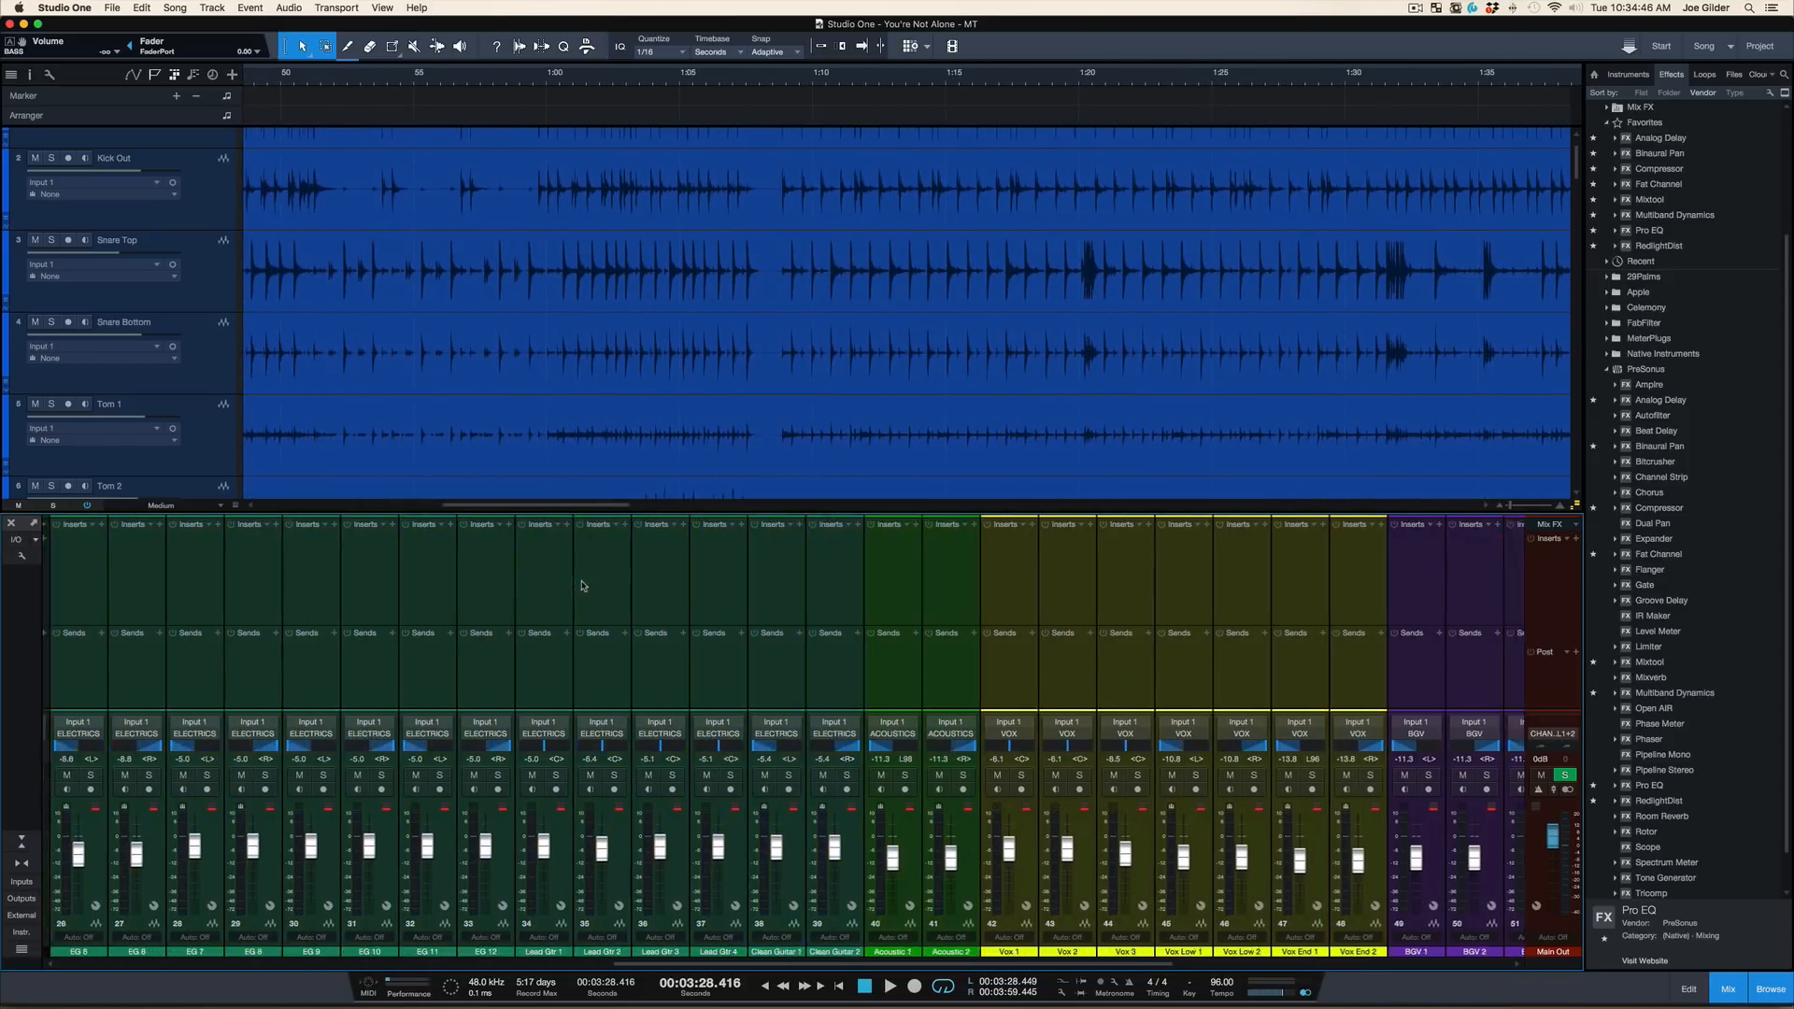
pyautogui.hscroll(-5, 493, 643)
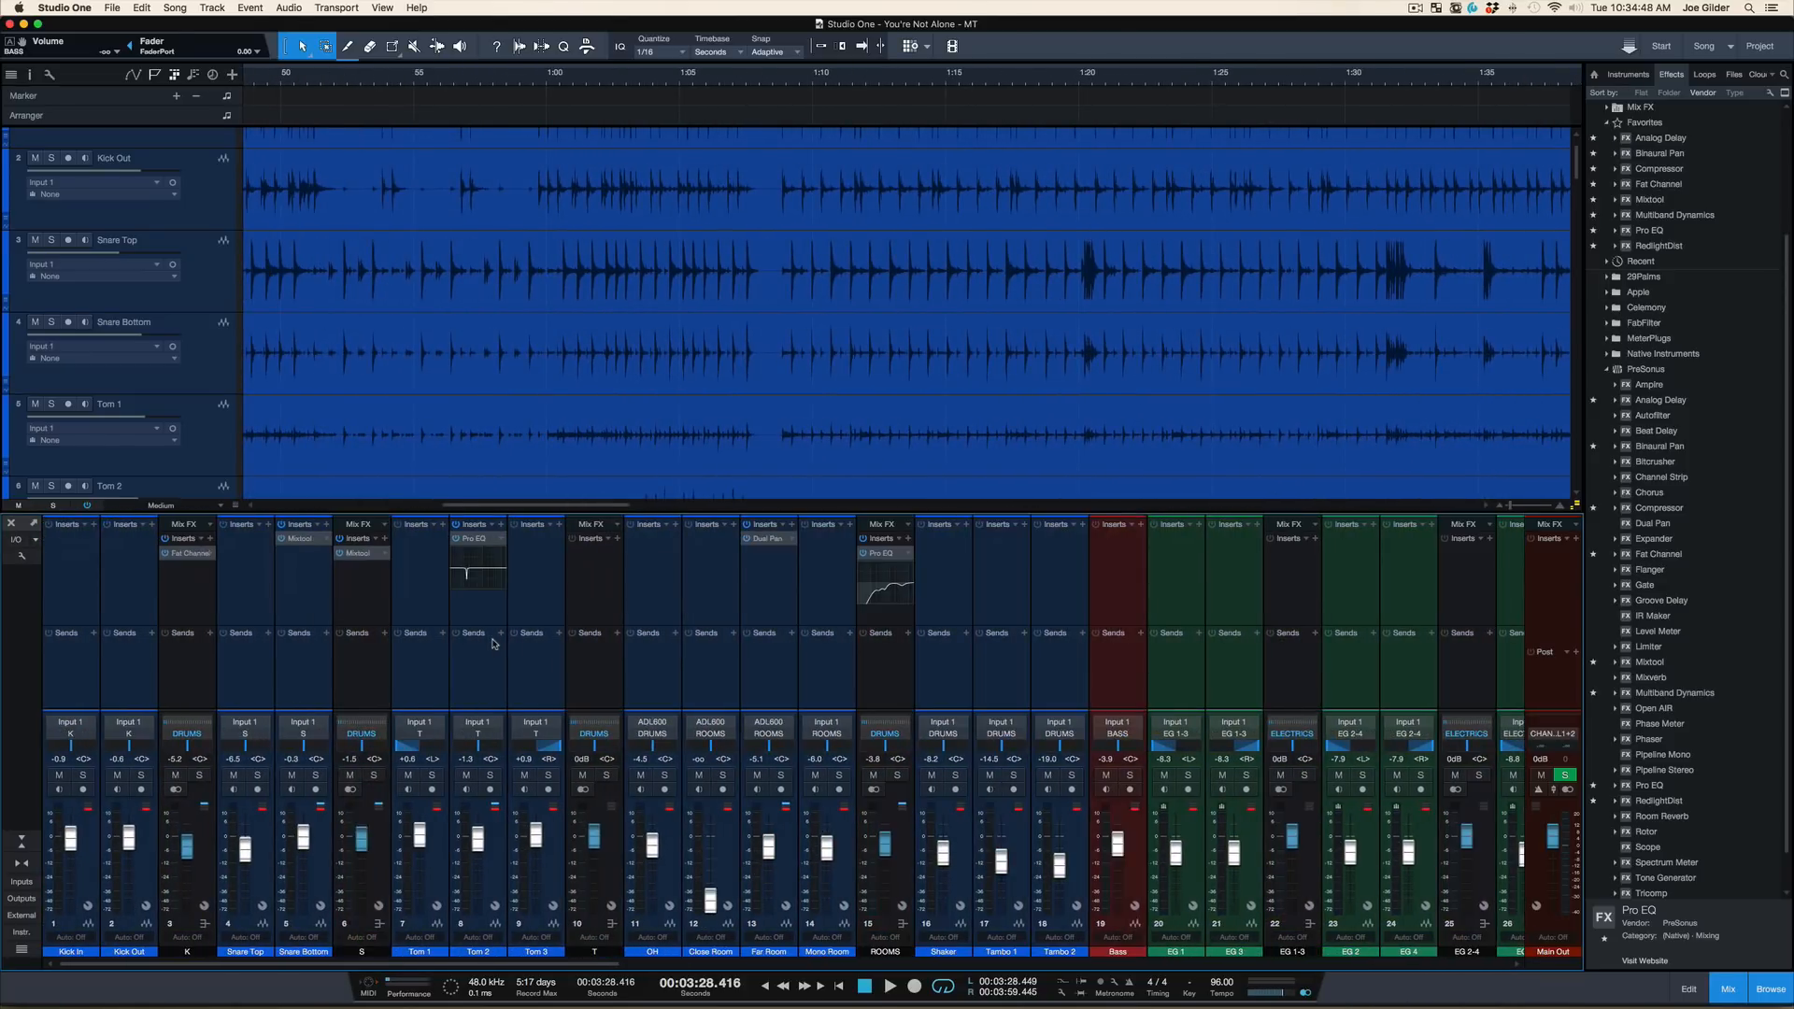
pyautogui.click(401, 674)
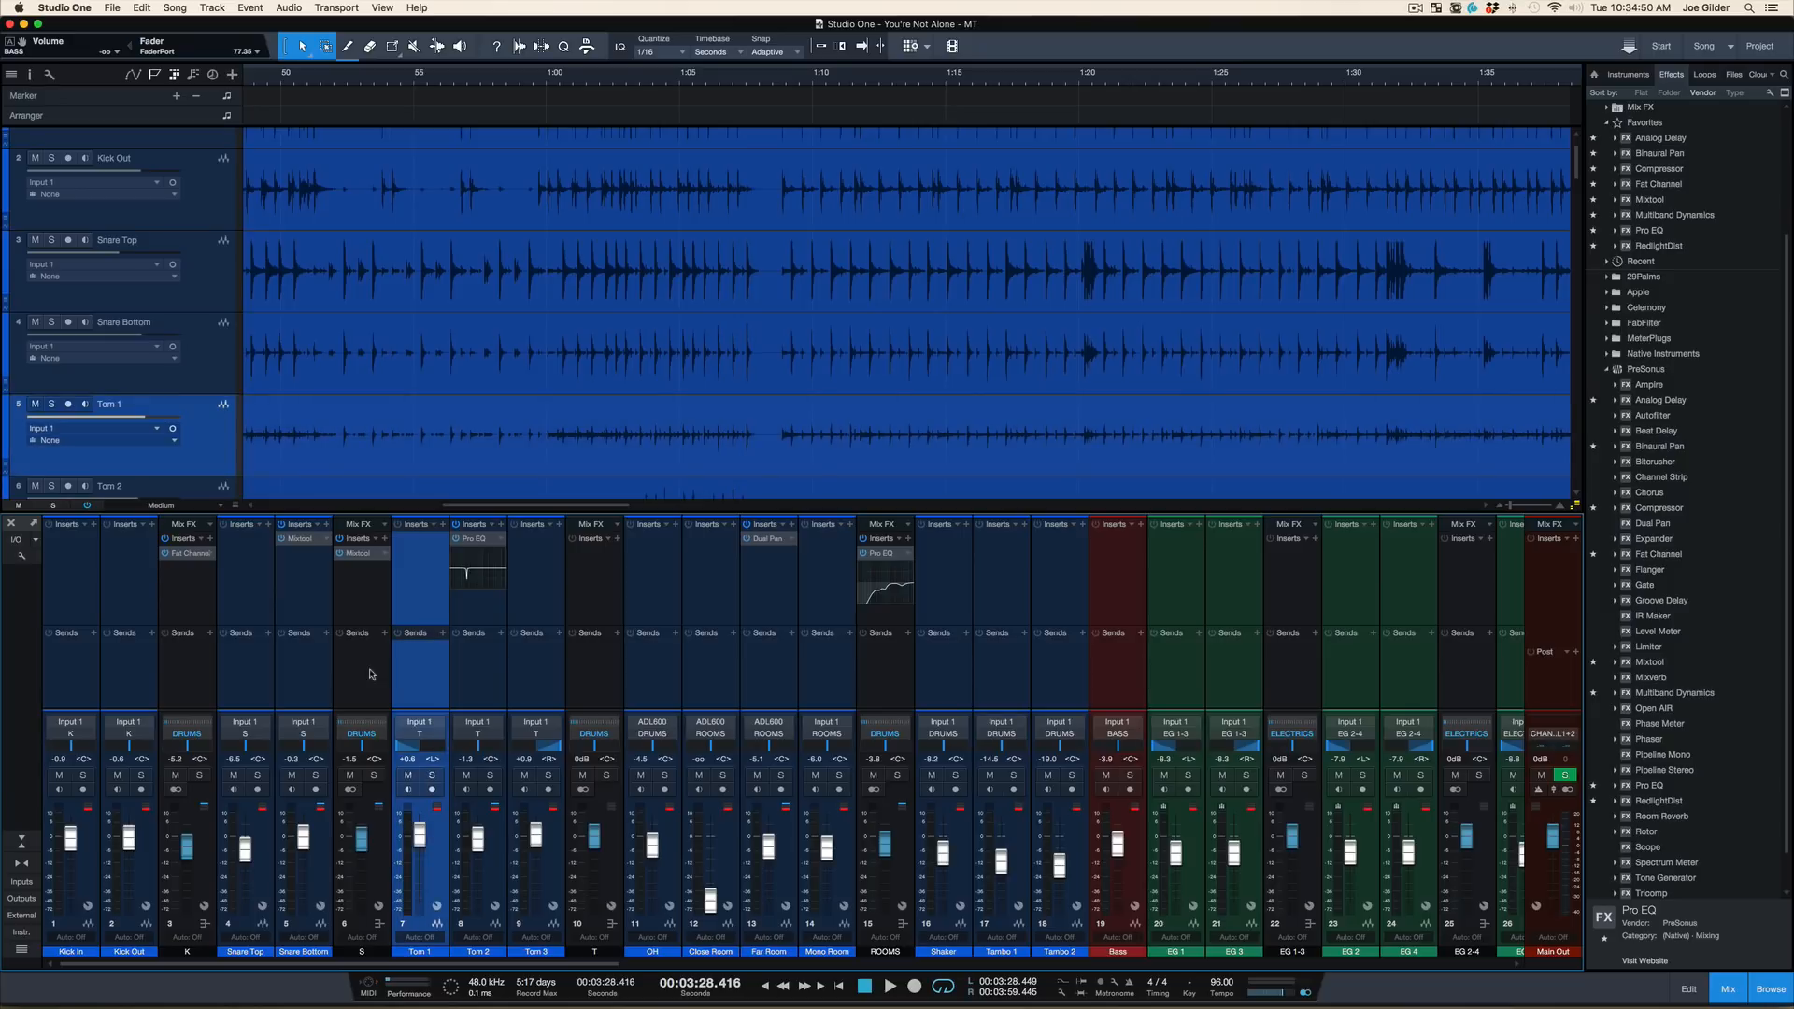
pyautogui.click(363, 666)
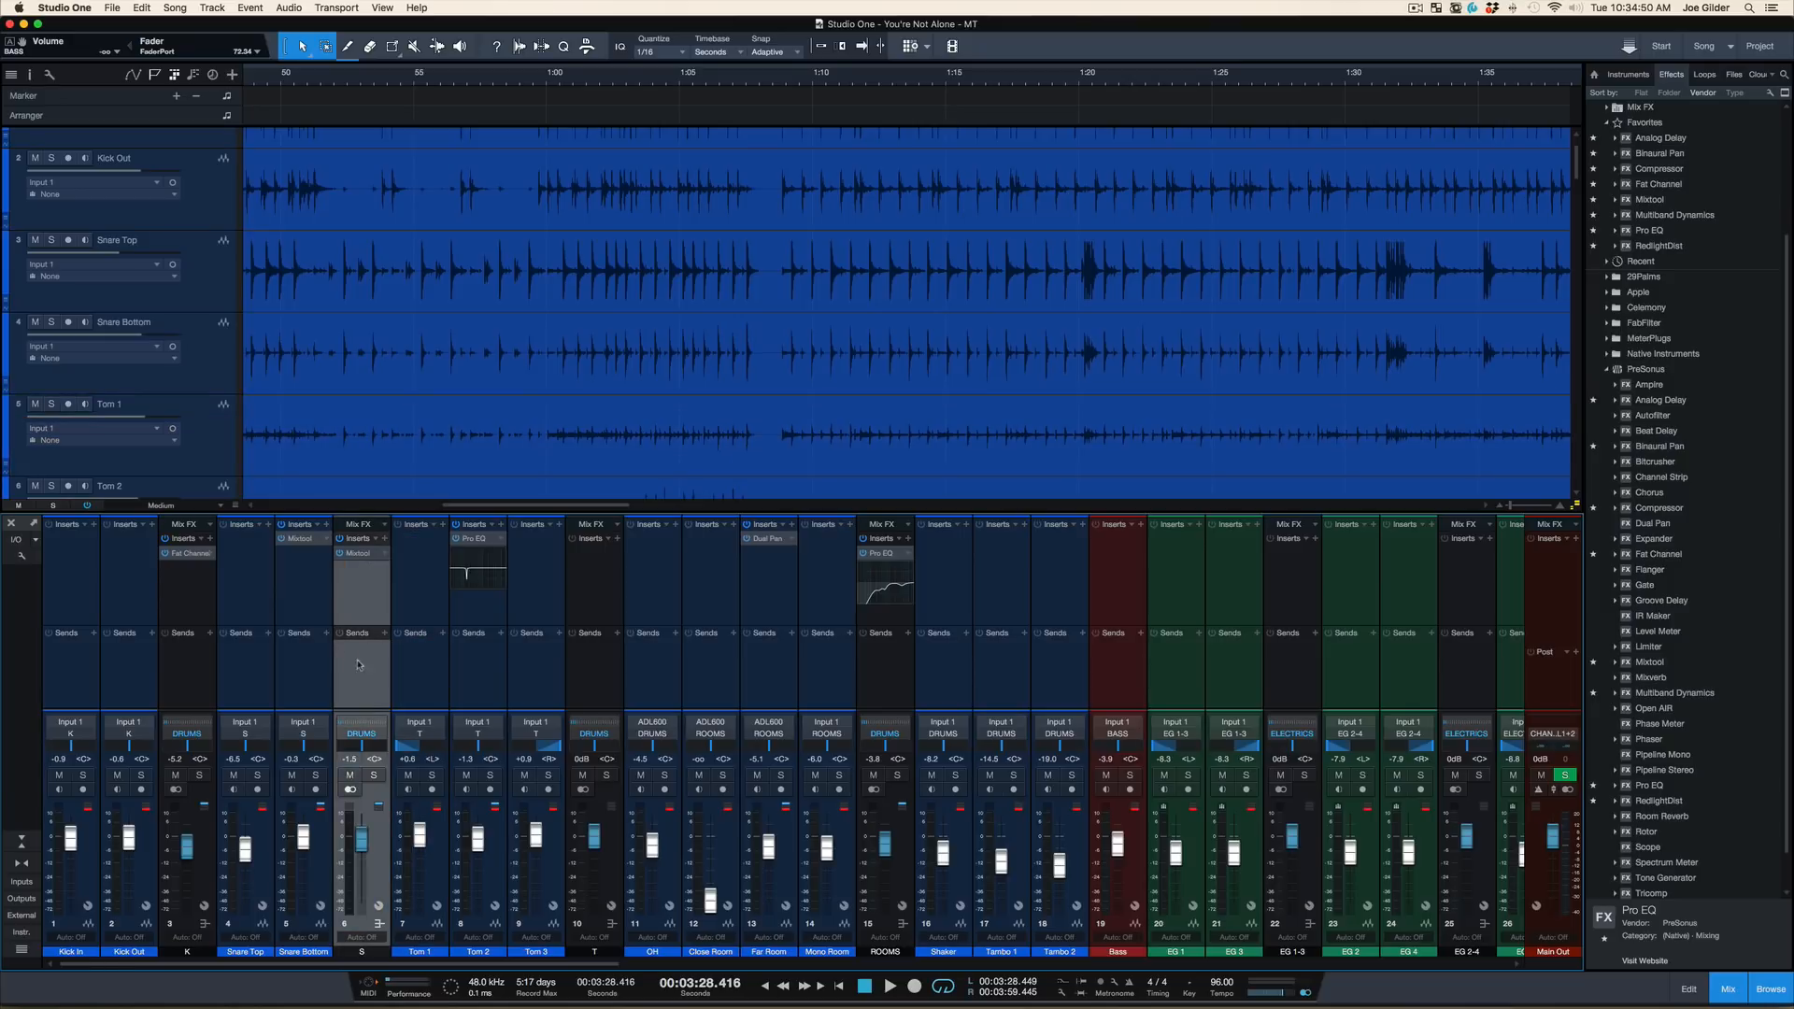
pyautogui.click(375, 775)
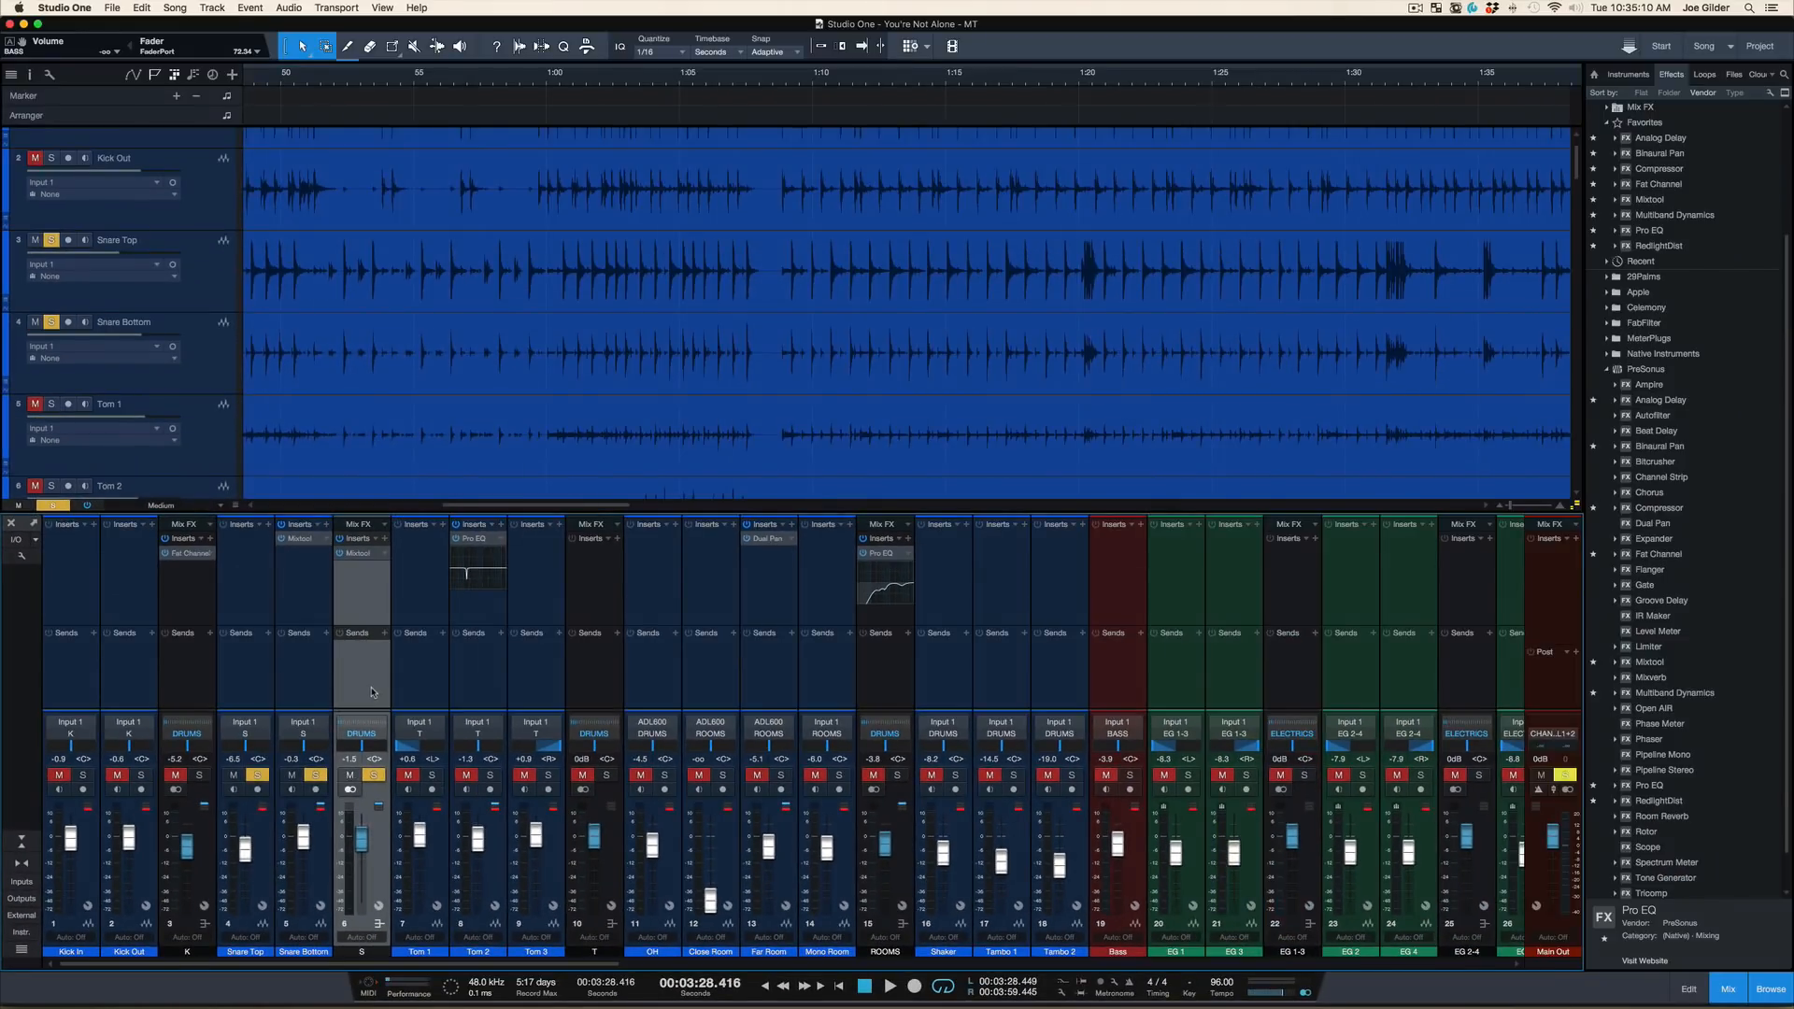
pyautogui.press('space')
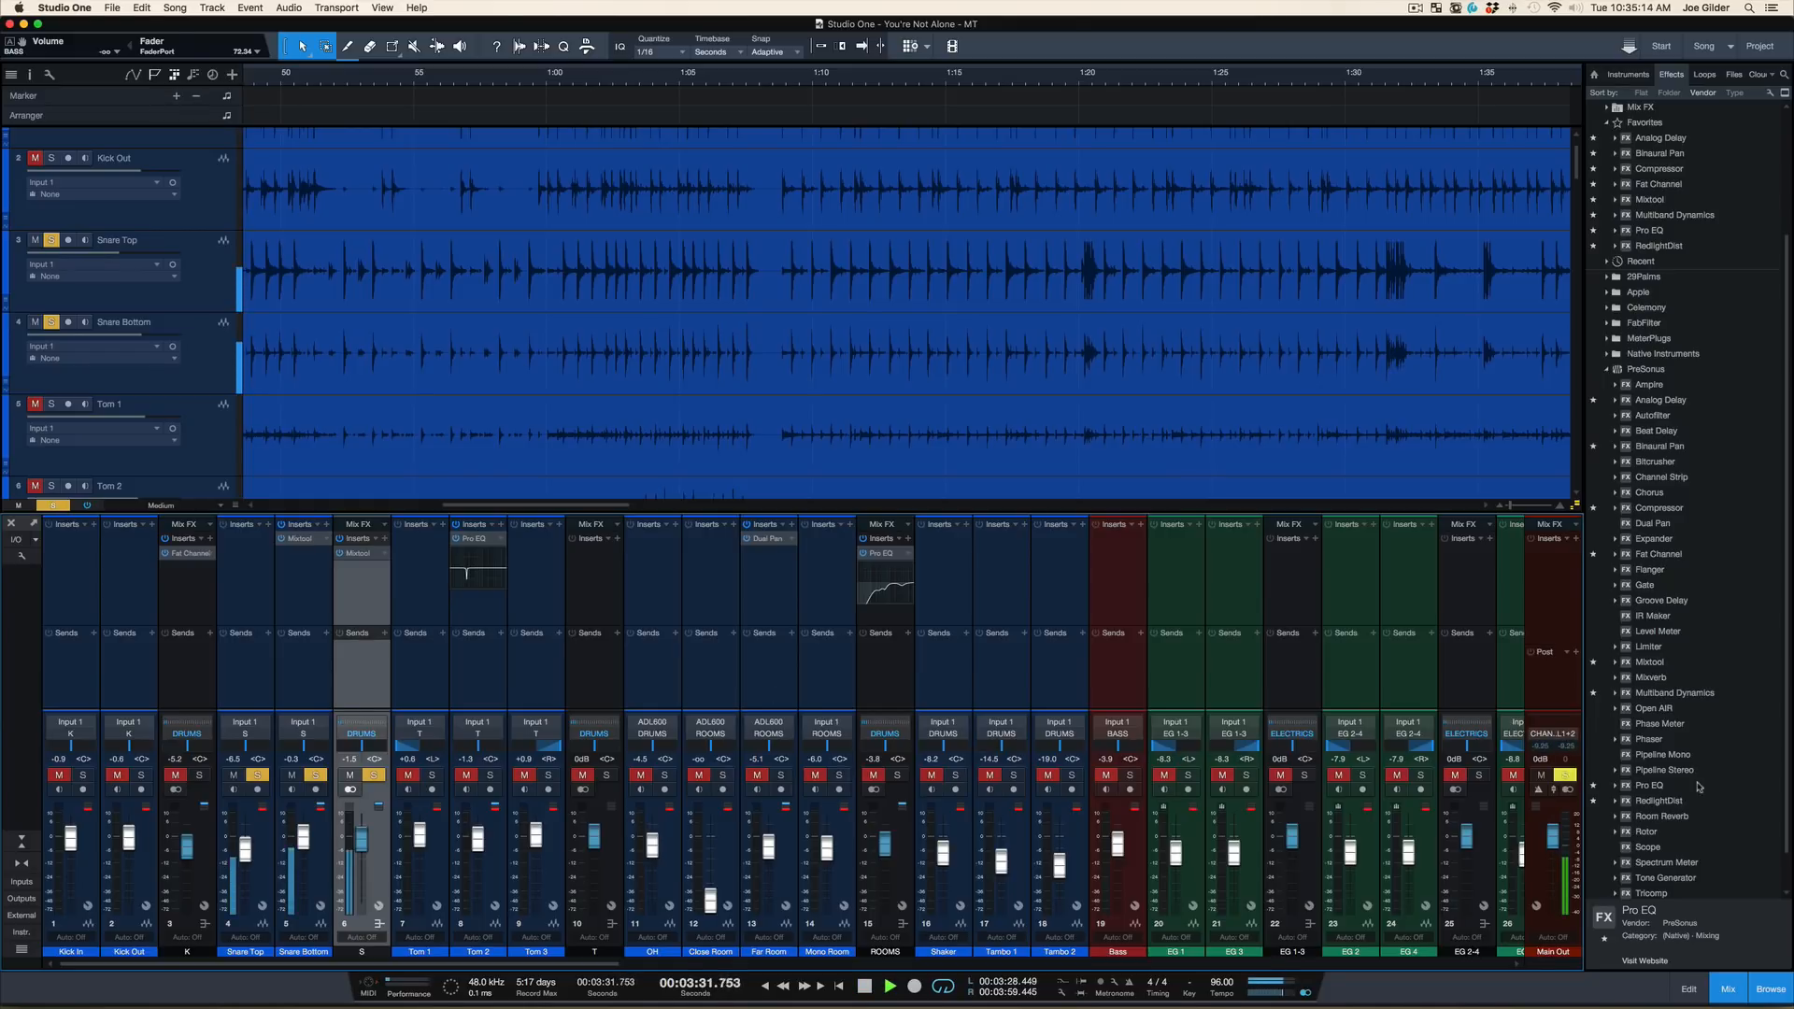
pyautogui.press('space')
# Insert a Pro EQ on Snare Top and, during playback, search for ringing with an LMF boost of 21.41 dB at 256 Hz, Q 24
pyautogui.moveTo(1649, 785); pyautogui.dragTo(226, 592)
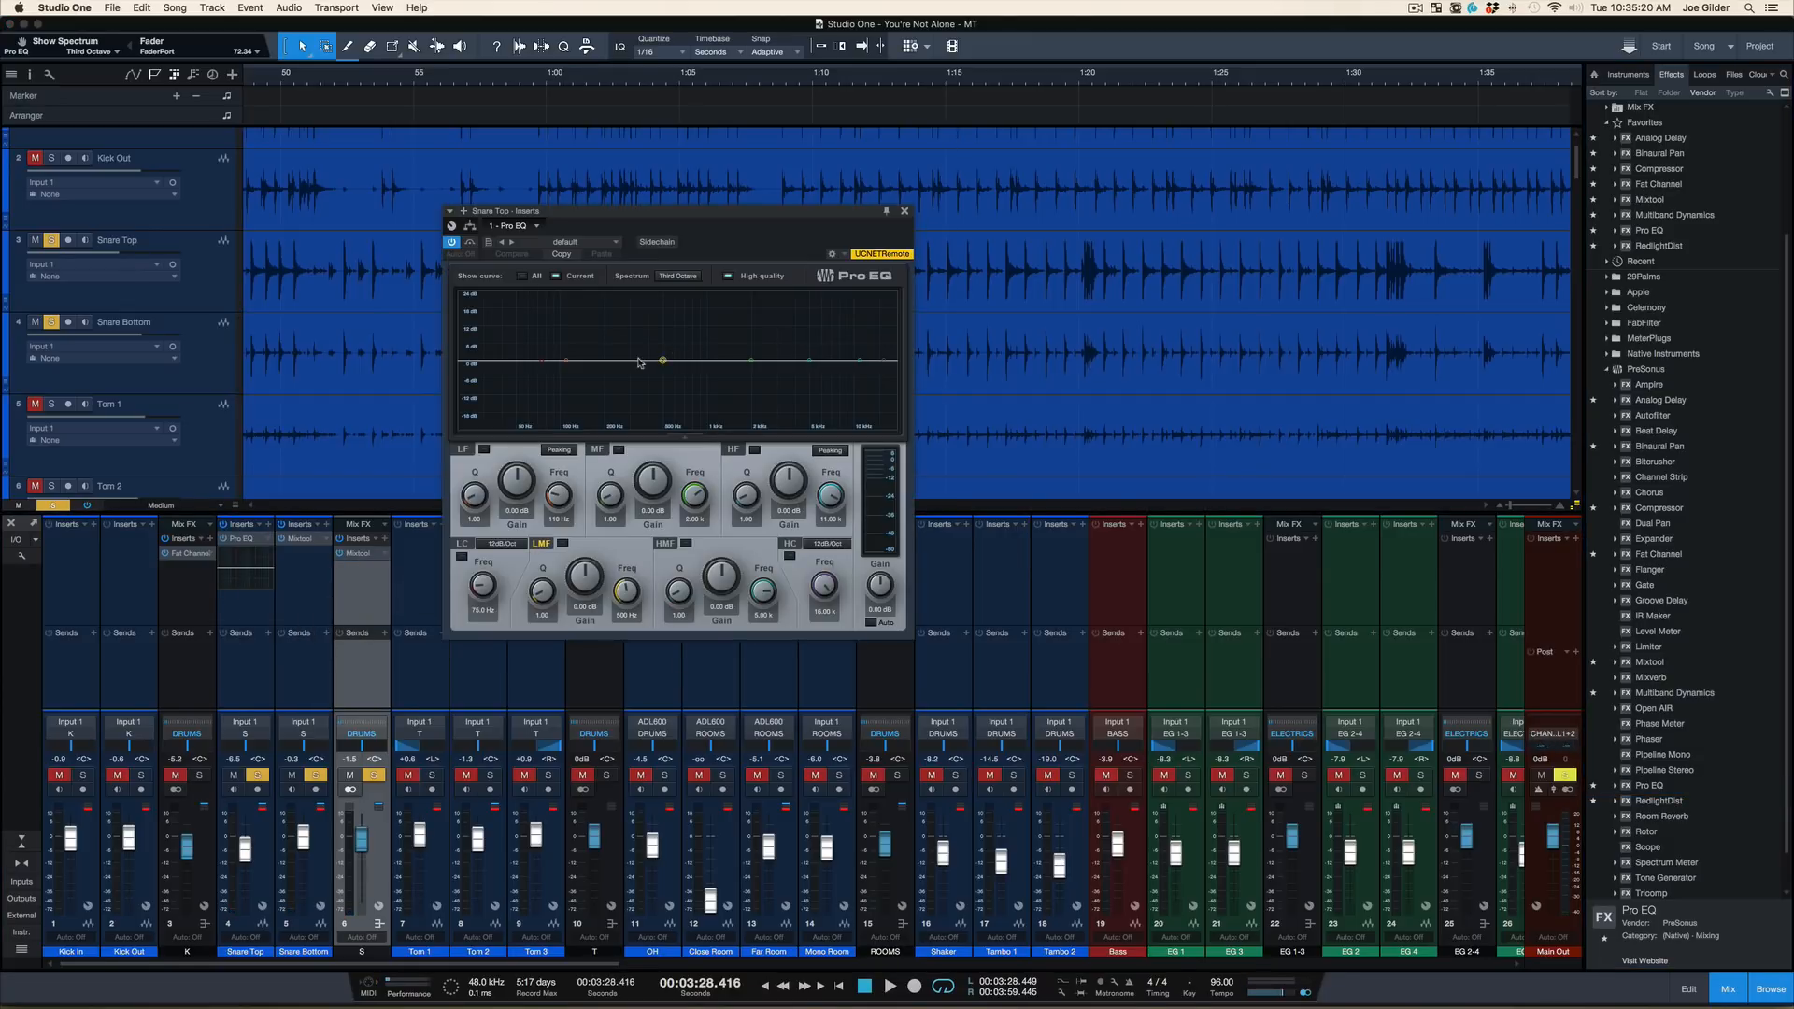
pyautogui.press('space')
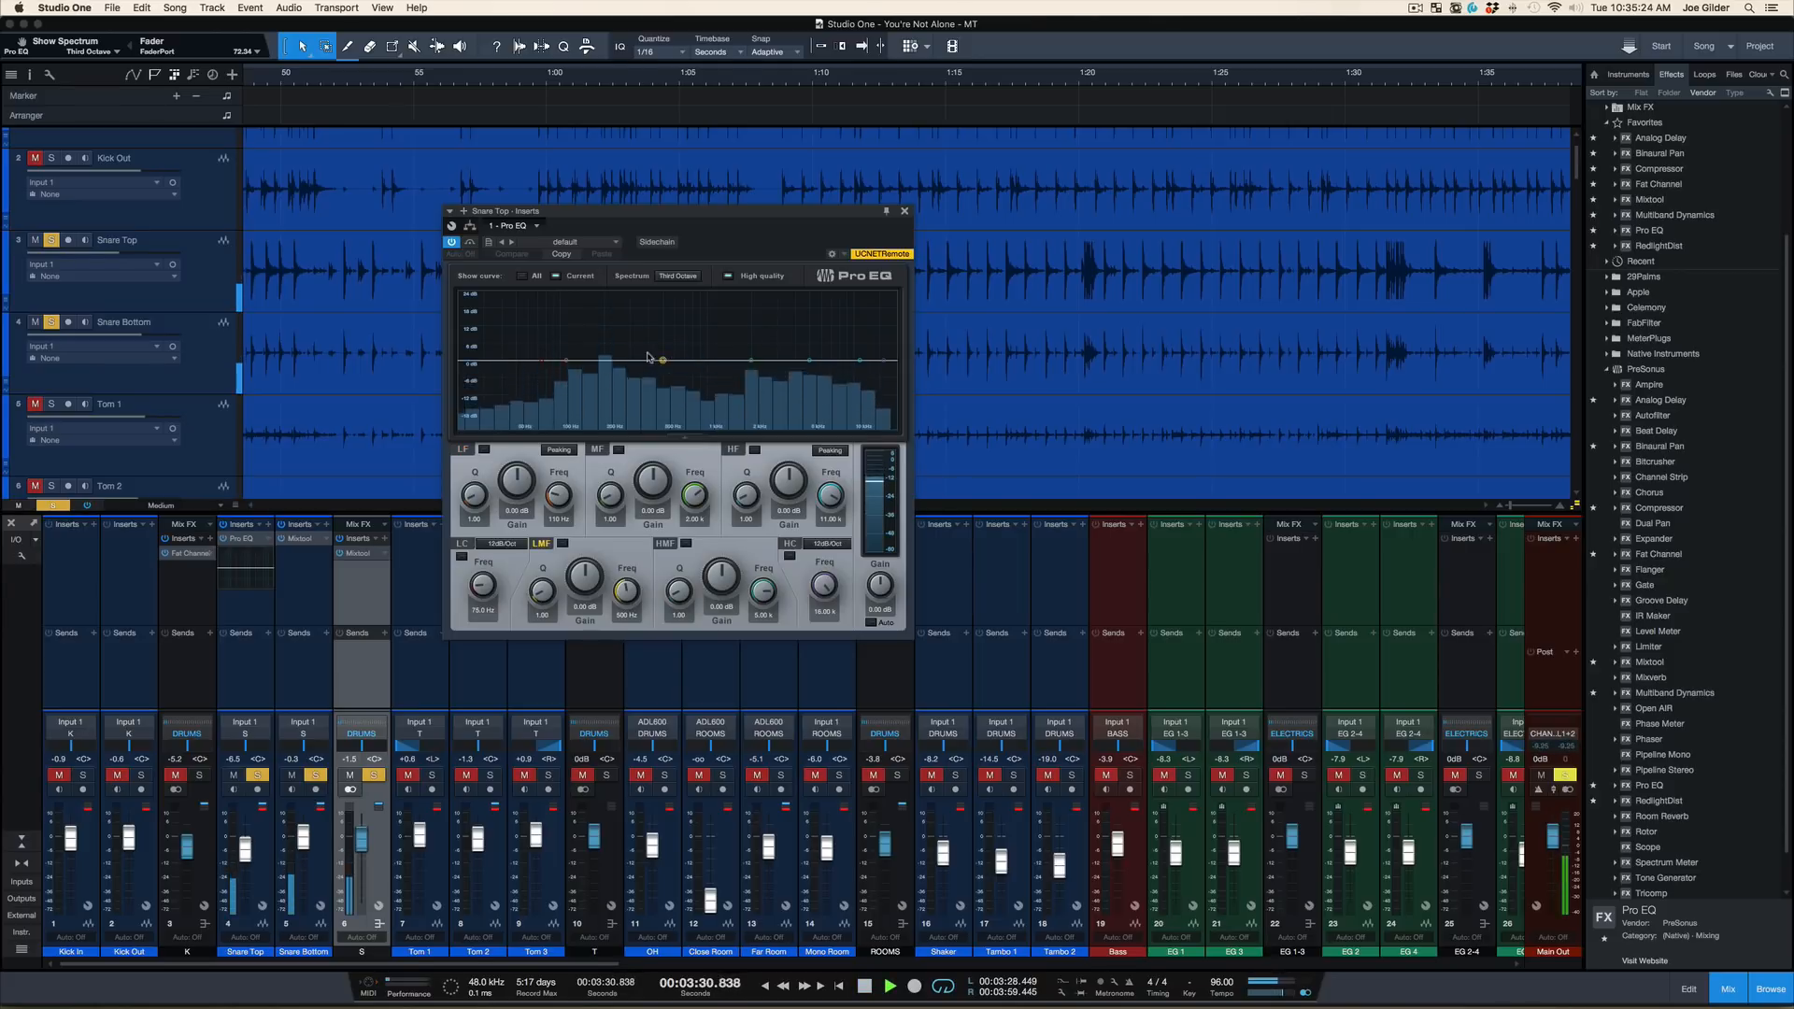
pyautogui.moveTo(662, 360); pyautogui.dragTo(625, 301)
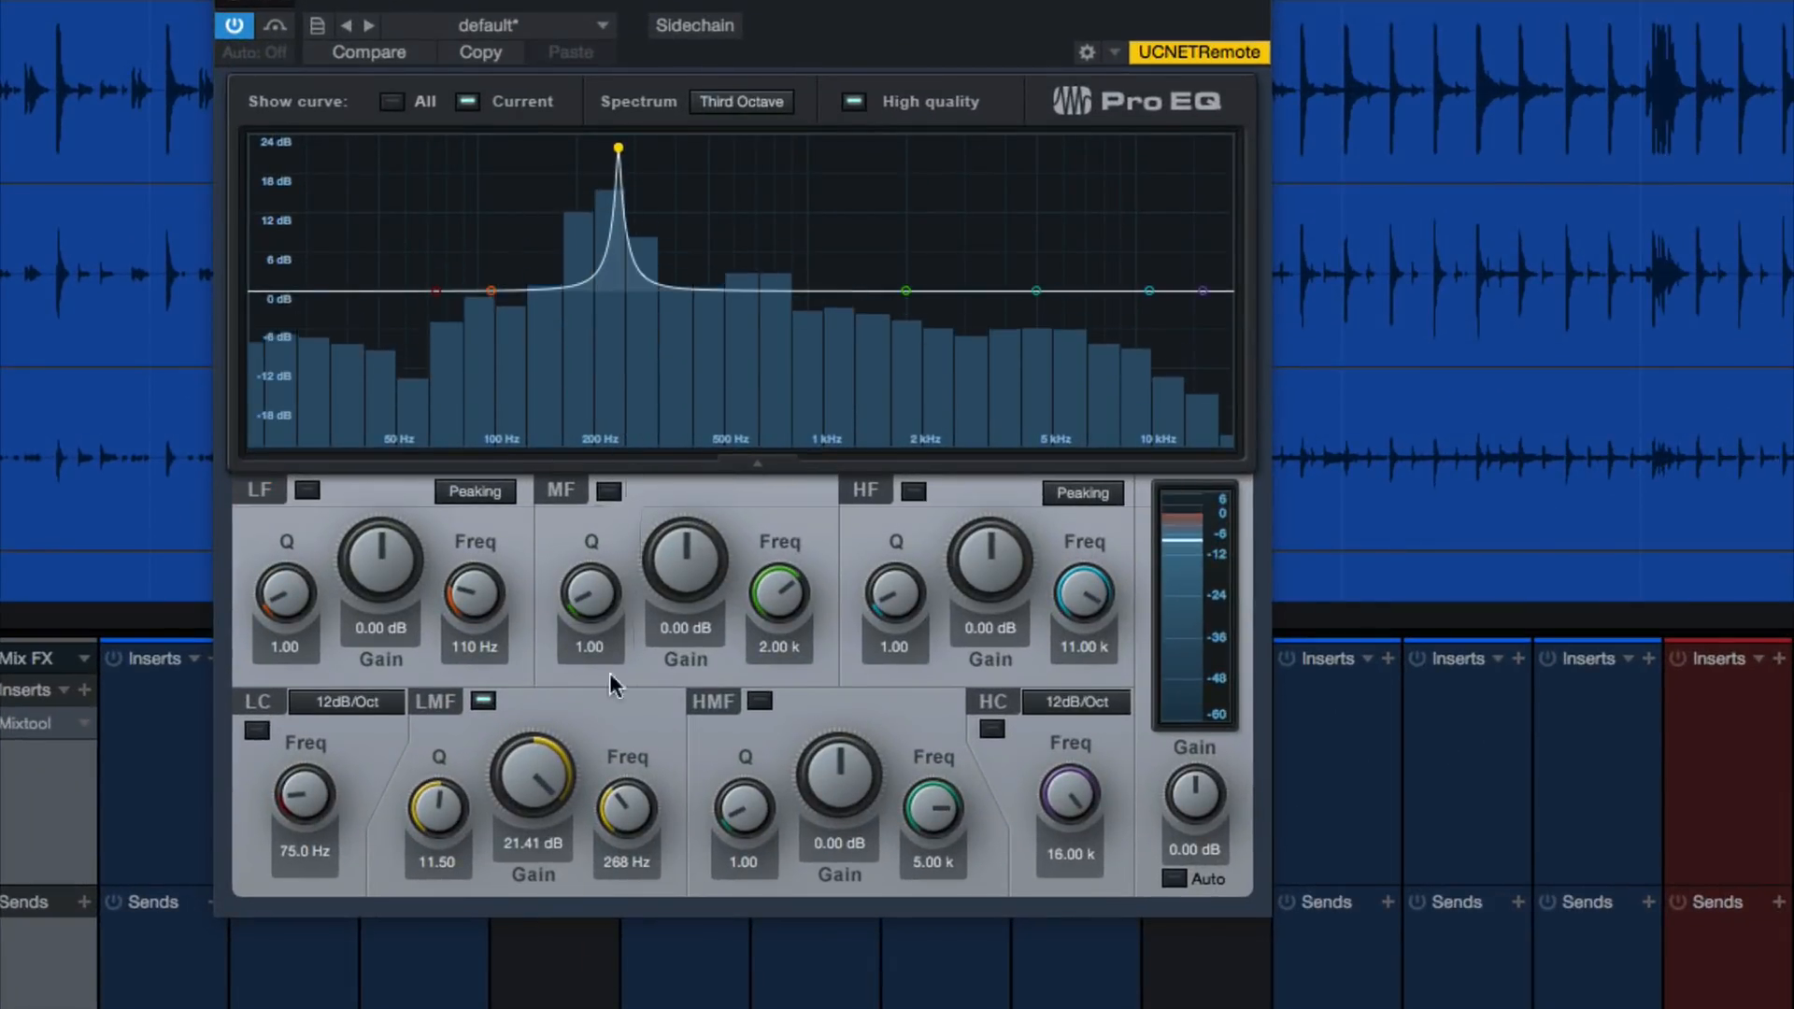
pyautogui.moveTo(633, 801); pyautogui.dragTo(621, 832)
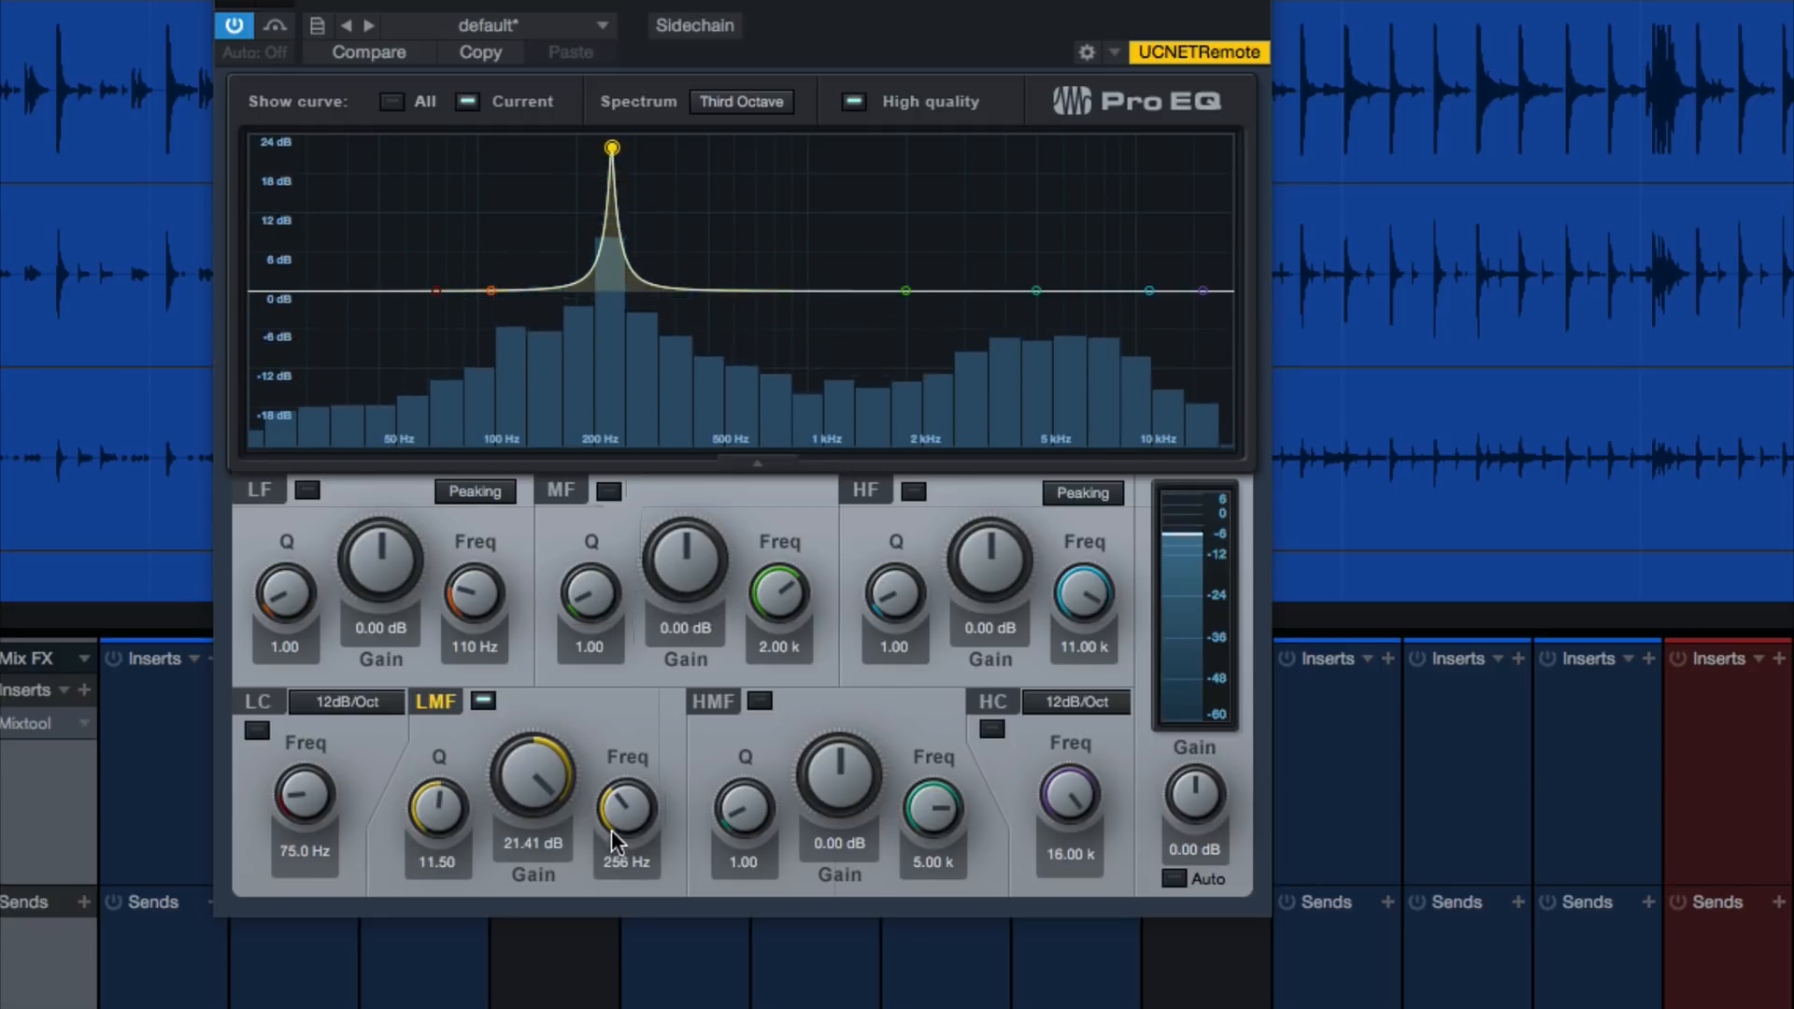
pyautogui.moveTo(432, 815); pyautogui.dragTo(497, 501)
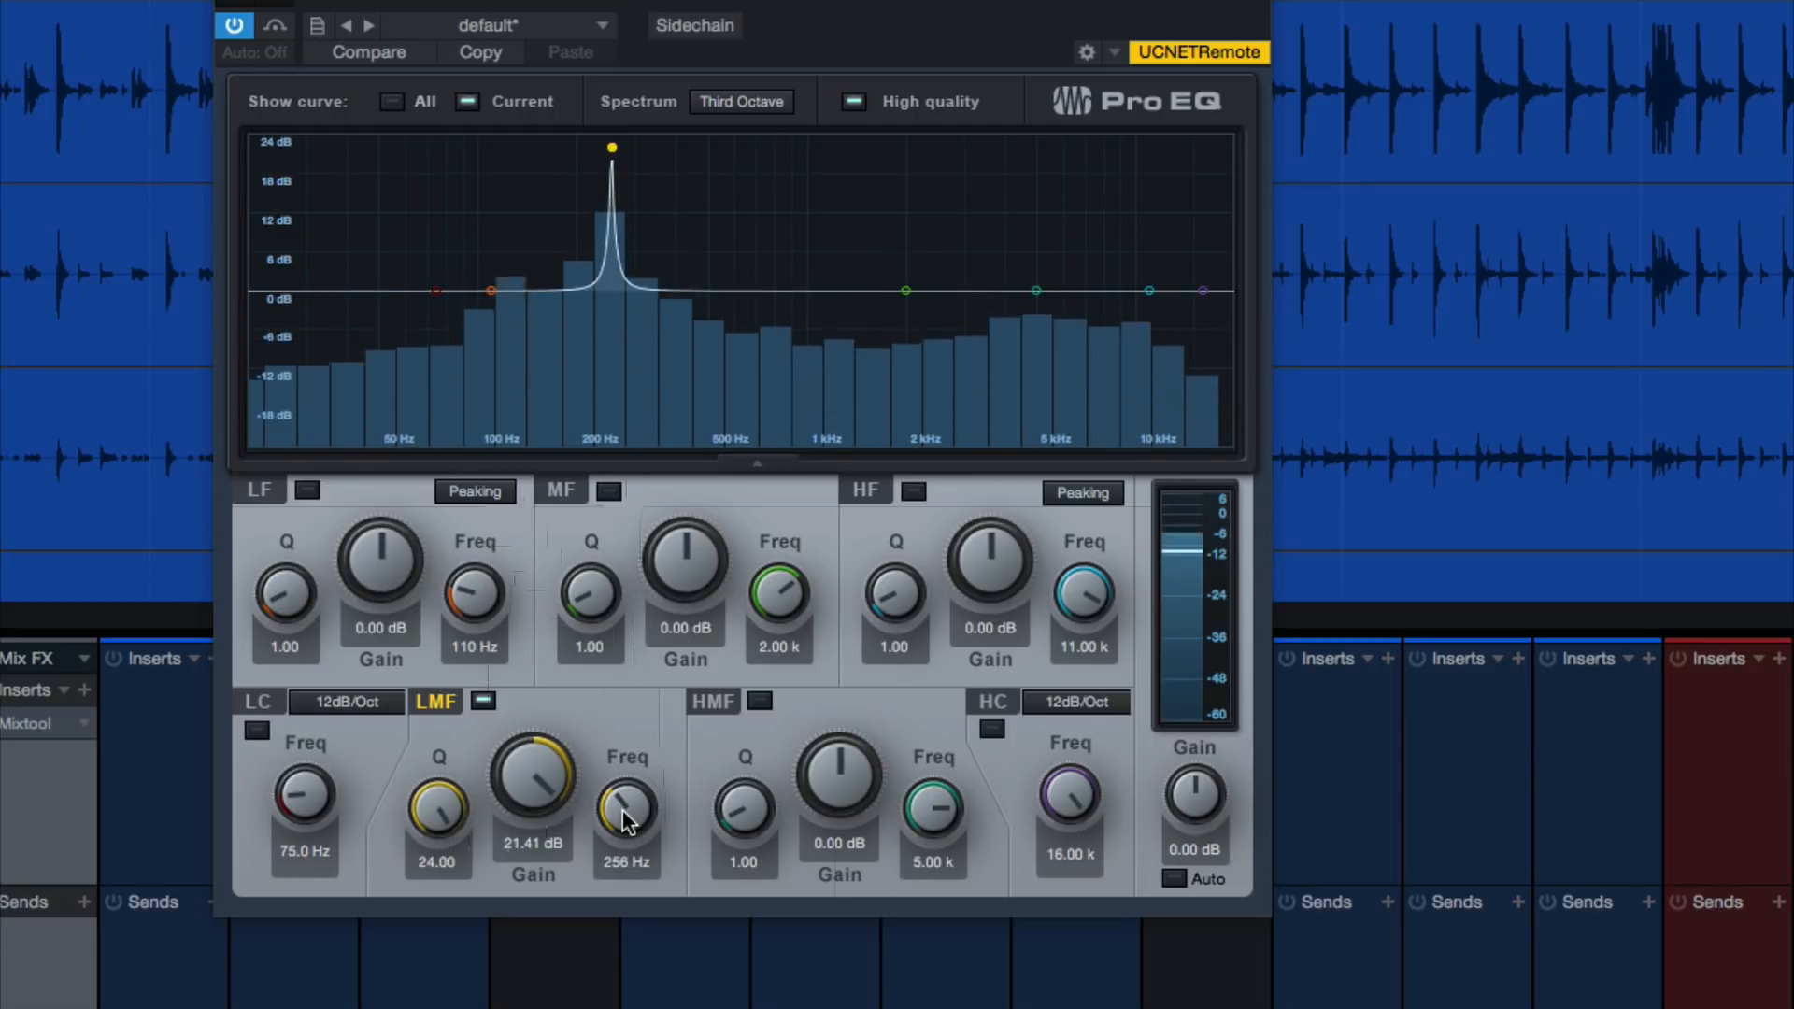
# Turn the Snare Top LMF band into a -16.03 dB cut at 259 Hz, stop playback, and close the EQ
pyautogui.moveTo(623, 811); pyautogui.dragTo(512, 972)
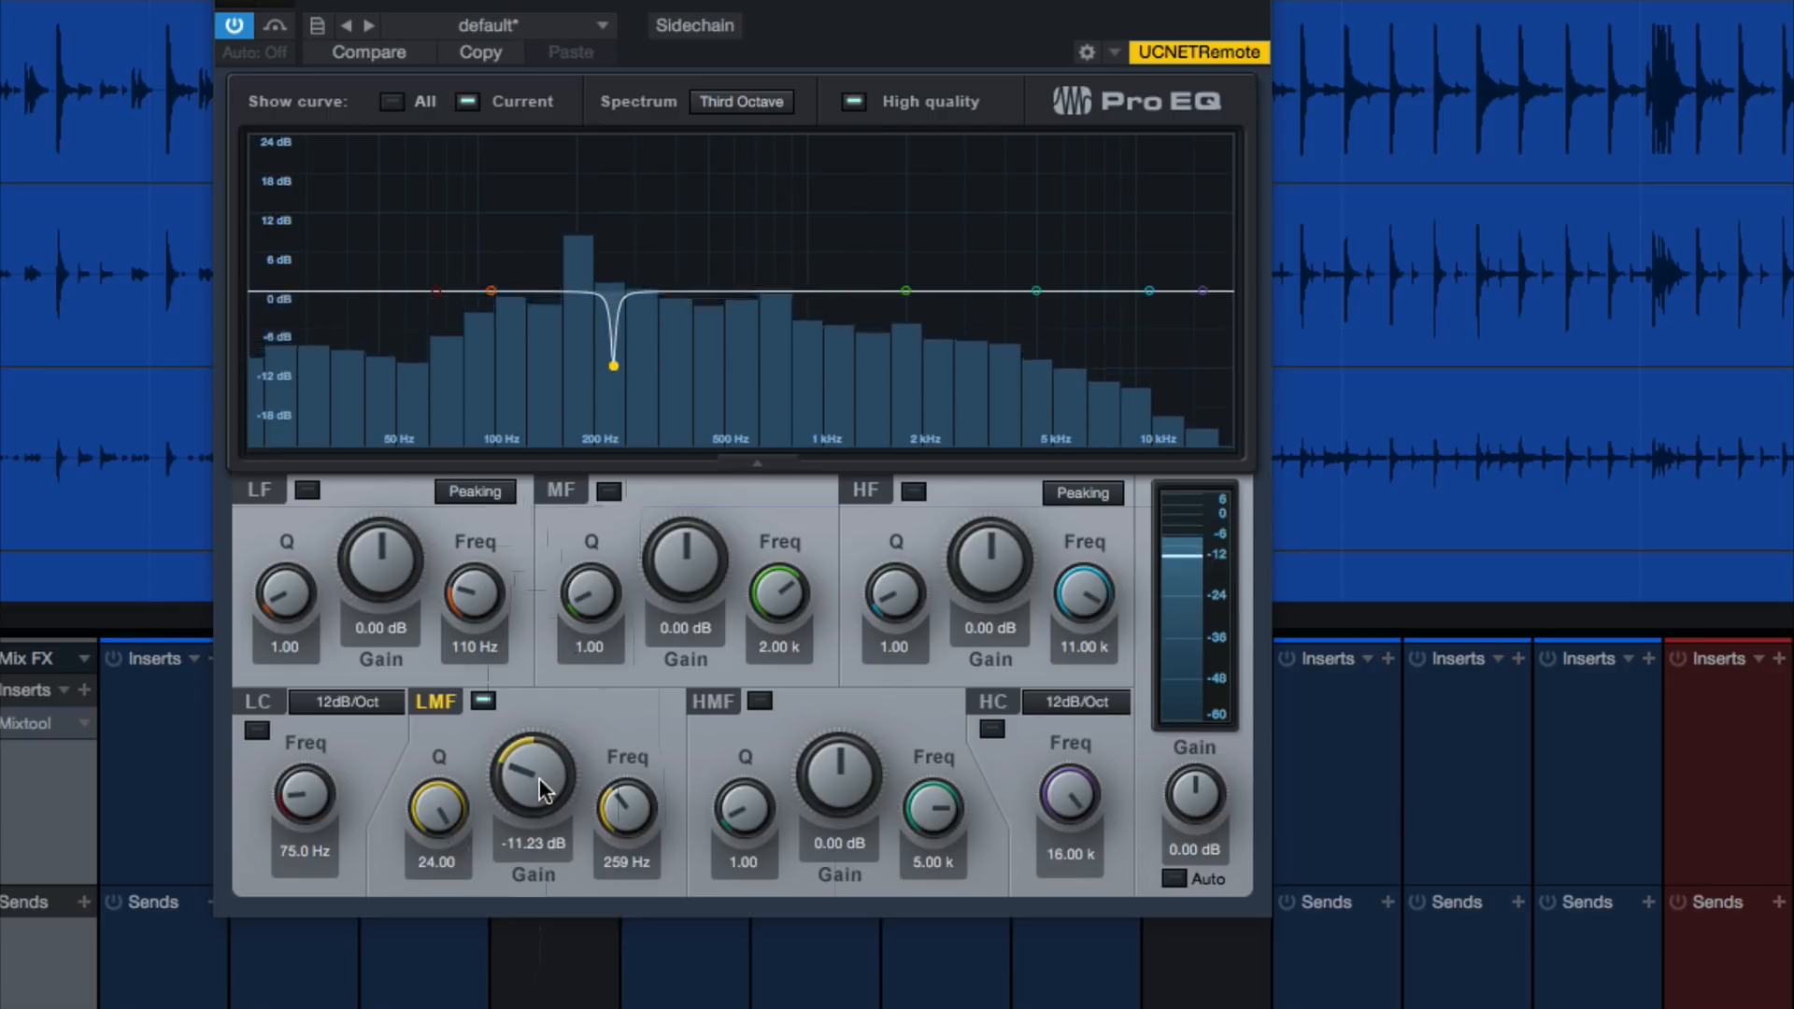
pyautogui.moveTo(540, 778); pyautogui.dragTo(530, 801)
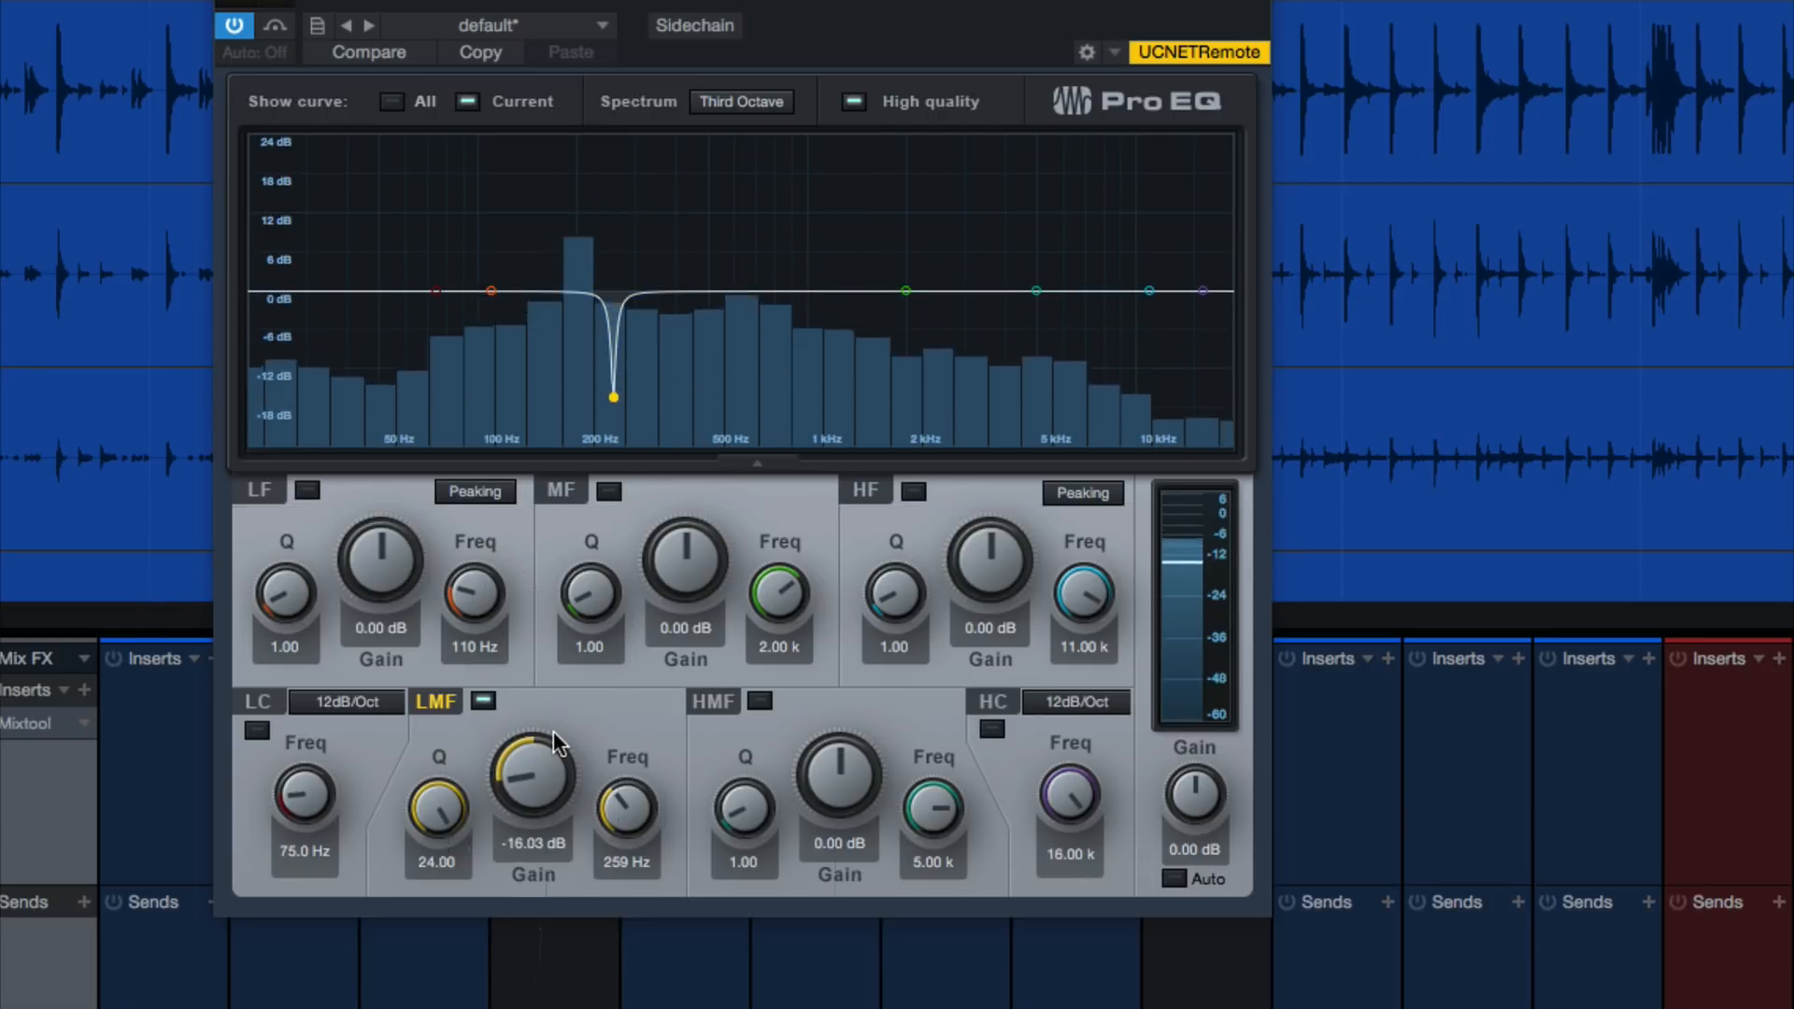
pyautogui.press('space')
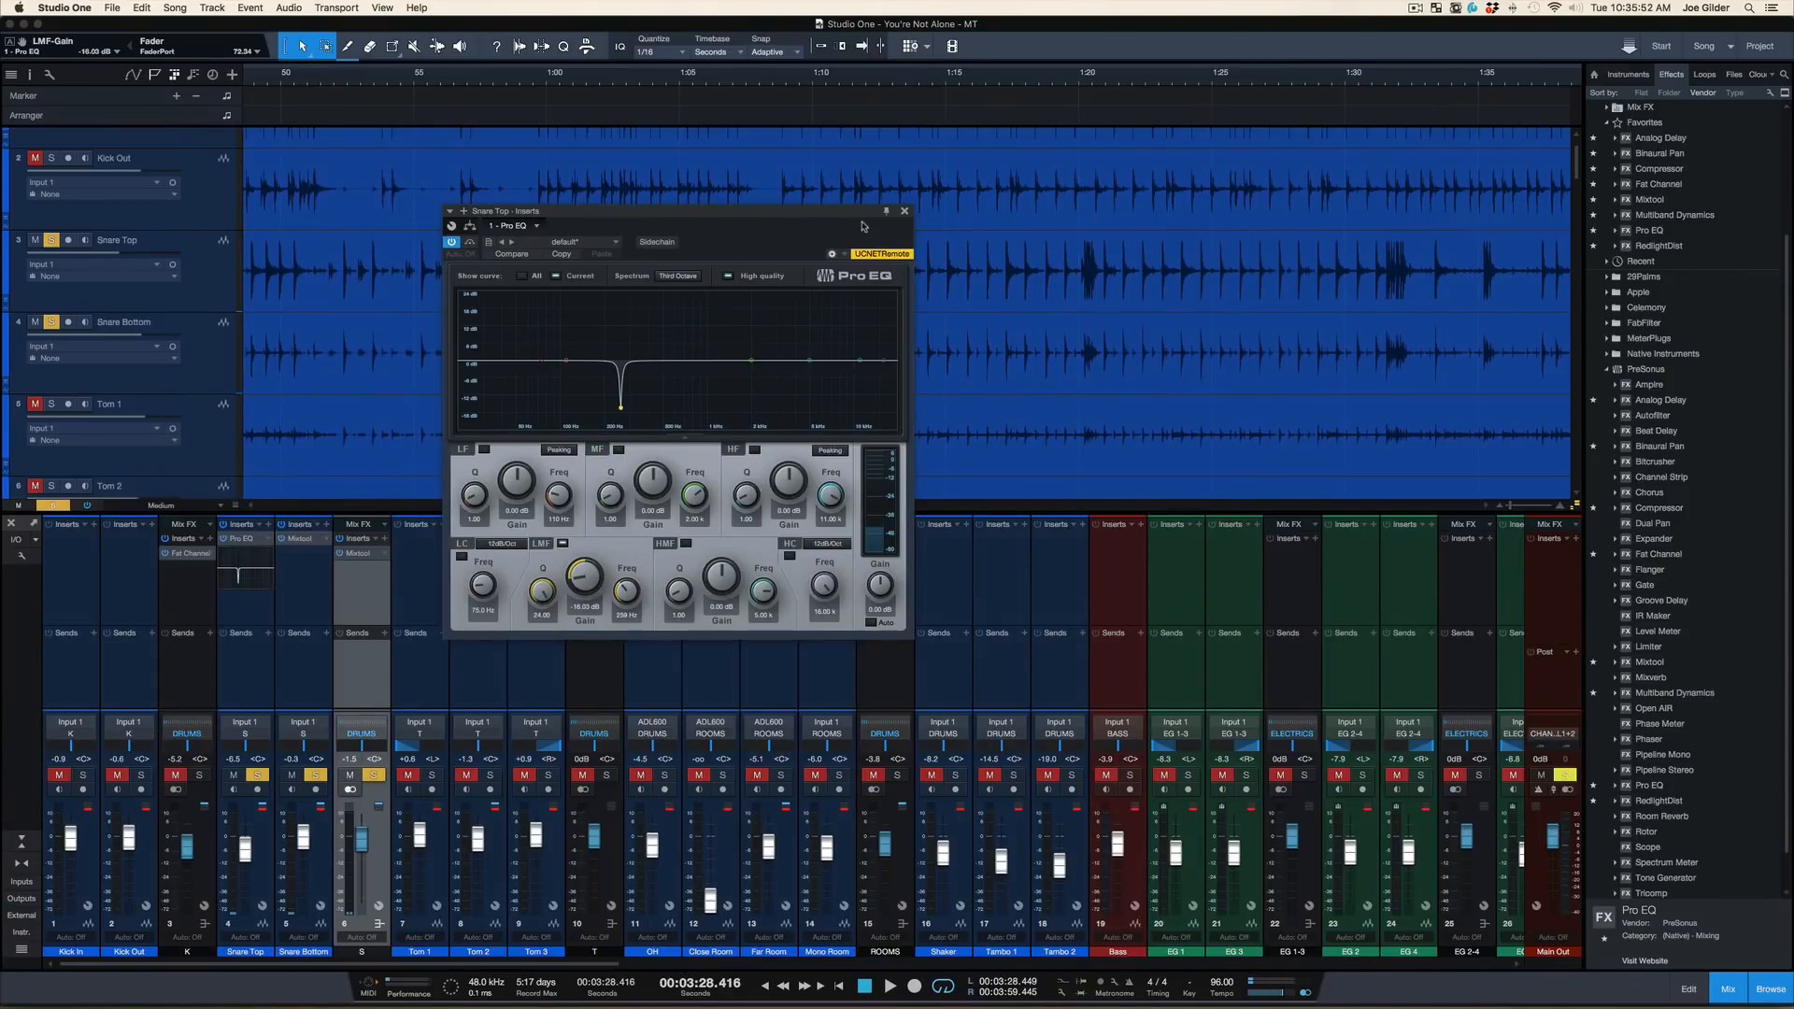
pyautogui.click(904, 211)
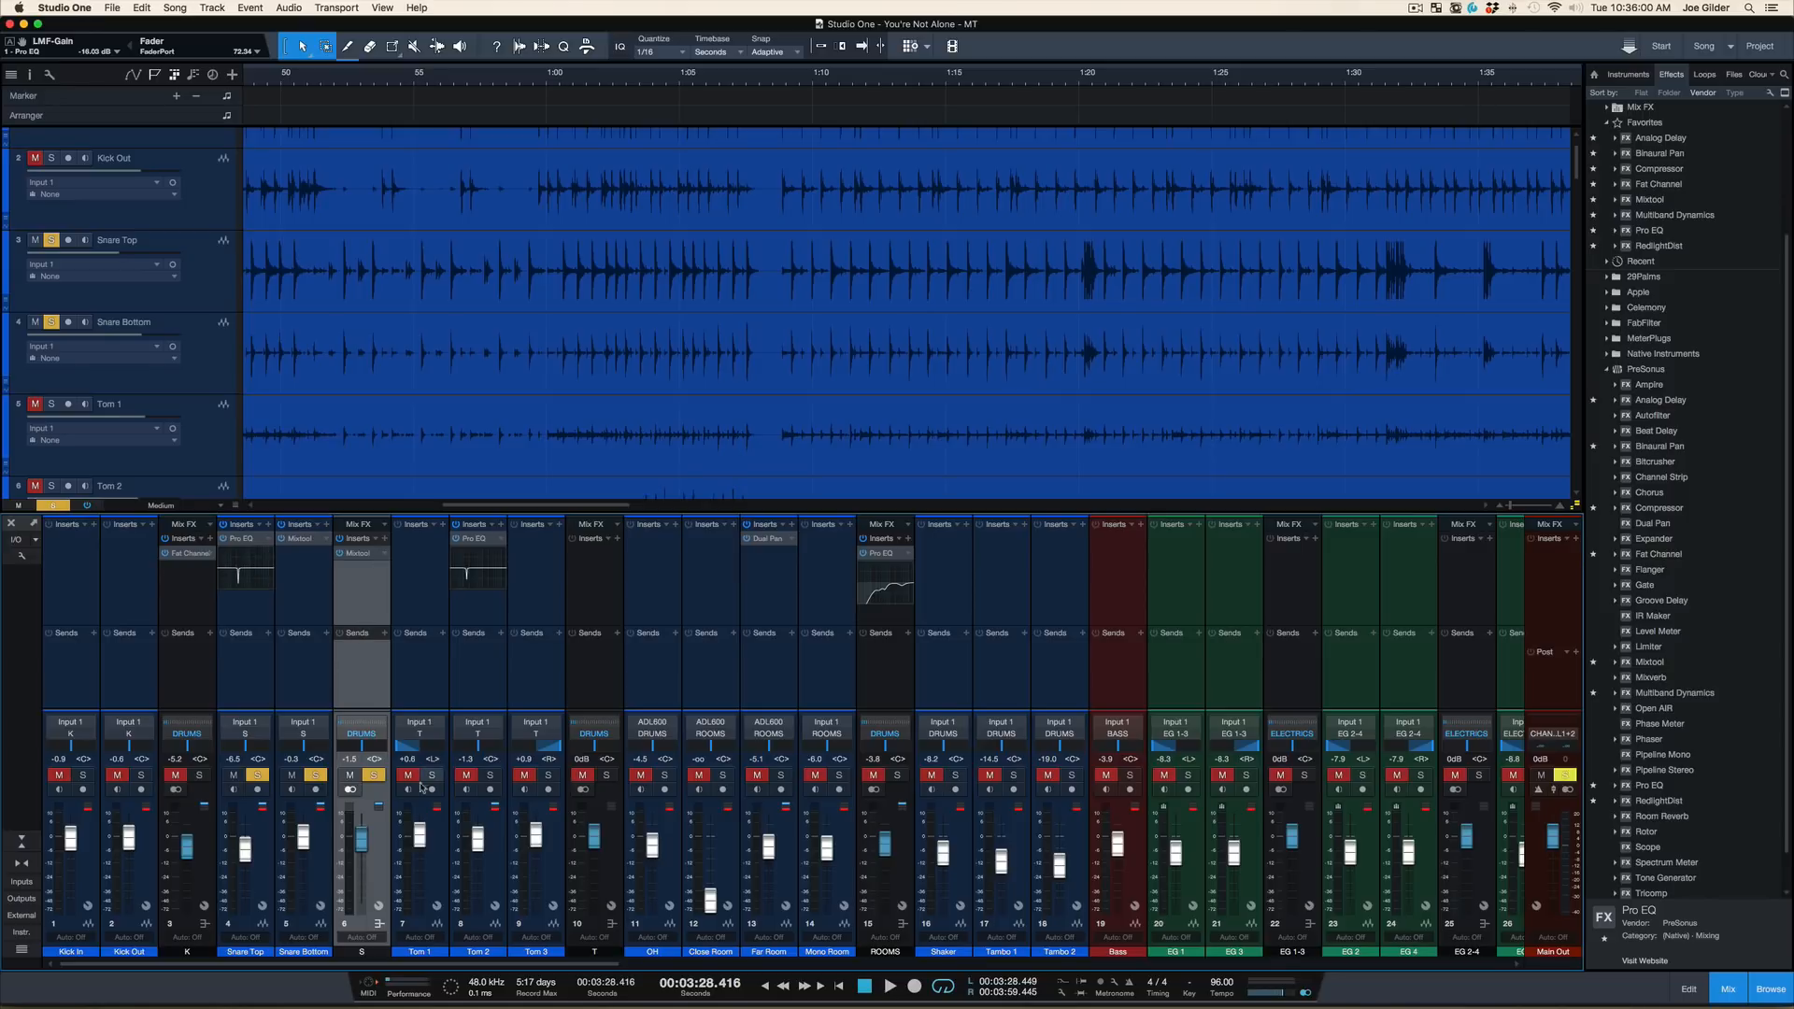
# Unsolo the S snare bus, play the full mix, and insert a Fat Channel after the bus's Mixtool
pyautogui.click(375, 776)
pyautogui.press('space')
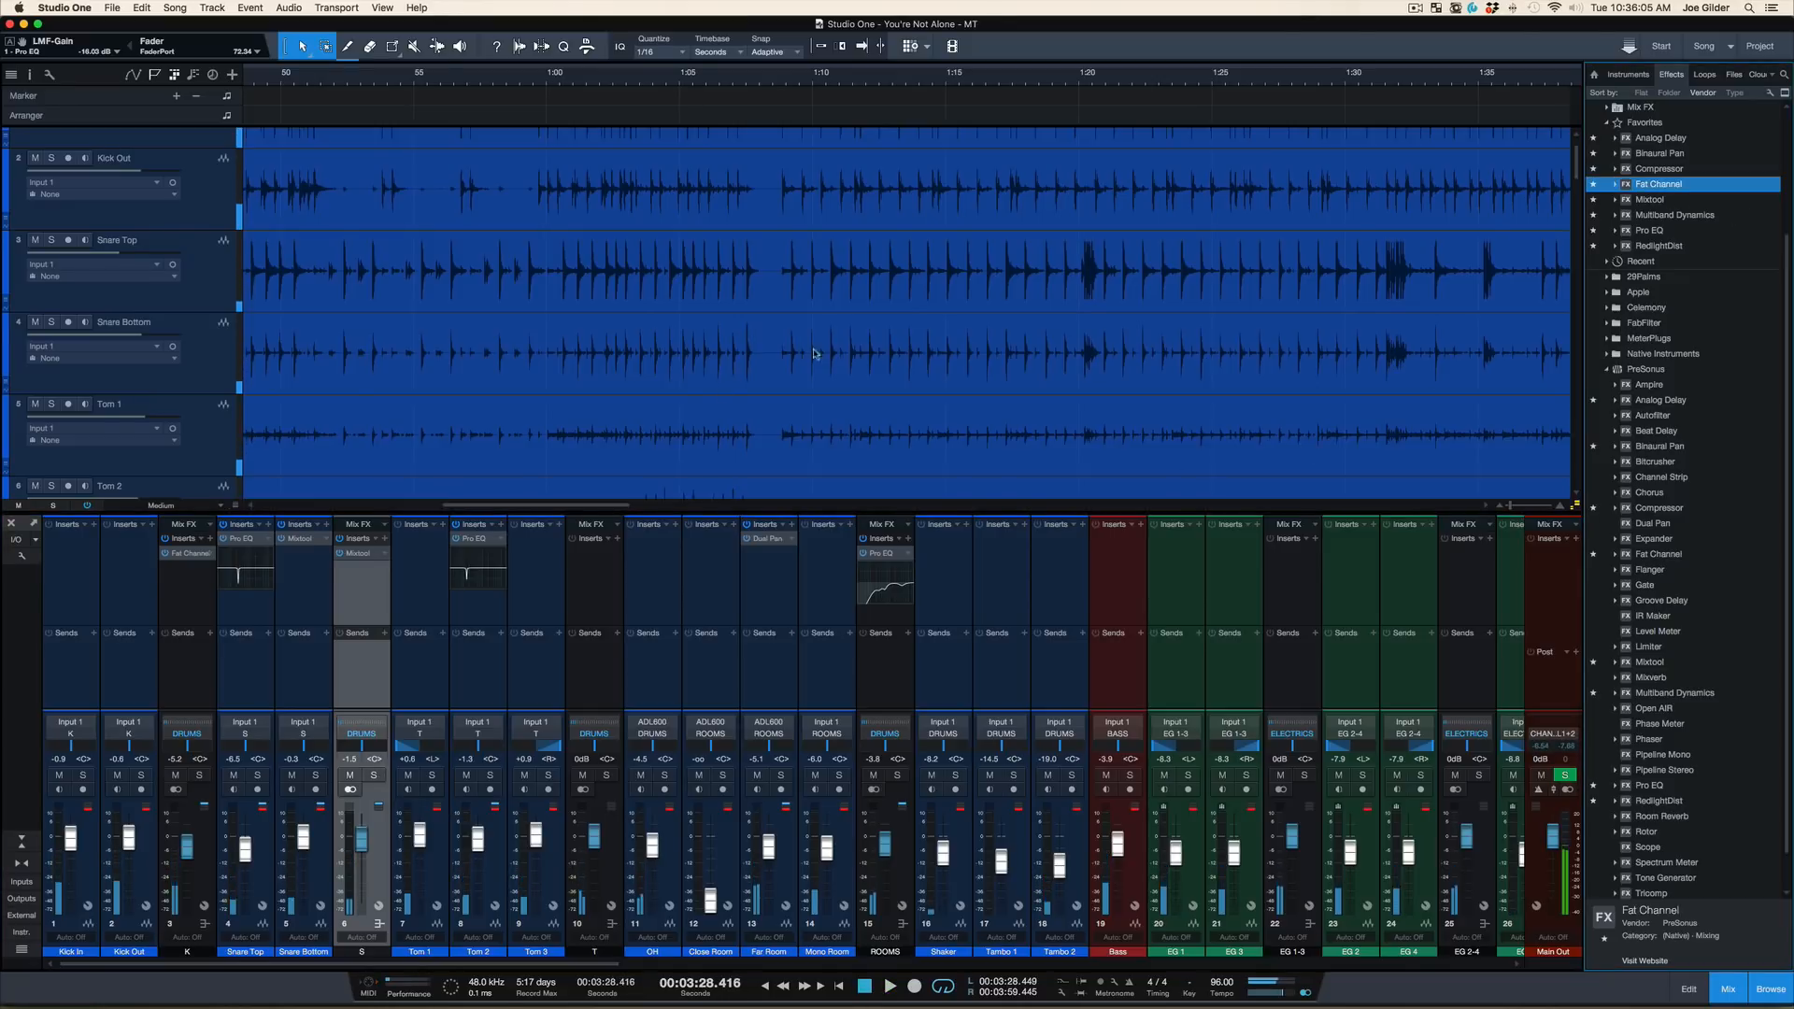
pyautogui.moveTo(813, 353); pyautogui.dragTo(363, 595)
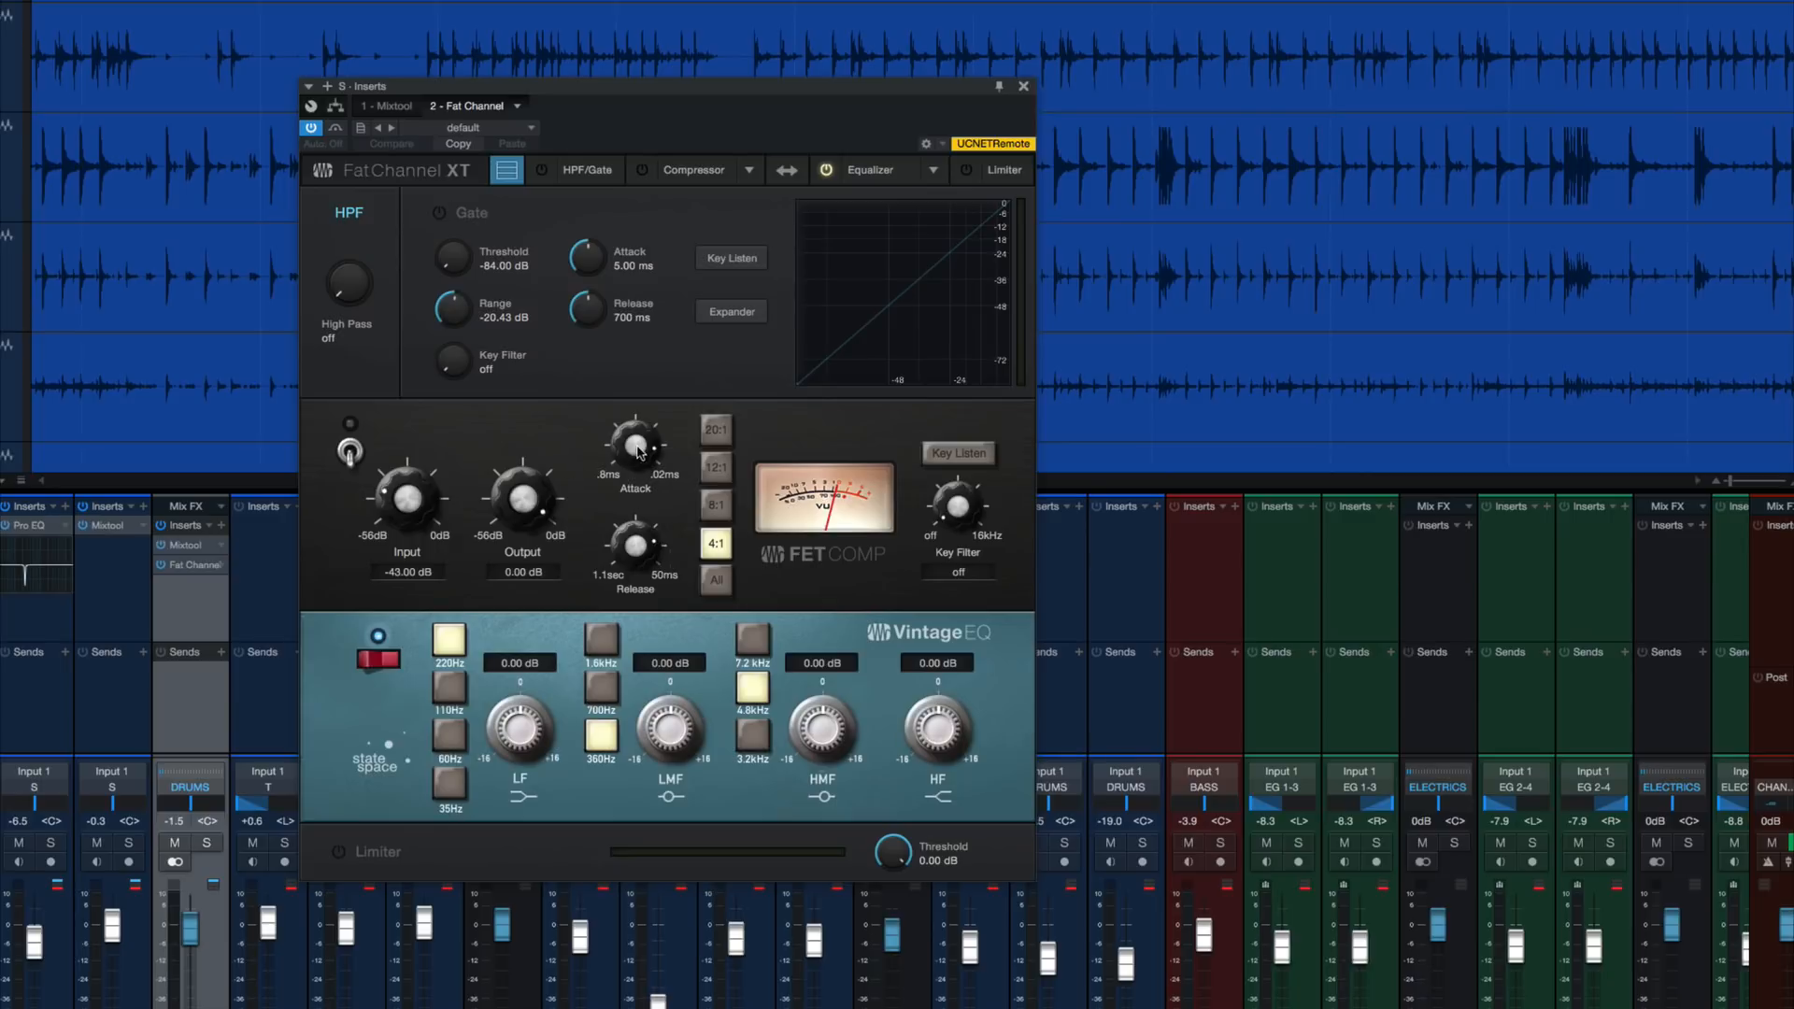
# Speed up the FET compressor's attack and release, enable it, and set input to -20.88 dB and output to -15.96 dB
pyautogui.moveTo(638, 452); pyautogui.dragTo(661, 391)
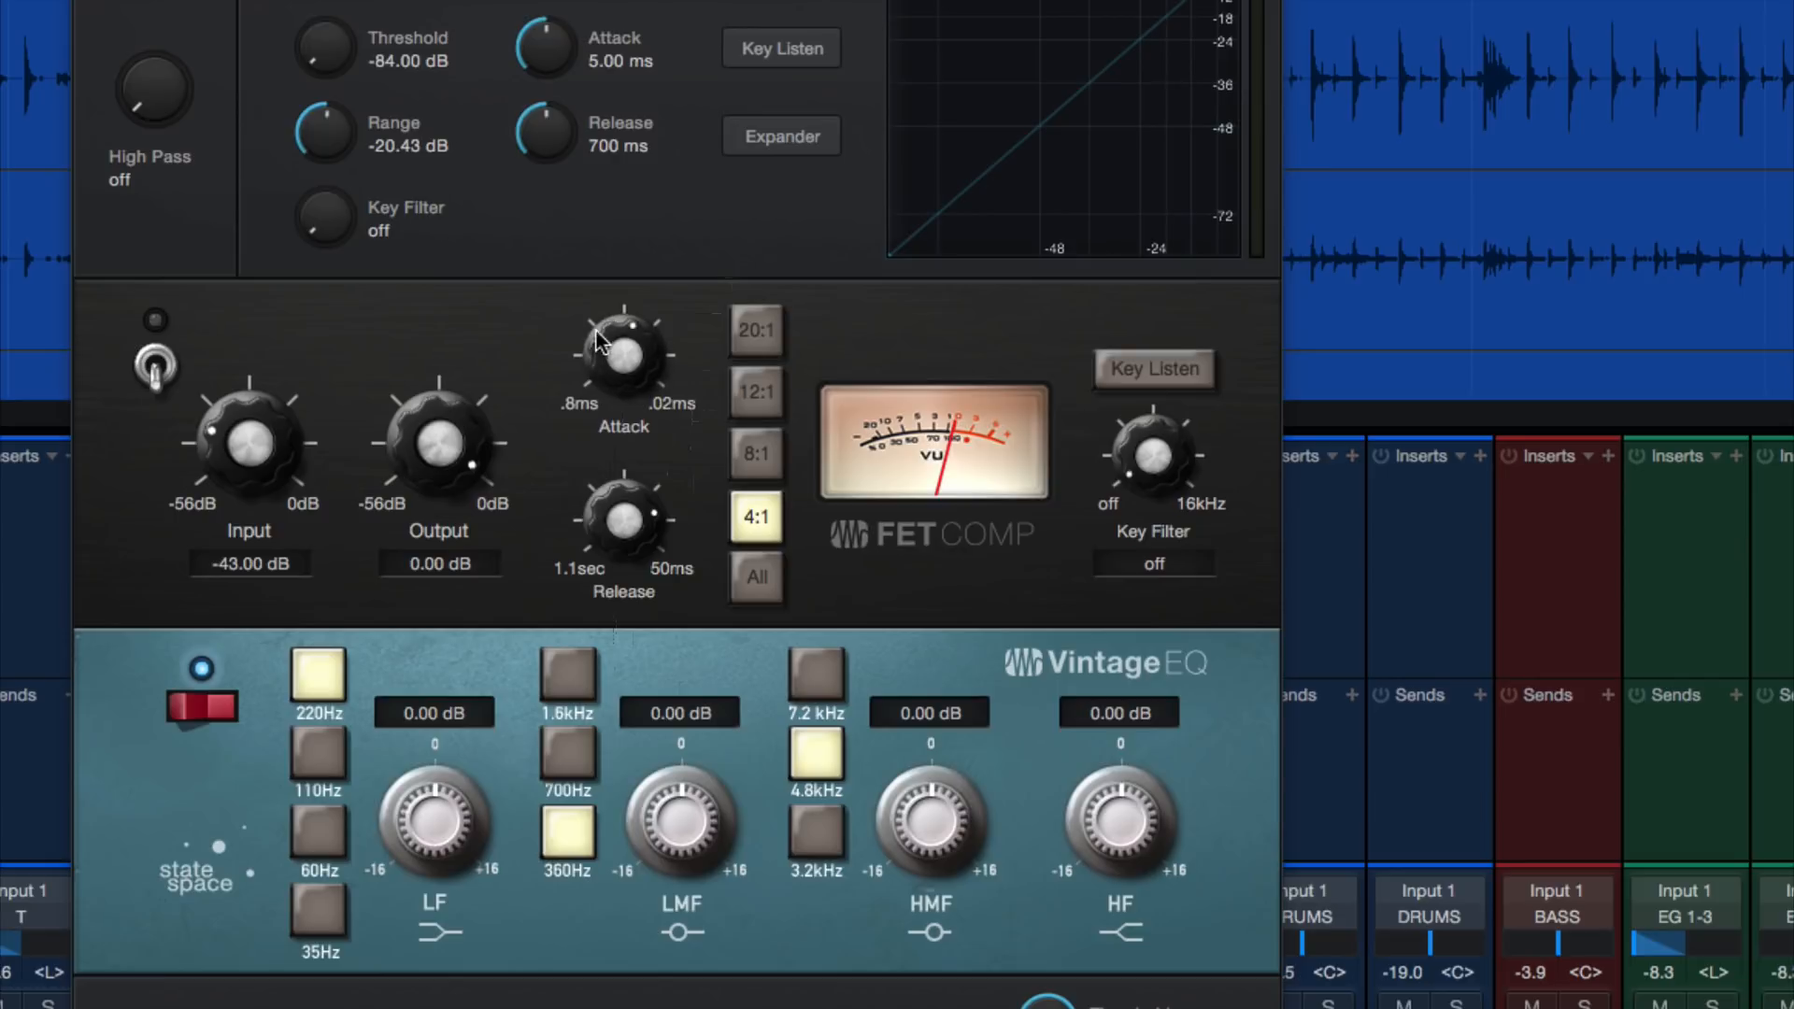
pyautogui.moveTo(624, 506); pyautogui.dragTo(637, 580)
pyautogui.click(155, 363)
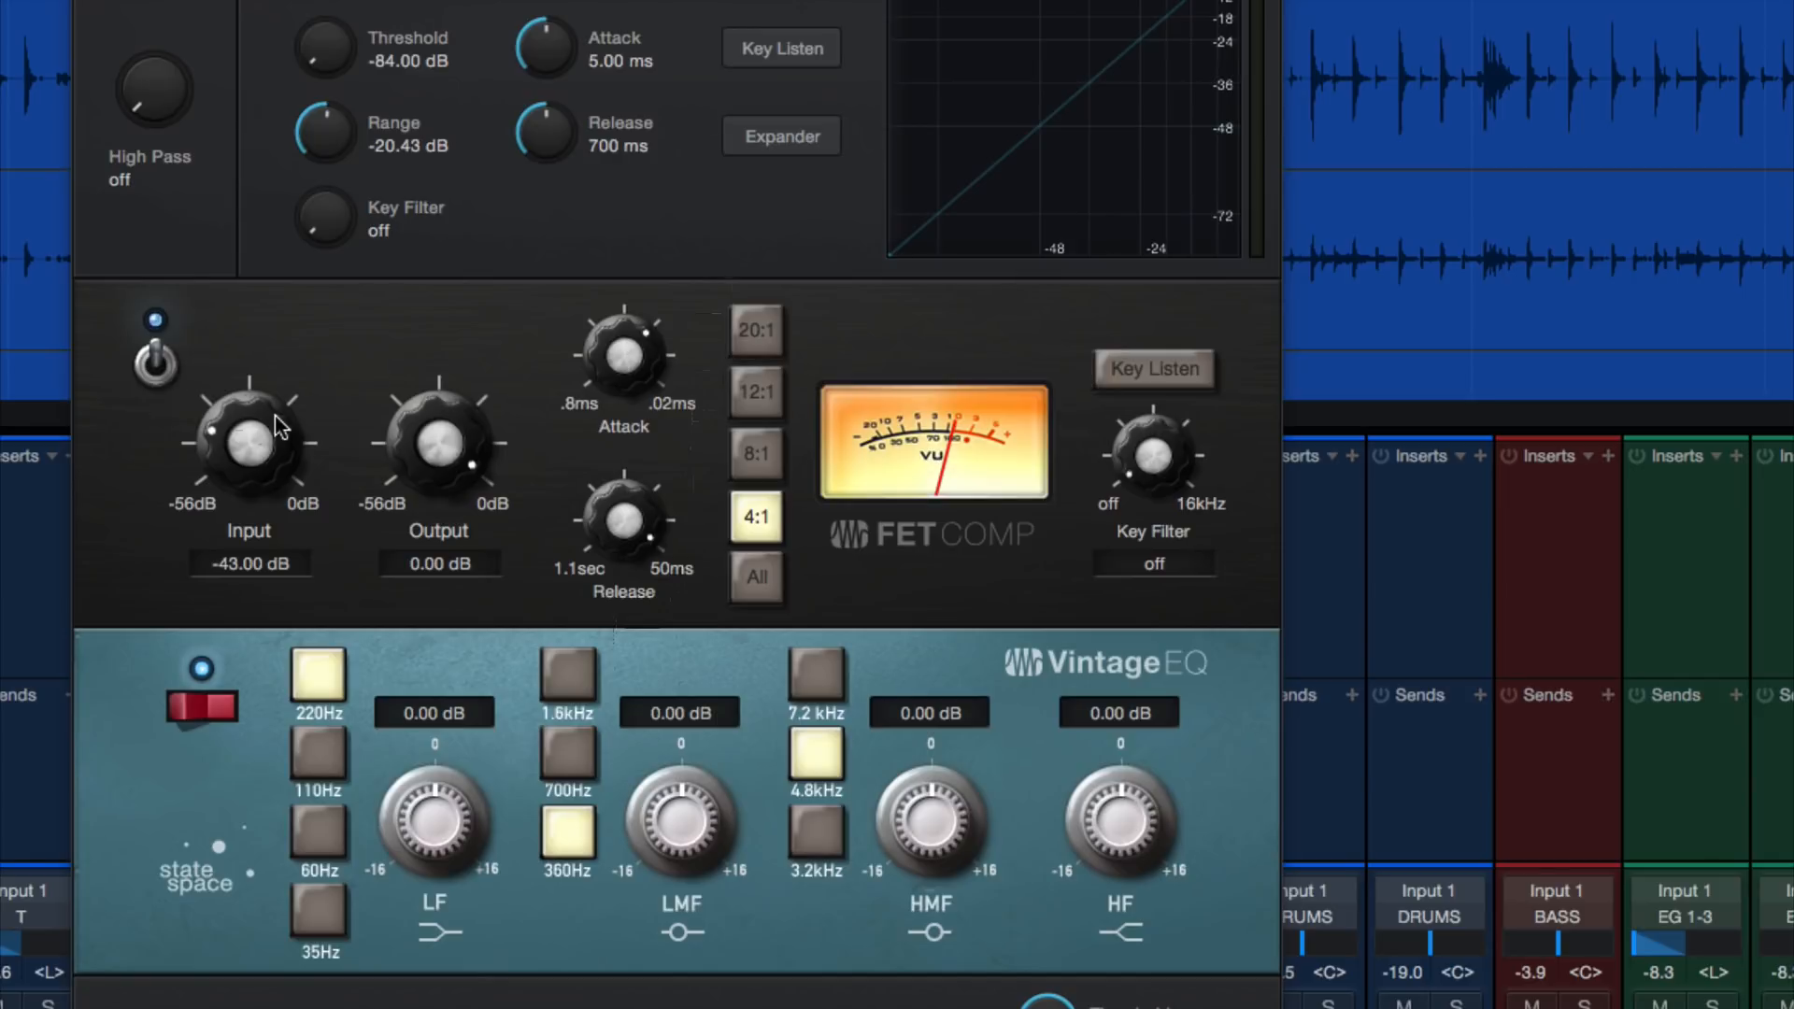
pyautogui.moveTo(479, 411); pyautogui.dragTo(452, 505)
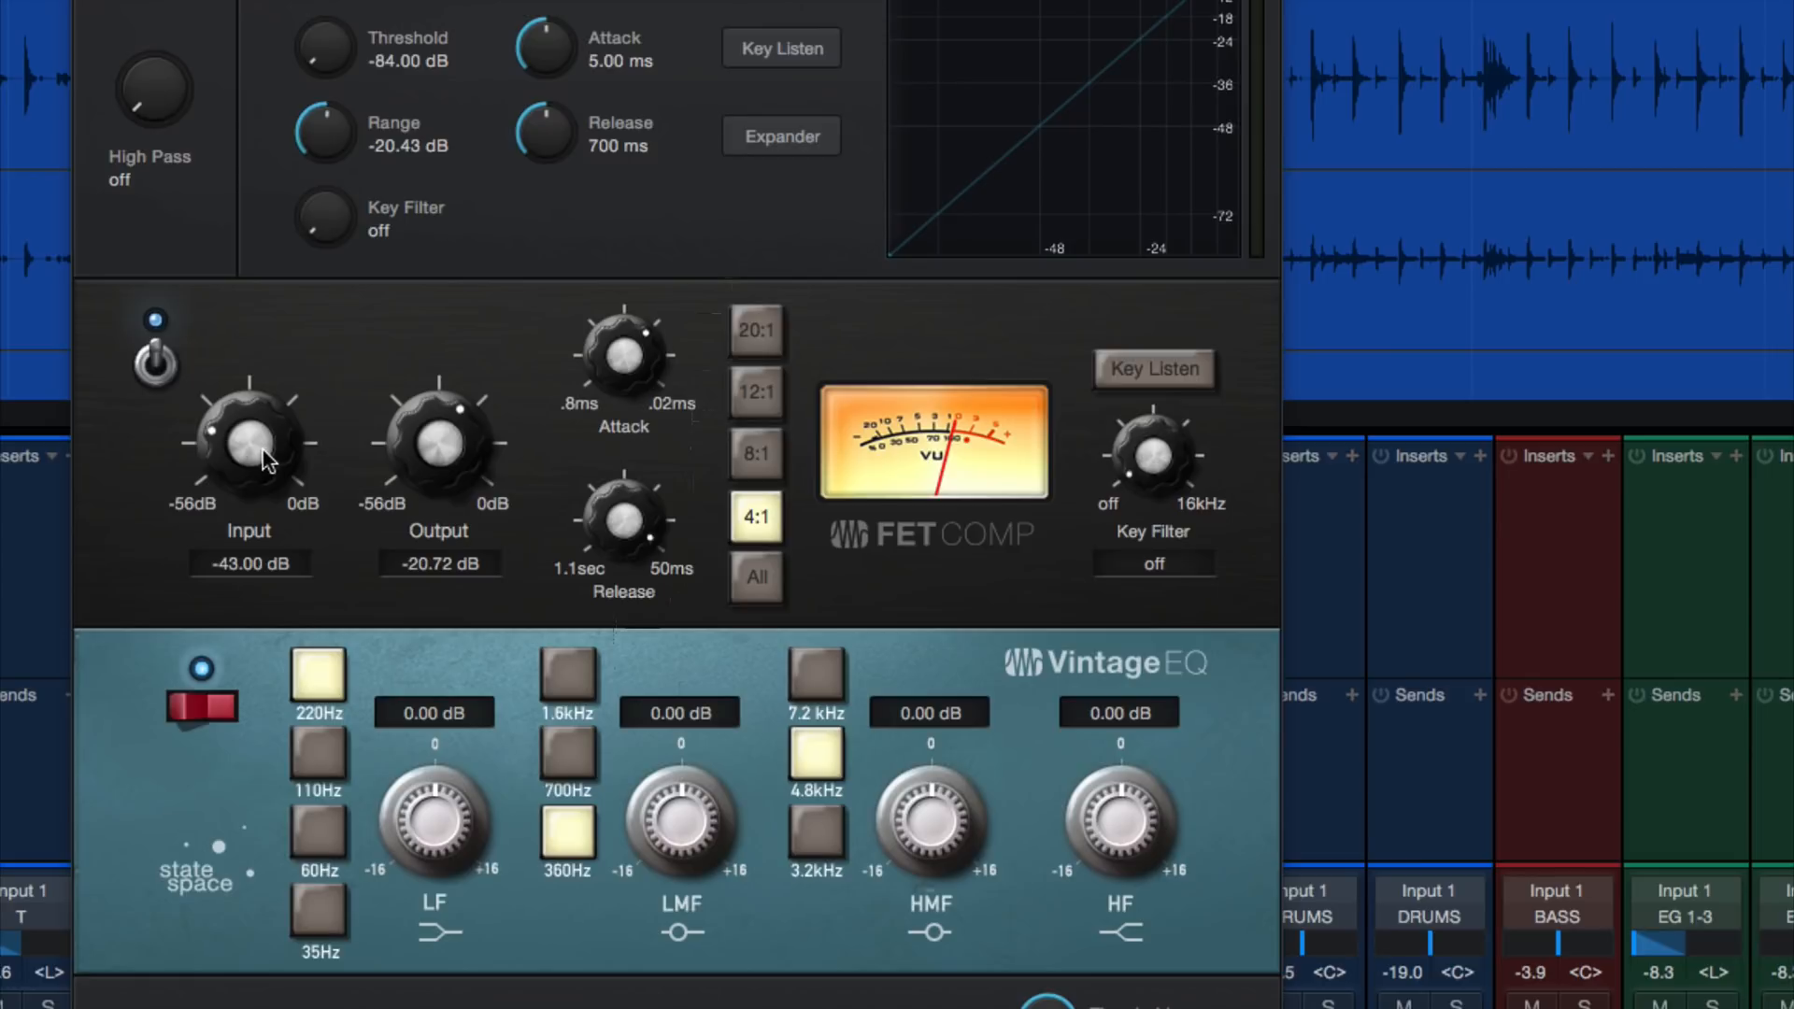
pyautogui.moveTo(272, 448); pyautogui.dragTo(282, 329)
pyautogui.moveTo(417, 428); pyautogui.dragTo(419, 406)
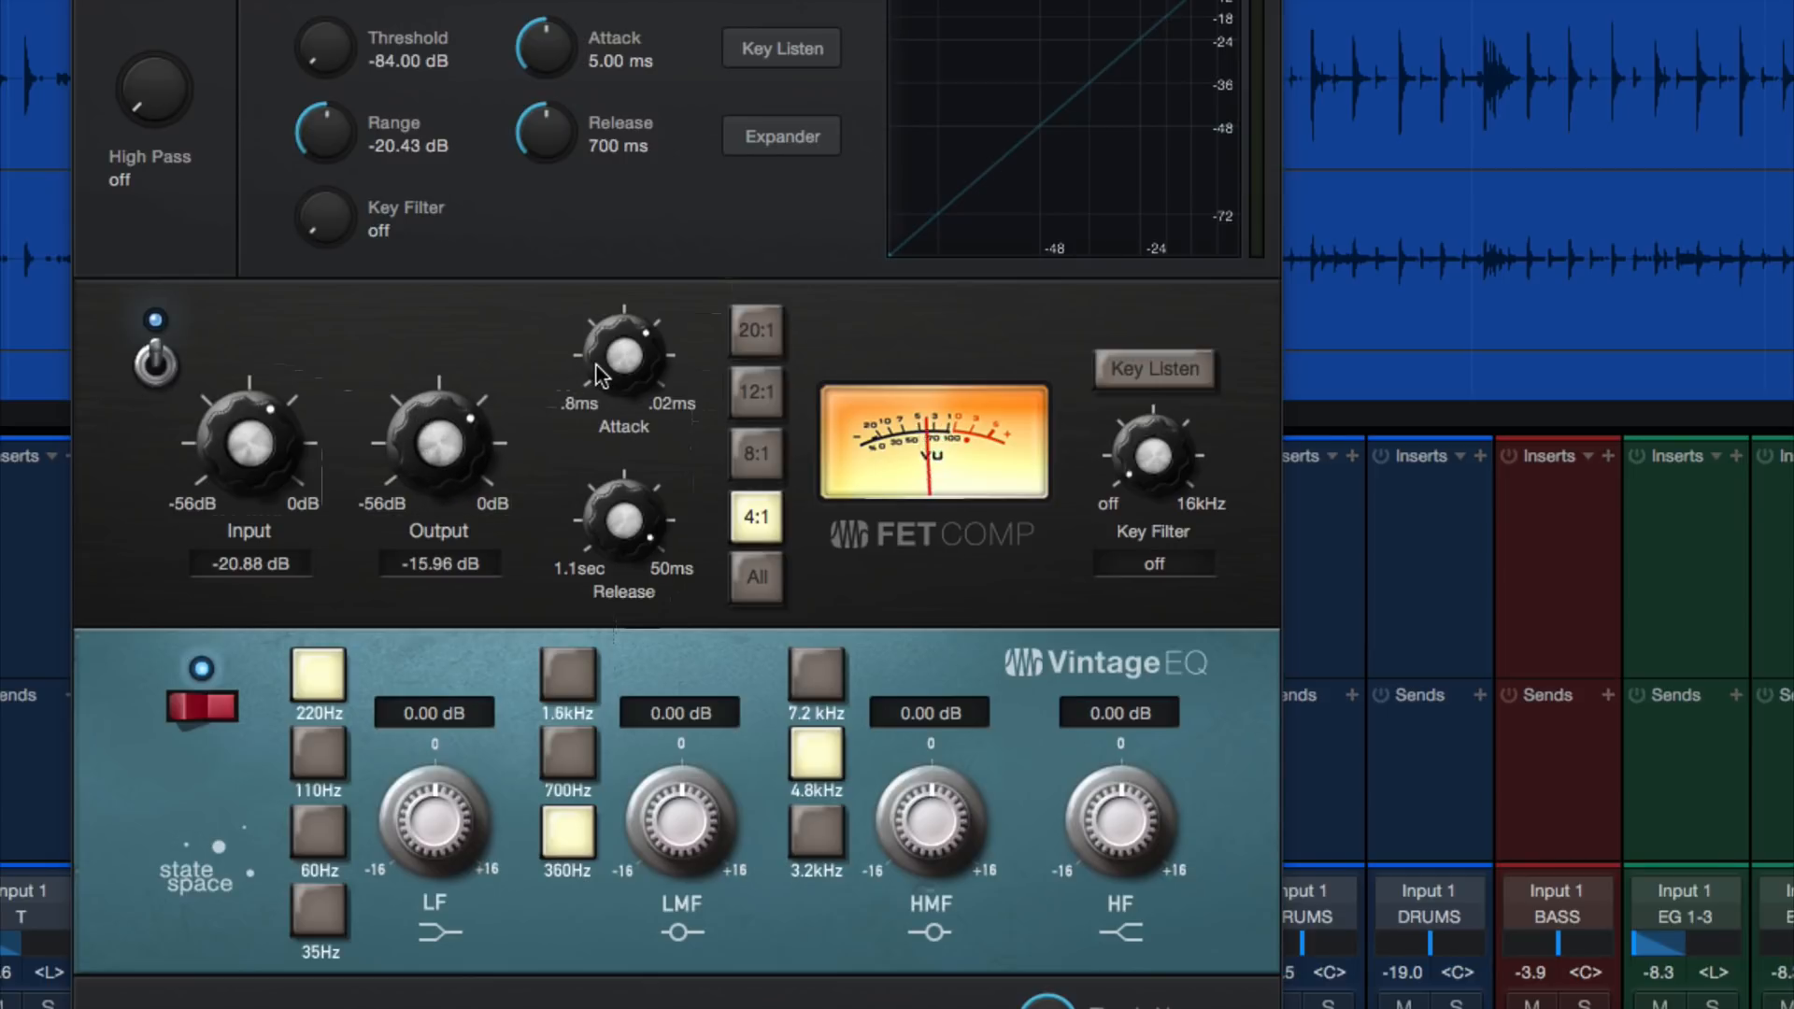
# Compare the fastest and slowest compressor attack during playback, and settle on a faster attack than the .8 ms end
pyautogui.moveTo(598, 374); pyautogui.dragTo(628, 246)
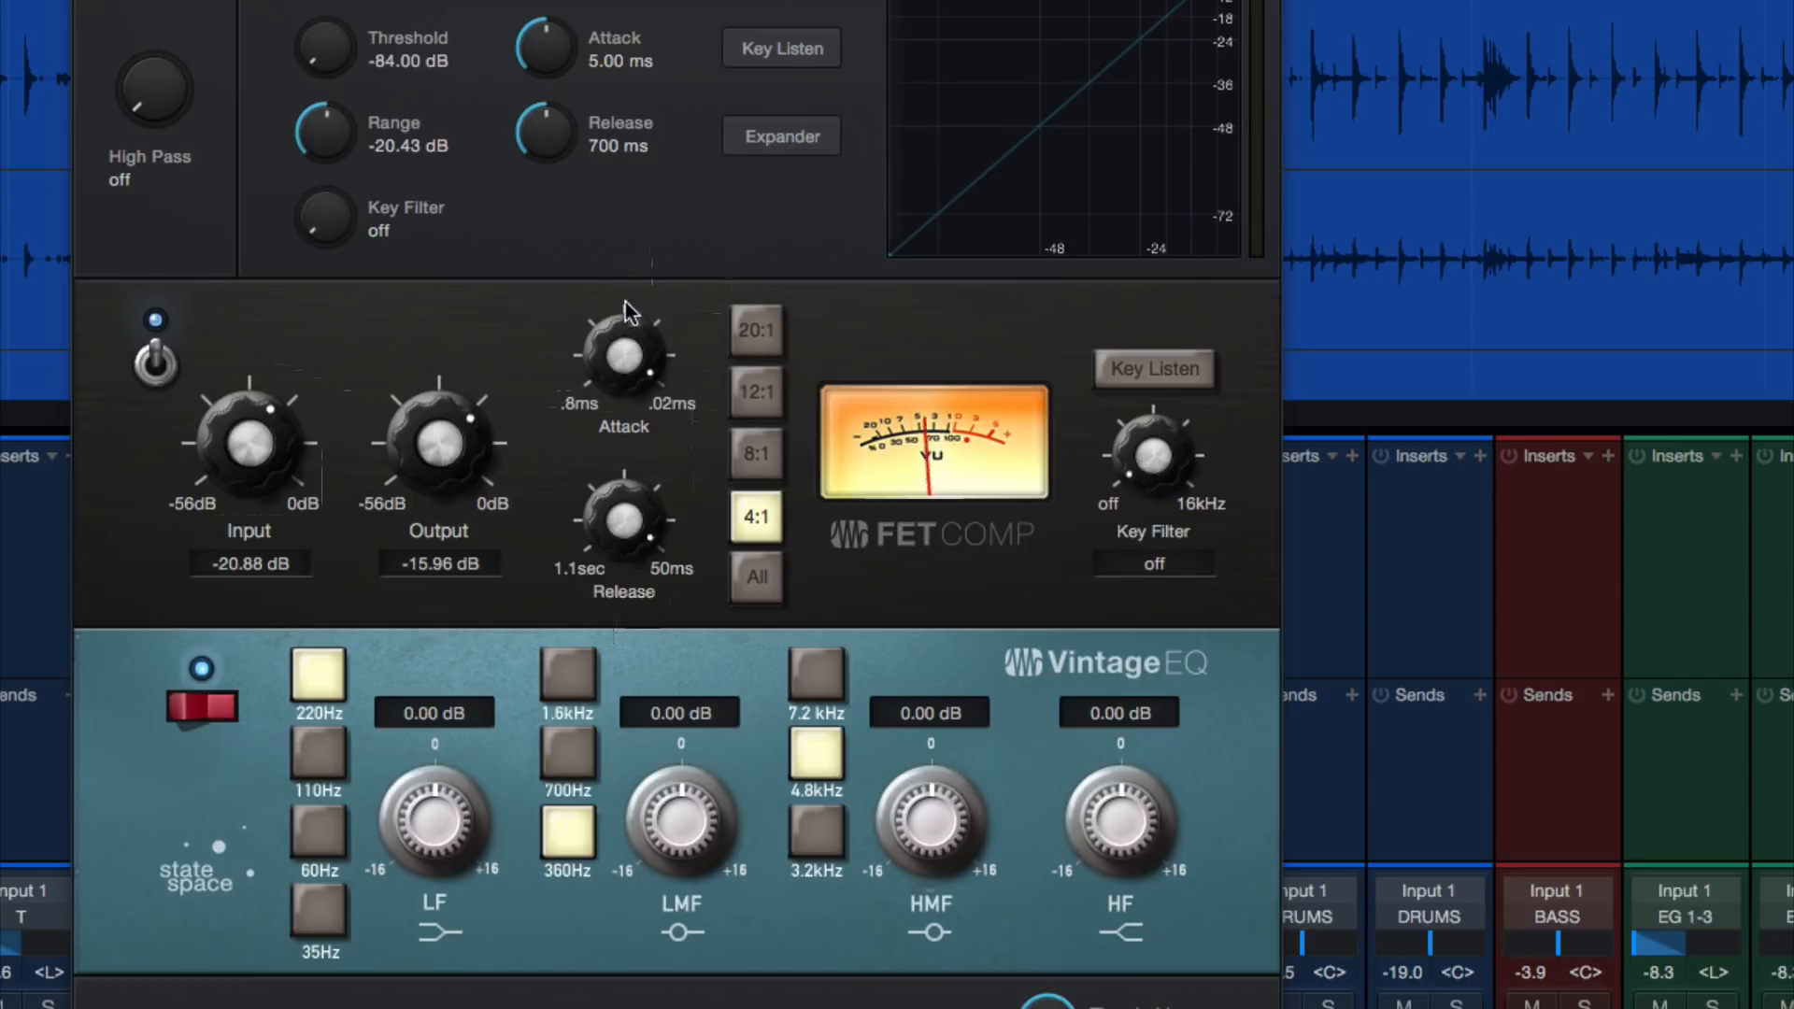
pyautogui.moveTo(627, 357); pyautogui.dragTo(603, 701)
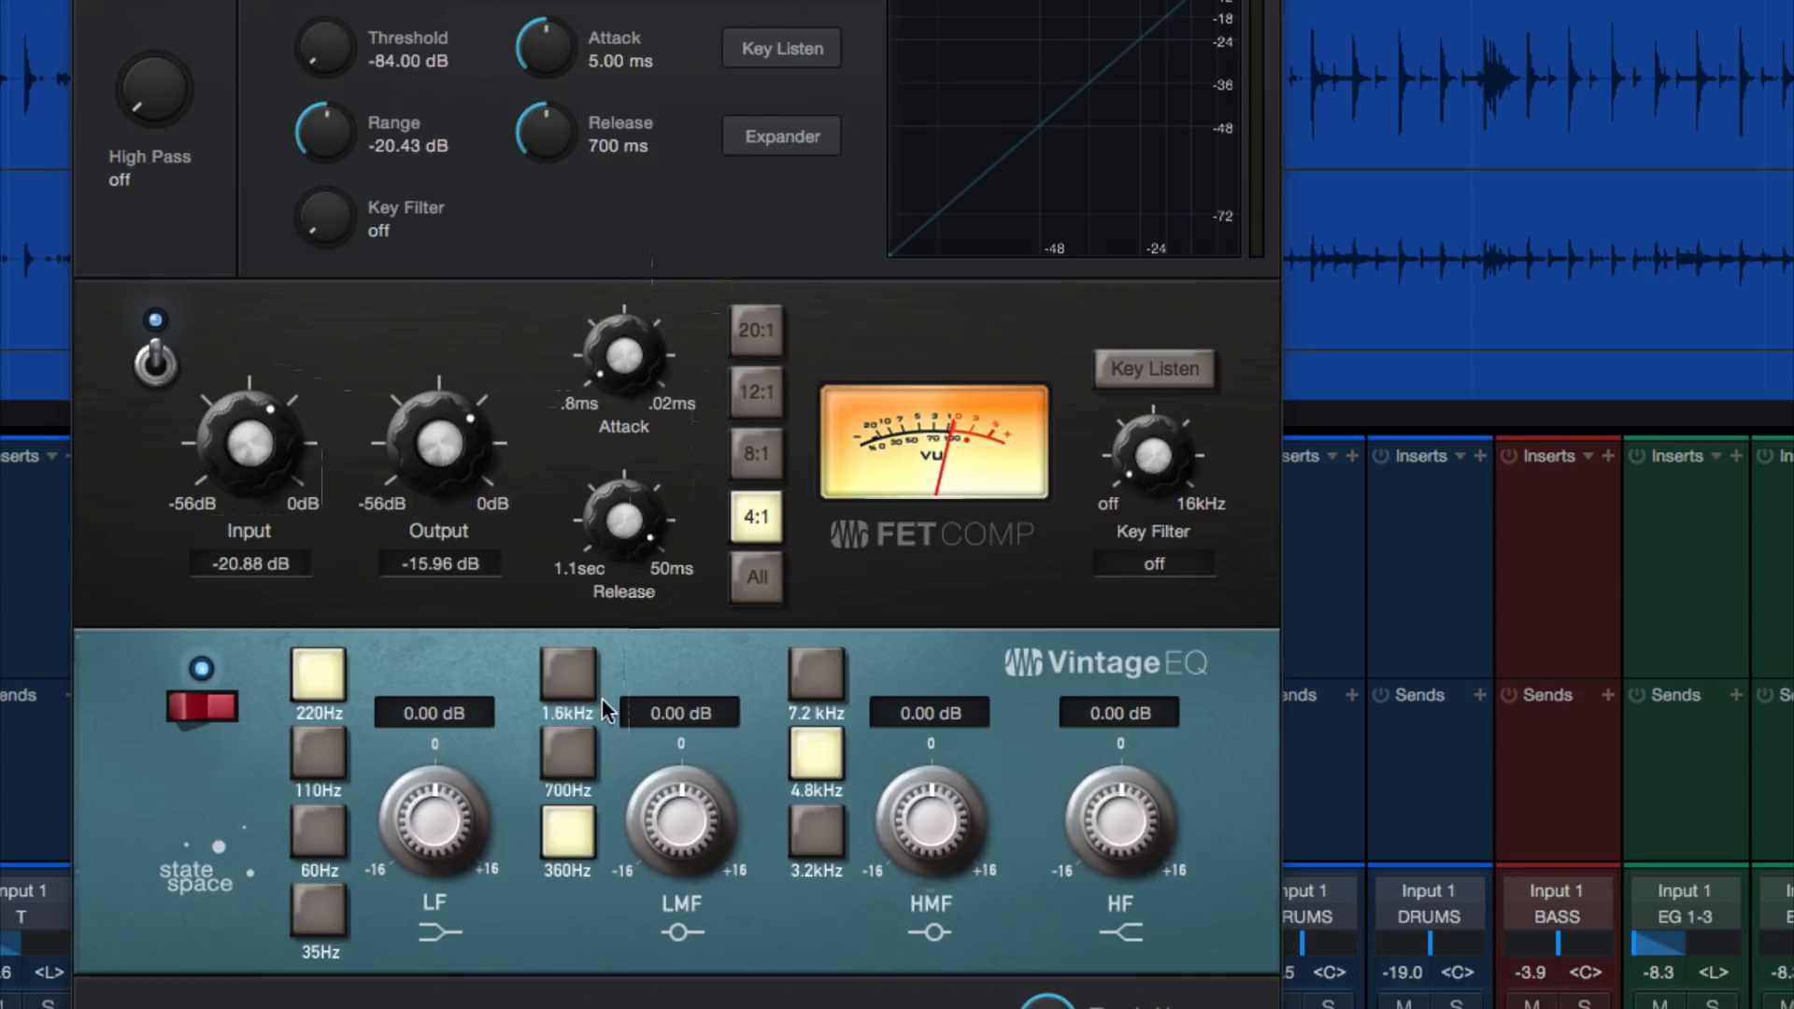
pyautogui.moveTo(624, 365); pyautogui.dragTo(639, 200)
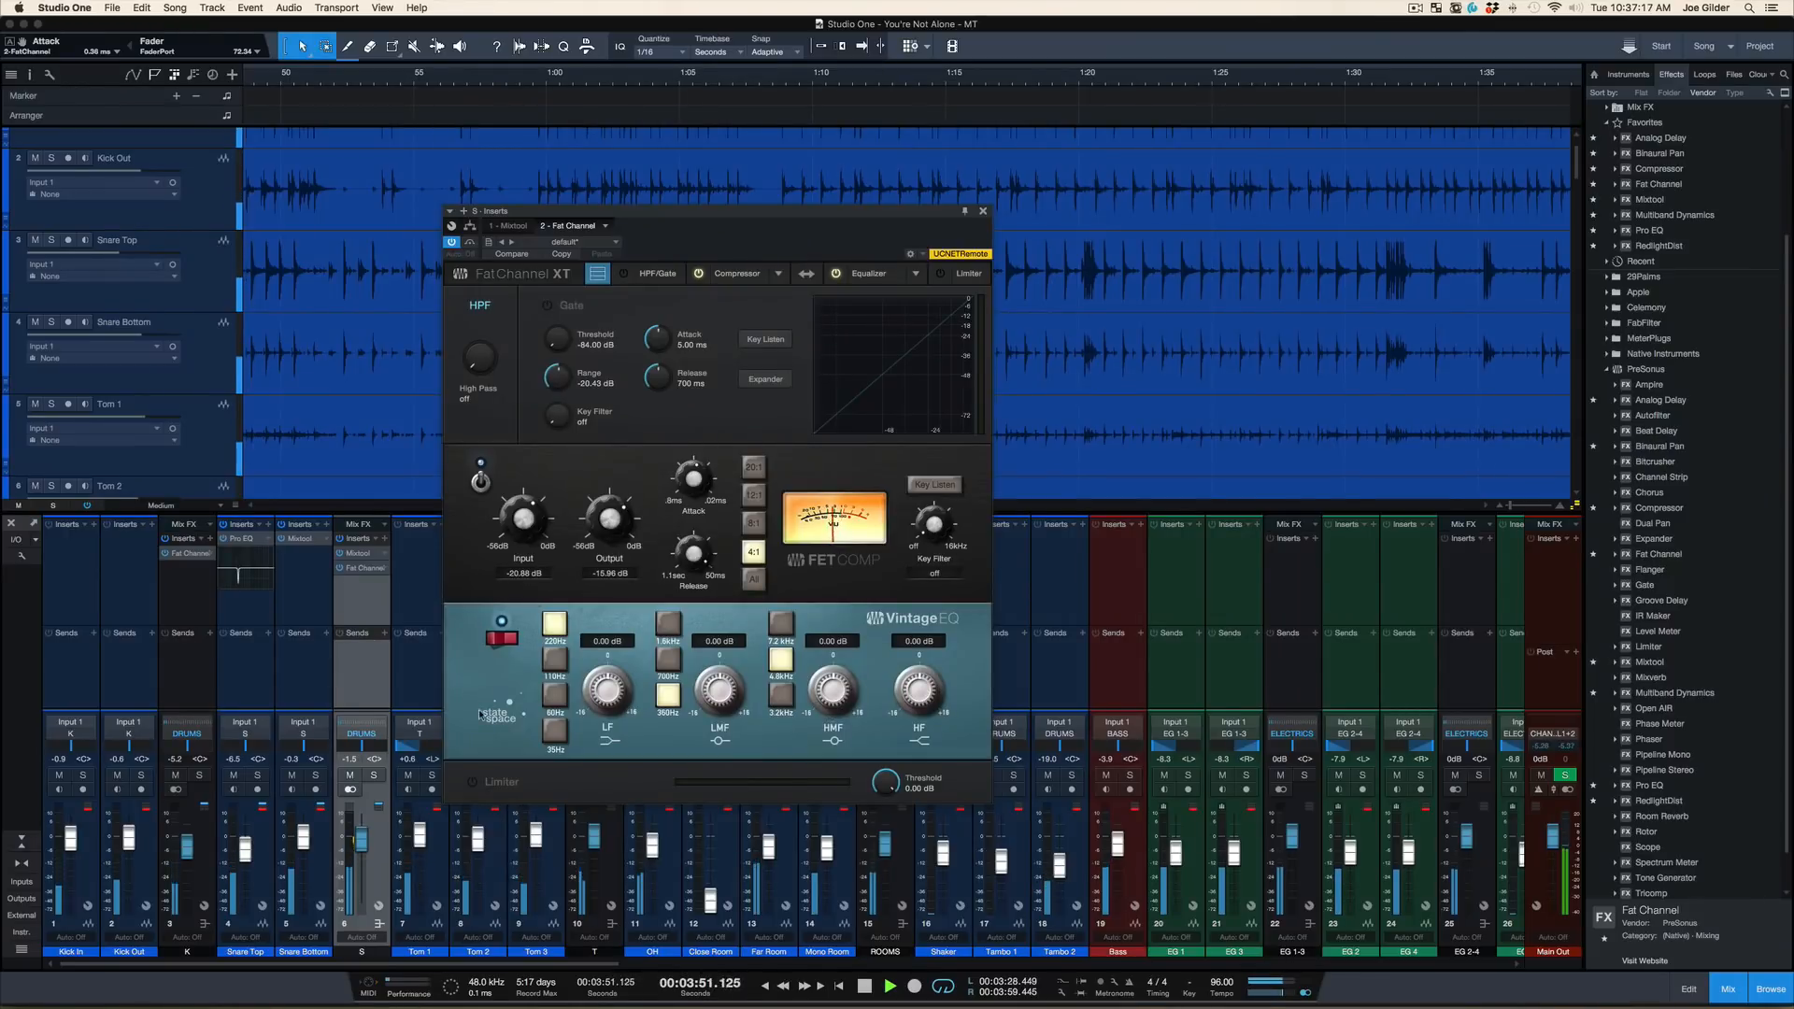
# Solo the S snare bus and set its FET compressor to an 8:1 ratio with the input at -24.80 dB
pyautogui.click(373, 774)
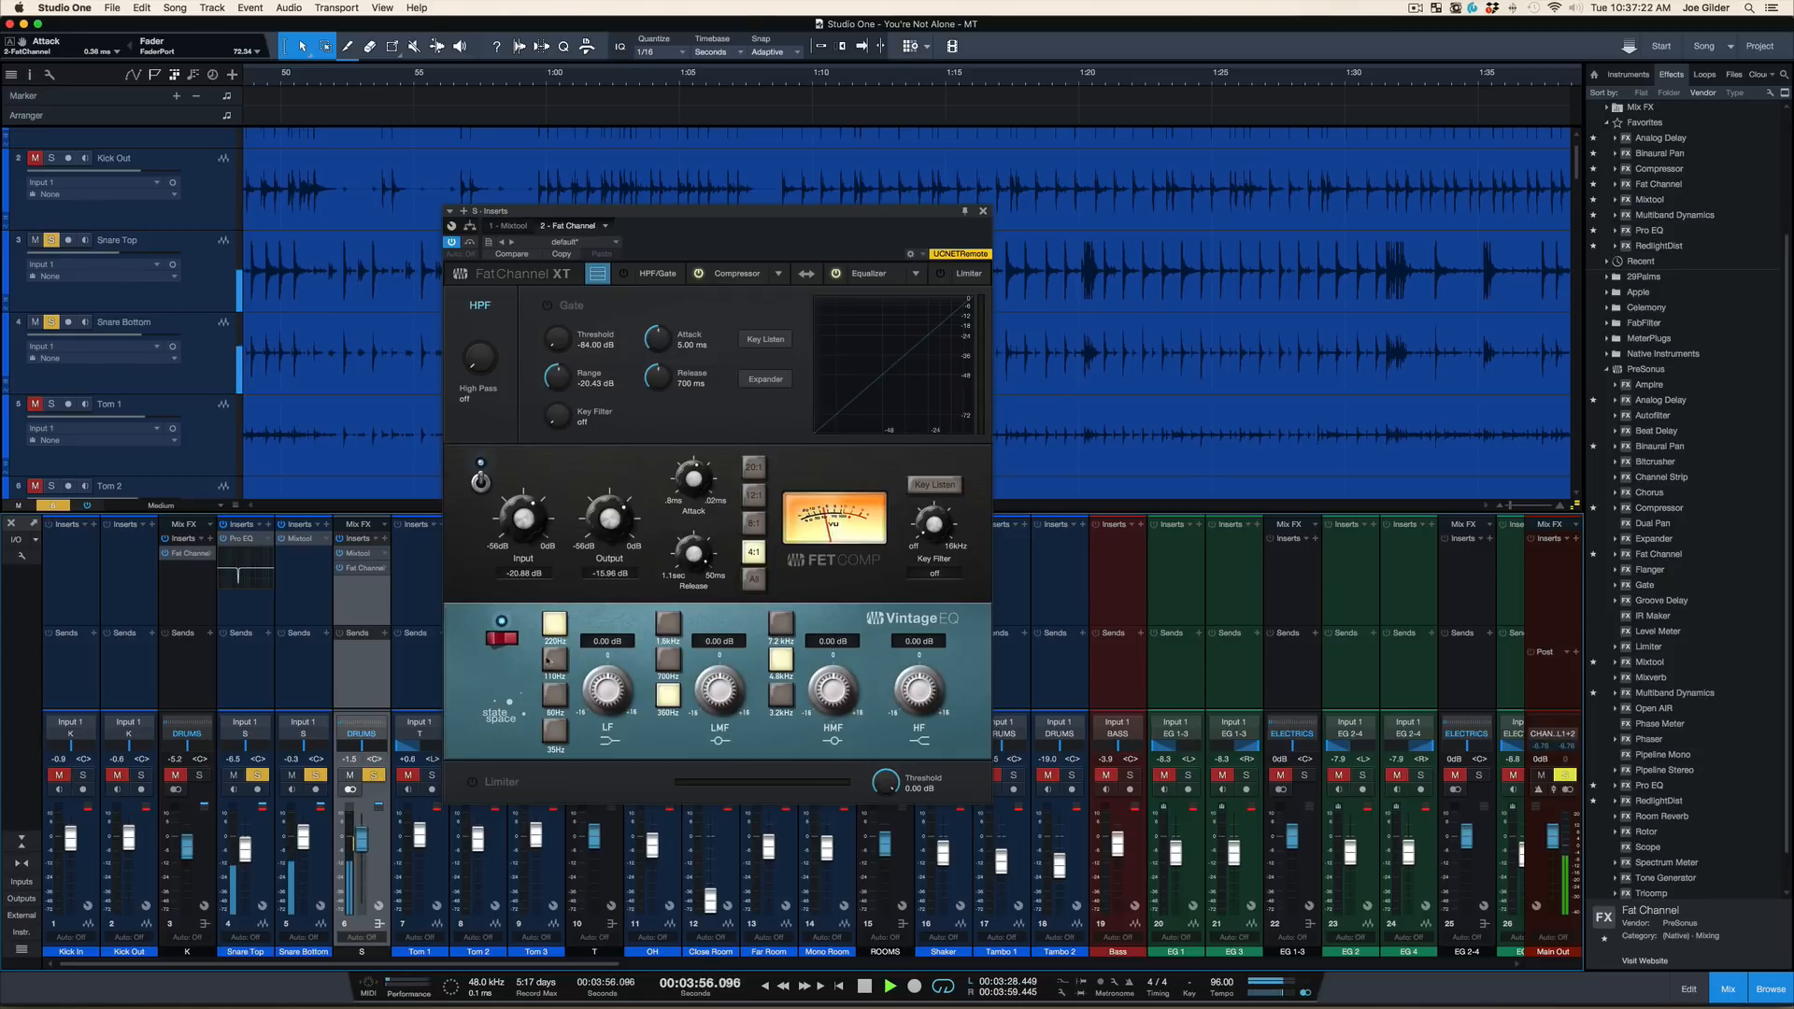
pyautogui.moveTo(525, 517); pyautogui.dragTo(526, 538)
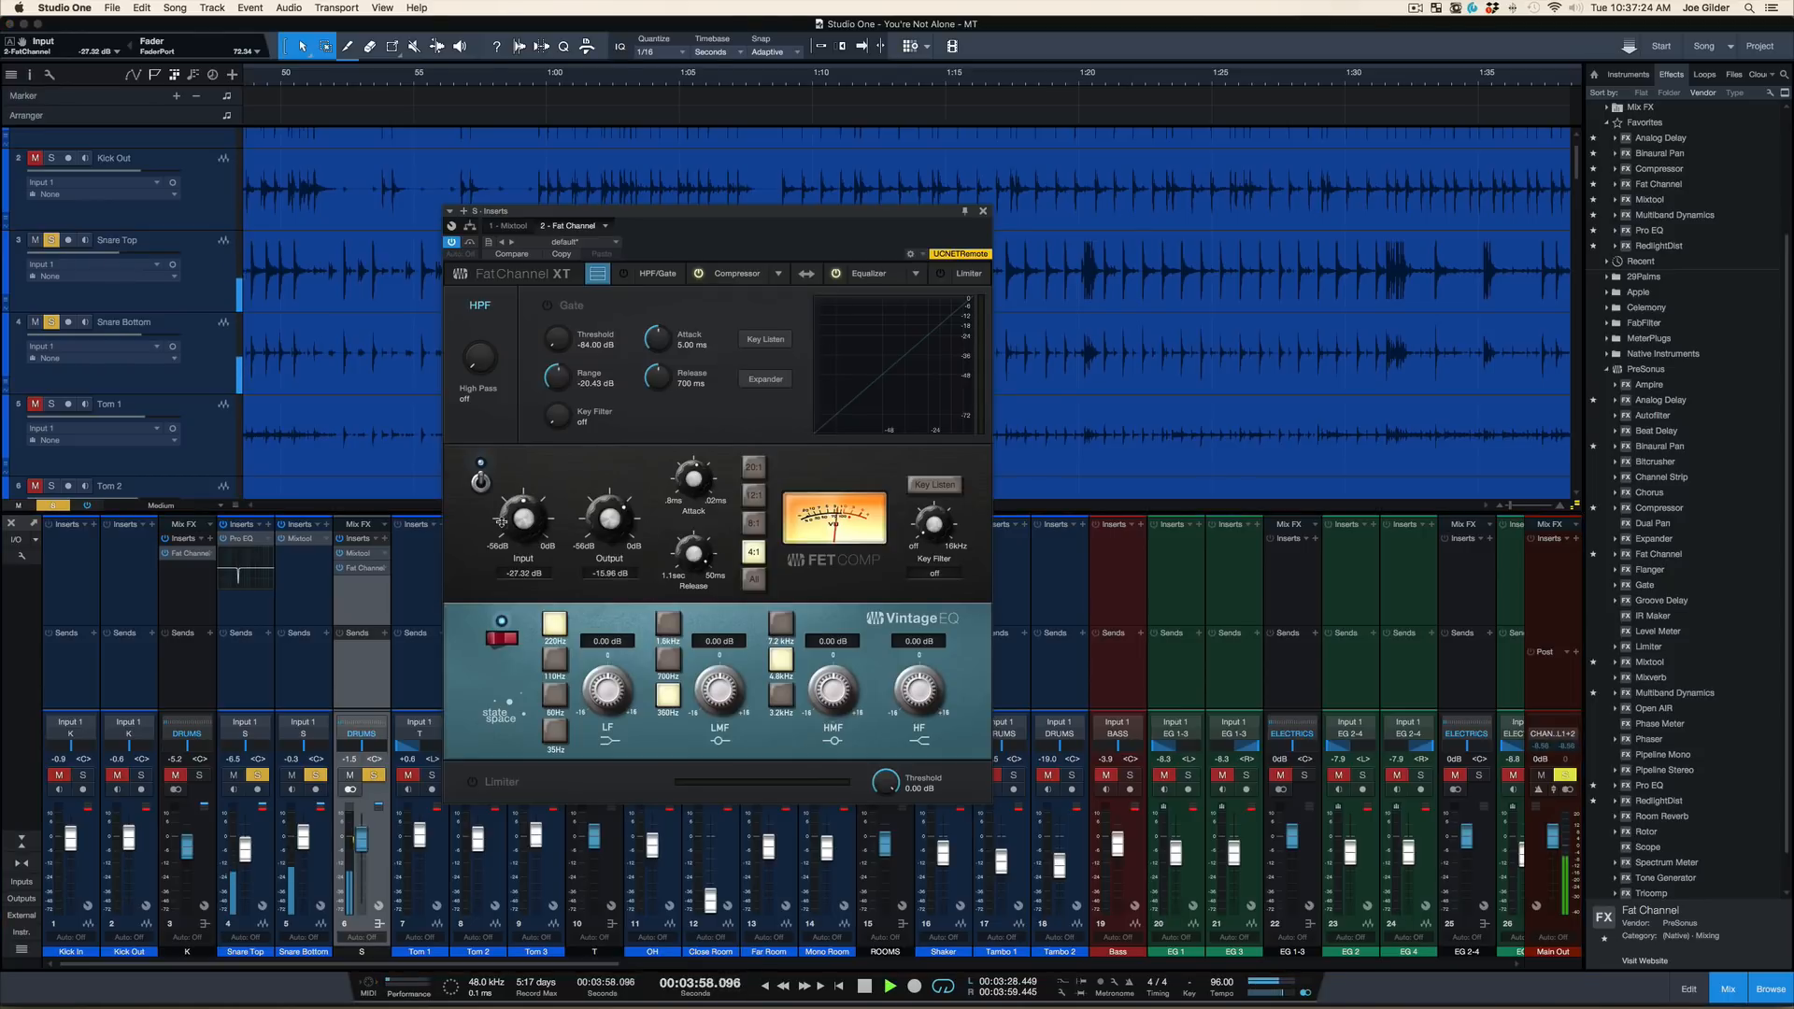
pyautogui.click(753, 523)
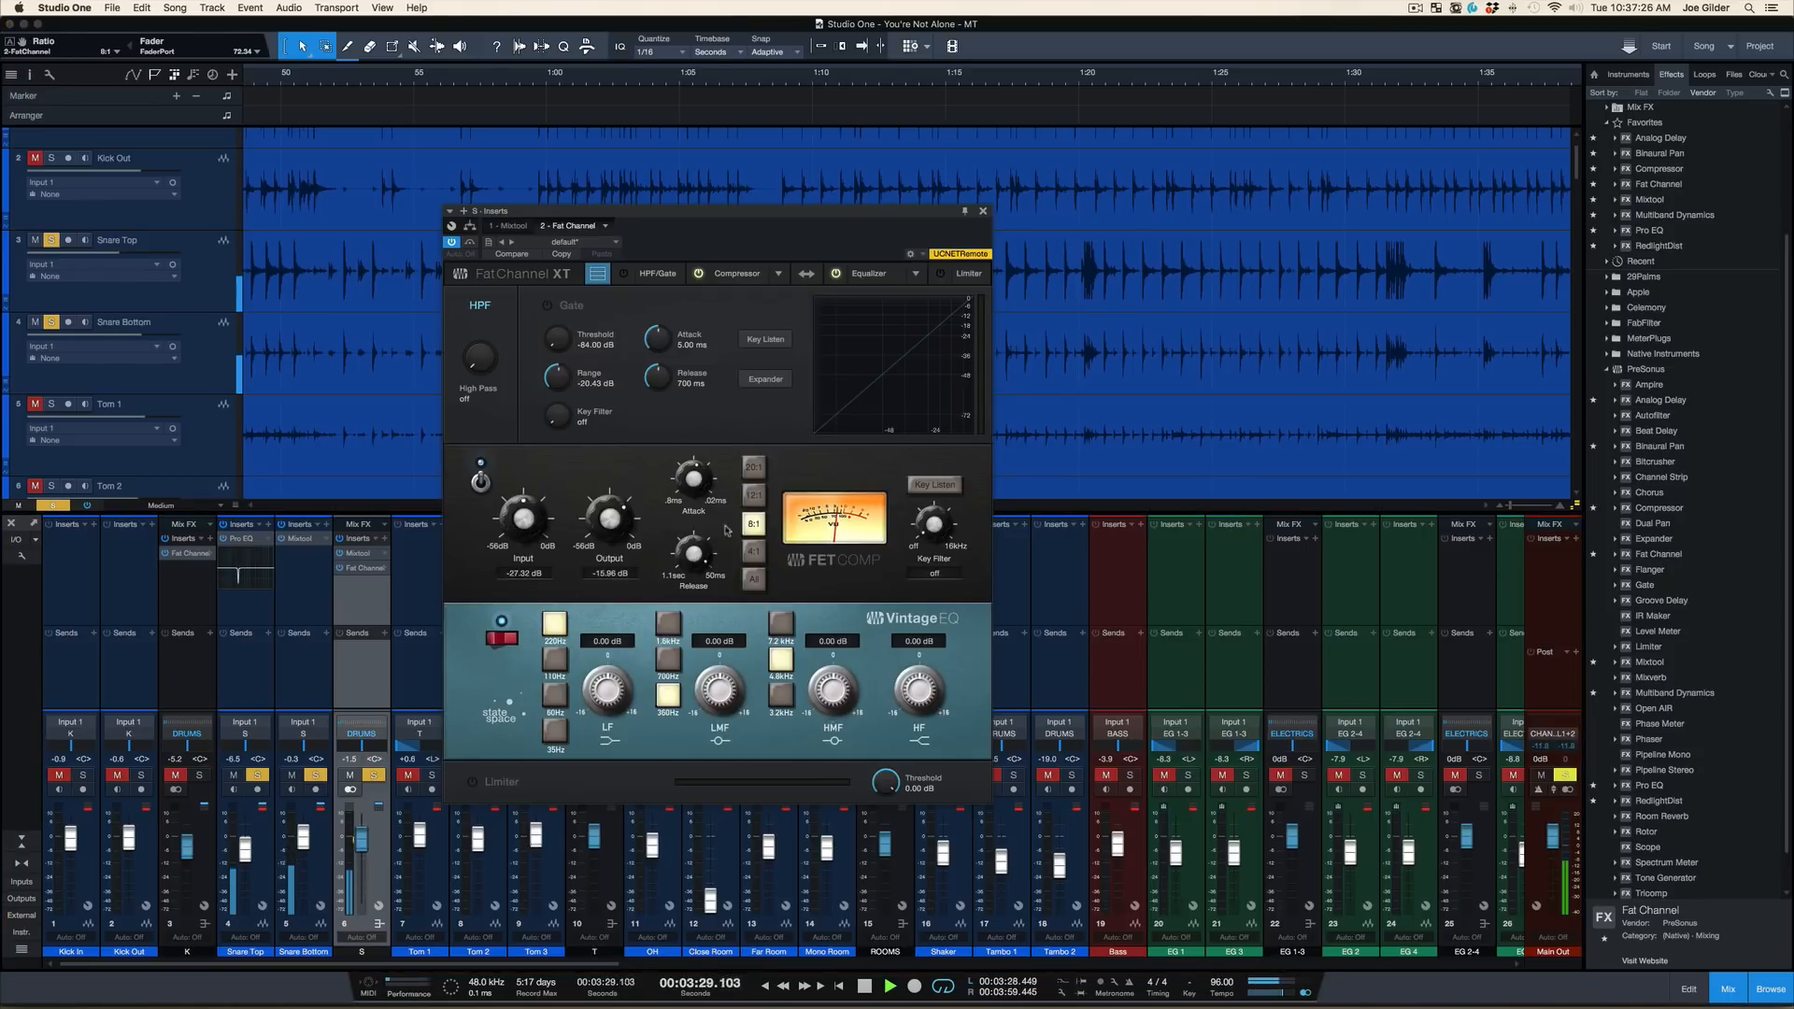
pyautogui.moveTo(527, 526); pyautogui.dragTo(525, 517)
# Compare the snare bus with the compressor off and on, set its output to -15.40 dB, and stop playback
pyautogui.click(481, 482)
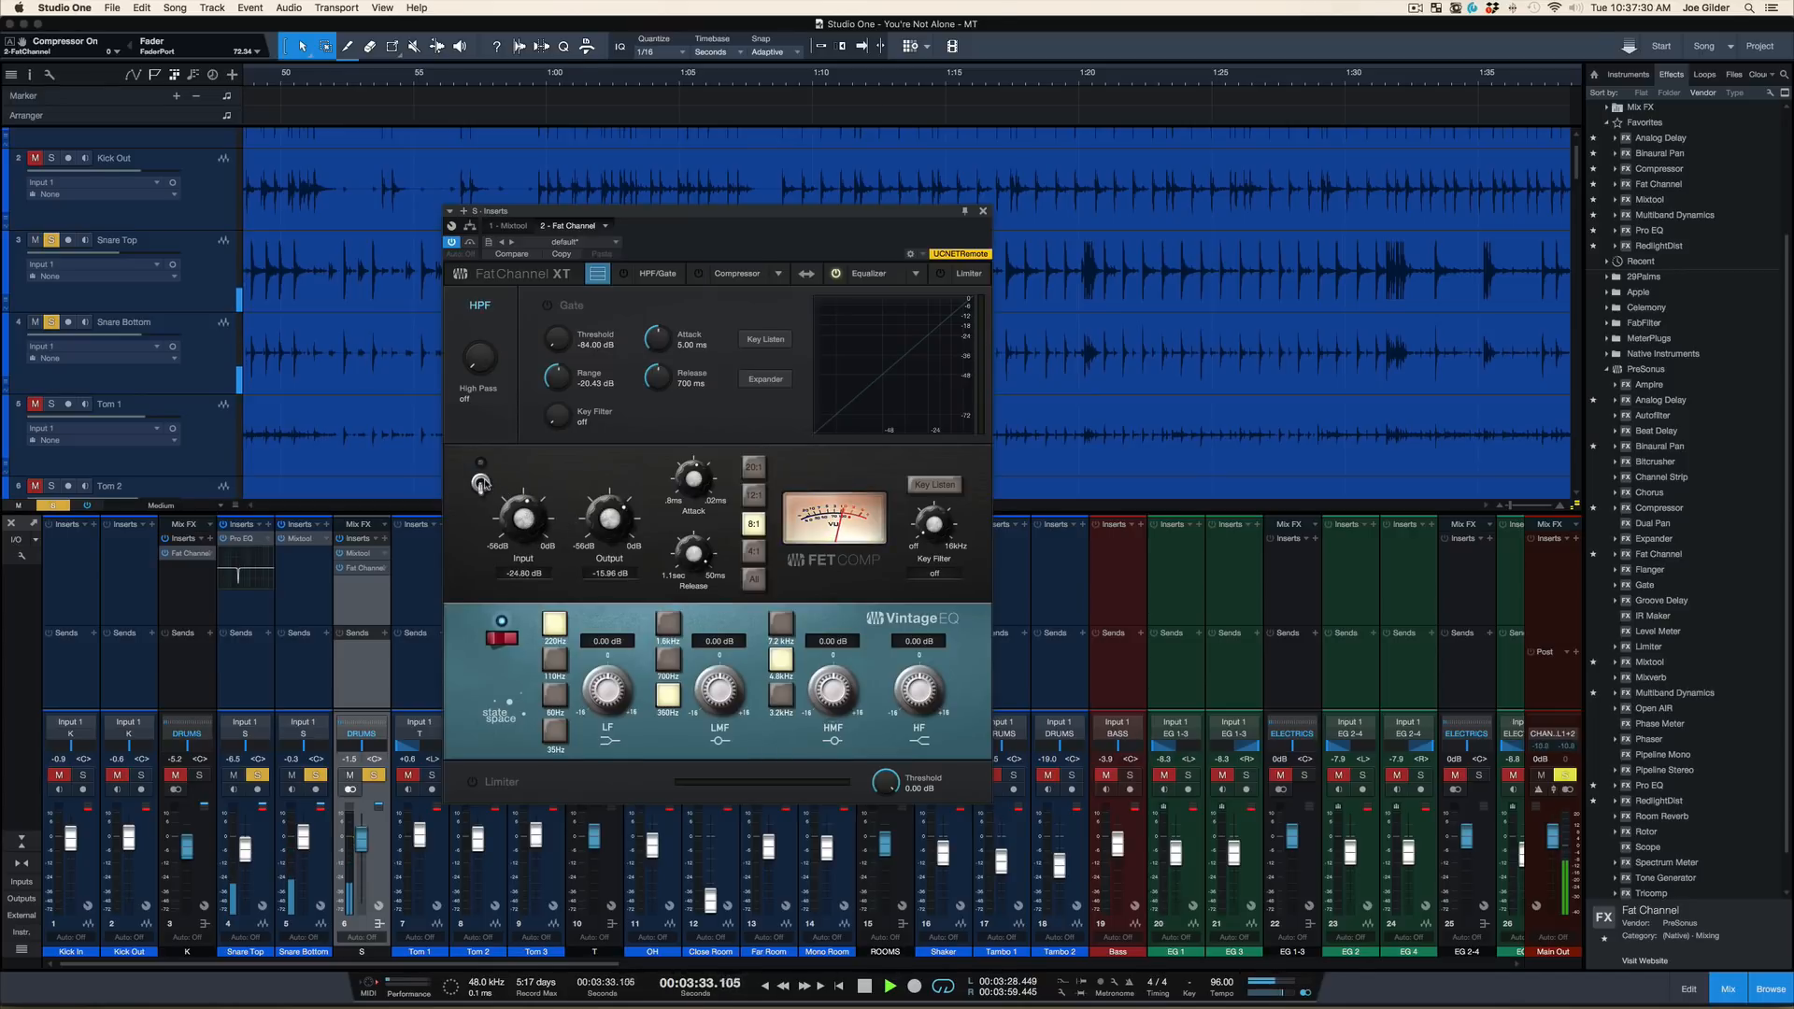
pyautogui.click(480, 482)
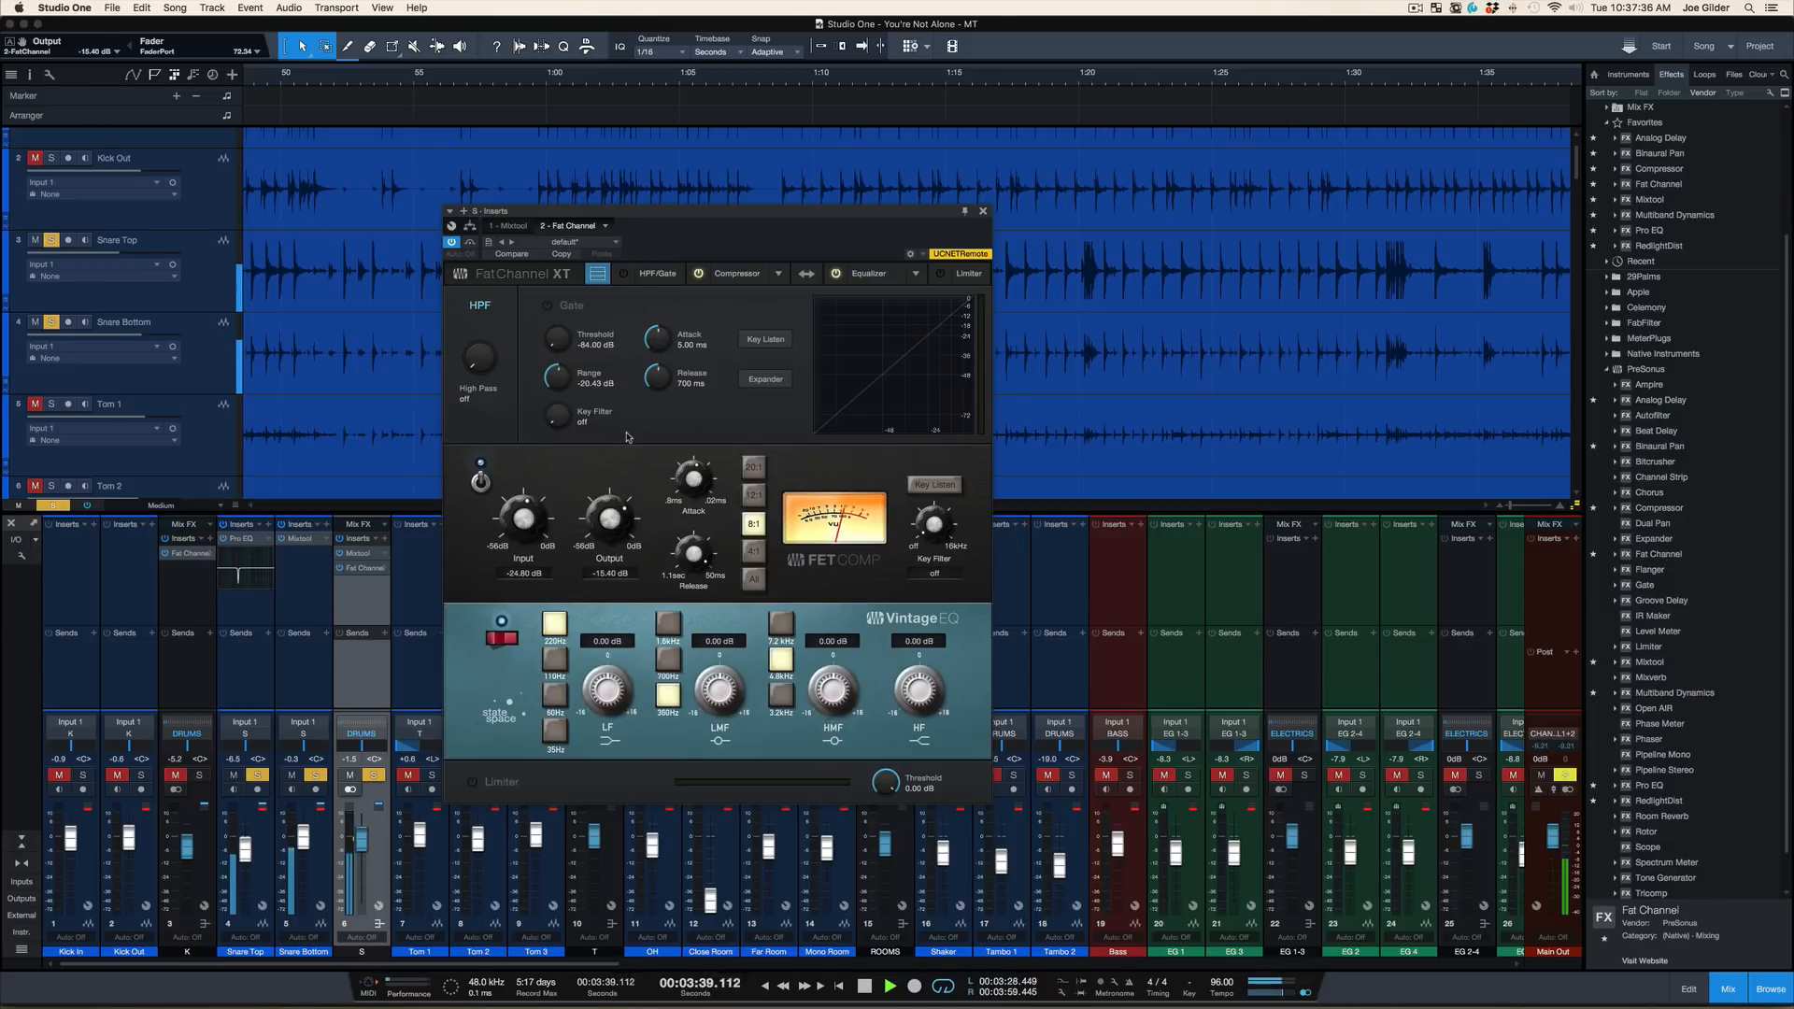
pyautogui.press('space')
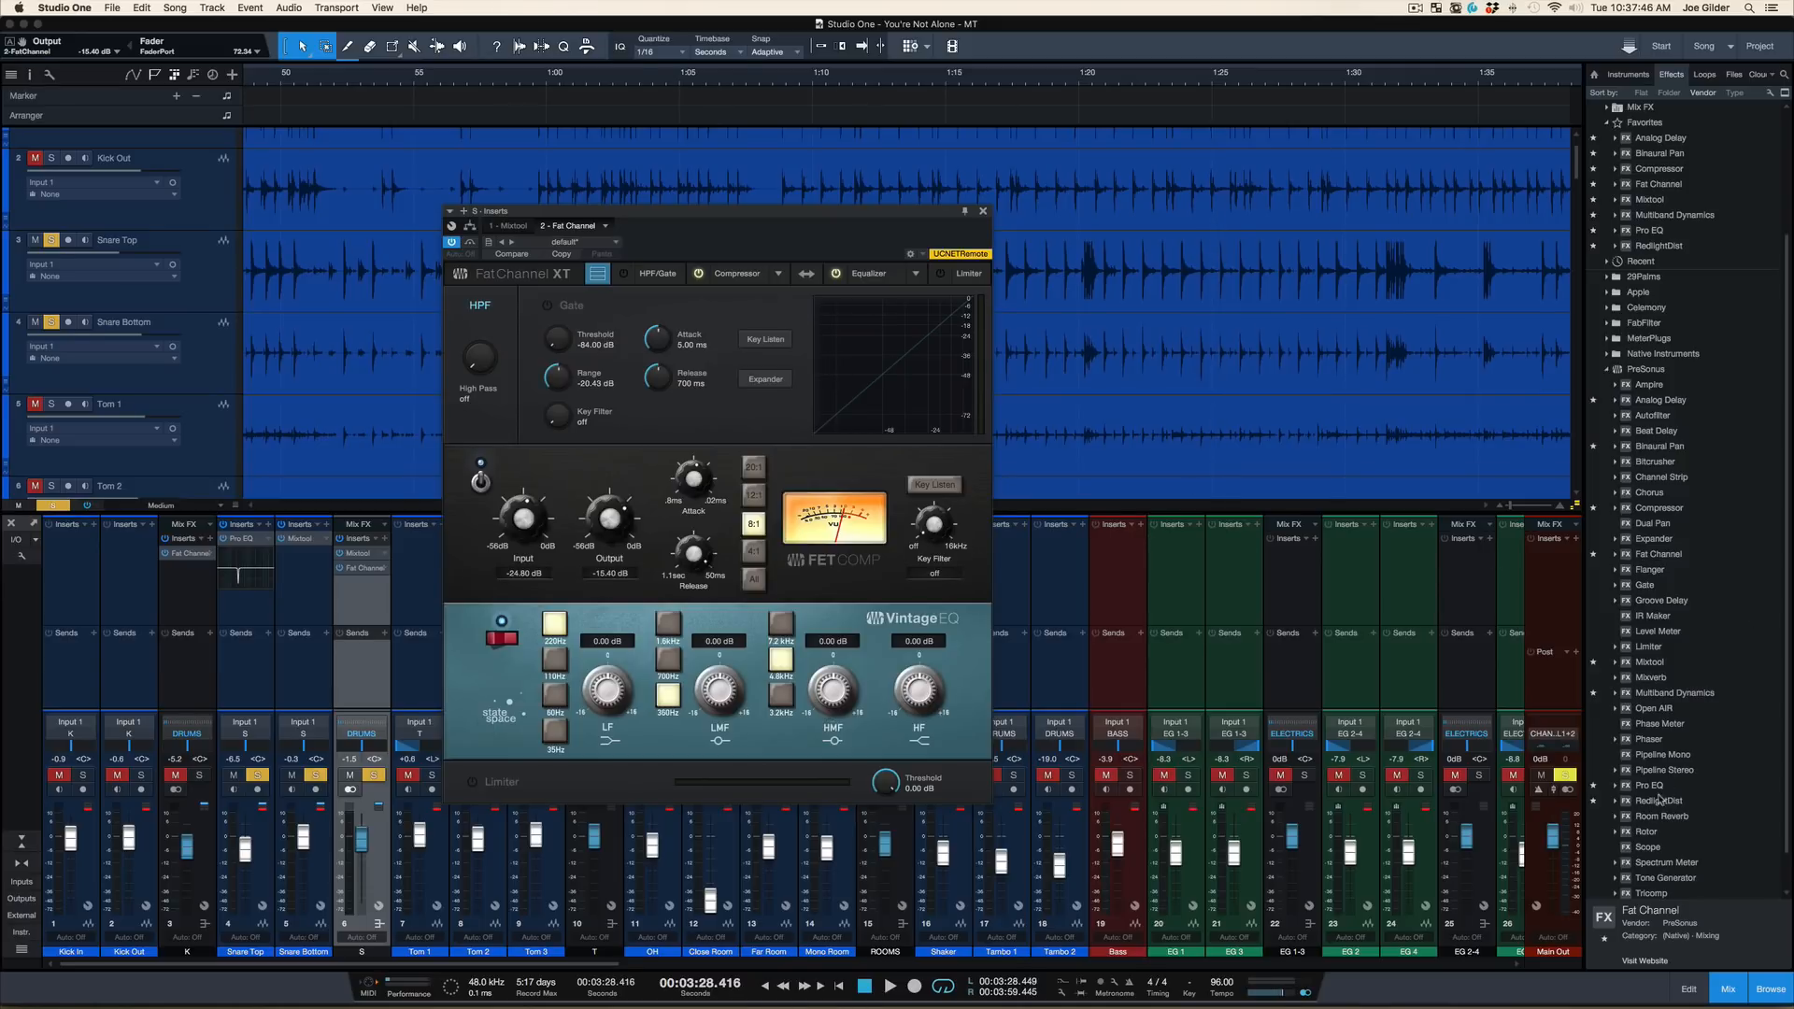
# Audition the compressed snare bus, insert a Pro EQ between its Mixtool and Fat Channel, and start playback
pyautogui.press('space')
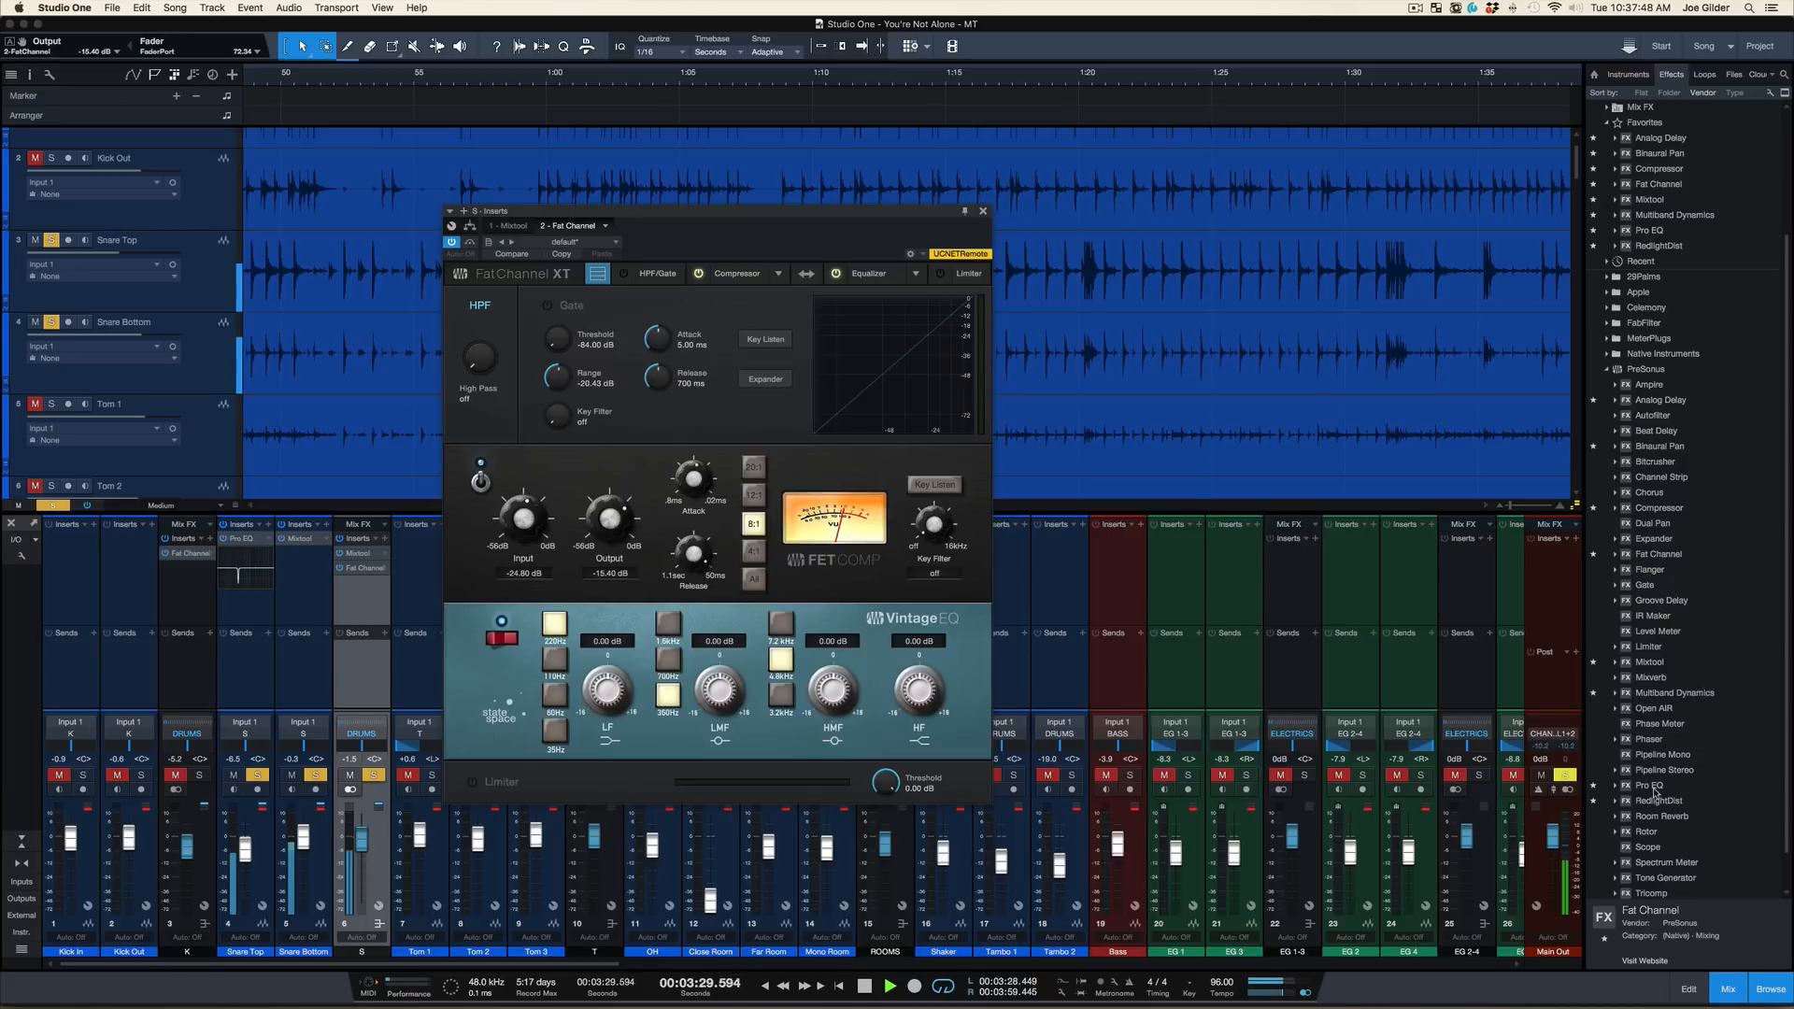
pyautogui.press('space')
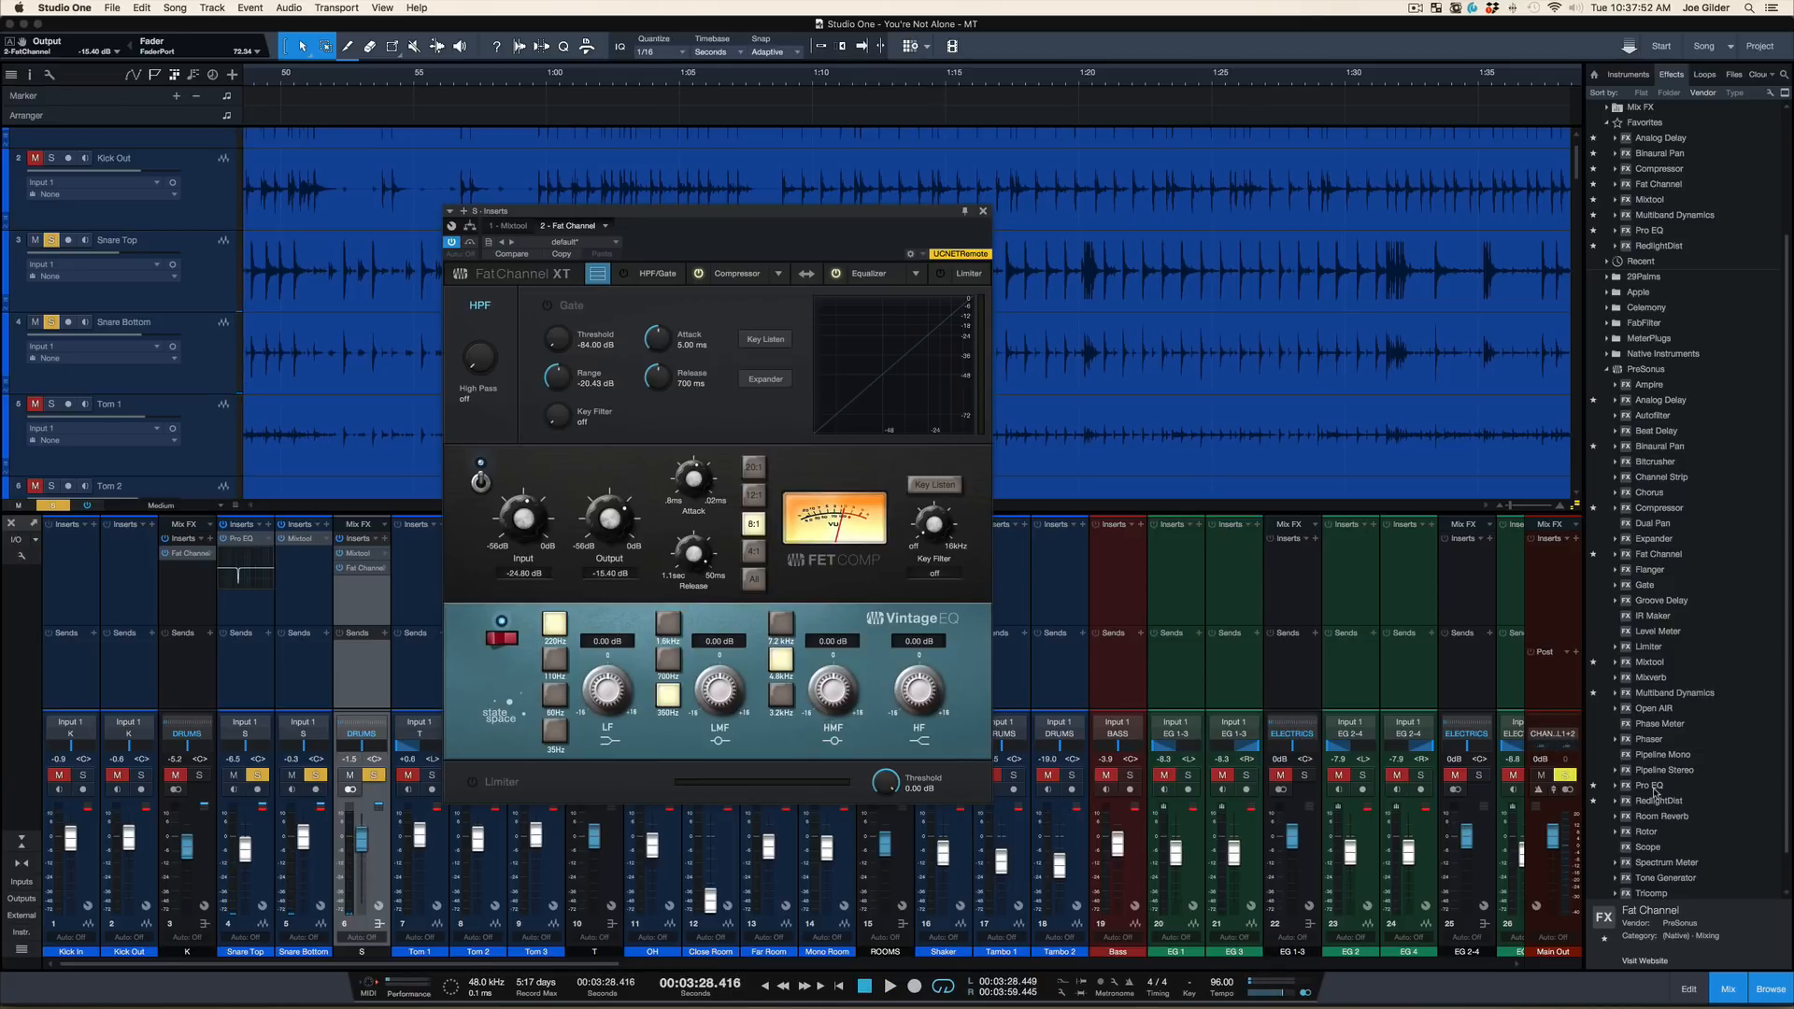
pyautogui.moveTo(1659, 787); pyautogui.dragTo(363, 563)
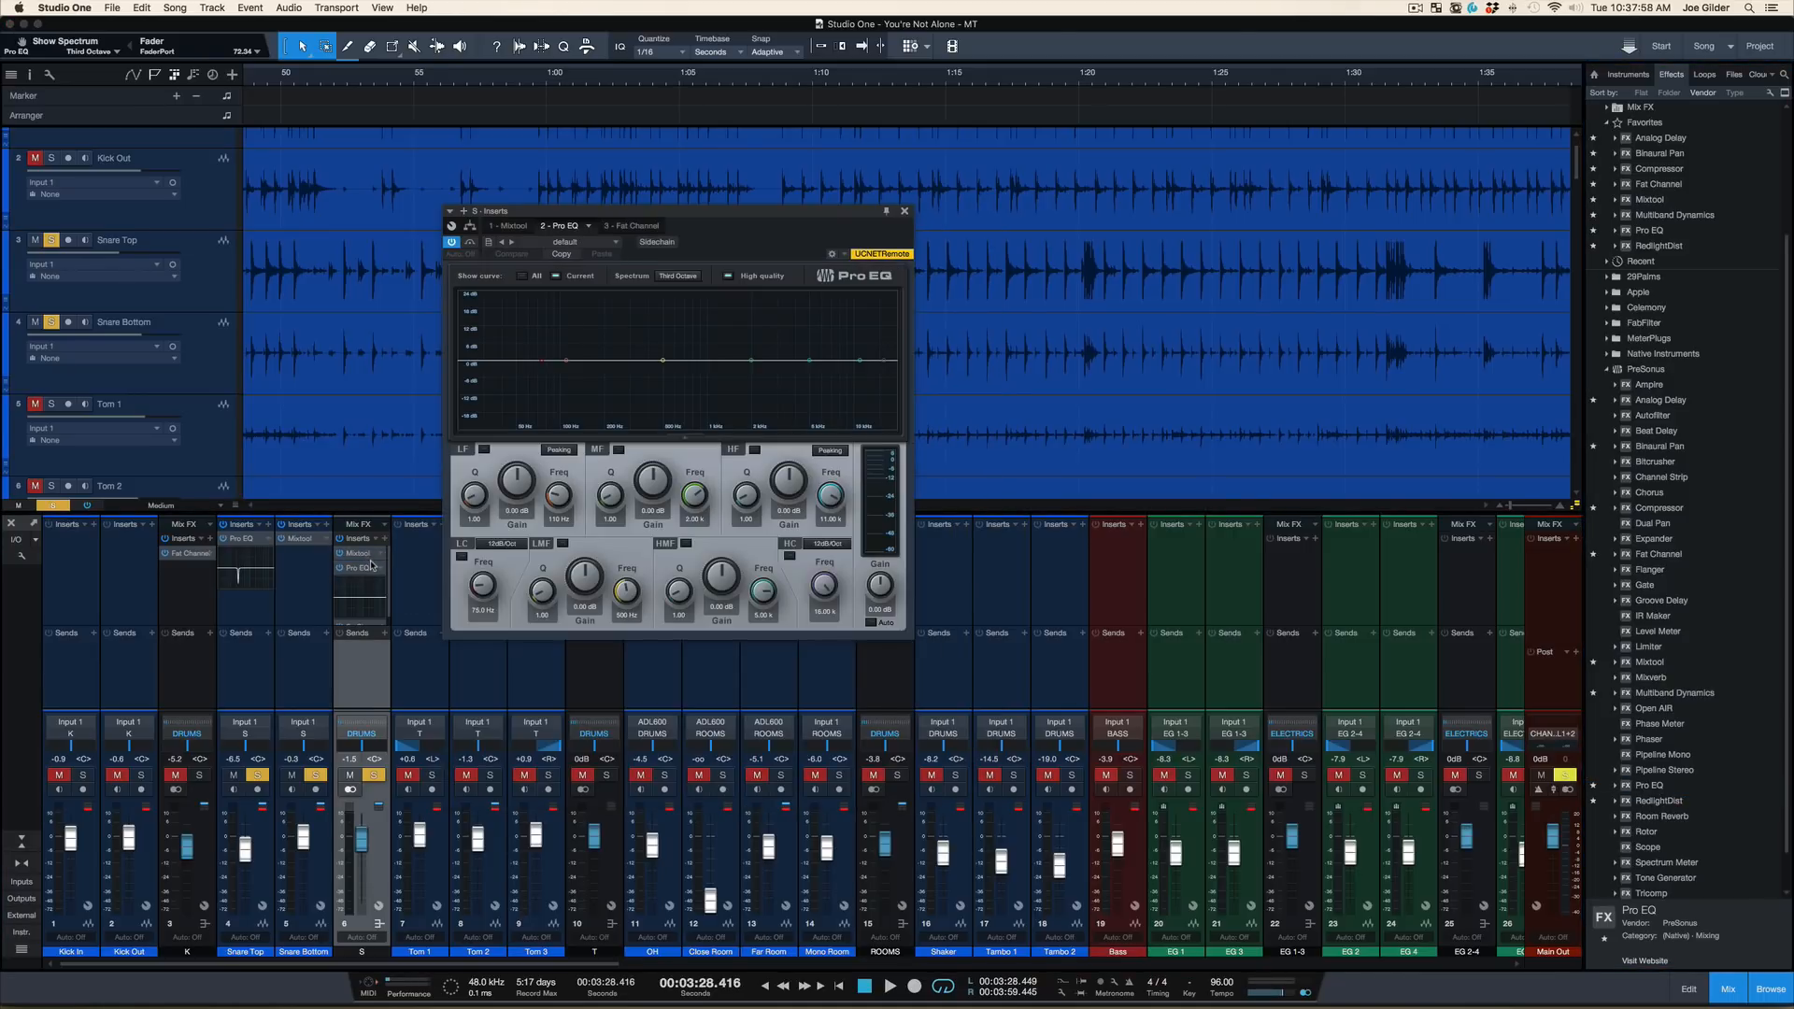
pyautogui.press('space')
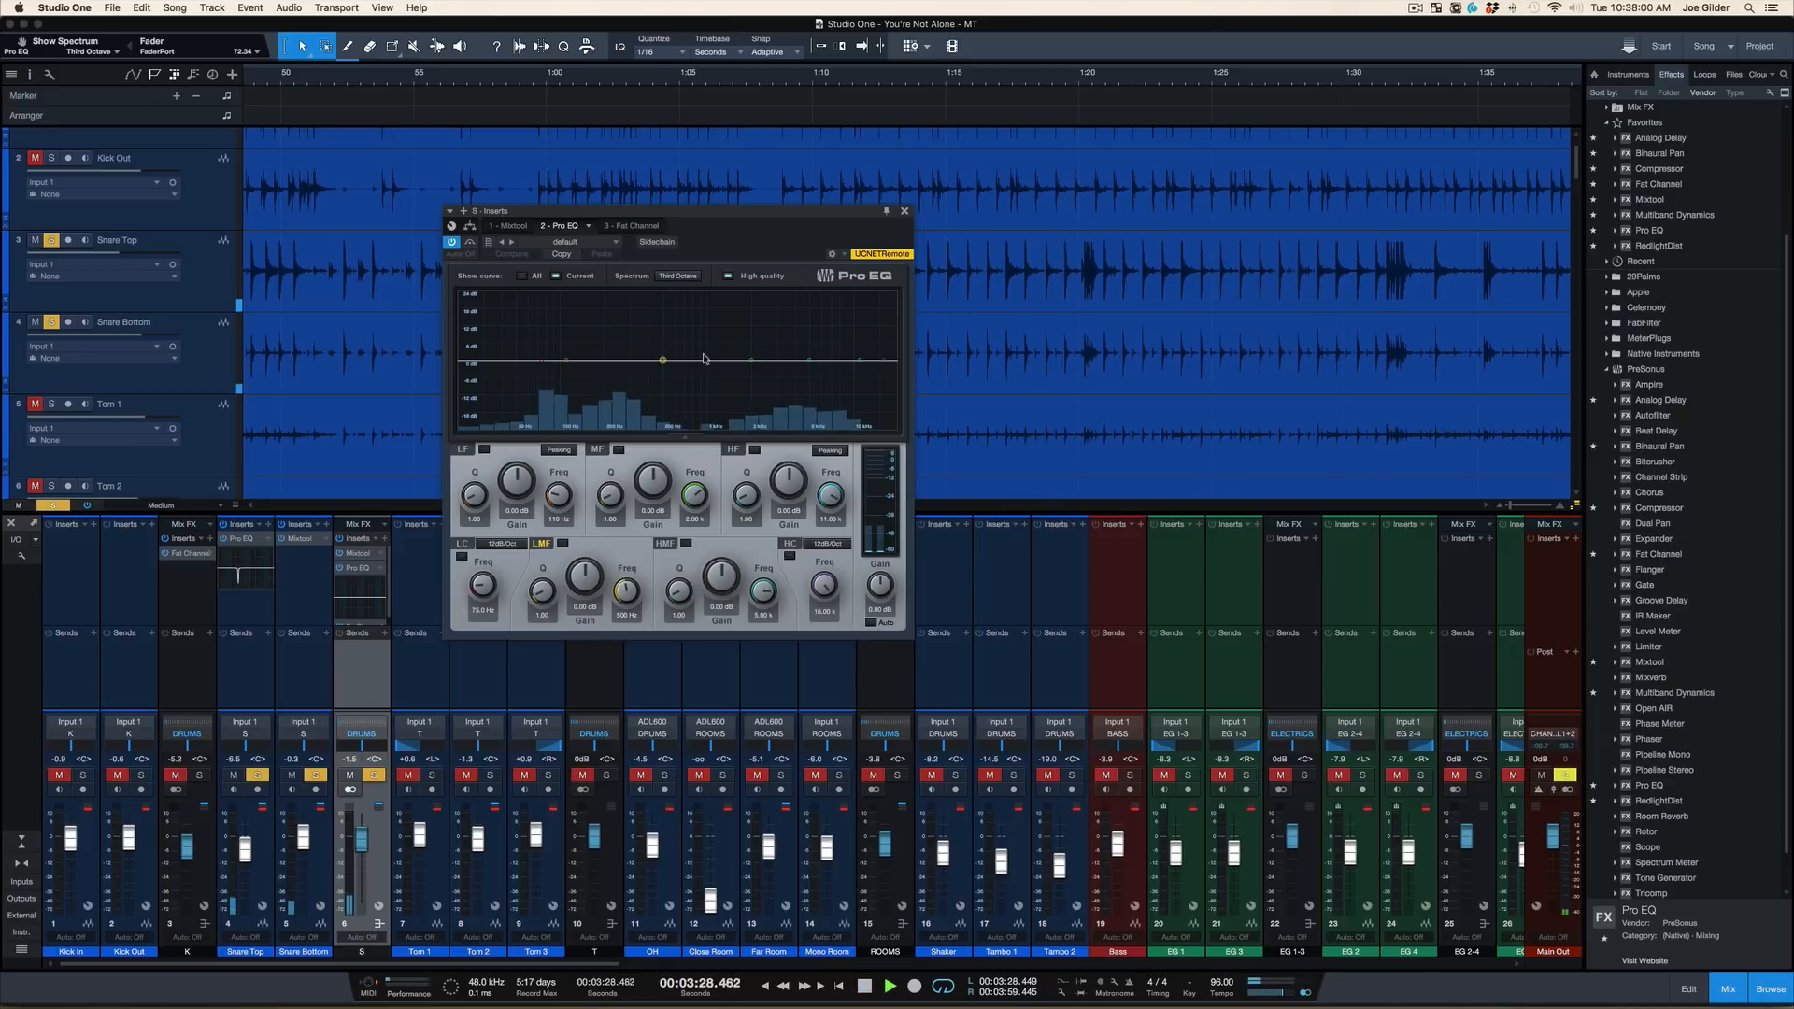
# Sweep the snare bus Pro EQ's low-mid band with a narrow boost, and turn it into a narrow cut at 150 Hz
pyautogui.moveTo(663, 360); pyautogui.dragTo(588, 304)
pyautogui.scroll(2, 587, 303)
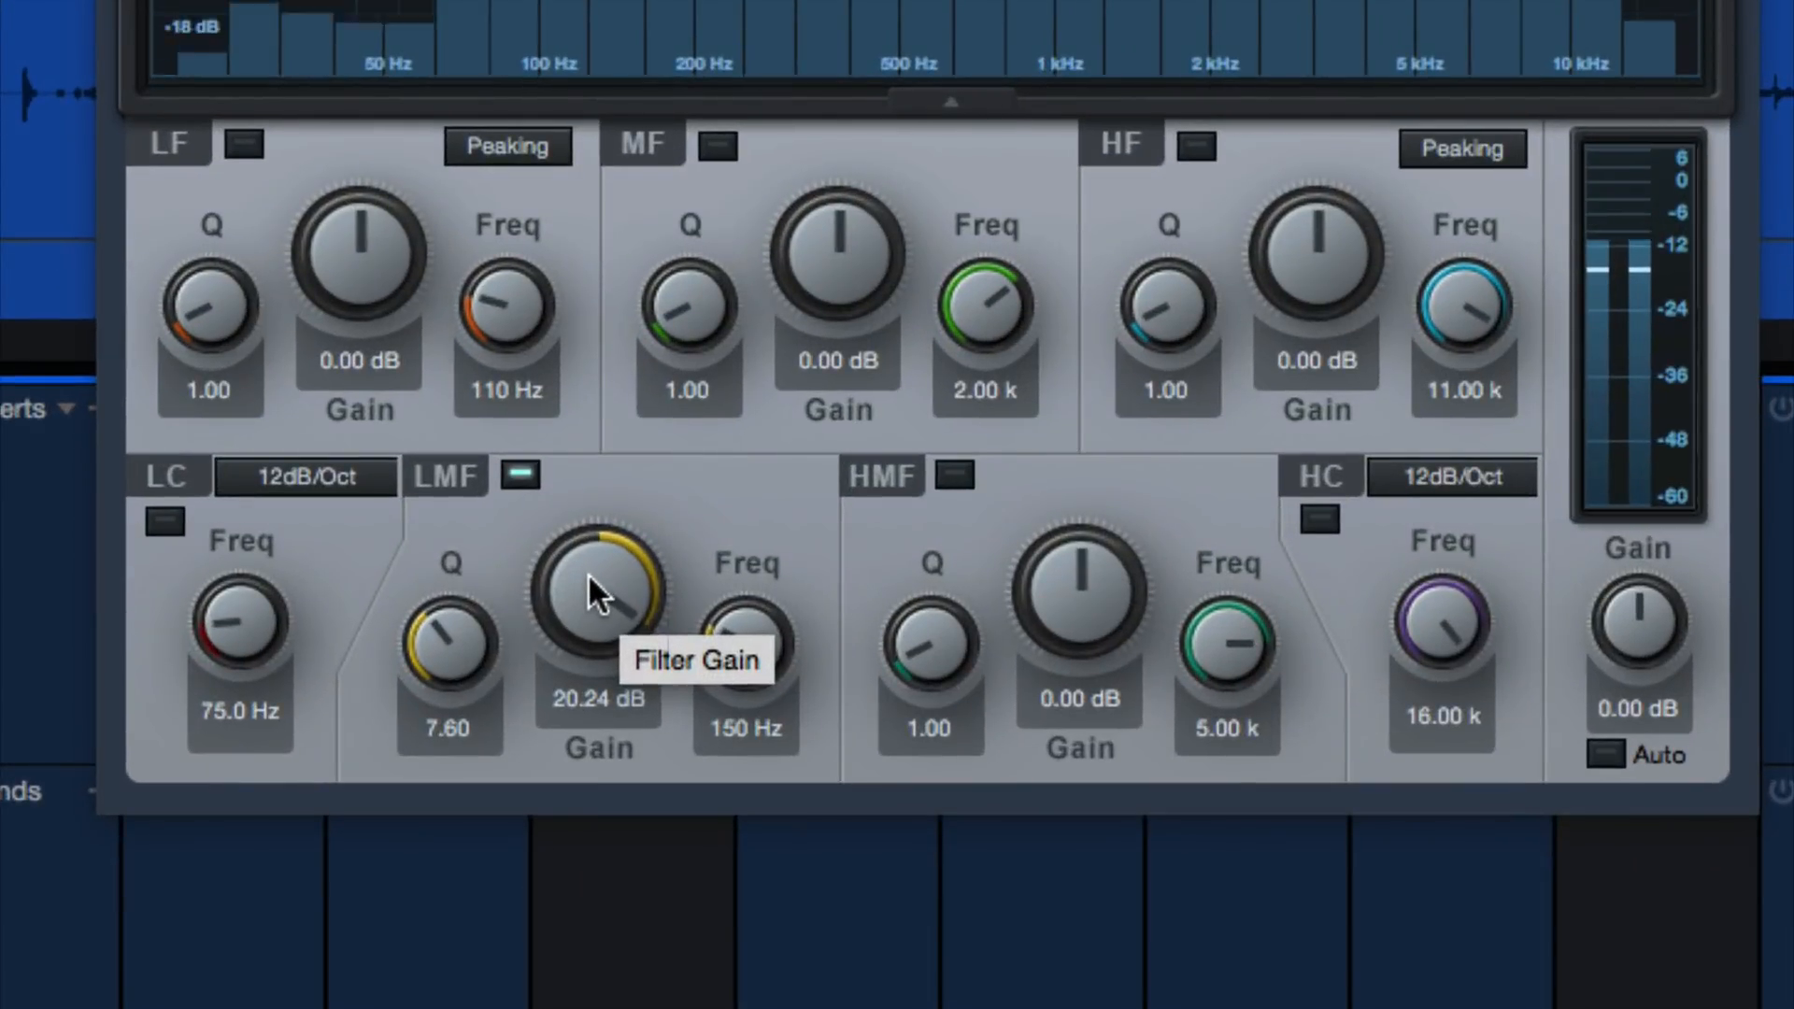
pyautogui.moveTo(587, 573); pyautogui.dragTo(569, 621)
pyautogui.moveTo(547, 745); pyautogui.dragTo(575, 738)
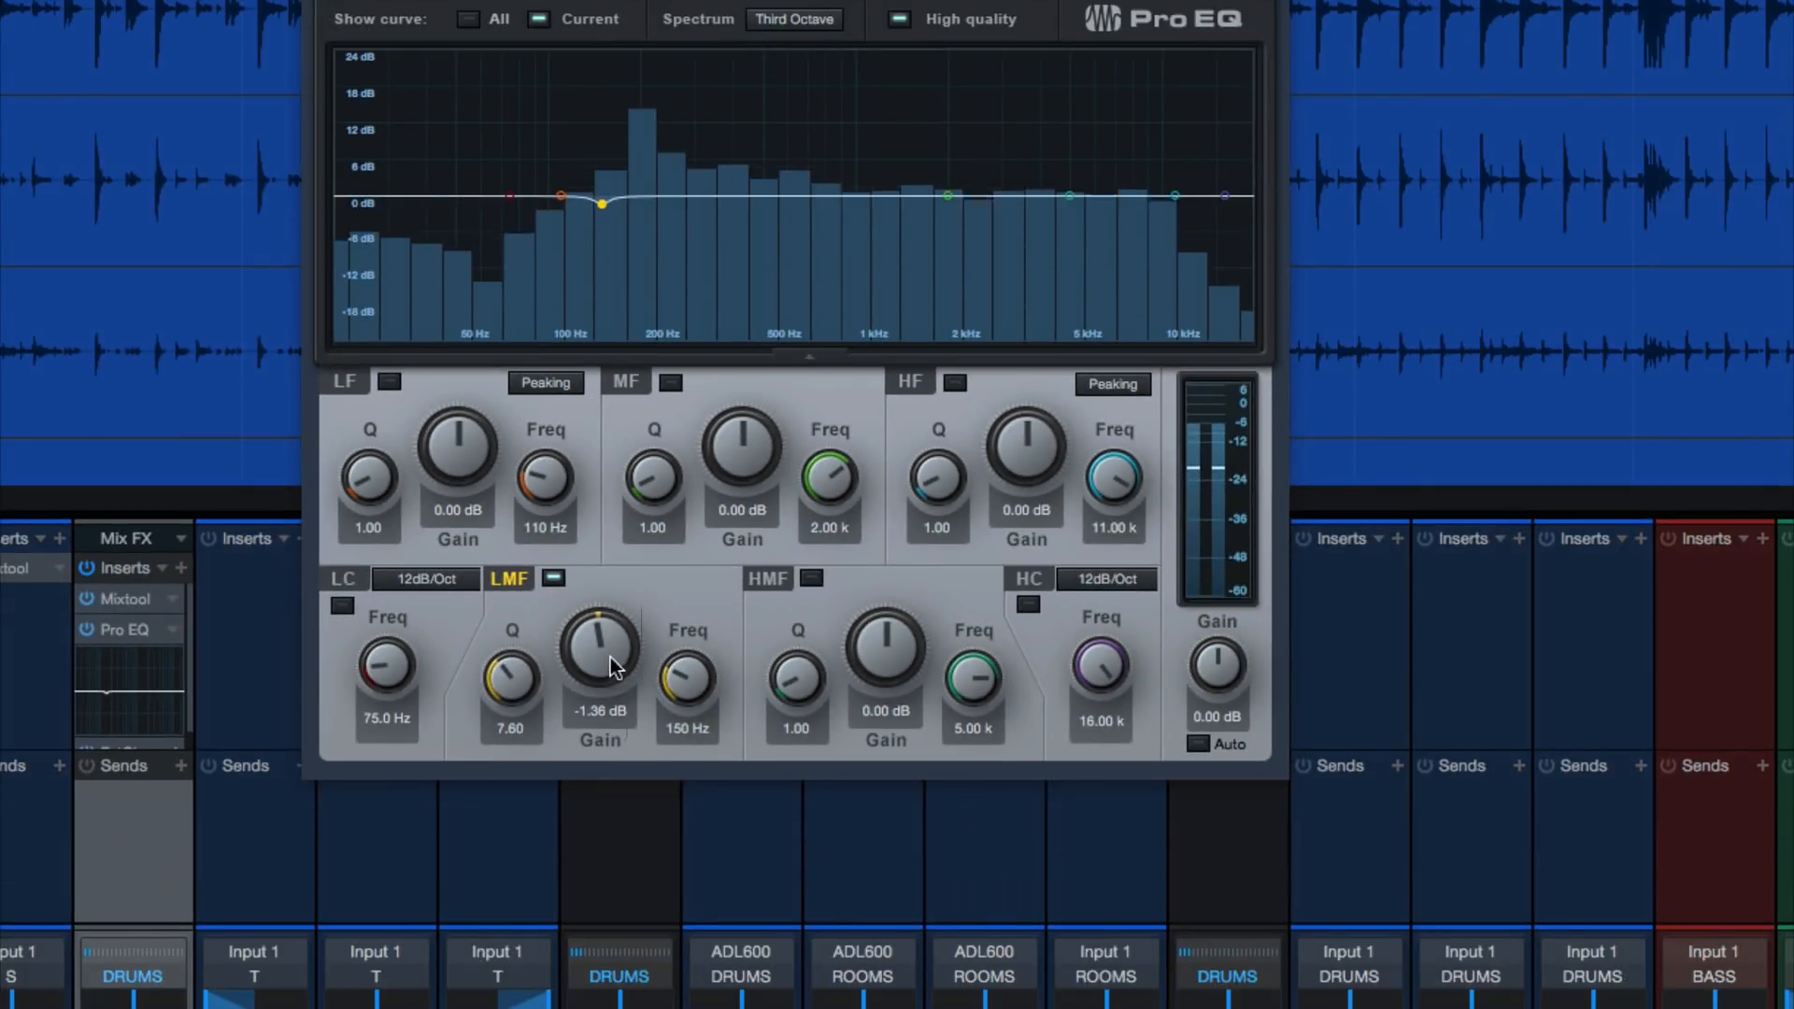
pyautogui.moveTo(606, 657); pyautogui.dragTo(519, 628)
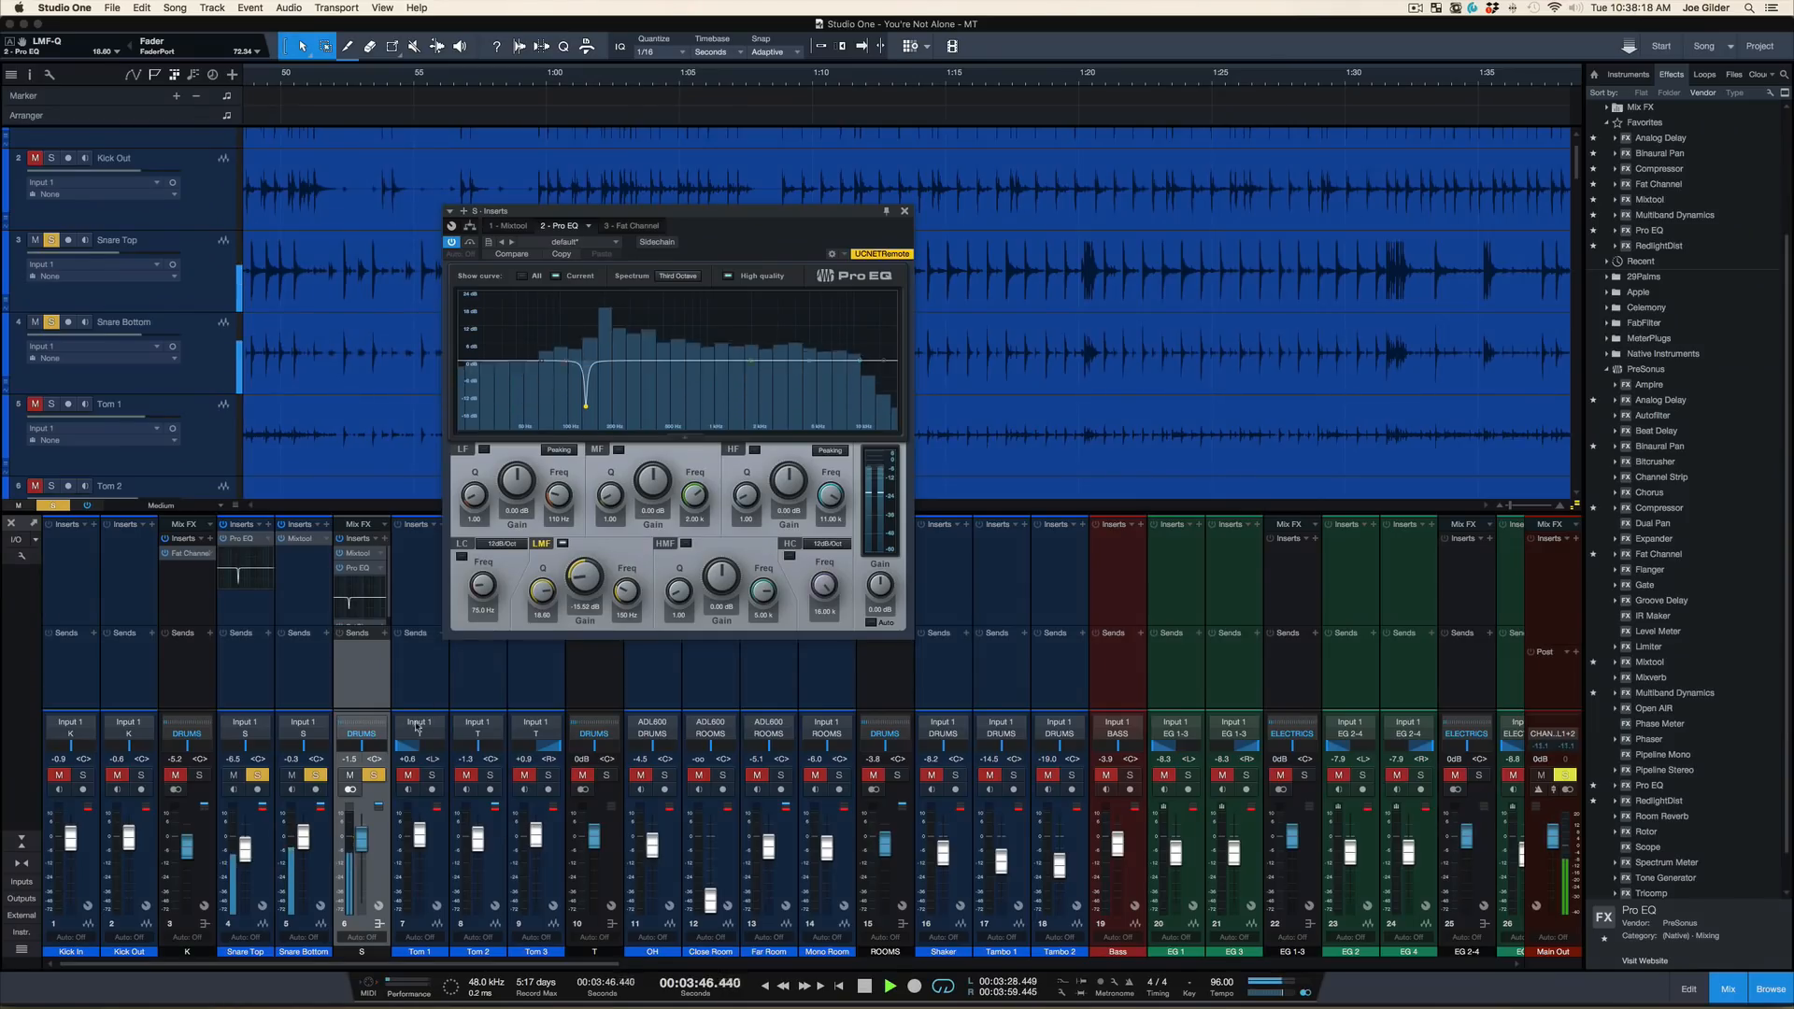
# Unsolo the snare bus, enlarge the mixer to show its full insert chain, and open its Fat Channel
pyautogui.click(374, 775)
pyautogui.click(374, 774)
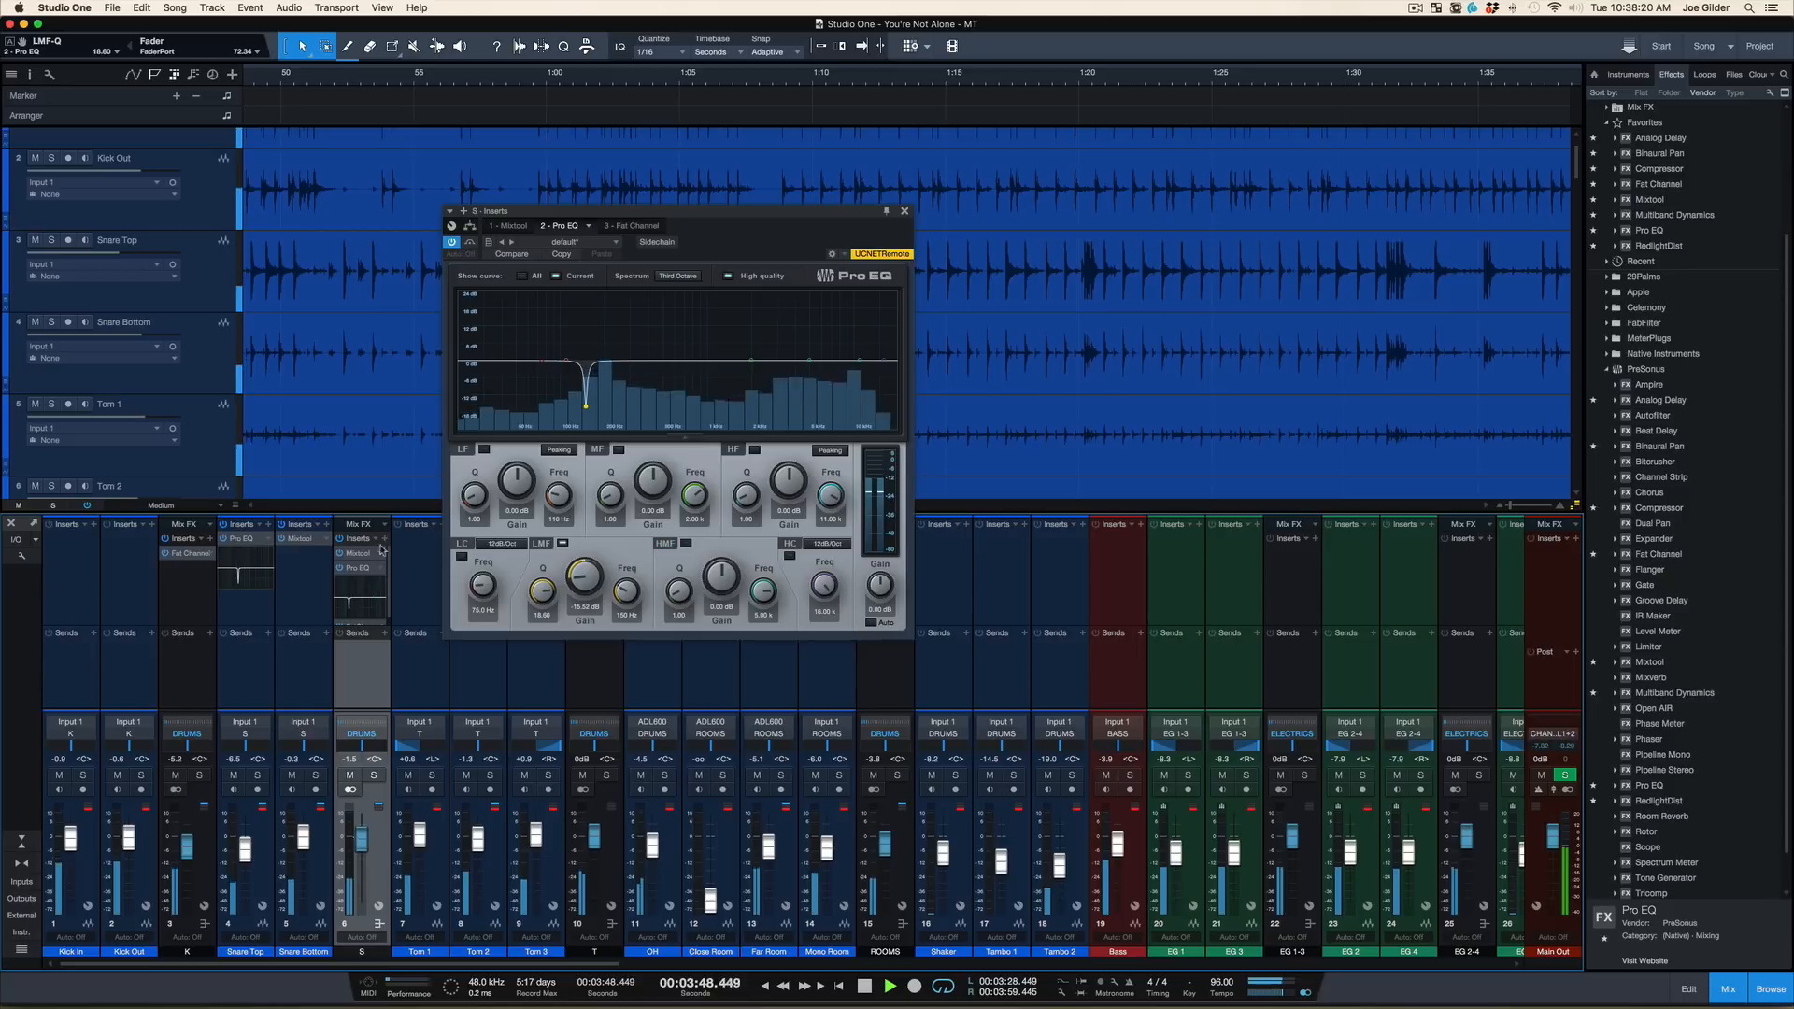
pyautogui.moveTo(381, 513); pyautogui.dragTo(381, 467)
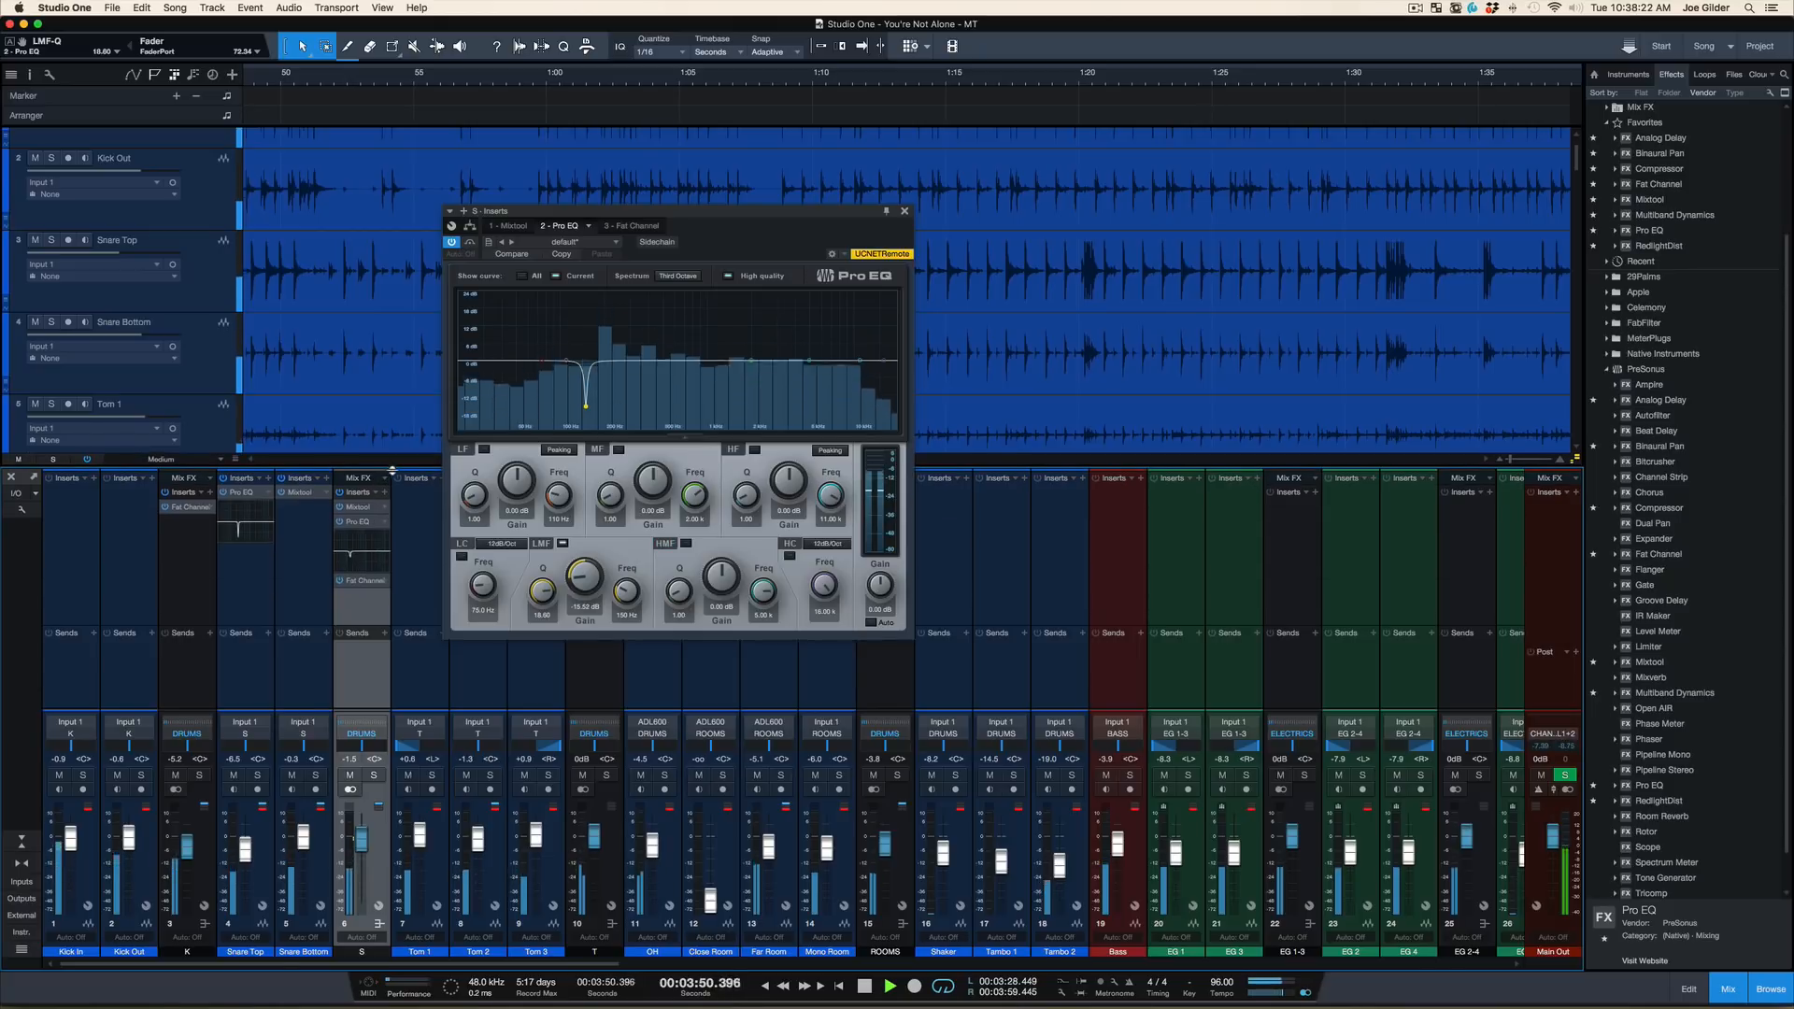
pyautogui.click(361, 582)
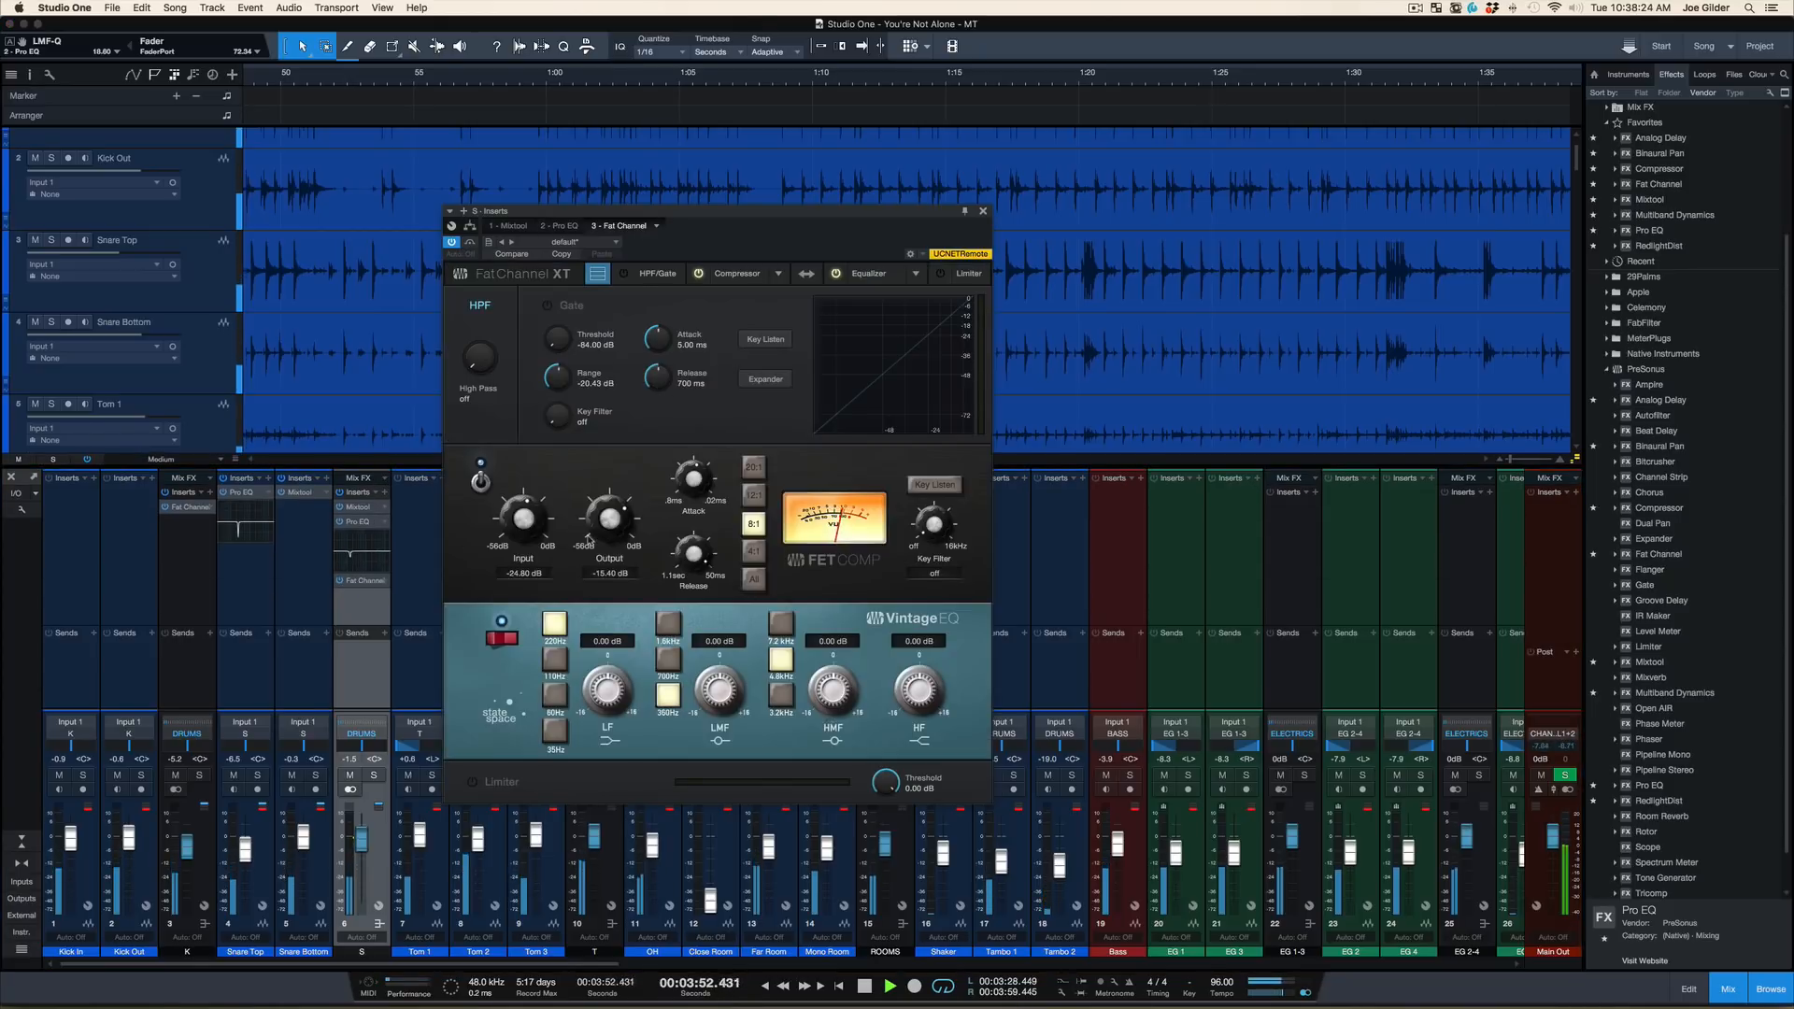
# Solo the snare bus, set its FET compressor to a 12:1 ratio with the input at -23.12 dB, and toggle playback
pyautogui.press('s')
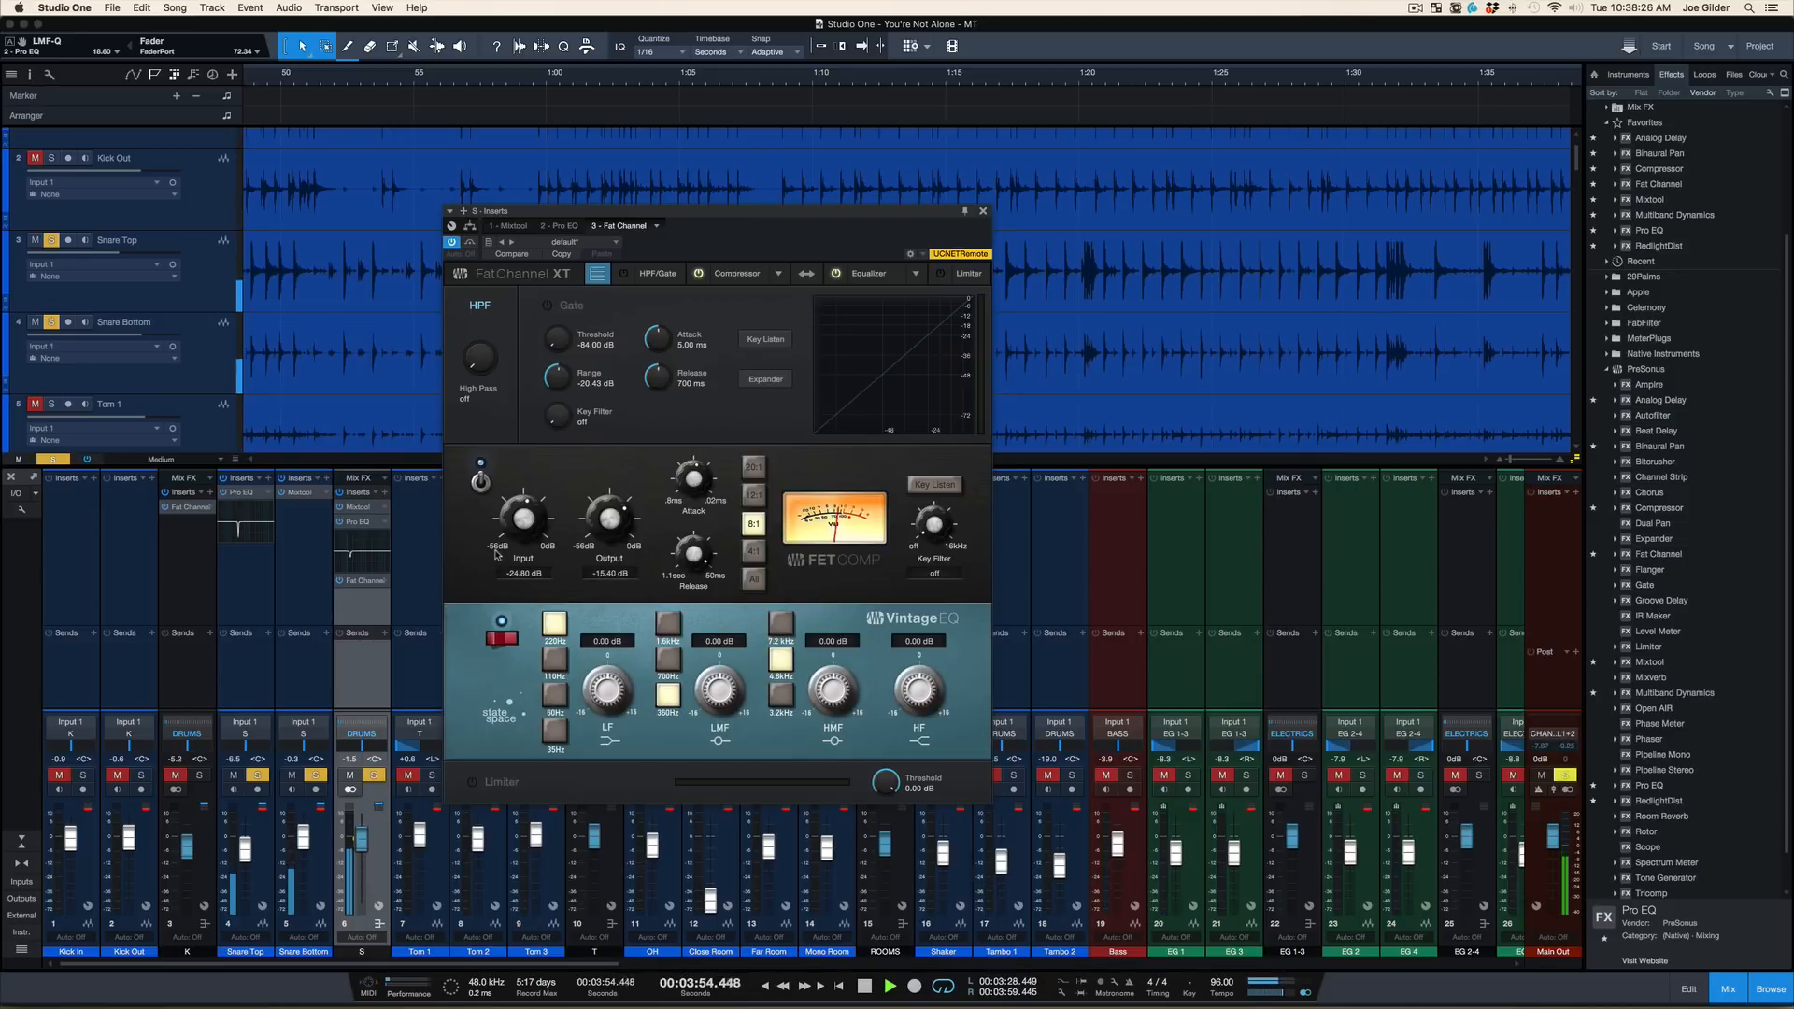
pyautogui.click(759, 498)
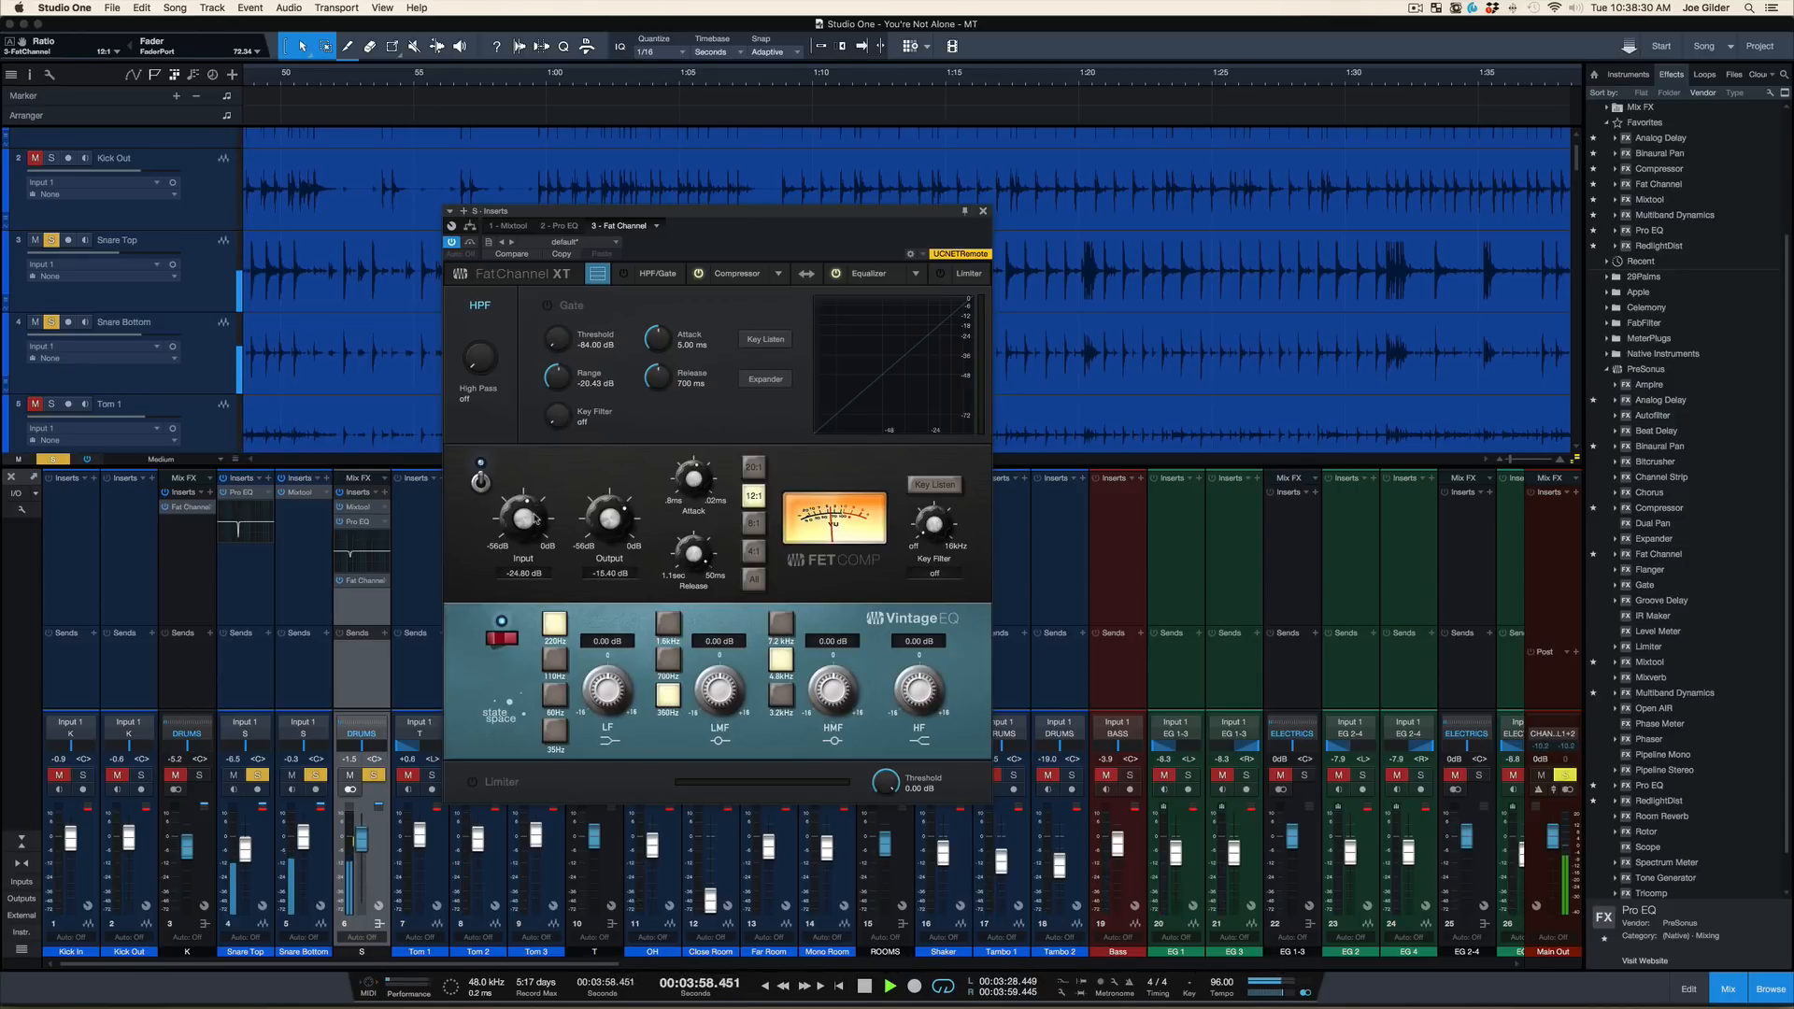
pyautogui.moveTo(533, 521); pyautogui.dragTo(536, 514)
pyautogui.press('space')
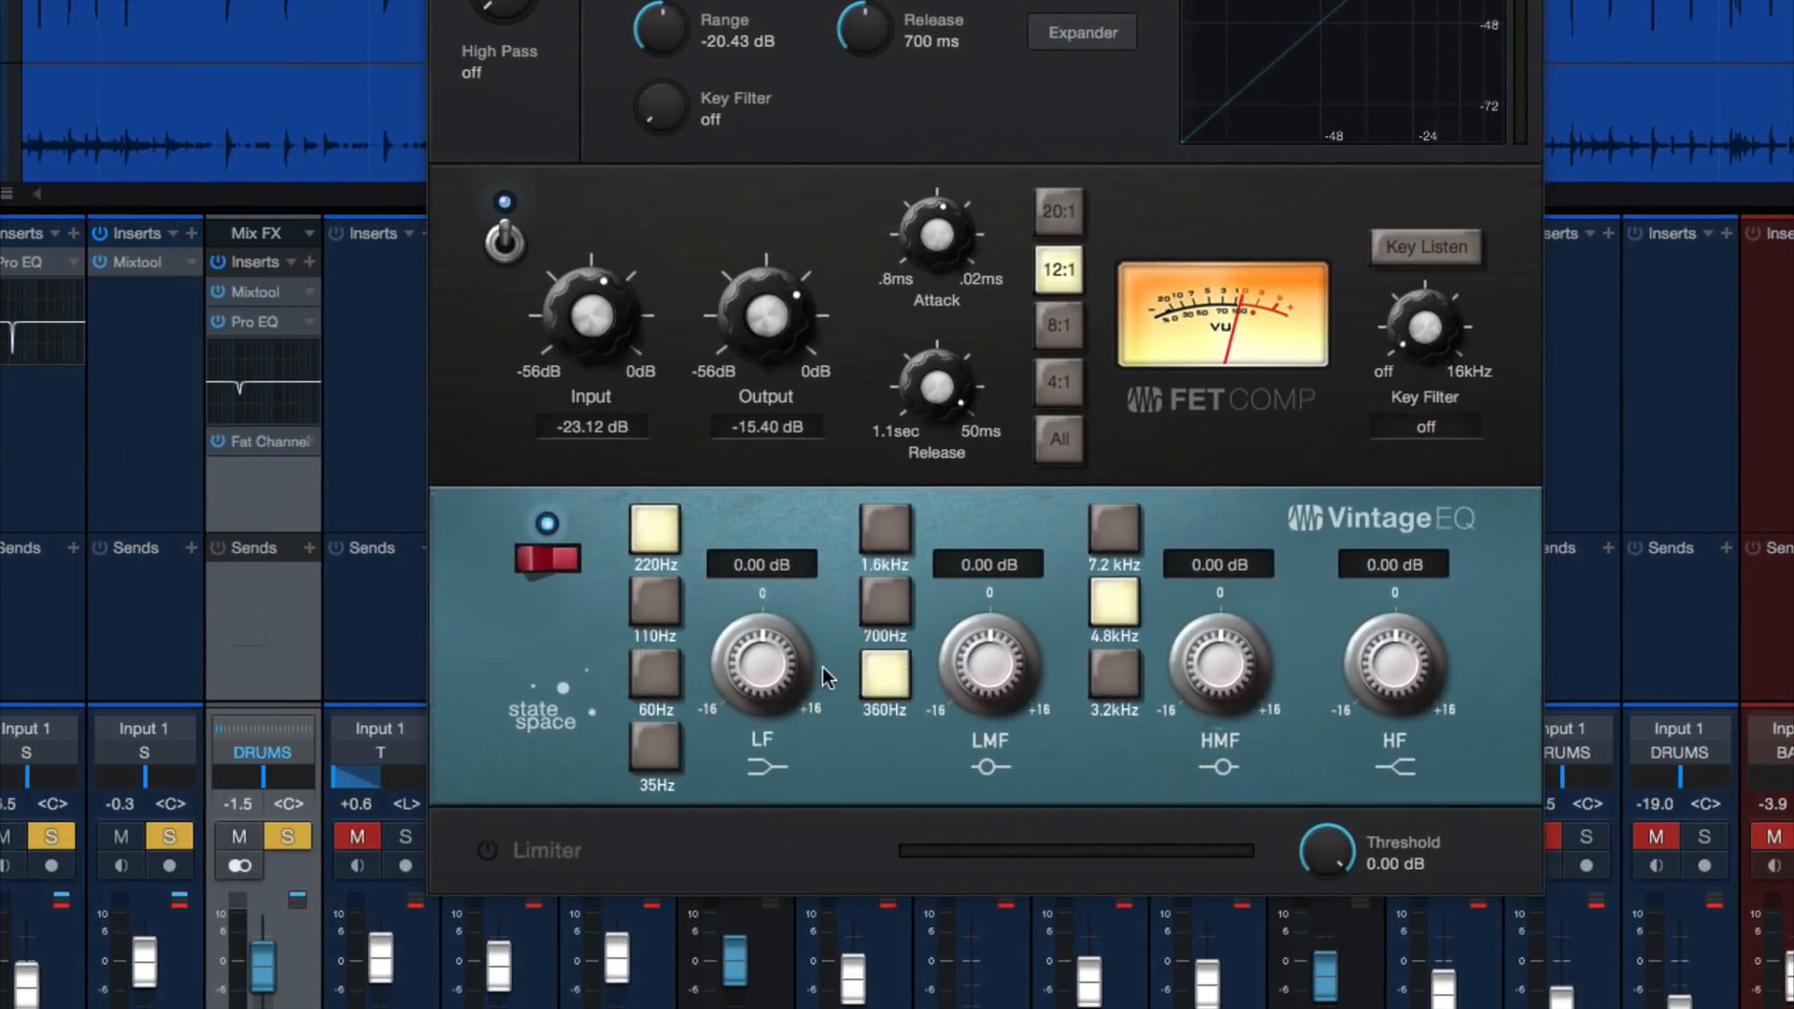
# Set the Fat Channel's high-pass filter to 59 Hz and boost the Vintage EQ's 220 Hz low band to 8.16 dB
pyautogui.moveTo(765, 656); pyautogui.dragTo(768, 628)
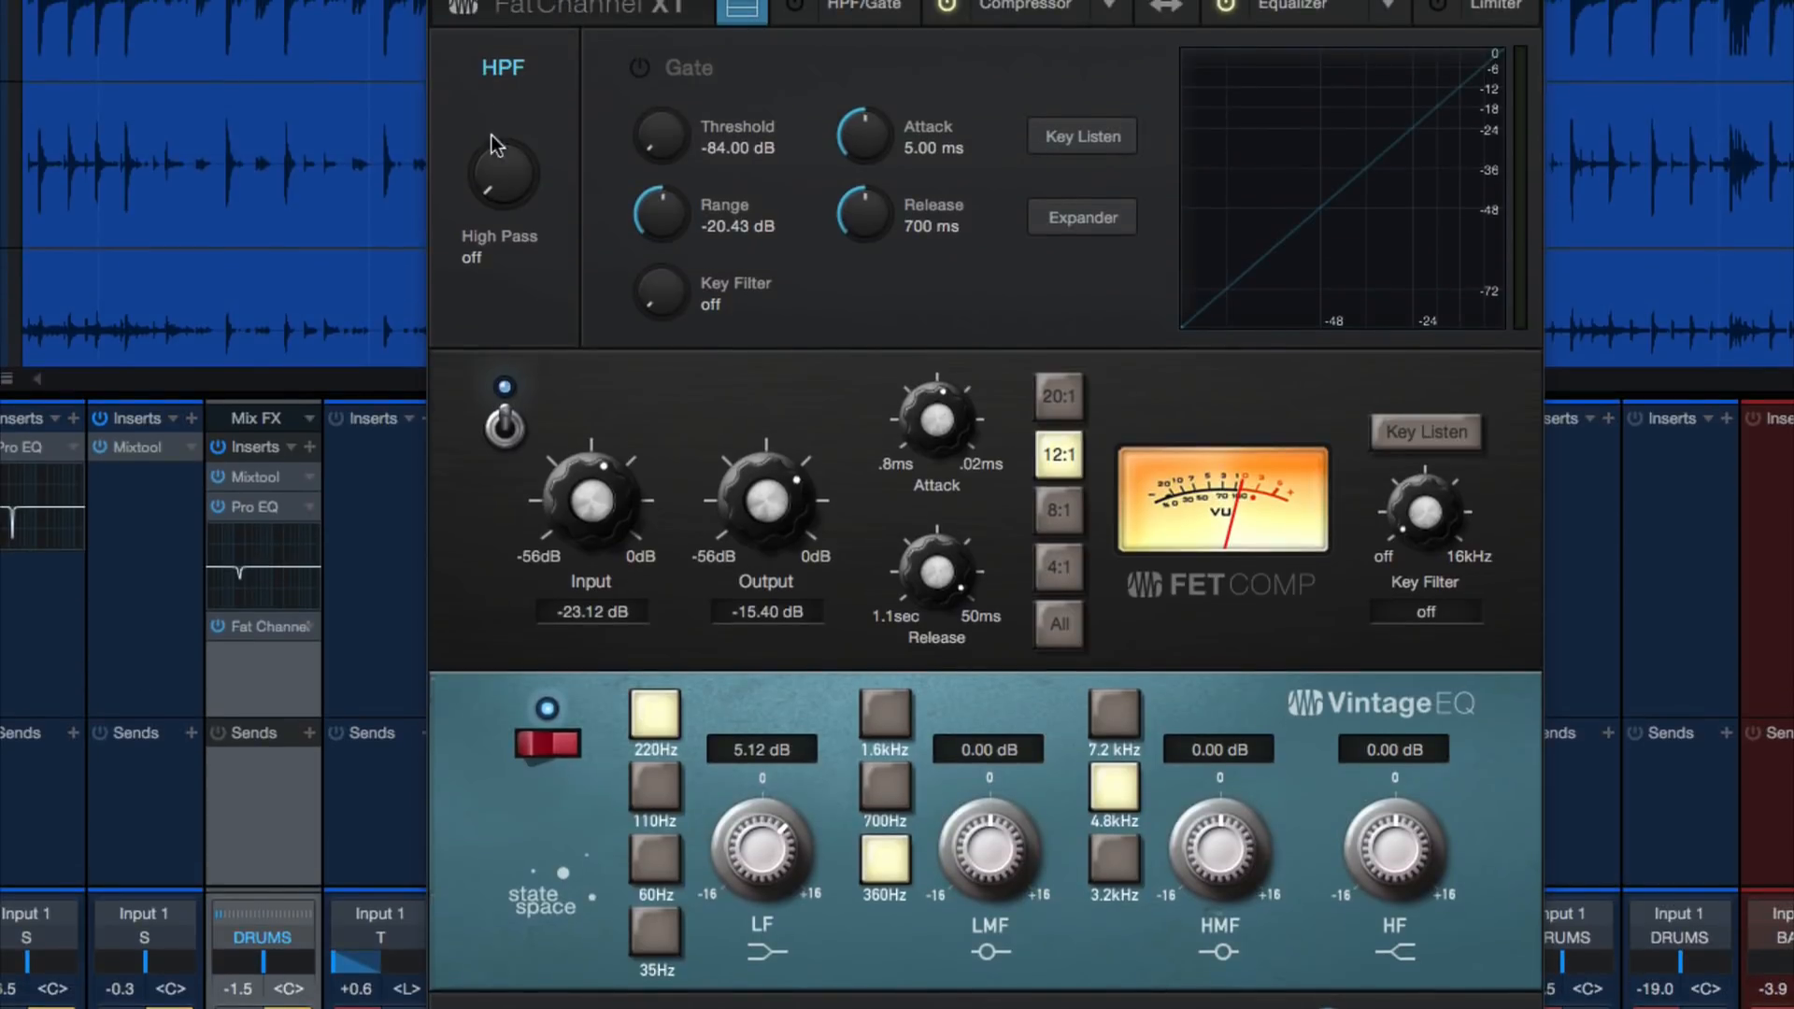
pyautogui.moveTo(490, 152); pyautogui.dragTo(497, 97)
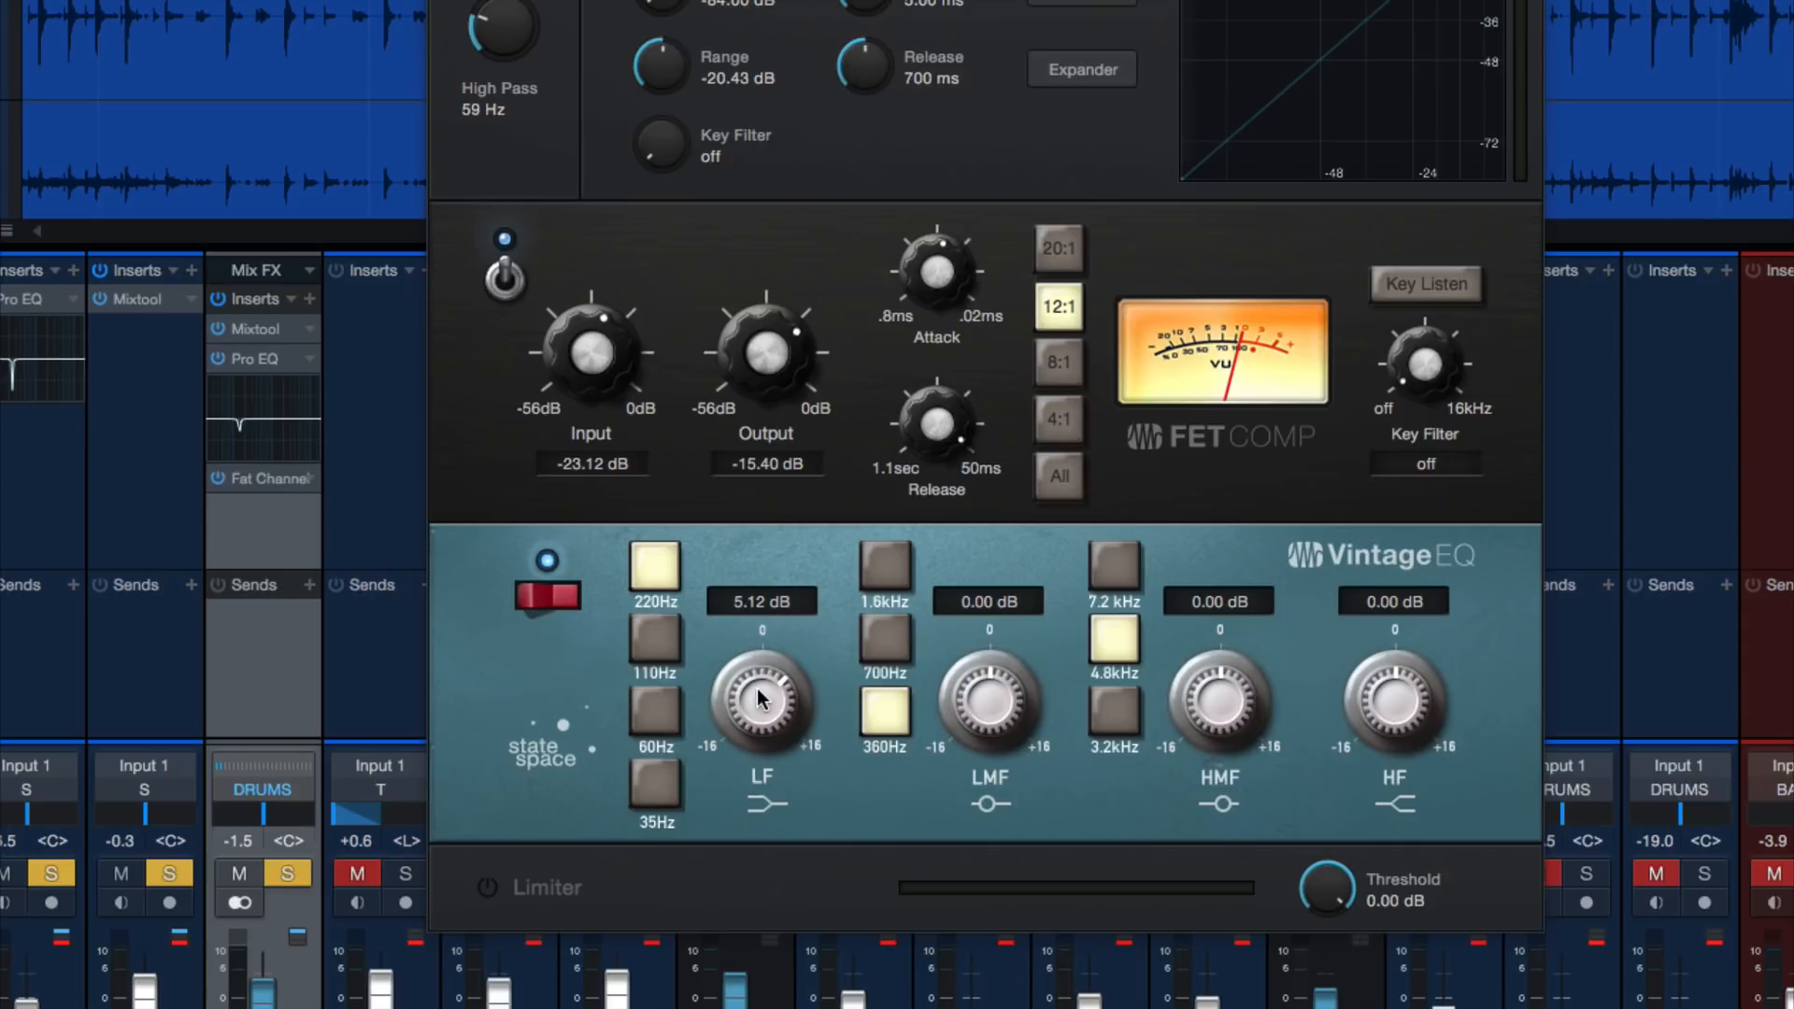
pyautogui.doubleClick(757, 692)
pyautogui.moveTo(759, 699); pyautogui.dragTo(771, 630)
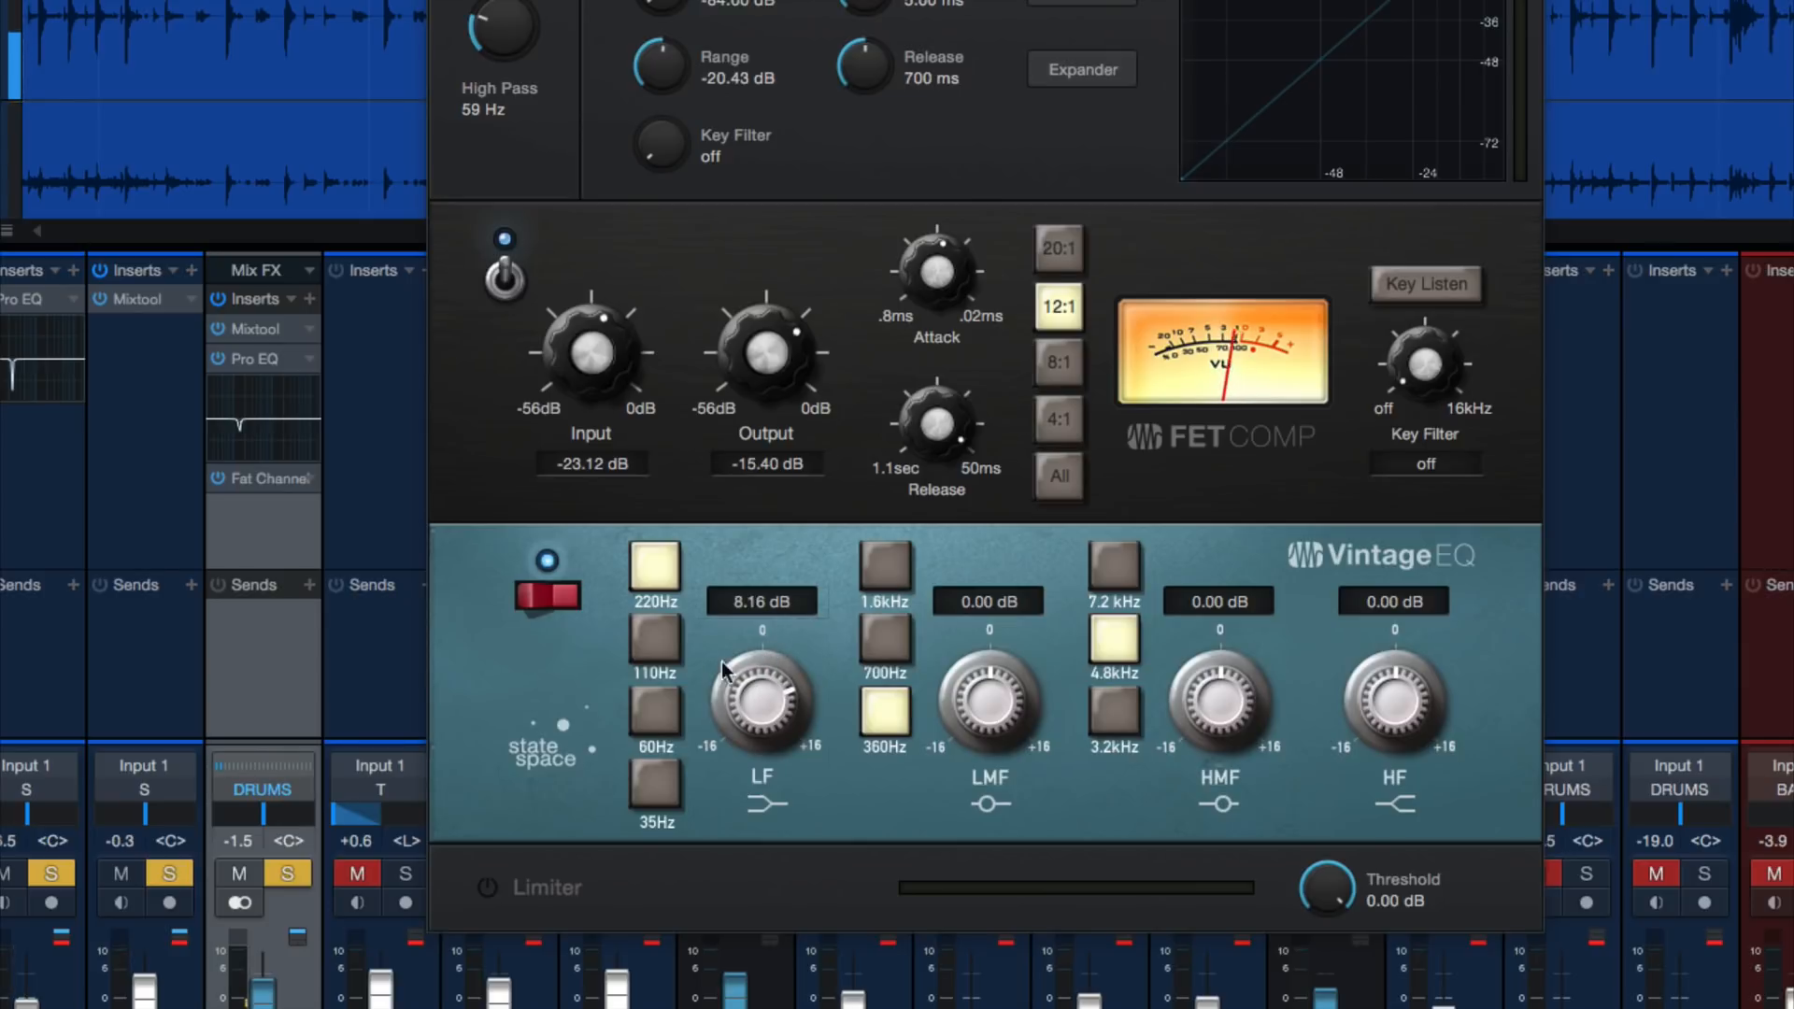
# Audition the low band at 110 Hz with a 16 dB boost, and settle on 220 Hz at 7.84 dB
pyautogui.click(653, 639)
pyautogui.moveTo(759, 687); pyautogui.dragTo(772, 631)
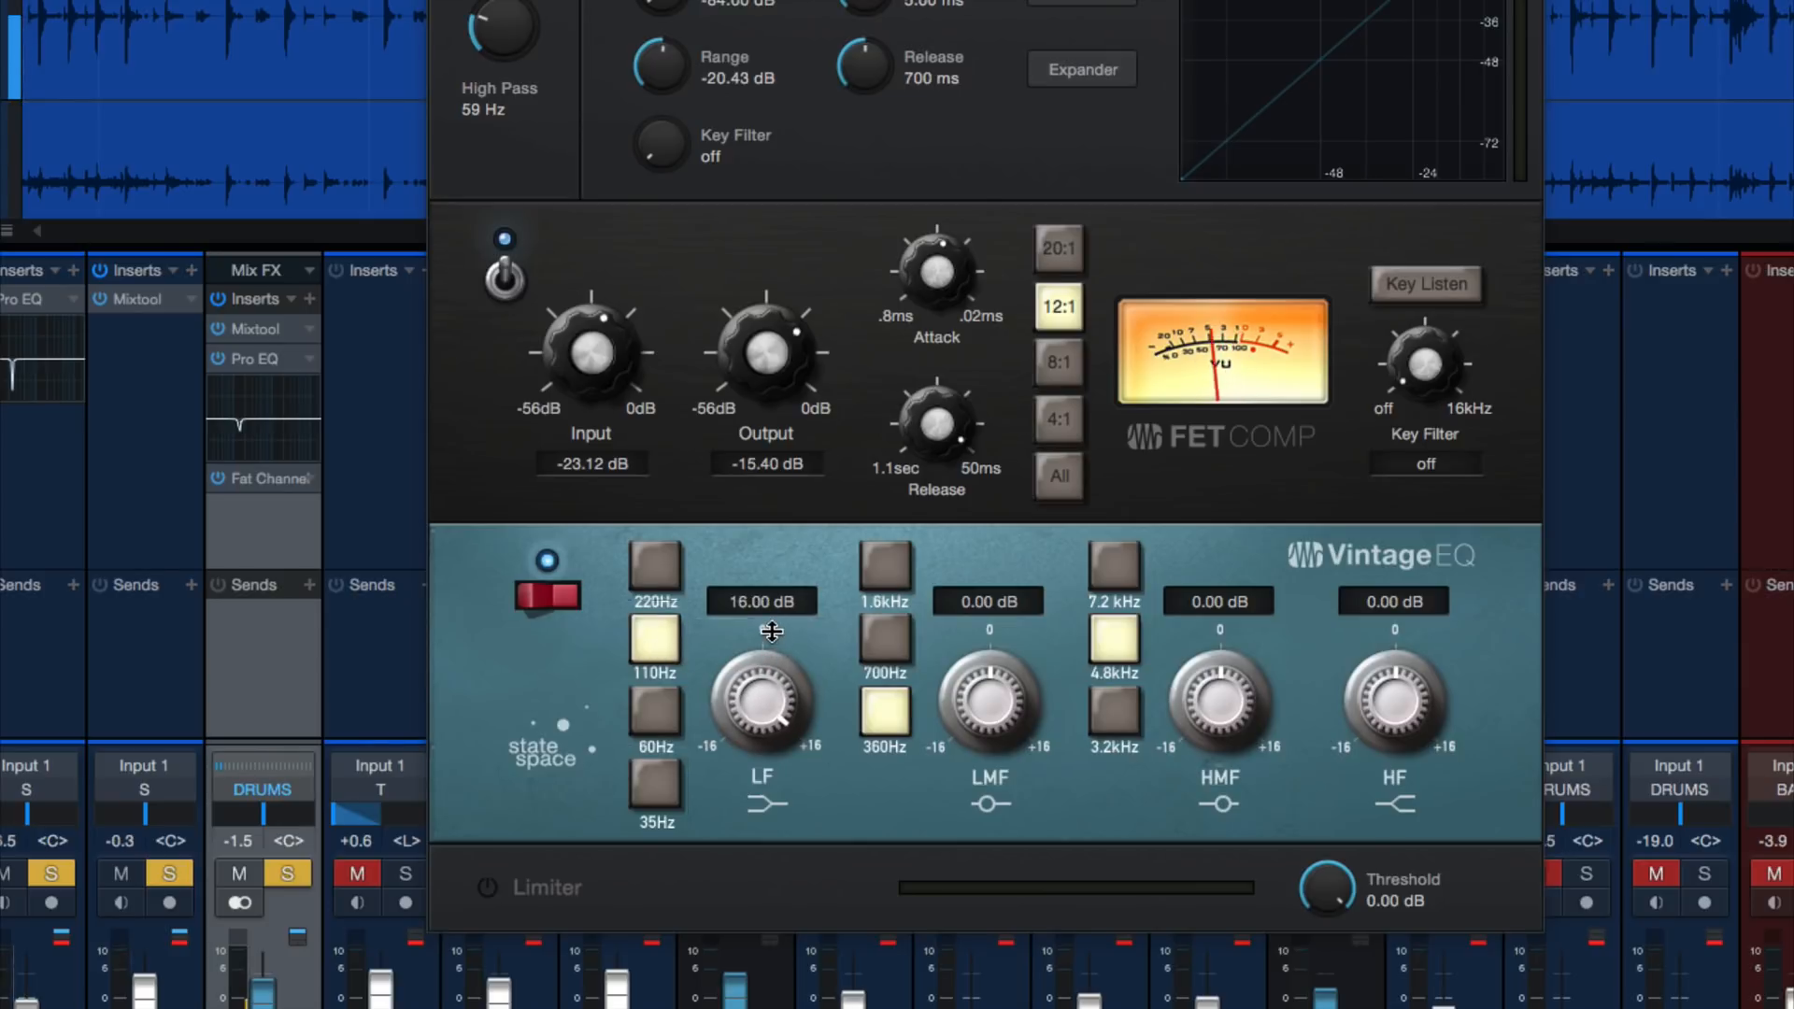
pyautogui.click(655, 564)
pyautogui.moveTo(748, 710); pyautogui.dragTo(761, 796)
# Audition low-mid boosts and cuts at 360 Hz and 700 Hz, and set the 700 Hz band to -3.04 dB
pyautogui.moveTo(1000, 669); pyautogui.dragTo(1016, 596)
pyautogui.moveTo(983, 673); pyautogui.dragTo(959, 828)
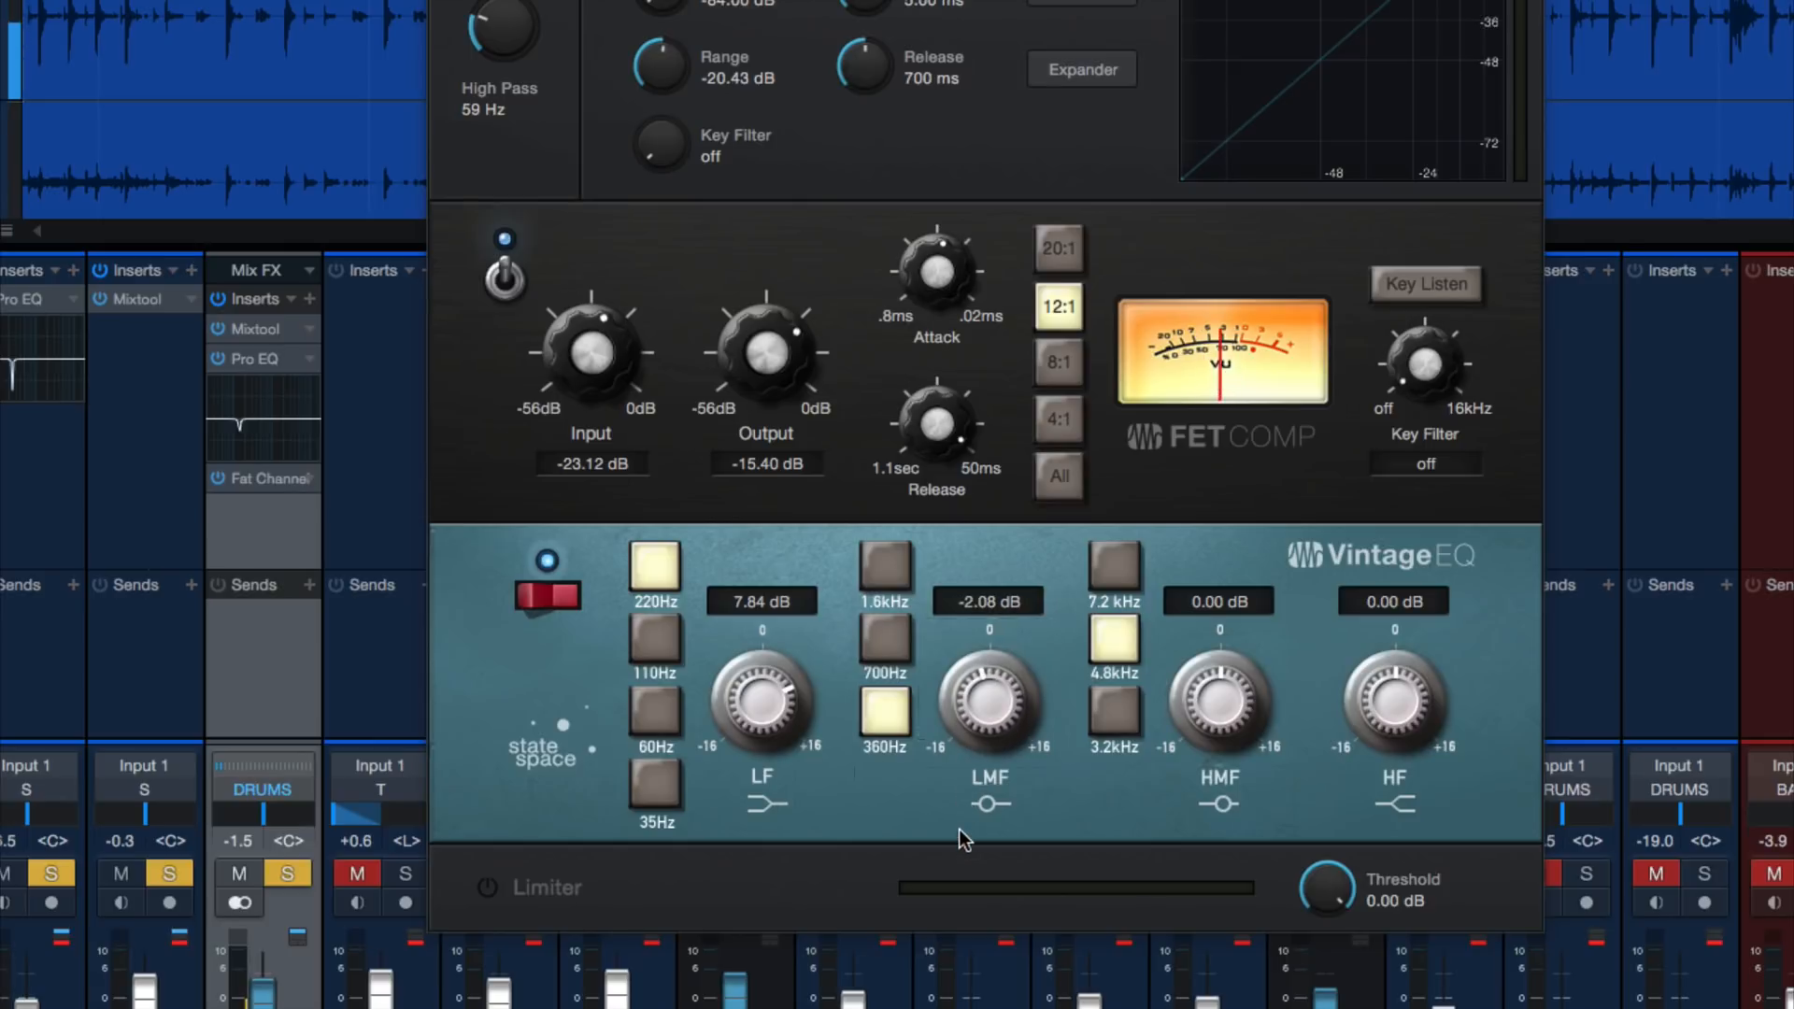
pyautogui.click(888, 648)
pyautogui.moveTo(1014, 662); pyautogui.dragTo(1028, 614)
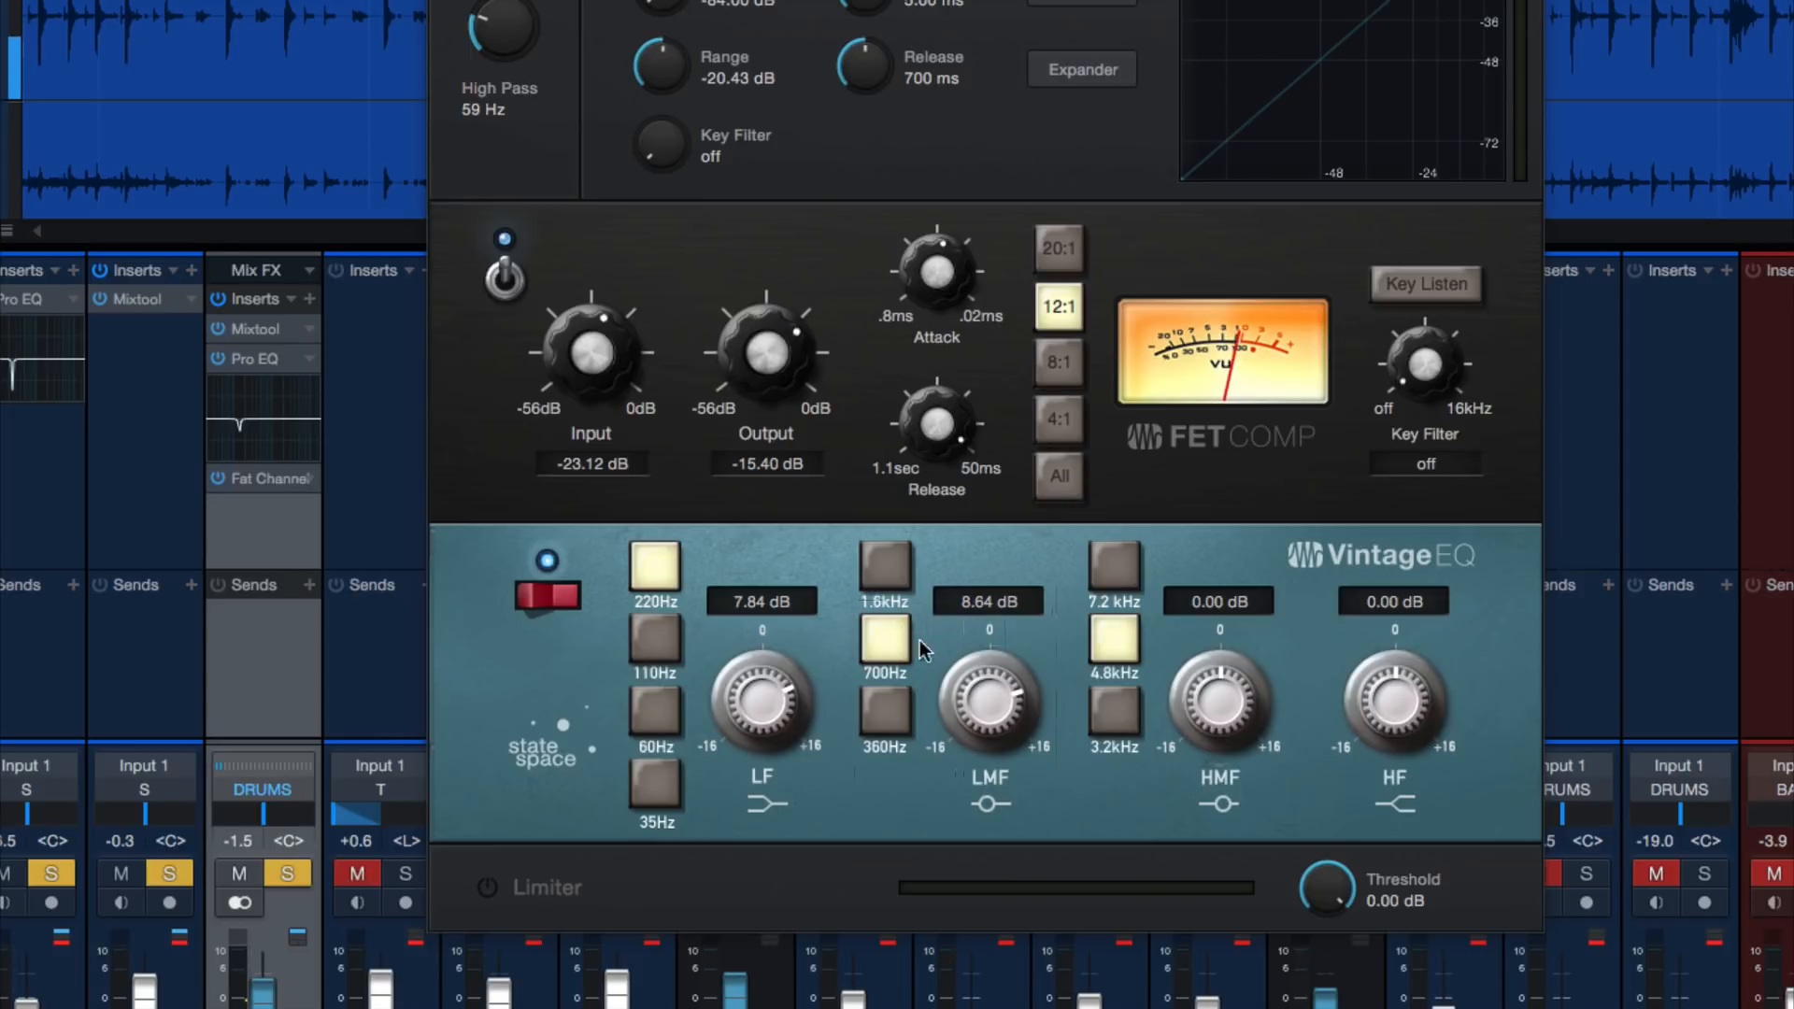
pyautogui.moveTo(972, 686); pyautogui.dragTo(963, 780)
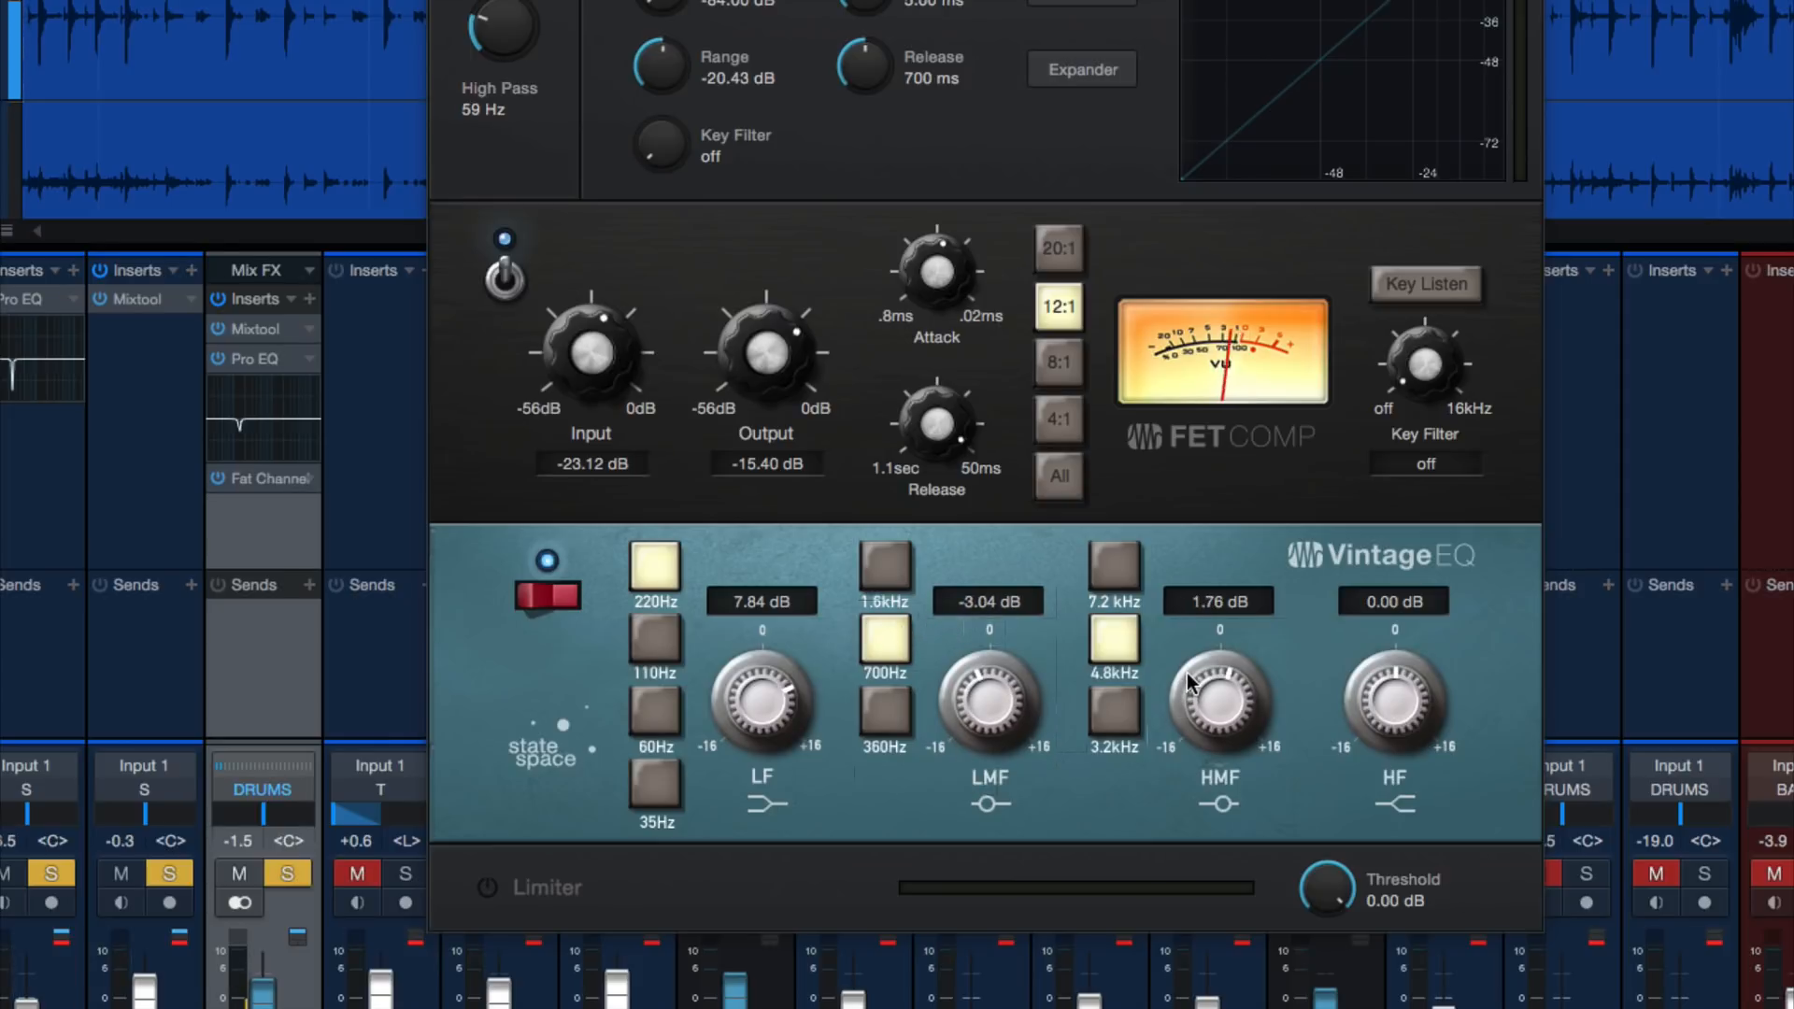
# Set the 4.8 kHz high-mid gain to 1.60 dB, and compare the low-mid cut at 360 Hz and 700 Hz, keeping 700 Hz
pyautogui.moveTo(1187, 674); pyautogui.dragTo(1186, 675)
pyautogui.click(884, 707)
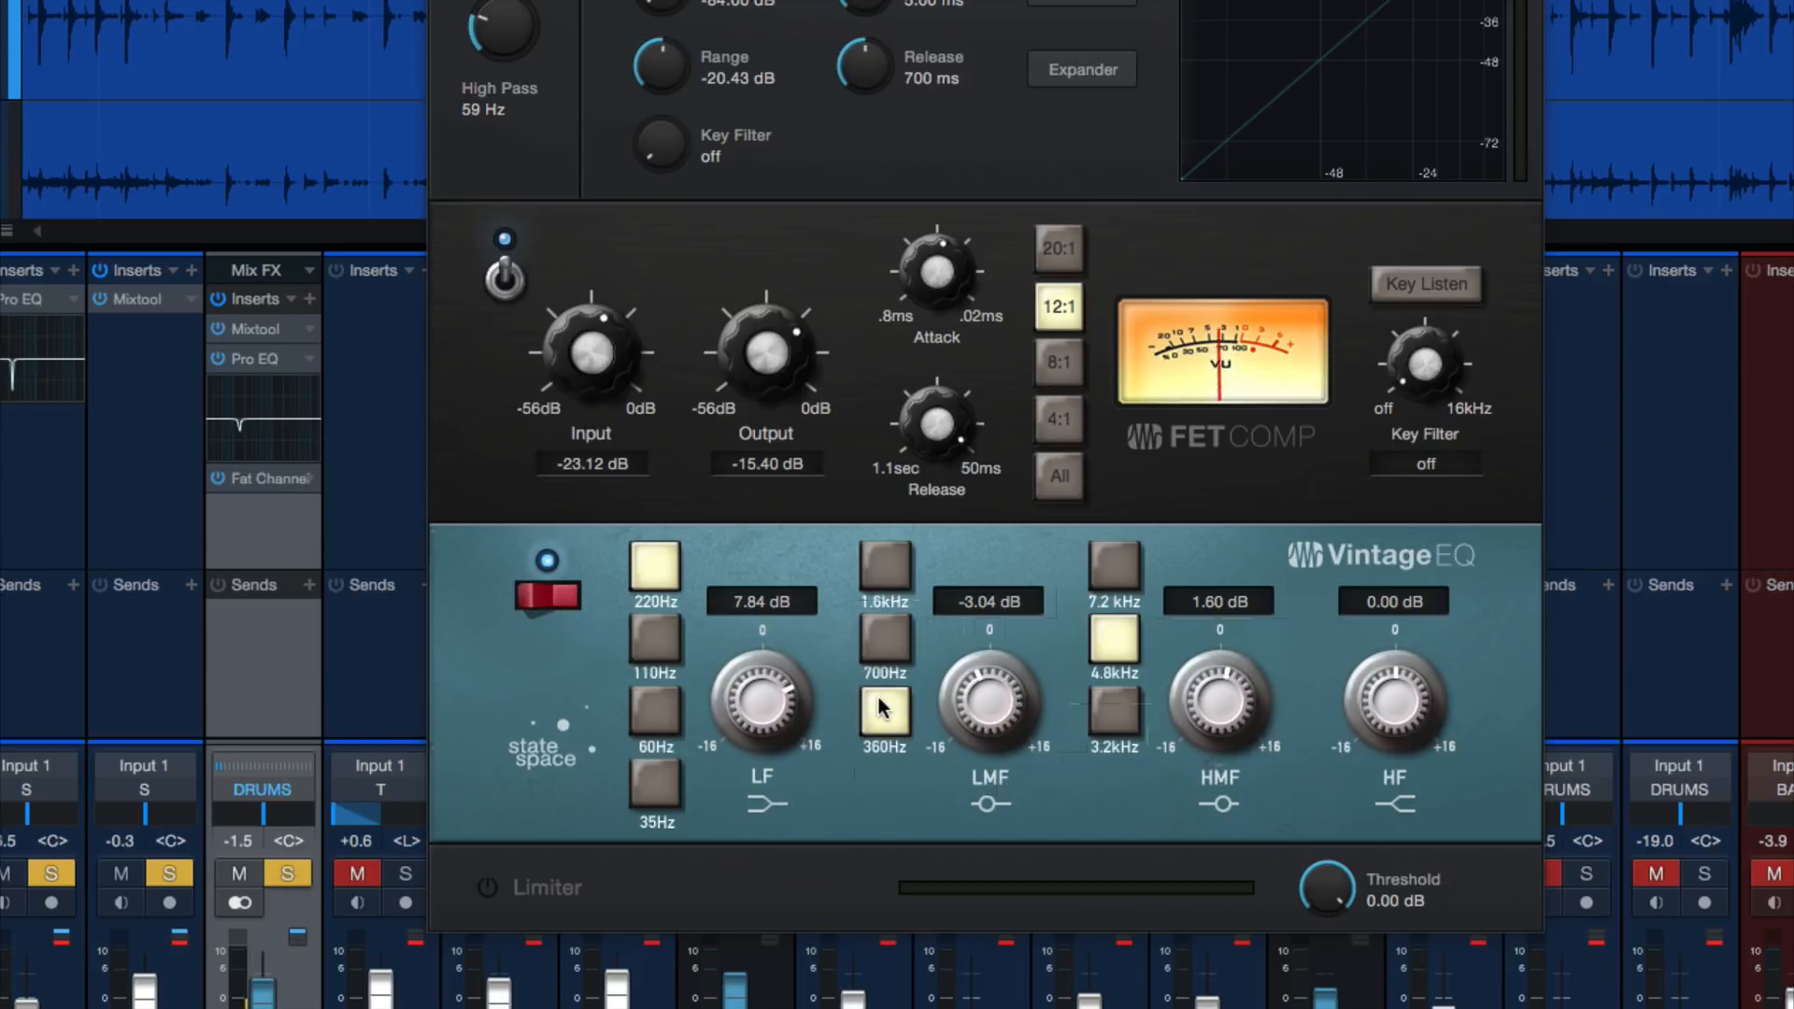
pyautogui.click(887, 635)
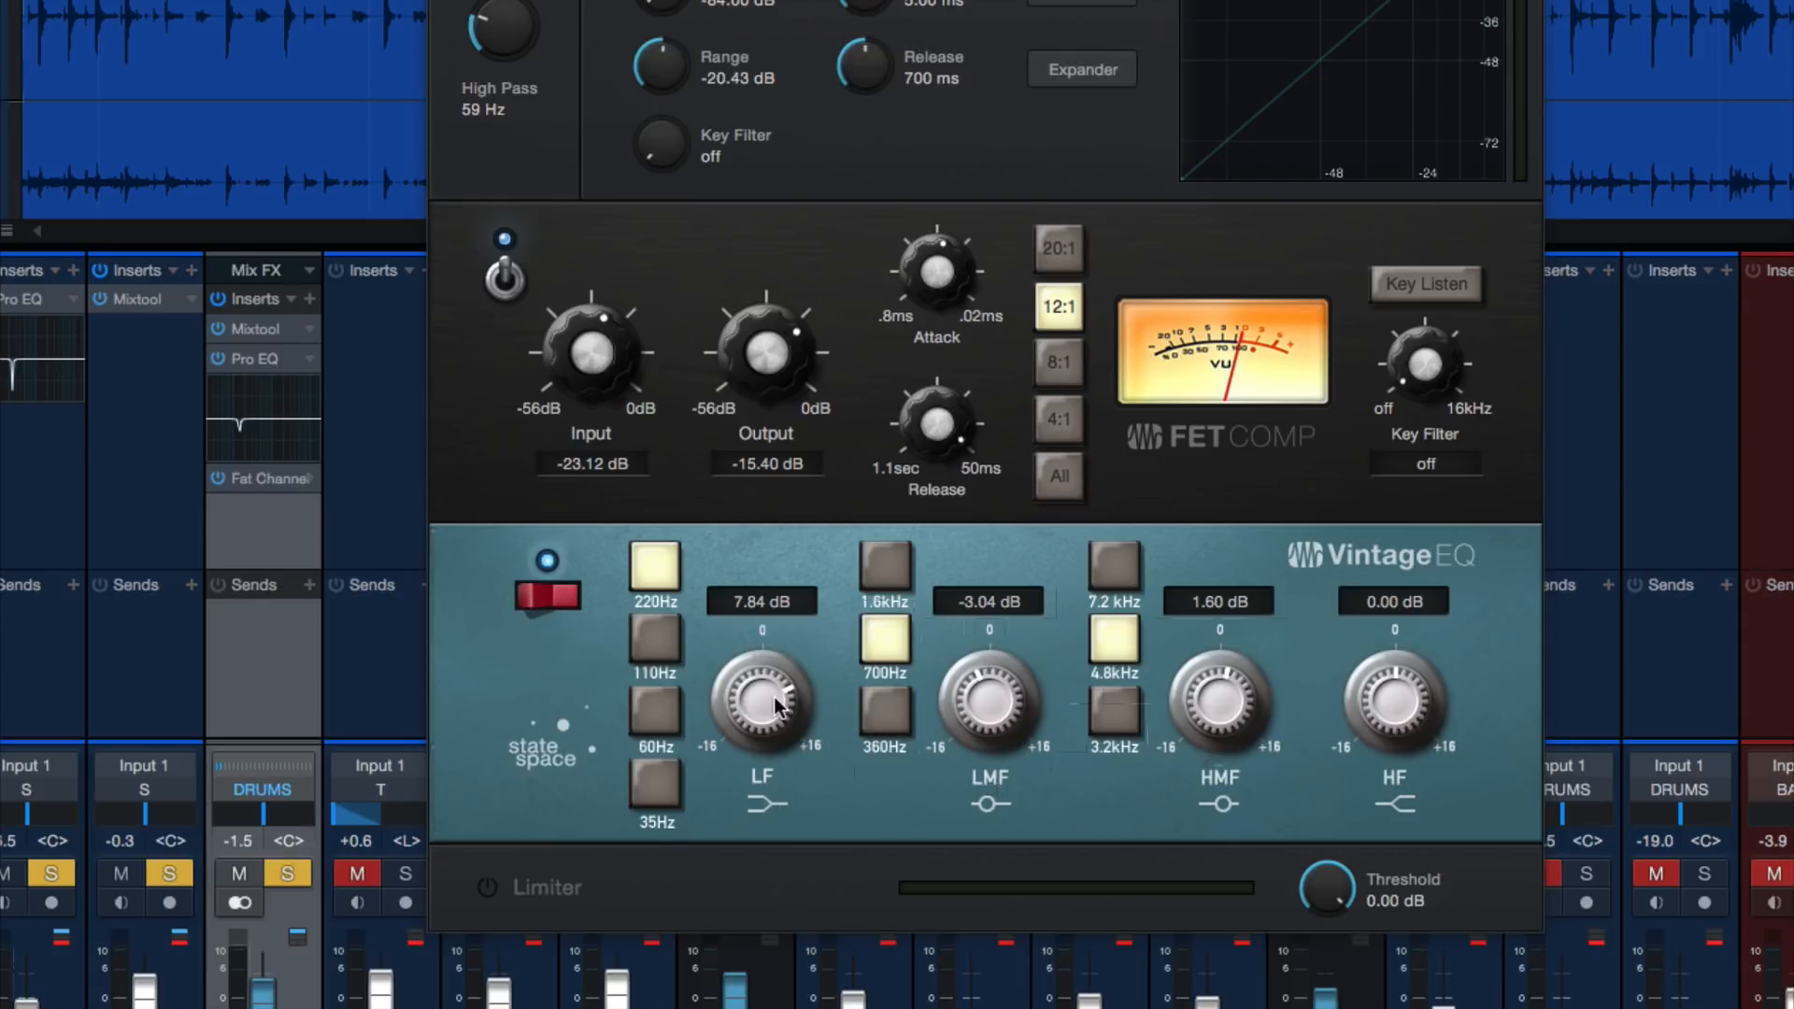
# Set the Vintage EQ's low gain to 5.76 dB and, after an exaggerated boost, its 700 Hz low-mid gain to -4.16 dB
pyautogui.moveTo(775, 697); pyautogui.dragTo(769, 710)
pyautogui.moveTo(970, 690); pyautogui.dragTo(991, 753)
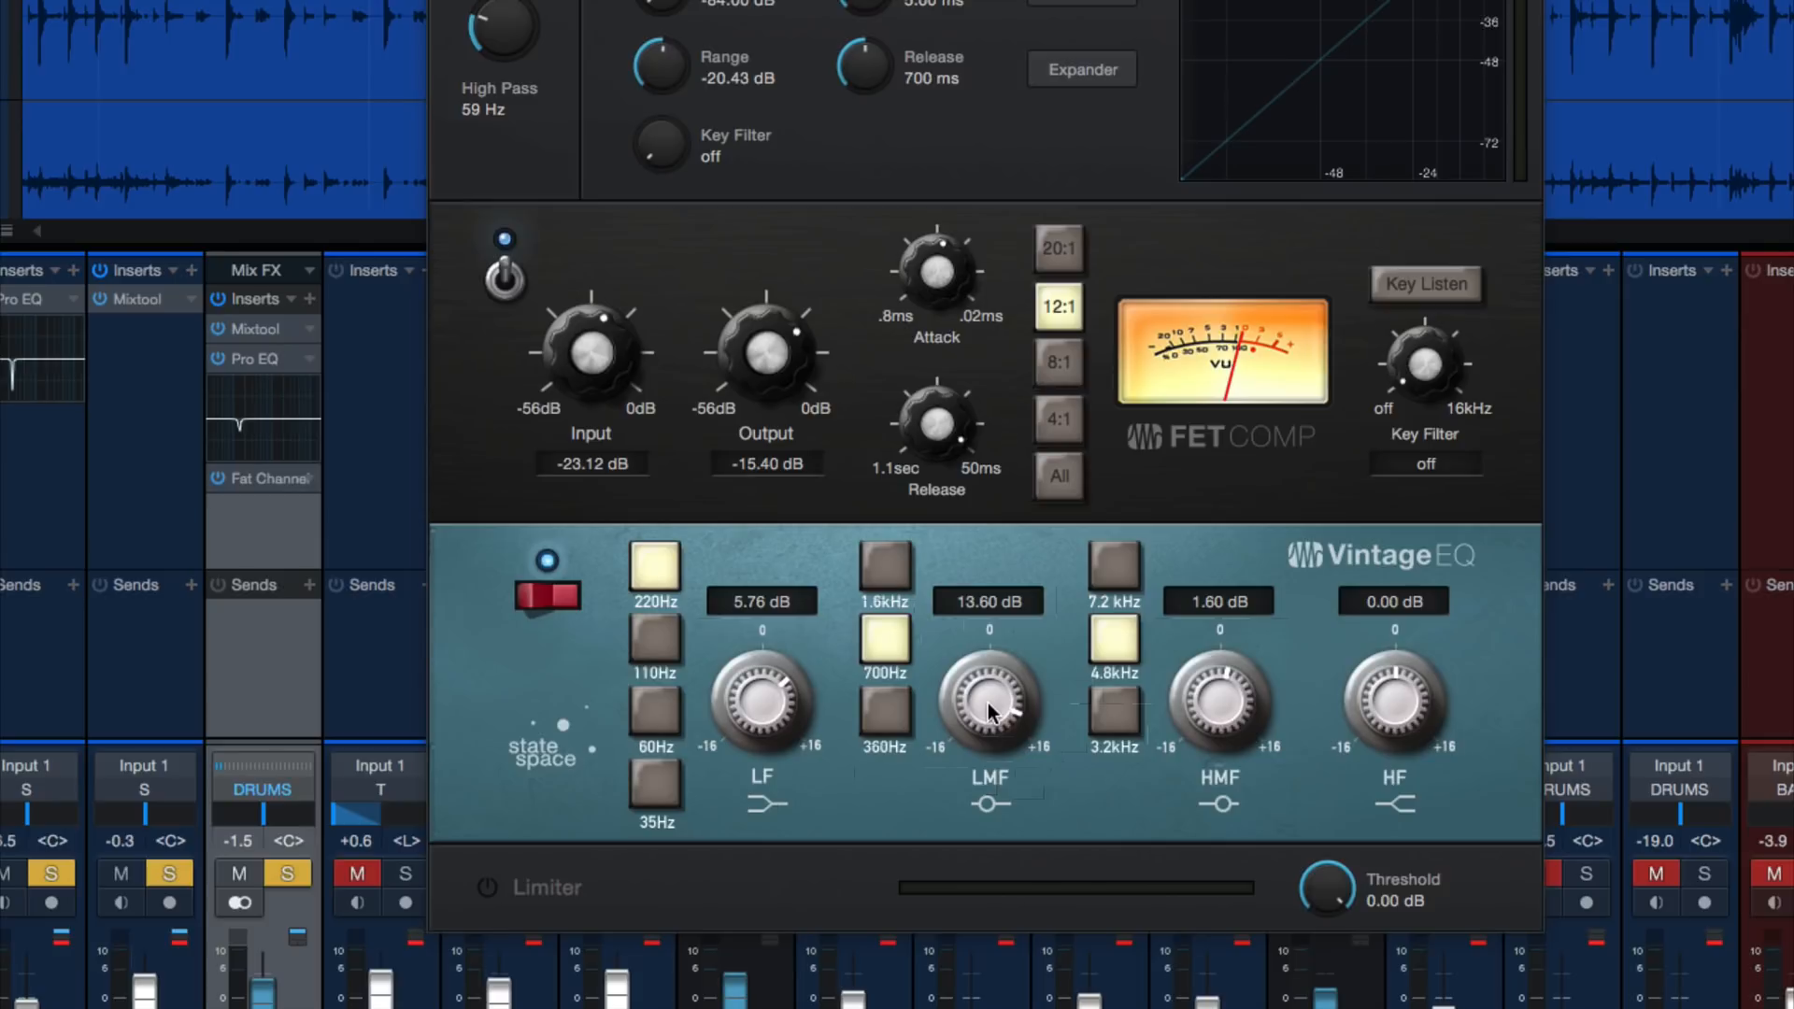
pyautogui.moveTo(991, 710)
pyautogui.mouseDown()
pyautogui.moveTo(956, 832)
pyautogui.moveTo(983, 738)
pyautogui.mouseUp()
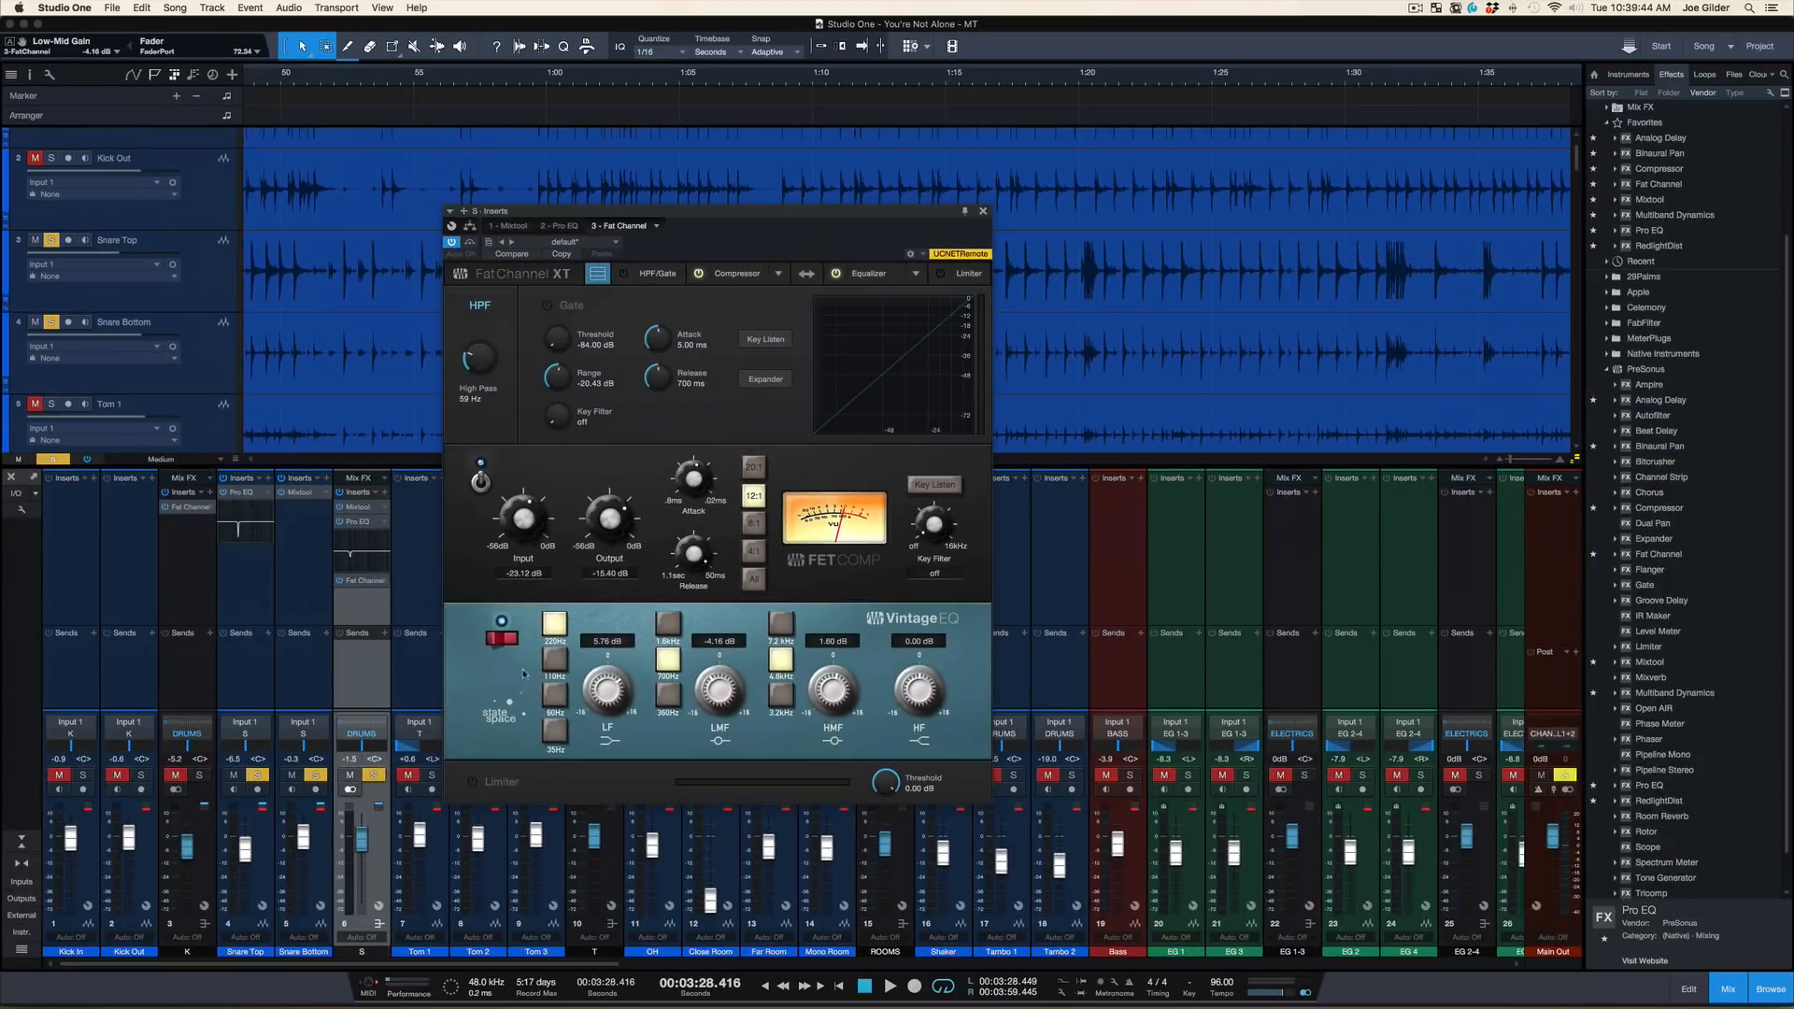
# Compare the soloed snare bus with the Vintage EQ off and on during playback, and stop playback
pyautogui.press('space')
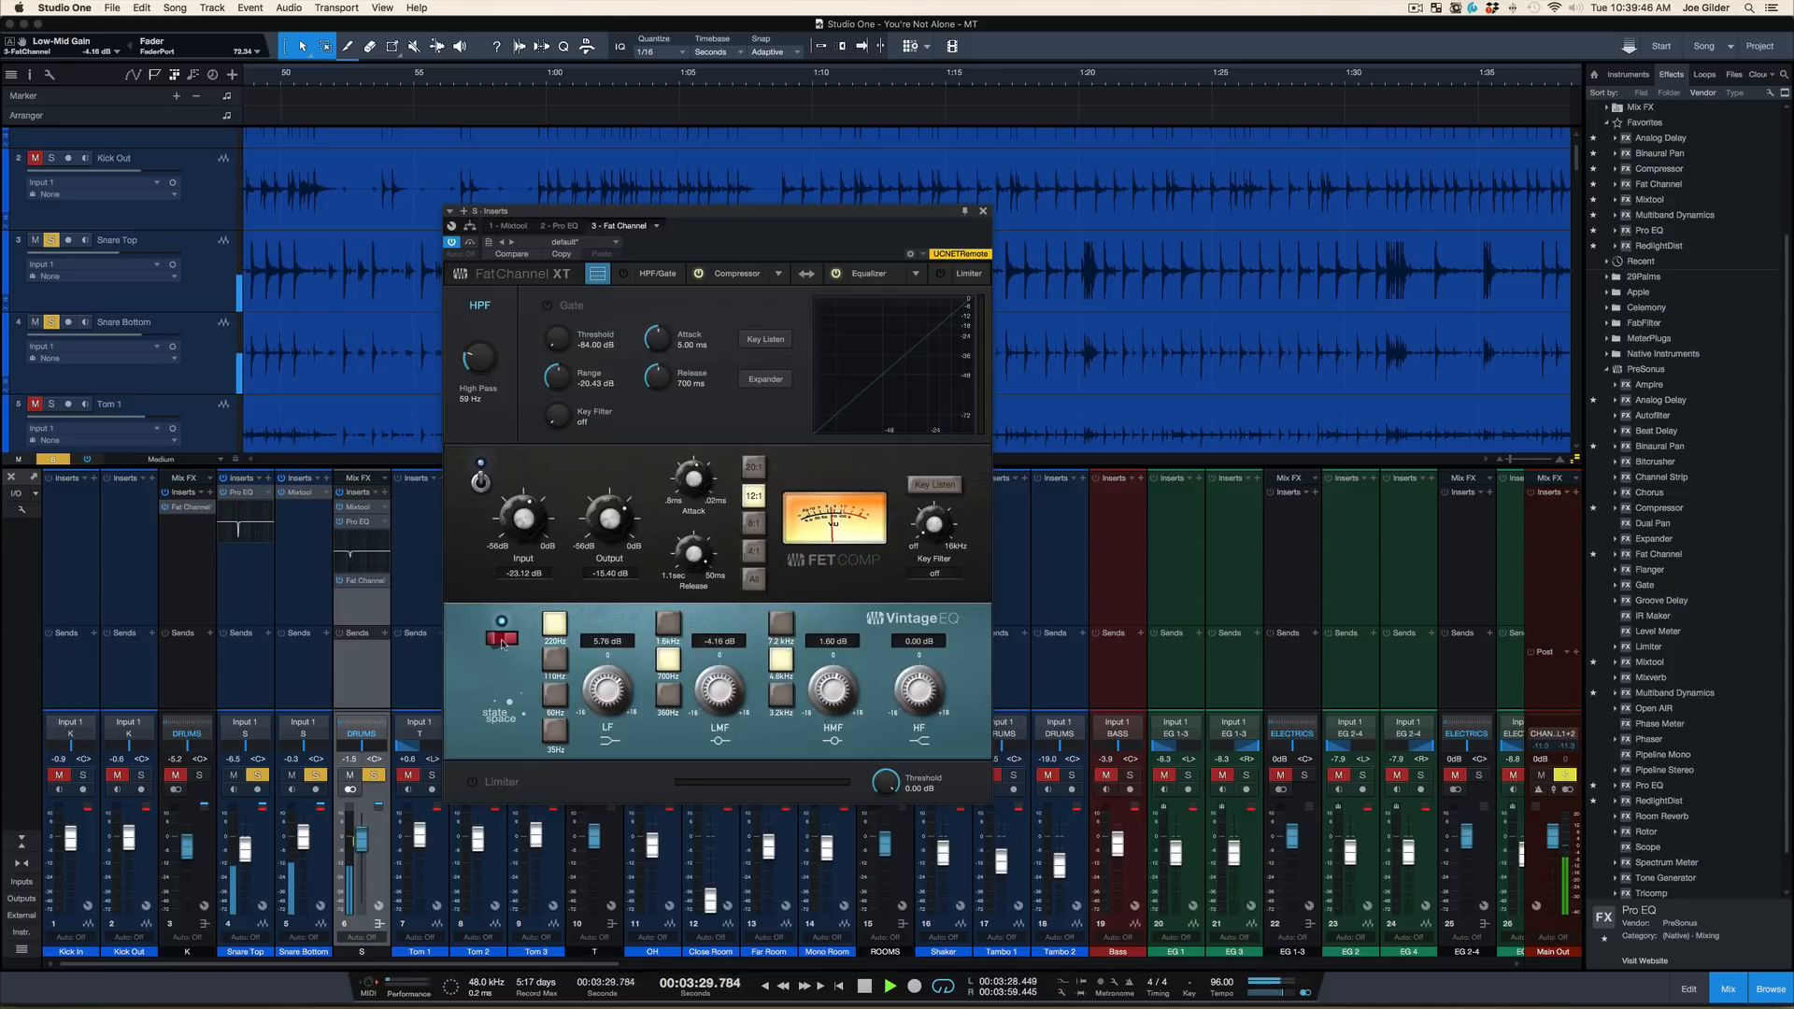
pyautogui.click(501, 641)
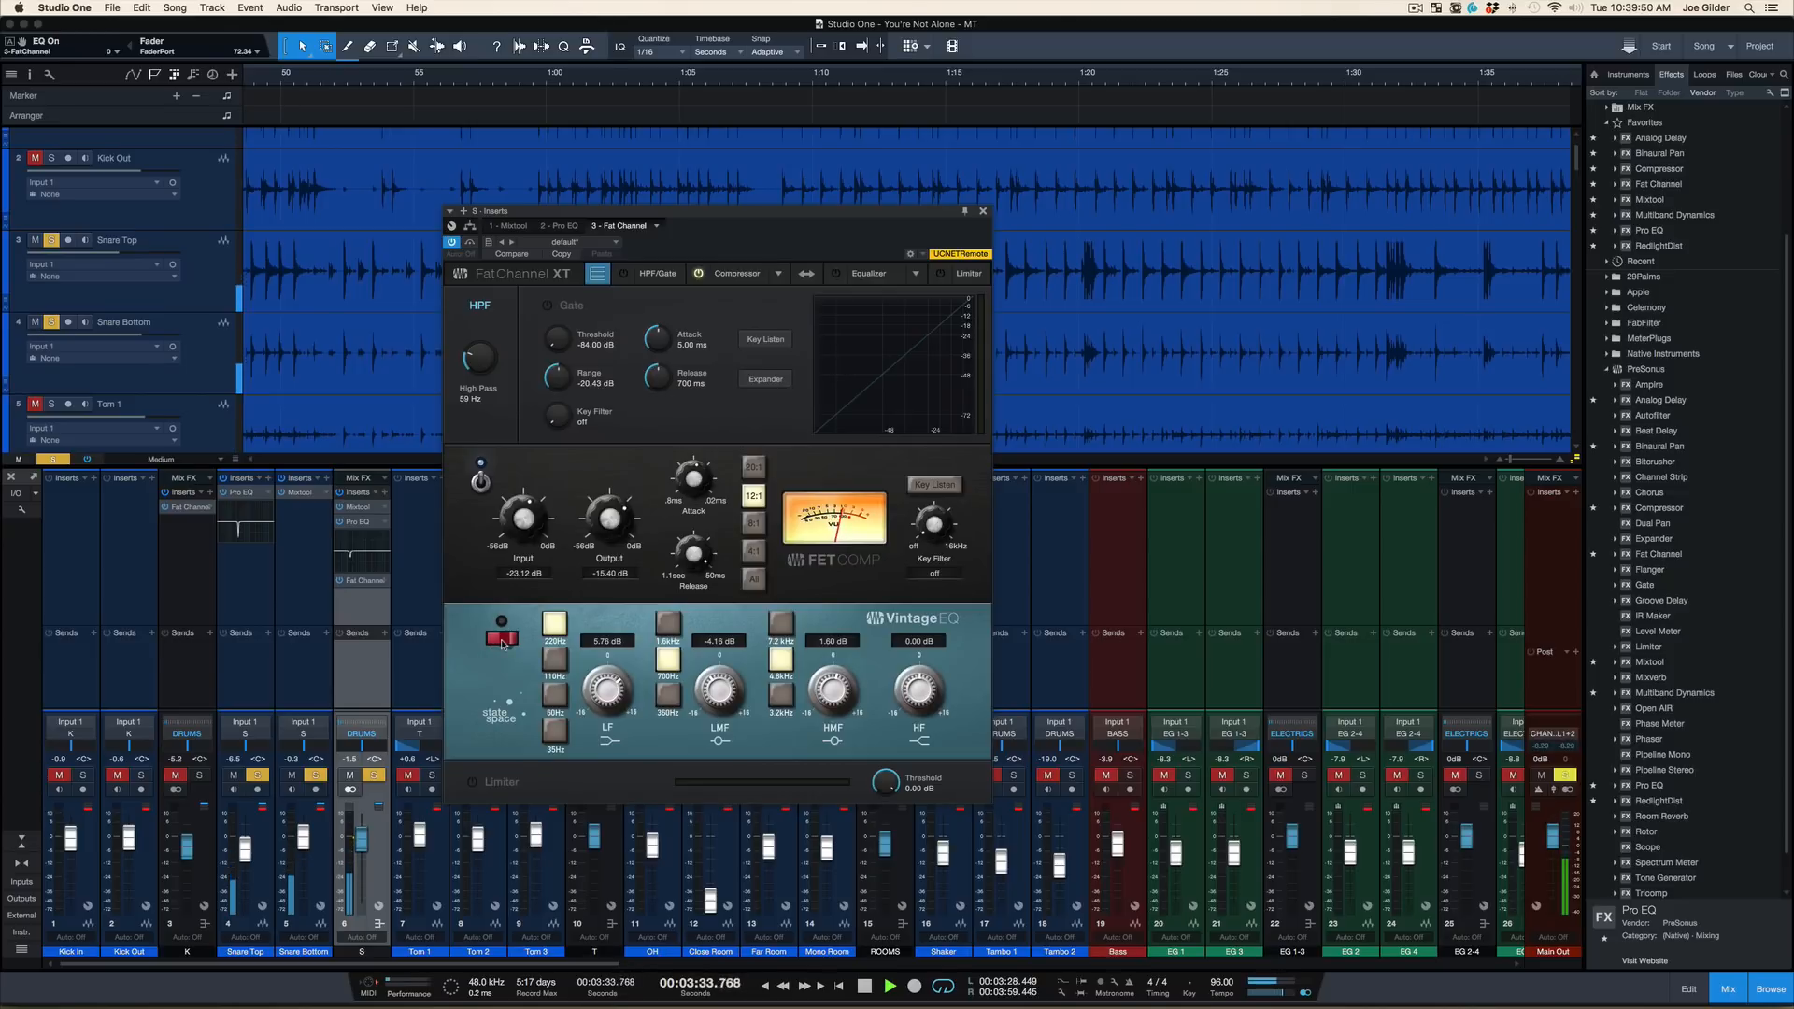
pyautogui.click(502, 641)
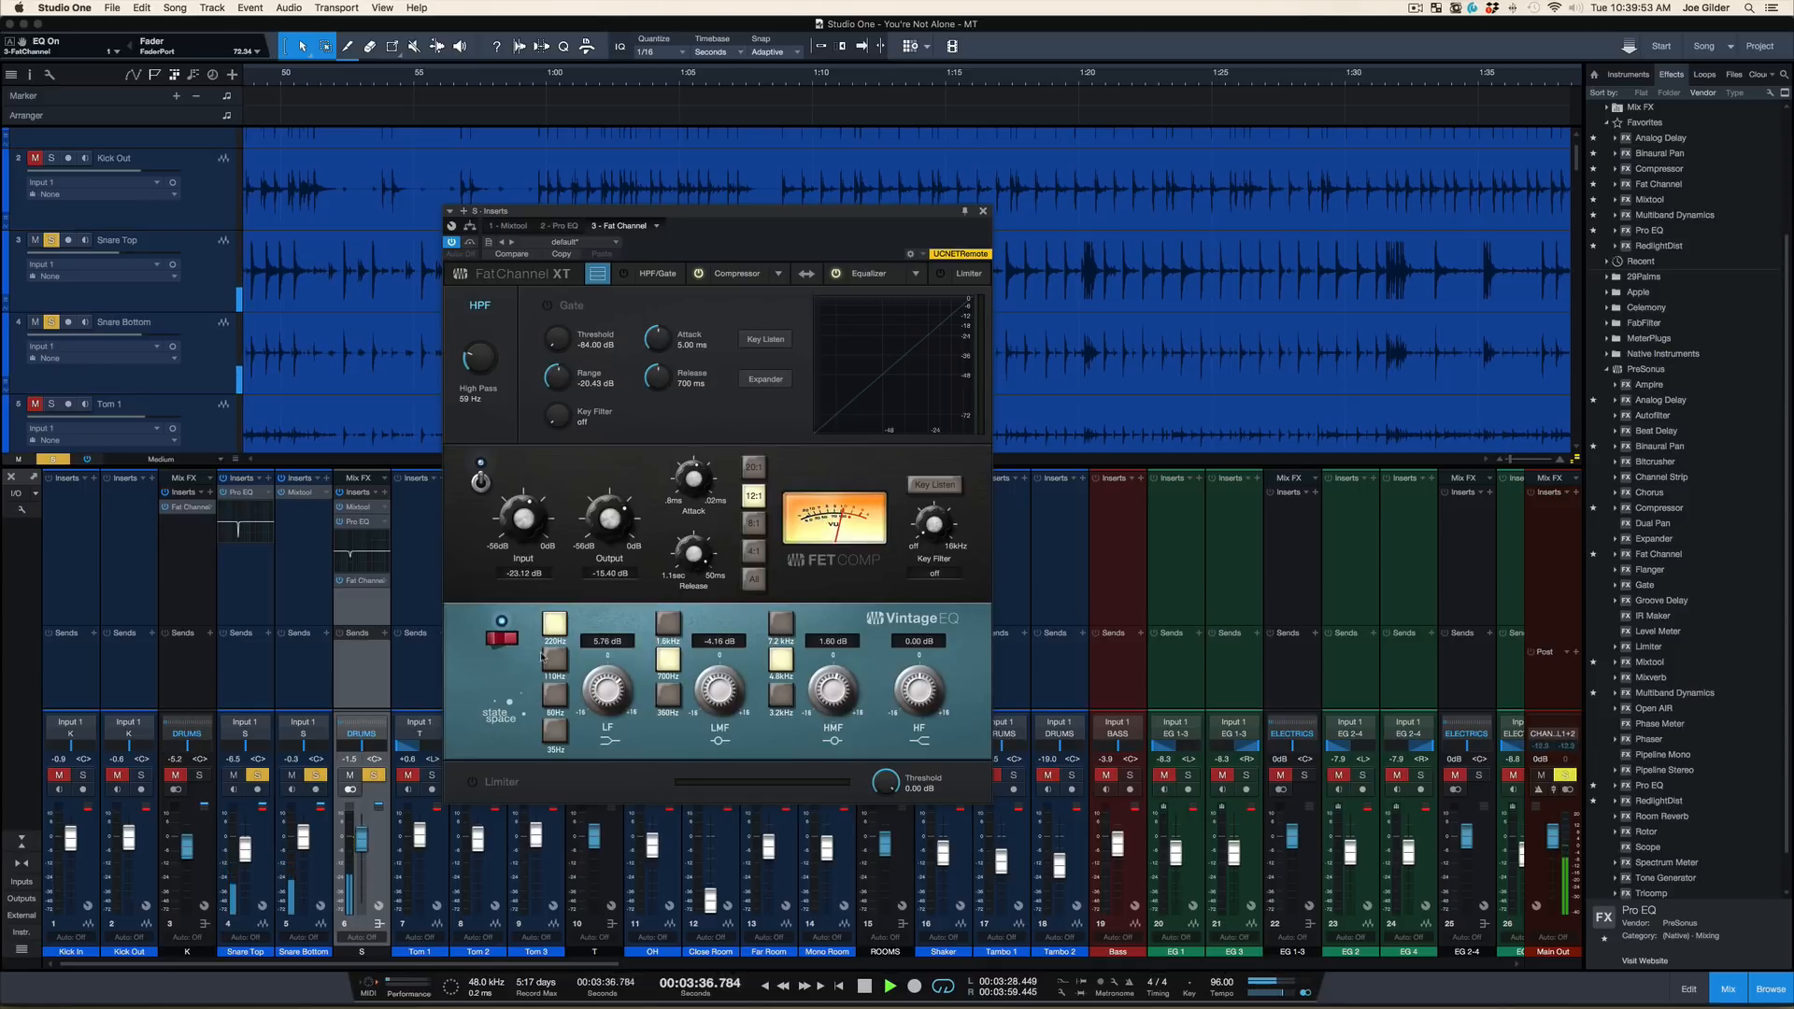
pyautogui.press('space')
# Audition the 220 Hz low band at a 16 dB boost, reduce it to 3.04 dB, and stop playback
pyautogui.moveTo(606, 699); pyautogui.dragTo(613, 688)
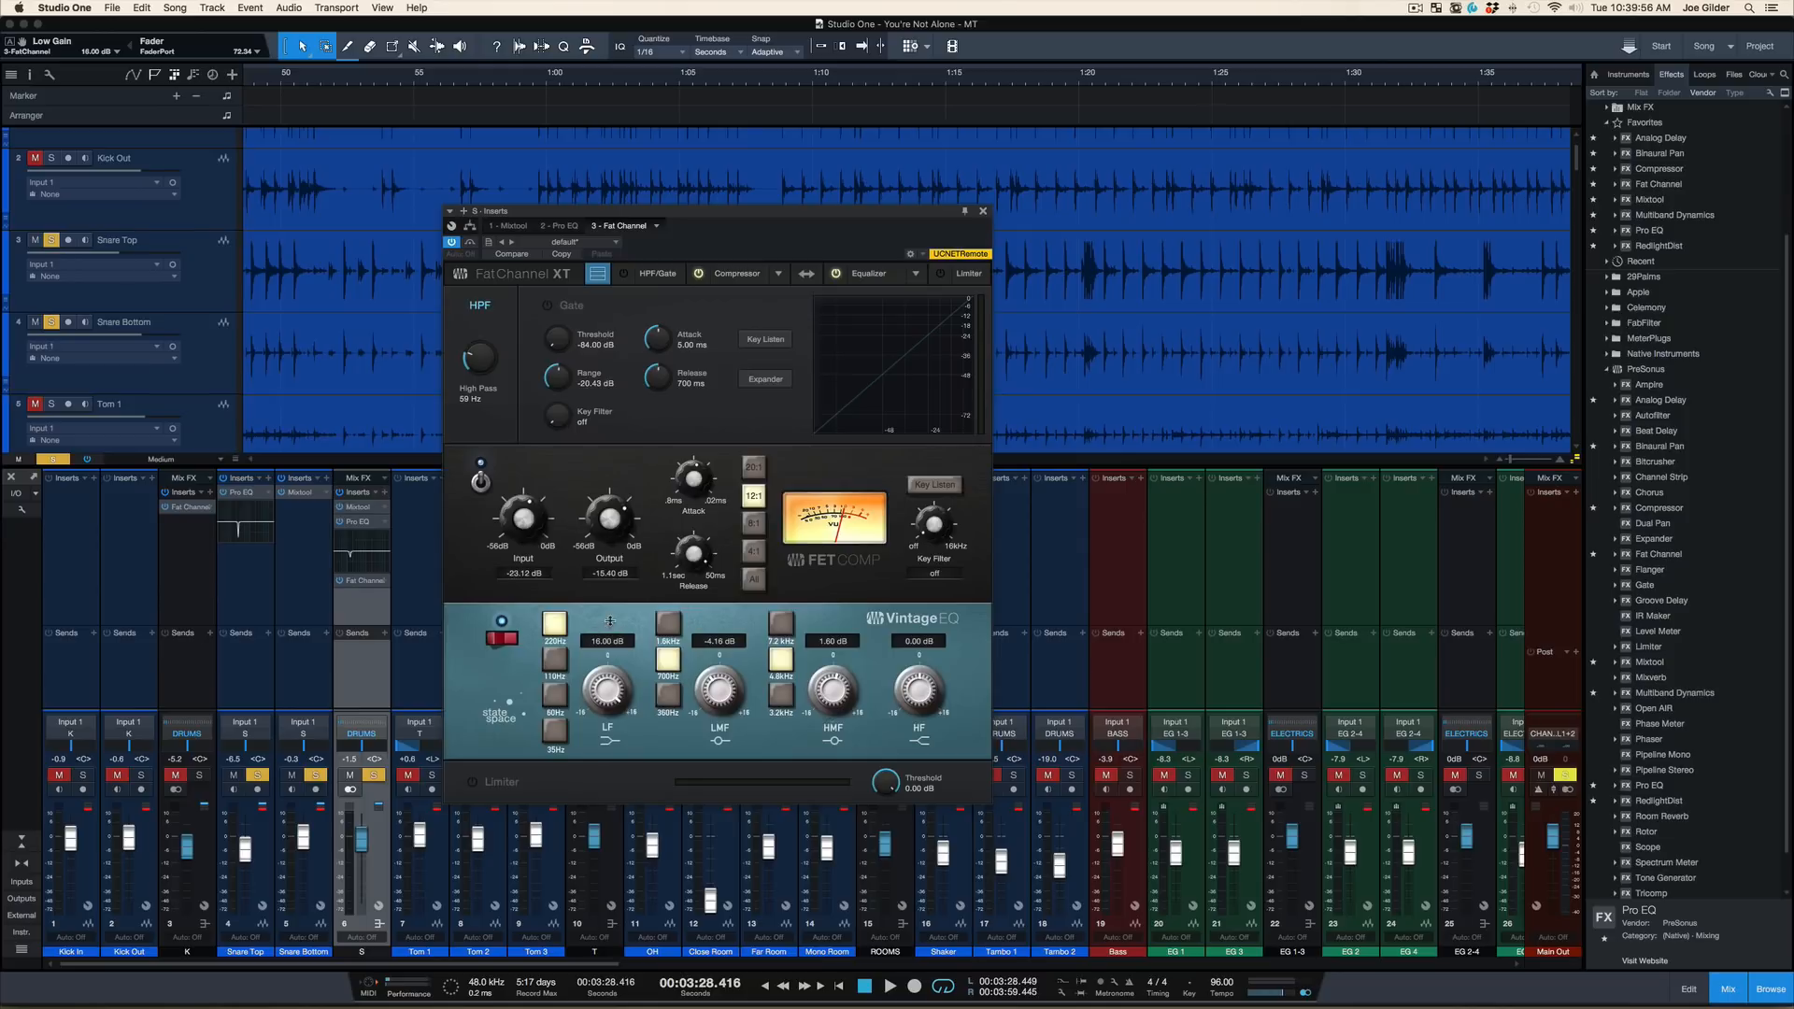
pyautogui.press('space')
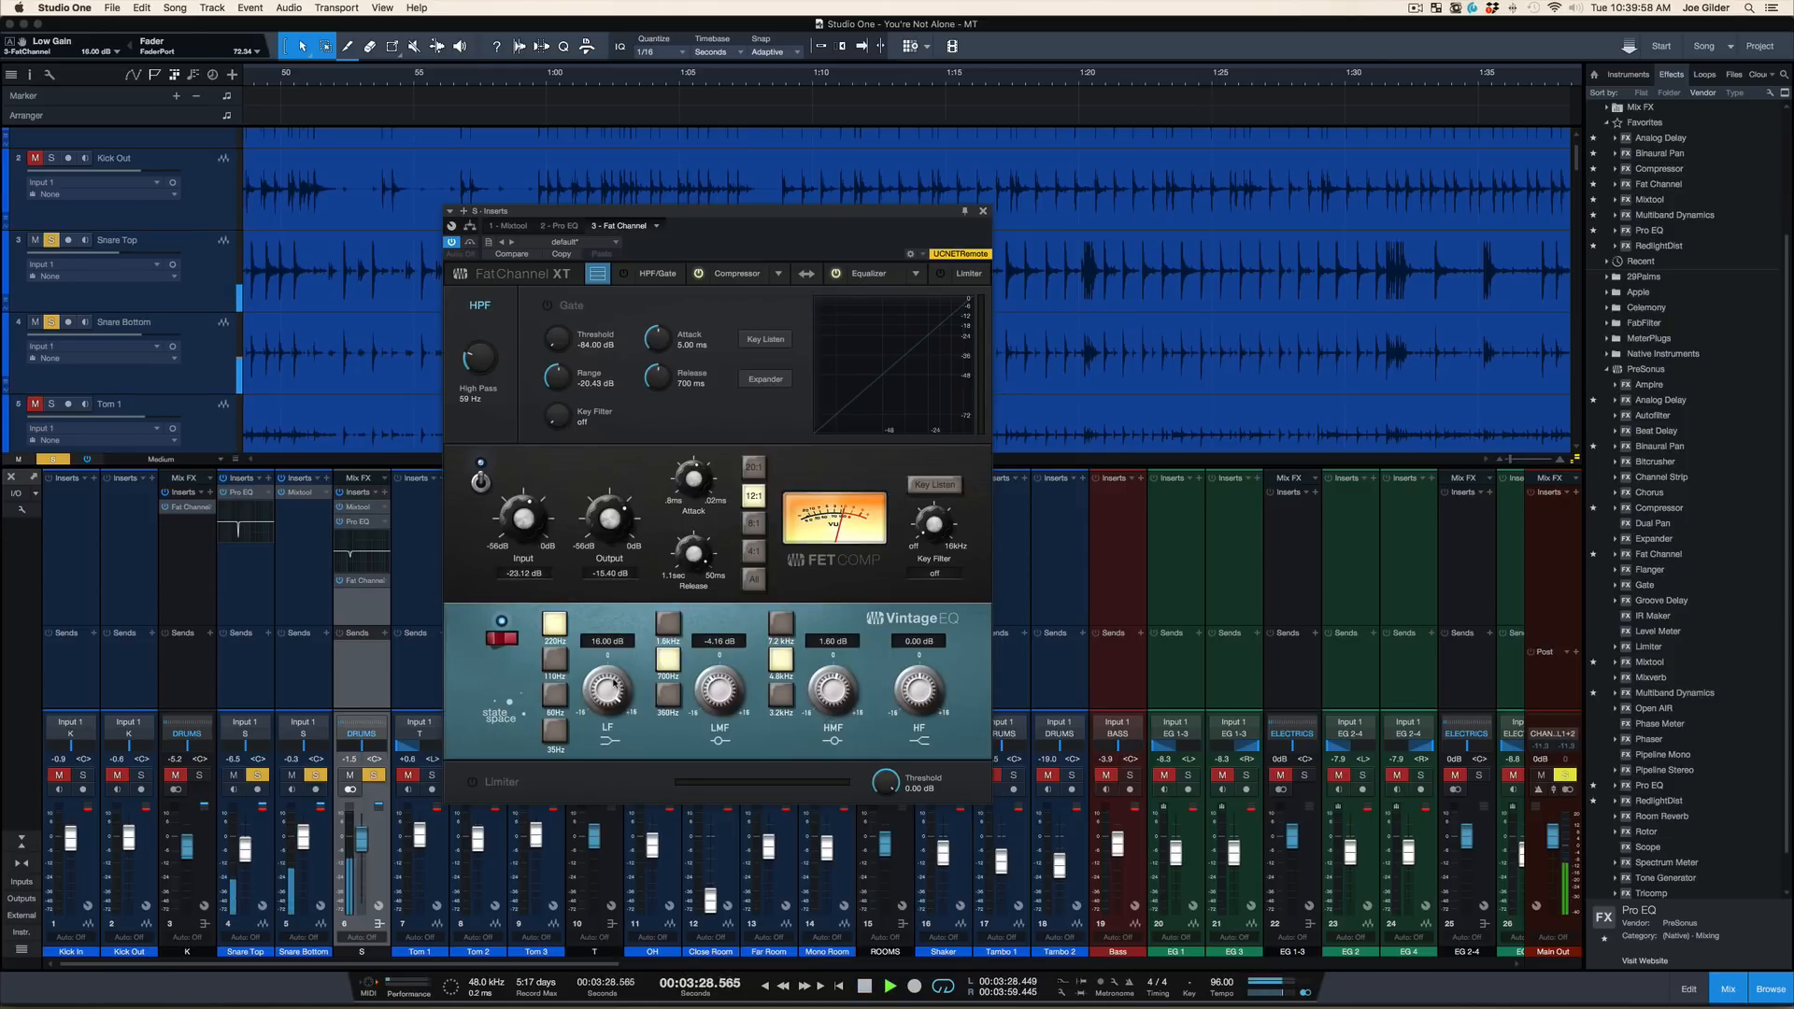
pyautogui.moveTo(613, 687); pyautogui.dragTo(607, 729)
pyautogui.press('space')
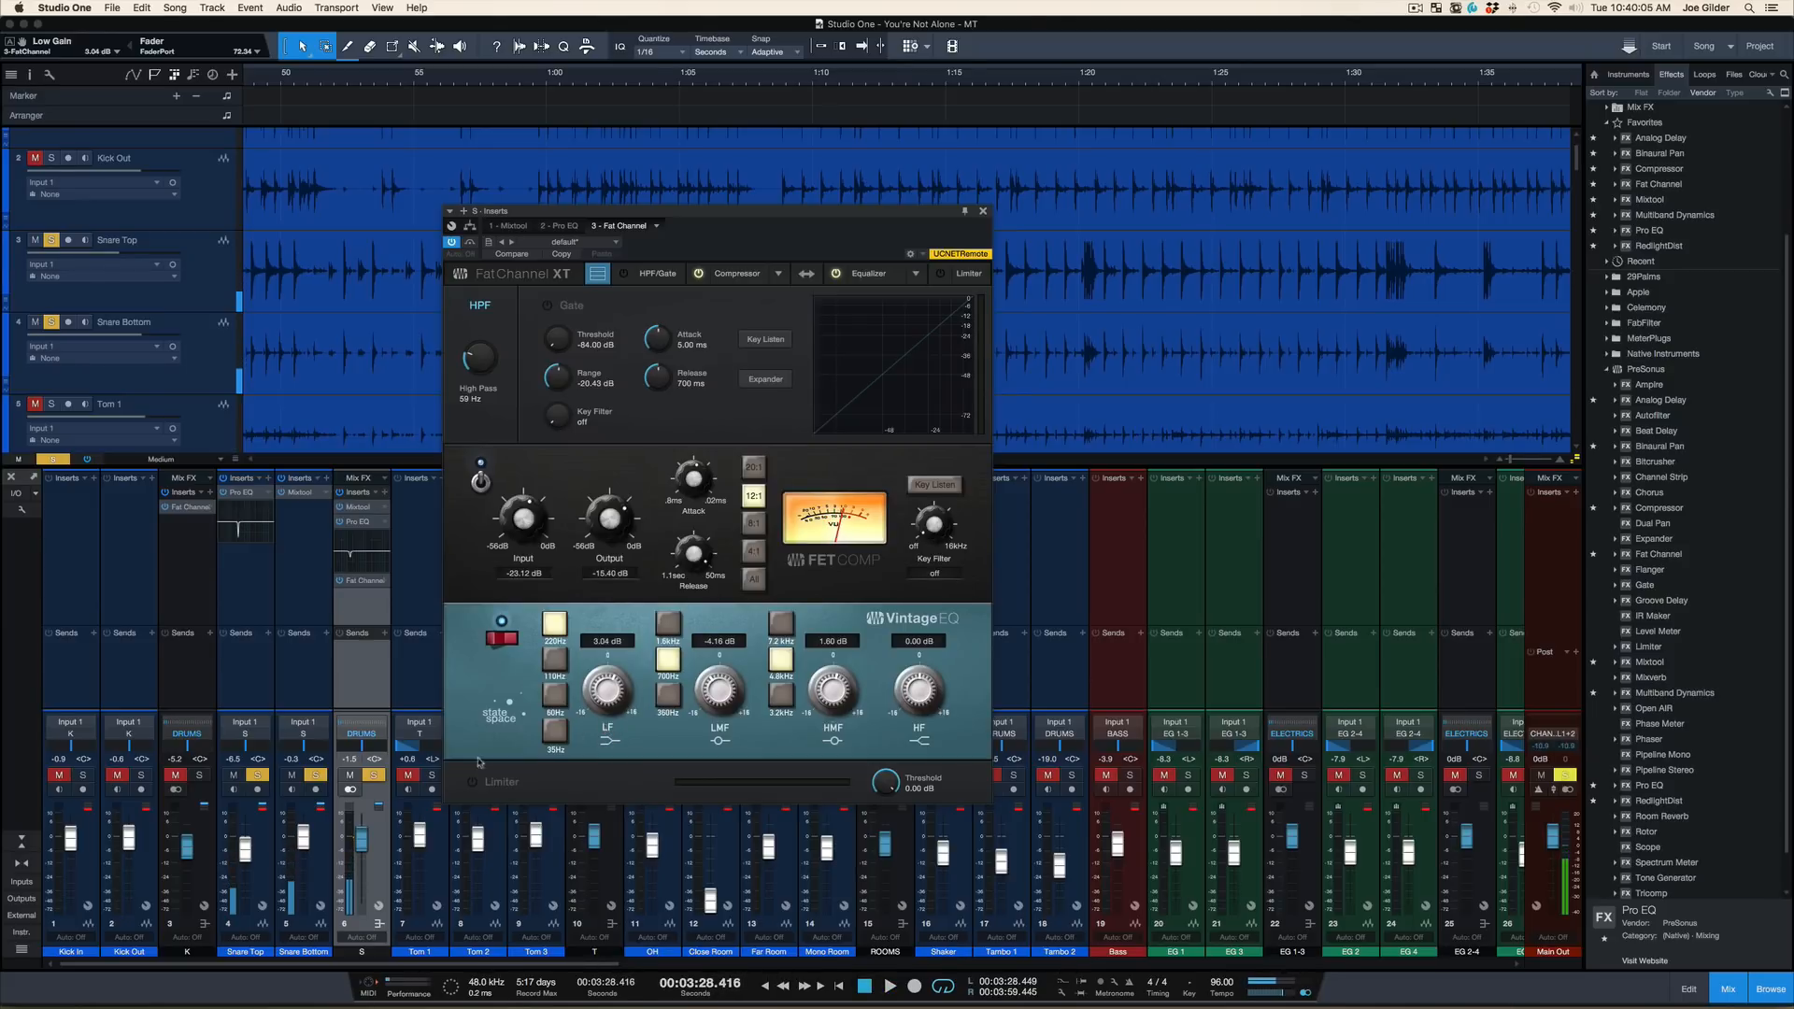
# Unsolo the snare bus and compare the full mix with its Fat Channel bypassed and active during playback
pyautogui.click(373, 779)
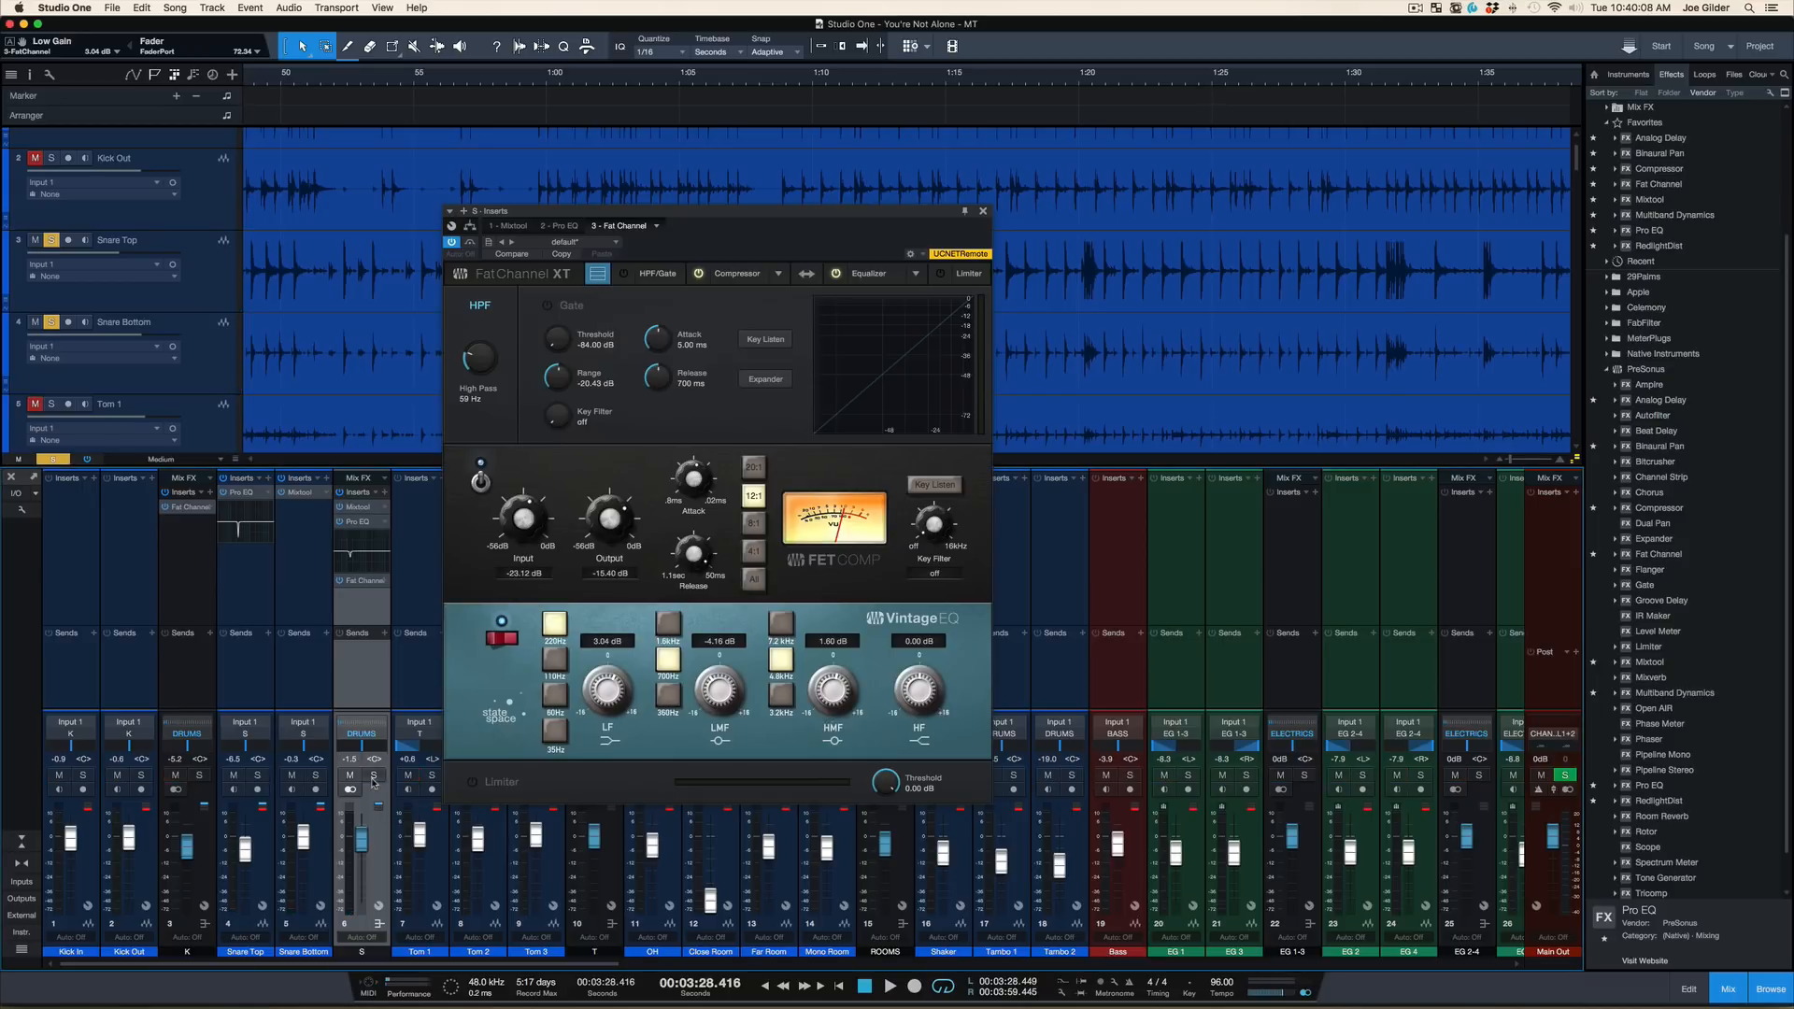
pyautogui.press('space')
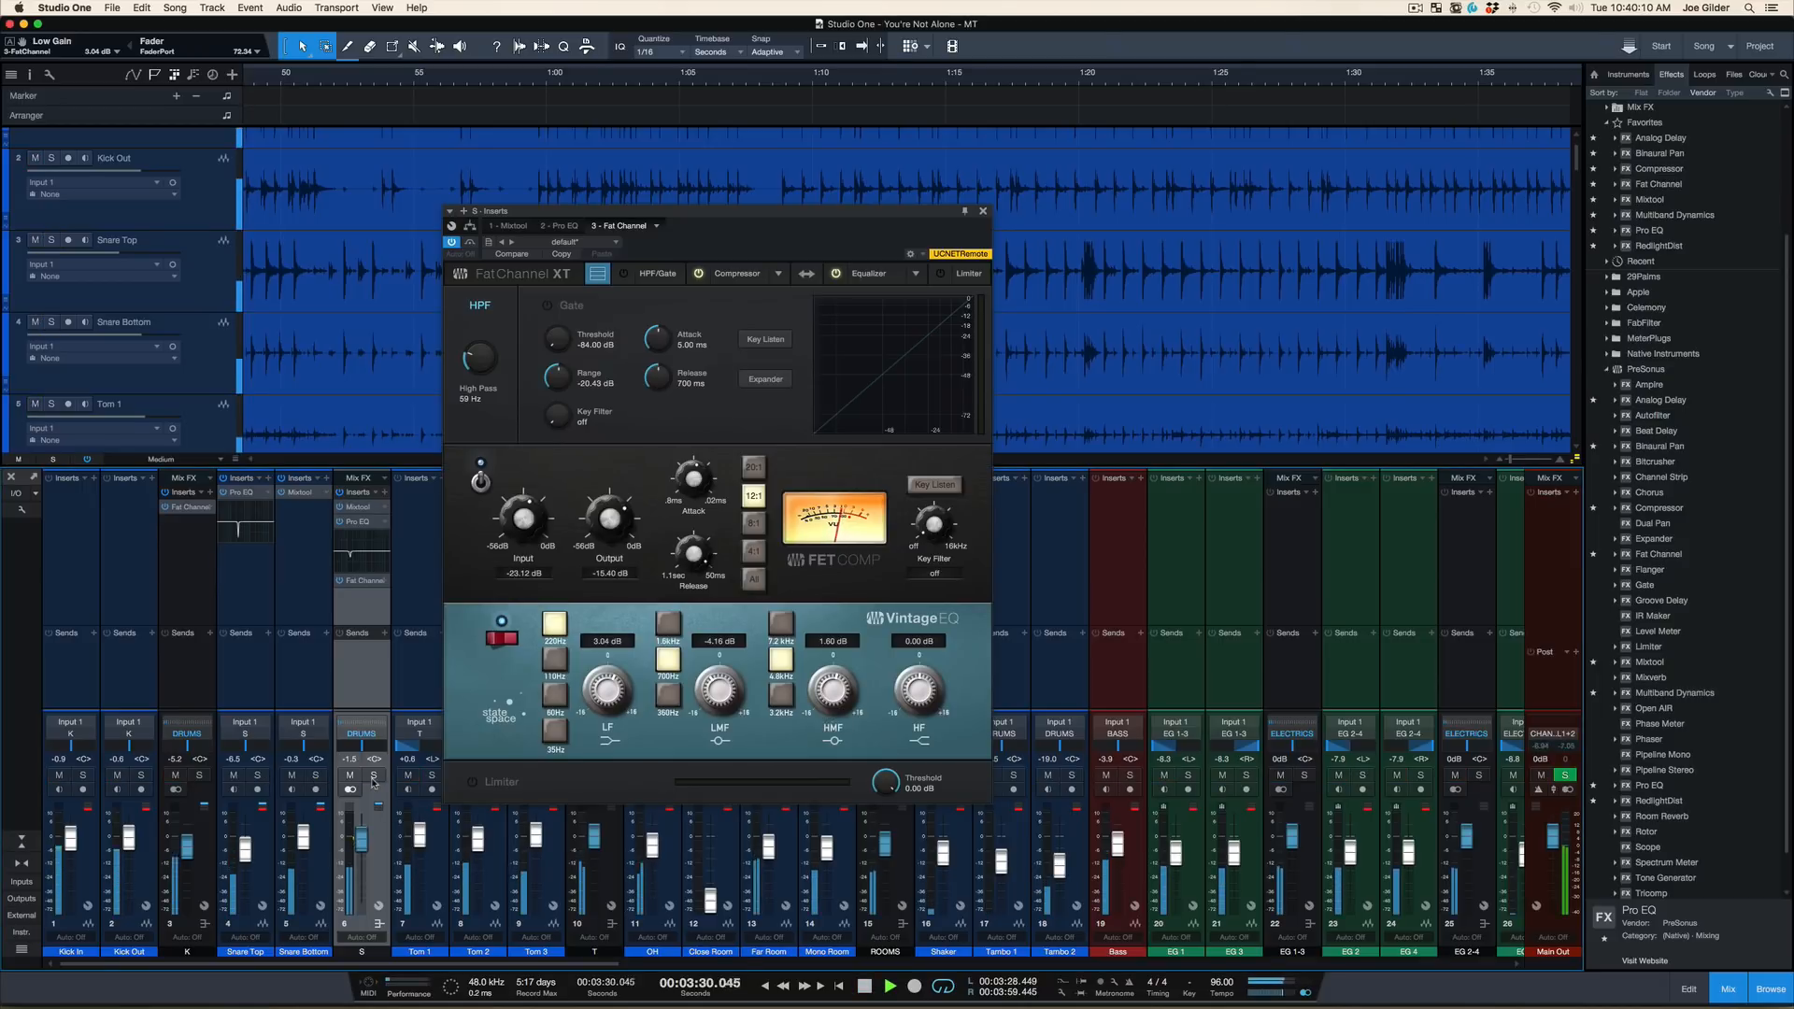
pyautogui.click(452, 244)
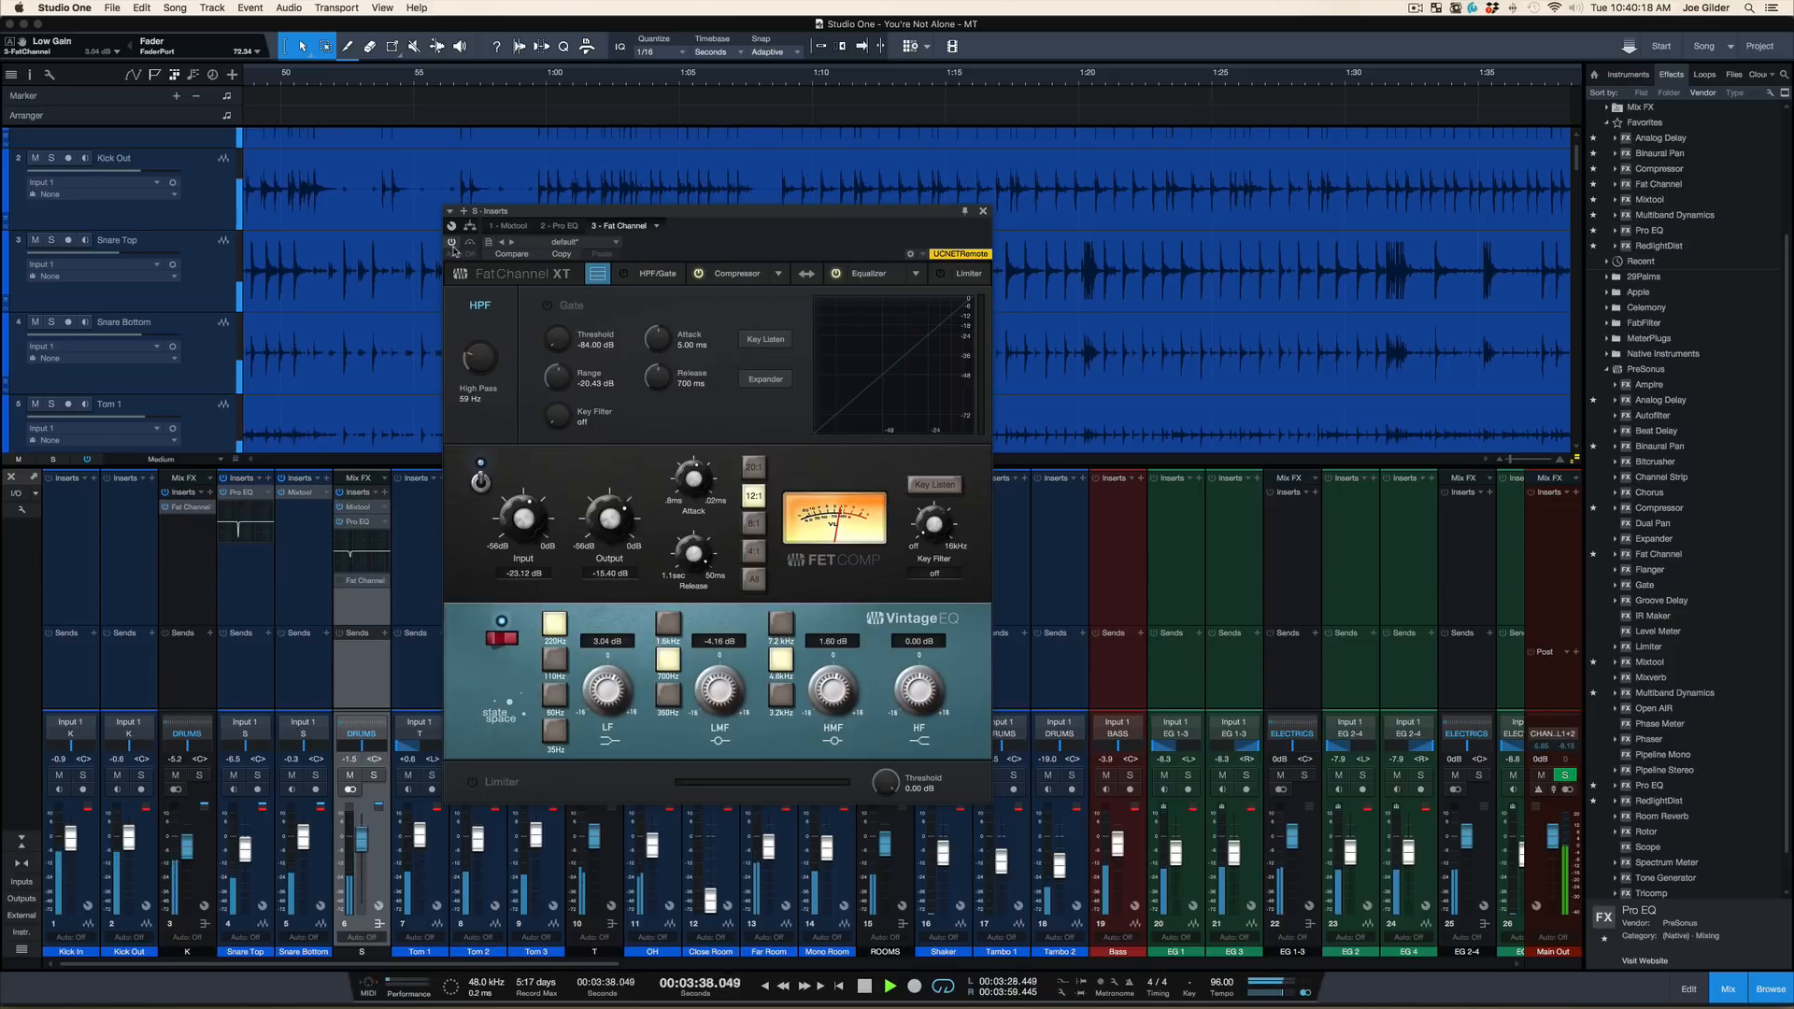
pyautogui.click(453, 244)
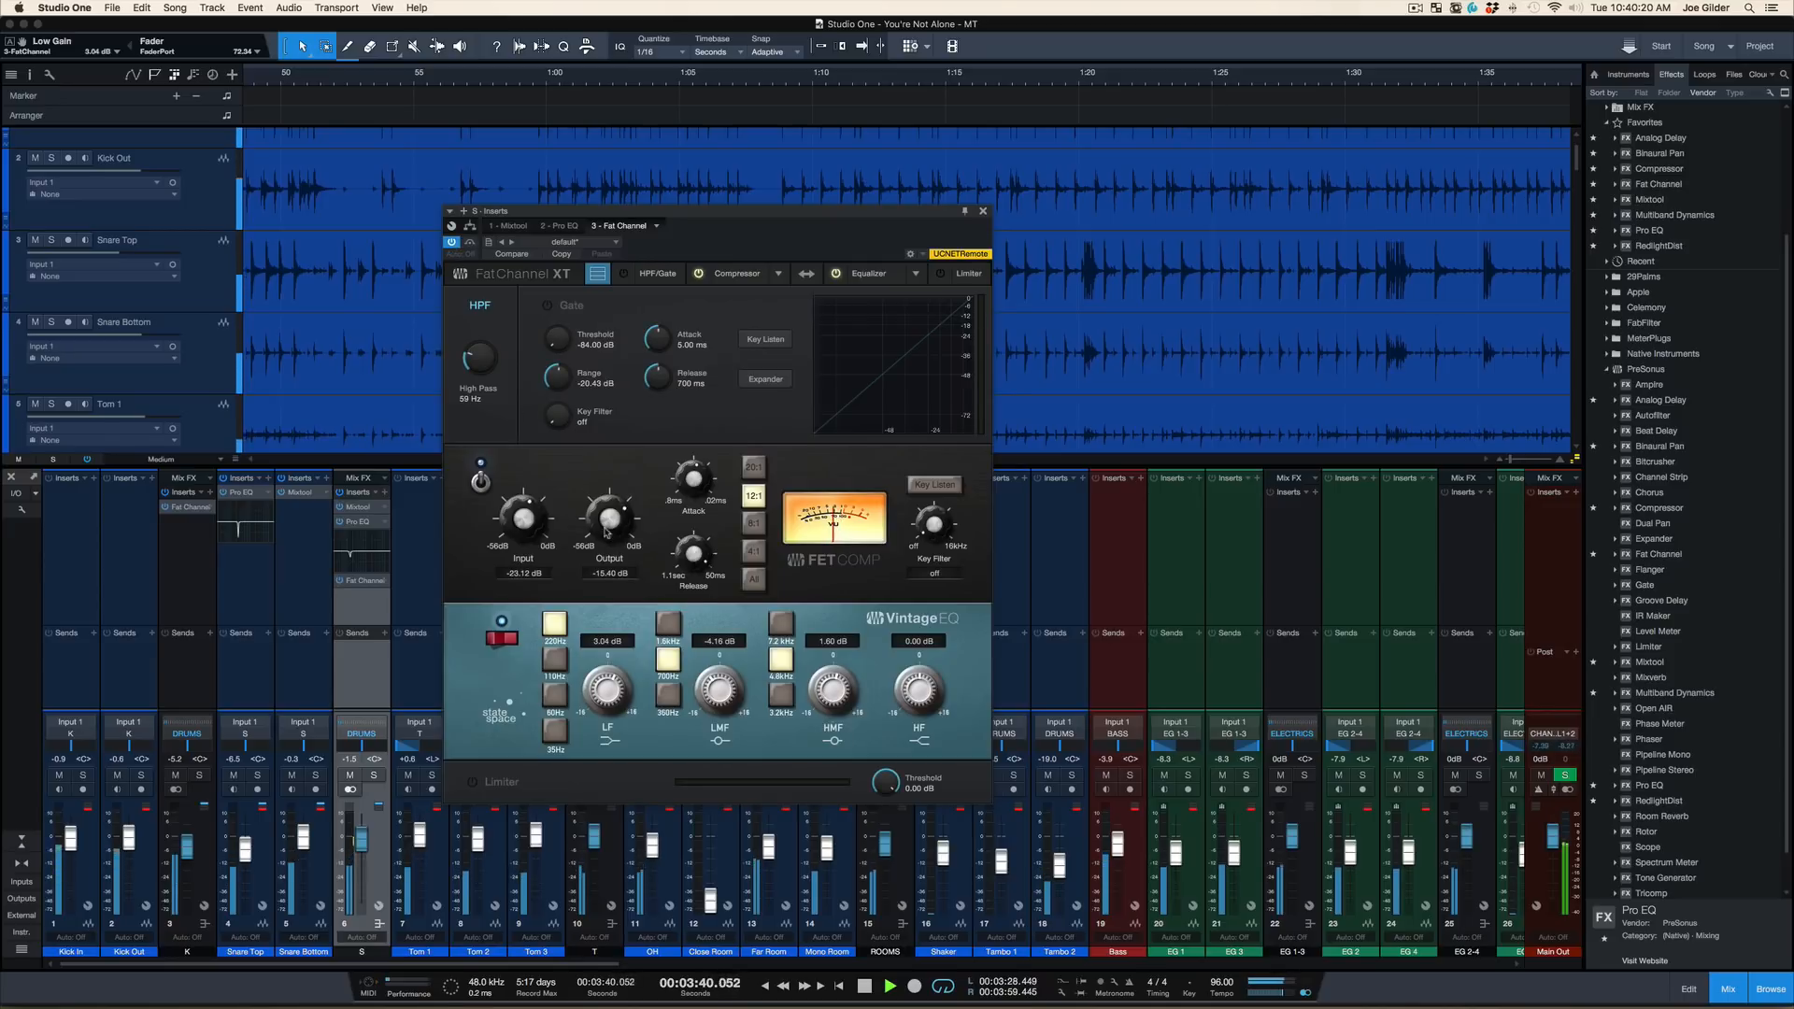
# Set the FET compressor's output to -15.12 dB, compare the Fat Channel bypassed and active again, and stop playback
pyautogui.moveTo(607, 534); pyautogui.dragTo(609, 534)
pyautogui.click(454, 243)
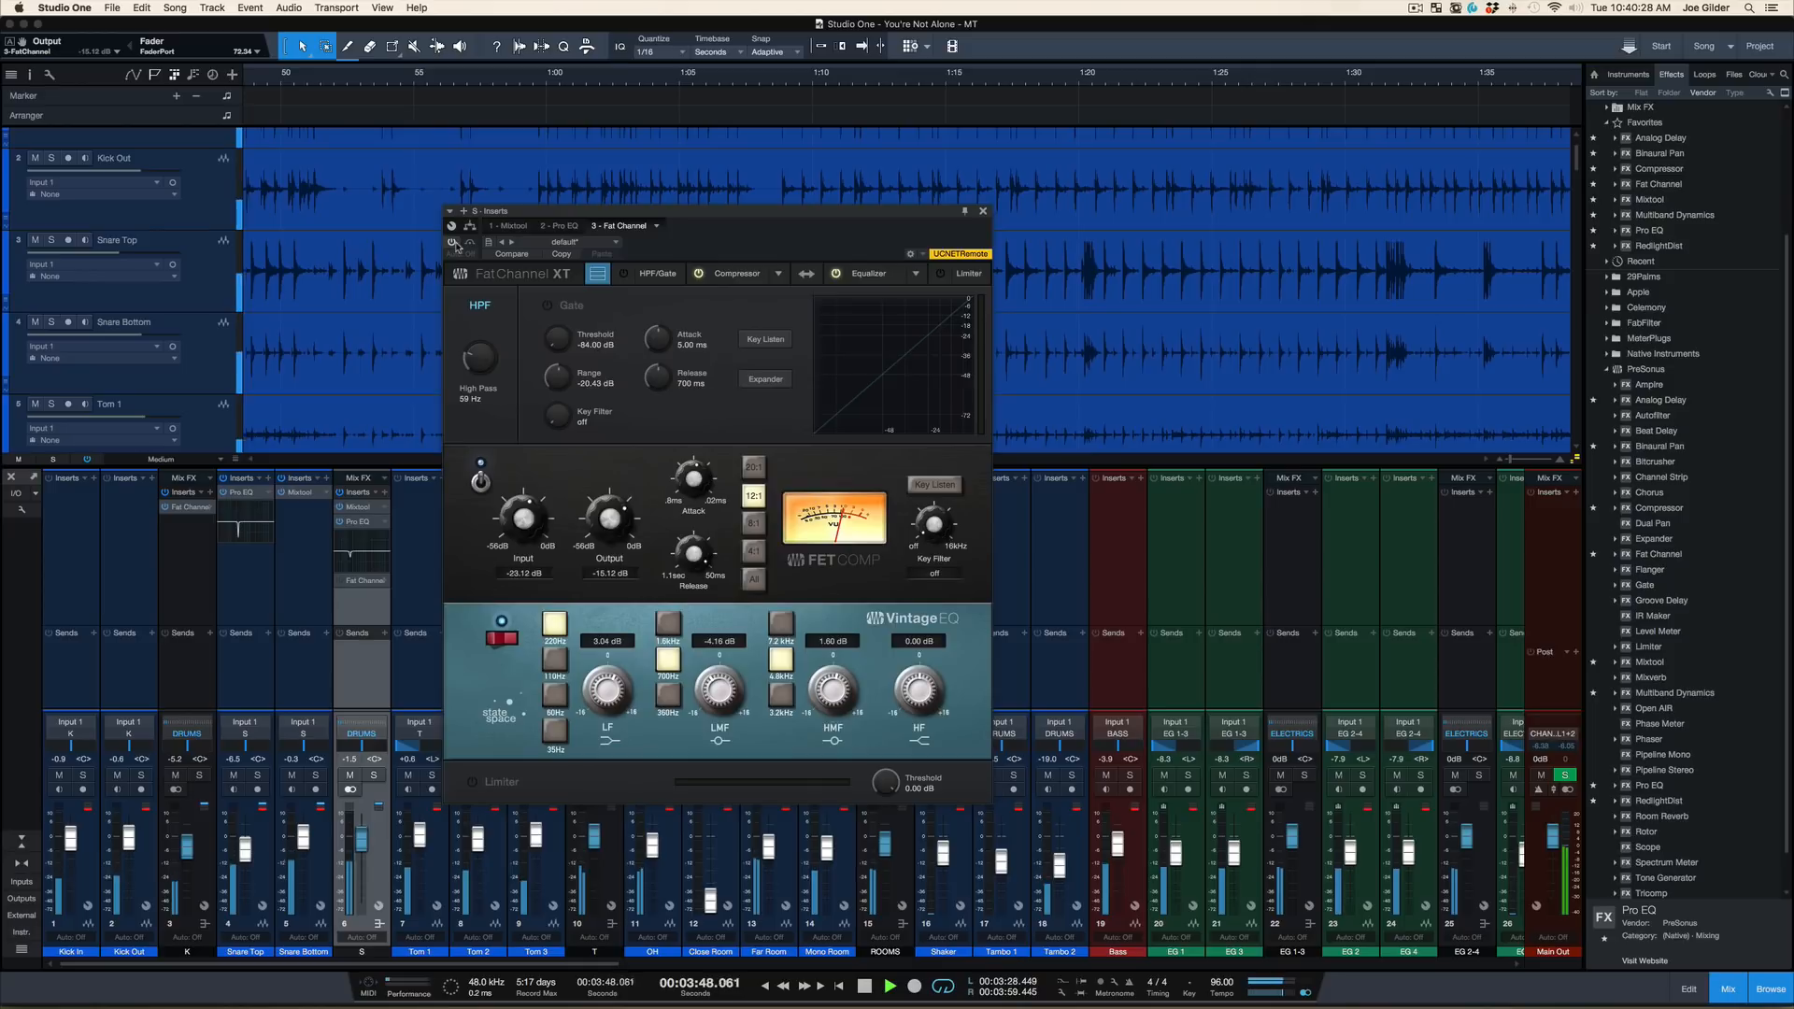
pyautogui.click(453, 242)
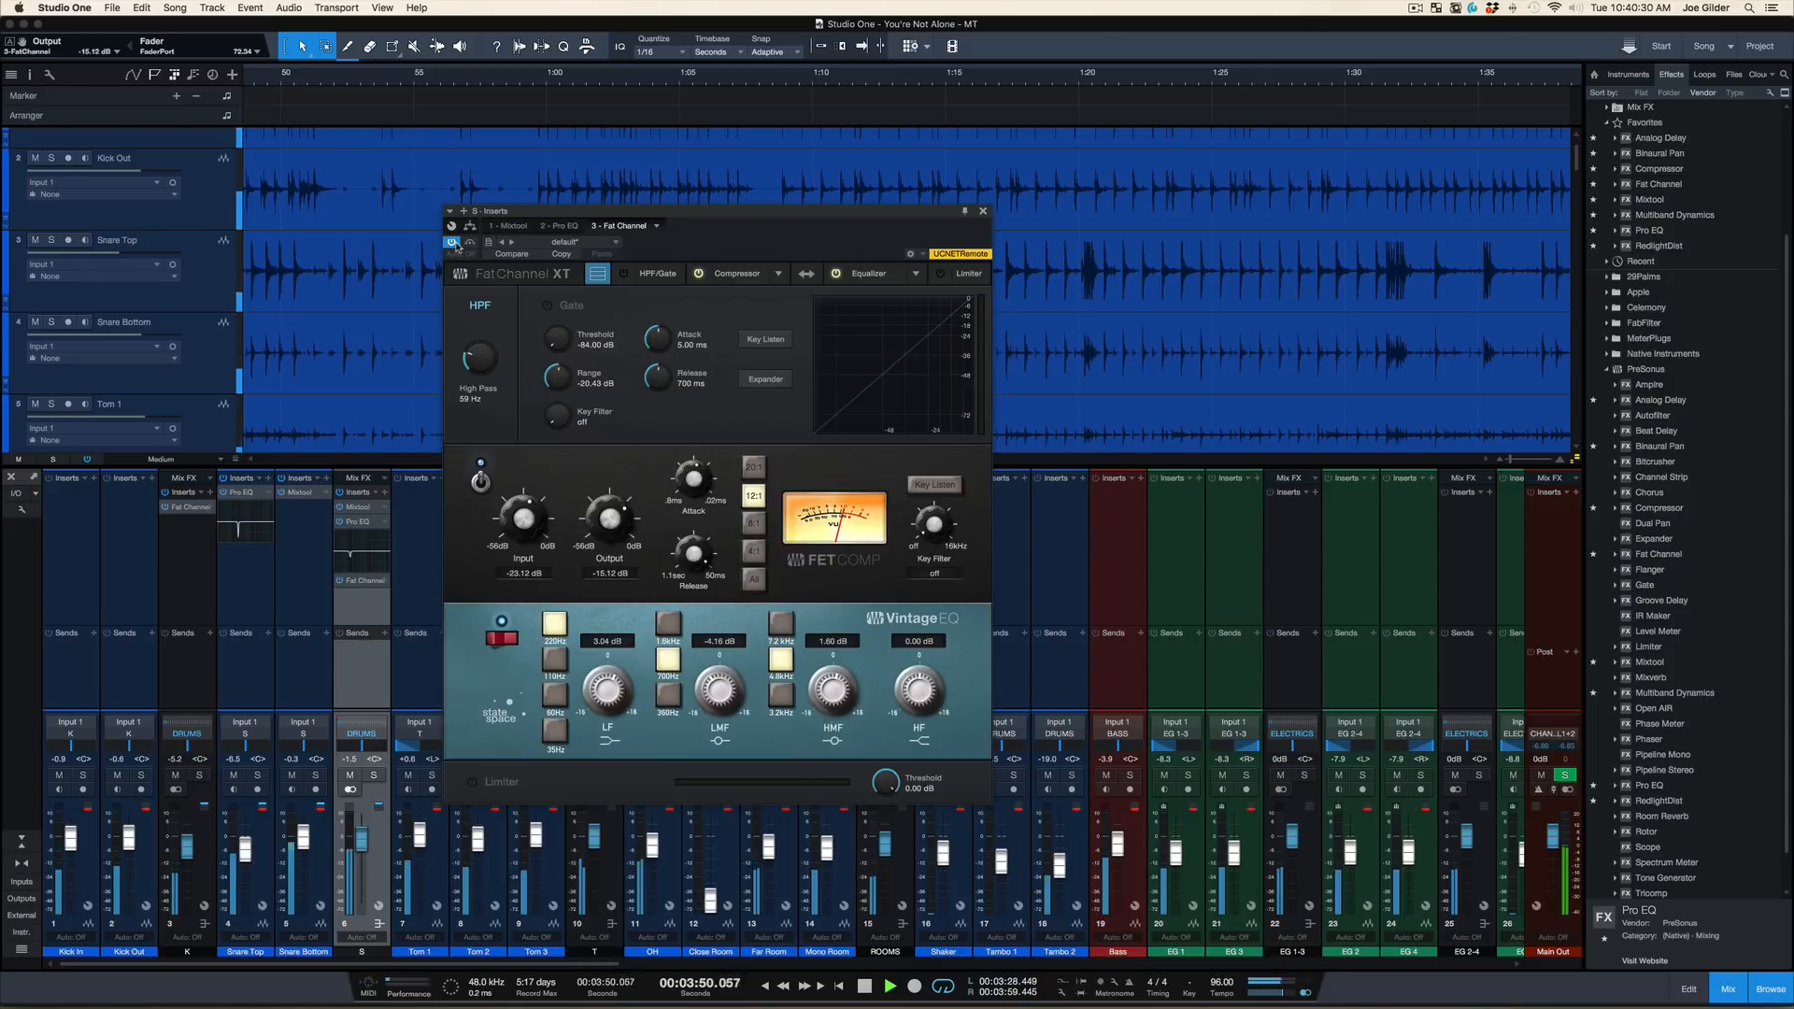
pyautogui.press('space')
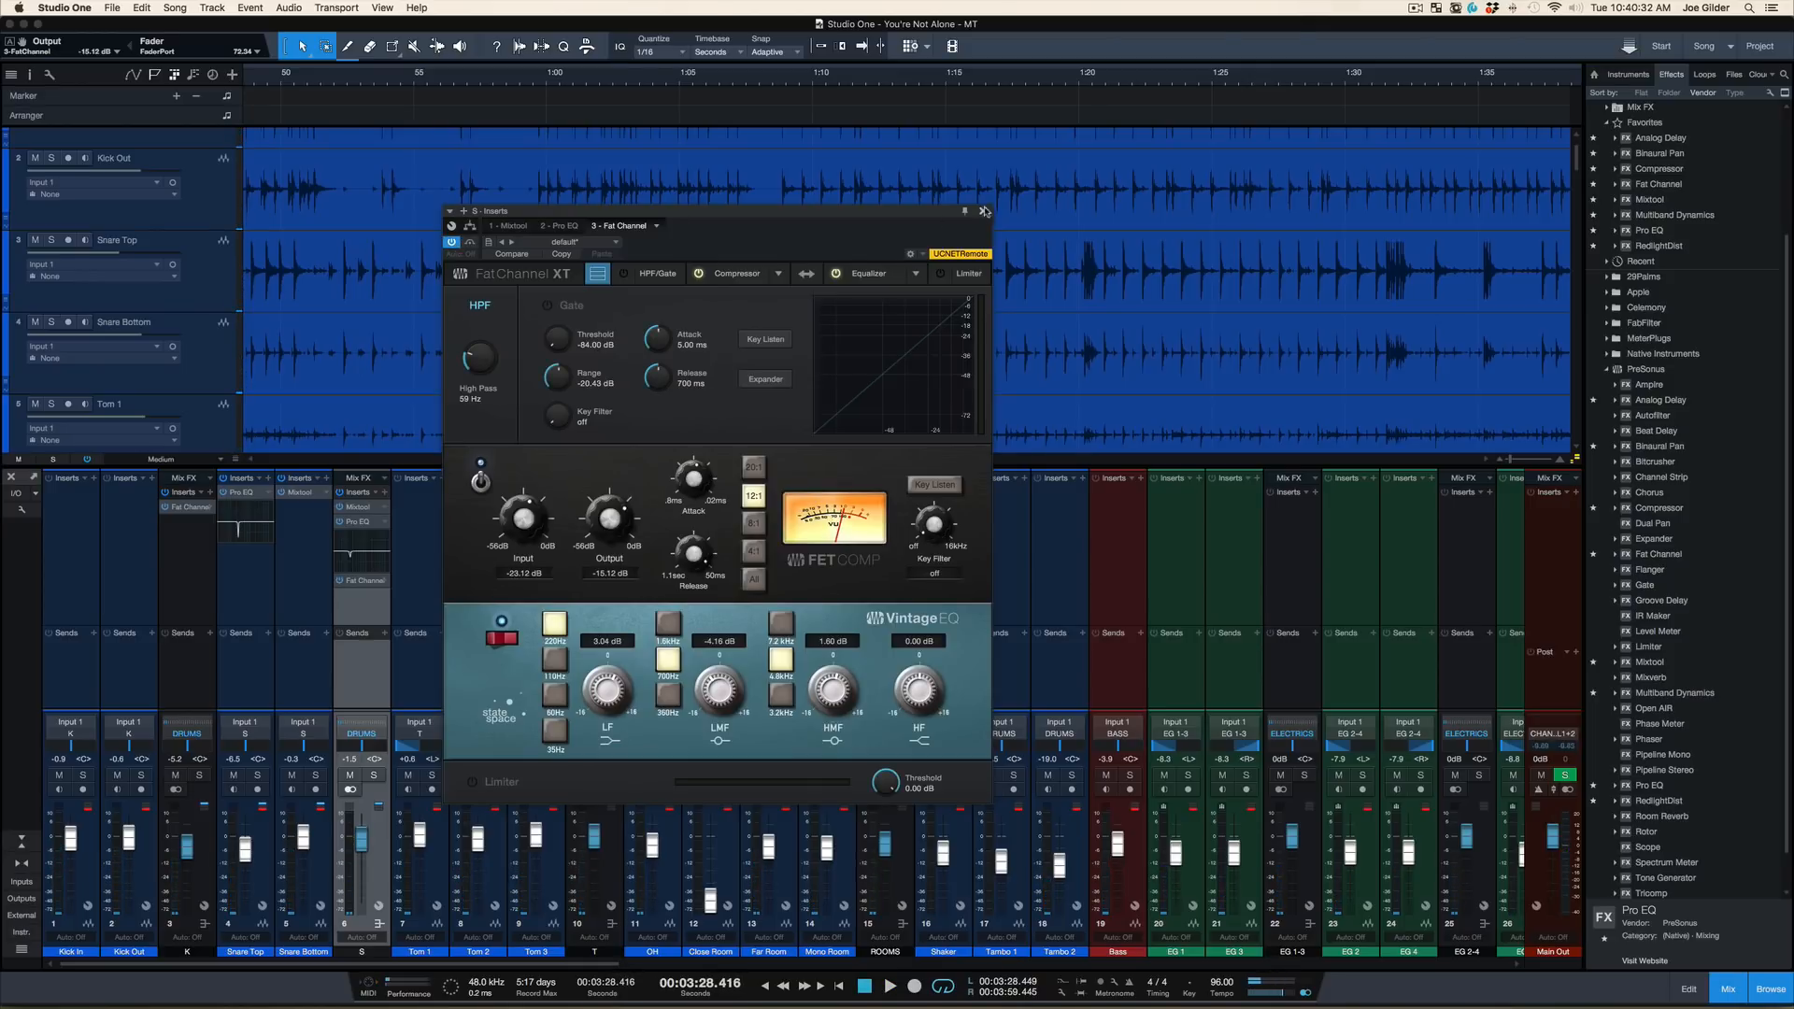
# Close the snare bus's Fat Channel window and repeatedly compare the full mix with the Fat Channel bypassed and active
pyautogui.click(984, 212)
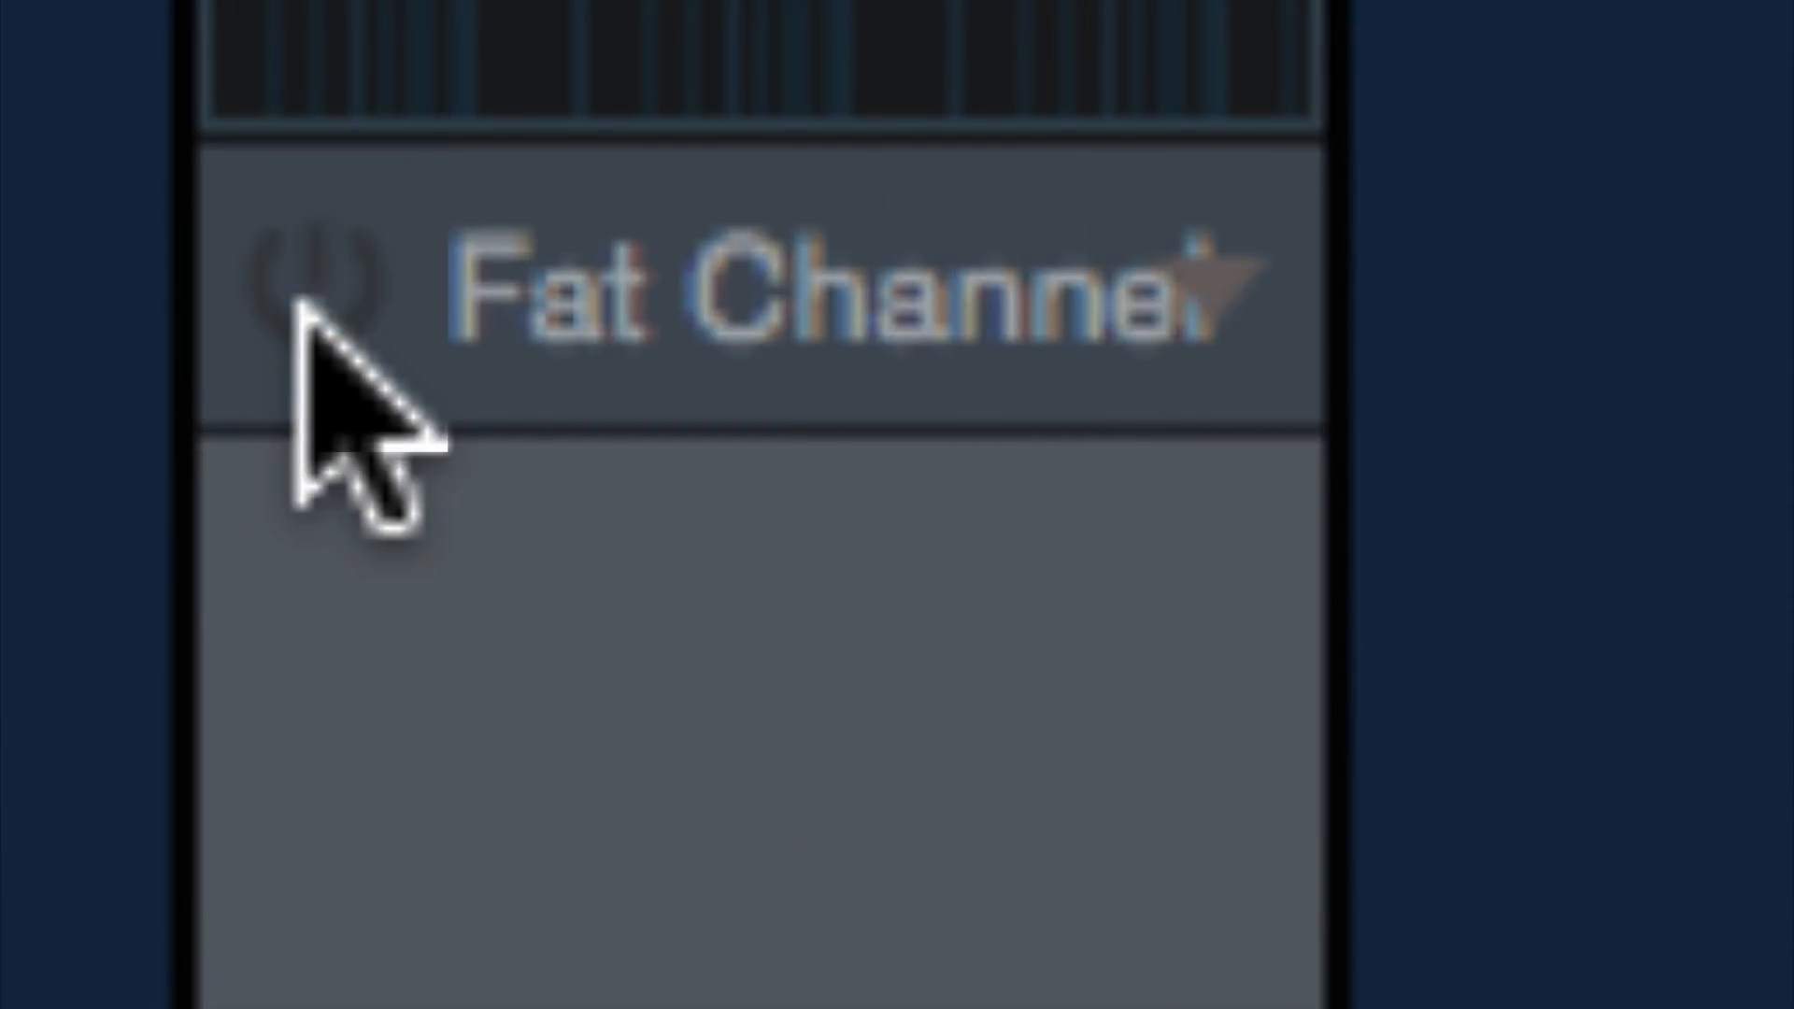
pyautogui.click(299, 307)
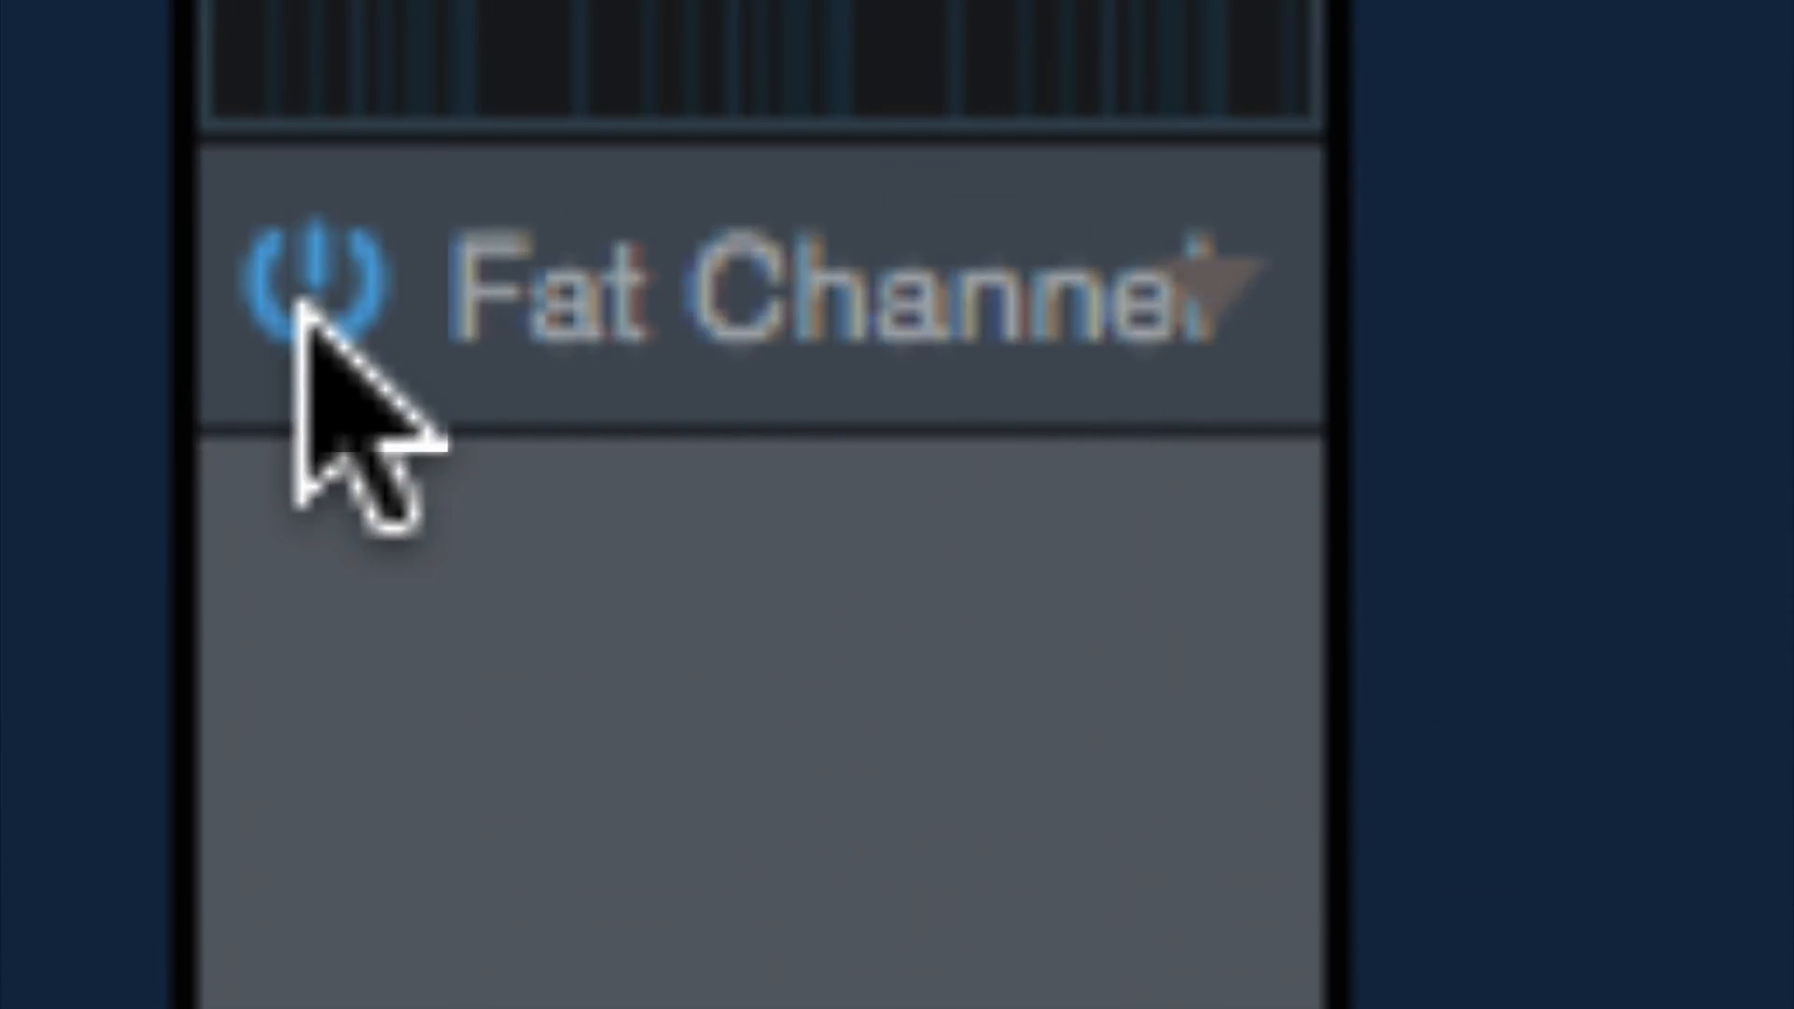
pyautogui.click(299, 306)
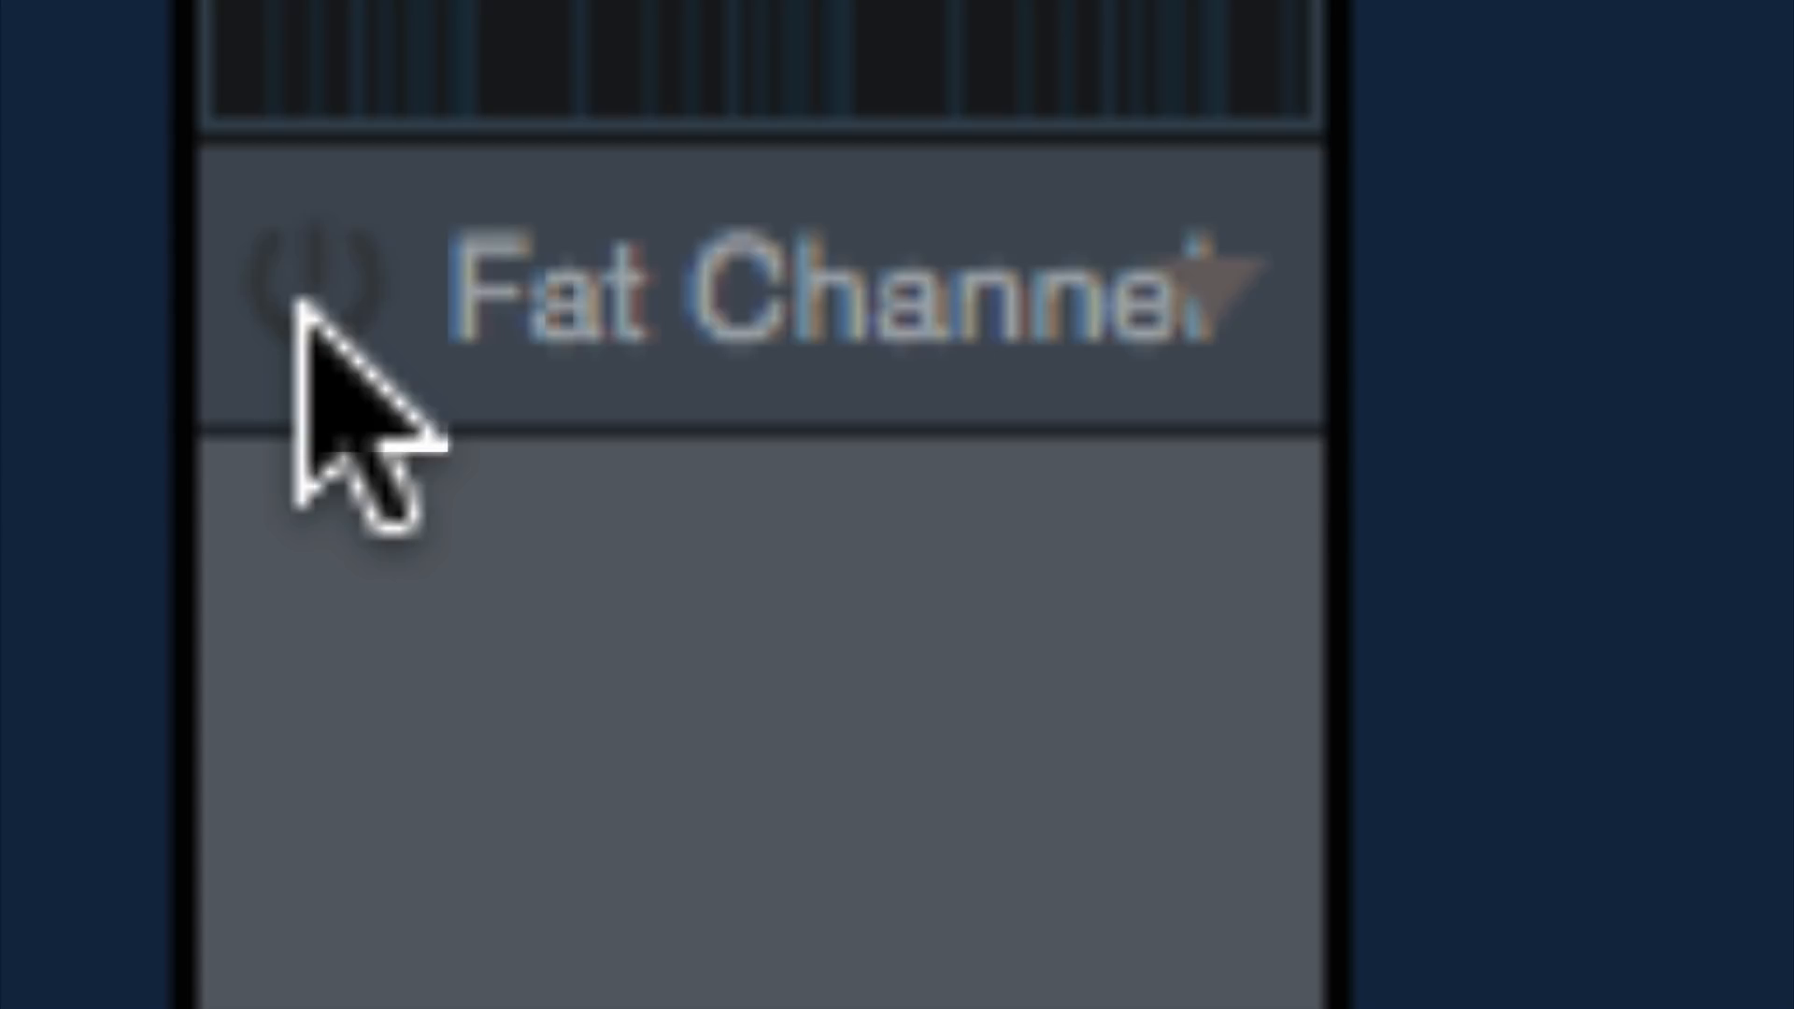
pyautogui.click(299, 307)
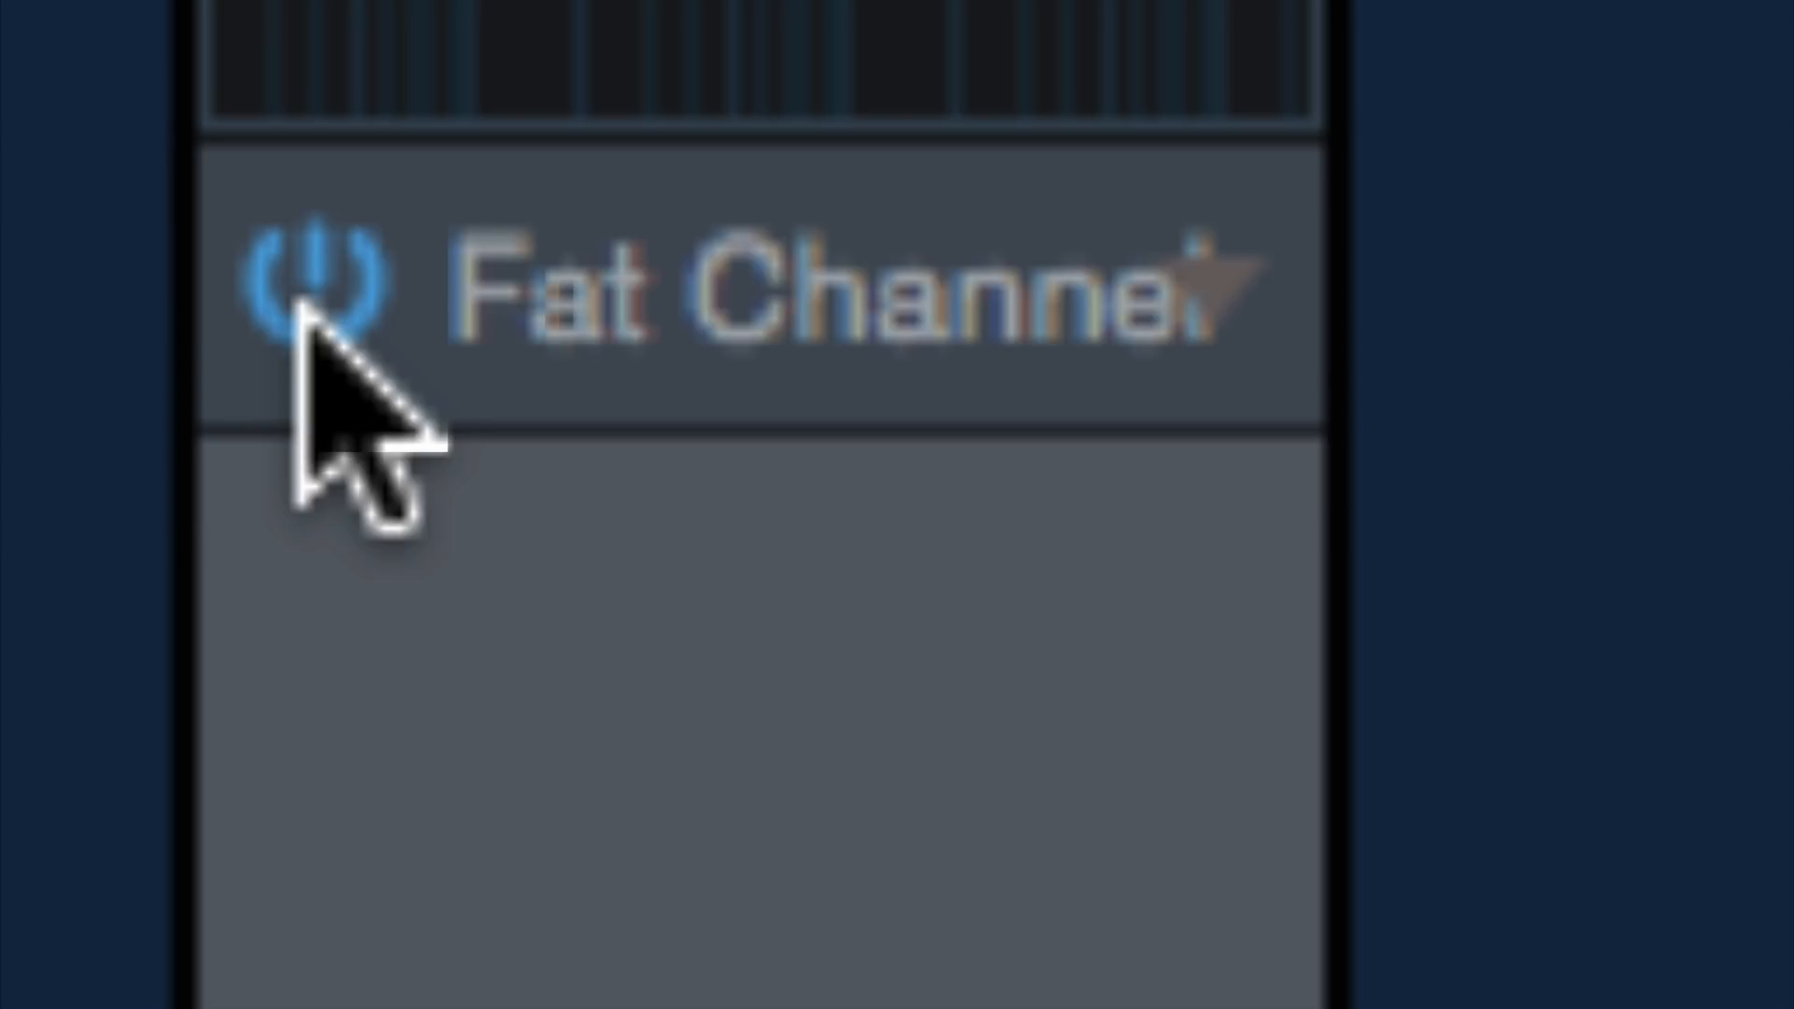
pyautogui.click(299, 307)
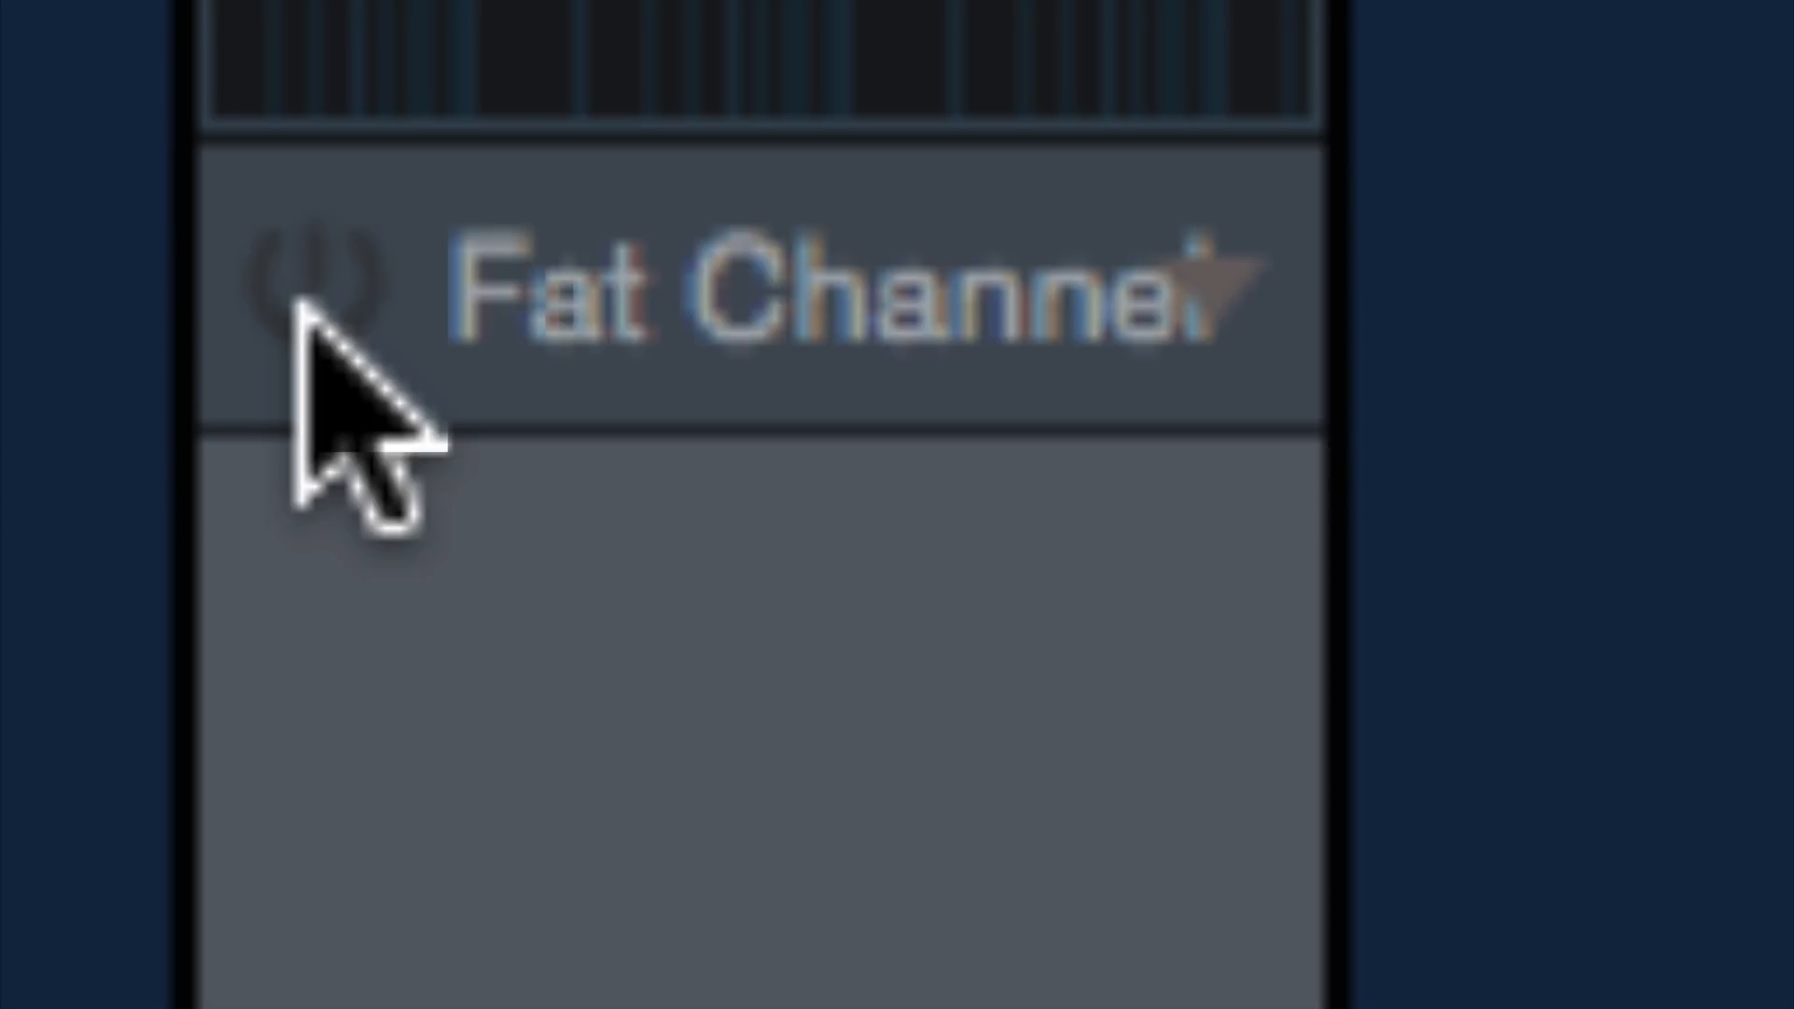
pyautogui.click(299, 306)
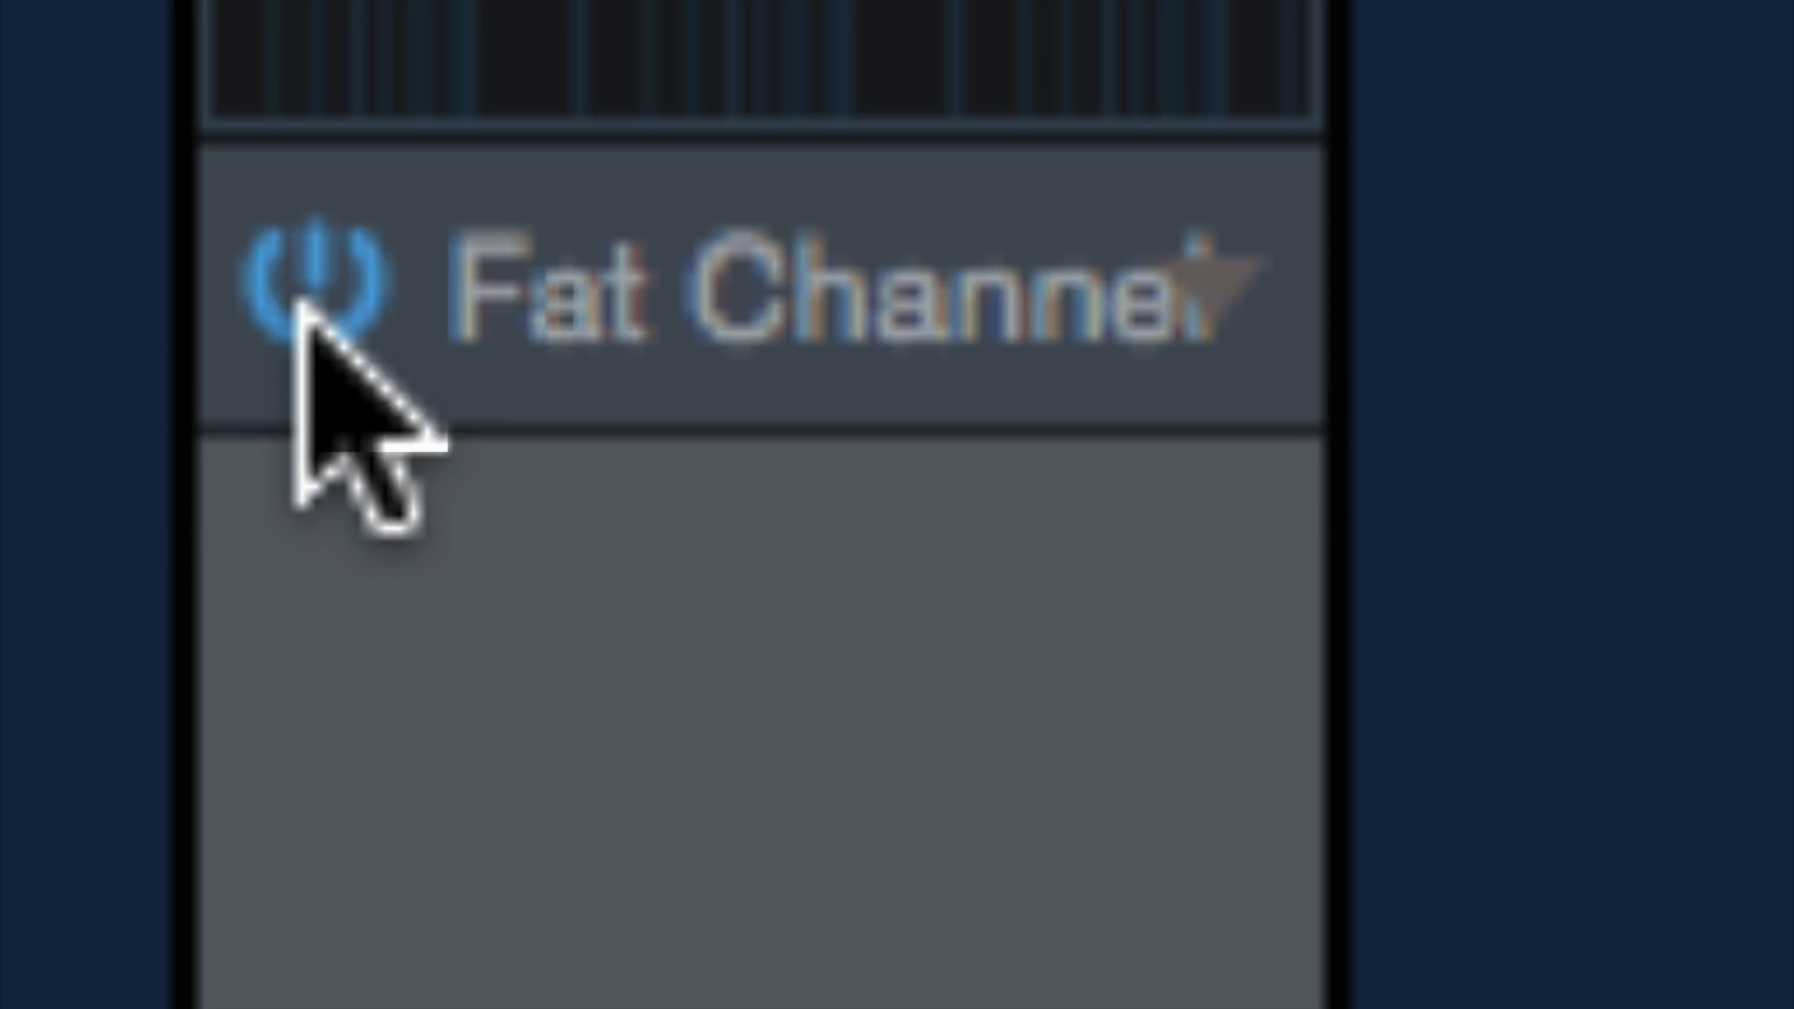
pyautogui.click(299, 306)
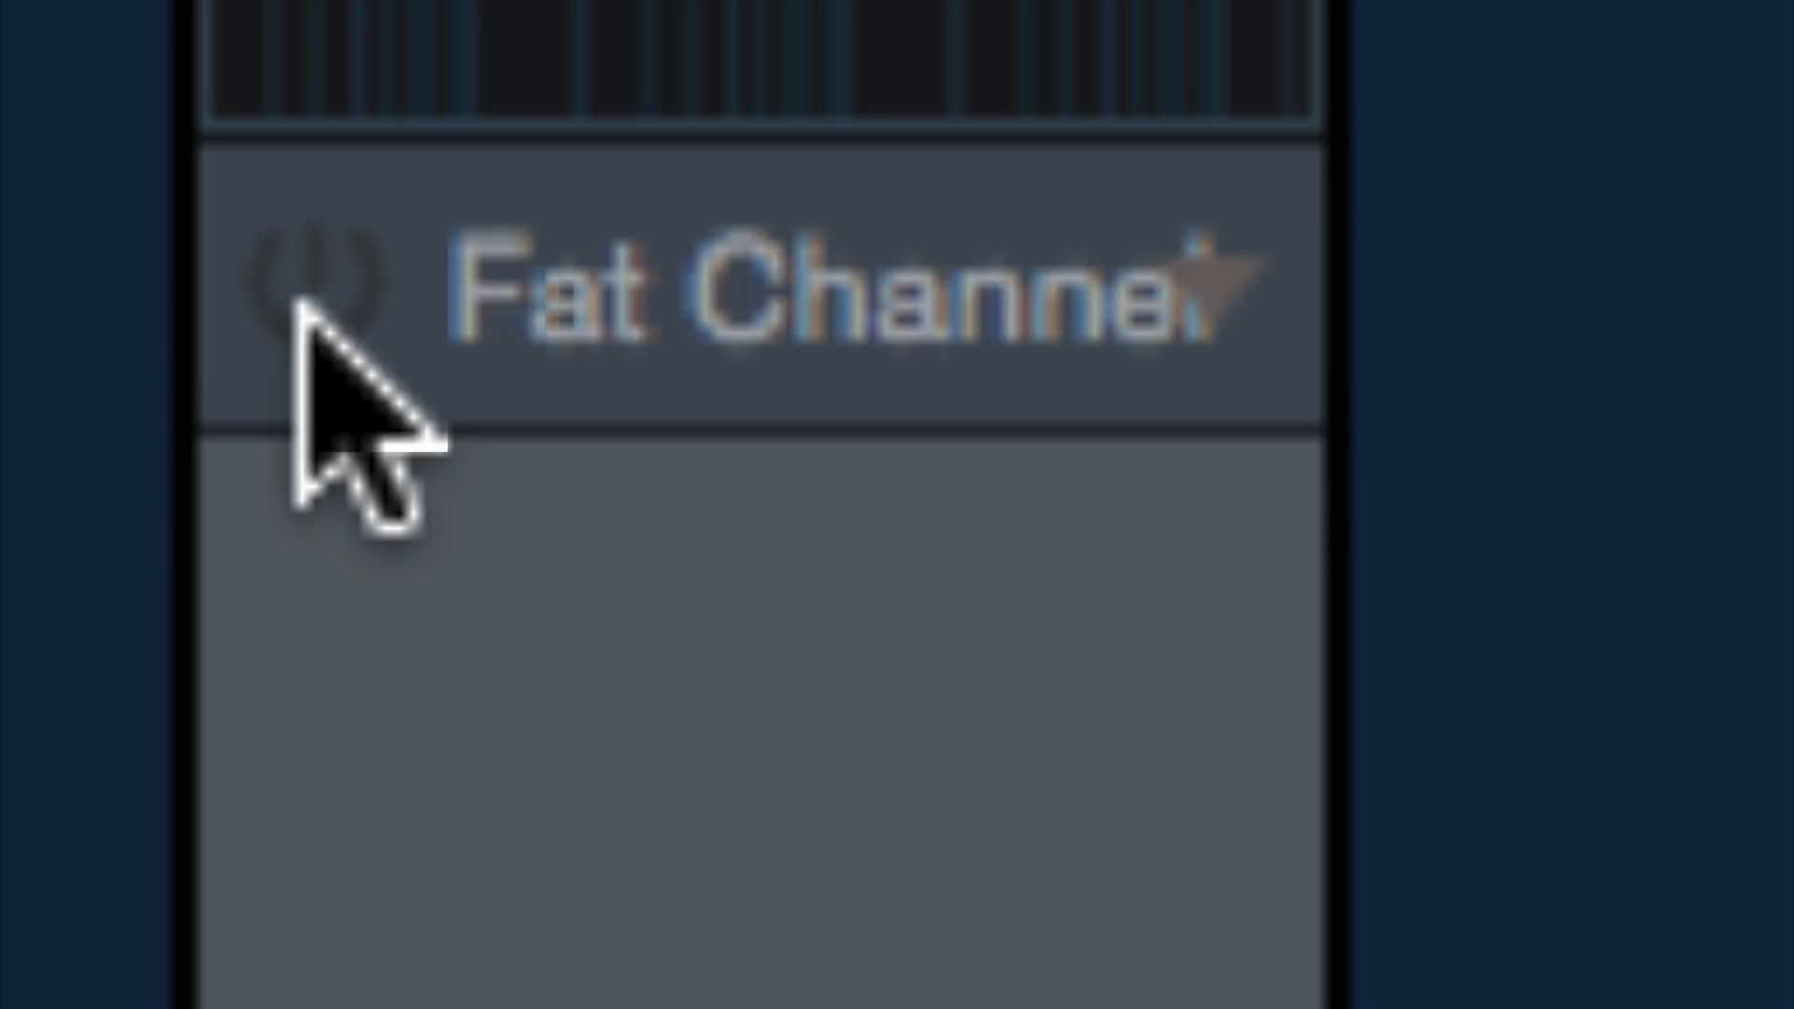
pyautogui.click(299, 306)
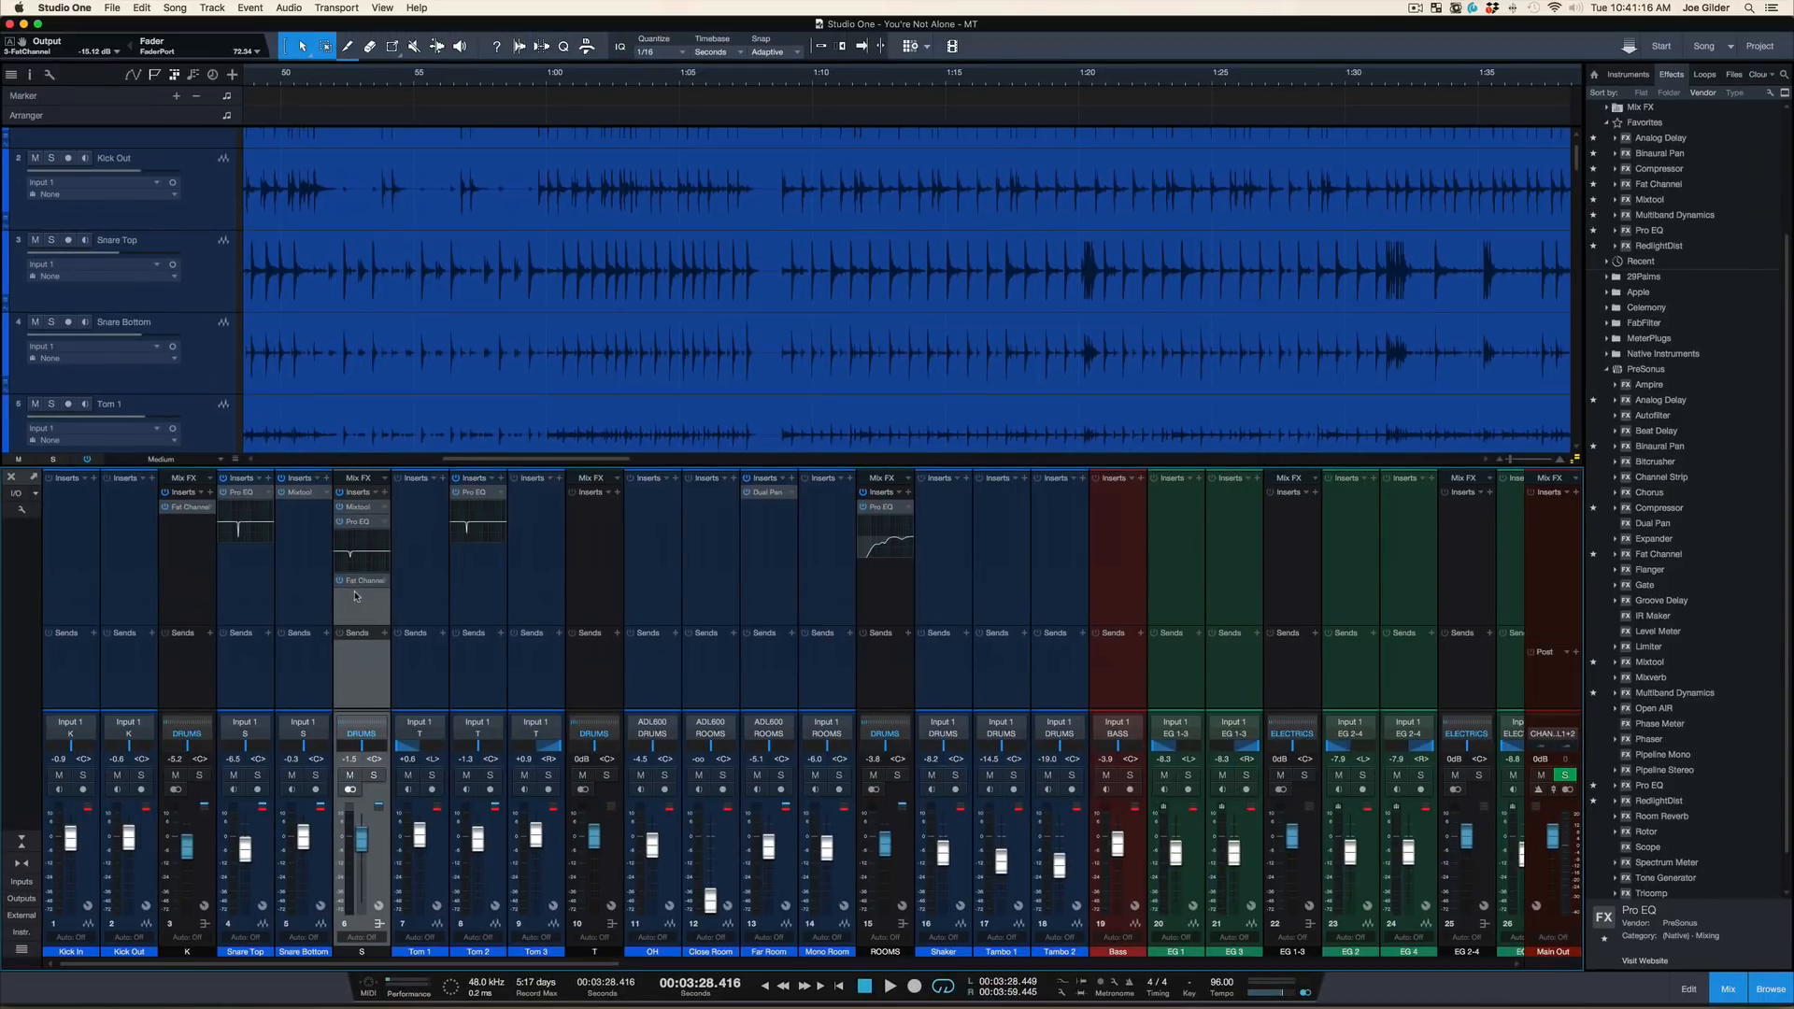
# Play short passages from about 1:20, comparing the snare bus with its Fat Channel active and bypassed
pyautogui.click(1079, 82)
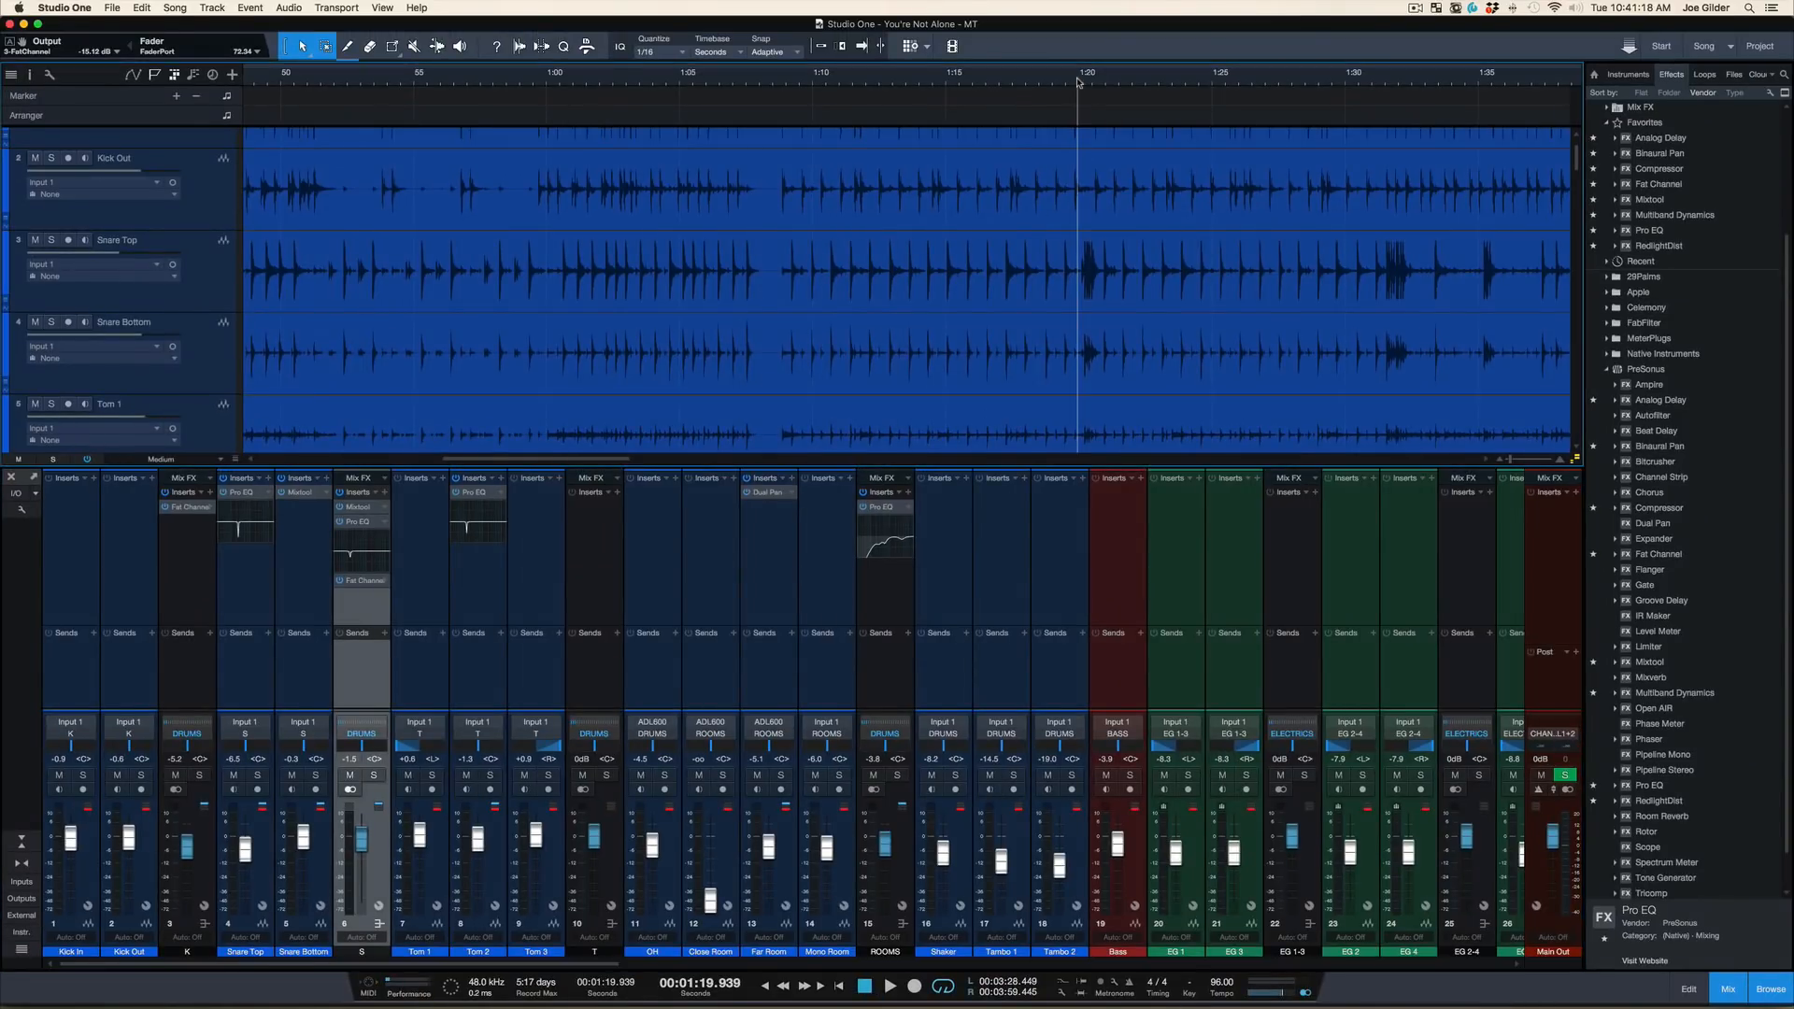
pyautogui.press('space')
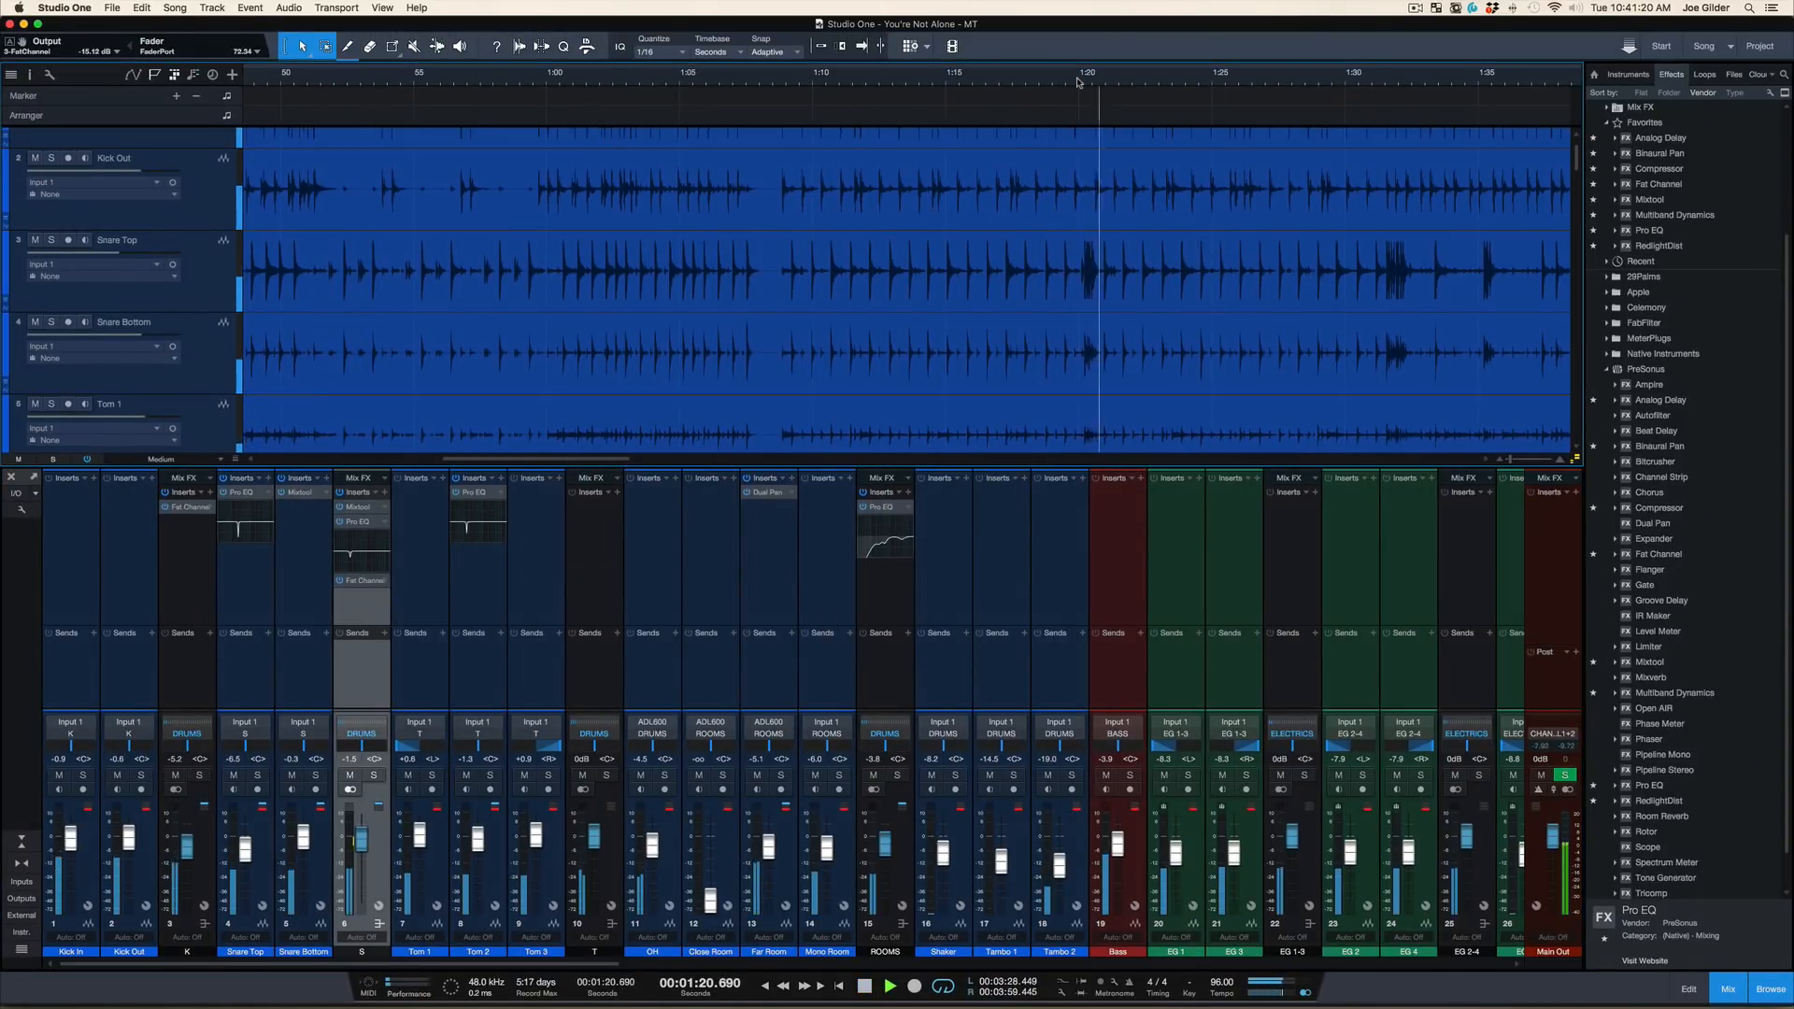
pyautogui.press('space')
pyautogui.click(341, 579)
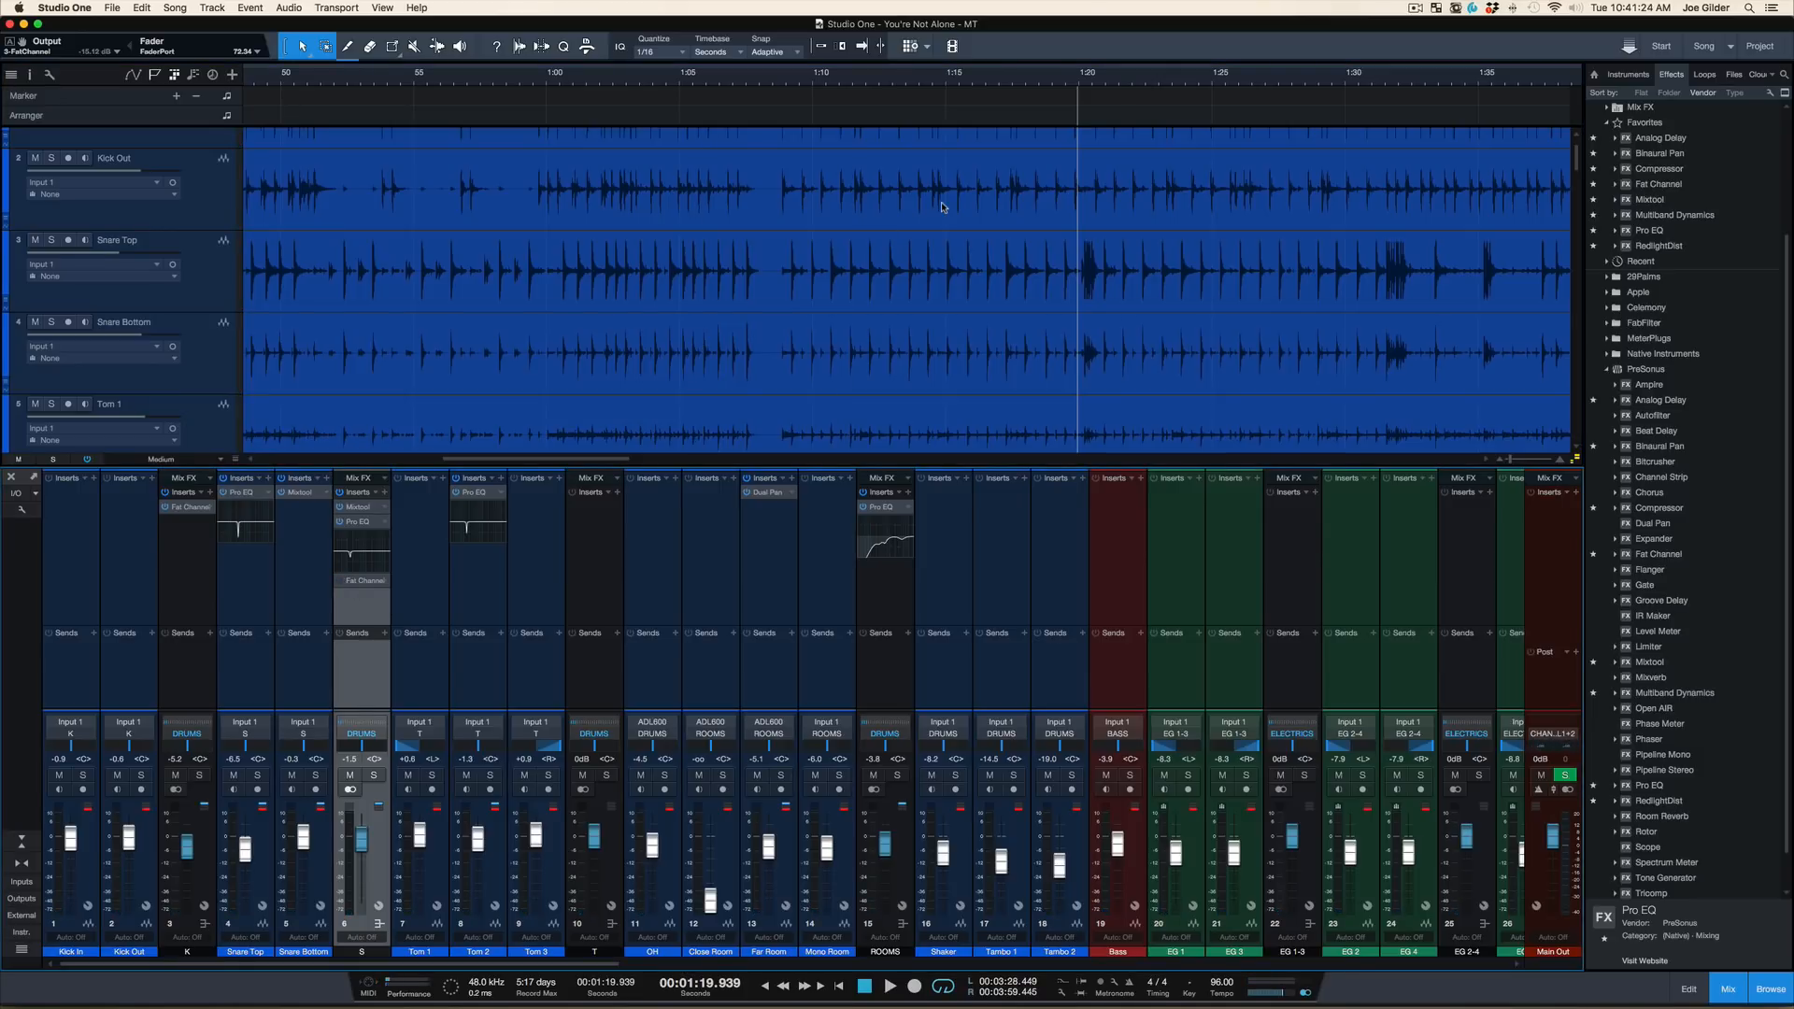
pyautogui.press('space')
pyautogui.press('space')
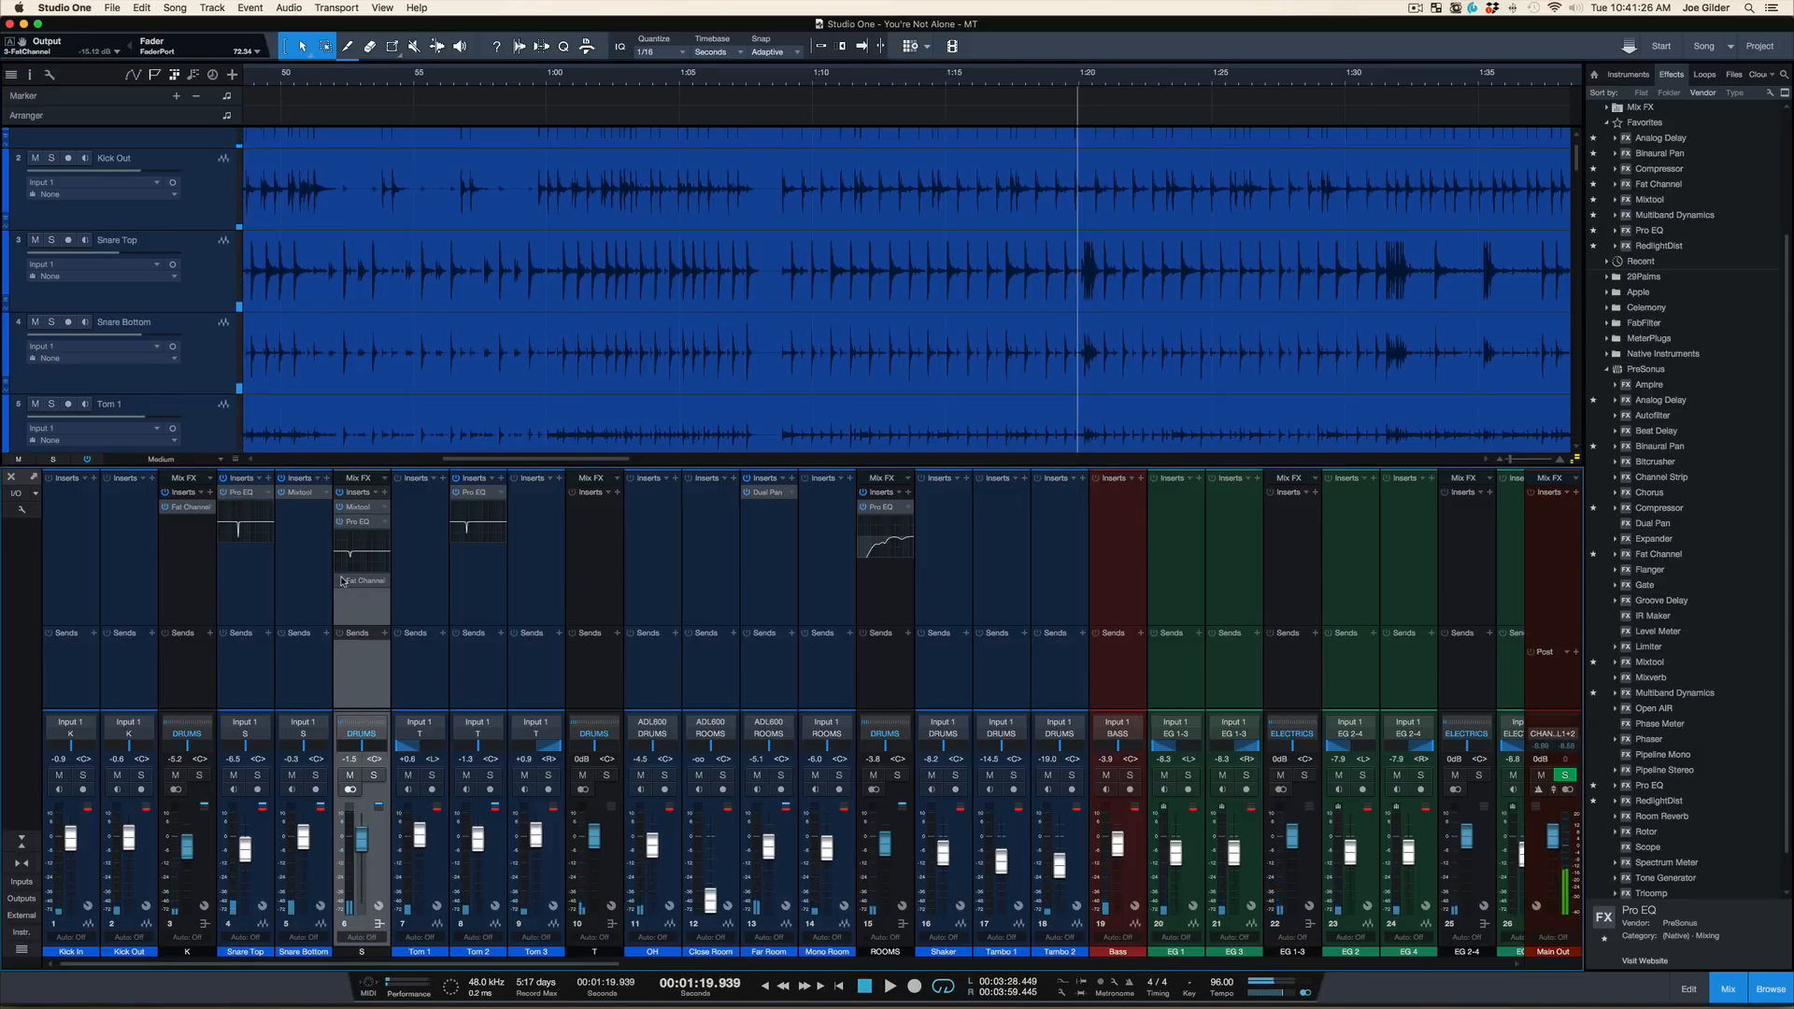
pyautogui.press('space')
pyautogui.press('space')
# Play the full mix from about 1:08 with the snare bus processing in place, and stop playback
pyautogui.click(780, 86)
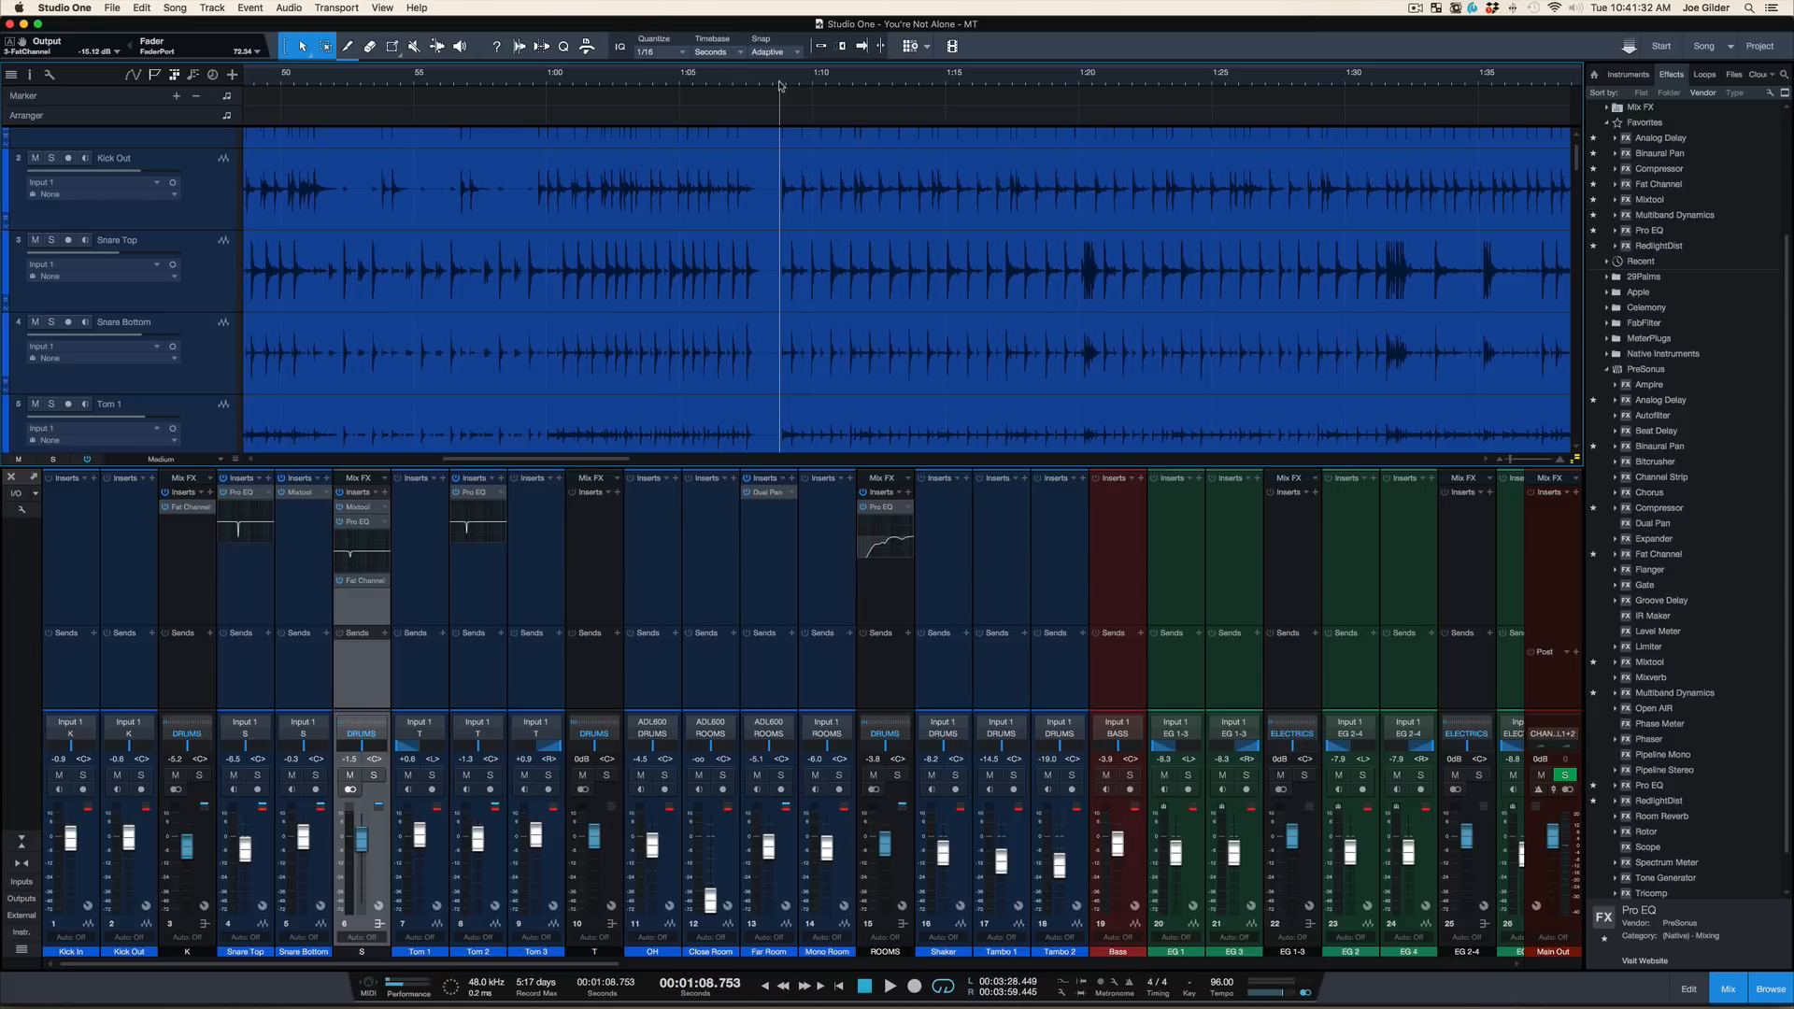
pyautogui.press('space')
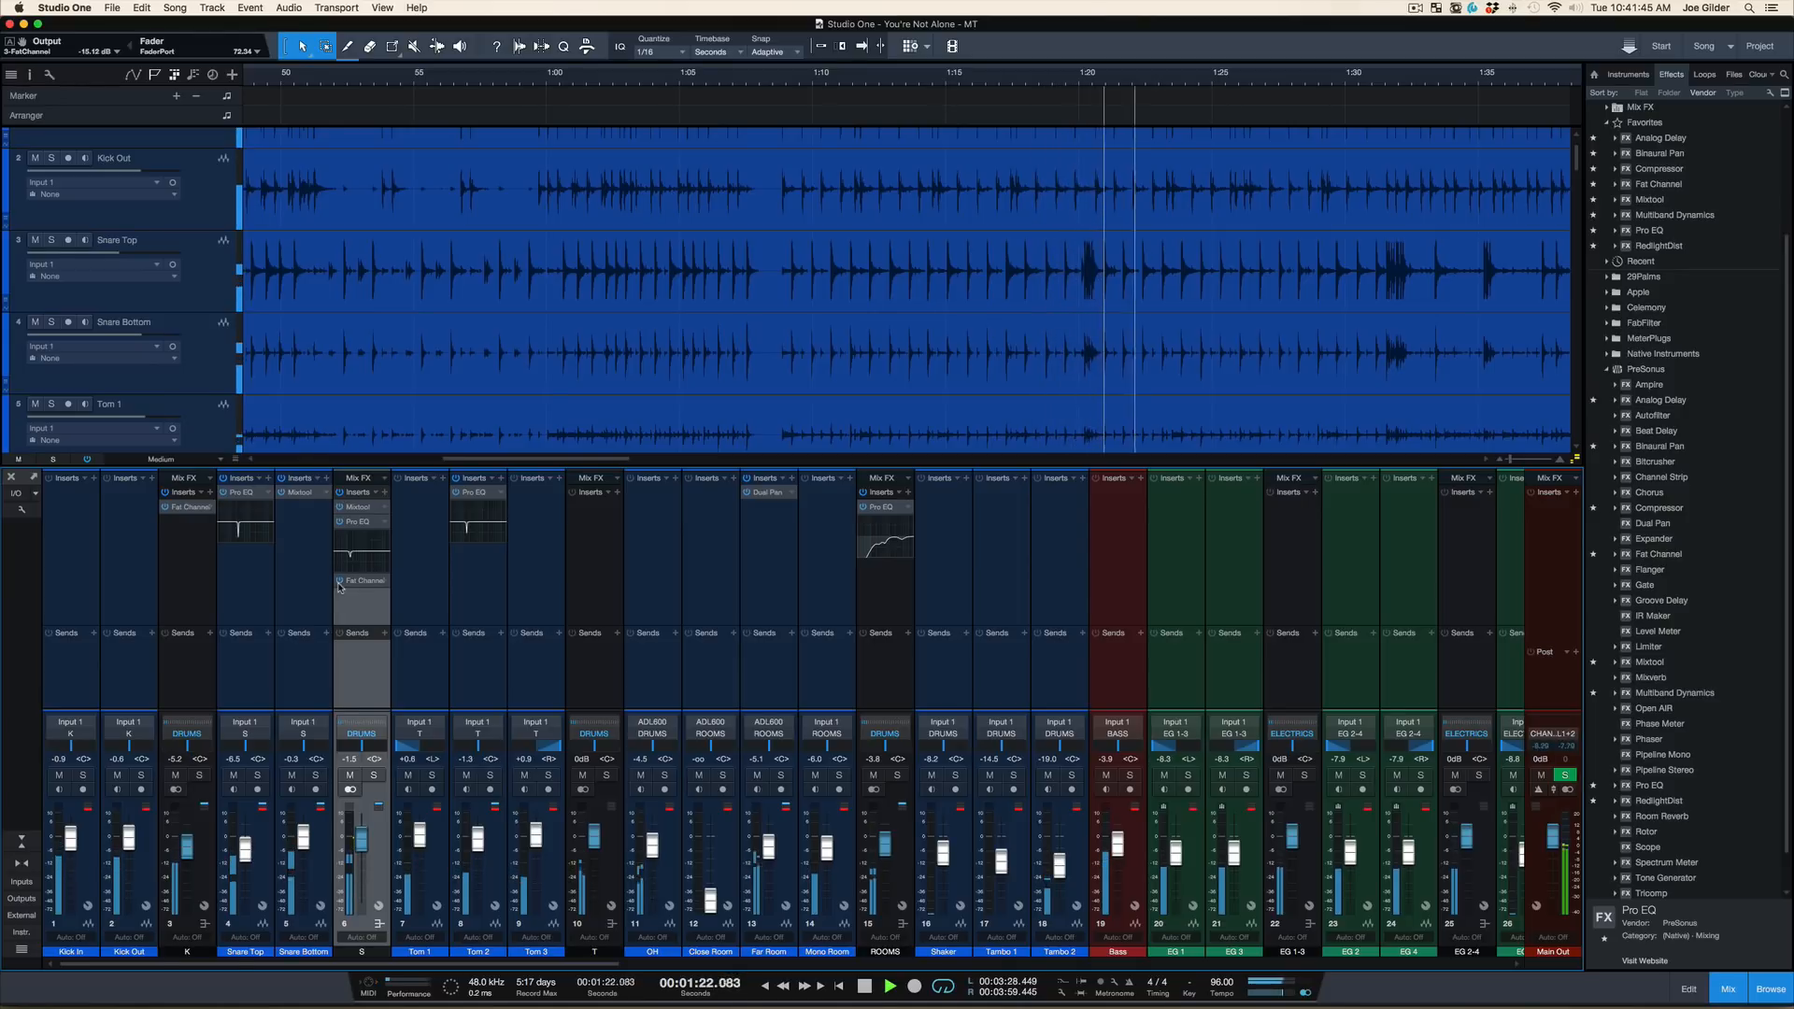
pyautogui.press('space')
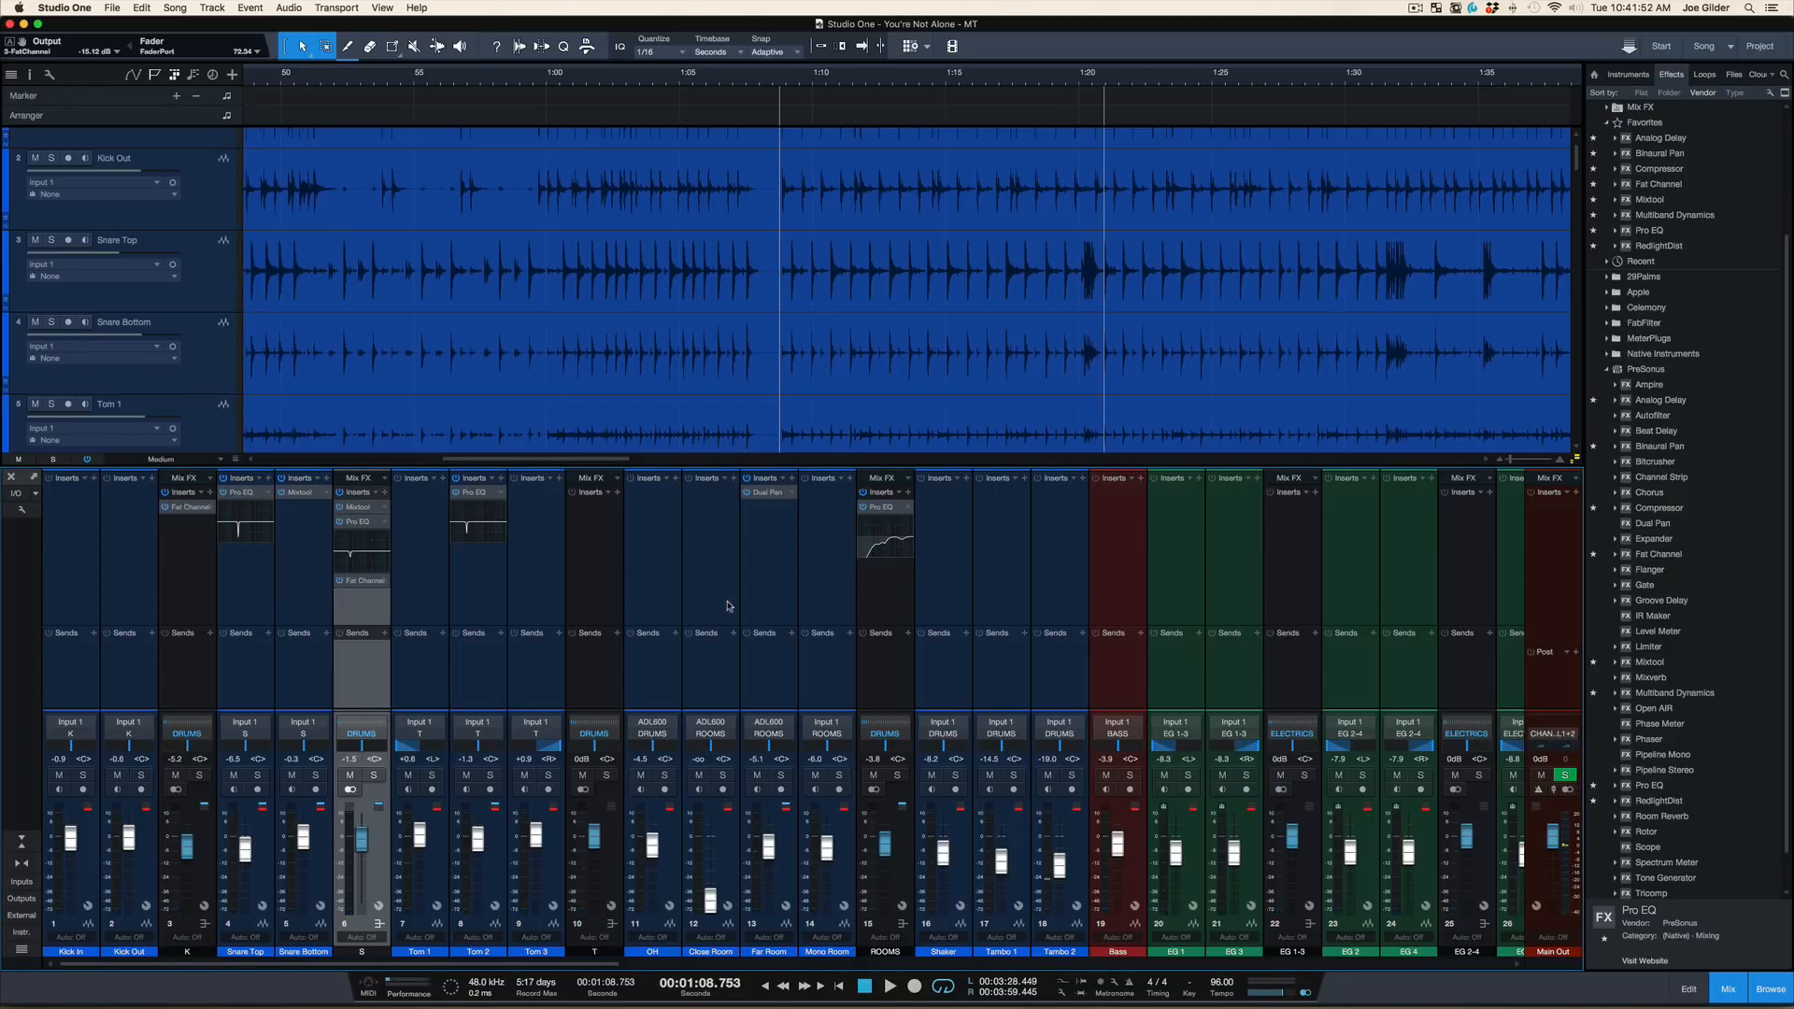
# Select the tom bus and place the playback cursor at about 3:28, where the highlighted Tom 1 section begins
pyautogui.click(619, 612)
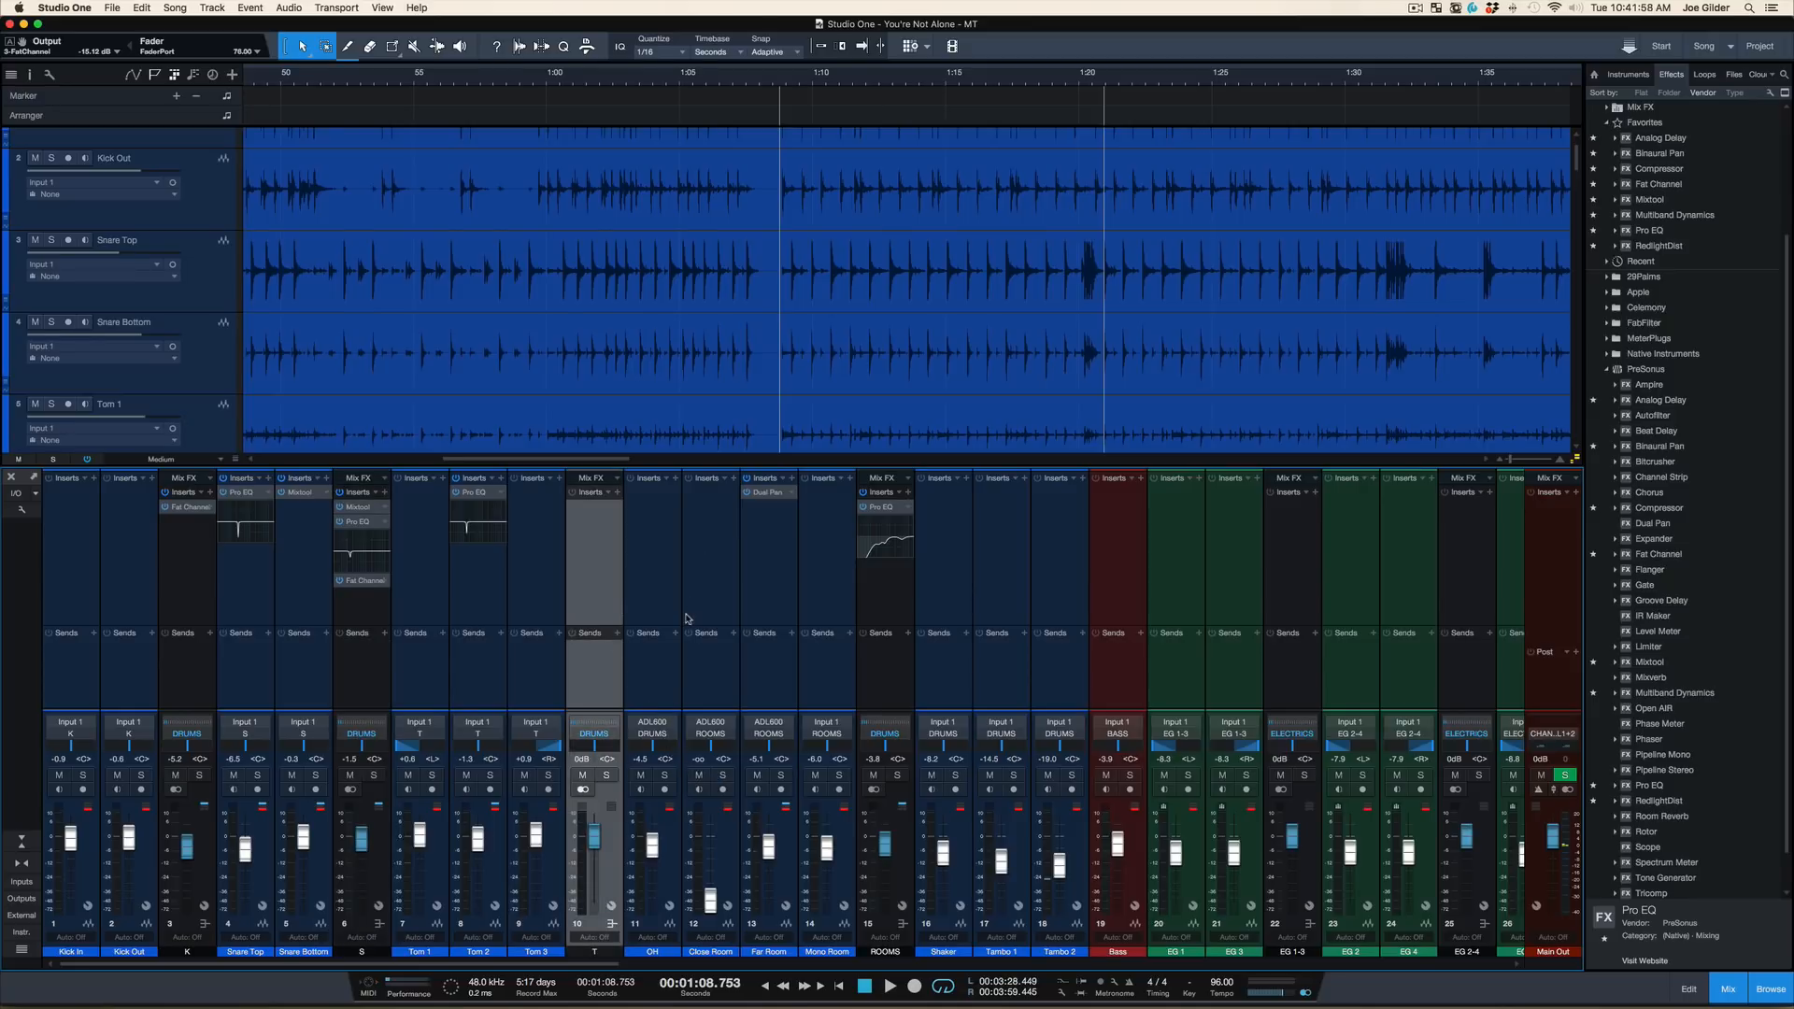
pyautogui.moveTo(666, 73); pyautogui.dragTo(667, 20)
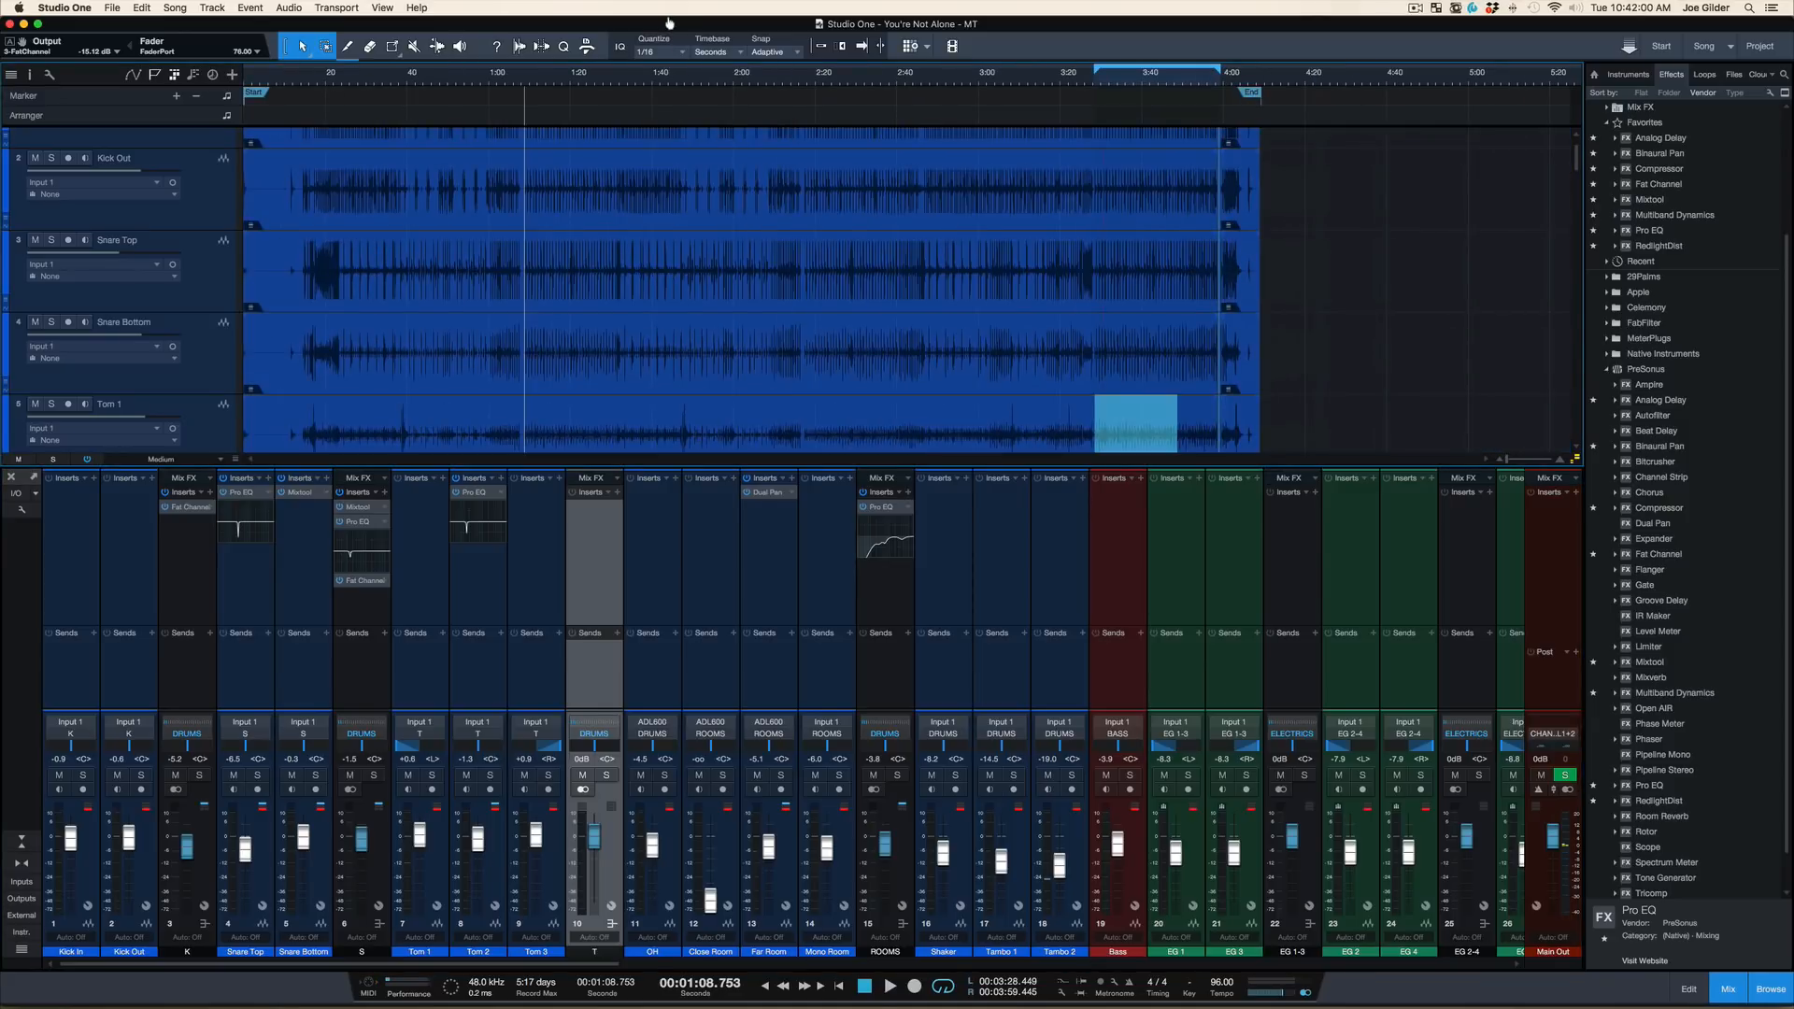
pyautogui.moveTo(1119, 89); pyautogui.dragTo(1106, 131)
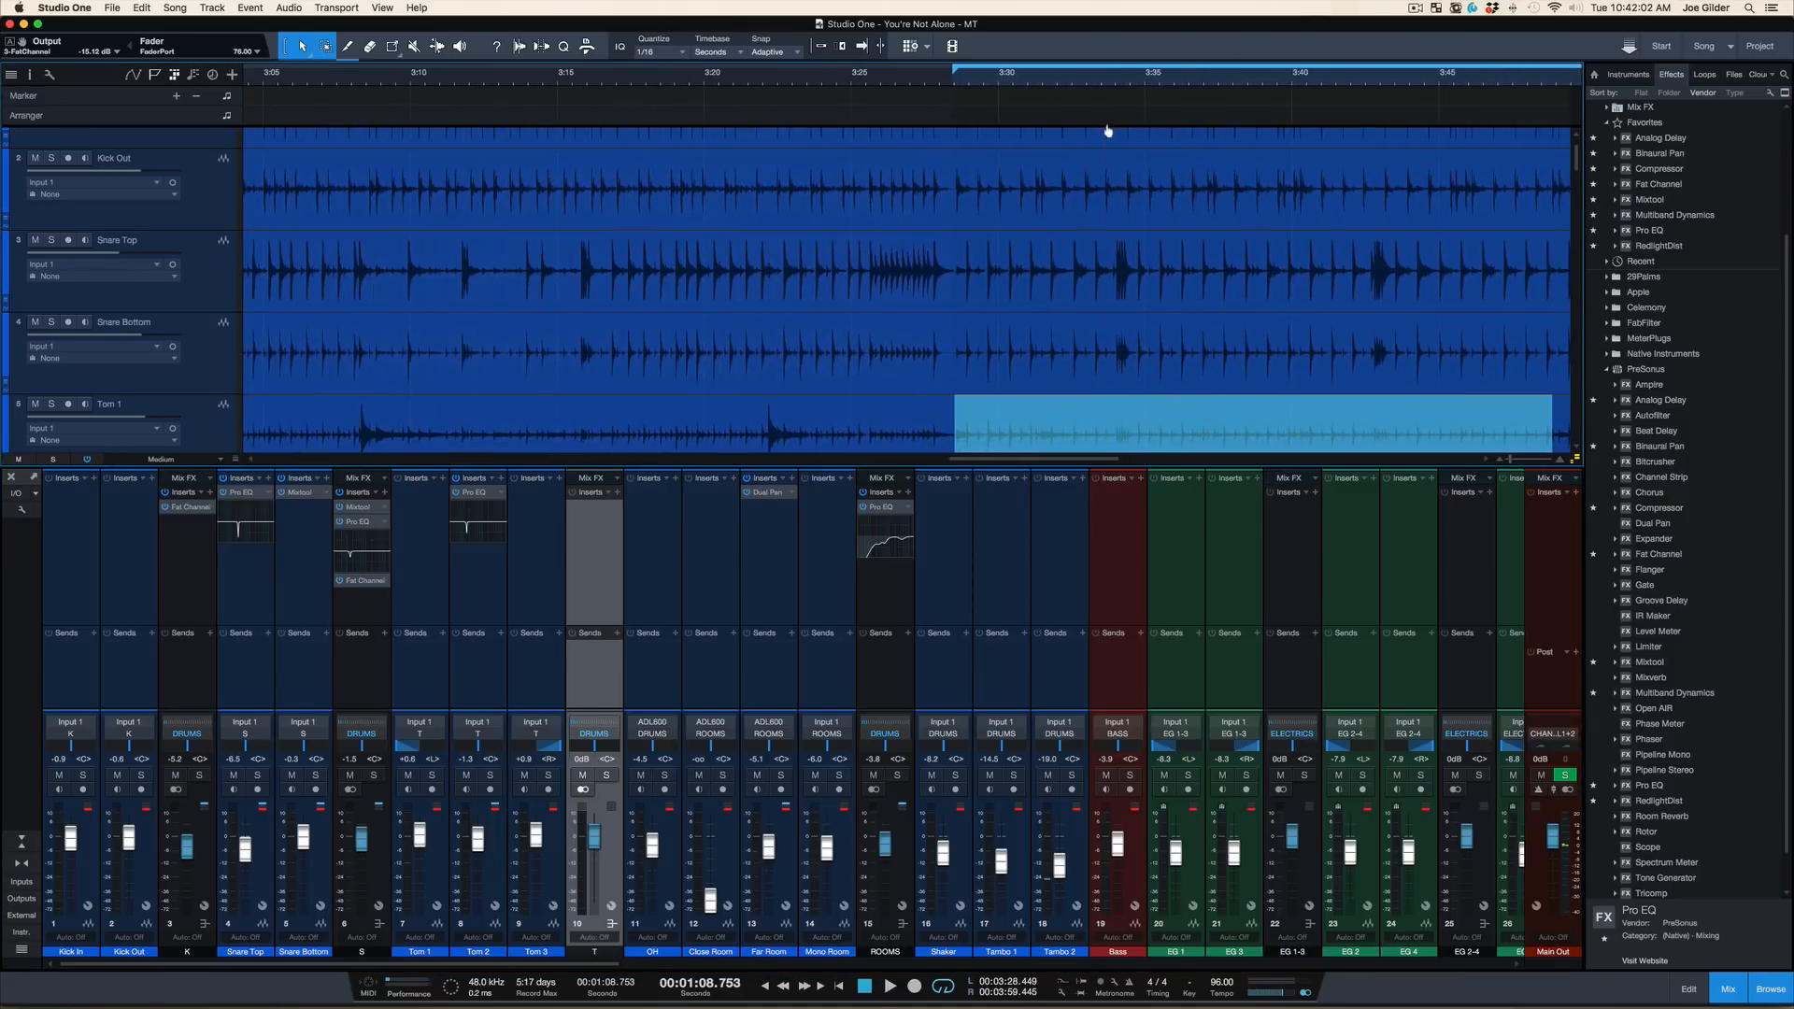
pyautogui.click(951, 86)
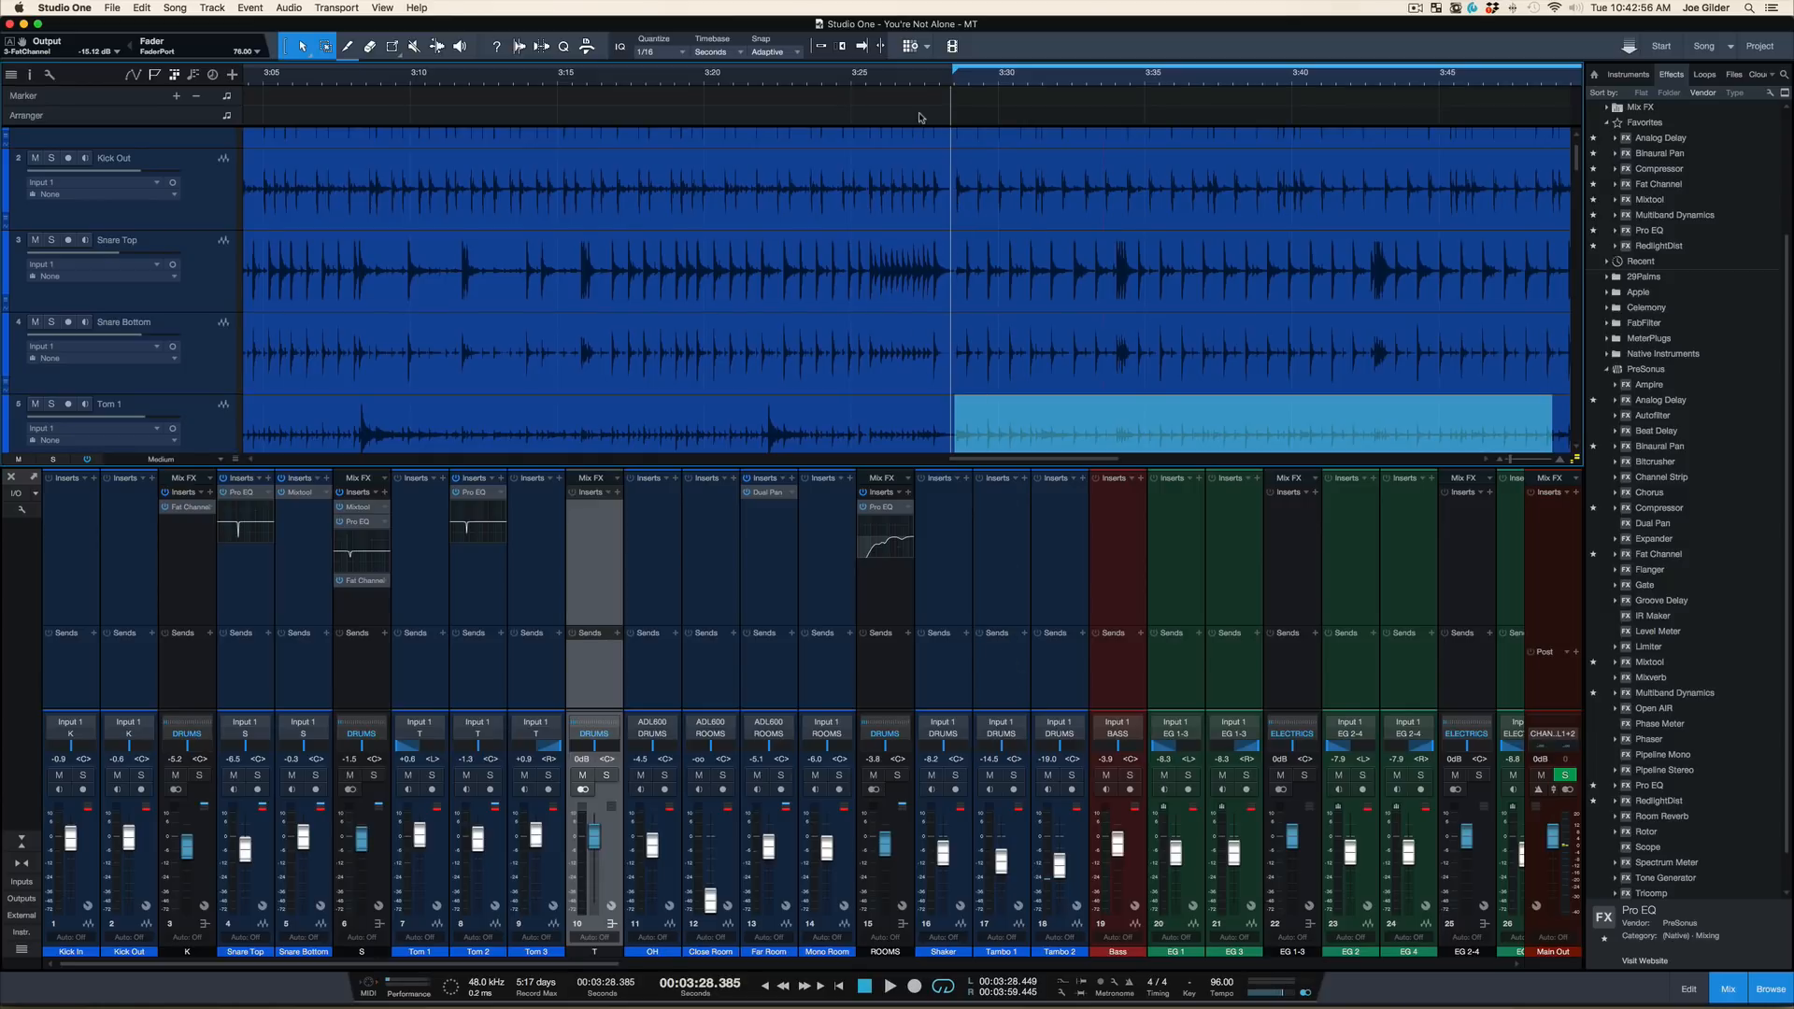
# Play the mix from about 3:28 and lower the kick bus to -5.6 dB
pyautogui.moveTo(915, 75); pyautogui.dragTo(908, 37)
pyautogui.press('space')
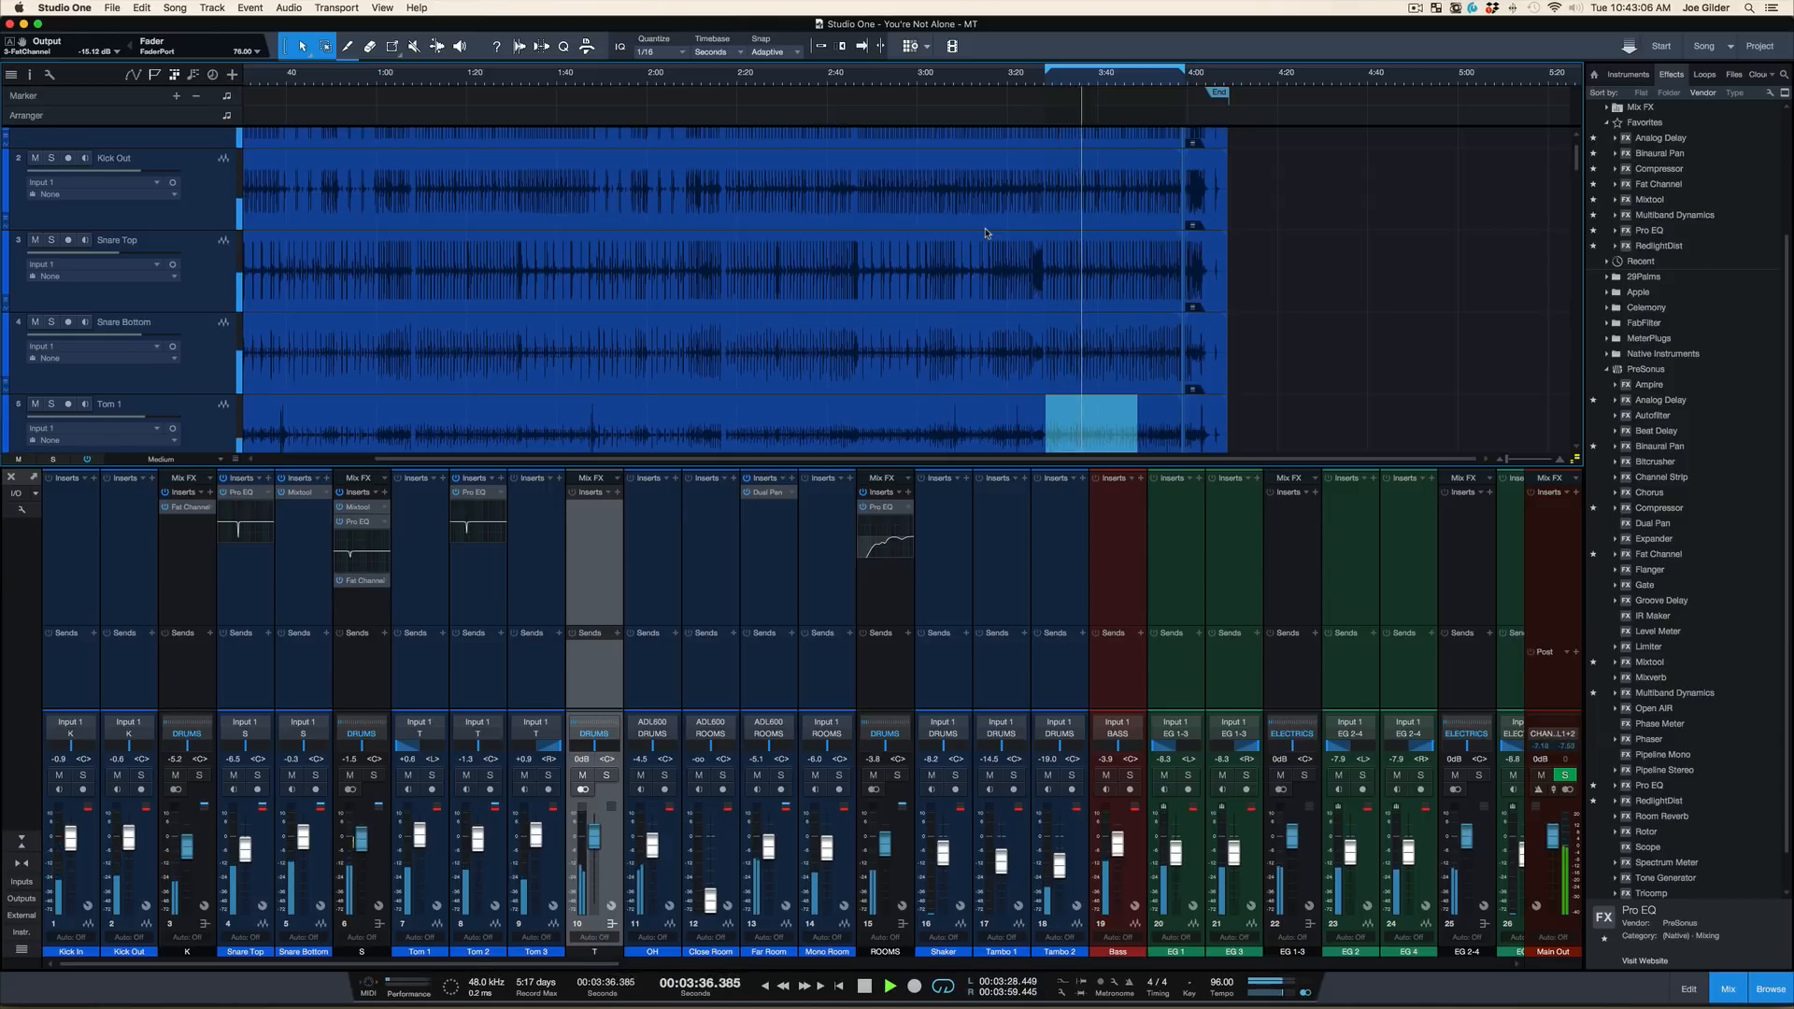
pyautogui.click(185, 656)
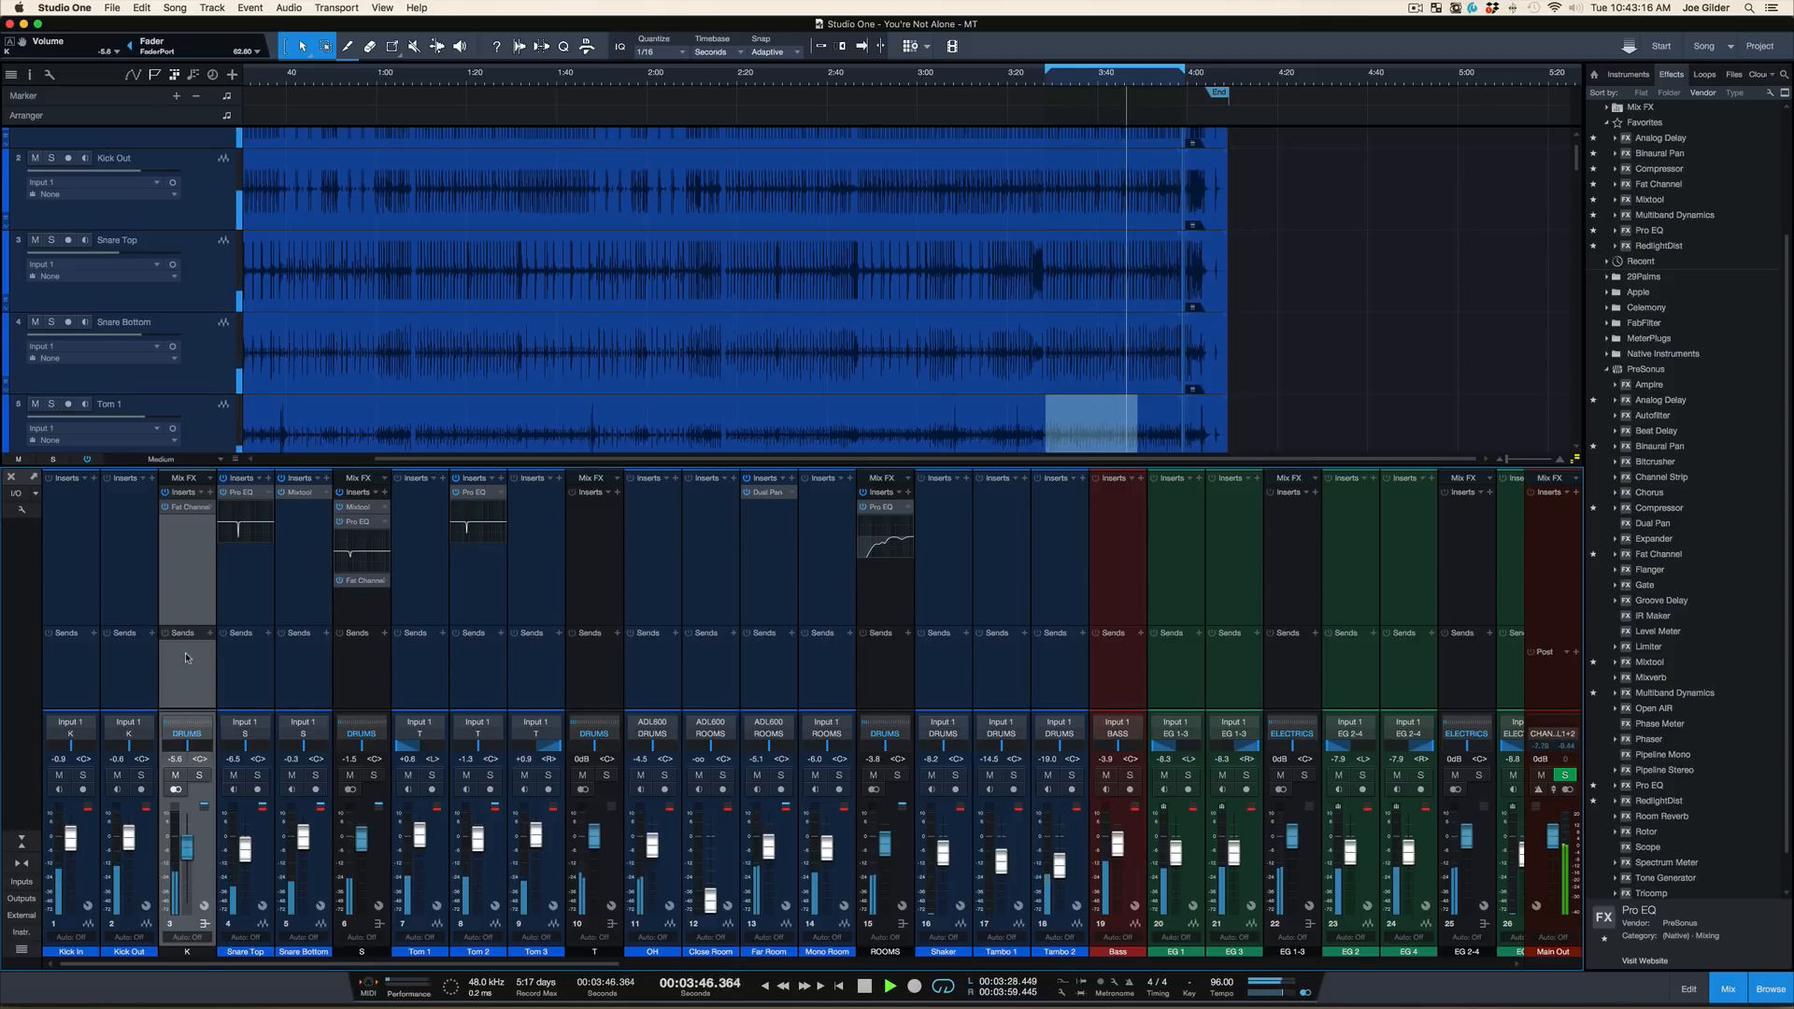
# Open the kick bus's Fat Channel and audition Vintage EQ low-band boosts of 12.48 and 15.20 dB, switching between 110 Hz and 60 Hz
pyautogui.click(182, 508)
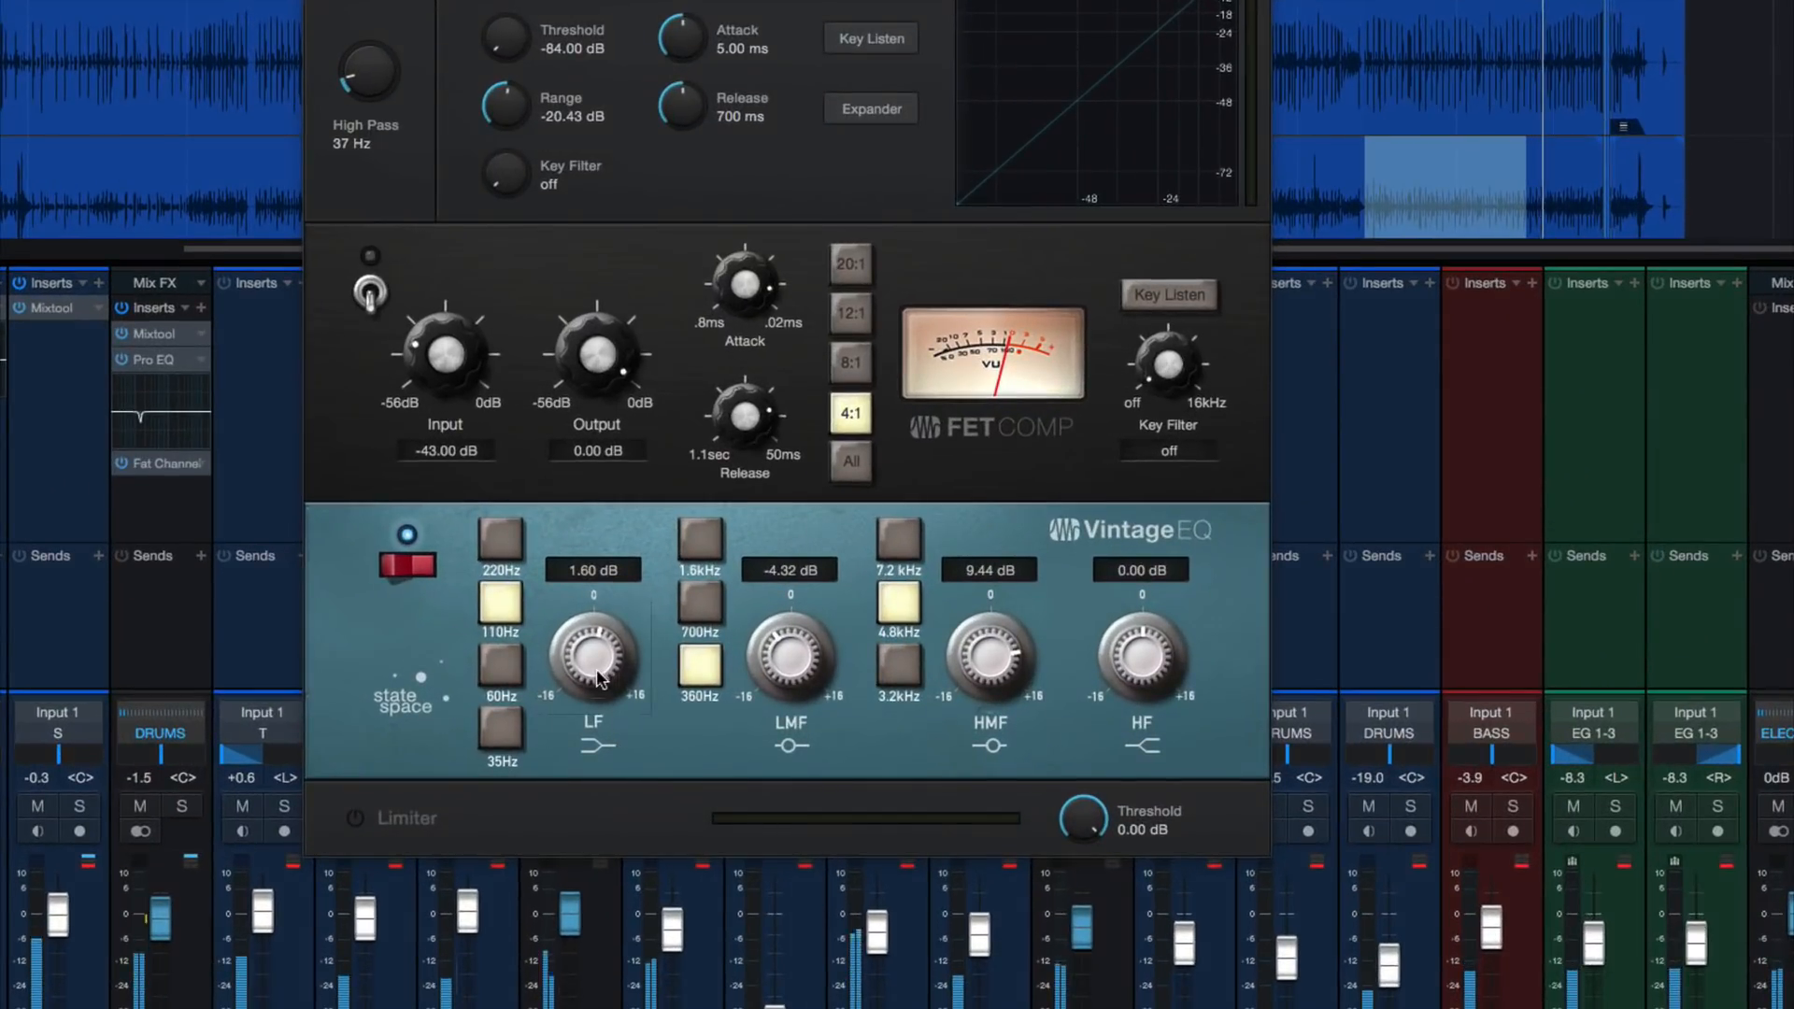
pyautogui.moveTo(598, 677); pyautogui.dragTo(607, 597)
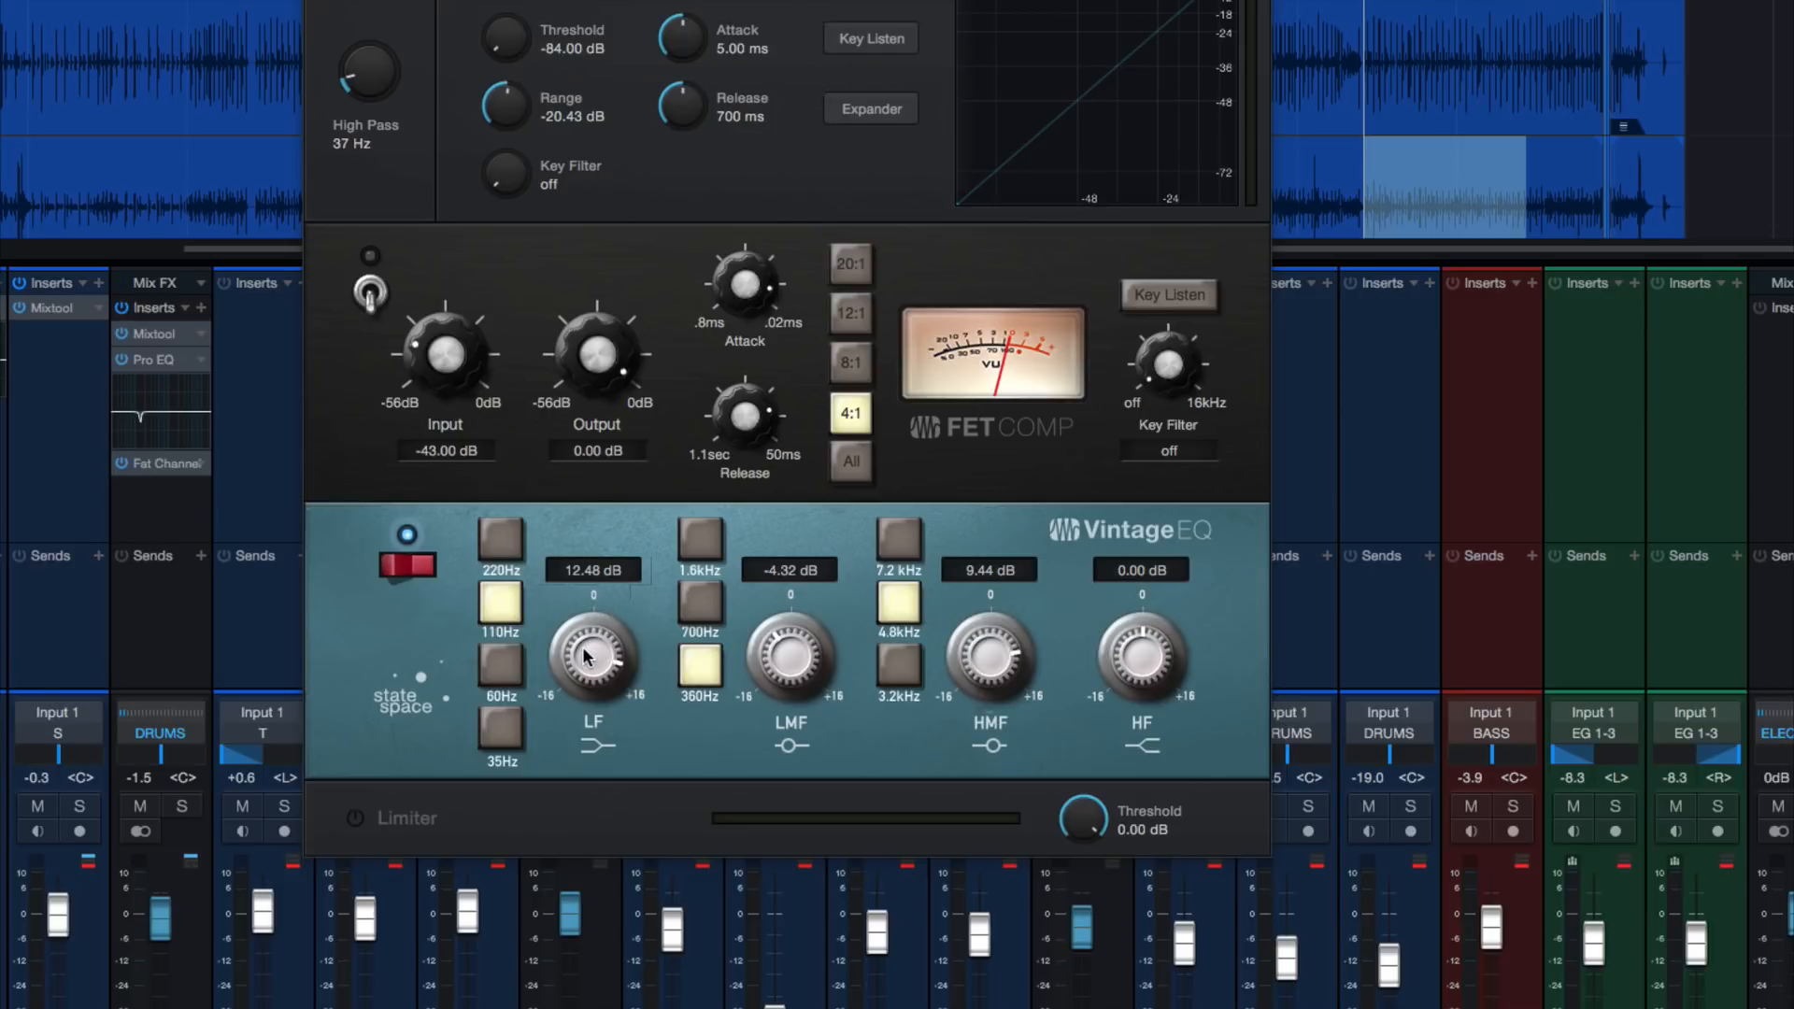
pyautogui.click(488, 684)
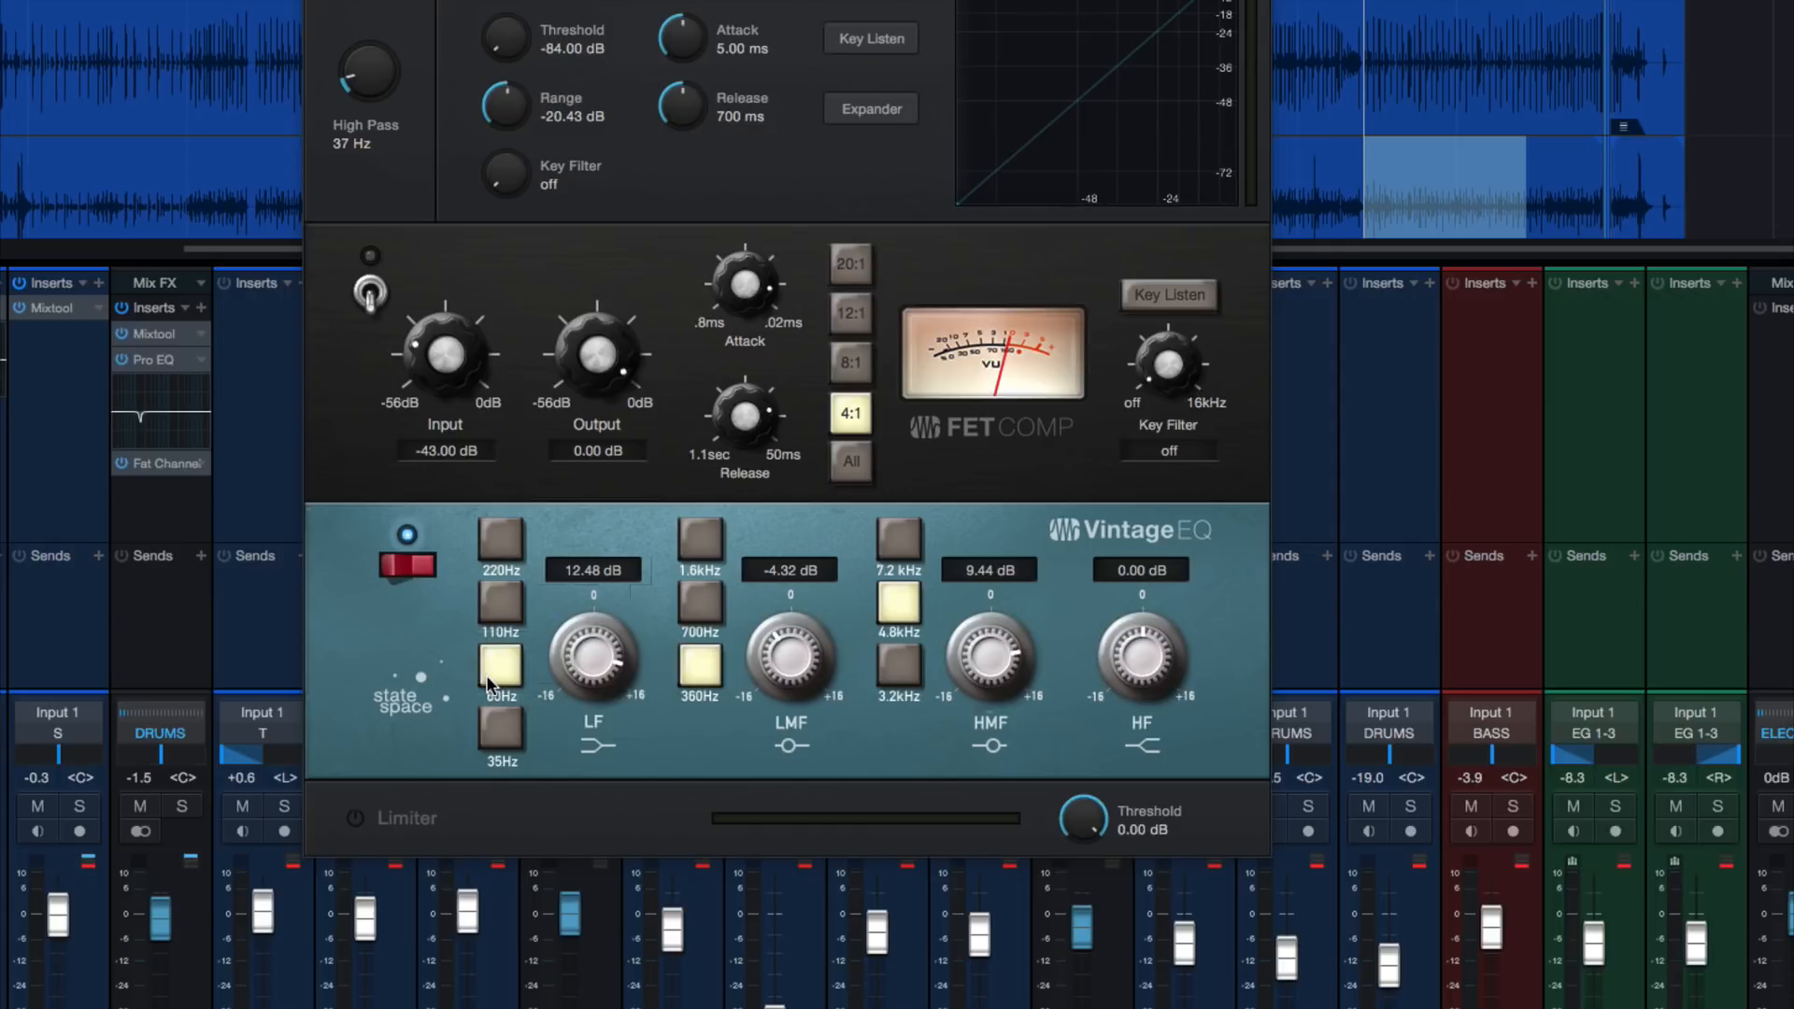
pyautogui.click(501, 619)
pyautogui.doubleClick(593, 671)
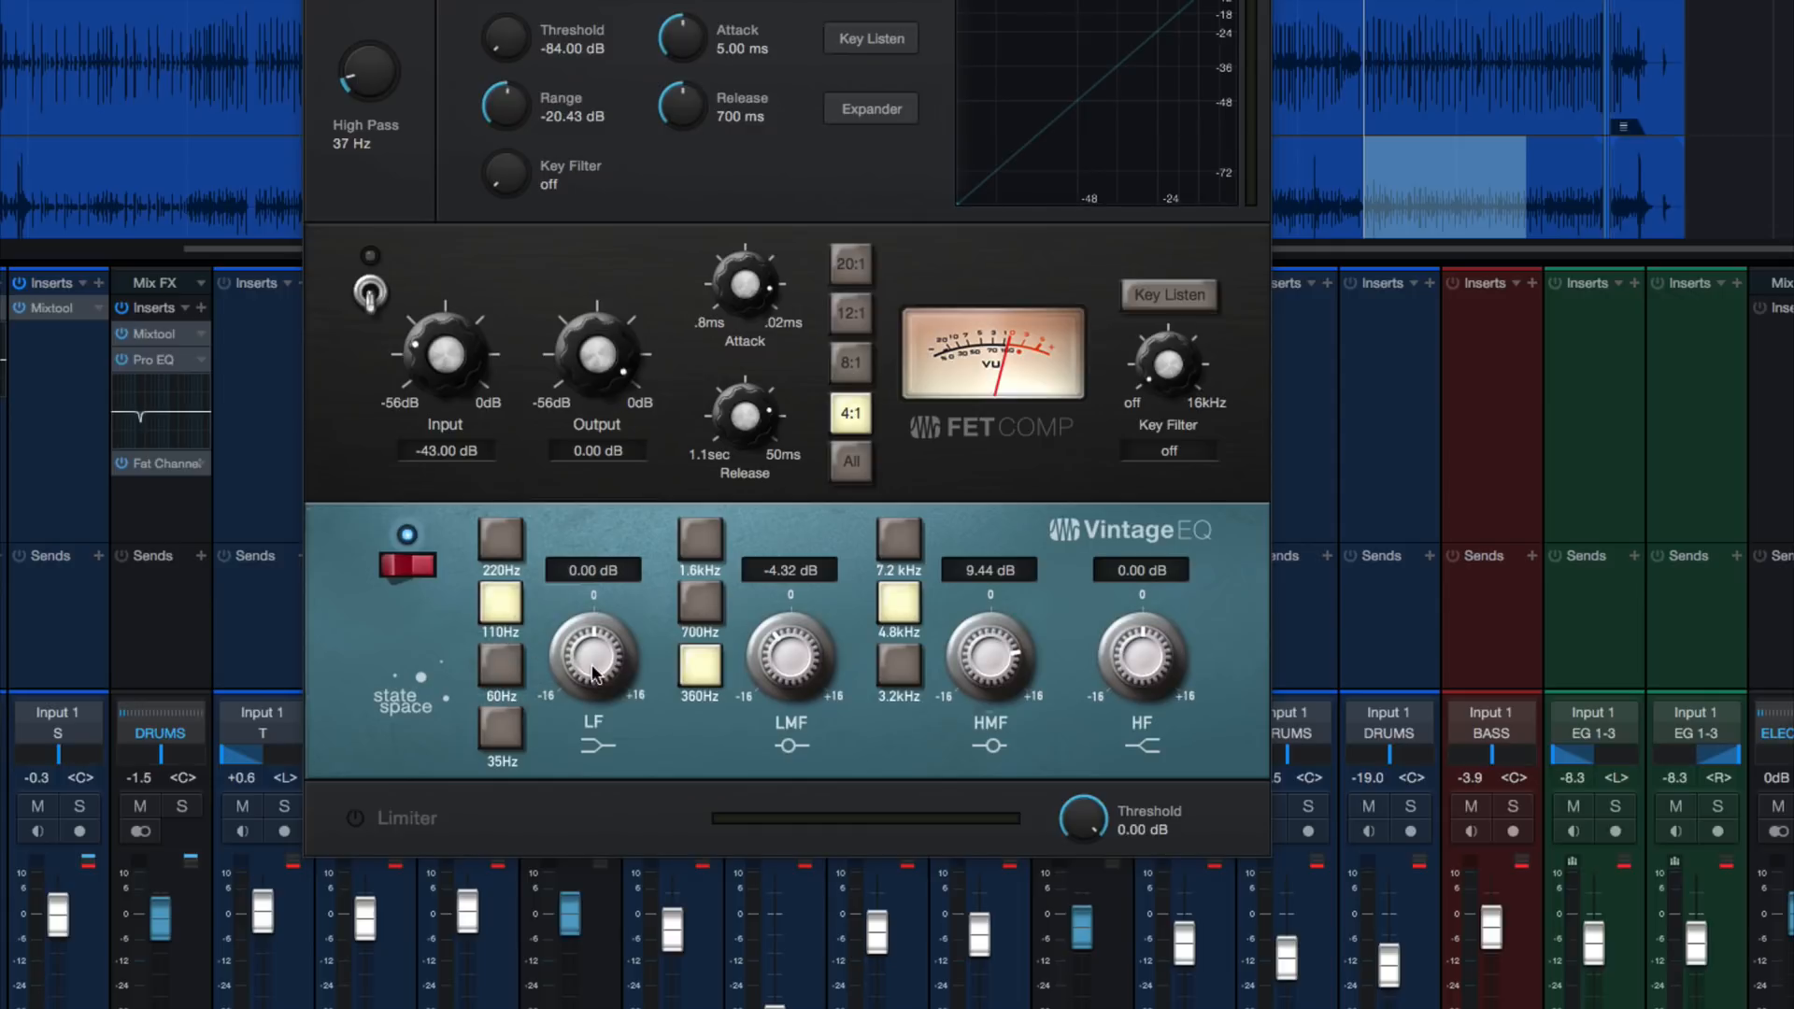
pyautogui.moveTo(554, 641); pyautogui.dragTo(573, 559)
pyautogui.click(496, 680)
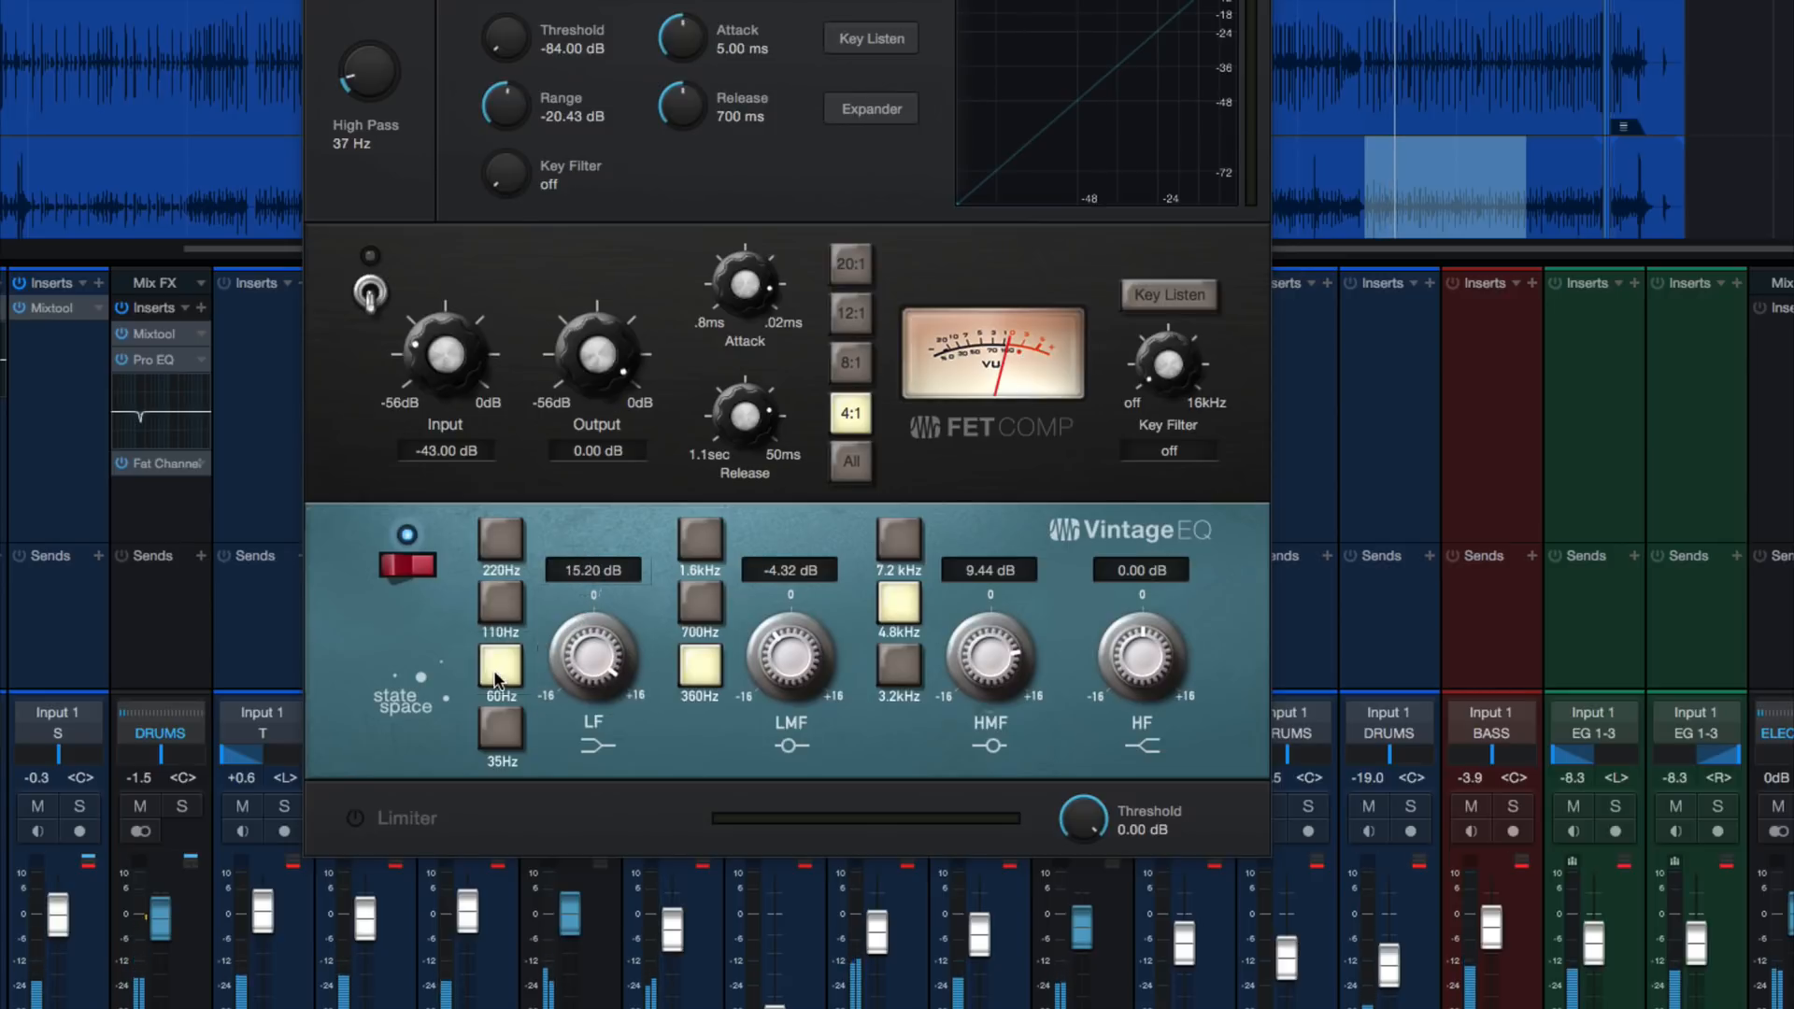
# Try a 13.12 dB low-band boost at 60 Hz and 110 Hz, and reduce it to 4.80 dB
pyautogui.moveTo(569, 637)
pyautogui.mouseDown()
pyautogui.moveTo(571, 680)
pyautogui.moveTo(570, 664)
pyautogui.mouseUp()
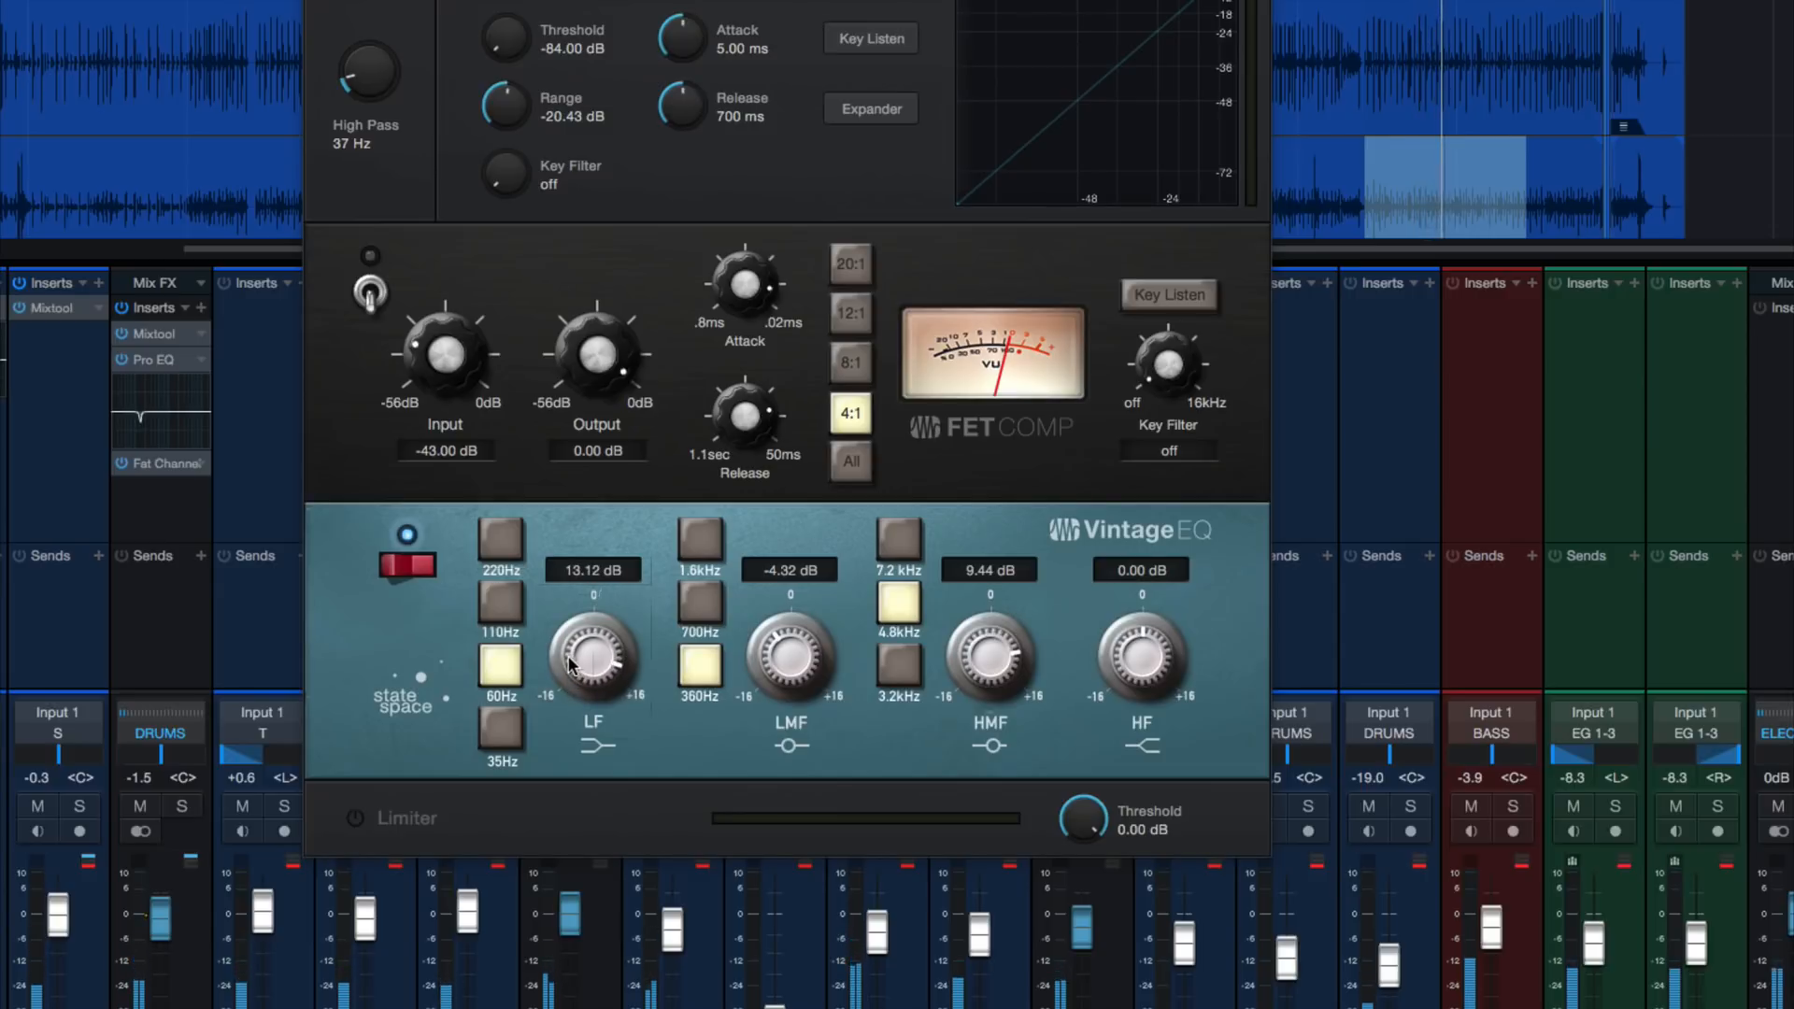
pyautogui.click(502, 609)
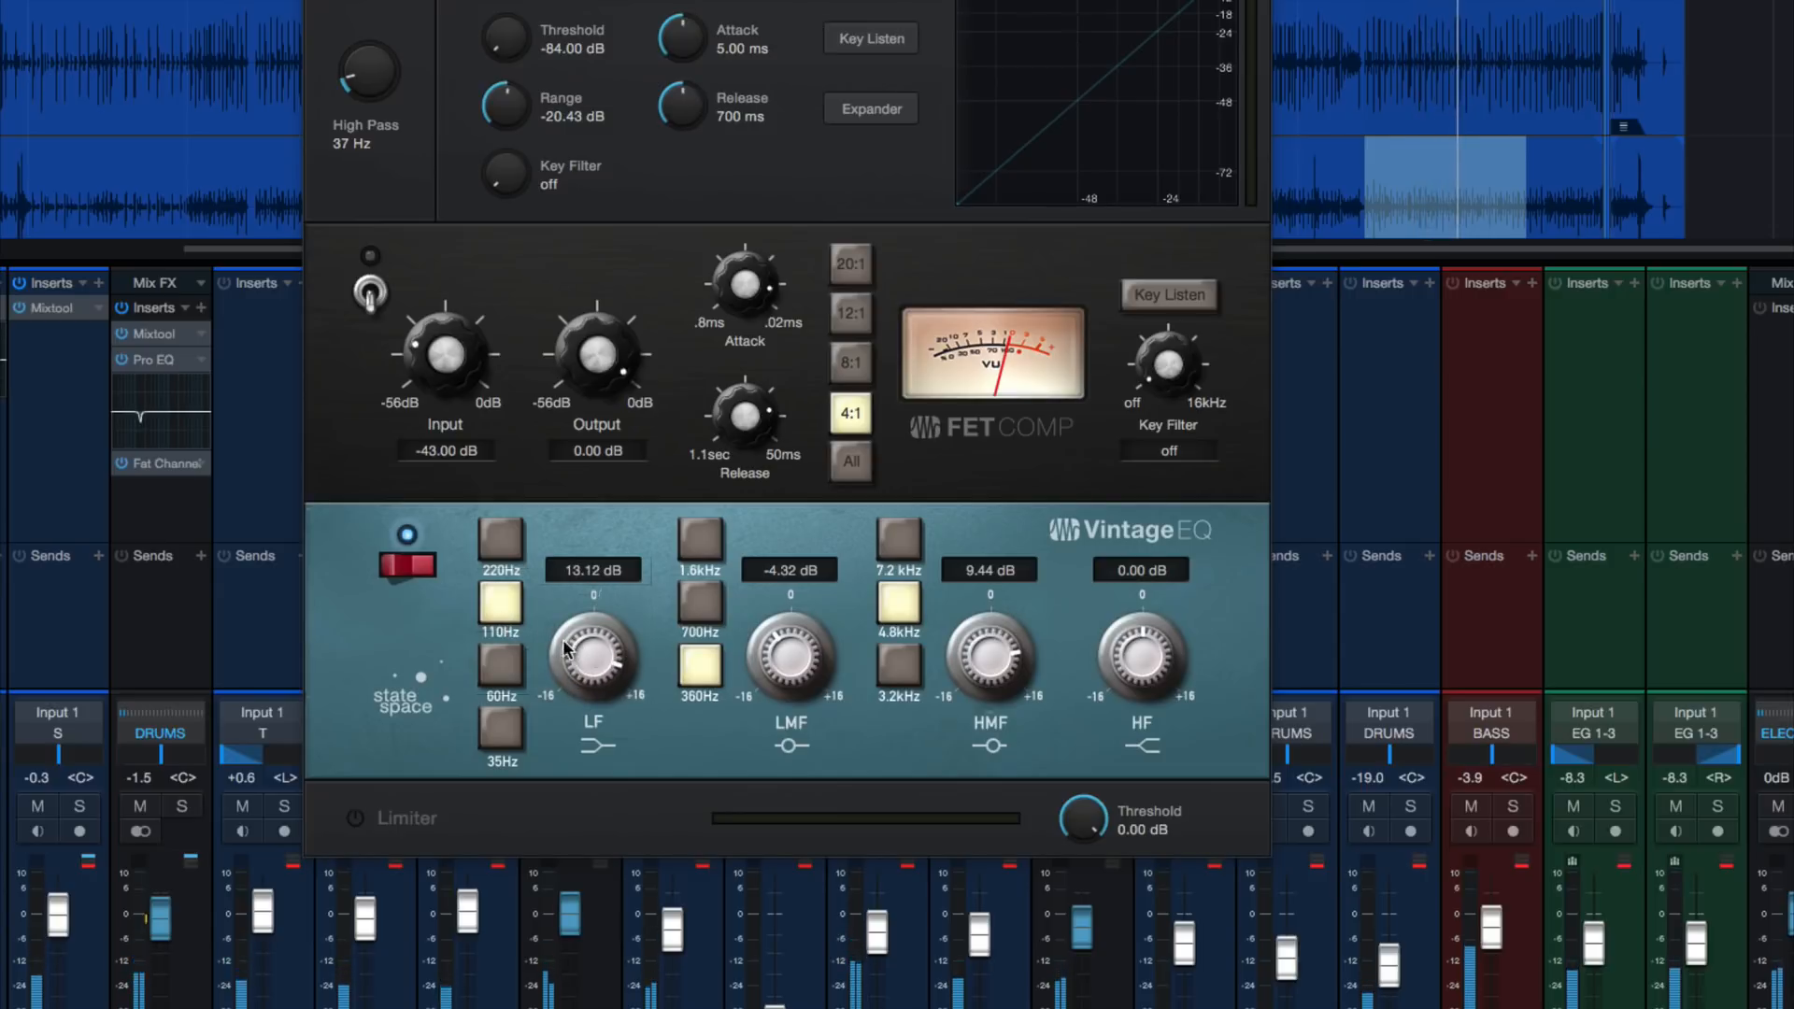
pyautogui.moveTo(623, 656); pyautogui.dragTo(627, 710)
# Set the kick bus's Vintage EQ low band to 60 Hz with a 10.56 dB boost, and close the Fat Channel window
pyautogui.click(502, 665)
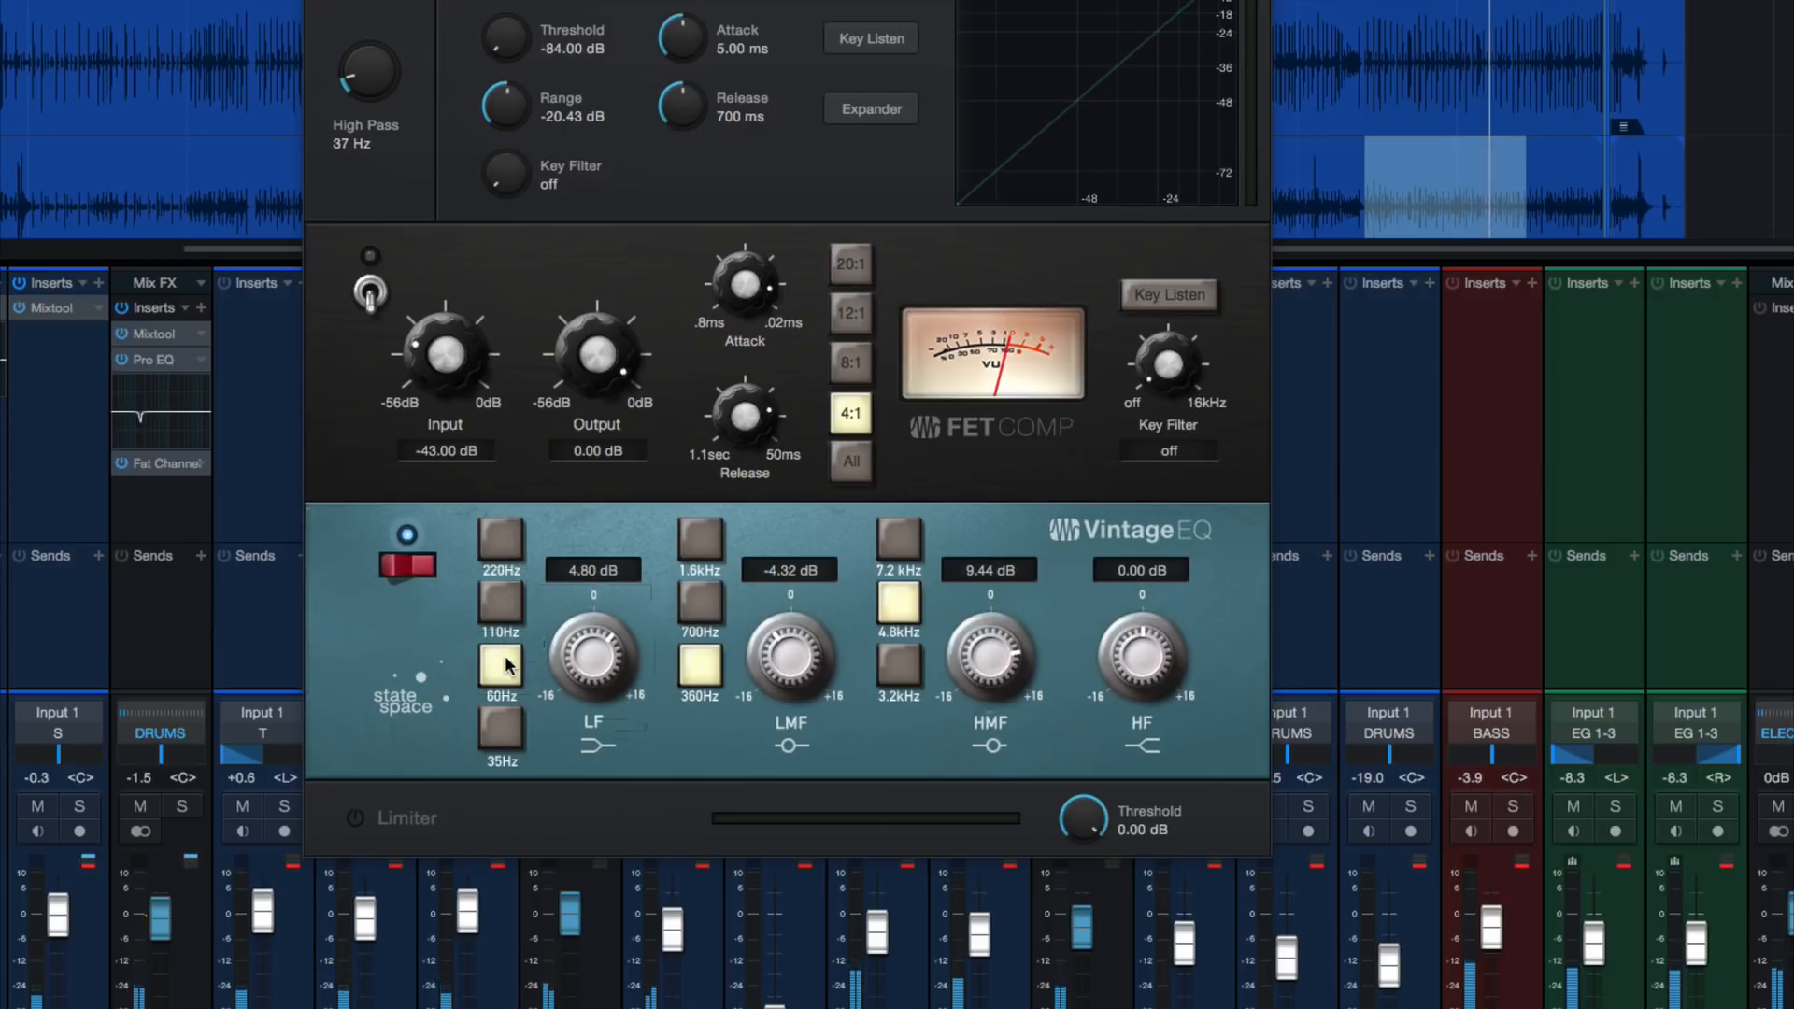
pyautogui.moveTo(577, 630); pyautogui.dragTo(581, 608)
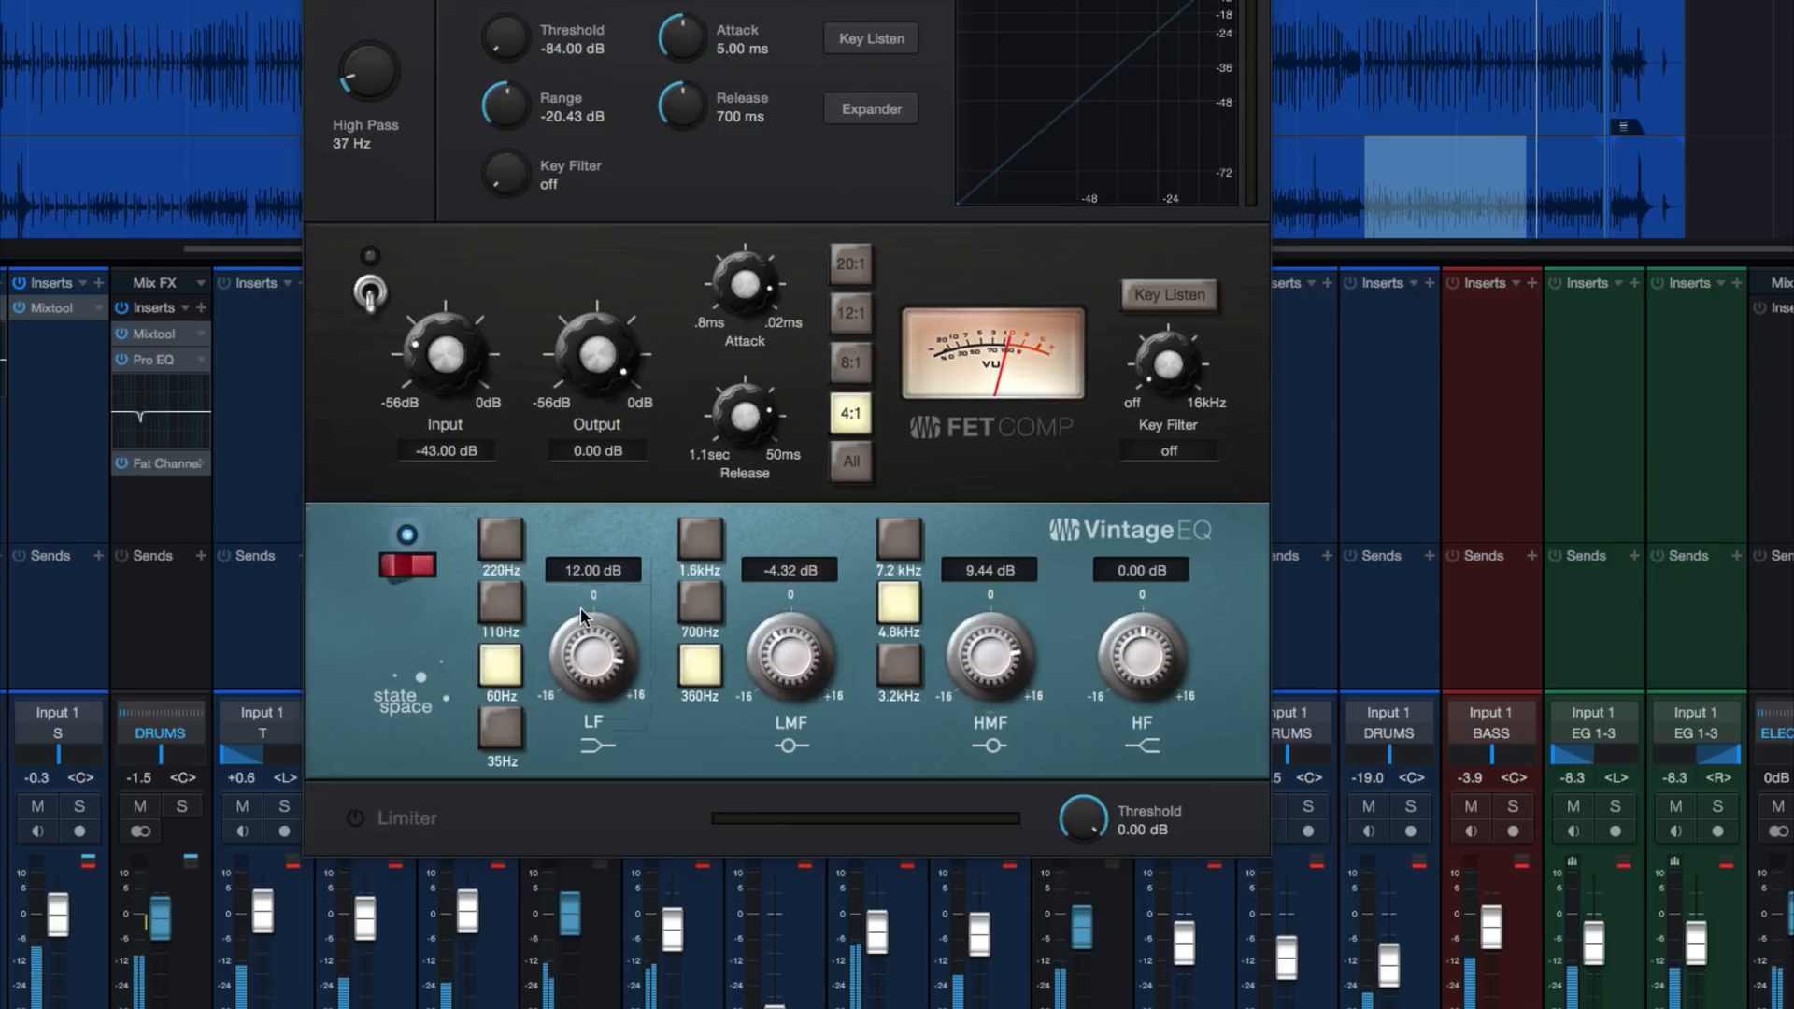
pyautogui.moveTo(580, 607); pyautogui.dragTo(578, 615)
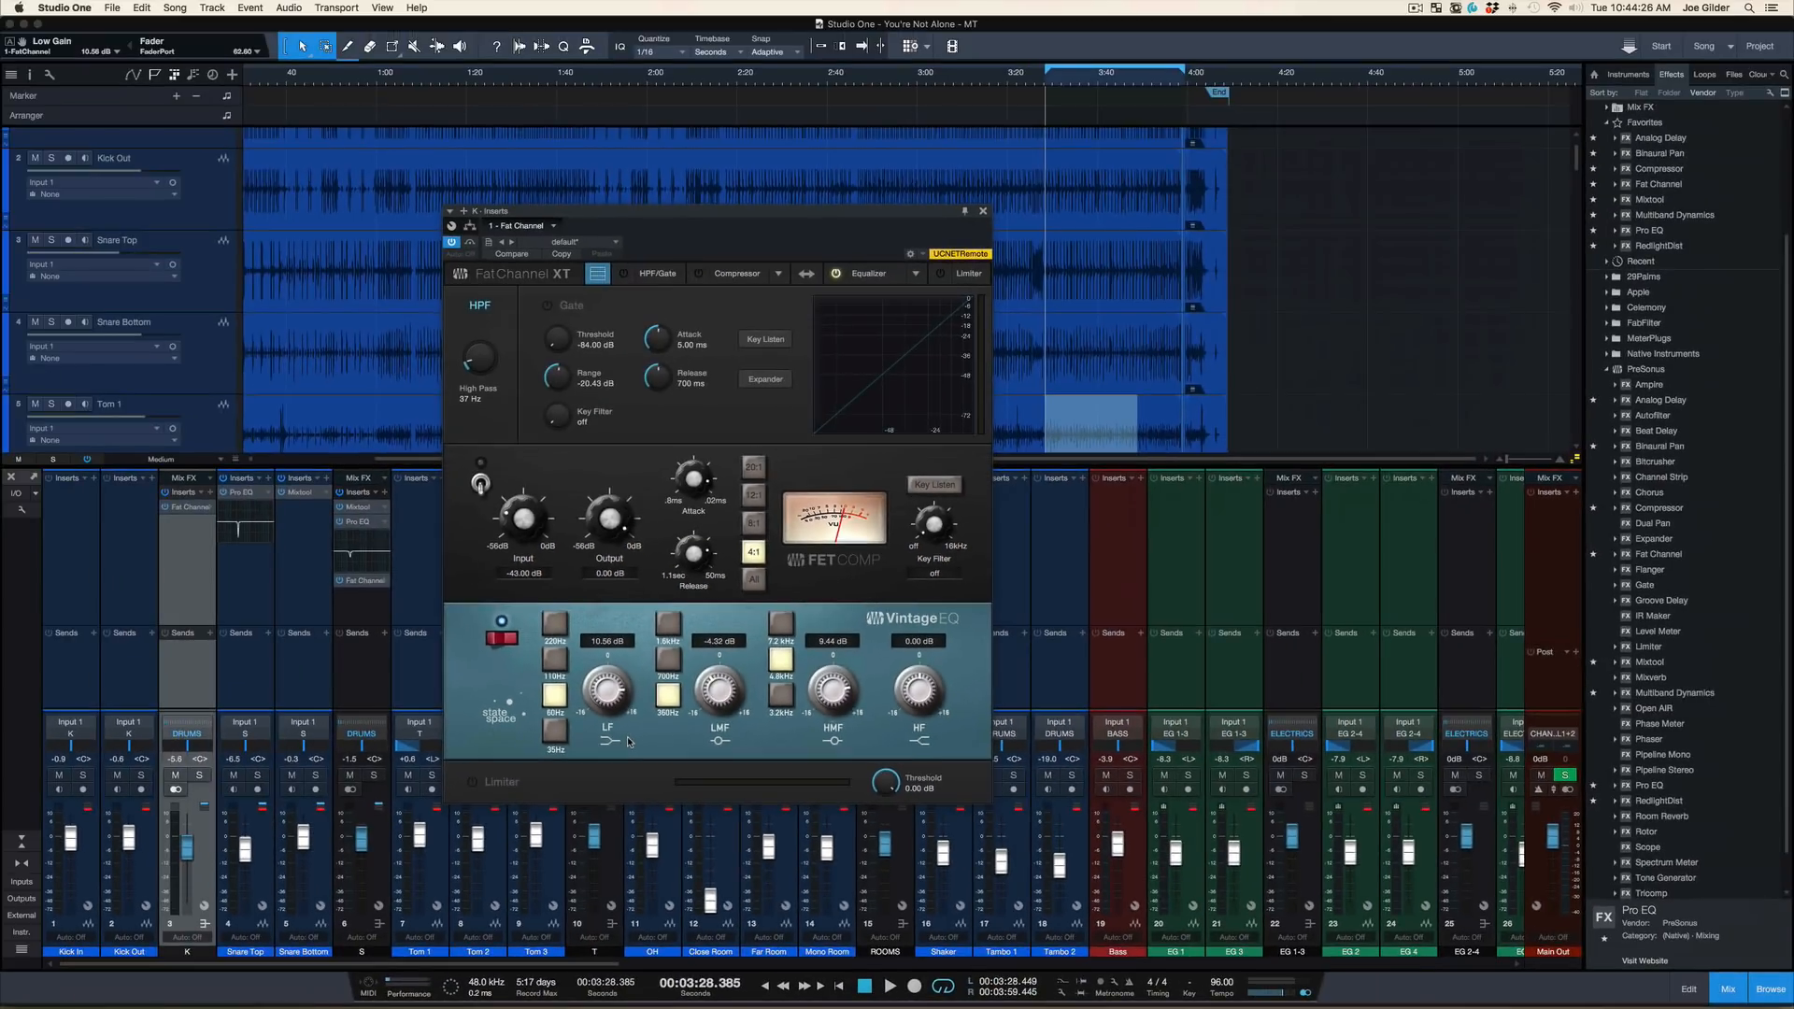
pyautogui.click(983, 211)
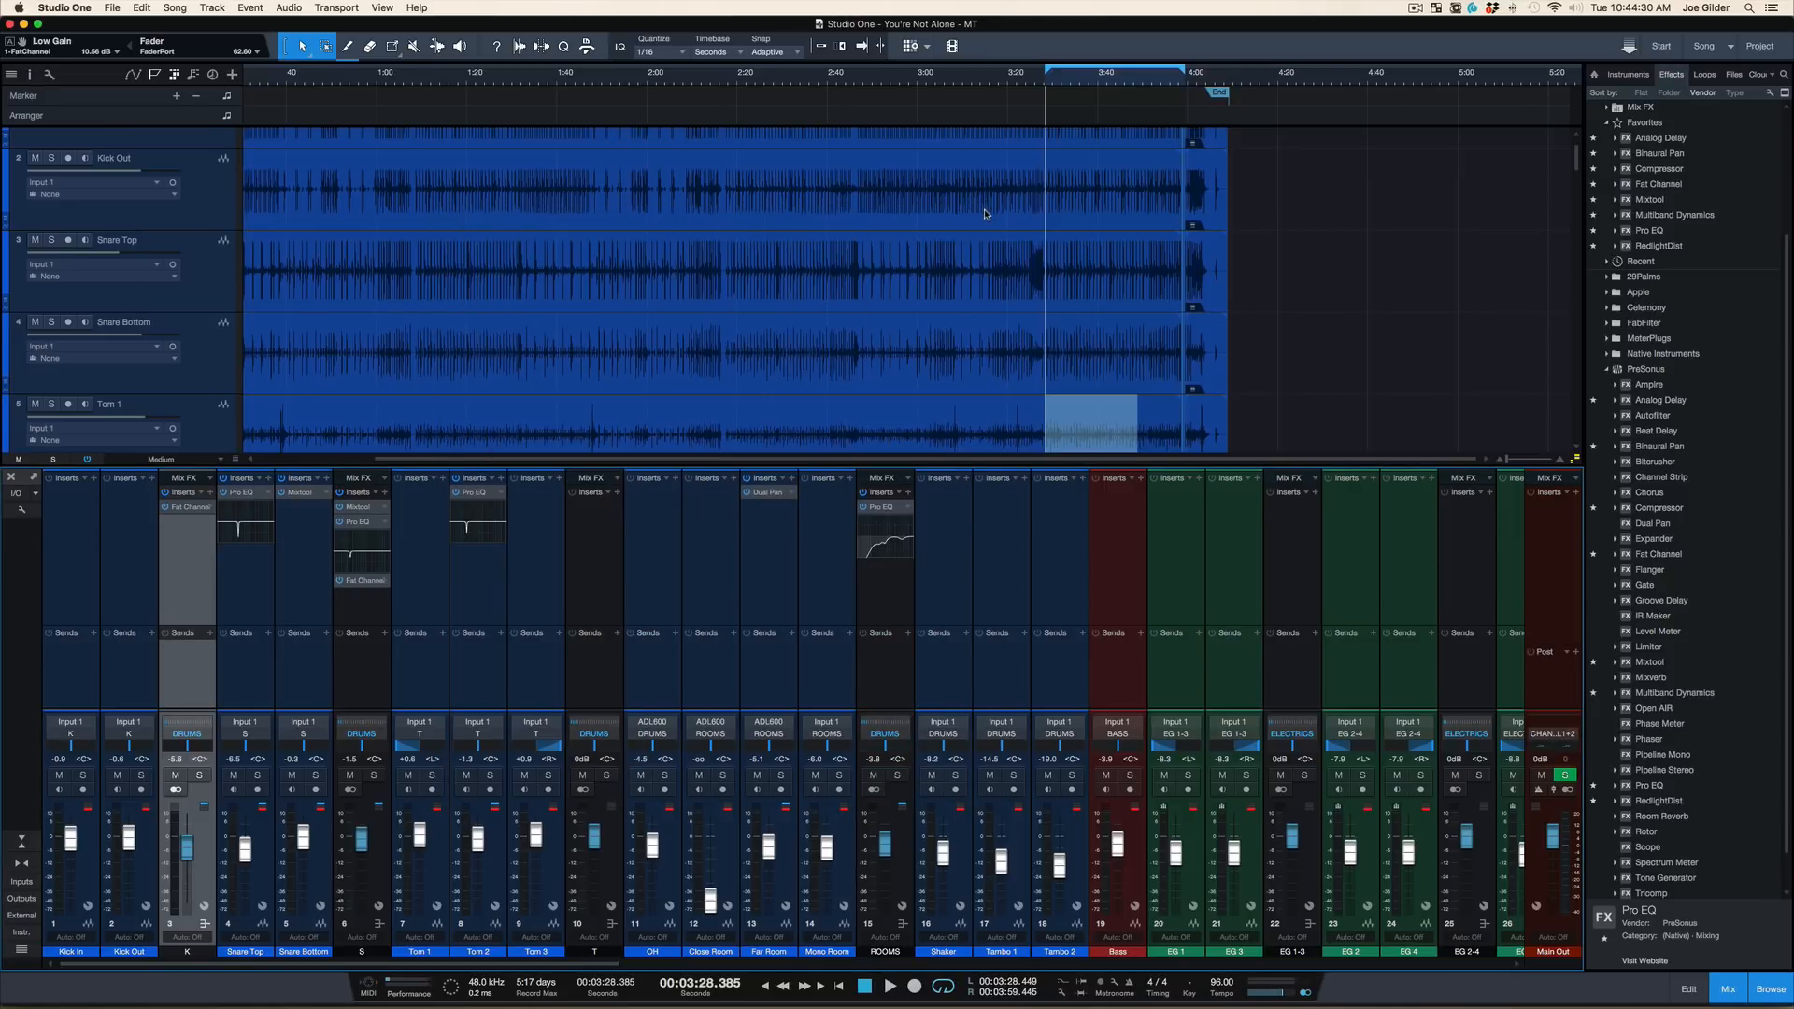
# Play the full mix from about 3:28, raise the kick bus to -4.9 dB, and stop playback
pyautogui.press('s')
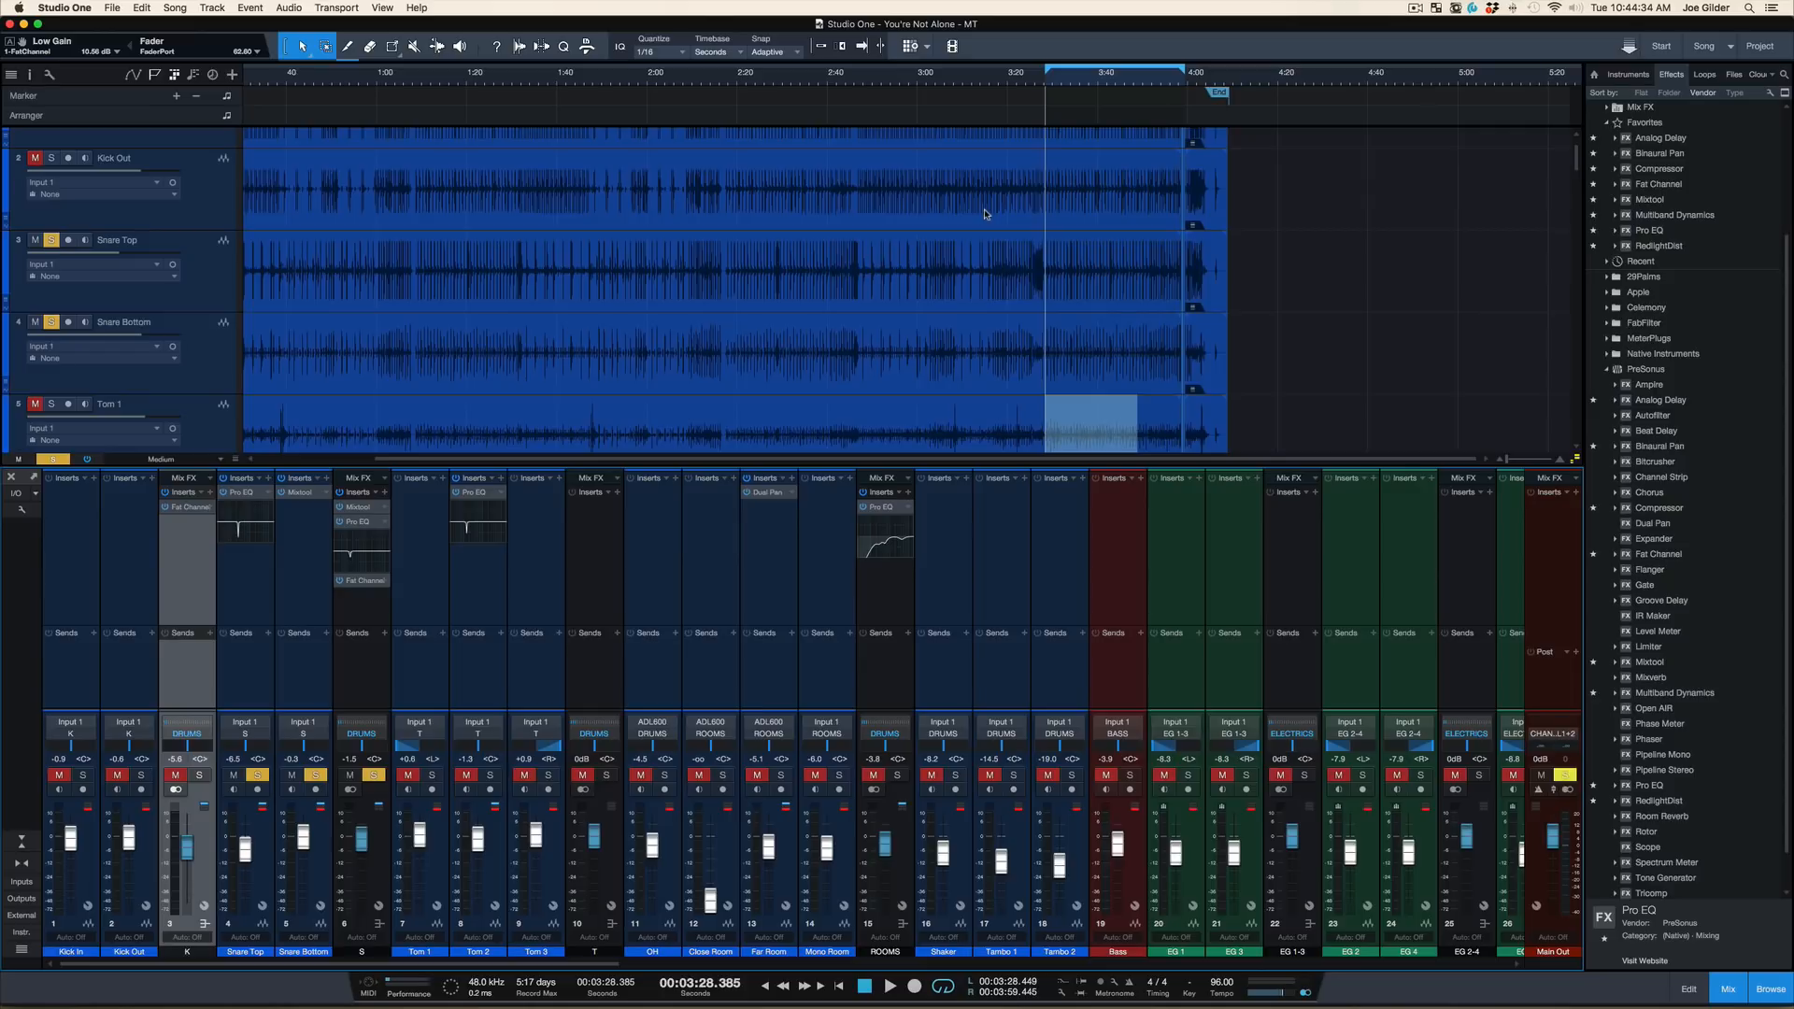
pyautogui.press('s')
pyautogui.press('space')
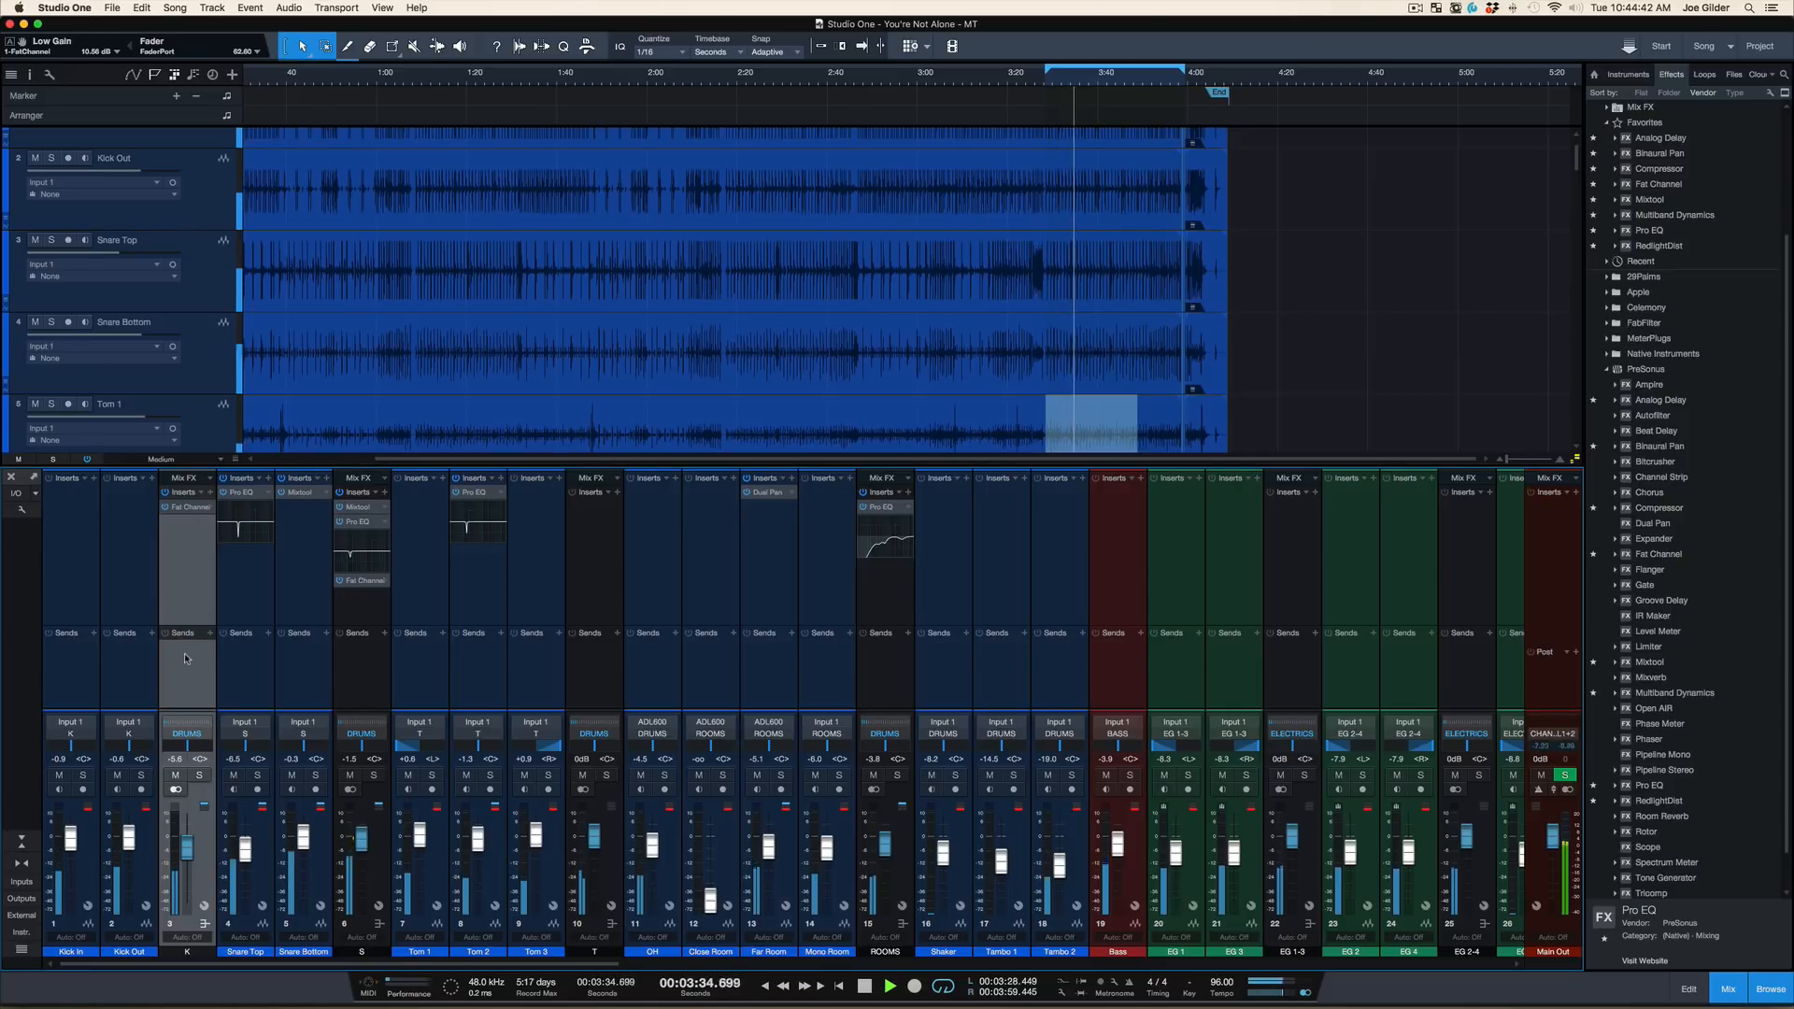
pyautogui.press('space')
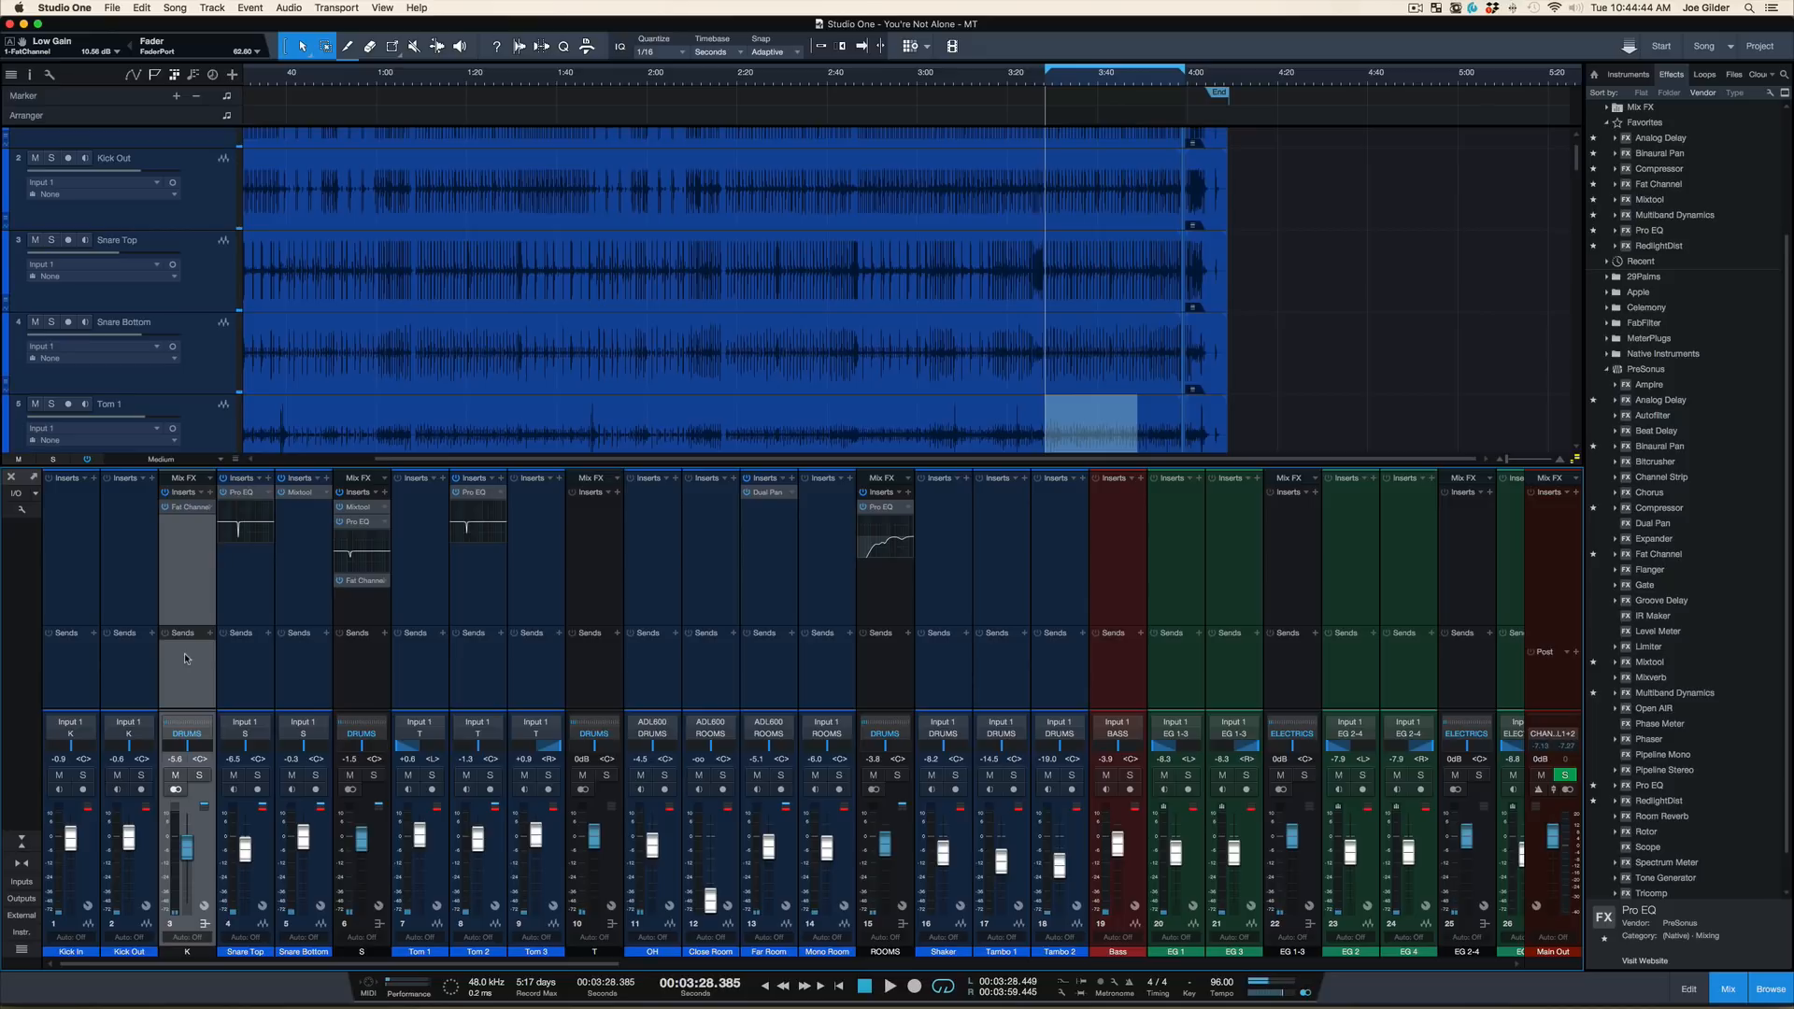
pyautogui.click(186, 658)
pyautogui.press('space')
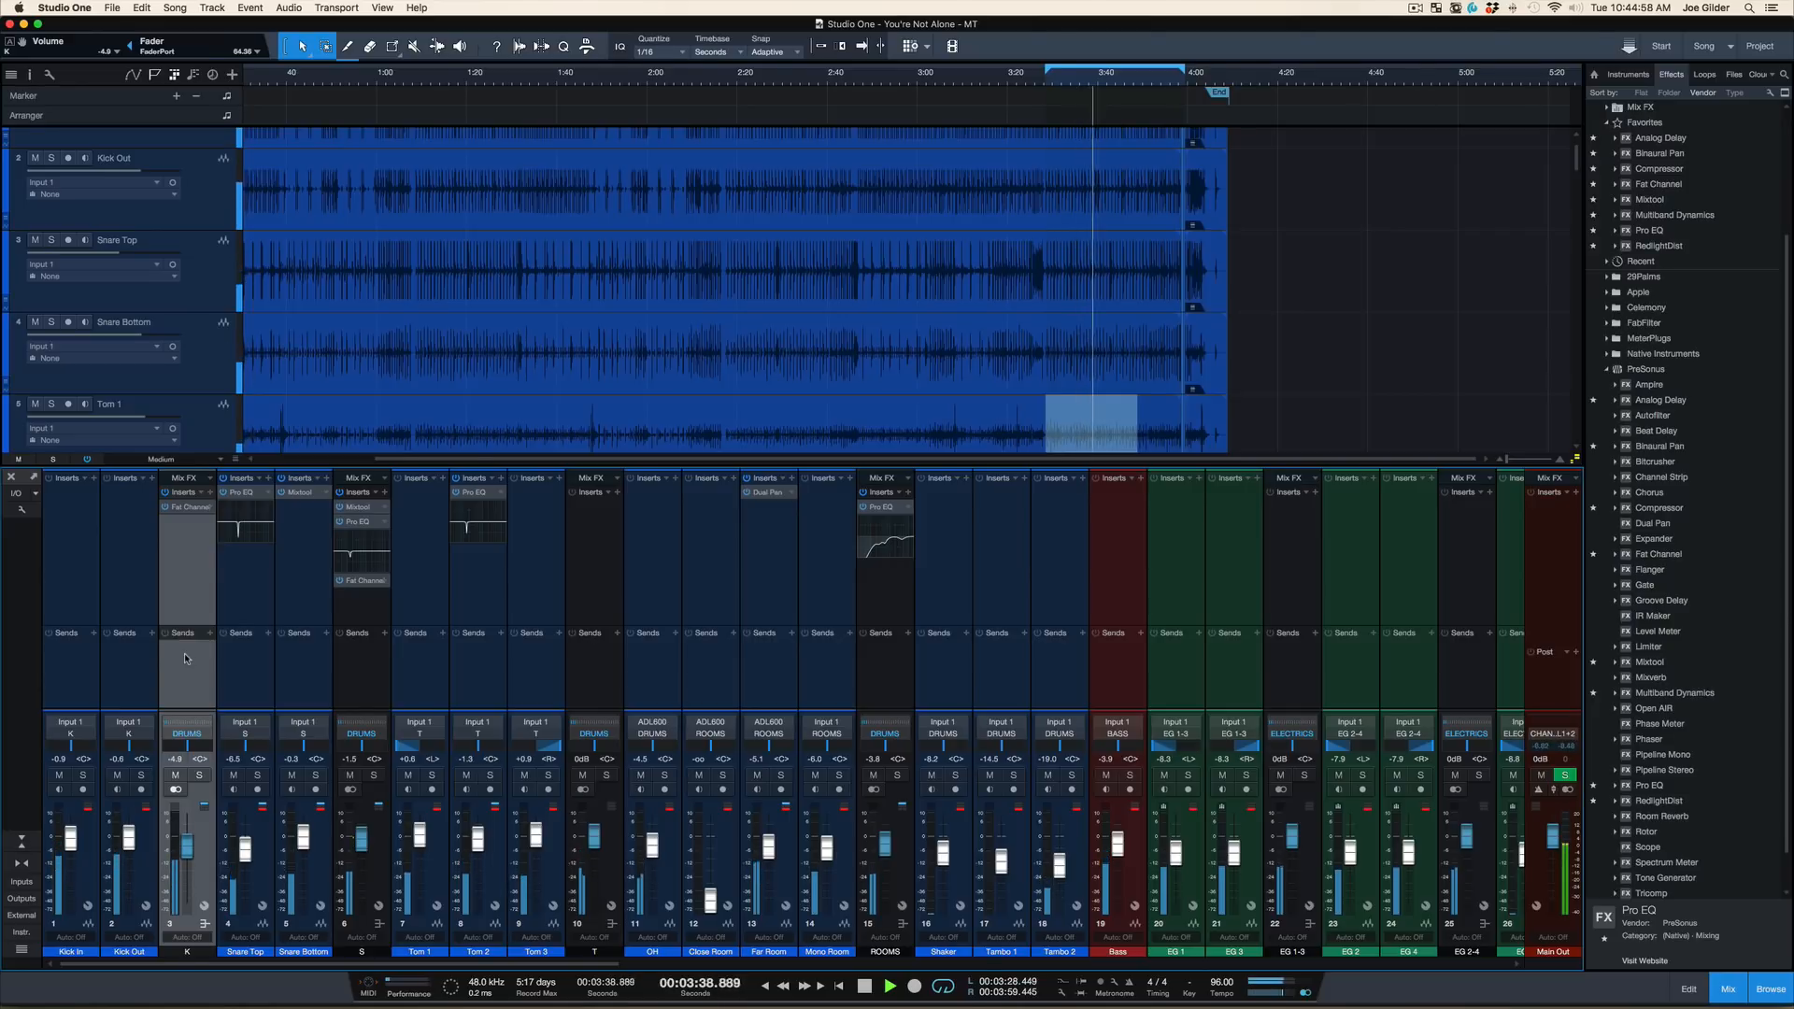
pyautogui.press('space')
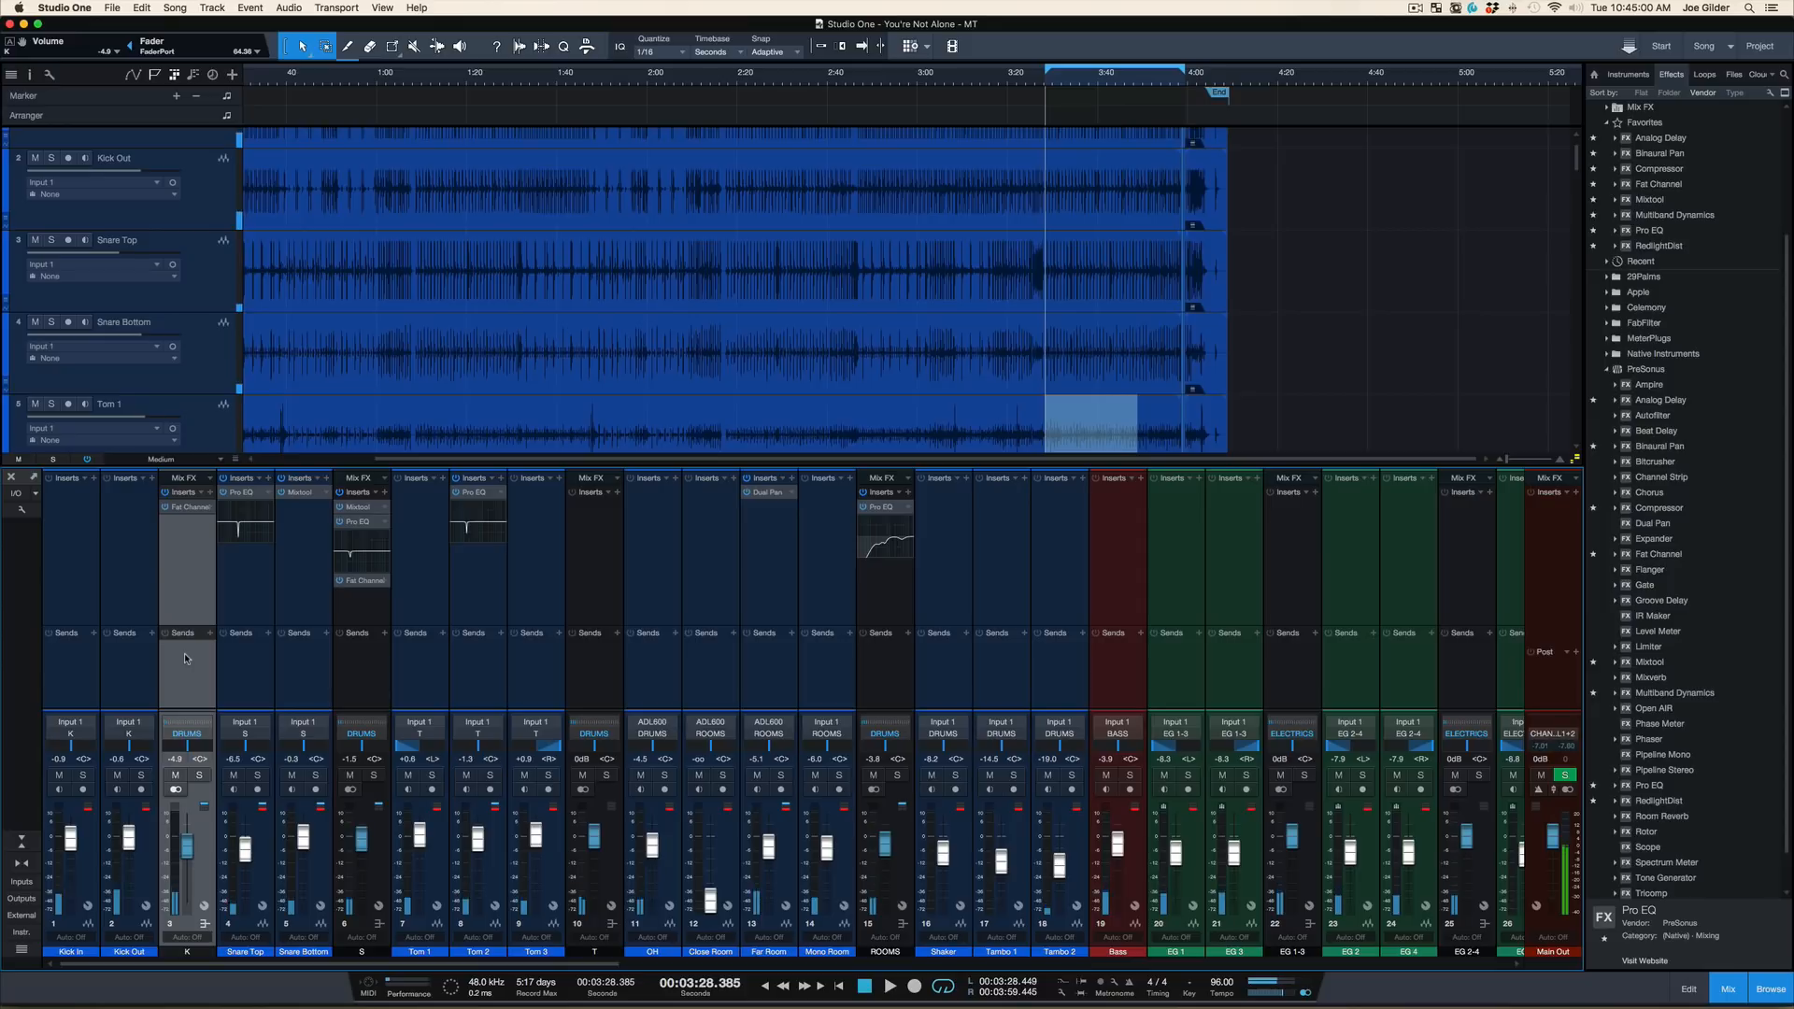
# Mute the kick bus and, during playback, briefly mute the rooms bus, overheads, tom bus and snare bus in turn to compare their low end
pyautogui.click(173, 774)
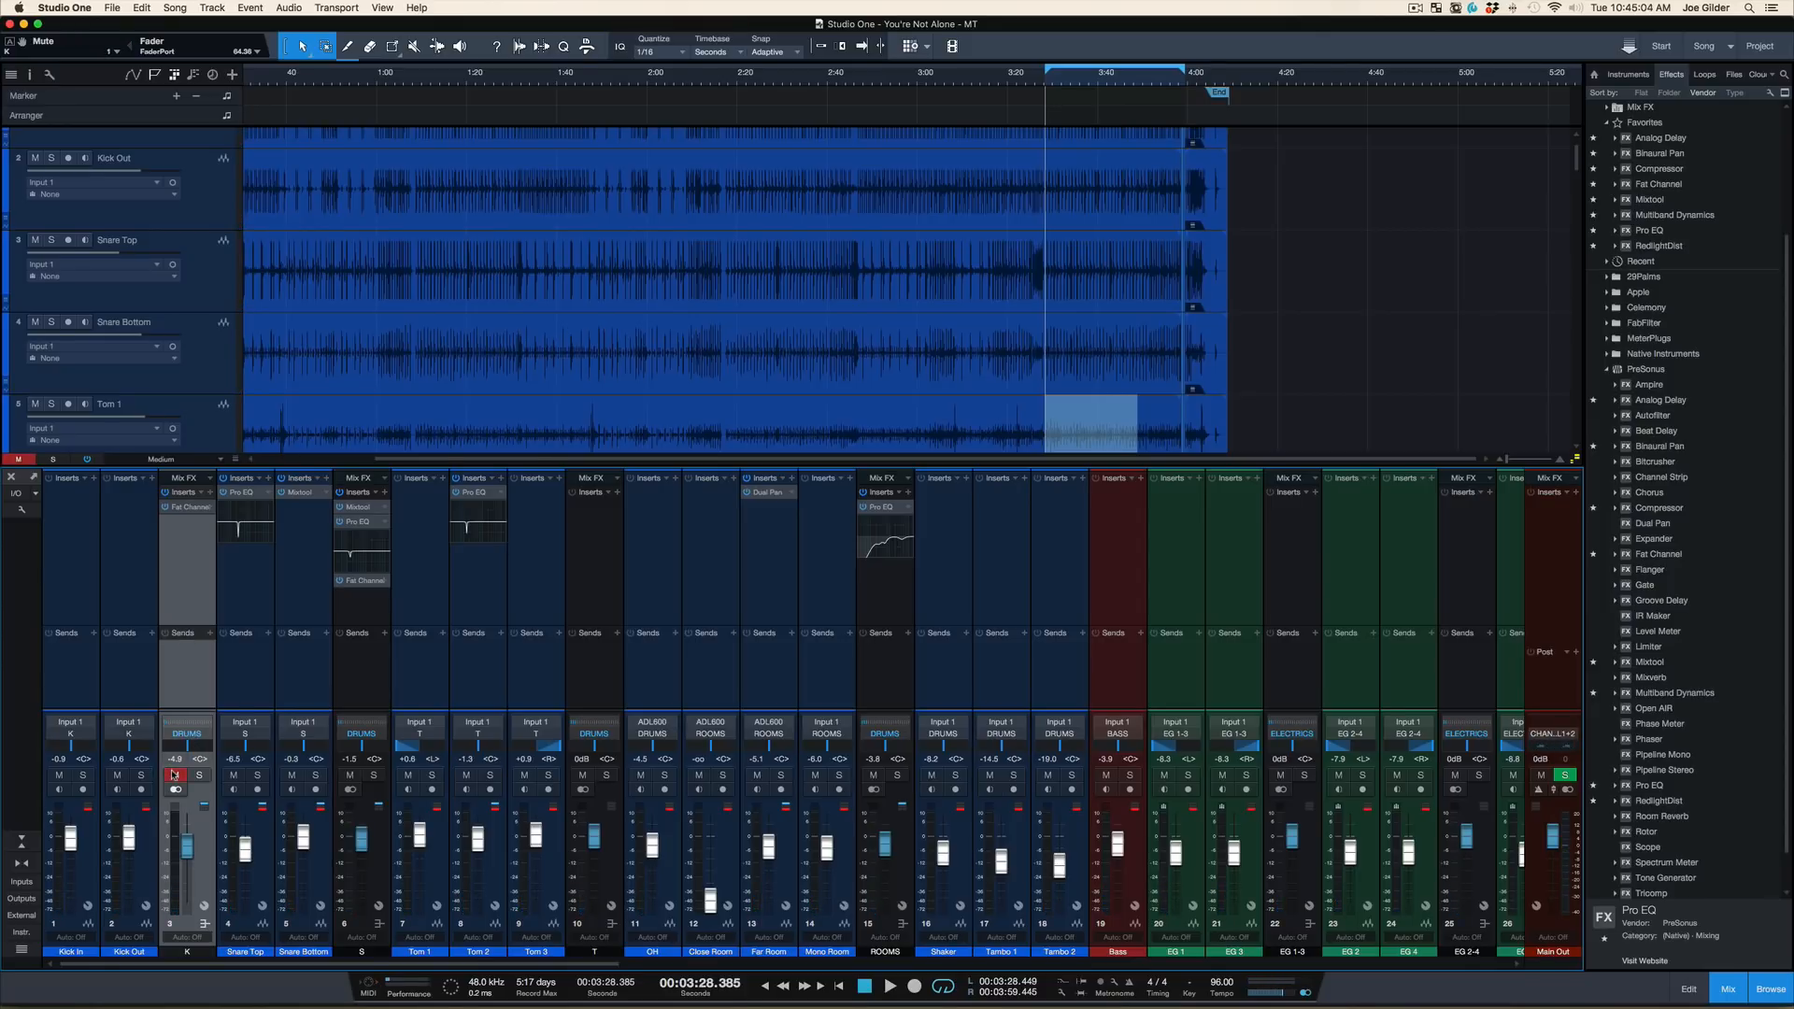
pyautogui.press('space')
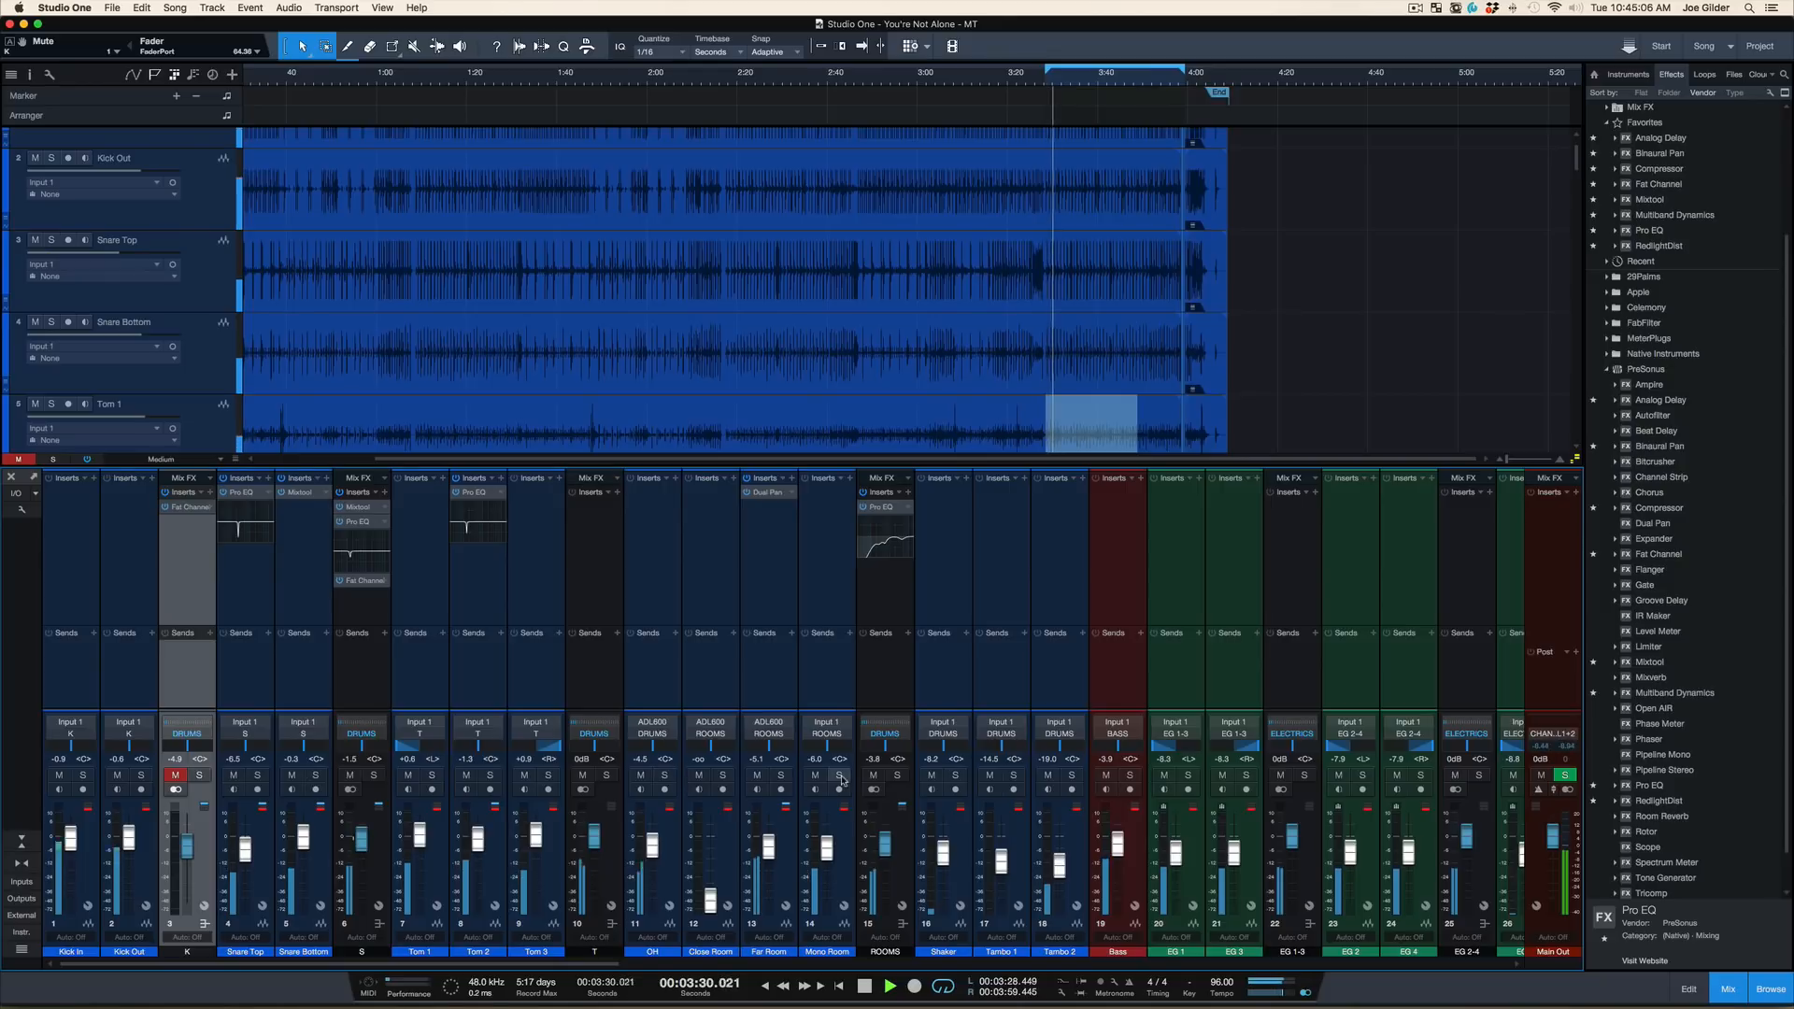
pyautogui.click(873, 777)
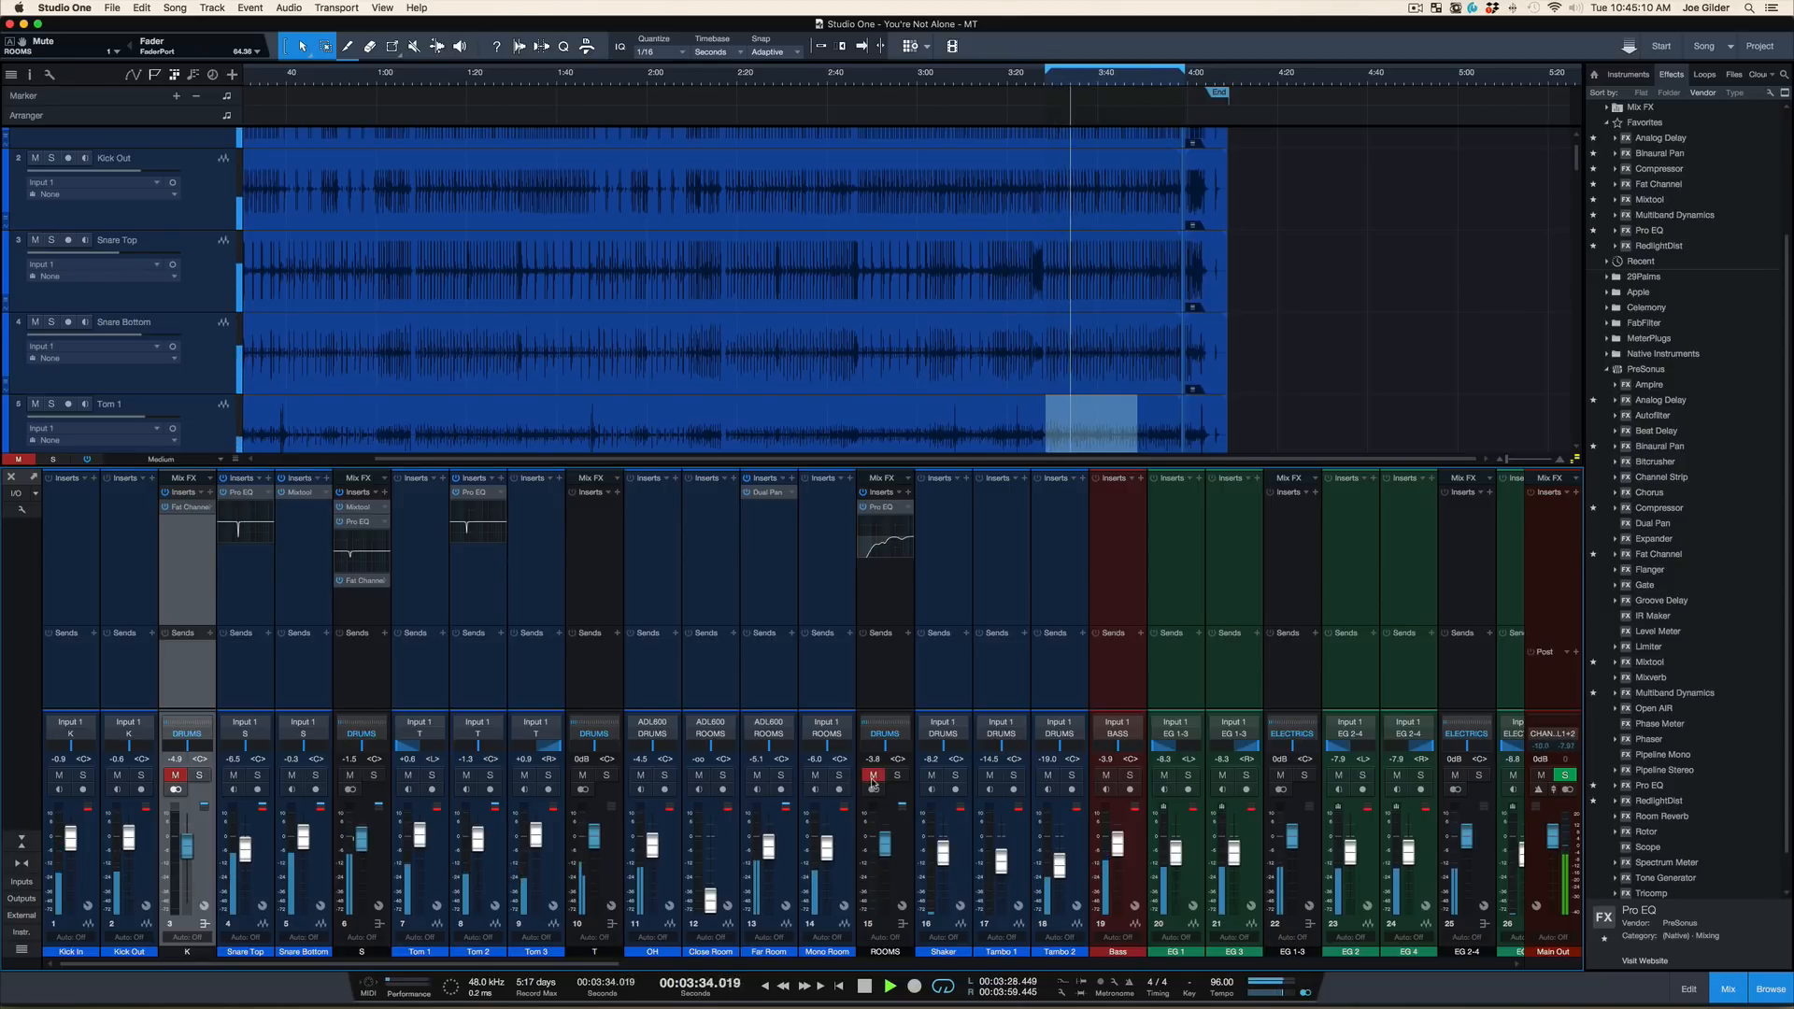
pyautogui.click(873, 776)
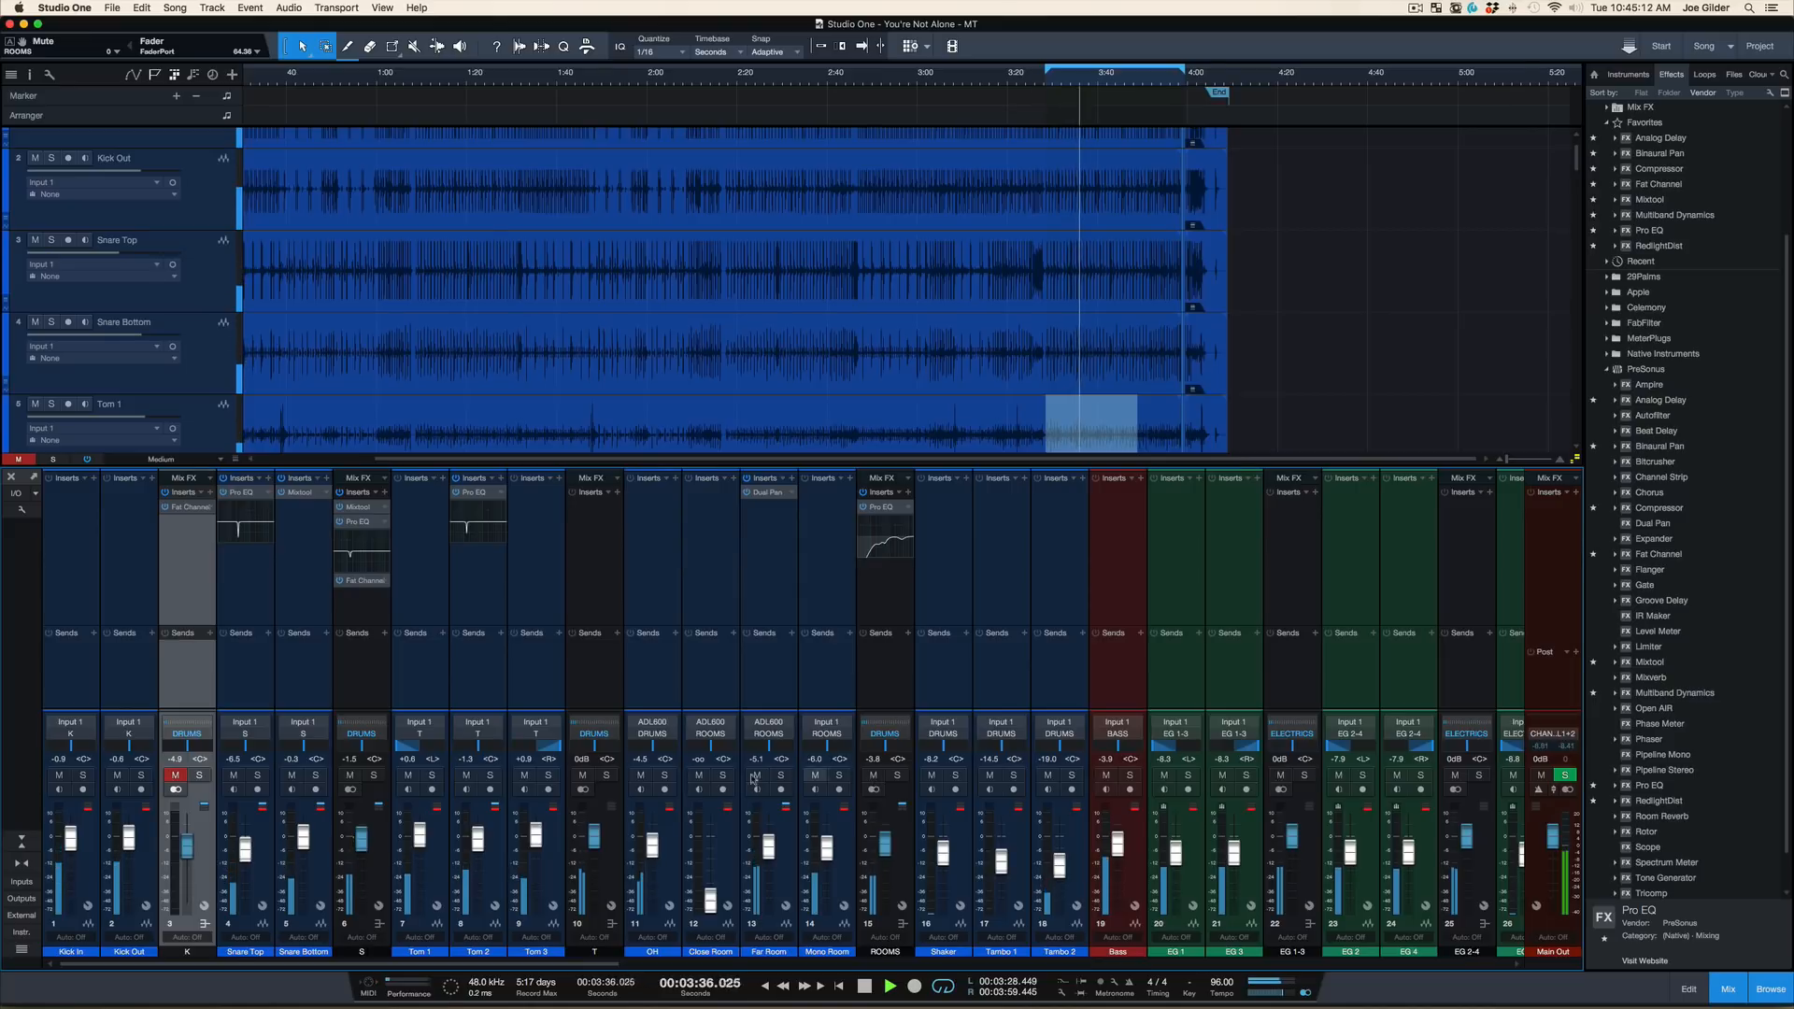
pyautogui.click(641, 775)
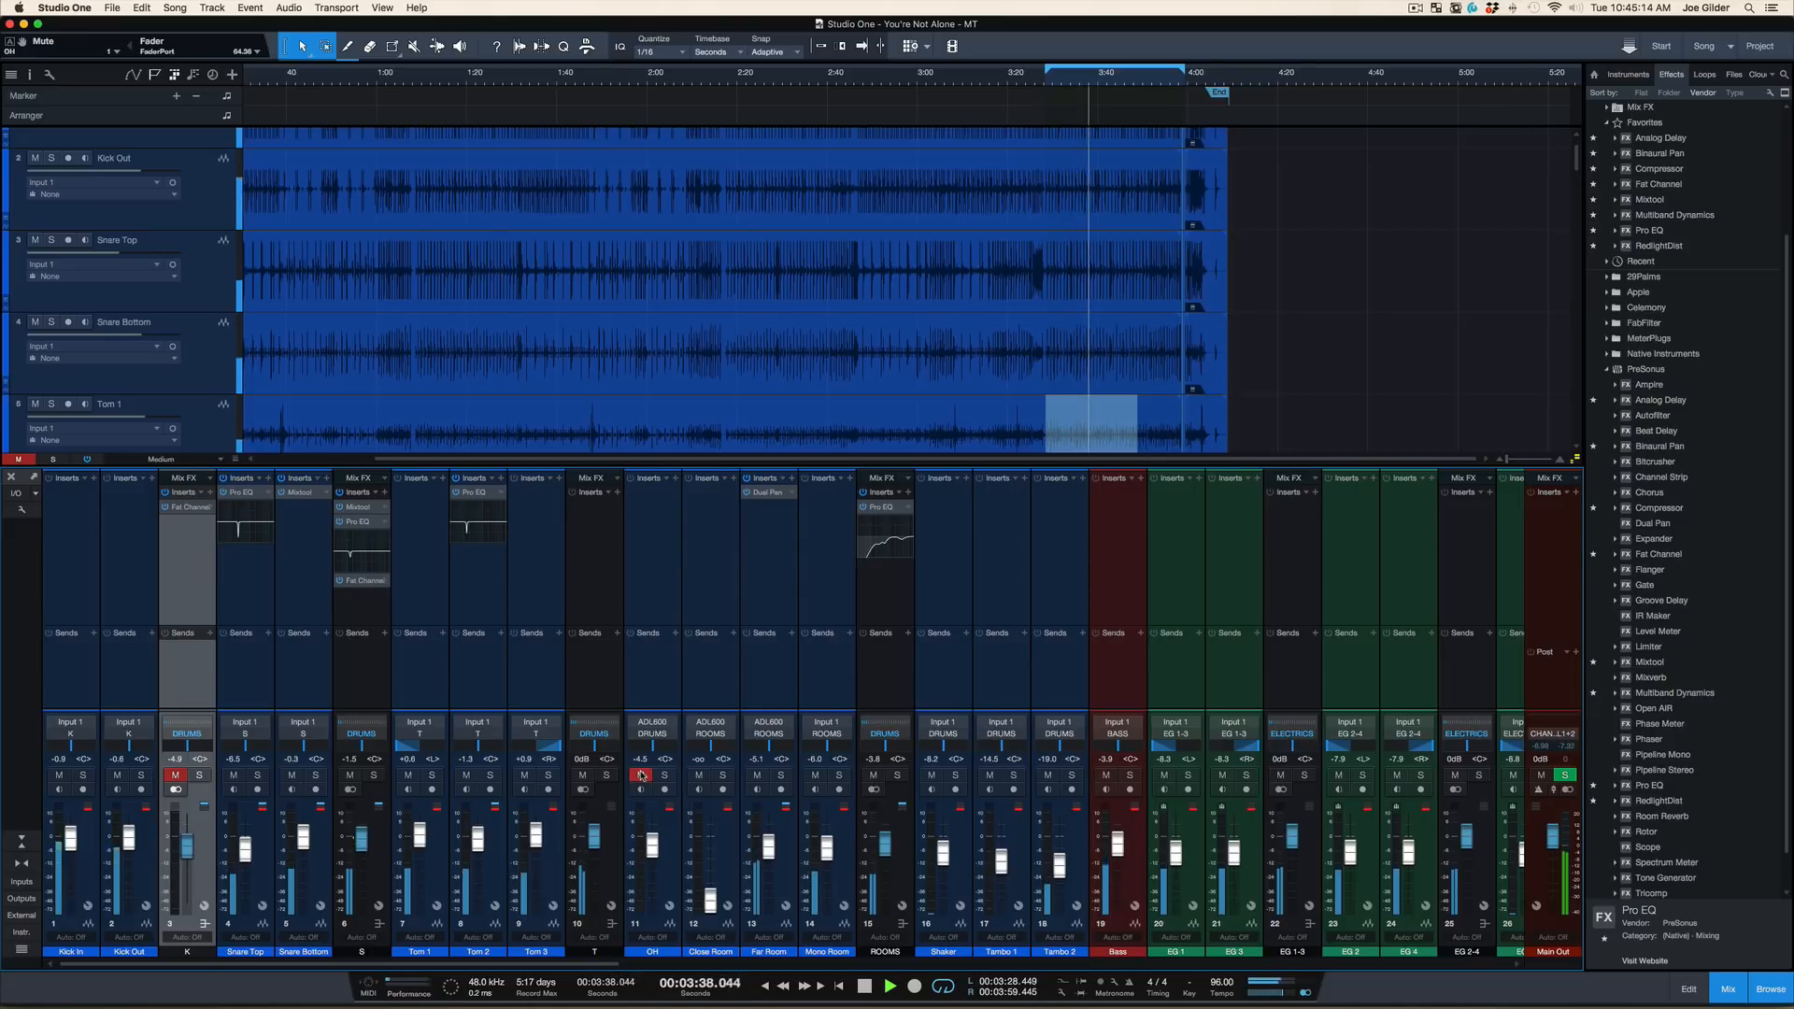
pyautogui.click(640, 776)
pyautogui.click(584, 774)
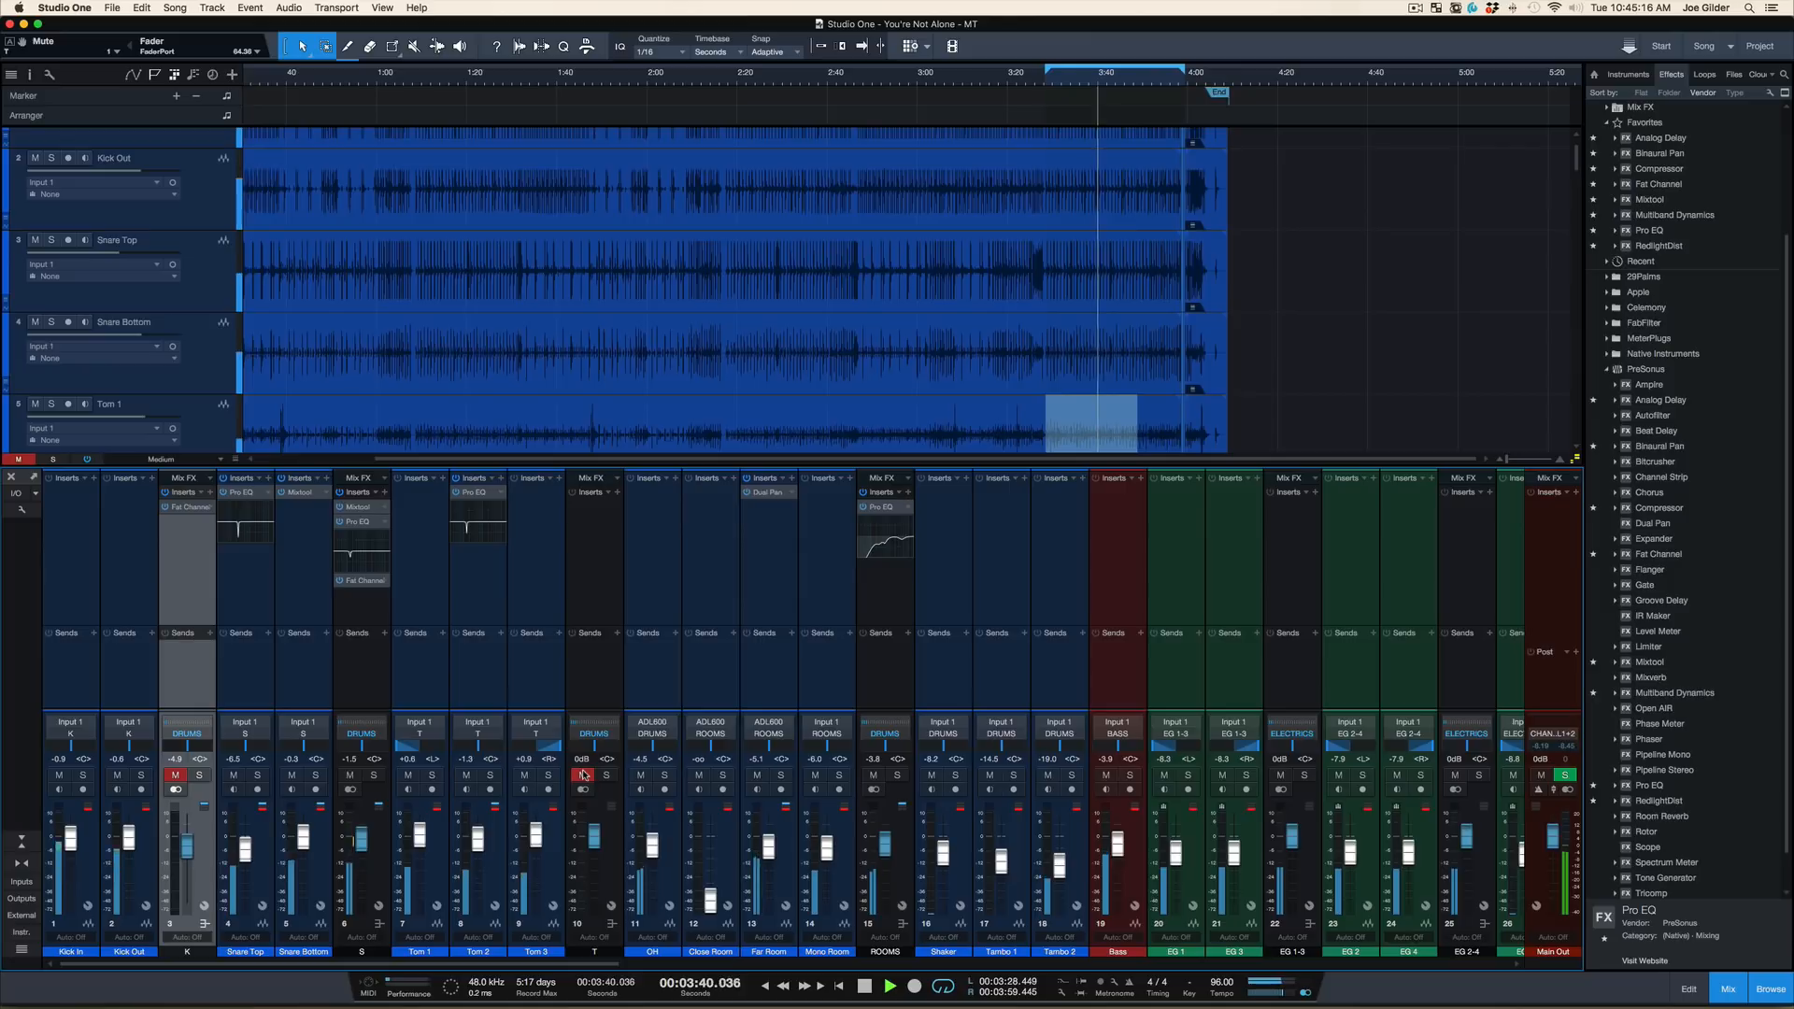
pyautogui.click(584, 775)
pyautogui.click(352, 776)
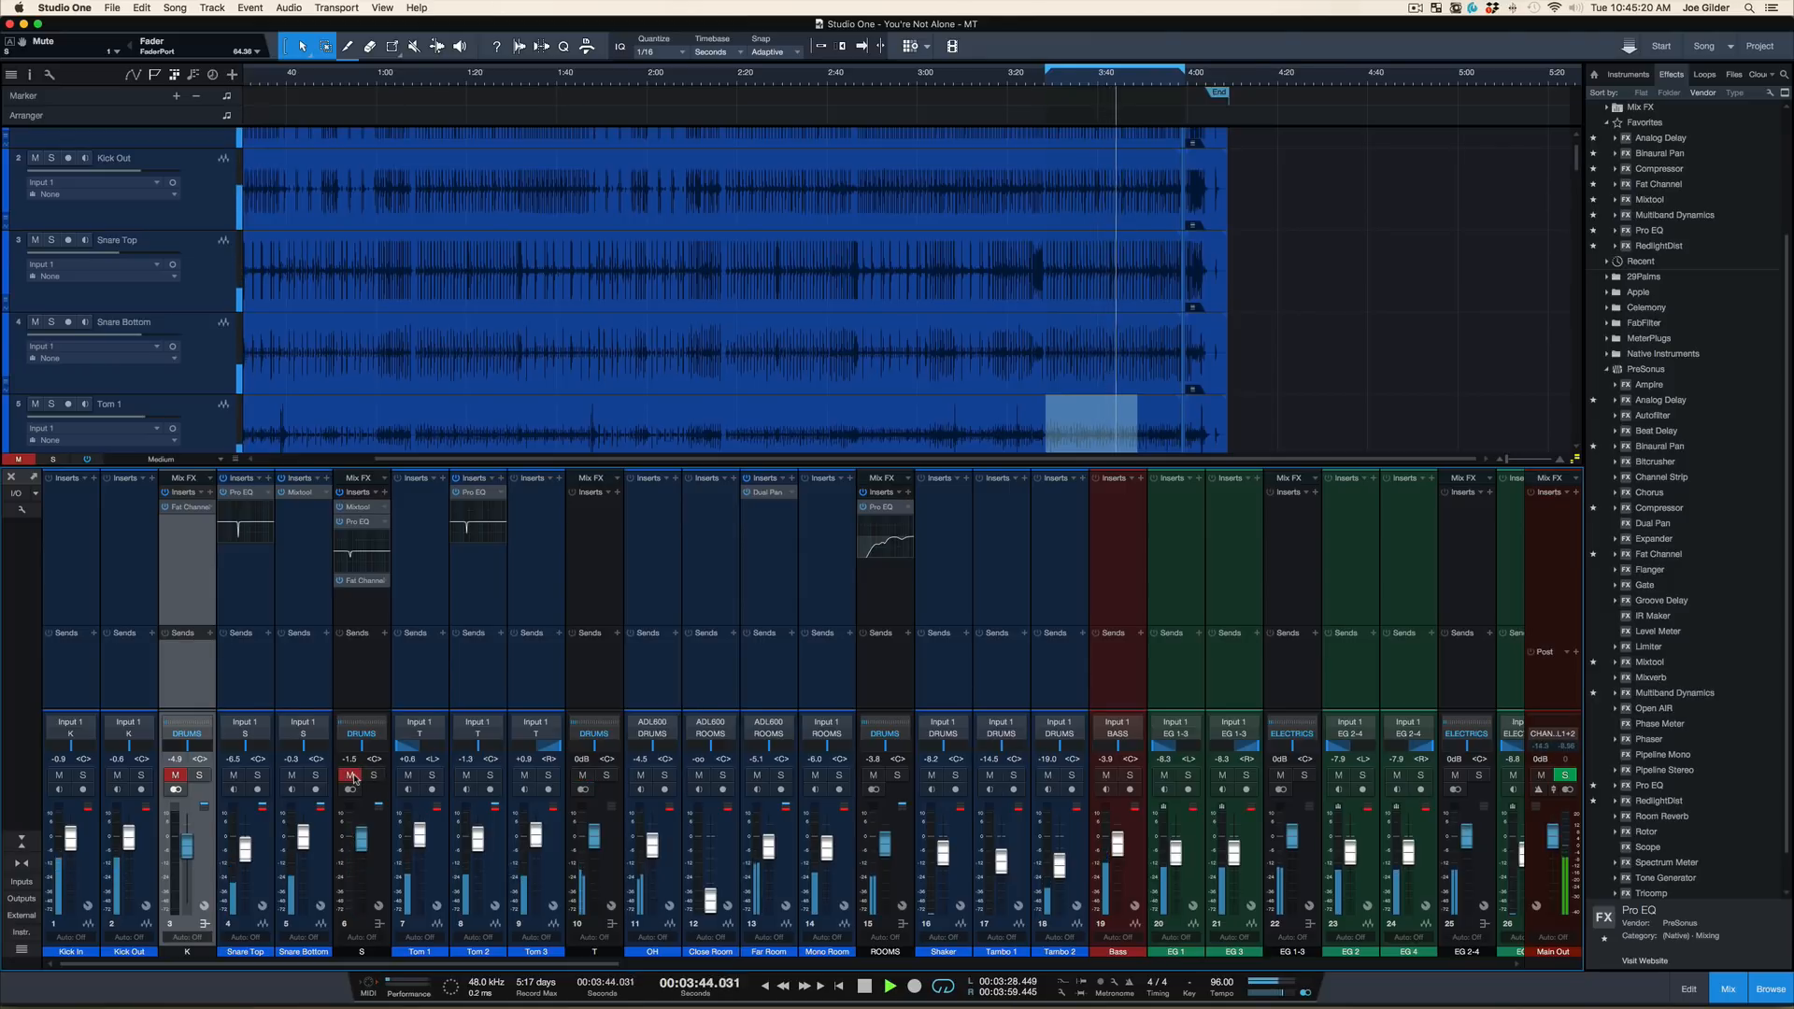
pyautogui.click(352, 775)
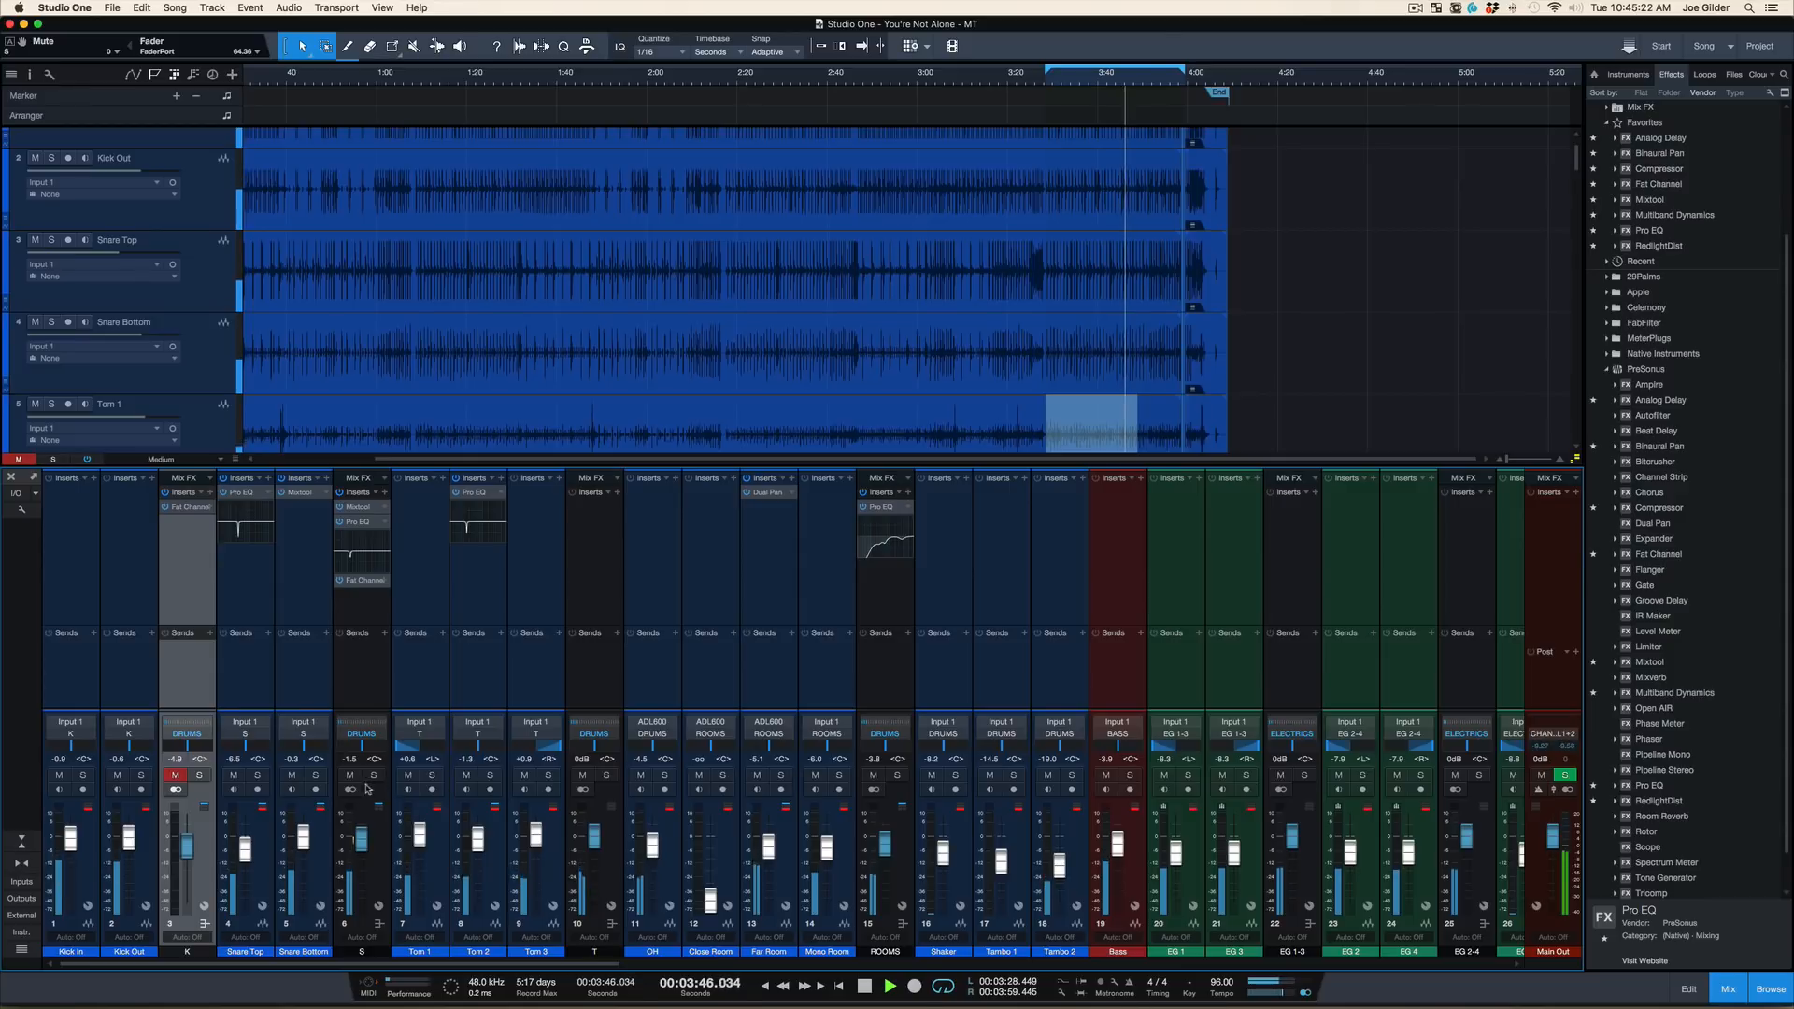
# Enable the low cut in the snare bus's Pro EQ, raise its cutoff frequency, and close the EQ window
pyautogui.click(358, 522)
pyautogui.click(462, 557)
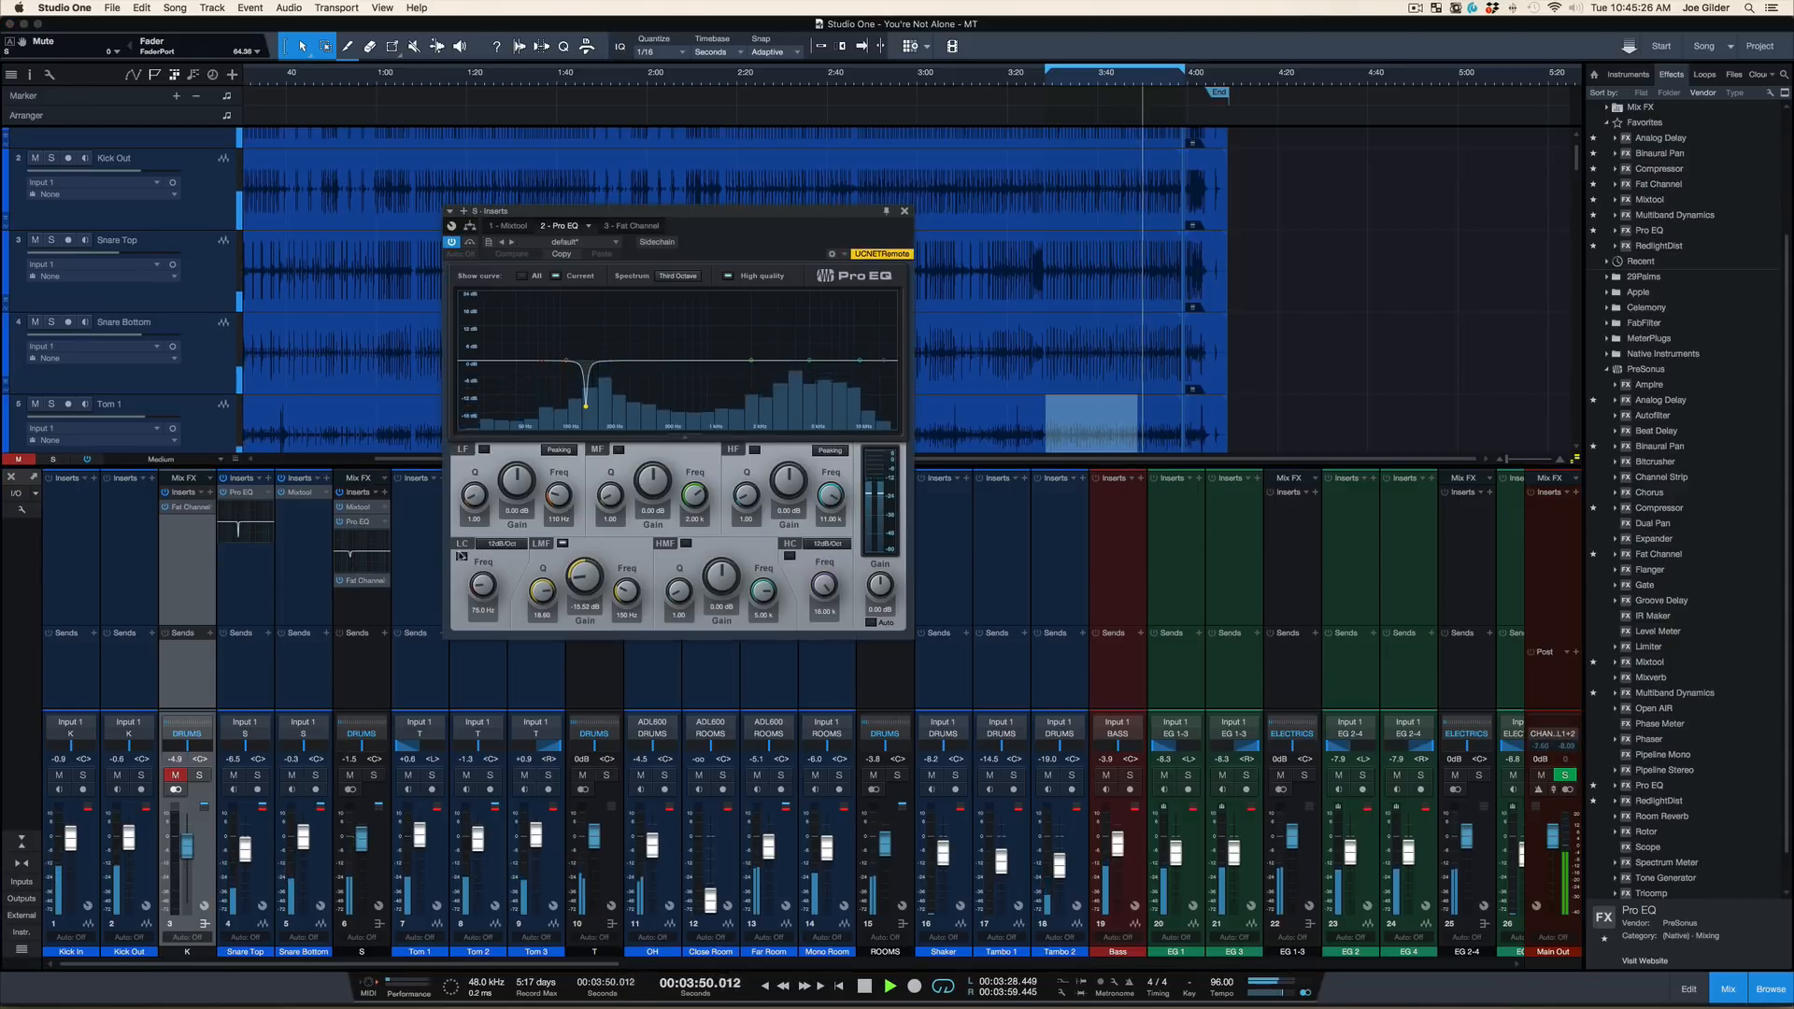
pyautogui.moveTo(483, 585); pyautogui.dragTo(482, 580)
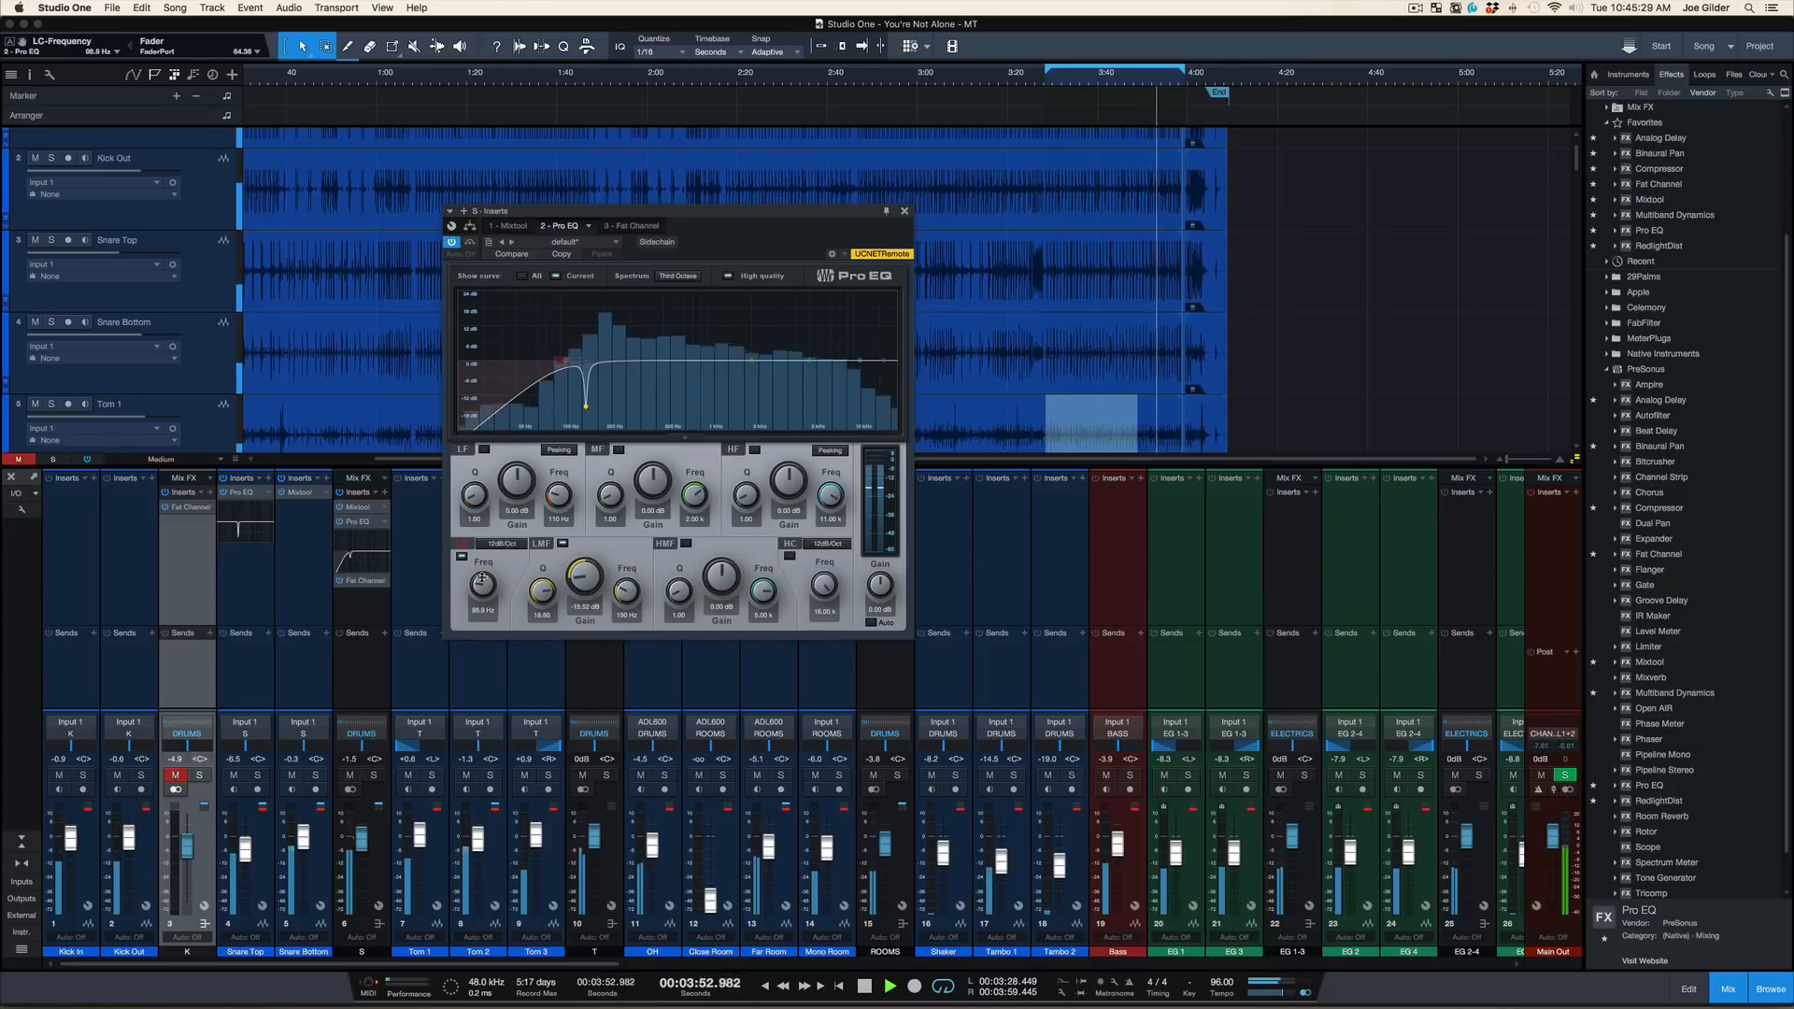
pyautogui.click(904, 211)
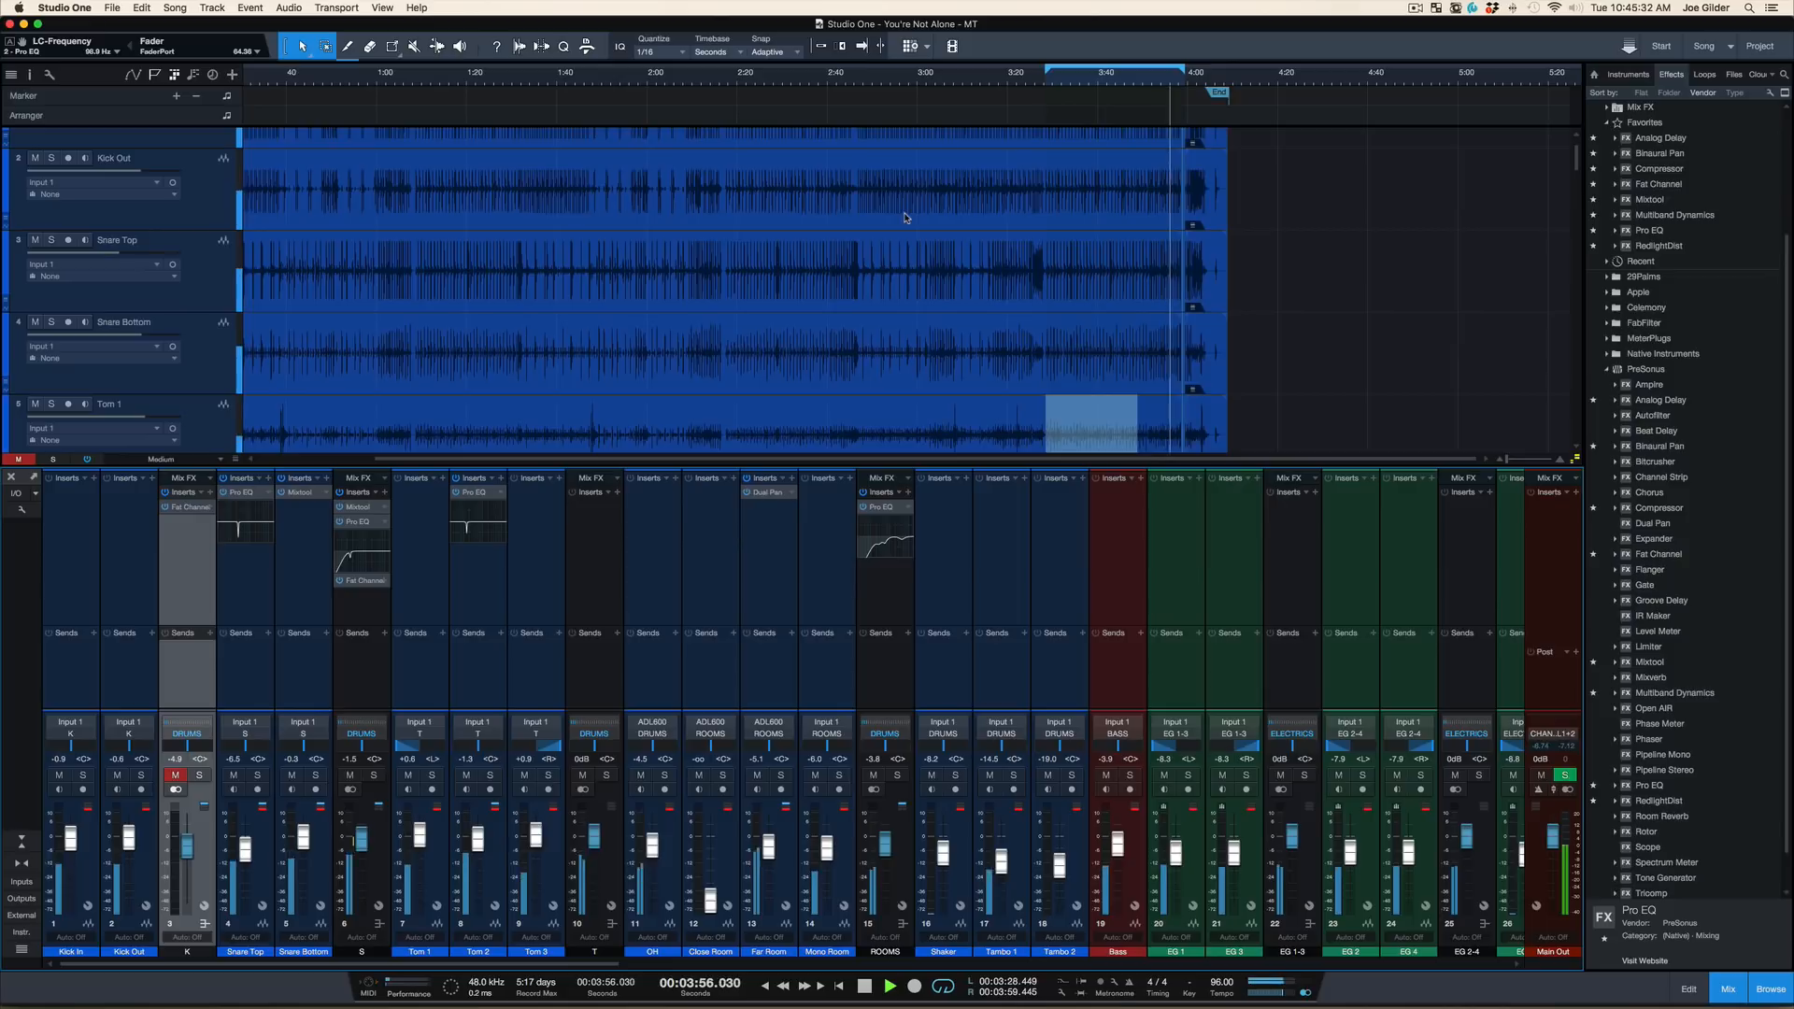
# Stop playback, unmute the kick bus and turn off loop playback
pyautogui.press('space')
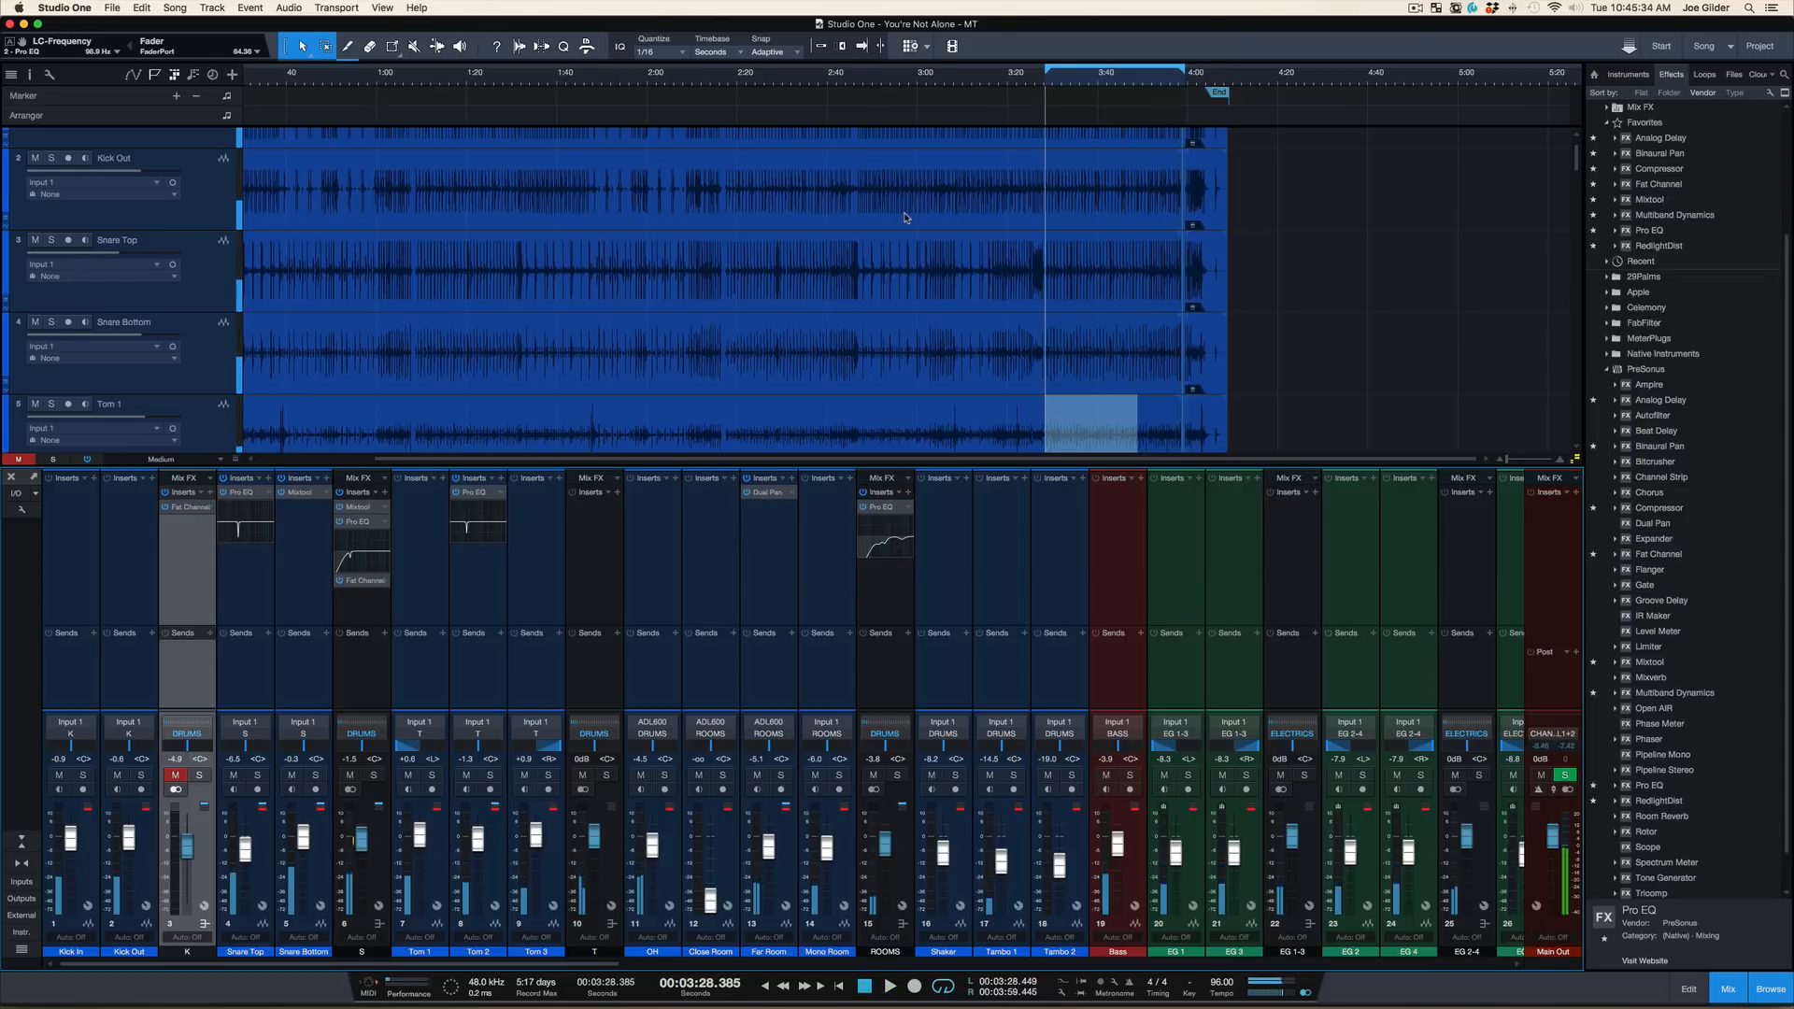
pyautogui.click(176, 775)
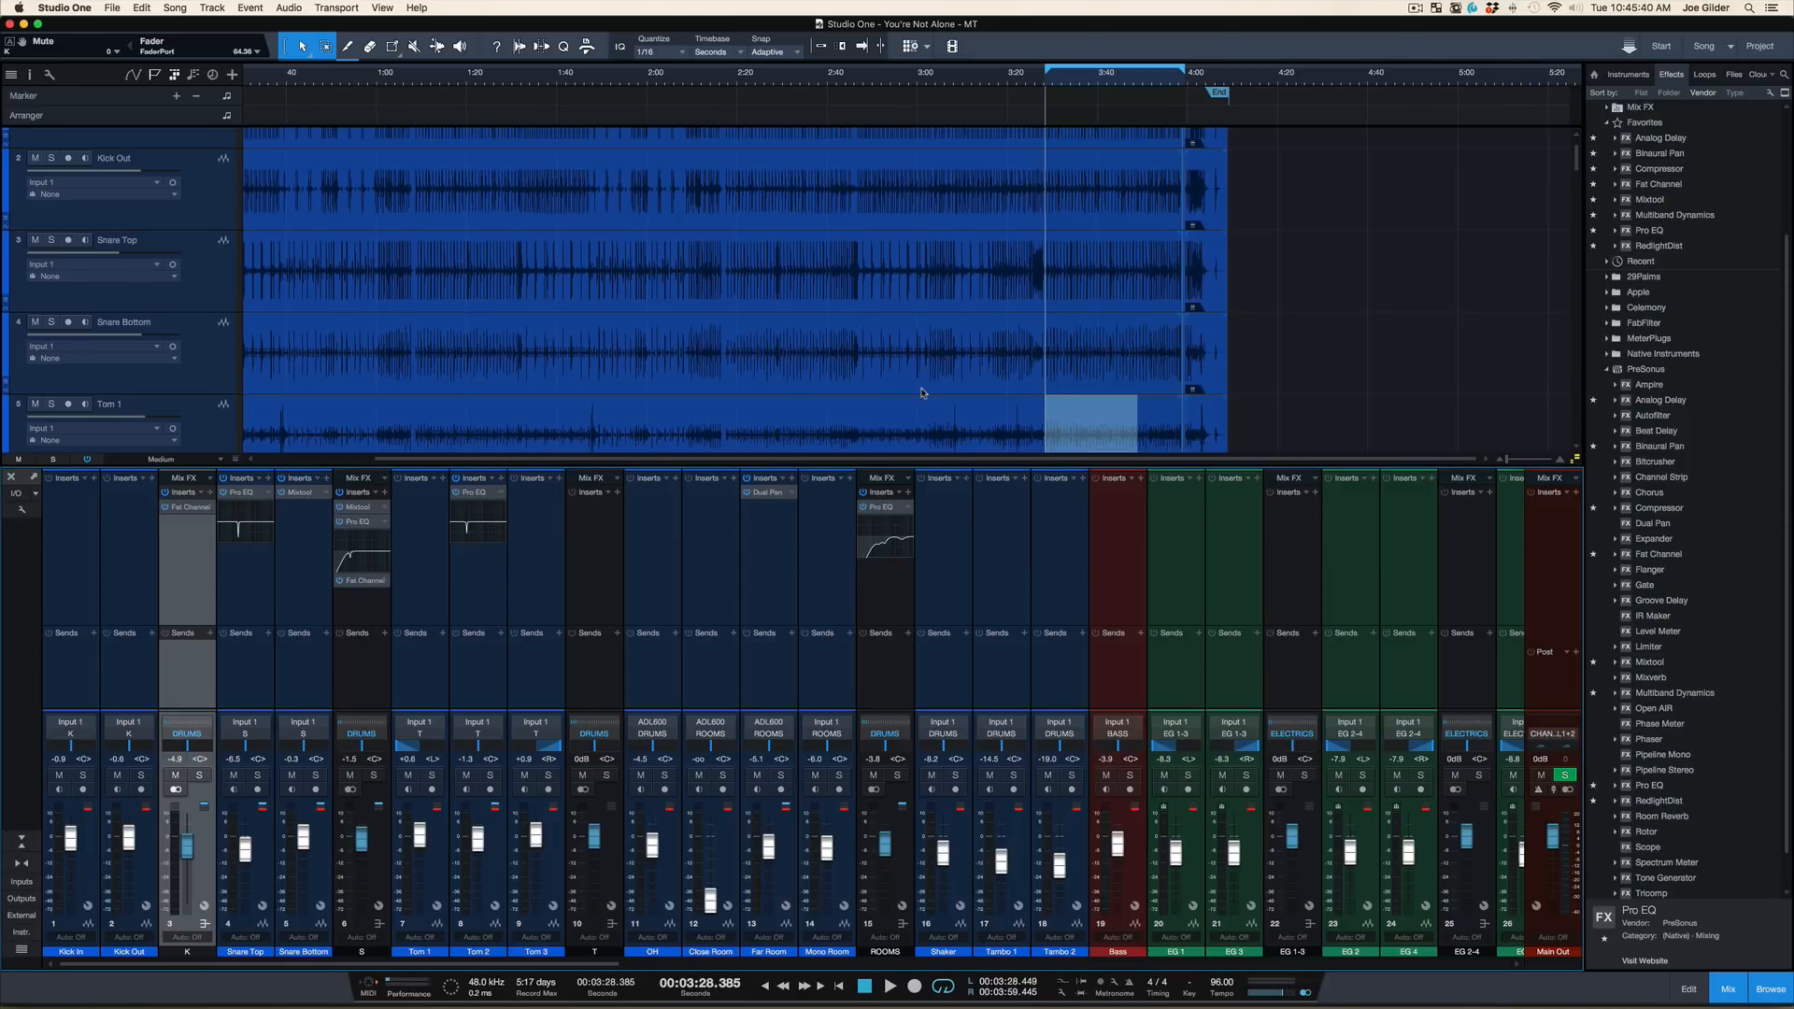
pyautogui.press('/')
# Bring the tom tracks into view and place the playback cursor at about 3:52, near the last Tom 2 fill
pyautogui.moveTo(1164, 82); pyautogui.dragTo(1161, 134)
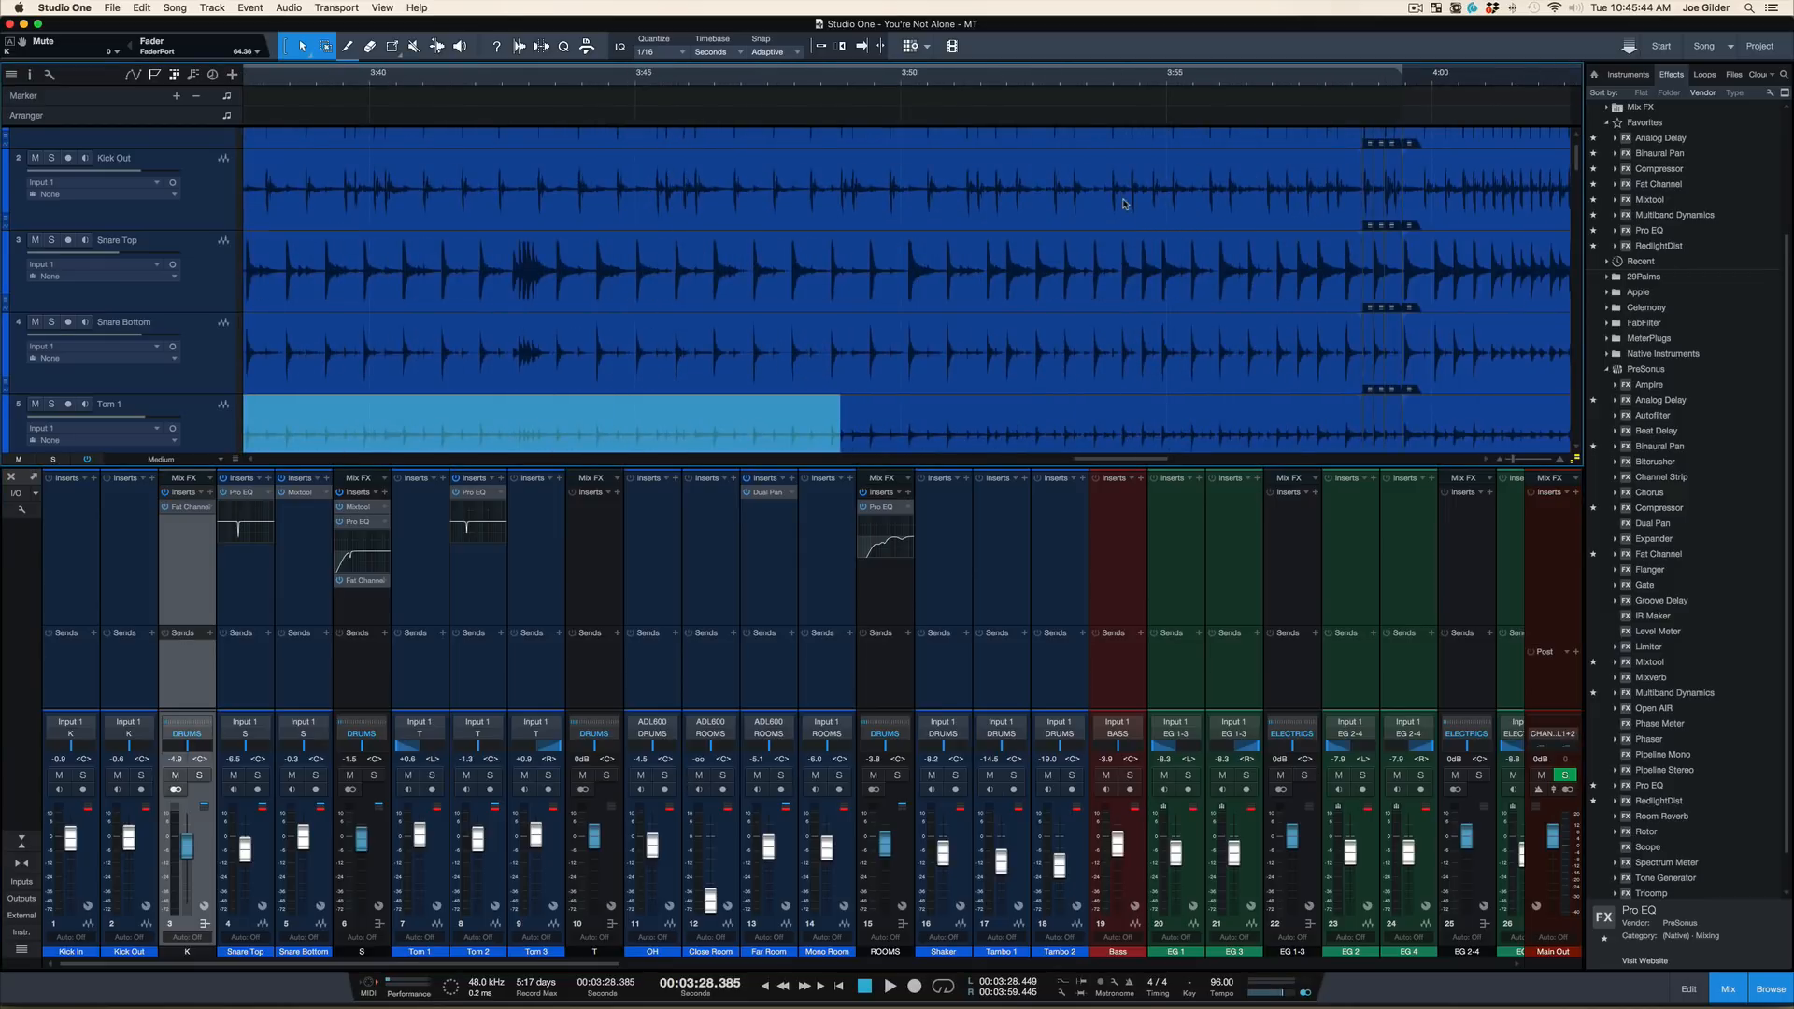
pyautogui.hscroll(1, 1124, 200)
pyautogui.moveTo(603, 85); pyautogui.dragTo(601, 40)
pyautogui.scroll(-4, 715, 233)
pyautogui.scroll(1, 1288, 249)
pyautogui.scroll(-1, 1288, 249)
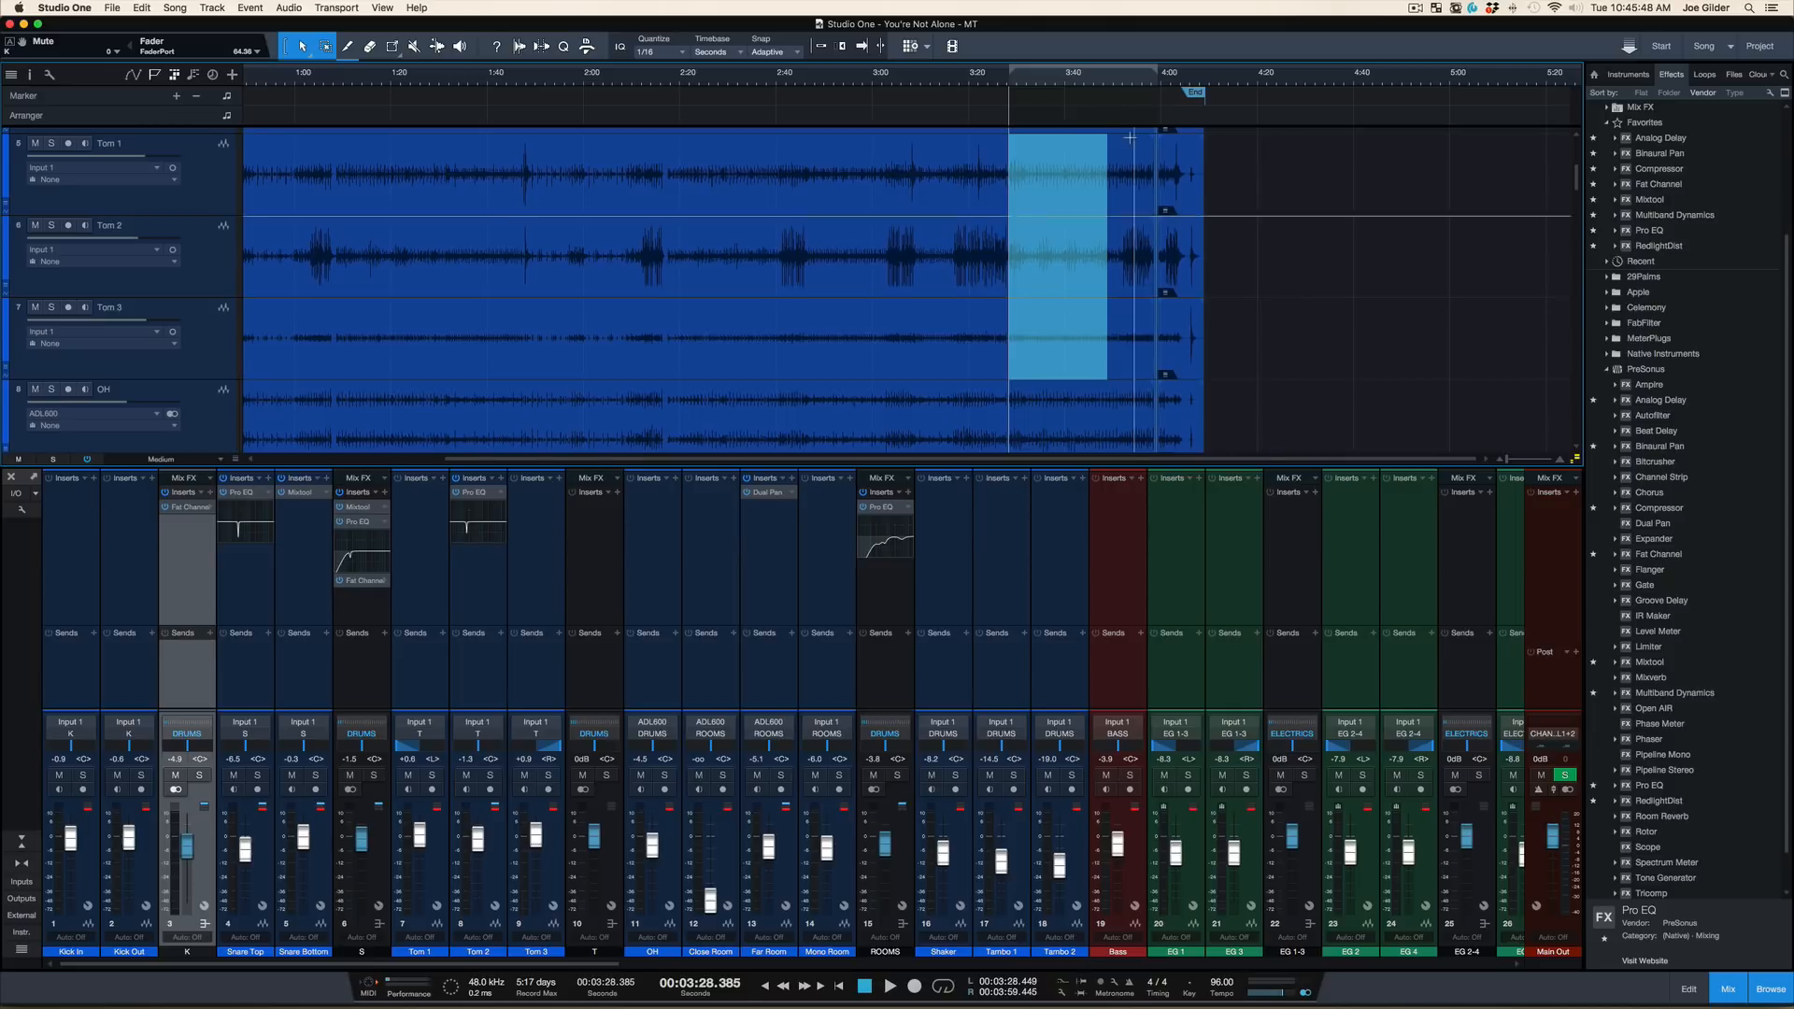
pyautogui.click(1127, 86)
pyautogui.moveTo(1136, 92); pyautogui.dragTo(1136, 82)
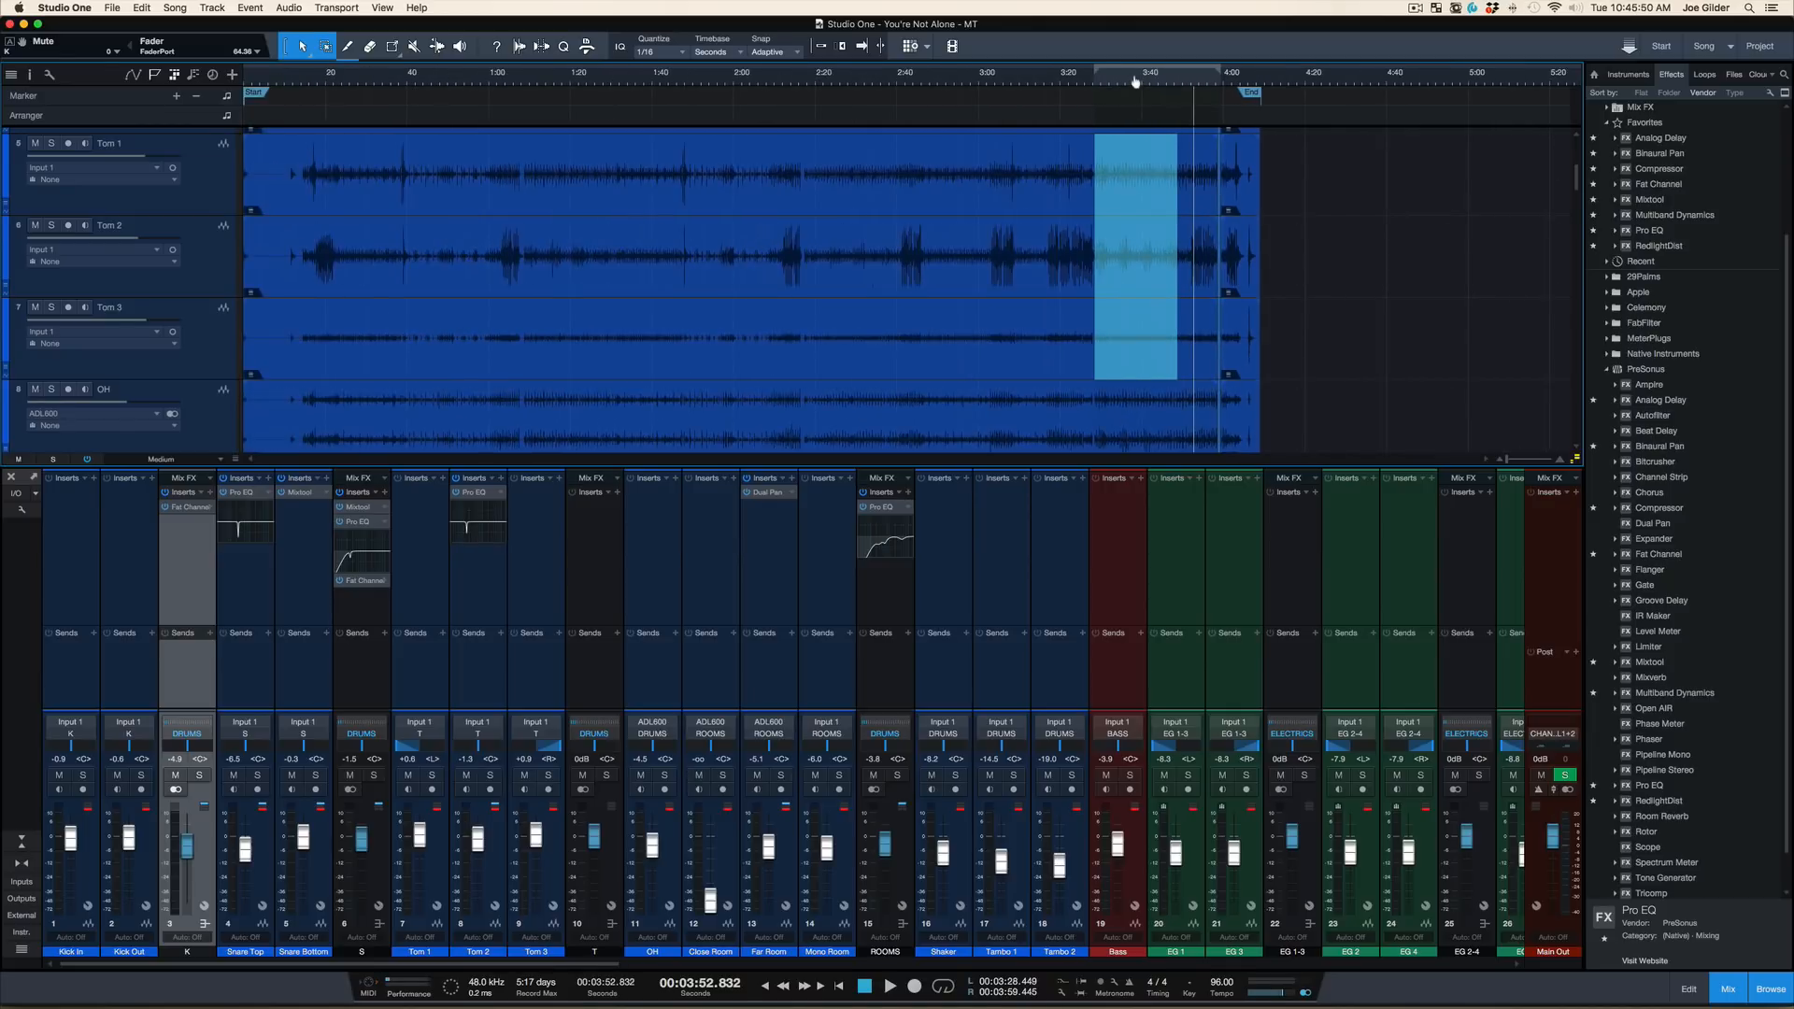
# Select the Tom 3 track and audition its hits near the end of the song, around 4:03 to 4:06
pyautogui.click(420, 350)
pyautogui.click(1240, 348)
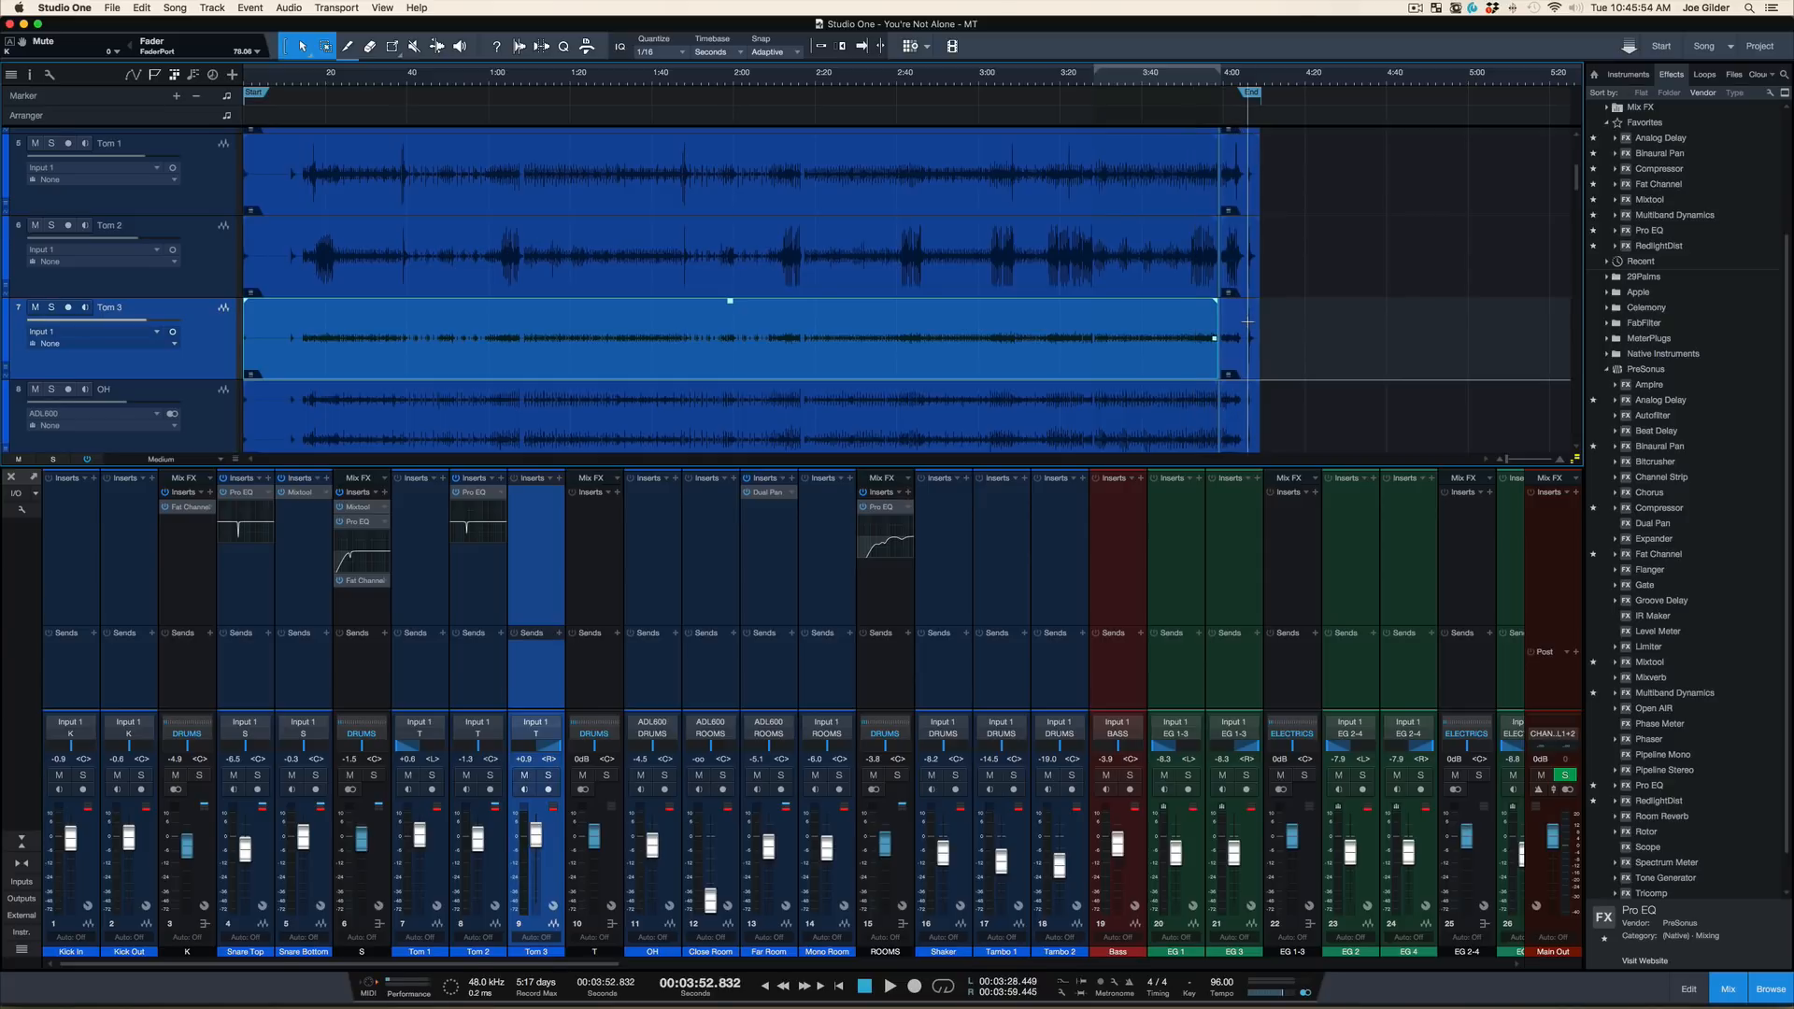
pyautogui.press('space')
pyautogui.press('space')
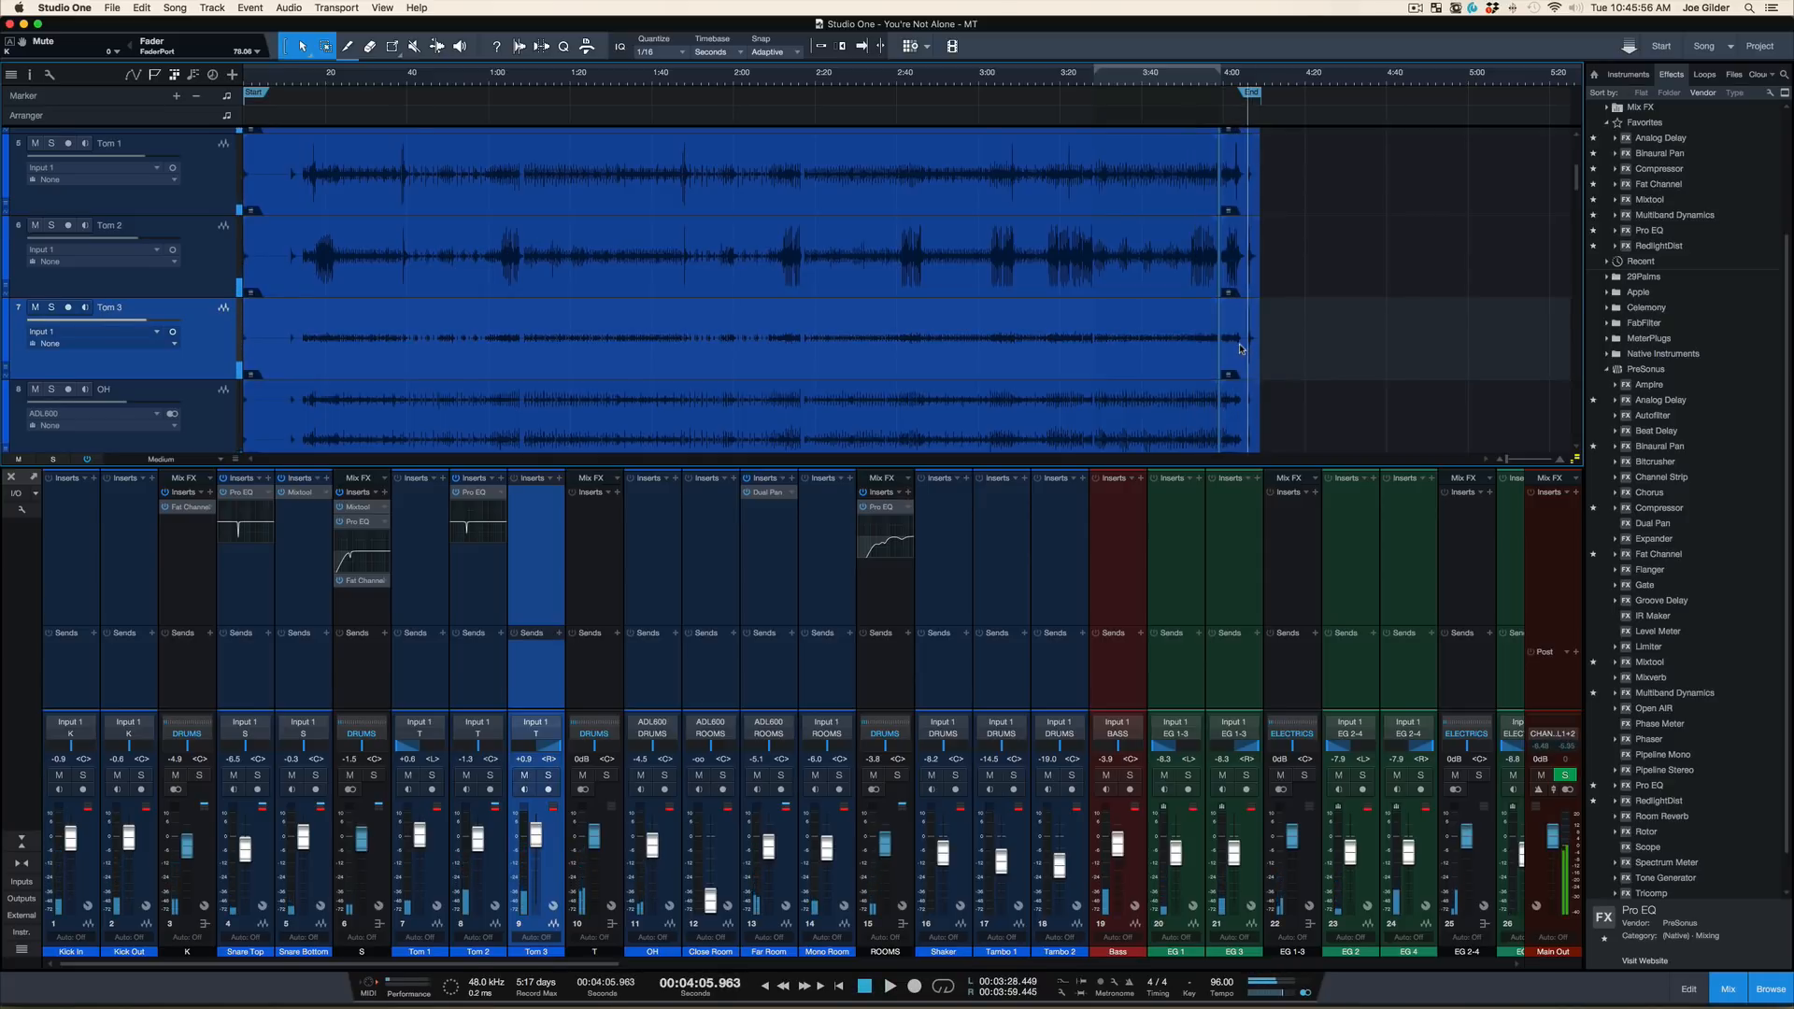
pyautogui.moveTo(1237, 82); pyautogui.dragTo(1221, 86)
pyautogui.press('space')
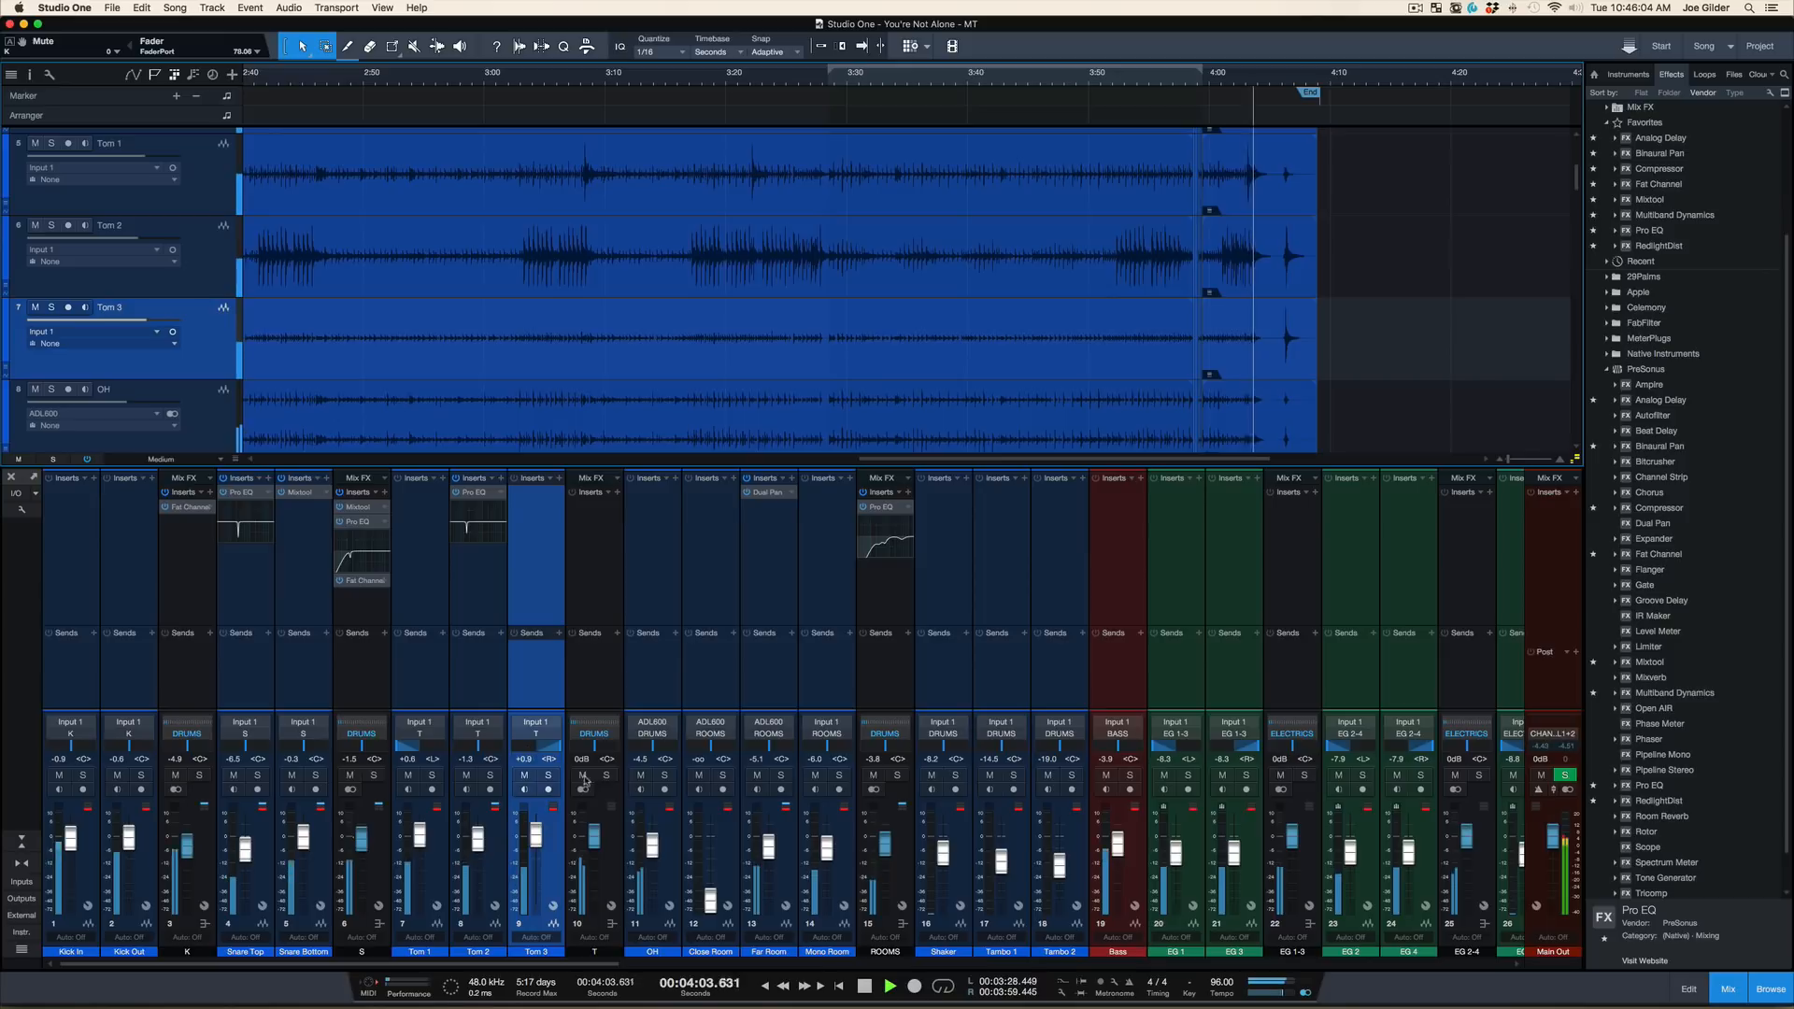
# Solo the tom bus and play the Tom 2 fill near 3:52 and the closing tom hits around 4:02
pyautogui.click(606, 776)
pyautogui.press('space')
pyautogui.press('space')
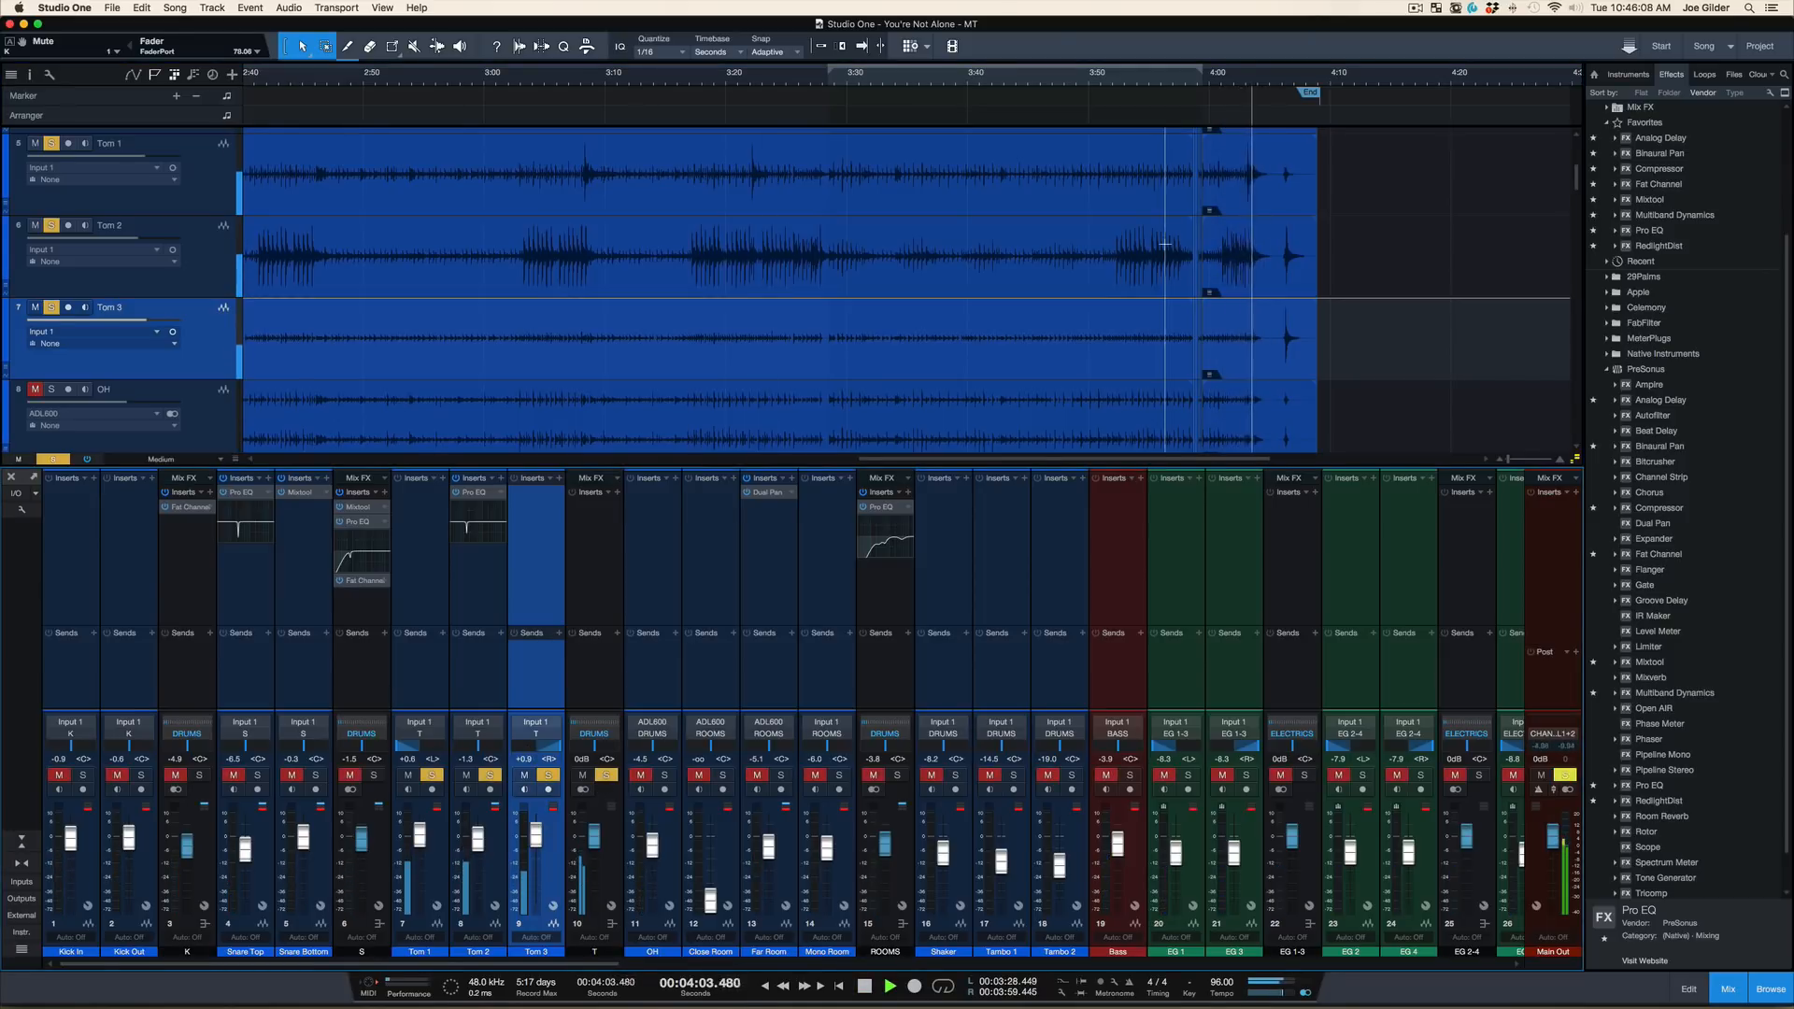
pyautogui.click(1119, 82)
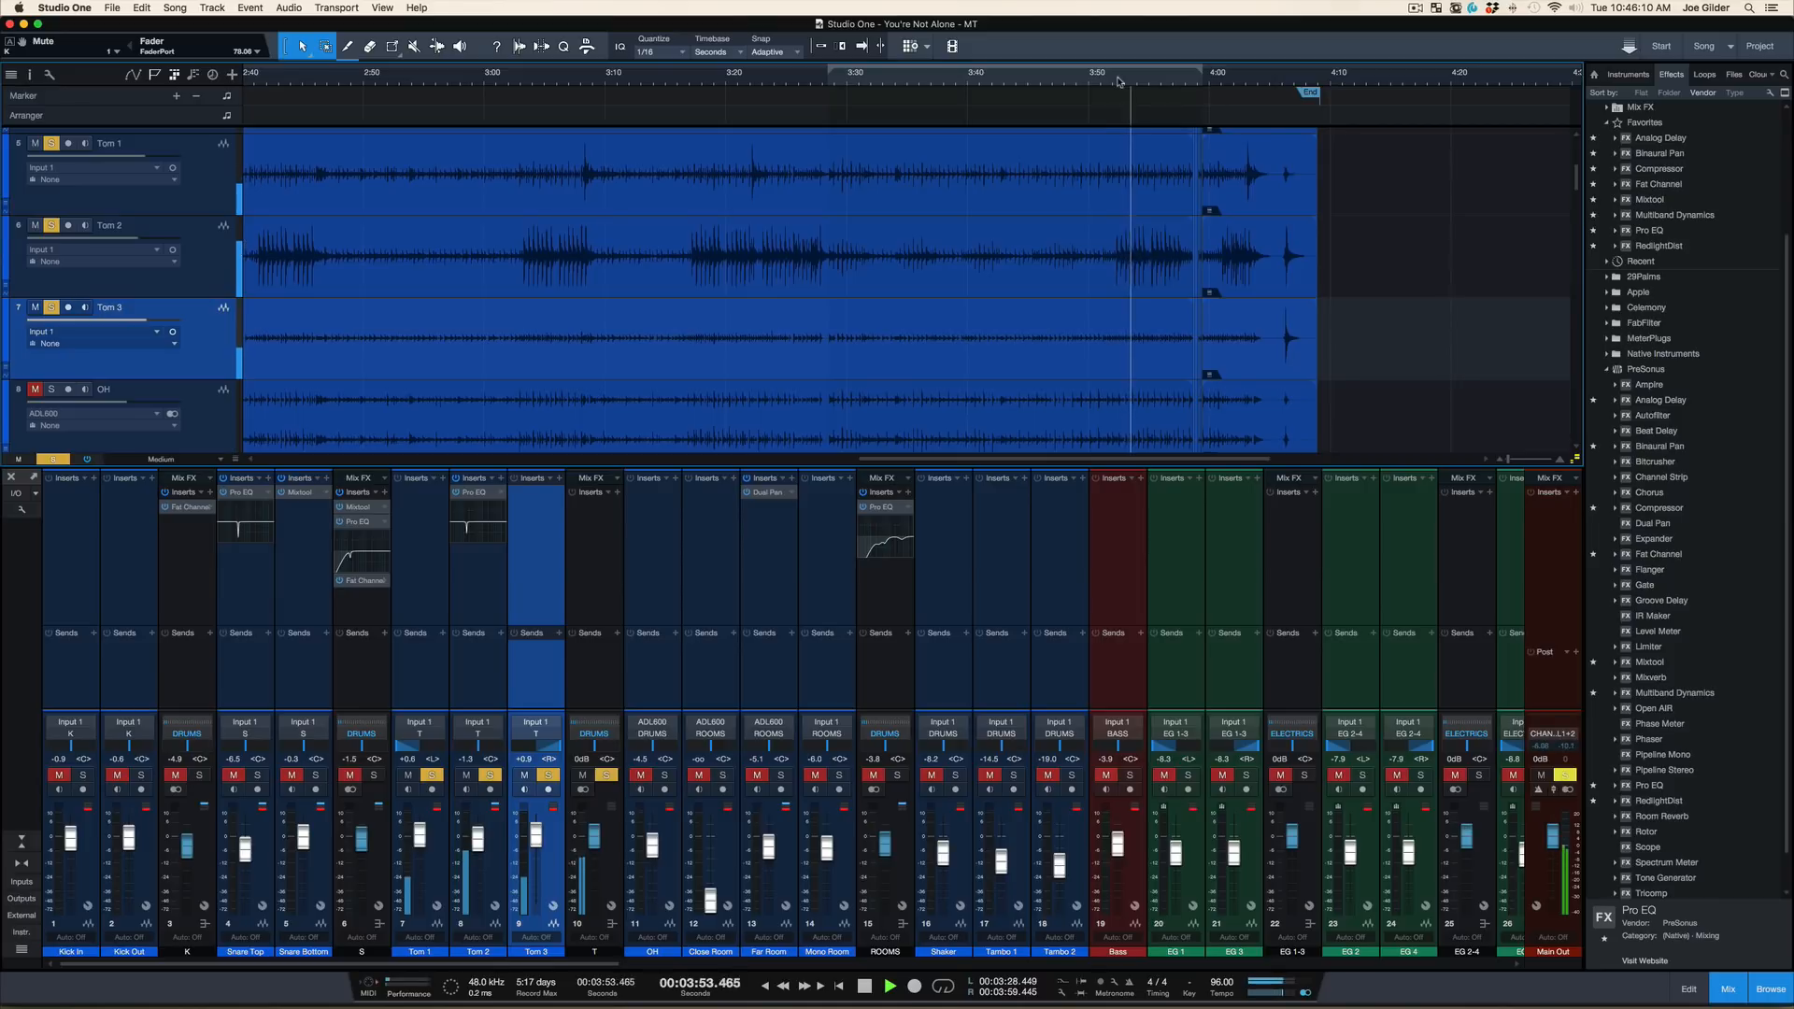
pyautogui.click(1244, 82)
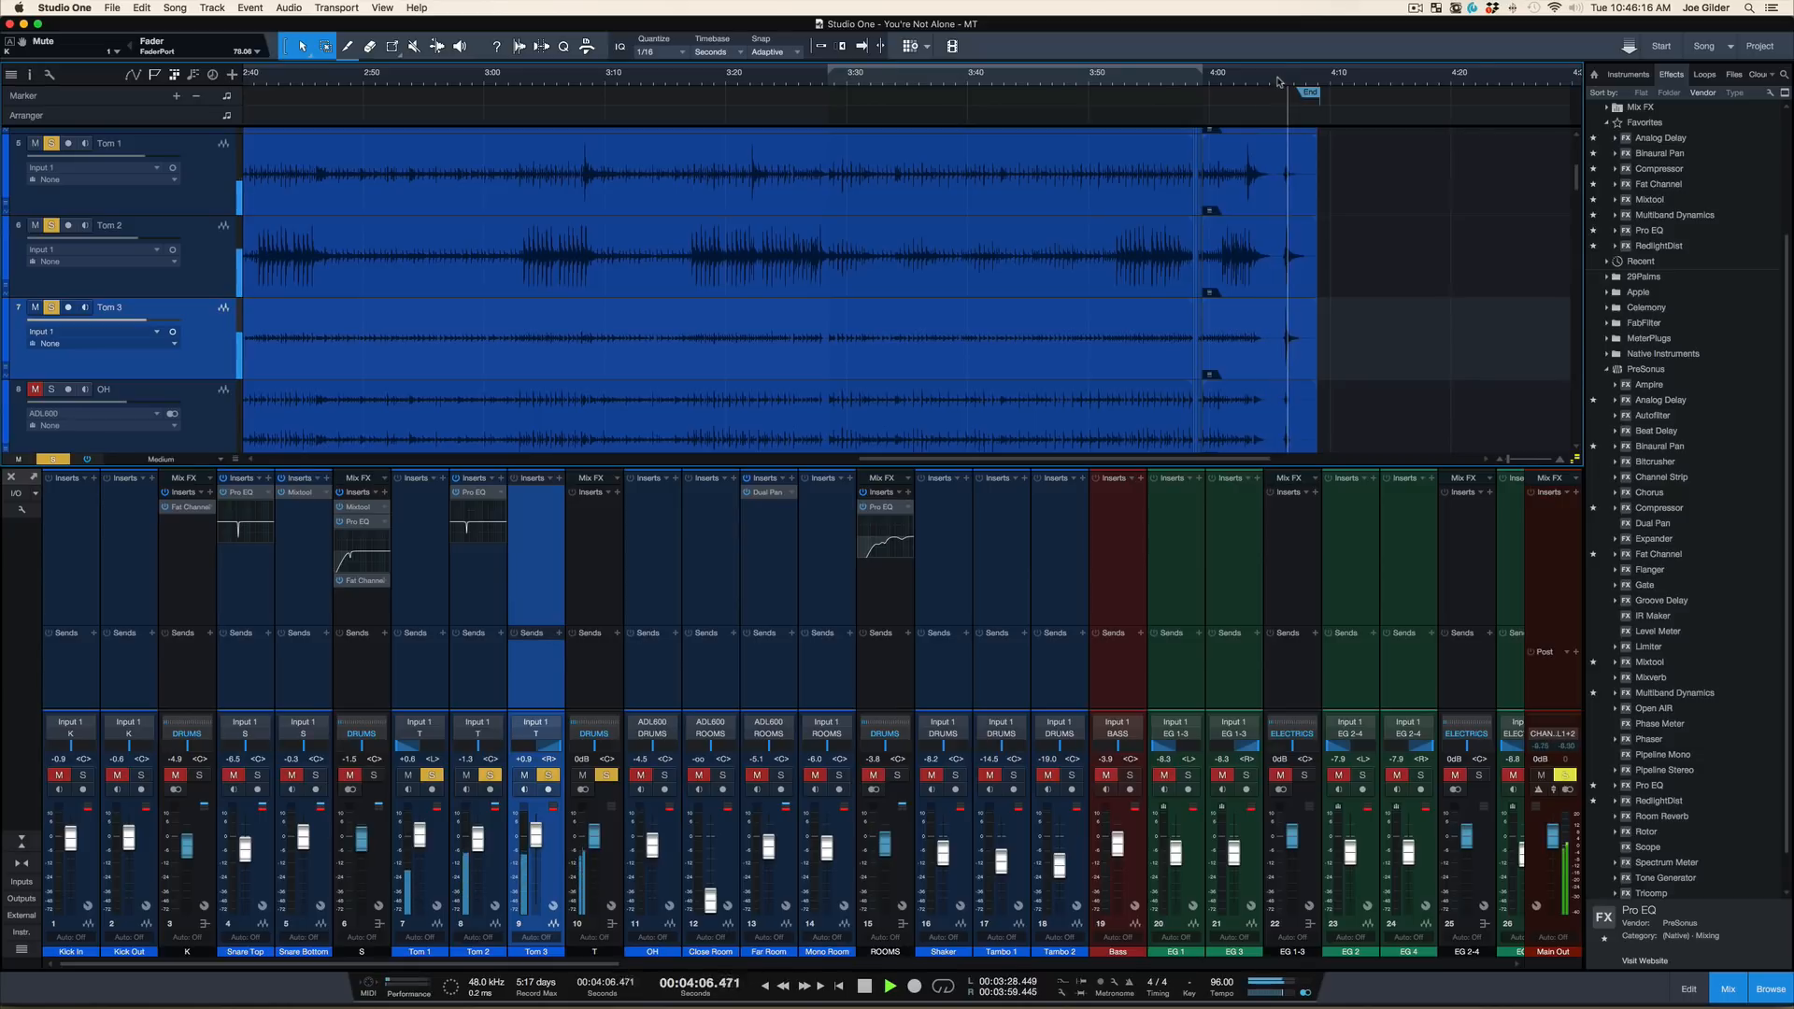
pyautogui.press('space')
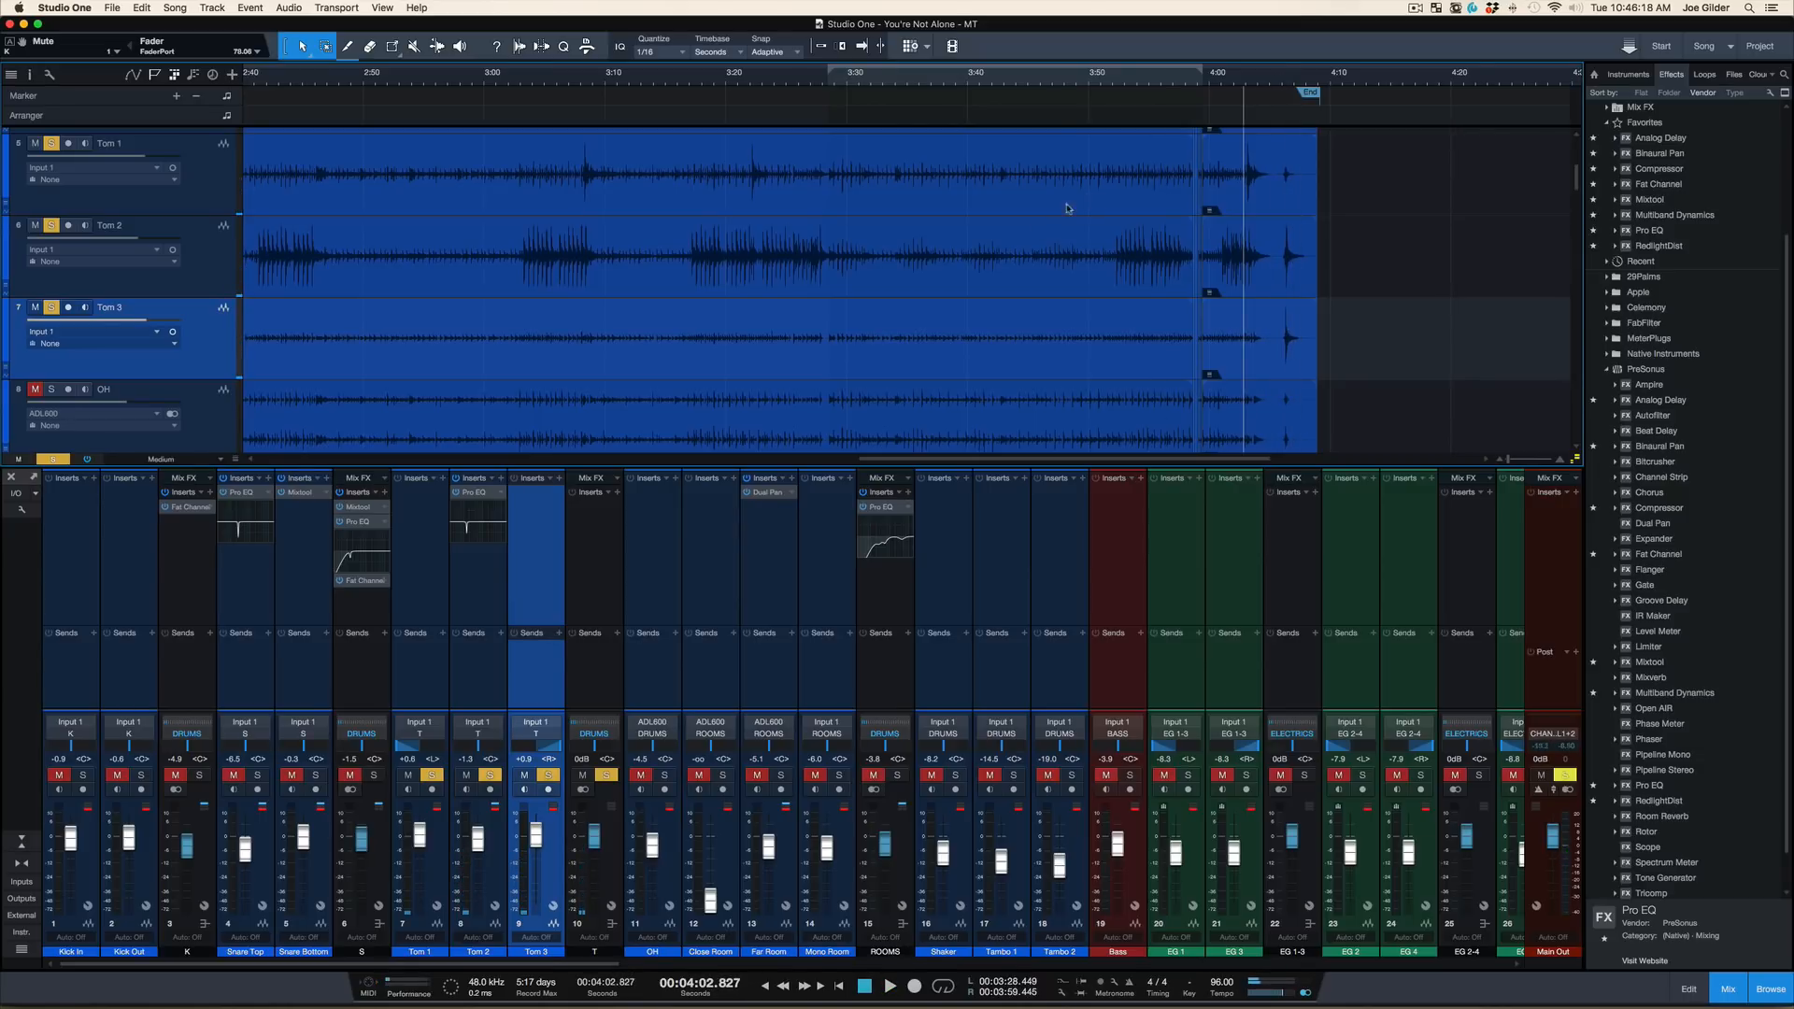
# Insert a Pro EQ on the tom bus and, during playback from 3:52, cut the low mids and slightly boost the lows
pyautogui.click(593, 579)
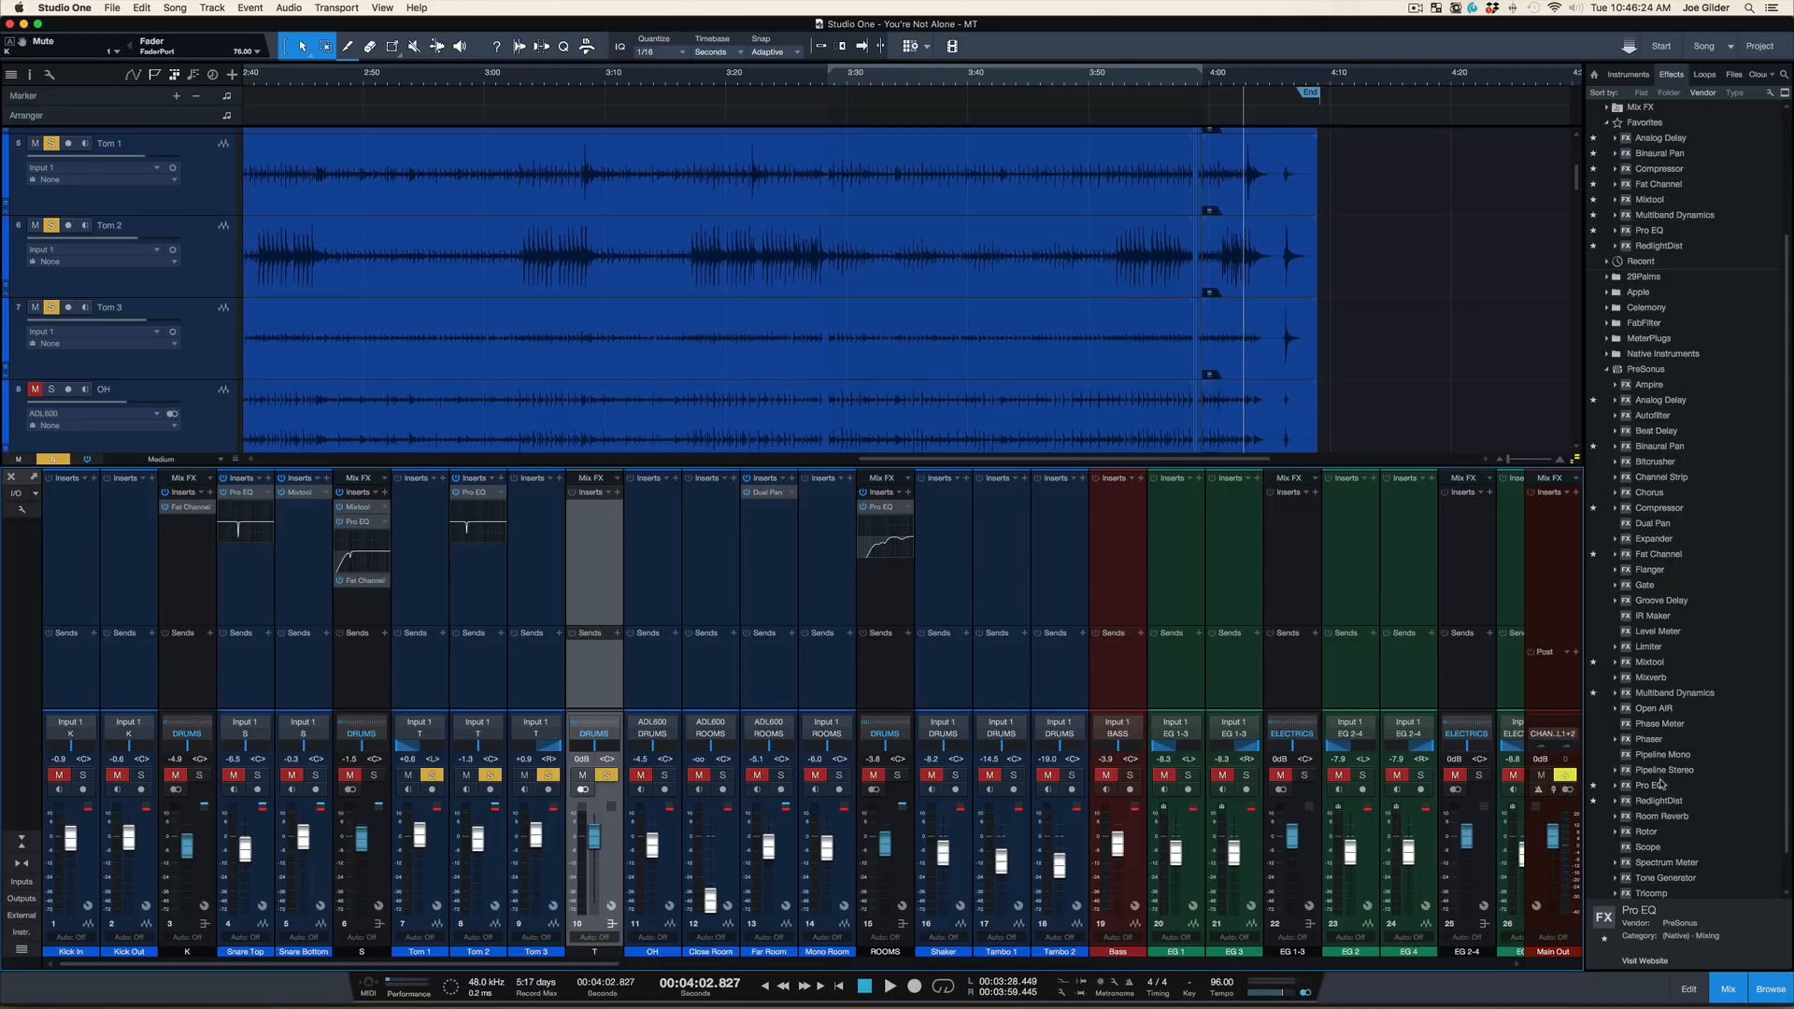
pyautogui.moveTo(1650, 791); pyautogui.dragTo(586, 535)
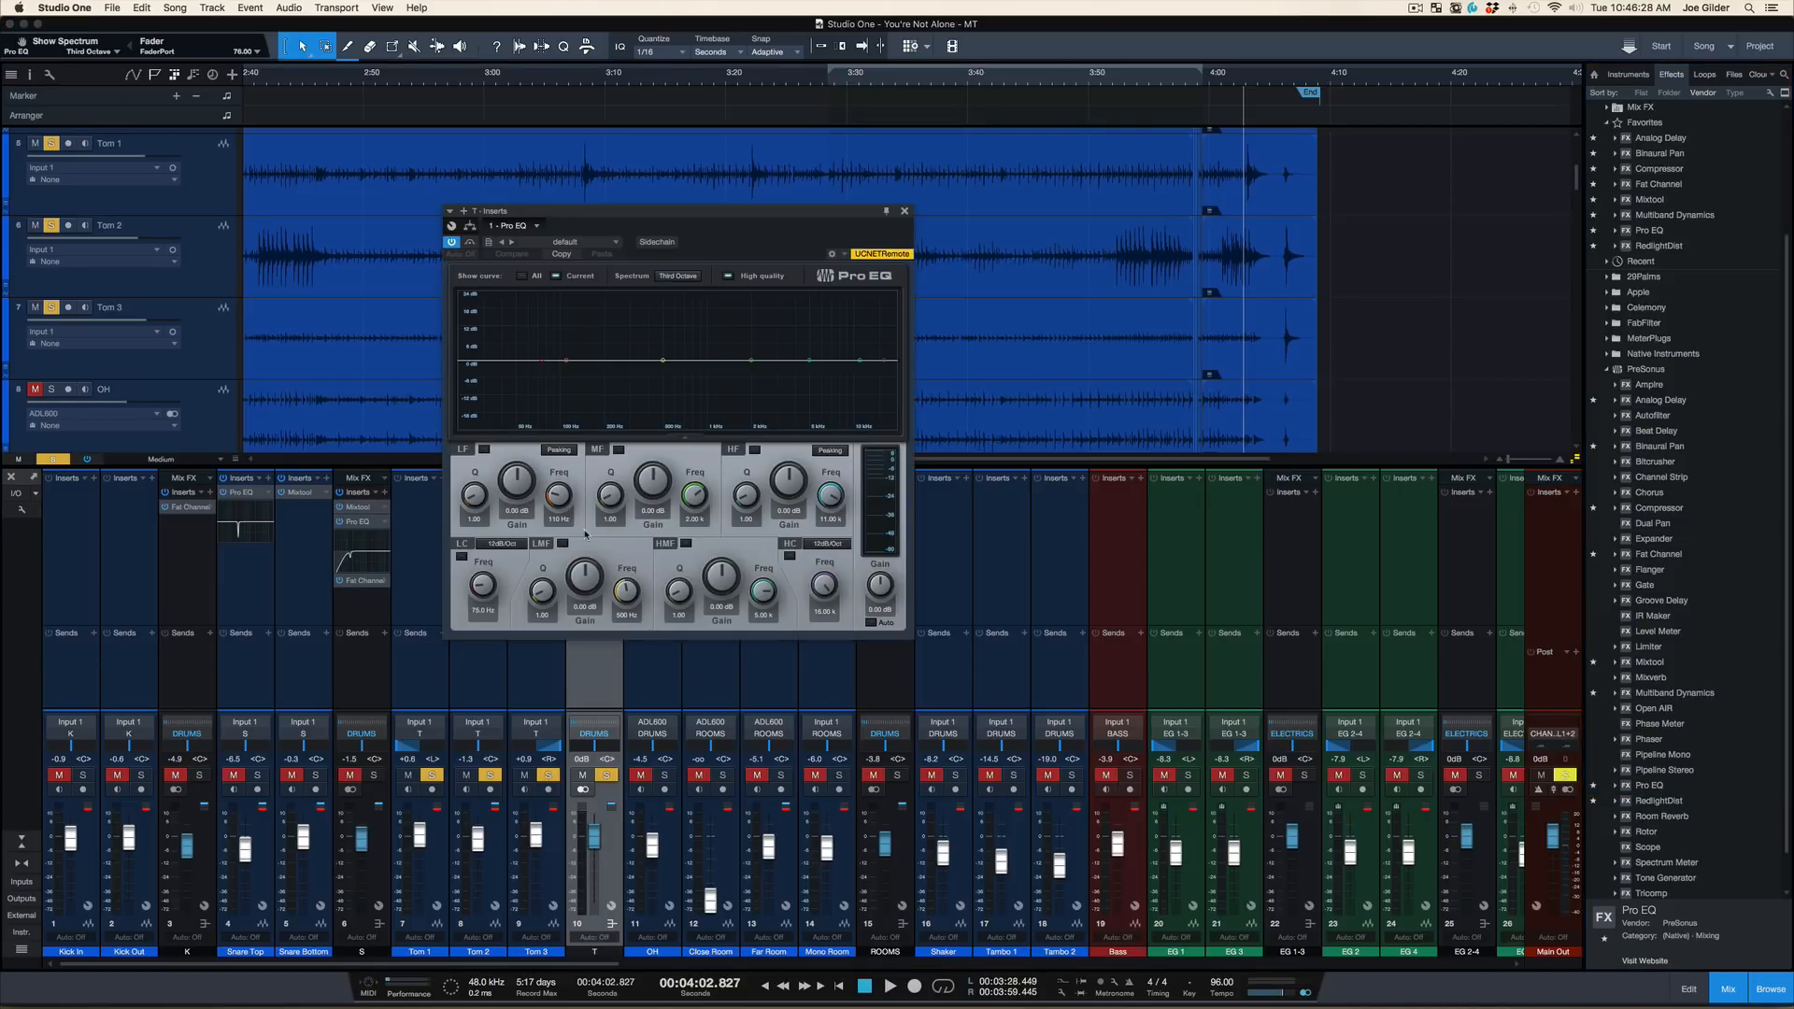
pyautogui.click(1124, 87)
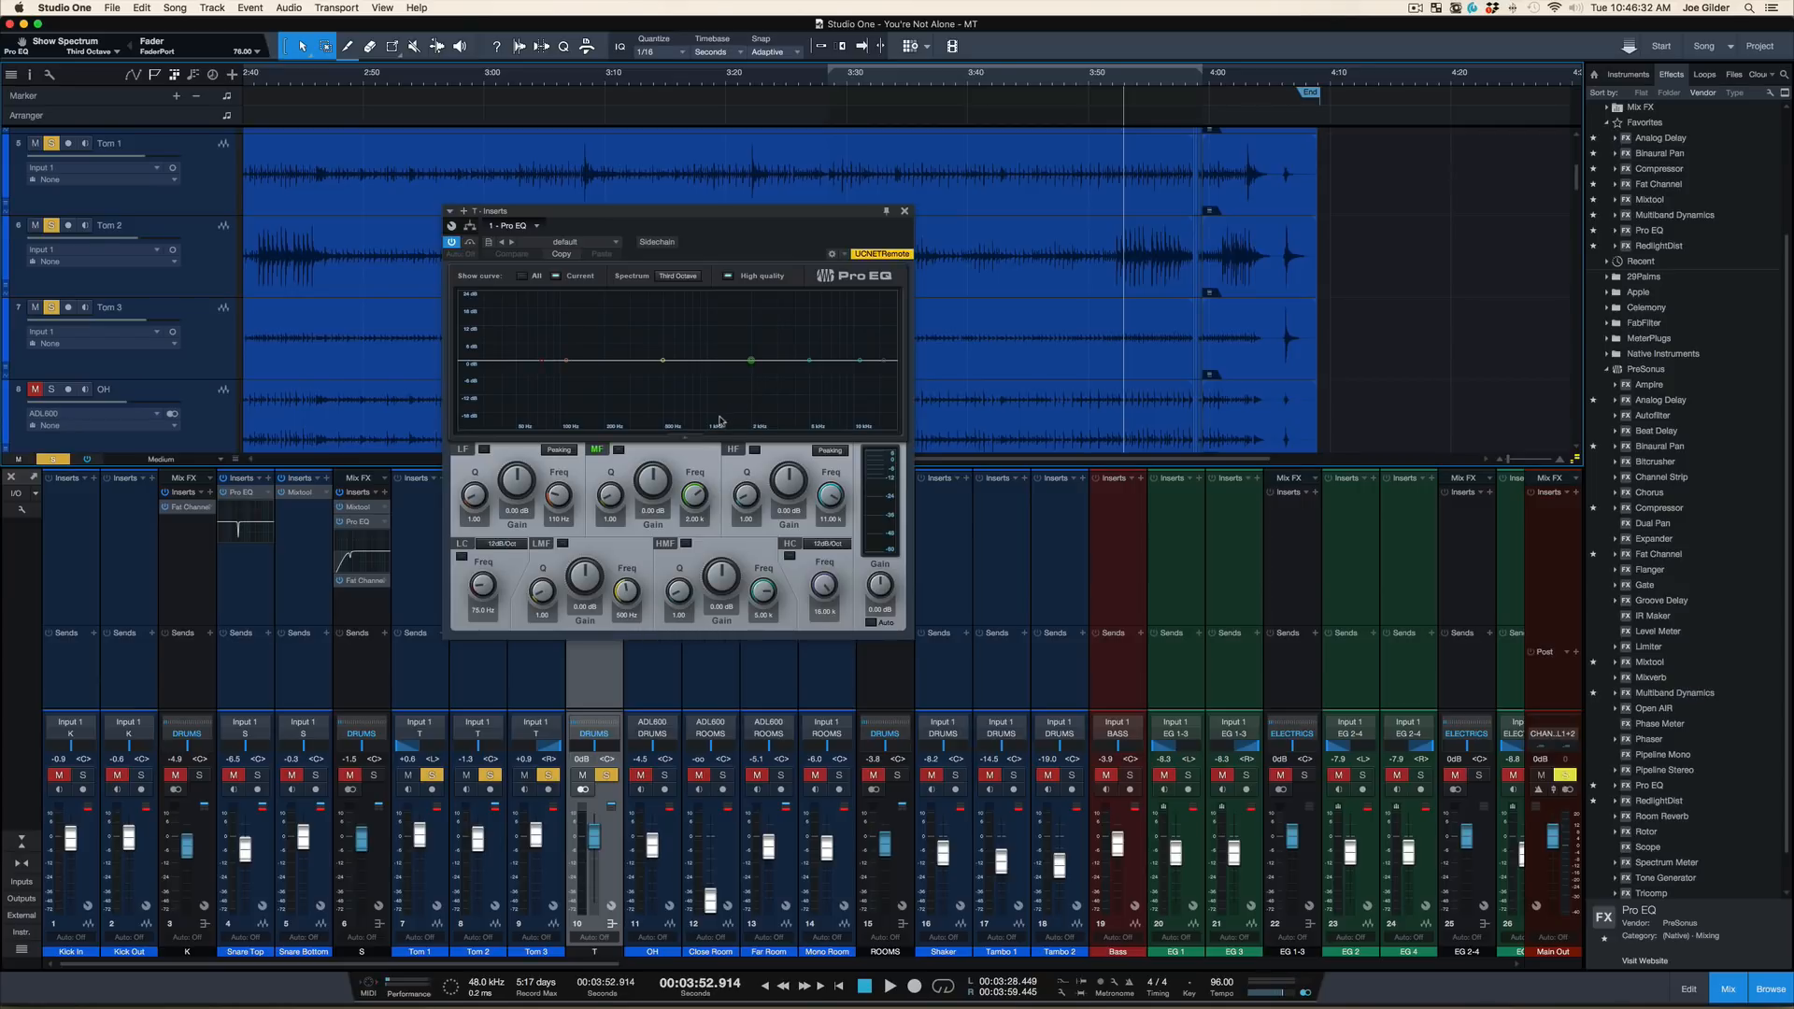
pyautogui.press('space')
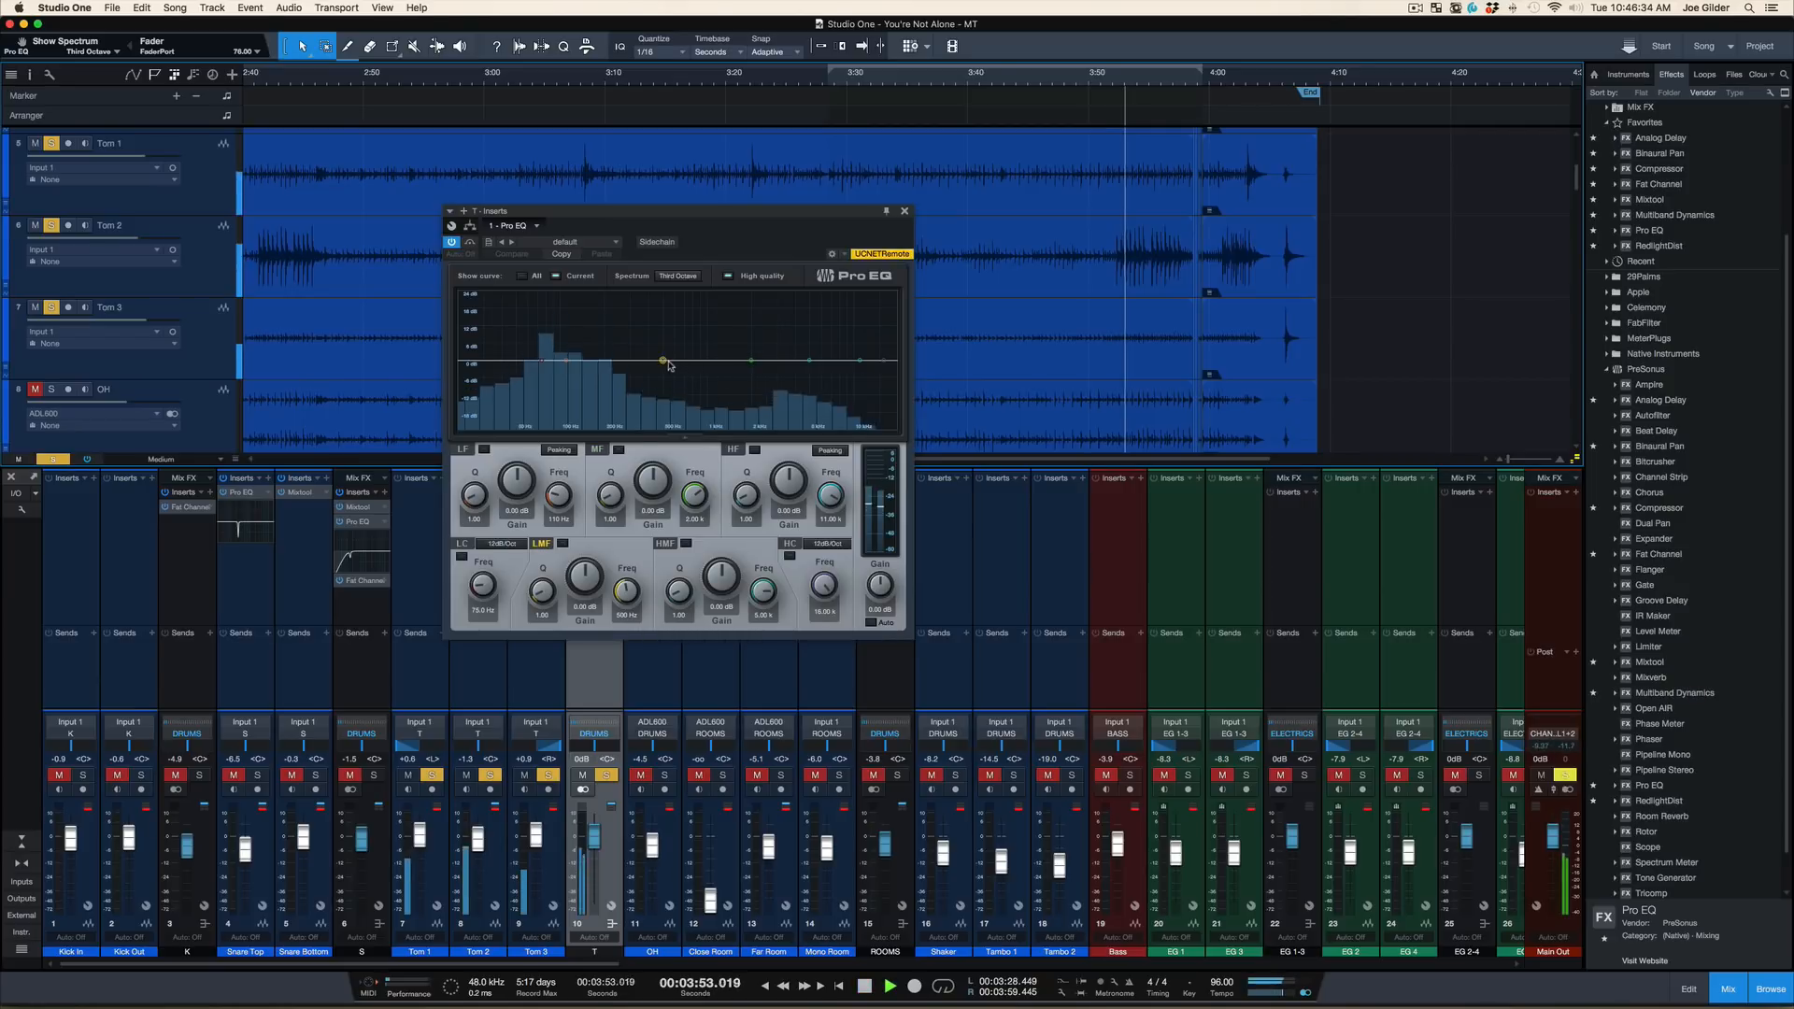
pyautogui.moveTo(667, 361); pyautogui.dragTo(571, 358)
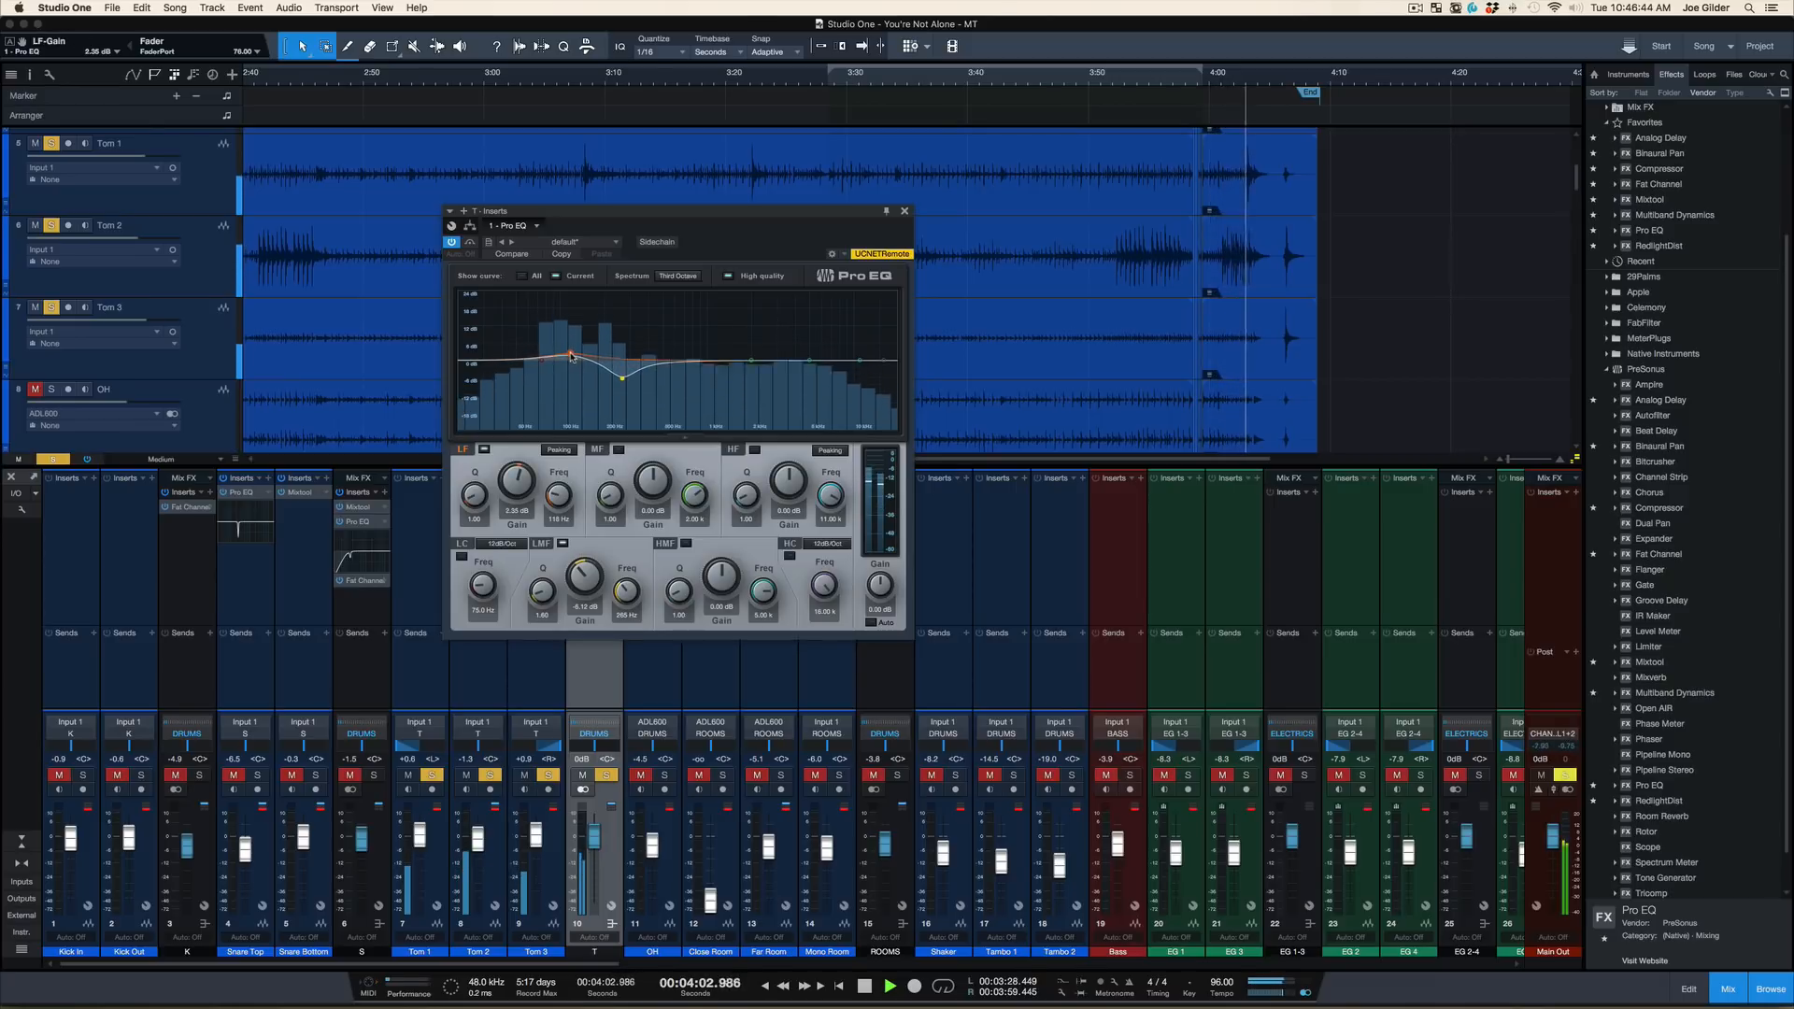
# Enable the tom bus EQ's low cut at about 100 Hz and boost the high-mid band by 4.71 dB at 5 kHz
pyautogui.click(461, 558)
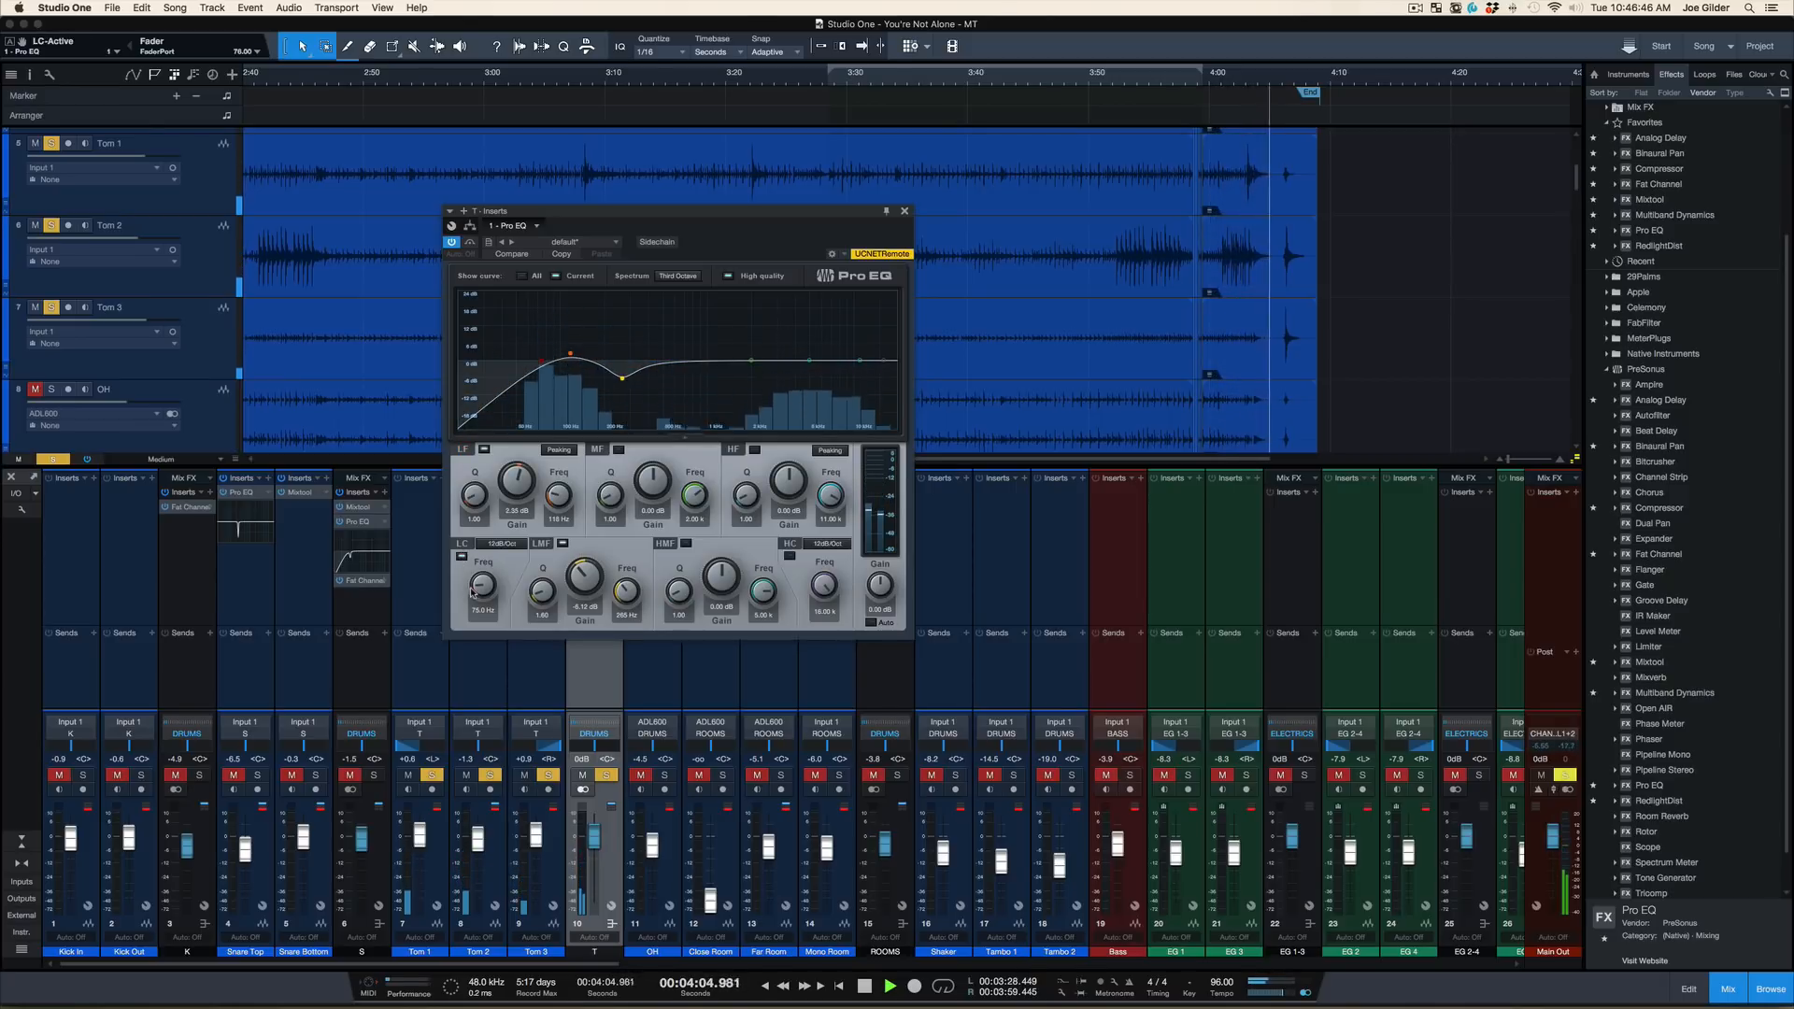
pyautogui.moveTo(475, 583); pyautogui.dragTo(474, 573)
pyautogui.press('space')
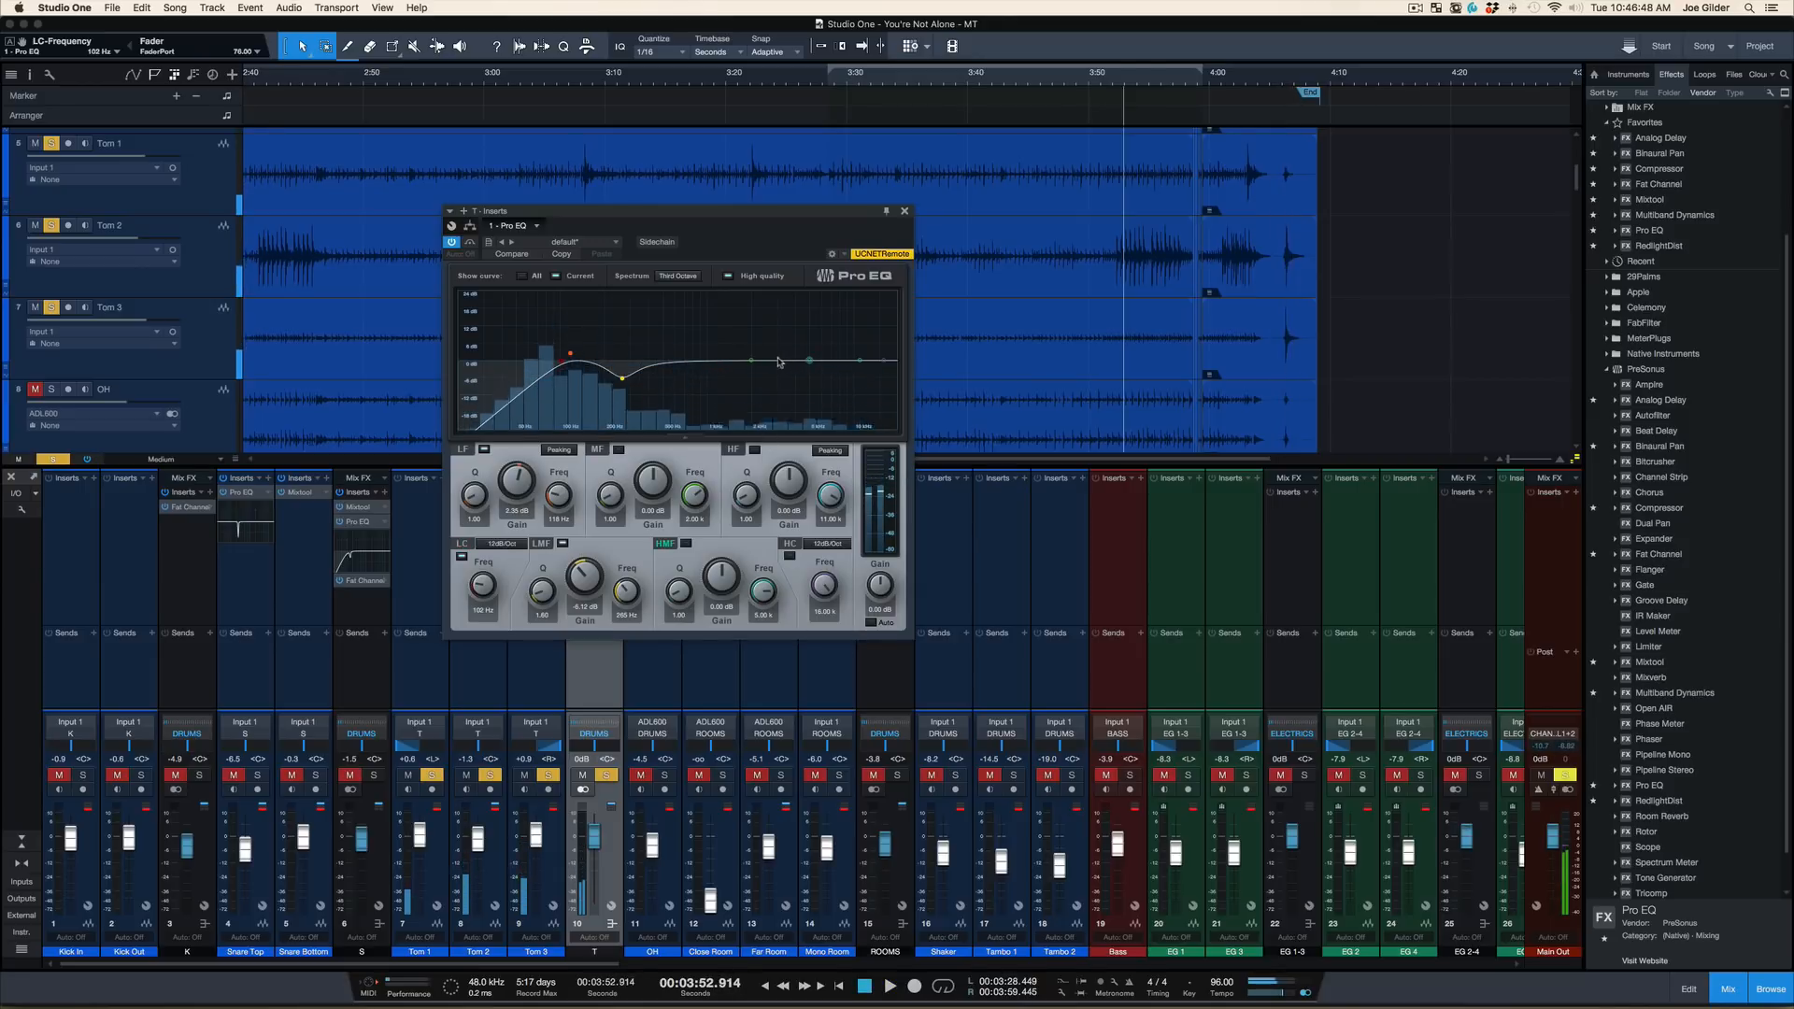
pyautogui.moveTo(753, 361); pyautogui.dragTo(813, 348)
pyautogui.doubleClick(774, 345)
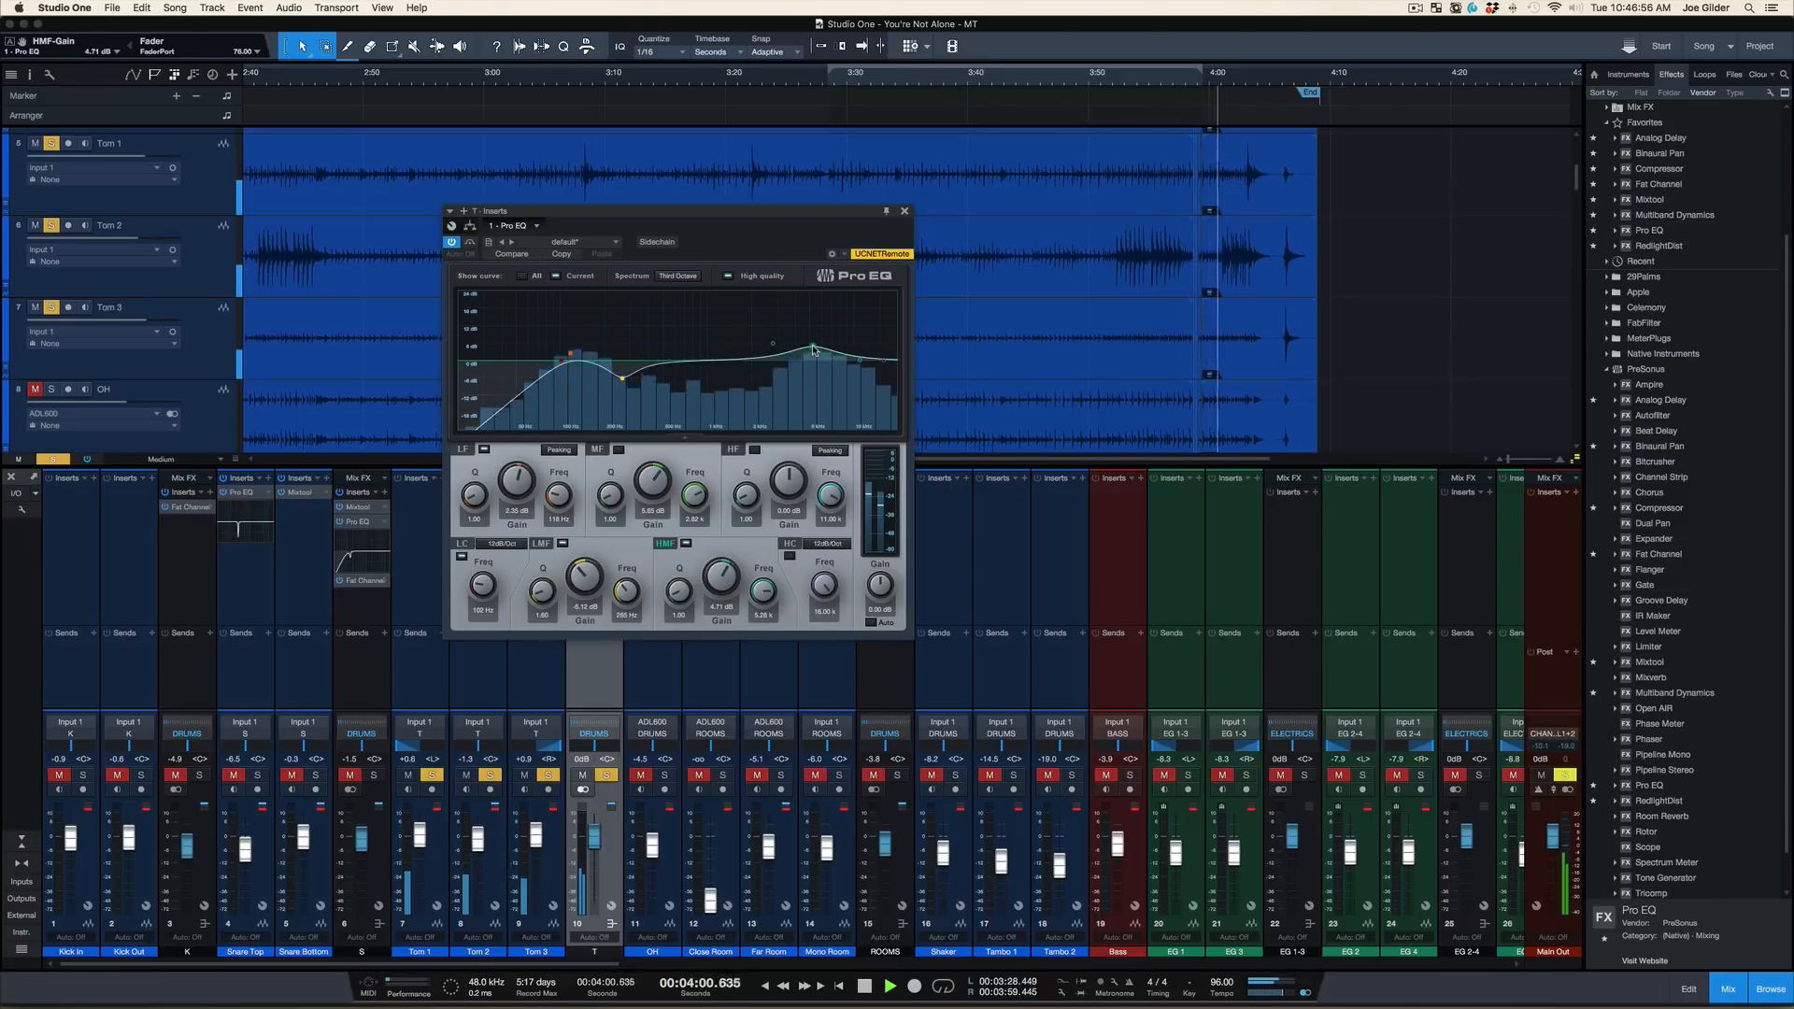
# Take the tom bus out of solo, play the toms within the full mix, and close the Pro EQ window
pyautogui.press('space')
pyautogui.press('s')
pyautogui.press('space')
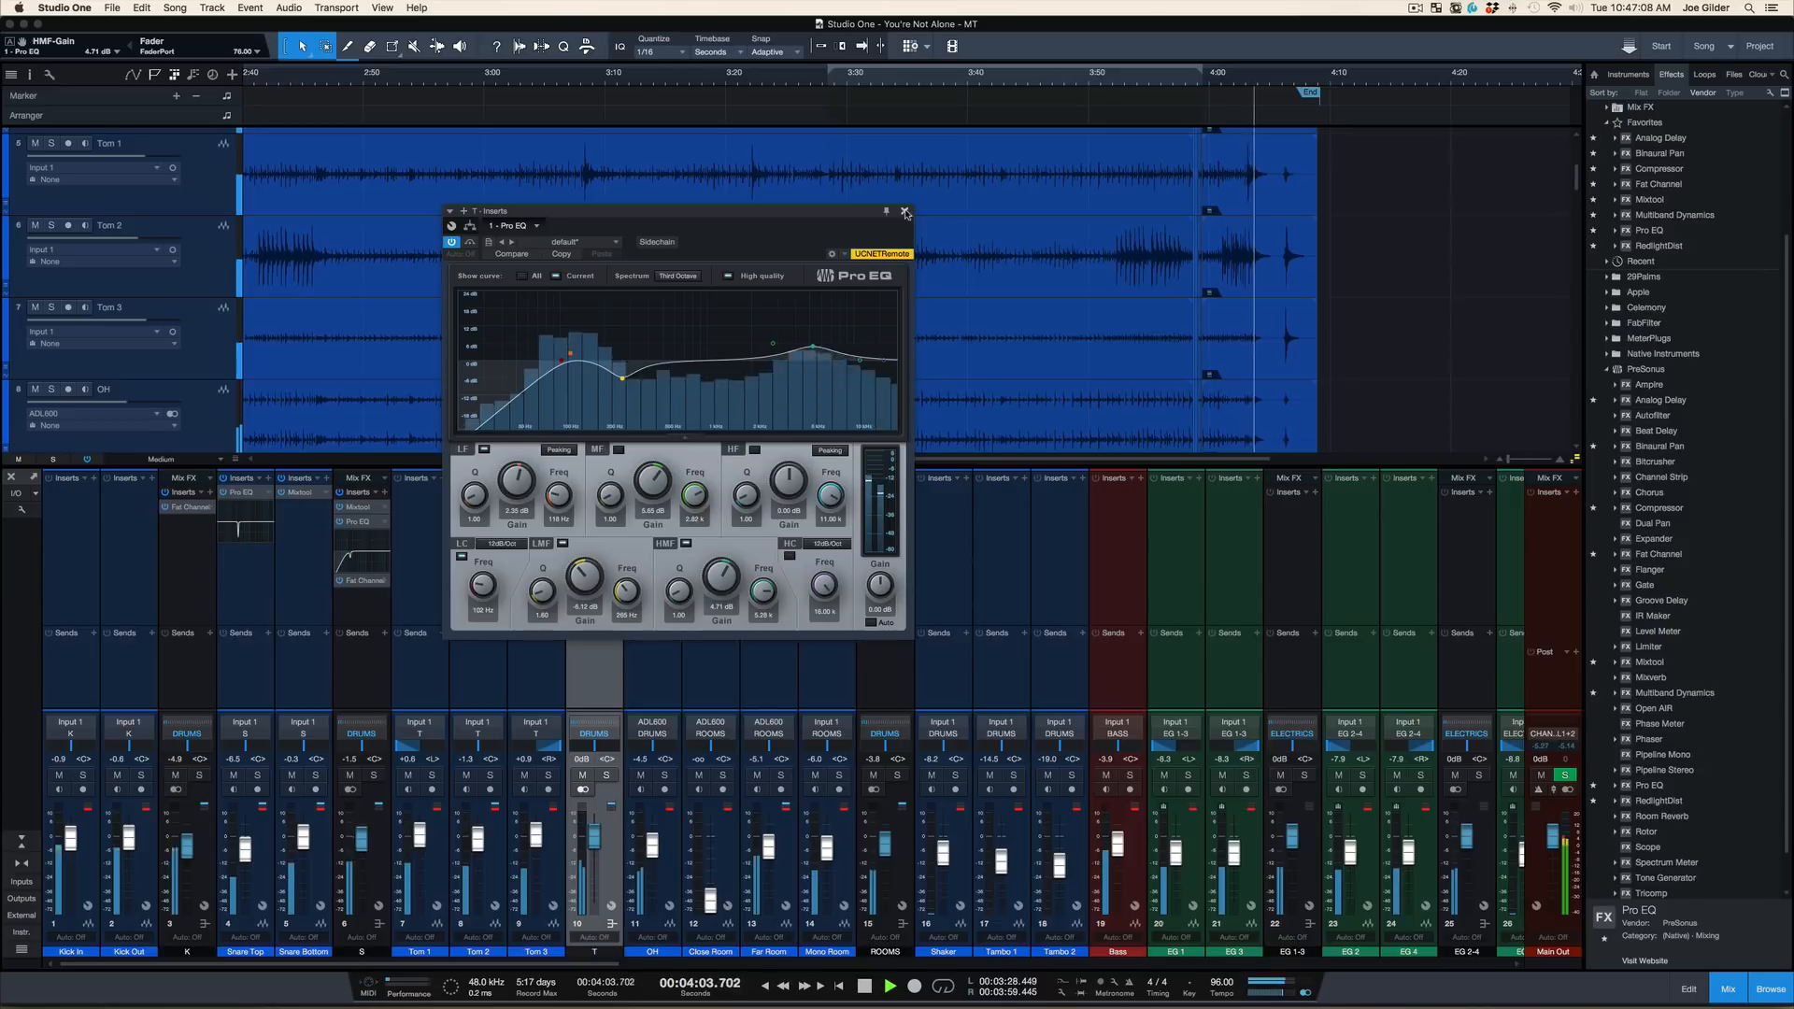
pyautogui.click(904, 213)
# Lower the Tom 1 fader to -3.5 dB, audition the soloed tom bus, and clear the solo
pyautogui.click(427, 586)
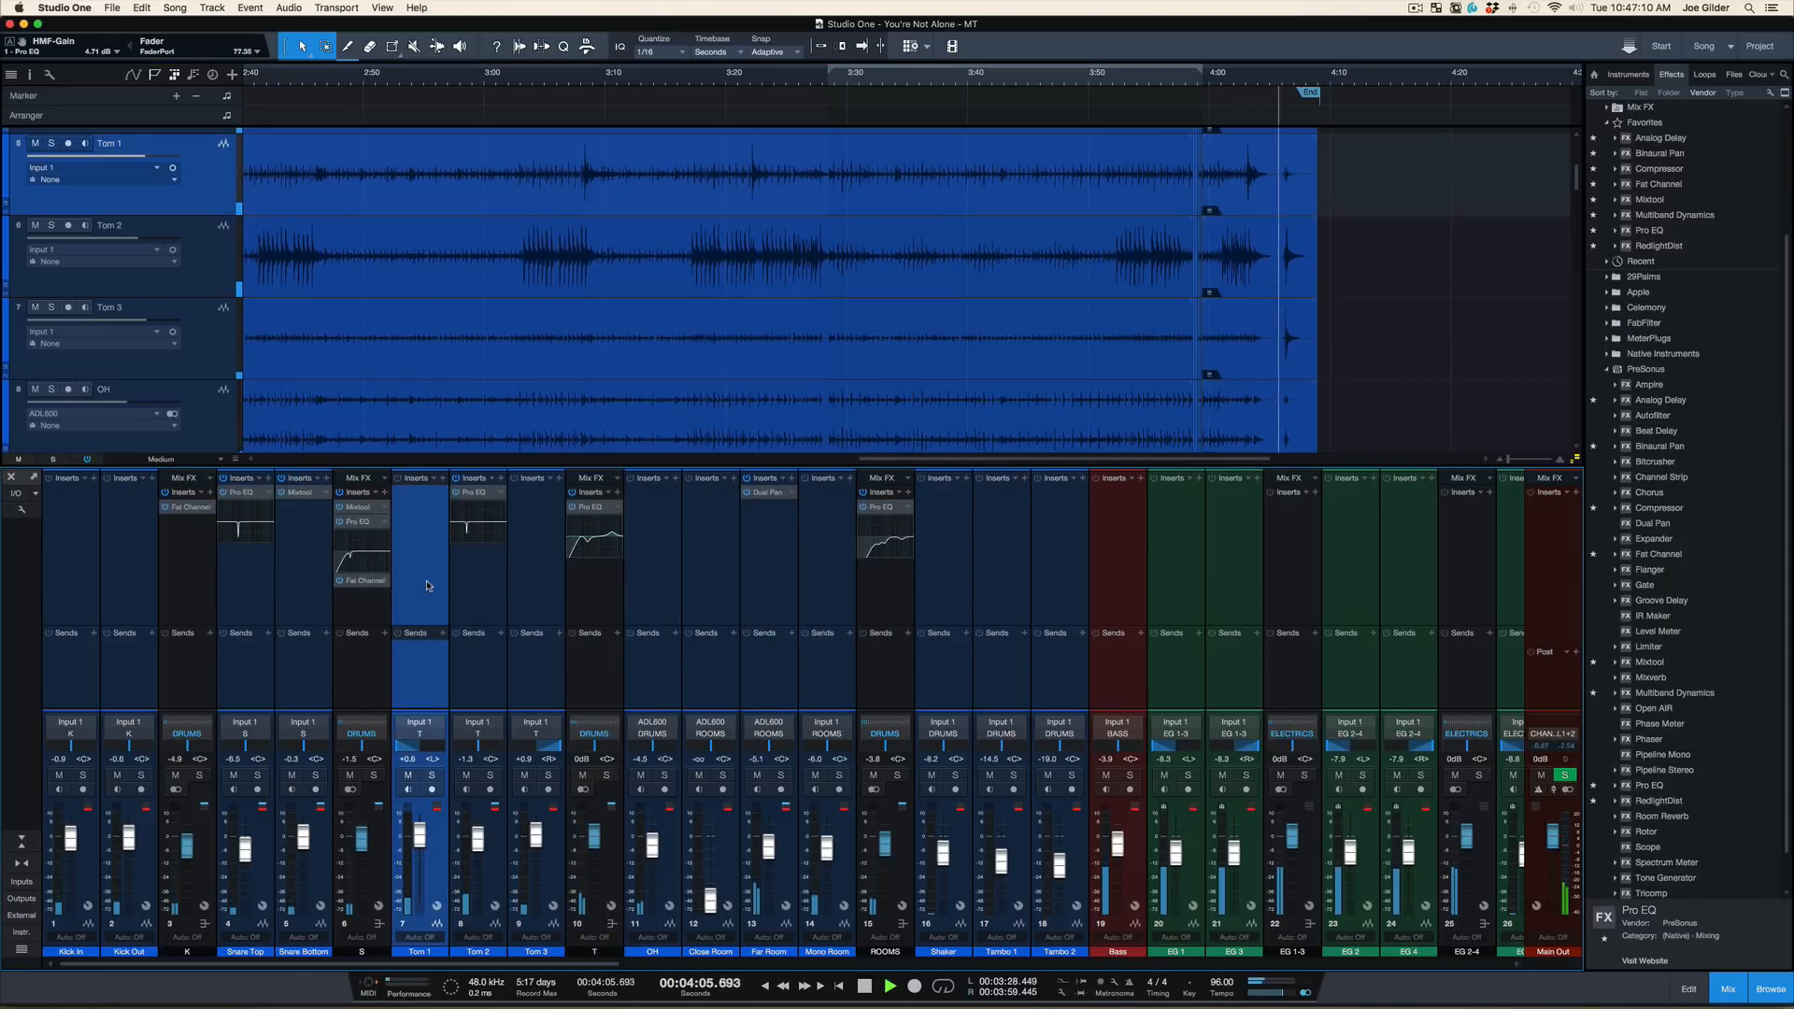
pyautogui.press('space')
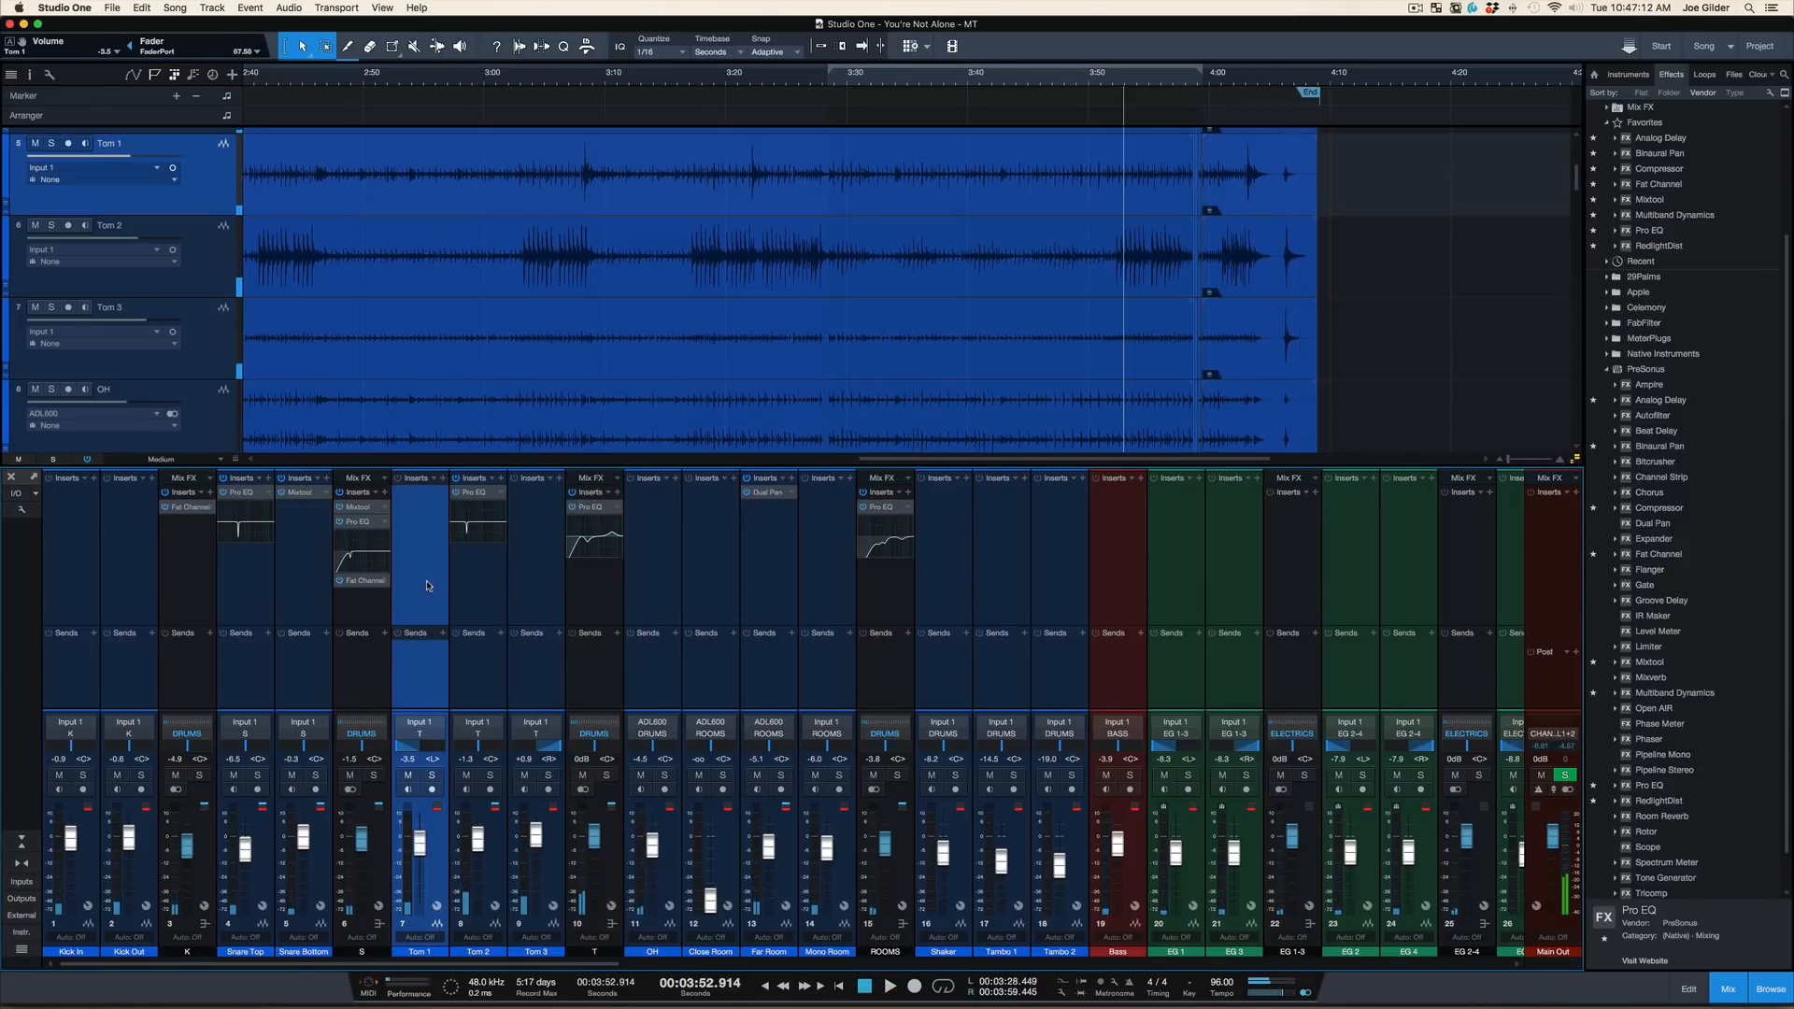
pyautogui.click(607, 776)
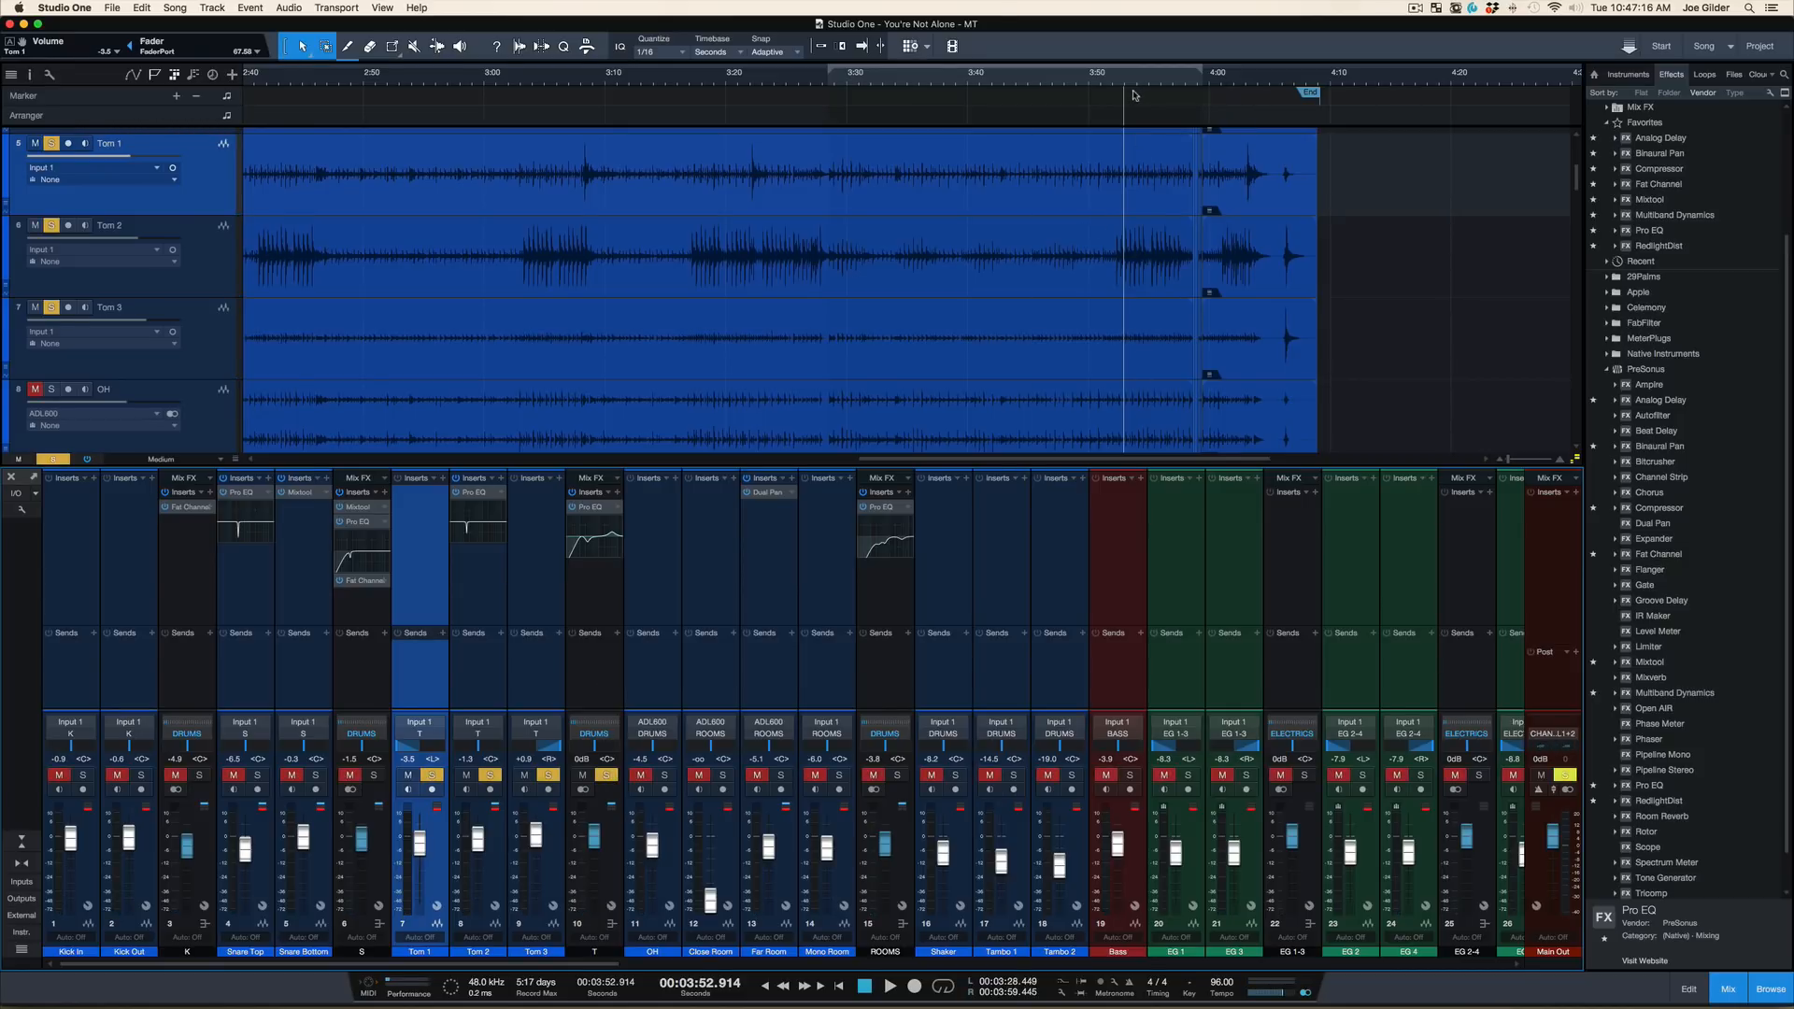
pyautogui.press('space')
pyautogui.press('space')
pyautogui.press('super+shift+s')
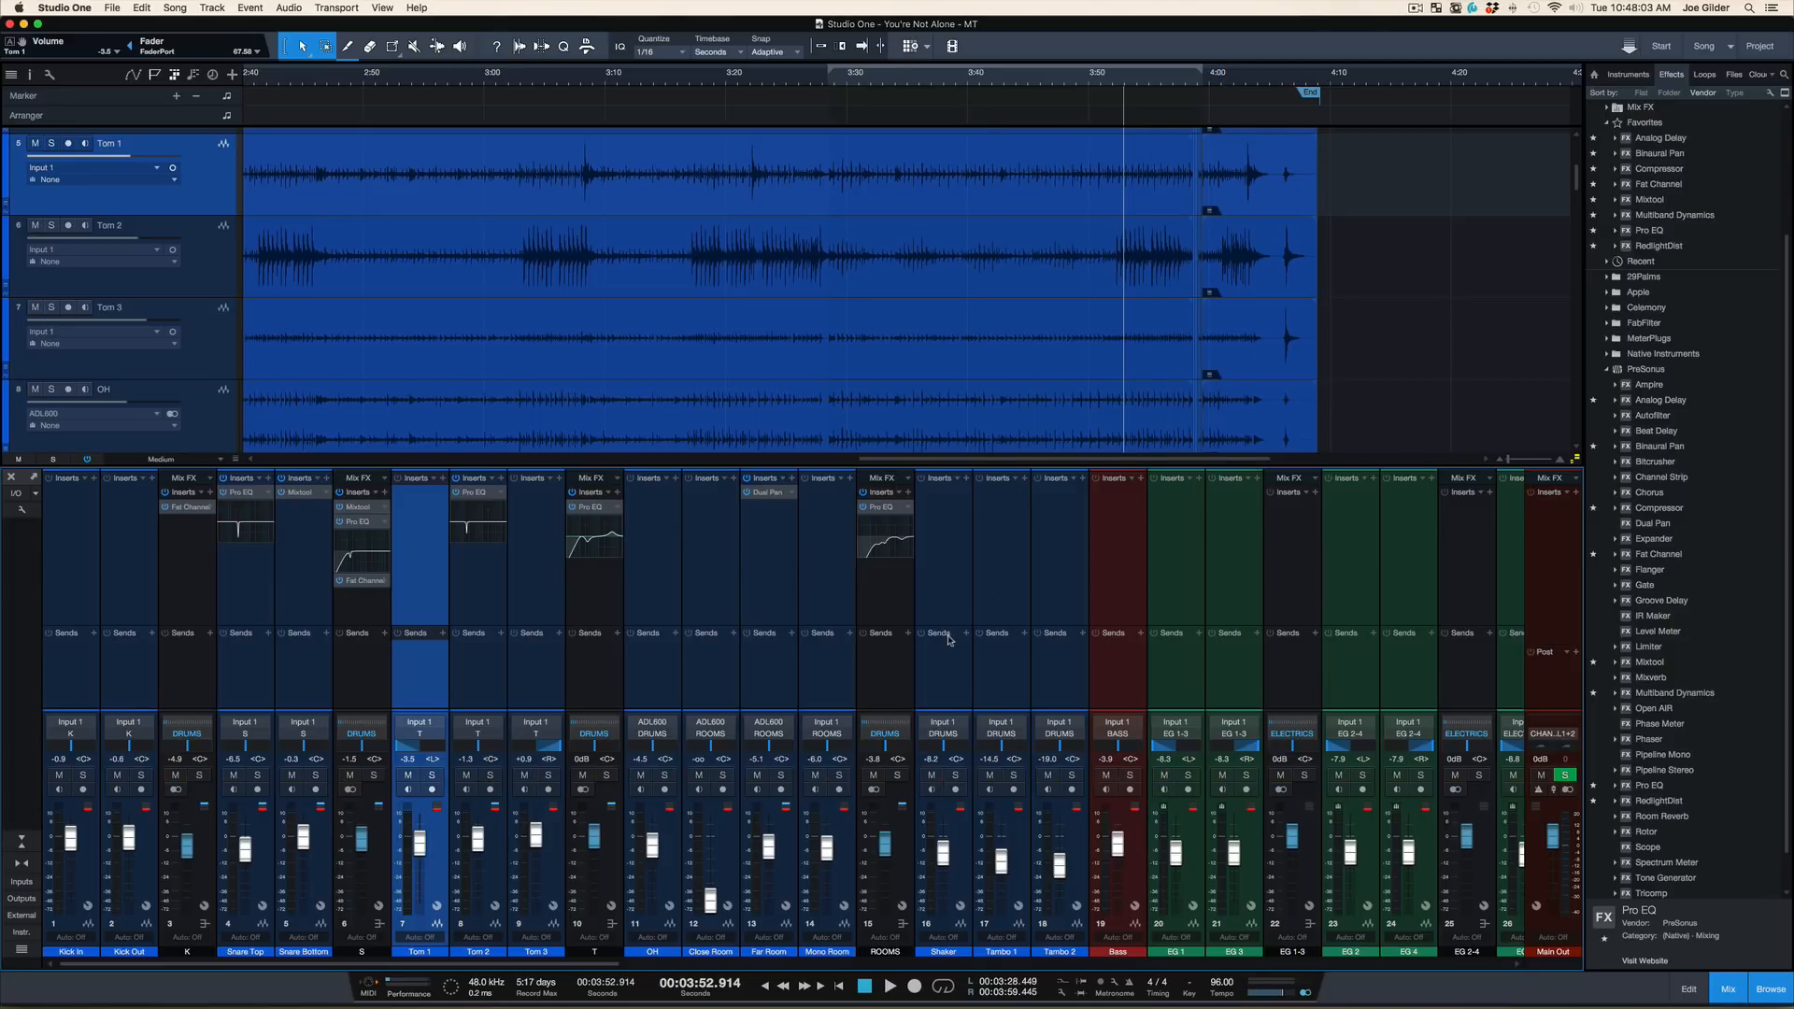
# Play the full mix from about 3:52, solo the OH channel to hear the overheads alone, and clear the solo
pyautogui.press('space')
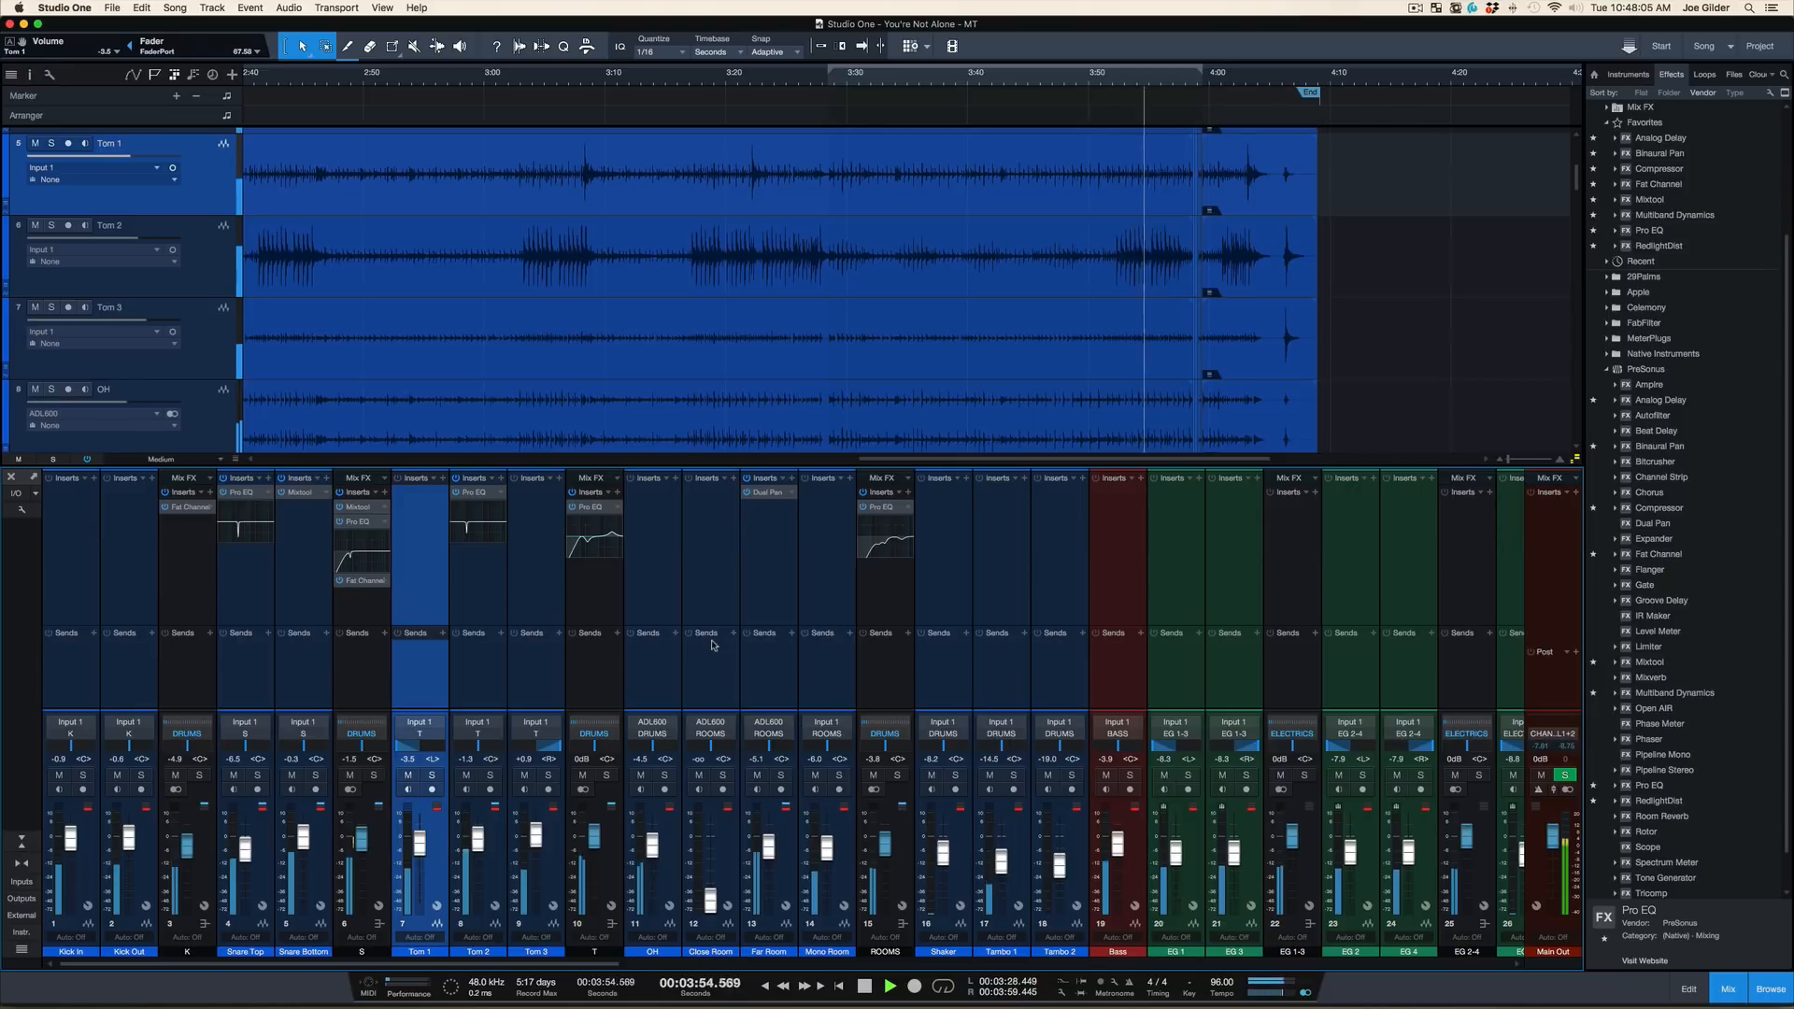
pyautogui.click(644, 675)
pyautogui.press('s')
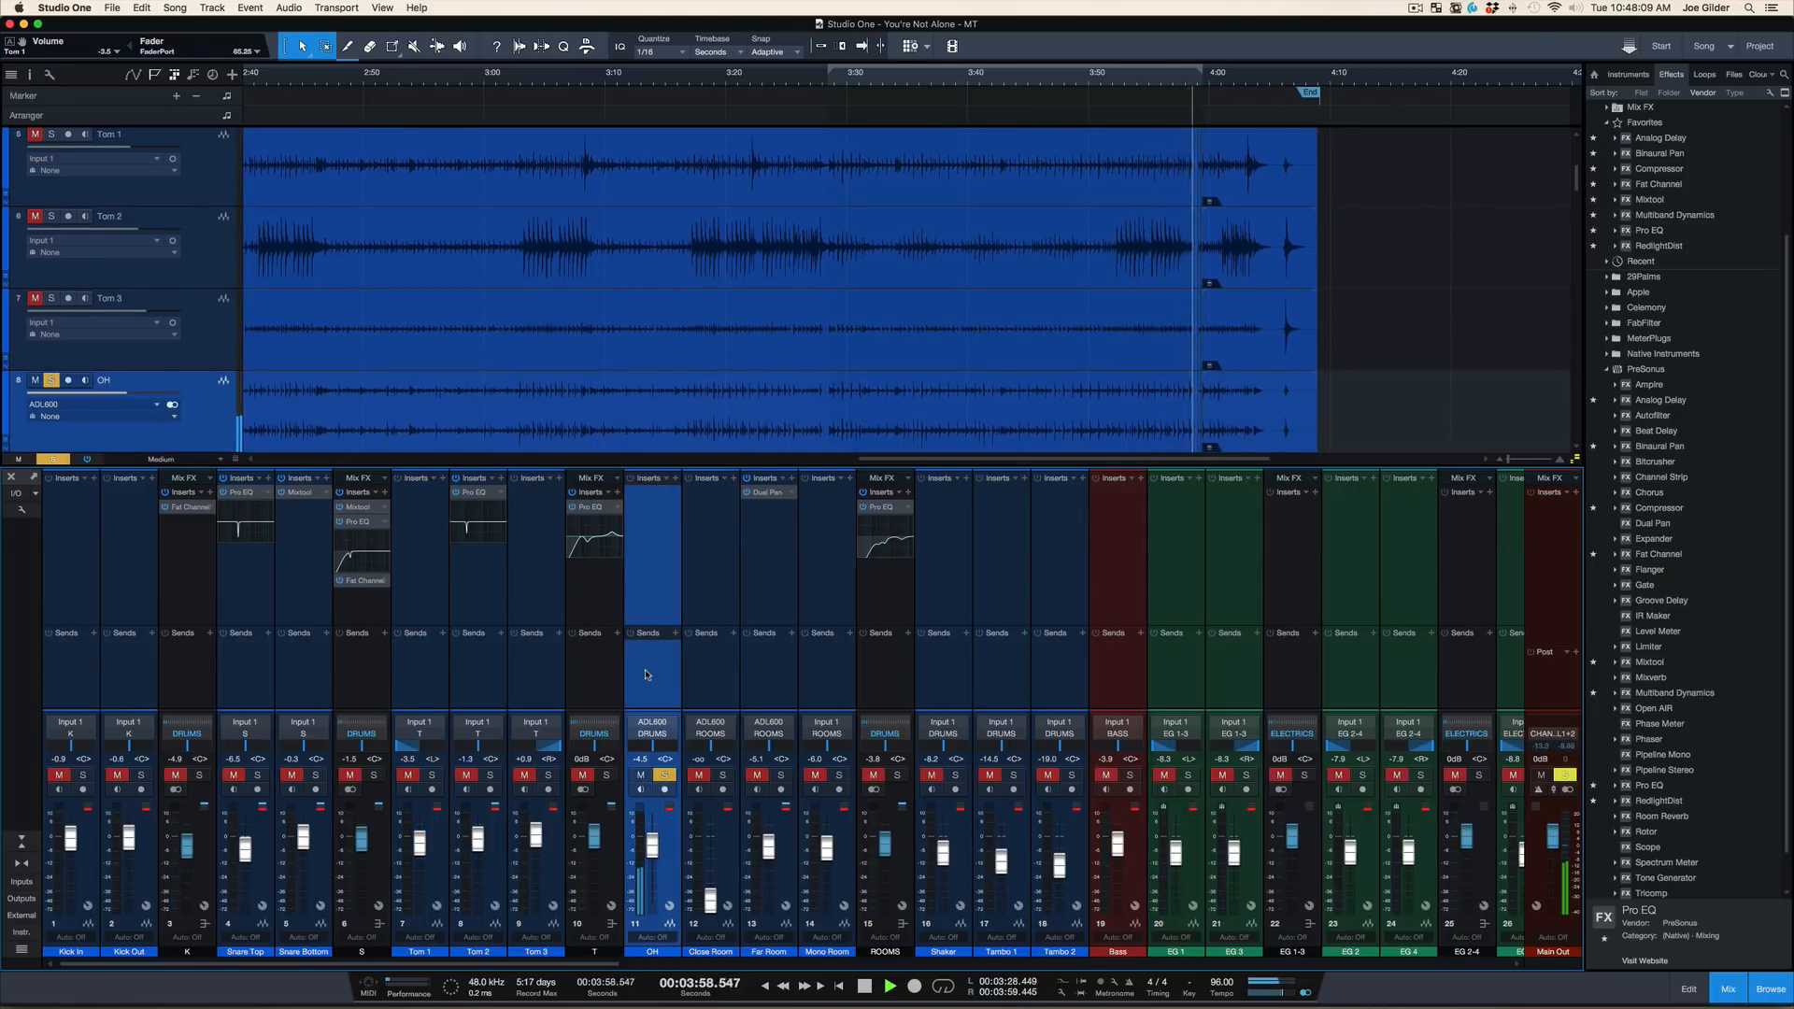
pyautogui.press('space')
pyautogui.press('super+shift+s')
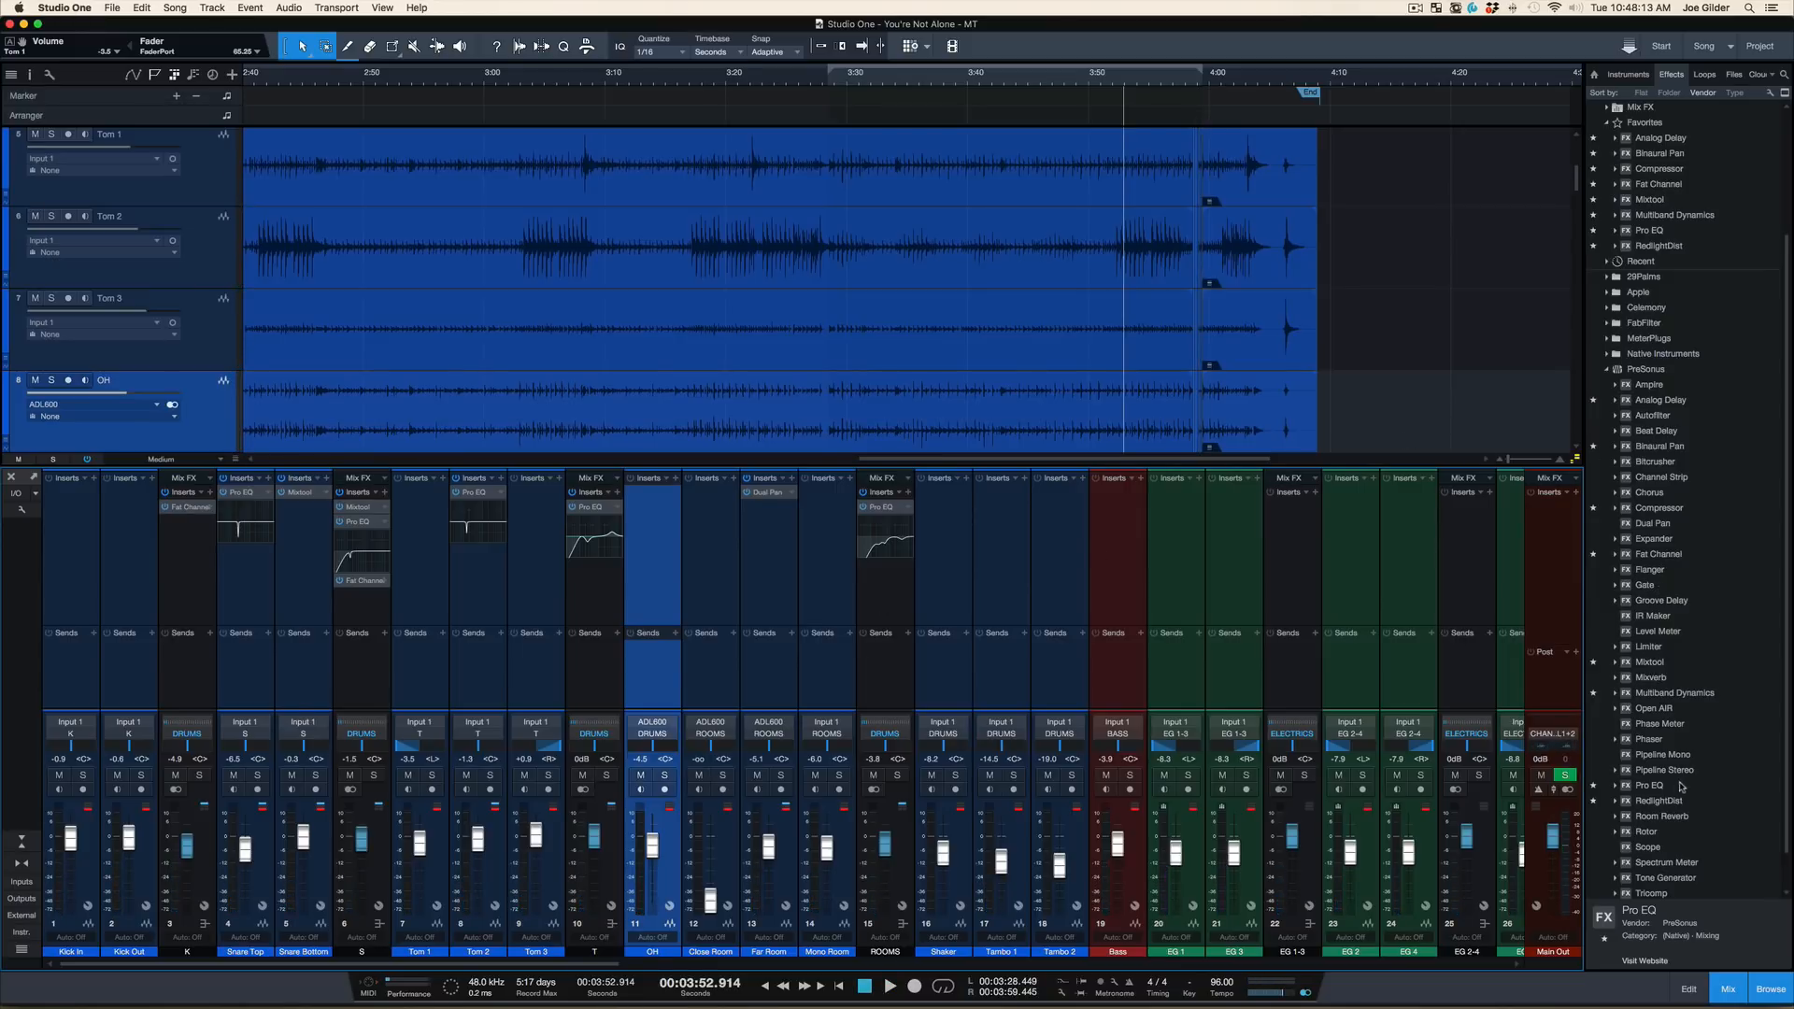
# Insert a Pro EQ on the OH channel with a low cut at 219 Hz, a low-mid cut and a high-mid boost around 8 kHz
pyautogui.moveTo(1649, 790); pyautogui.dragTo(646, 519)
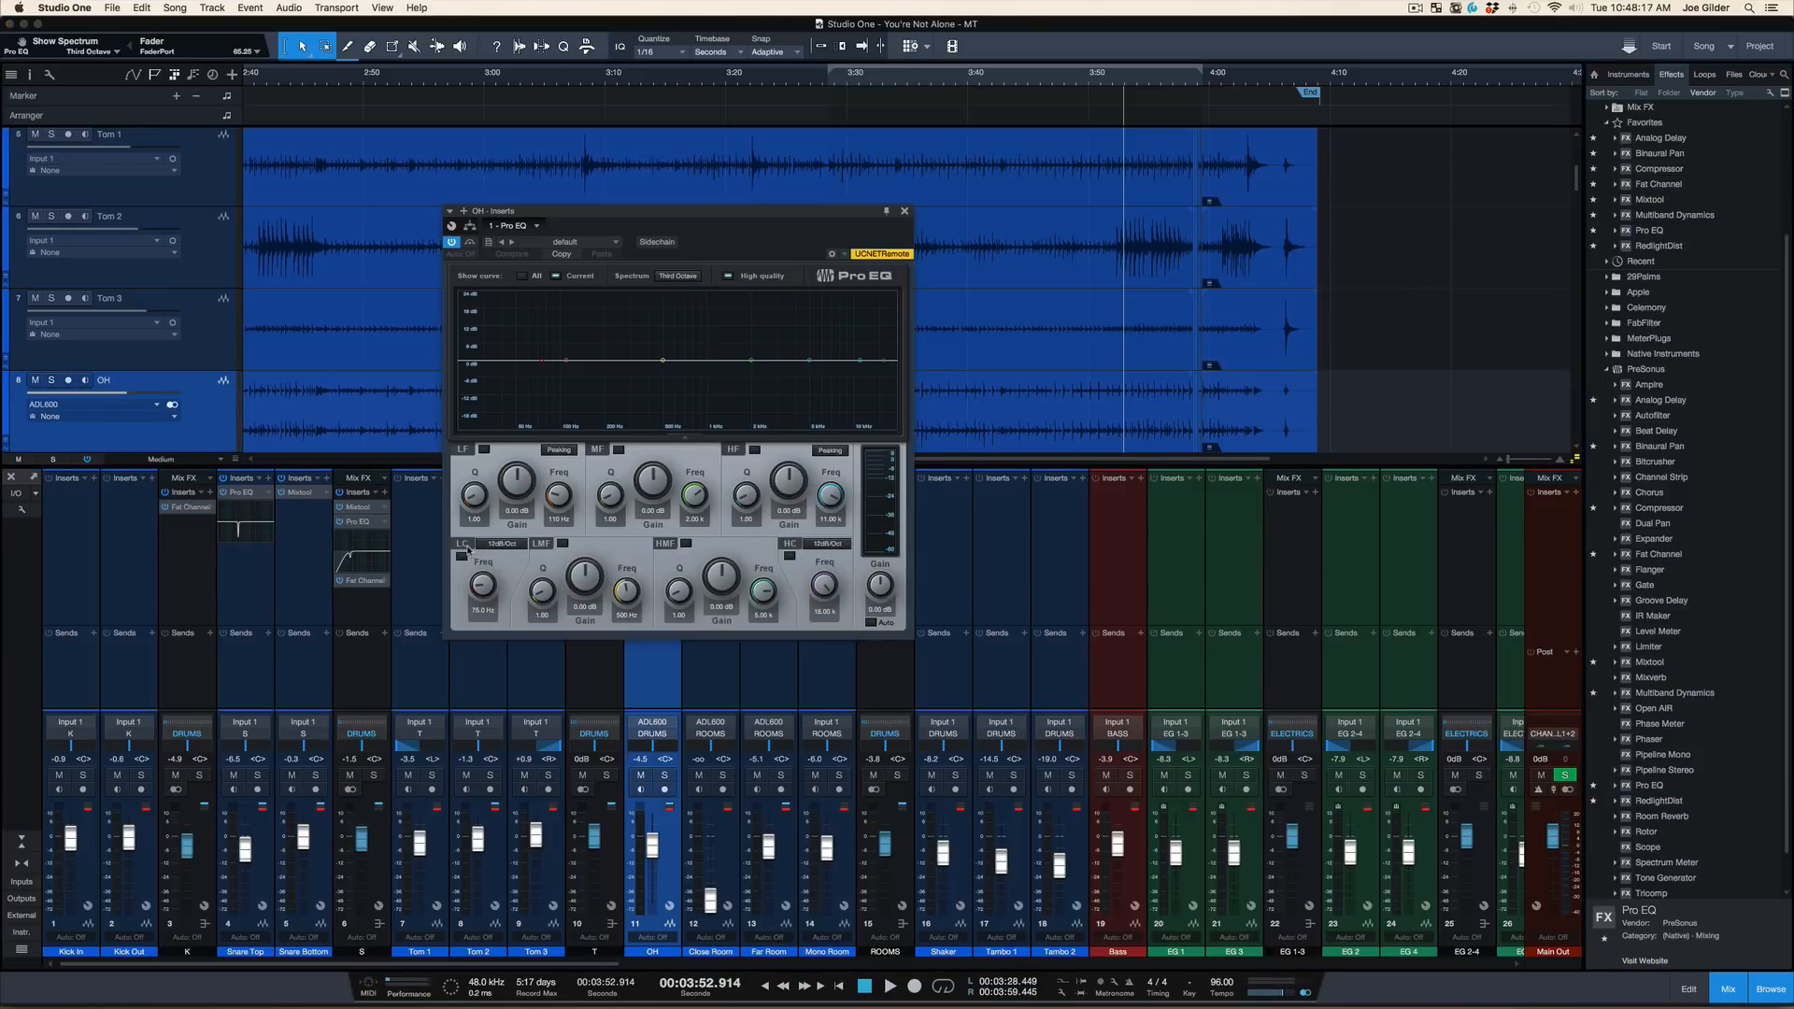
pyautogui.click(467, 549)
pyautogui.moveTo(482, 586); pyautogui.dragTo(487, 578)
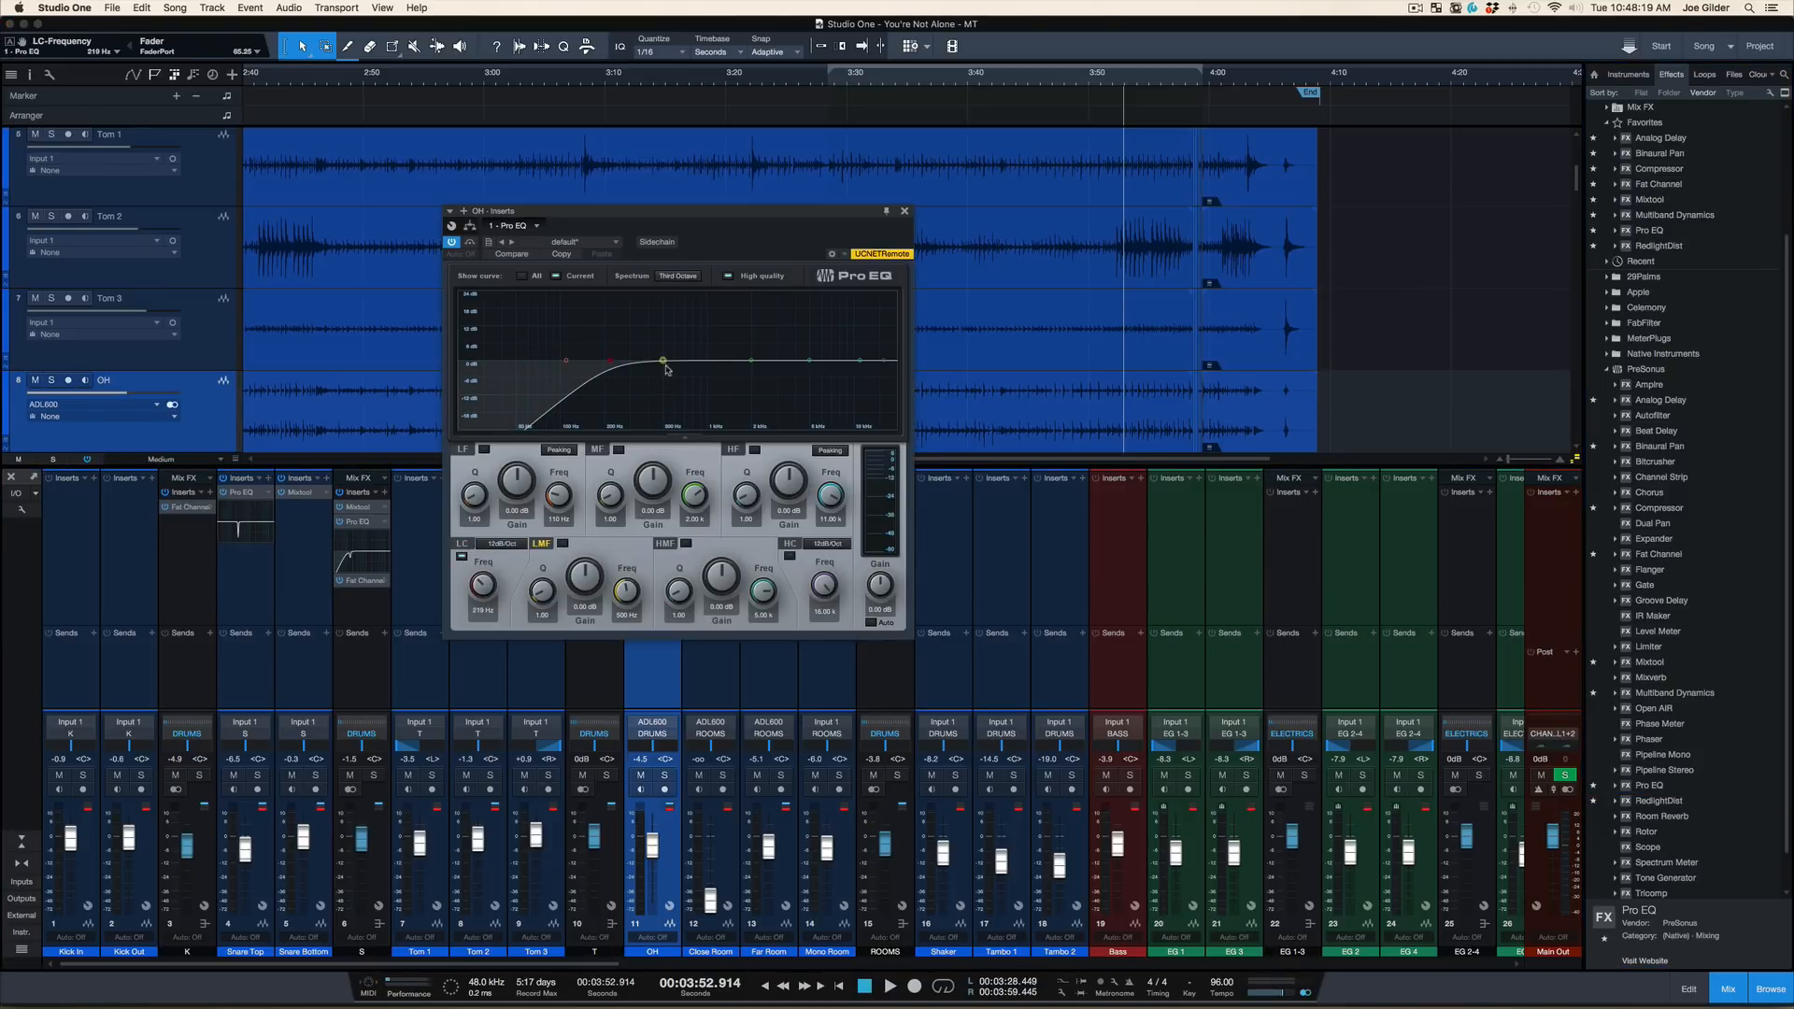
pyautogui.moveTo(663, 362); pyautogui.dragTo(666, 388)
pyautogui.moveTo(809, 360); pyautogui.dragTo(842, 335)
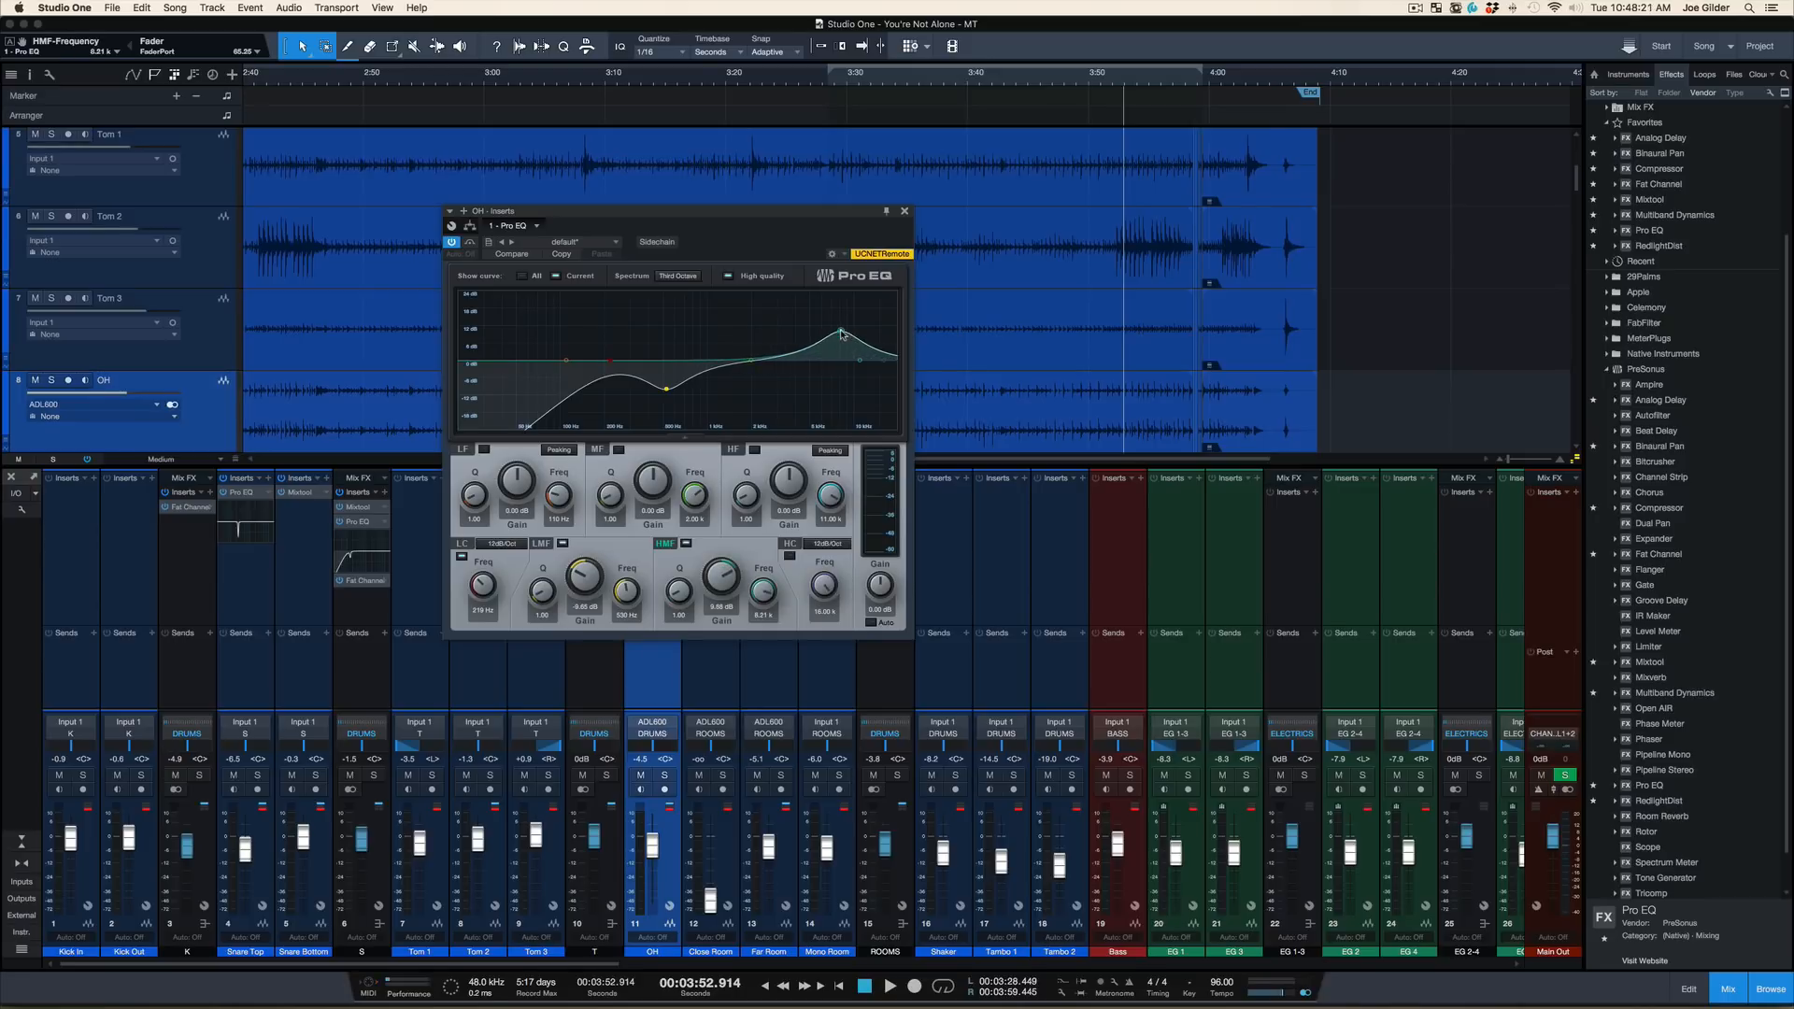
# Solo the OH channel and compare its playback with the Pro EQ active and bypassed
pyautogui.press('s')
pyautogui.press('space')
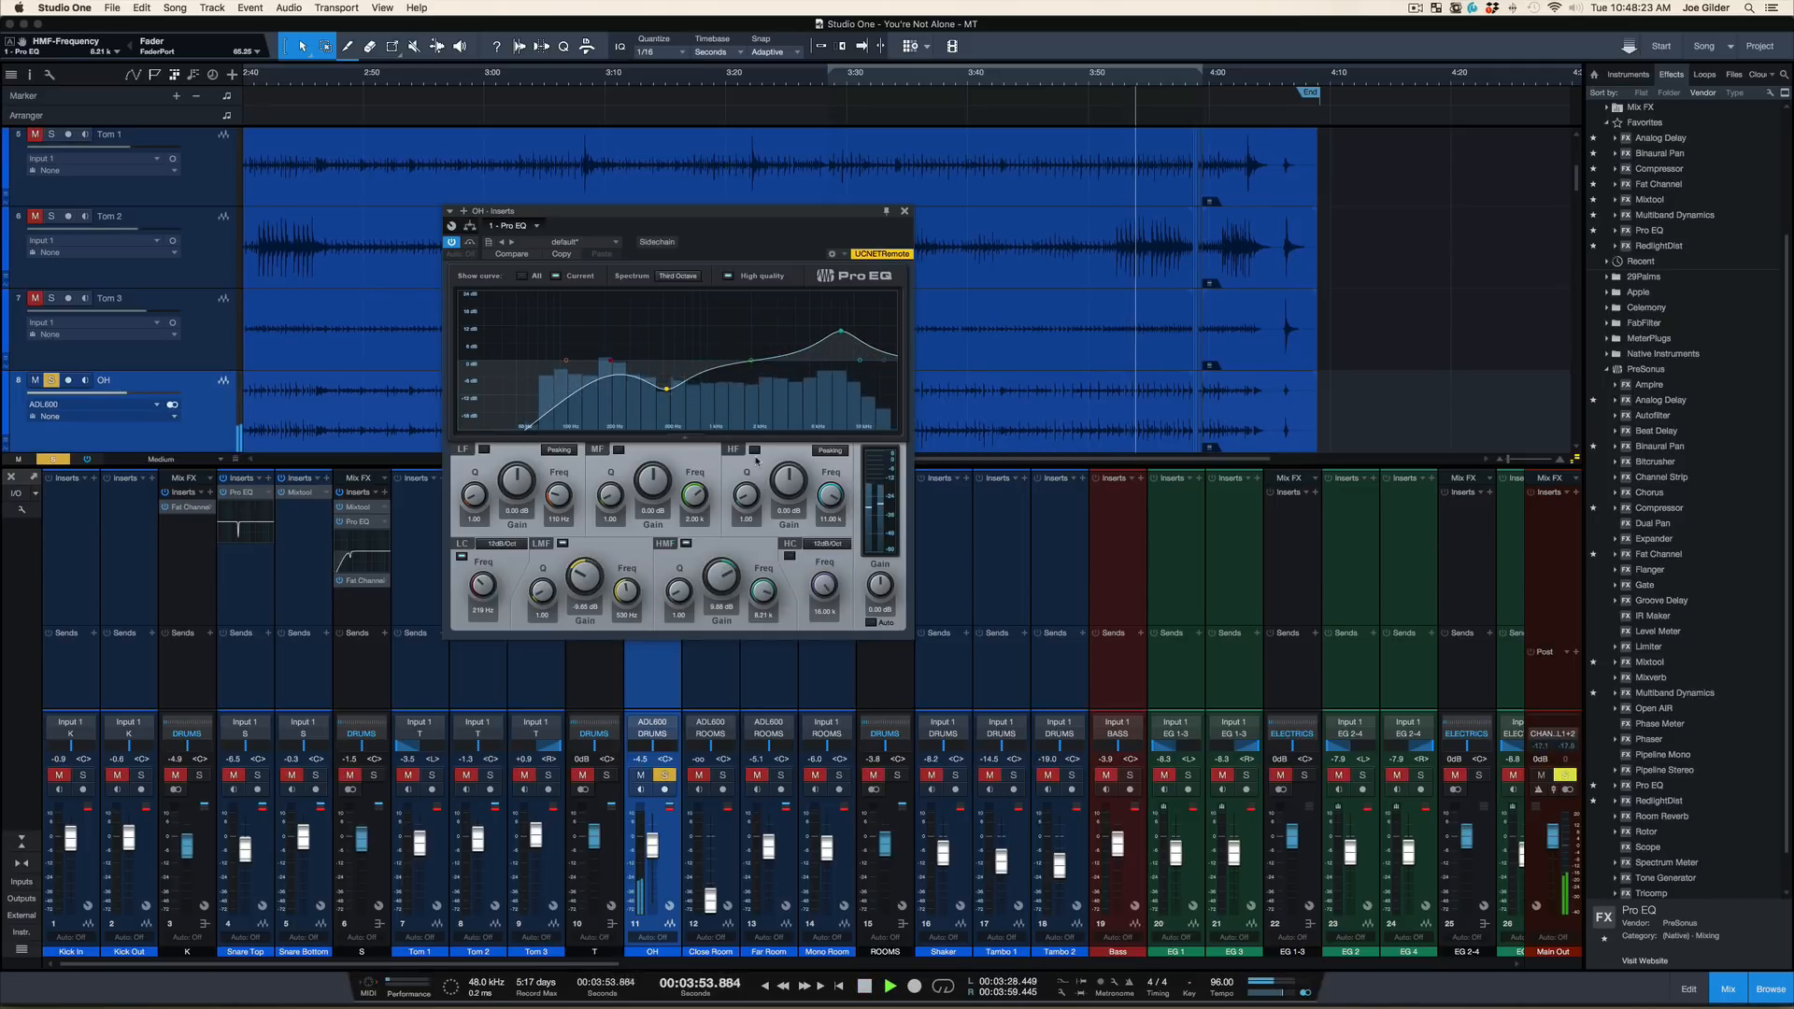
pyautogui.press('space')
pyautogui.press('s')
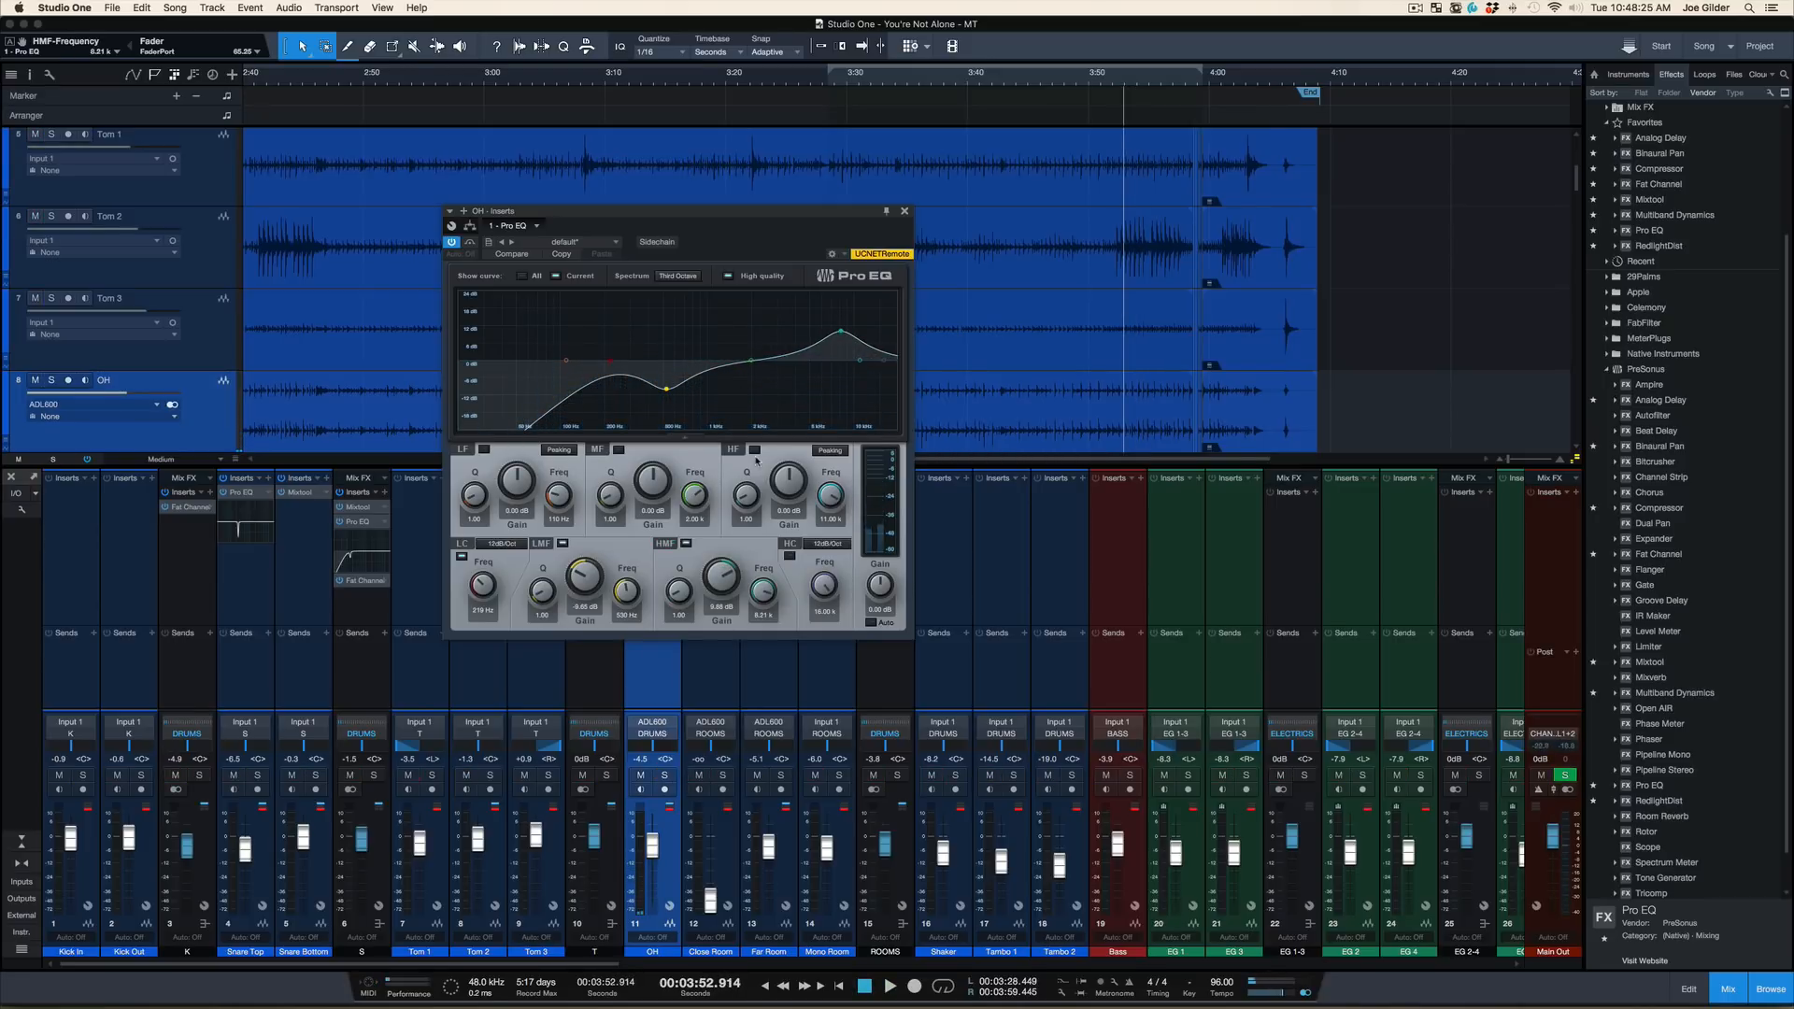
pyautogui.click(452, 242)
pyautogui.press('s')
pyautogui.press('space')
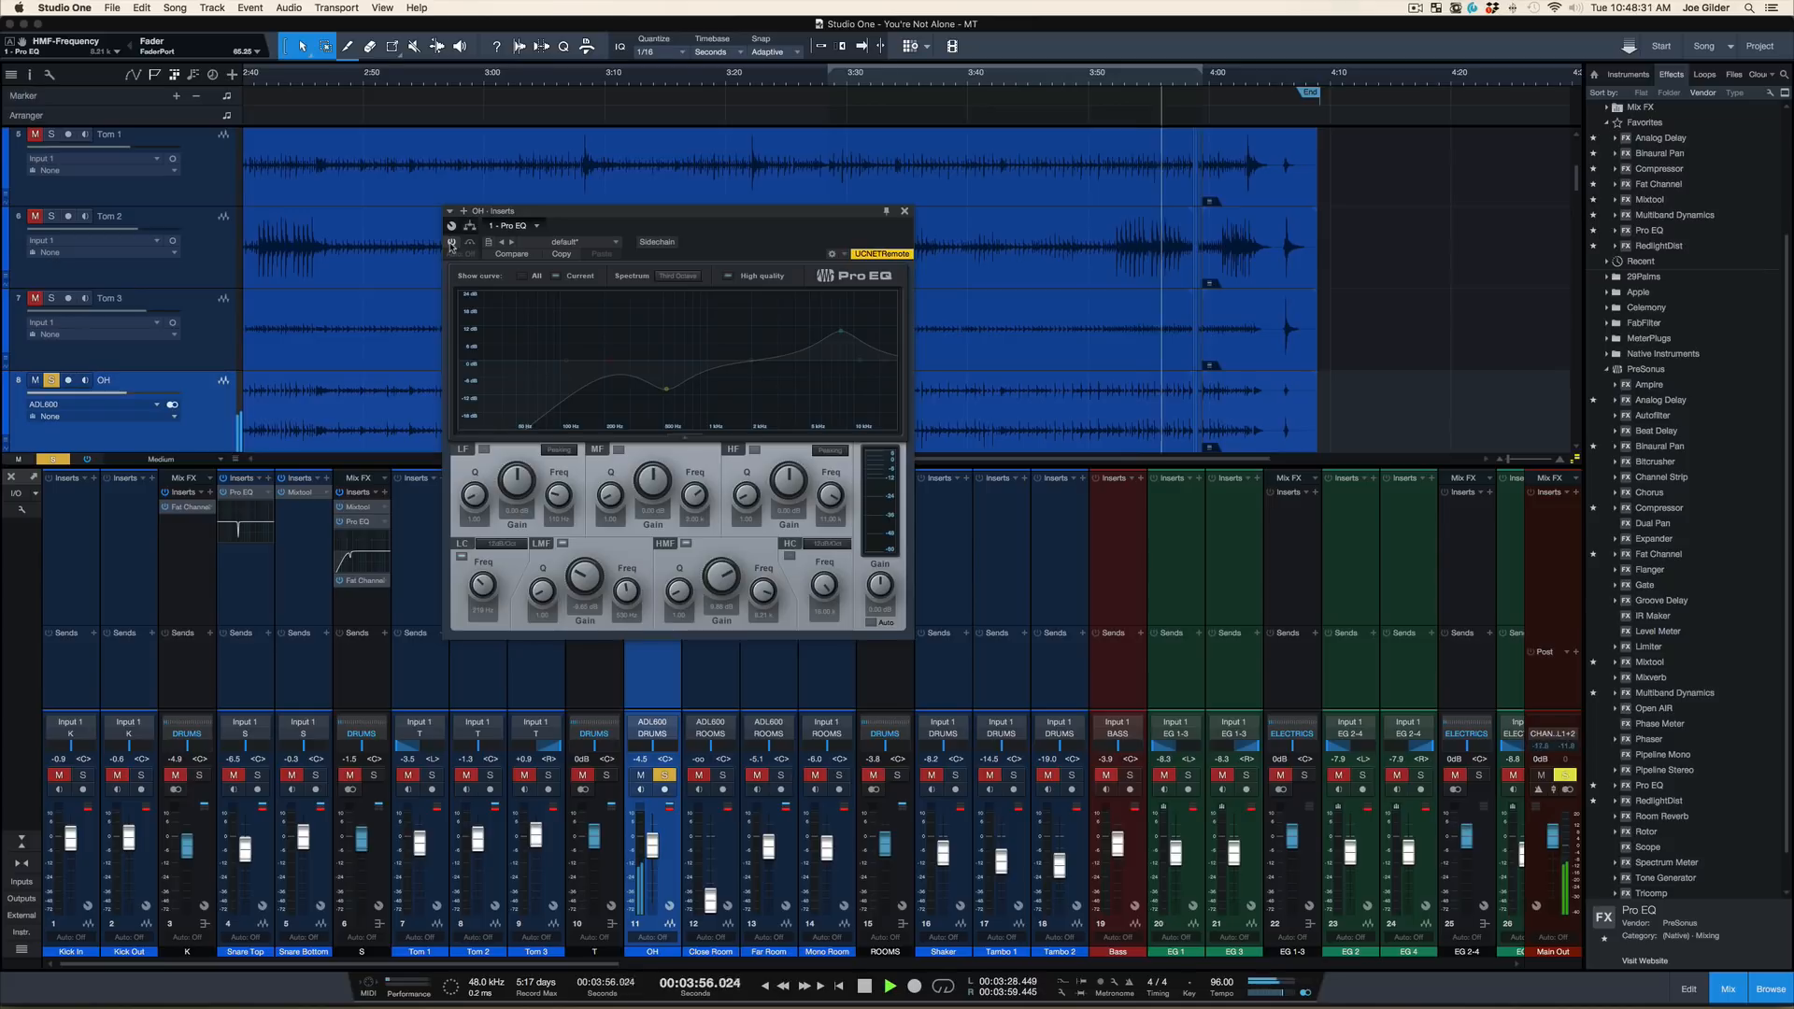
pyautogui.press('space')
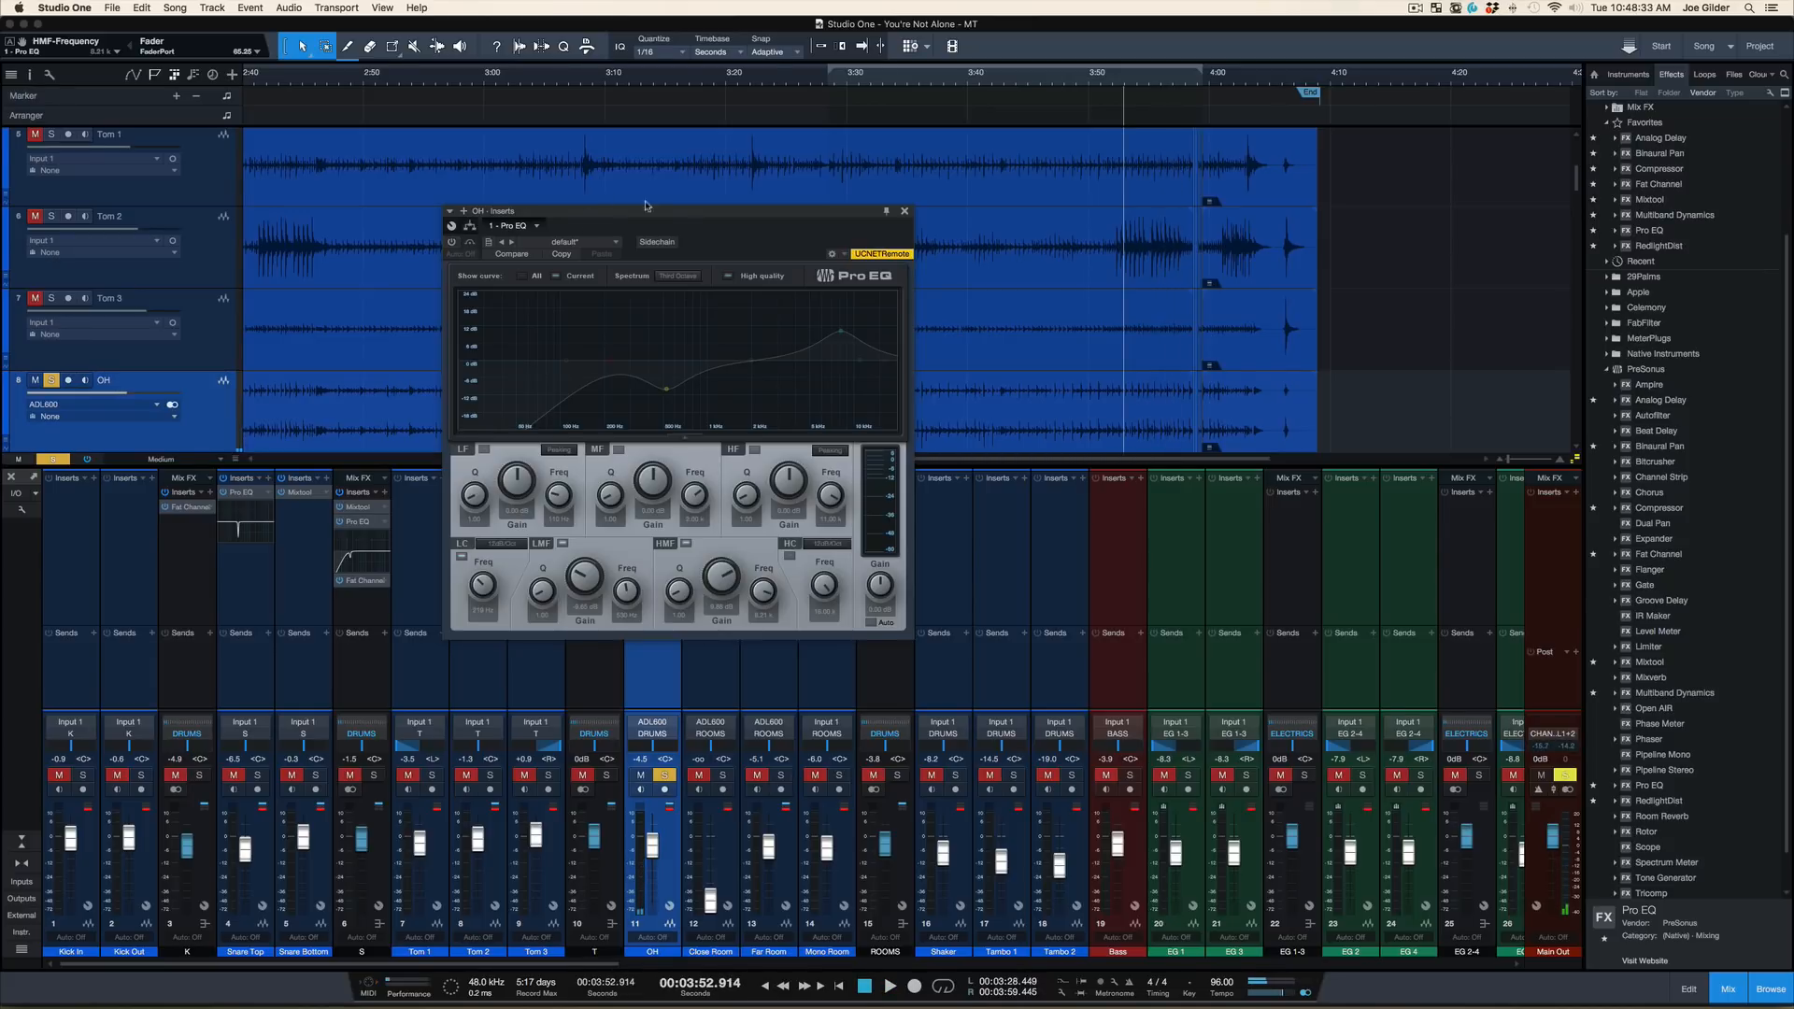
# Close the Pro EQ window and remove the Pro EQ from the OH channel
pyautogui.moveTo(677, 212); pyautogui.dragTo(675, 228)
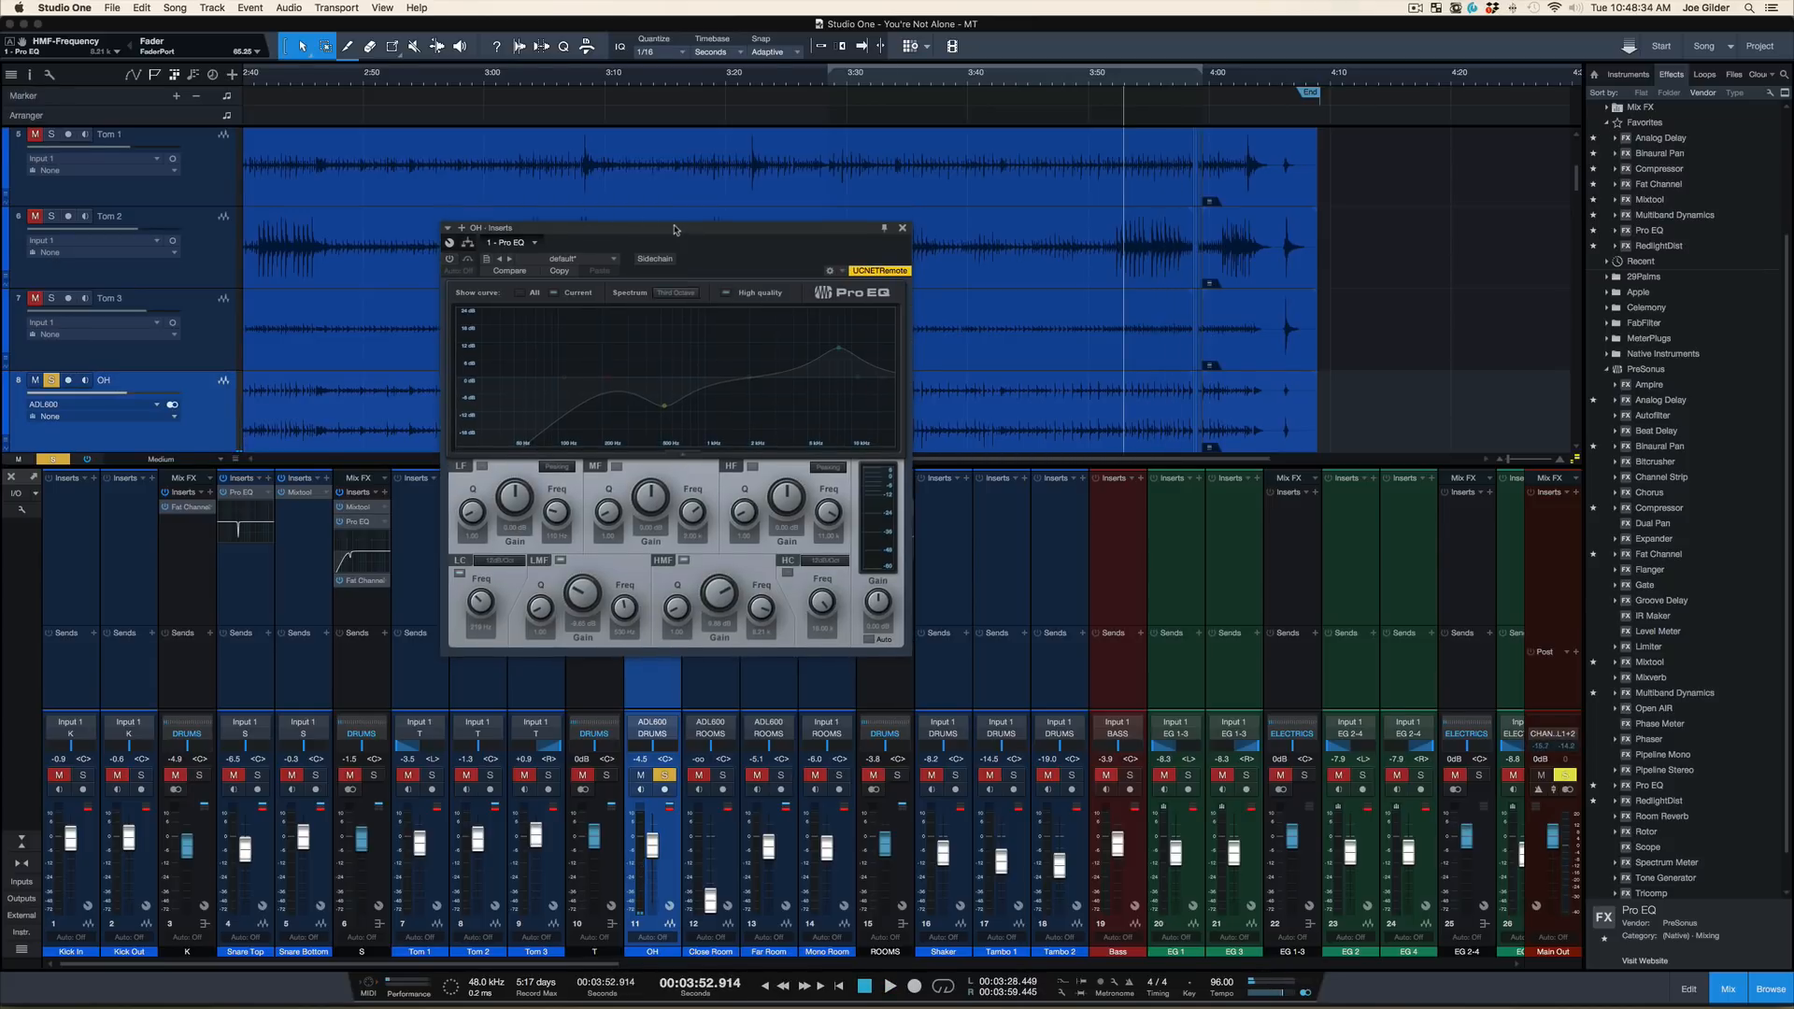
pyautogui.click(902, 227)
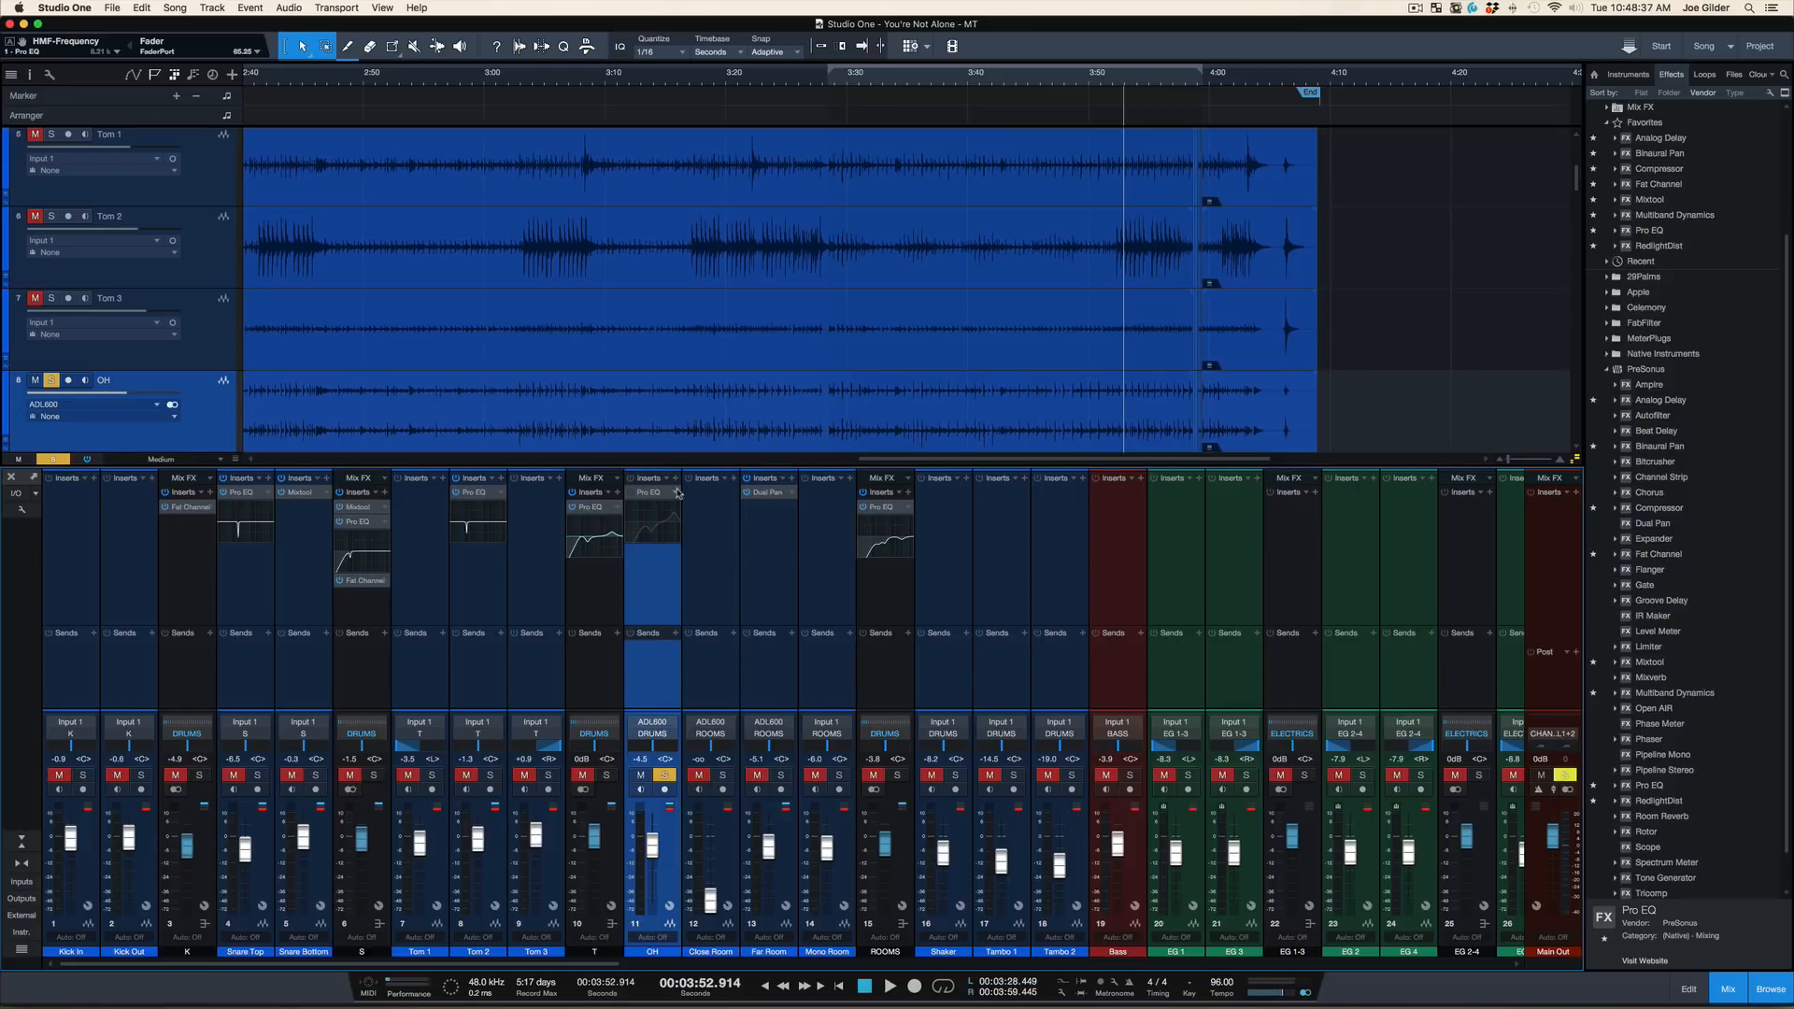
pyautogui.click(677, 492)
pyautogui.click(719, 676)
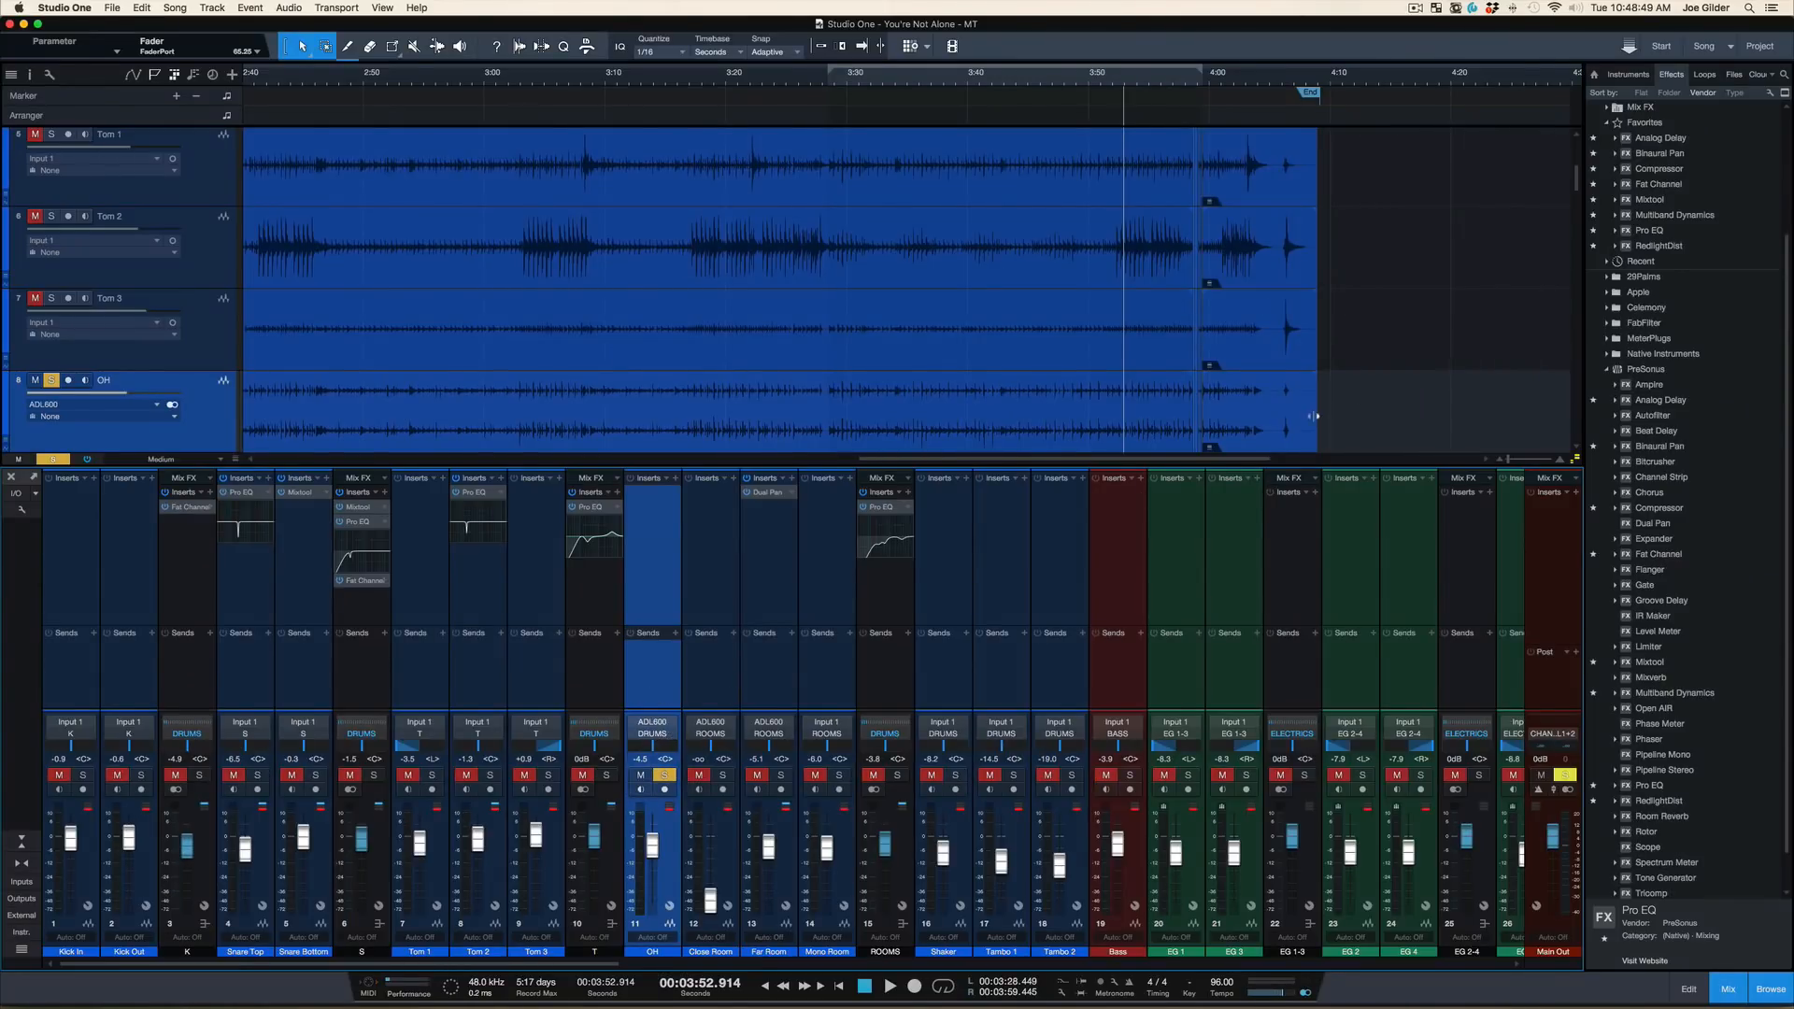
# Insert a Binaural Pan on the OH channel and narrow its width to 65%
pyautogui.moveTo(1669, 161); pyautogui.dragTo(647, 546)
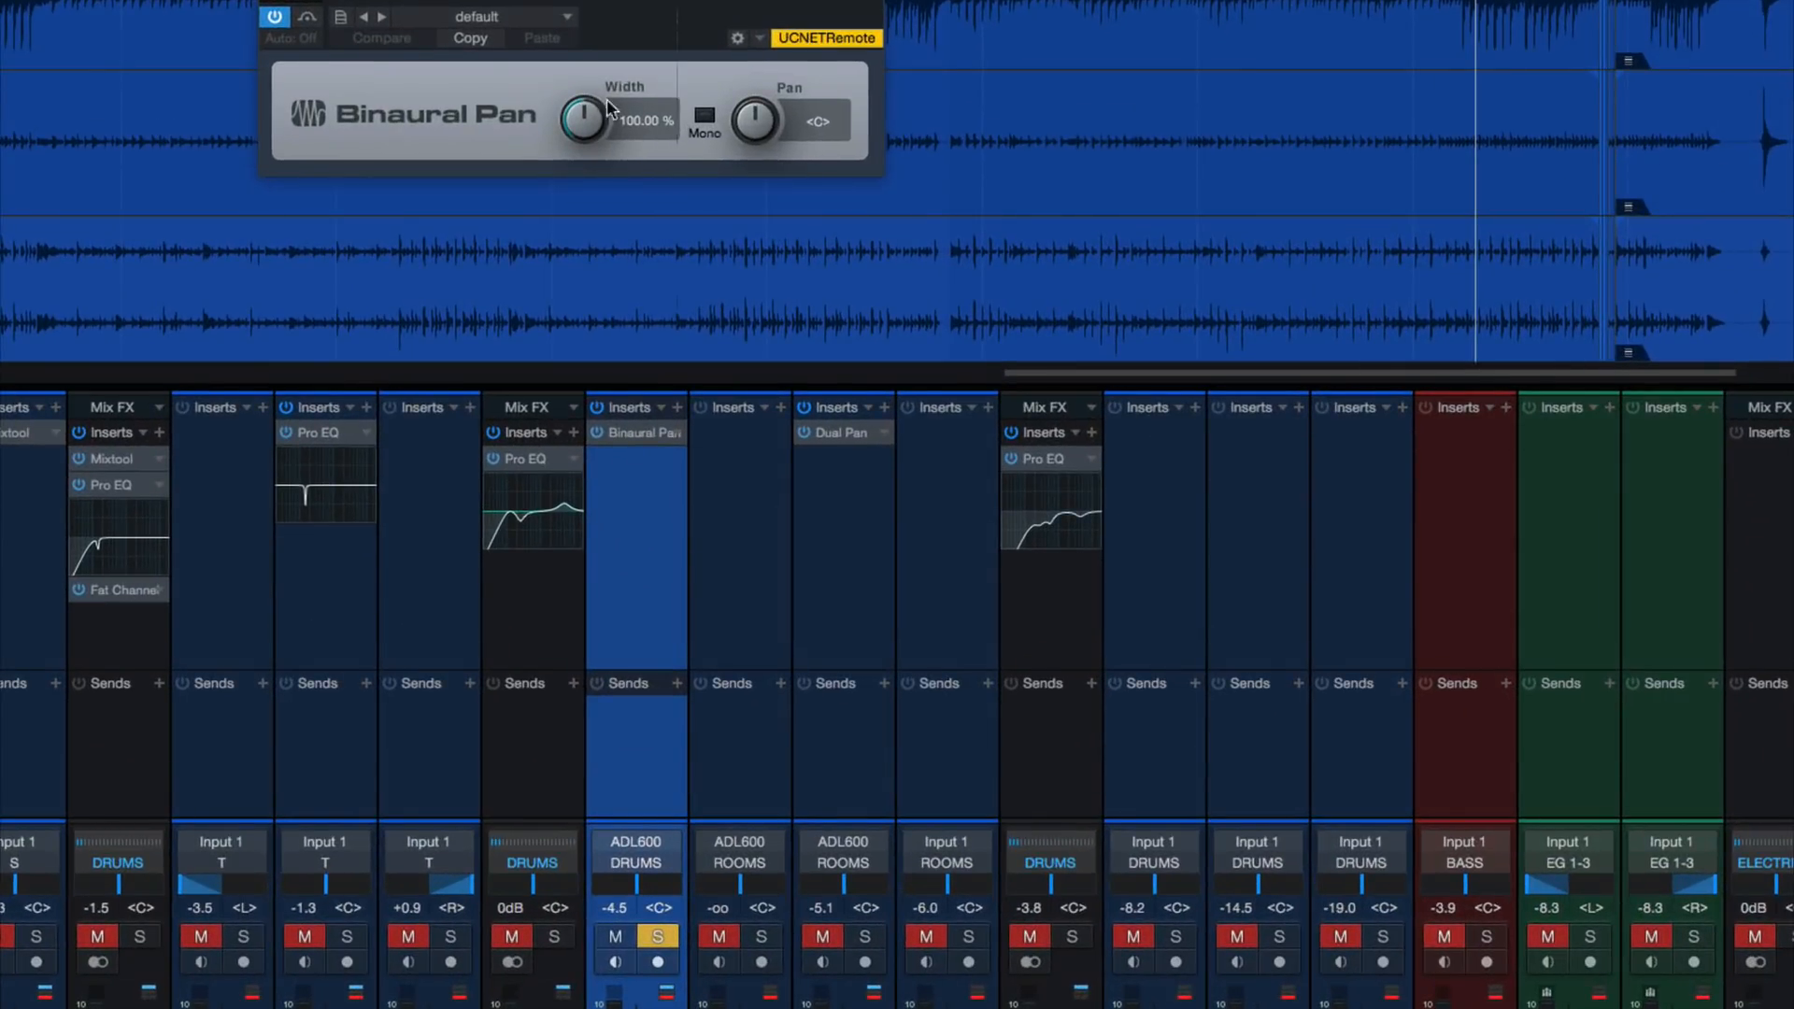
pyautogui.moveTo(616, 314); pyautogui.dragTo(616, 316)
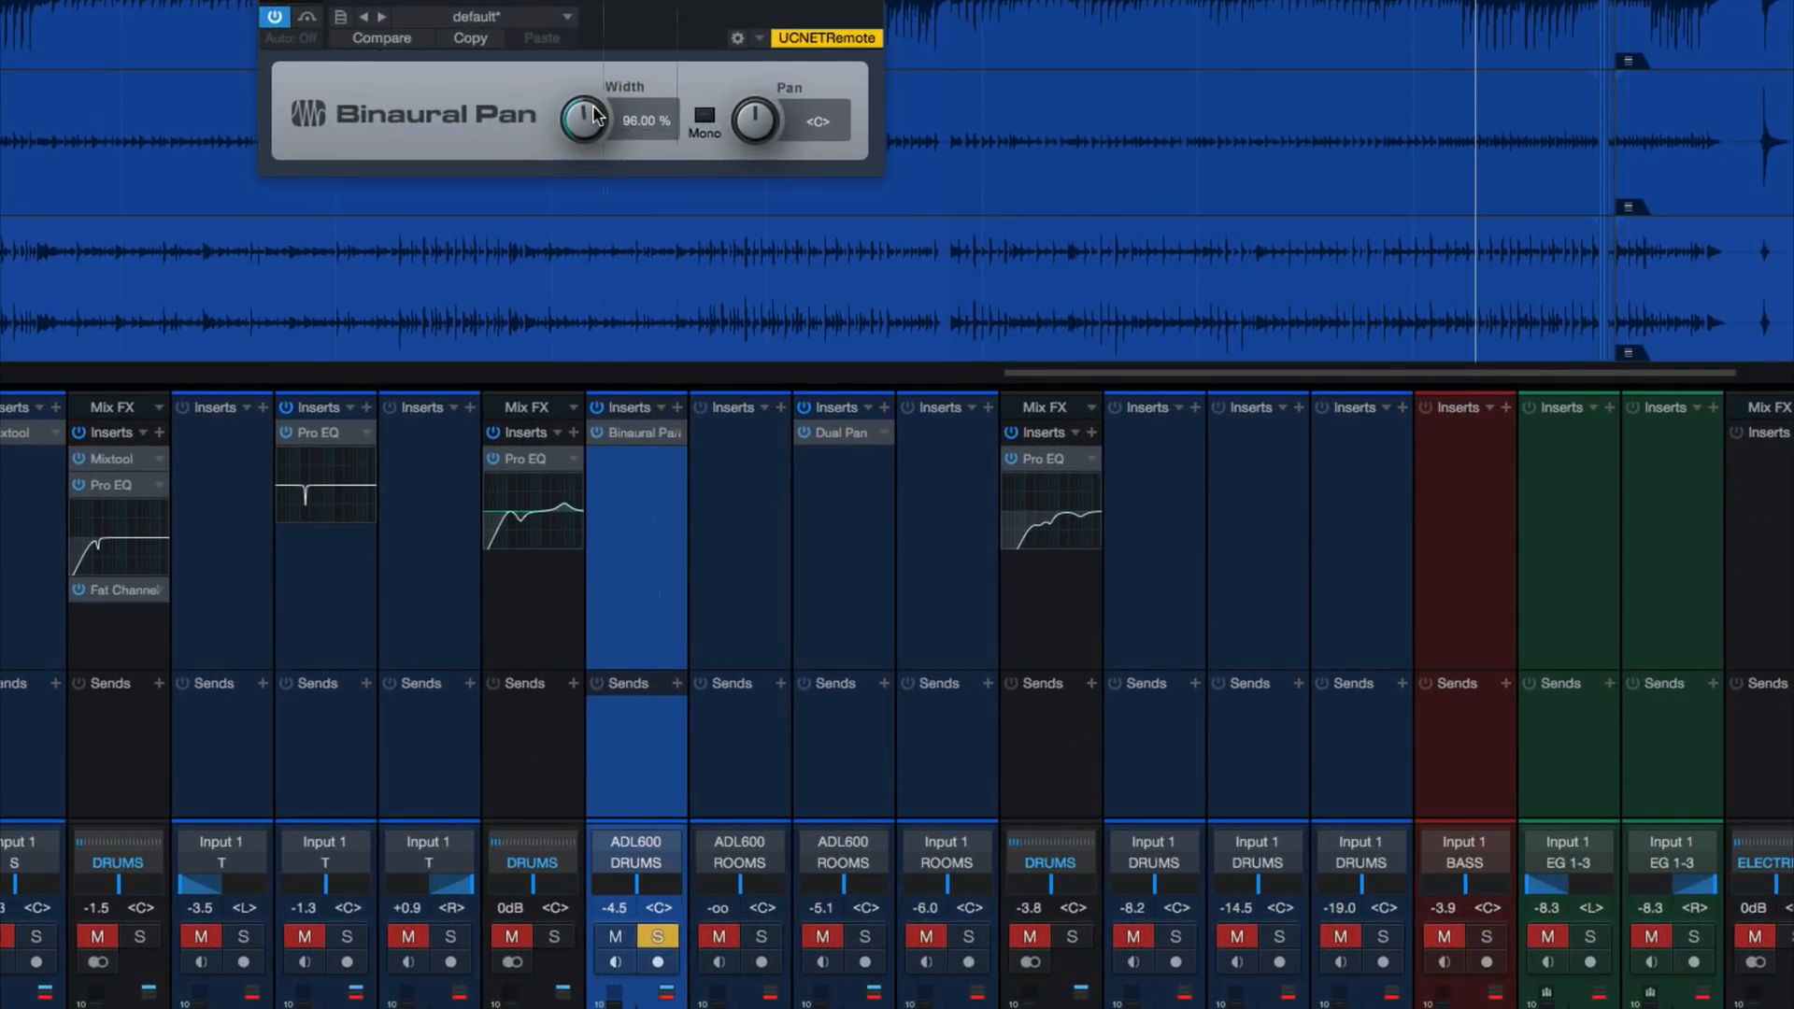
pyautogui.moveTo(595, 116); pyautogui.dragTo(576, 136)
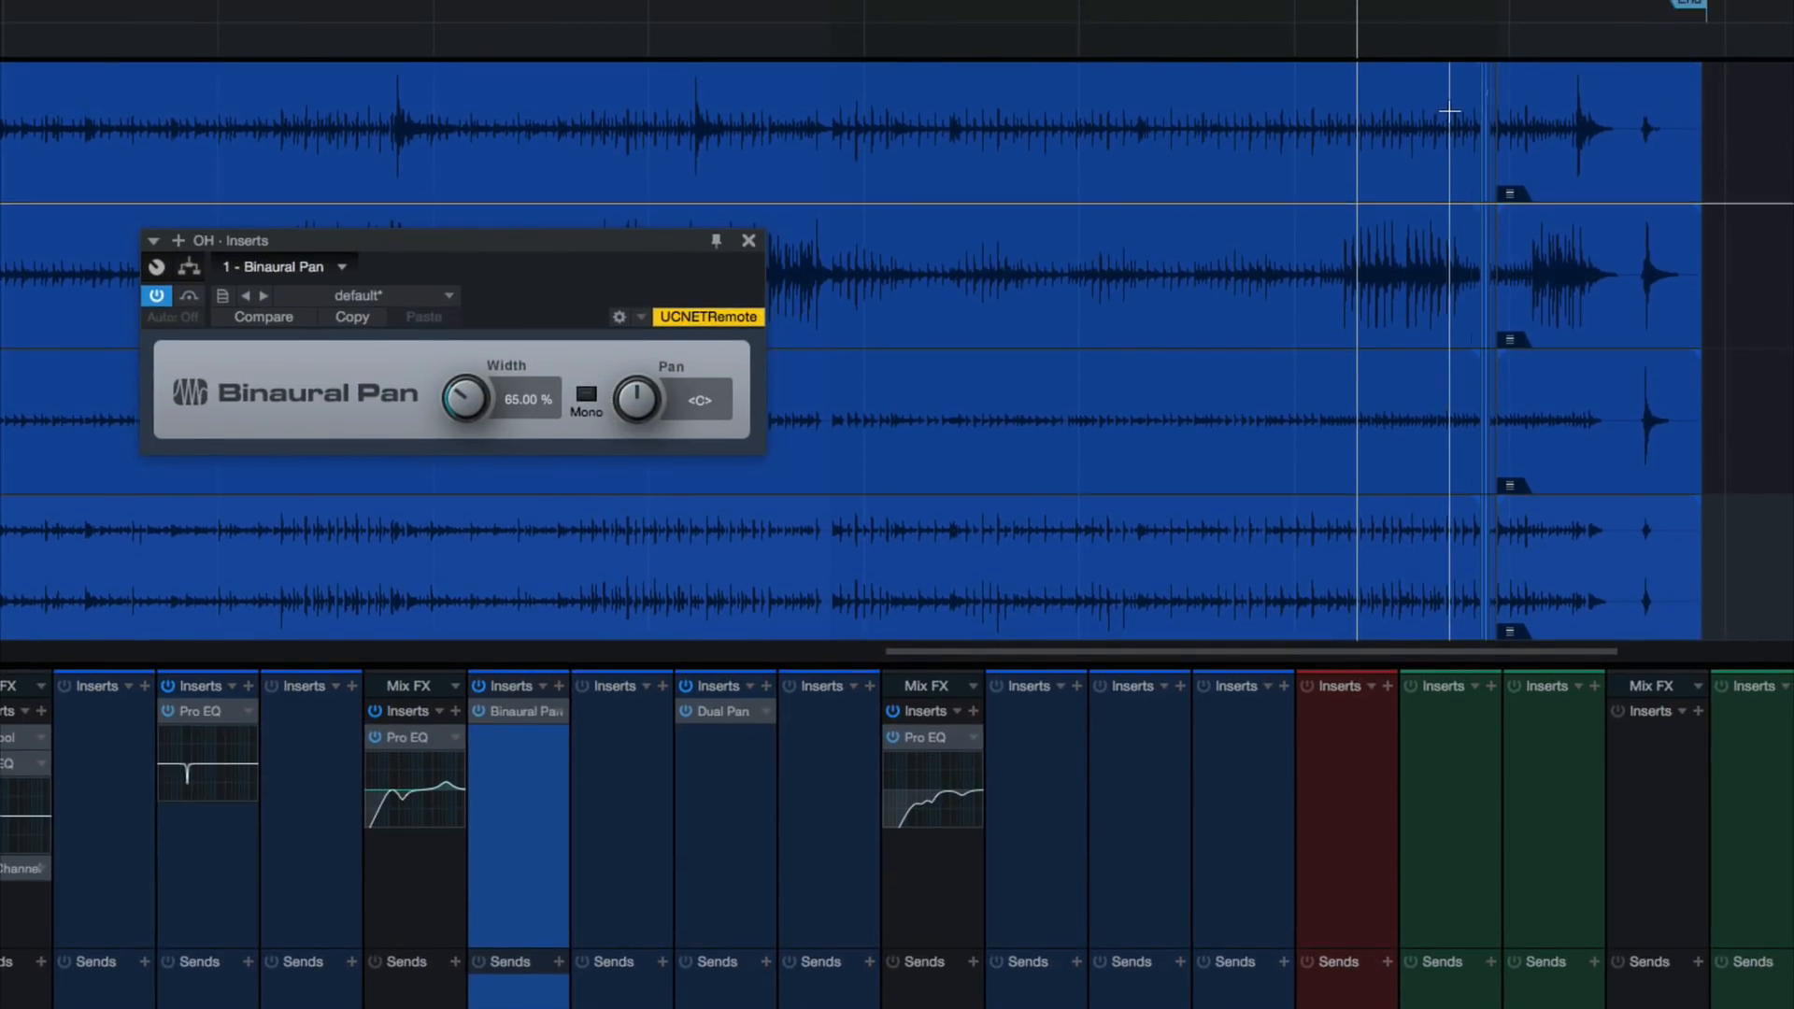
# Play the soloed overheads up to about 3:57, stop, and close the open inserts window
pyautogui.click(1449, 111)
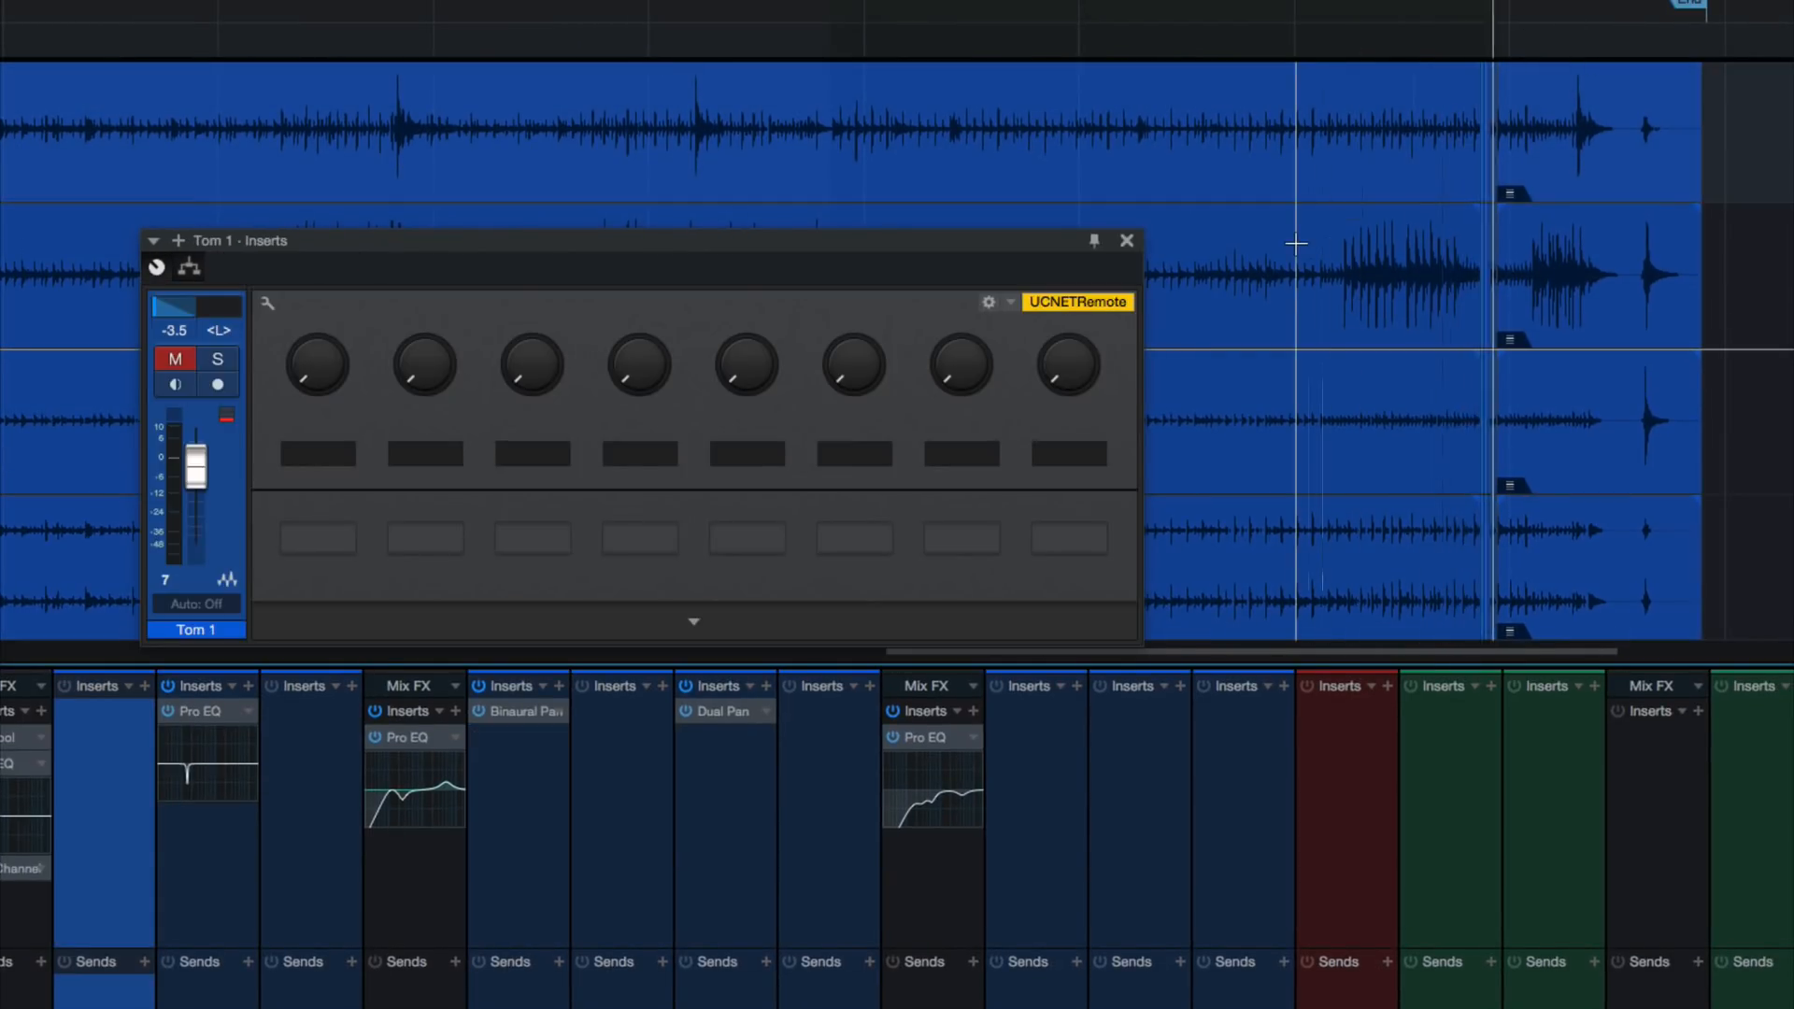
pyautogui.press('space')
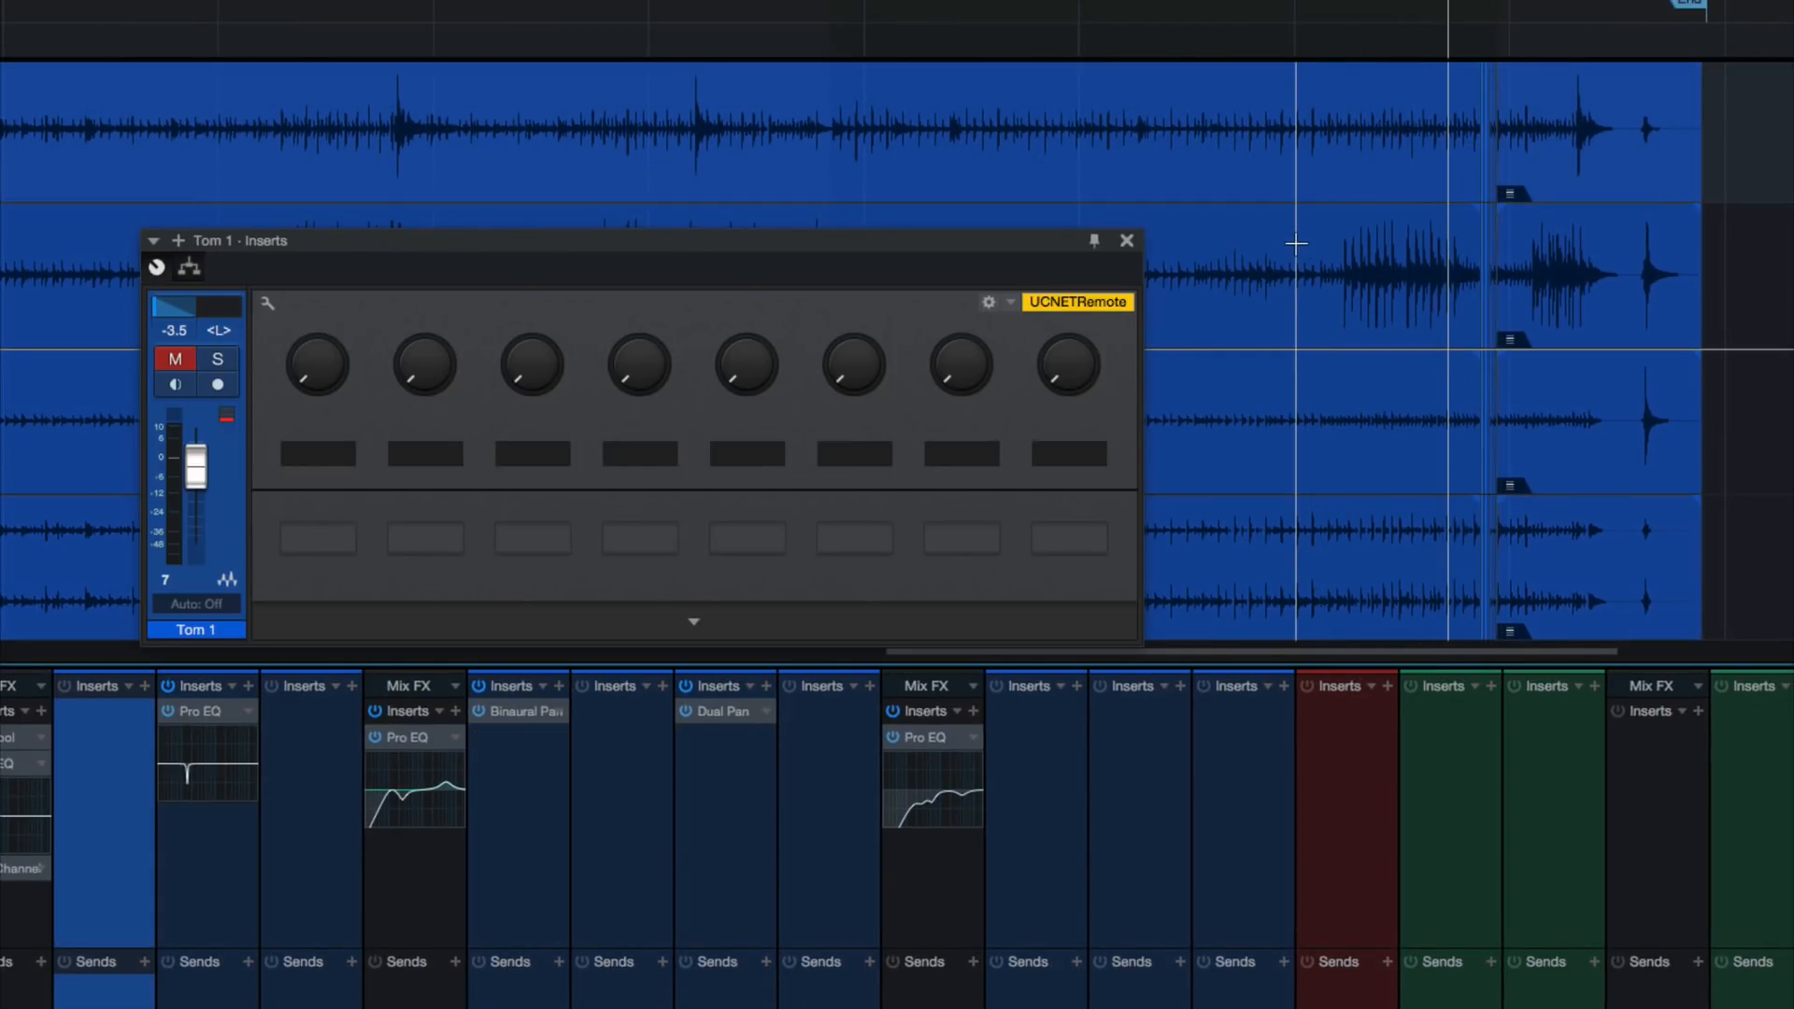
pyautogui.click(1127, 240)
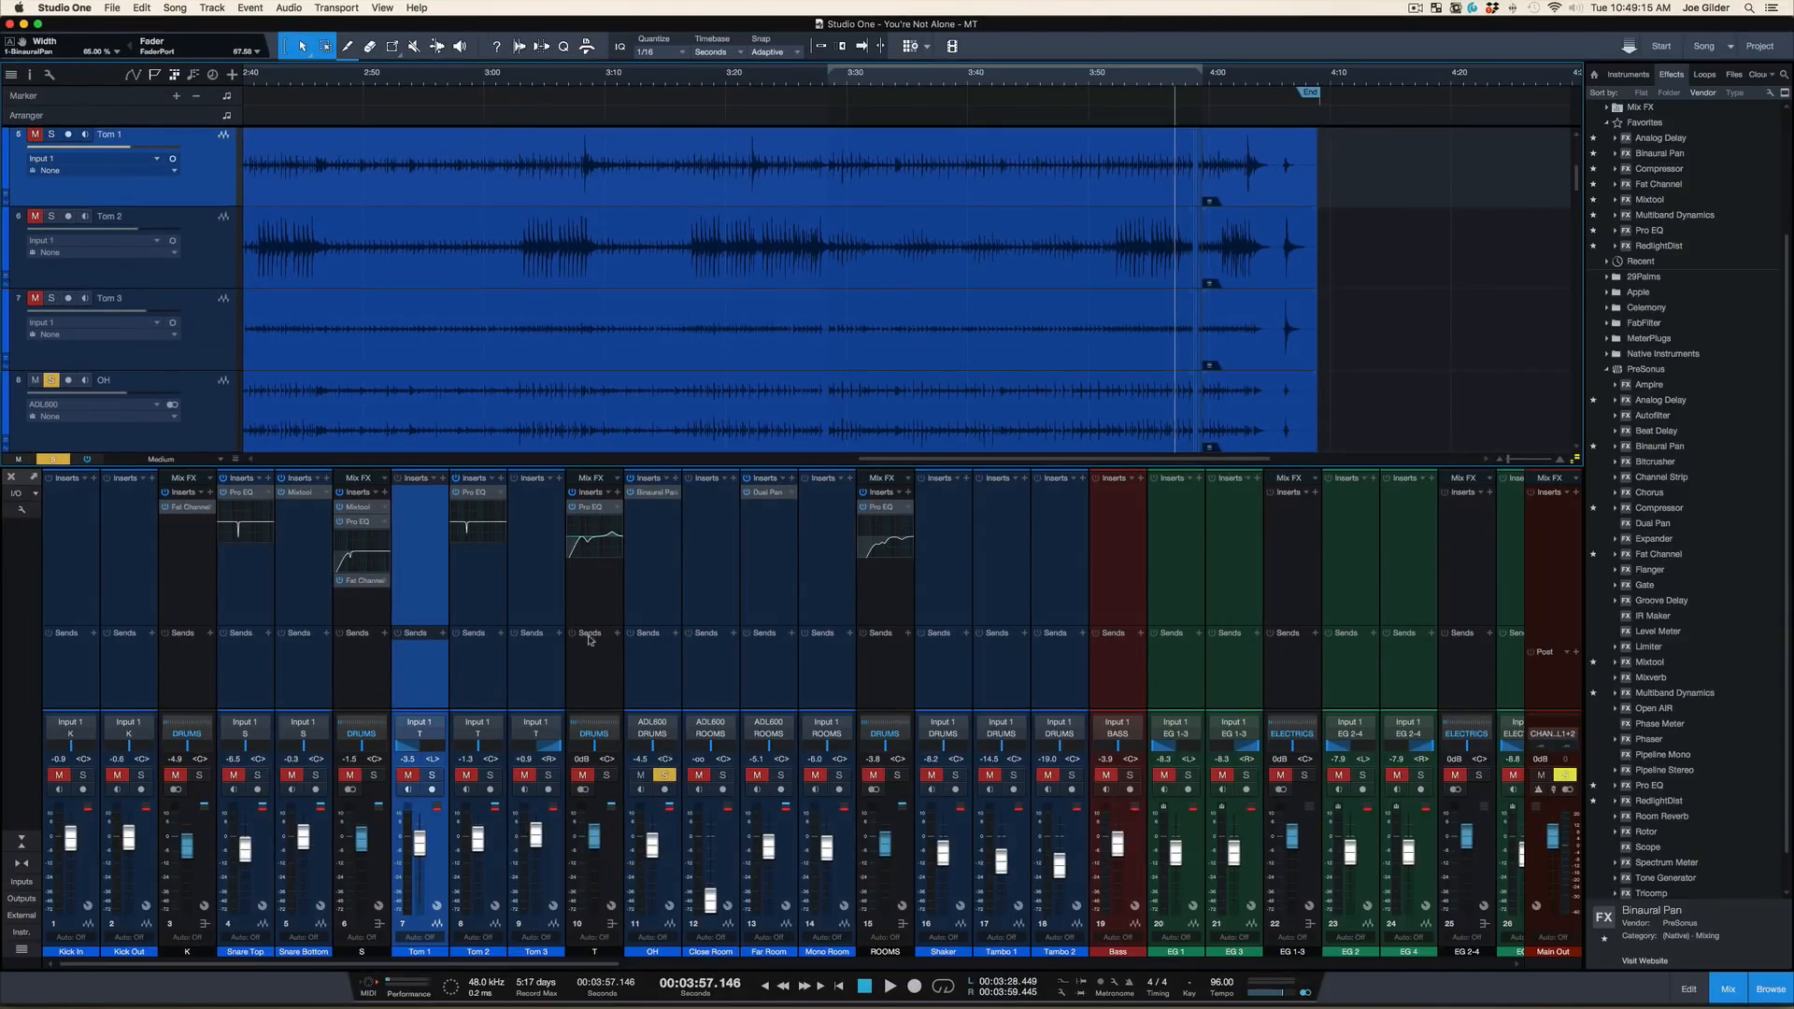
# Copy the OH channel's Binaural Pan onto the tom bus and solo the tom bus instead of the overheads
pyautogui.click(604, 691)
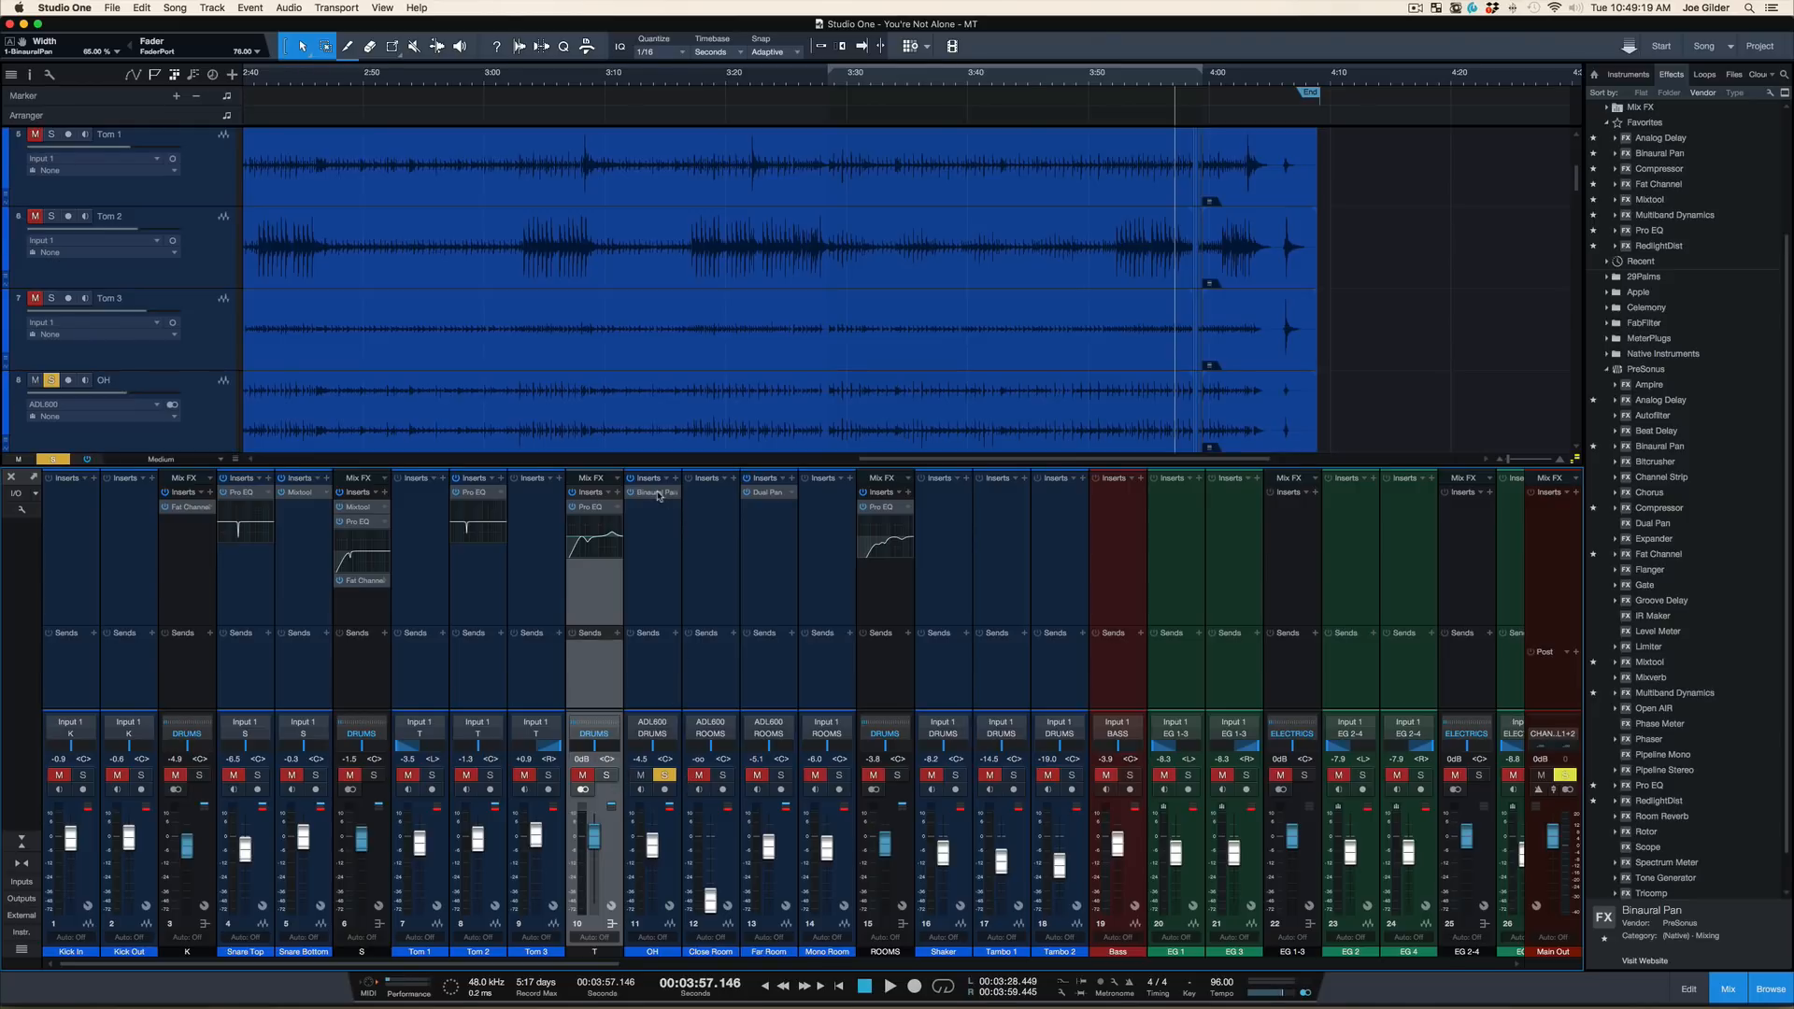
pyautogui.moveTo(657, 495); pyautogui.dragTo(598, 598)
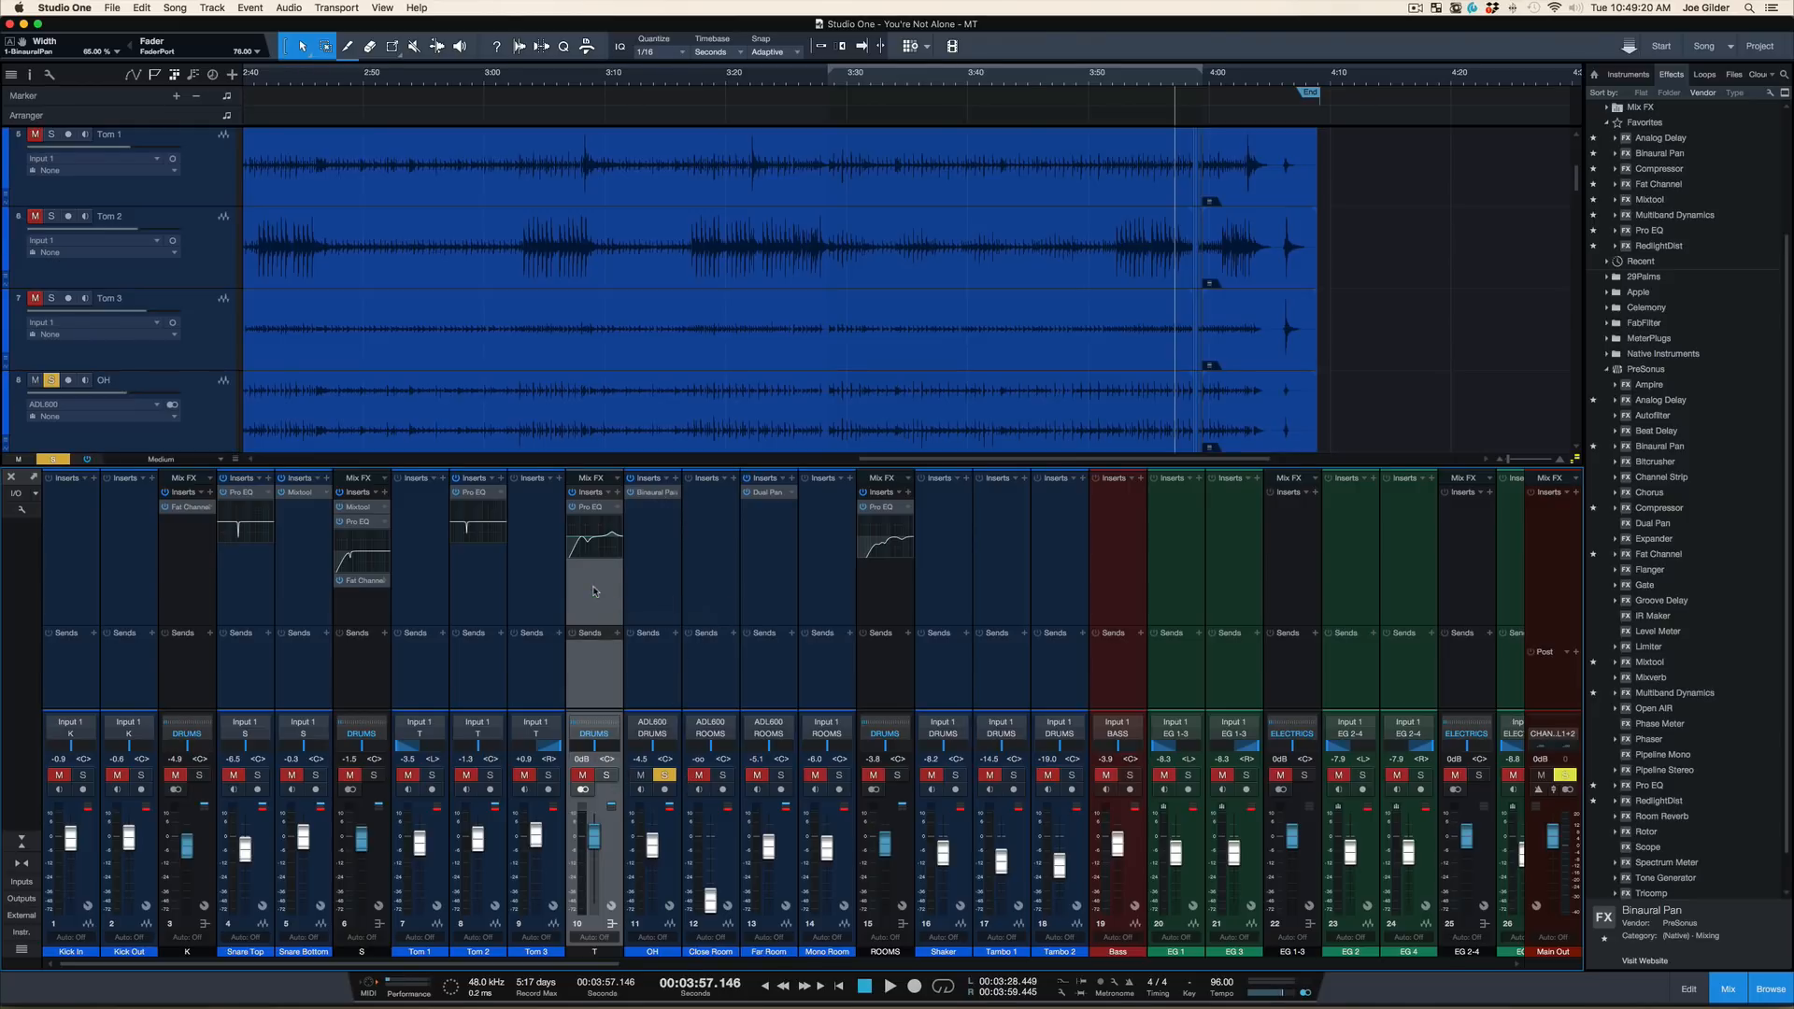
pyautogui.click(605, 777)
pyautogui.click(665, 776)
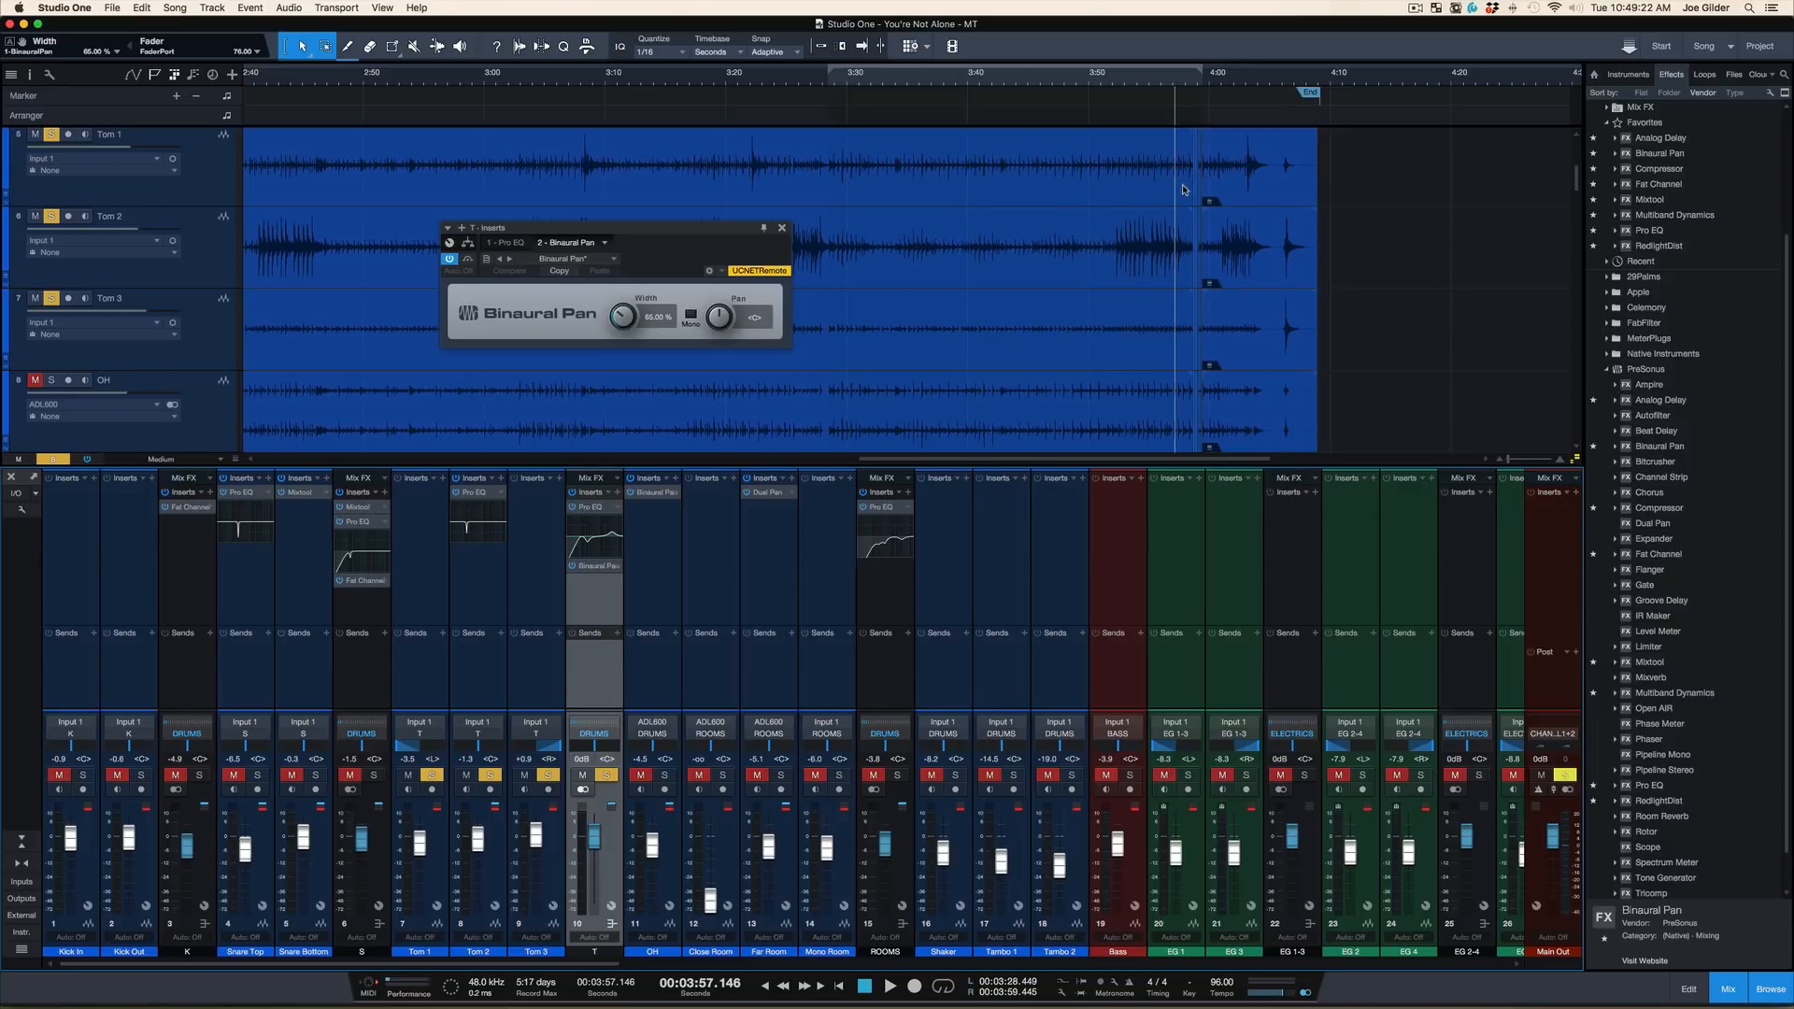
# Play the soloed tom bus from about 3:21 to hear the tom fill with the Binaural Pan active
pyautogui.click(747, 79)
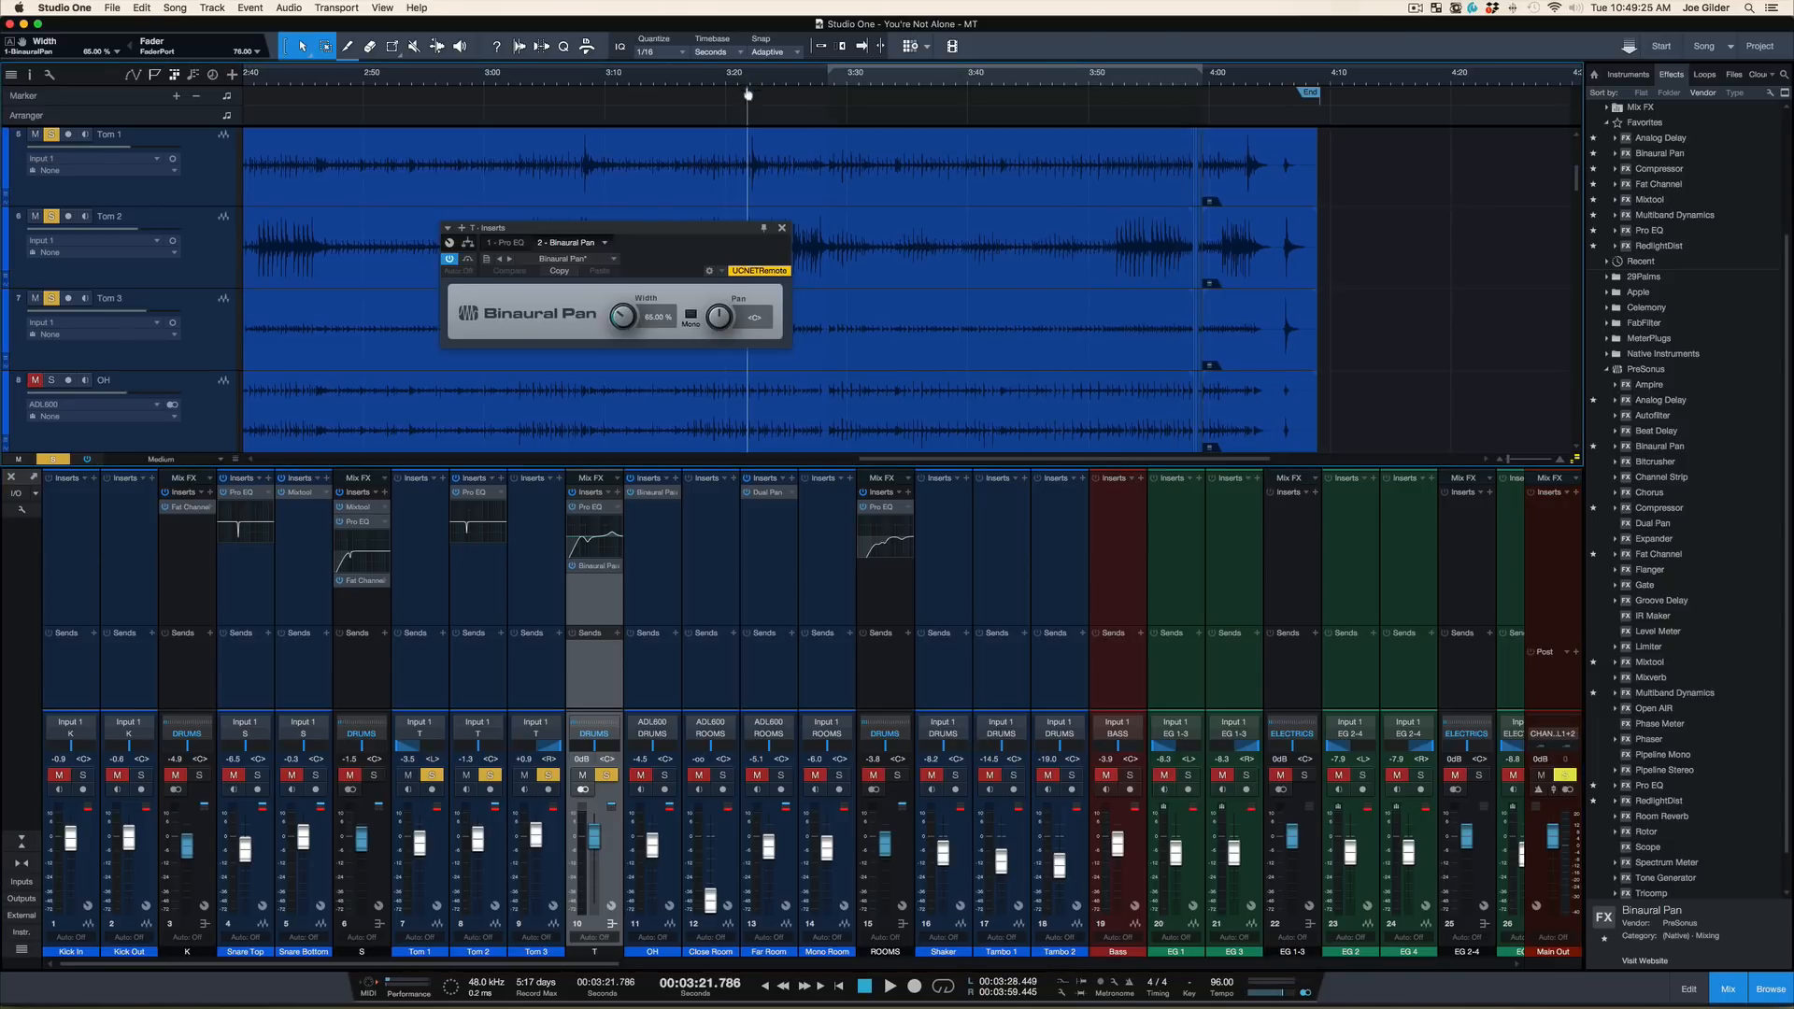
pyautogui.moveTo(748, 94); pyautogui.dragTo(748, 119)
pyautogui.press('space')
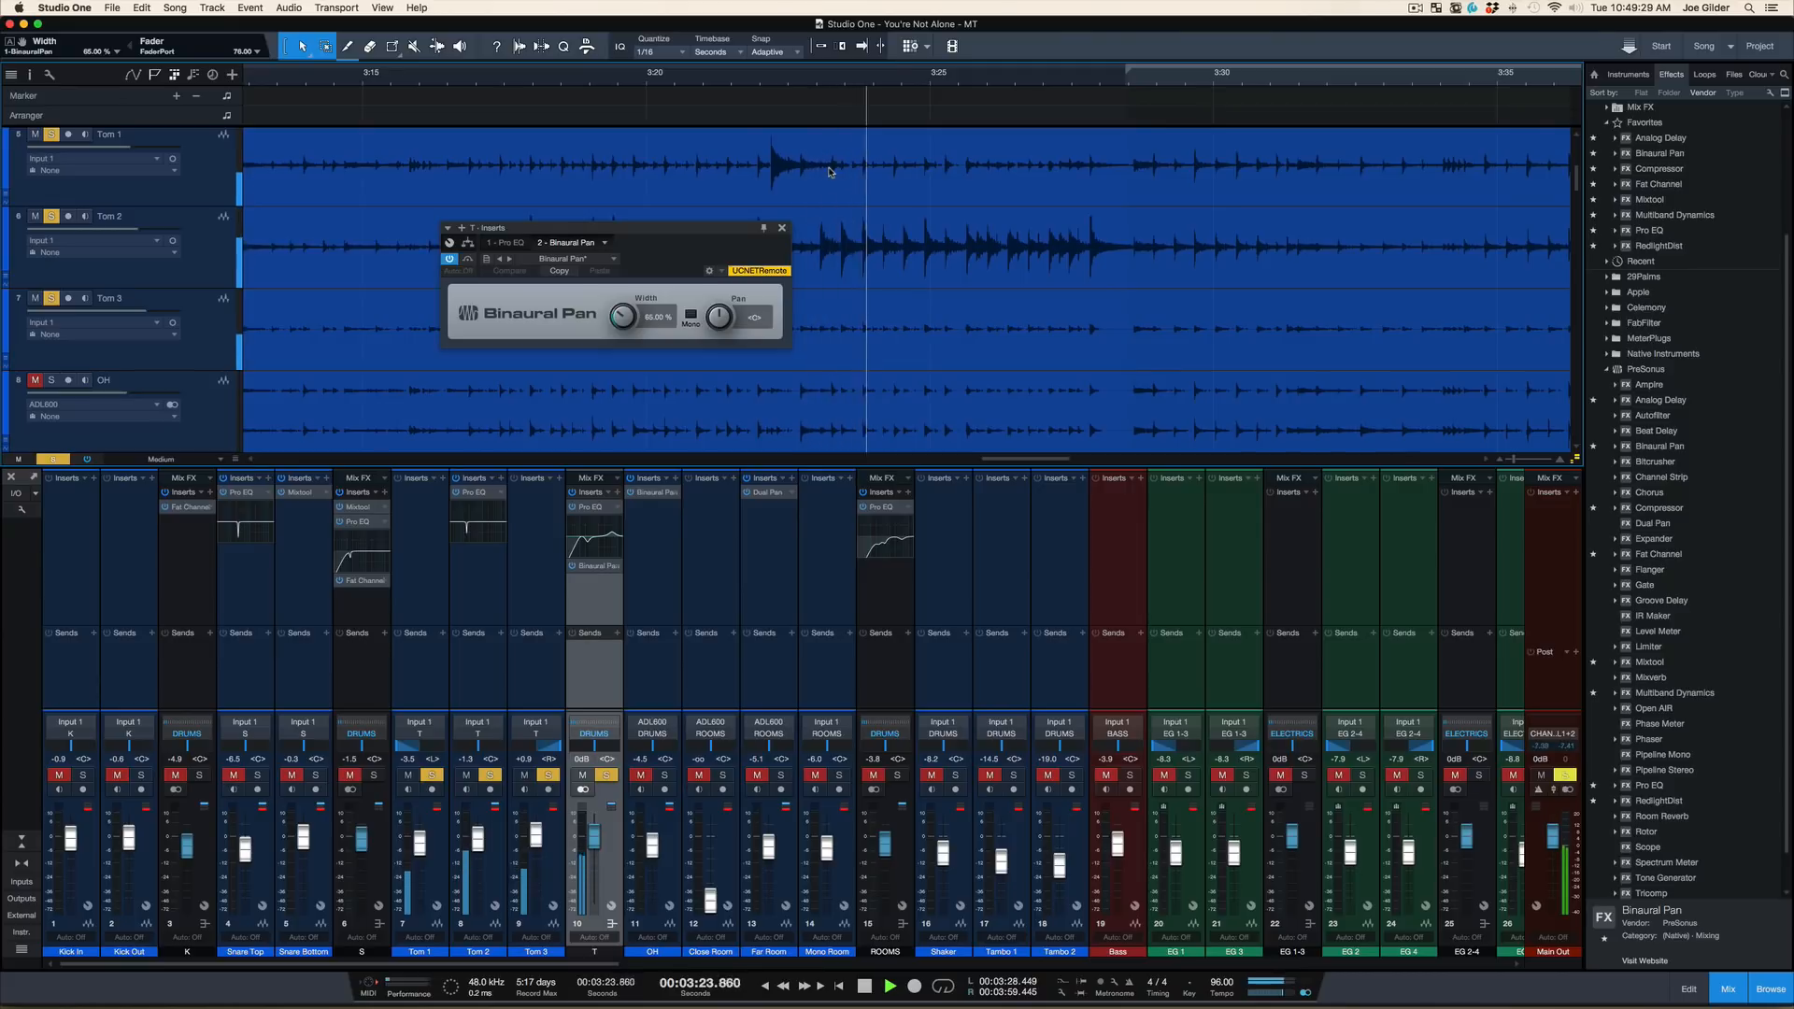
pyautogui.press('space')
pyautogui.press('space')
# Compare the tom fill with the Binaural Pan bypassed and active, leave it active, and close its window
pyautogui.press('space')
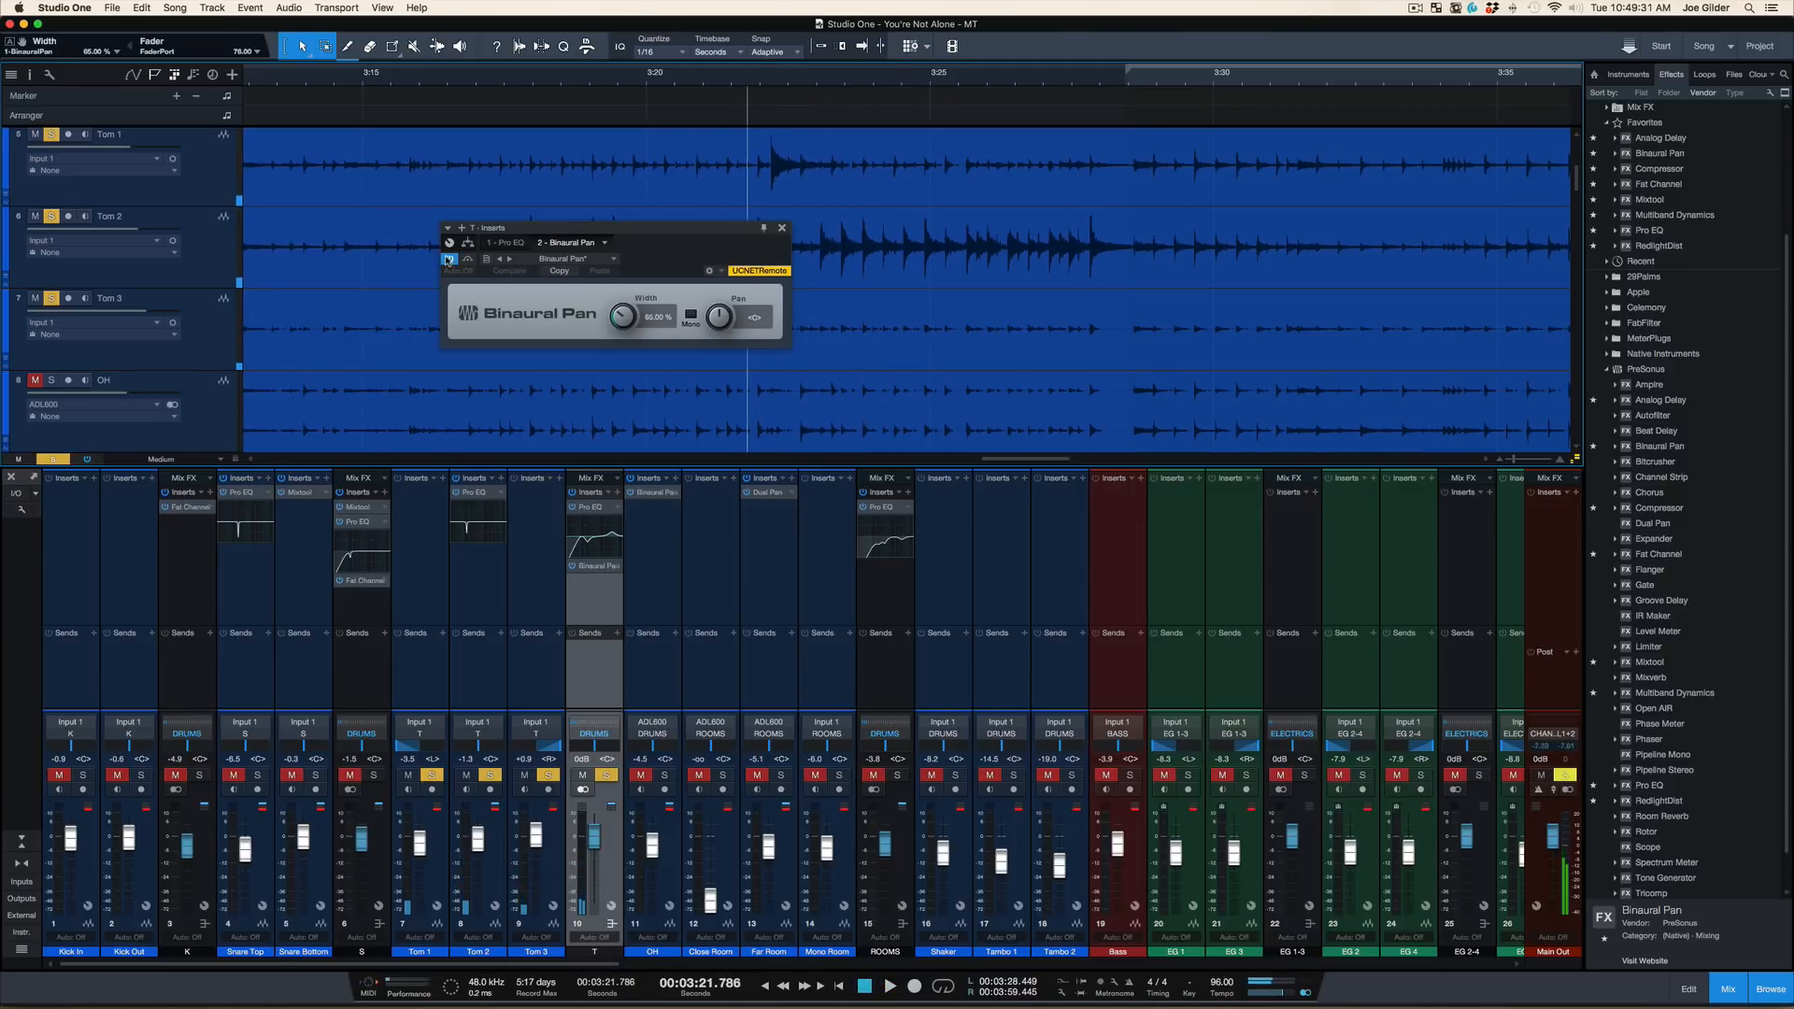
pyautogui.click(448, 260)
pyautogui.press('space')
pyautogui.press('space')
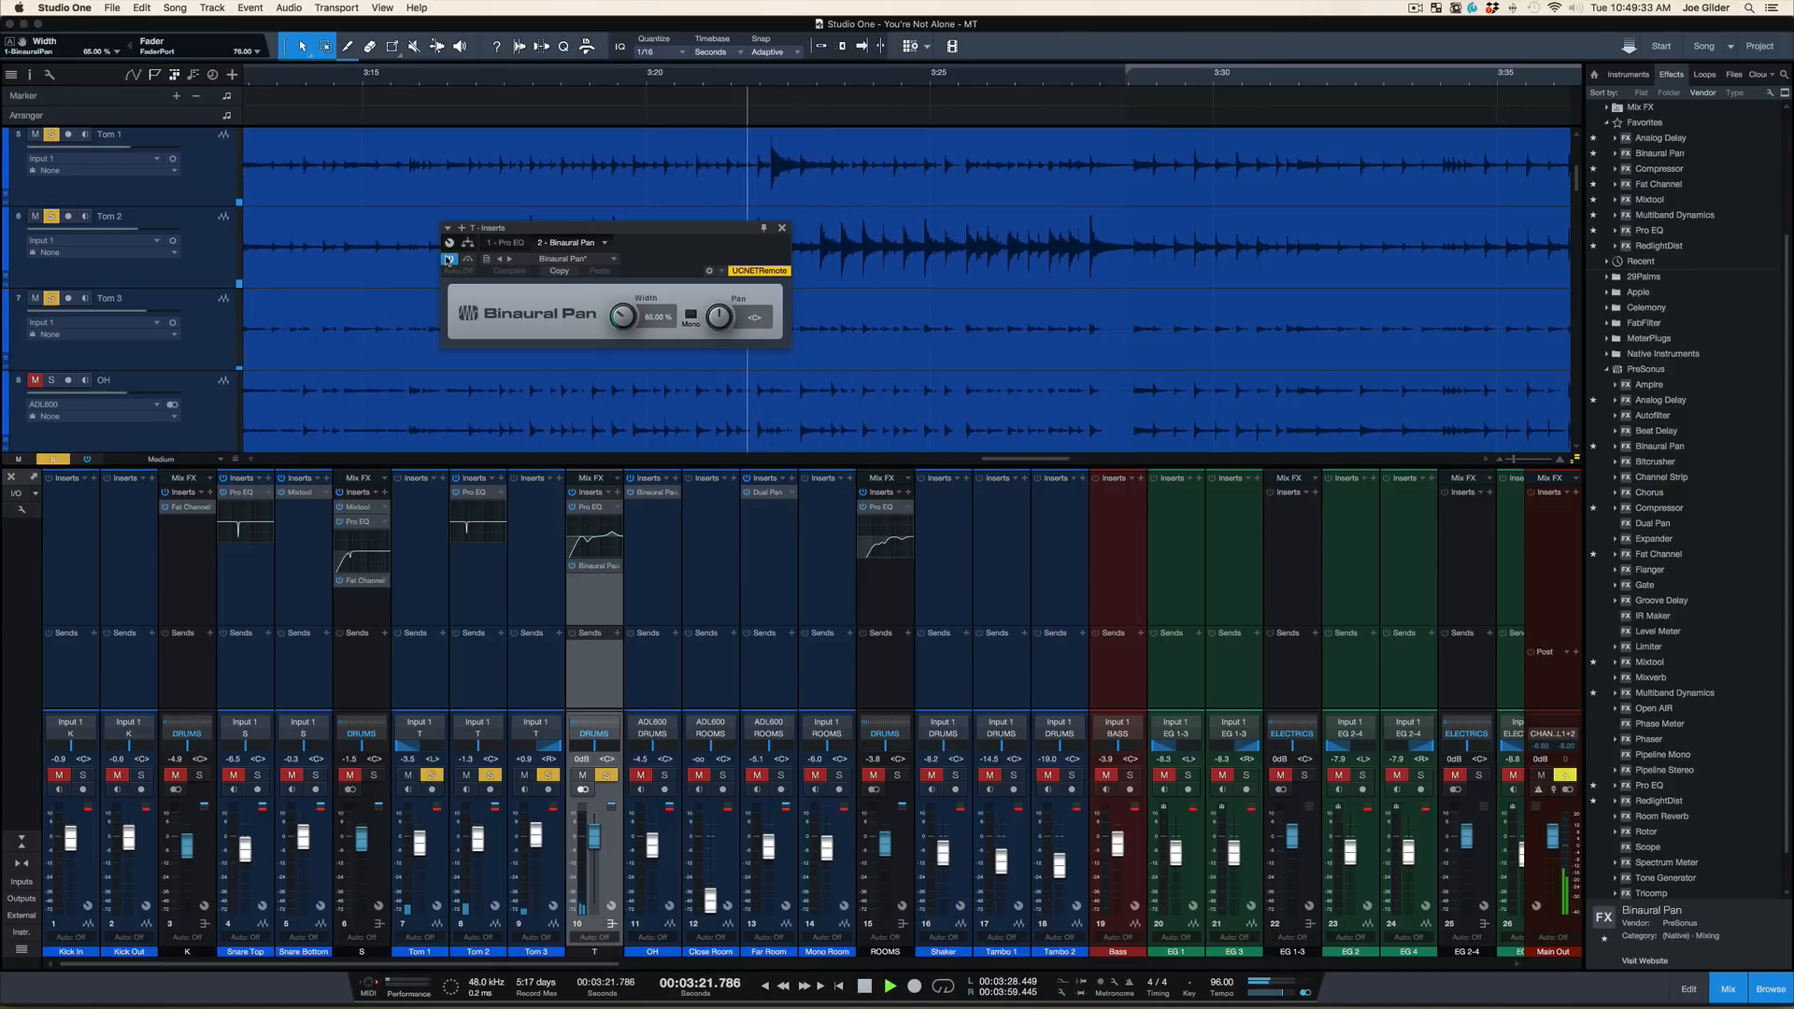
pyautogui.click(447, 260)
pyautogui.press('space')
pyautogui.press('space')
pyautogui.moveTo(595, 73); pyautogui.dragTo(595, 33)
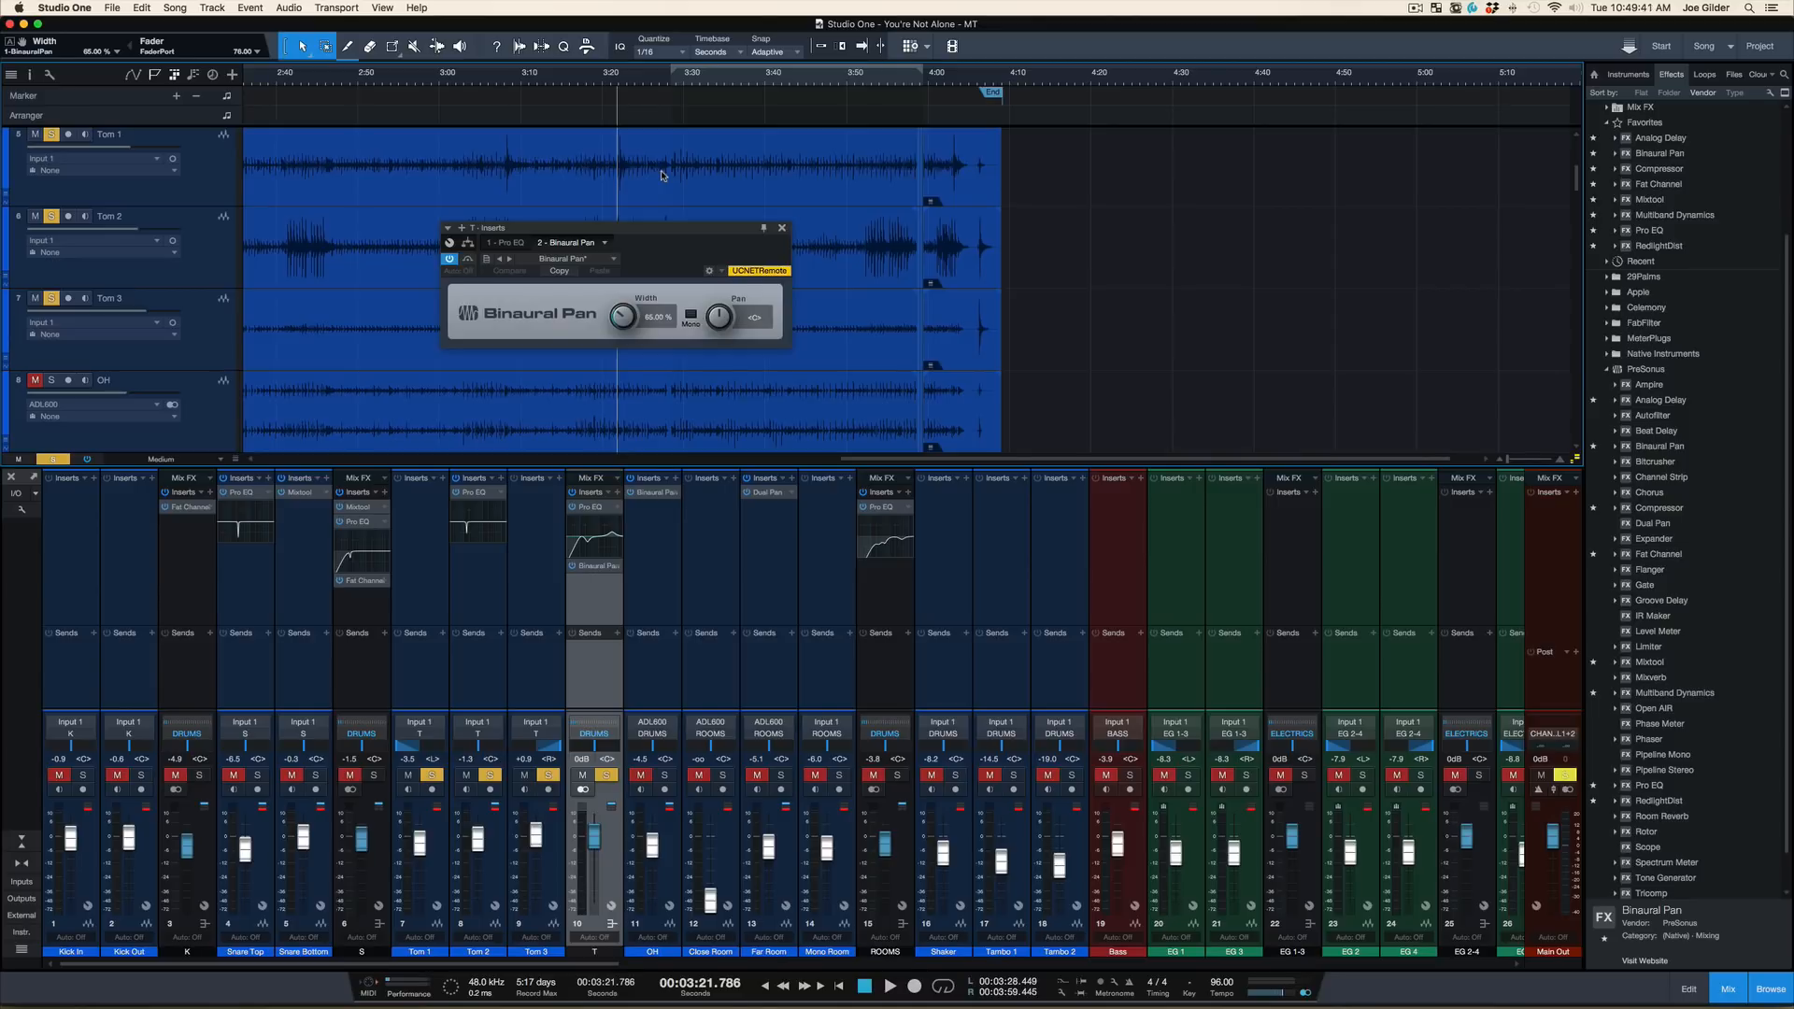
pyautogui.click(782, 229)
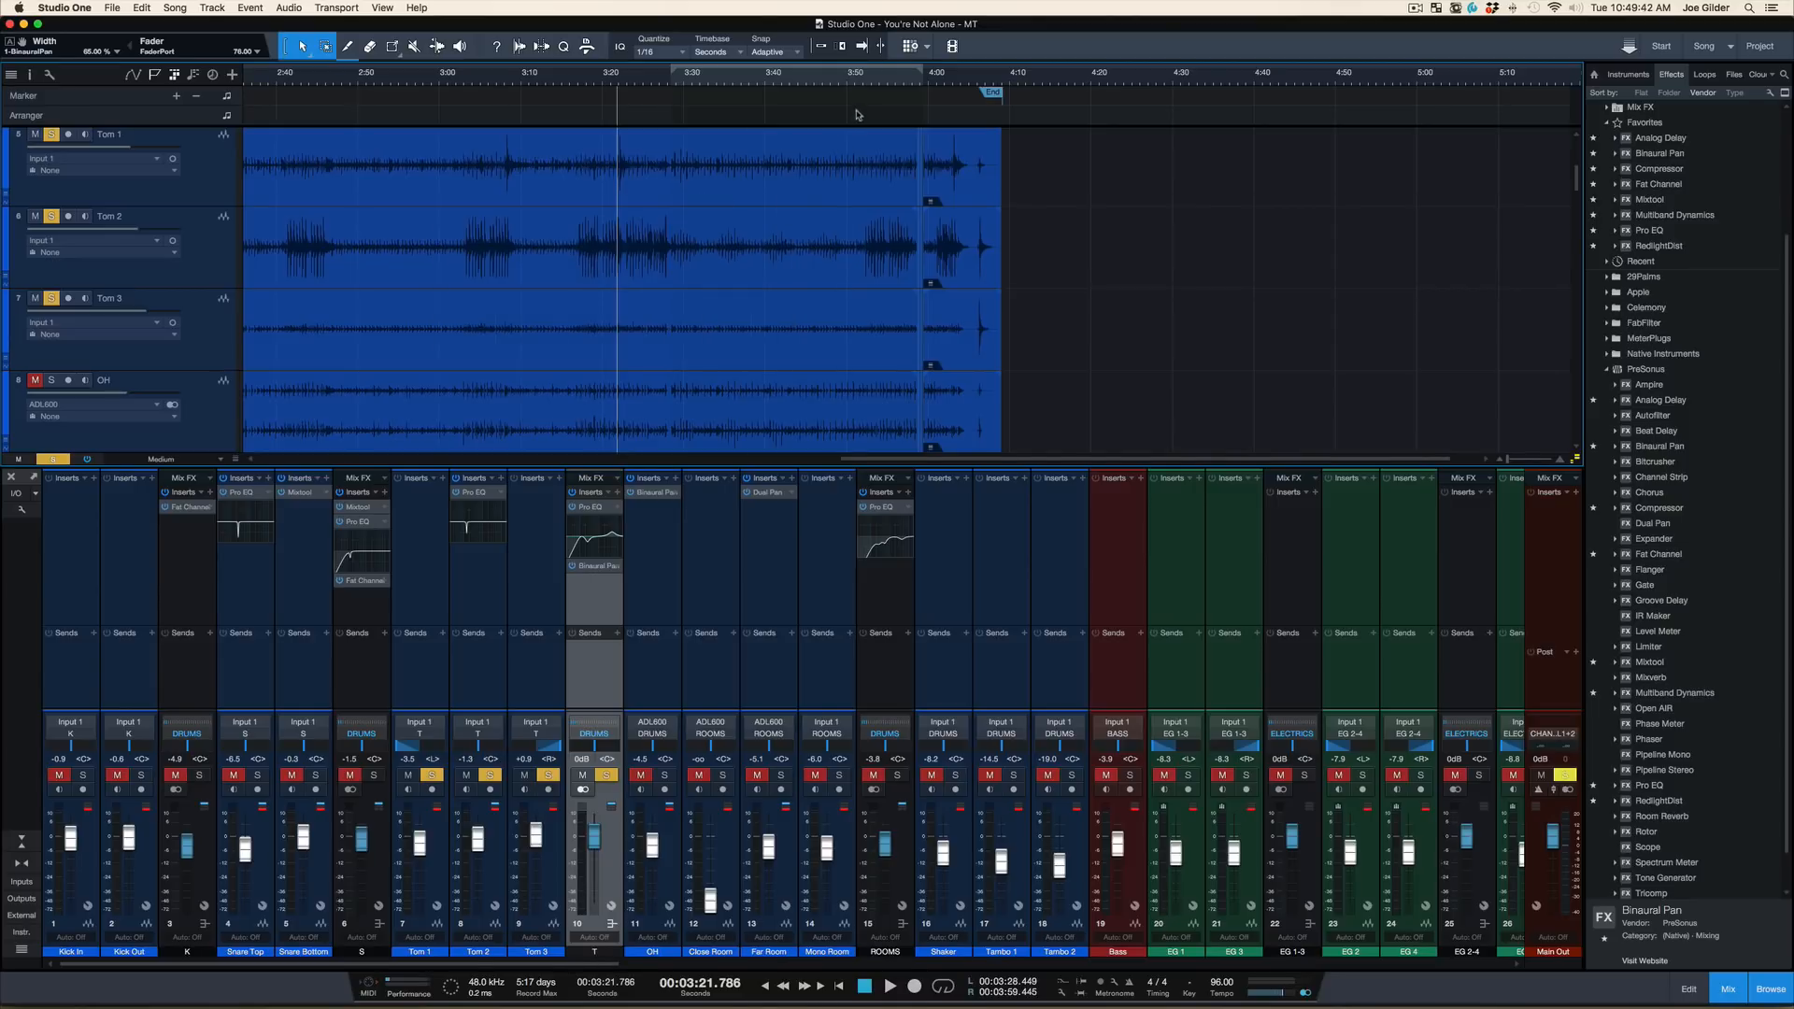
# Show the whole song with compact tracks, clear the tom solo, and play the full mix from about 3:28
pyautogui.moveTo(853, 86); pyautogui.dragTo(851, 55)
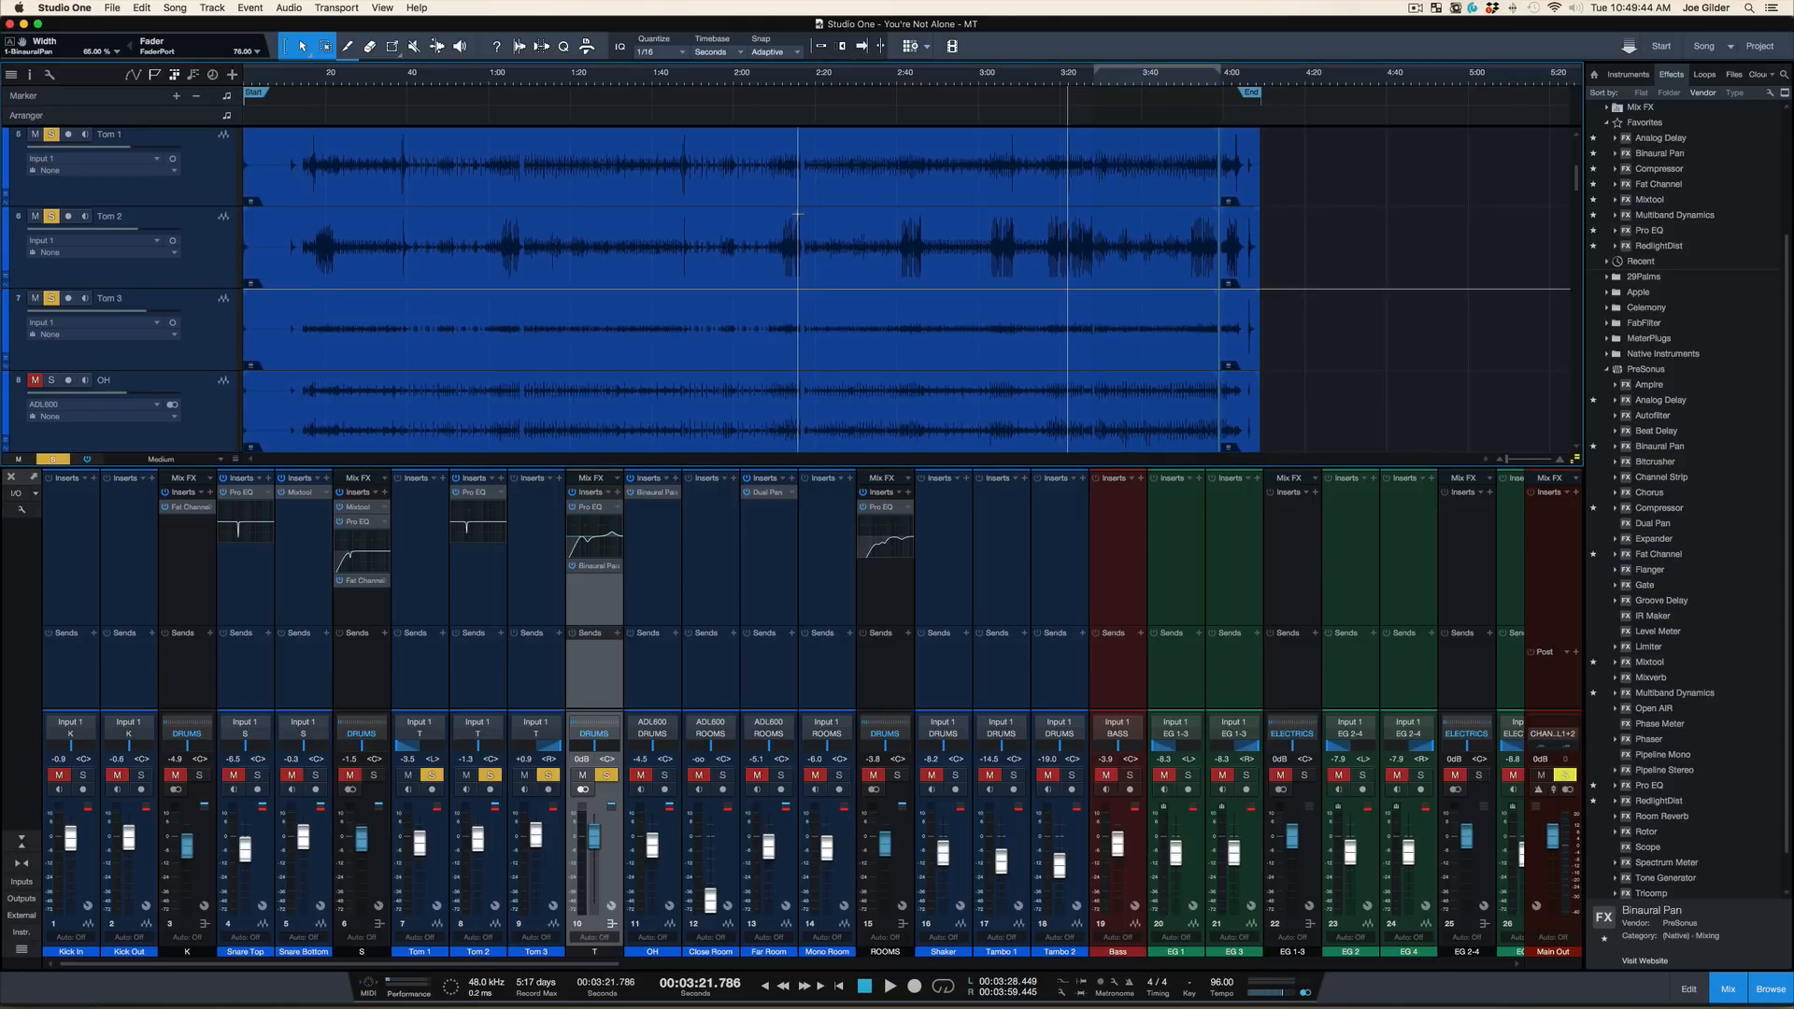
pyautogui.scroll(-3, 800, 211)
pyautogui.scroll(-2, 800, 211)
pyautogui.hotkey('shift', 's')
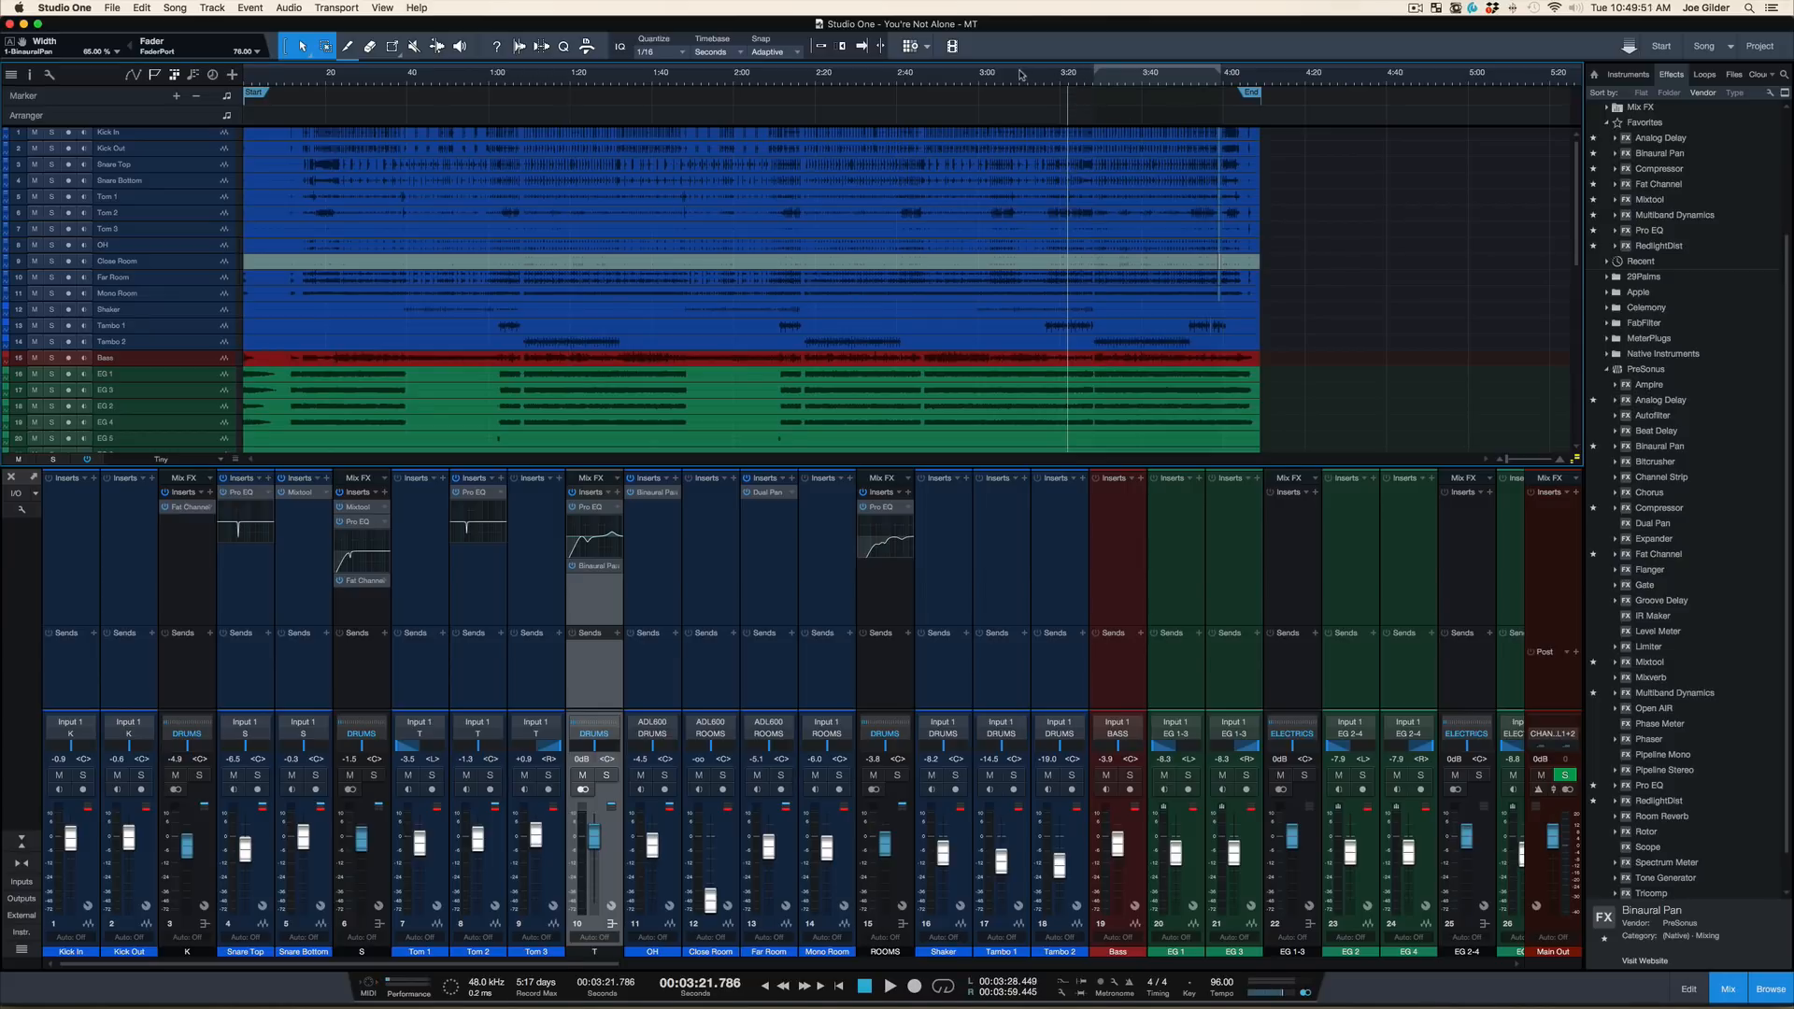
pyautogui.click(1092, 83)
pyautogui.press('space')
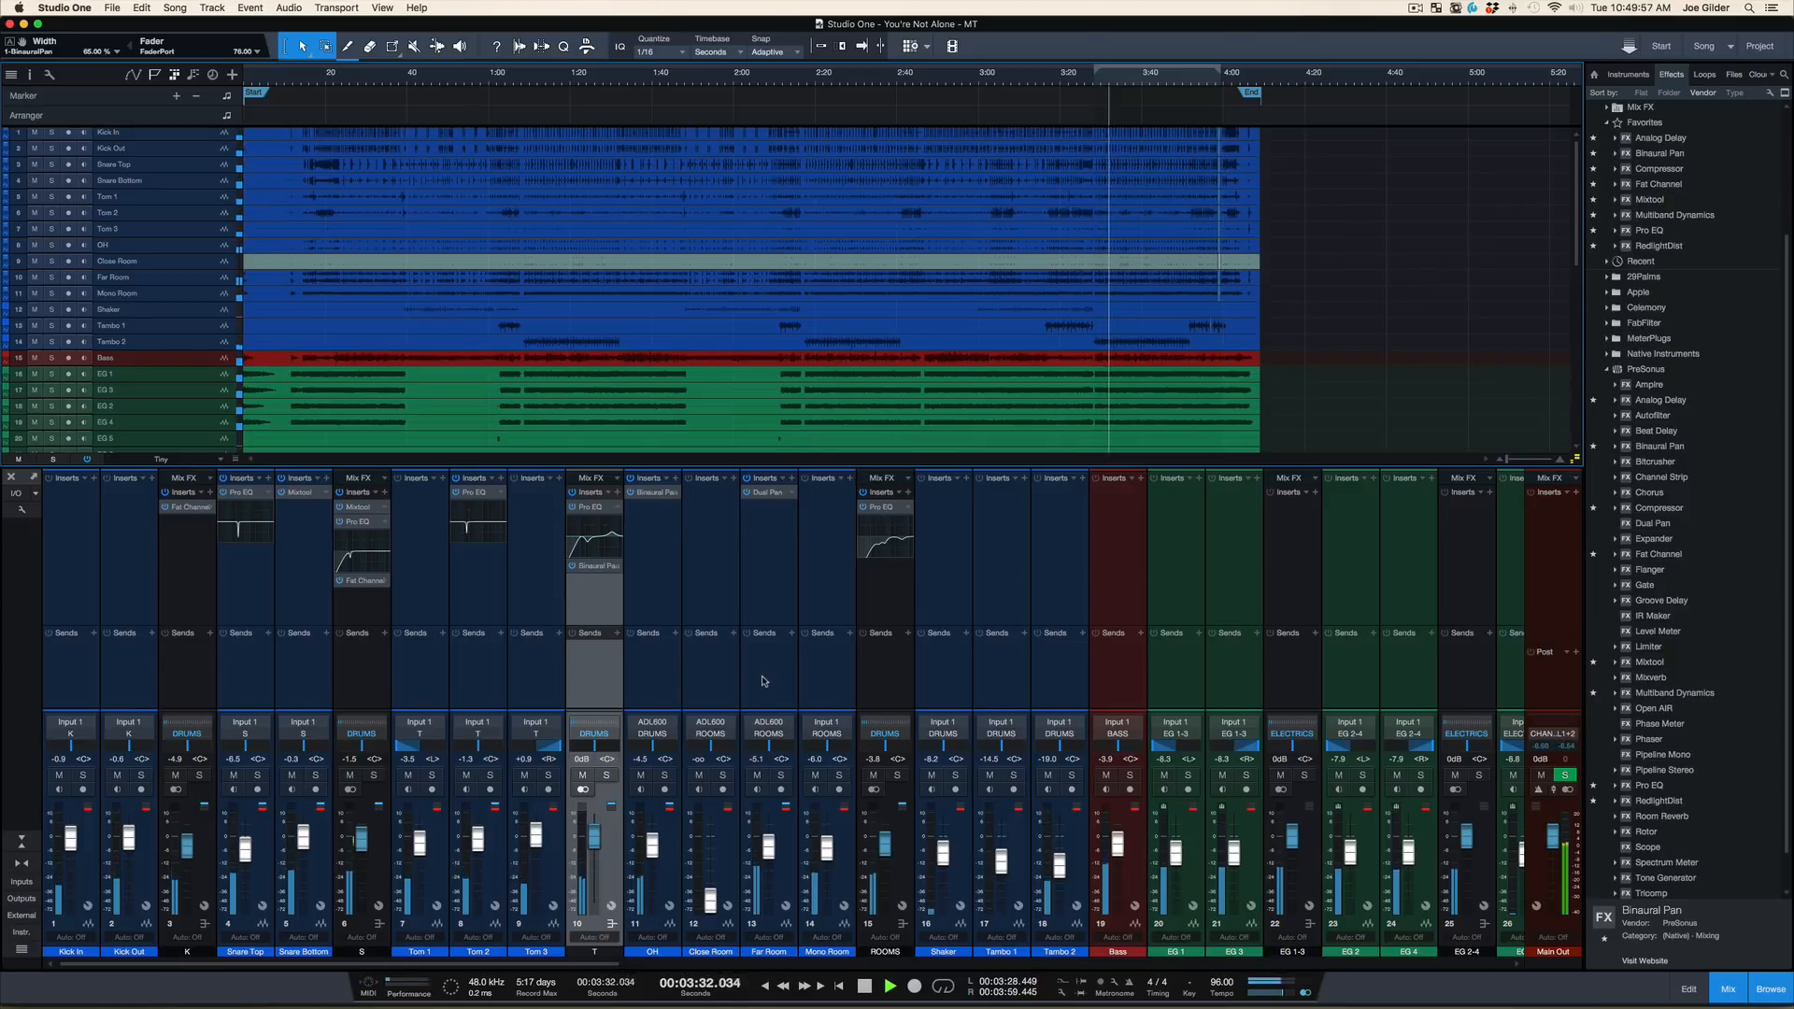
# On the DRUMS bus Fat Channel, set the Vintage EQ's LF gain to about 1.8 dB and LMF to about -3.2 dB, and stop playback
pyautogui.hscroll(10, 771, 668)
pyautogui.hscroll(2, 764, 682)
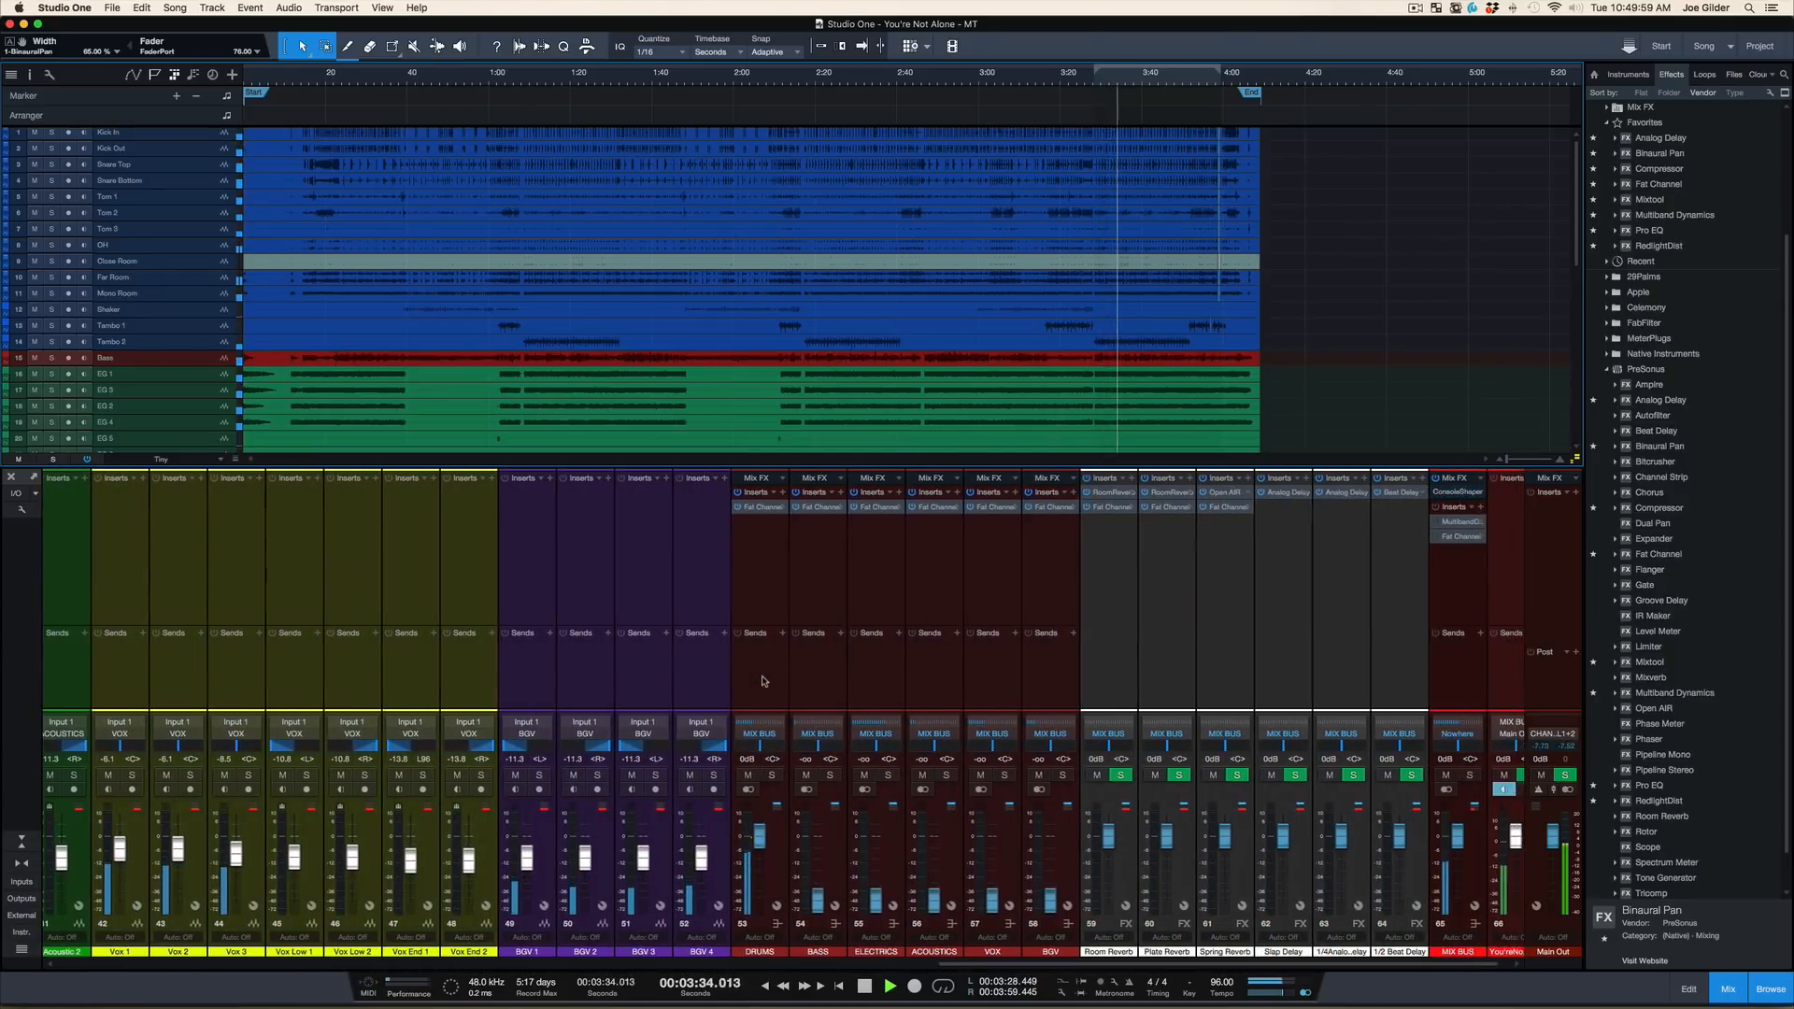
pyautogui.click(747, 671)
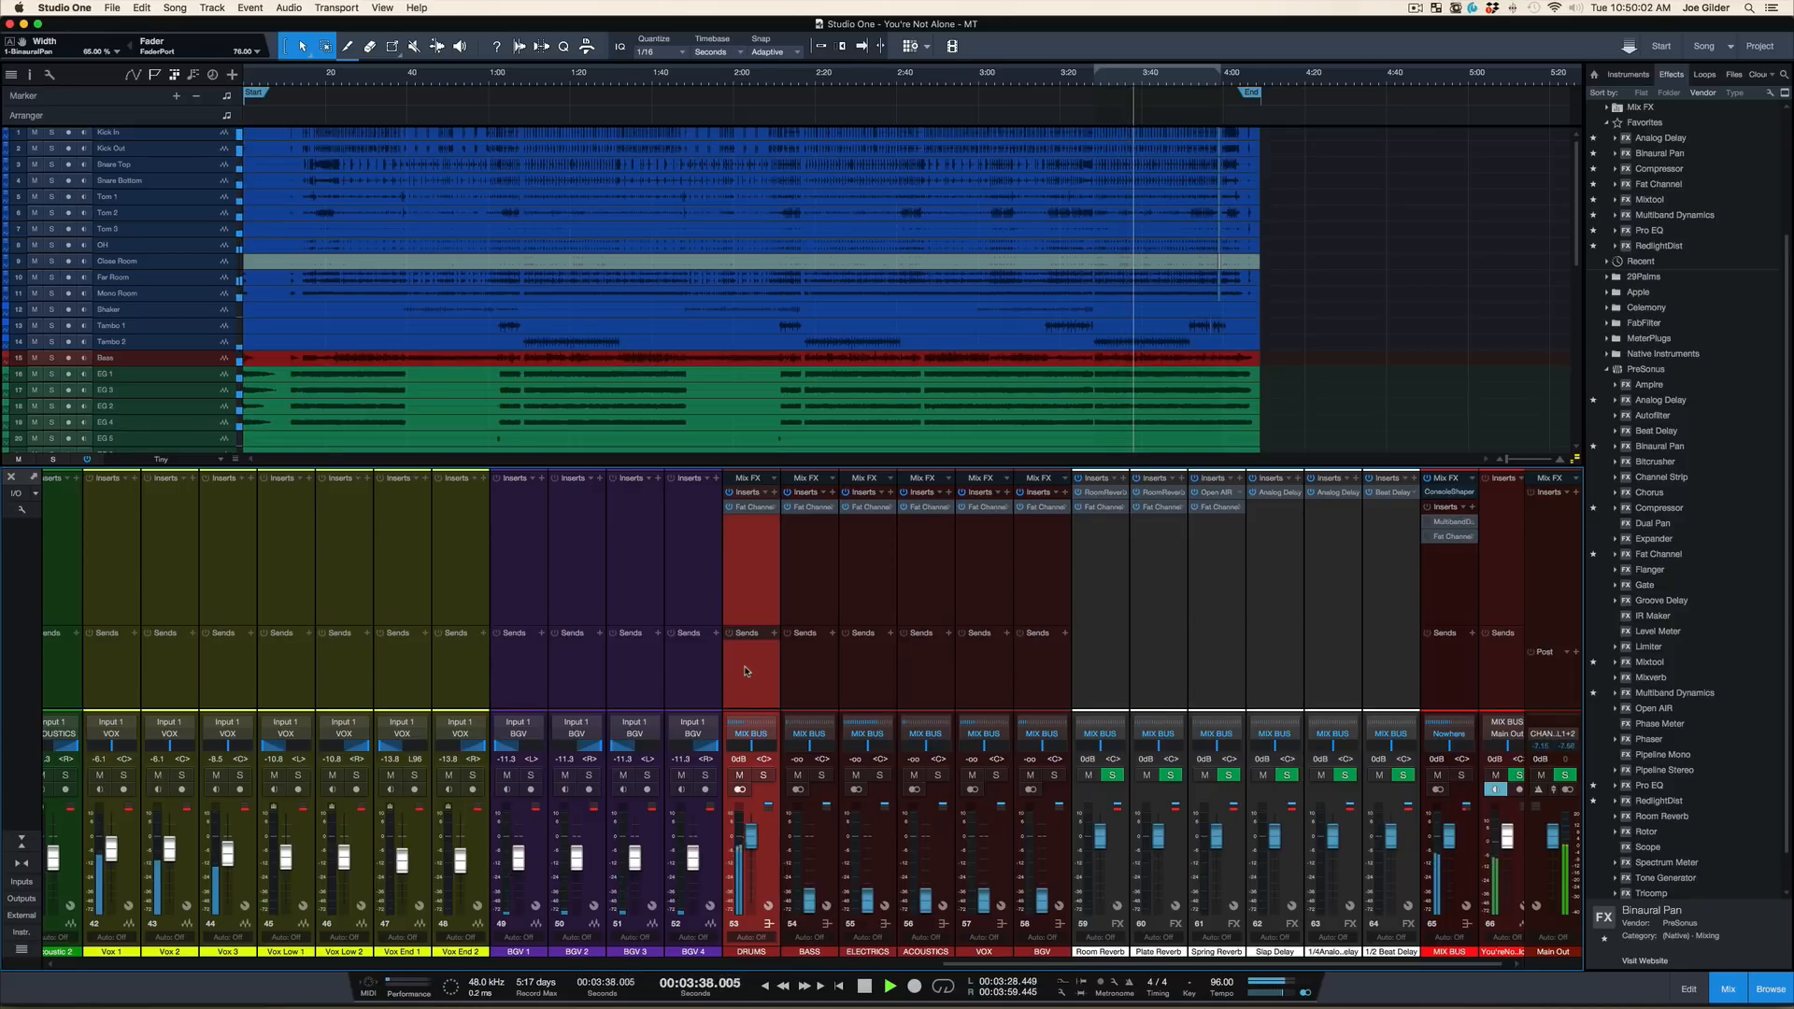
pyautogui.click(748, 507)
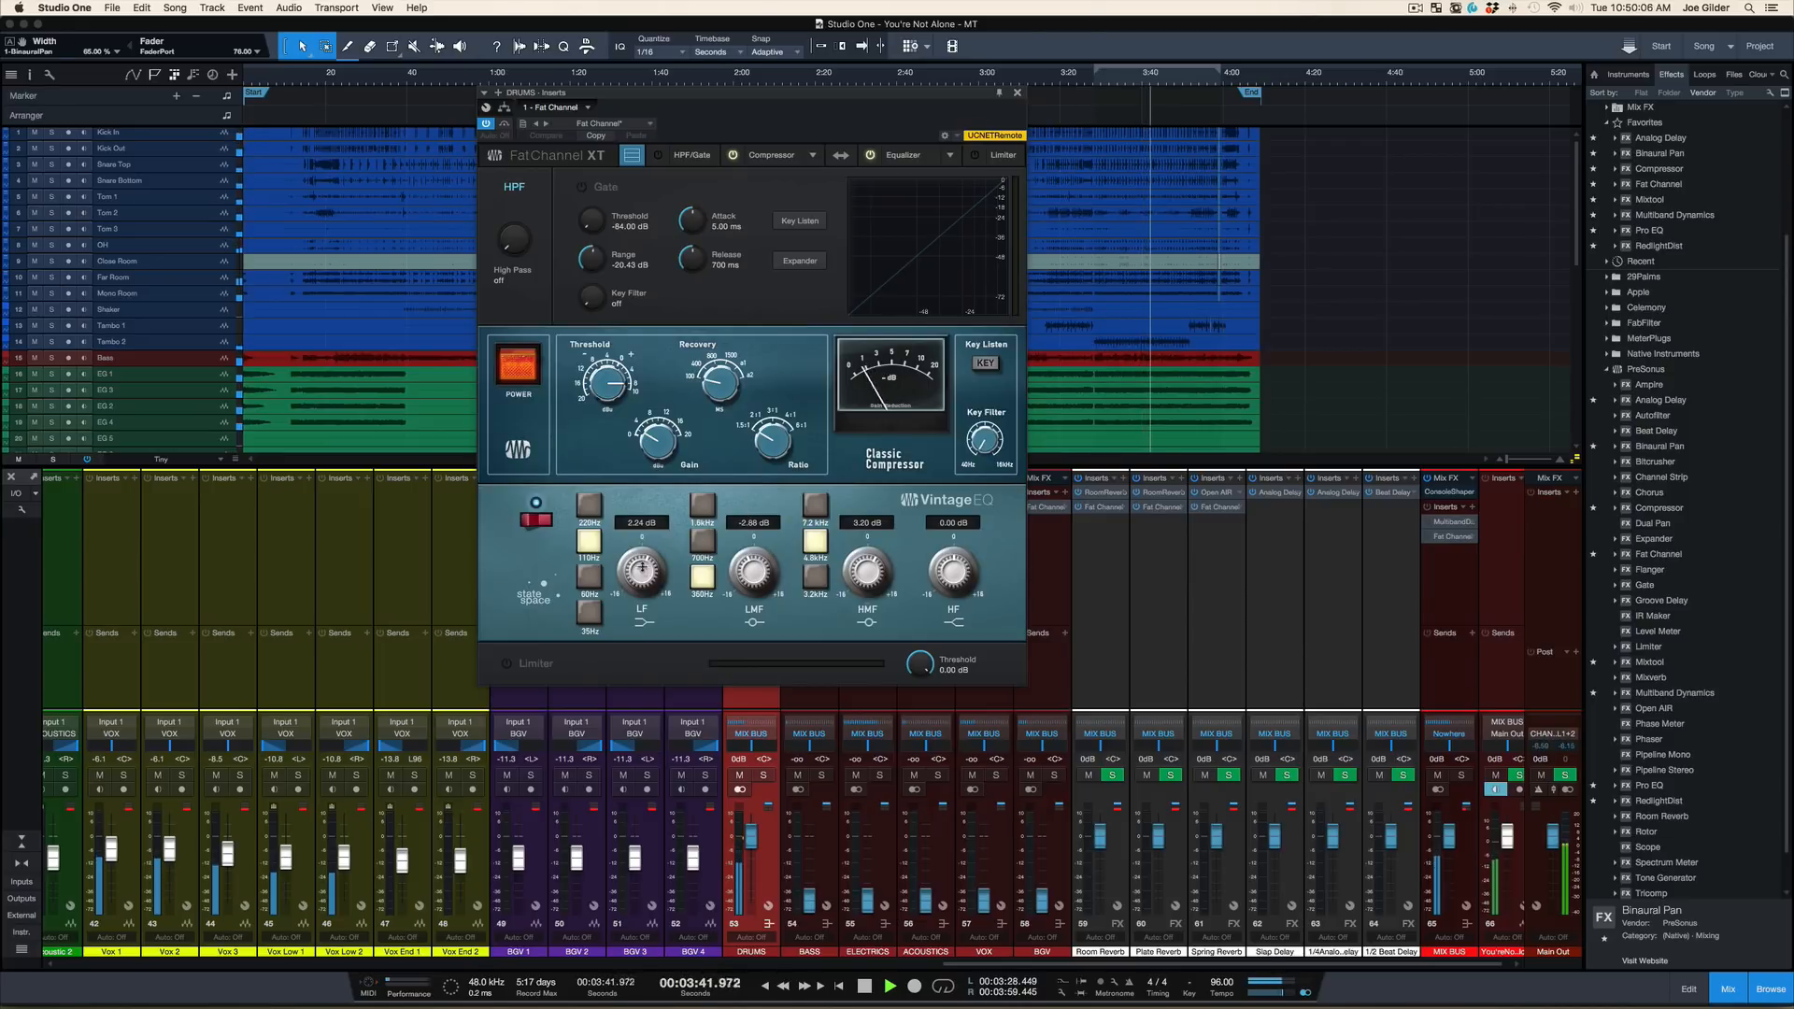
pyautogui.moveTo(642, 566); pyautogui.dragTo(642, 568)
pyautogui.moveTo(751, 568)
pyautogui.mouseDown()
pyautogui.moveTo(745, 538)
pyautogui.moveTo(731, 559)
pyautogui.mouseUp()
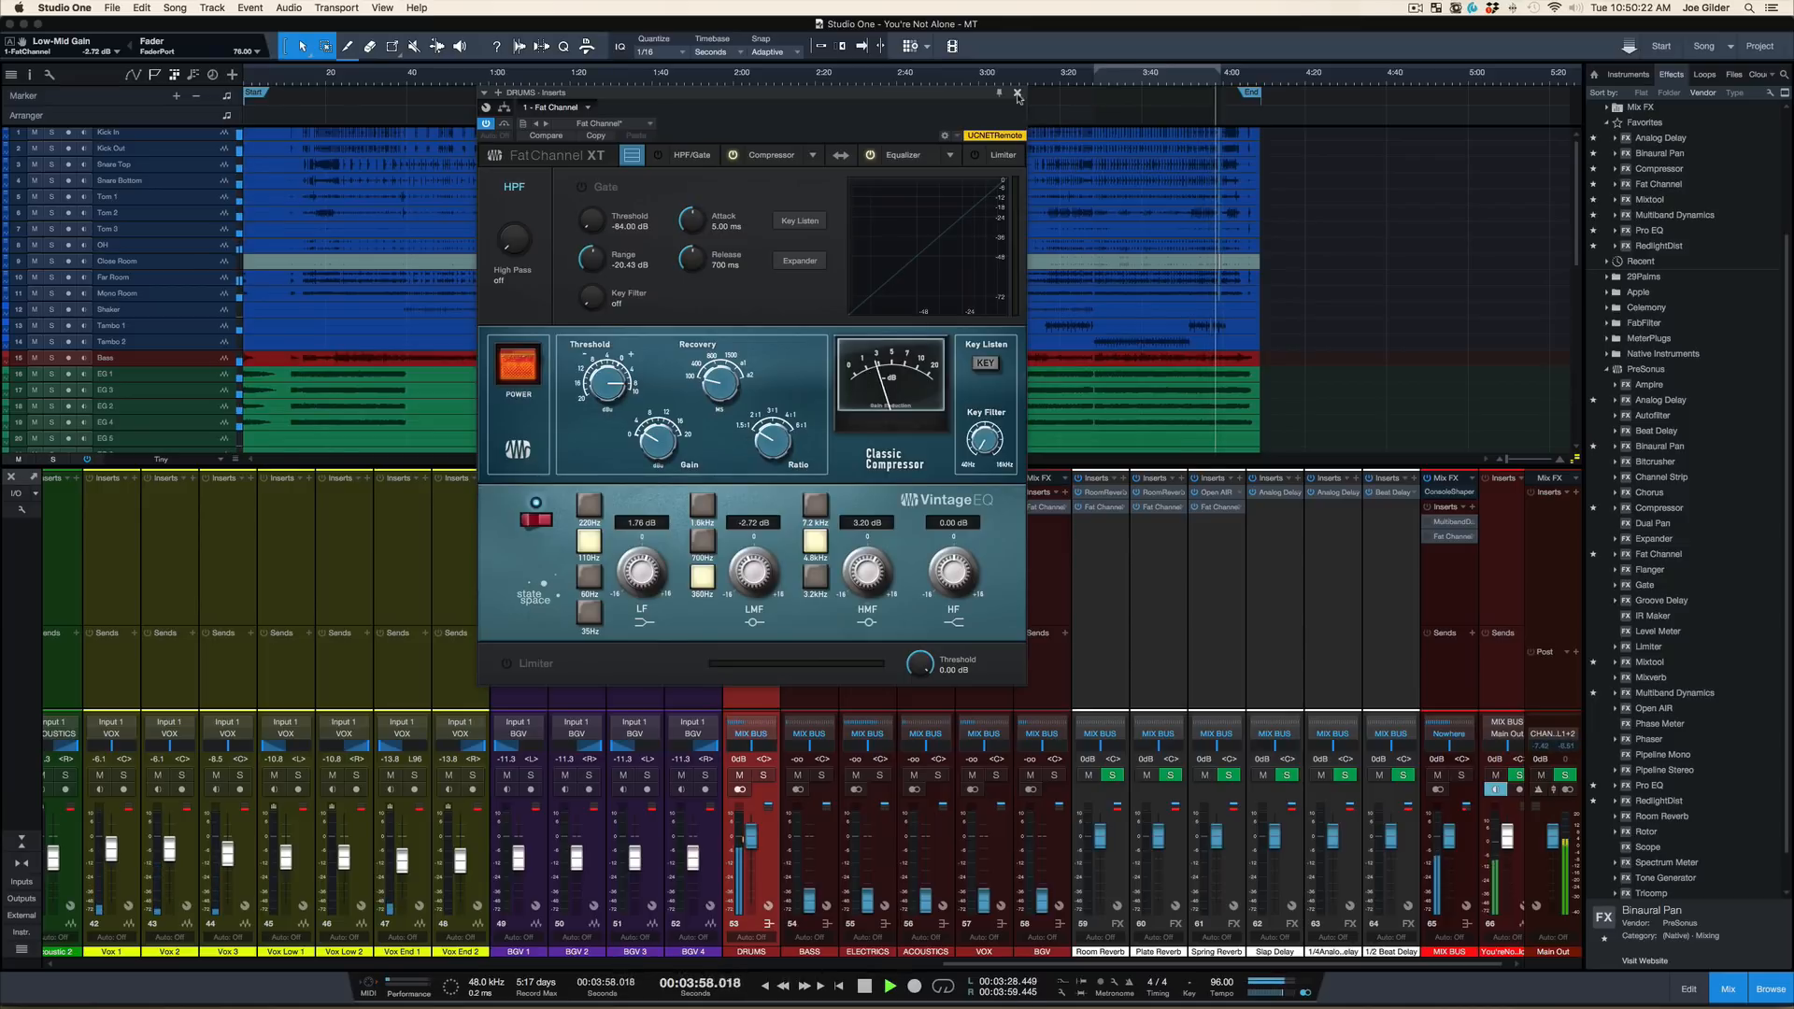
pyautogui.moveTo(764, 558); pyautogui.dragTo(759, 564)
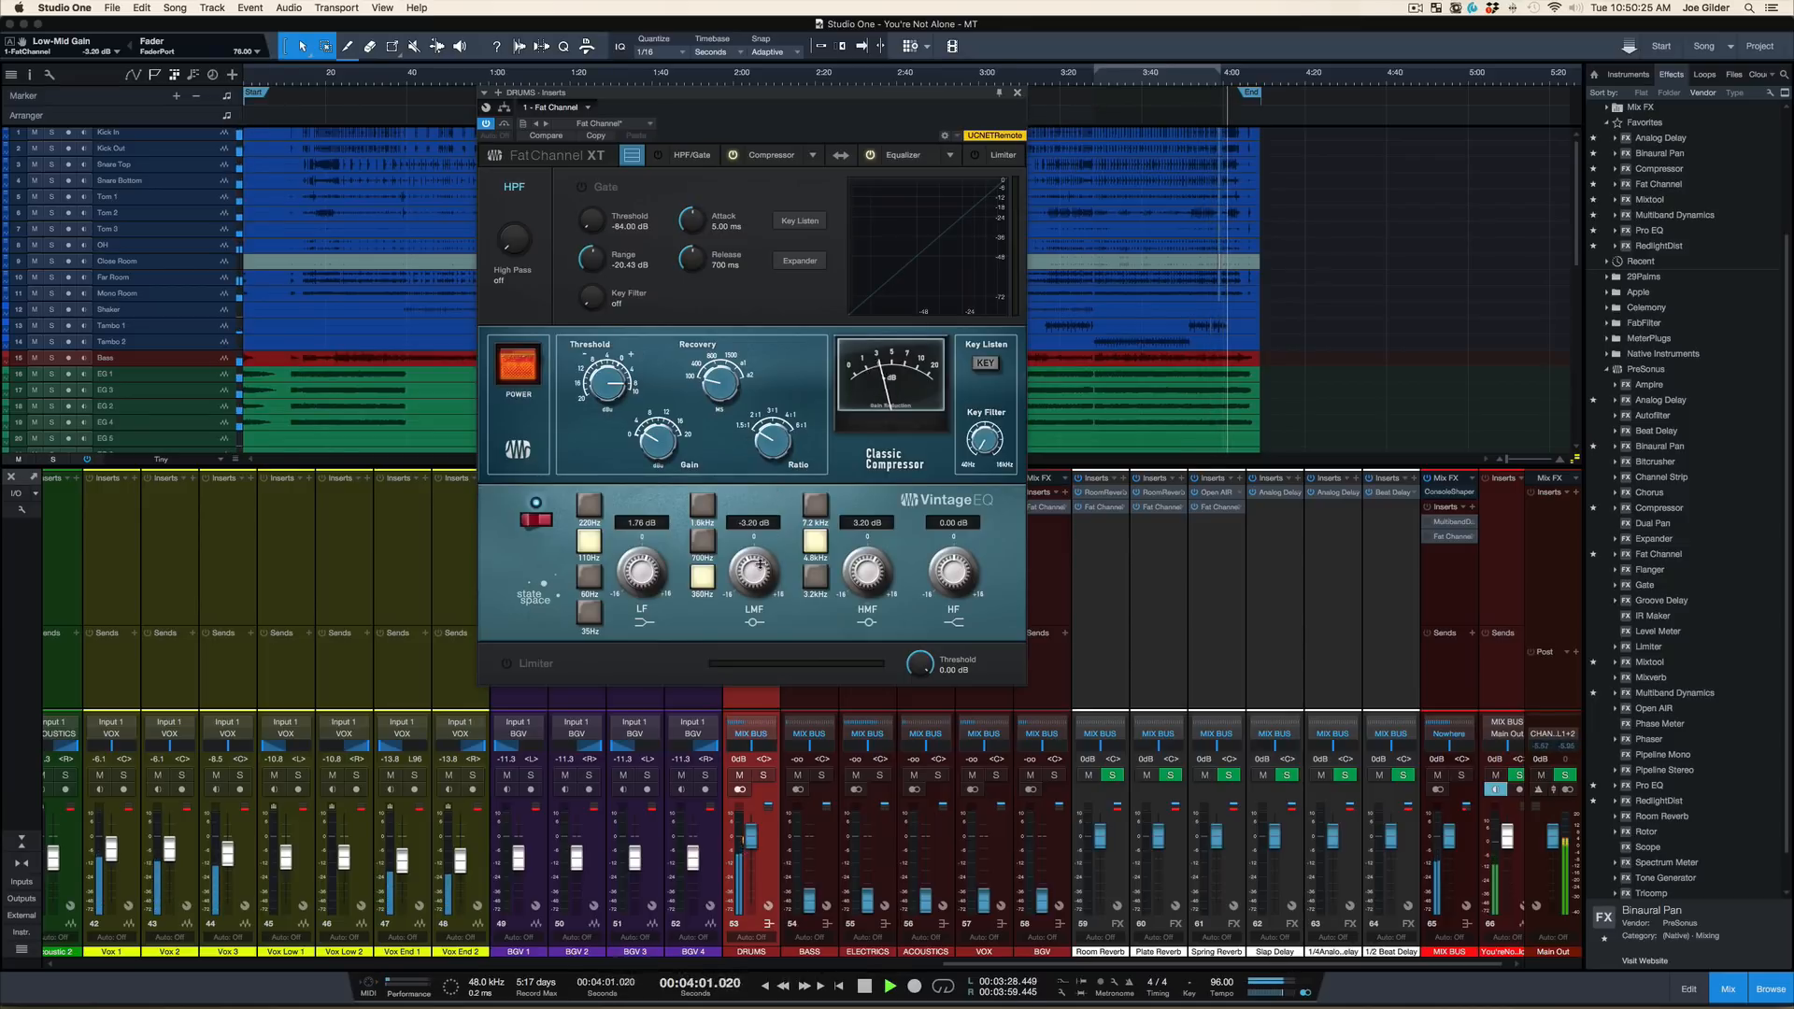
pyautogui.click(1018, 92)
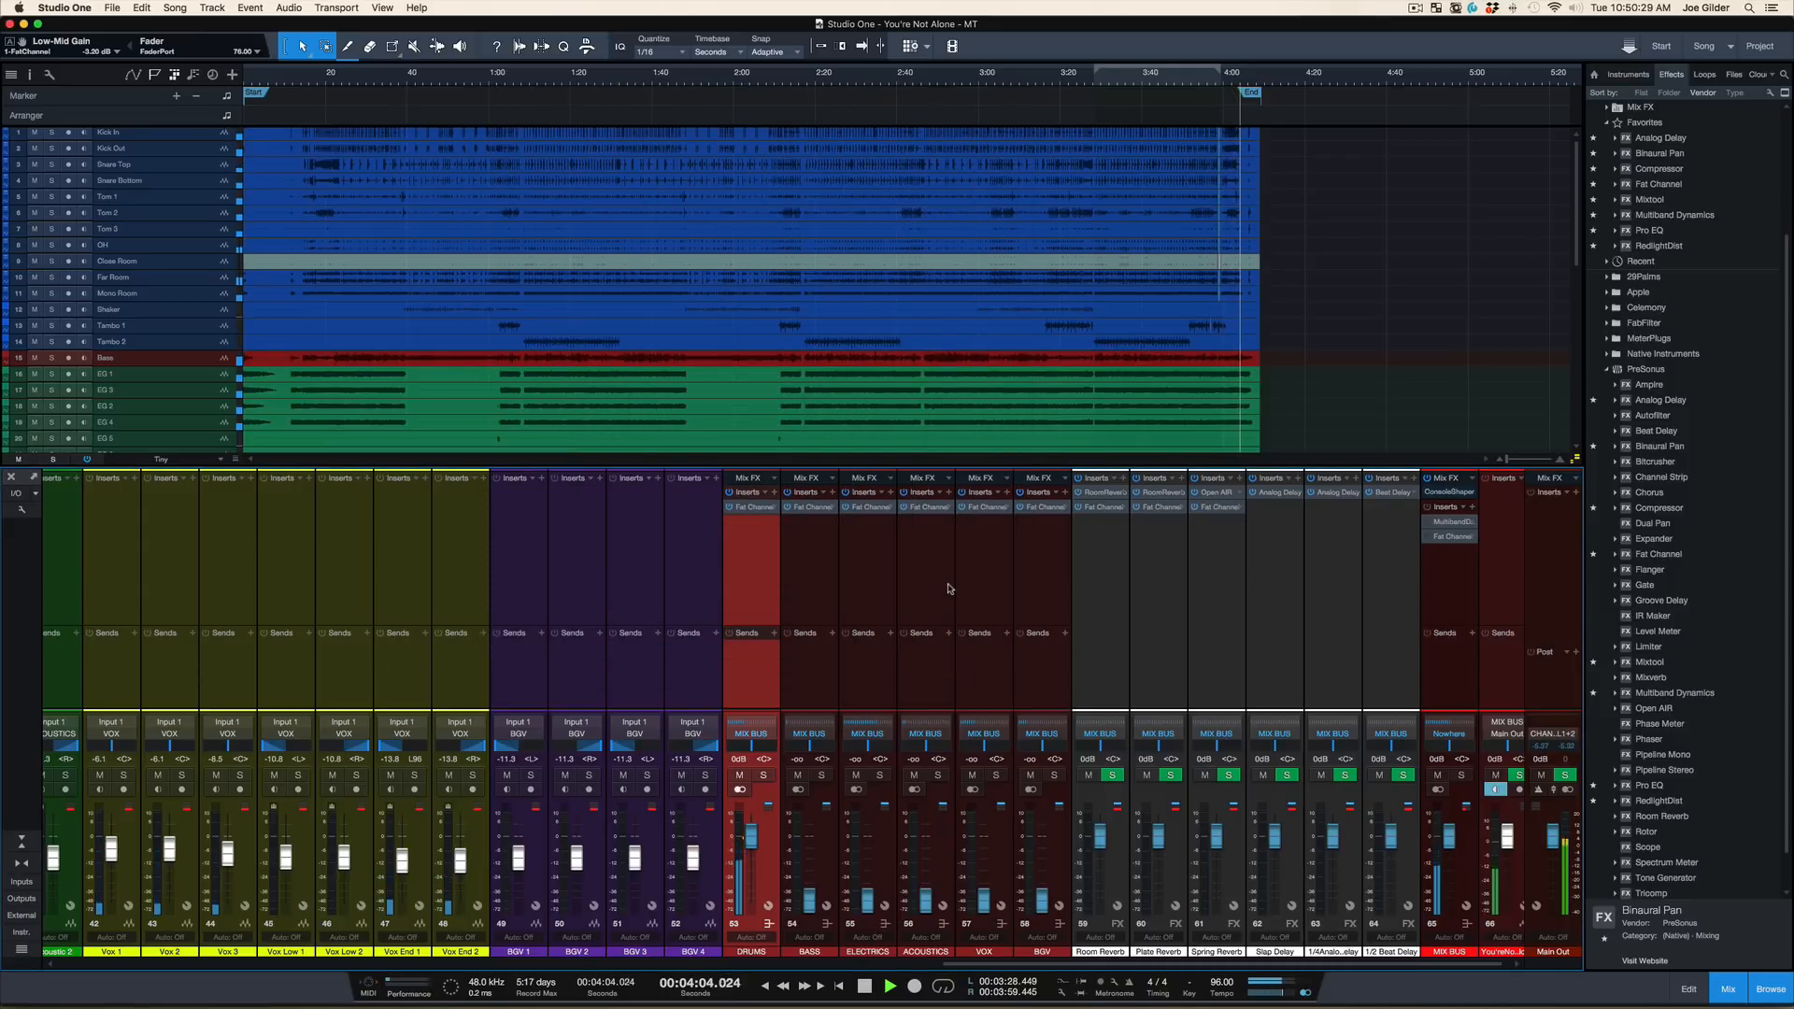
pyautogui.press('space')
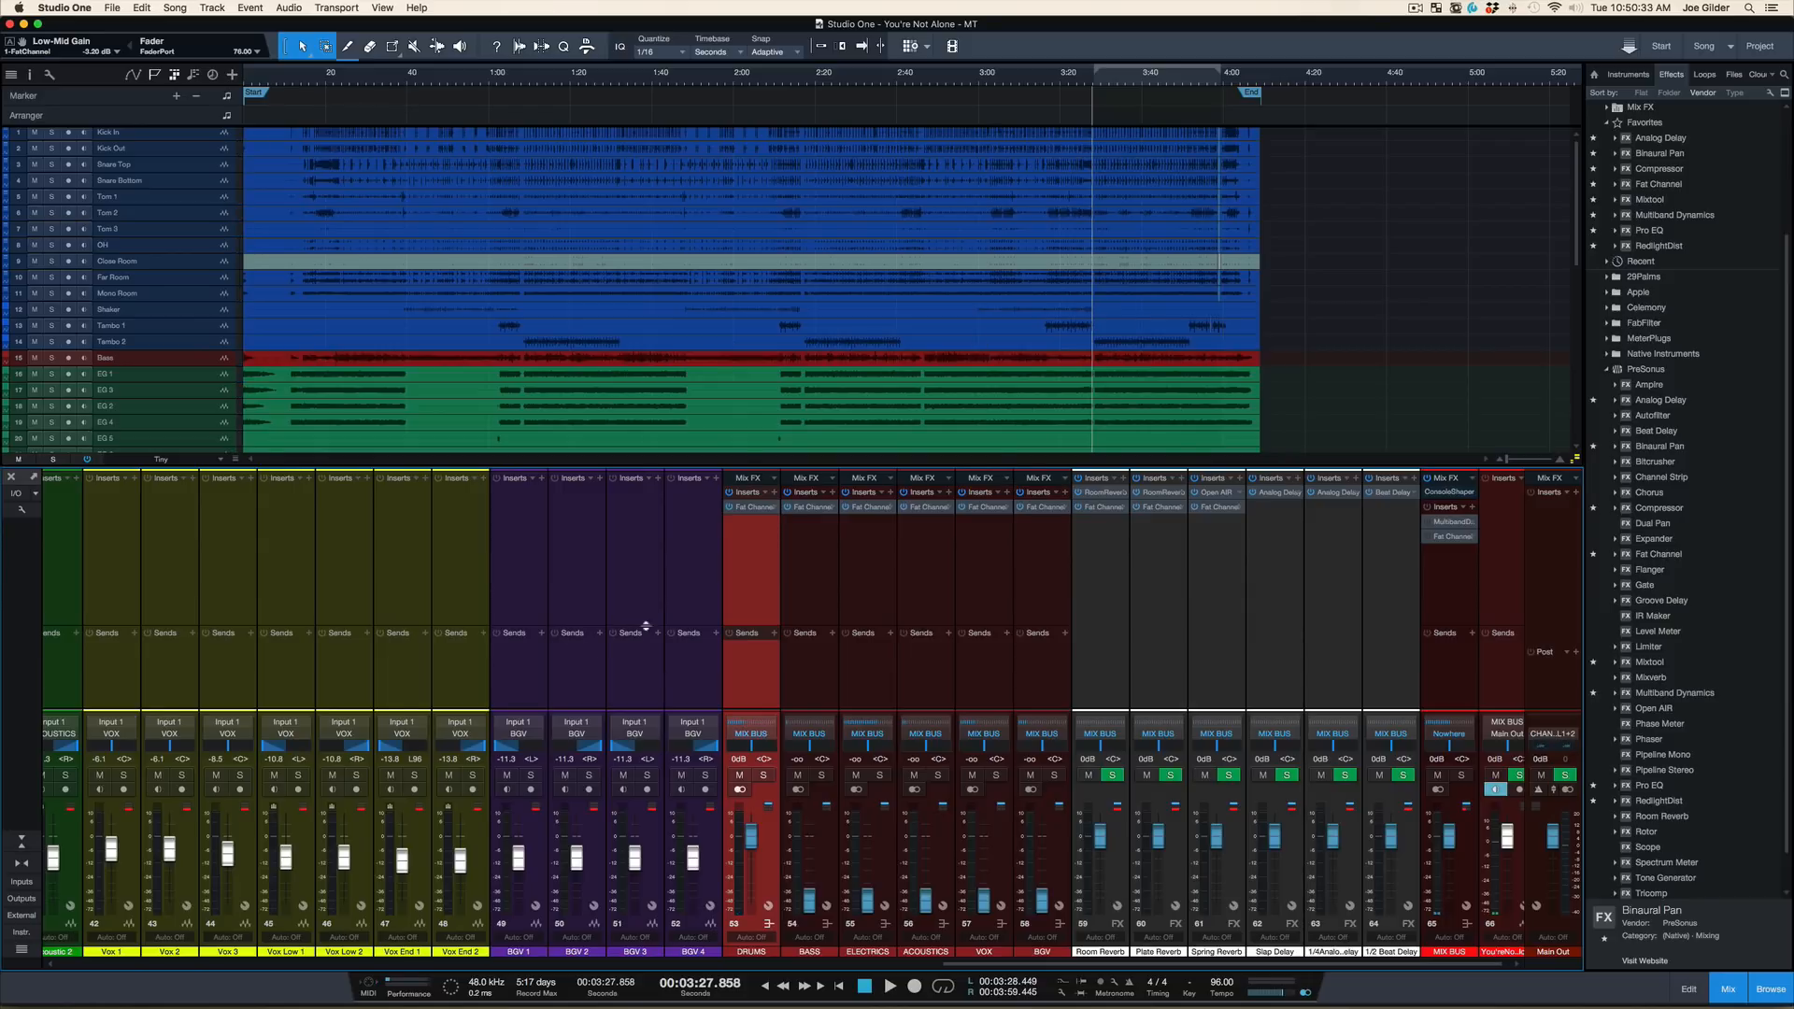
# Select the Shaker, Tambo 1 and Tambo 2 channels and enlarge their tracks around 3:28 in the arrangement
pyautogui.hscroll(-20, 562, 660)
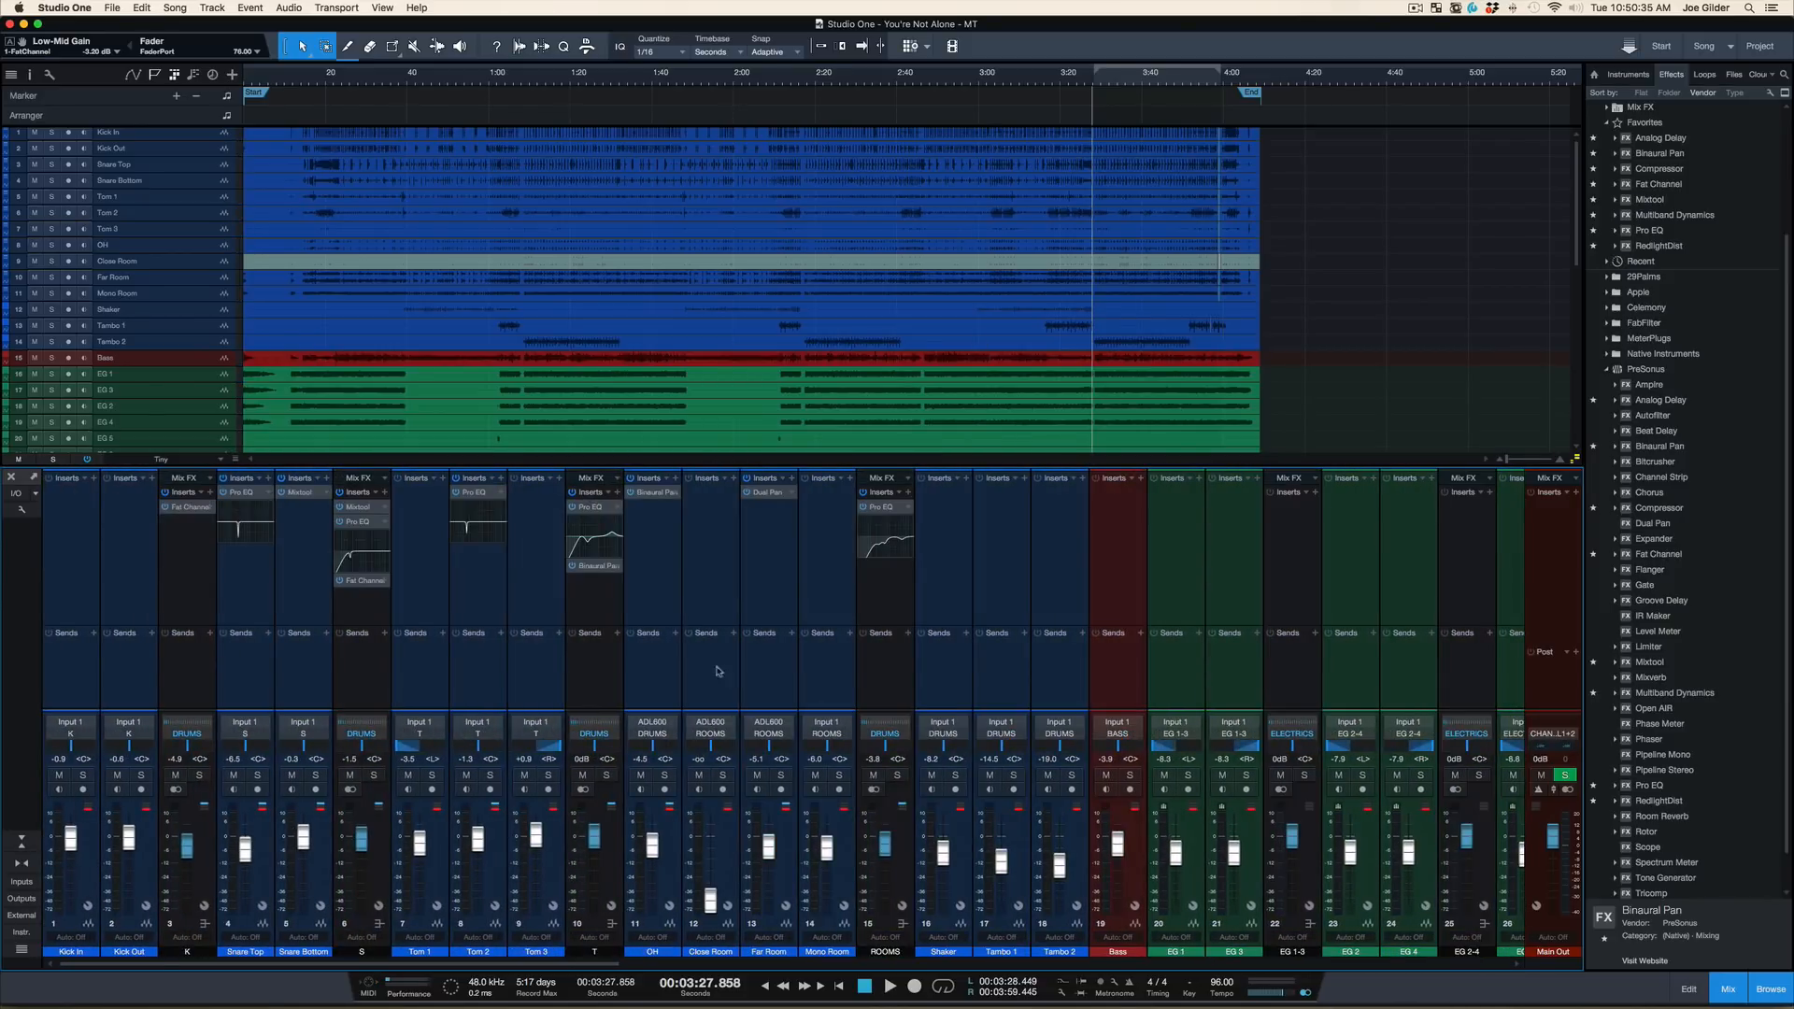
pyautogui.click(1044, 678)
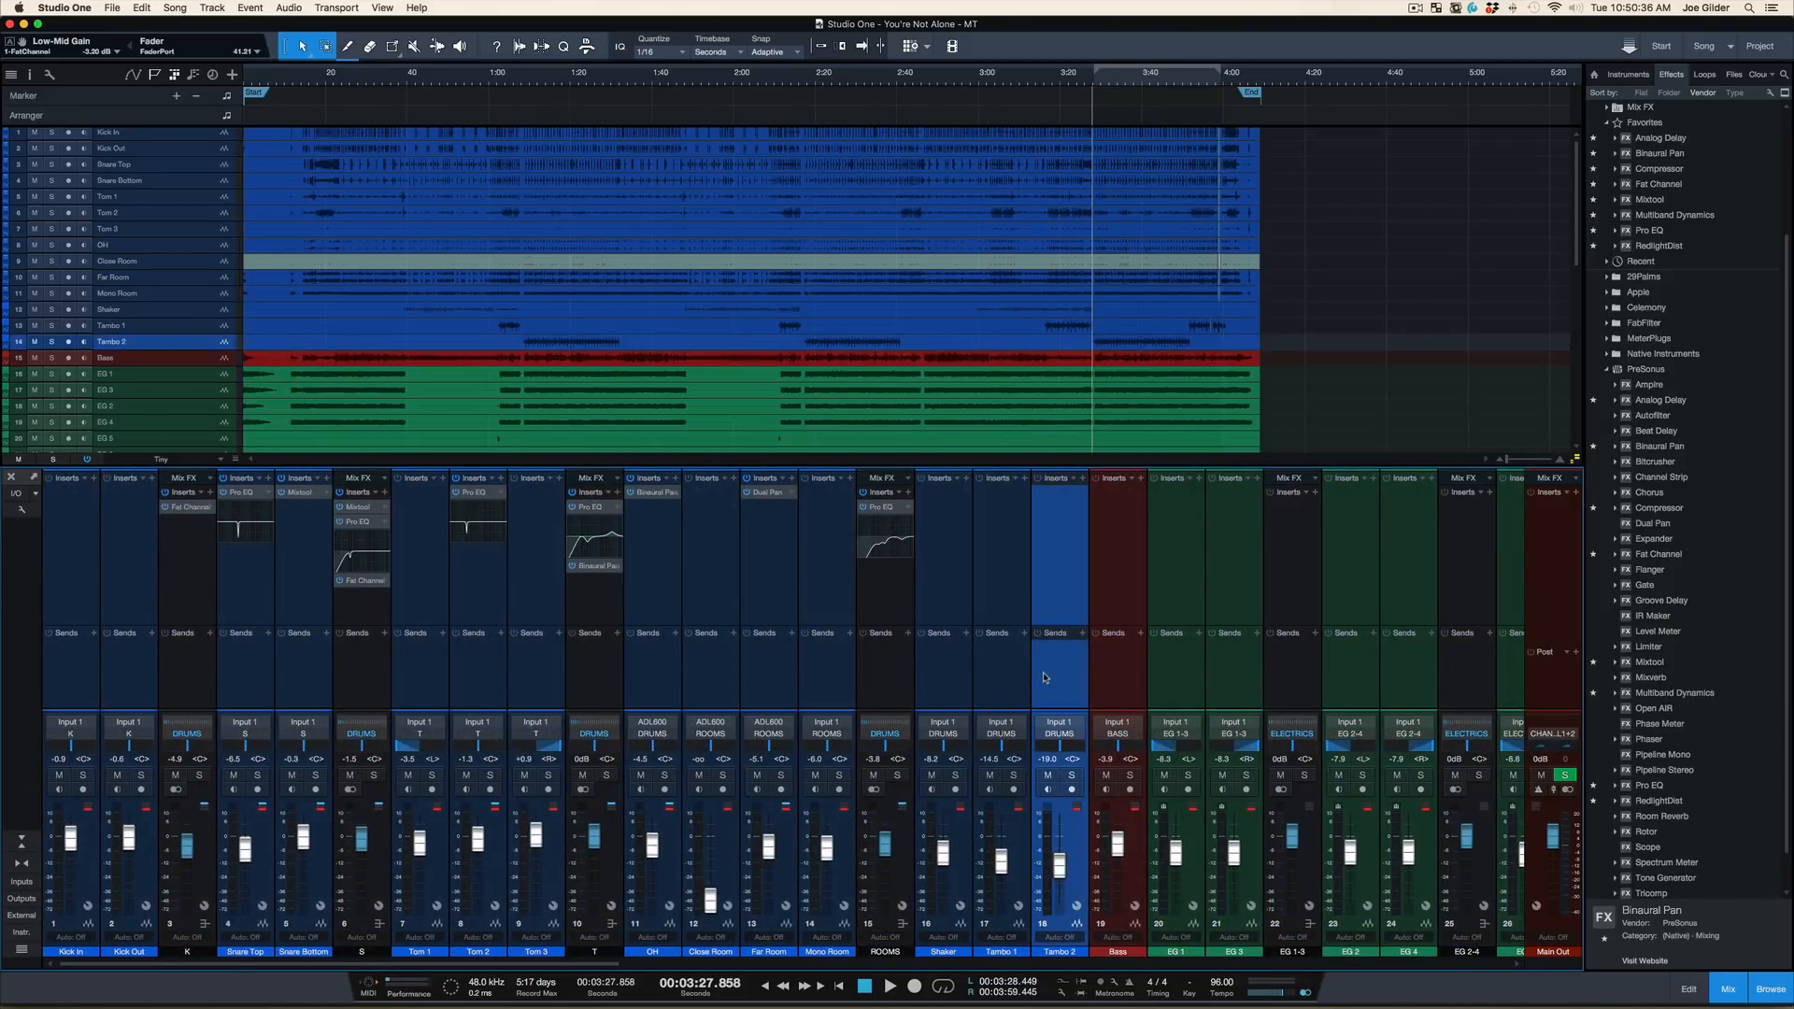
pyautogui.keyDown('shift'); pyautogui.click(942, 692); pyautogui.keyUp('shift')
pyautogui.hscroll(5, 972, 679)
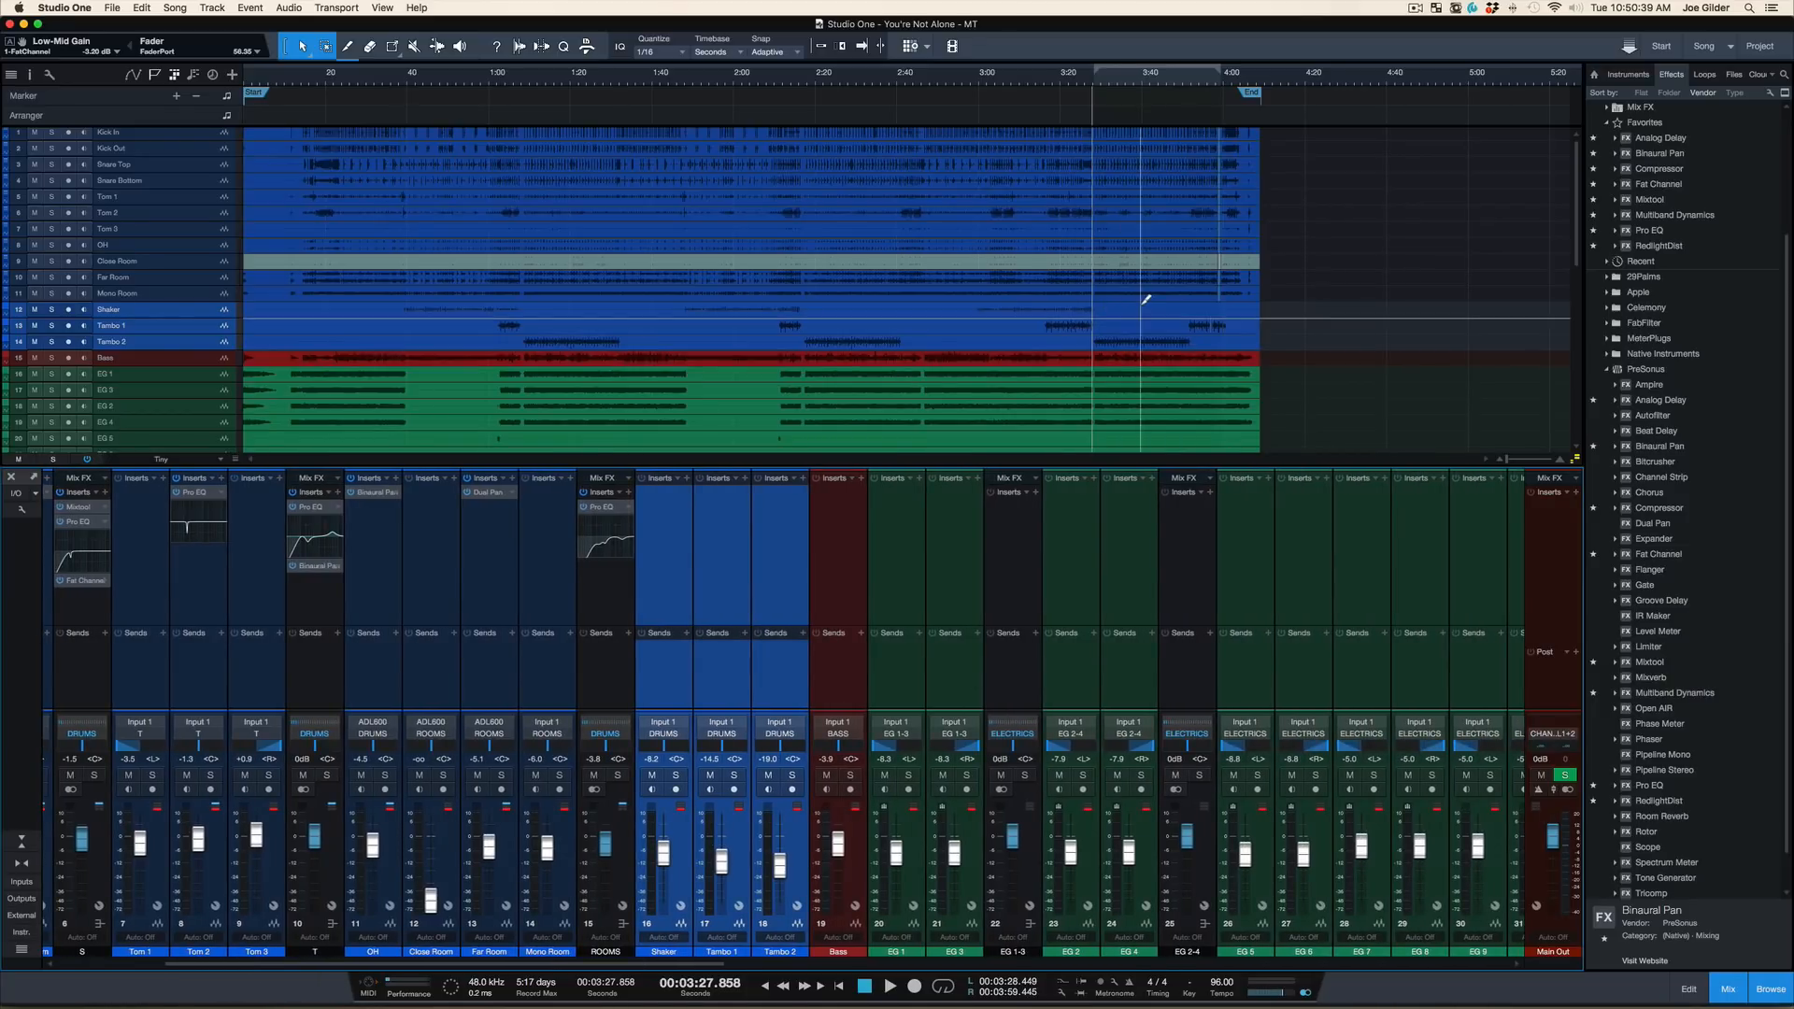
pyautogui.hotkey('shift', 'e')
pyautogui.hotkey('shift', 'e')
pyautogui.moveTo(1101, 81); pyautogui.dragTo(1022, 112)
# Play the mix from about 3:28 and lower the Tambo 2 volume to -22.2 dB
pyautogui.click(1070, 82)
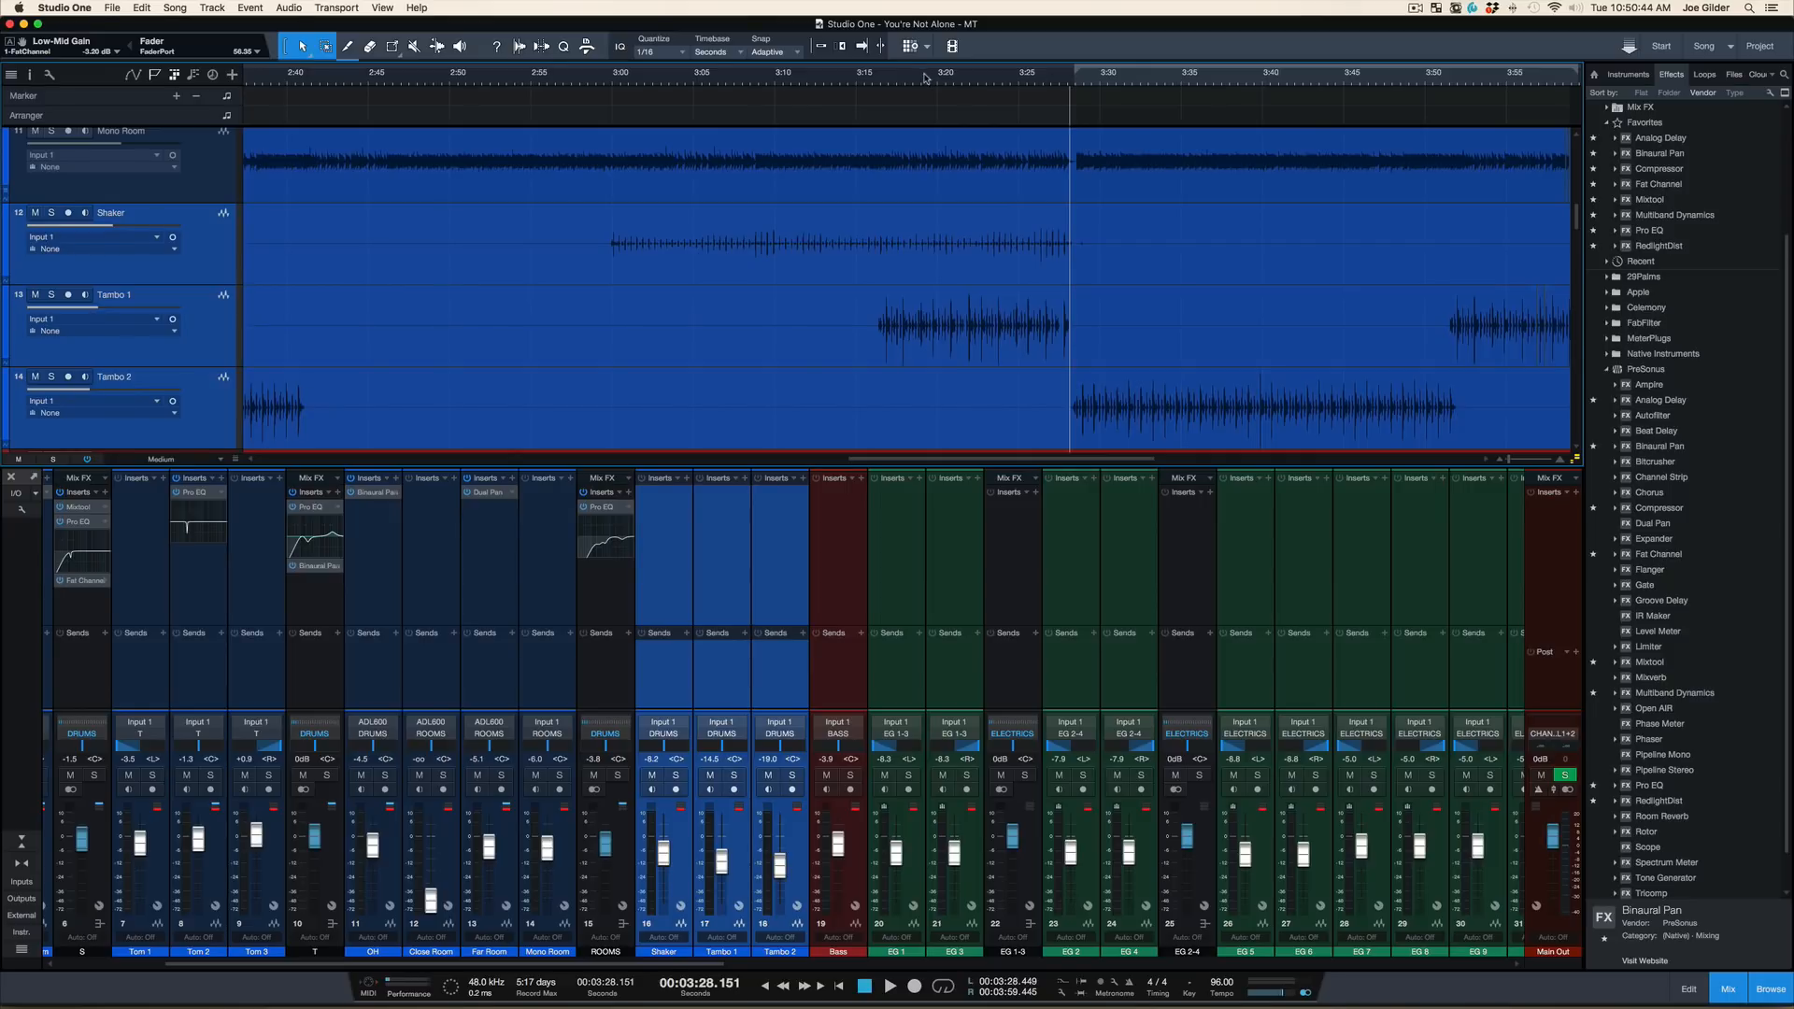
pyautogui.press('space')
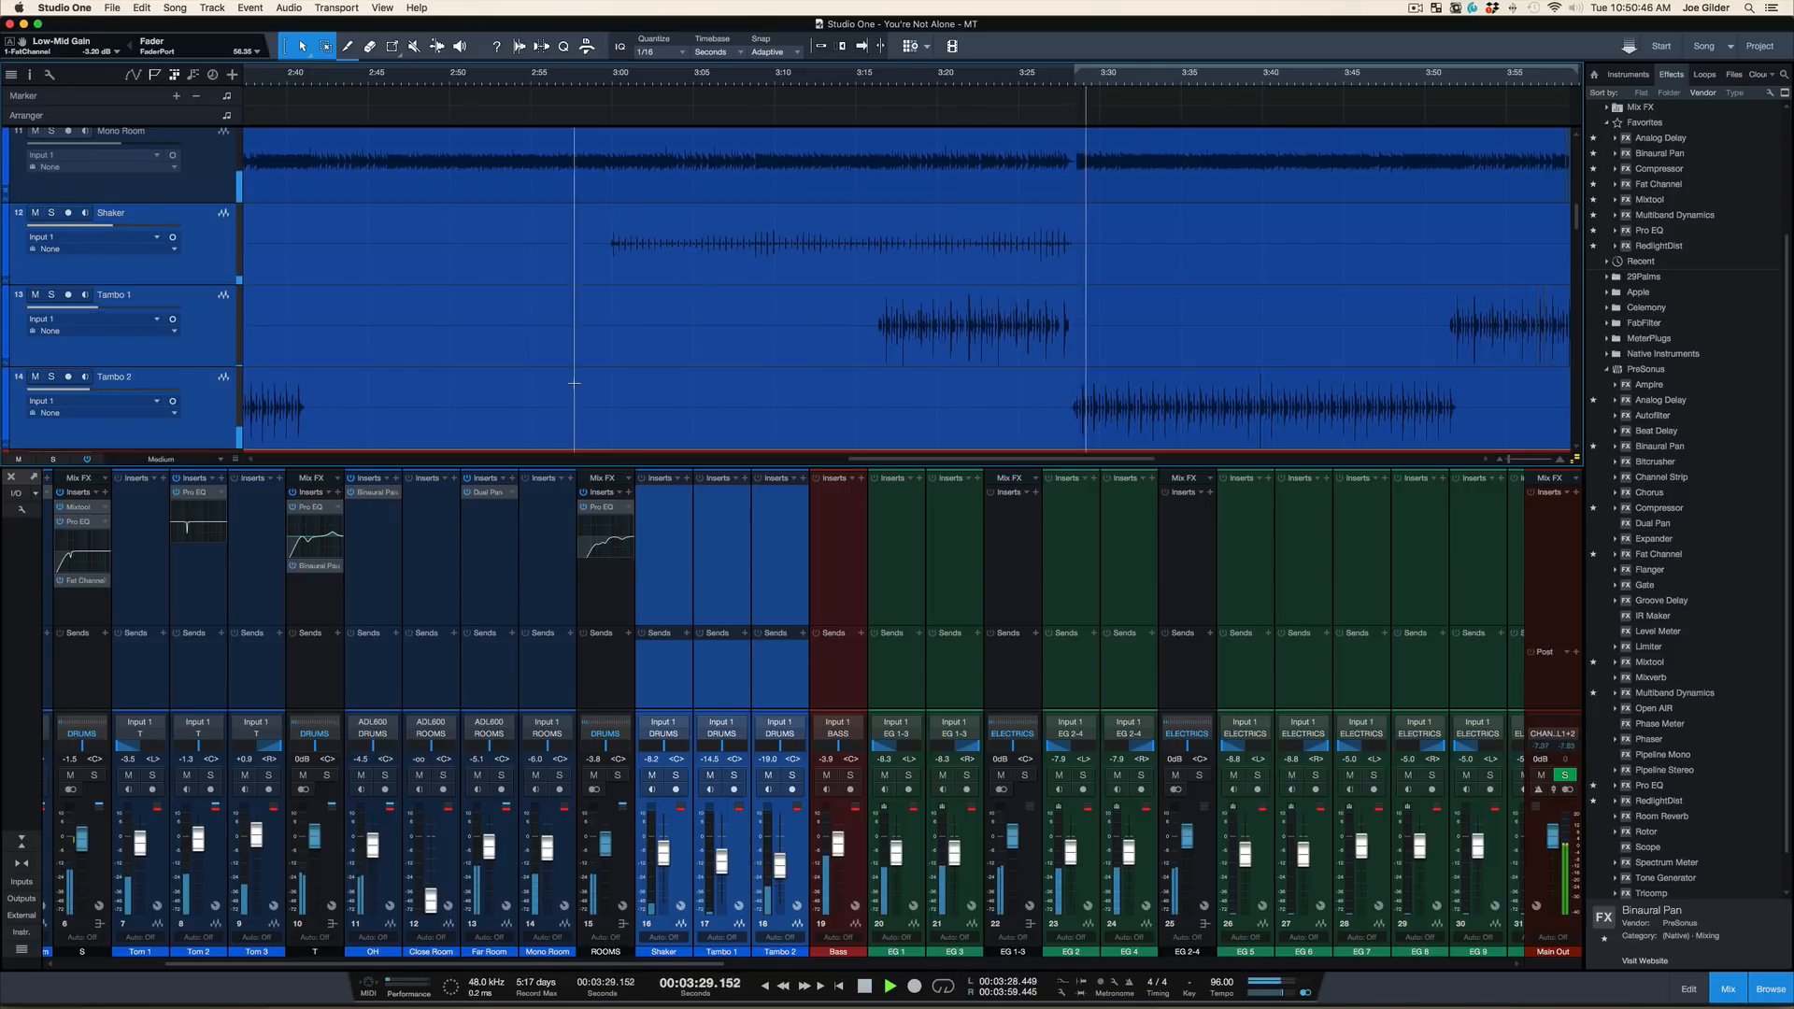
pyautogui.click(208, 419)
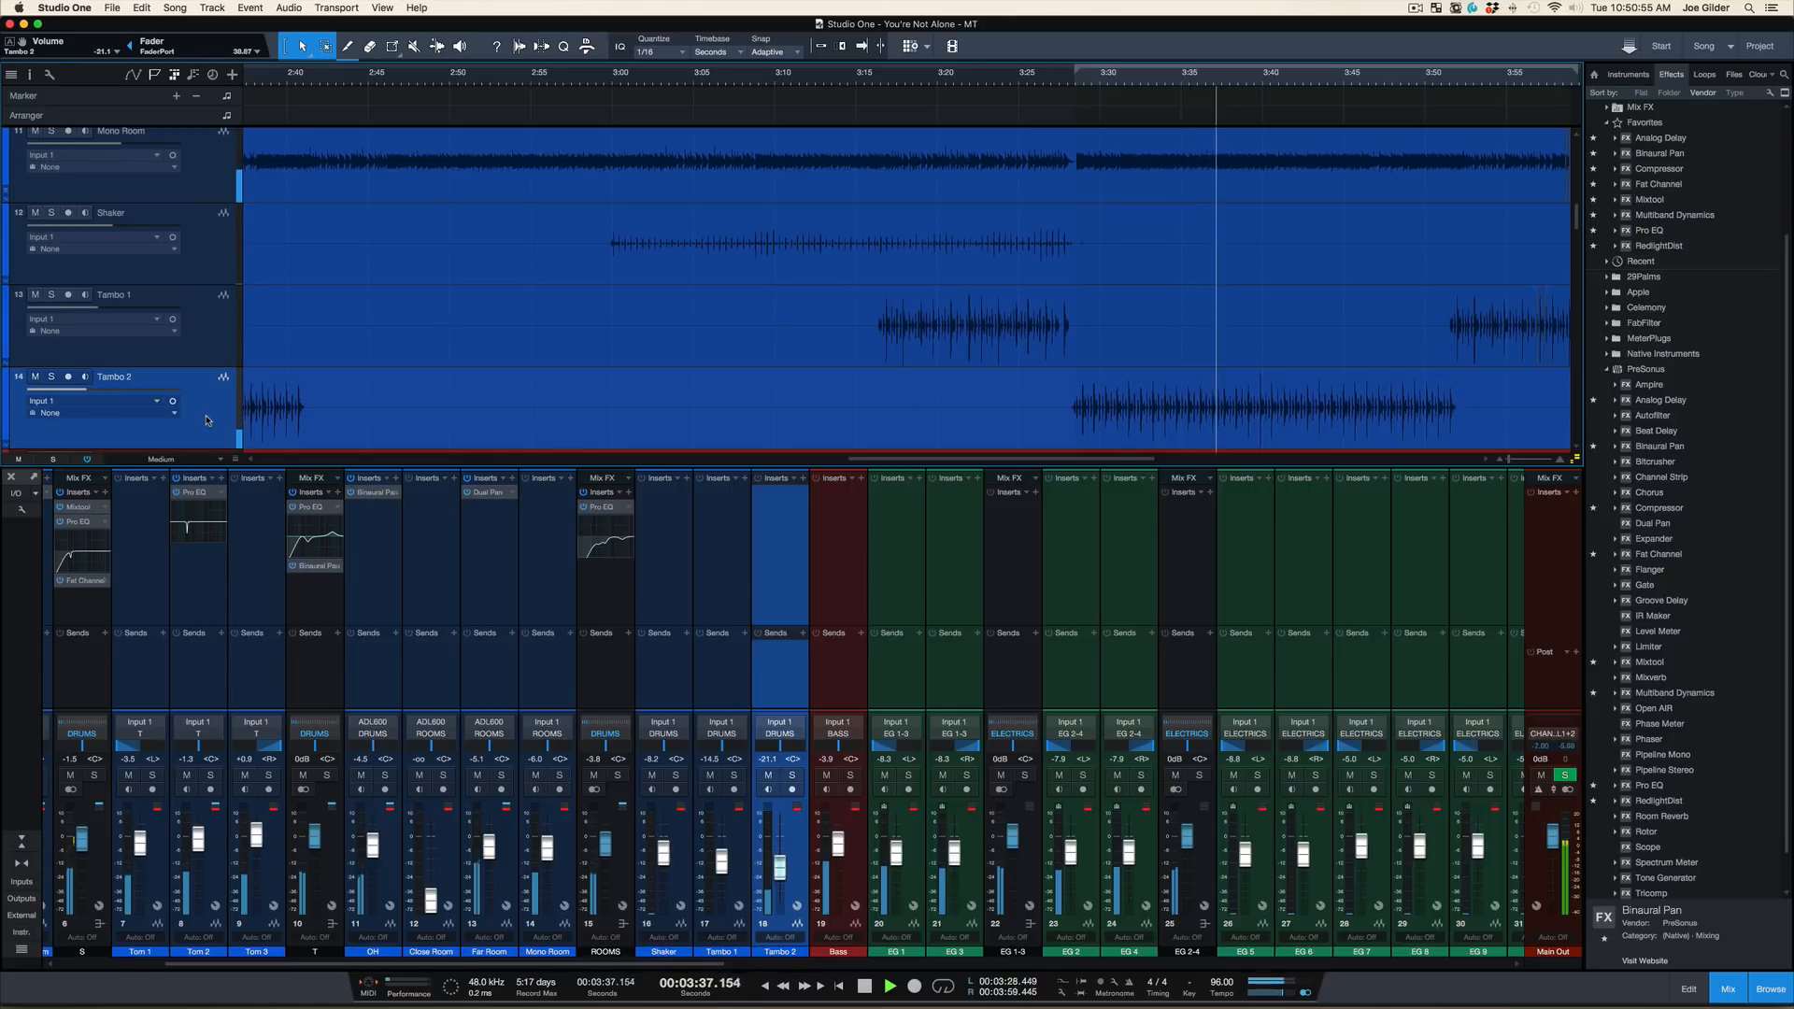
pyautogui.press('space')
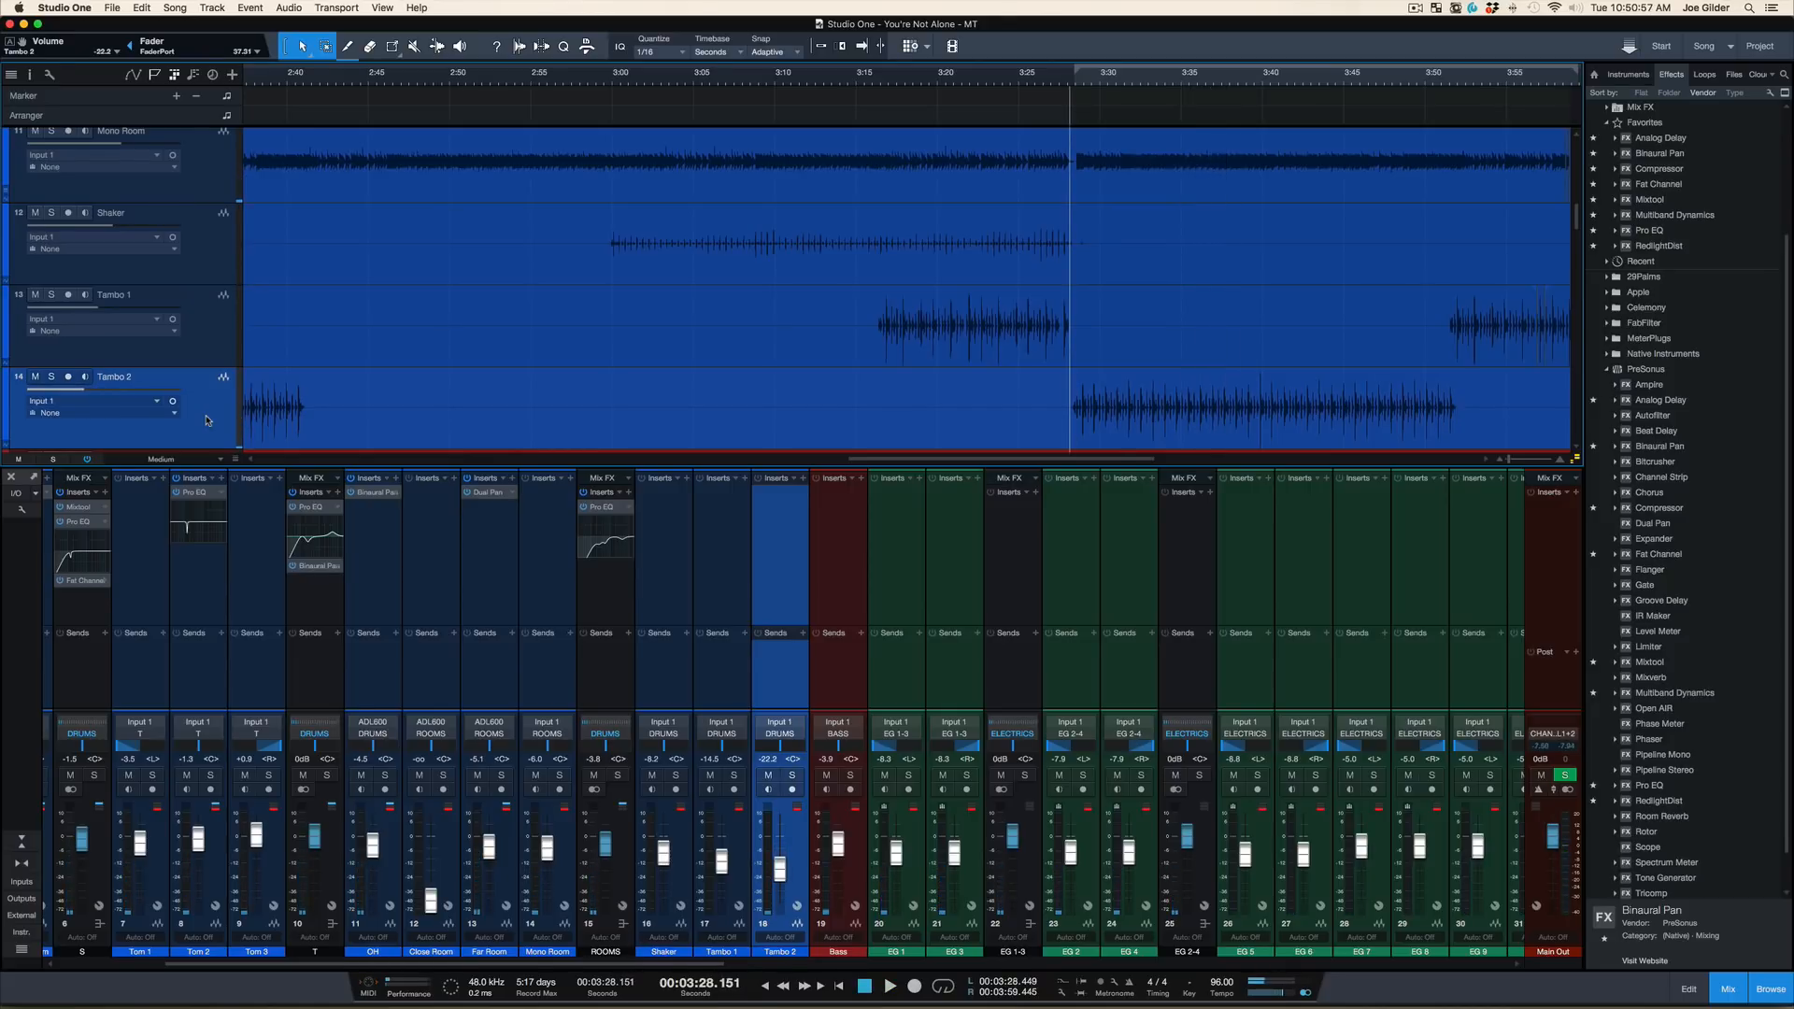
# Select the Tambo 1 channel and audition the mix from about 3:16, with more of the song in view
pyautogui.click(224, 302)
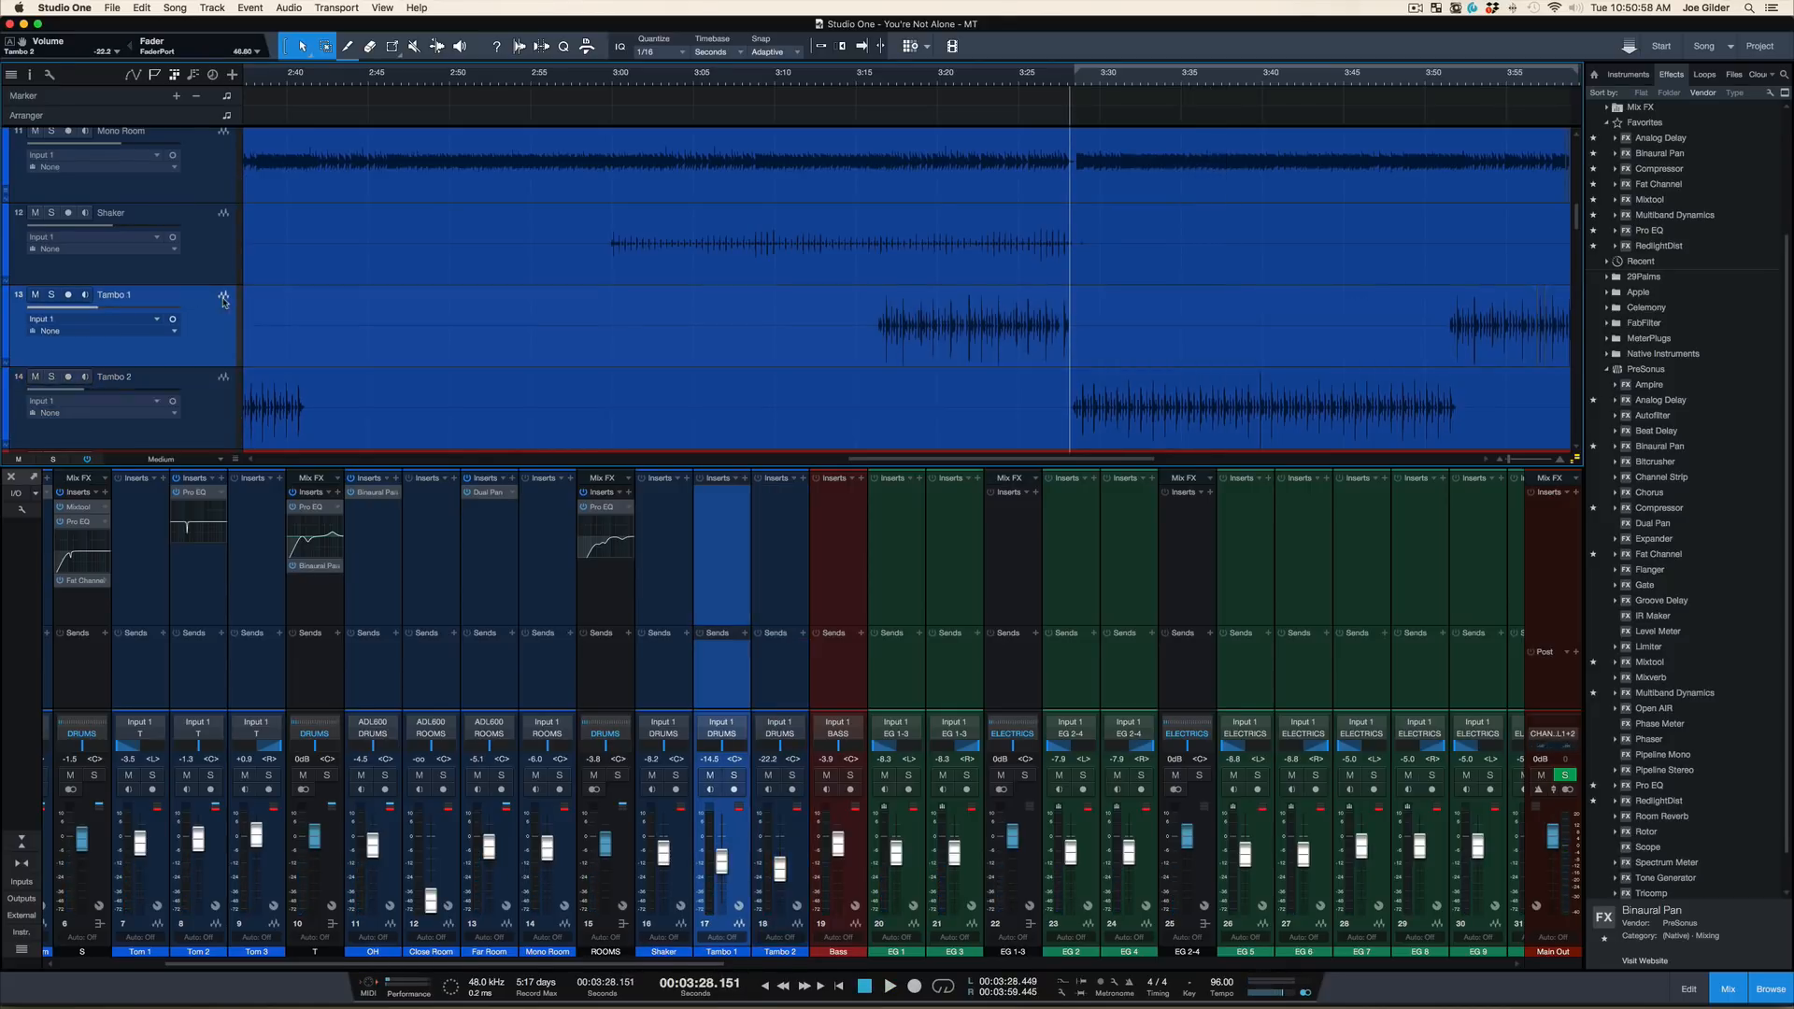
pyautogui.click(870, 78)
pyautogui.press('space')
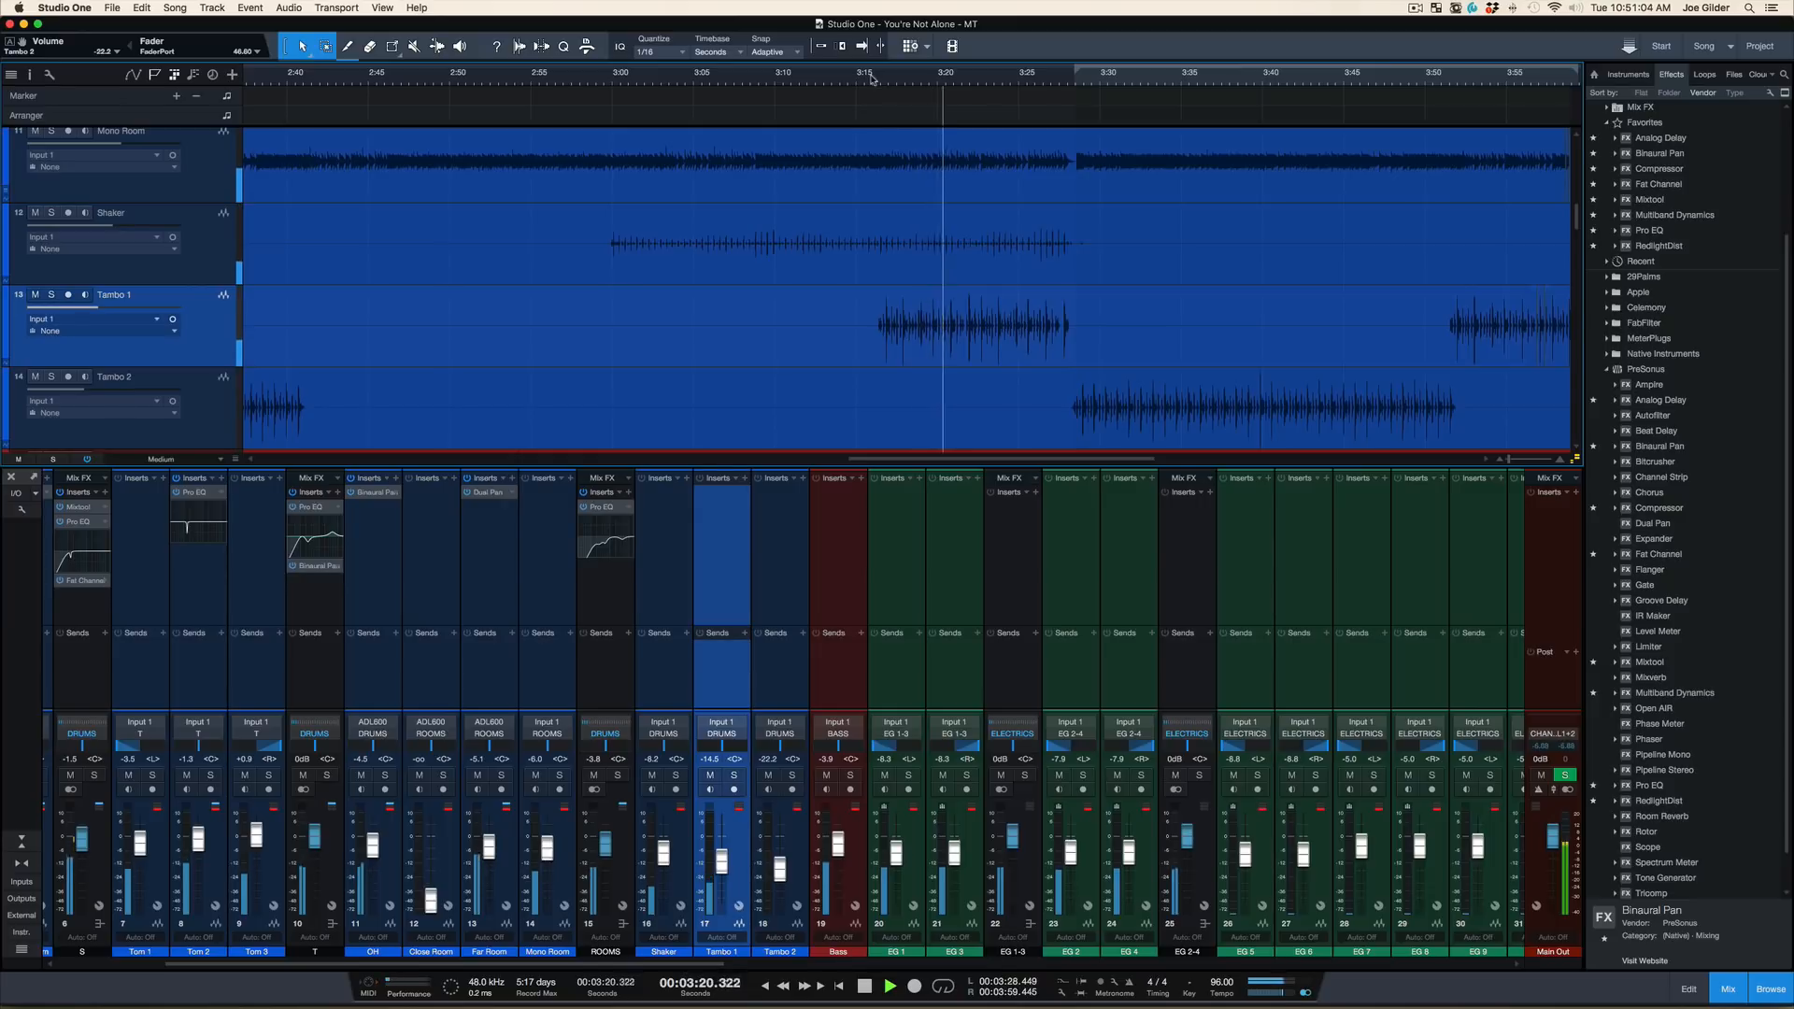
pyautogui.moveTo(889, 81); pyautogui.dragTo(887, 56)
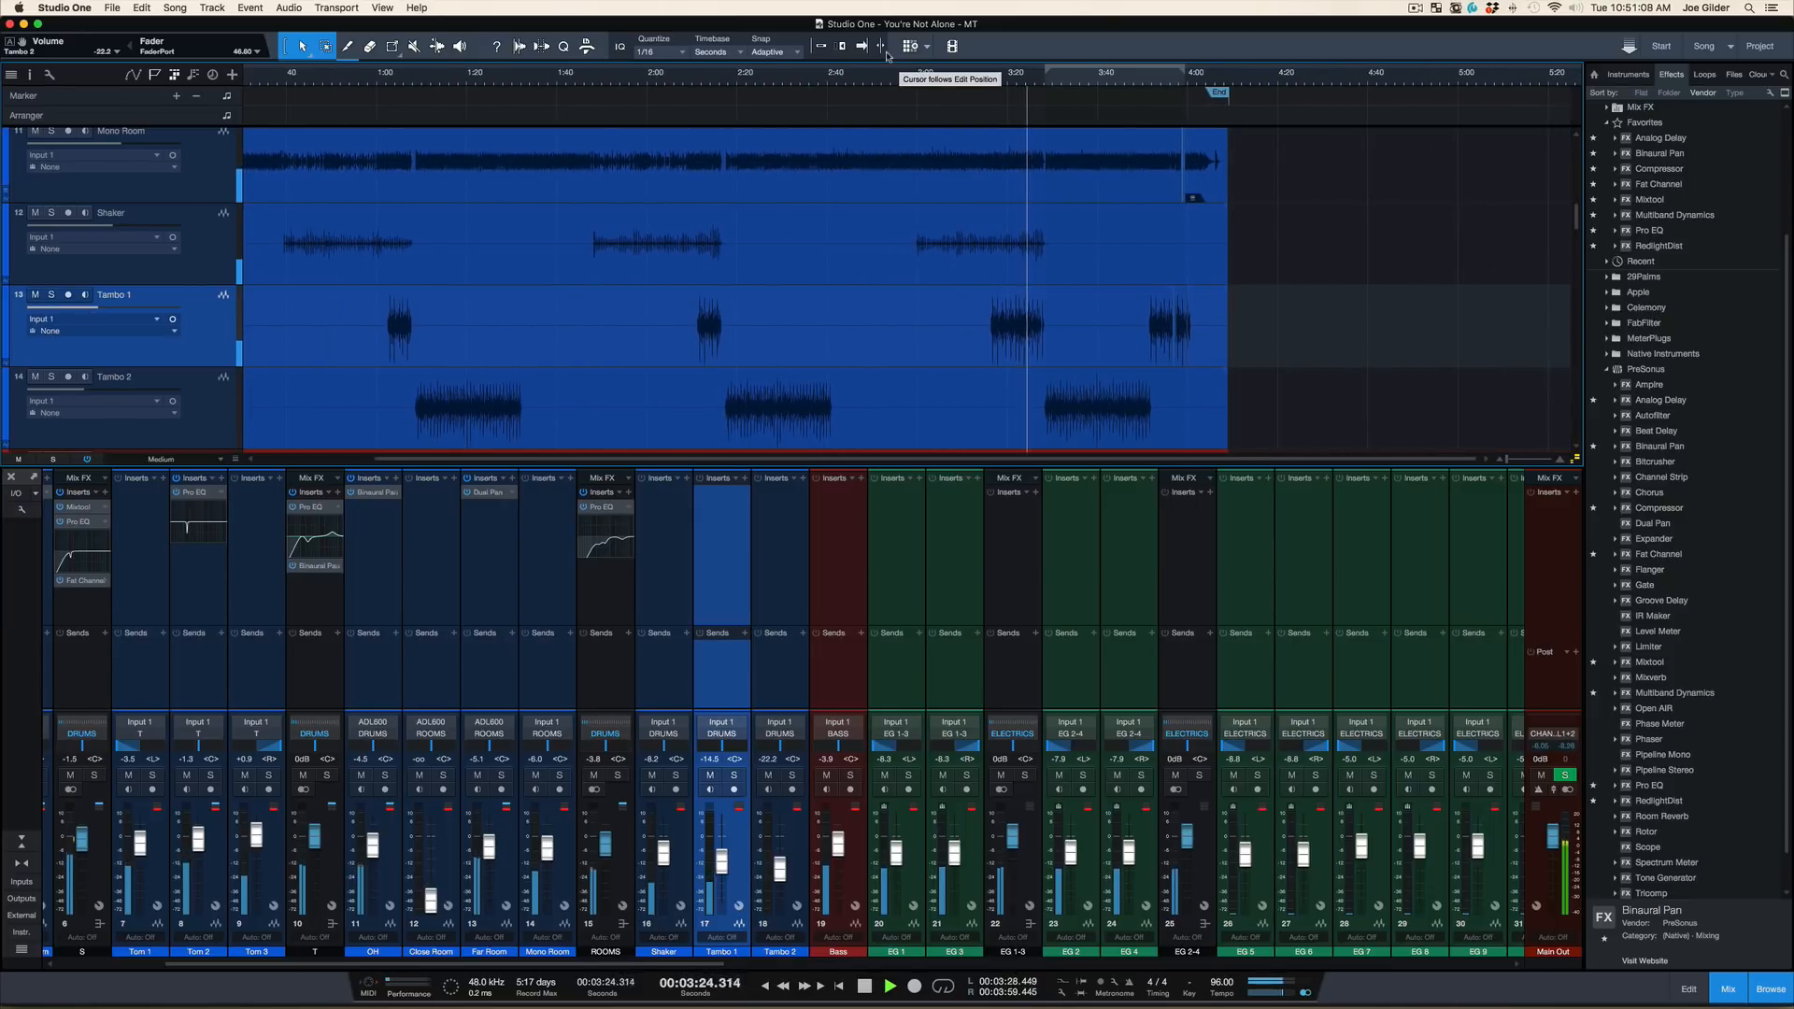
pyautogui.press('space')
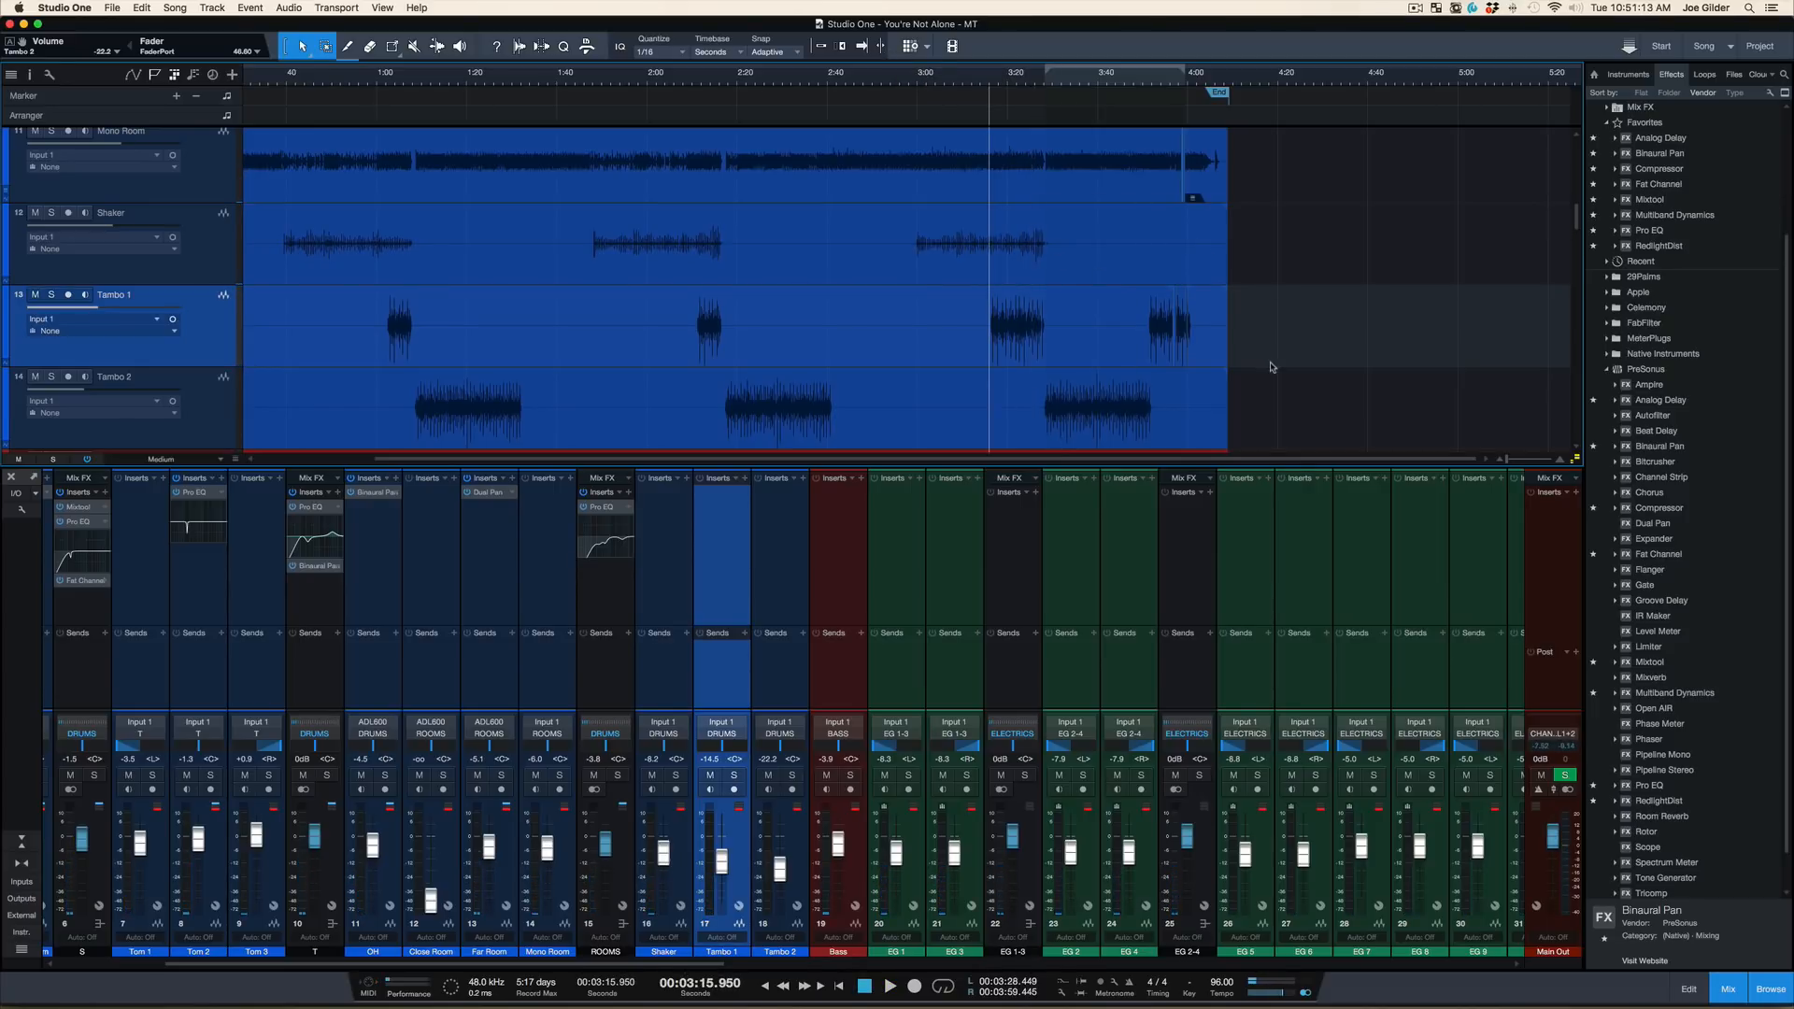
# Mute the Tambo 1 and Tambo 2 events, audition the mix from about 3:16, mute the Shaker event too, and save the song
pyautogui.moveTo(1271, 367); pyautogui.dragTo(257, 439)
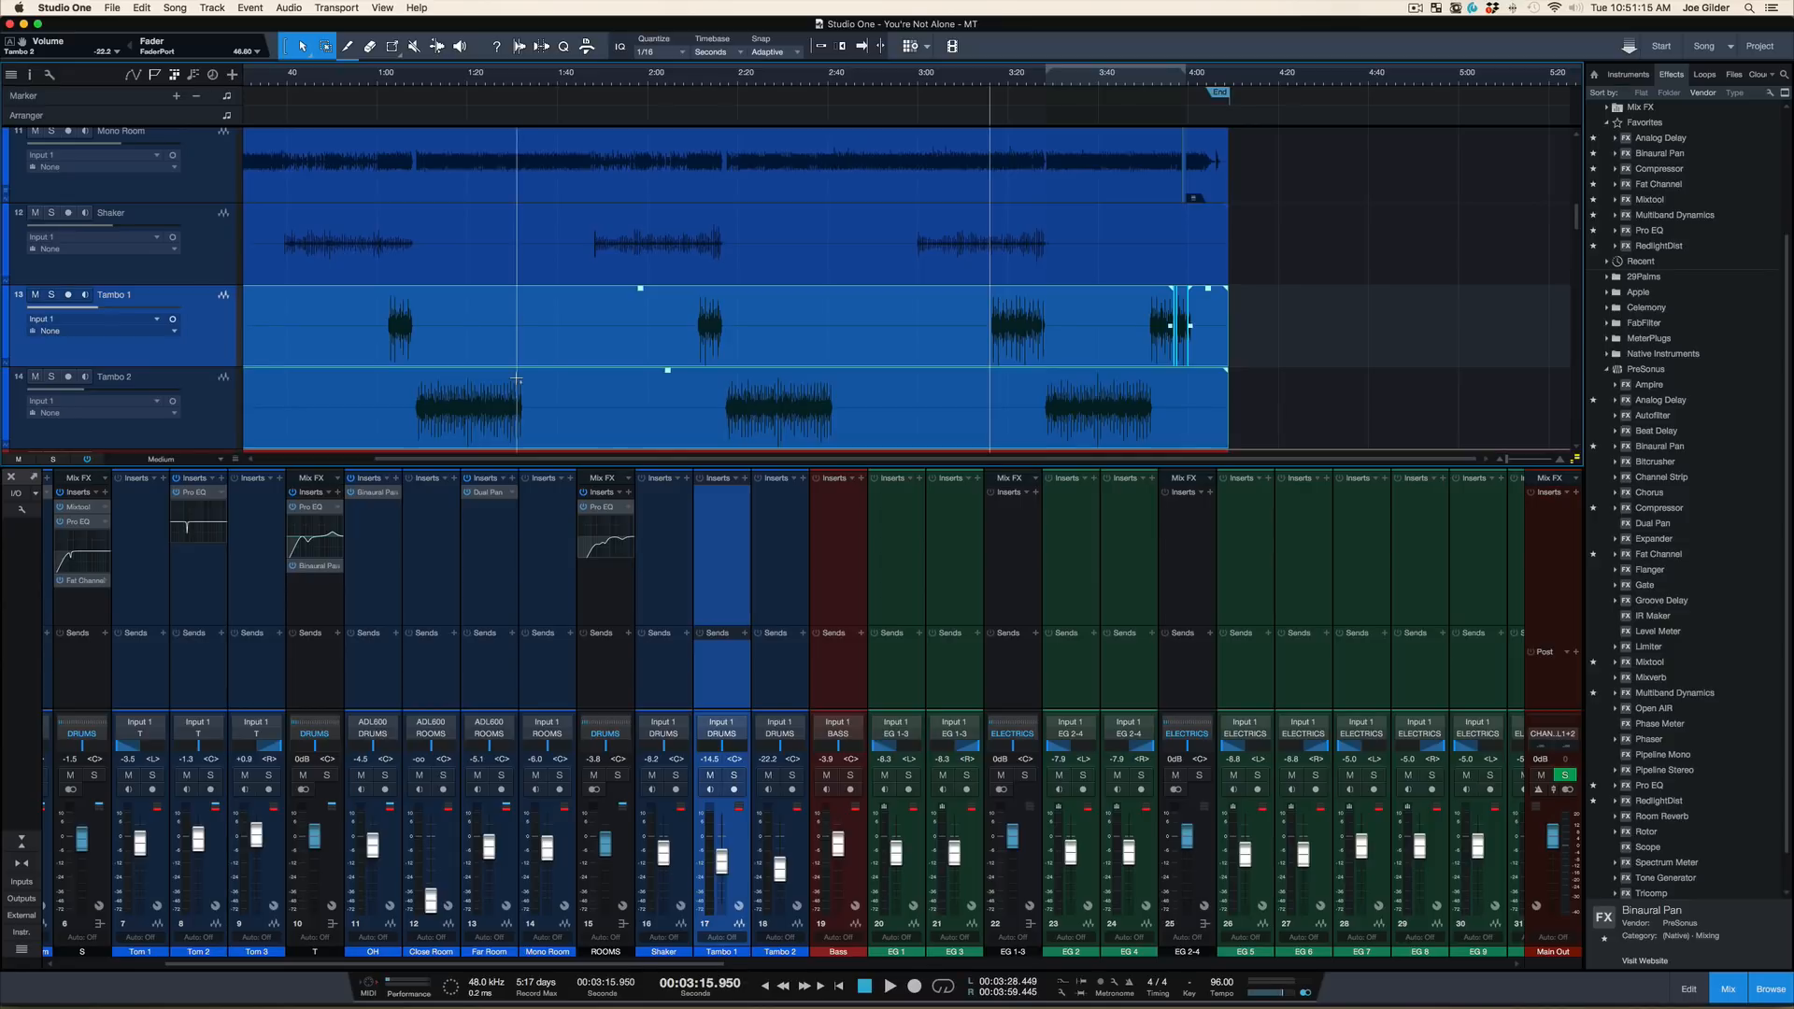
pyautogui.moveTo(516, 380); pyautogui.dragTo(516, 380)
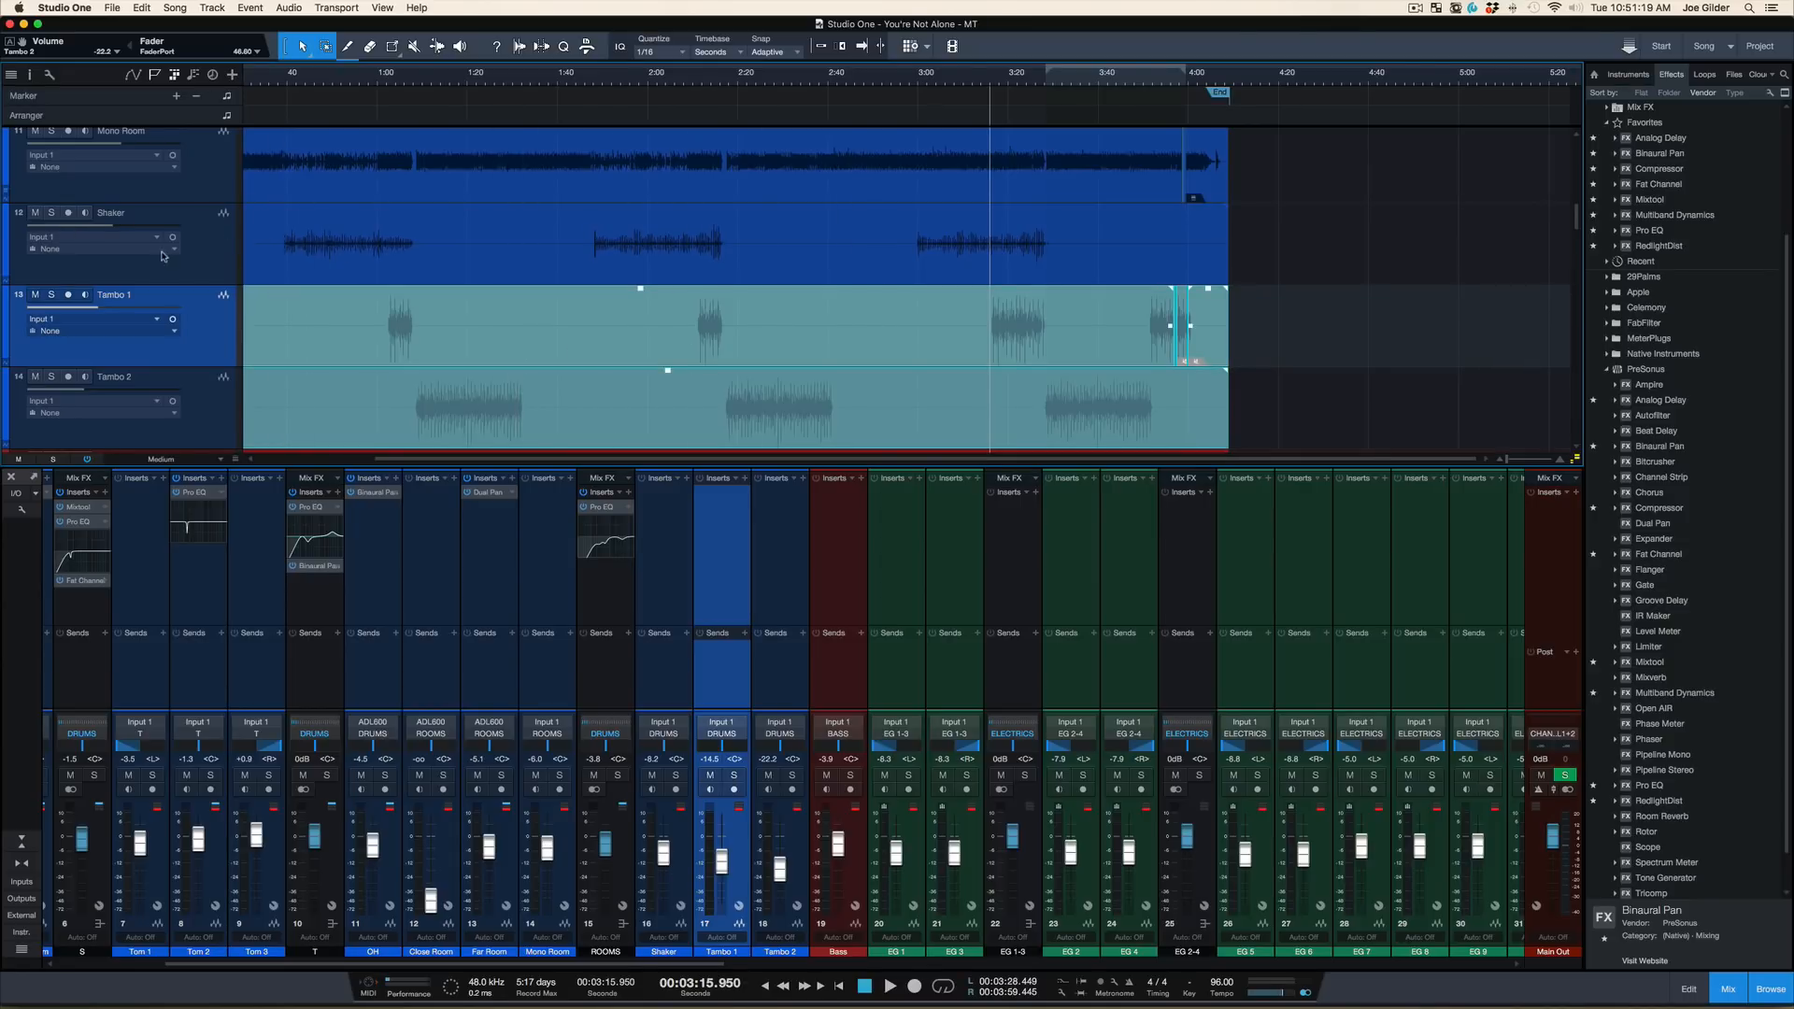
pyautogui.click(191, 256)
pyautogui.press('space')
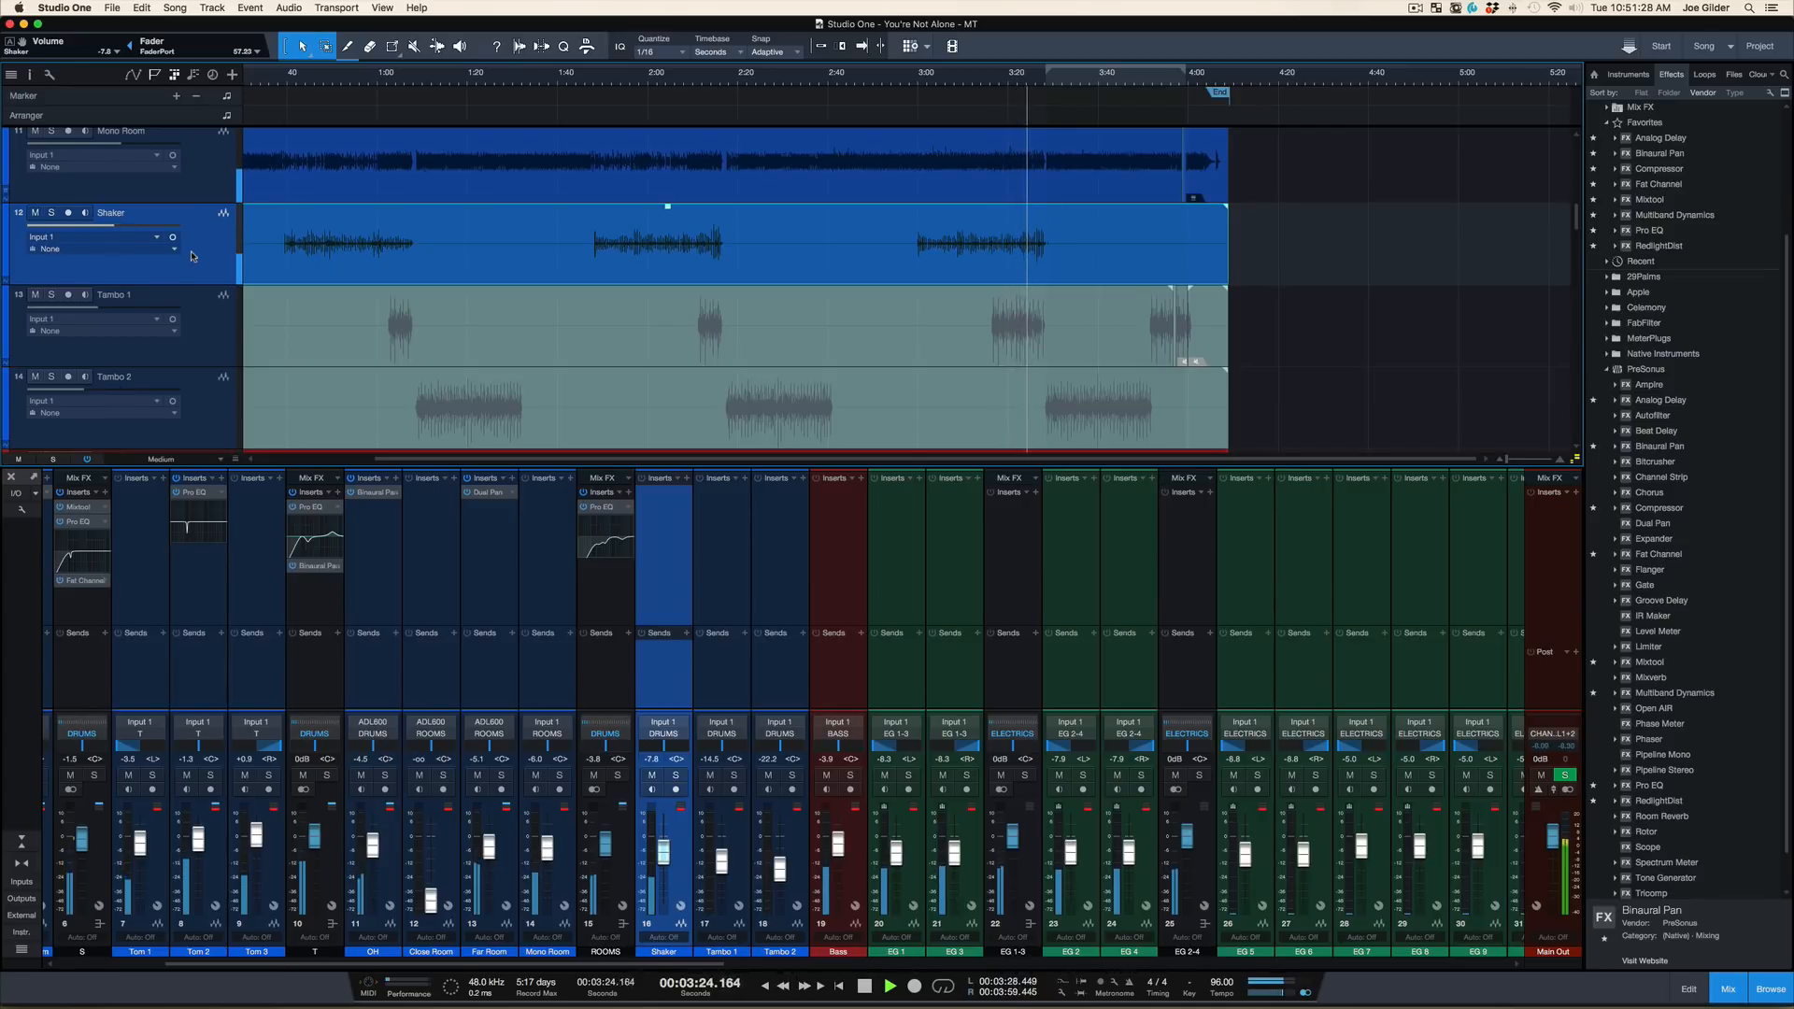
pyautogui.press('space')
pyautogui.hotkey('shift', 'm')
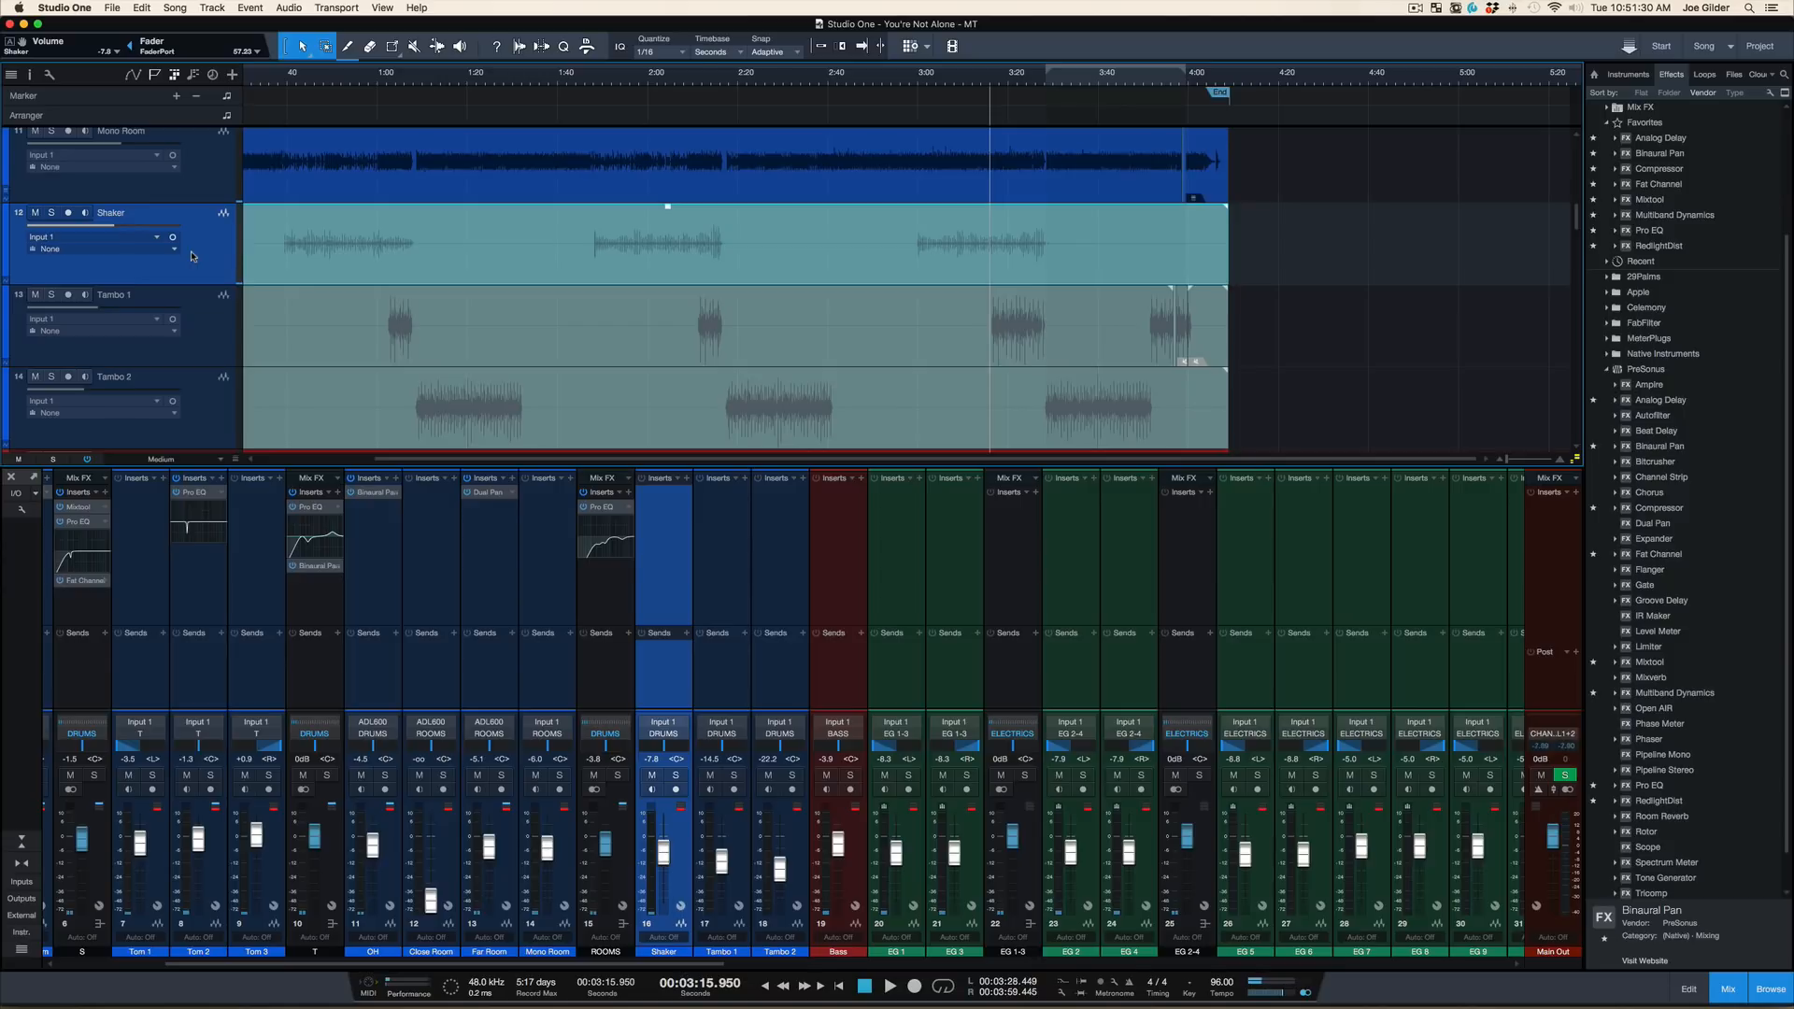
pyautogui.press('super+s')
# Unmute the Tambo 2 event and play the mix from about 2:17 while lowering the Tambo 2 volume to -∞
pyautogui.scroll(-5, 413, 345)
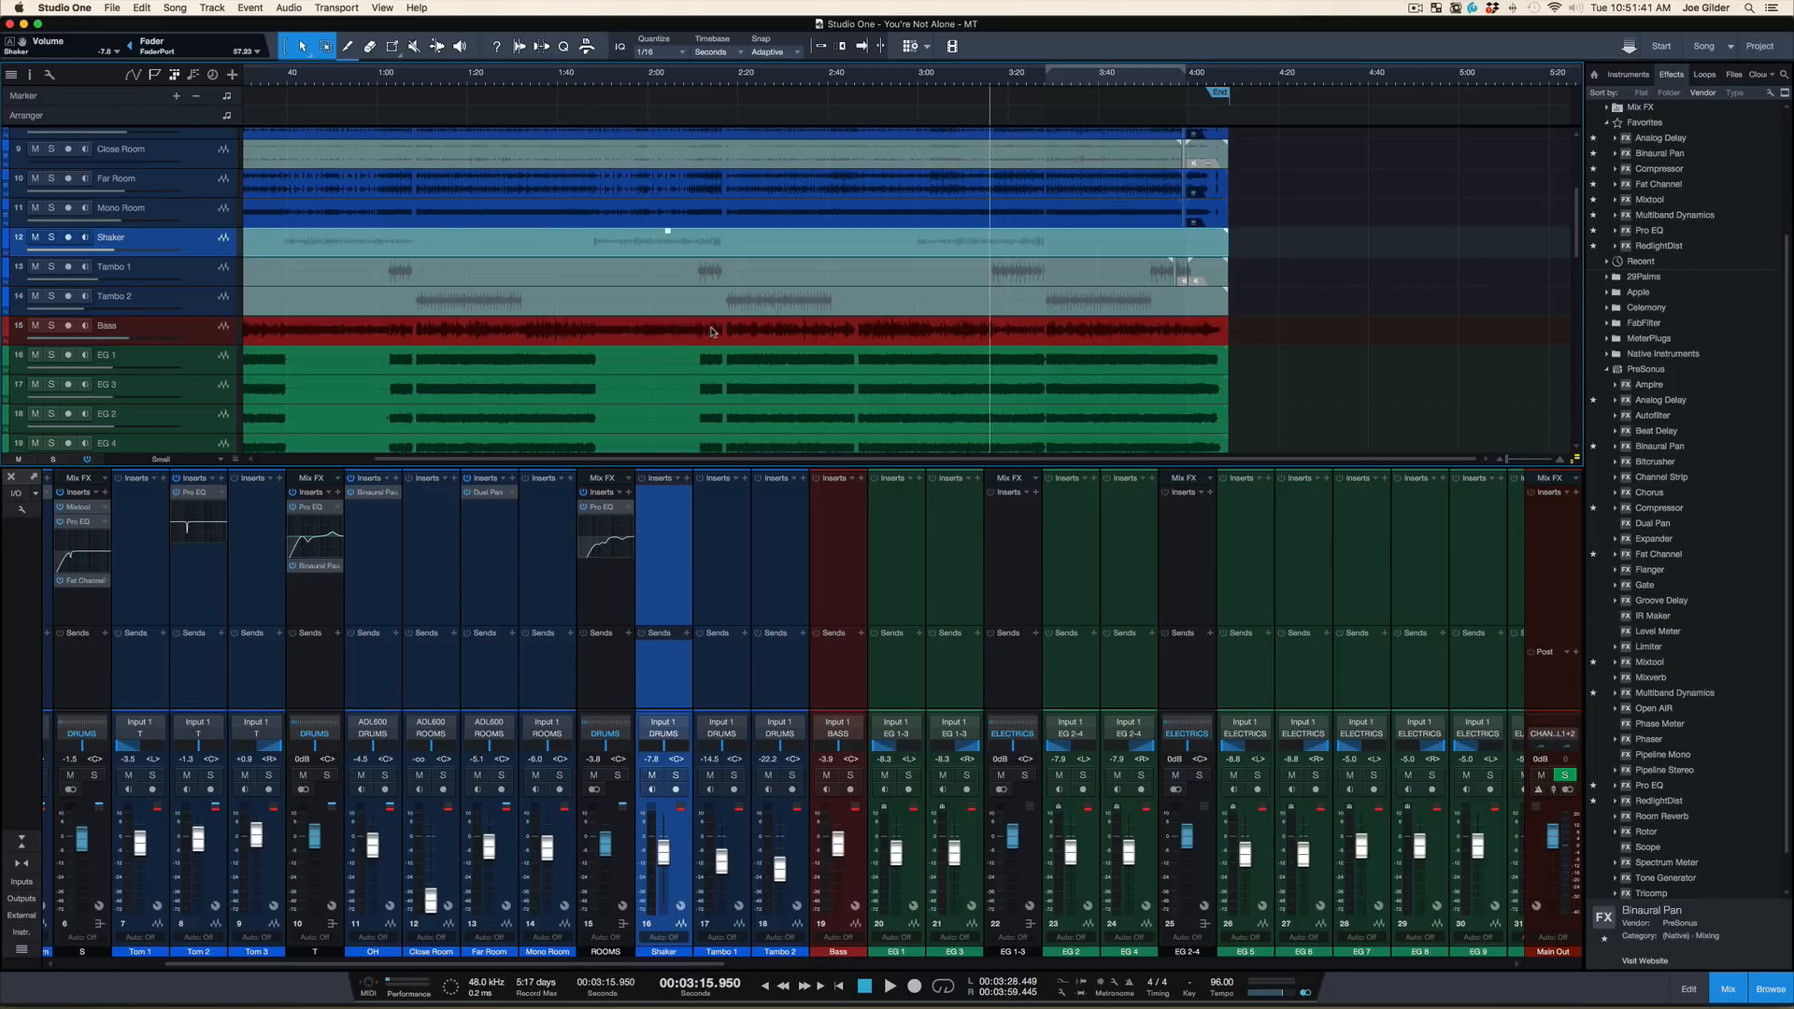
pyautogui.click(736, 306)
pyautogui.click(736, 306)
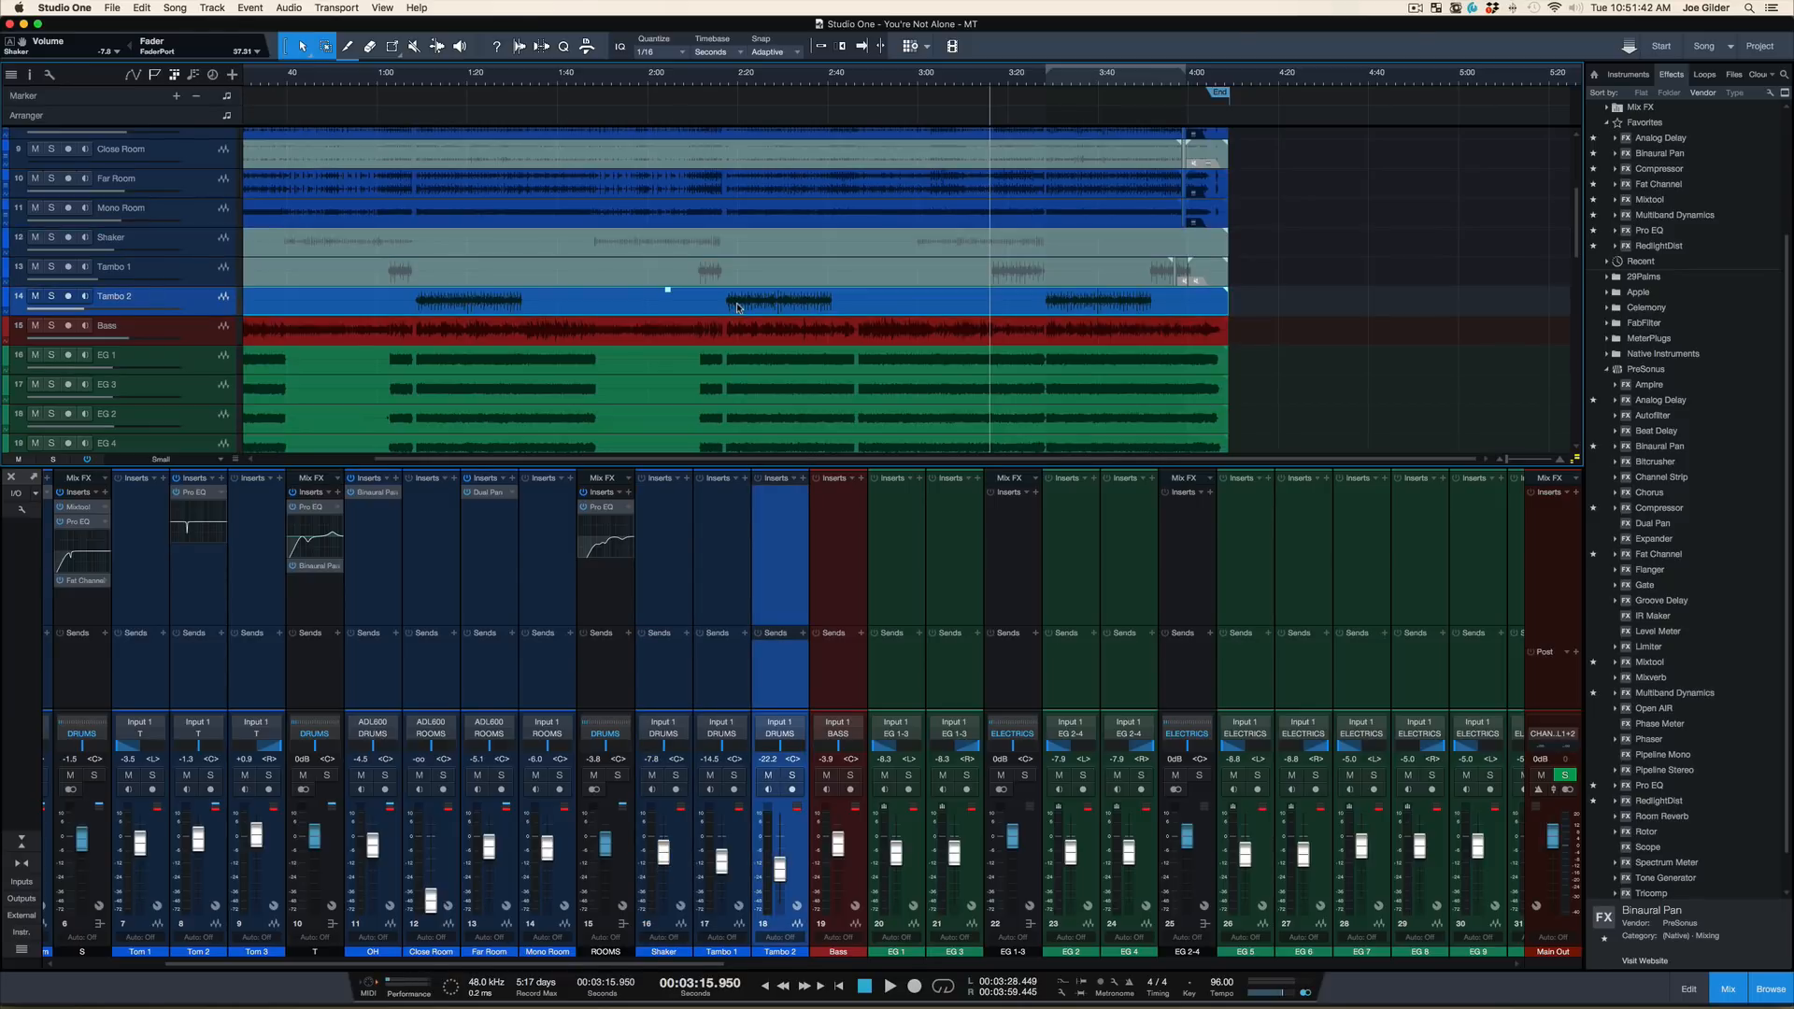
pyautogui.click(724, 75)
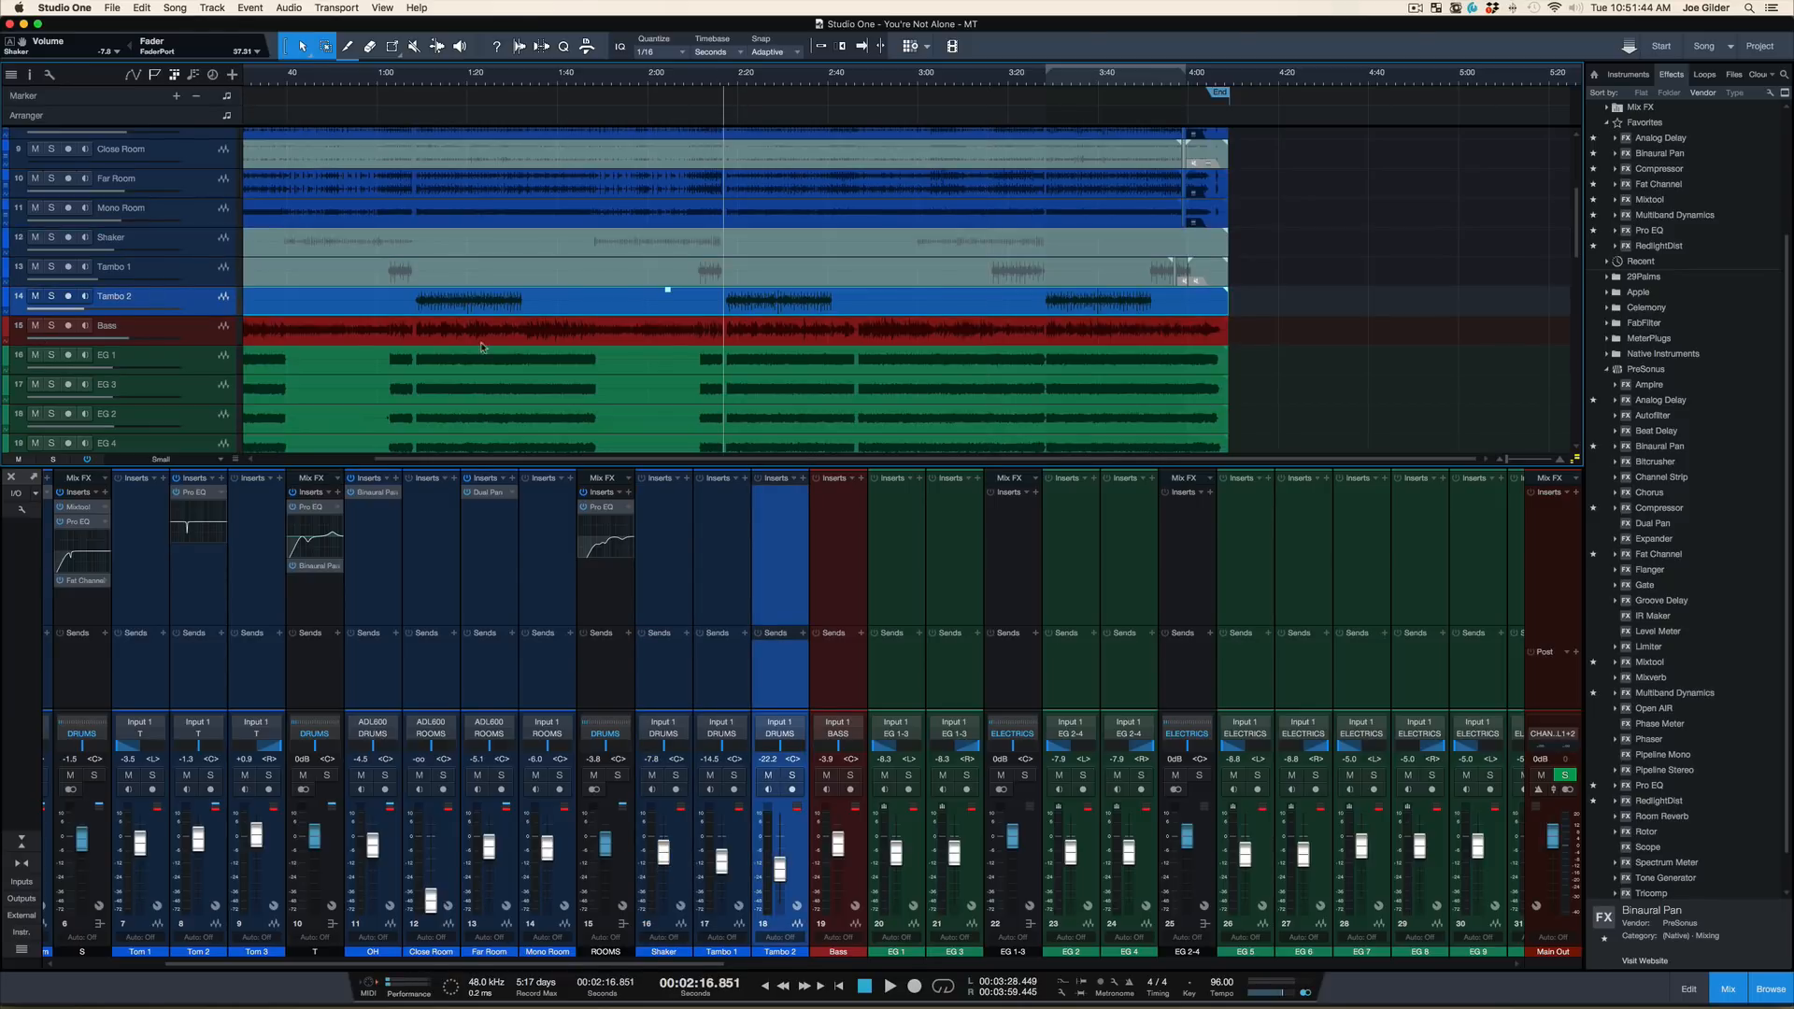
pyautogui.scroll(-1, 481, 346)
pyautogui.press('space')
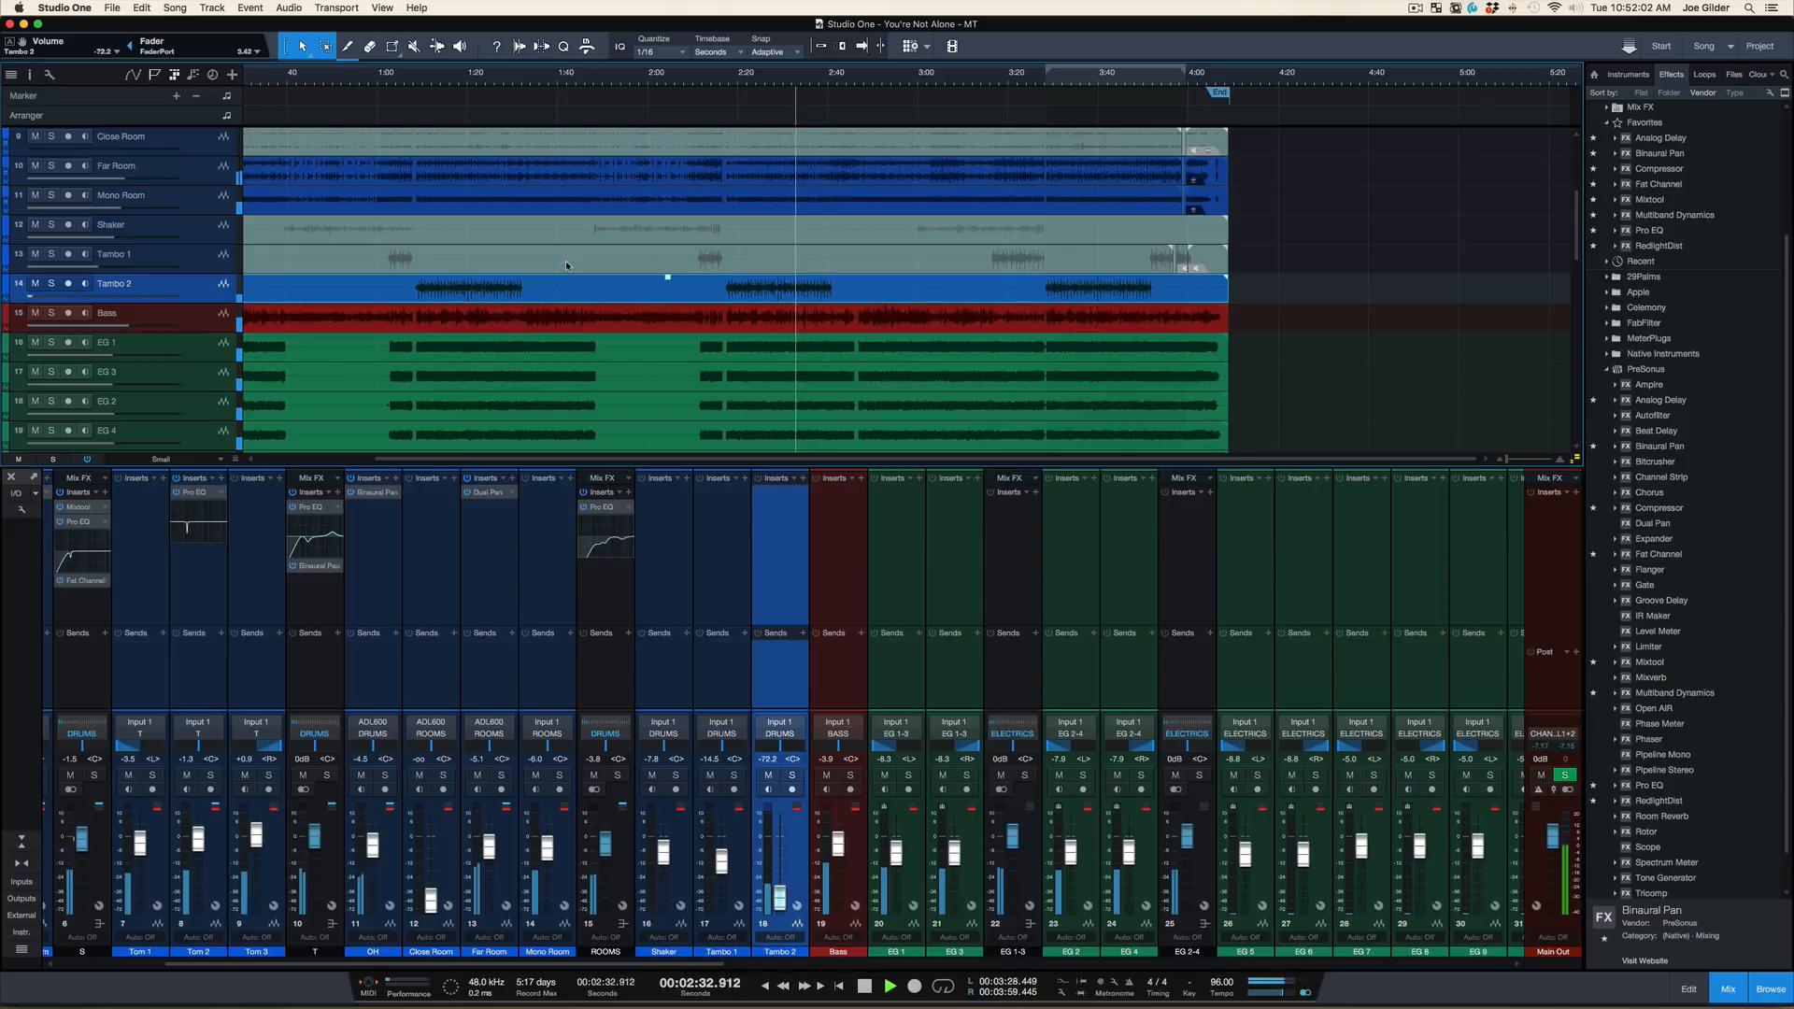
pyautogui.press('space')
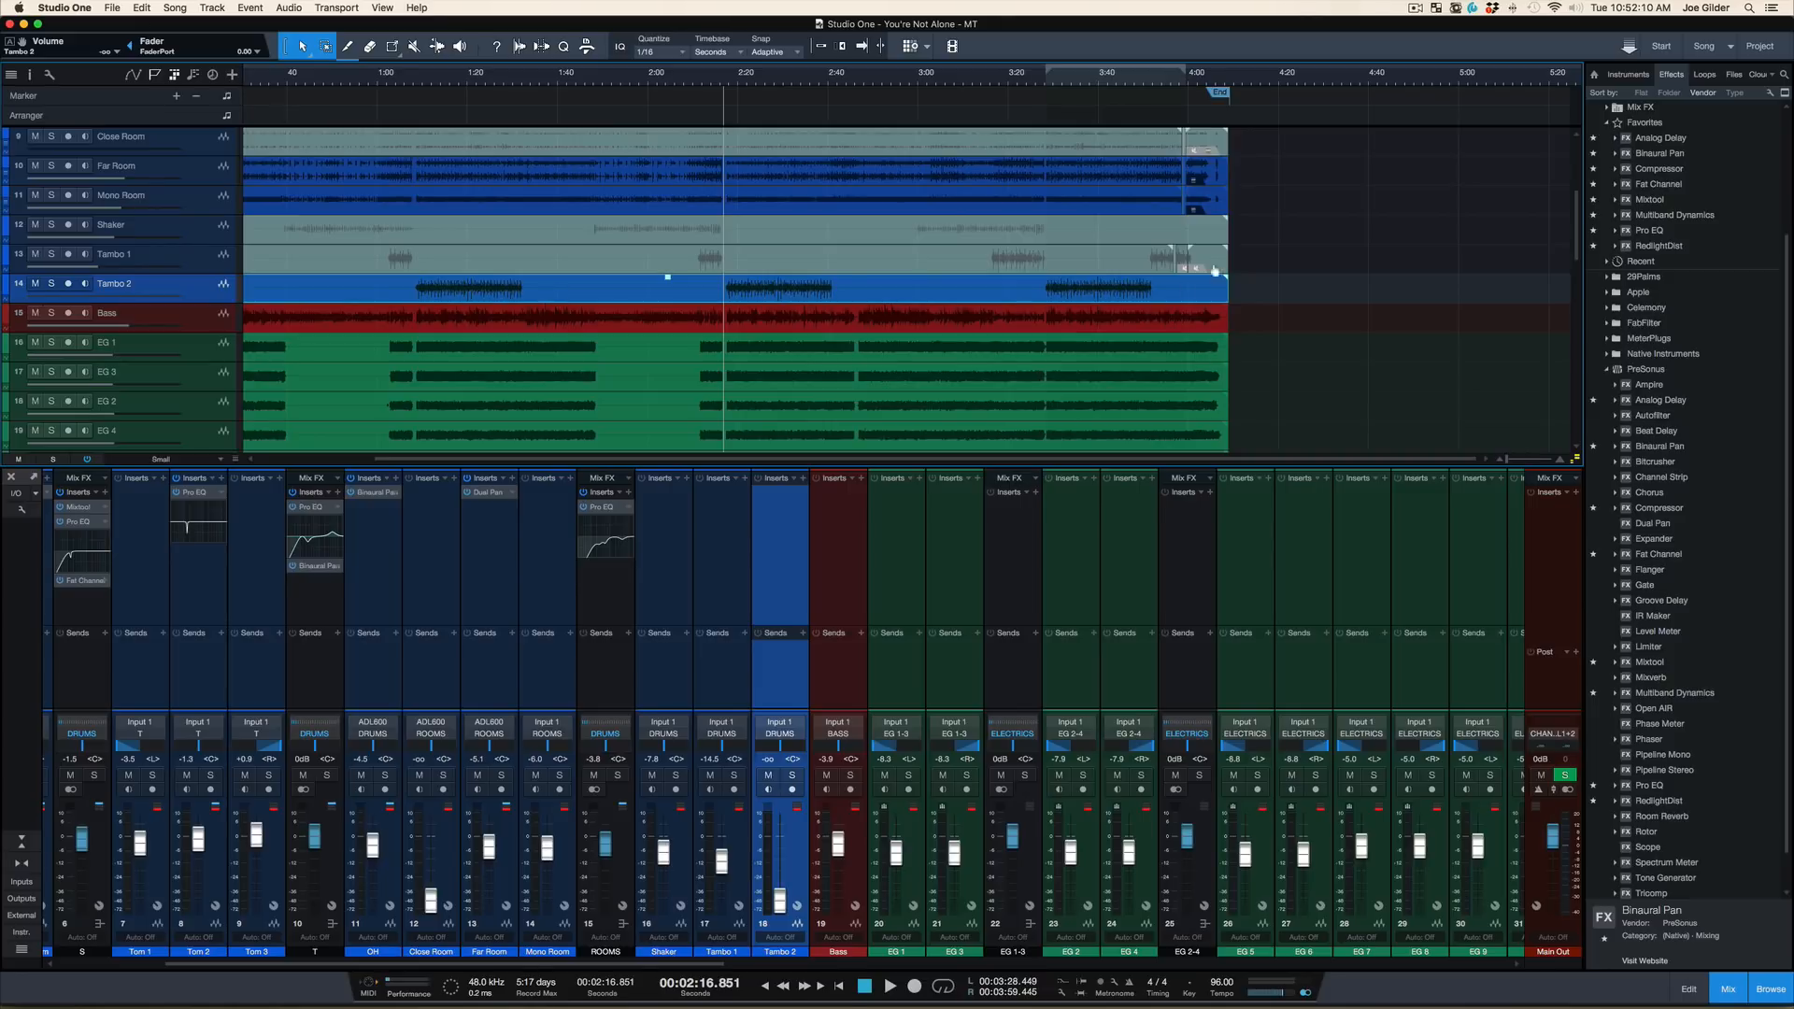
# Compare the mix from about 2:11 with the Tambo 1 event unmuted and with it muted again
pyautogui.click(1250, 272)
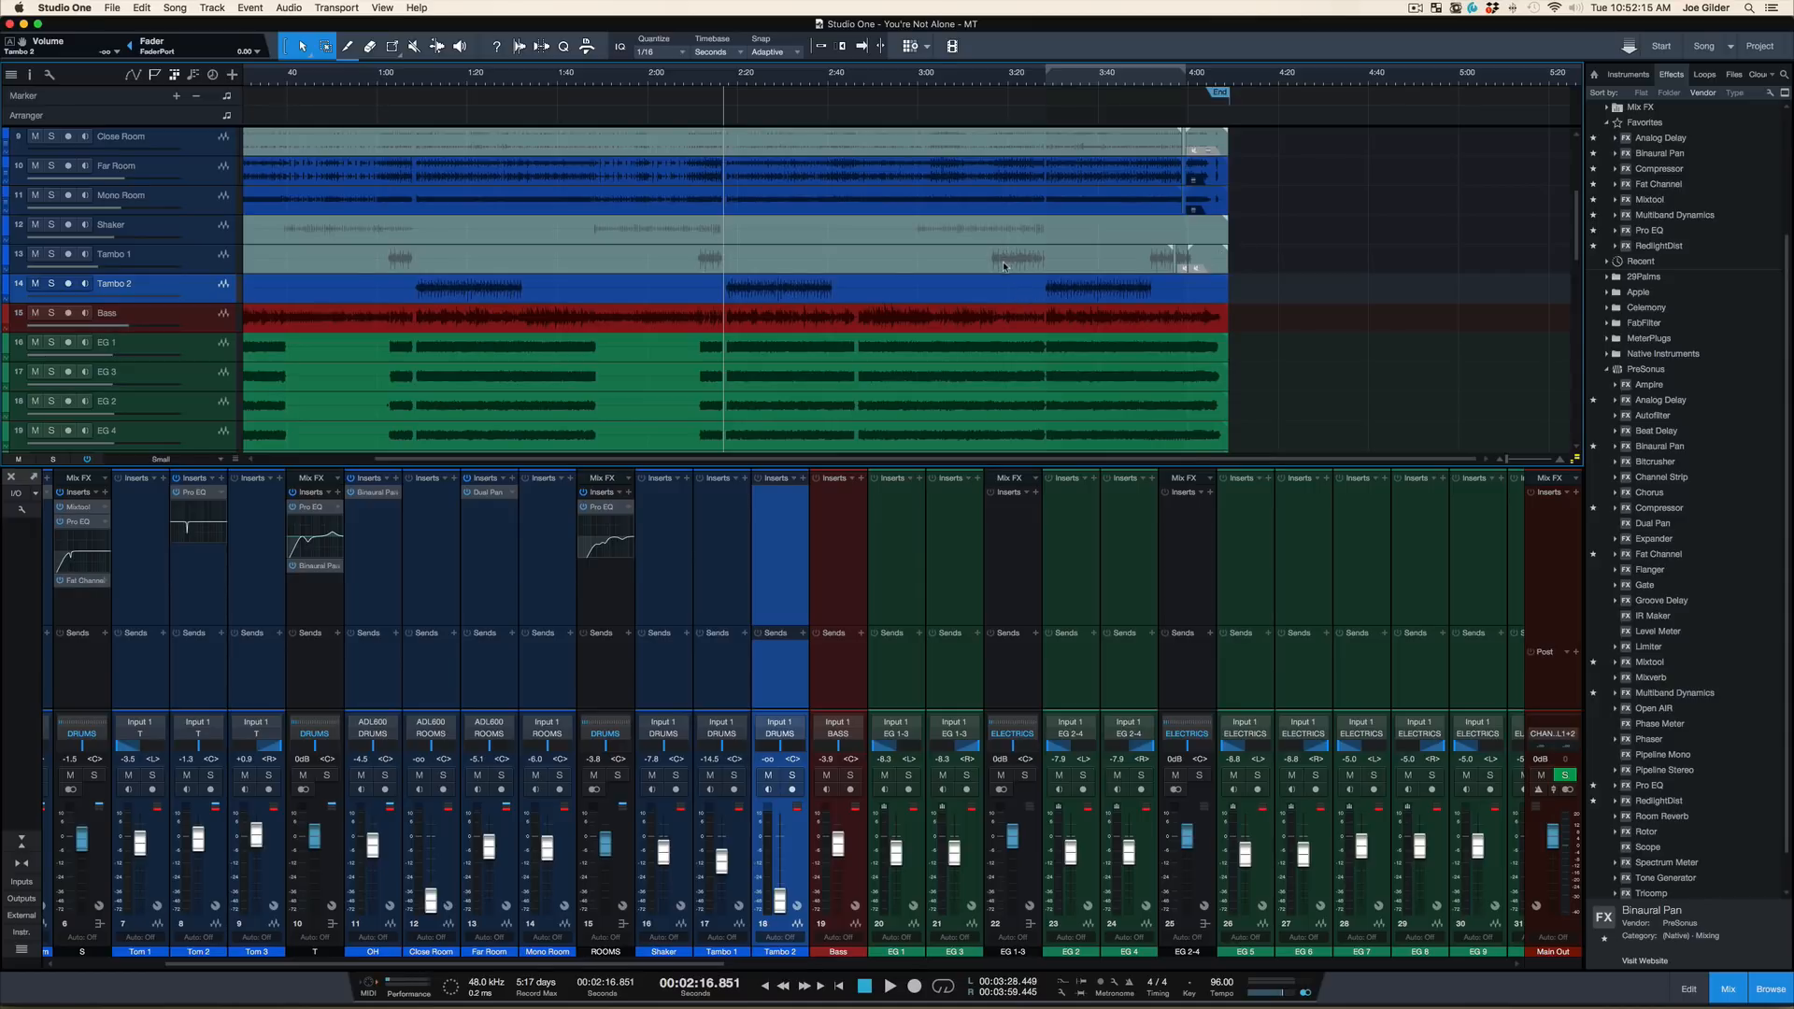
pyautogui.click(914, 264)
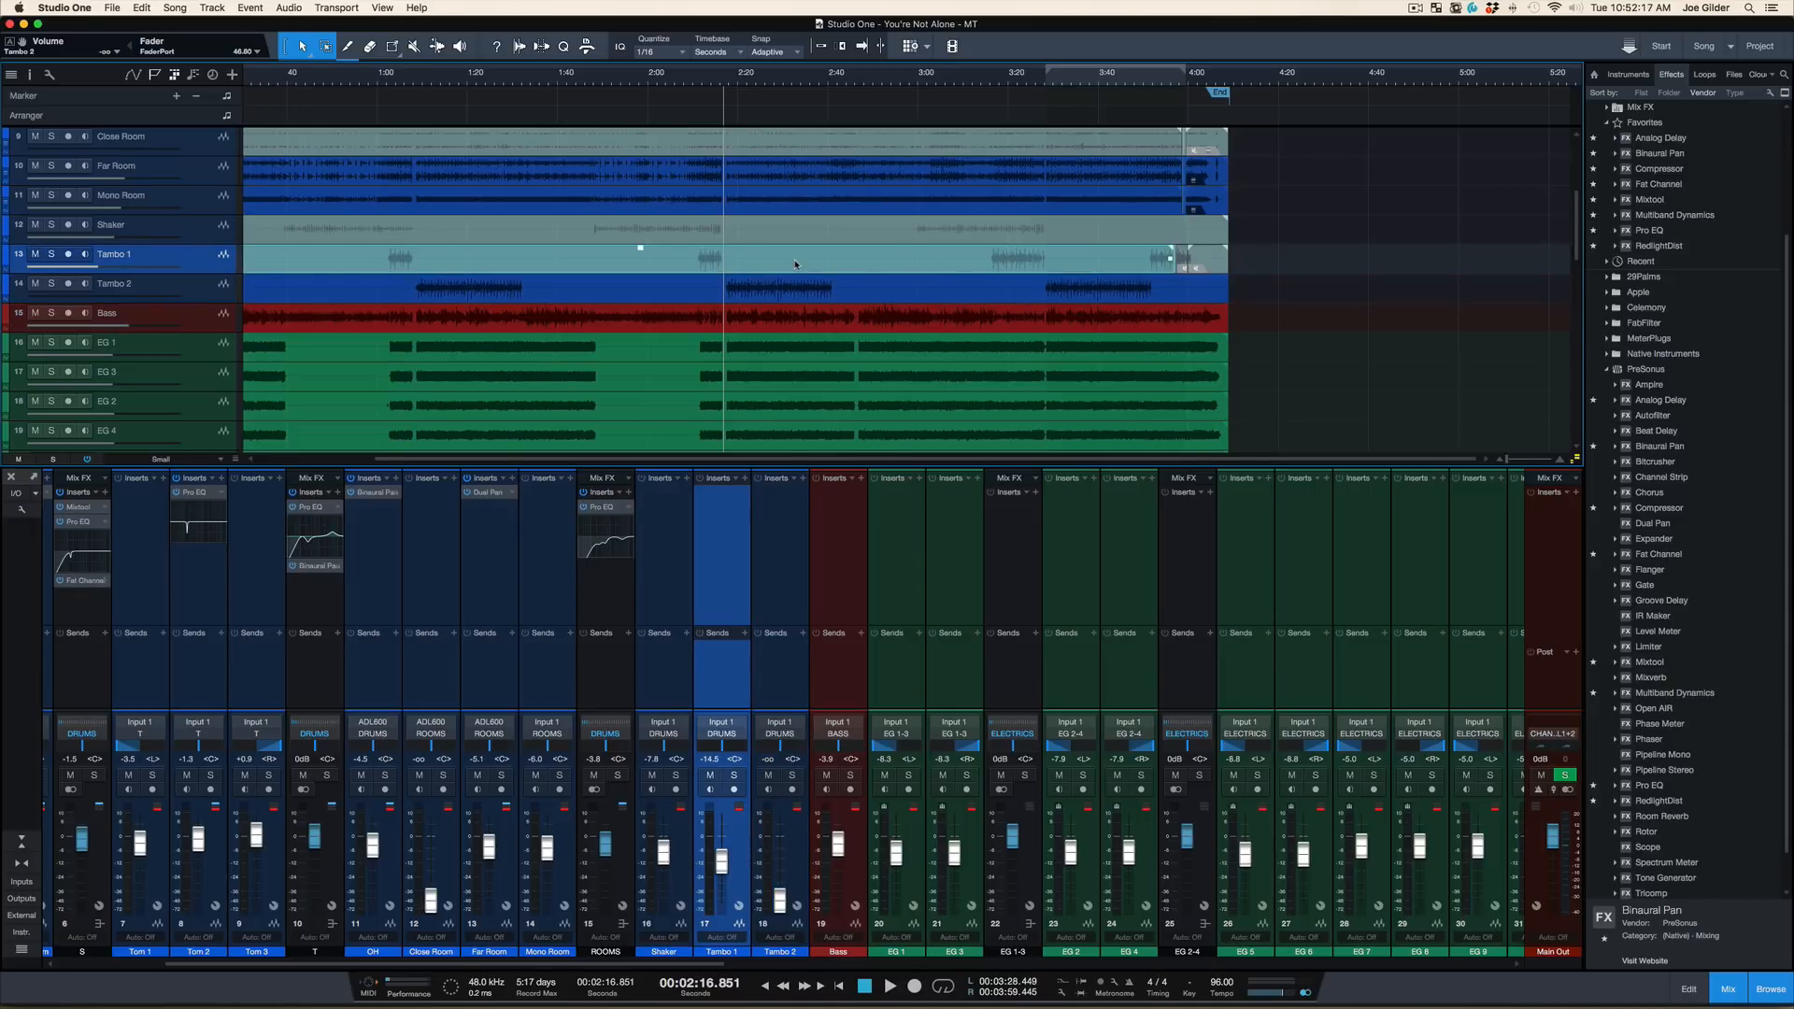
pyautogui.hotkey('shift', 'm')
pyautogui.scroll(5, 706, 85)
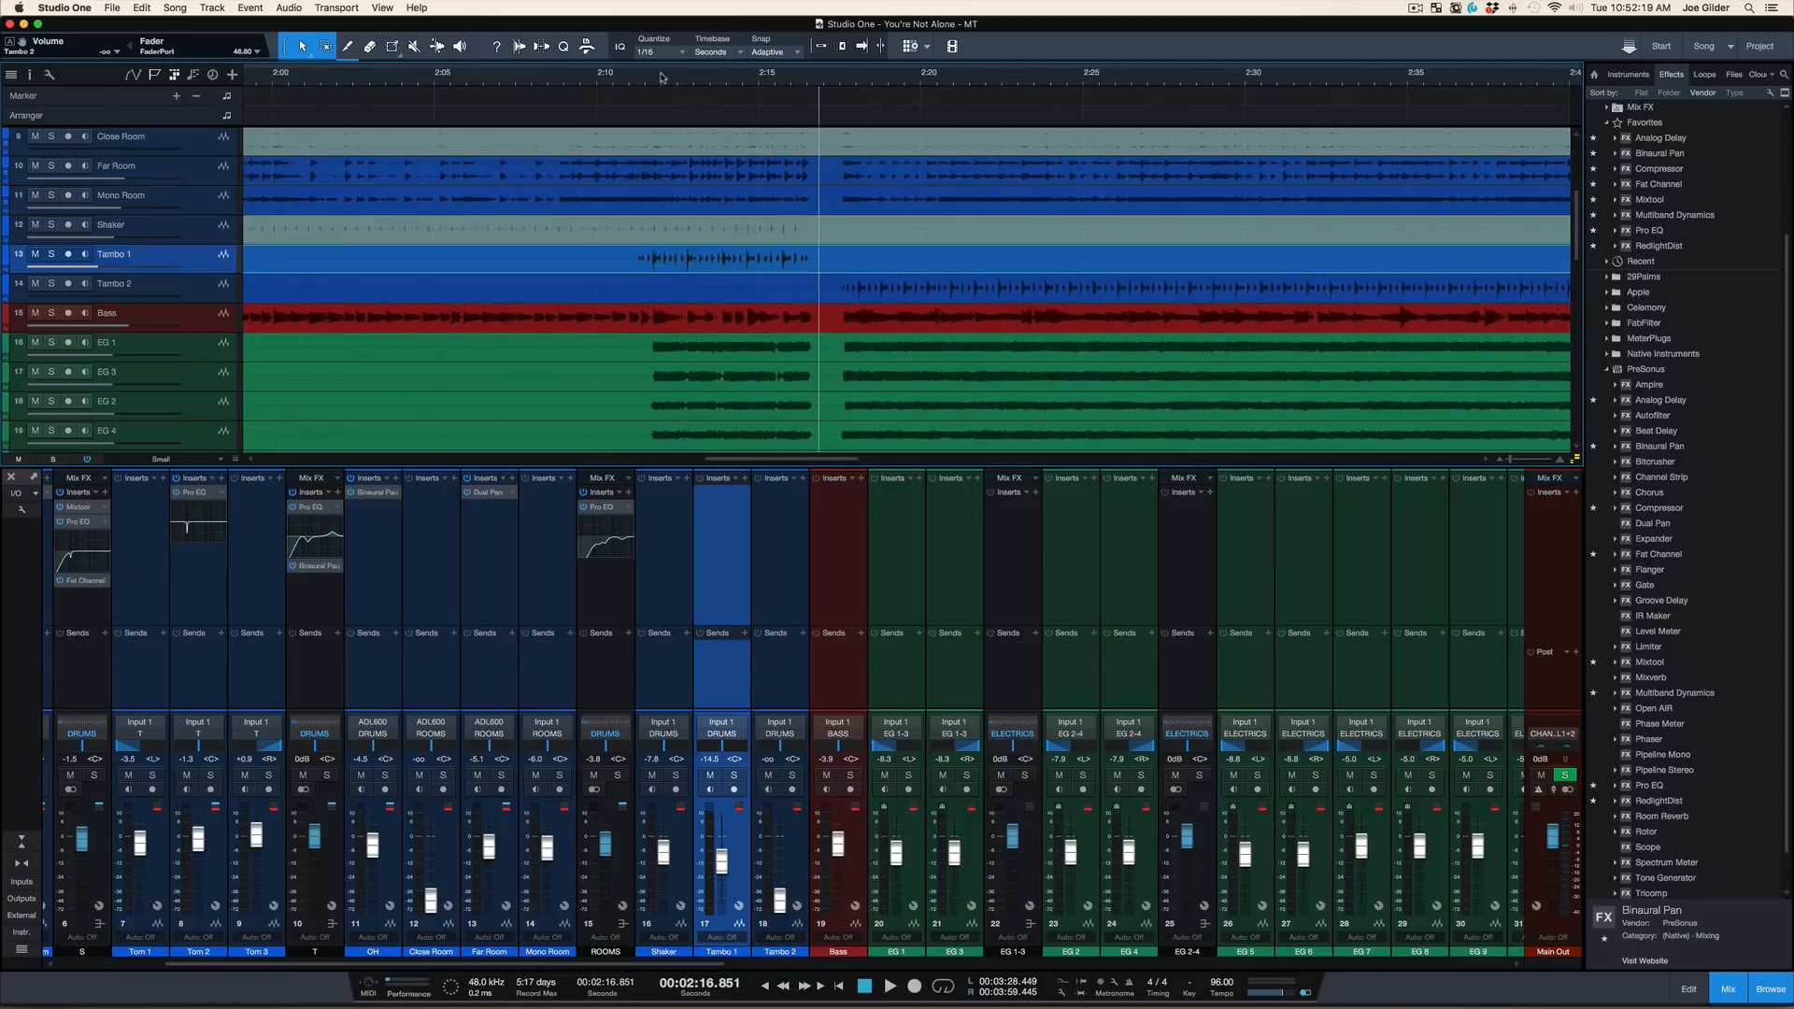
pyautogui.click(647, 85)
pyautogui.press('space')
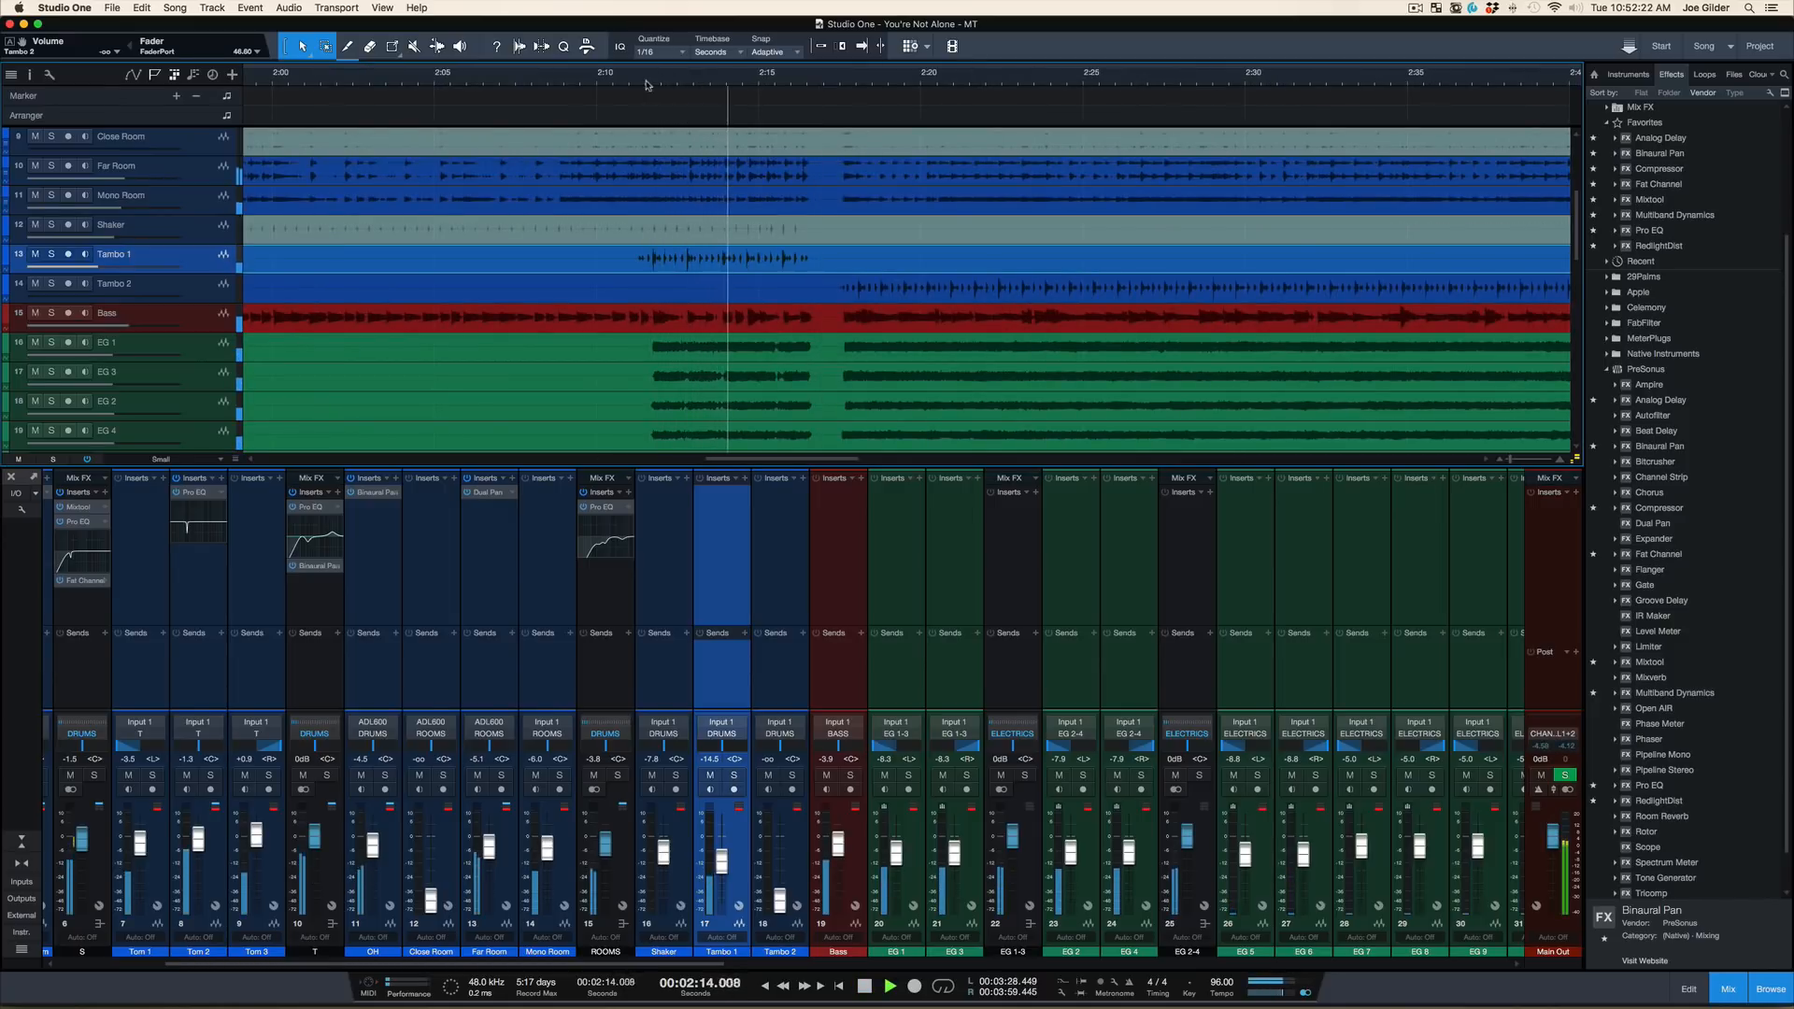
pyautogui.press('space')
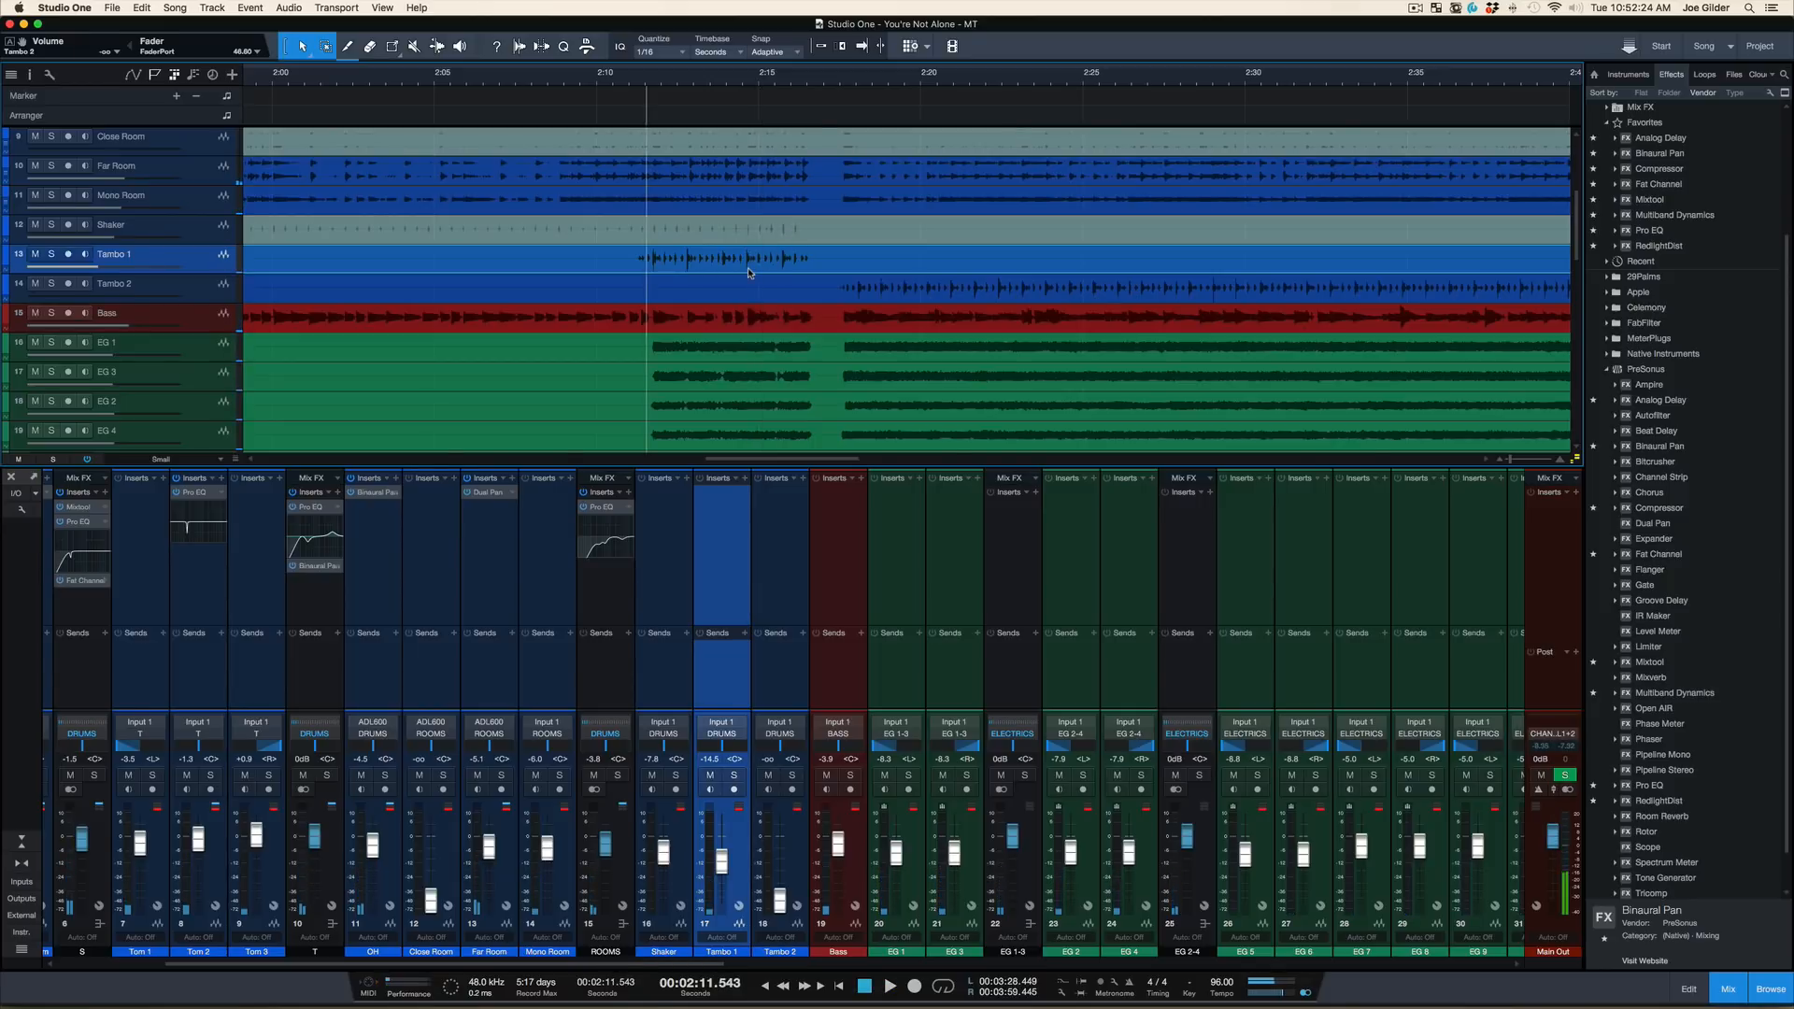
pyautogui.click(747, 270)
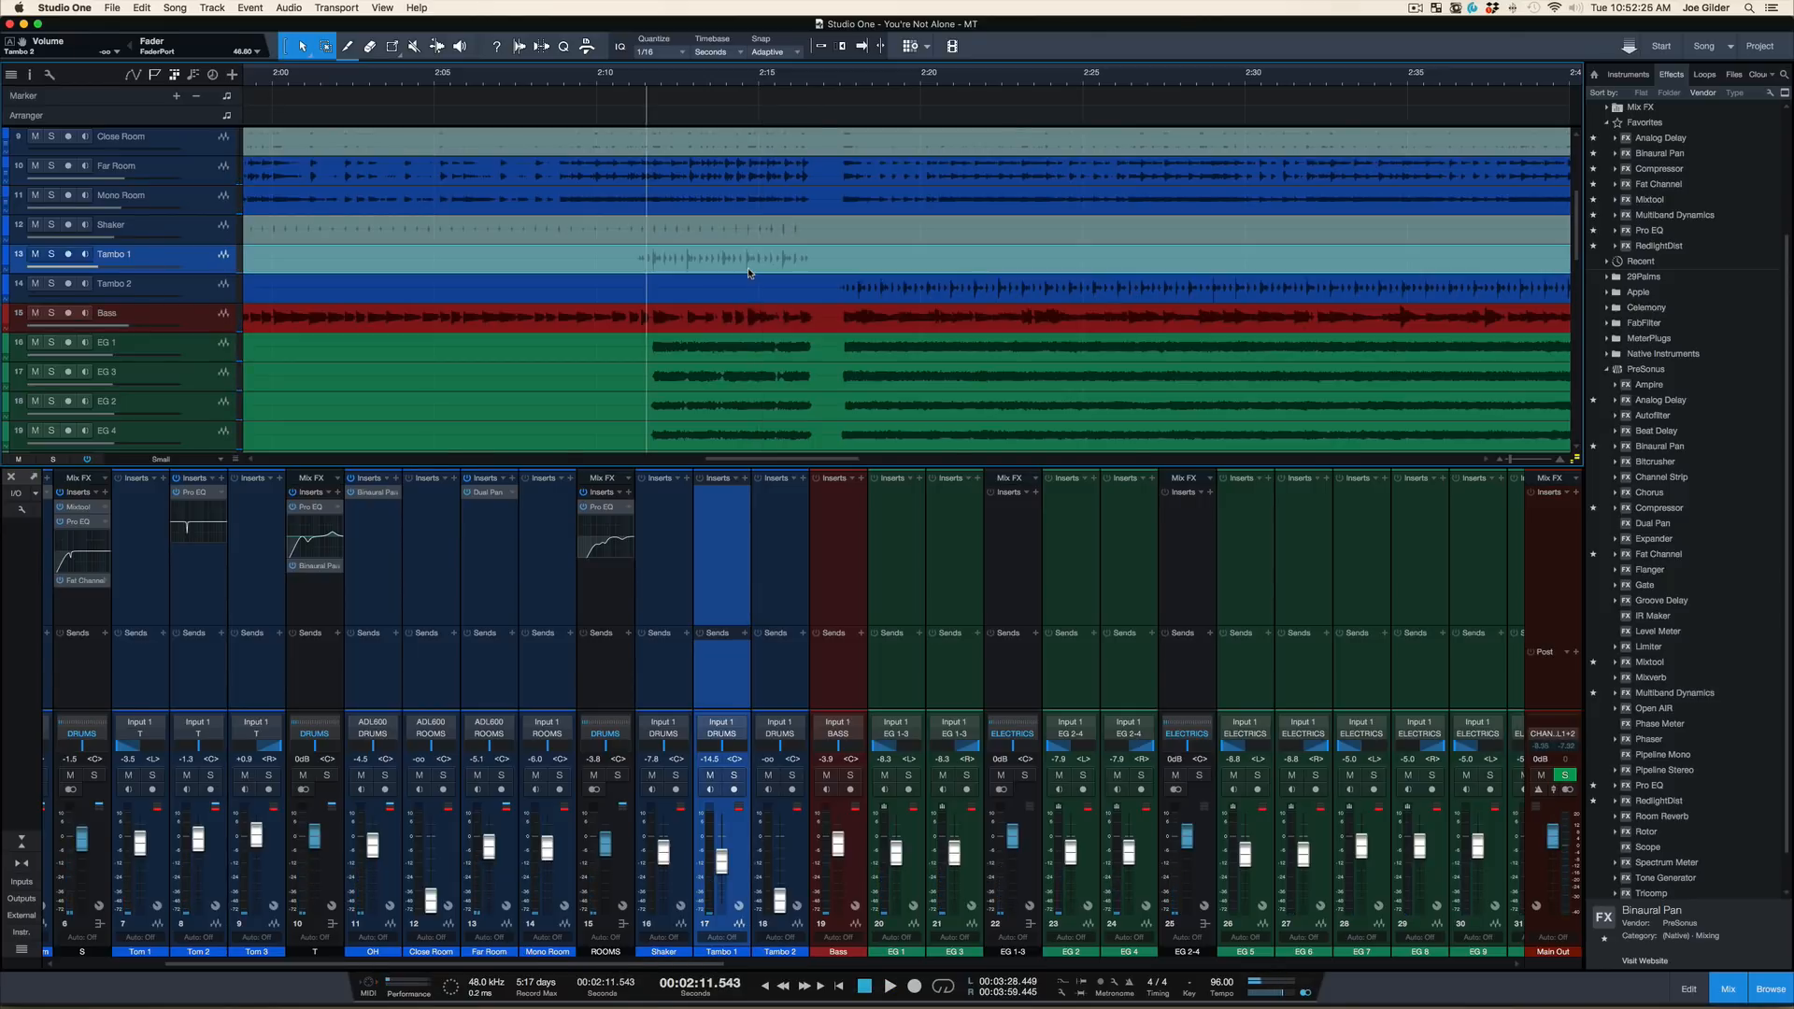
pyautogui.moveTo(662, 75); pyautogui.dragTo(661, 59)
pyautogui.click(650, 83)
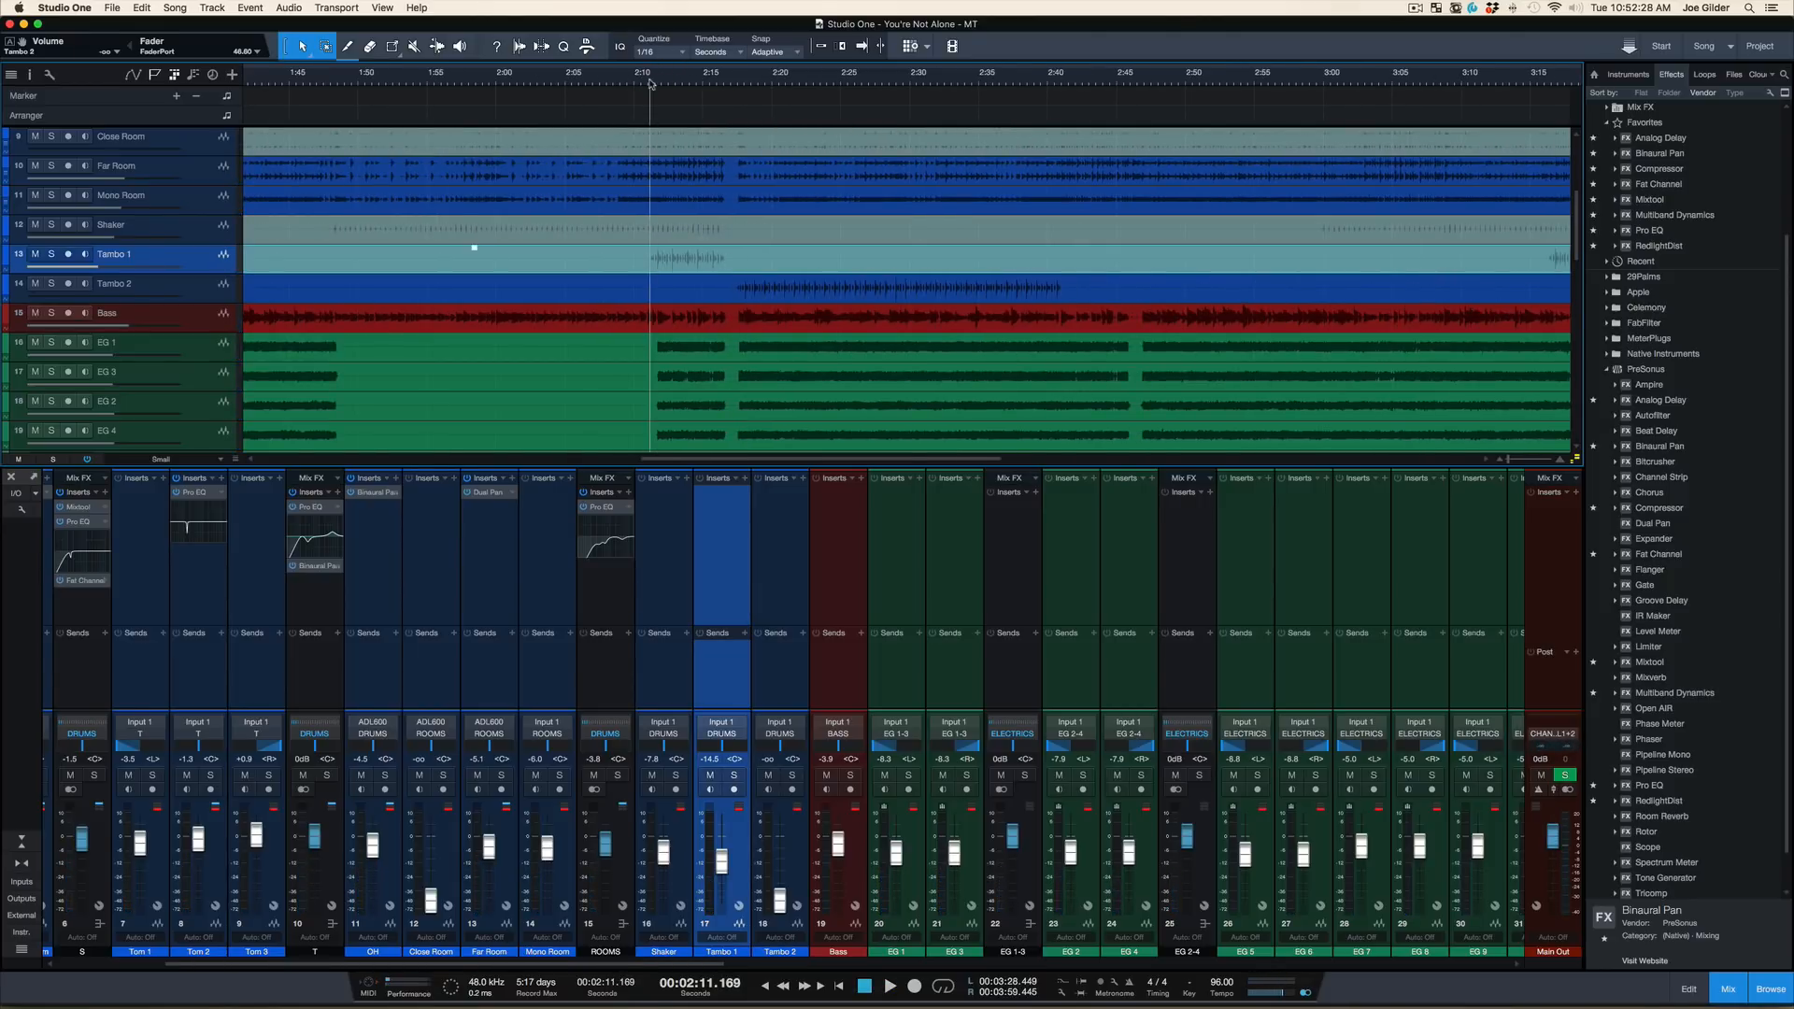
pyautogui.press('space')
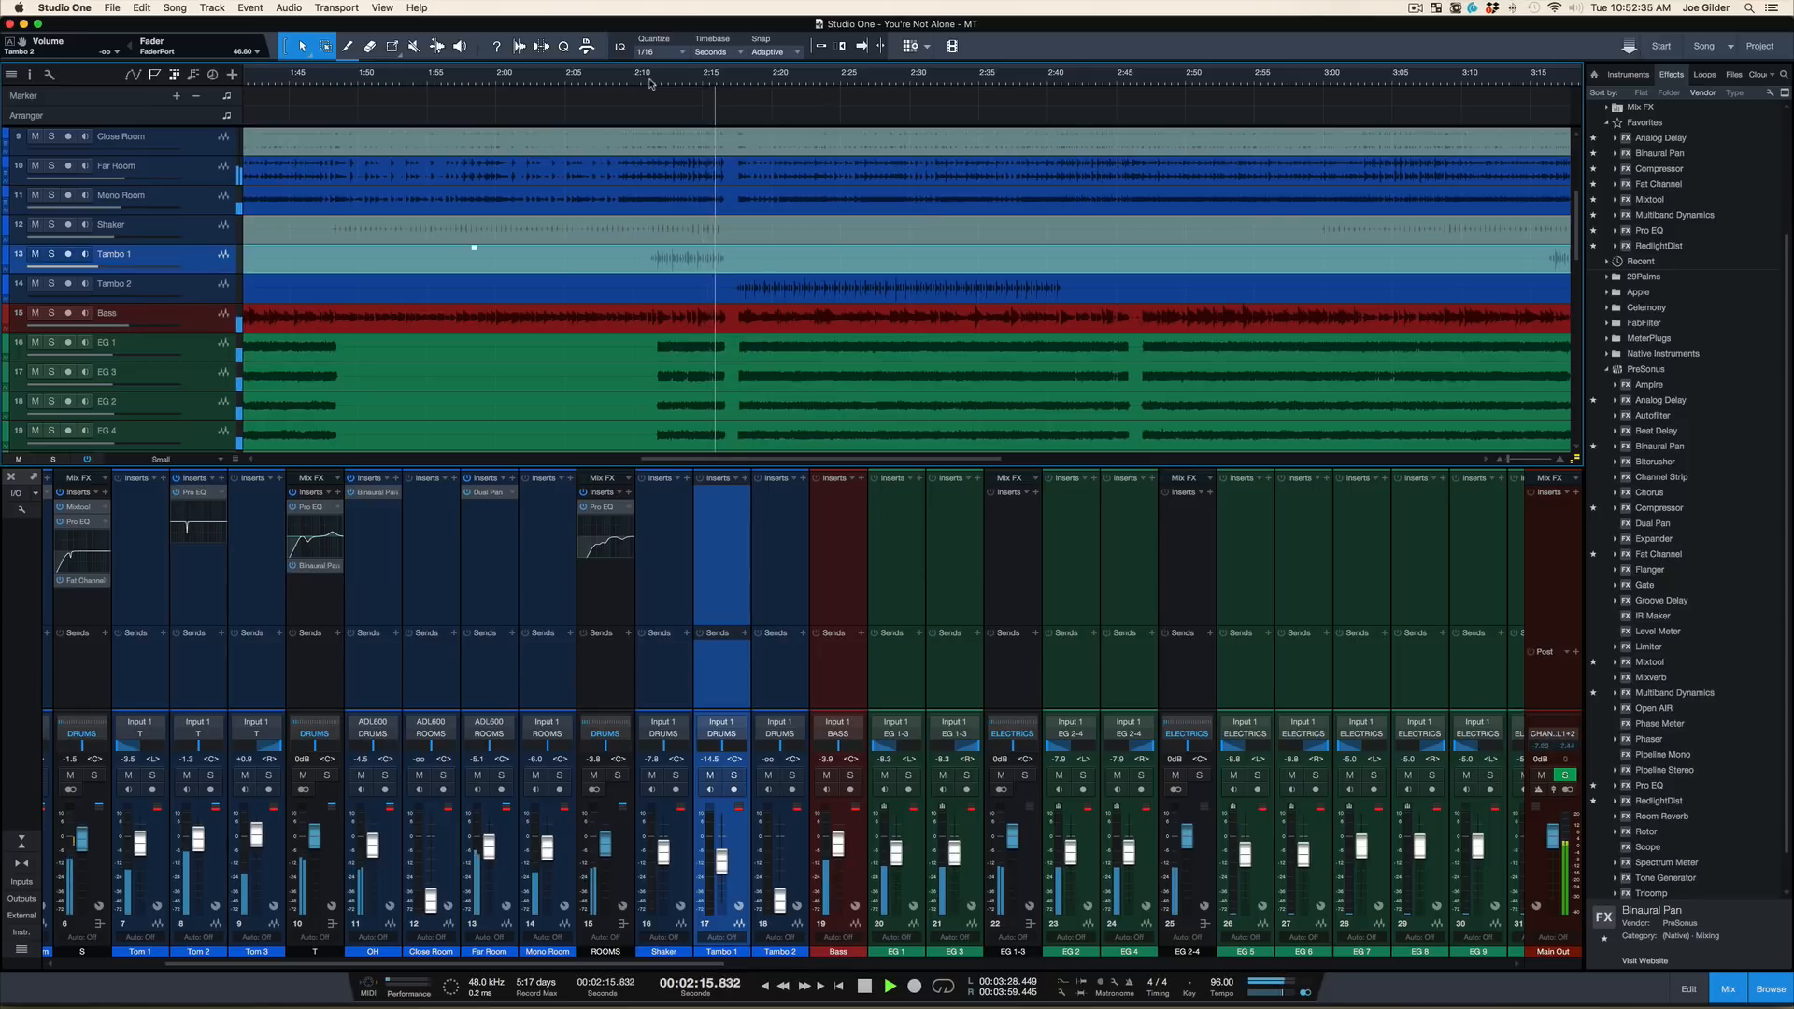
pyautogui.press('space')
# Select the Tambo 2 event, play the mix from about 1:10, and raise the Tambo 2 volume to about -8 dB
pyautogui.moveTo(665, 82); pyautogui.dragTo(664, 64)
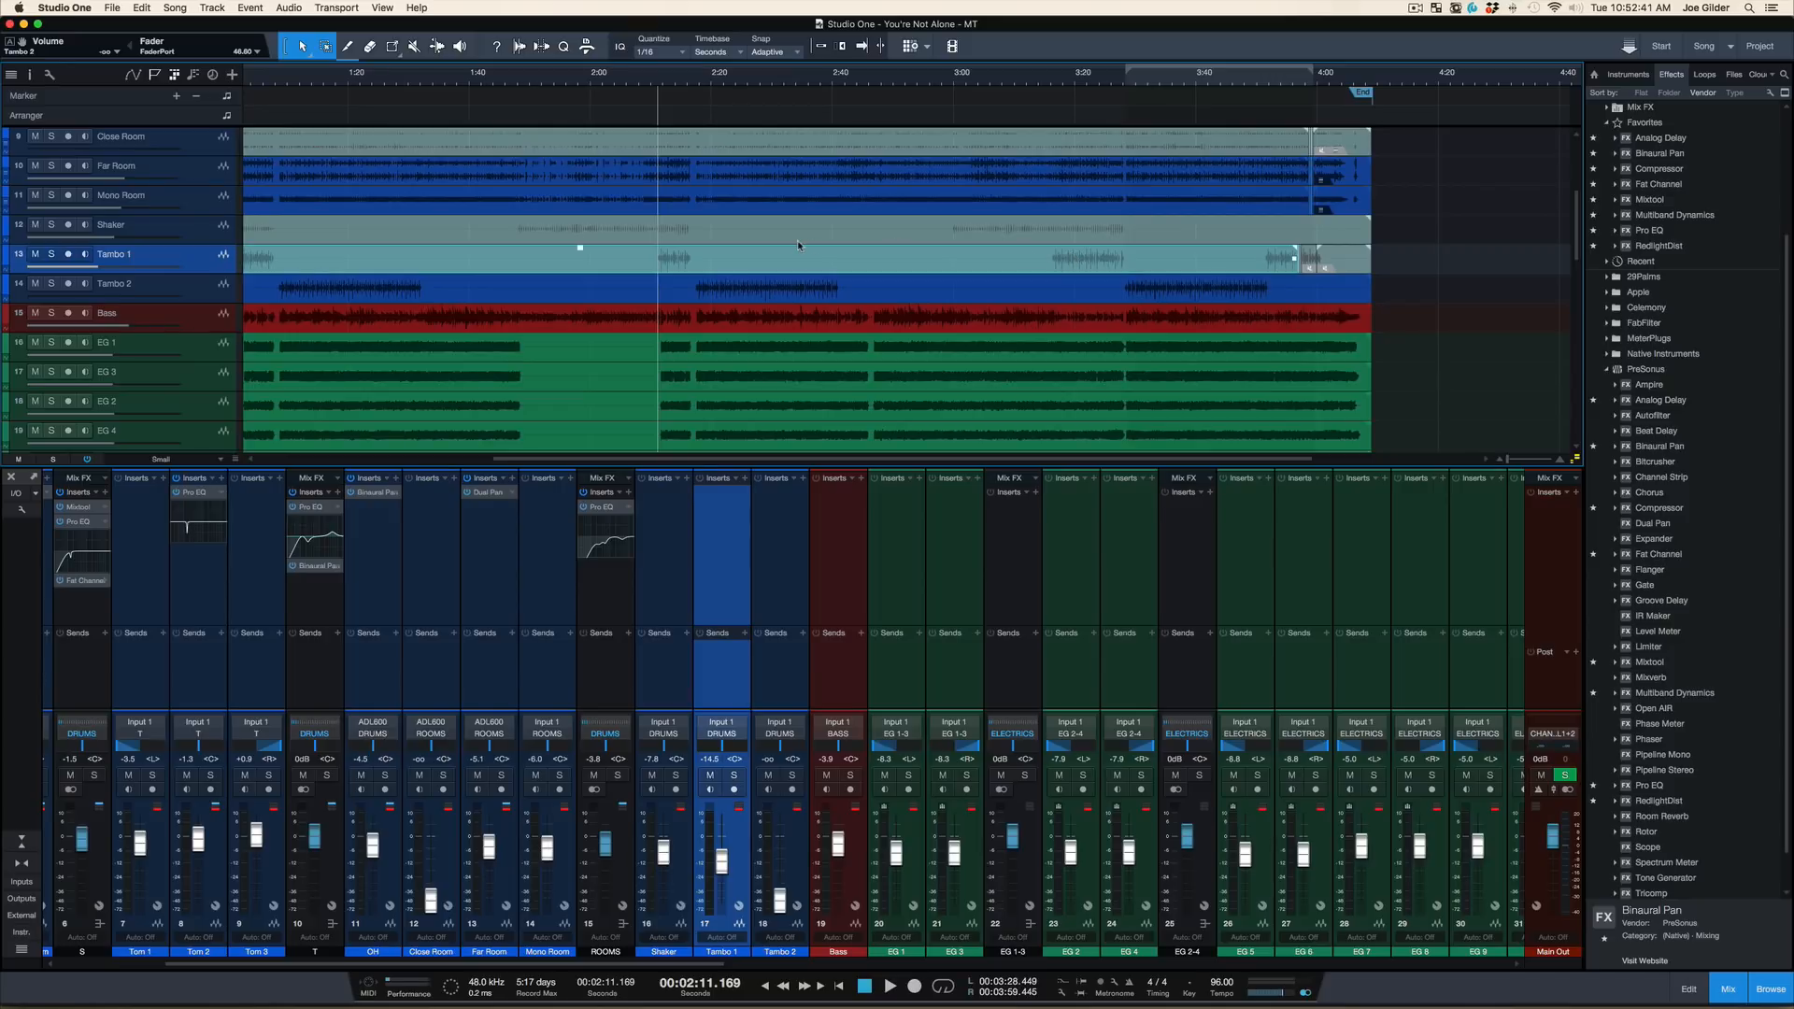
pyautogui.click(693, 283)
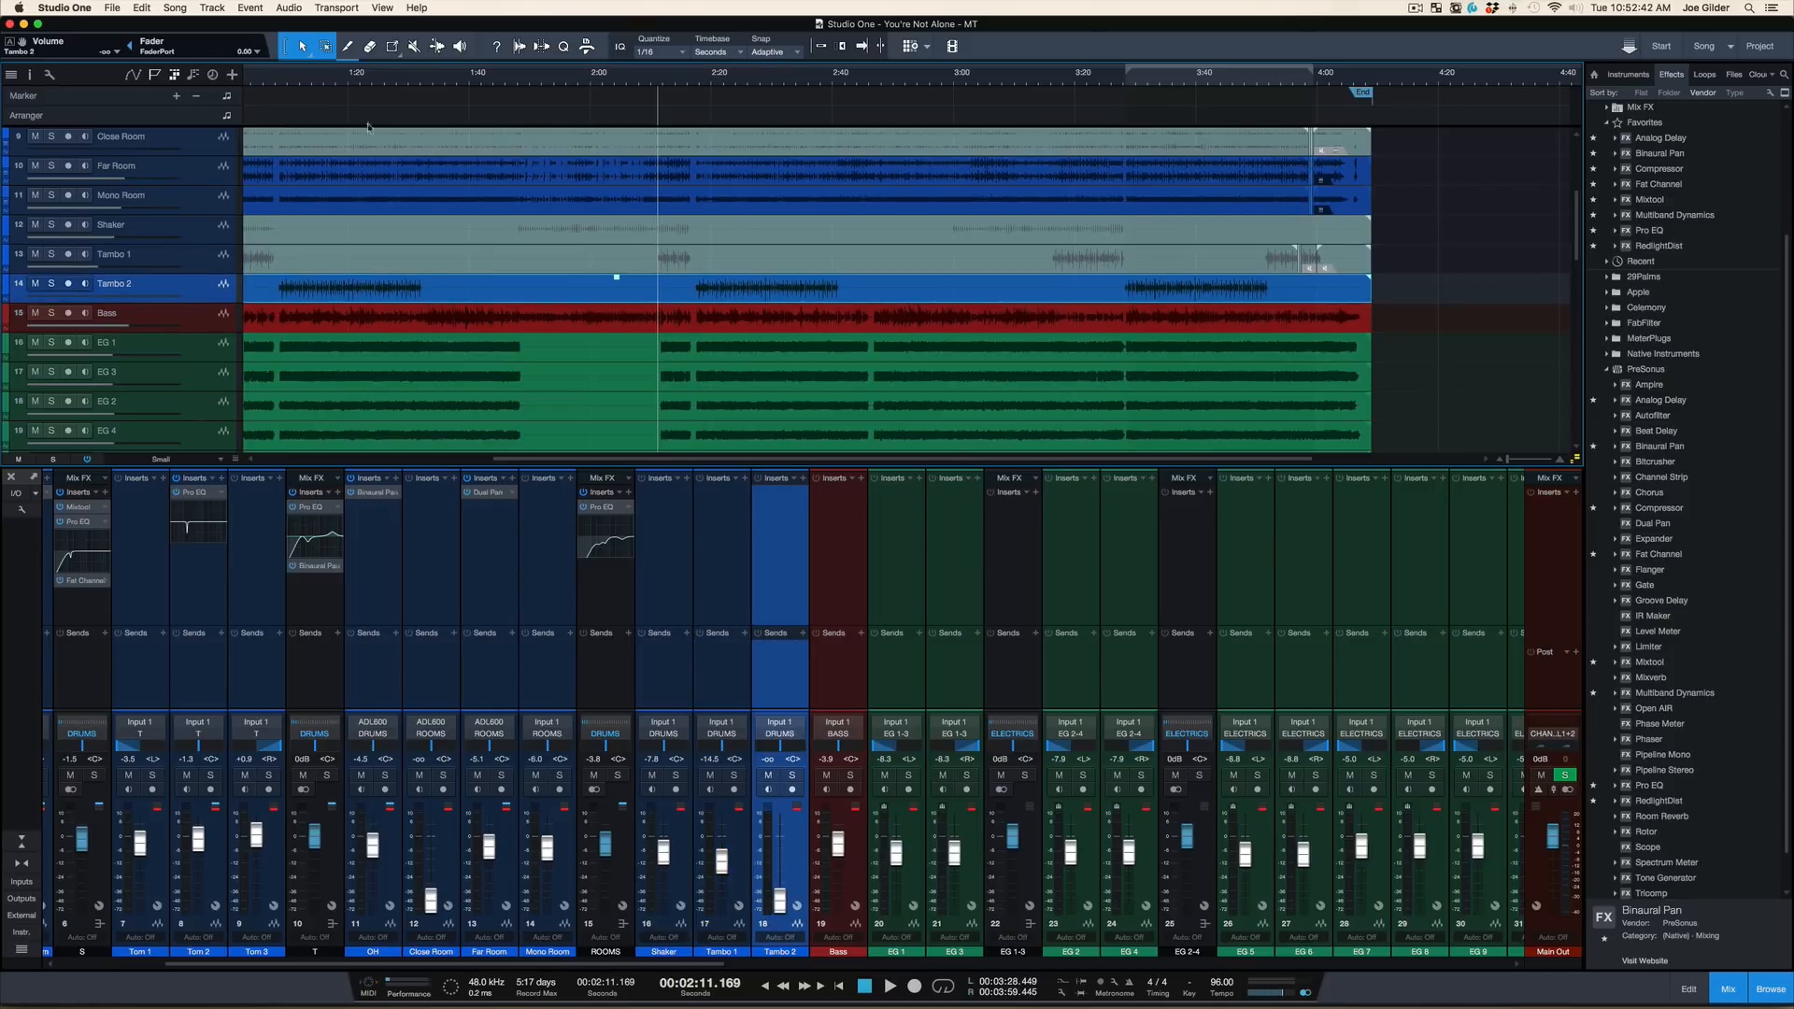
pyautogui.click(287, 77)
pyautogui.press('space')
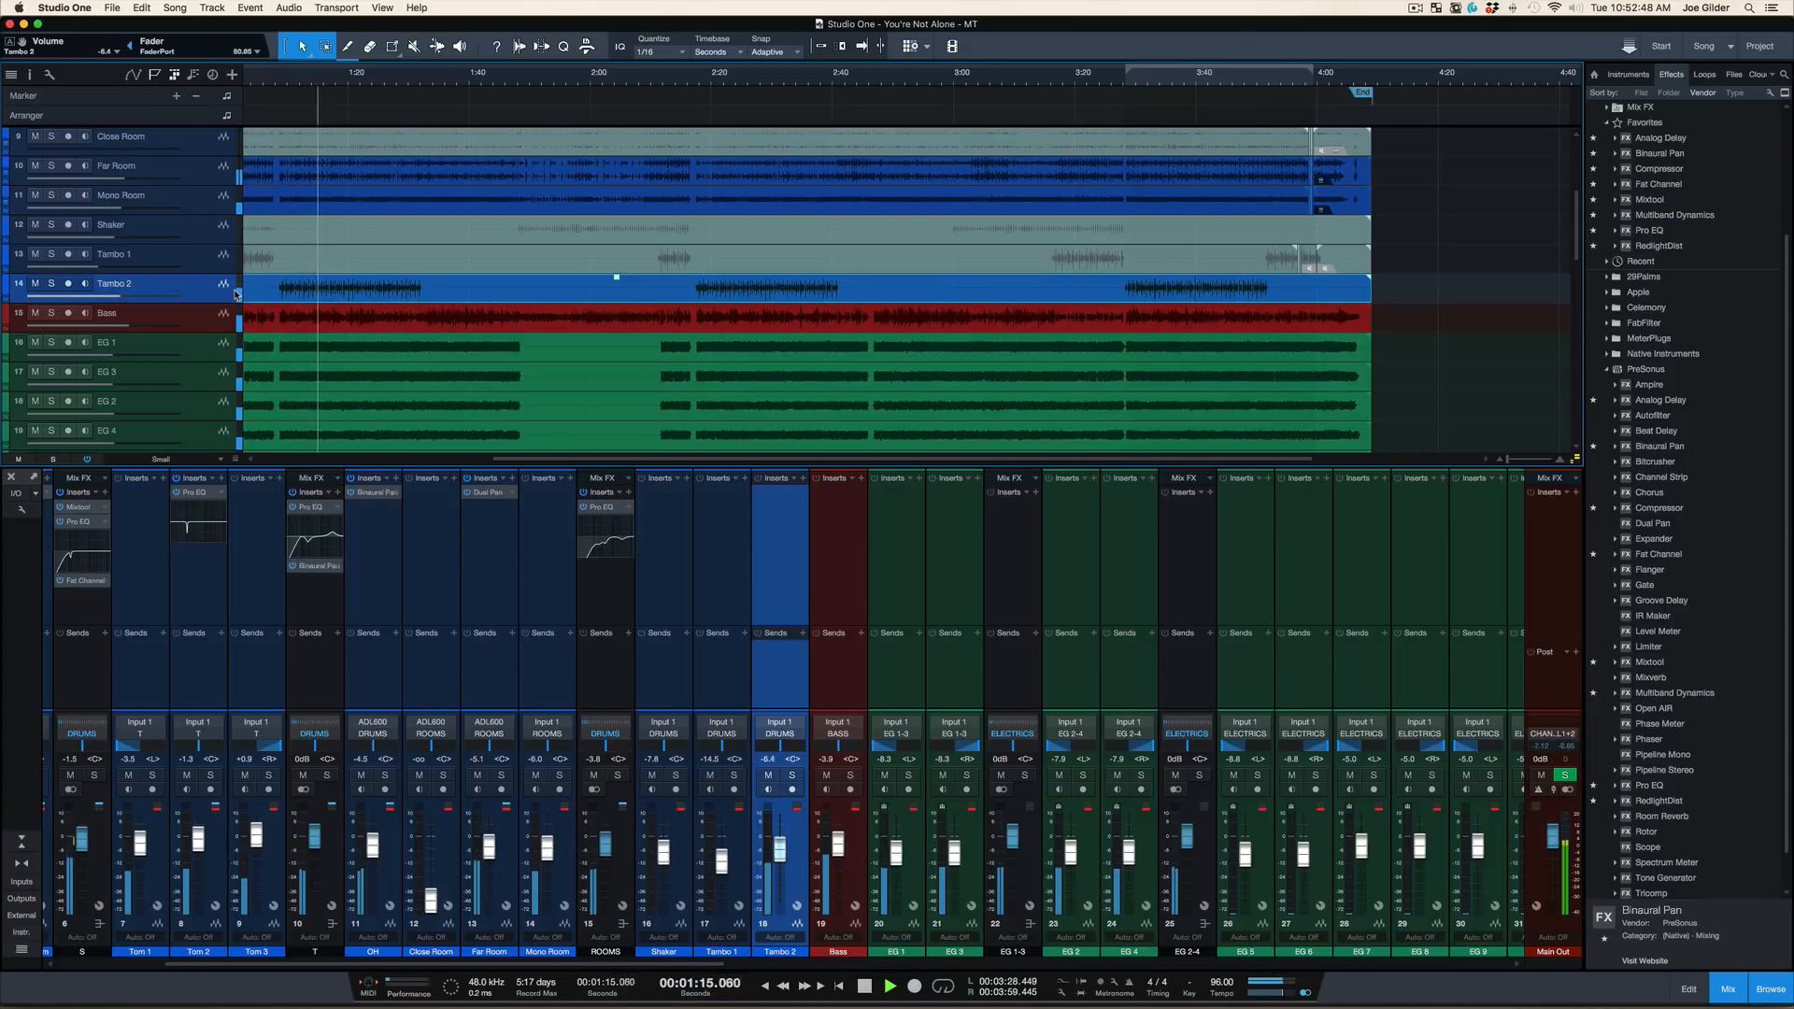
pyautogui.press('space')
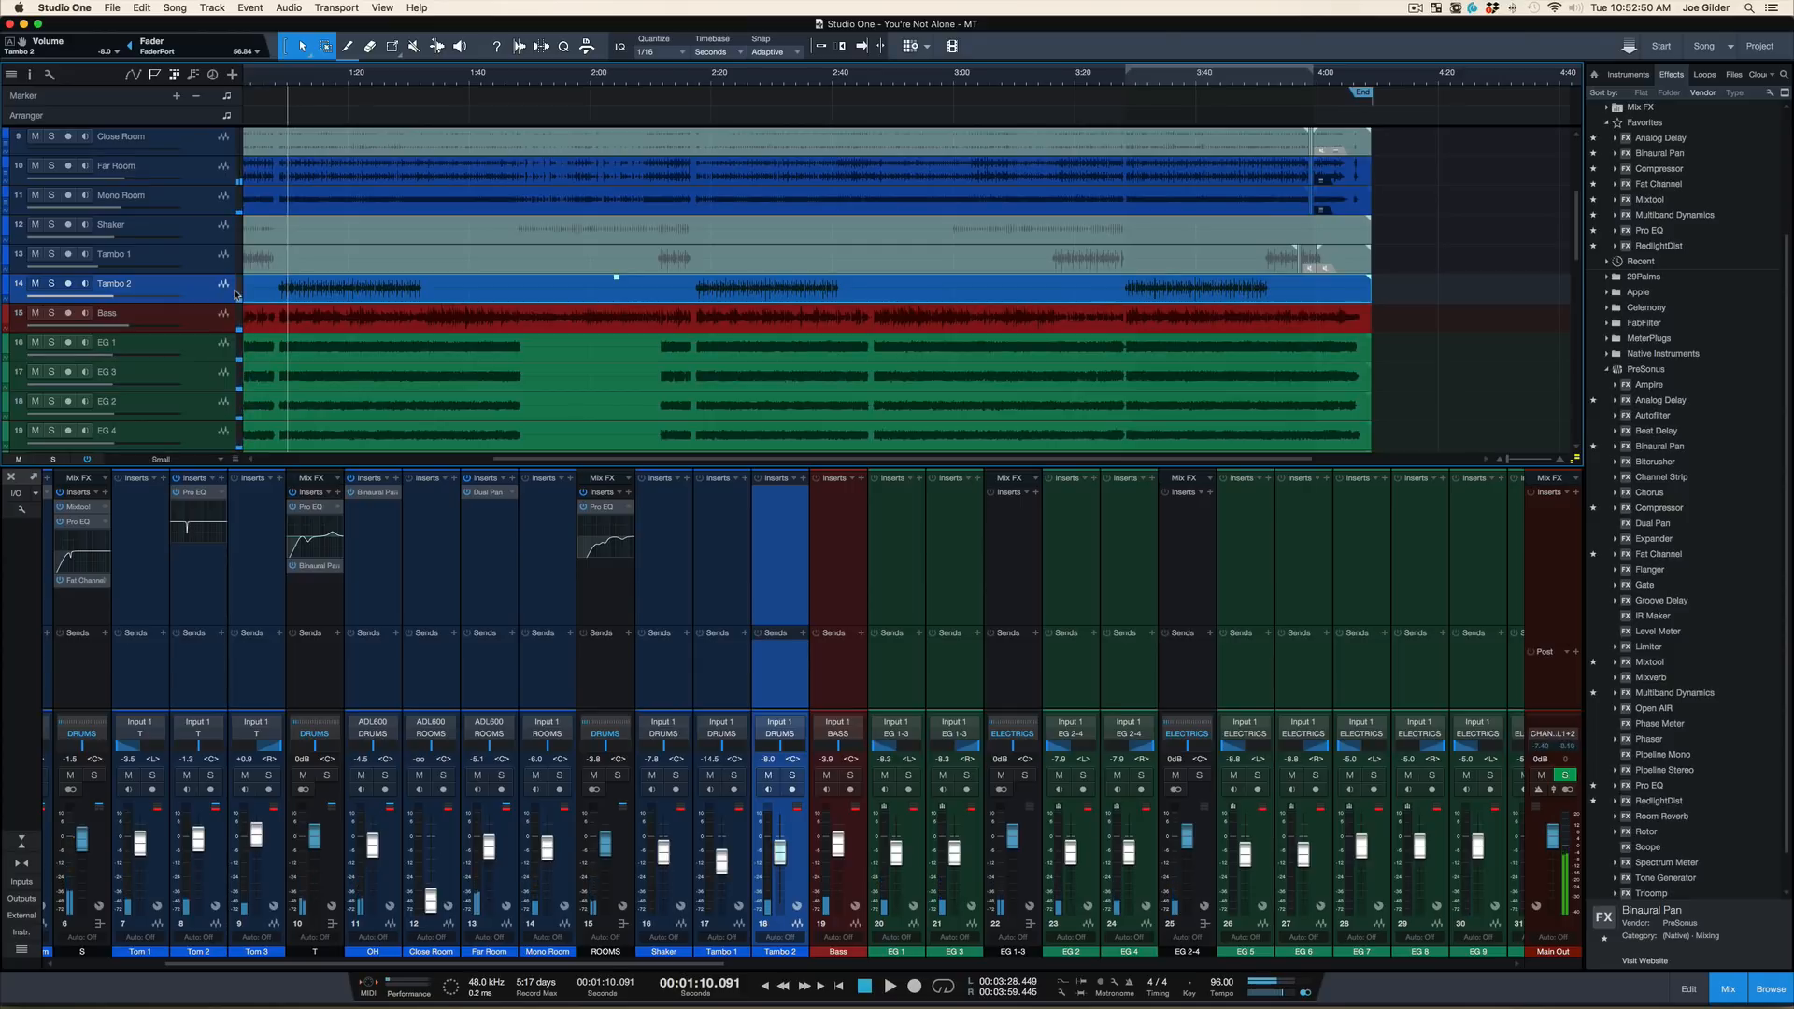
# Mute the Tambo 2 event, lower the Tambo 2 volume to -∞, and save the song
pyautogui.hotkey('shift', 'm')
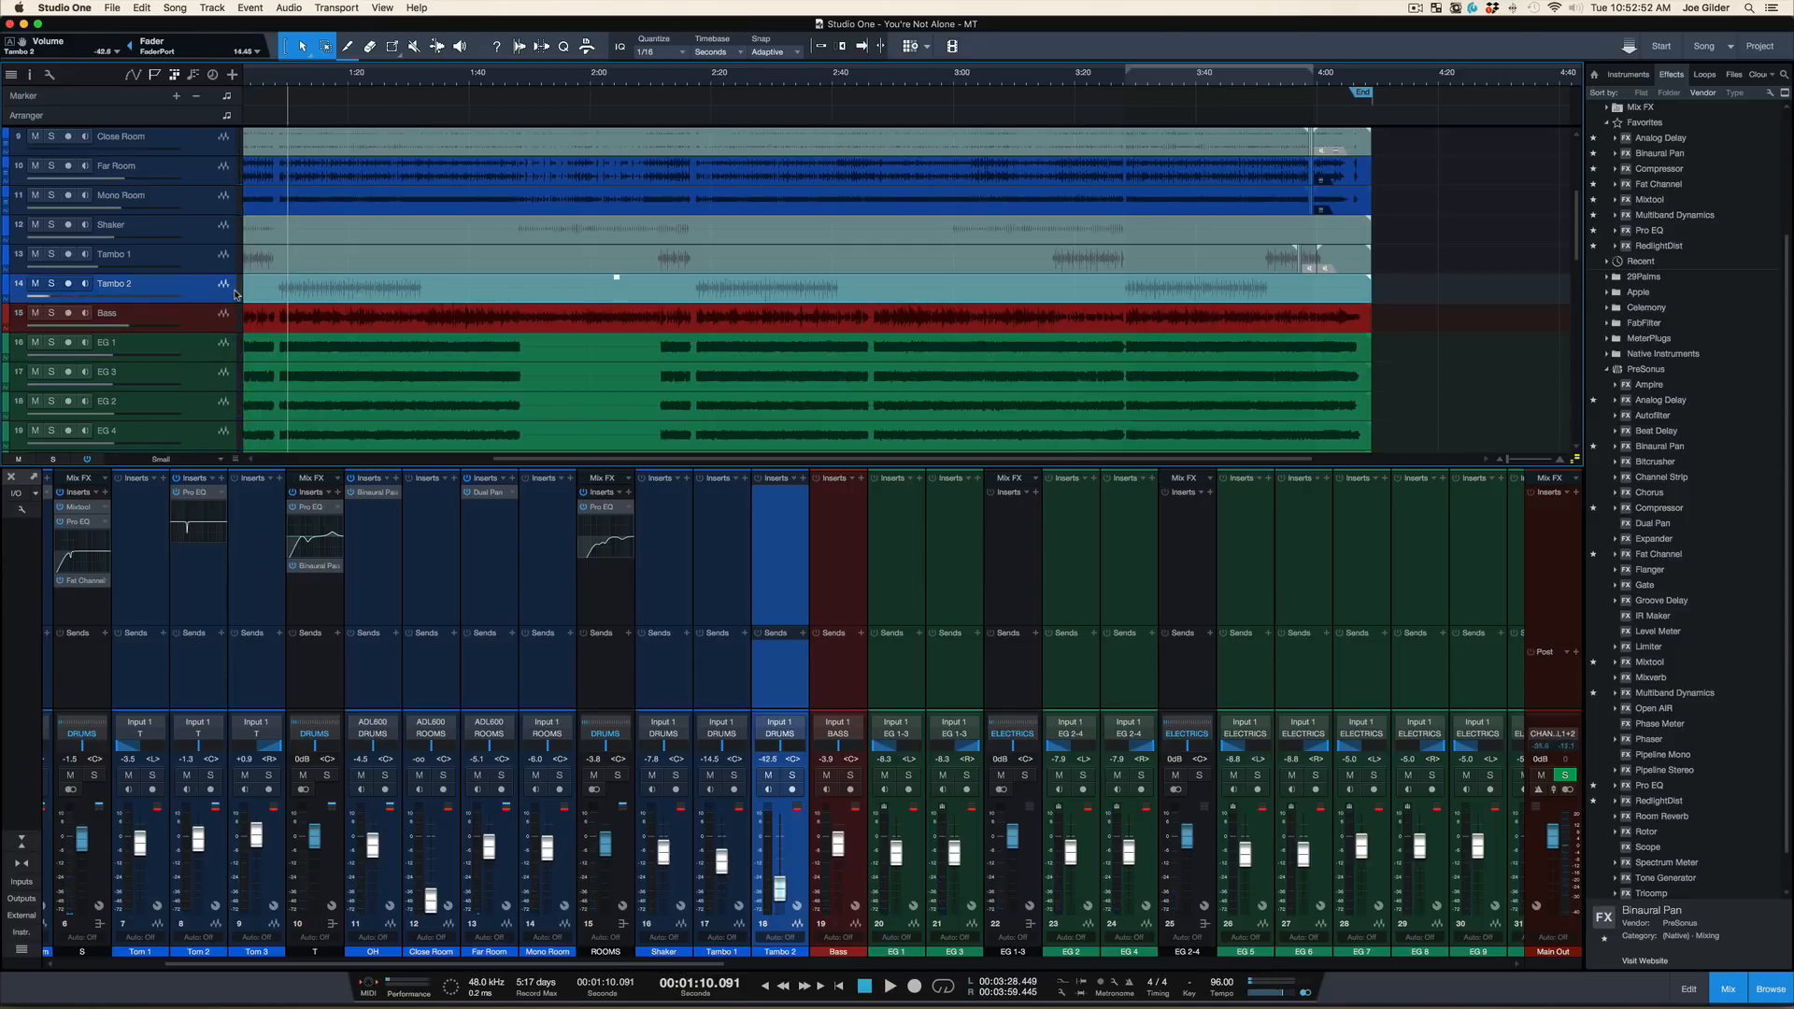
pyautogui.hscroll(-5, 342, 263)
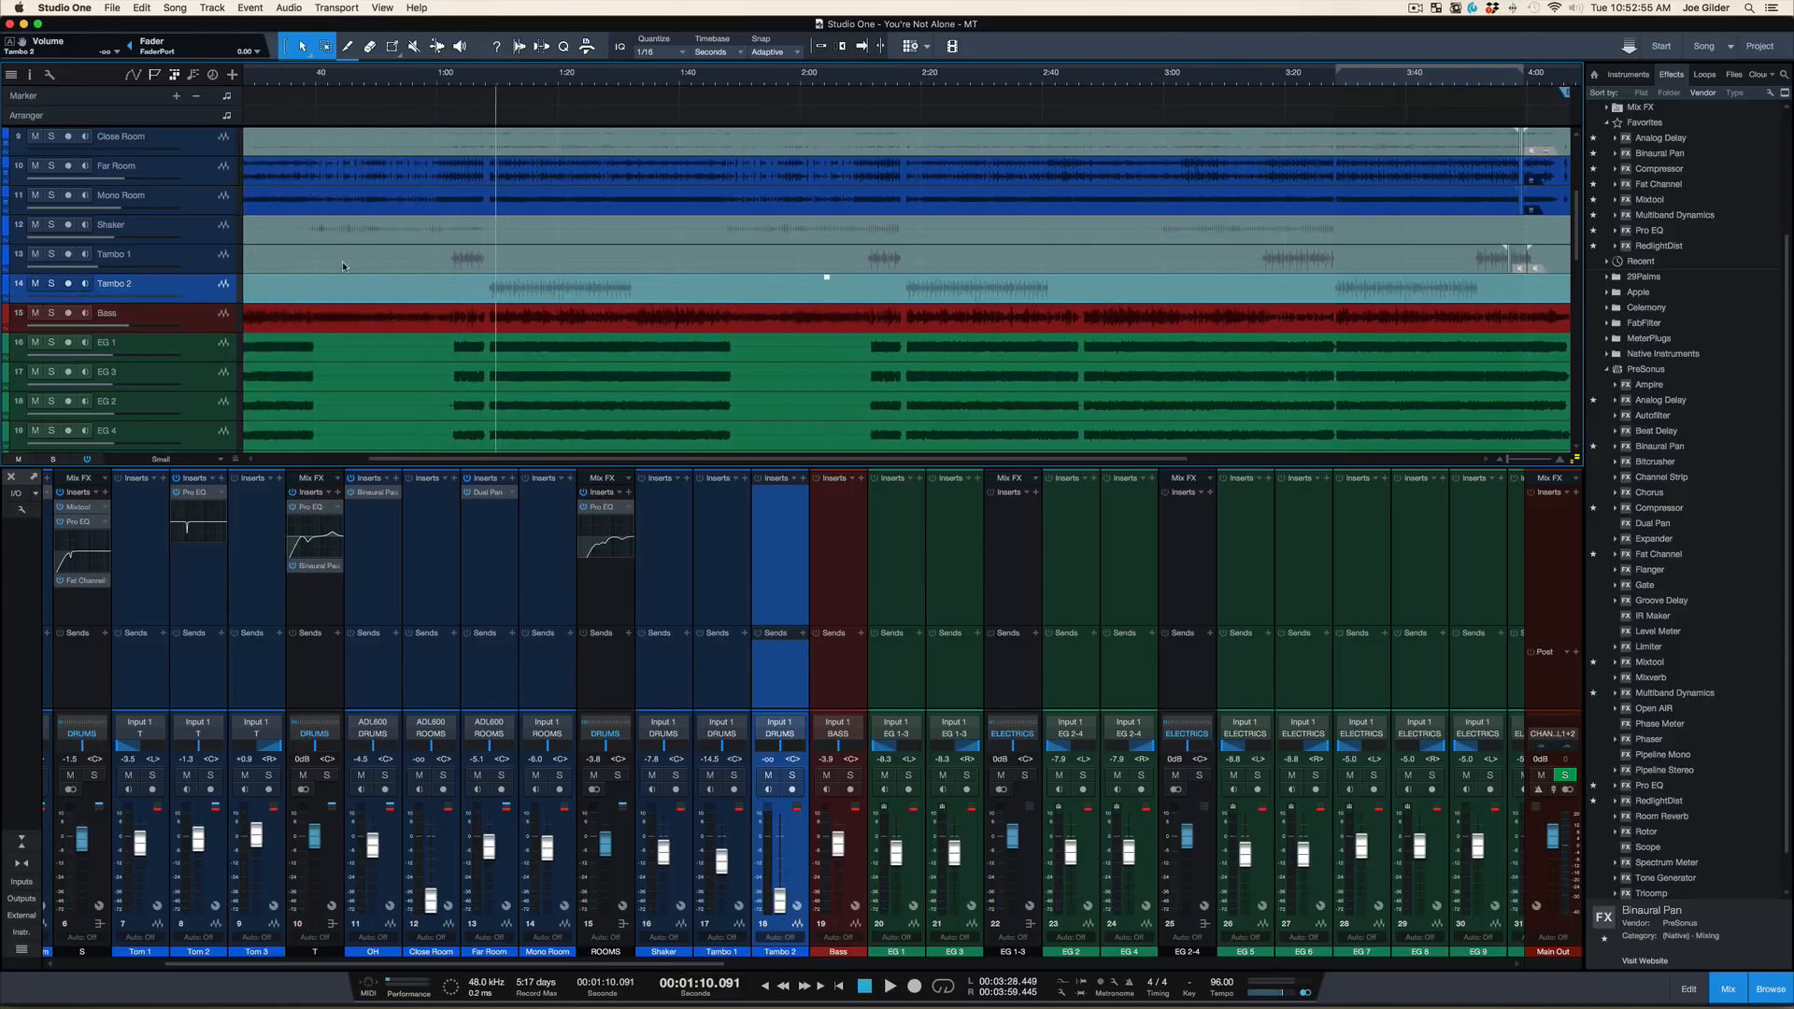
pyautogui.press('super+s')
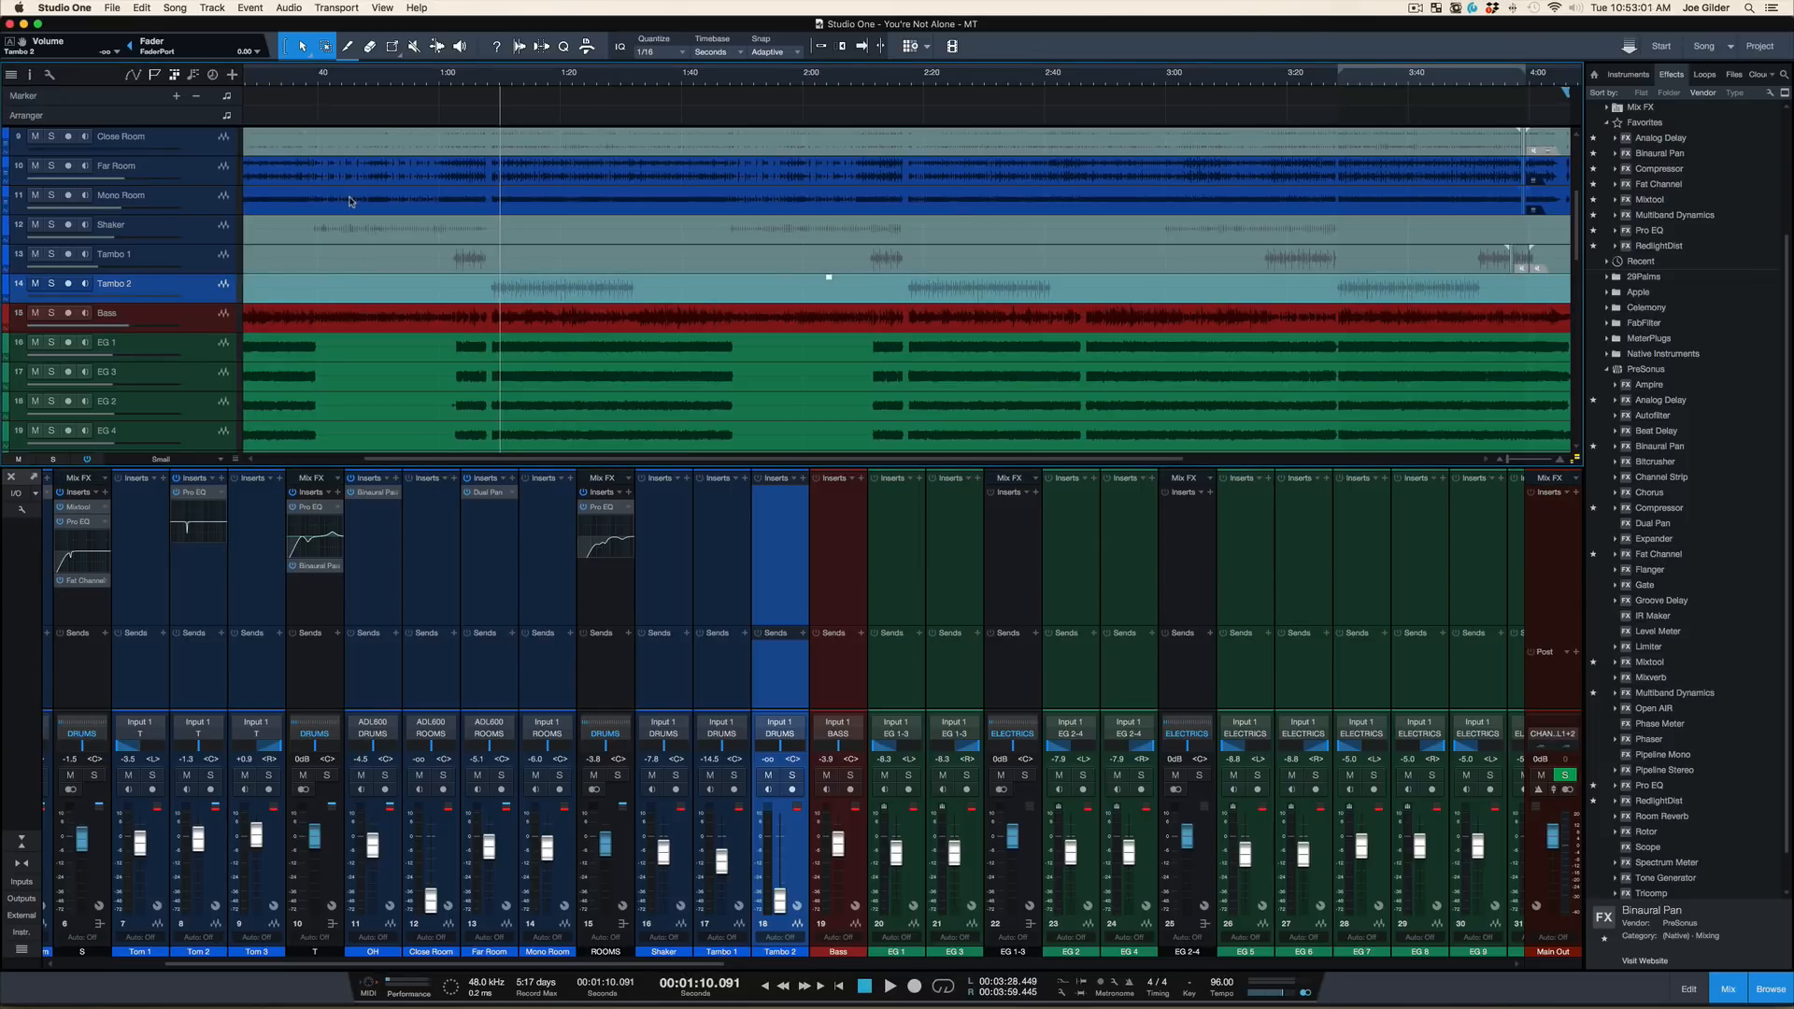
# Unmute the Shaker event and play the mix from about 0:37, raising the Shaker volume before lowering it to -∞
pyautogui.click(301, 74)
pyautogui.click(316, 242)
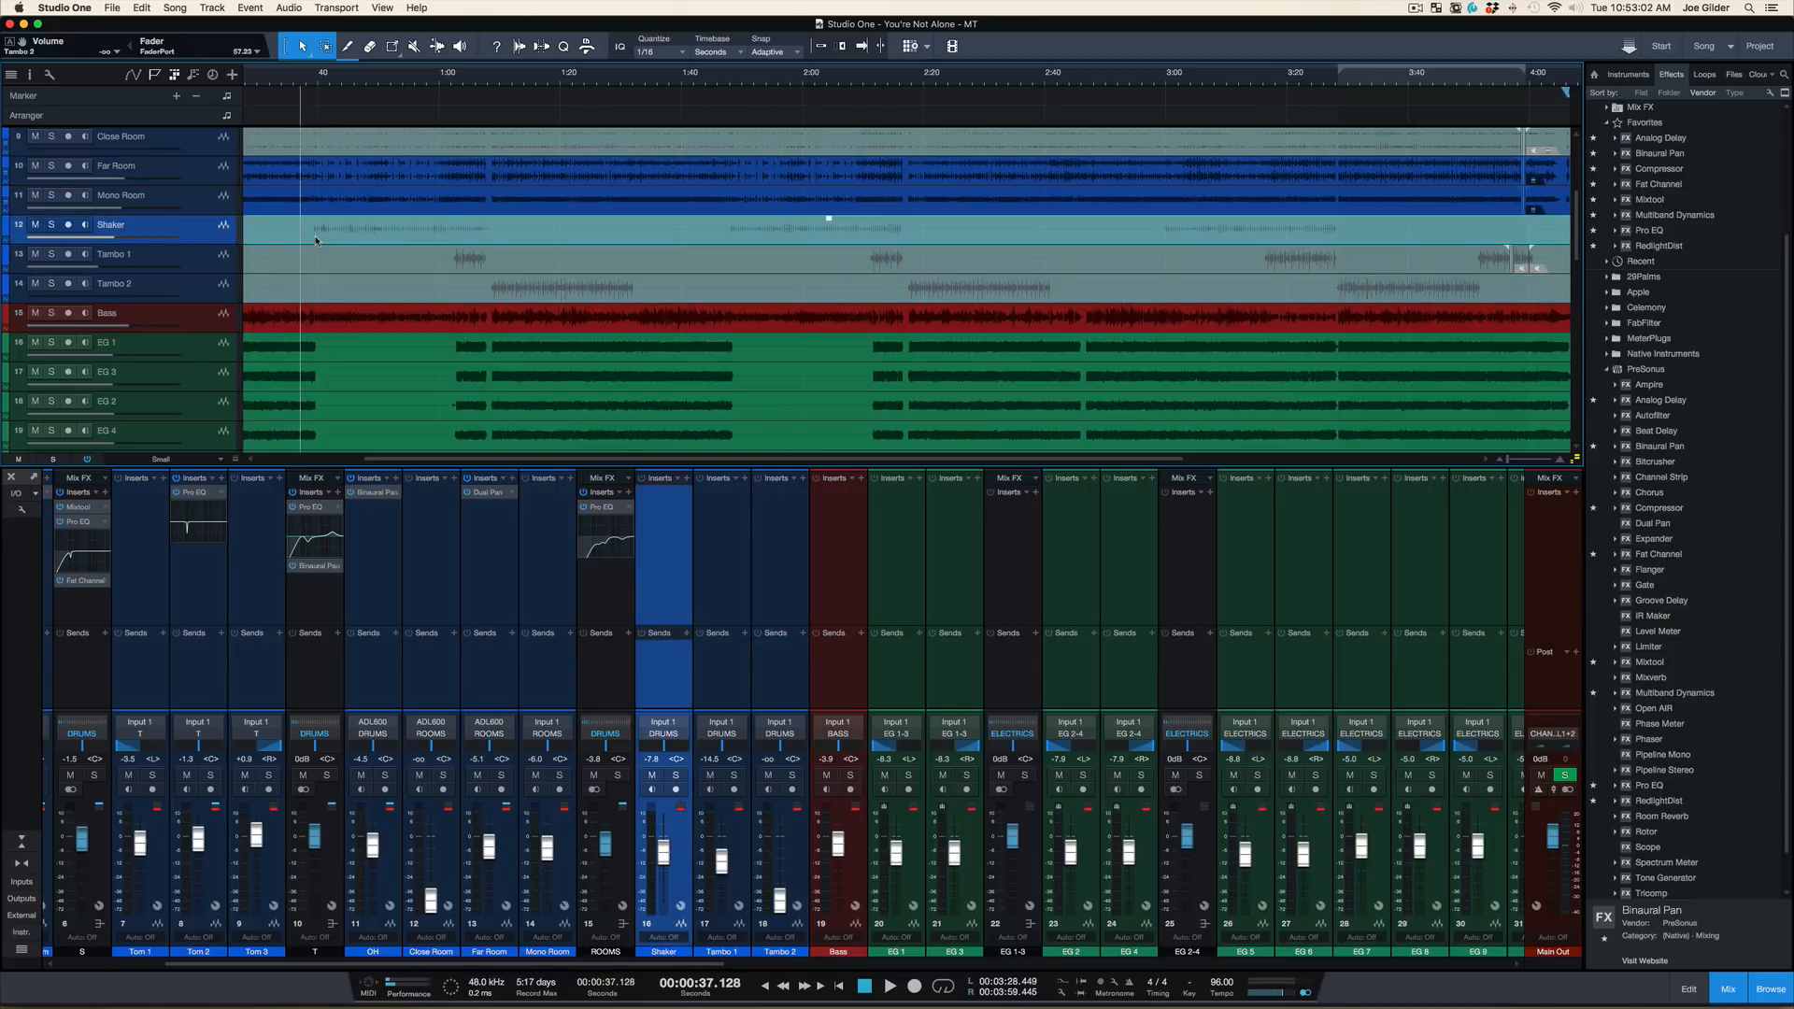
pyautogui.press('space')
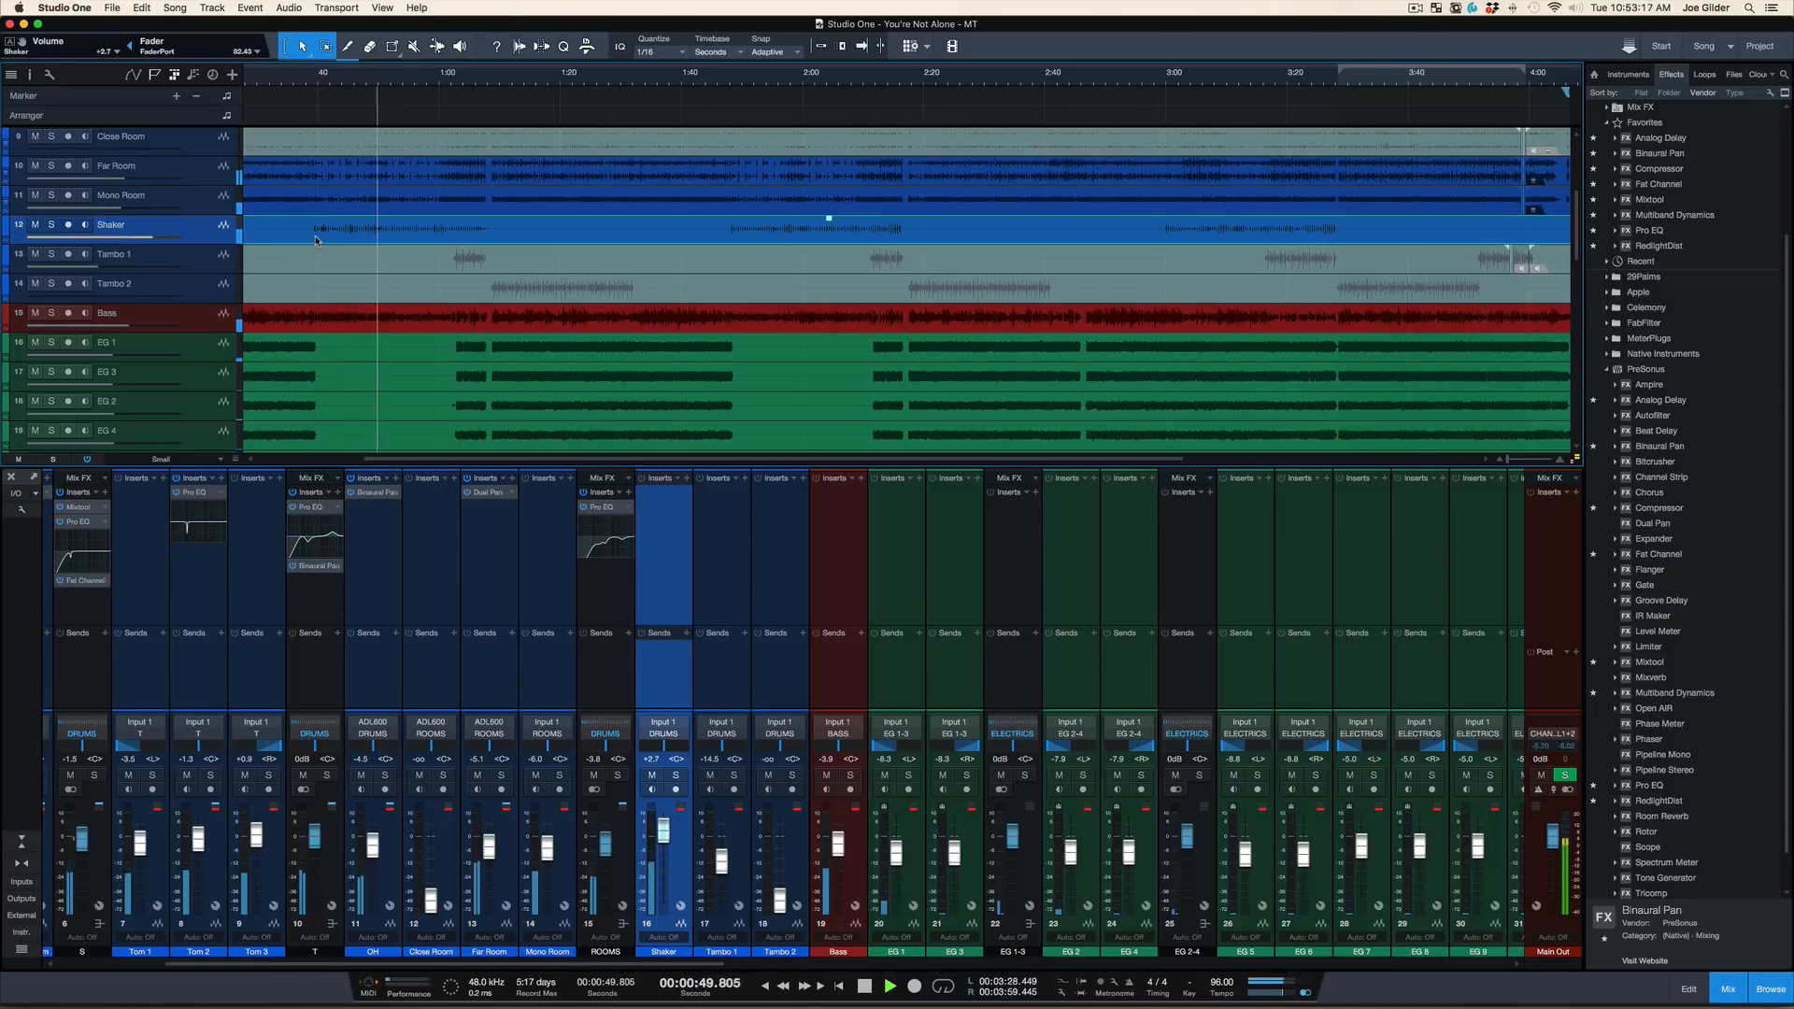
pyautogui.press('s')
pyautogui.press('s')
pyautogui.press('space')
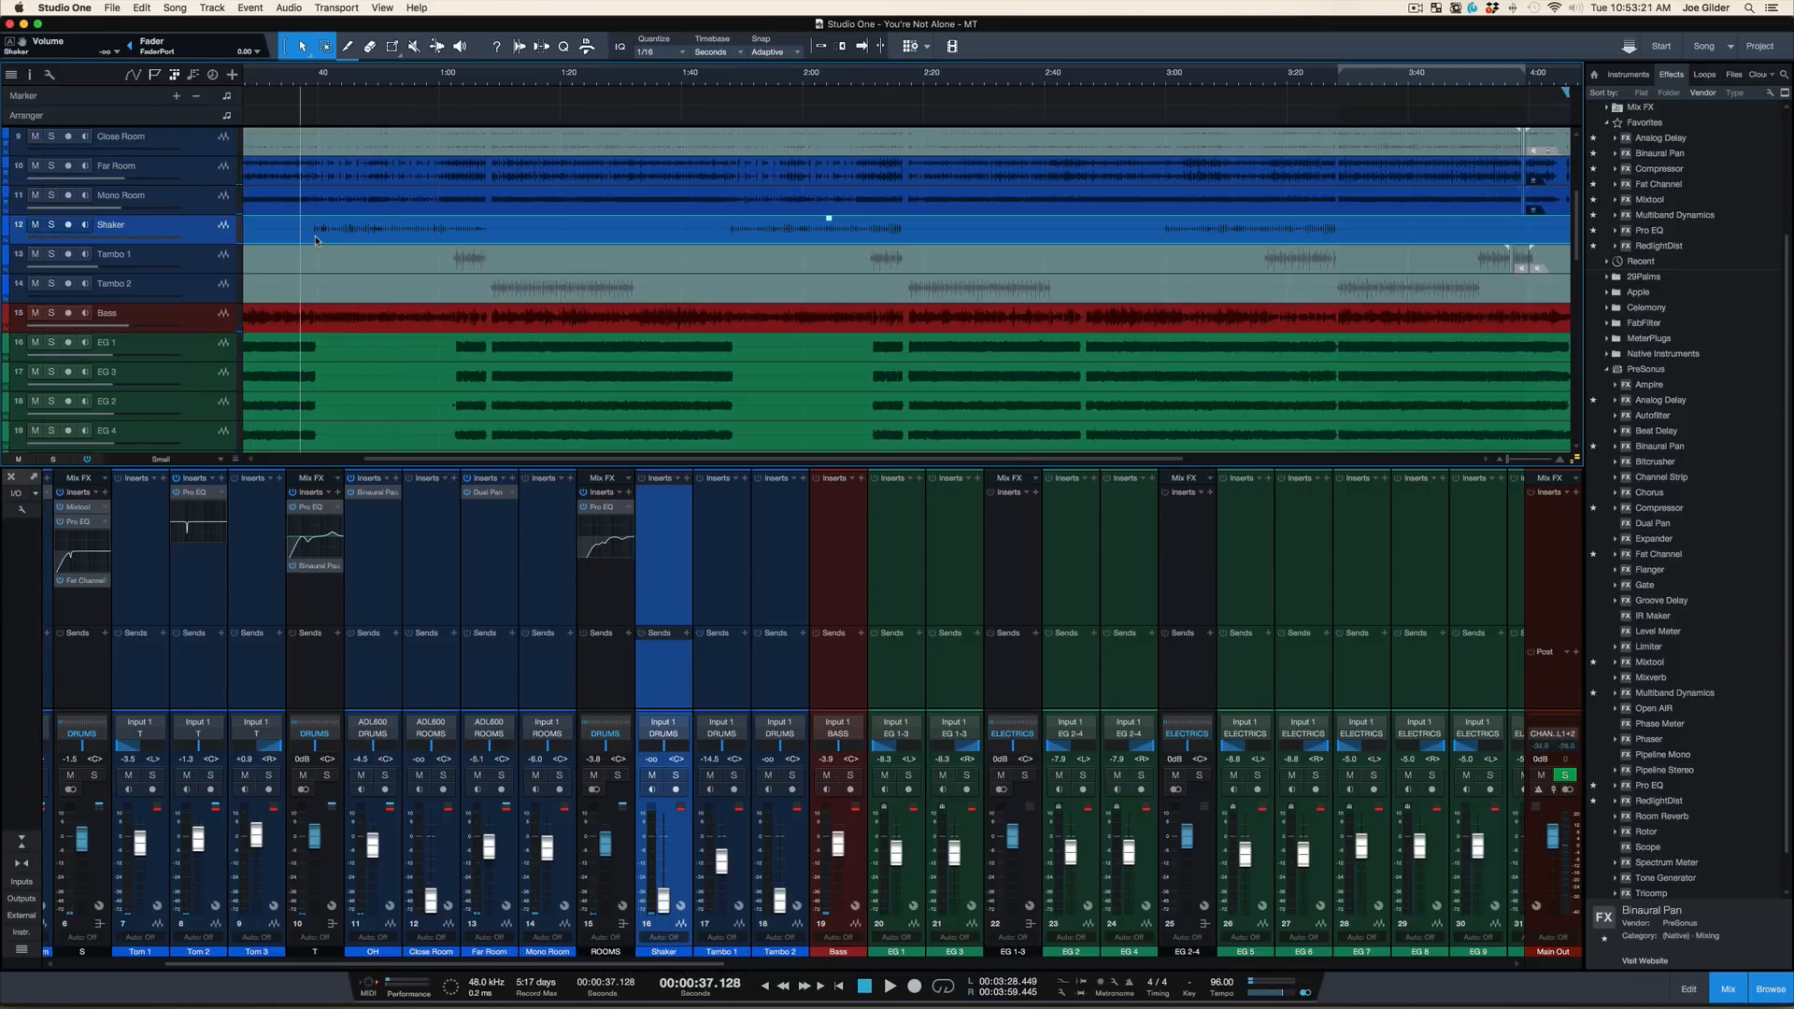
# Show the whole song in the arrangement and mute the Shaker event again
pyautogui.moveTo(338, 84); pyautogui.dragTo(344, 47)
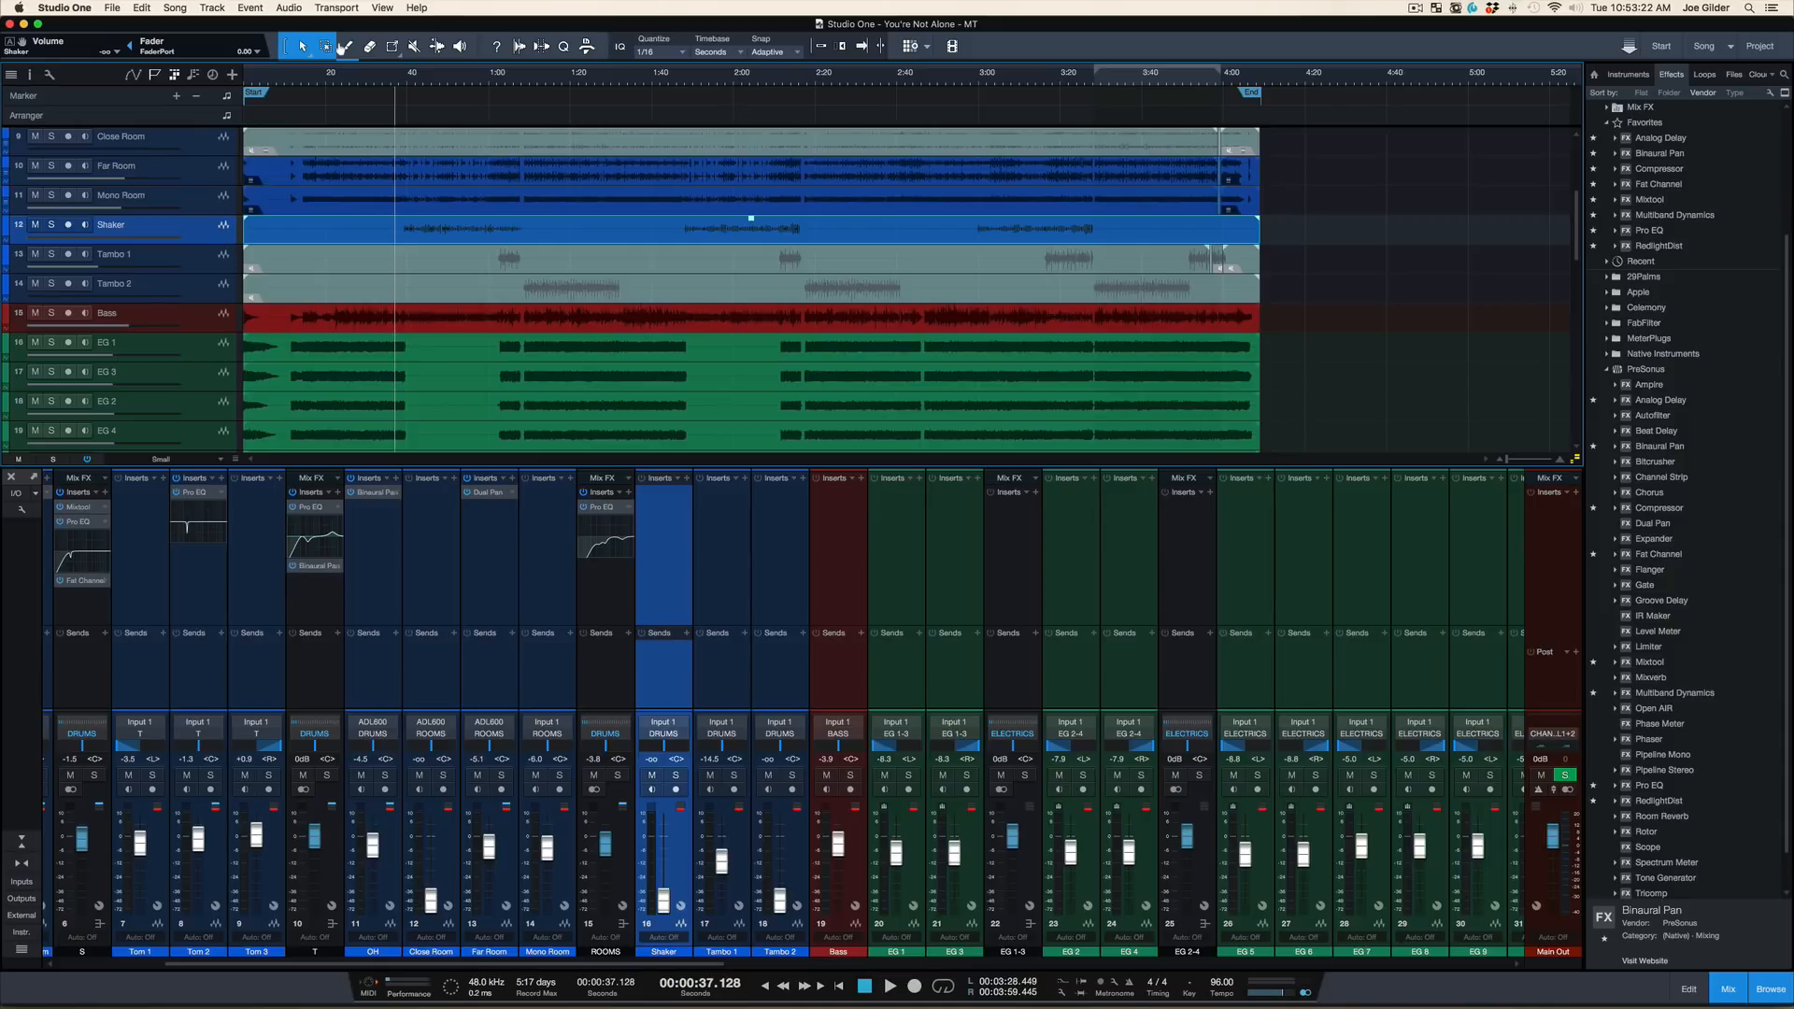
pyautogui.hotkey('shift', 'm')
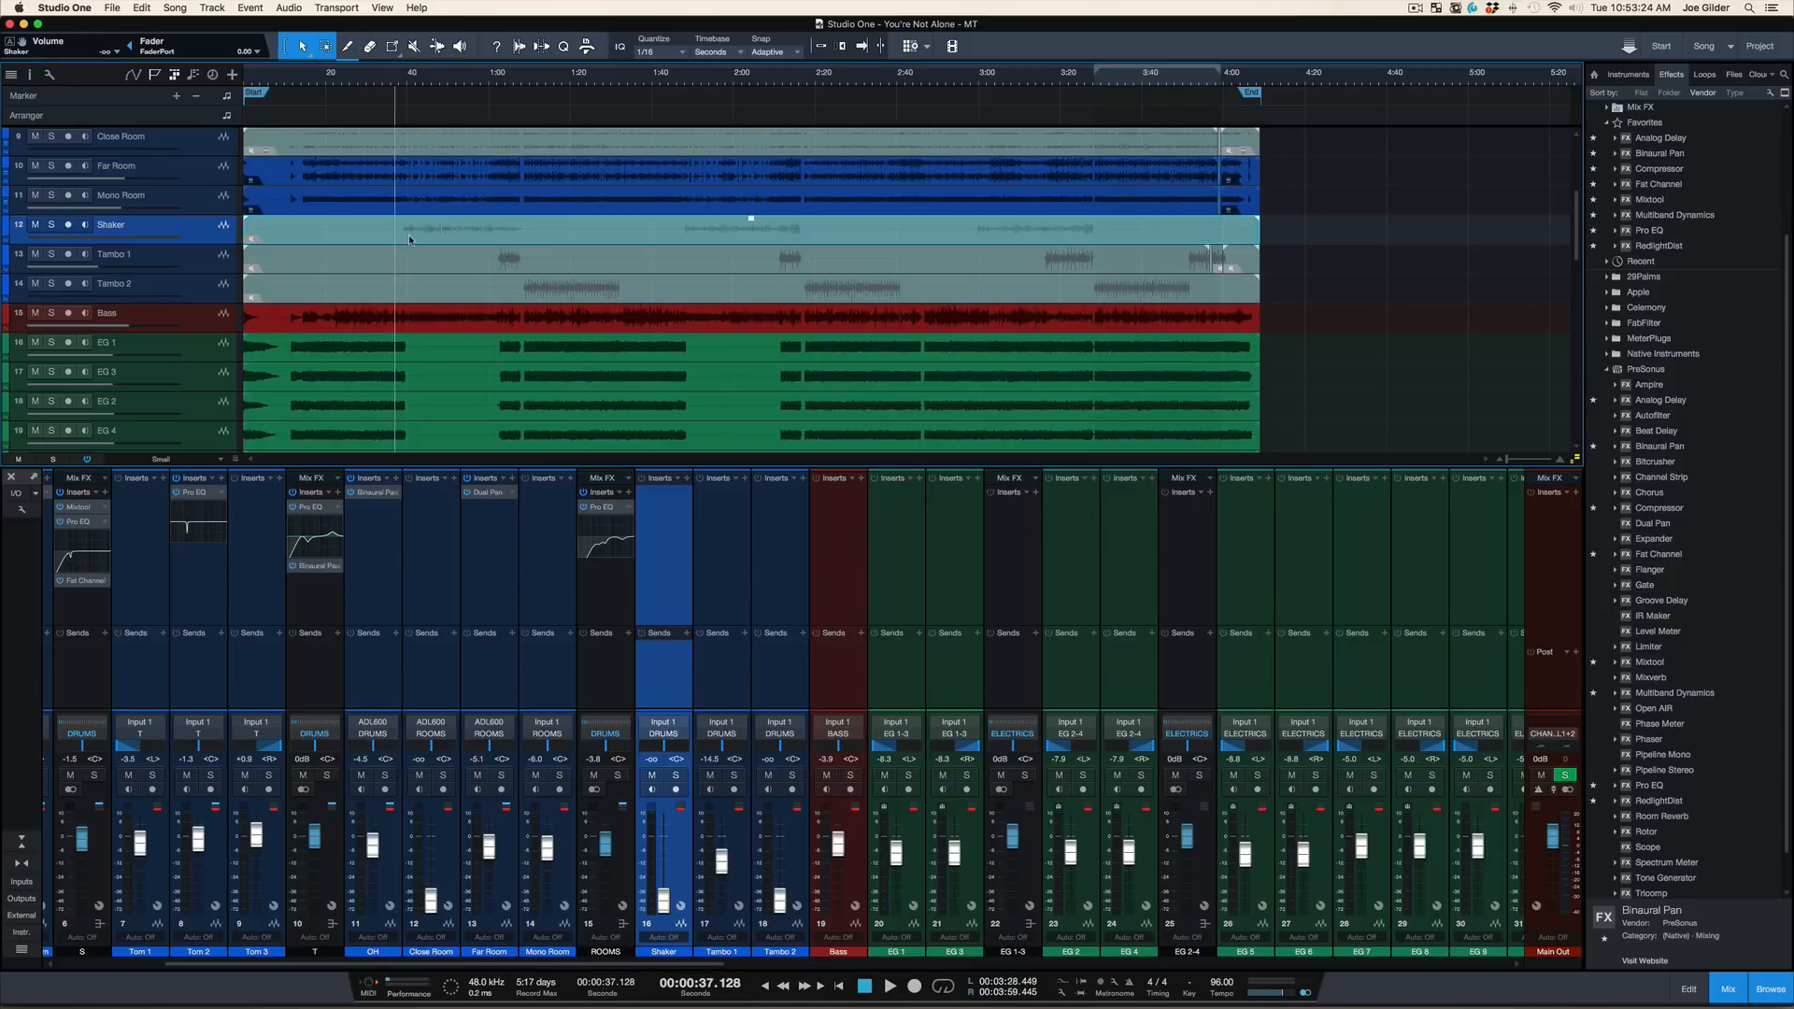
pyautogui.scroll(2, 418, 302)
pyautogui.scroll(-15, 417, 302)
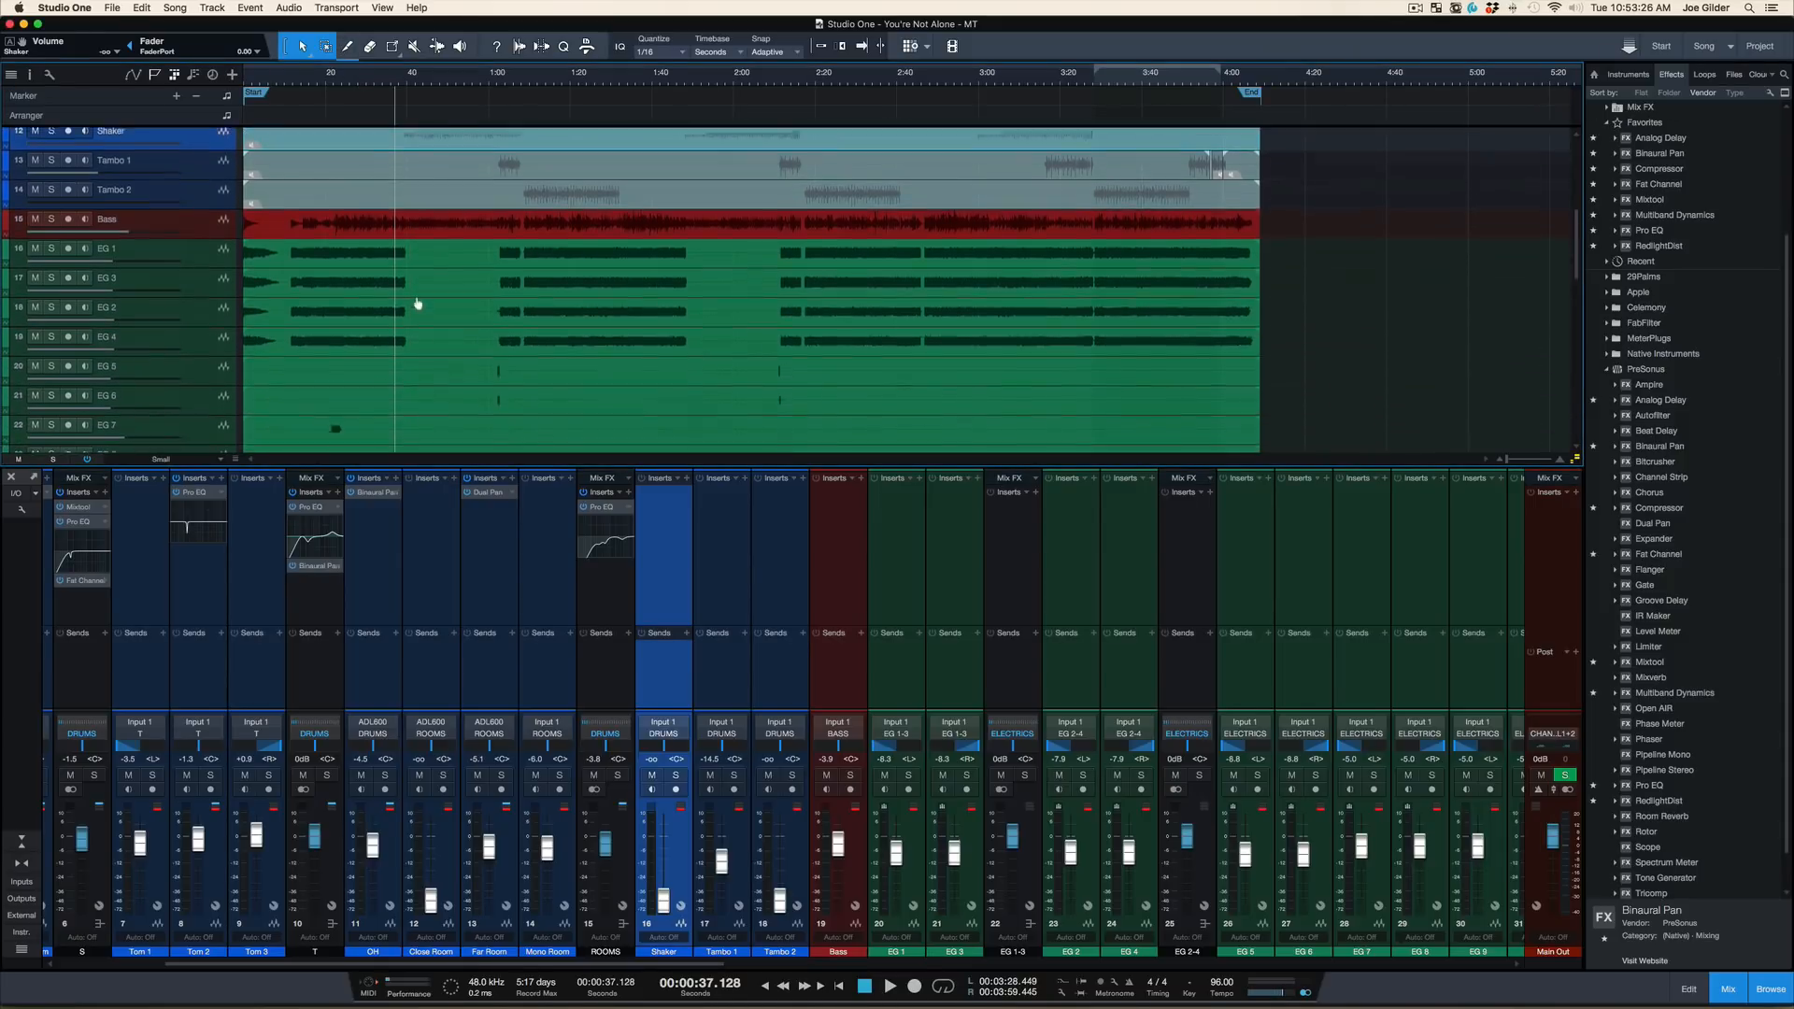
pyautogui.scroll(-5, 392, 272)
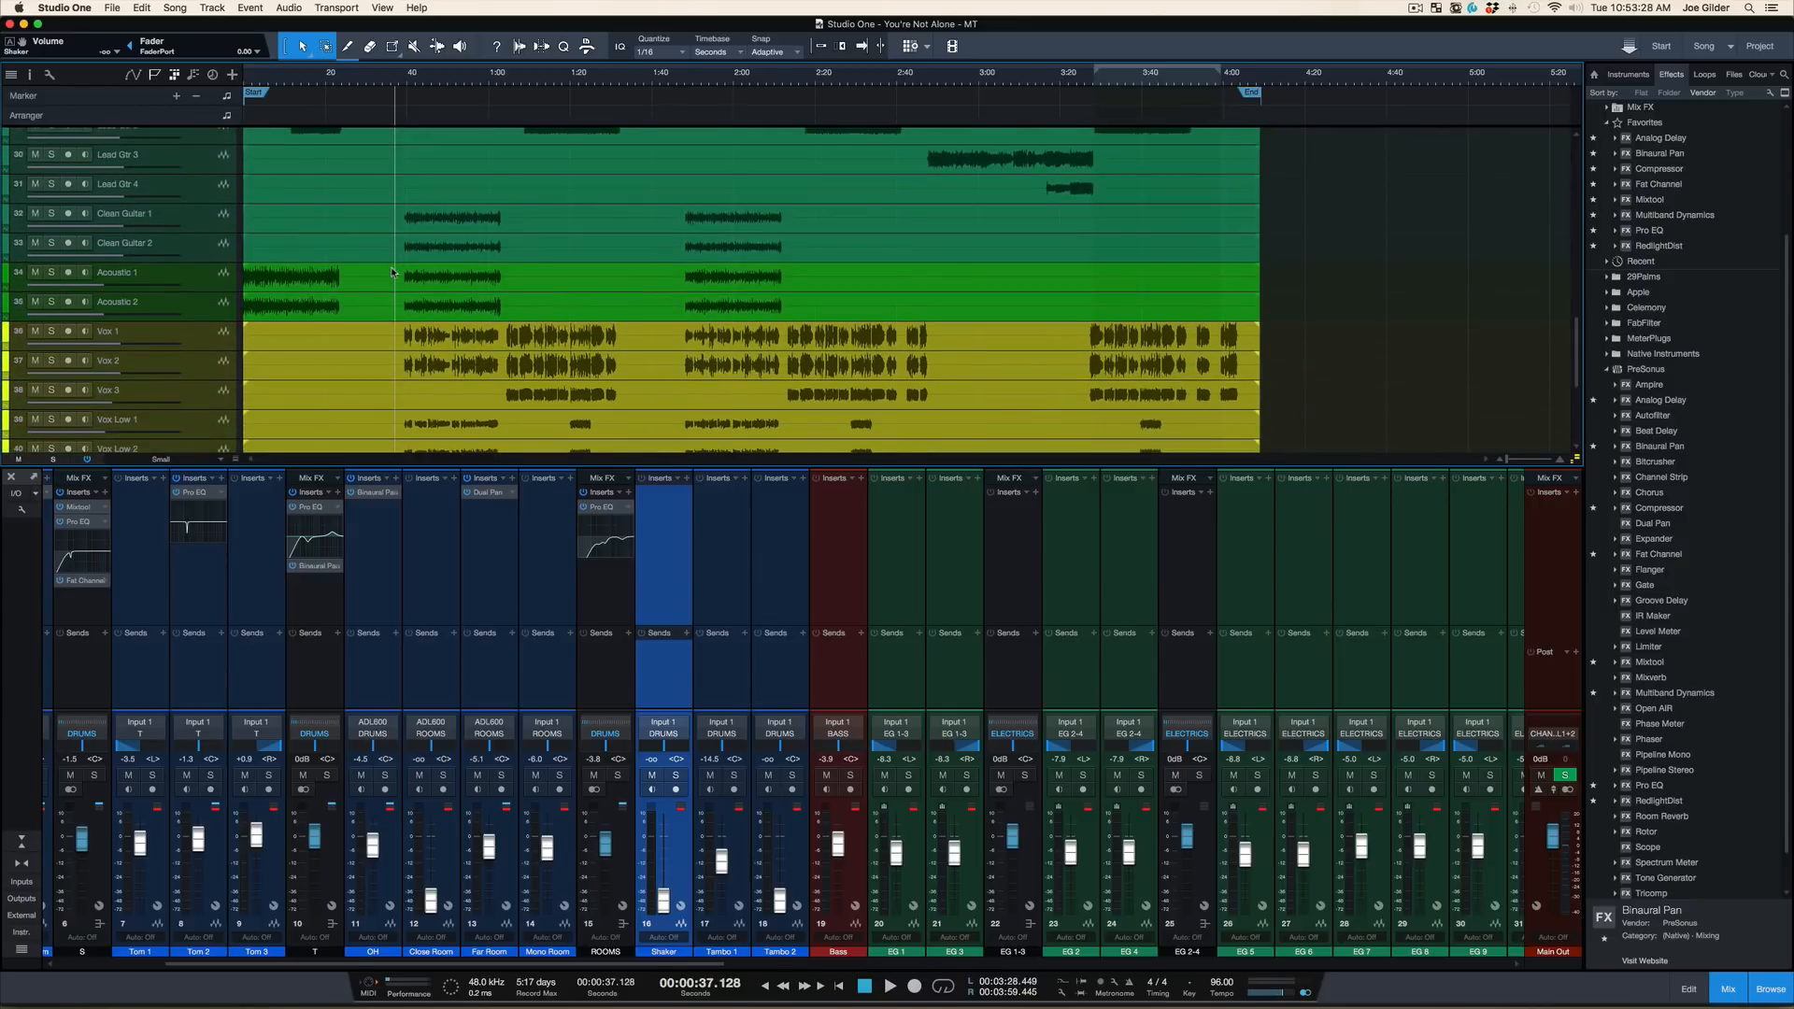
# Move the playback position to about 3:17, shortly before the last chorus
pyautogui.scroll(16, 391, 272)
pyautogui.scroll(10, 392, 272)
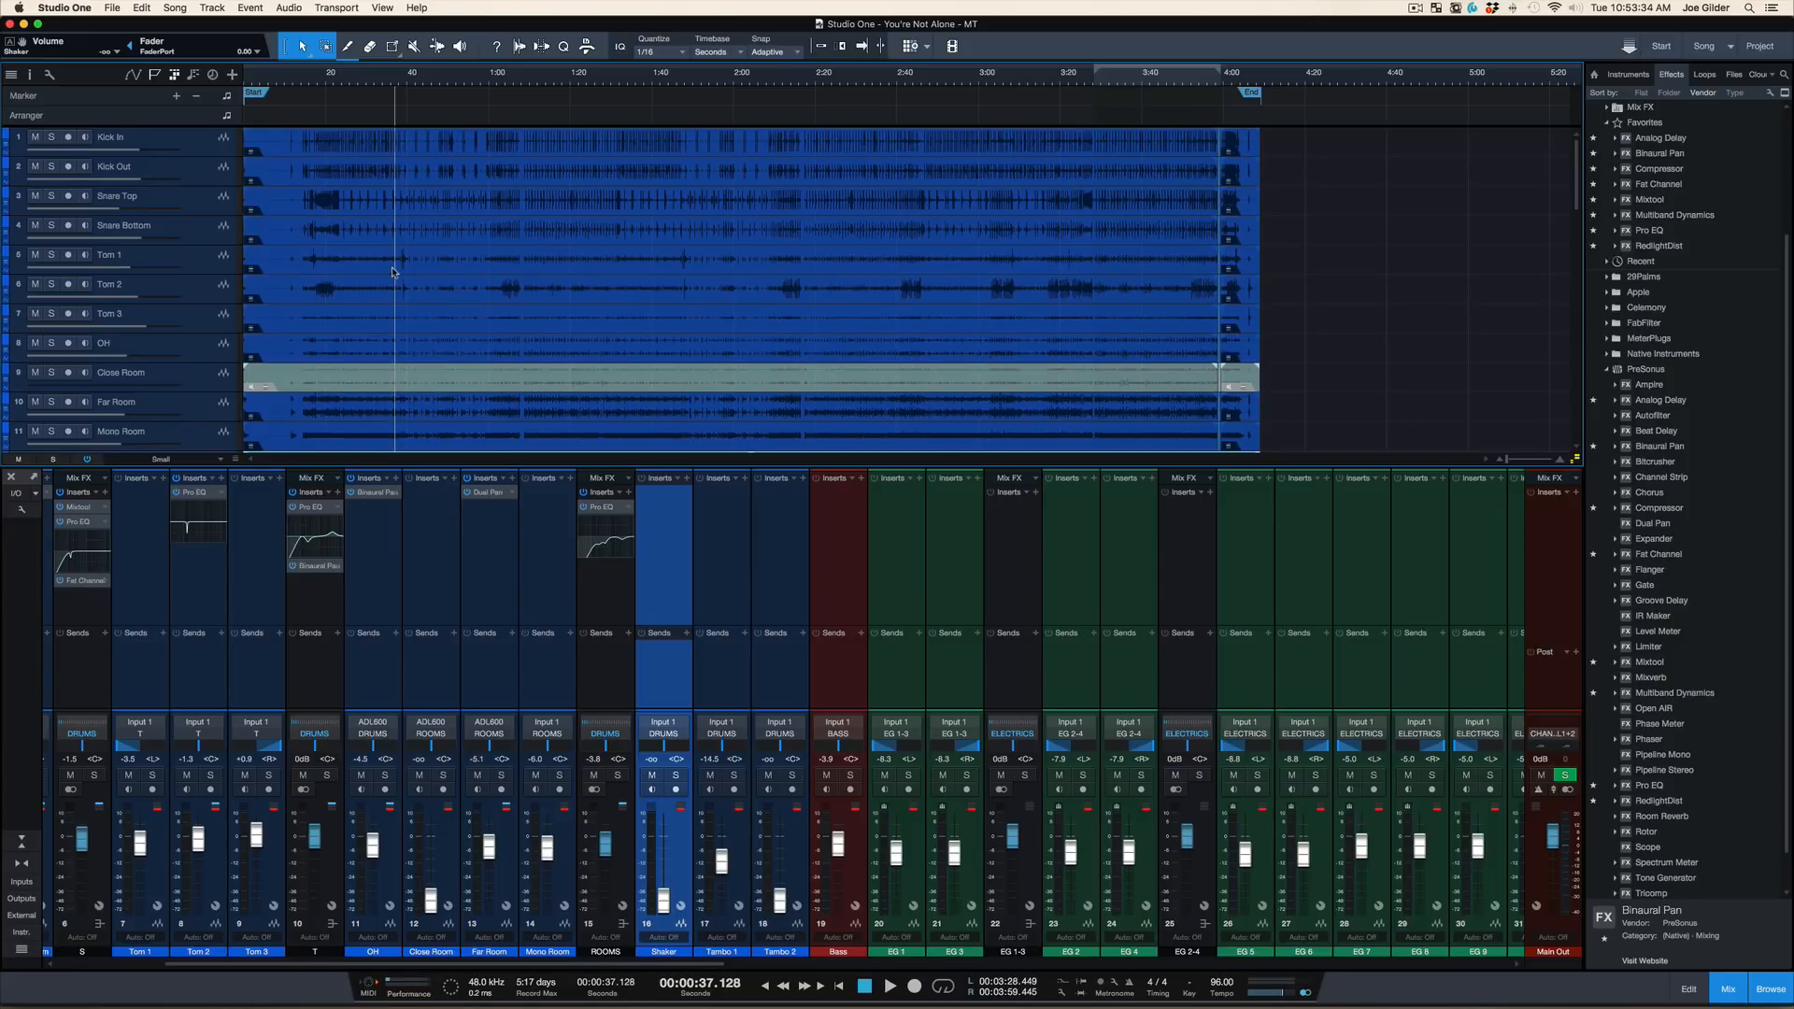
pyautogui.scroll(-5, 501, 310)
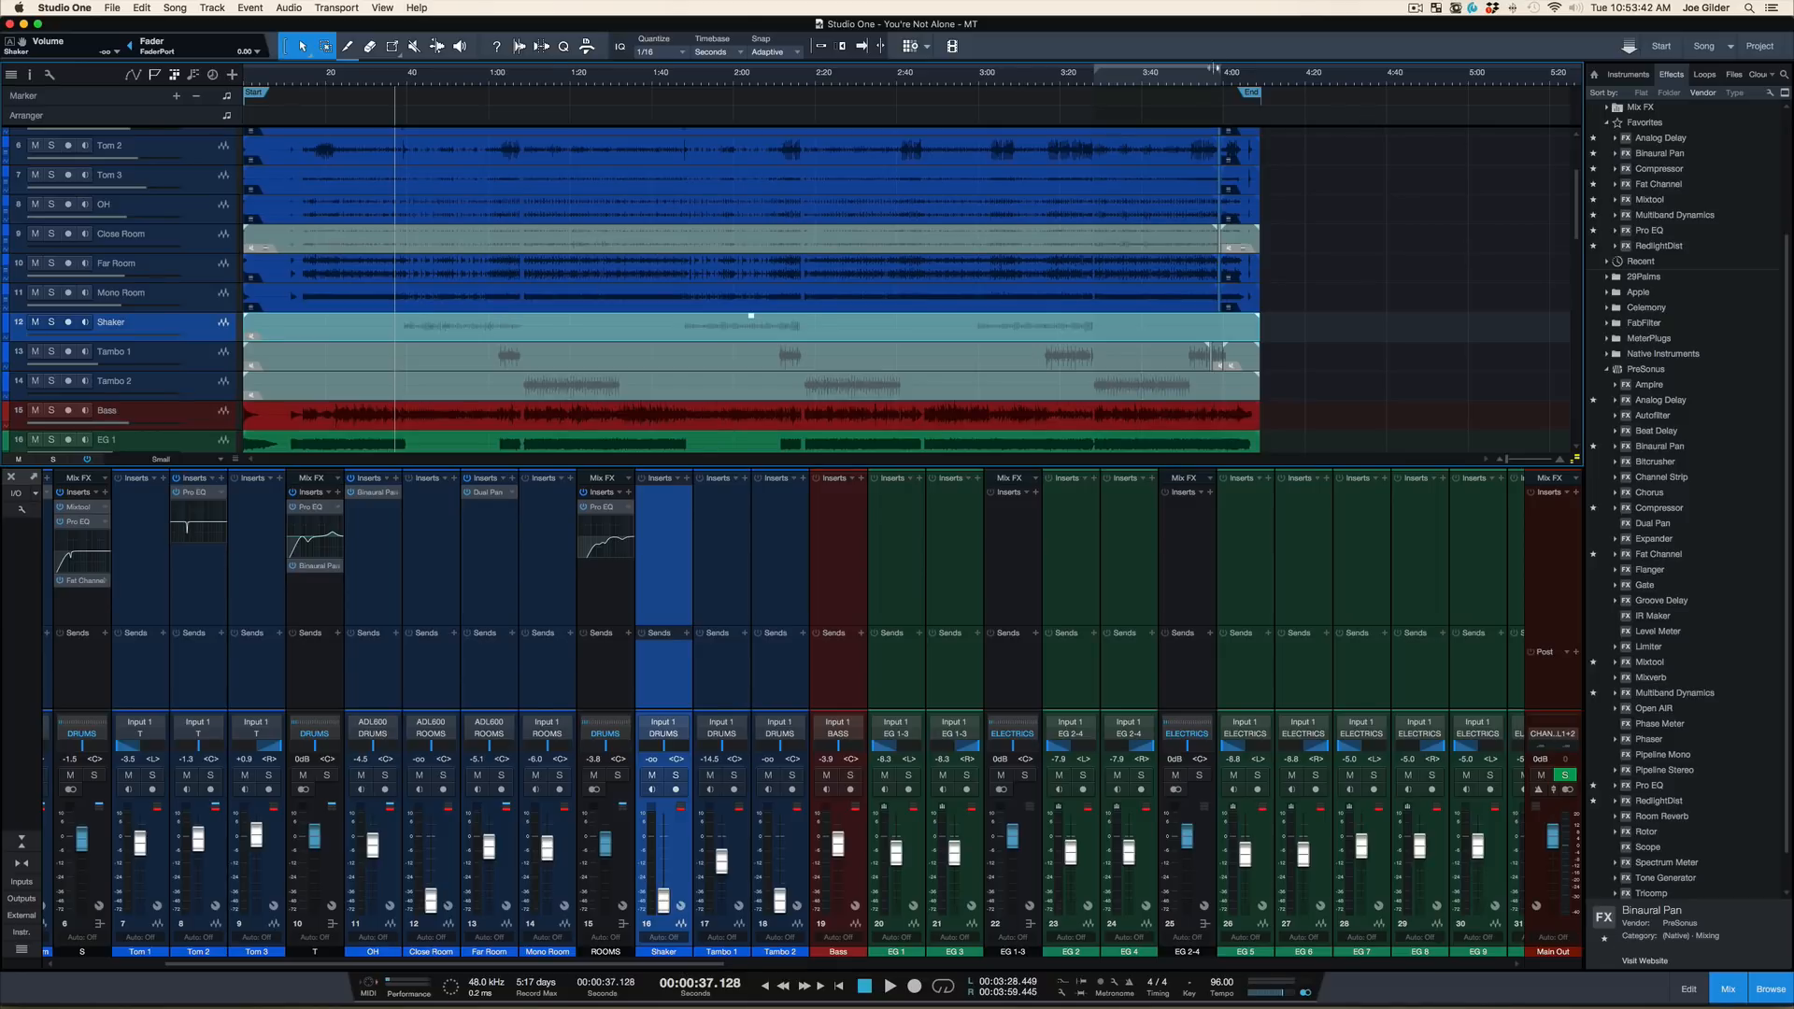
pyautogui.moveTo(1228, 76)
pyautogui.mouseDown()
pyautogui.moveTo(1219, 156)
pyautogui.moveTo(1227, 67)
pyautogui.mouseUp()
pyautogui.click(1050, 84)
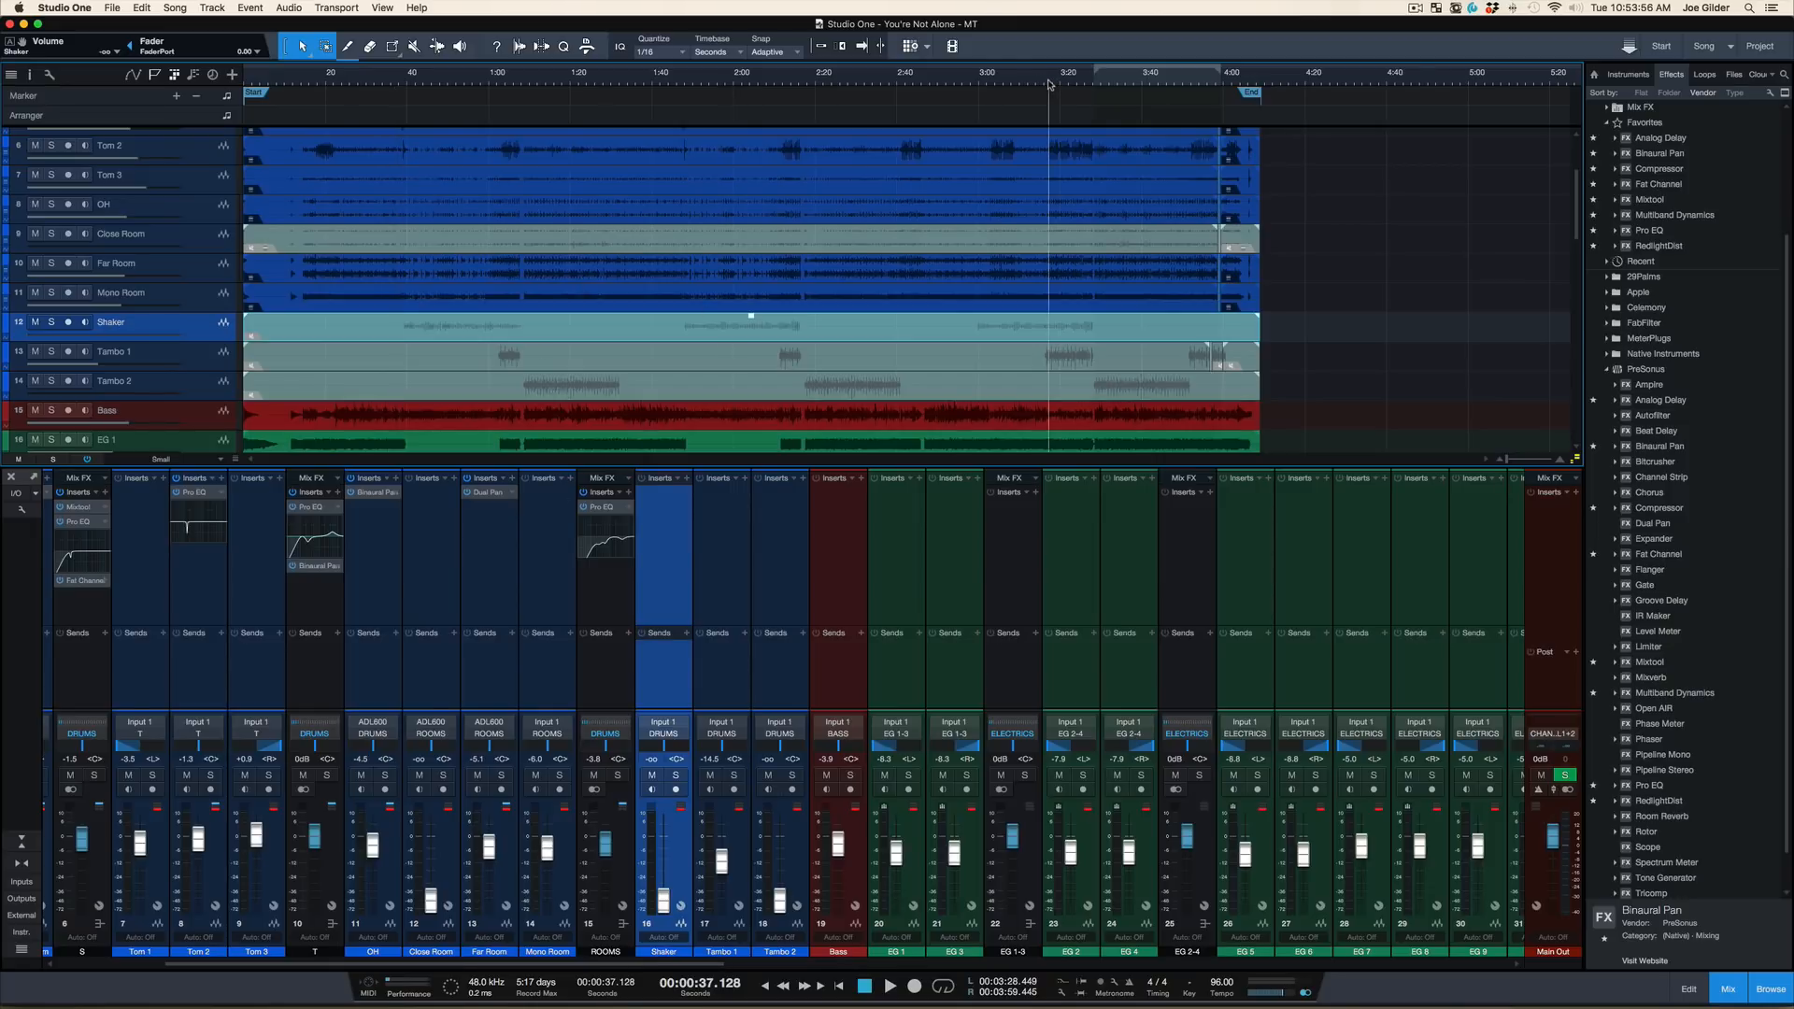
# Select only the BASS bus in the mixer, play the mix, and raise the bus volume to about +0.6 dB
pyautogui.hscroll(10, 783, 614)
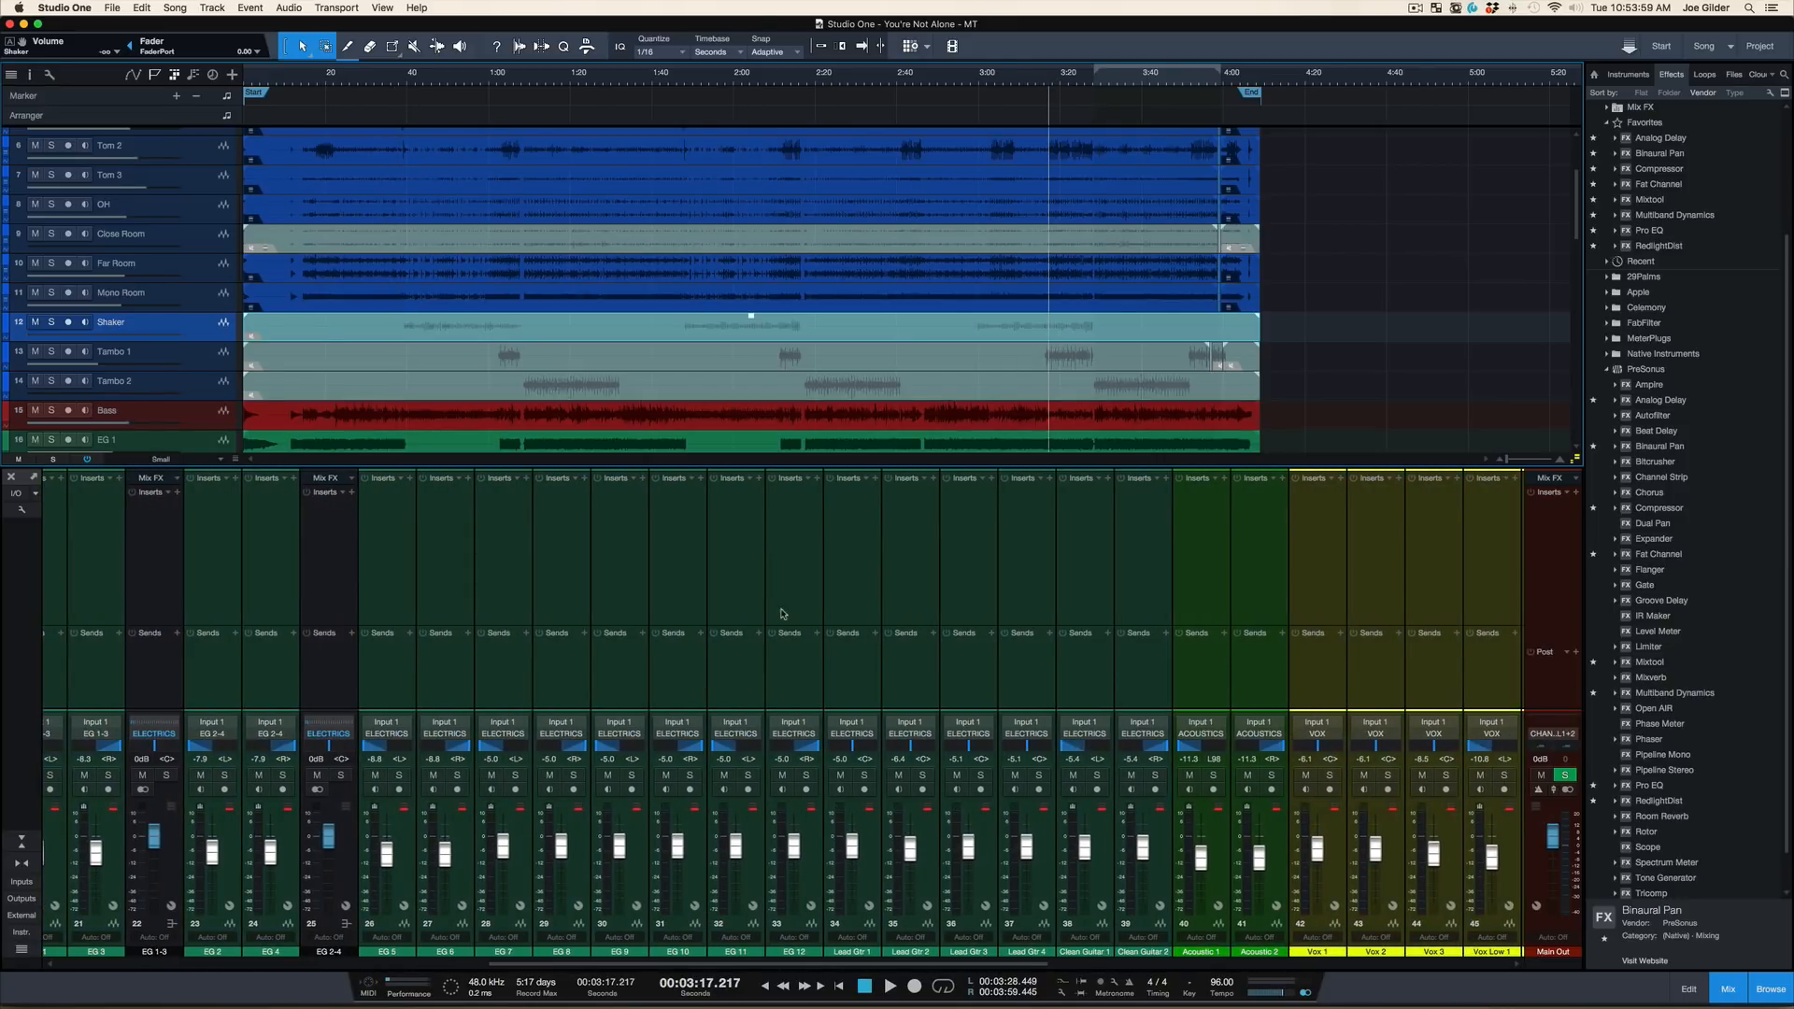
pyautogui.hscroll(10, 783, 614)
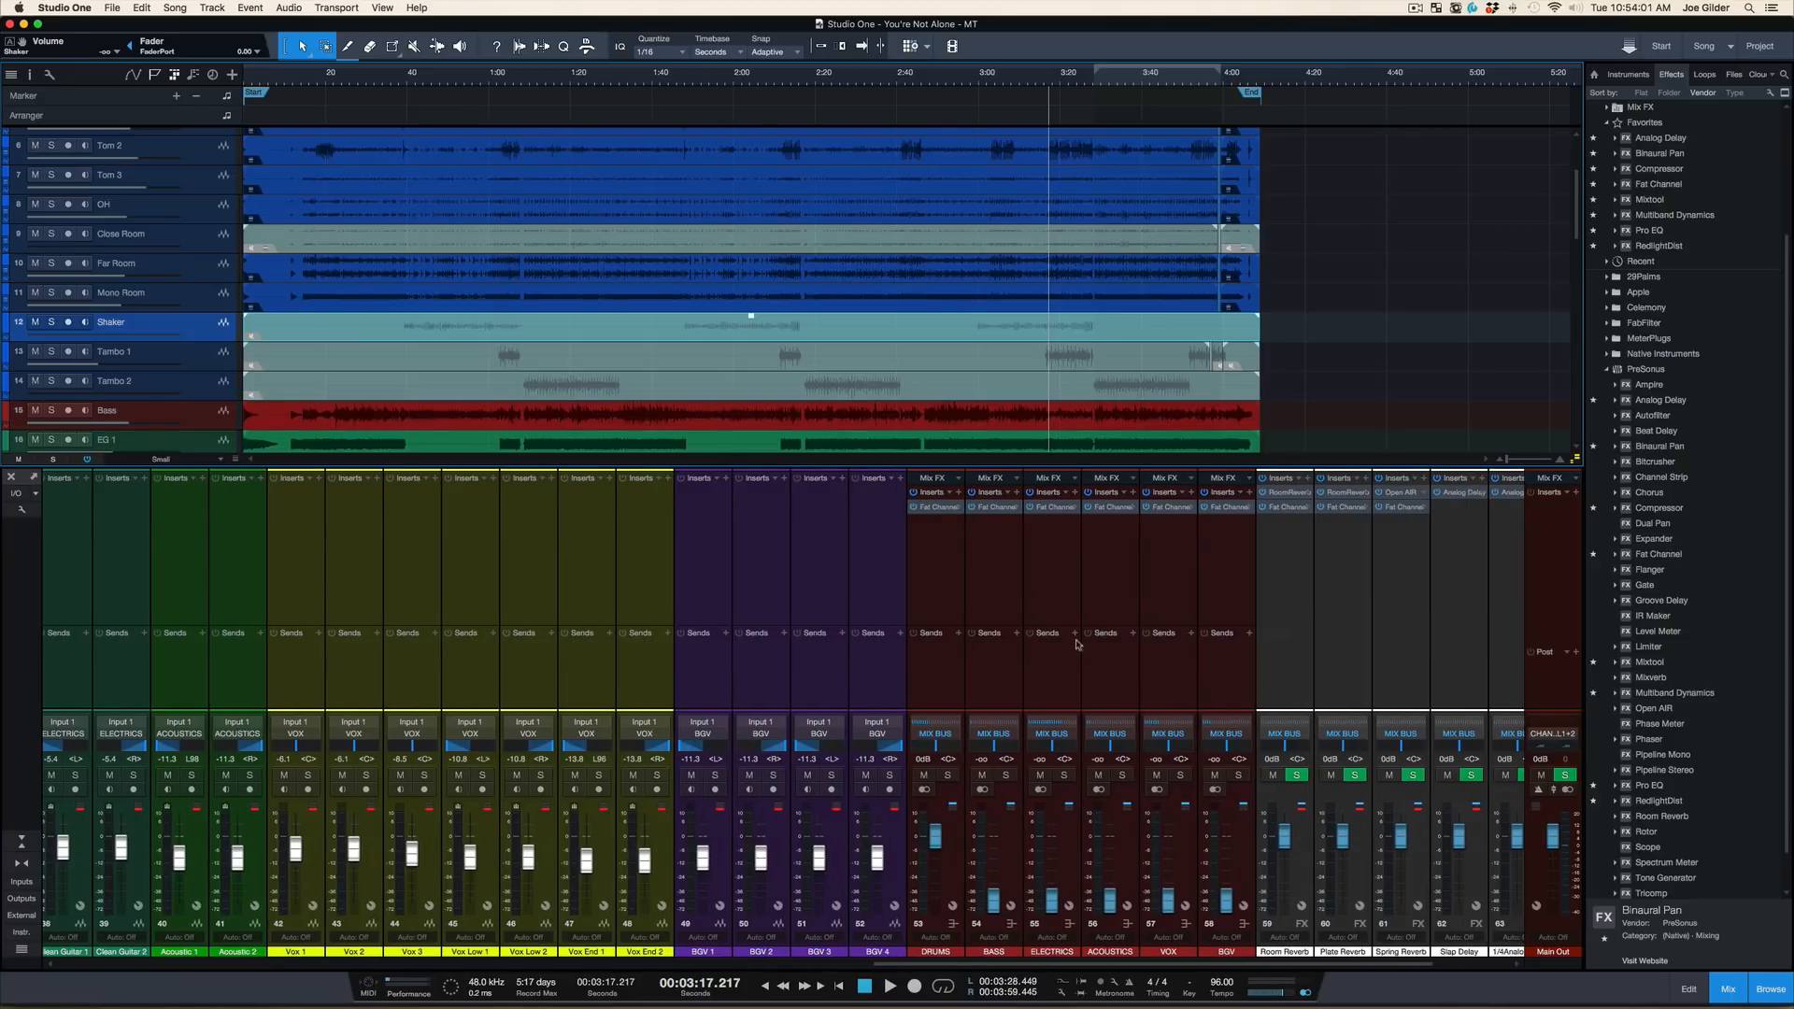
pyautogui.click(1004, 679)
pyautogui.keyDown('shift'); pyautogui.click(1050, 682); pyautogui.keyUp('shift')
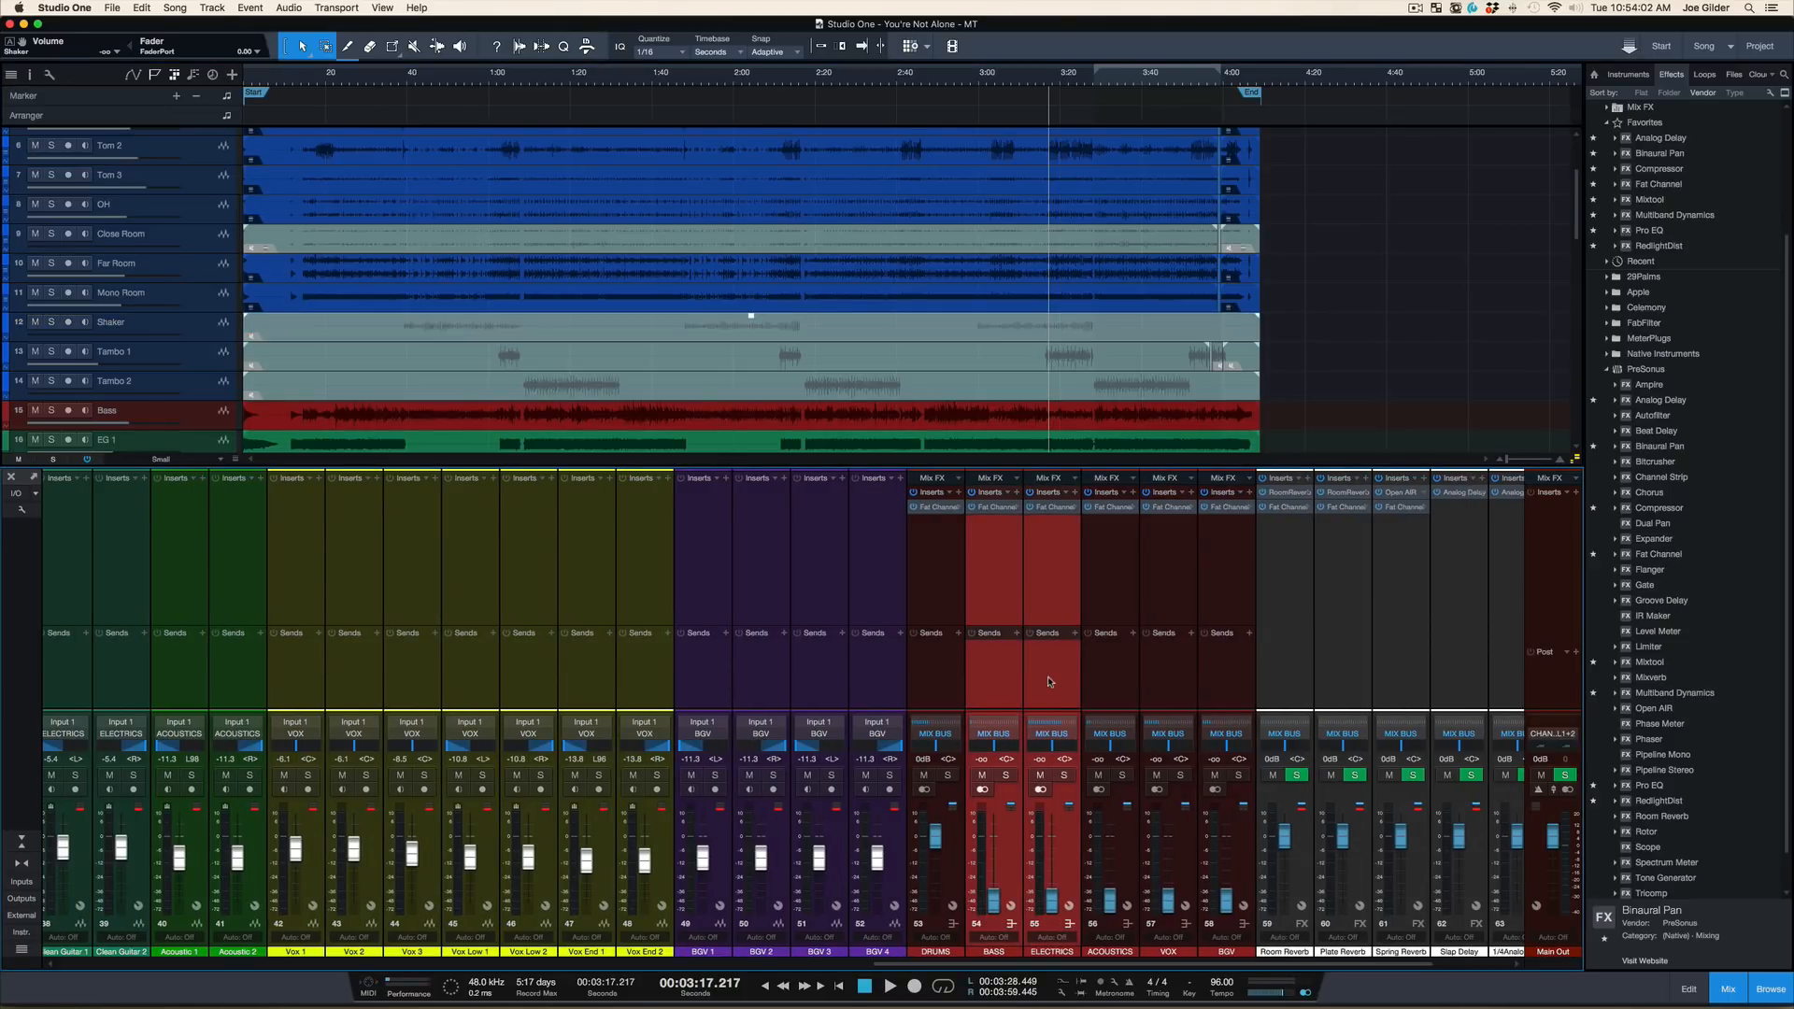
pyautogui.click(997, 683)
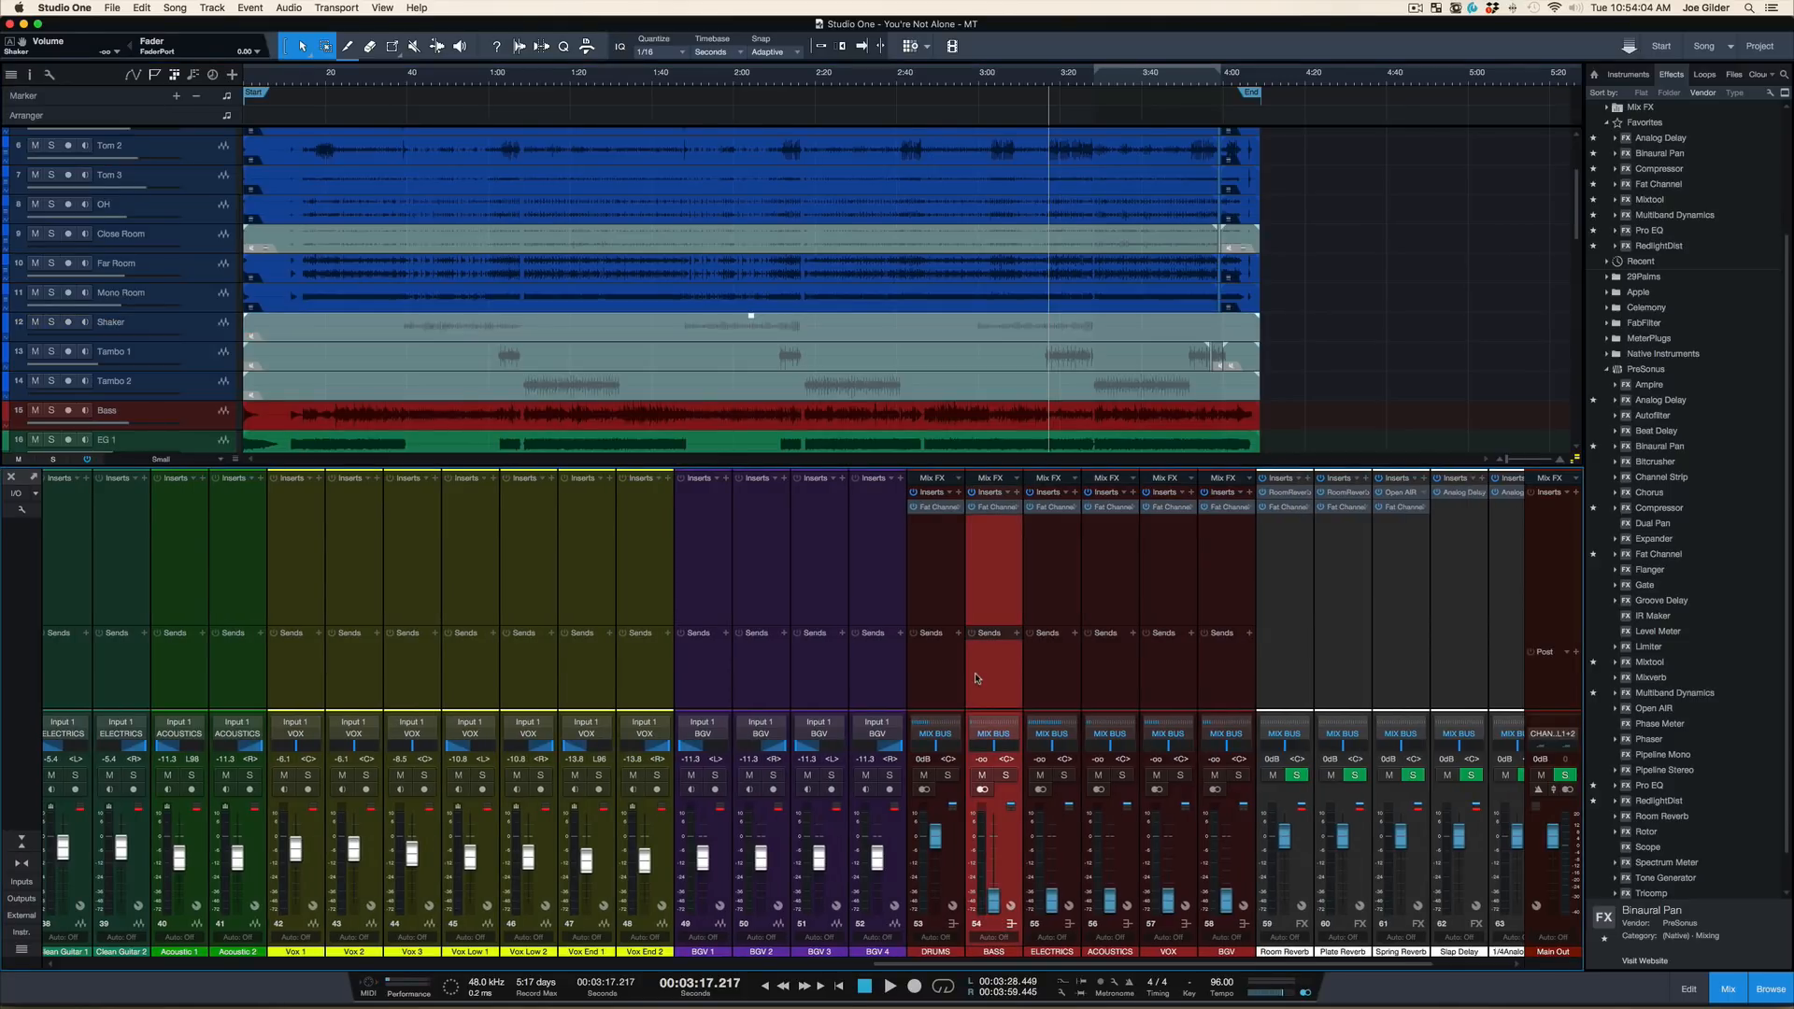
pyautogui.press('space')
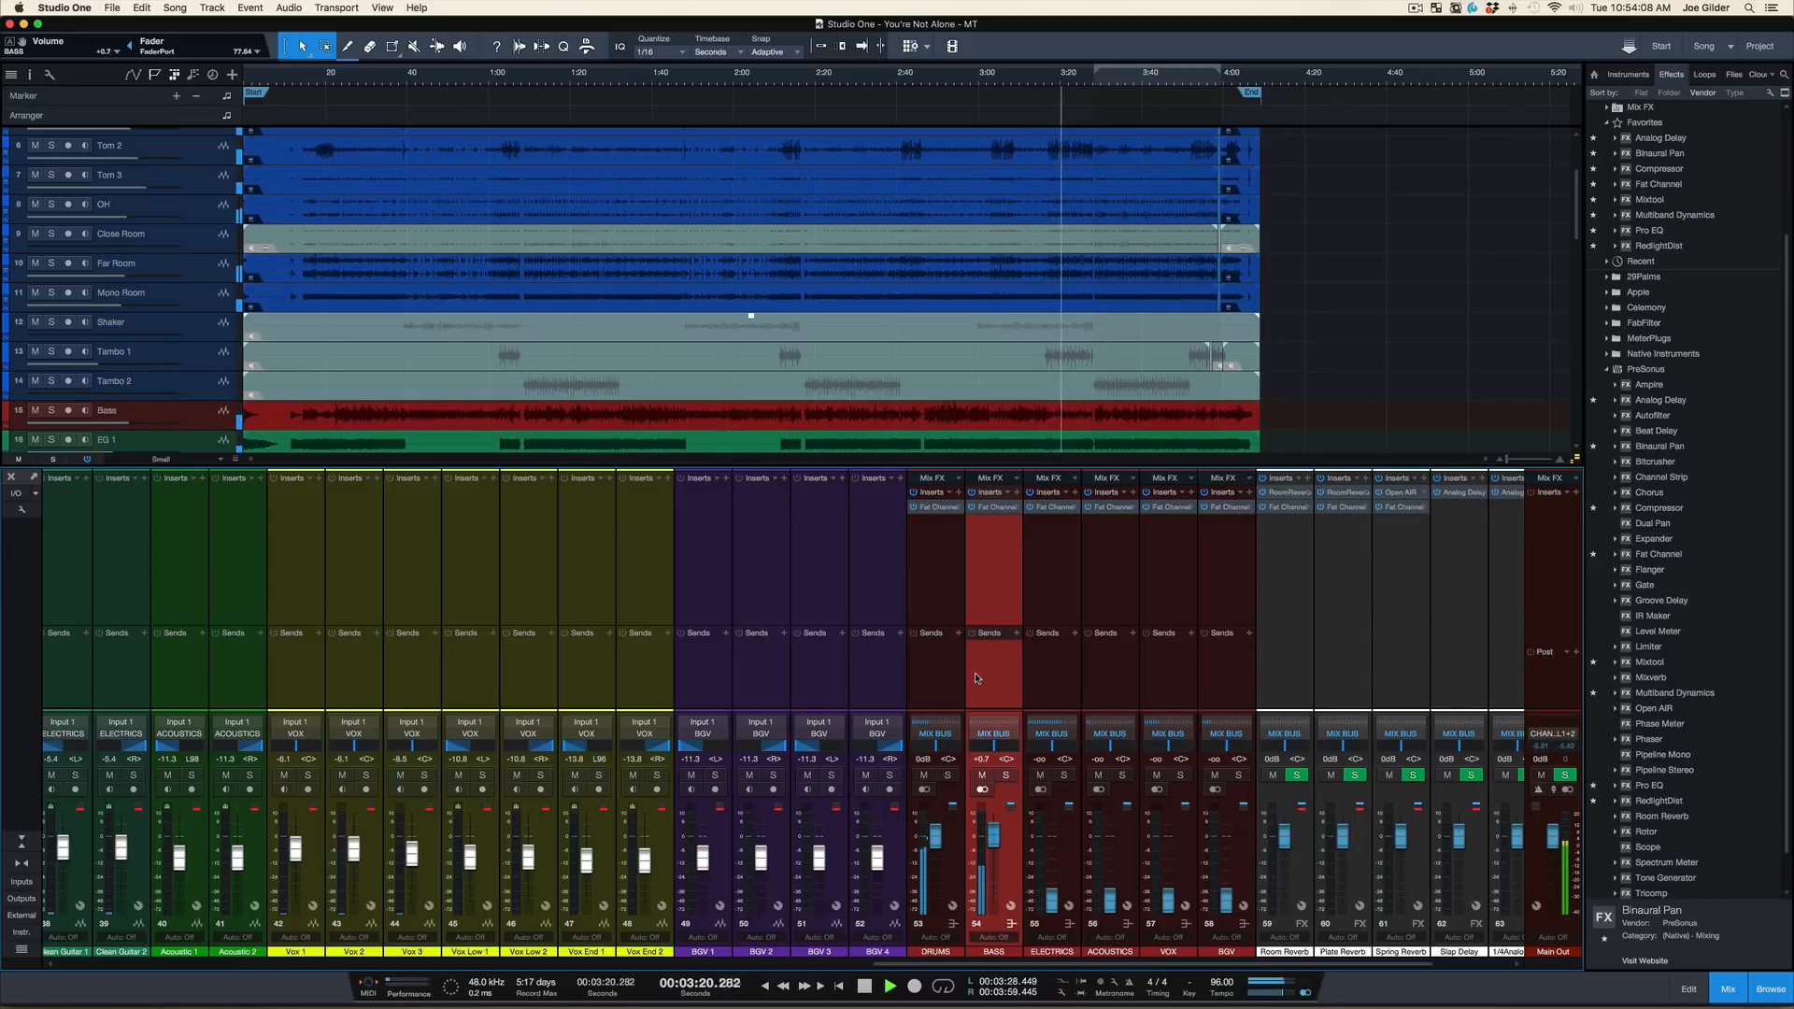
# Select the ELECTRICS bus and raise its volume to about -0.1 dB while the mix plays
pyautogui.click(1070, 685)
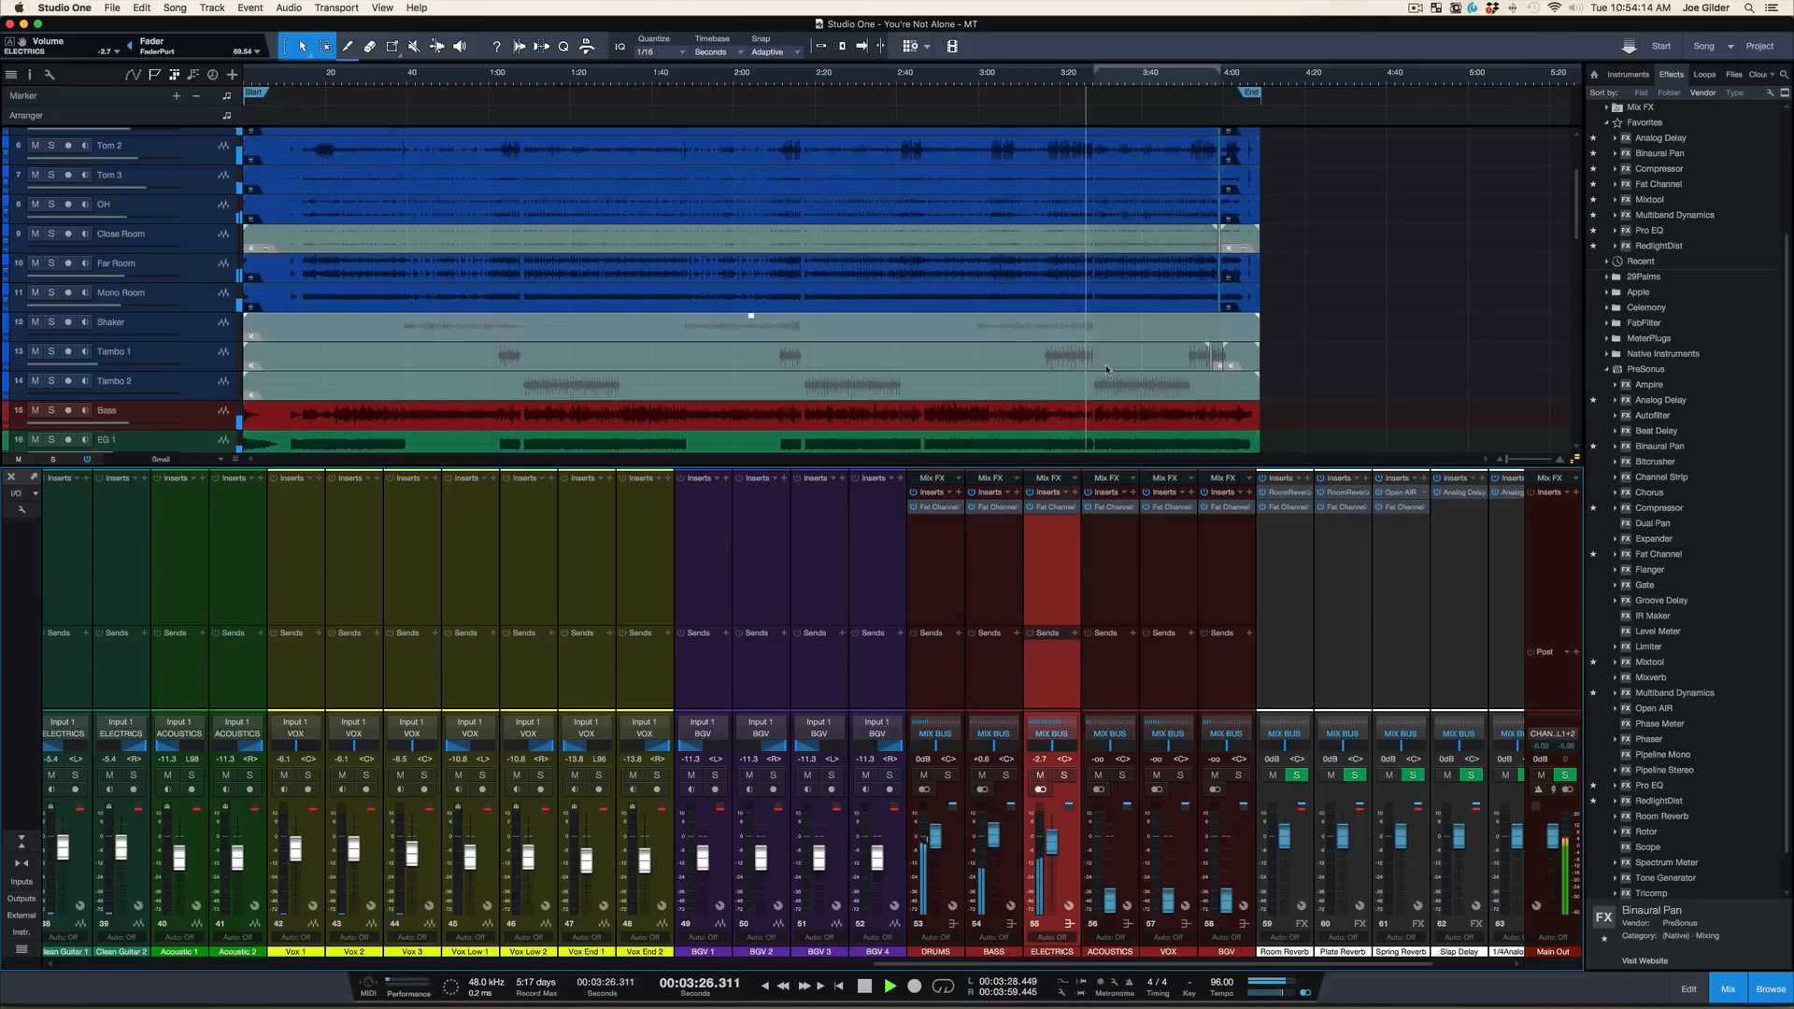
pyautogui.scroll(-8, 1106, 370)
pyautogui.scroll(-1, 1106, 369)
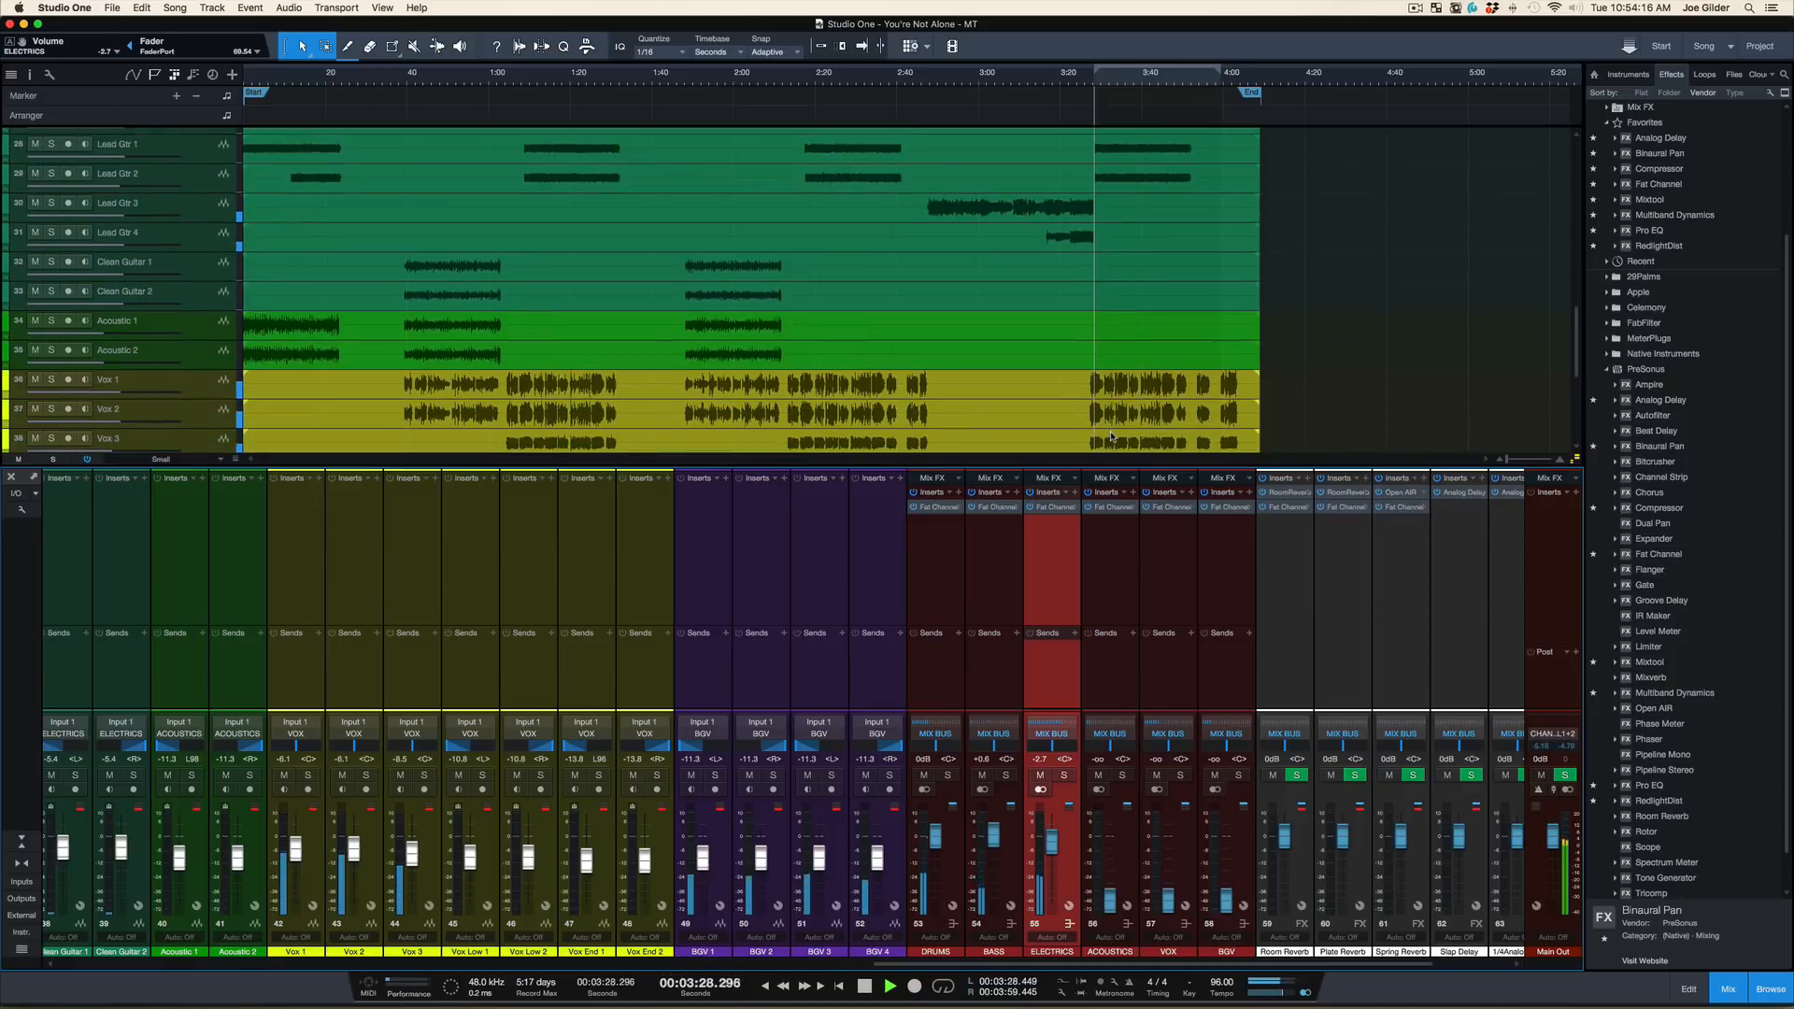
pyautogui.scroll(-2, 1106, 369)
pyautogui.scroll(7, 1129, 322)
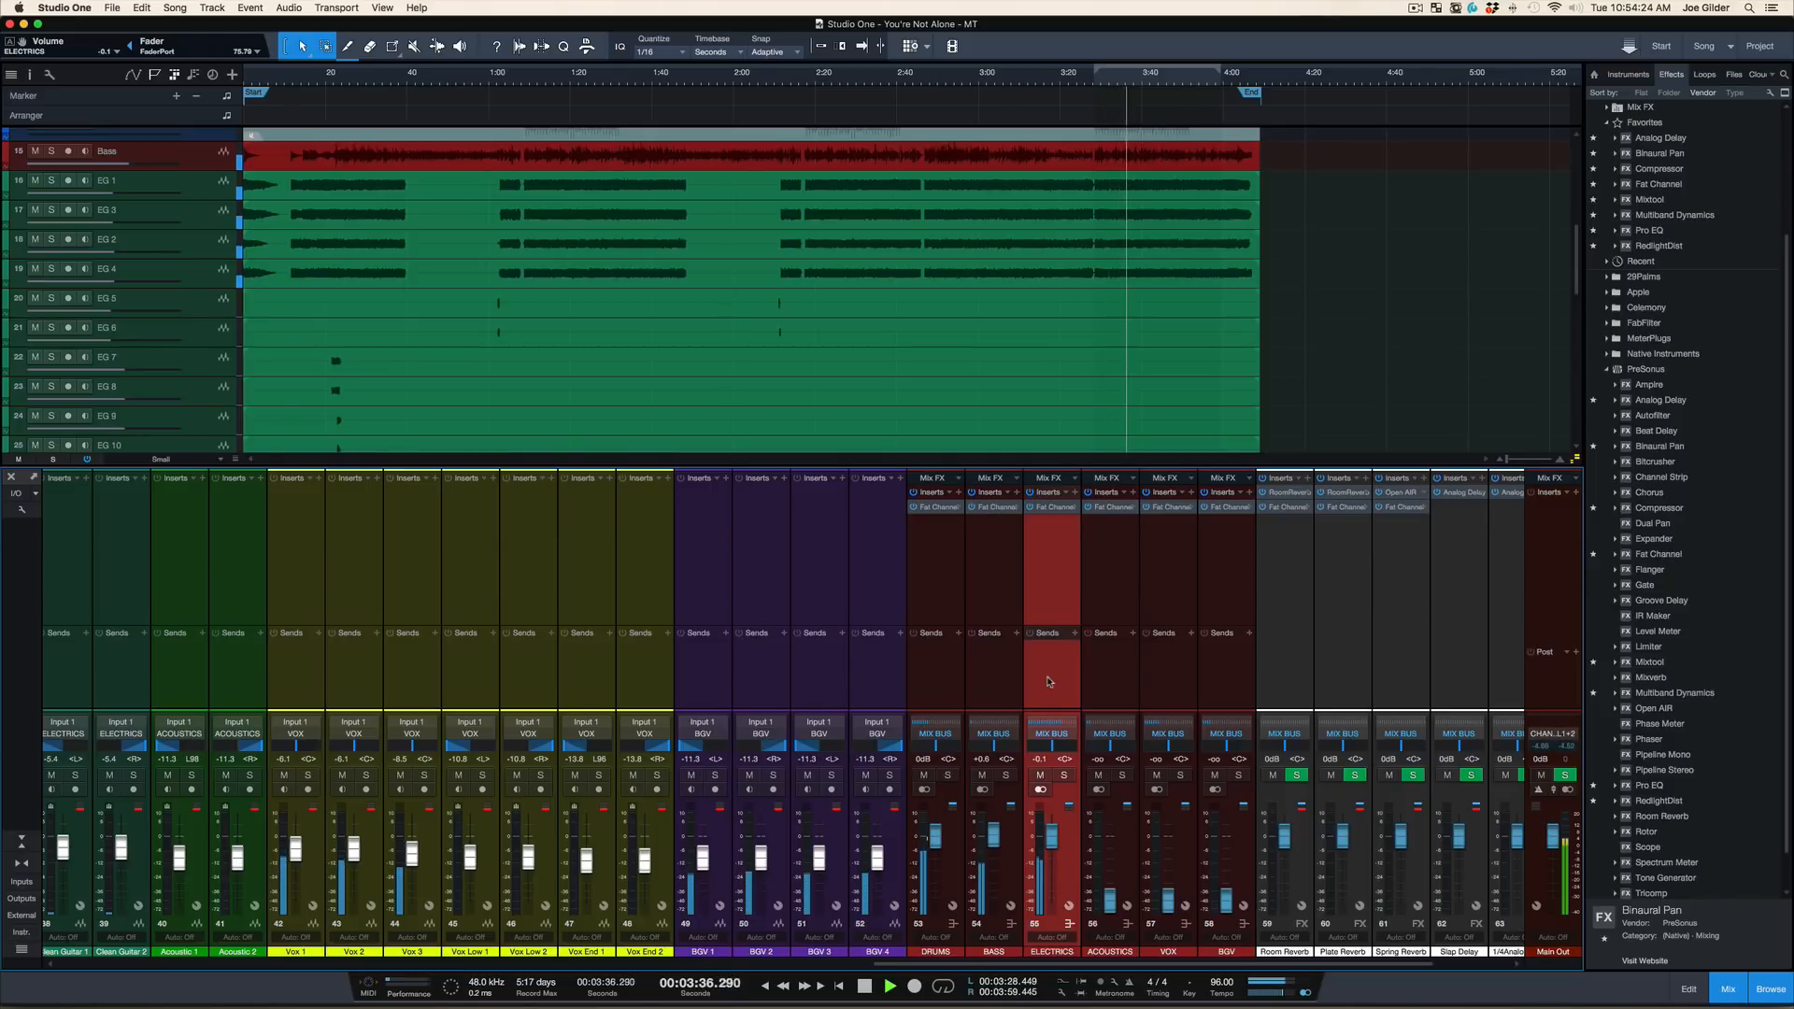
# Hide the mixer and turn on input monitoring for the You're Not Alone track below the BGV tracks
pyautogui.press('F3')
pyautogui.scroll(-1, 972, 743)
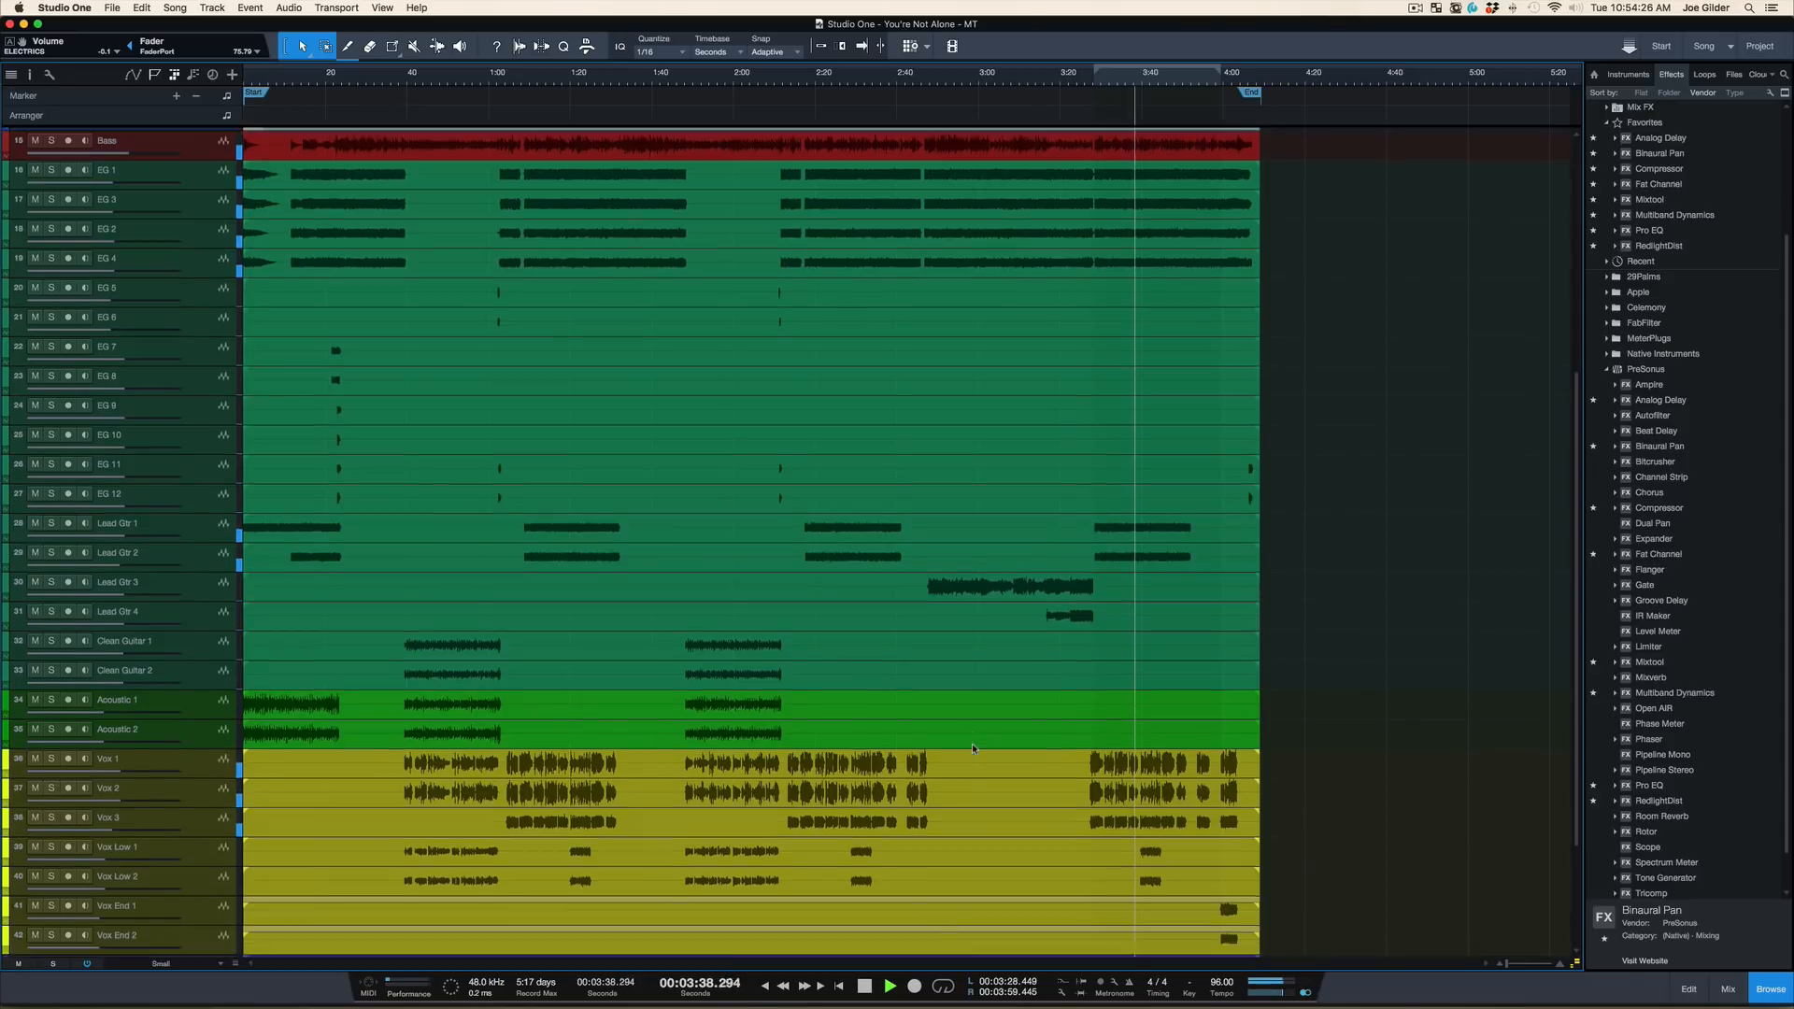
pyautogui.scroll(-5, 972, 743)
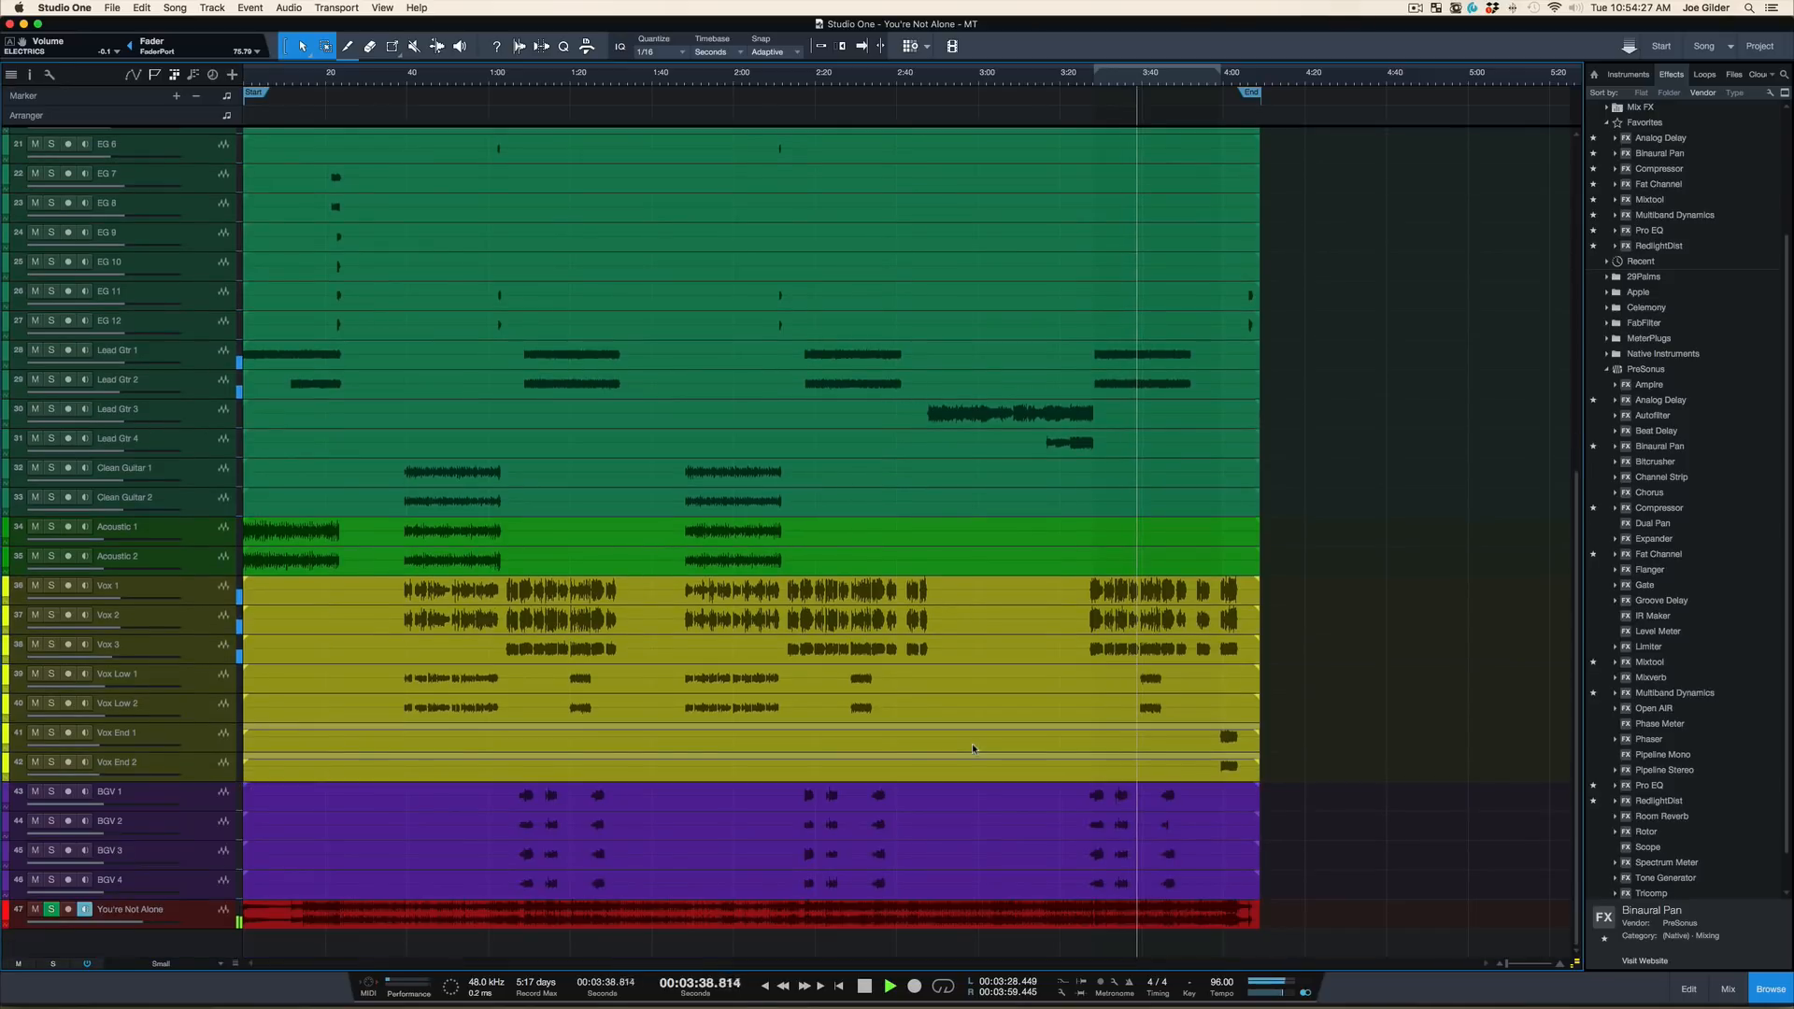
pyautogui.click(84, 910)
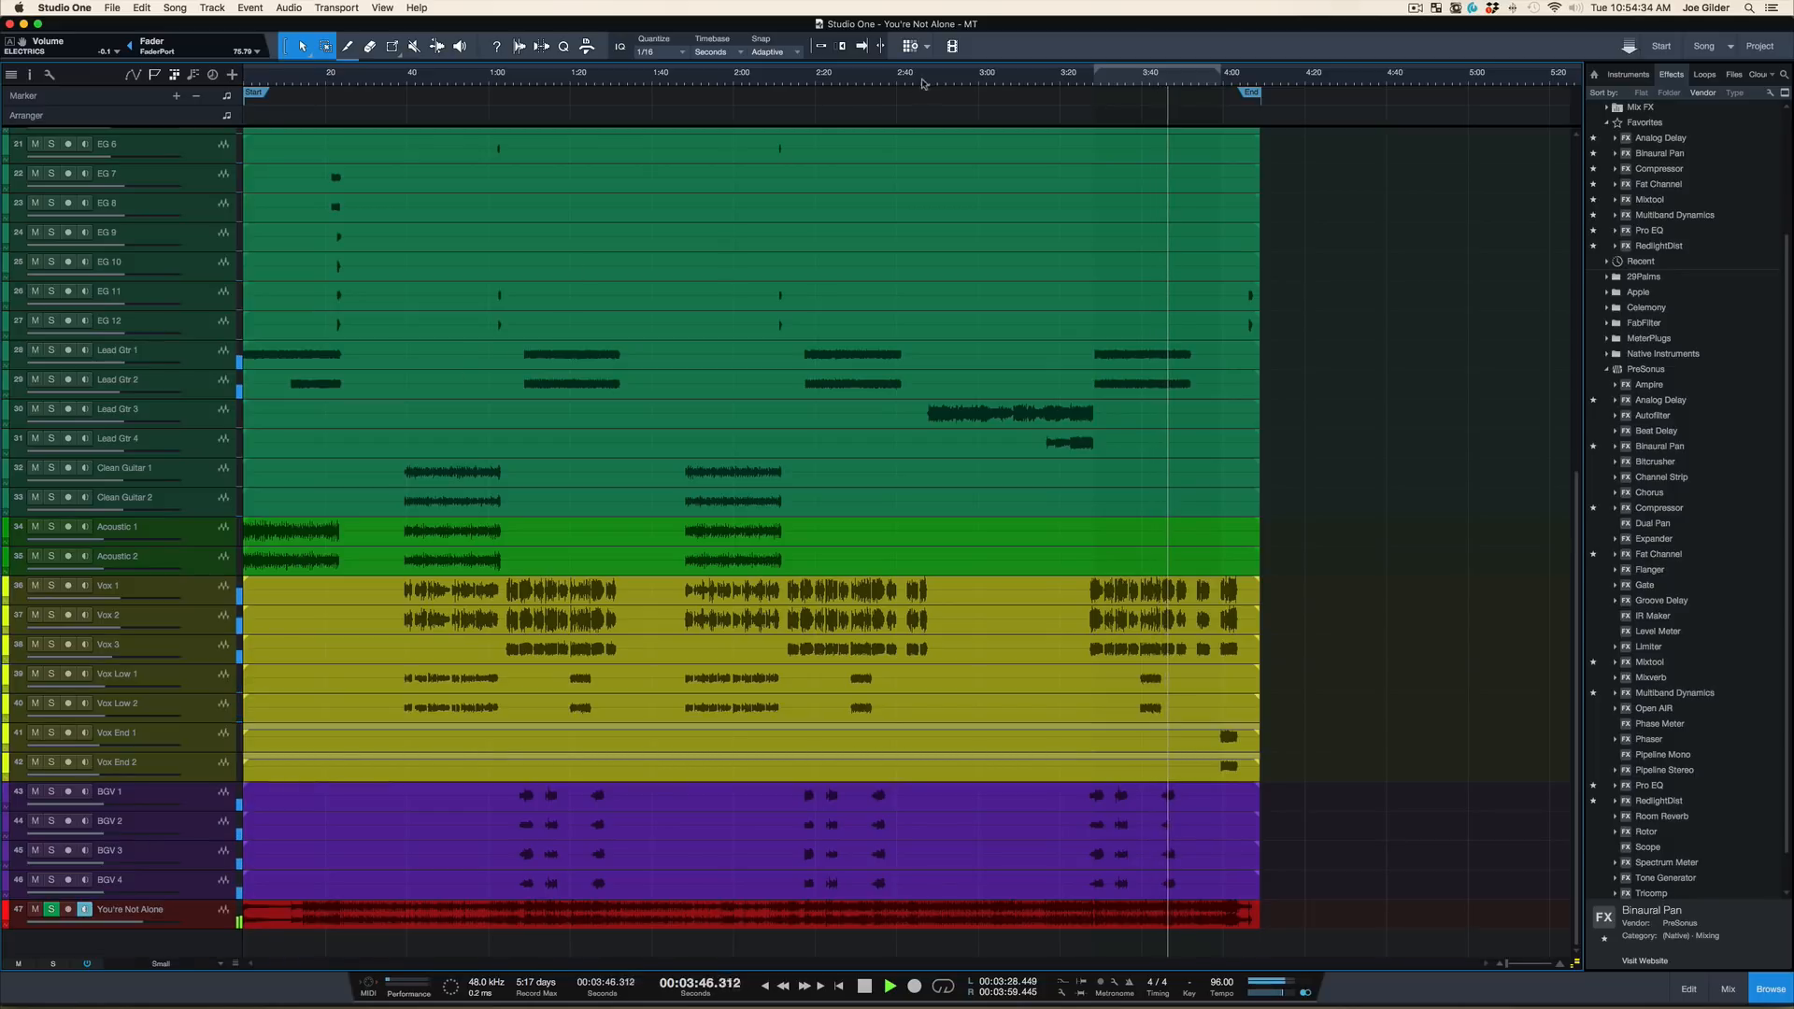
# Play from near the start of the Lead Gtr 3 part, switching monitoring on the You're Not Alone track off and on repeatedly to compare
pyautogui.press('KP_Subtract')
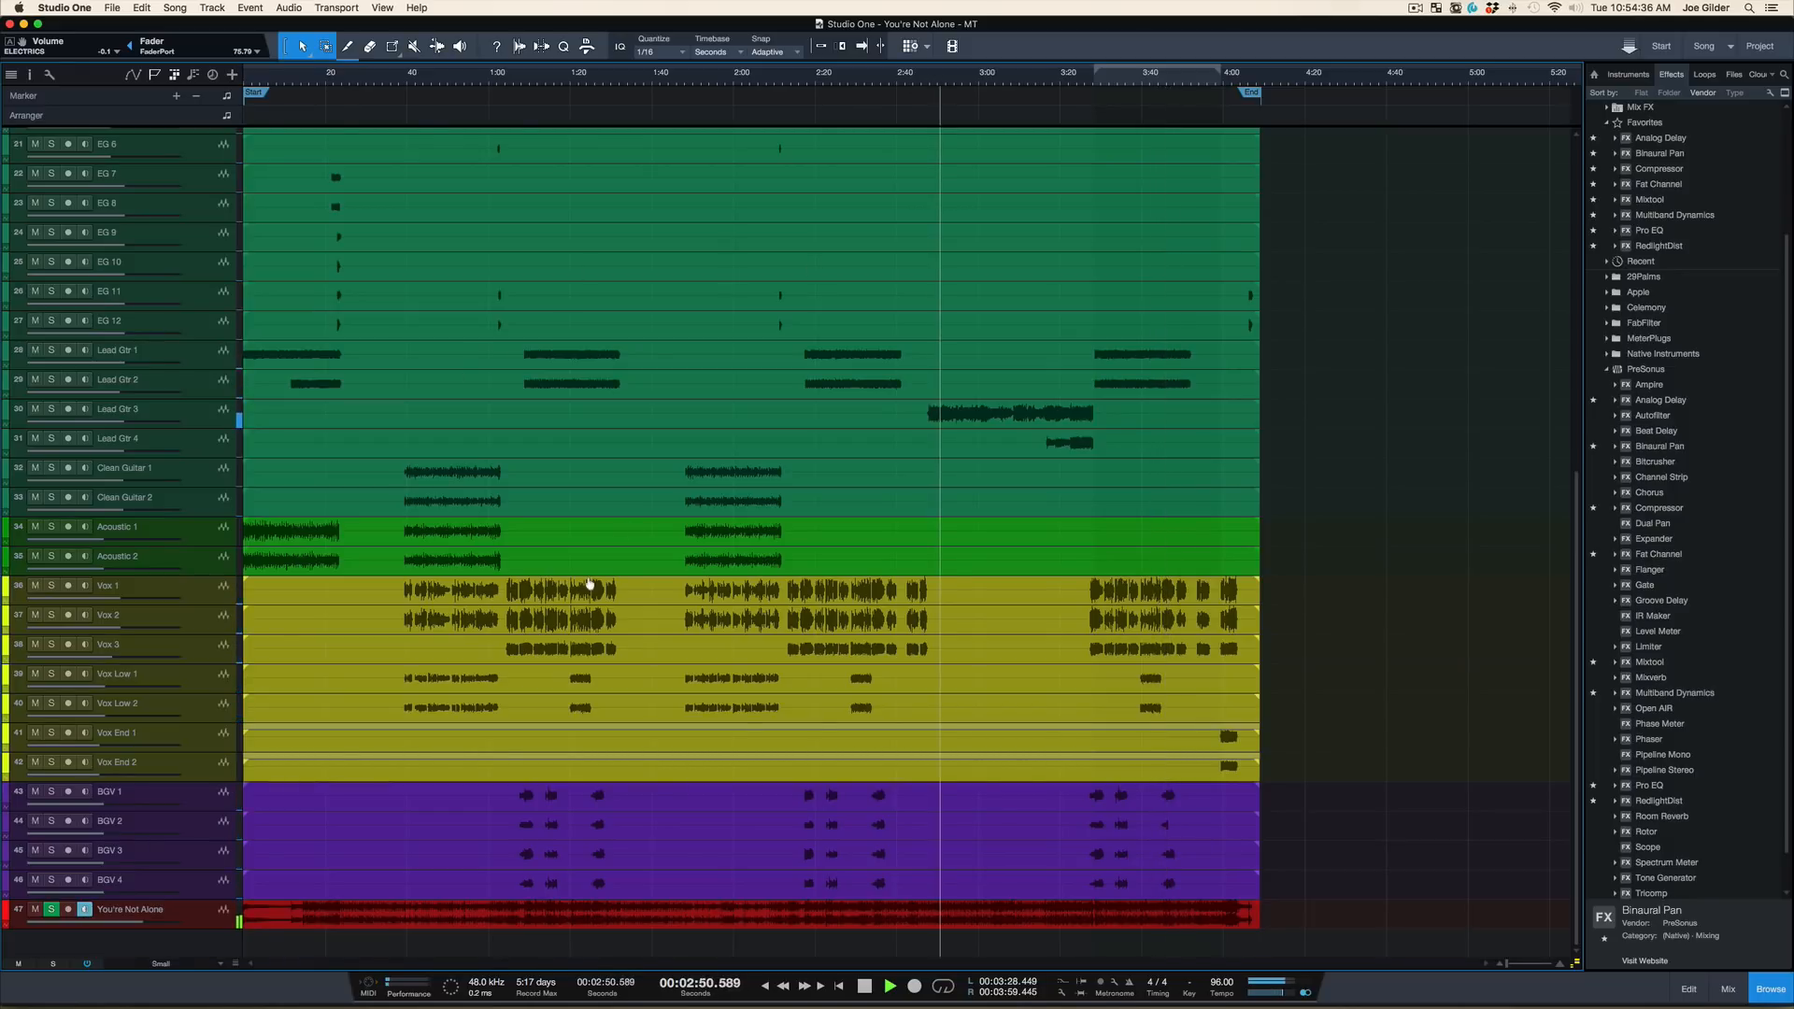
pyautogui.click(83, 910)
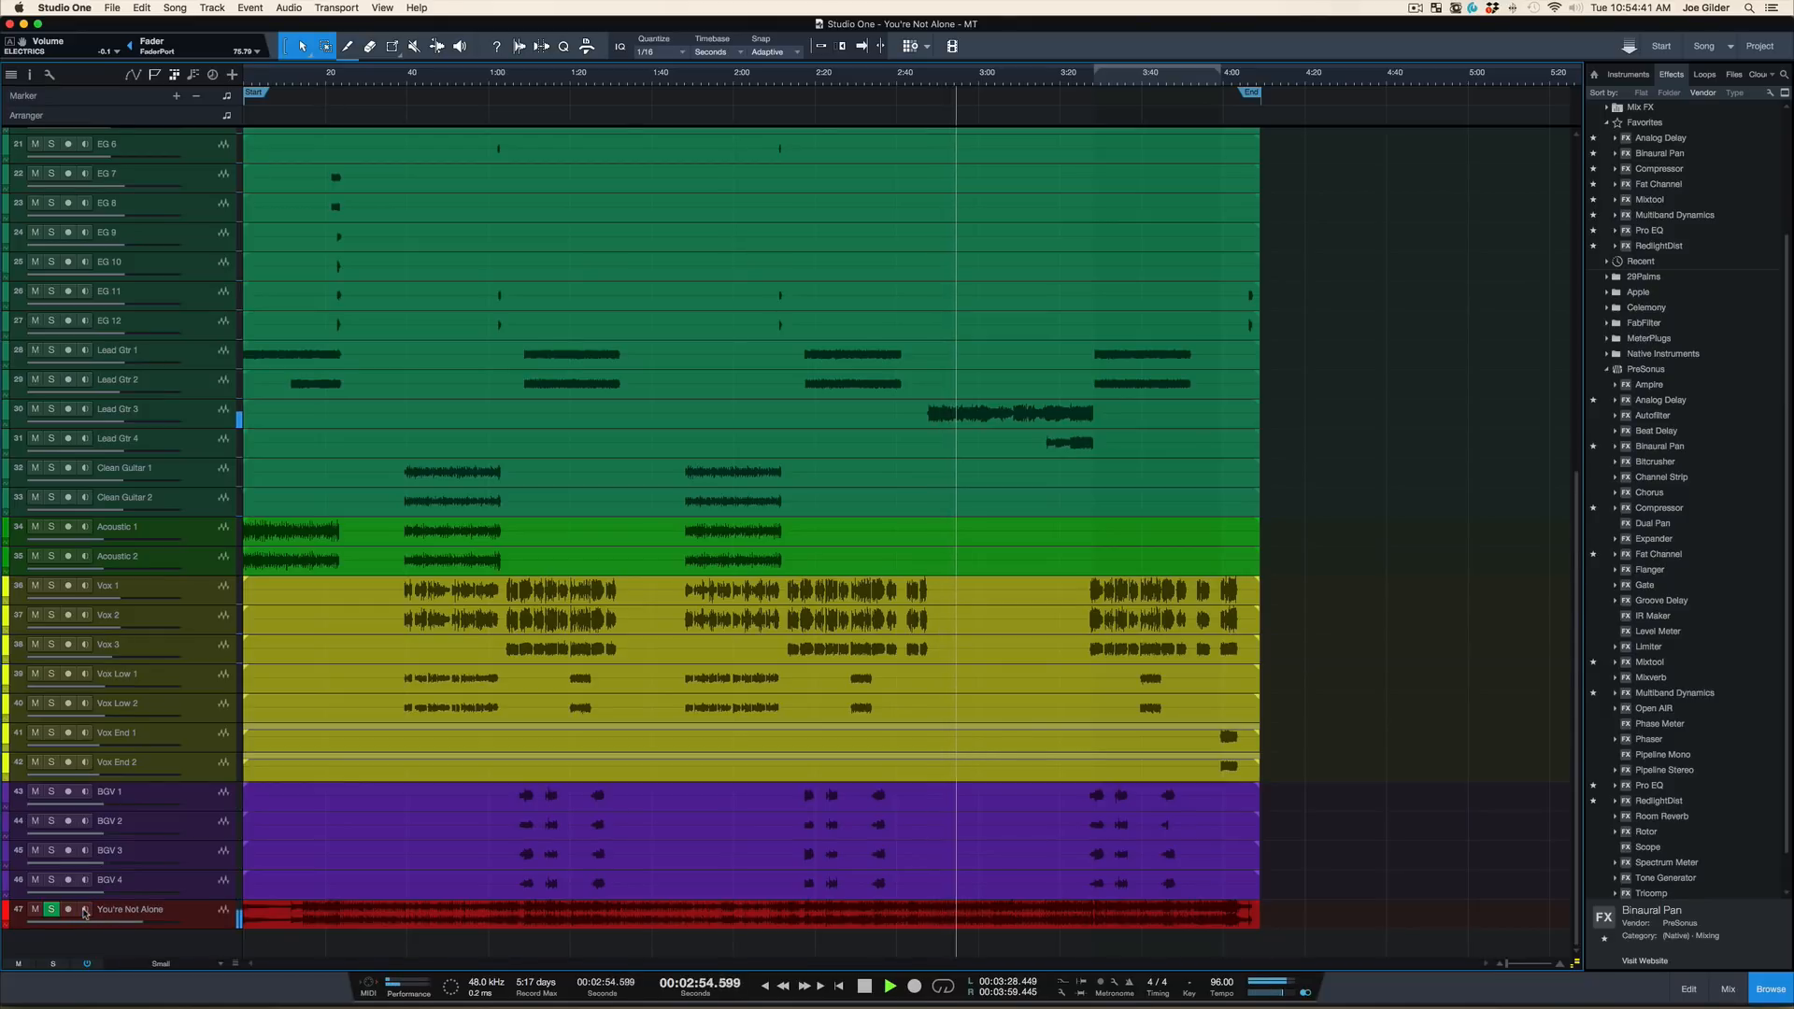
pyautogui.click(83, 910)
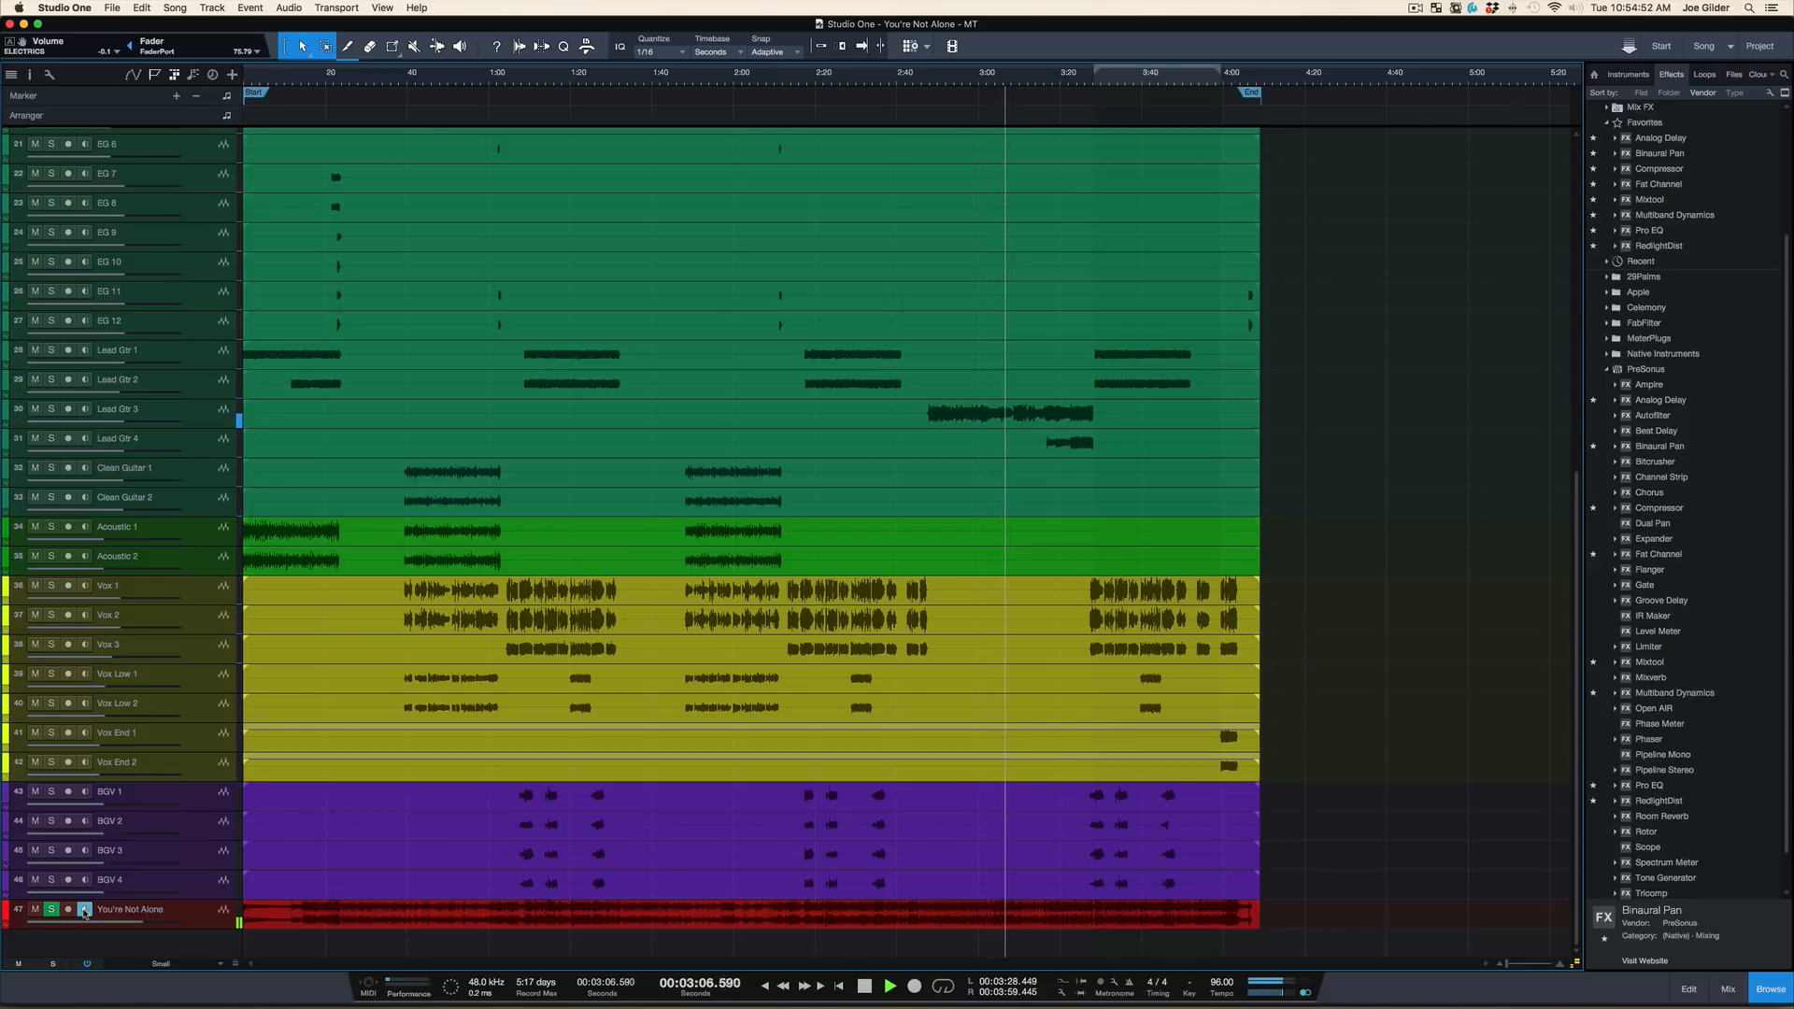
pyautogui.click(85, 912)
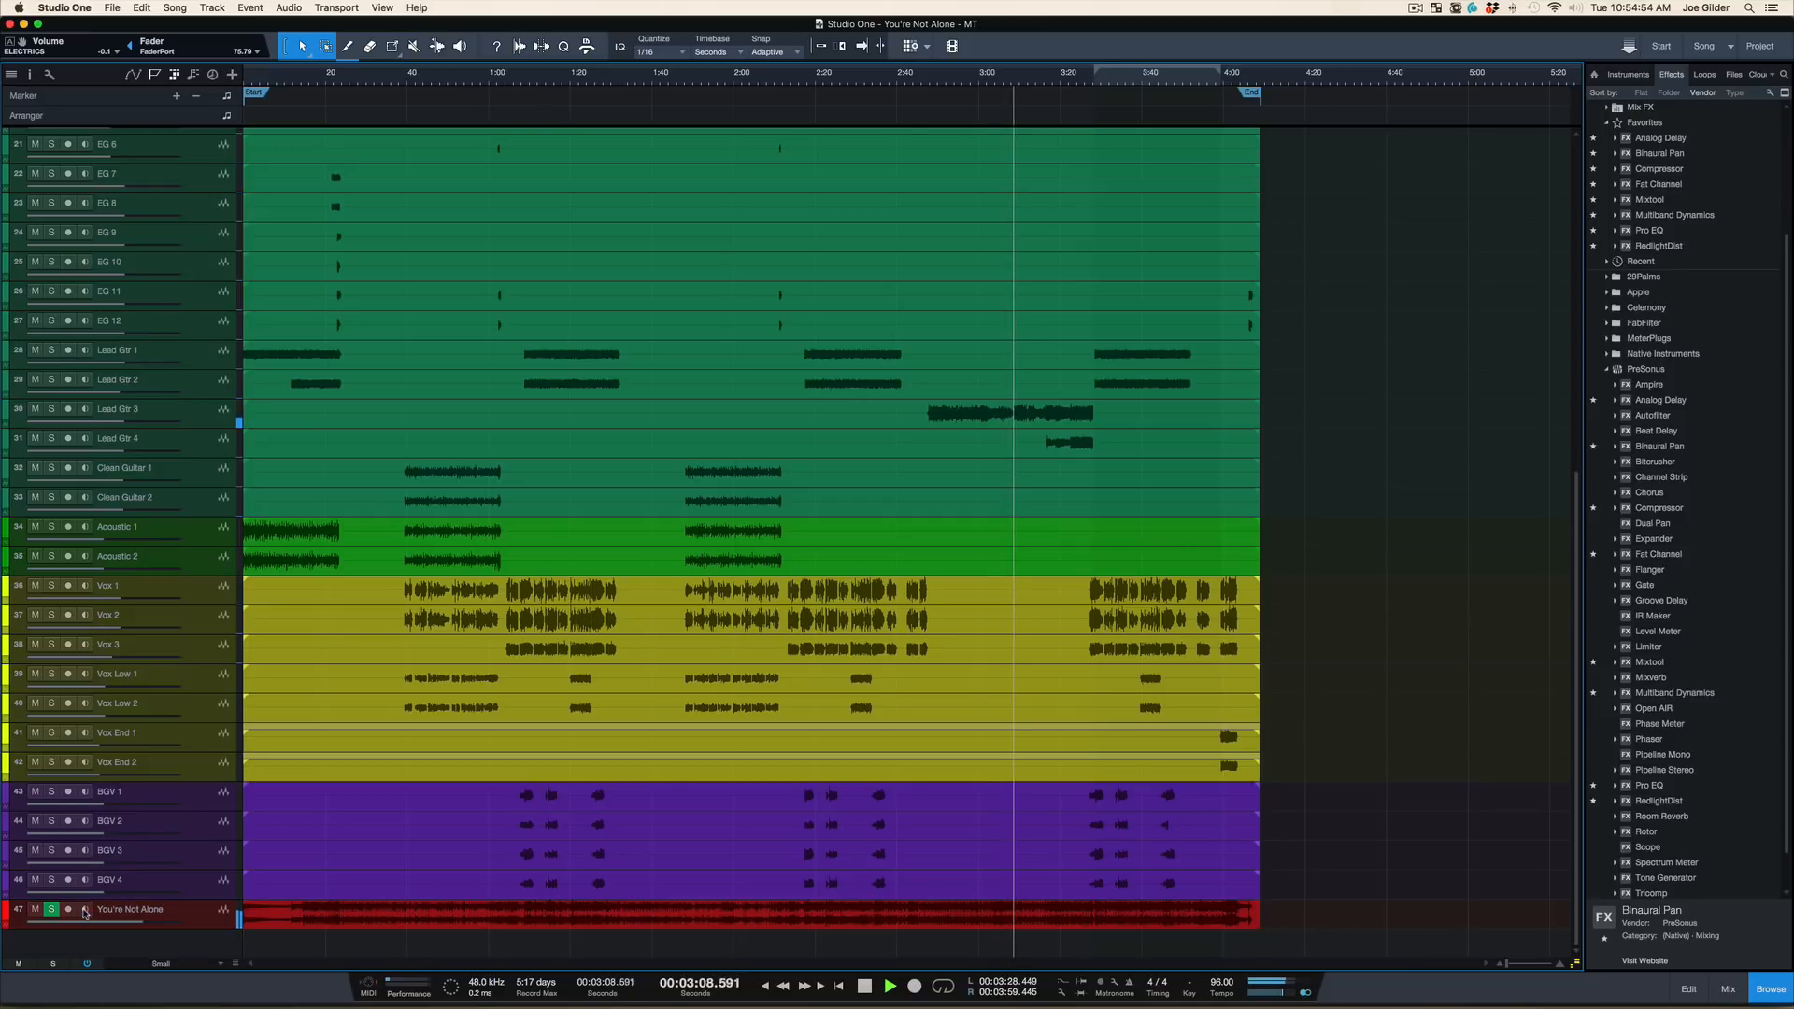
pyautogui.click(85, 912)
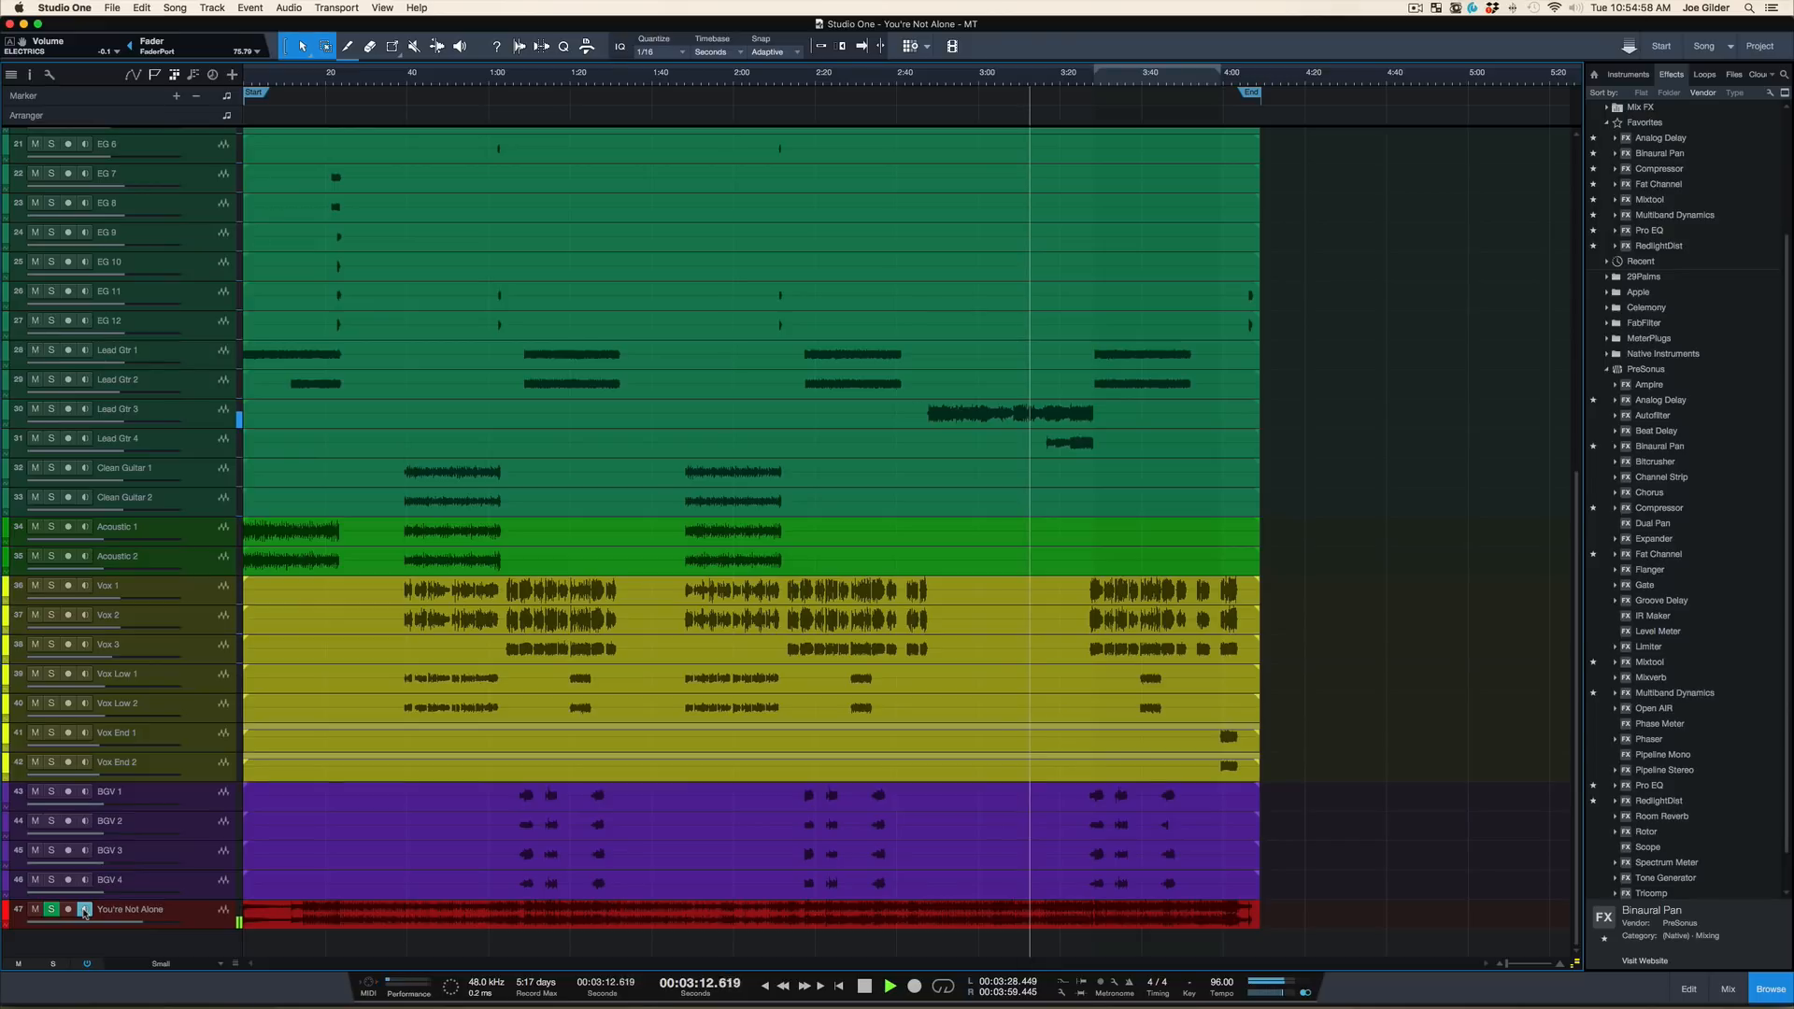
pyautogui.click(85, 912)
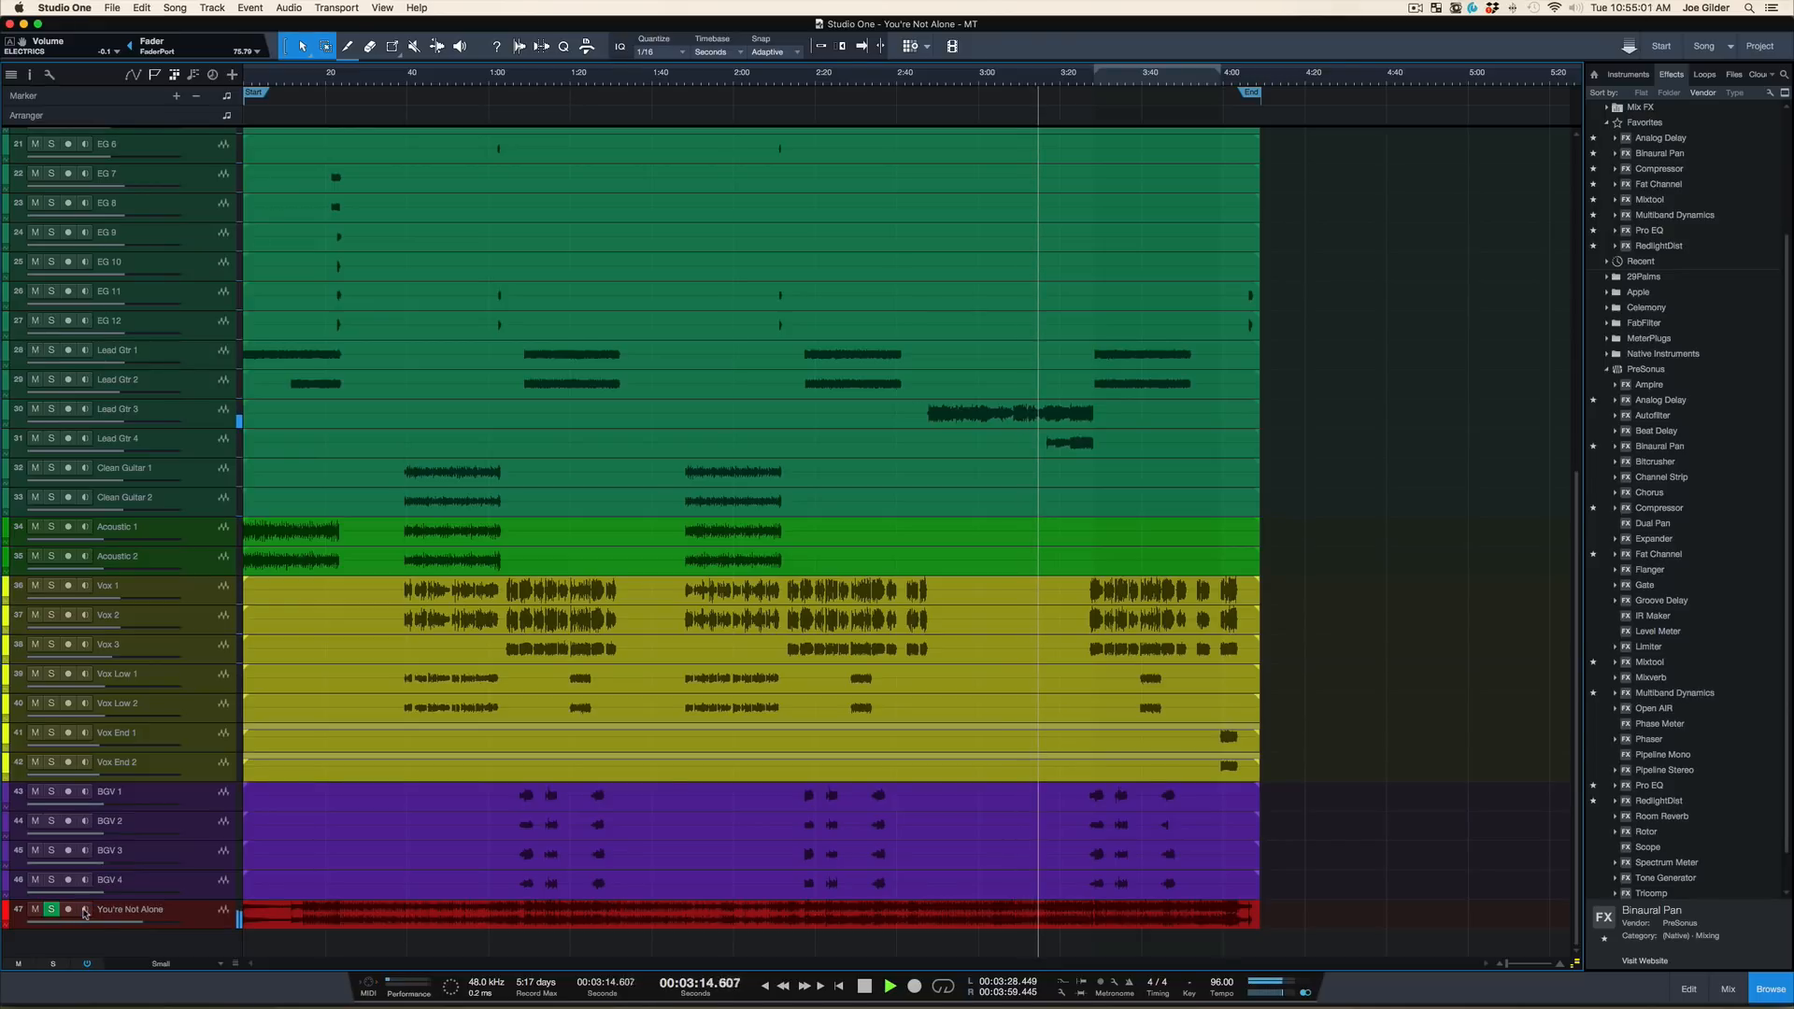
pyautogui.click(85, 912)
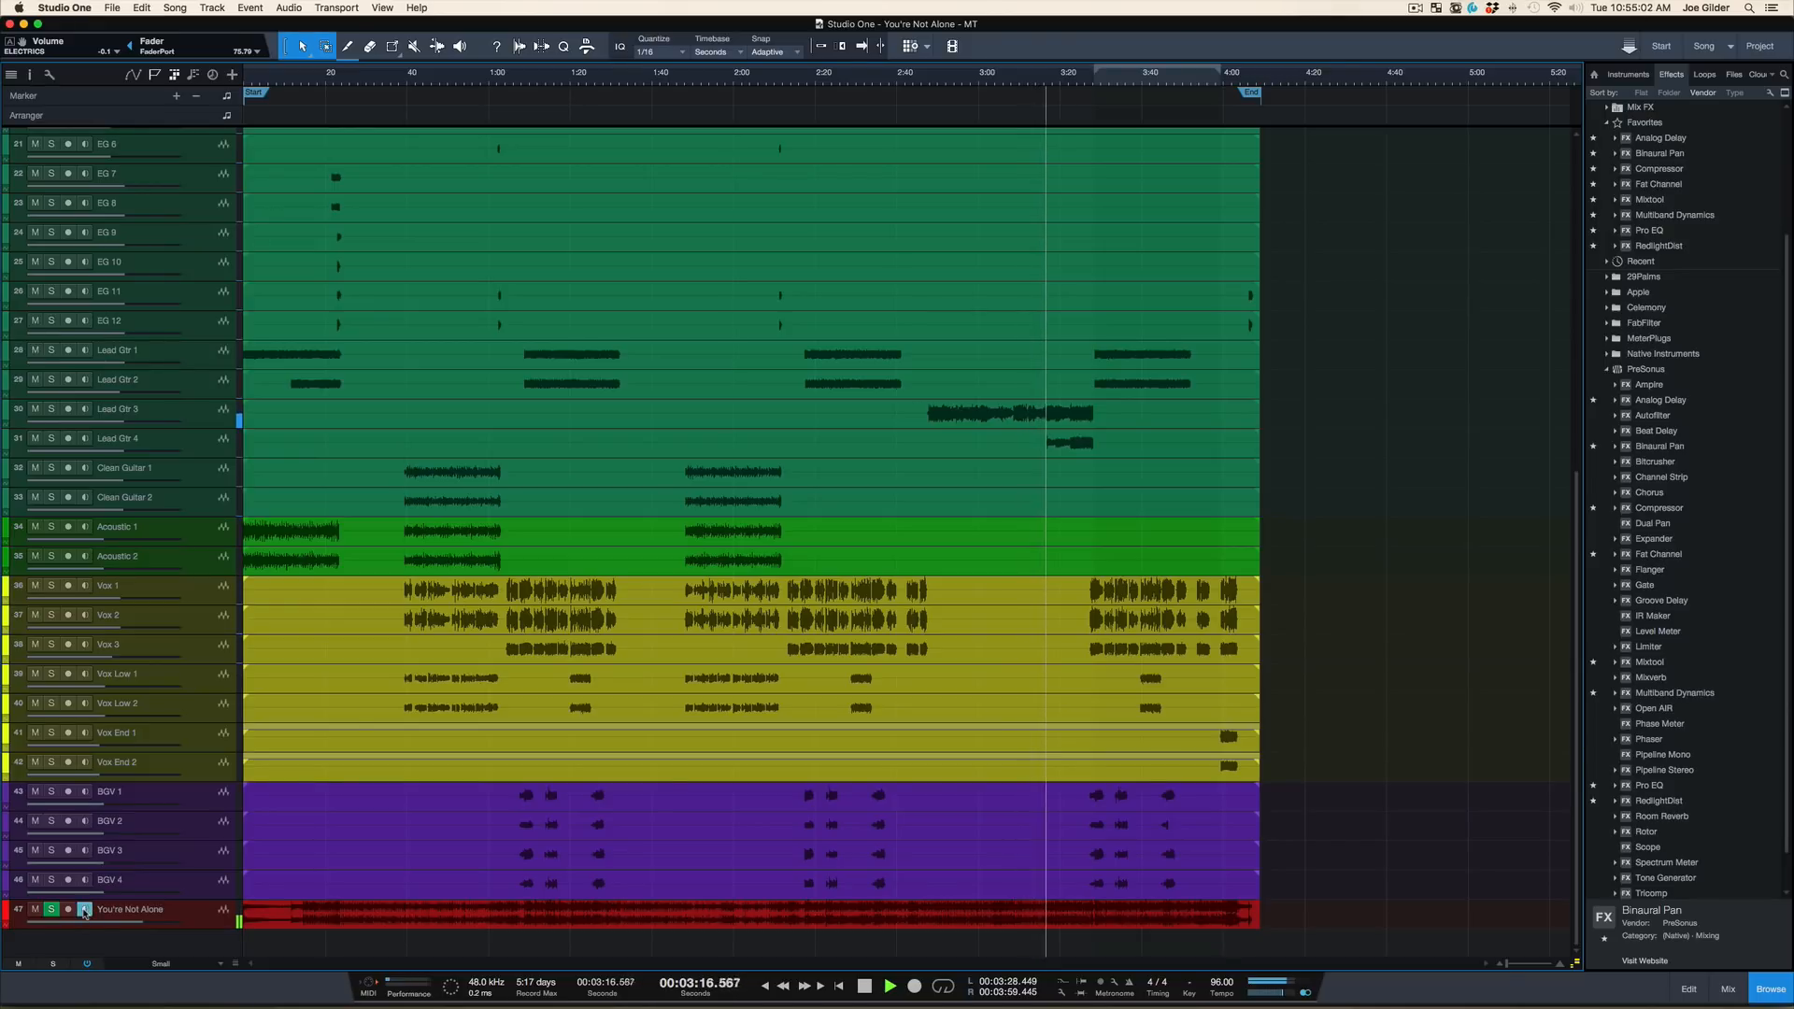